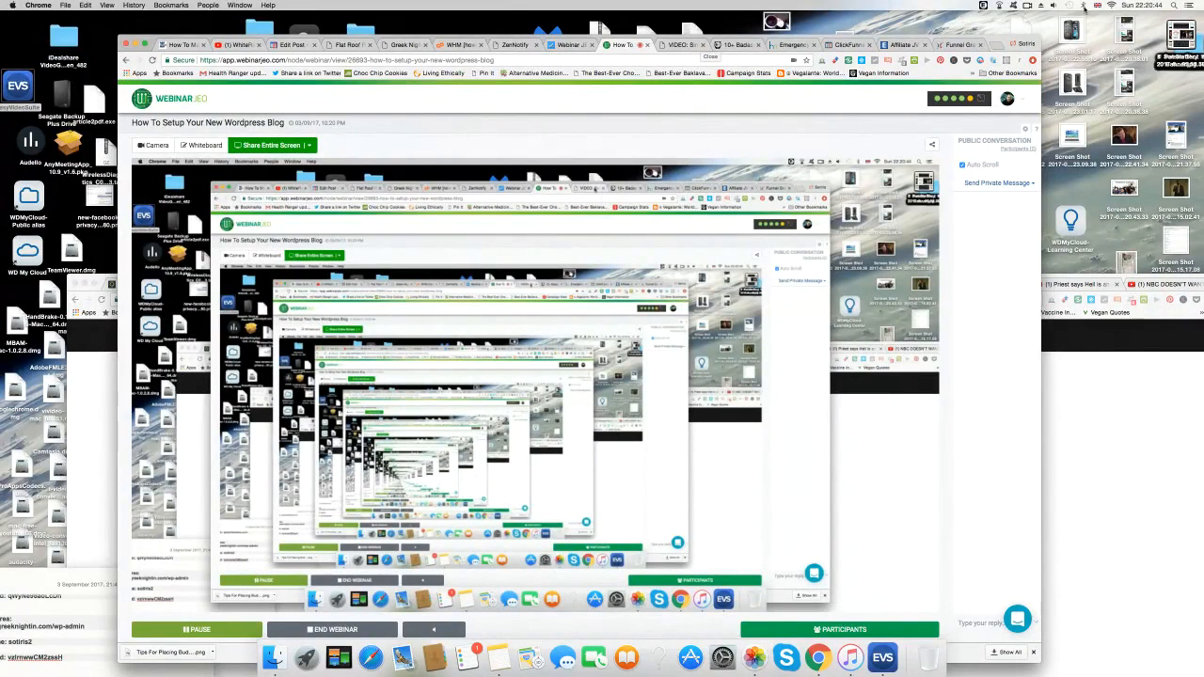
Check the system volume slider and glance at the Celine Dion video article tab.
{"action": "left_click", "coordinate": [1044, 5]}
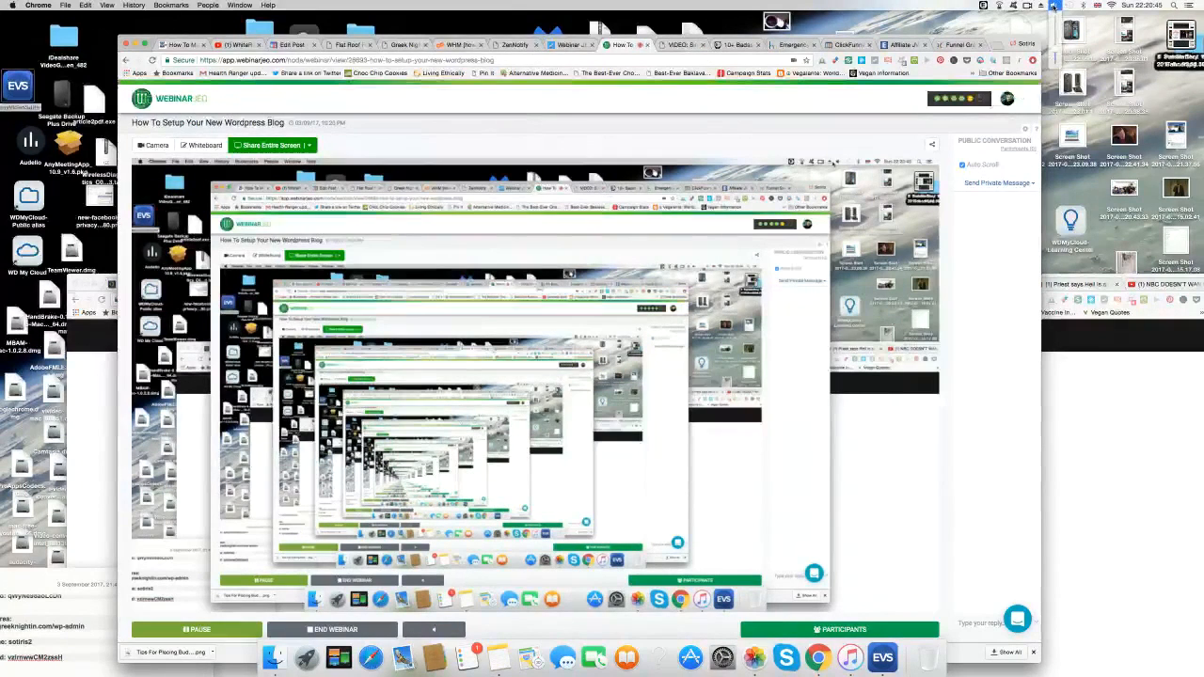
{"action": "left_click", "coordinate": [1057, 60]}
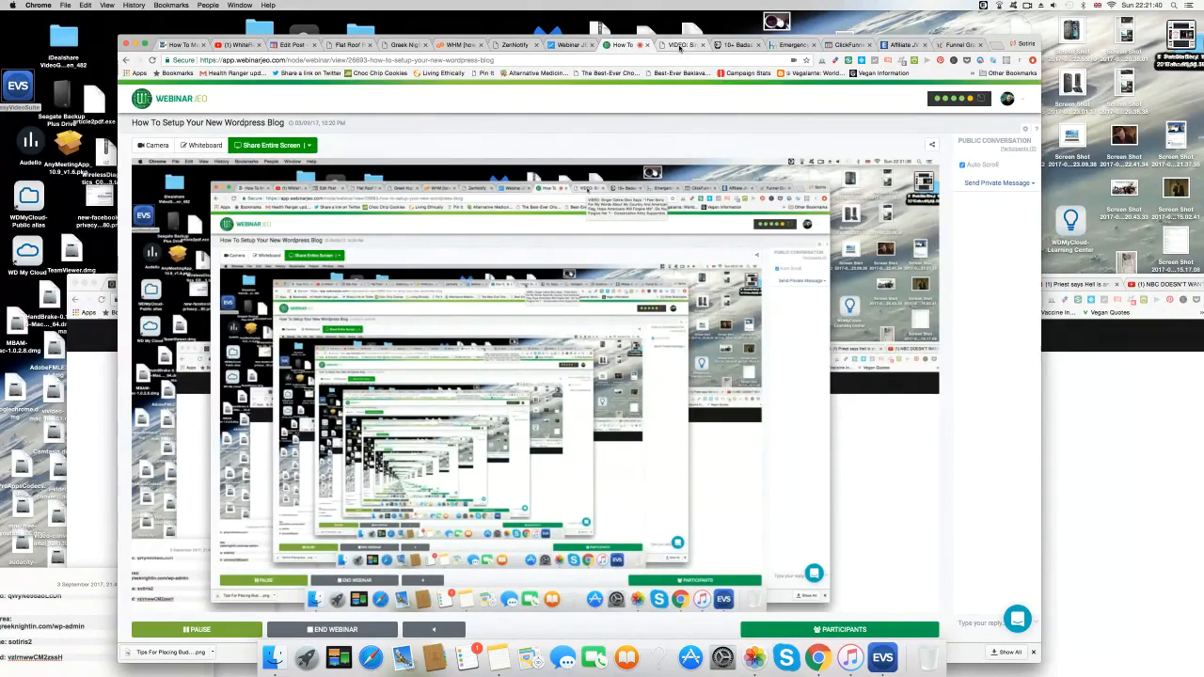
{"action": "left_click", "coordinate": [678, 47]}
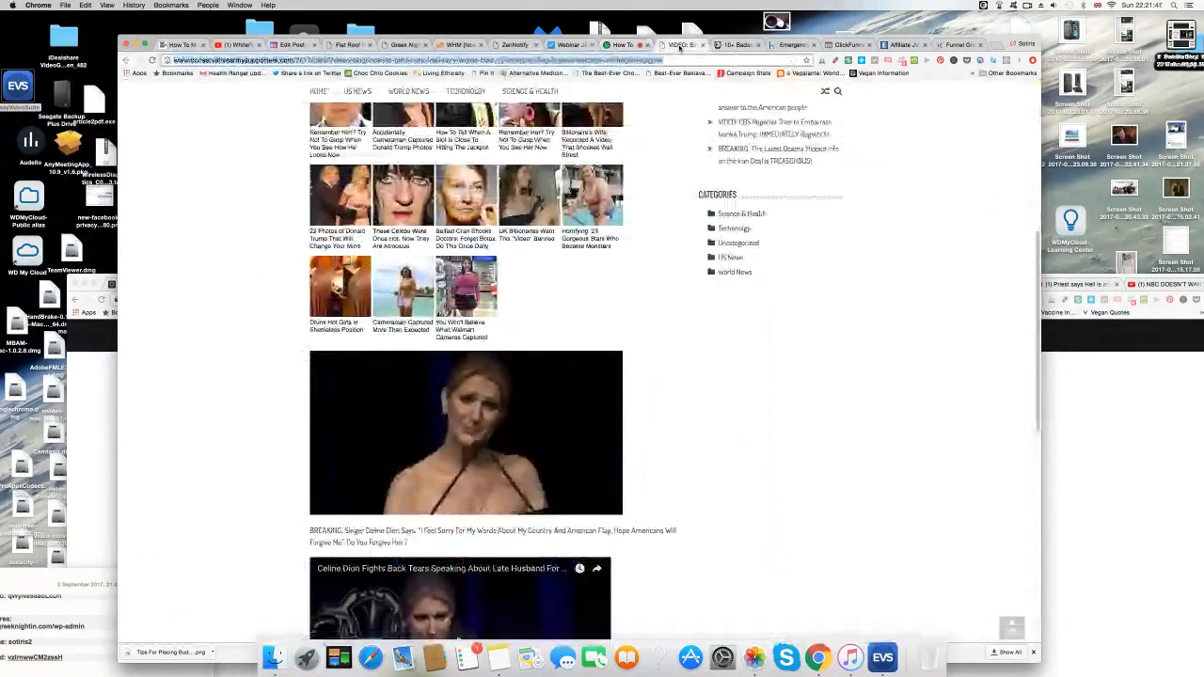
Load flatroofrepairsantrim.com/wp-admin in the ZenNotify tab.
{"action": "left_click", "coordinate": [520, 47]}
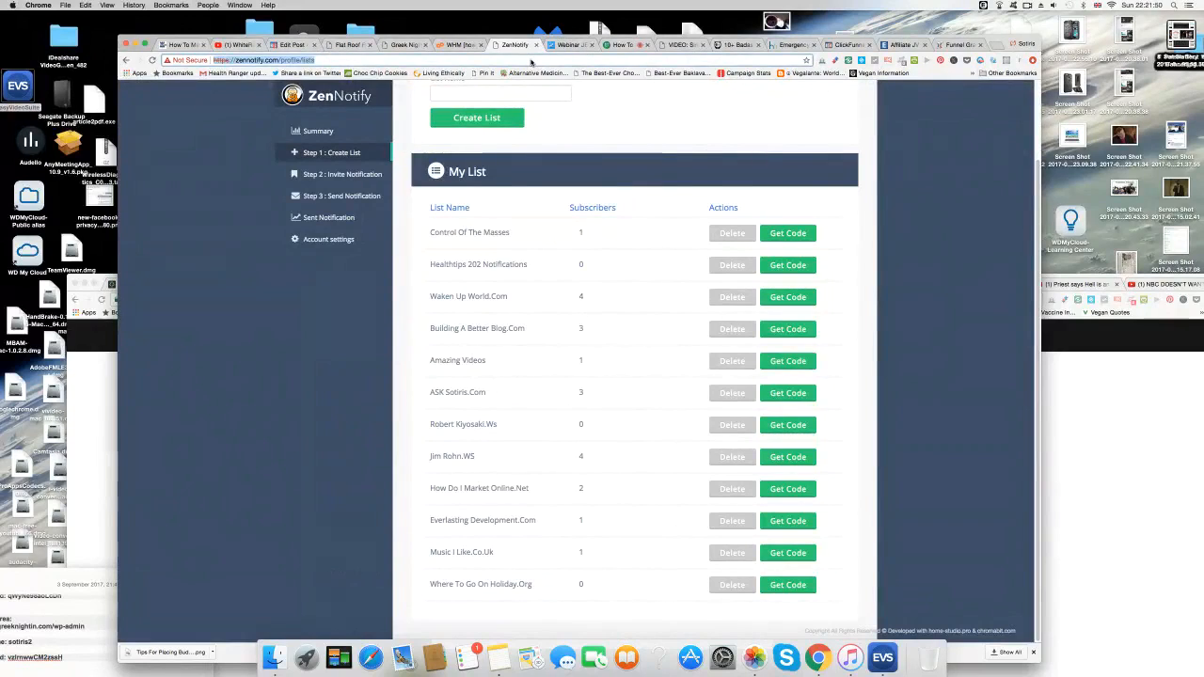
{"action": "type", "text": "fla"}
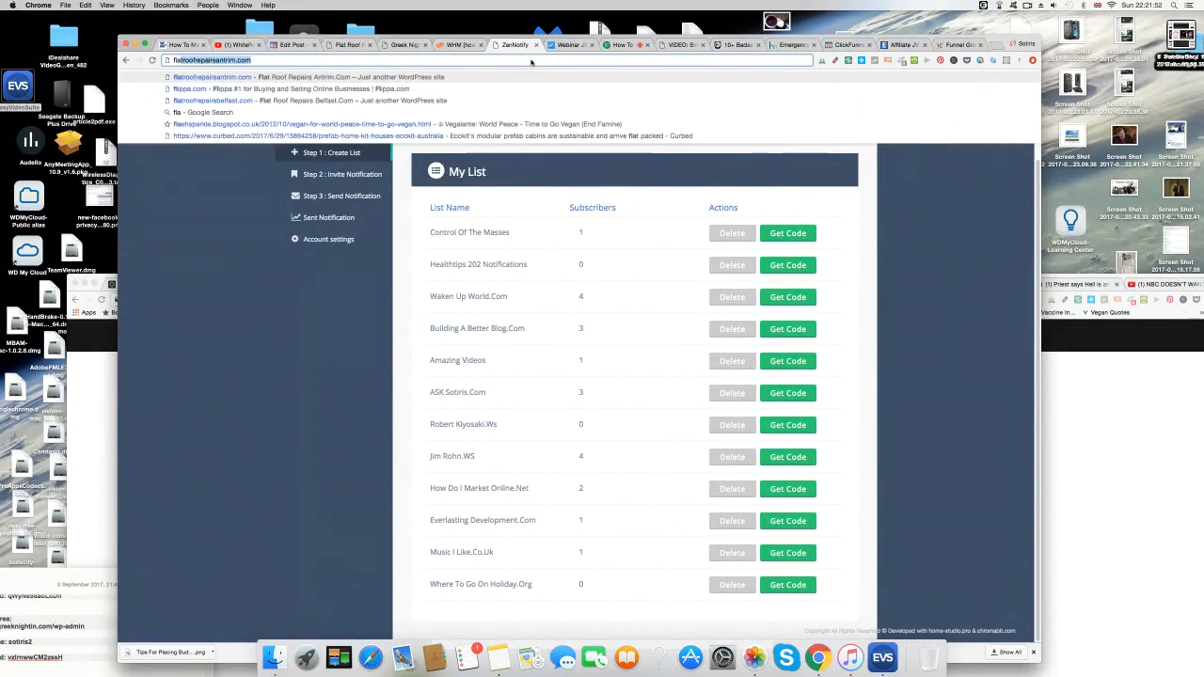
{"action": "type", "text": "troof"}
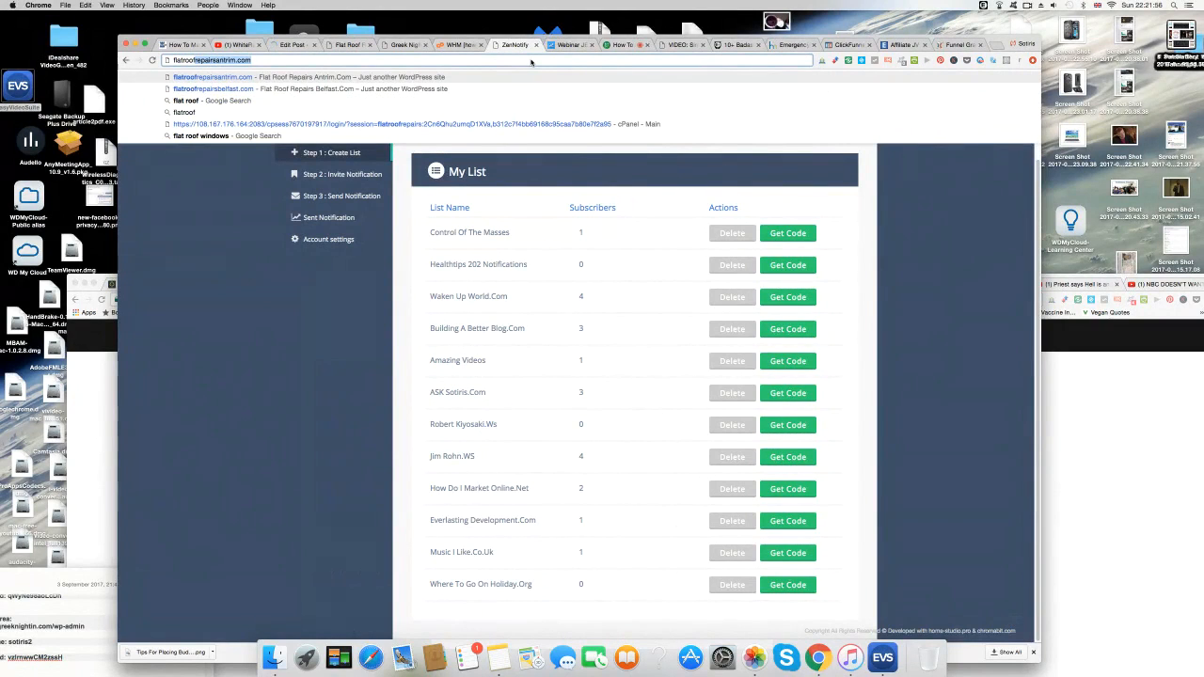
{"action": "key", "text": "Right"}
{"action": "type", "text": "/wp-adm"}
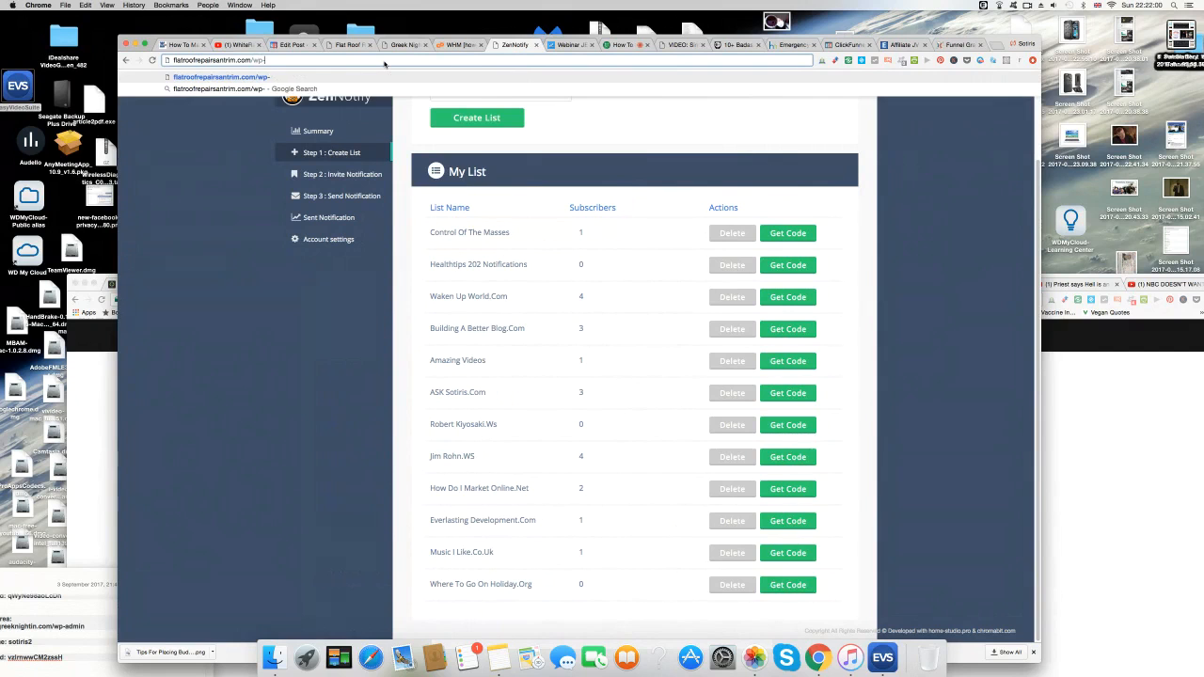
{"action": "type", "text": "in"}
{"action": "key", "text": "Return"}
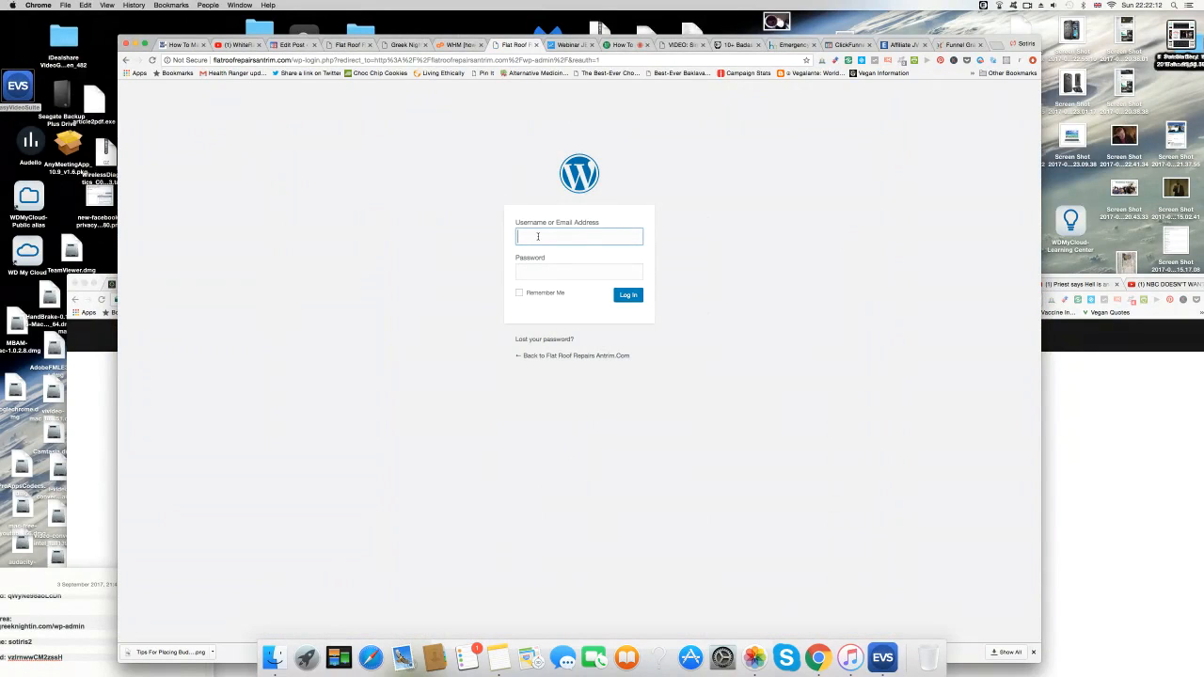
Sign in with the username and pasted password, and save the password in Chrome.
{"action": "type", "text": "sotiris2"}
{"action": "left_click", "coordinate": [530, 274]}
{"action": "right_click", "coordinate": [533, 273]}
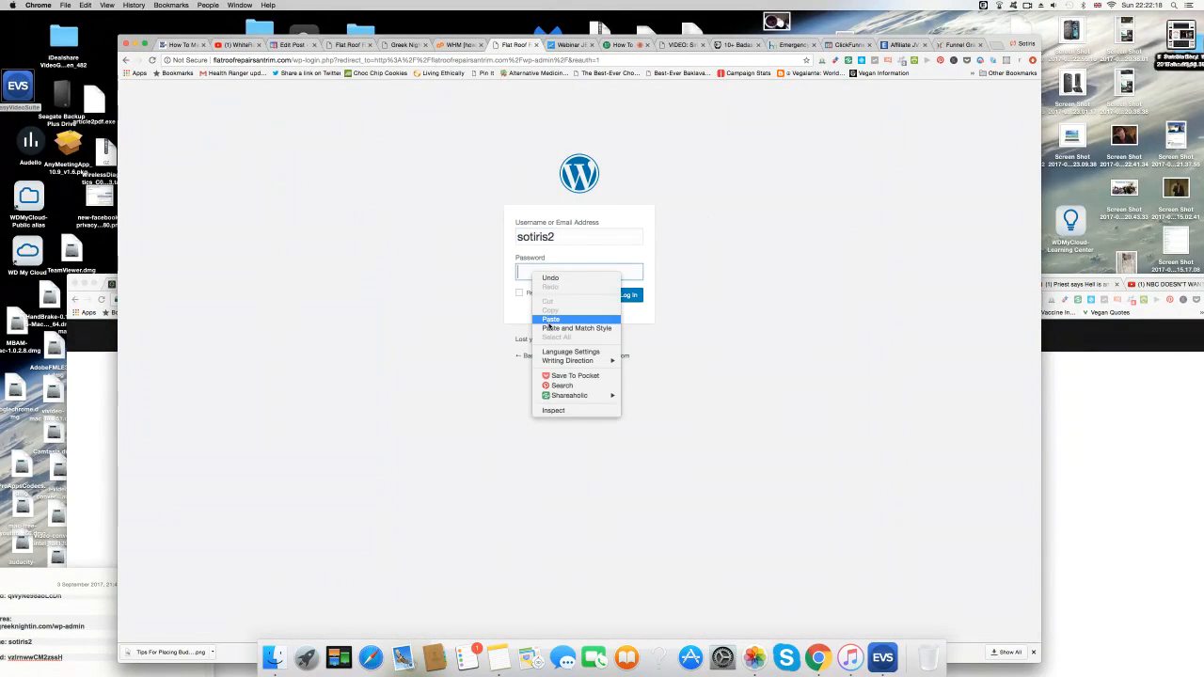
{"action": "left_click", "coordinate": [550, 320]}
{"action": "key", "text": "Return"}
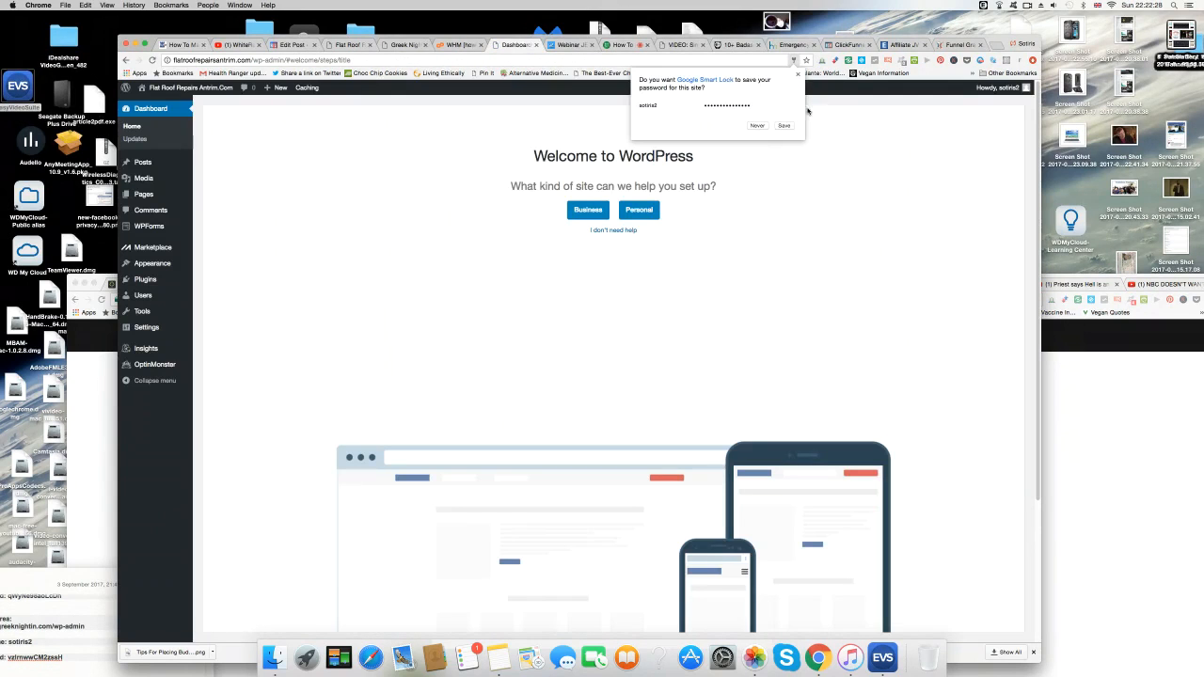
{"action": "left_click", "coordinate": [781, 128]}
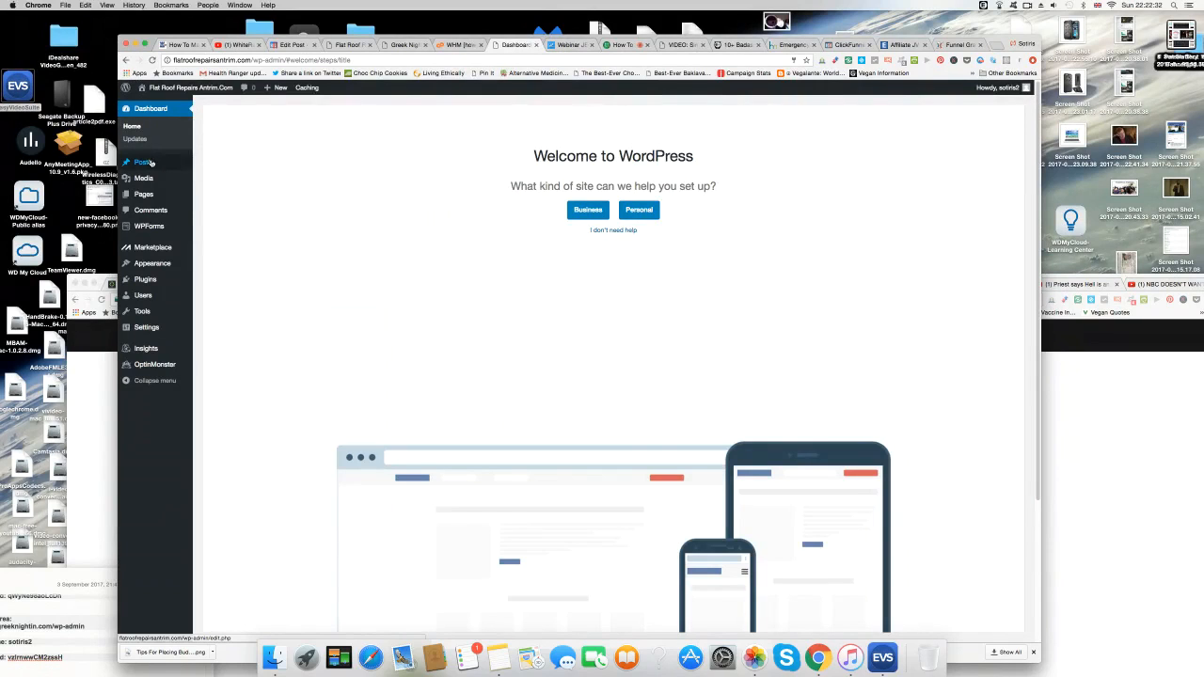
{"action": "mouse_move", "coordinate": [146, 162]}
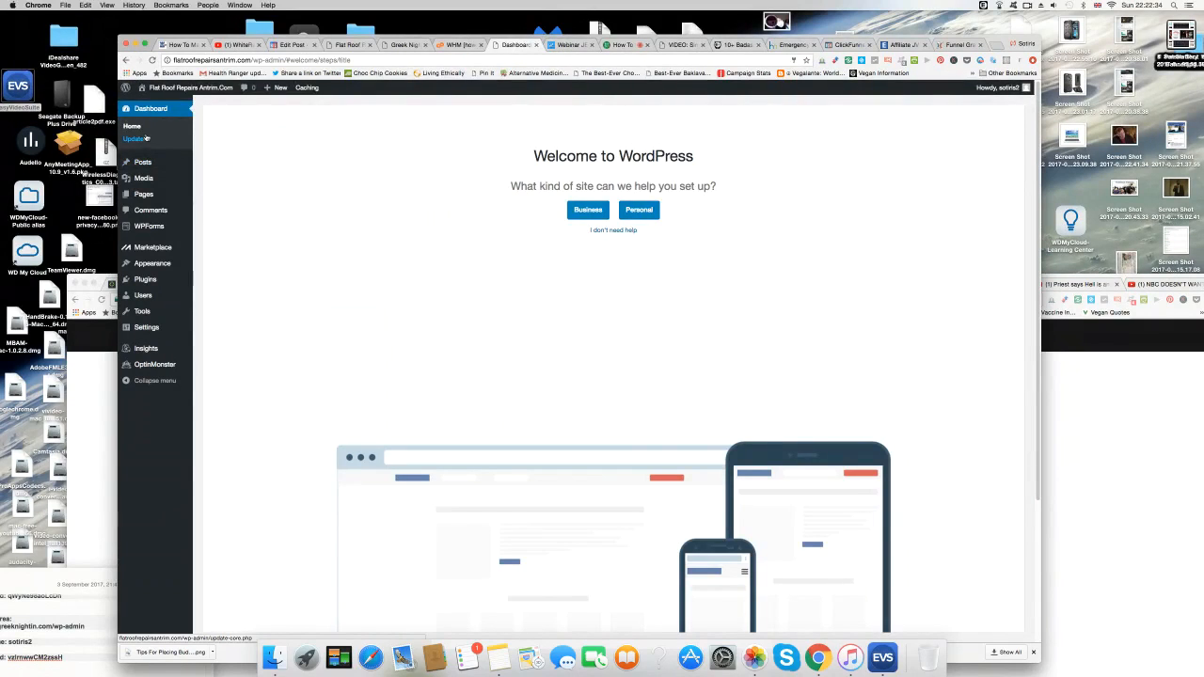
{"action": "mouse_move", "coordinate": [149, 89]}
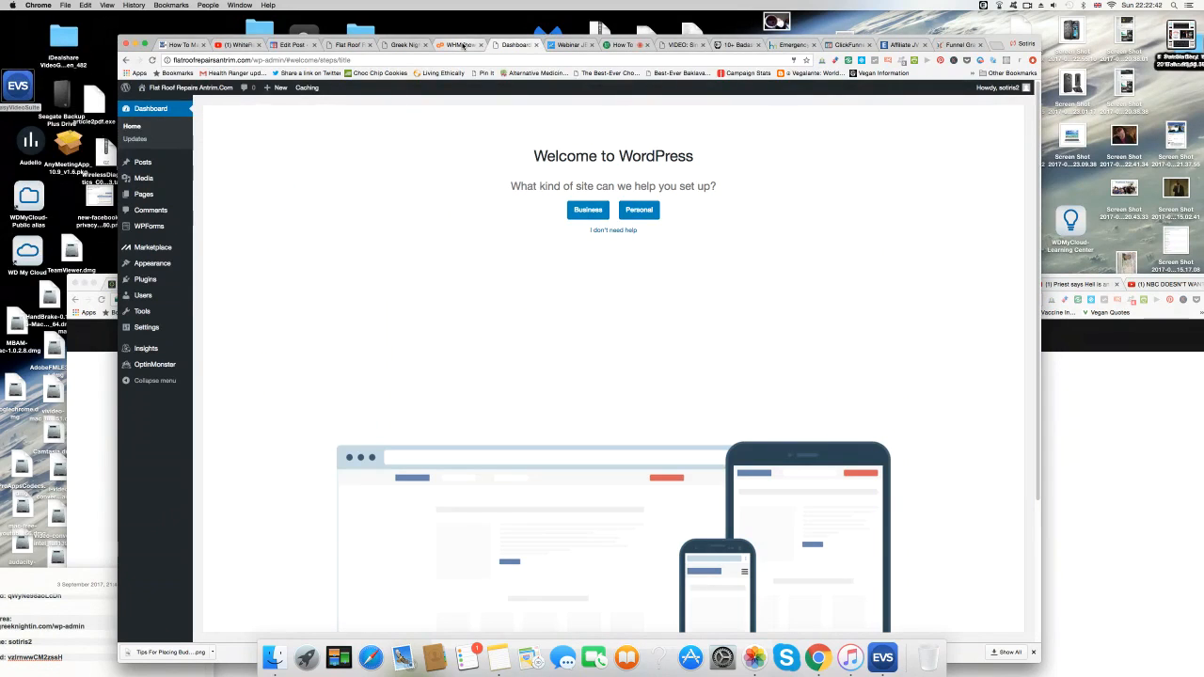
{"action": "left_click", "coordinate": [348, 45]}
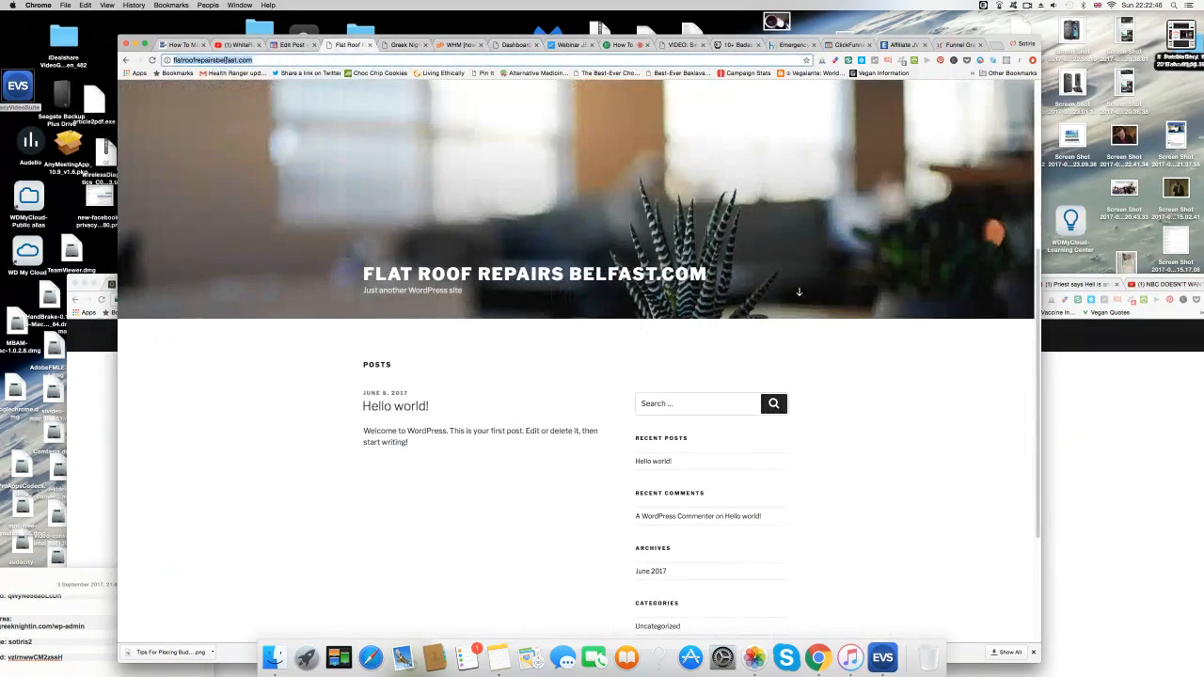
{"action": "left_click_drag", "start_coordinate": [215, 59], "coordinate": [240, 59]}
{"action": "type", "text": "an"}
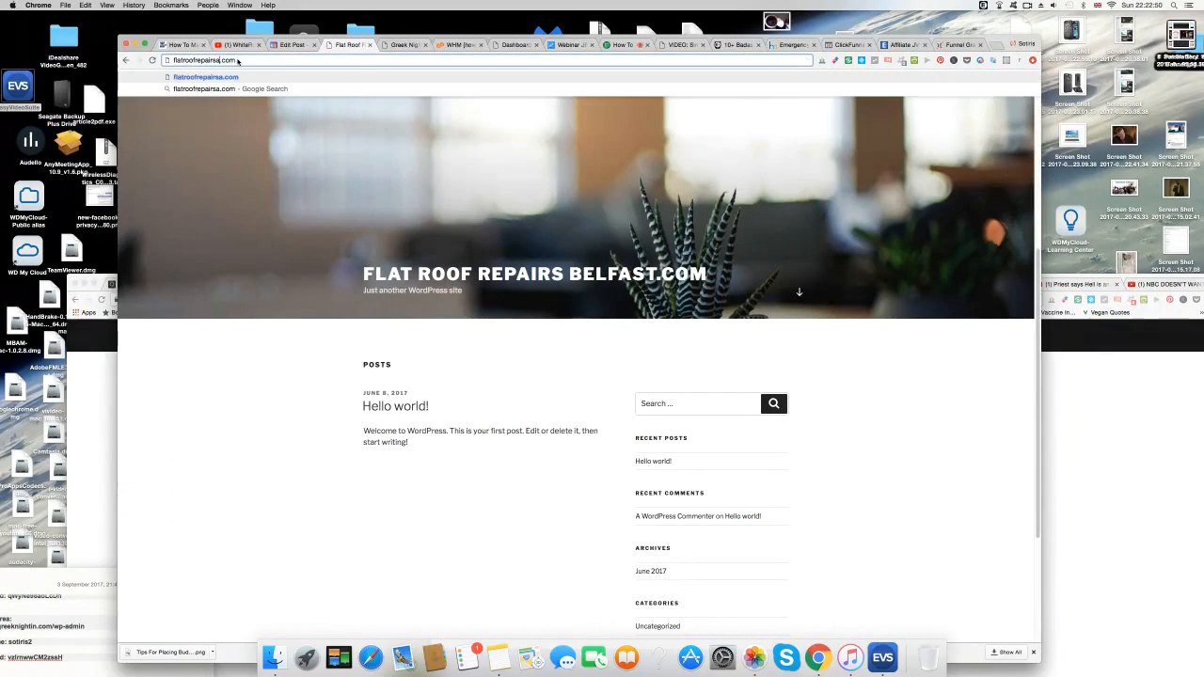
{"action": "type", "text": "trim"}
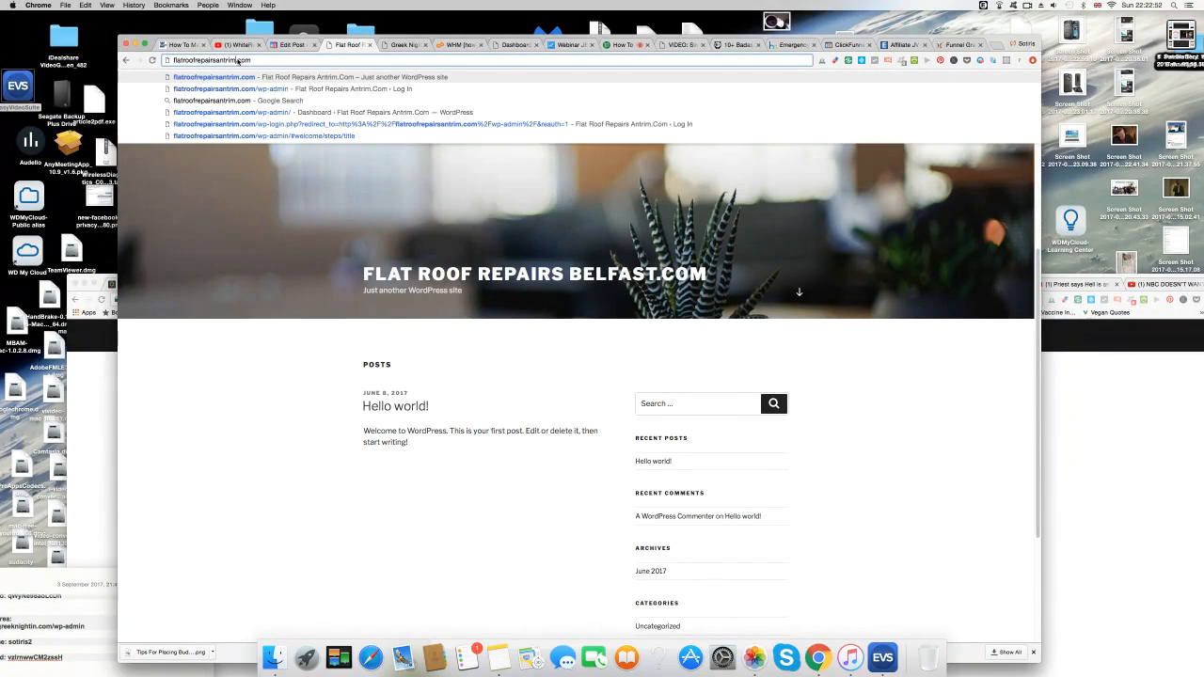
{"action": "key", "text": "Return"}
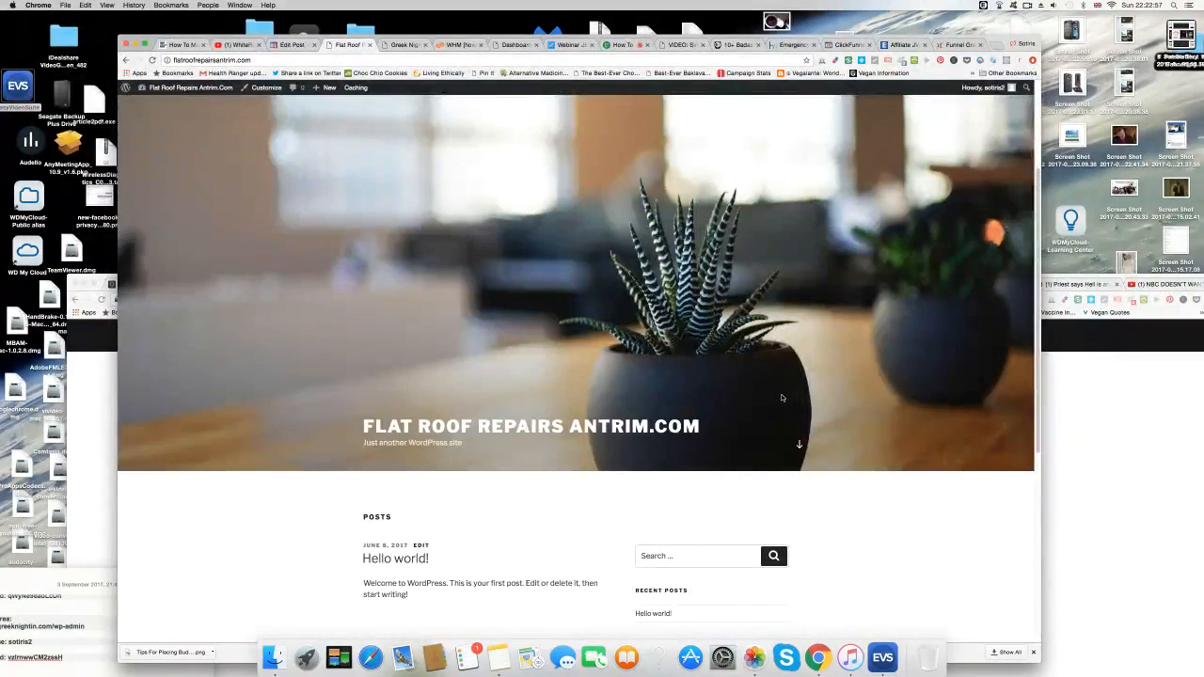
{"action": "scroll", "coordinate": [781, 398], "scroll_direction": "down", "scroll_amount": 5}
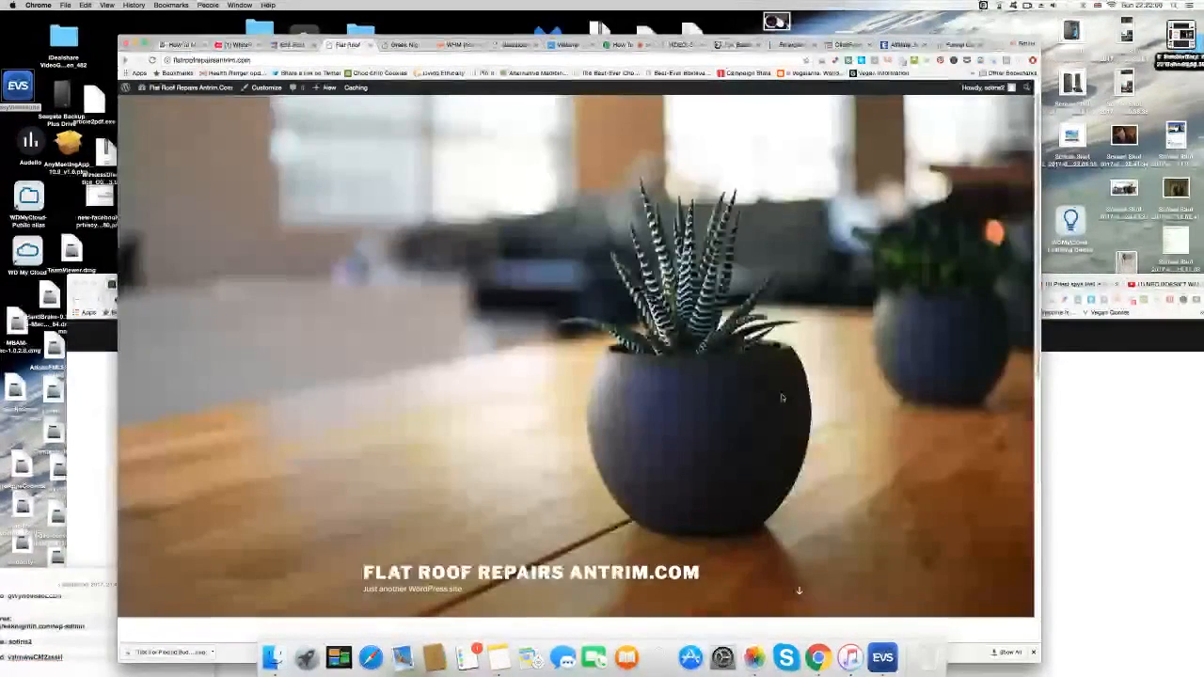
{"action": "scroll", "coordinate": [781, 398], "scroll_direction": "down", "scroll_amount": 5}
{"action": "scroll", "coordinate": [781, 398], "scroll_direction": "up", "scroll_amount": 1}
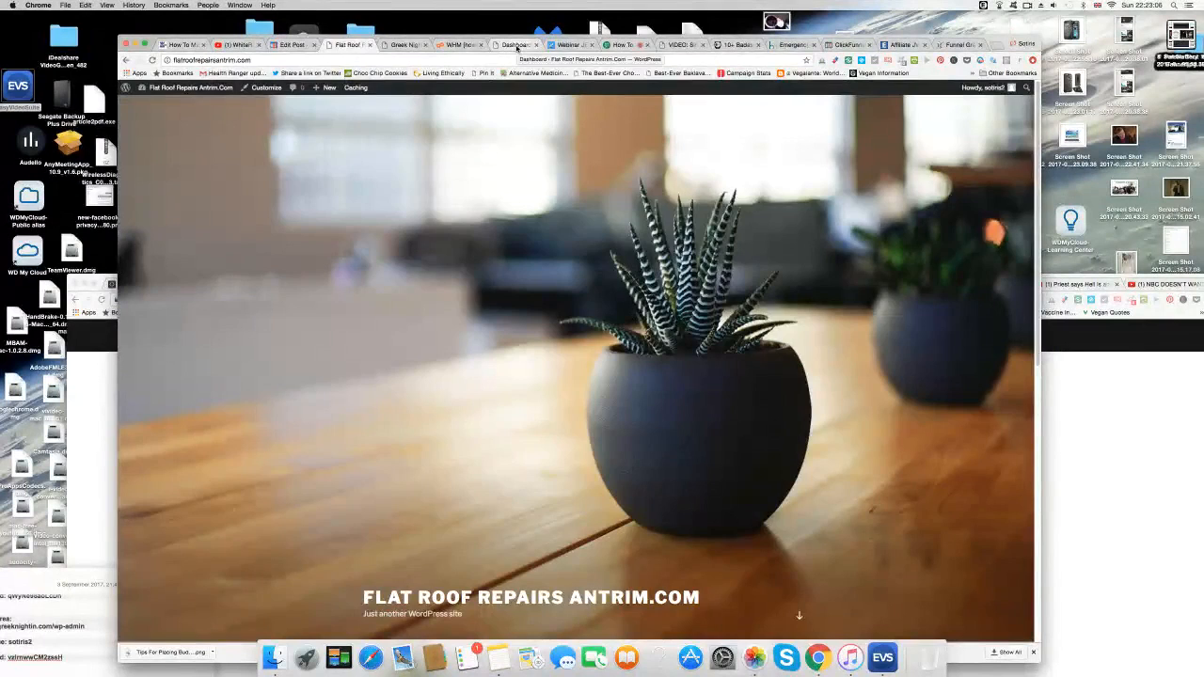
{"action": "left_click", "coordinate": [517, 45]}
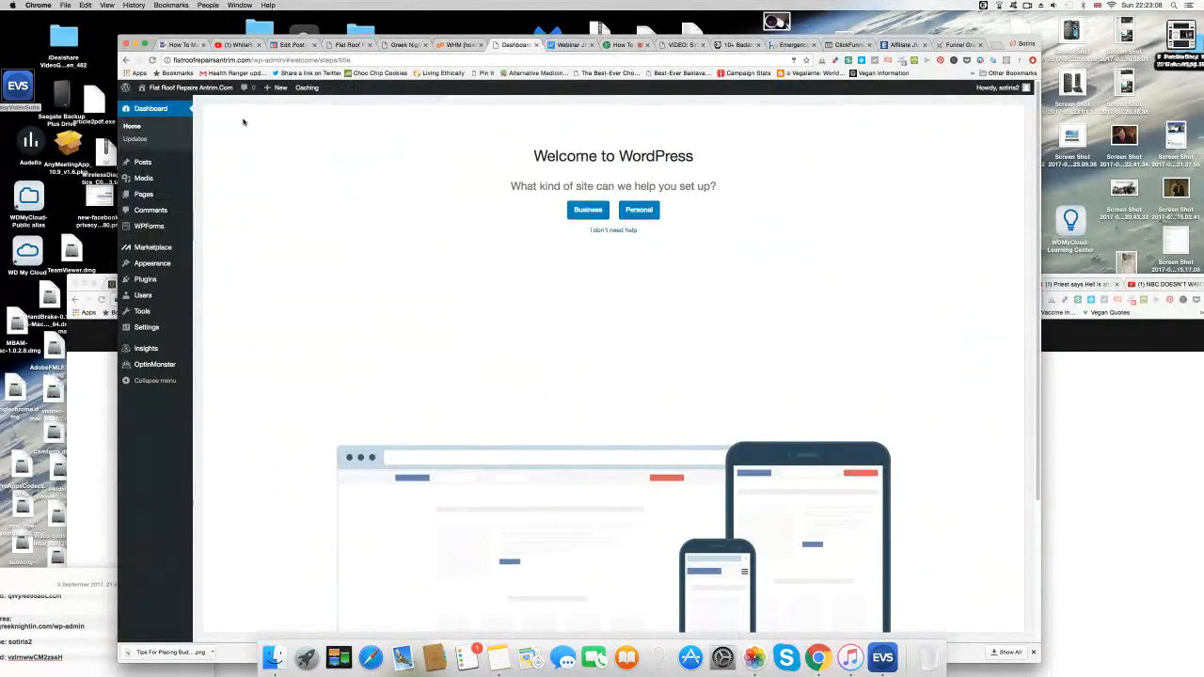
Go to Appearance > Themes and open the Add New themes page.
{"action": "left_click", "coordinate": [158, 264]}
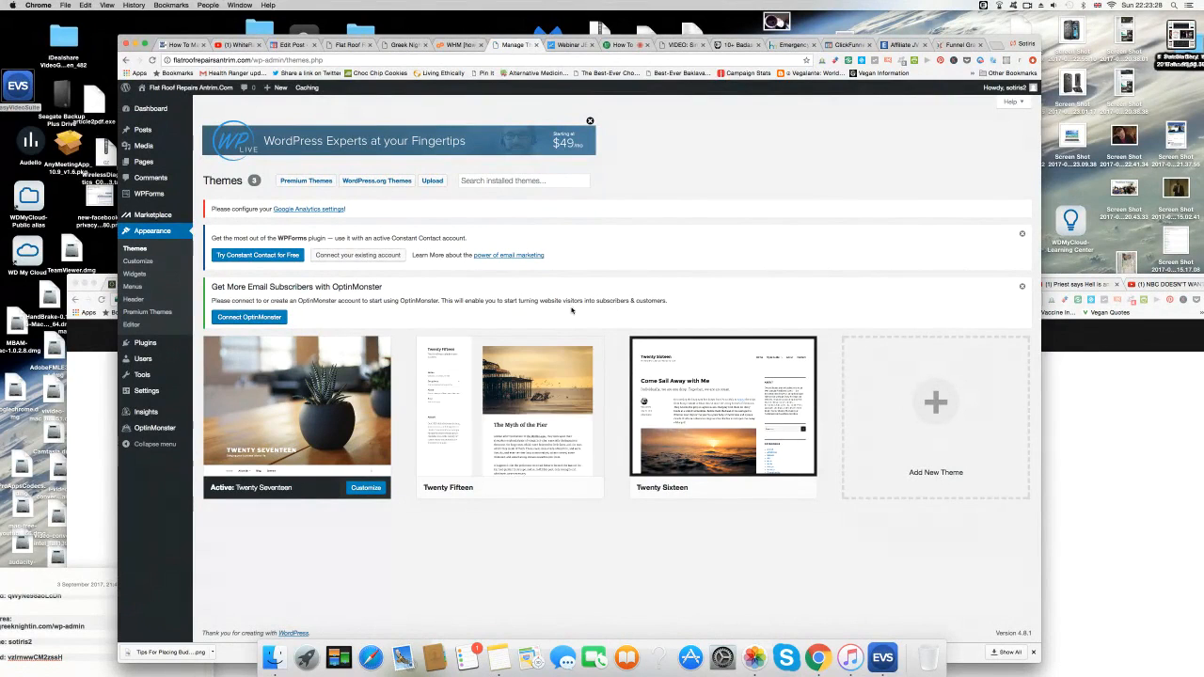
{"action": "mouse_move", "coordinate": [516, 463]}
{"action": "left_click", "coordinate": [440, 182]}
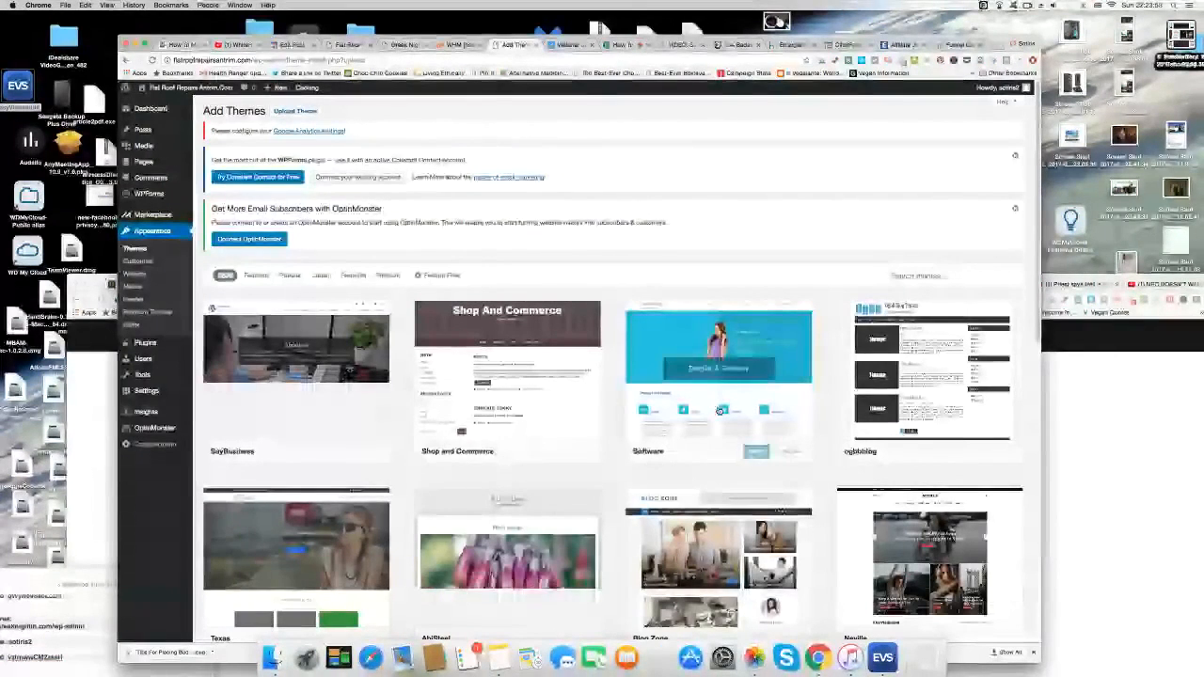
Scroll through the theme grid and back up to the top.
{"action": "scroll", "coordinate": [721, 411], "scroll_direction": "down", "scroll_amount": 5}
{"action": "scroll", "coordinate": [639, 397], "scroll_direction": "down", "scroll_amount": 1}
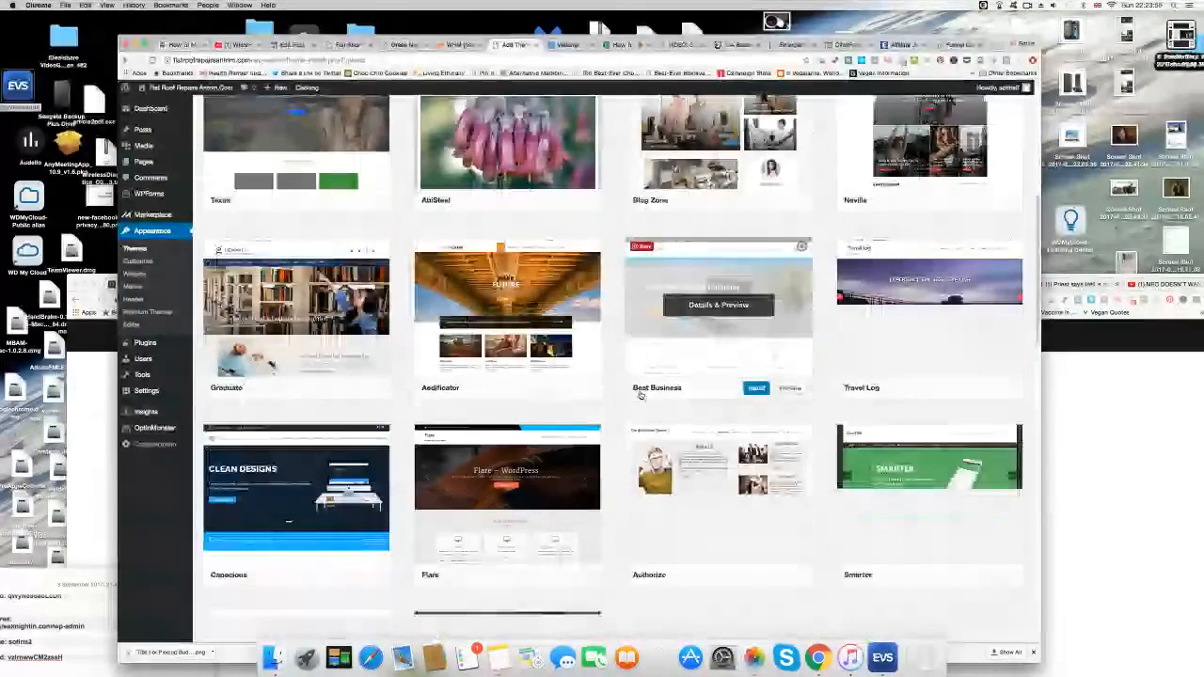
{"action": "scroll", "coordinate": [639, 396], "scroll_direction": "down", "scroll_amount": 3}
{"action": "scroll", "coordinate": [632, 445], "scroll_direction": "down", "scroll_amount": 5}
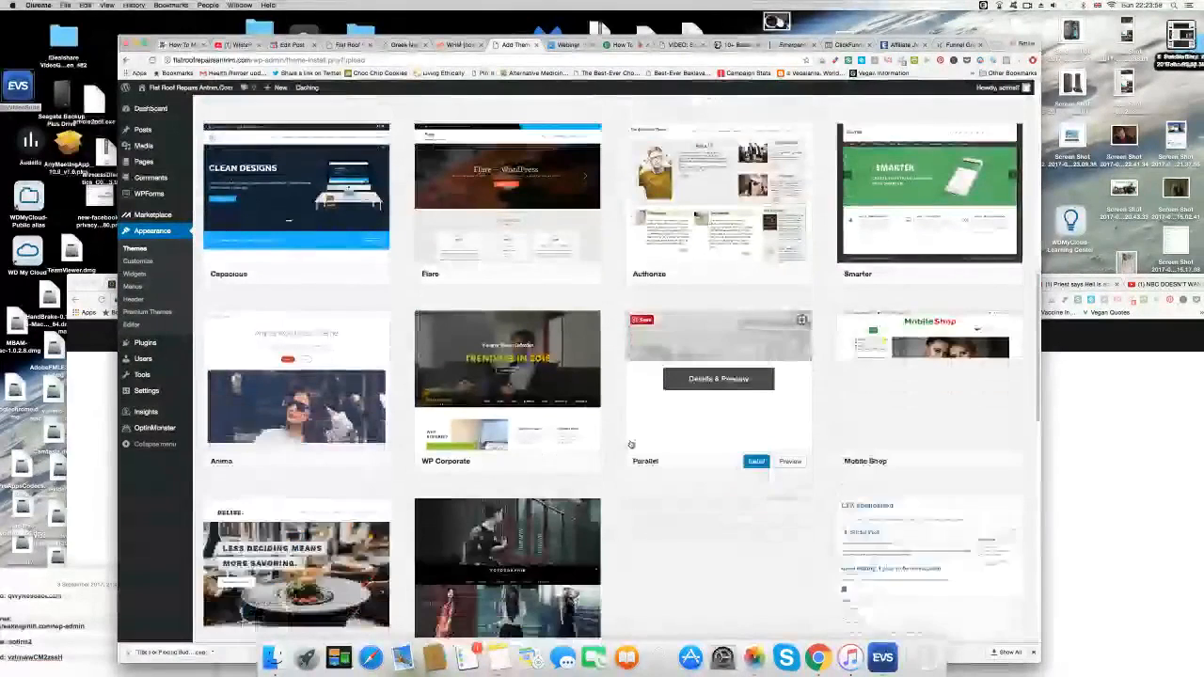
{"action": "scroll", "coordinate": [630, 443], "scroll_direction": "down", "scroll_amount": 3}
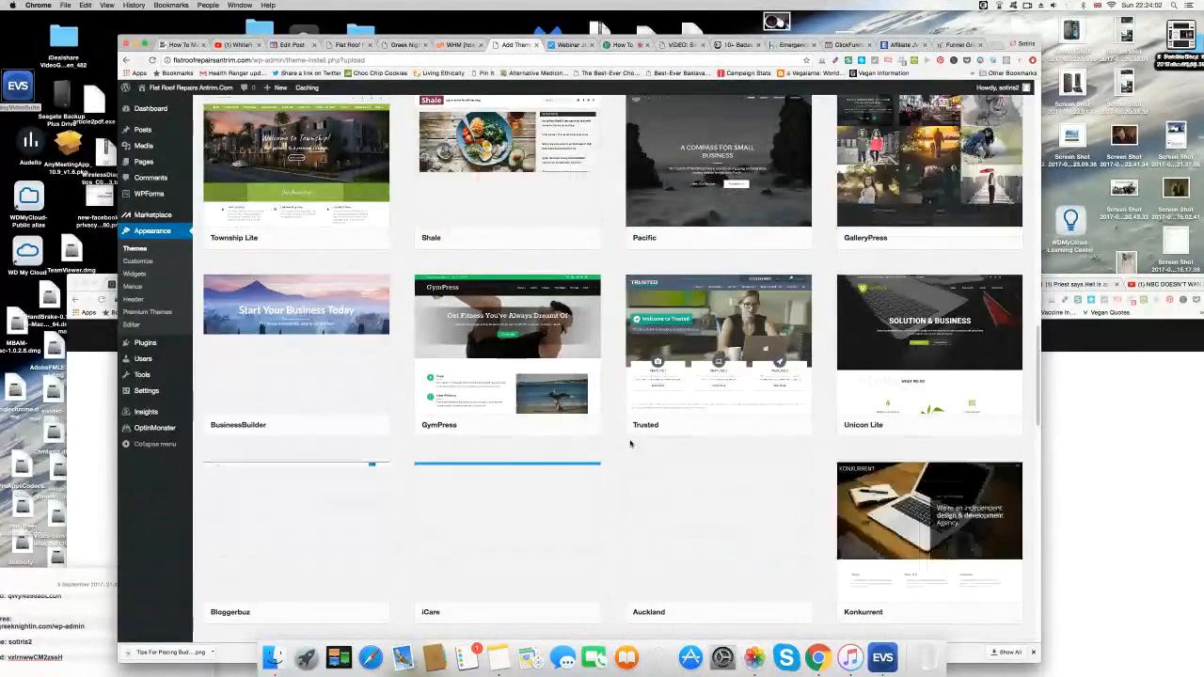
{"action": "scroll", "coordinate": [631, 443], "scroll_direction": "up", "scroll_amount": 1}
{"action": "scroll", "coordinate": [631, 443], "scroll_direction": "up", "scroll_amount": 4}
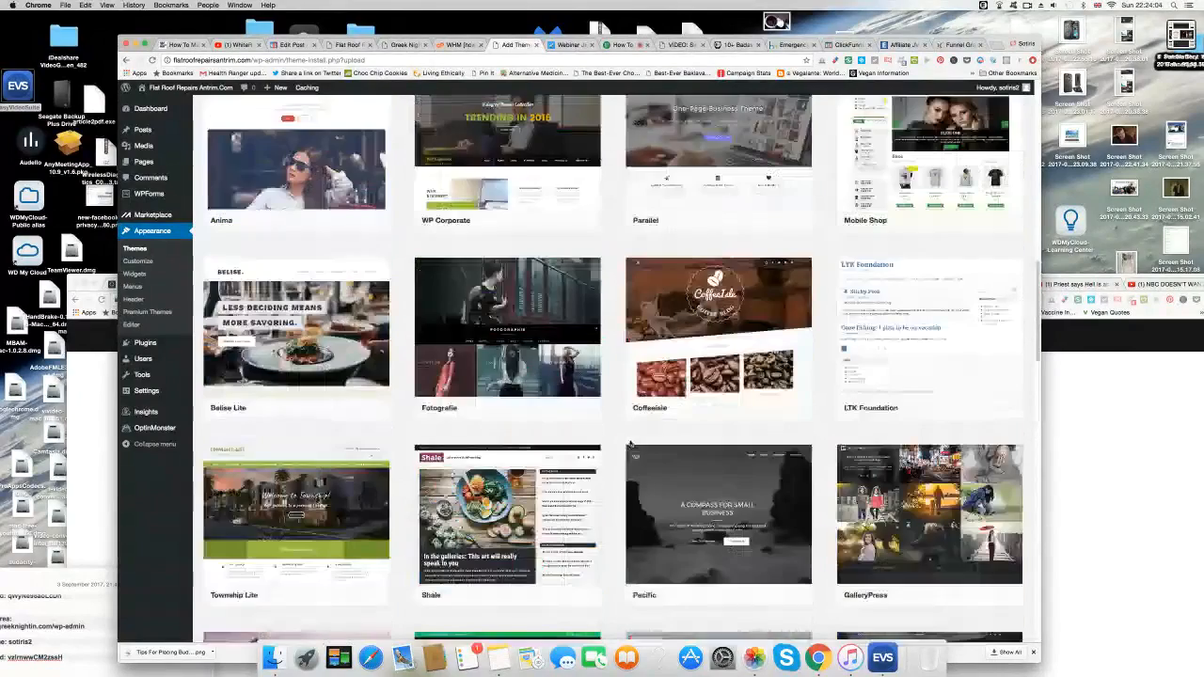
{"action": "scroll", "coordinate": [631, 444], "scroll_direction": "up", "scroll_amount": 4}
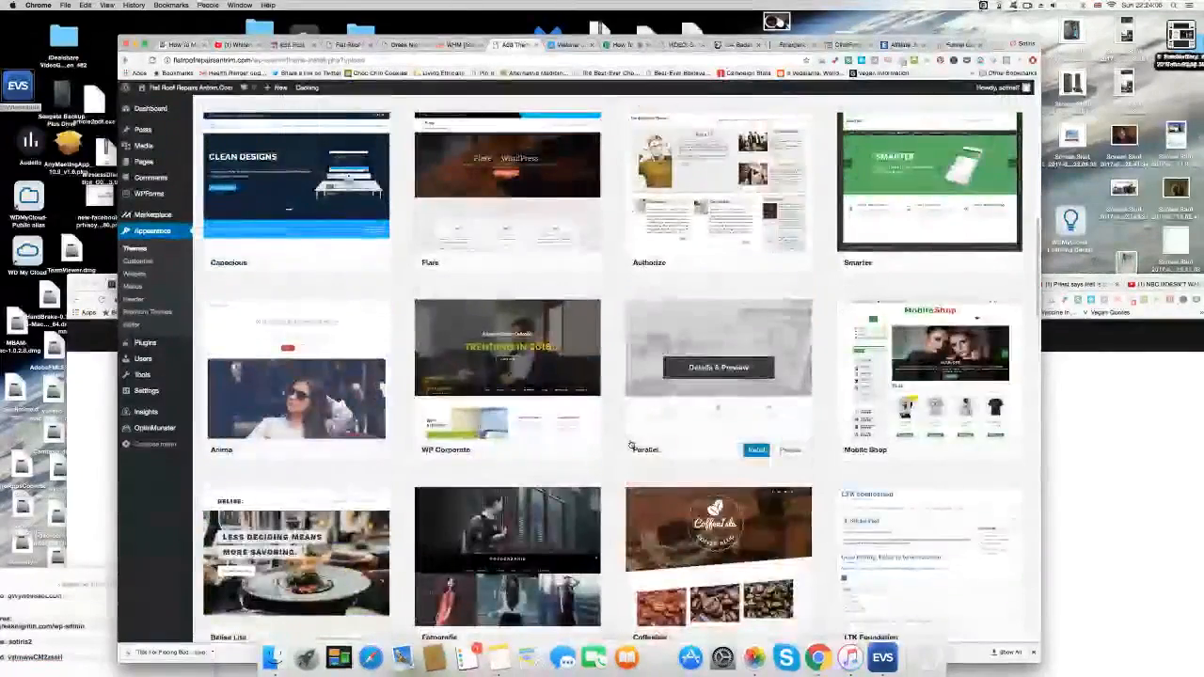
{"action": "scroll", "coordinate": [629, 433], "scroll_direction": "up", "scroll_amount": 10}
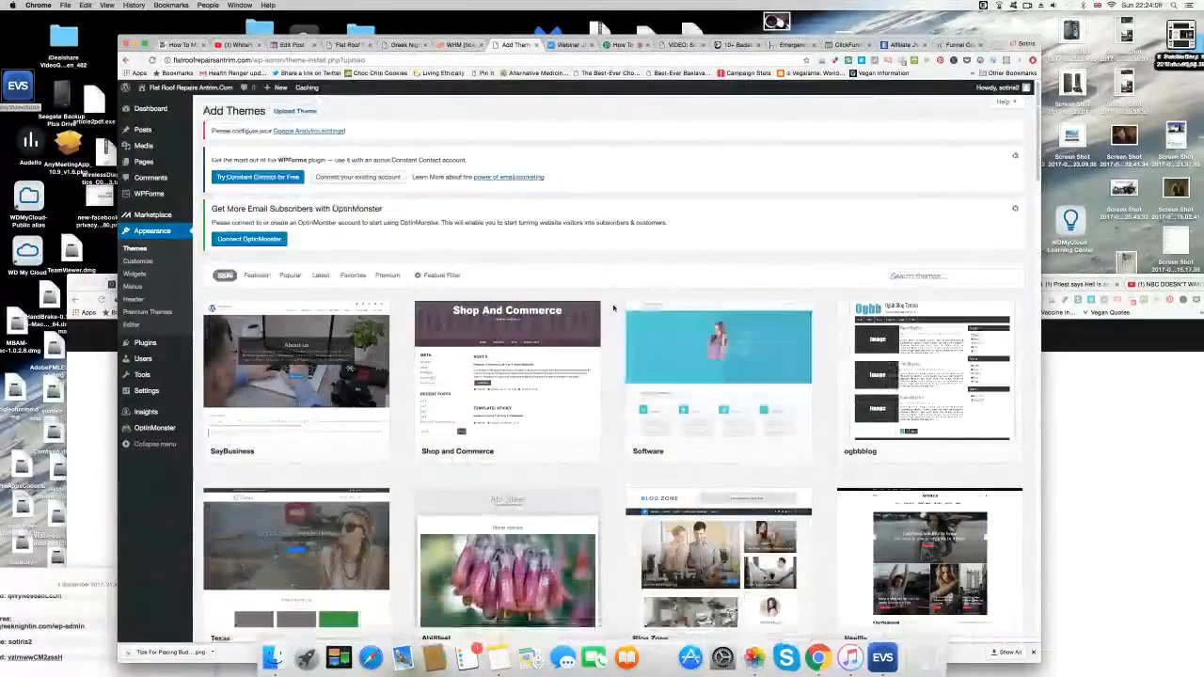
Open the theme upload panel and its file chooser.
{"action": "mouse_move", "coordinate": [226, 91]}
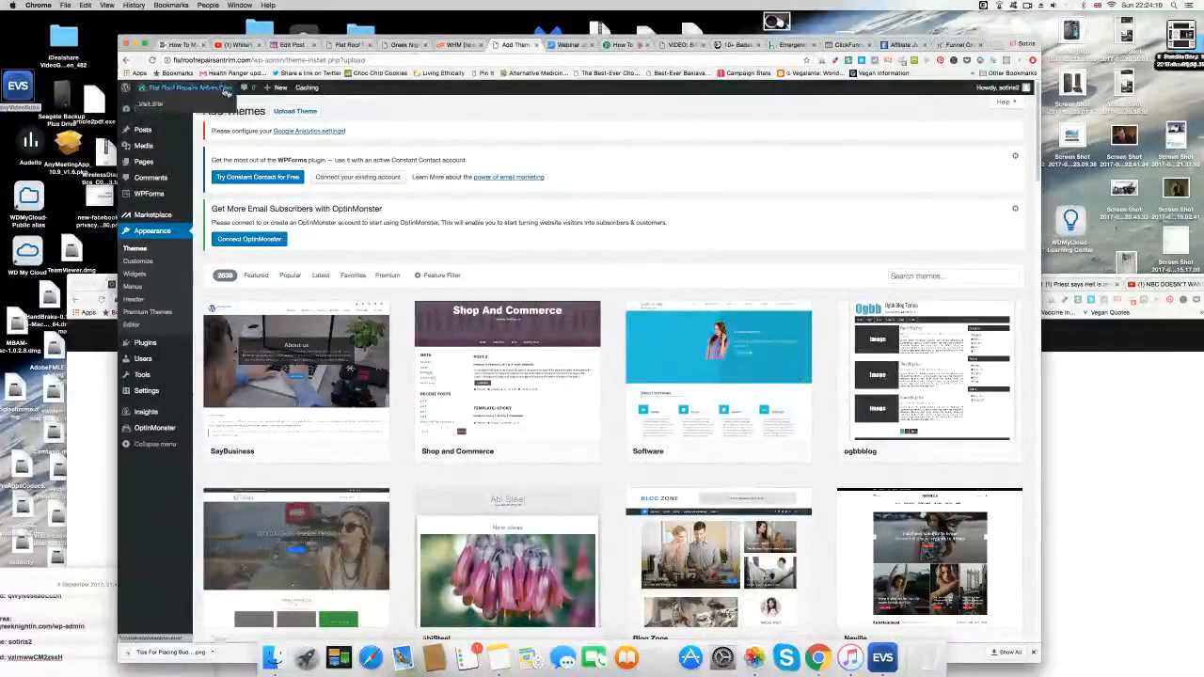
{"action": "left_click", "coordinate": [297, 111]}
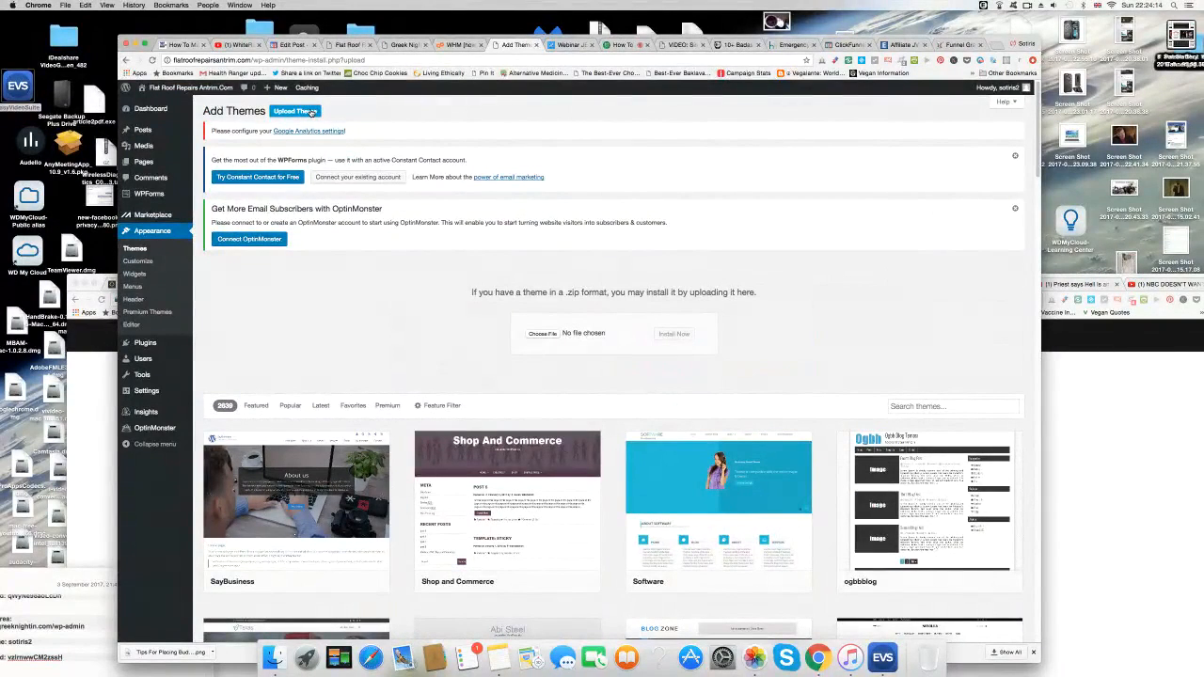
{"action": "left_click", "coordinate": [551, 335]}
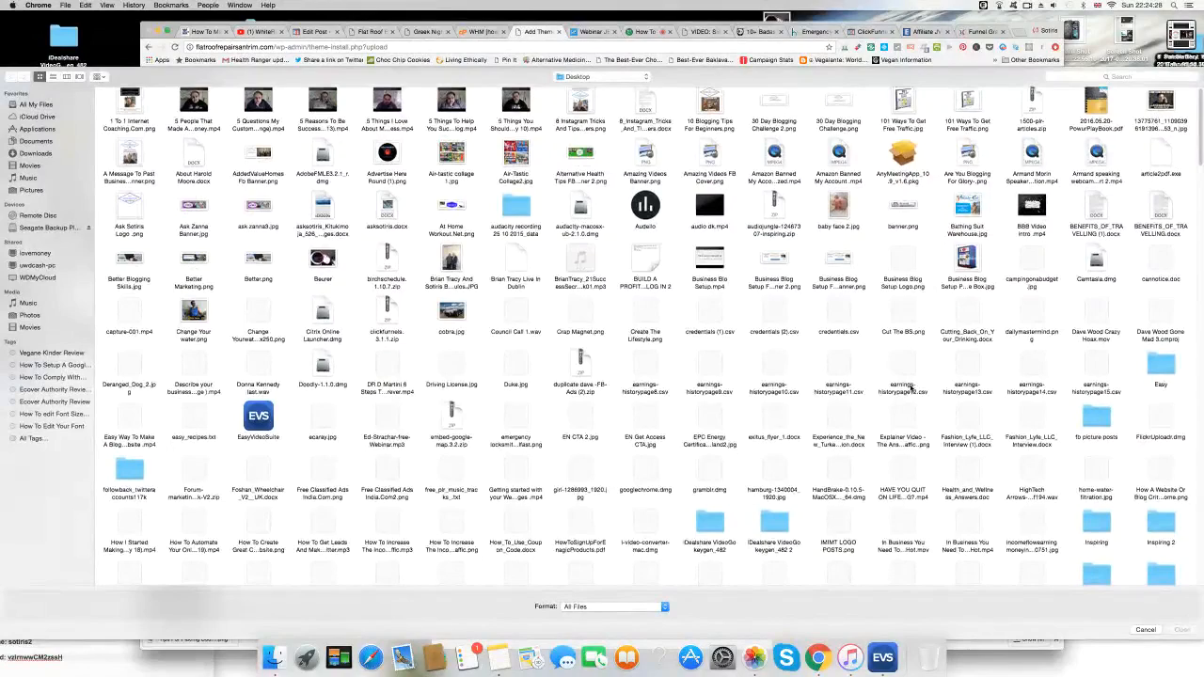
Browse Seagate Backup Plus Drive > Fake Desktop > All Files > Wordpress > Wordpress Themes and choose standard.zip.
{"action": "scroll", "coordinate": [910, 388], "scroll_direction": "down", "scroll_amount": 3}
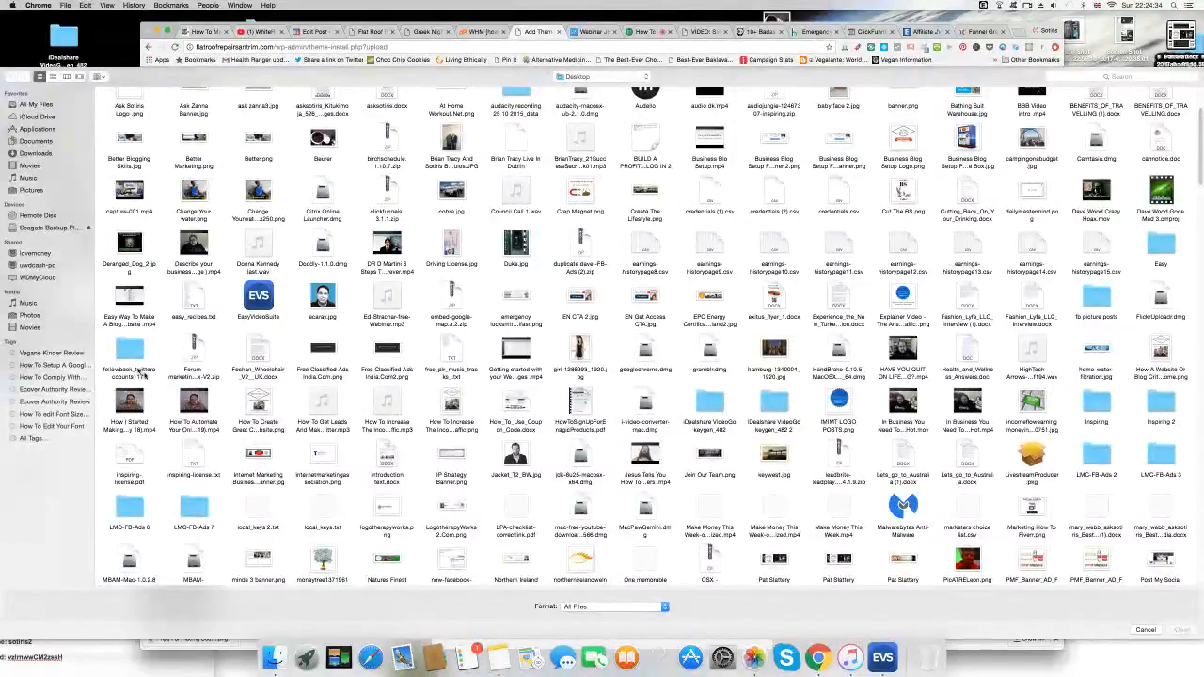
{"action": "left_click", "coordinate": [38, 278]}
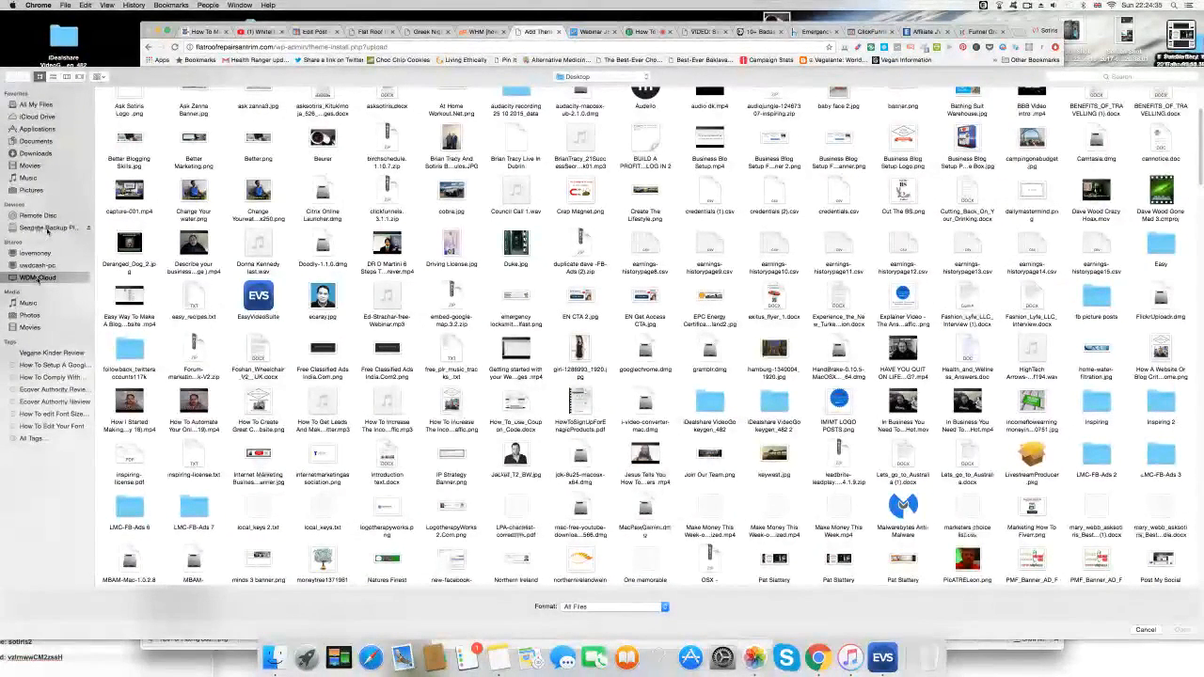
{"action": "left_click", "coordinate": [50, 228]}
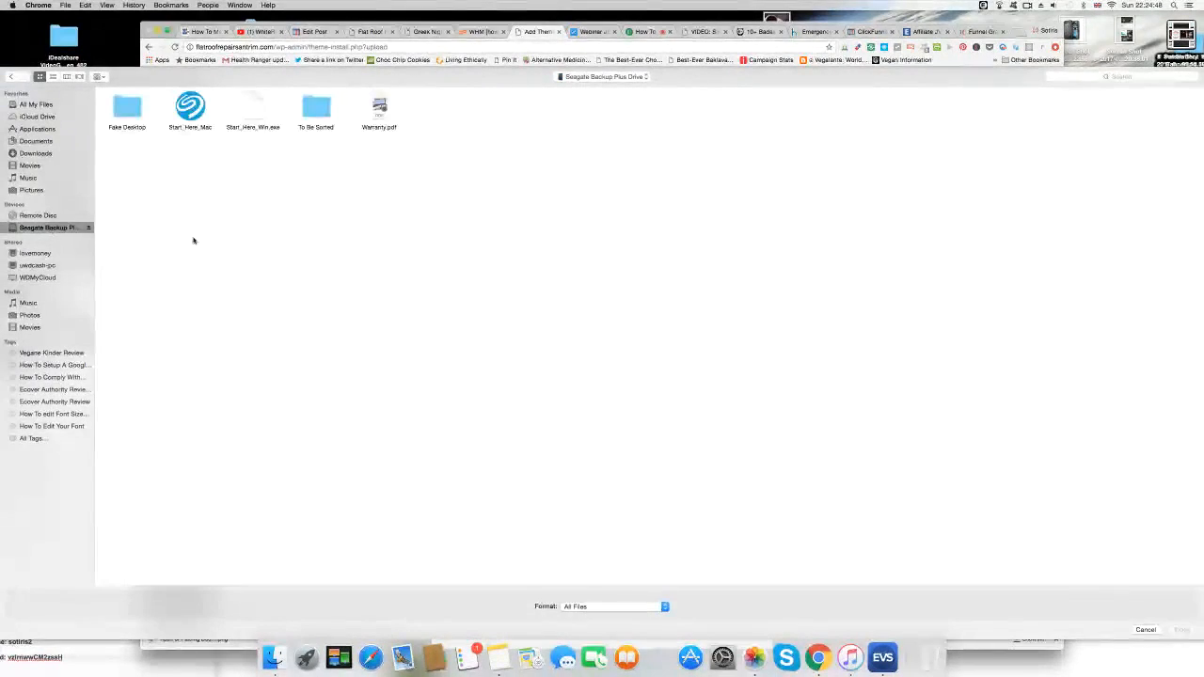
{"action": "double_click", "coordinate": [124, 109]}
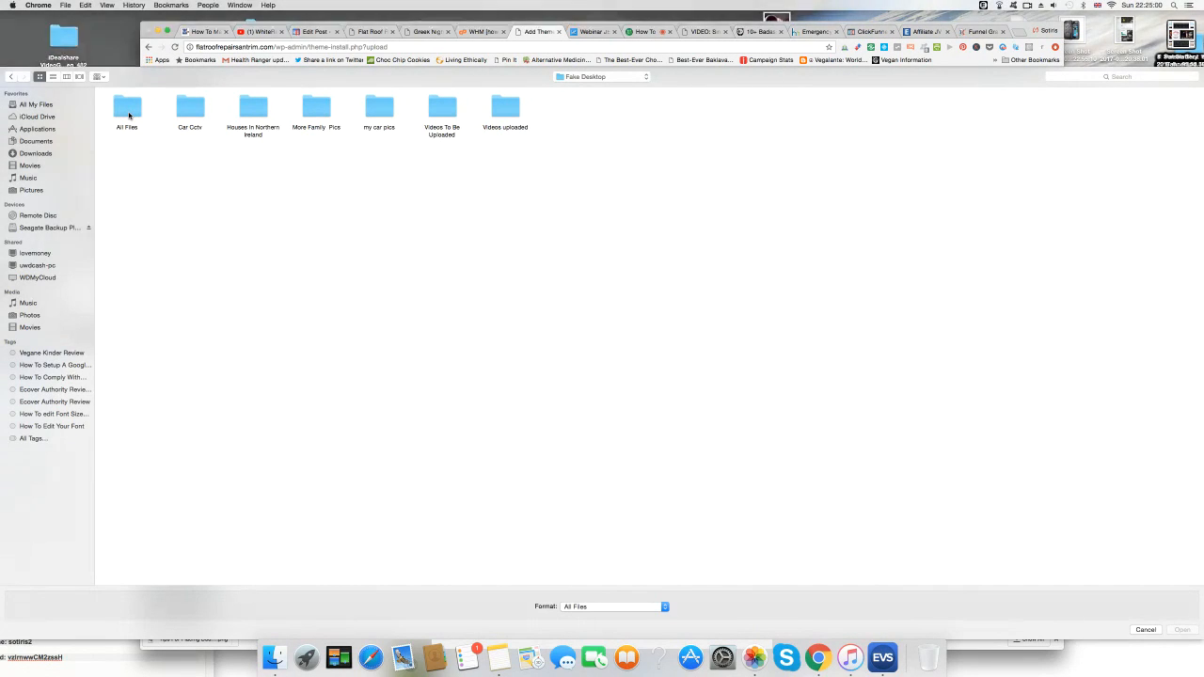
{"action": "double_click", "coordinate": [129, 111]}
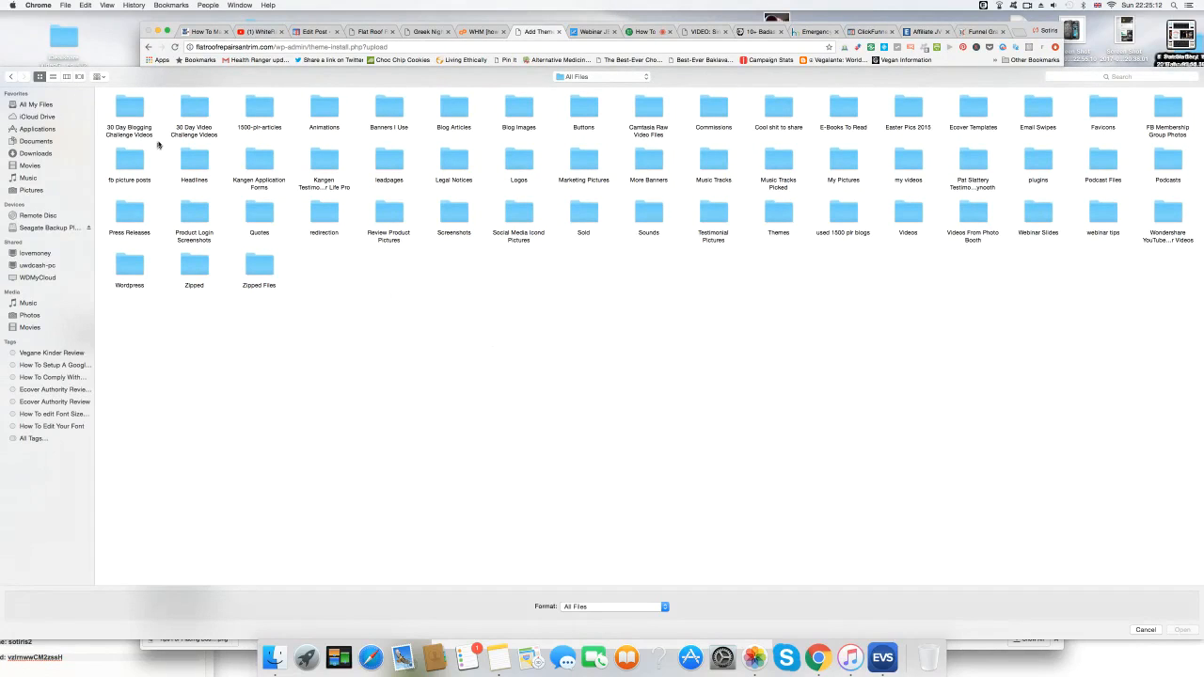
{"action": "double_click", "coordinate": [131, 270]}
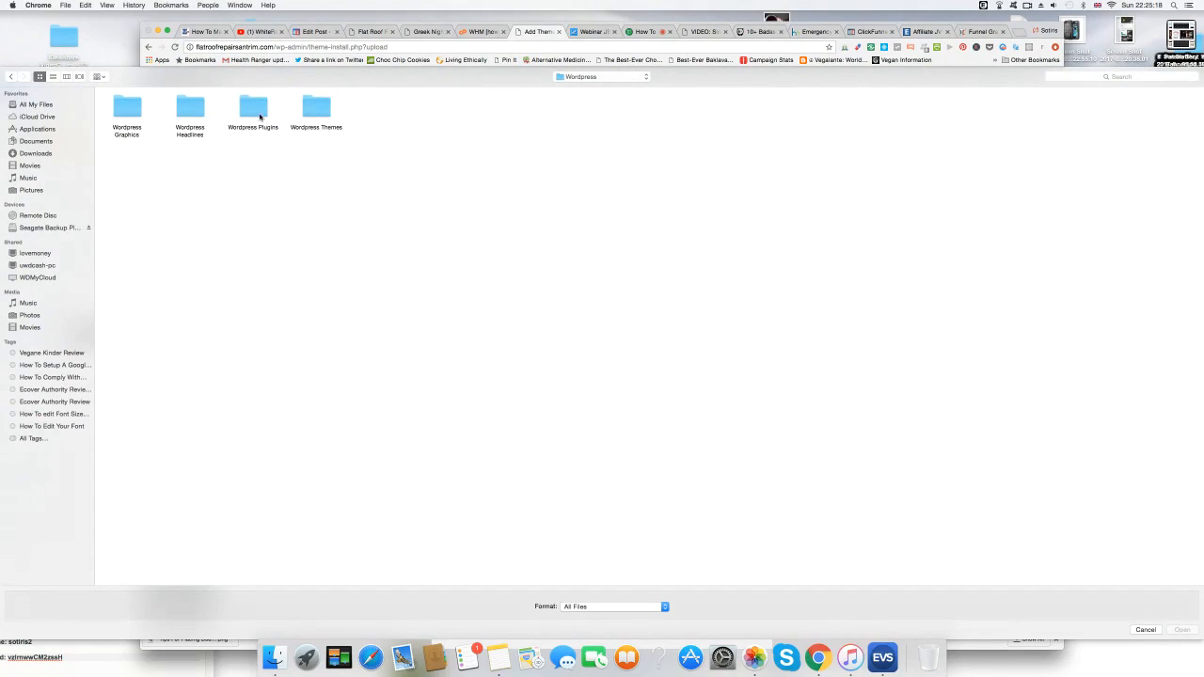
{"action": "double_click", "coordinate": [316, 111]}
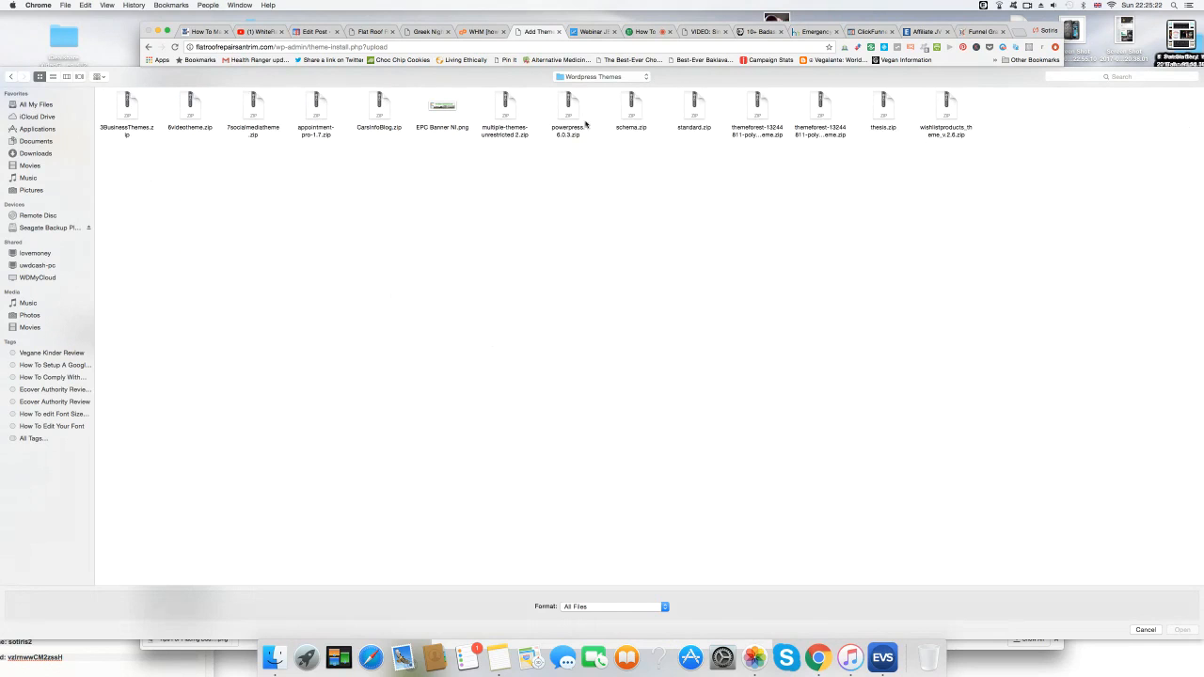
{"action": "left_click", "coordinate": [697, 115]}
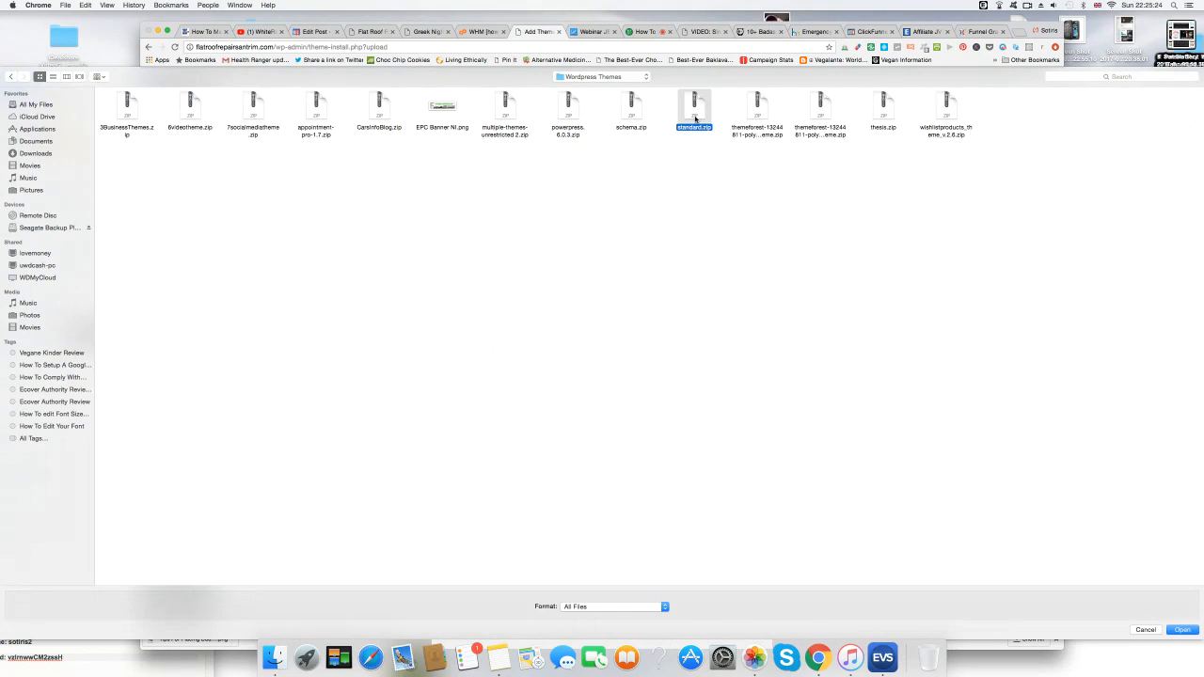
{"action": "left_click", "coordinate": [1192, 631]}
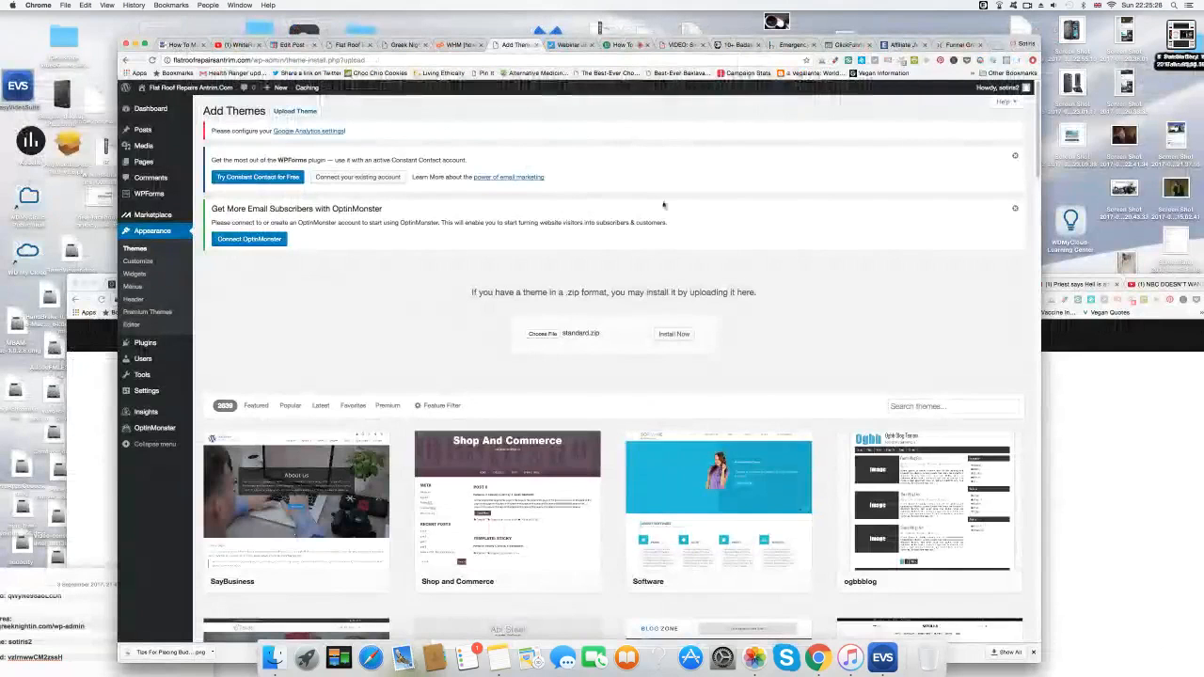
Install and activate the Standard theme, then view the public homepage.
{"action": "left_click", "coordinate": [675, 335]}
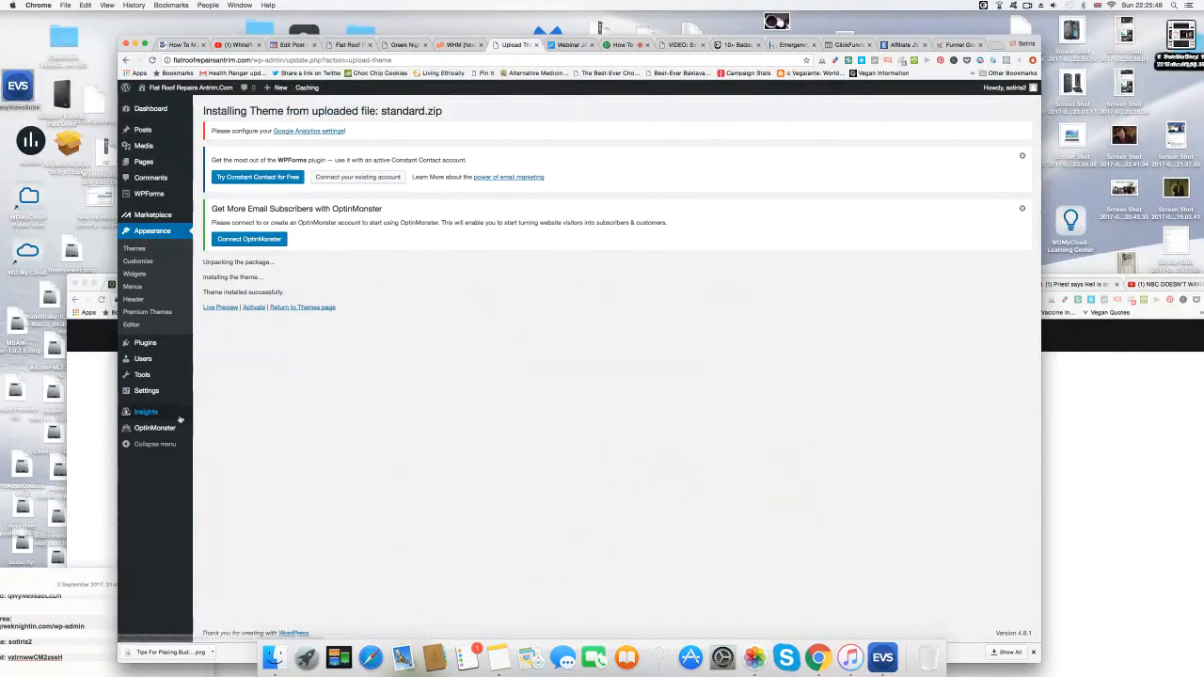
{"action": "left_click", "coordinate": [252, 308]}
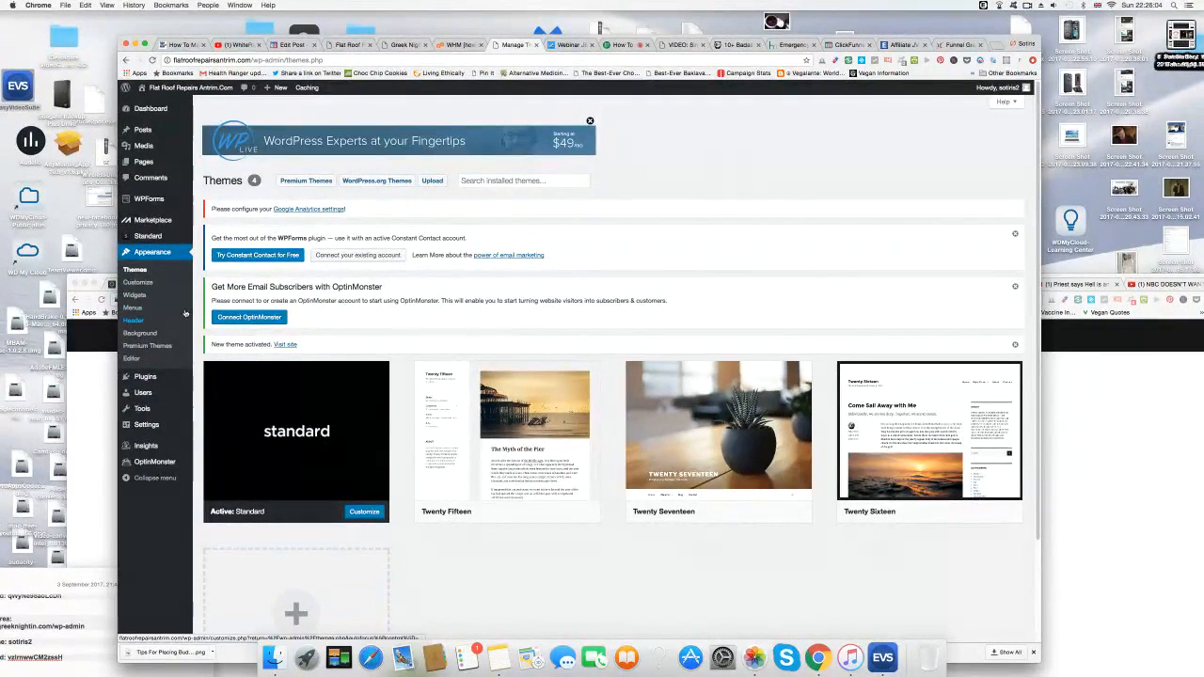
{"action": "mouse_move", "coordinate": [652, 500]}
{"action": "scroll", "coordinate": [649, 504], "scroll_direction": "down", "scroll_amount": 3}
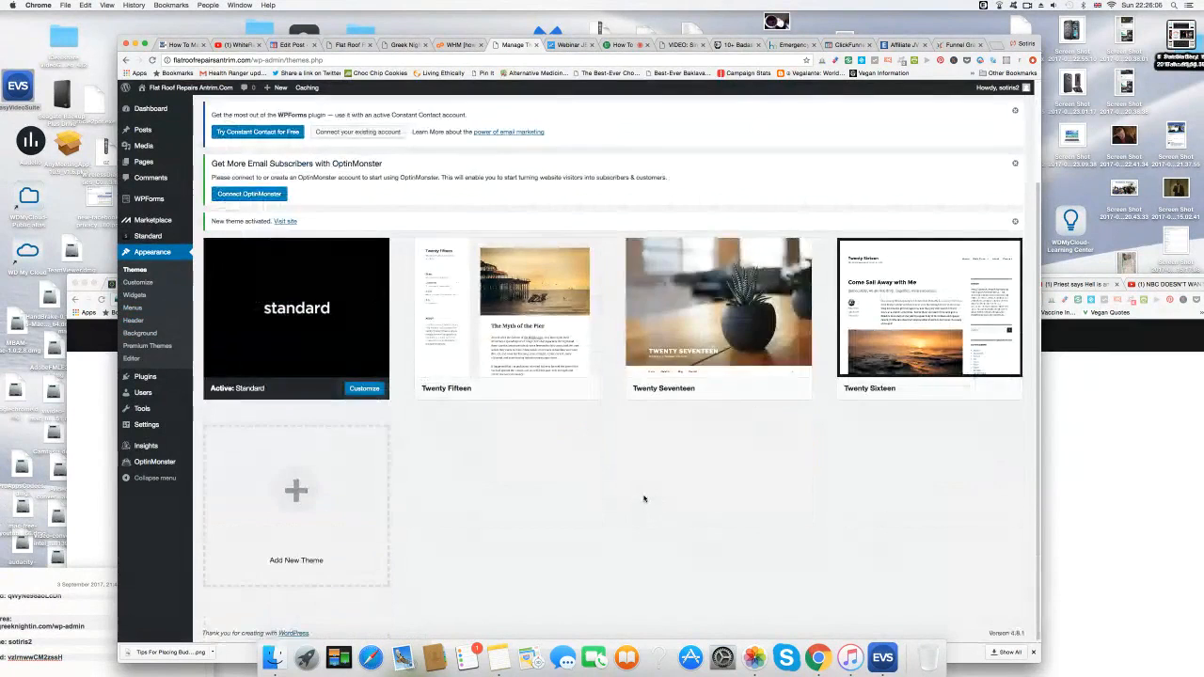
{"action": "scroll", "coordinate": [649, 503], "scroll_direction": "up", "scroll_amount": 3}
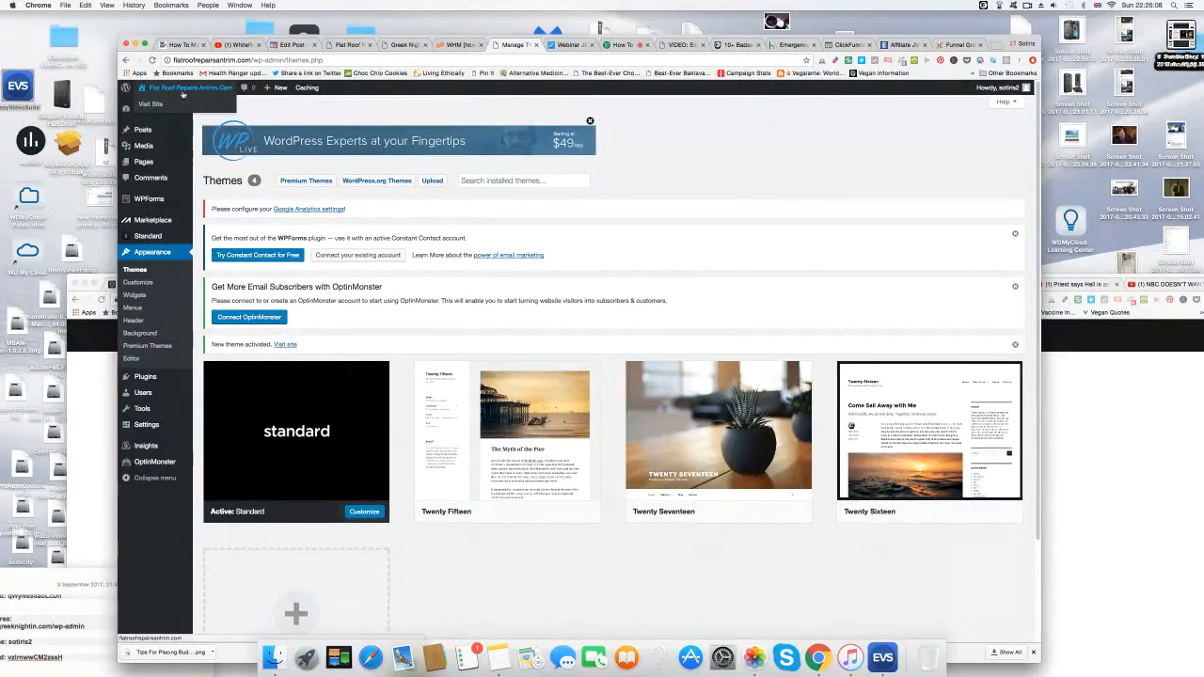
{"action": "left_click", "coordinate": [152, 106]}
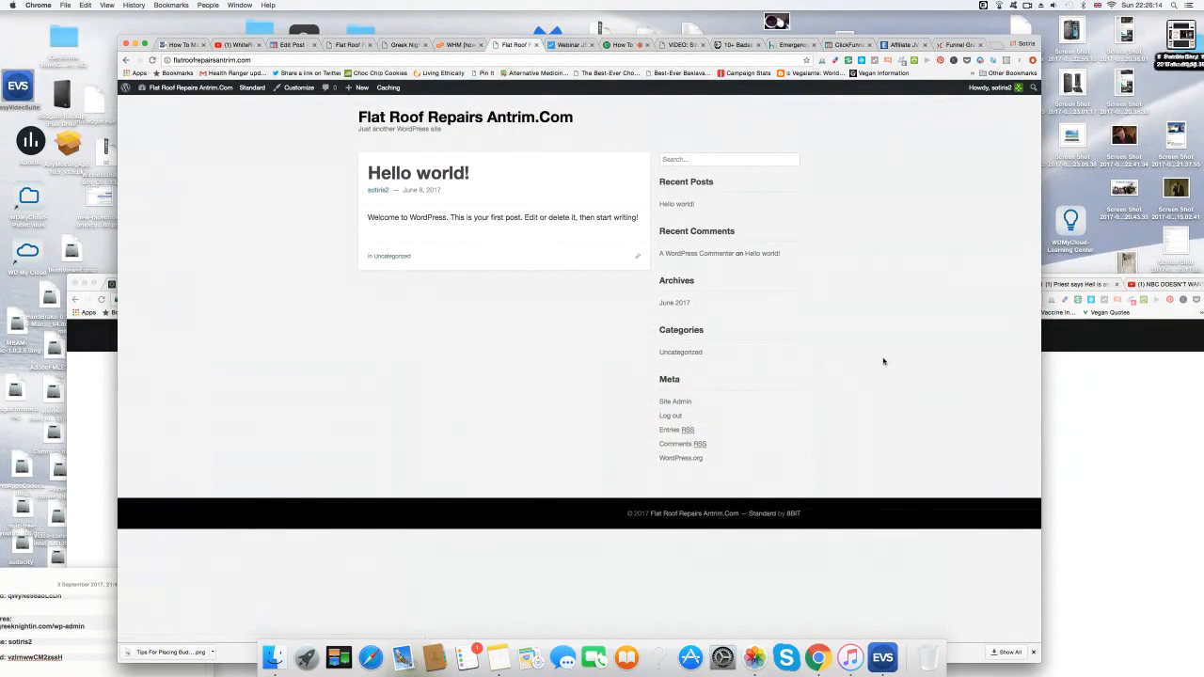
Return from the front end to the admin Dashboard through the site-name menu.
{"action": "mouse_move", "coordinate": [192, 91]}
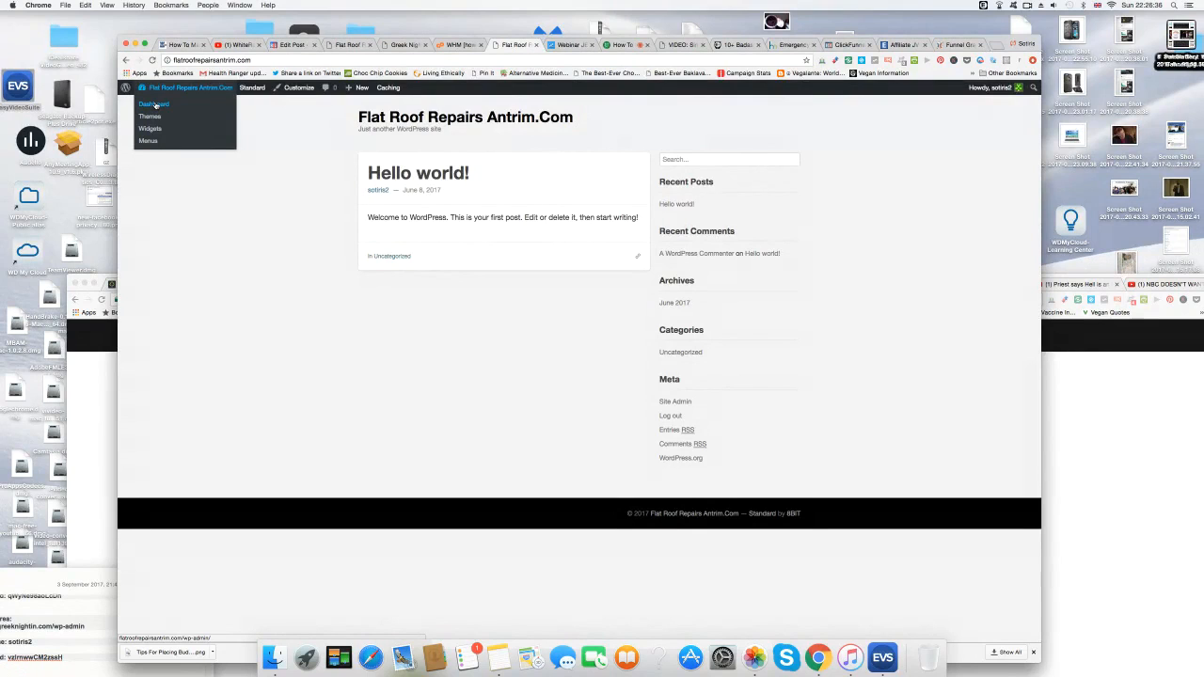
{"action": "left_click", "coordinate": [155, 104]}
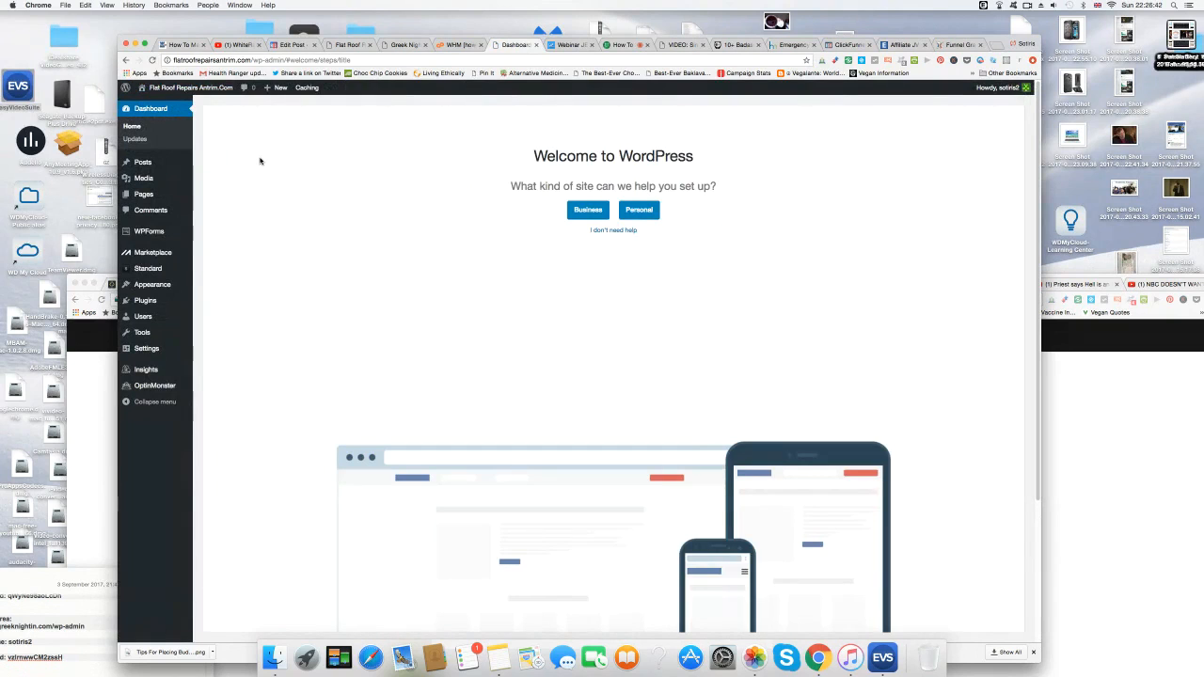
{"action": "mouse_move", "coordinate": [151, 348]}
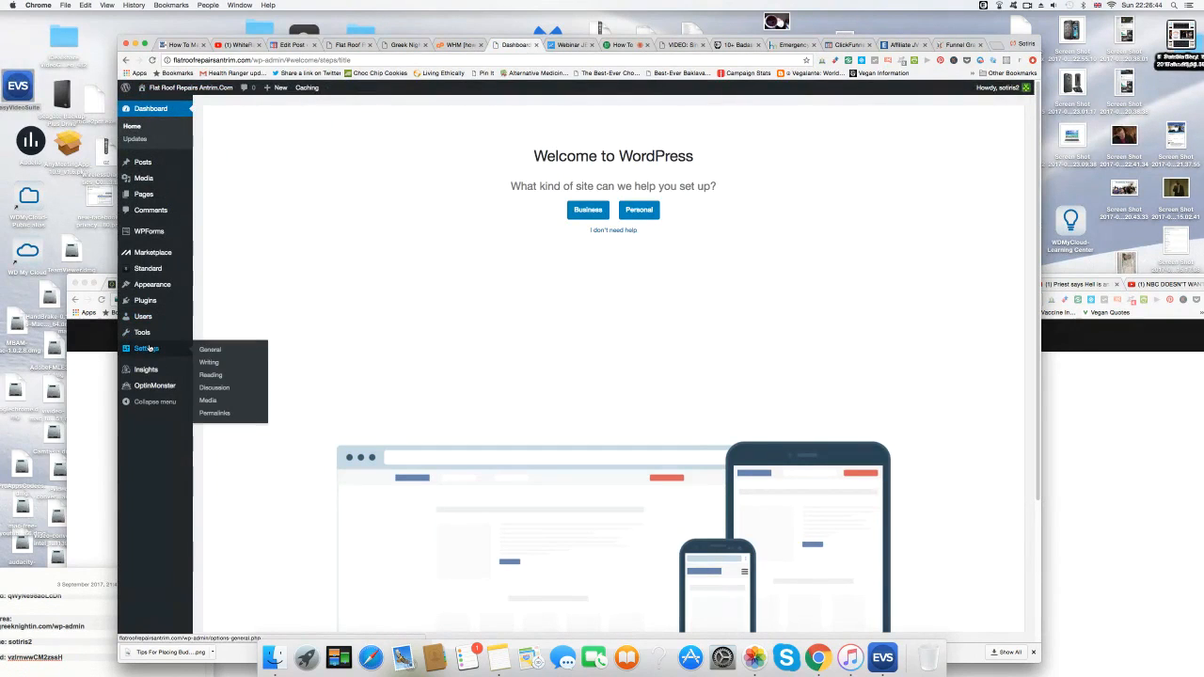
In Settings > General, replace the tagline with 'Flat Roof Repairs In Antrim Northern Ireland' and save.
{"action": "left_click", "coordinate": [218, 350]}
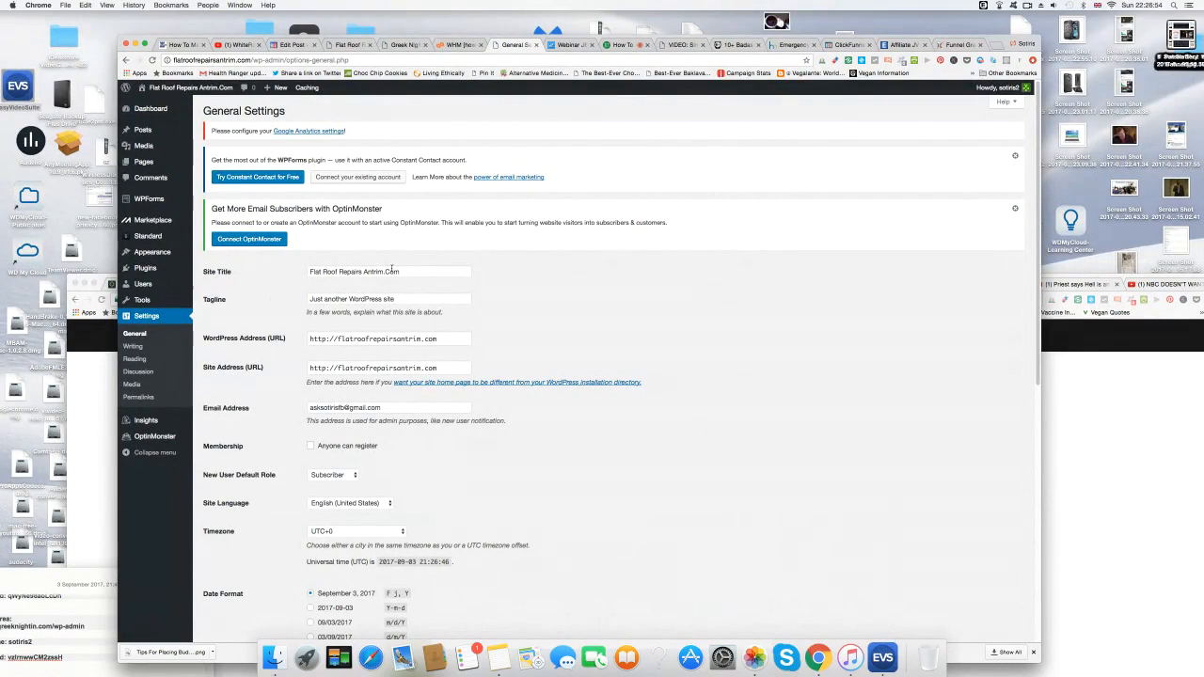
{"action": "left_click_drag", "start_coordinate": [395, 299], "coordinate": [307, 300]}
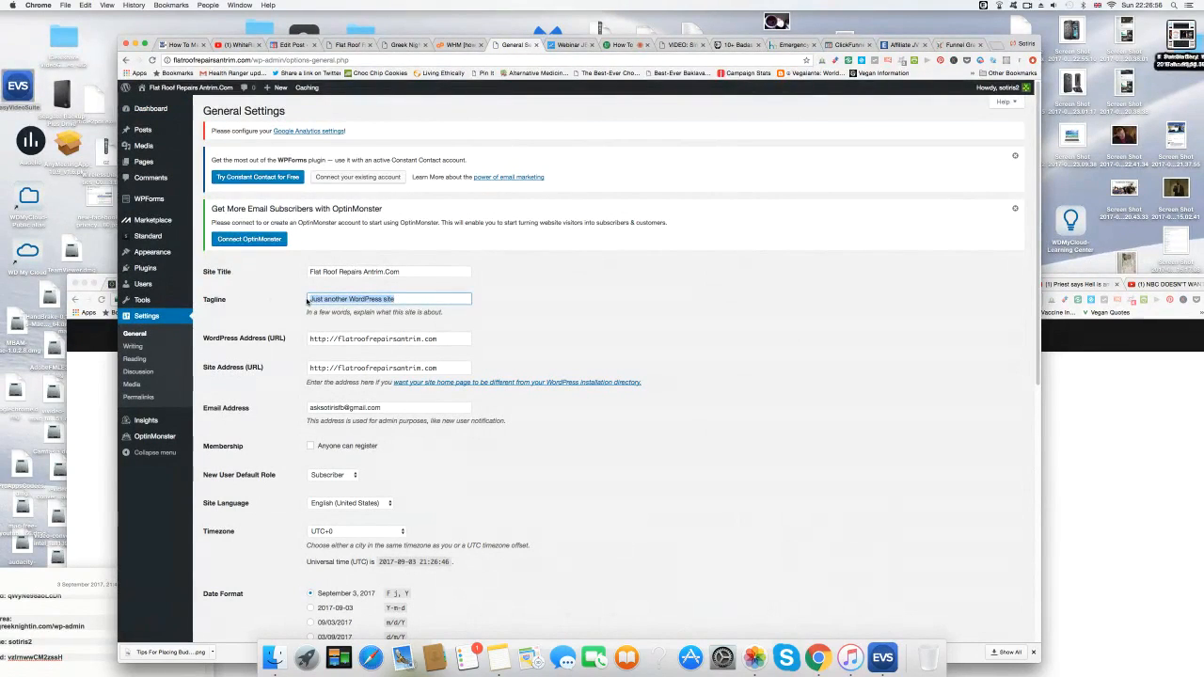
{"action": "type", "text": "Flat Roof Re"}
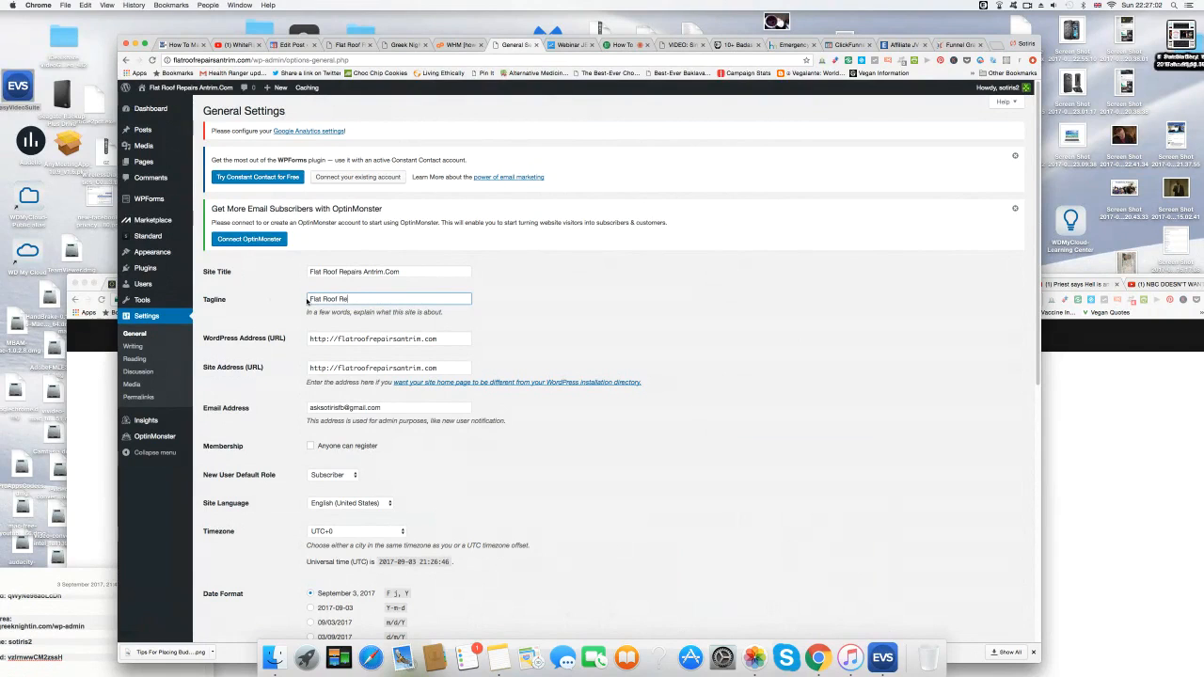
{"action": "type", "text": "pairs In Antrim Northern Ireland"}
{"action": "scroll", "coordinate": [286, 489], "scroll_direction": "down", "scroll_amount": 2}
{"action": "scroll", "coordinate": [287, 494], "scroll_direction": "up", "scroll_amount": 2}
{"action": "scroll", "coordinate": [291, 356], "scroll_direction": "down", "scroll_amount": 2}
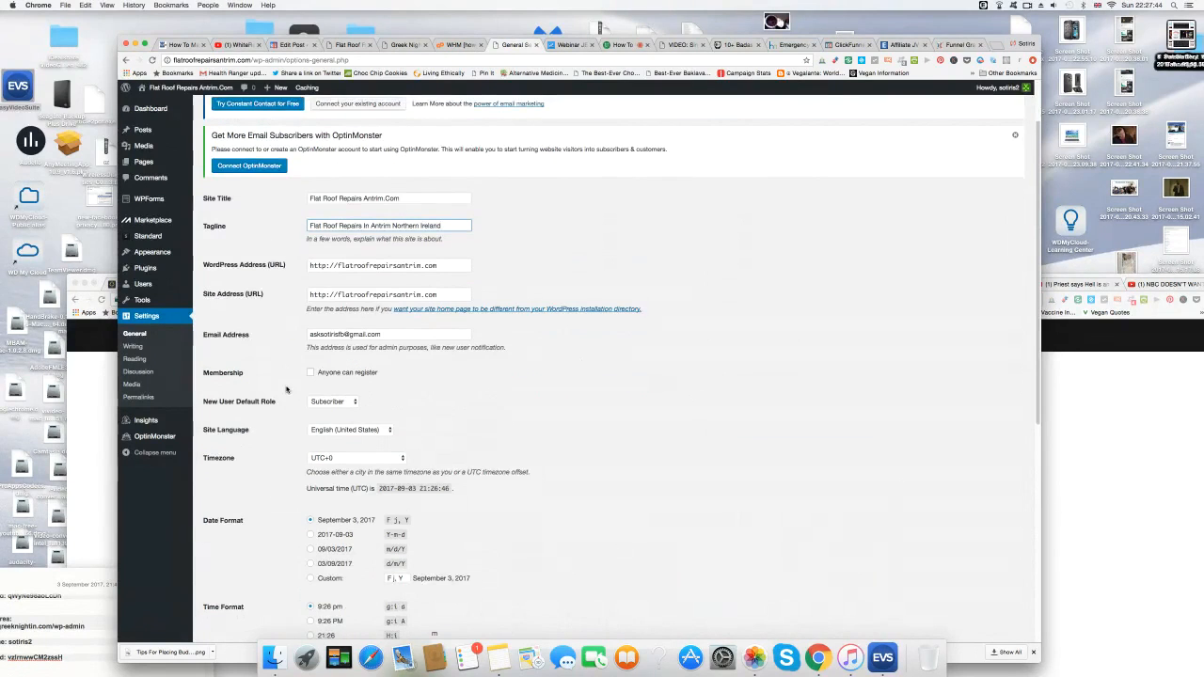
{"action": "scroll", "coordinate": [287, 390], "scroll_direction": "down", "scroll_amount": 10}
{"action": "scroll", "coordinate": [287, 390], "scroll_direction": "up", "scroll_amount": 5}
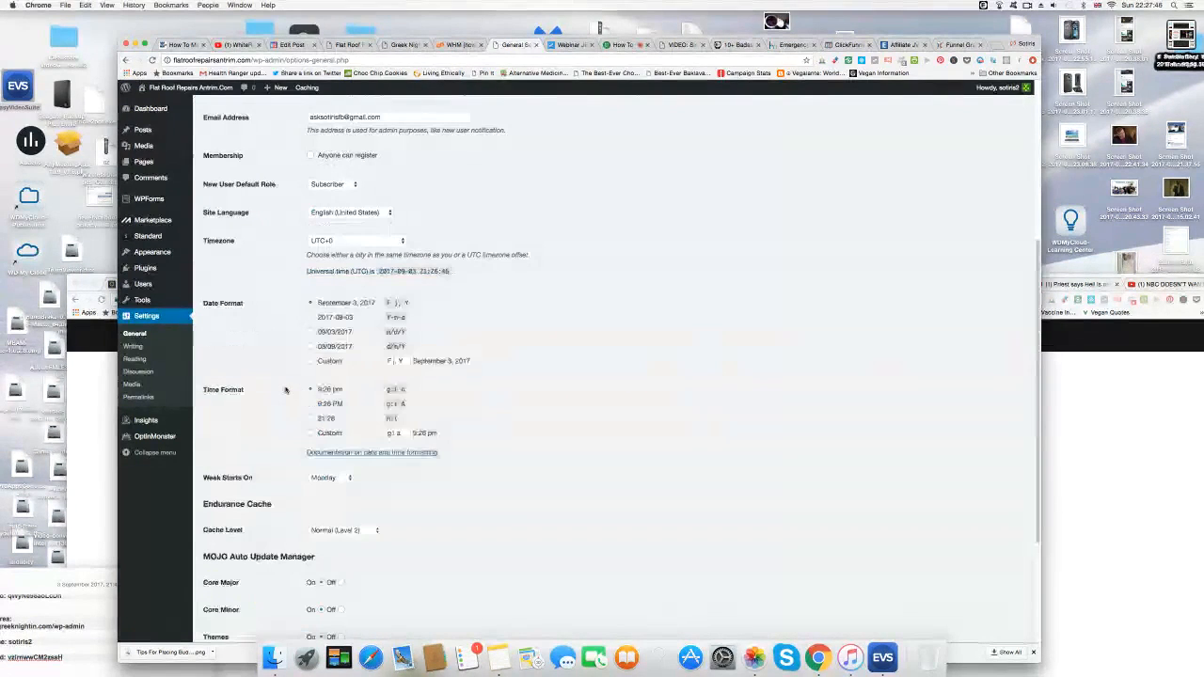
{"action": "scroll", "coordinate": [287, 389], "scroll_direction": "down", "scroll_amount": 4}
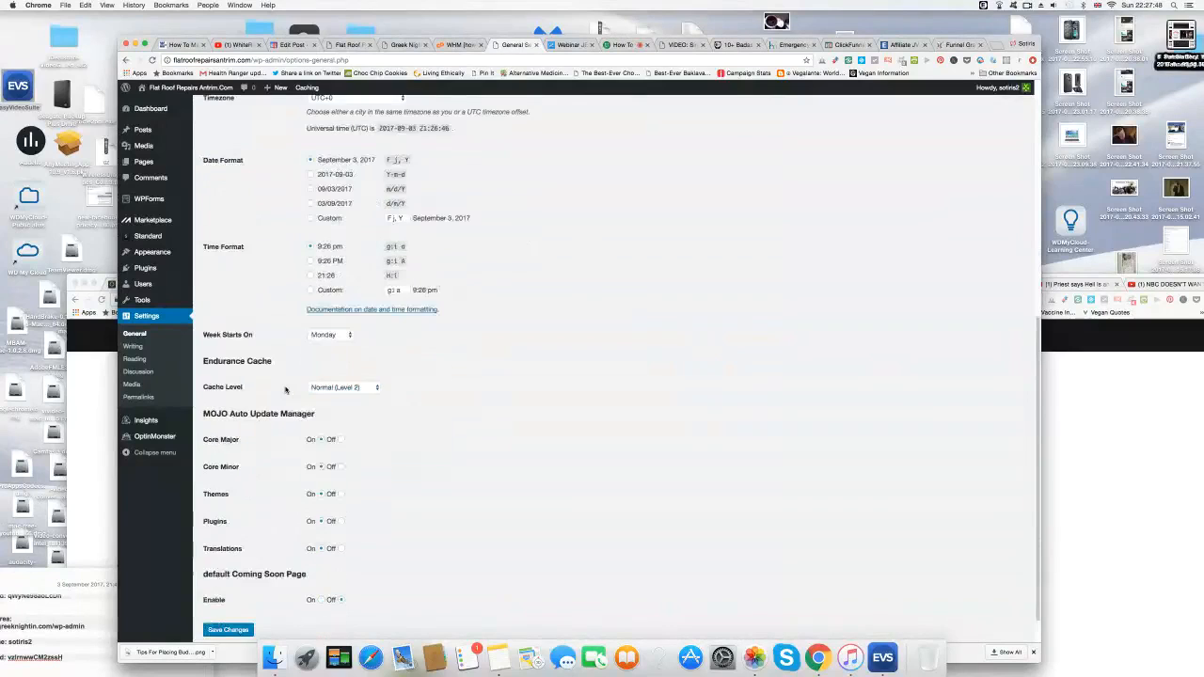
{"action": "scroll", "coordinate": [286, 390], "scroll_direction": "down", "scroll_amount": 1}
{"action": "left_click", "coordinate": [220, 597]}
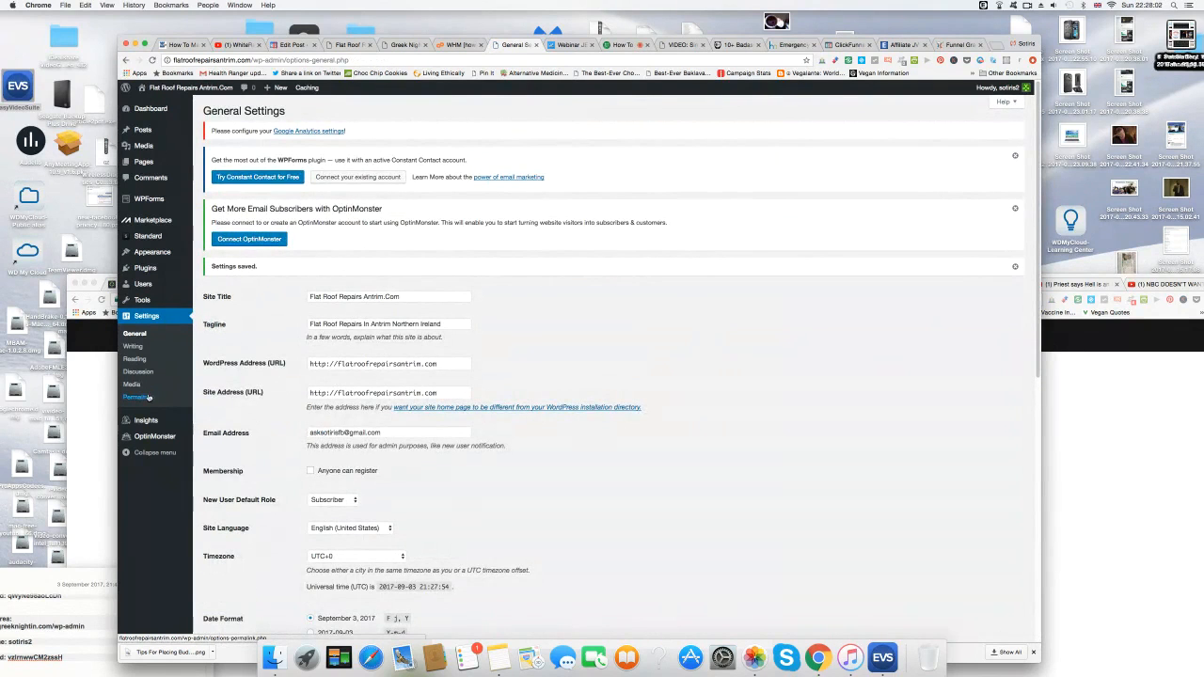
Switch the permalink structure to Post name (/%postname%/) and save.
{"action": "left_click", "coordinate": [142, 399]}
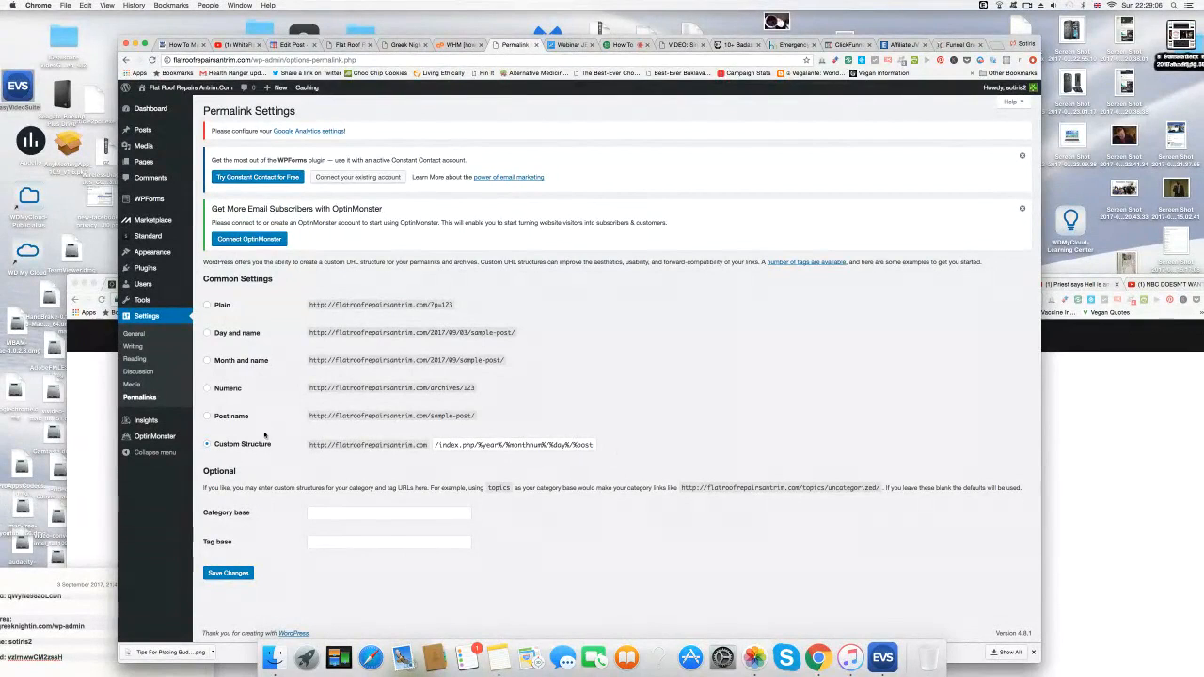
{"action": "left_click", "coordinate": [208, 420]}
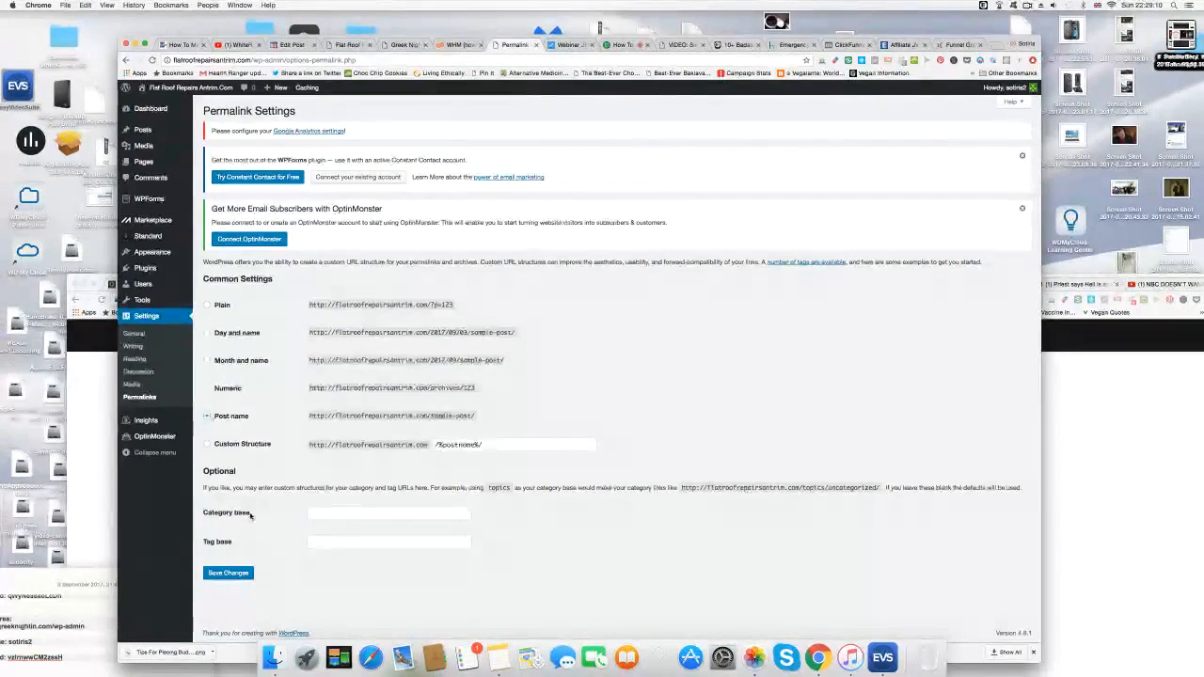
{"action": "left_click", "coordinate": [228, 574]}
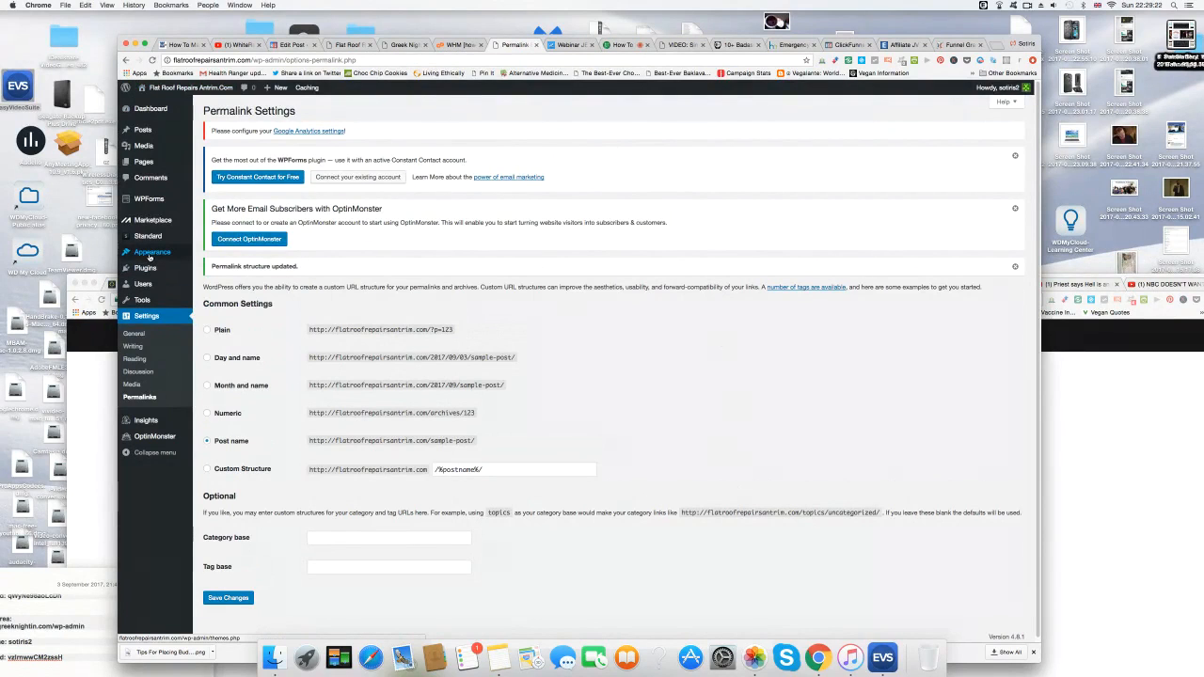
{"action": "mouse_move", "coordinate": [148, 256]}
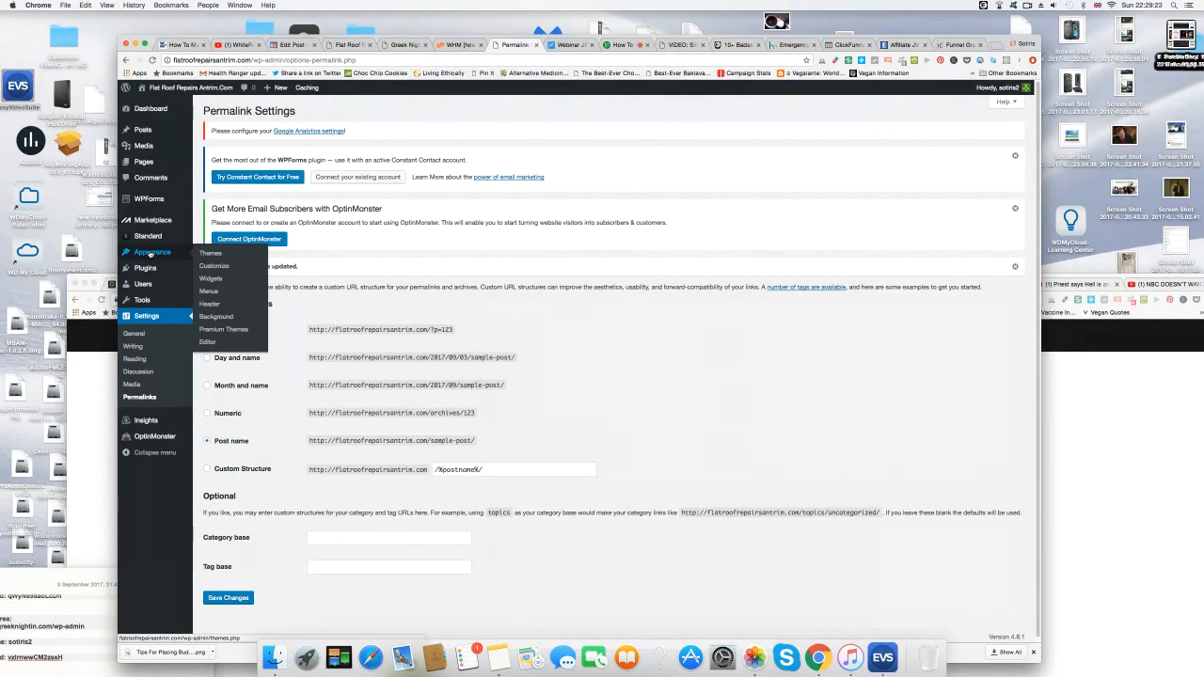
Open the Customizer's Header Image section, which recommends a 940 × 250 pixel image.
{"action": "left_click", "coordinate": [213, 306]}
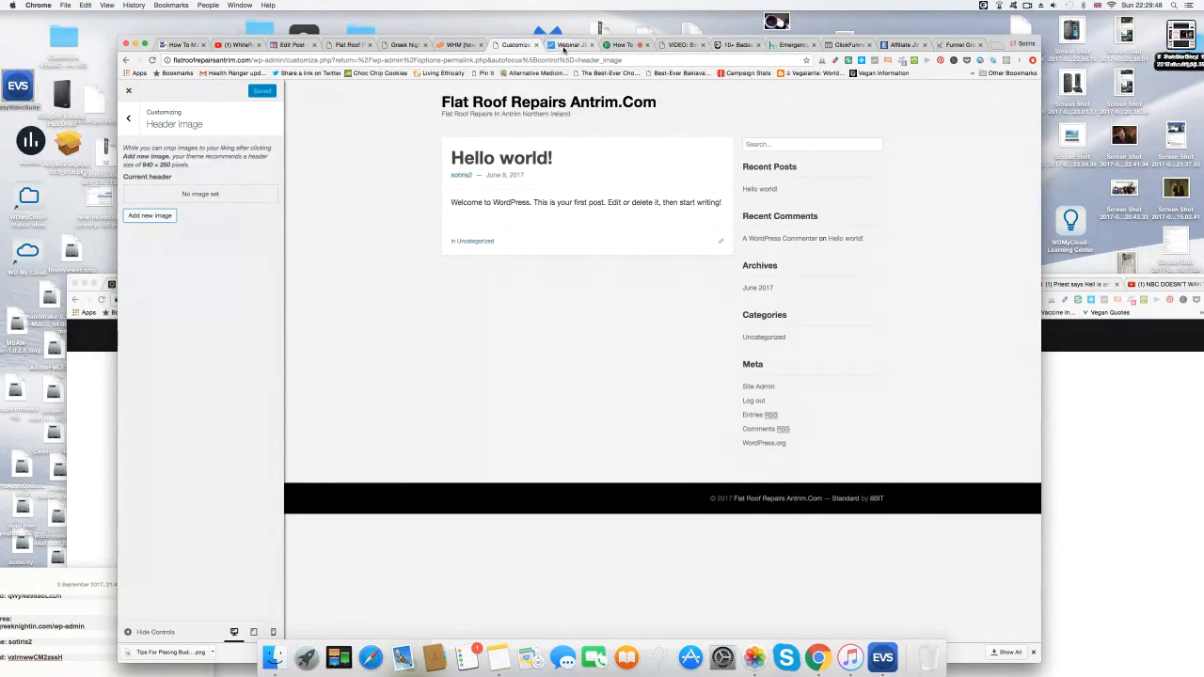
Load canva.com in the Emergency Locksmith Belfast tab.
{"action": "left_click", "coordinate": [781, 45]}
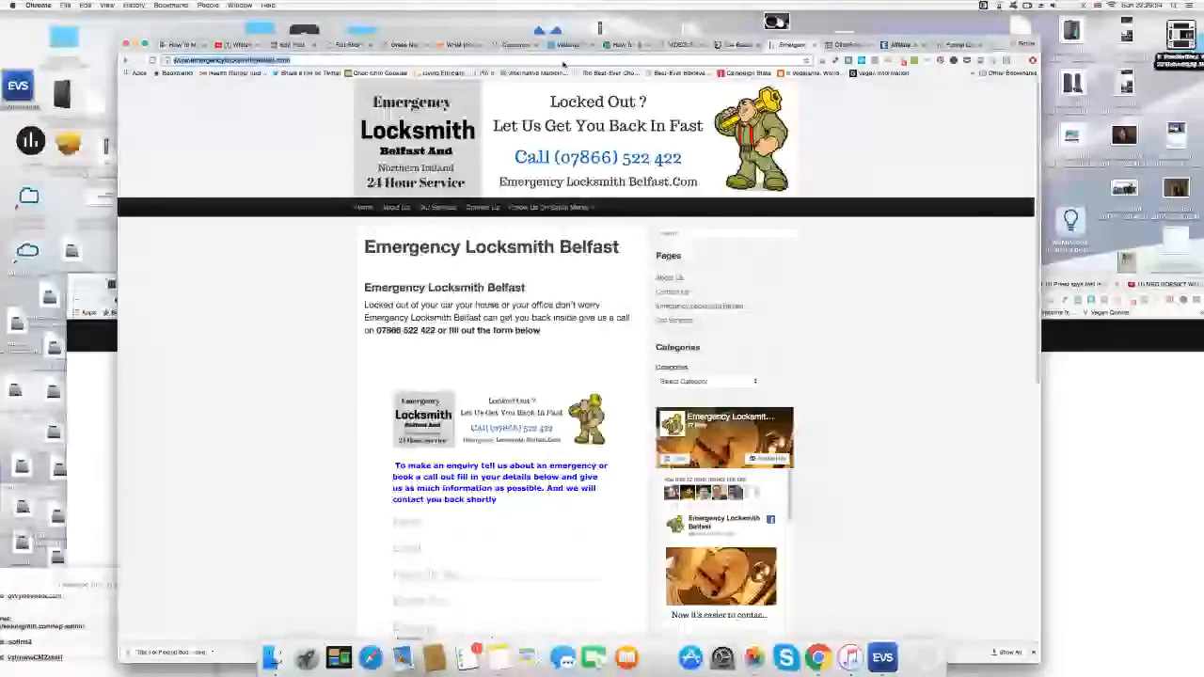
{"action": "type", "text": "canva"}
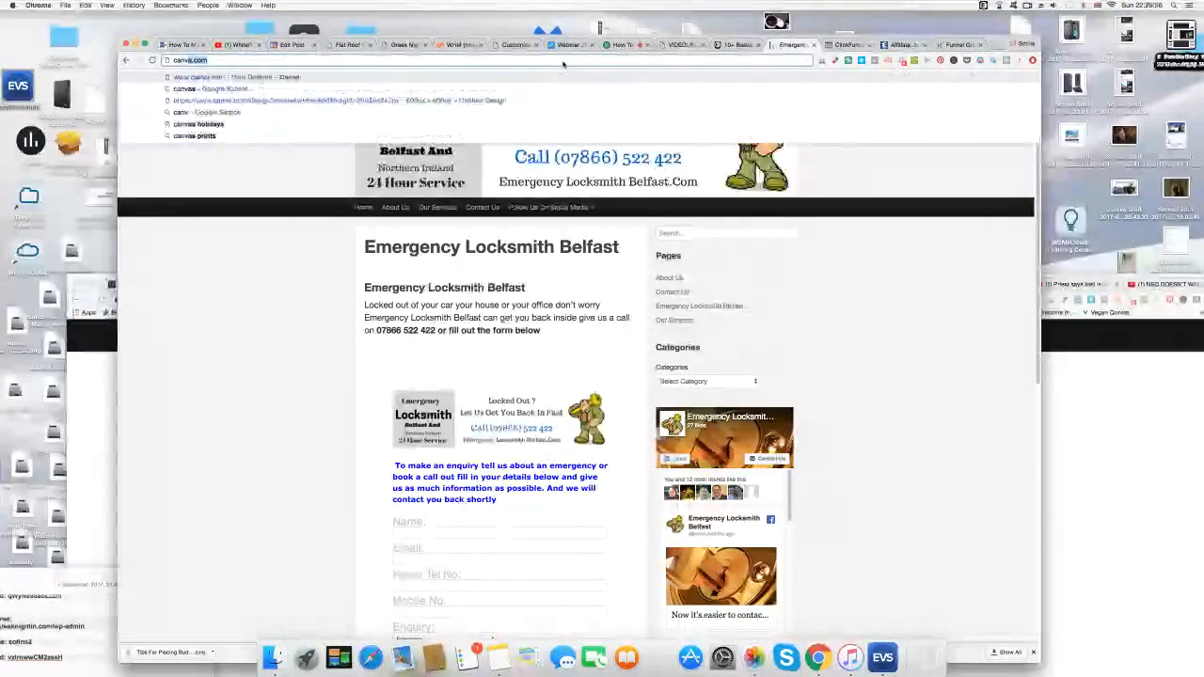
{"action": "type", "text": ".com"}
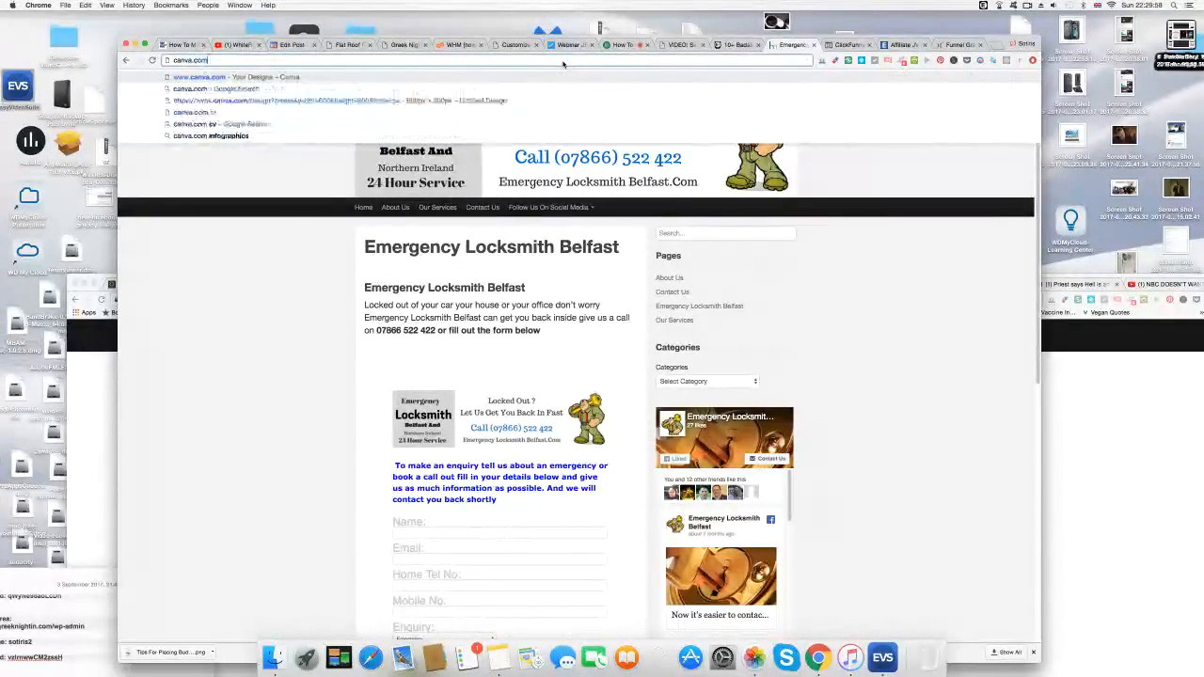
{"action": "key", "text": "Return"}
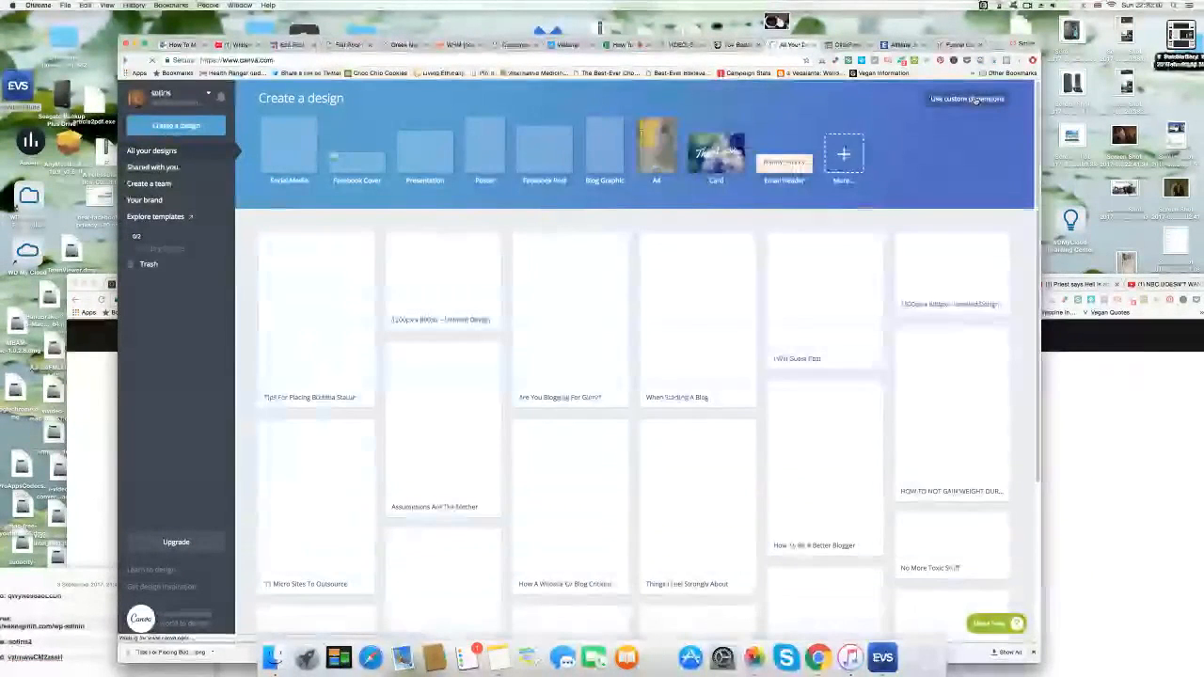
Check WordPress's recommended header size before entering custom design dimensions.
{"action": "left_click", "coordinate": [973, 100]}
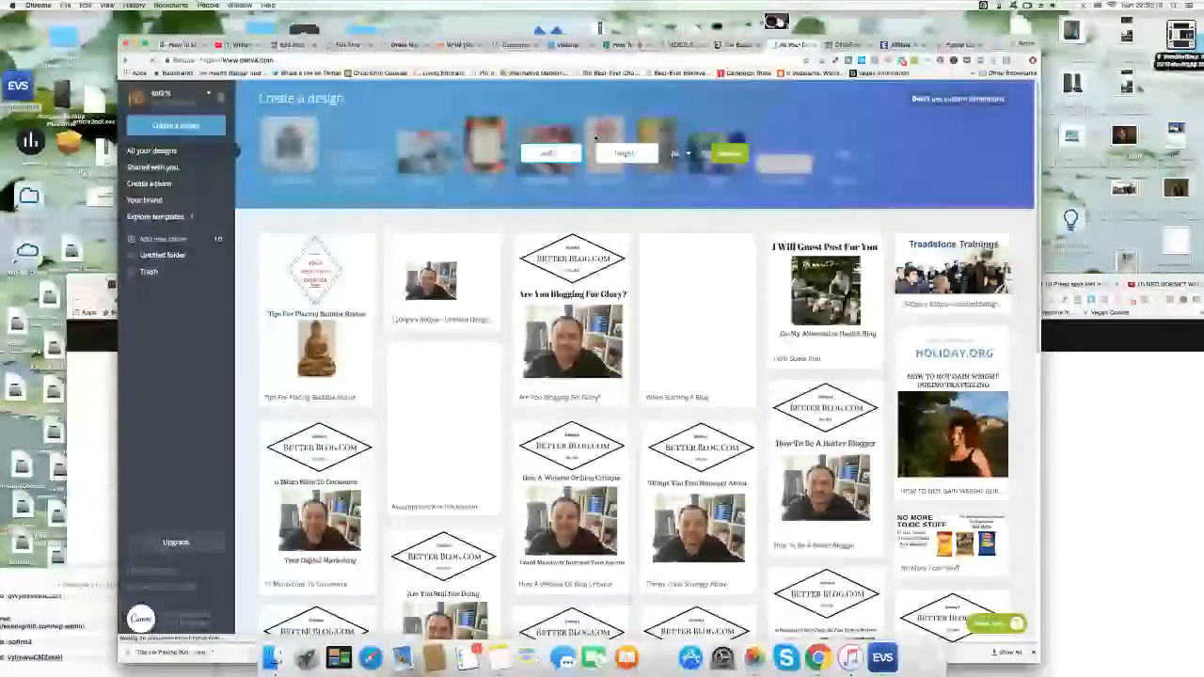
{"action": "left_click", "coordinate": [521, 45]}
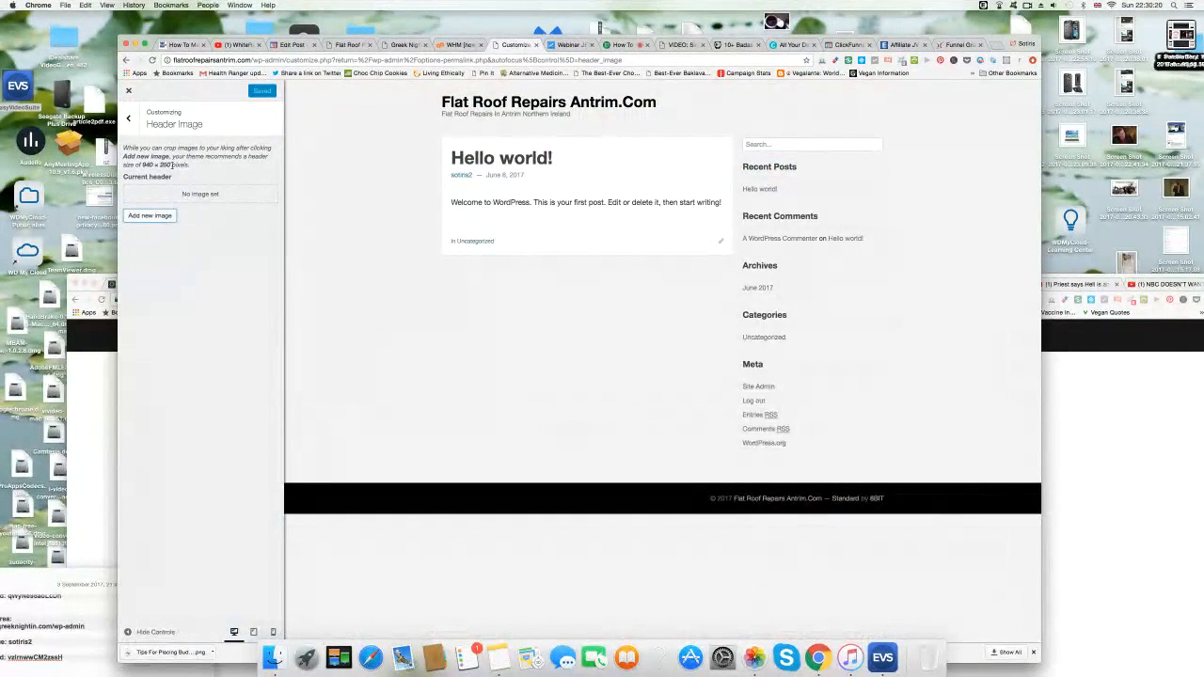
{"action": "left_click", "coordinate": [791, 45]}
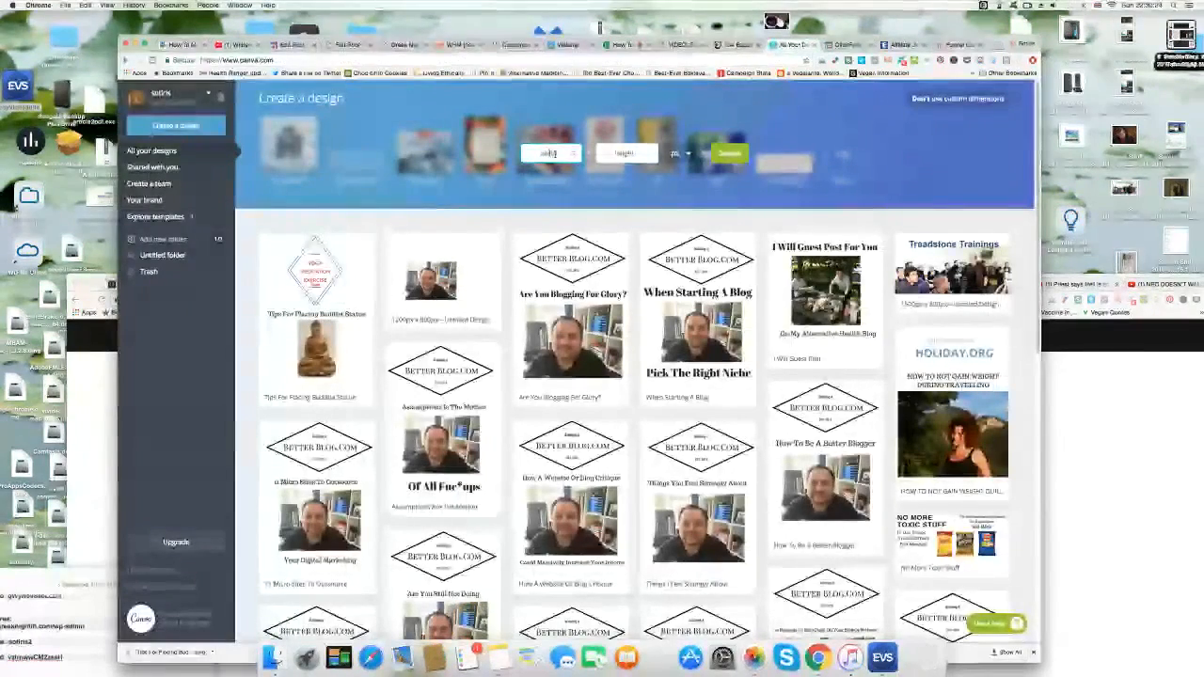
Create a 940 × 250 px custom design, then return to the designs overview.
{"action": "left_click", "coordinate": [552, 154]}
{"action": "type", "text": "940"}
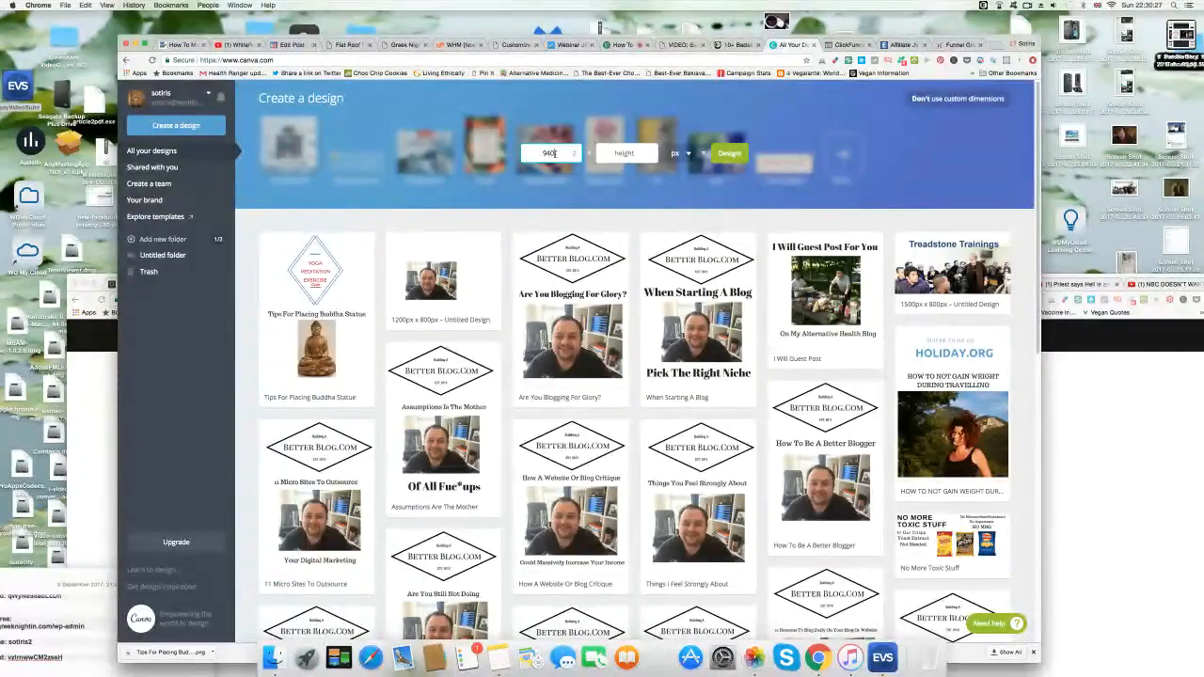
{"action": "left_click", "coordinate": [631, 154]}
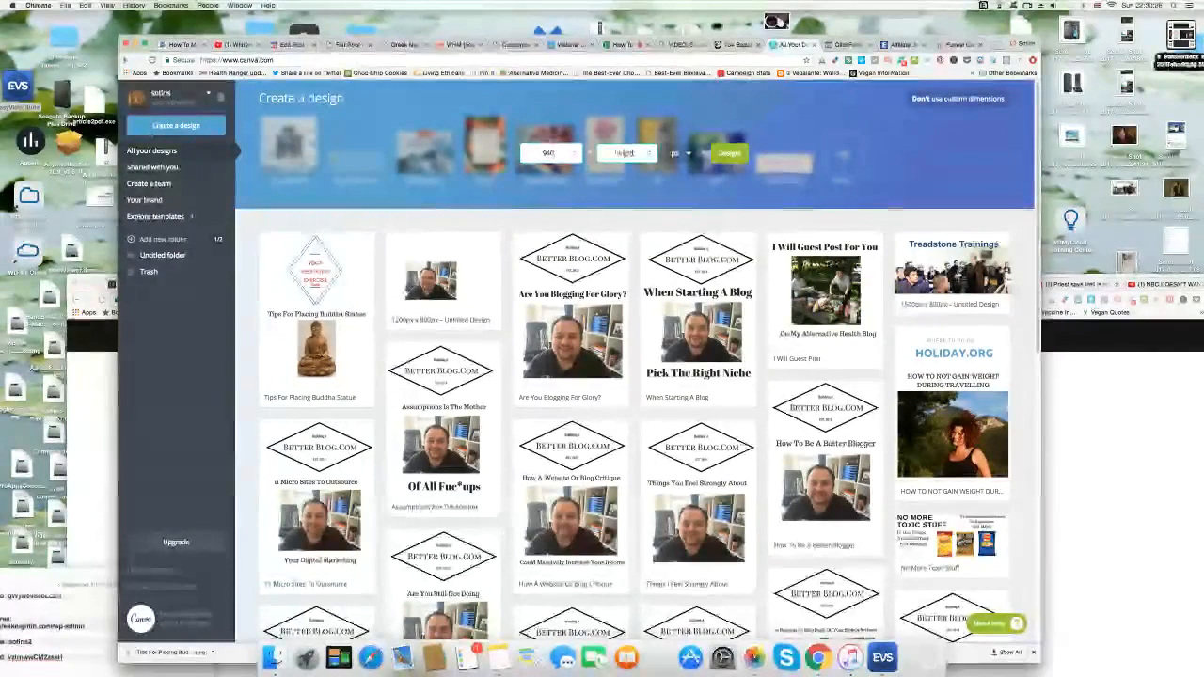
{"action": "type", "text": "250"}
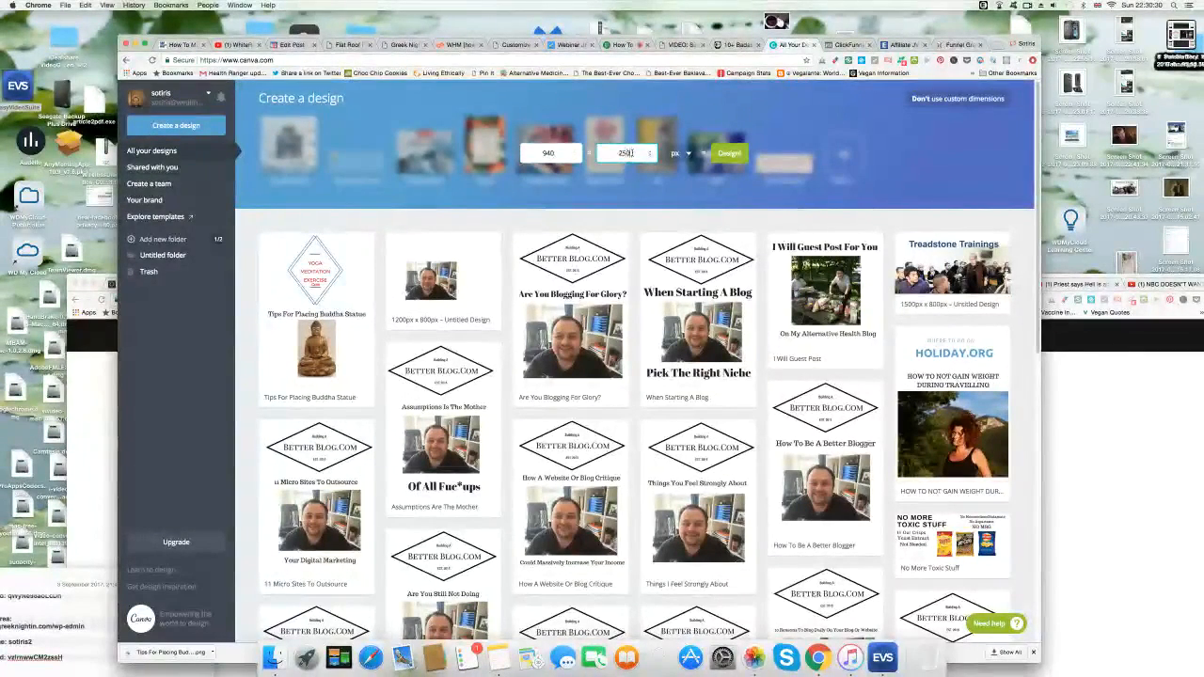
{"action": "left_click", "coordinate": [729, 153]}
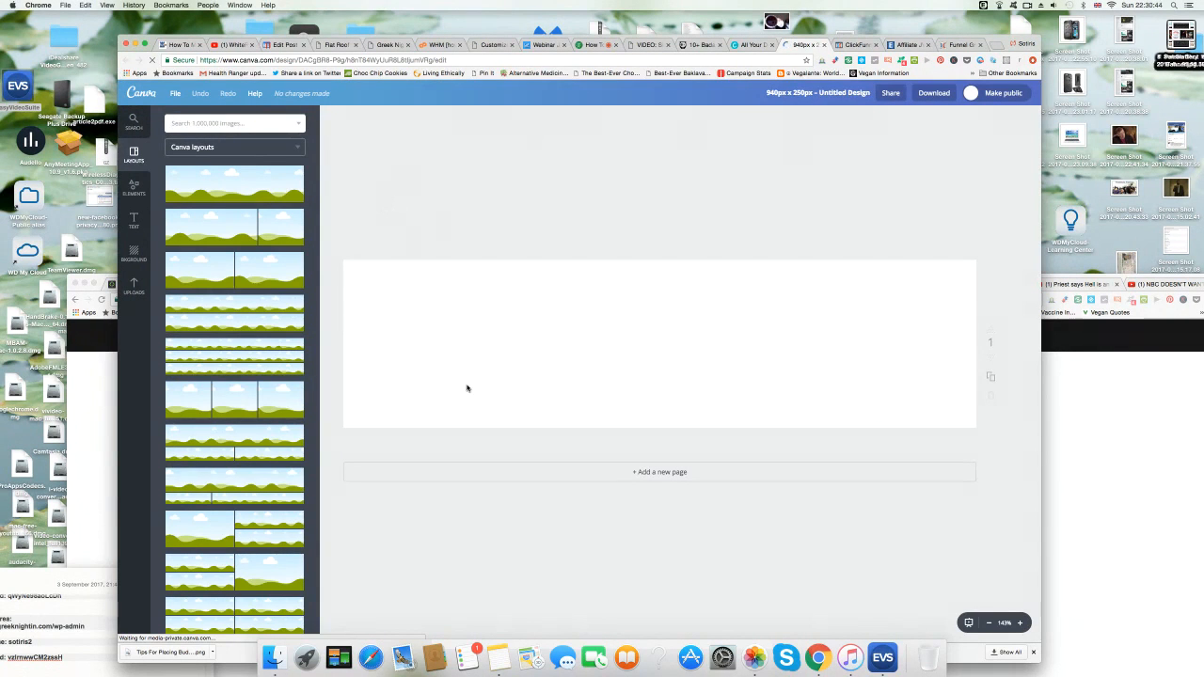
{"action": "left_click", "coordinate": [750, 45]}
{"action": "left_click", "coordinate": [731, 59]}
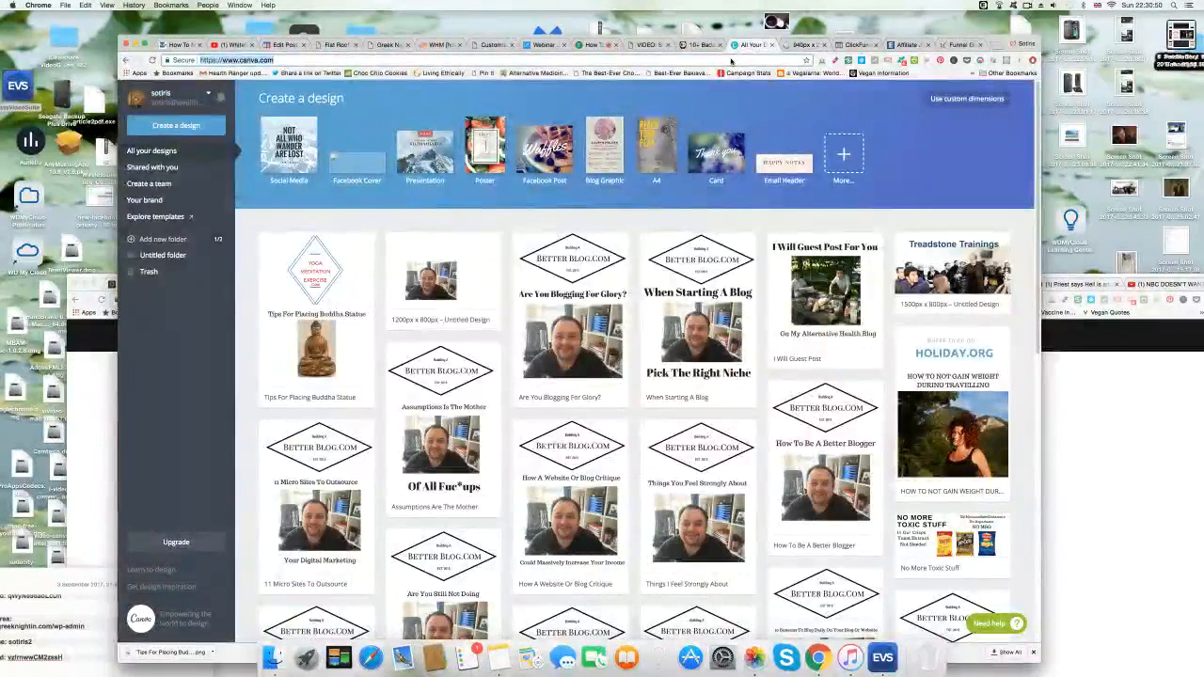
Search Google for reahill flat roofing and open the Rated People profile.
{"action": "type", "text": "google"}
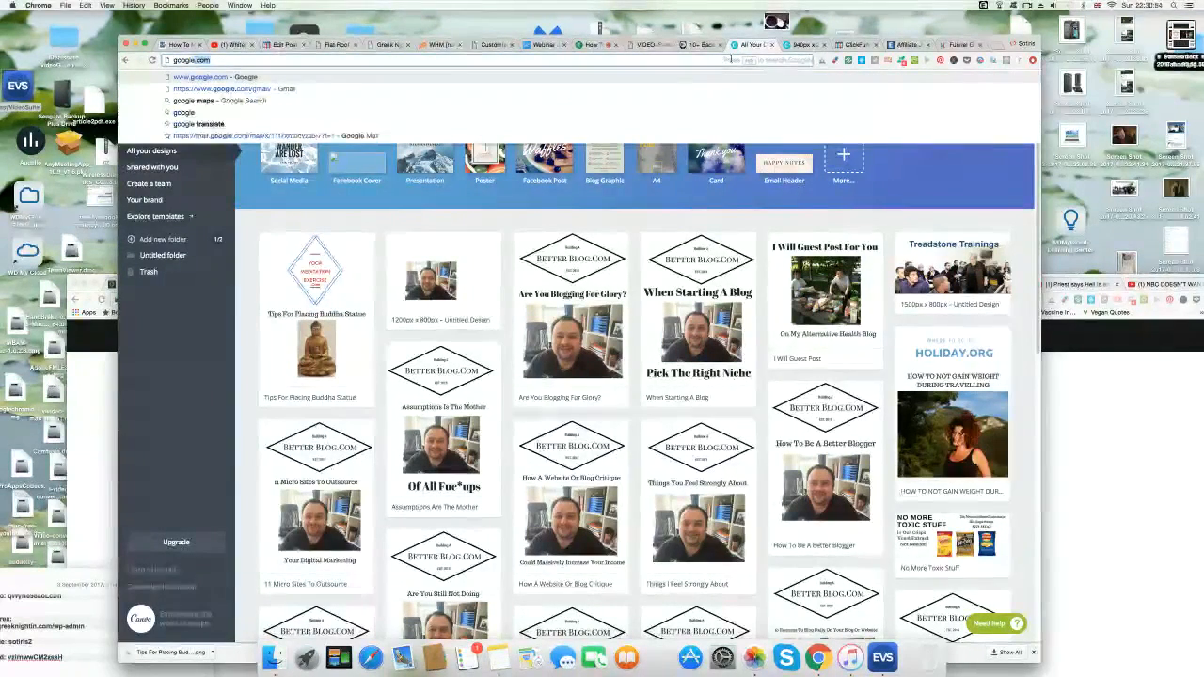
{"action": "key", "text": "Return"}
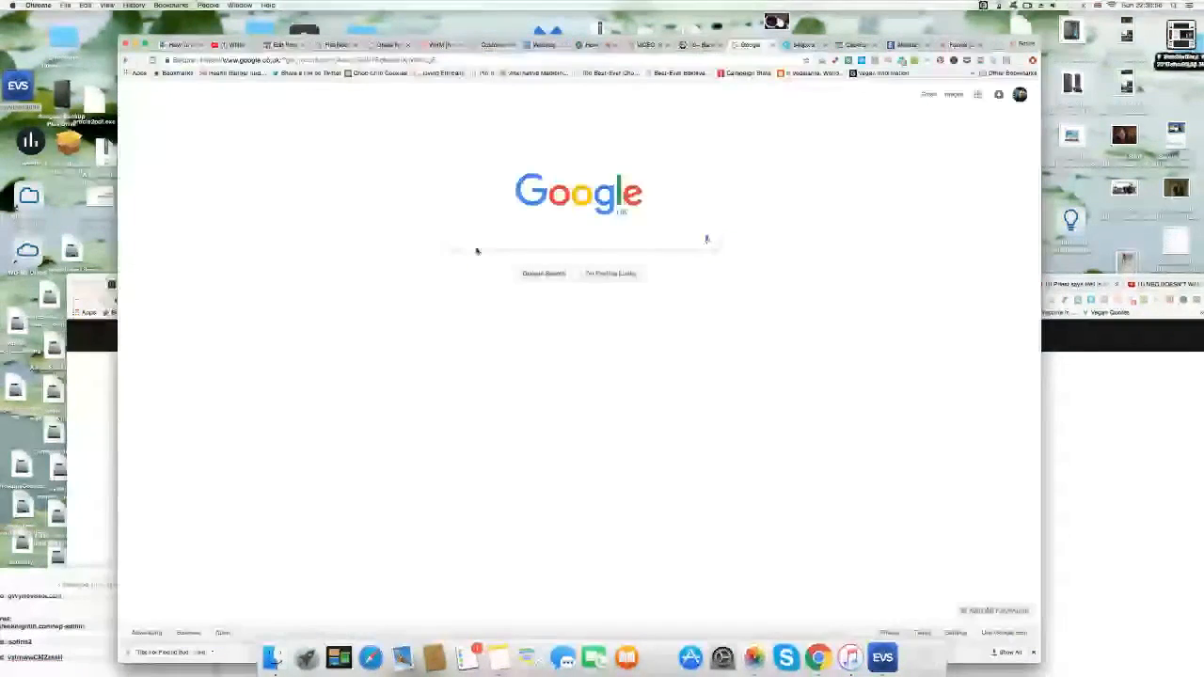
{"action": "type", "text": "rea"}
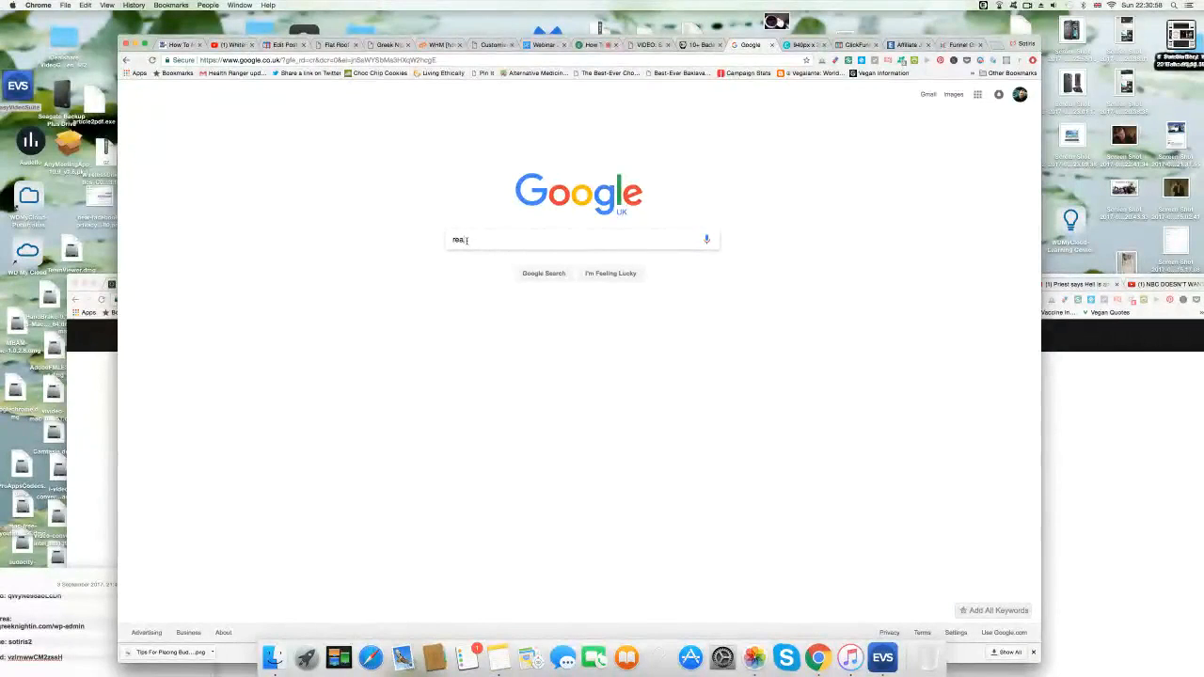
{"action": "type", "text": "lill flat roofing"}
{"action": "key", "text": "Return"}
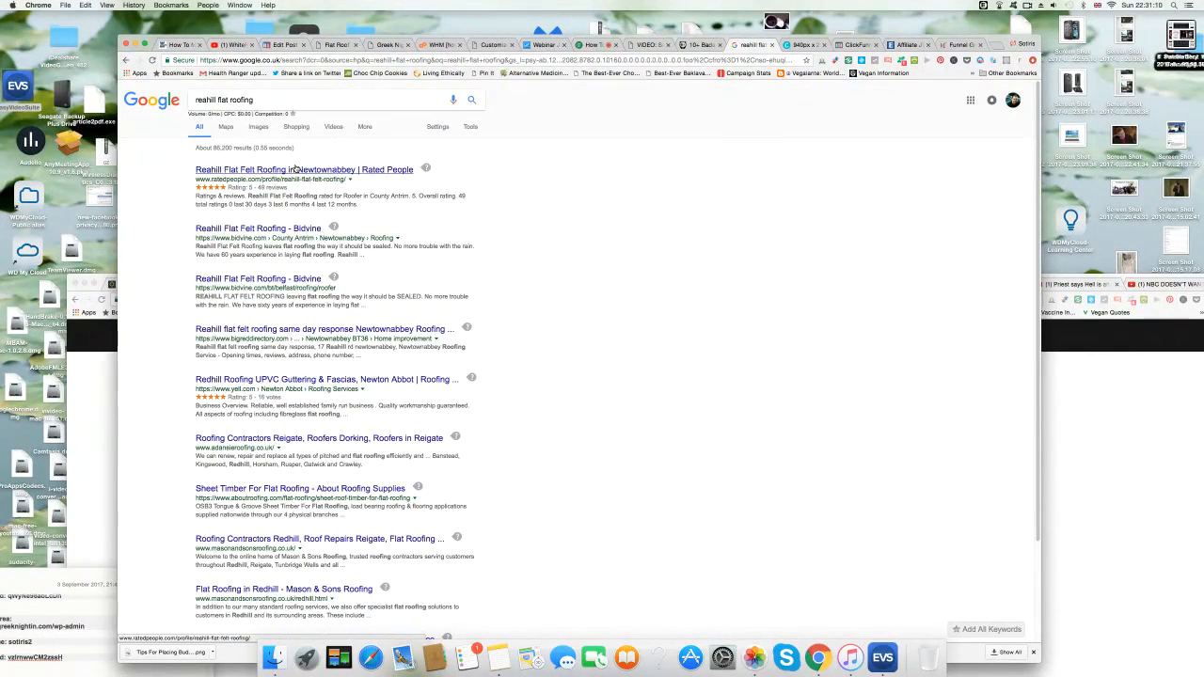
{"action": "left_click", "coordinate": [200, 171]}
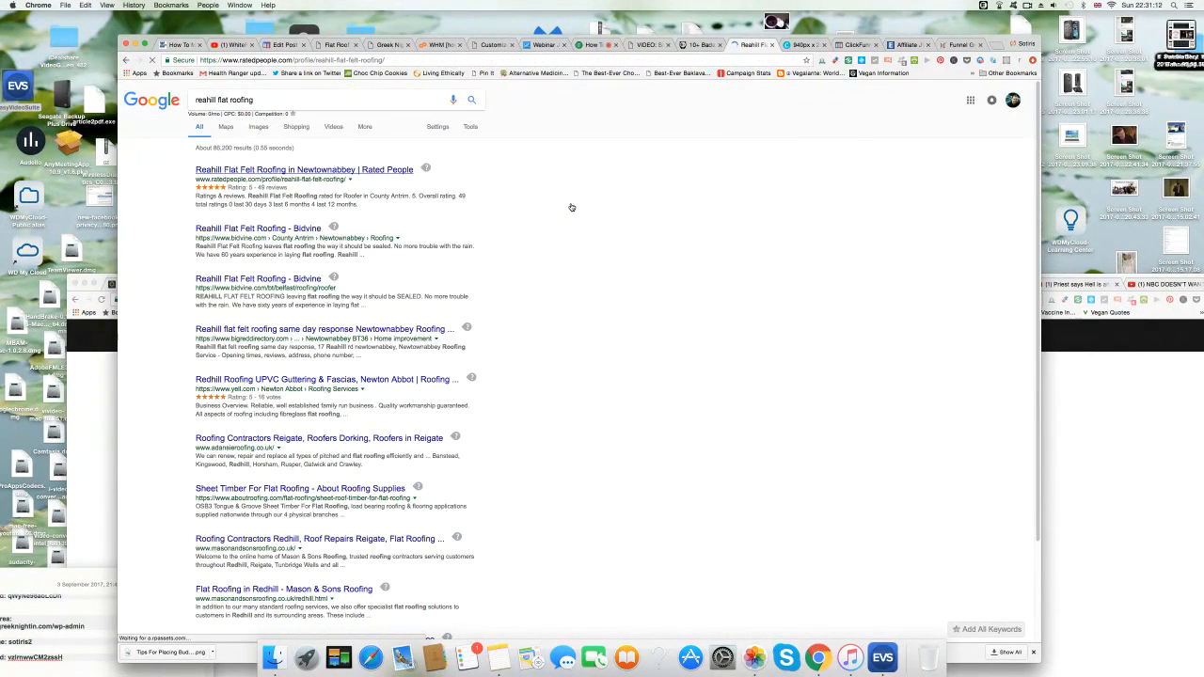
{"action": "scroll", "coordinate": [169, 418], "scroll_direction": "down", "scroll_amount": 3}
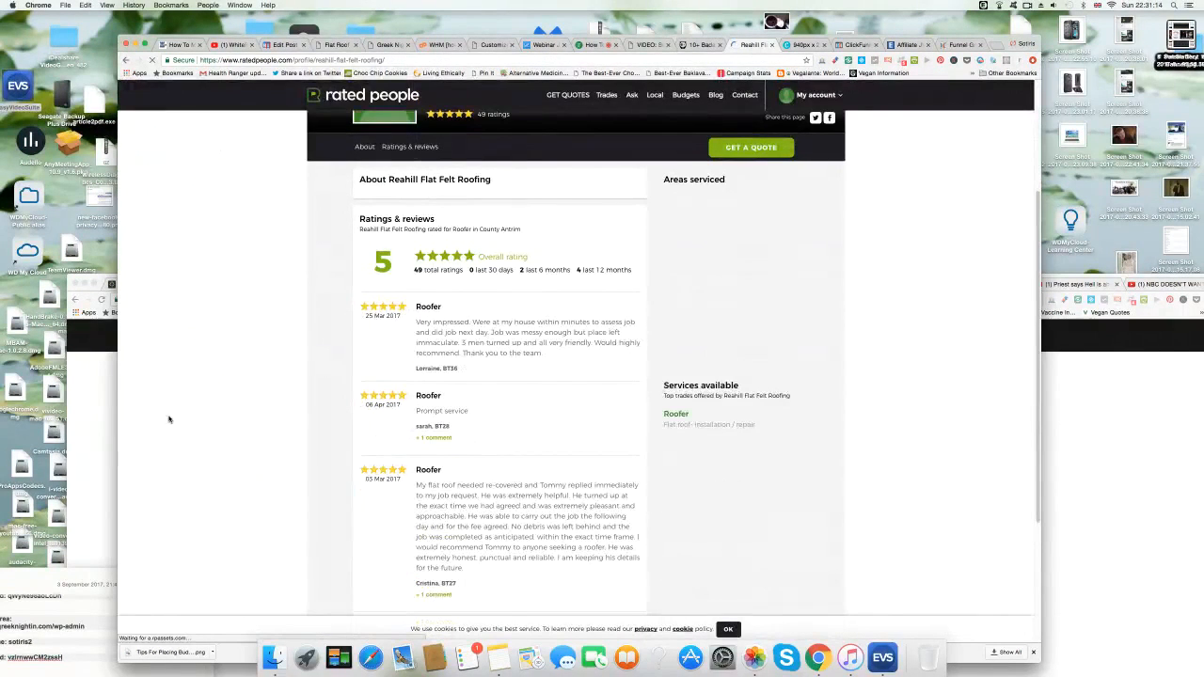
{"action": "scroll", "coordinate": [169, 419], "scroll_direction": "down", "scroll_amount": 5}
{"action": "scroll", "coordinate": [169, 419], "scroll_direction": "up", "scroll_amount": 10}
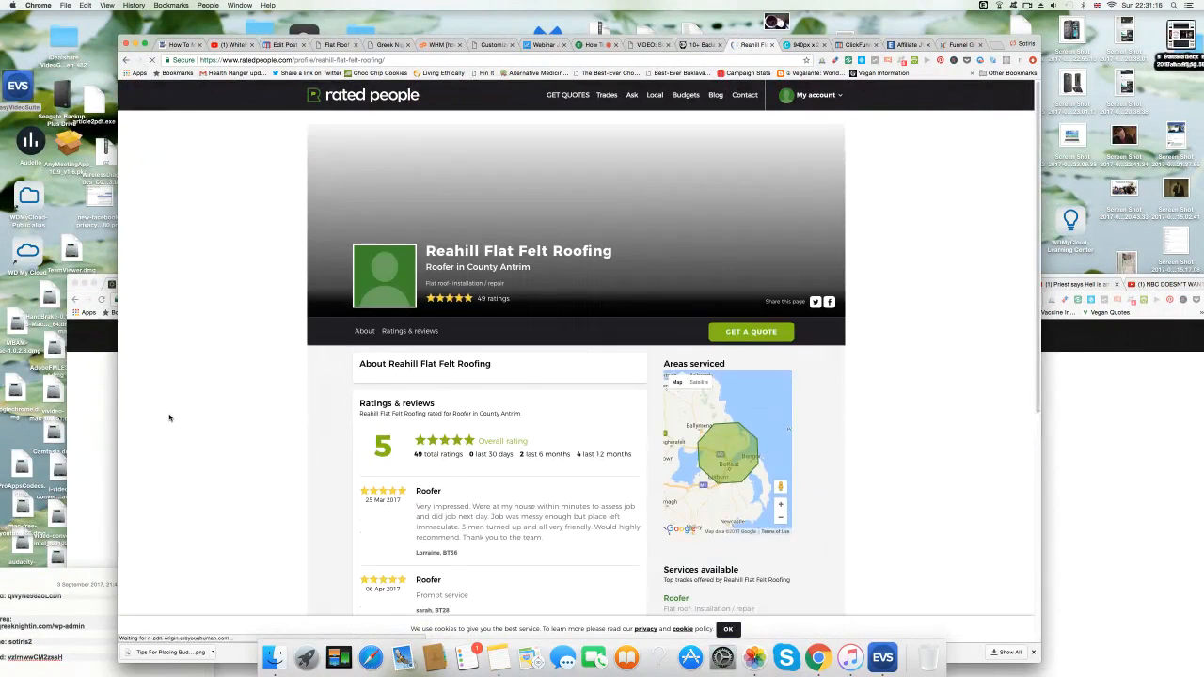
Go back to the Google homepage.
{"action": "left_click", "coordinate": [448, 58]}
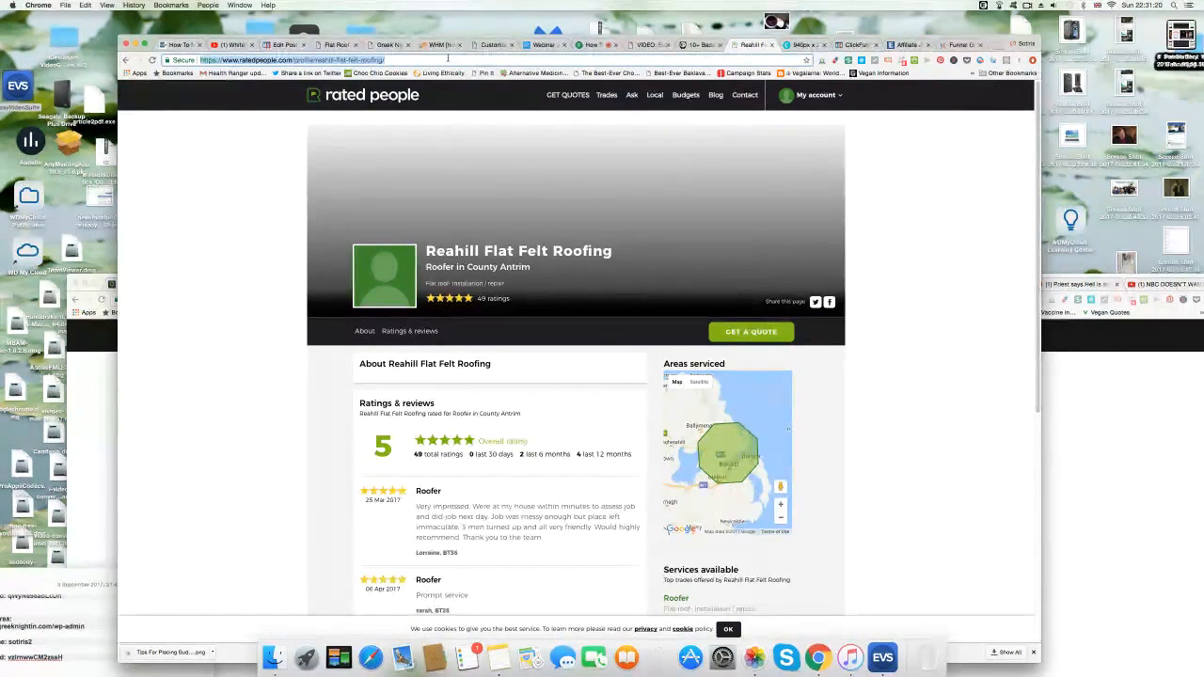
{"action": "type", "text": "google.com"}
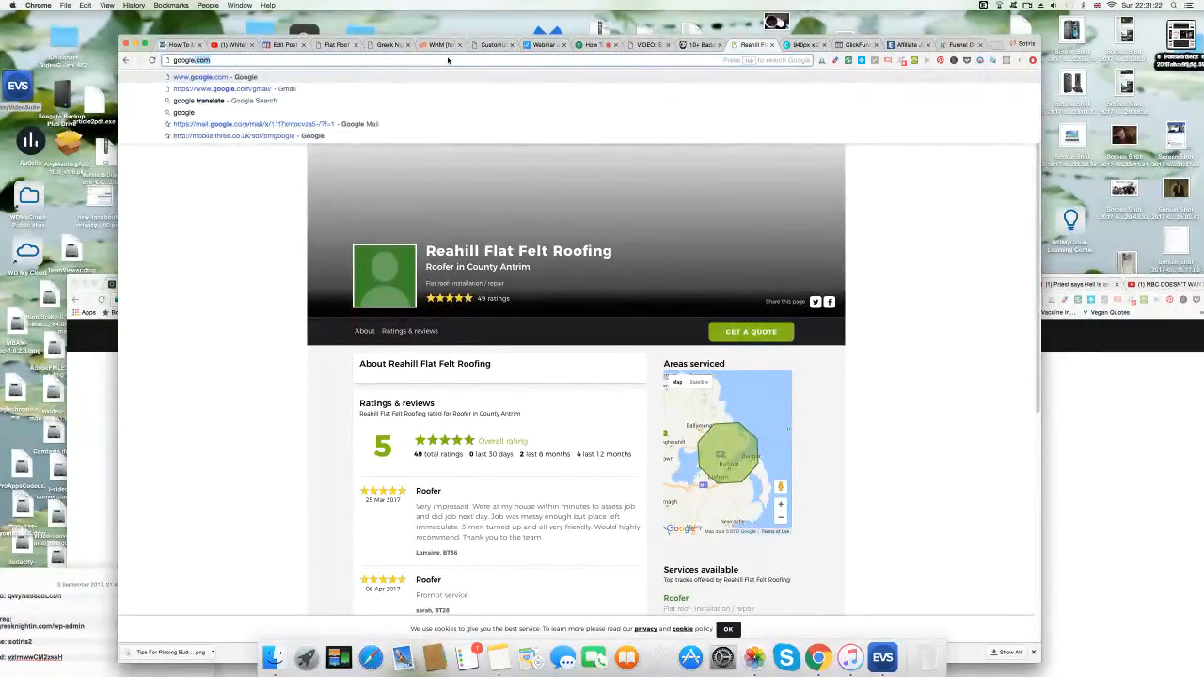
{"action": "key", "text": "Return"}
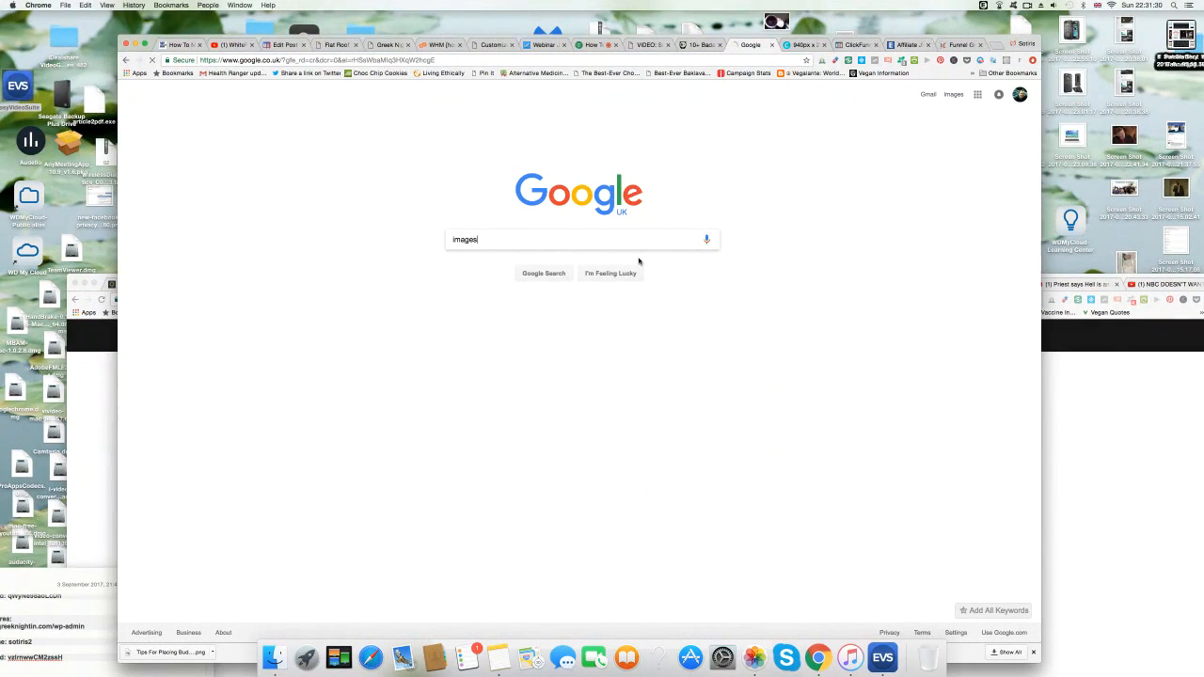
{"action": "left_click", "coordinate": [544, 272]}
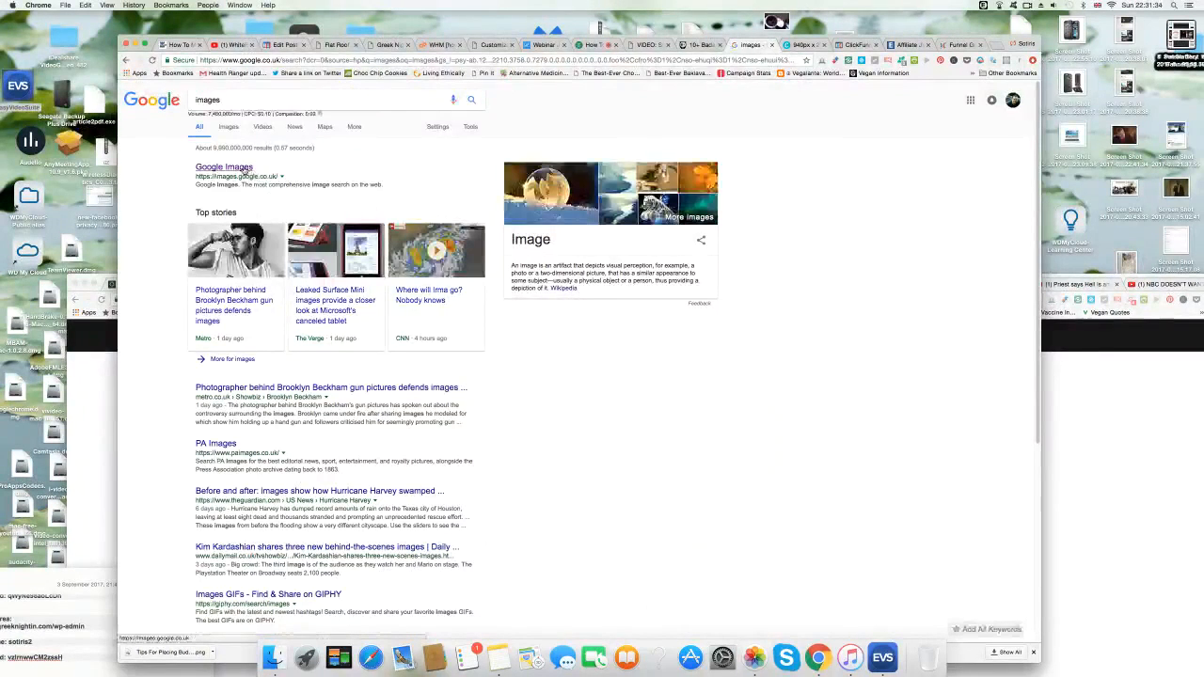
{"action": "left_click", "coordinate": [243, 168]}
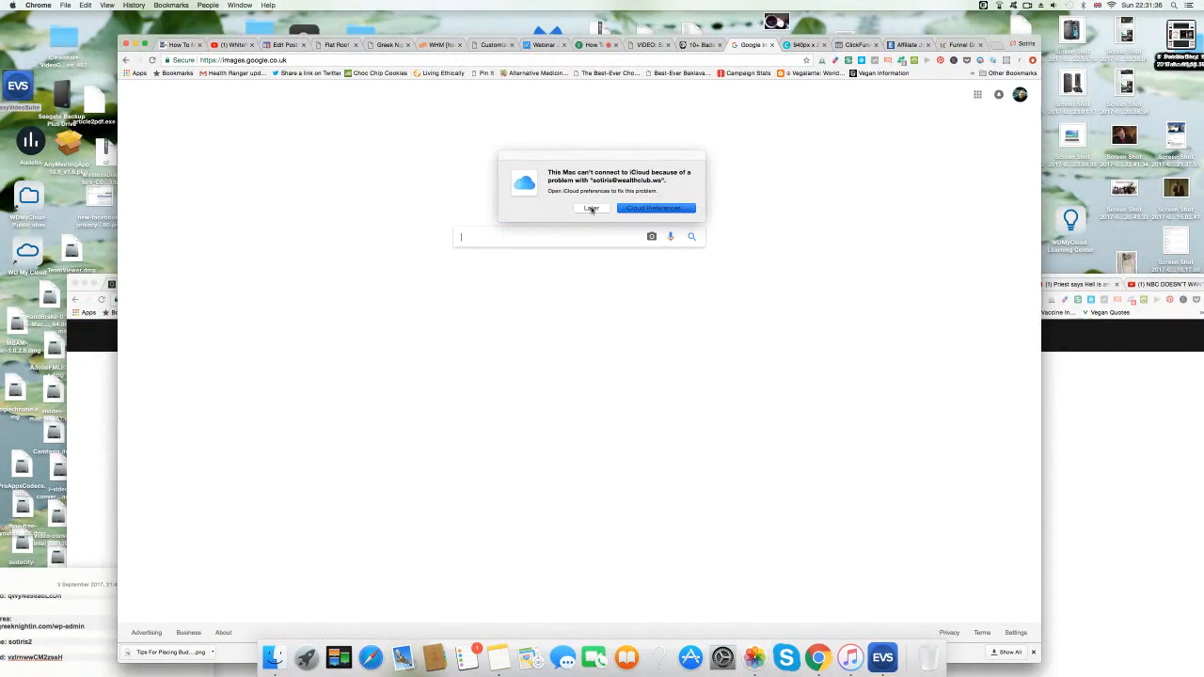
{"action": "left_click", "coordinate": [591, 208]}
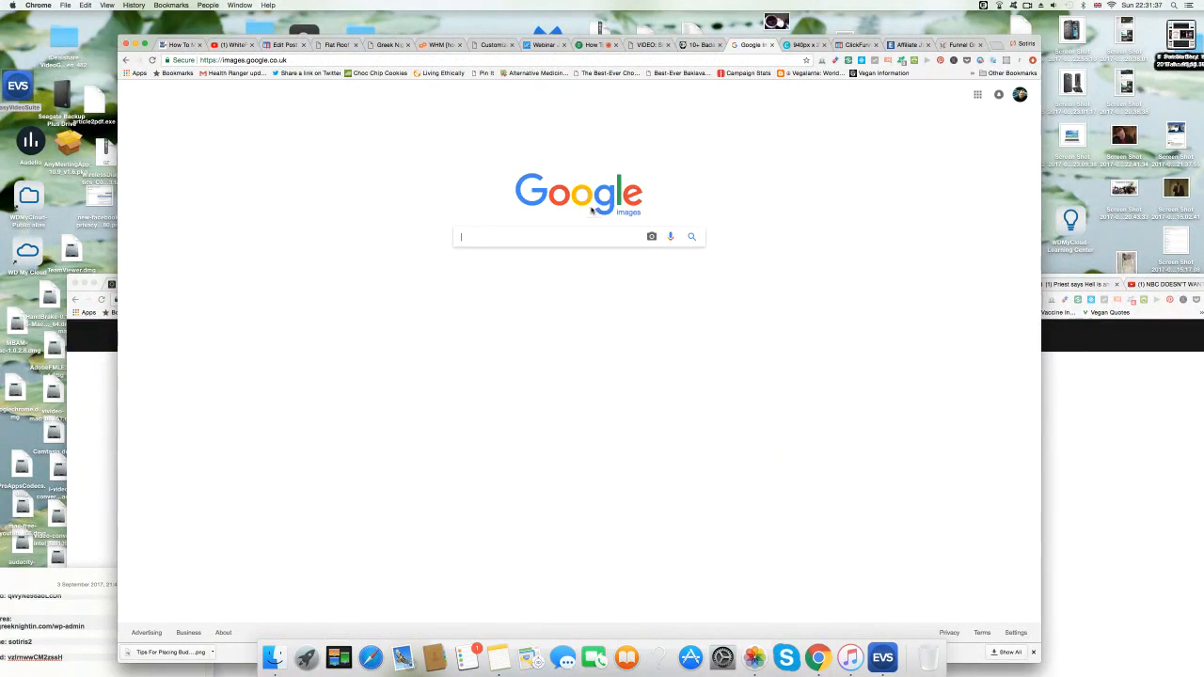
{"action": "left_click", "coordinate": [495, 236]}
{"action": "type", "text": "reahill flat roofing"}
{"action": "key", "text": "Return"}
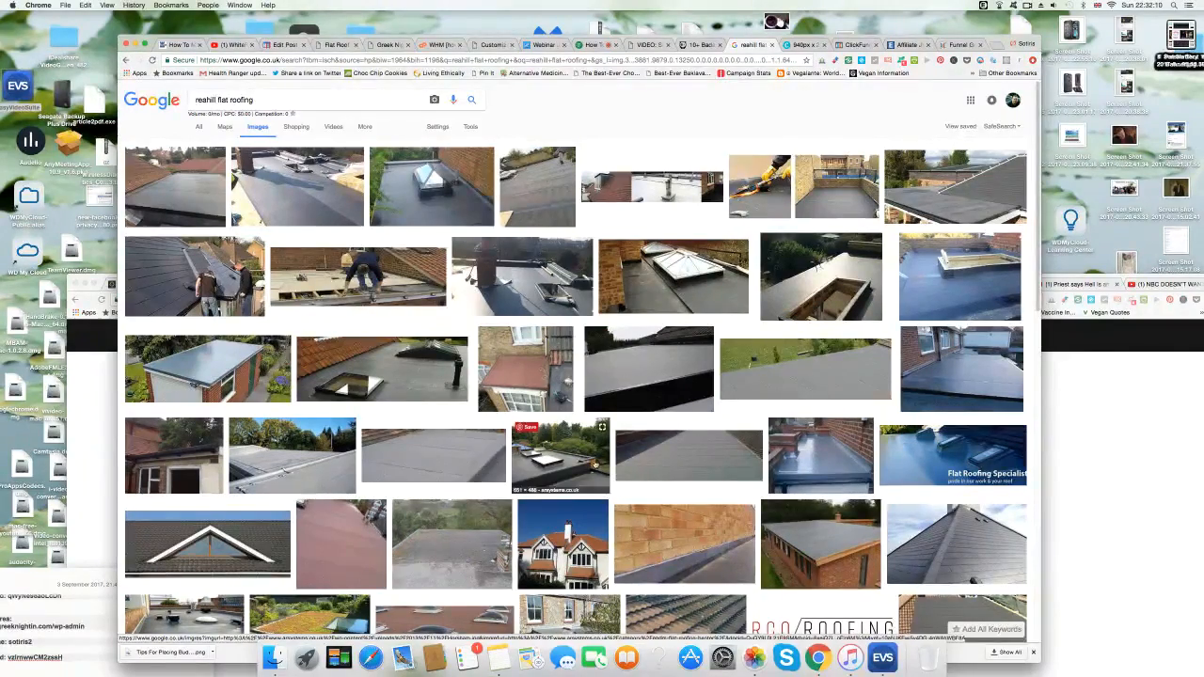
{"action": "scroll", "coordinate": [297, 450], "scroll_direction": "down", "scroll_amount": 2}
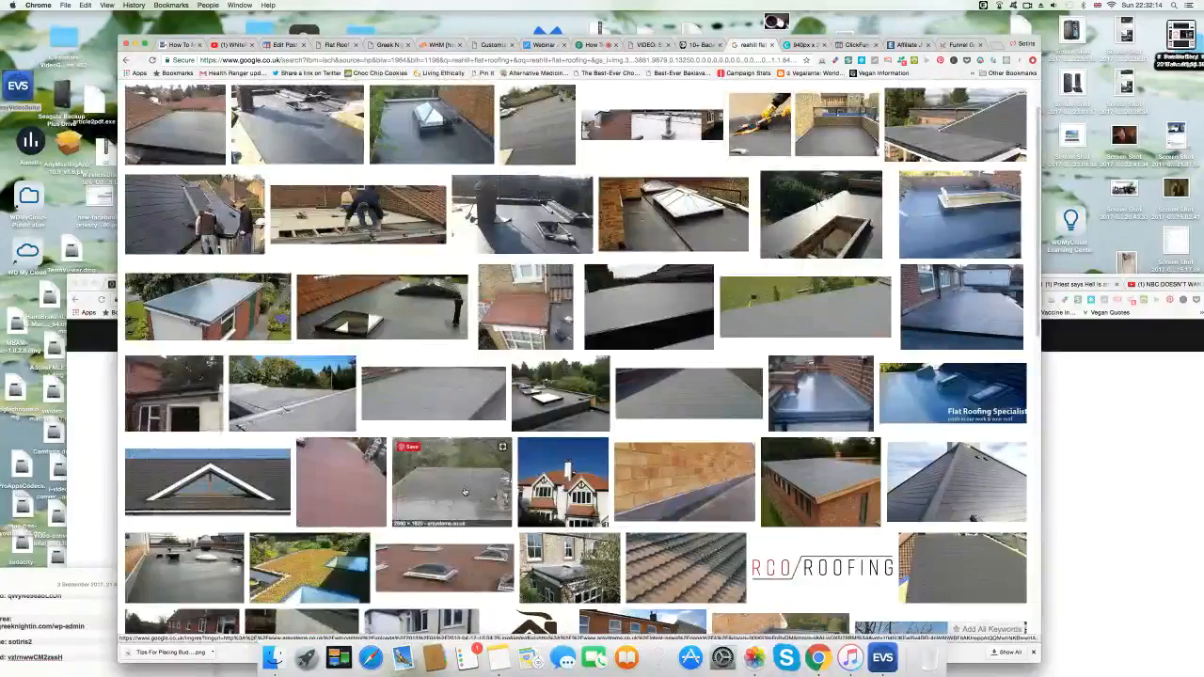
{"action": "scroll", "coordinate": [466, 492], "scroll_direction": "down", "scroll_amount": 10}
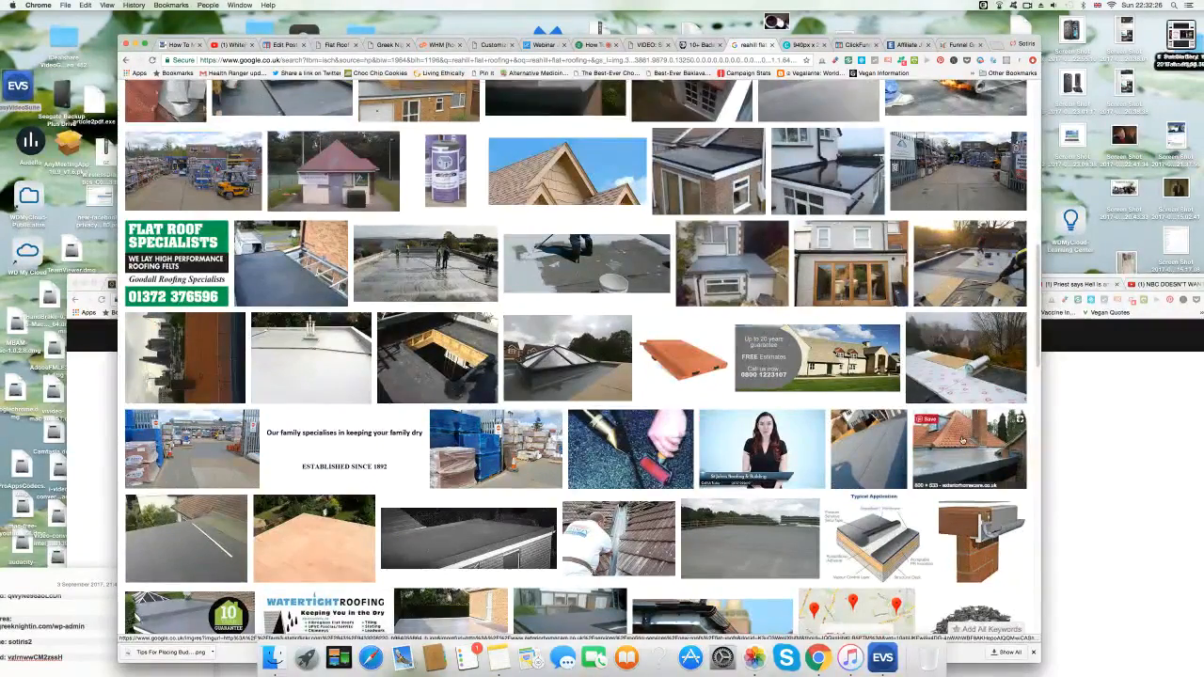
{"action": "scroll", "coordinate": [962, 440], "scroll_direction": "down", "scroll_amount": 2}
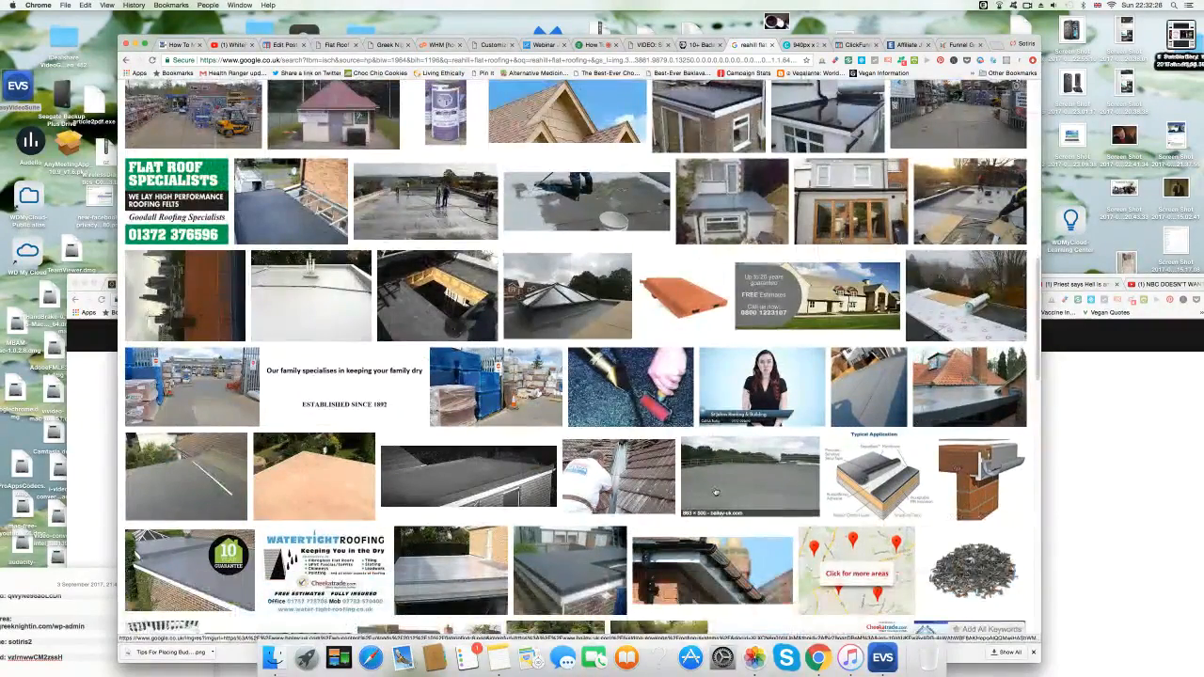
{"action": "scroll", "coordinate": [715, 492], "scroll_direction": "down", "scroll_amount": 2}
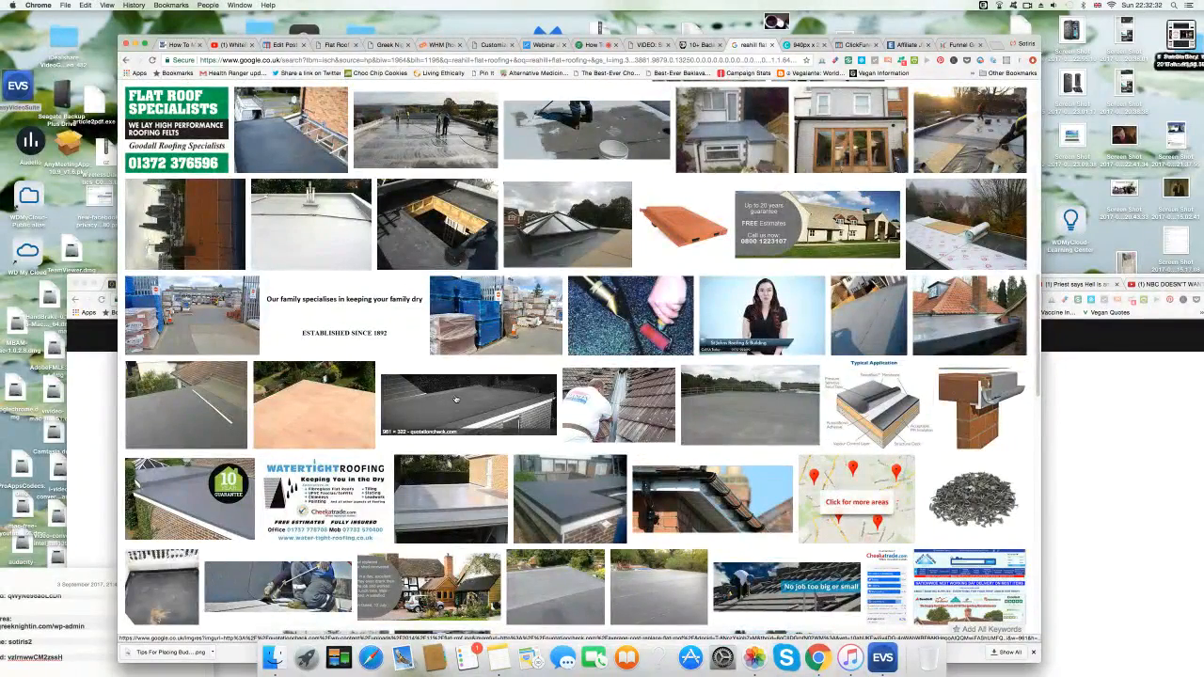
{"action": "scroll", "coordinate": [455, 401], "scroll_direction": "down", "scroll_amount": 1}
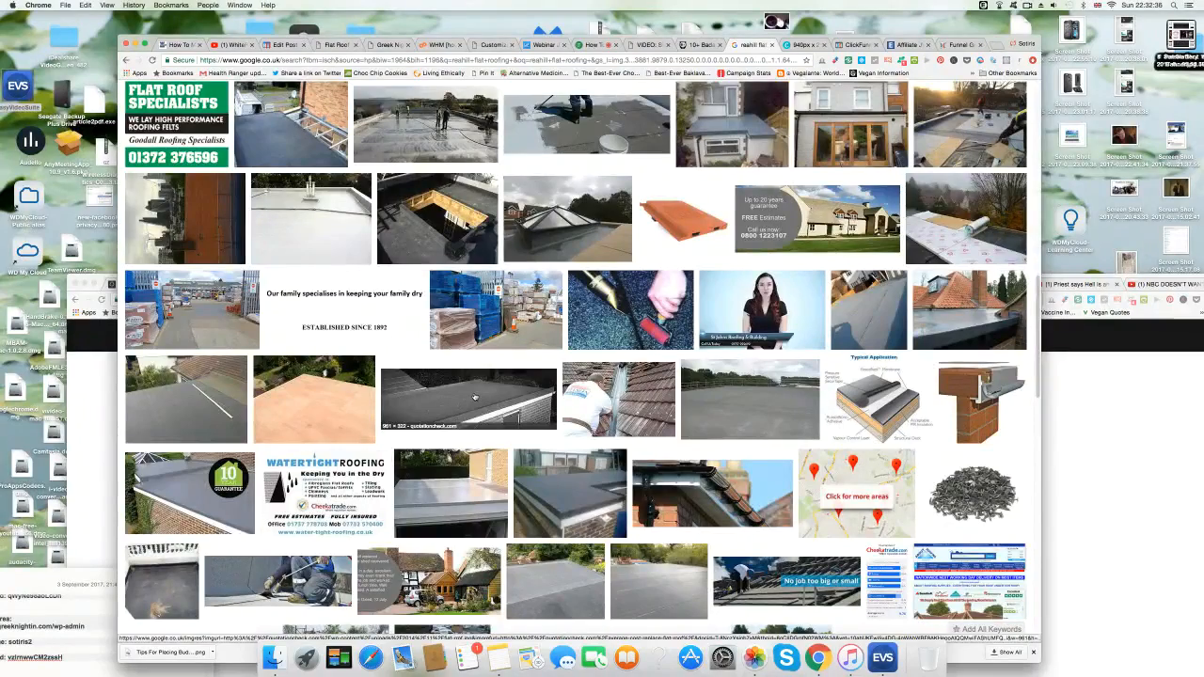
{"action": "scroll", "coordinate": [476, 397], "scroll_direction": "up", "scroll_amount": 10}
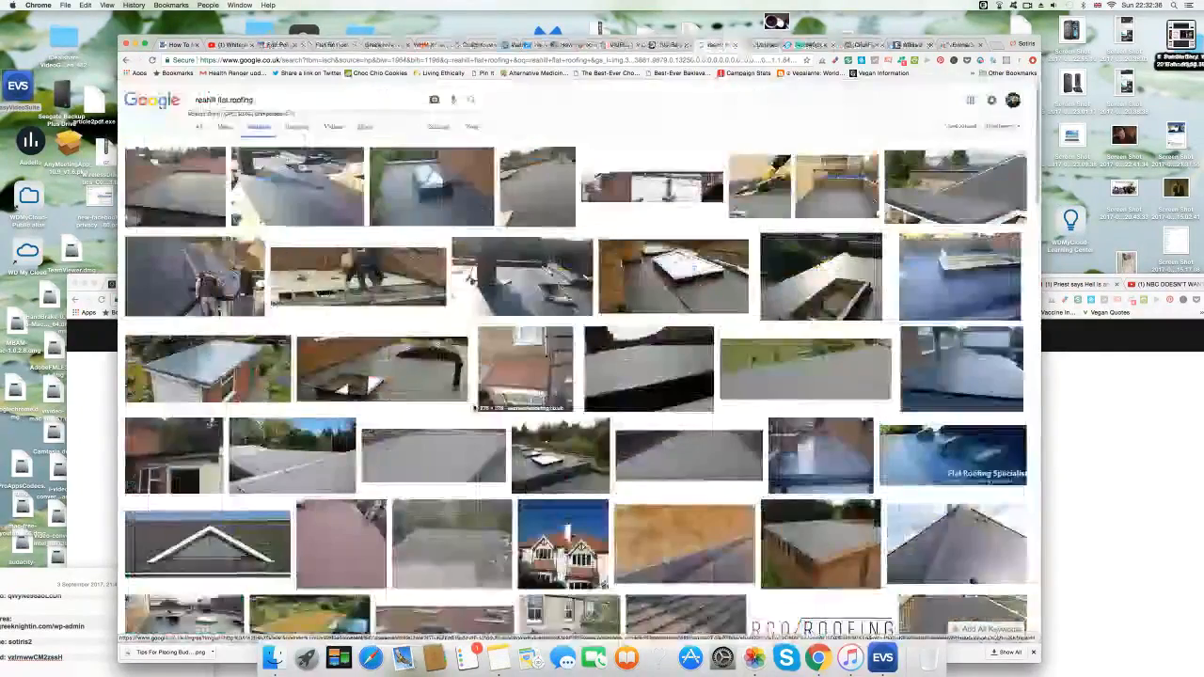
Filter the 'reahill flat roofing' image results to Labeled for reuse and browse them.
{"action": "left_click", "coordinate": [439, 128]}
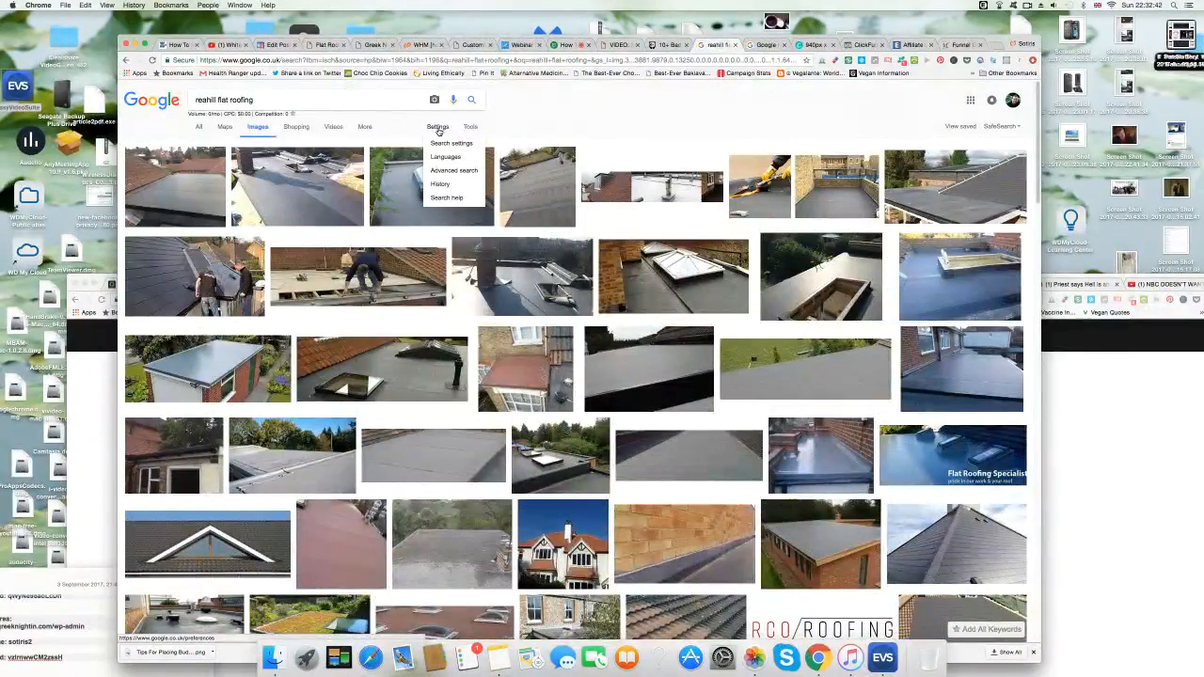
{"action": "left_click", "coordinate": [471, 127]}
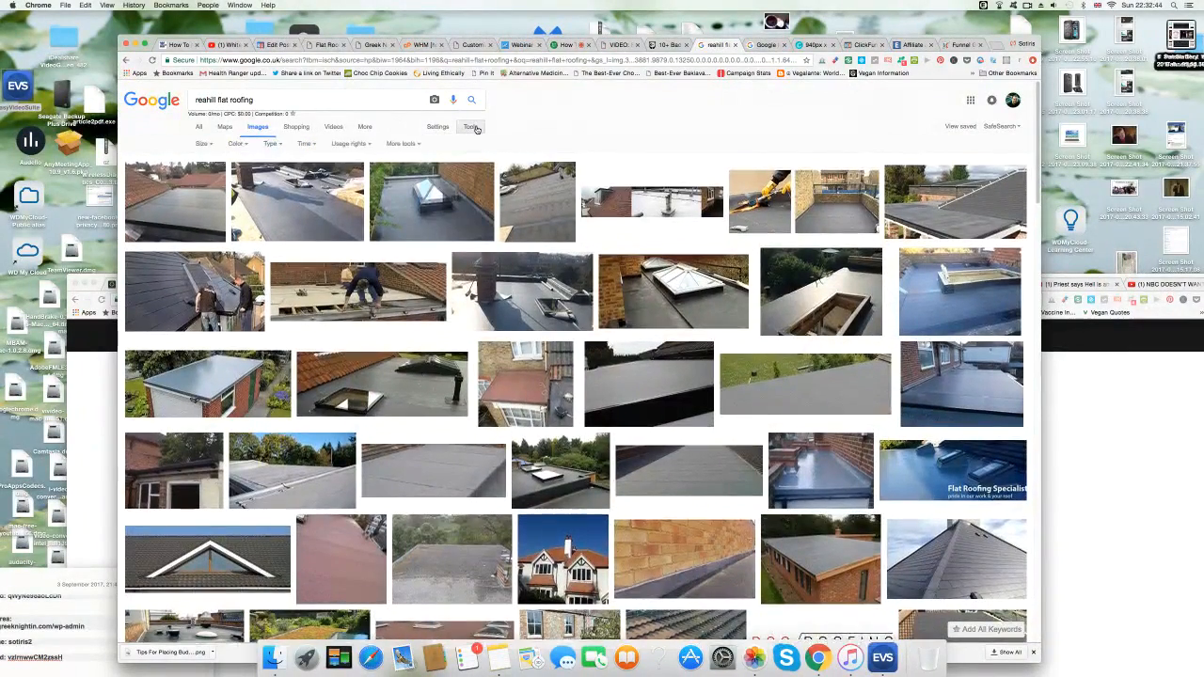
{"action": "left_click", "coordinate": [366, 146]}
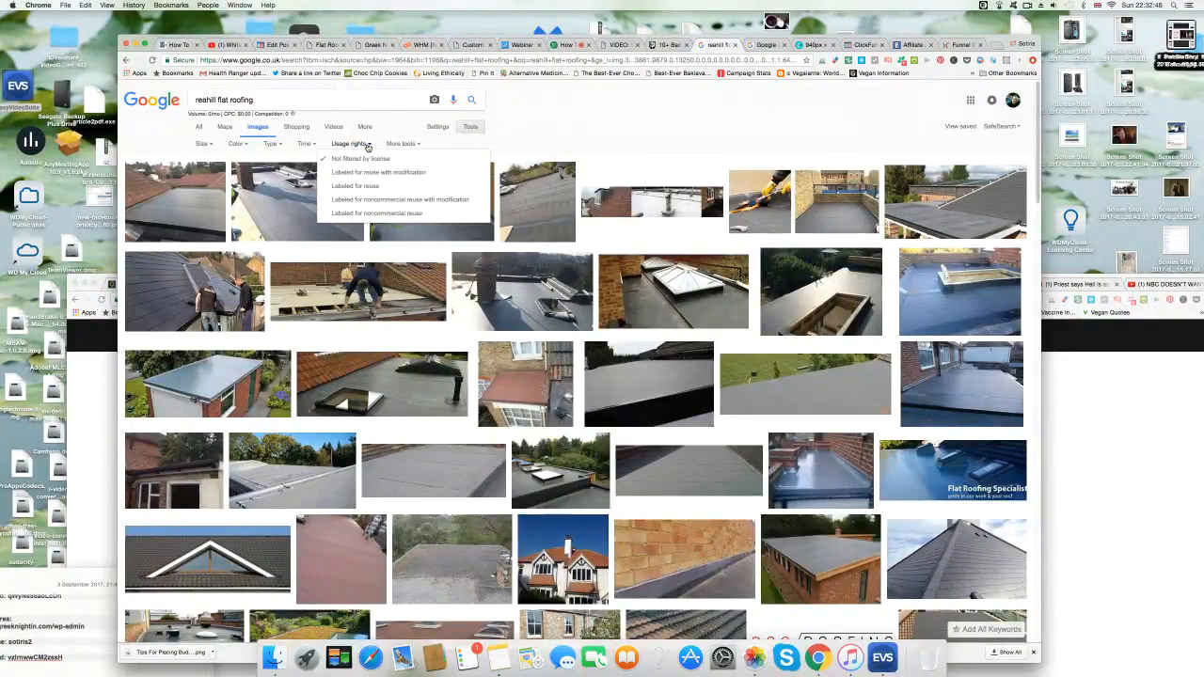
{"action": "left_click", "coordinate": [348, 188]}
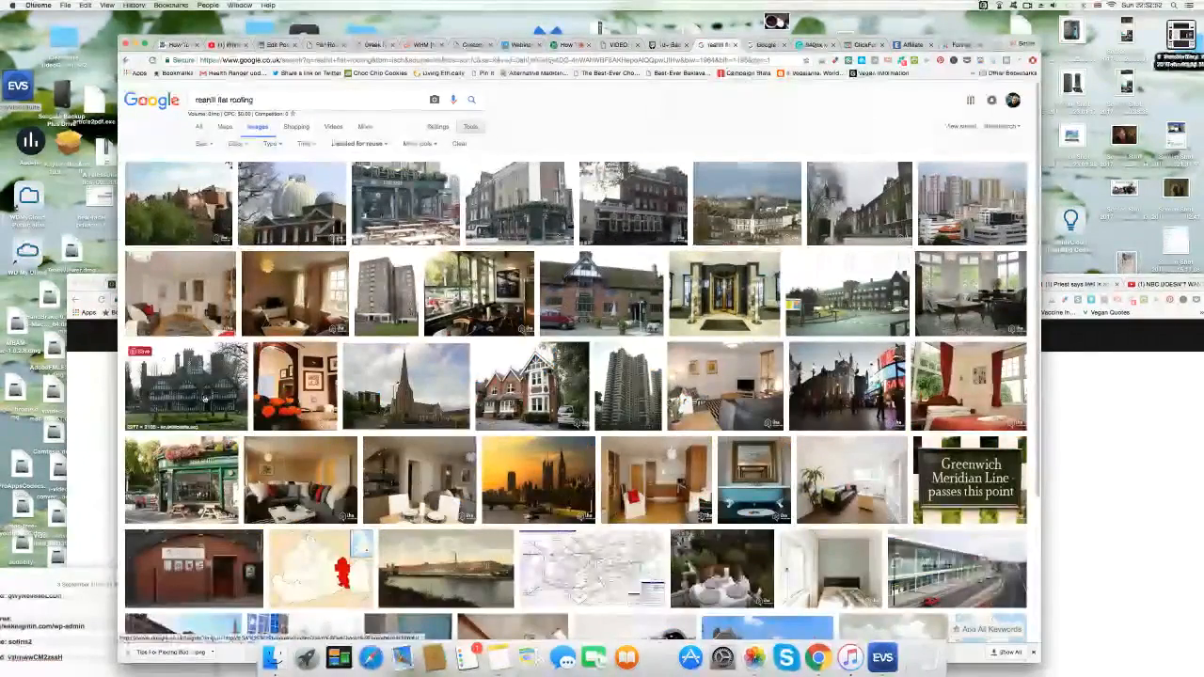
{"action": "scroll", "coordinate": [377, 404], "scroll_direction": "down", "scroll_amount": 1}
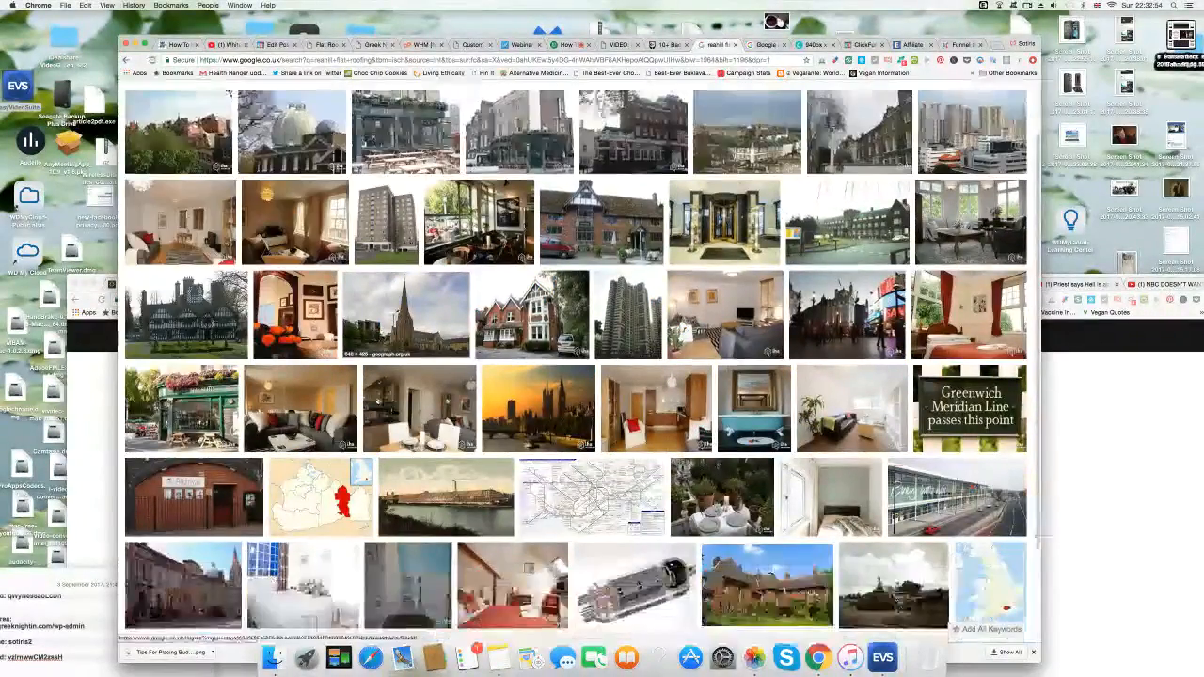
{"action": "scroll", "coordinate": [377, 438], "scroll_direction": "down", "scroll_amount": 2}
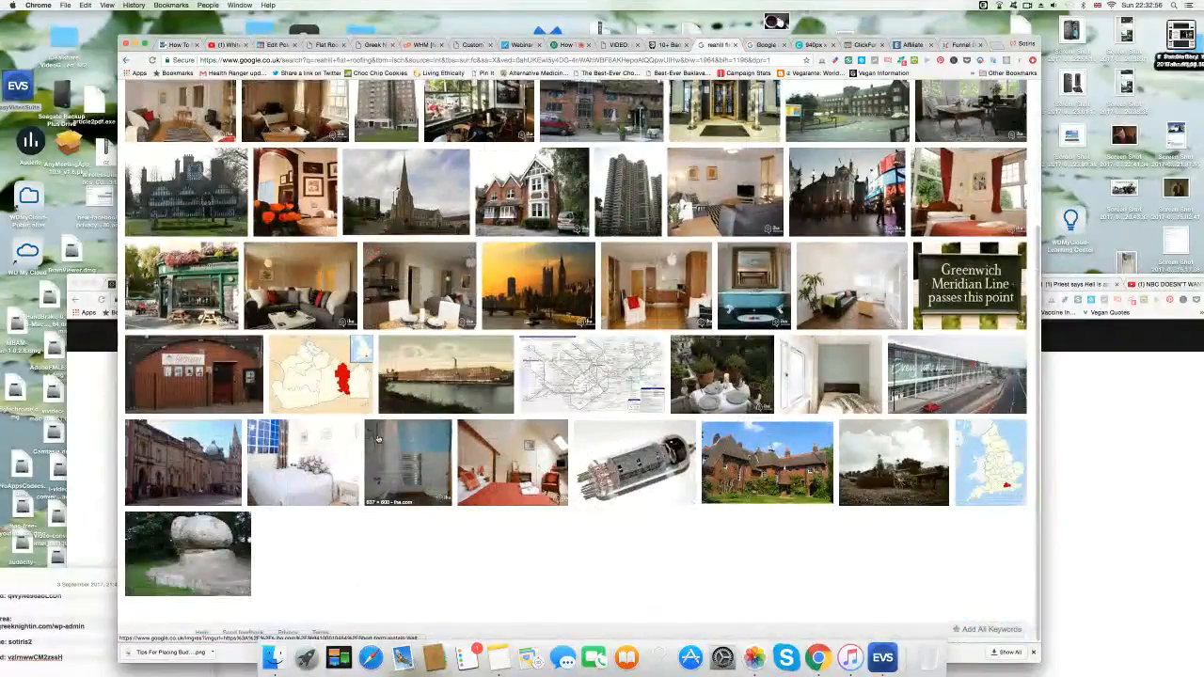
{"action": "scroll", "coordinate": [378, 458], "scroll_direction": "up", "scroll_amount": 3}
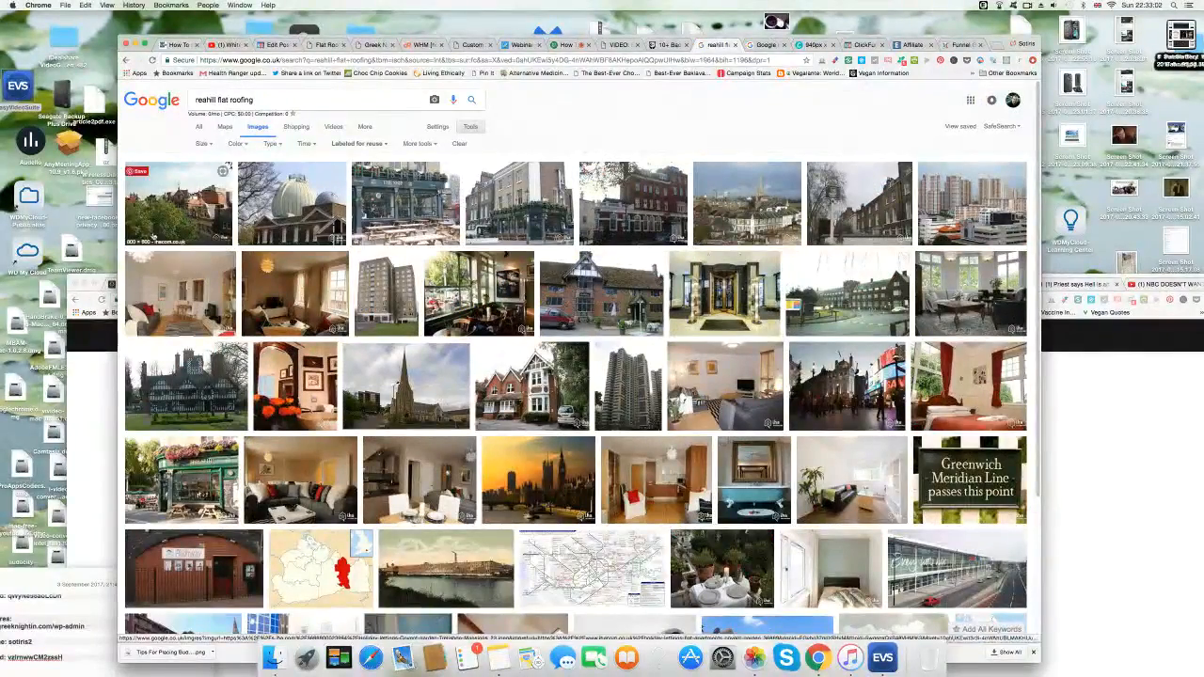
{"action": "scroll", "coordinate": [576, 358], "scroll_direction": "down", "scroll_amount": 4}
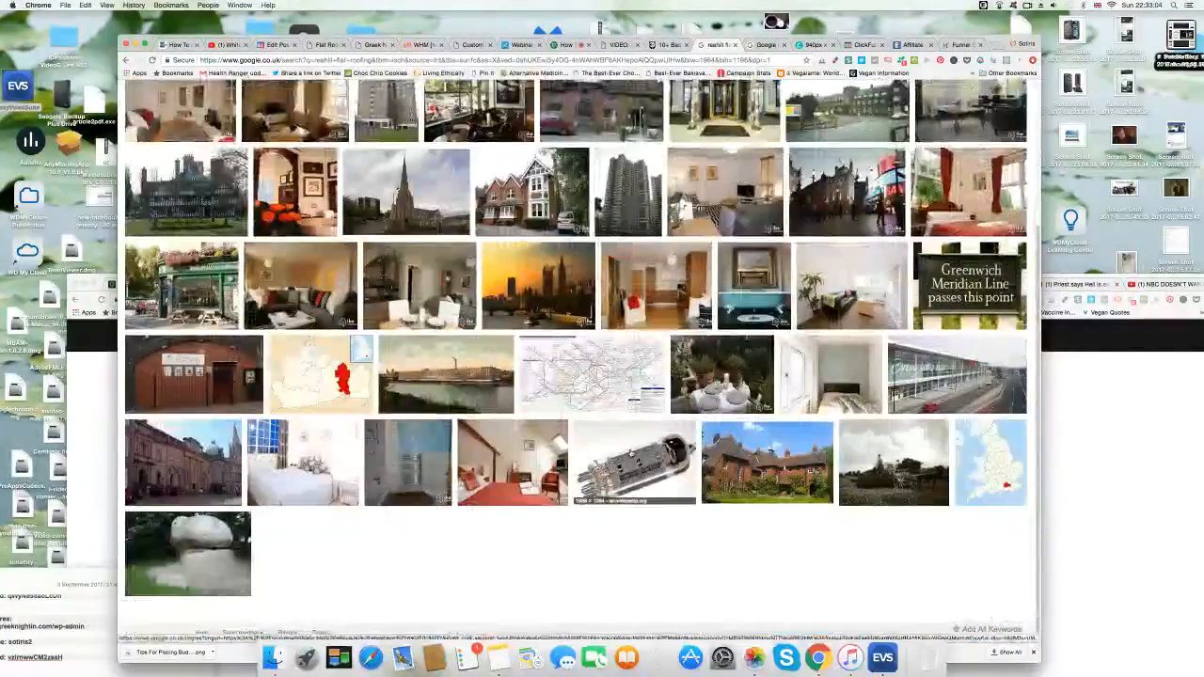
{"action": "scroll", "coordinate": [630, 454], "scroll_direction": "up", "scroll_amount": 4}
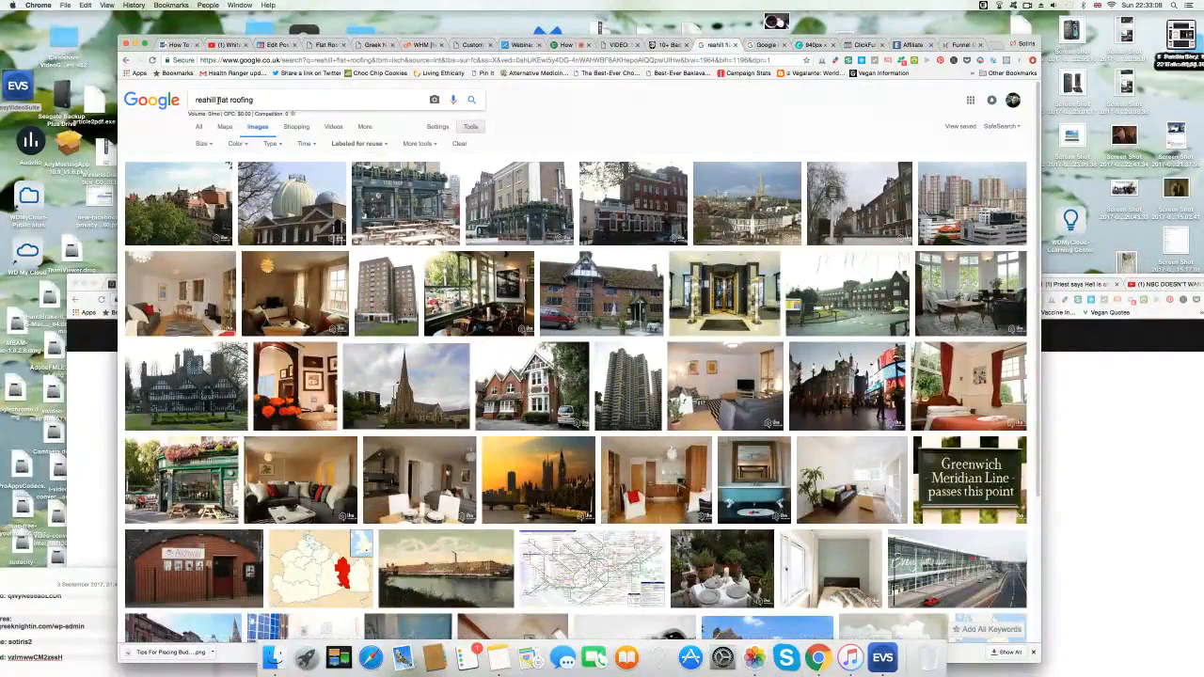
Search images for 'flat roofing' and screenshot the GRP fibreglass roof photo.
{"action": "key", "text": "BackSpace"}
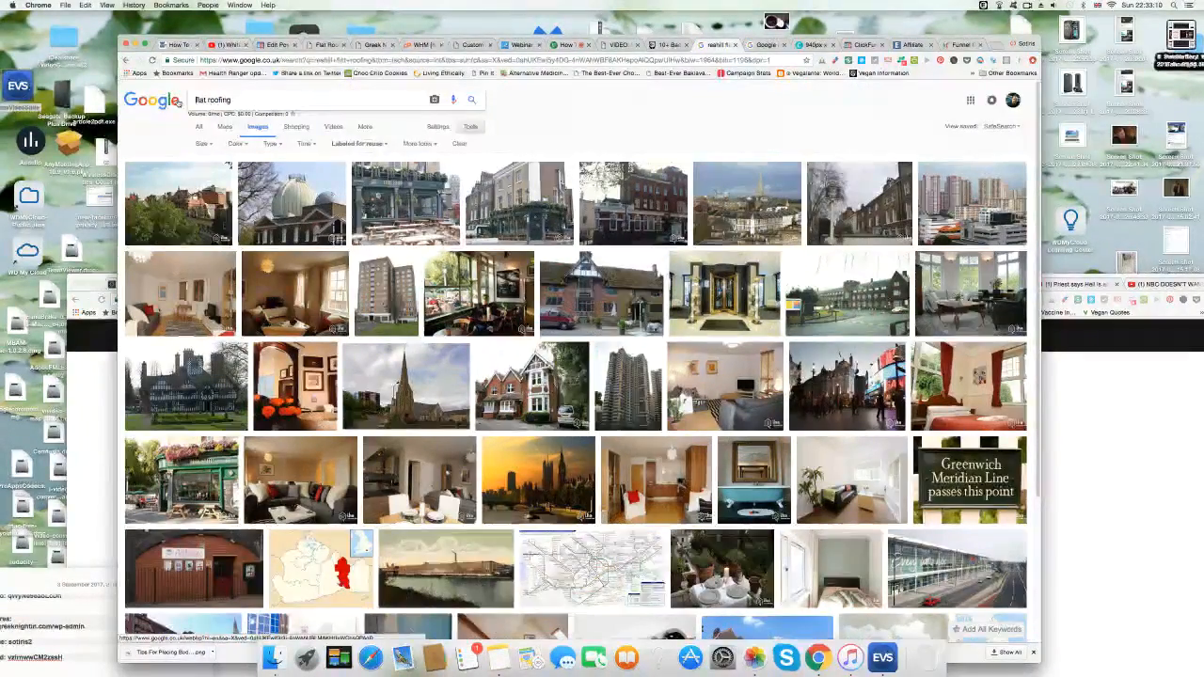
{"action": "key", "text": "Return"}
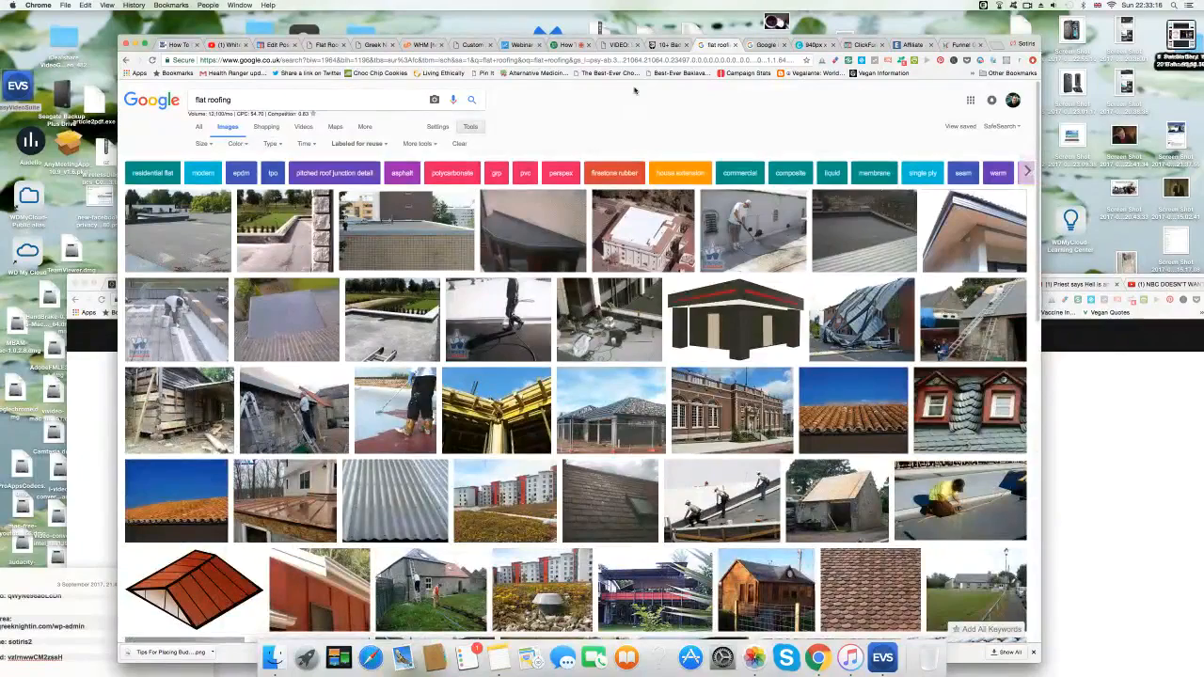
{"action": "left_click", "coordinate": [554, 222]}
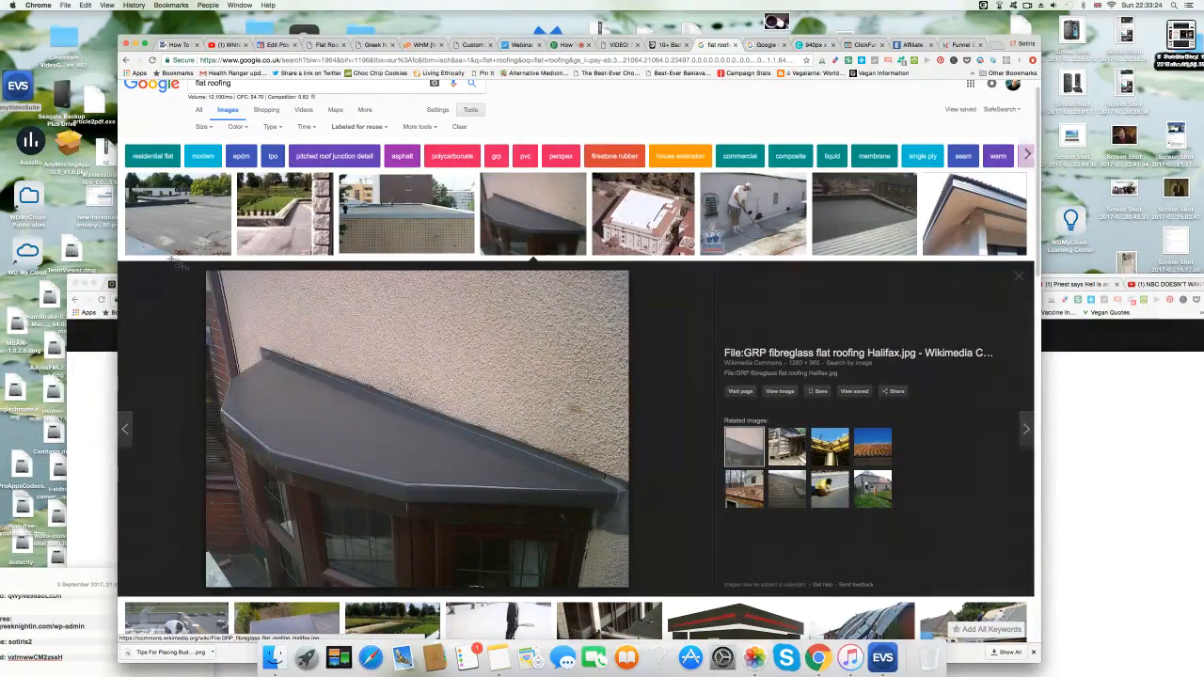
{"action": "left_click_drag", "start_coordinate": [209, 272], "coordinate": [628, 587]}
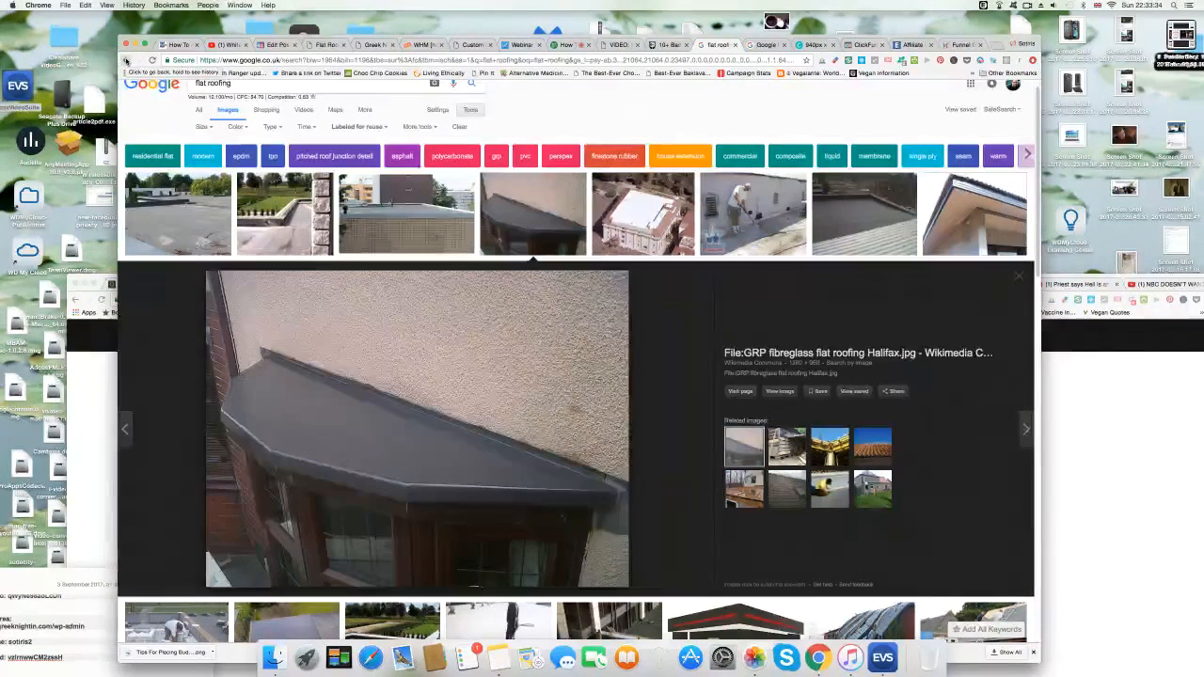
Screenshot the EPDM rubber roof photos, including 'EPDM Rubber flat roof Halifax'.
{"action": "left_click", "coordinate": [866, 214]}
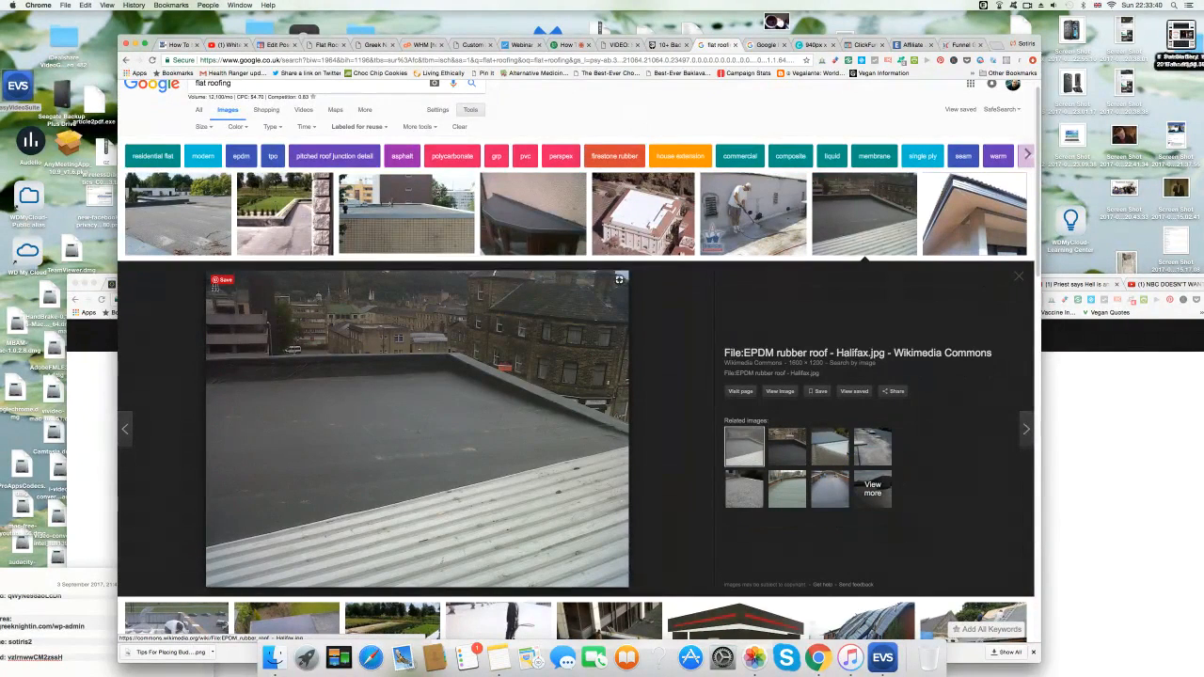
{"action": "left_click_drag", "start_coordinate": [208, 286], "coordinate": [627, 478]}
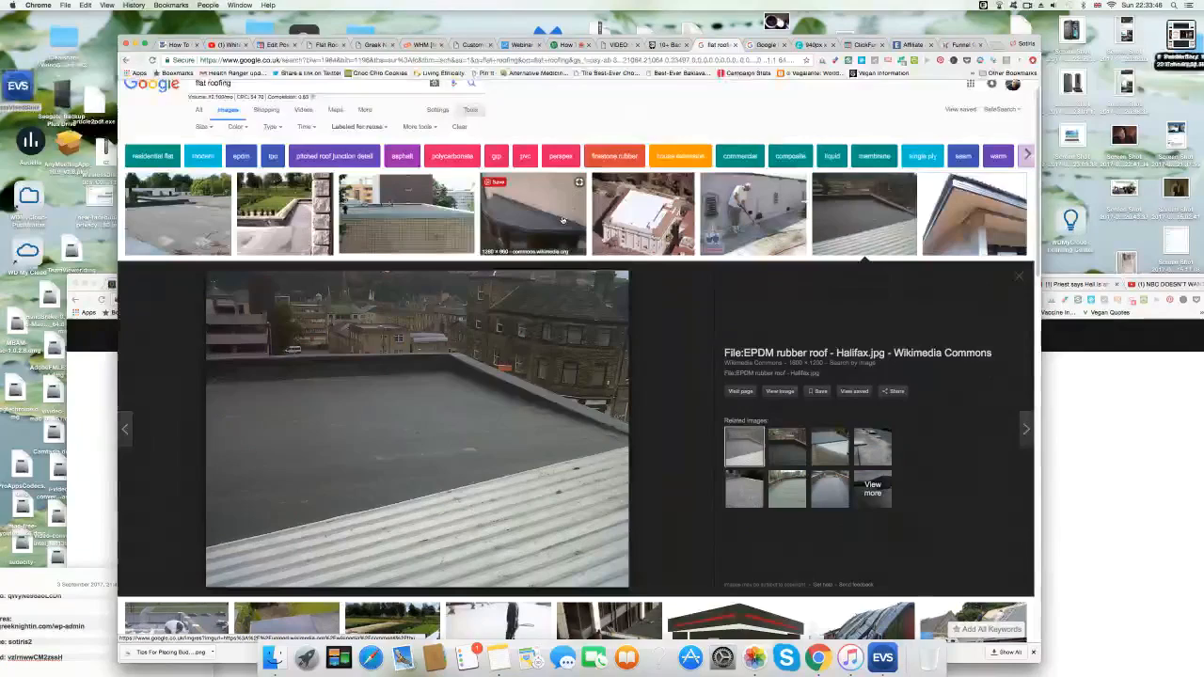
{"action": "scroll", "coordinate": [563, 221], "scroll_direction": "down", "scroll_amount": 1}
{"action": "scroll", "coordinate": [563, 221], "scroll_direction": "down", "scroll_amount": 1}
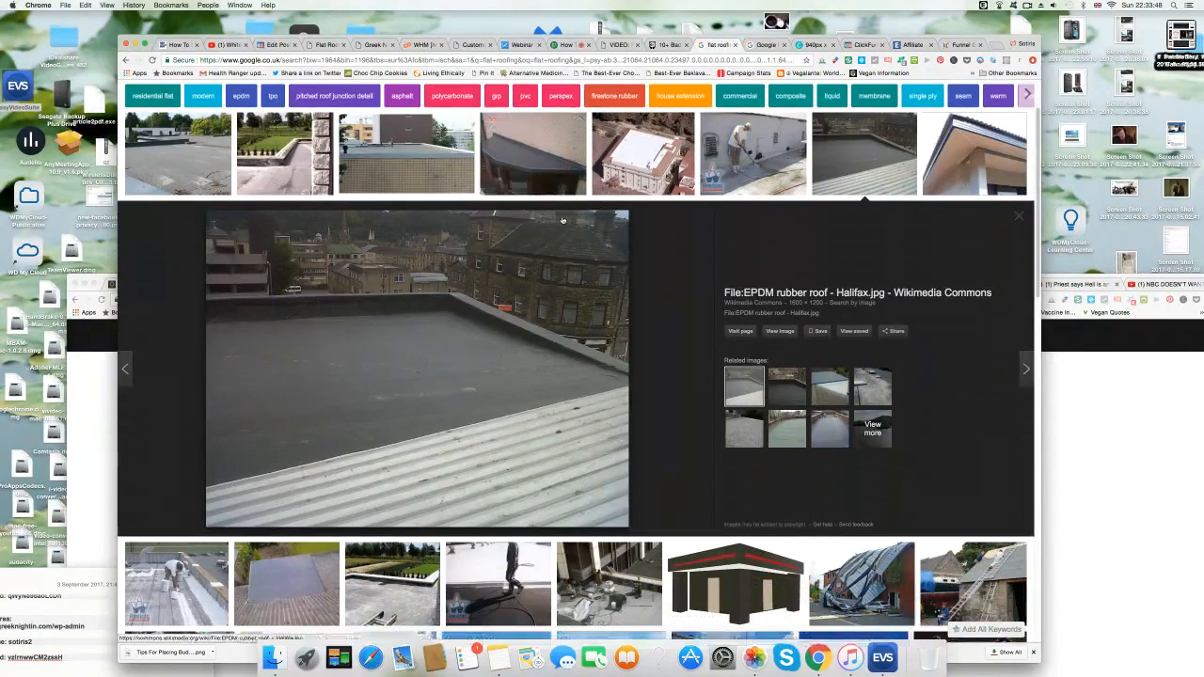
{"action": "scroll", "coordinate": [719, 306], "scroll_direction": "down", "scroll_amount": 8}
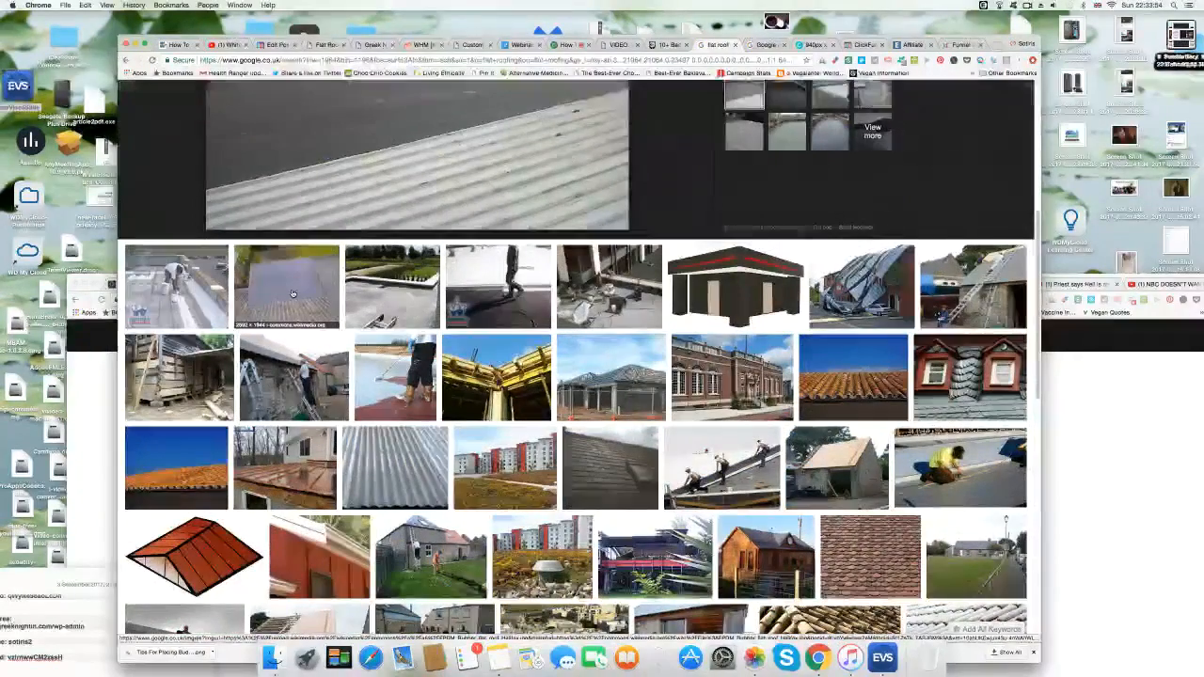
{"action": "left_click", "coordinate": [292, 294]}
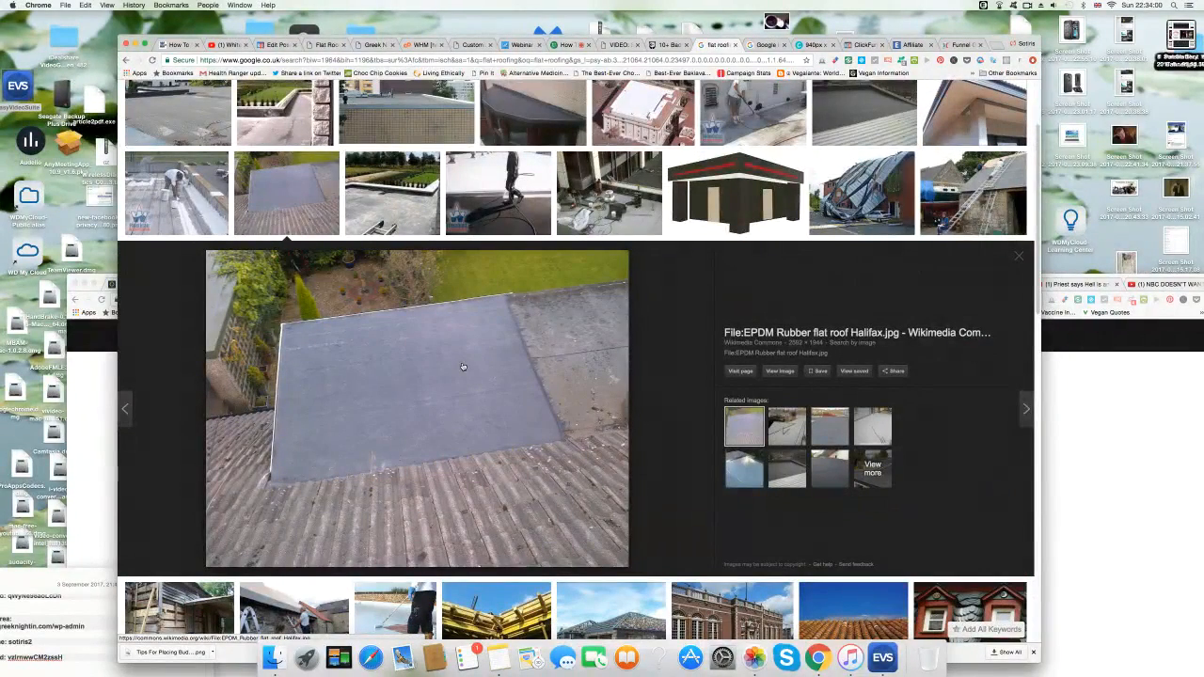
{"action": "left_click_drag", "start_coordinate": [209, 252], "coordinate": [628, 559]}
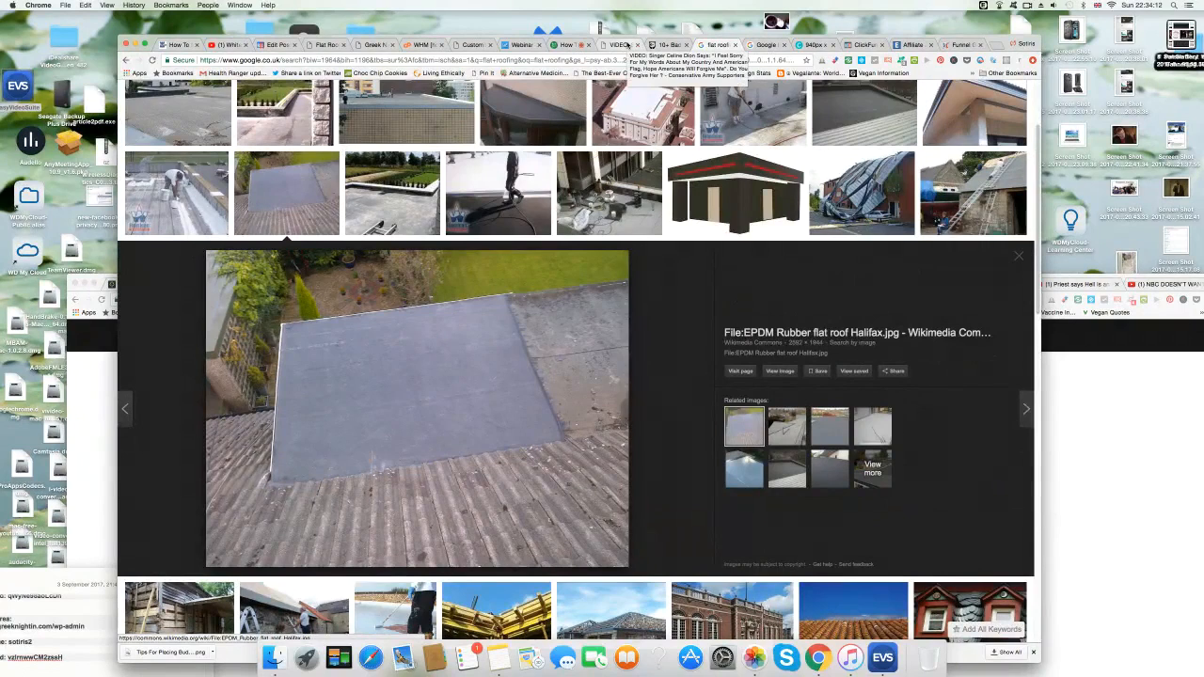
{"action": "left_click", "coordinate": [815, 45]}
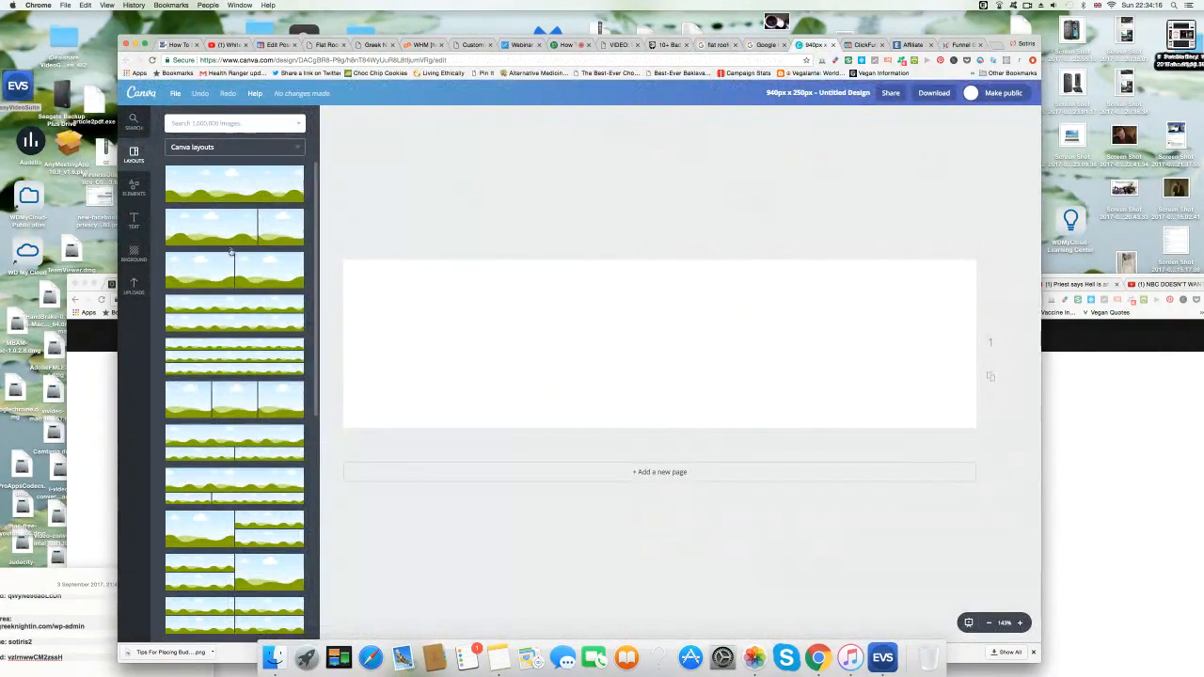
Add the 'People and Technology at its best' text combination to the 940 × 250 design.
{"action": "left_click", "coordinate": [134, 220]}
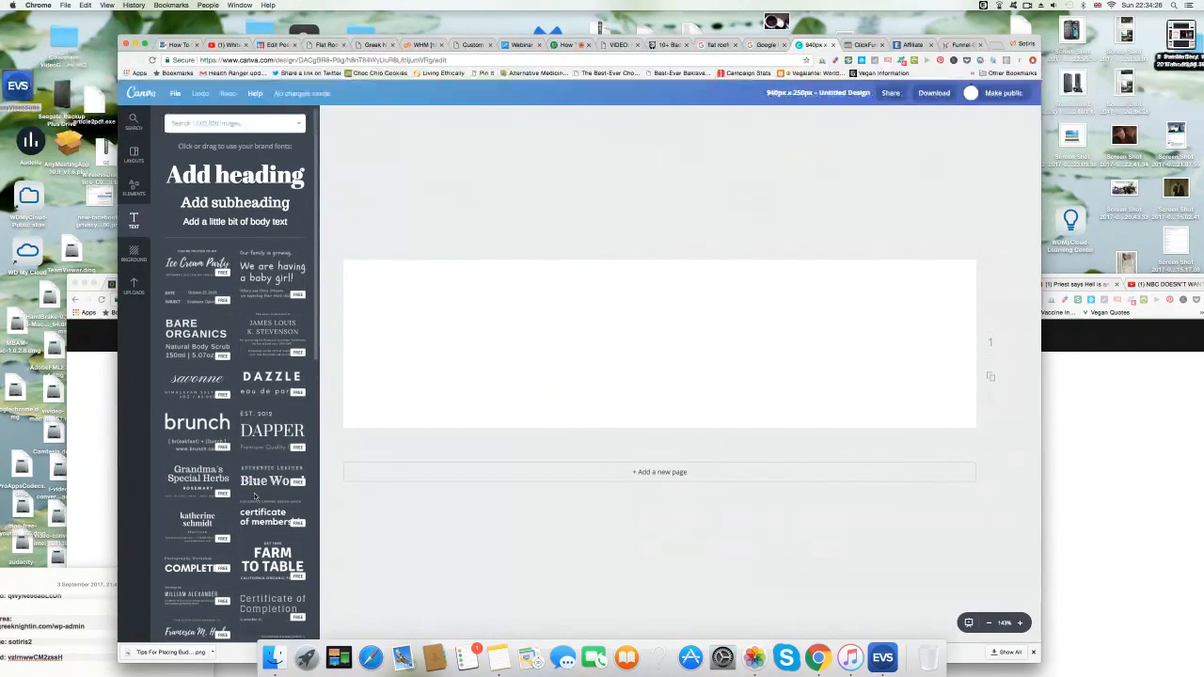
{"action": "scroll", "coordinate": [249, 490], "scroll_direction": "down", "scroll_amount": 3}
{"action": "scroll", "coordinate": [261, 515], "scroll_direction": "down", "scroll_amount": 12}
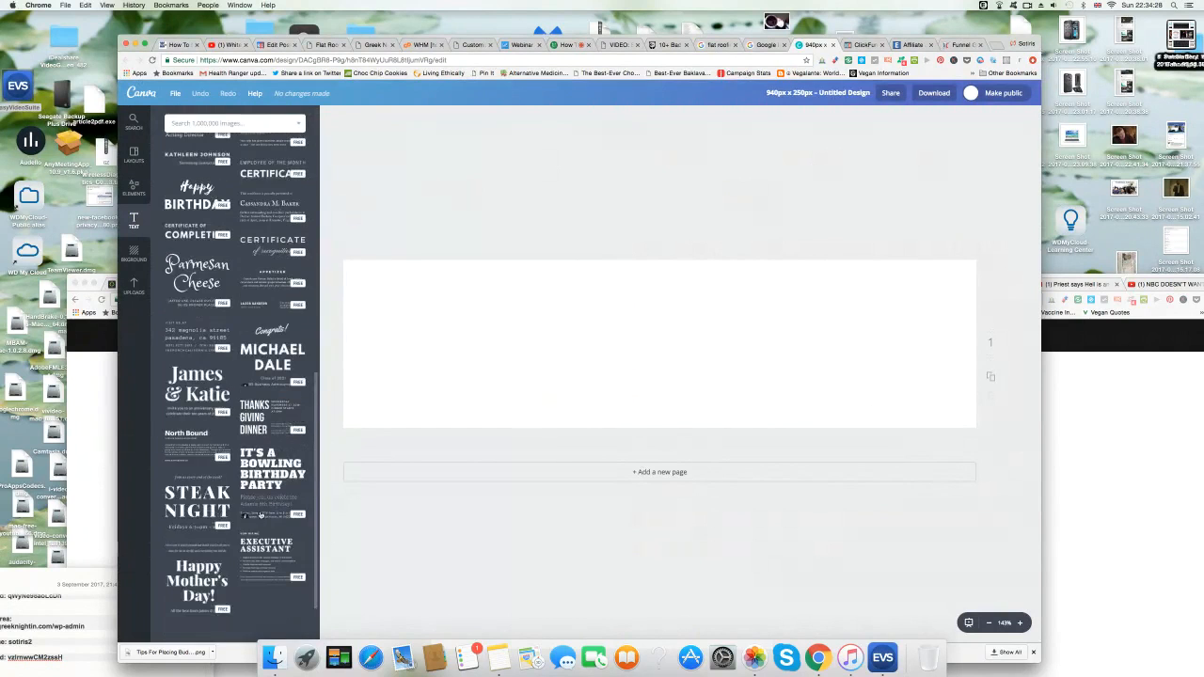
{"action": "scroll", "coordinate": [261, 514], "scroll_direction": "down", "scroll_amount": 10}
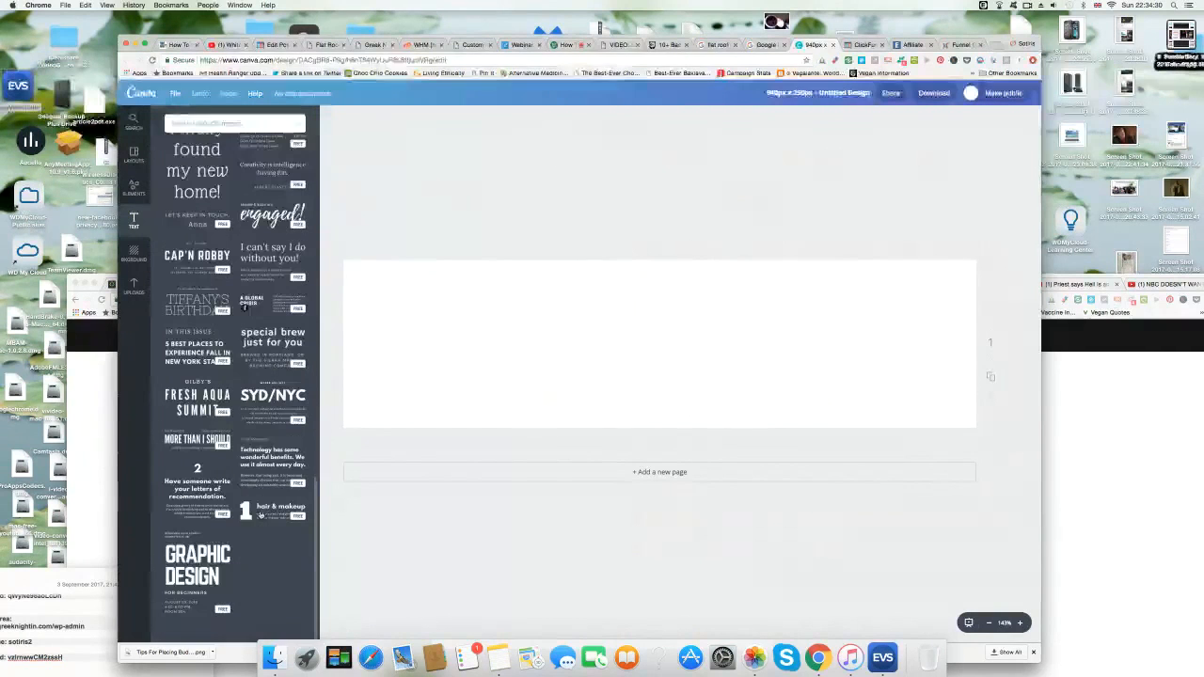
{"action": "scroll", "coordinate": [260, 515], "scroll_direction": "down", "scroll_amount": 4}
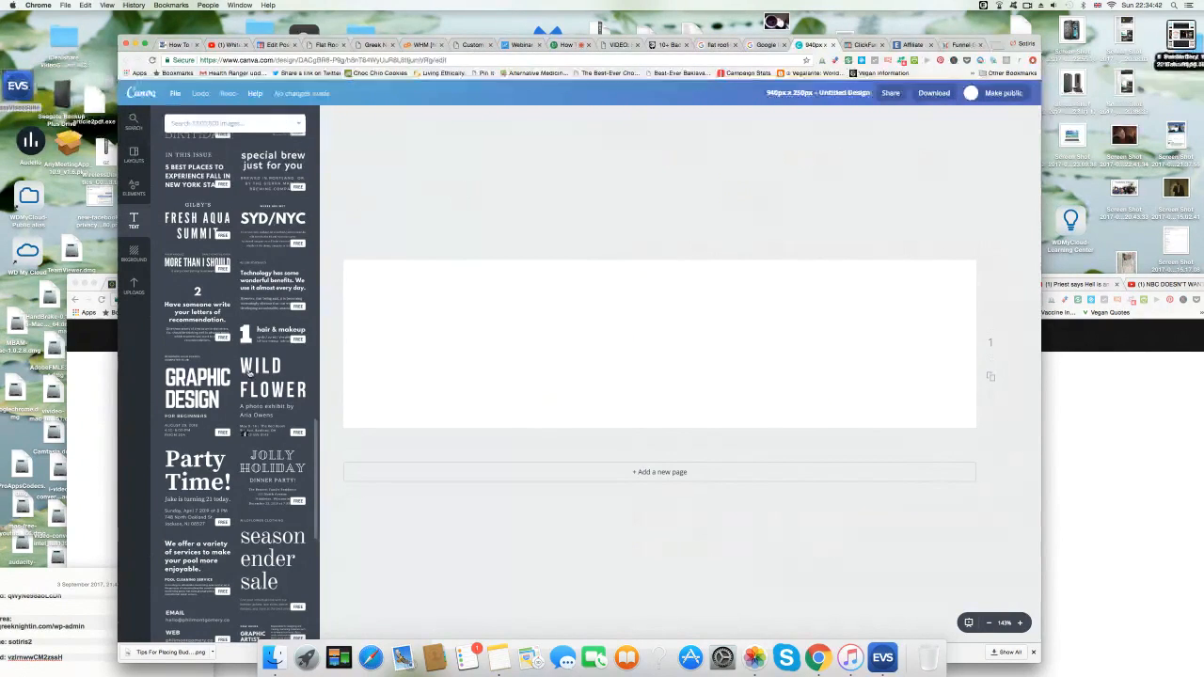
{"action": "scroll", "coordinate": [191, 456], "scroll_direction": "down", "scroll_amount": 2}
{"action": "scroll", "coordinate": [190, 455], "scroll_direction": "down", "scroll_amount": 4}
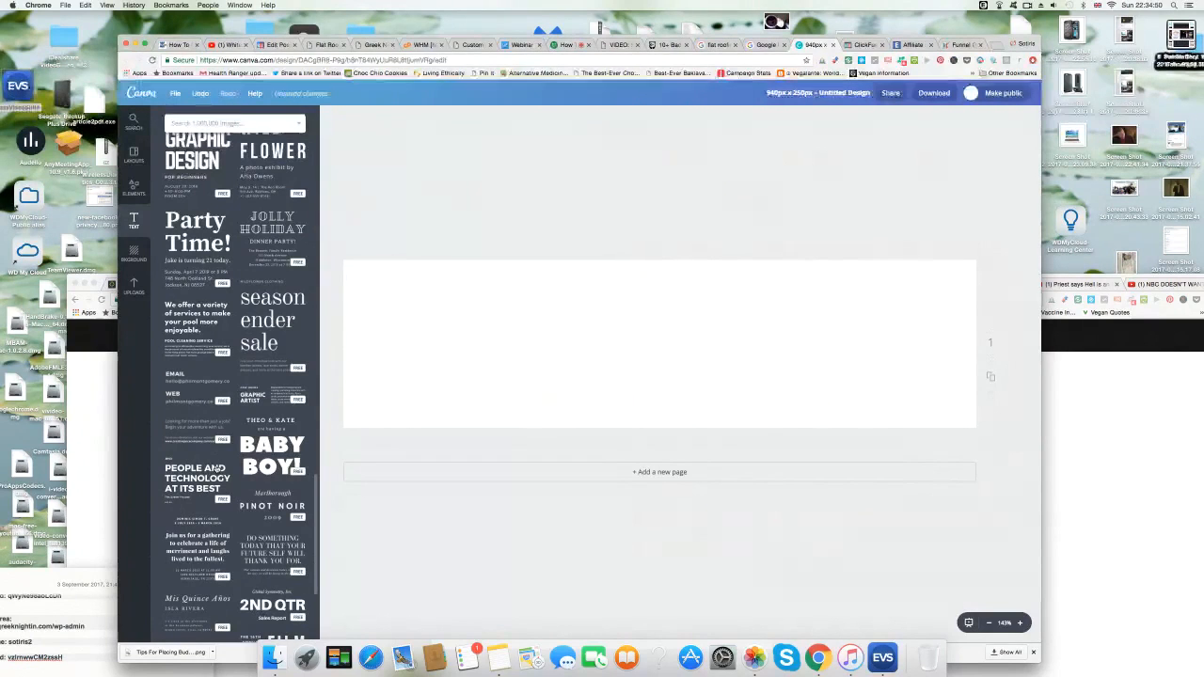
{"action": "left_click", "coordinate": [218, 478]}
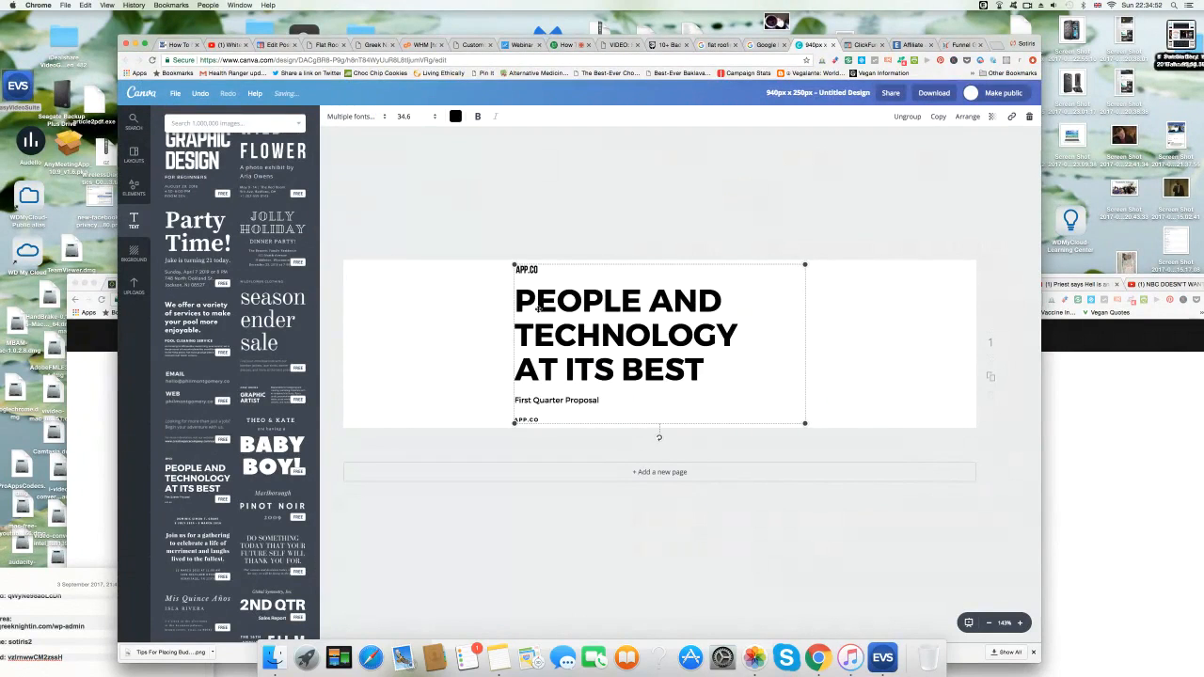
Rewrite the template headline to read 'FLAT ROOF REPAIRS ANTRIM.COM'.
{"action": "left_click_drag", "start_coordinate": [516, 302], "coordinate": [737, 301]}
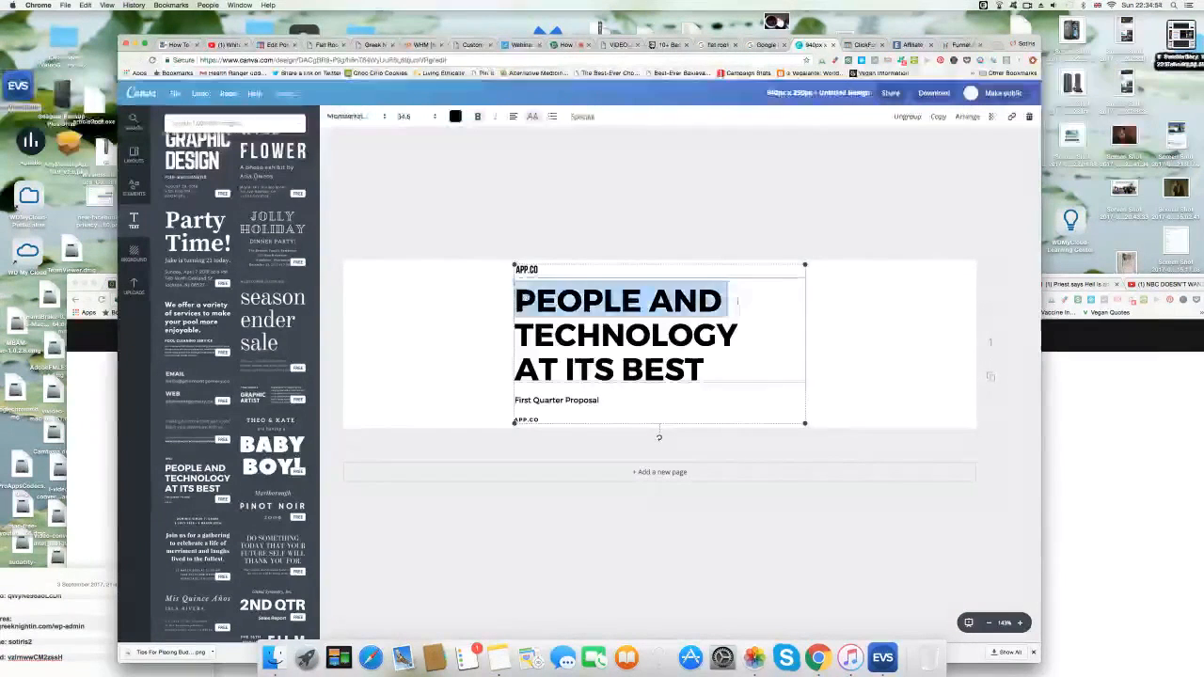
{"action": "type", "text": "FLAT "}
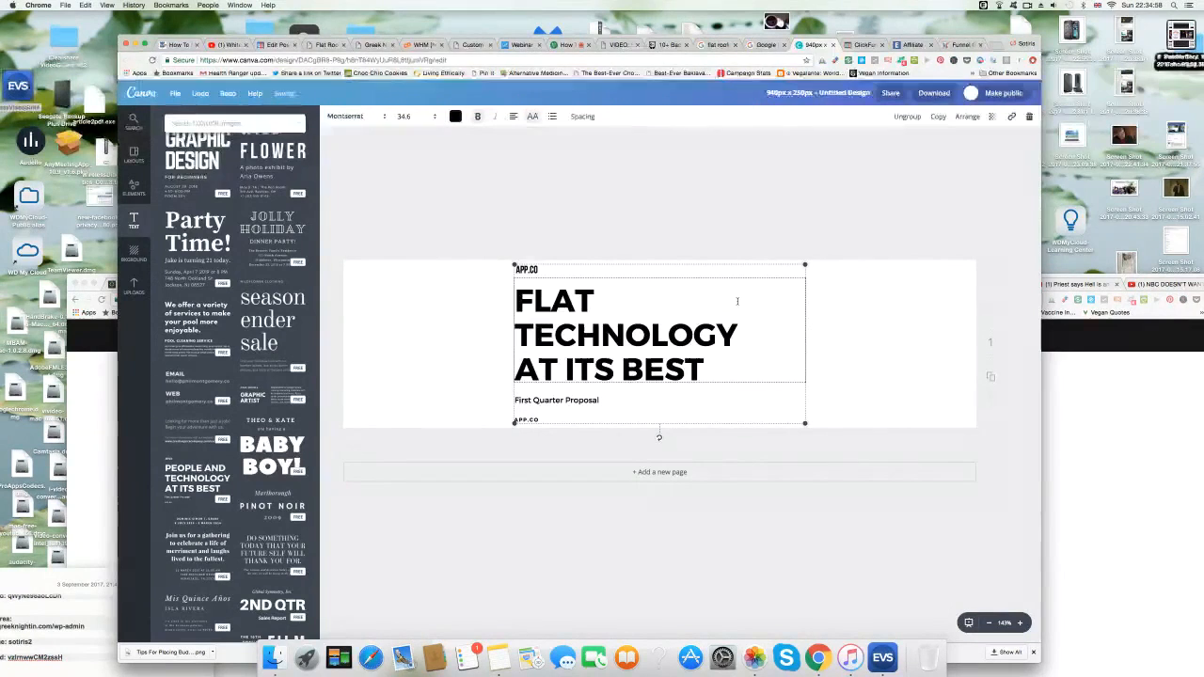
{"action": "type", "text": "ROOF "}
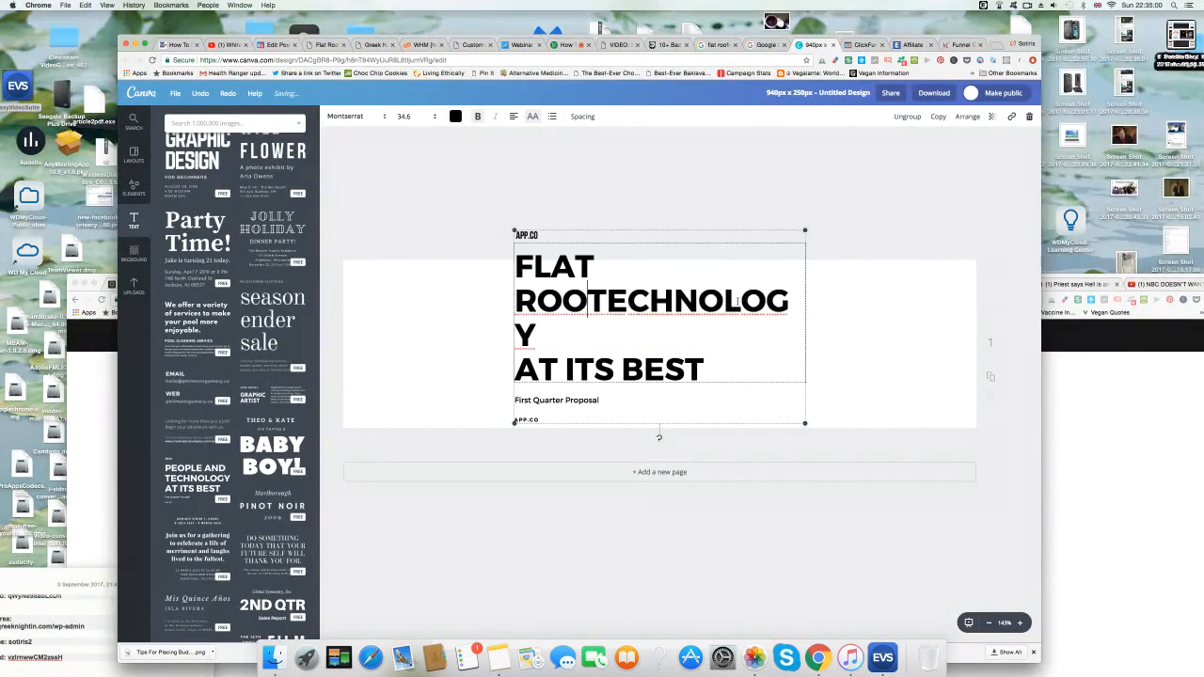
{"action": "type", "text": "REPAIRS"}
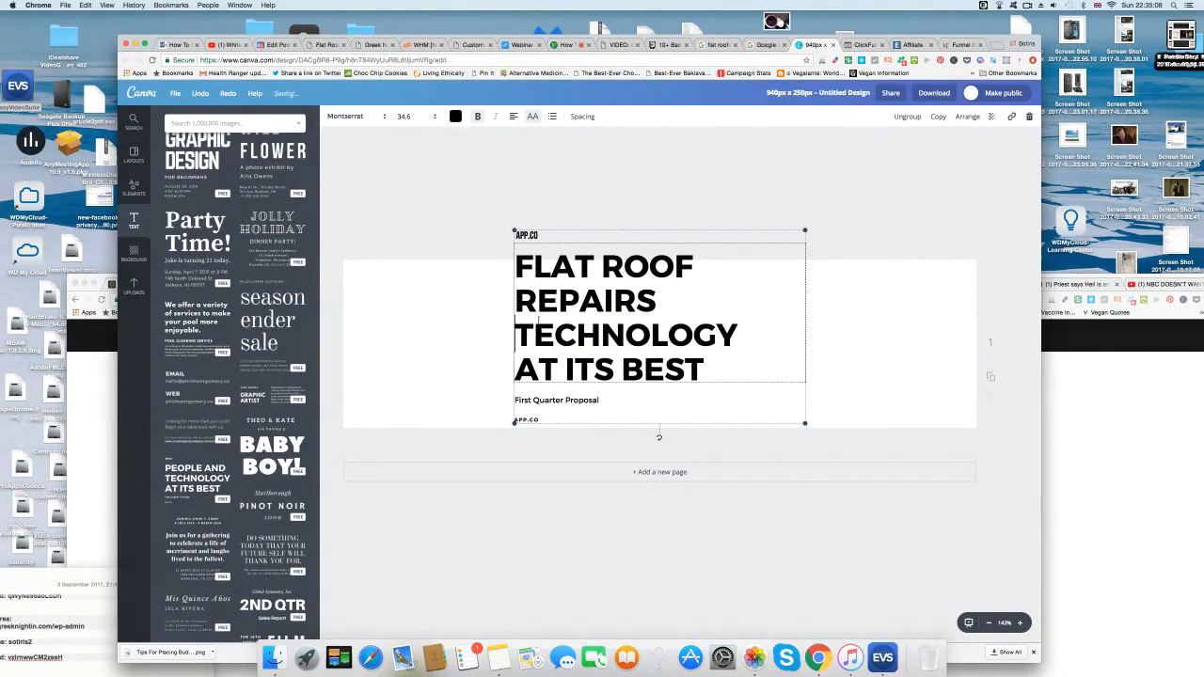
{"action": "left_click_drag", "start_coordinate": [517, 332], "coordinate": [718, 372]}
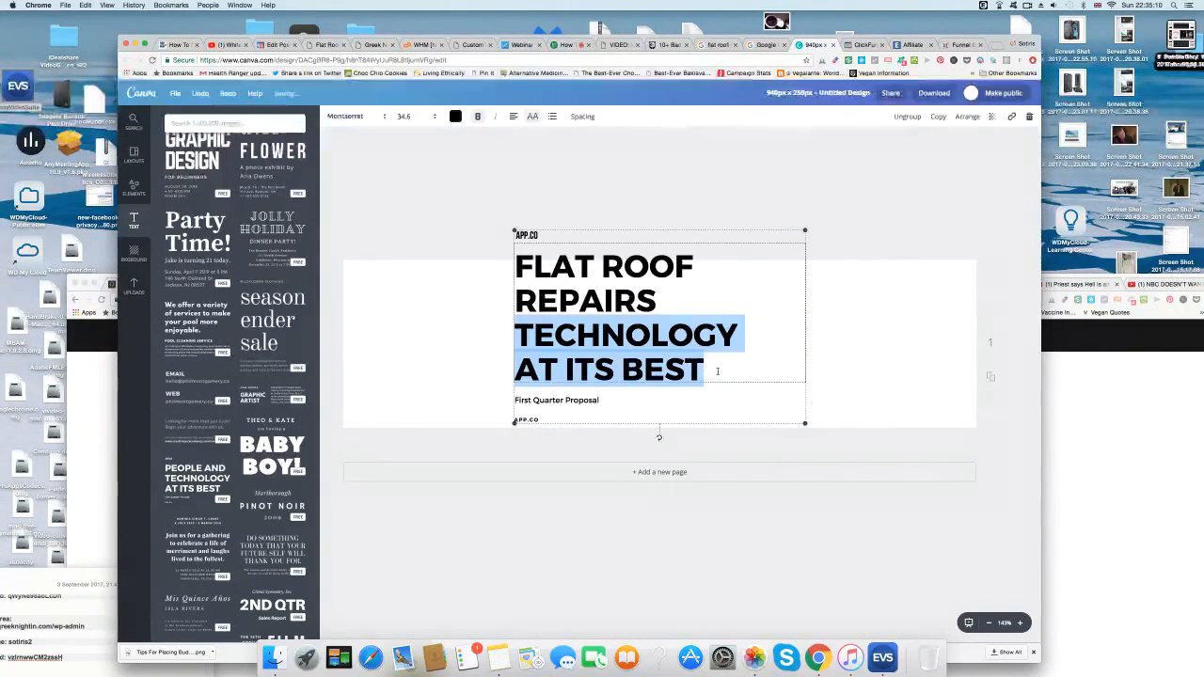
{"action": "type", "text": "ANTR"}
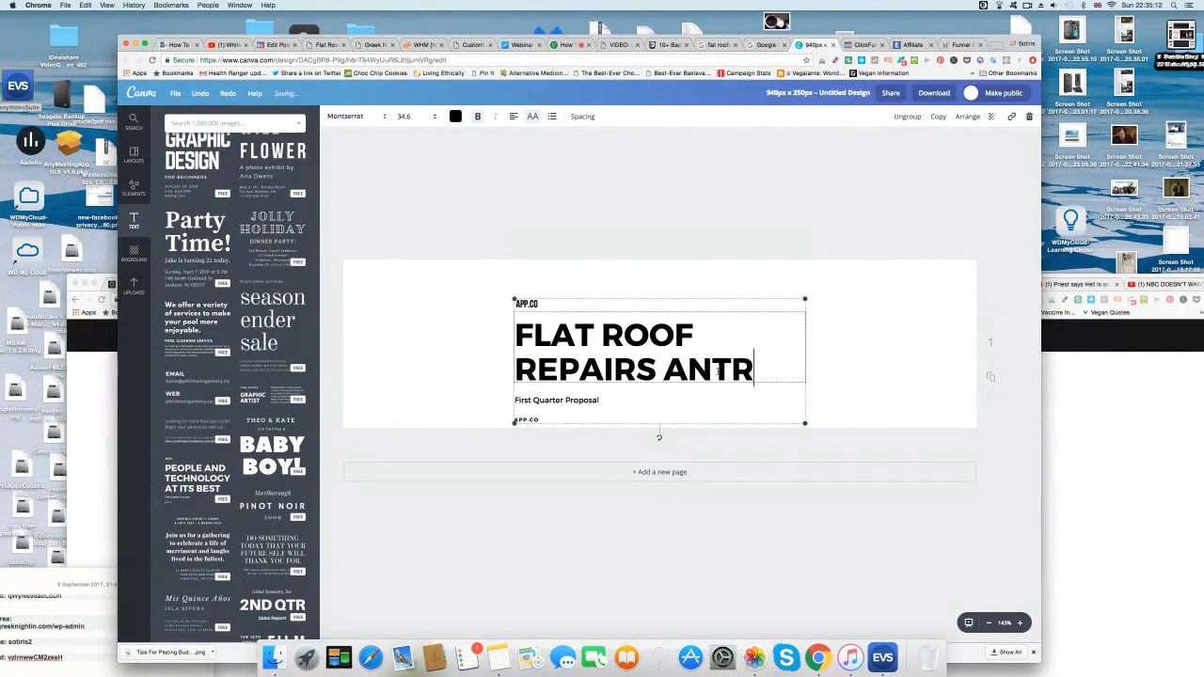
{"action": "type", "text": "IM"}
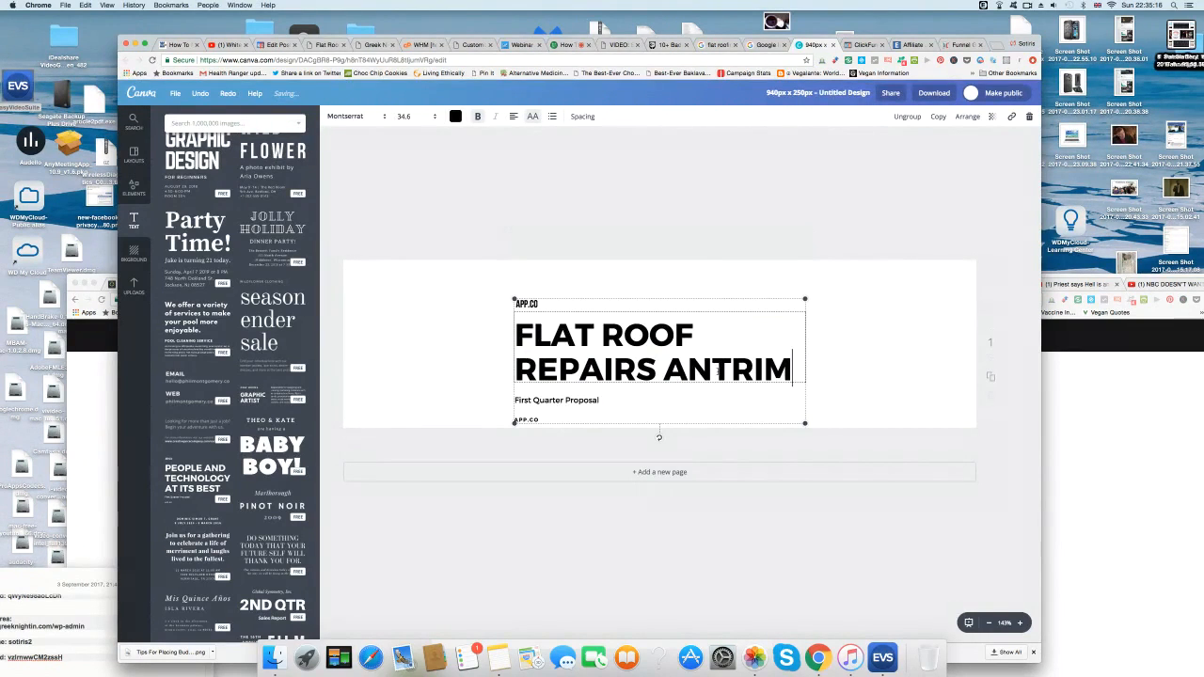
{"action": "type", "text": ".COM"}
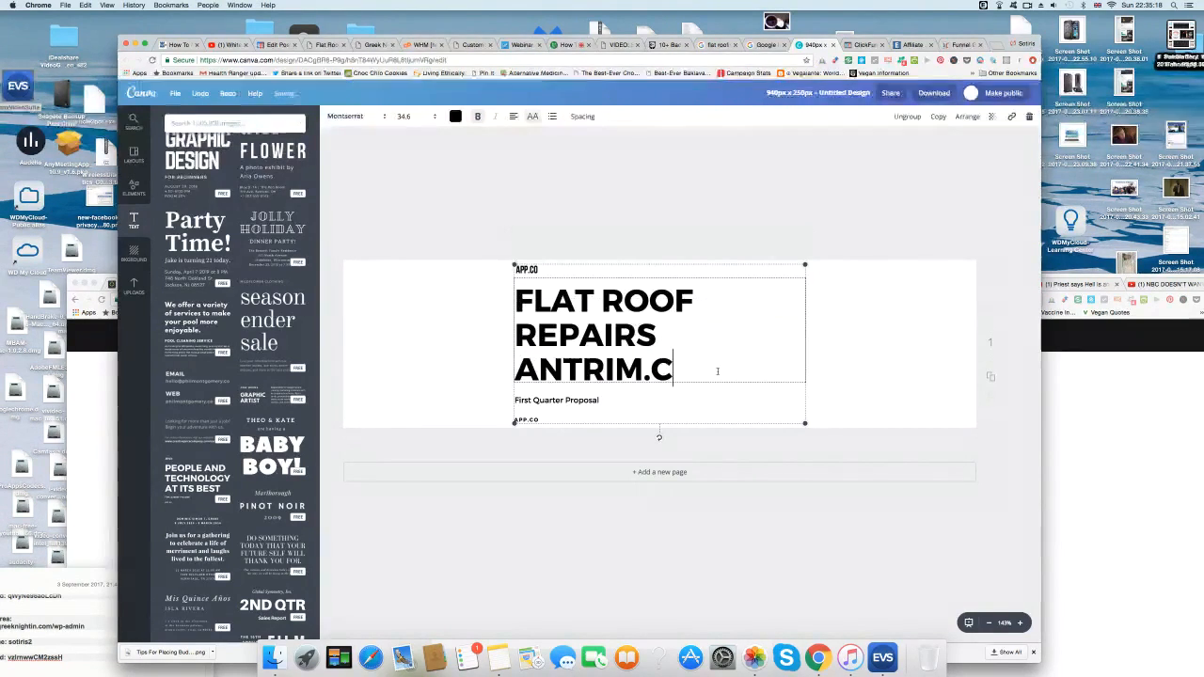
{"action": "left_click", "coordinate": [676, 328]}
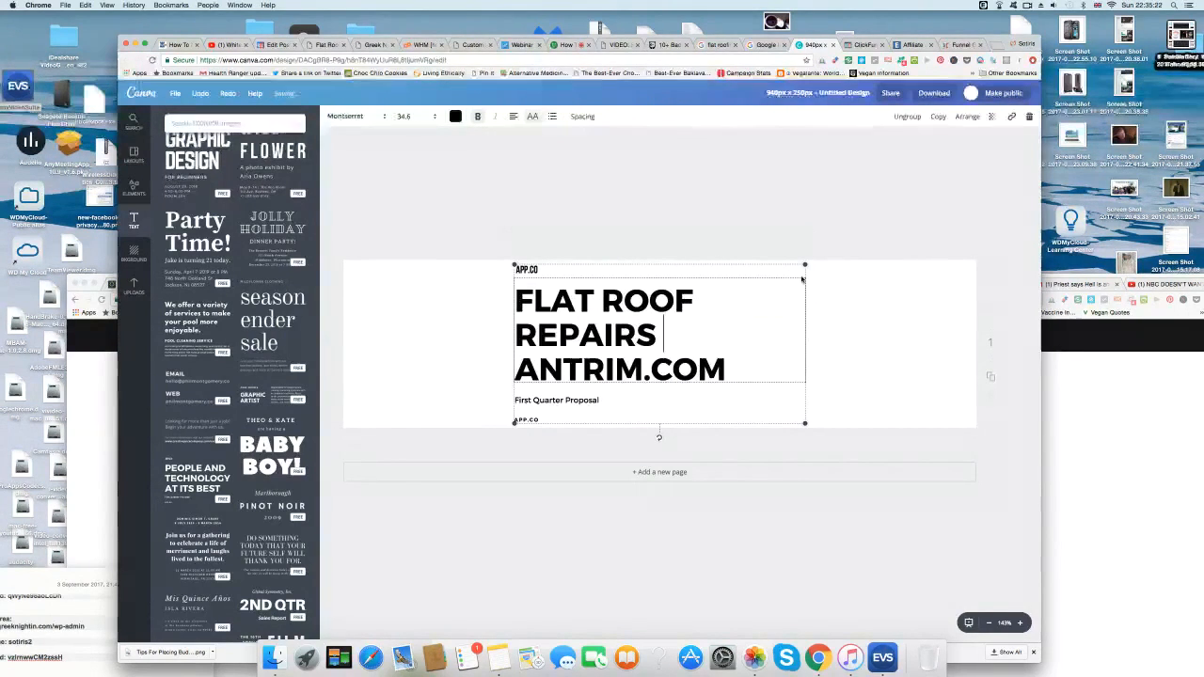
{"action": "left_click", "coordinate": [1031, 115]}
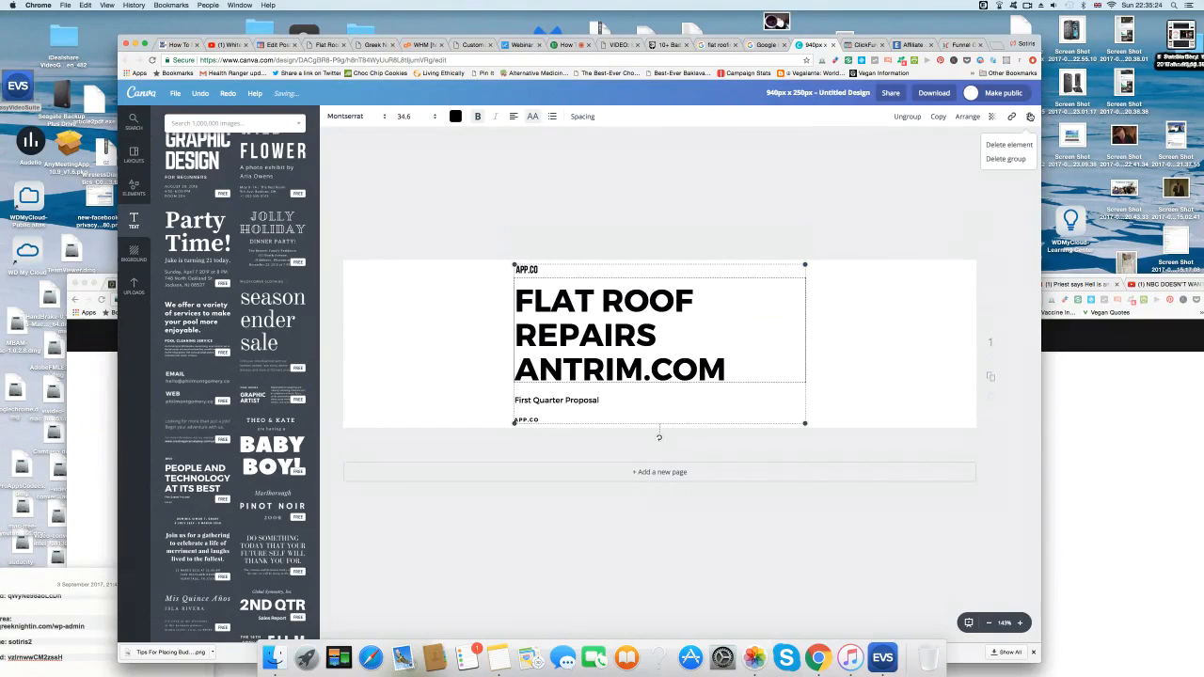
Delete the headline text group and browse the Text templates panel.
{"action": "left_click", "coordinate": [1008, 159]}
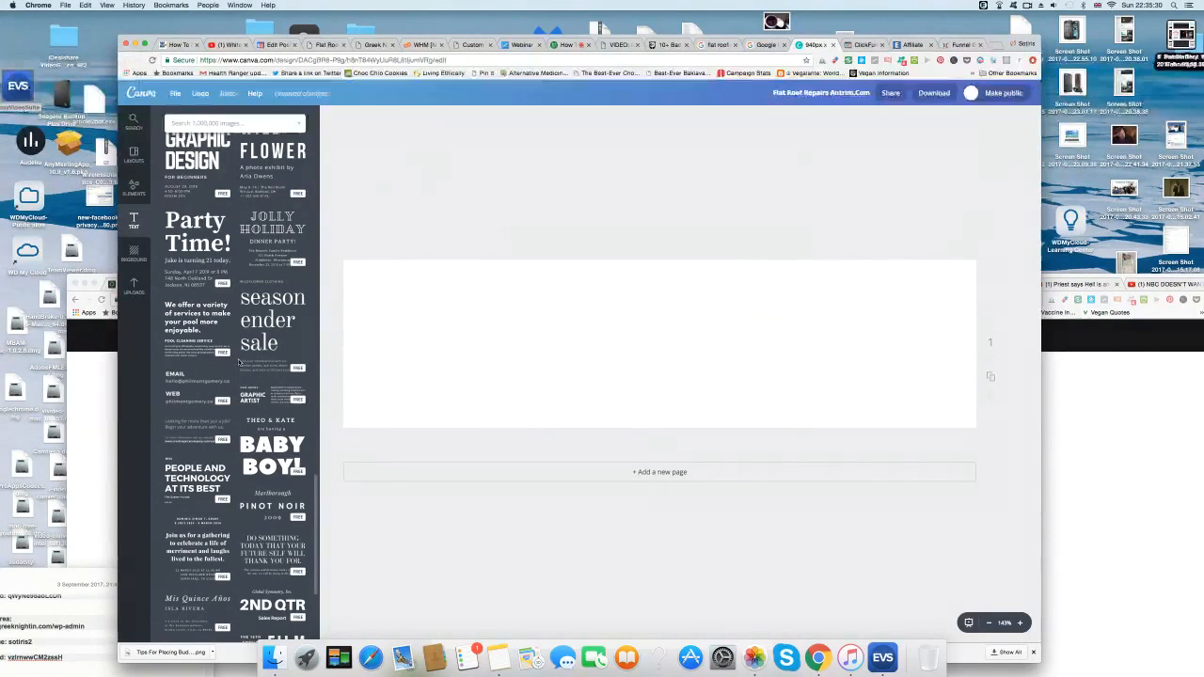
{"action": "scroll", "coordinate": [238, 362], "scroll_direction": "down", "scroll_amount": 10}
{"action": "scroll", "coordinate": [238, 362], "scroll_direction": "down", "scroll_amount": 10}
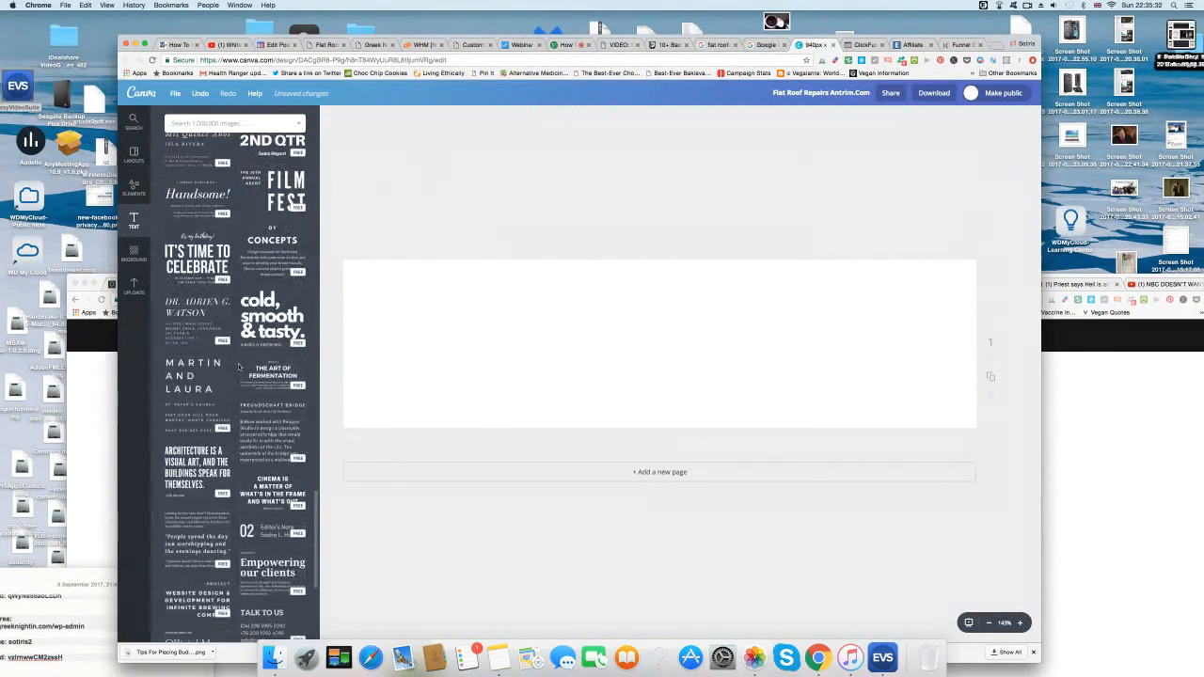
{"action": "scroll", "coordinate": [243, 396], "scroll_direction": "down", "scroll_amount": 10}
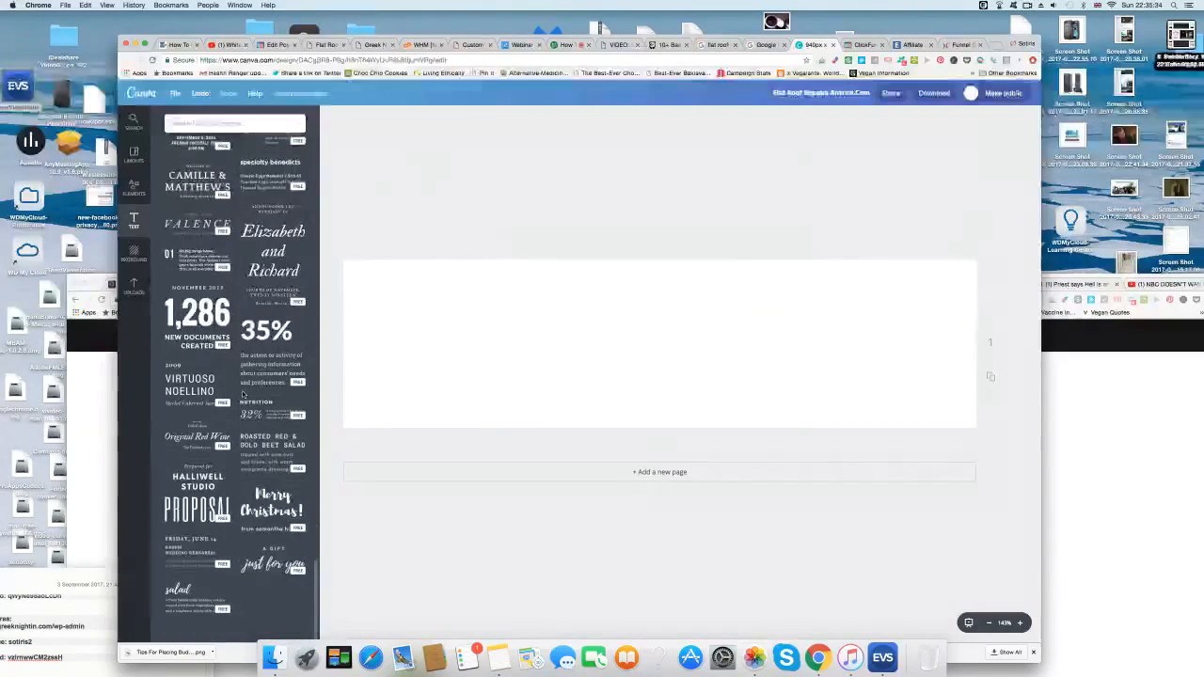
{"action": "scroll", "coordinate": [243, 403], "scroll_direction": "down", "scroll_amount": 8}
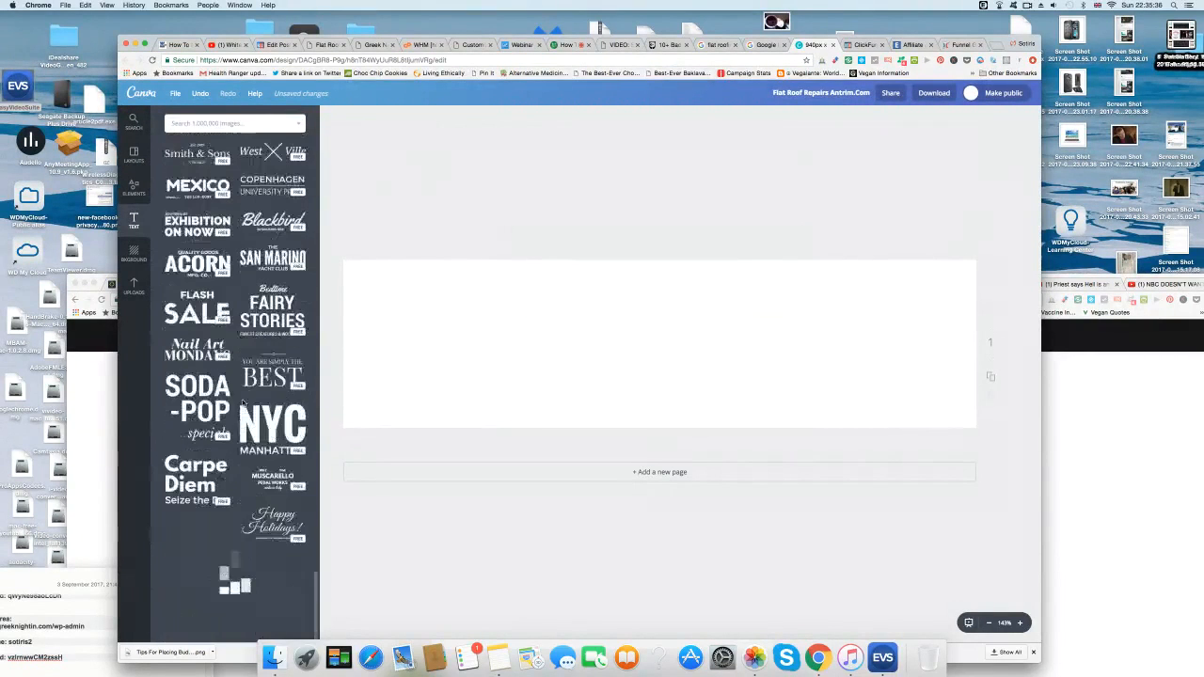
{"action": "scroll", "coordinate": [236, 361], "scroll_direction": "down", "scroll_amount": 5}
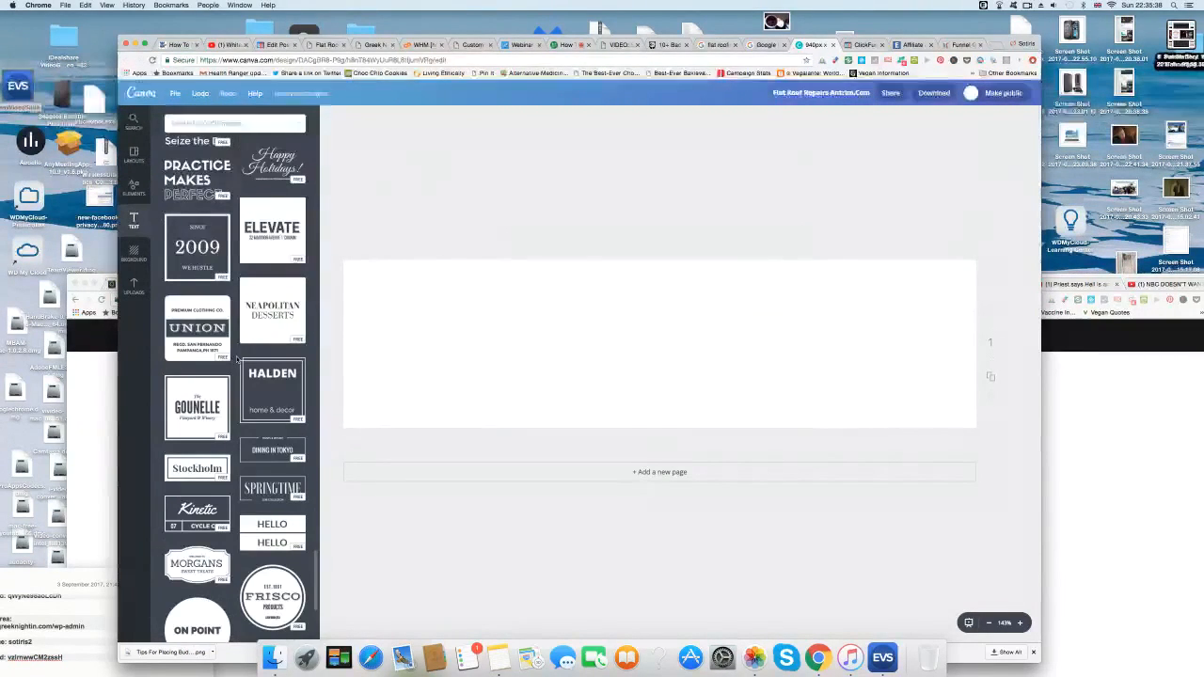
{"action": "scroll", "coordinate": [238, 396], "scroll_direction": "down", "scroll_amount": 1}
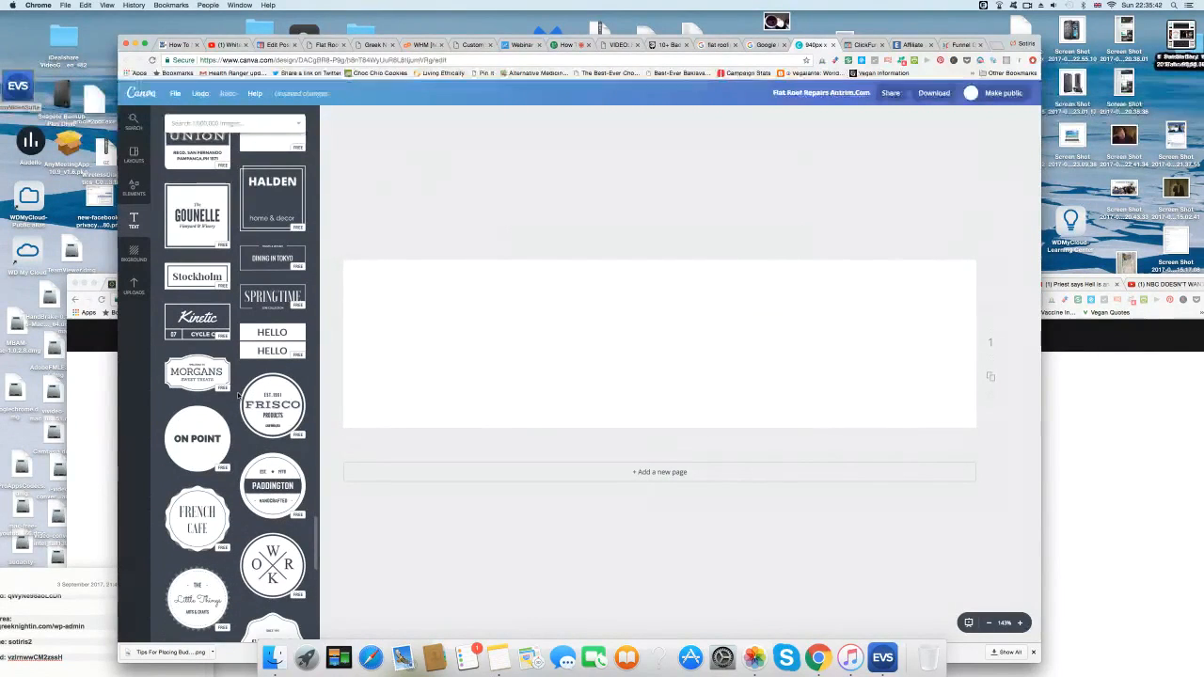
{"action": "scroll", "coordinate": [239, 399], "scroll_direction": "down", "scroll_amount": 1}
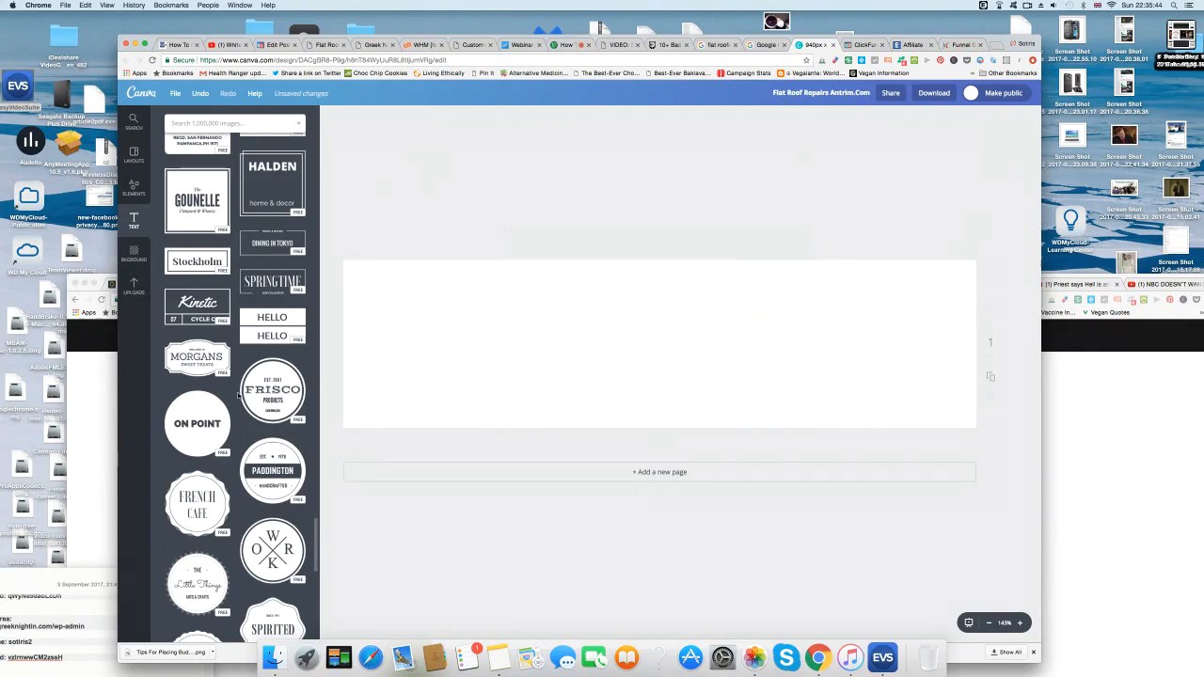
{"action": "scroll", "coordinate": [238, 395], "scroll_direction": "down", "scroll_amount": 5}
{"action": "scroll", "coordinate": [241, 404], "scroll_direction": "down", "scroll_amount": 6}
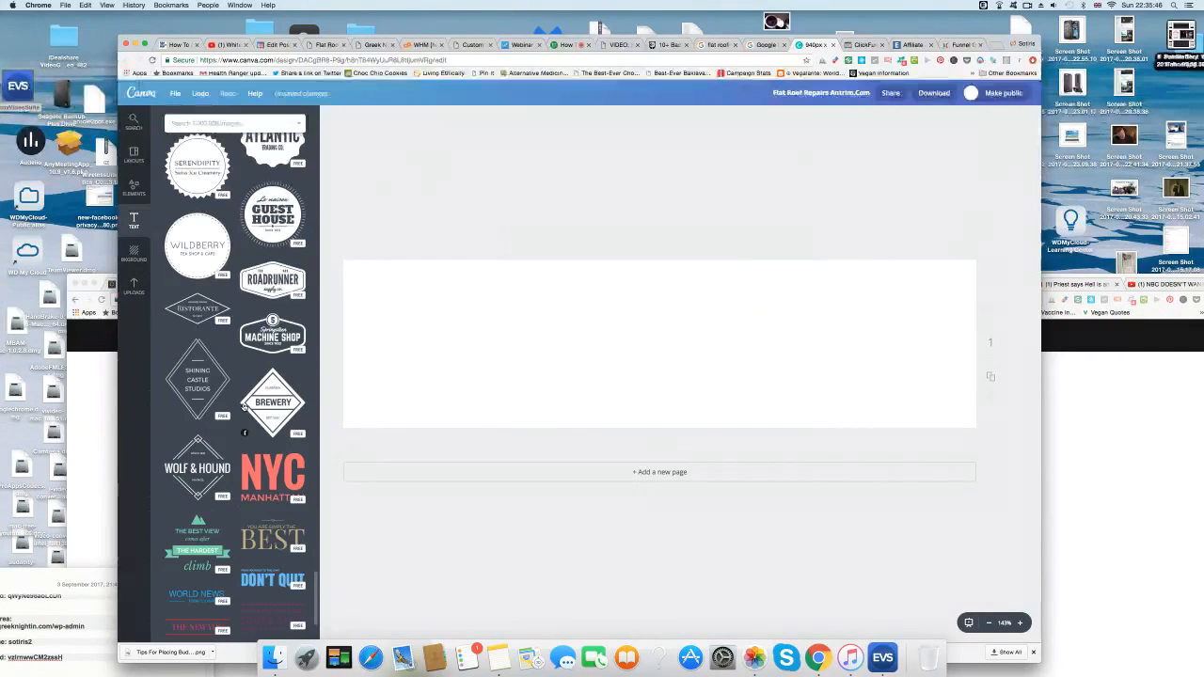
{"action": "scroll", "coordinate": [232, 384], "scroll_direction": "down", "scroll_amount": 1}
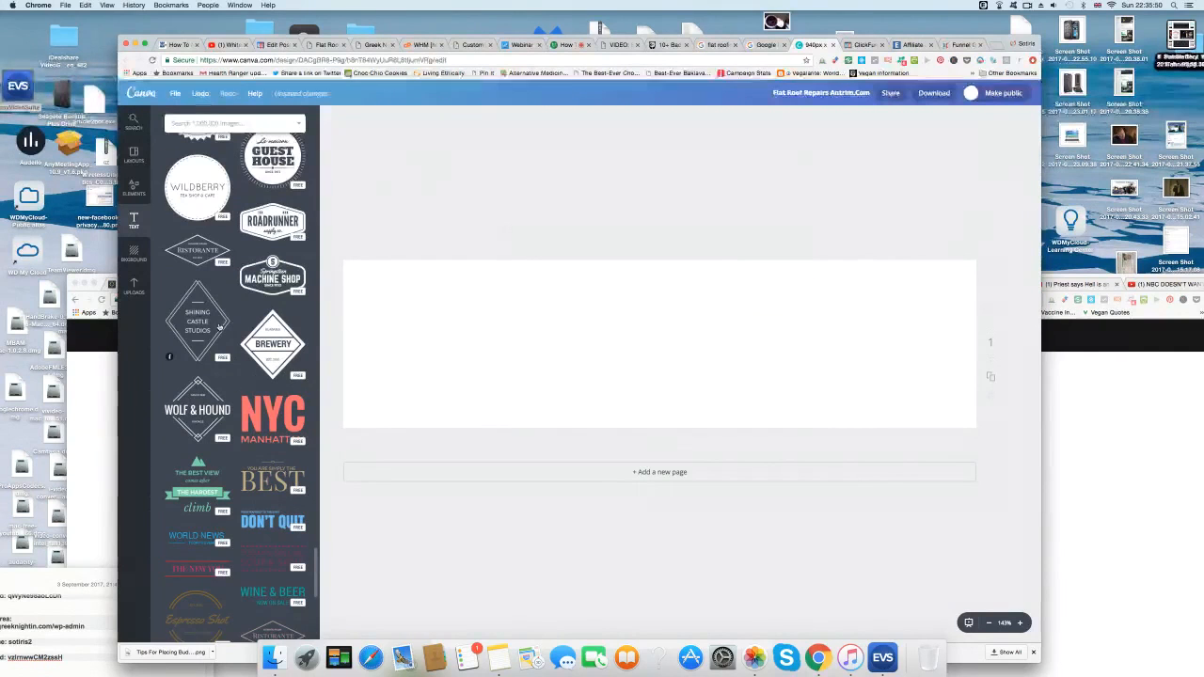
{"action": "scroll", "coordinate": [222, 390], "scroll_direction": "down", "scroll_amount": 3}
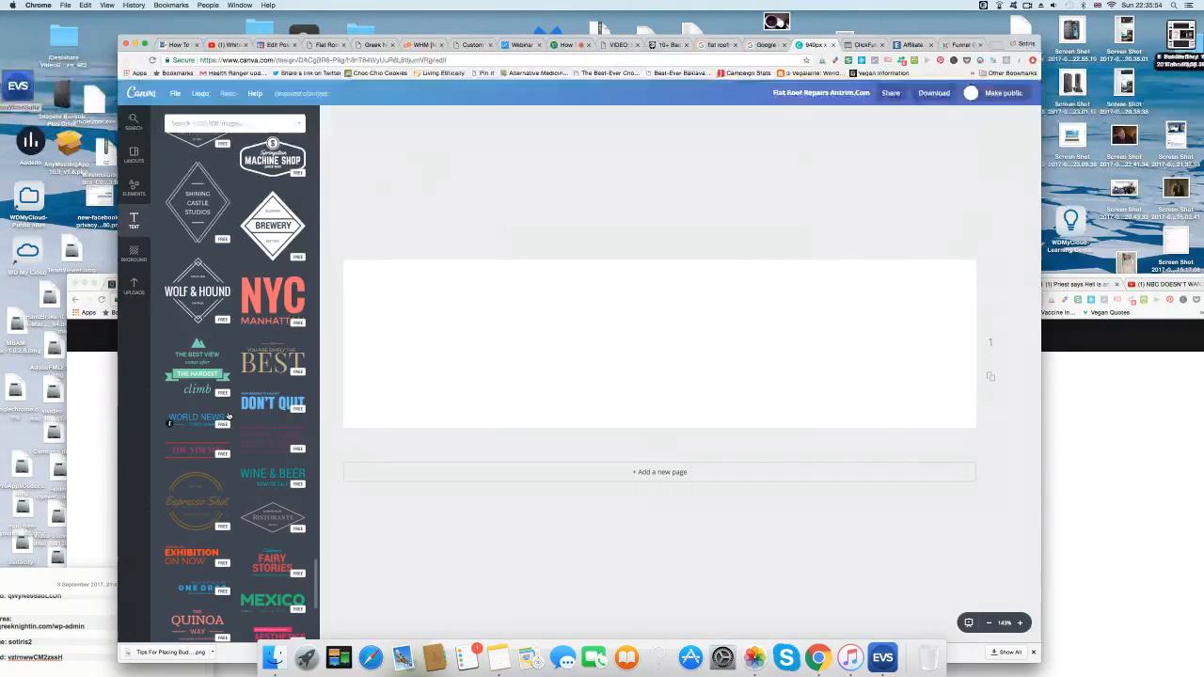
{"action": "scroll", "coordinate": [227, 410], "scroll_direction": "down", "scroll_amount": 3}
{"action": "scroll", "coordinate": [228, 409], "scroll_direction": "down", "scroll_amount": 3}
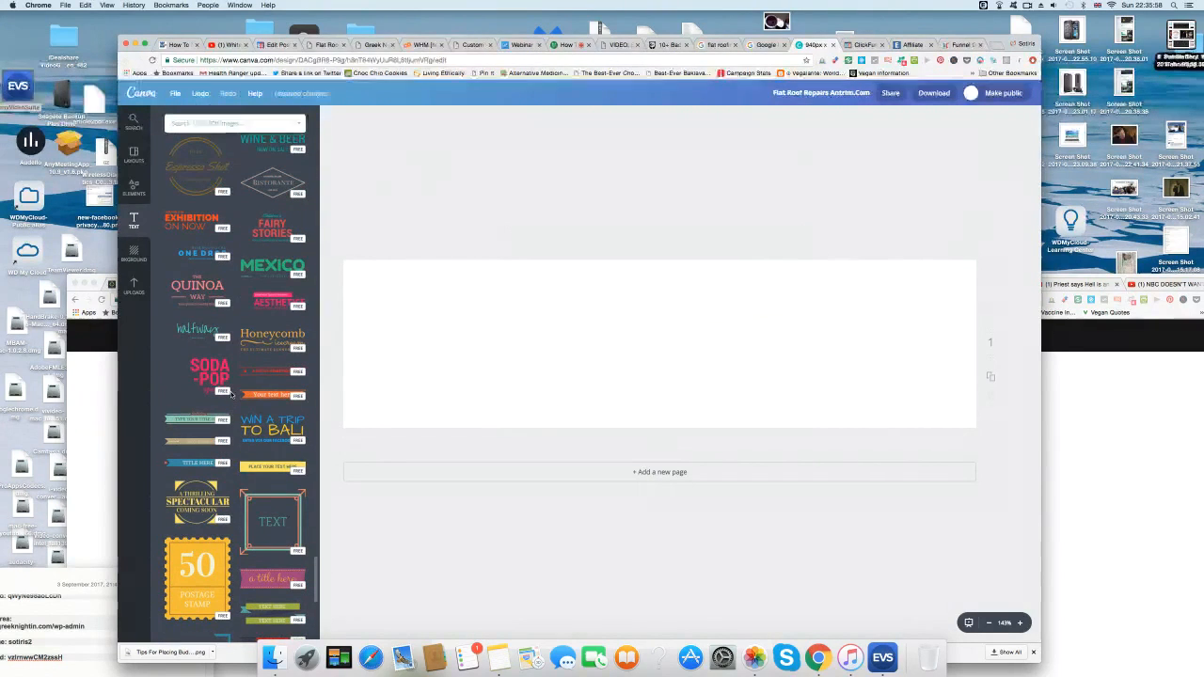
{"action": "scroll", "coordinate": [231, 395], "scroll_direction": "up", "scroll_amount": 3}
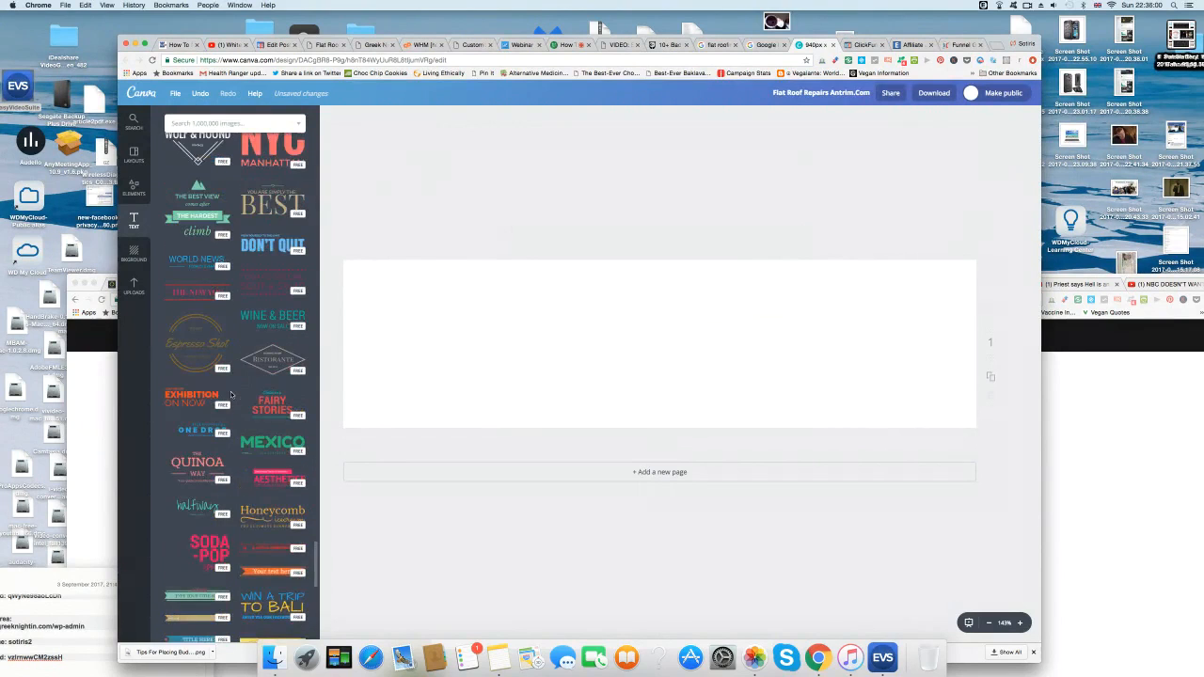
{"action": "scroll", "coordinate": [231, 395], "scroll_direction": "up", "scroll_amount": 1}
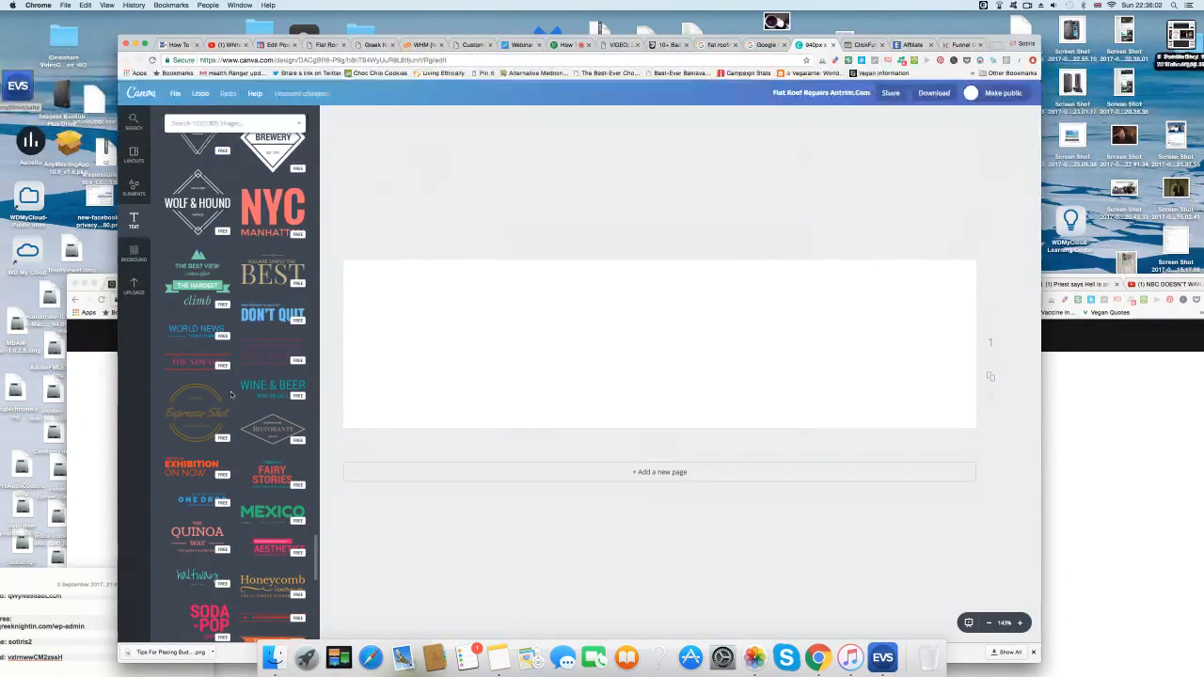
{"action": "scroll", "coordinate": [231, 395], "scroll_direction": "up", "scroll_amount": 1}
{"action": "scroll", "coordinate": [230, 395], "scroll_direction": "up", "scroll_amount": 1}
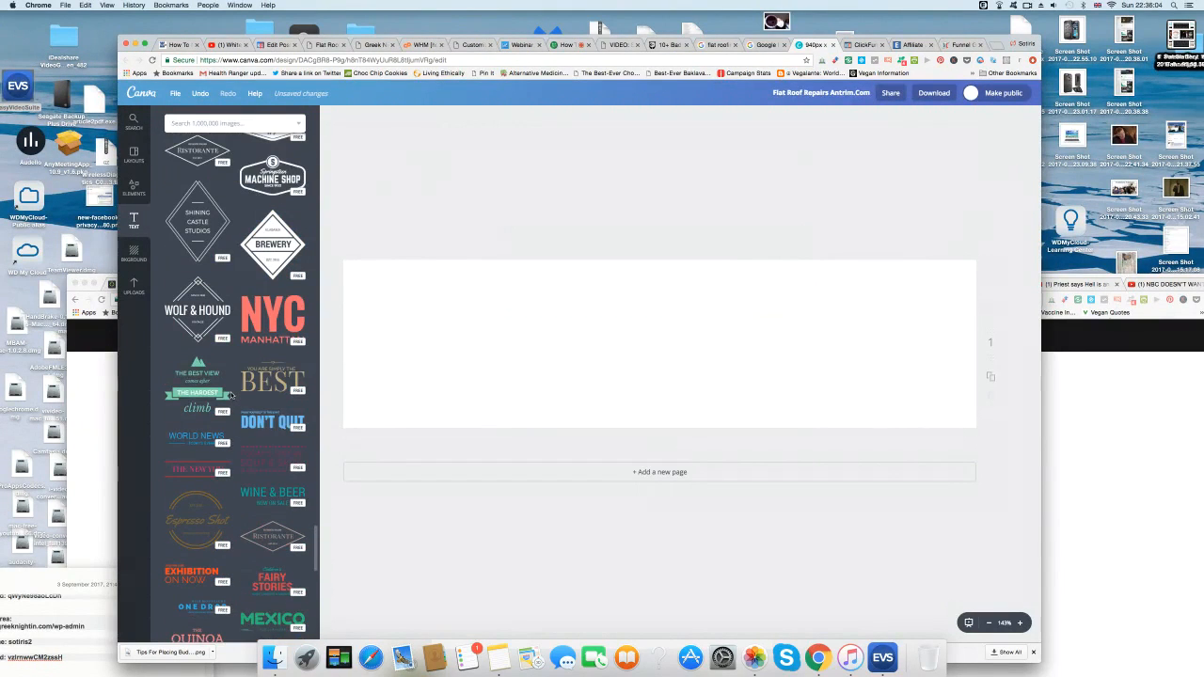
{"action": "scroll", "coordinate": [198, 350], "scroll_direction": "up", "scroll_amount": 2}
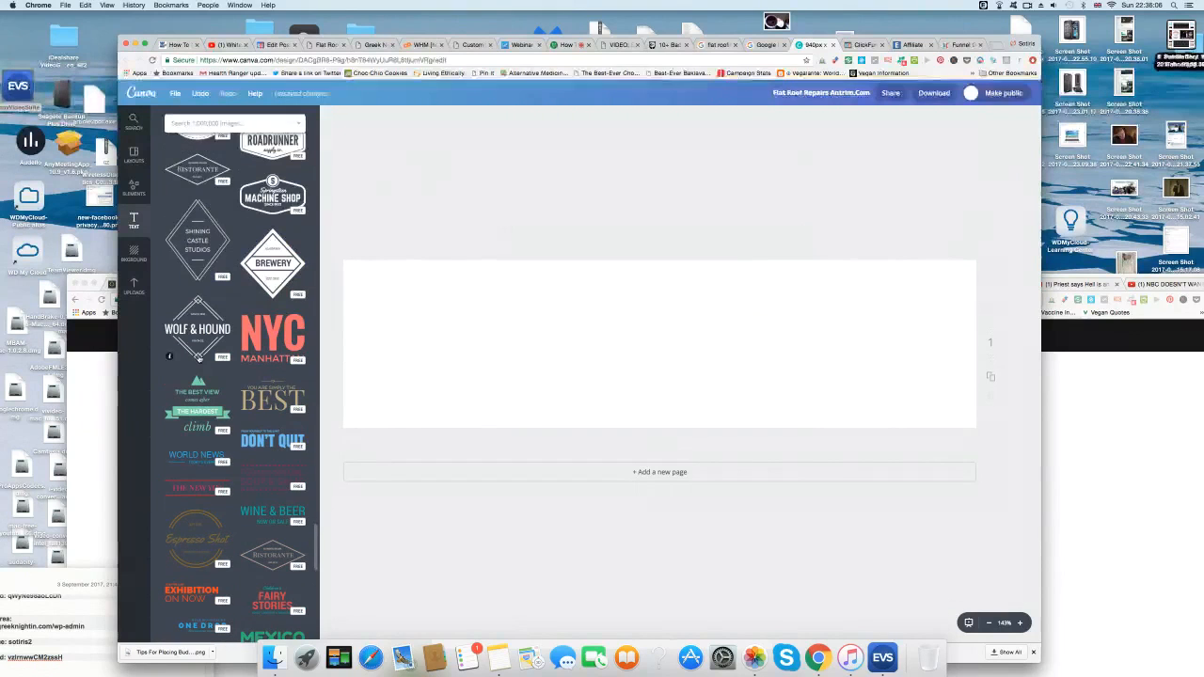
Add the Wolf & Hound badge, renaming it 'Reahill Flat Roofing' with lower line Antrim.
{"action": "left_click", "coordinate": [198, 399]}
{"action": "left_click_drag", "start_coordinate": [195, 249], "coordinate": [242, 236]}
{"action": "left_click", "coordinate": [655, 311]}
{"action": "double_click", "coordinate": [655, 311]}
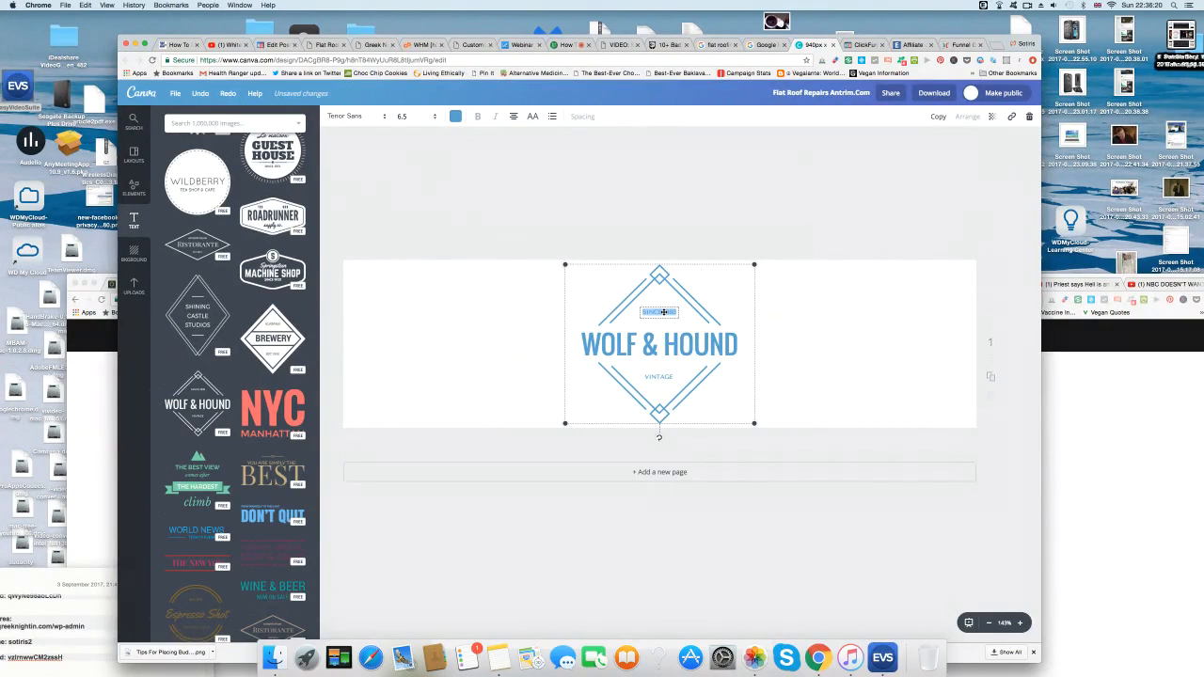
{"action": "left_click", "coordinate": [658, 320]}
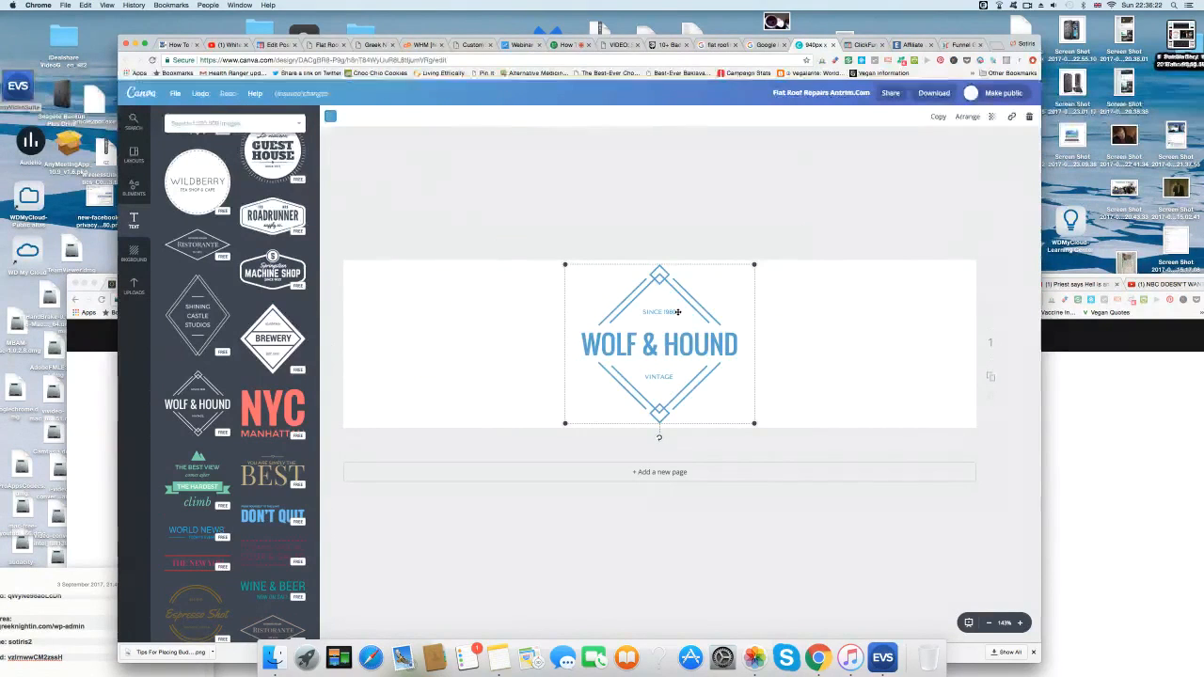
{"action": "double_click", "coordinate": [634, 346]}
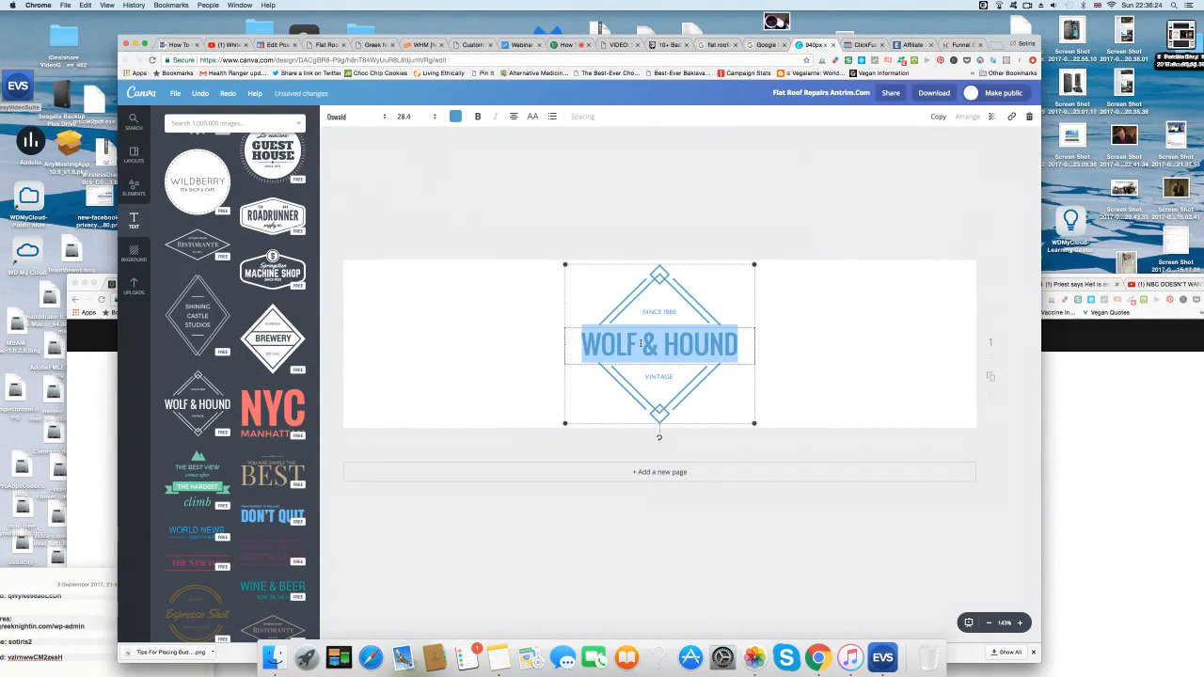
{"action": "type", "text": "R"}
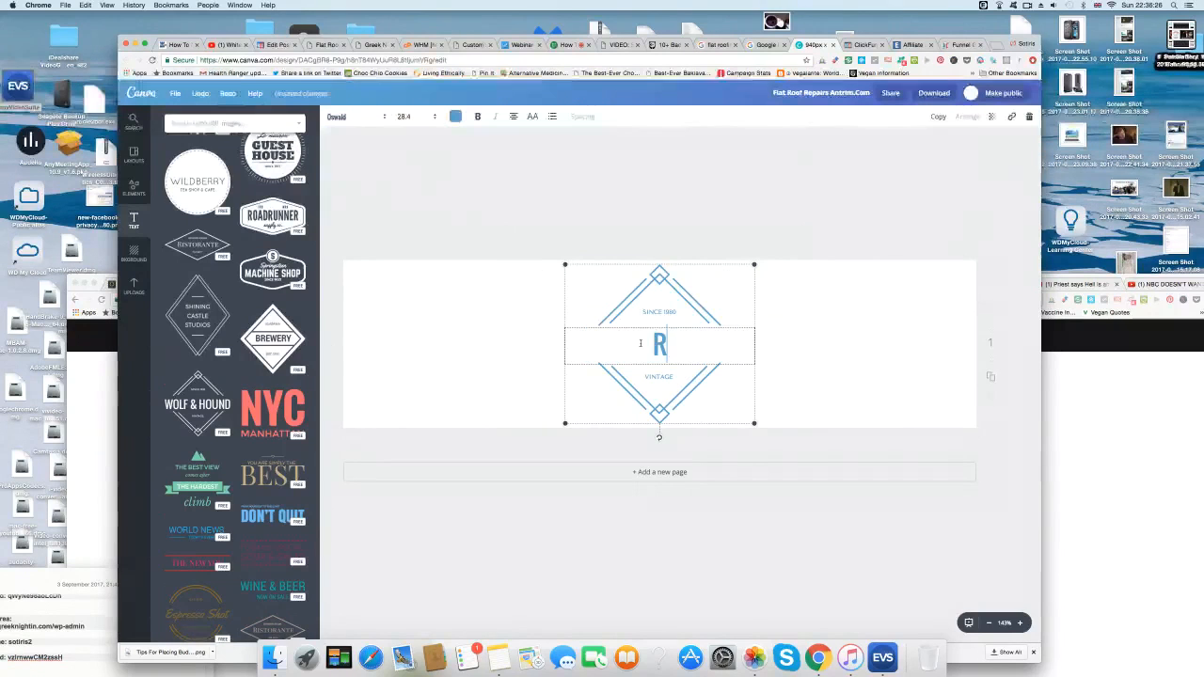
{"action": "type", "text": "eahill"}
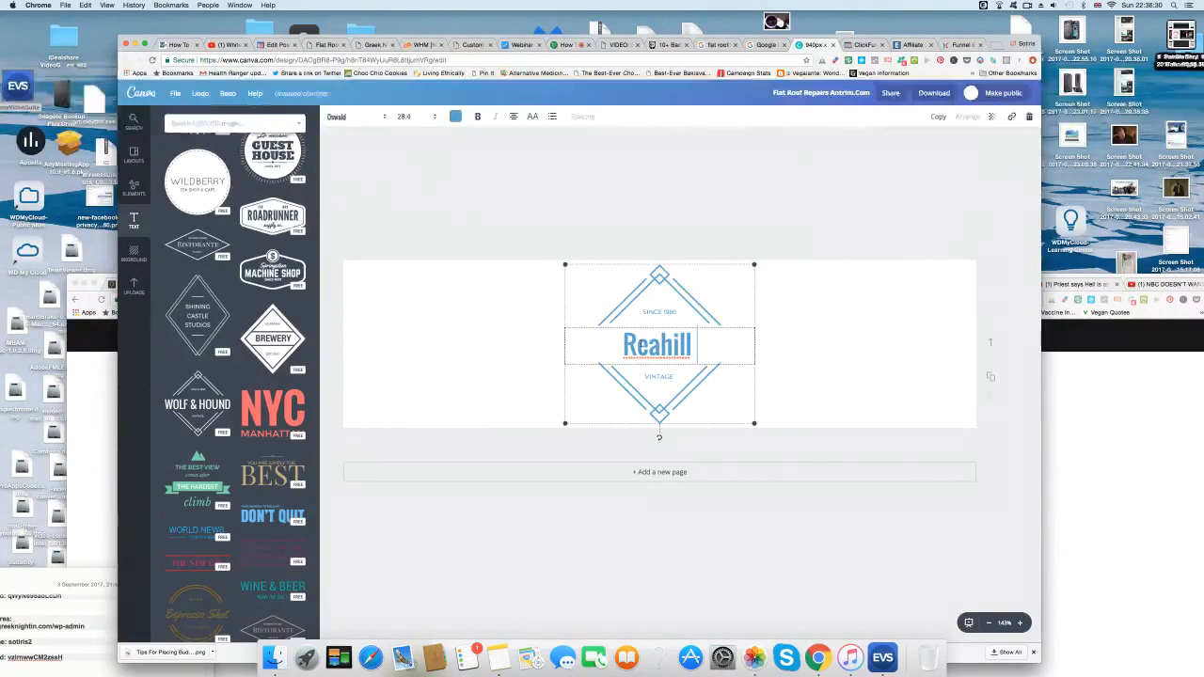
{"action": "type", "text": " Fl"}
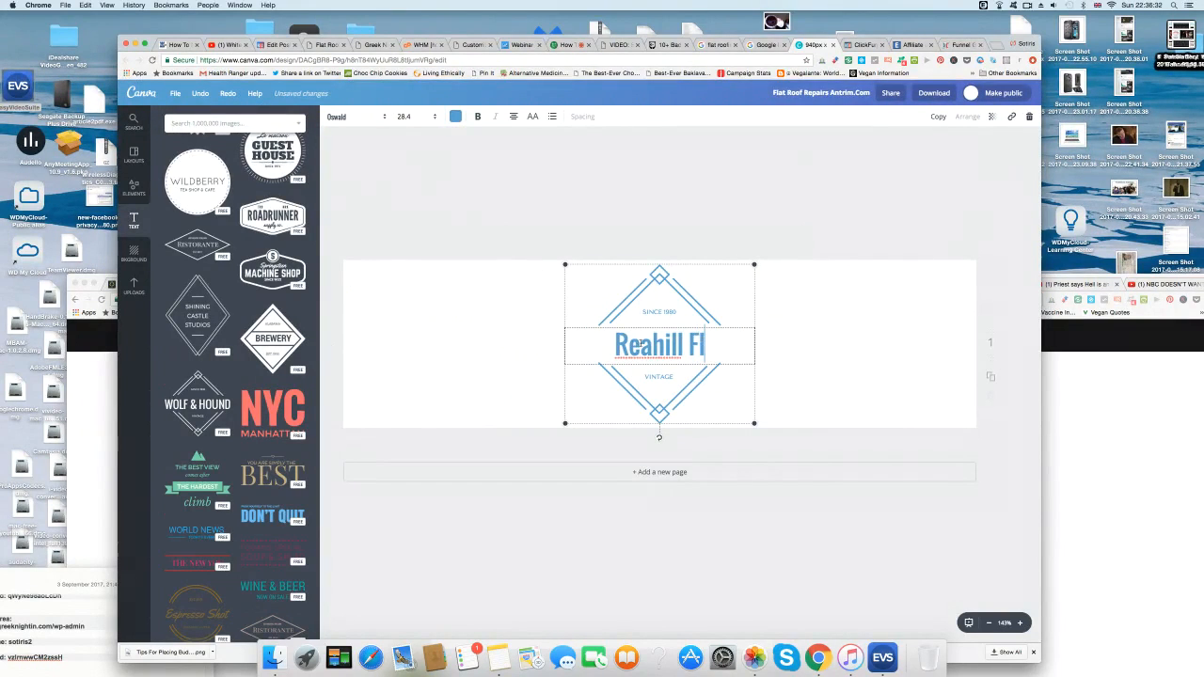
{"action": "type", "text": "at Roofing"}
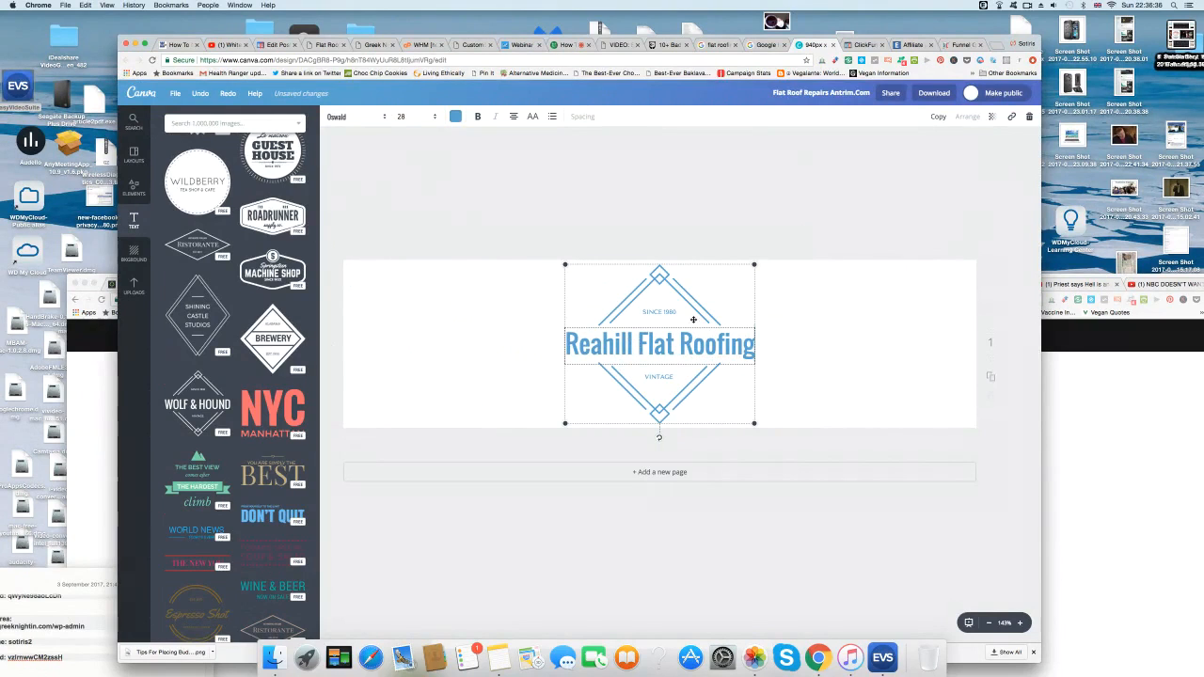
{"action": "double_click", "coordinate": [674, 376]}
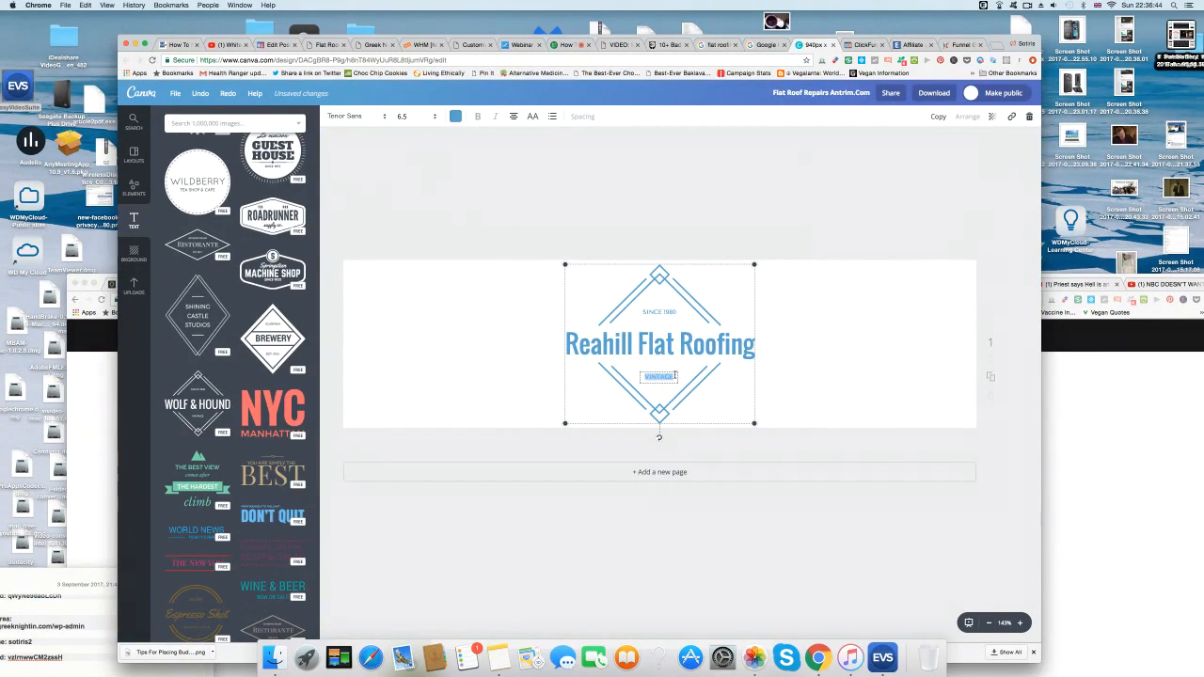
{"action": "type", "text": "Nort"}
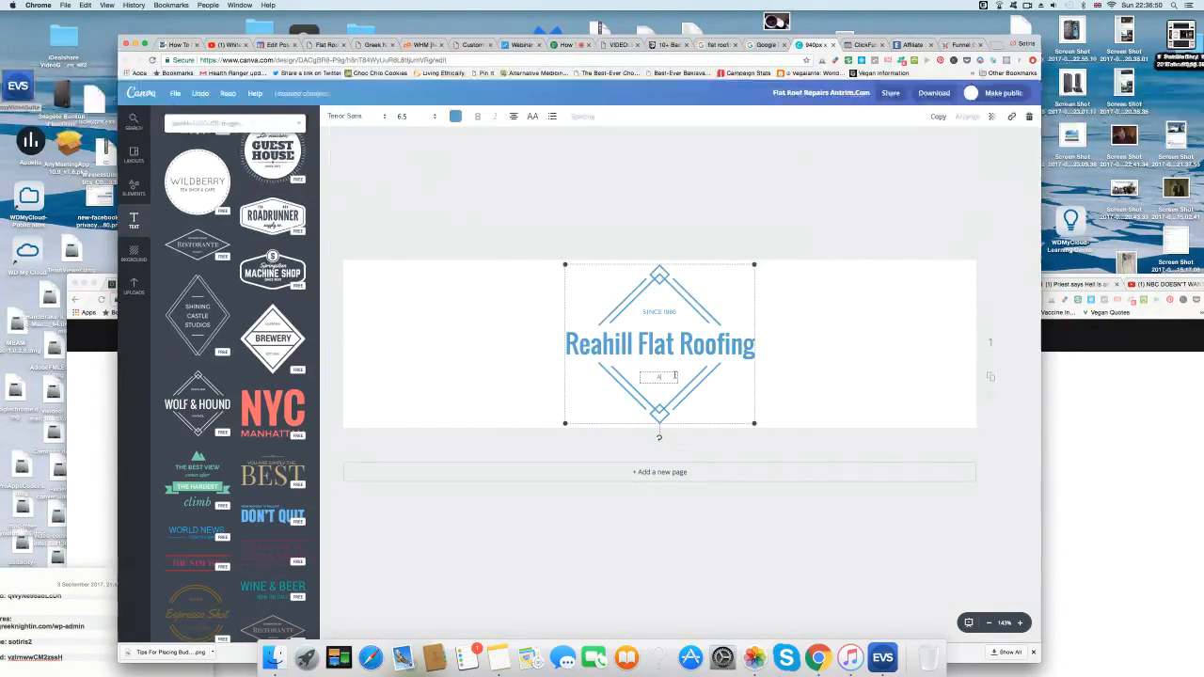
{"action": "type", "text": "ntrim"}
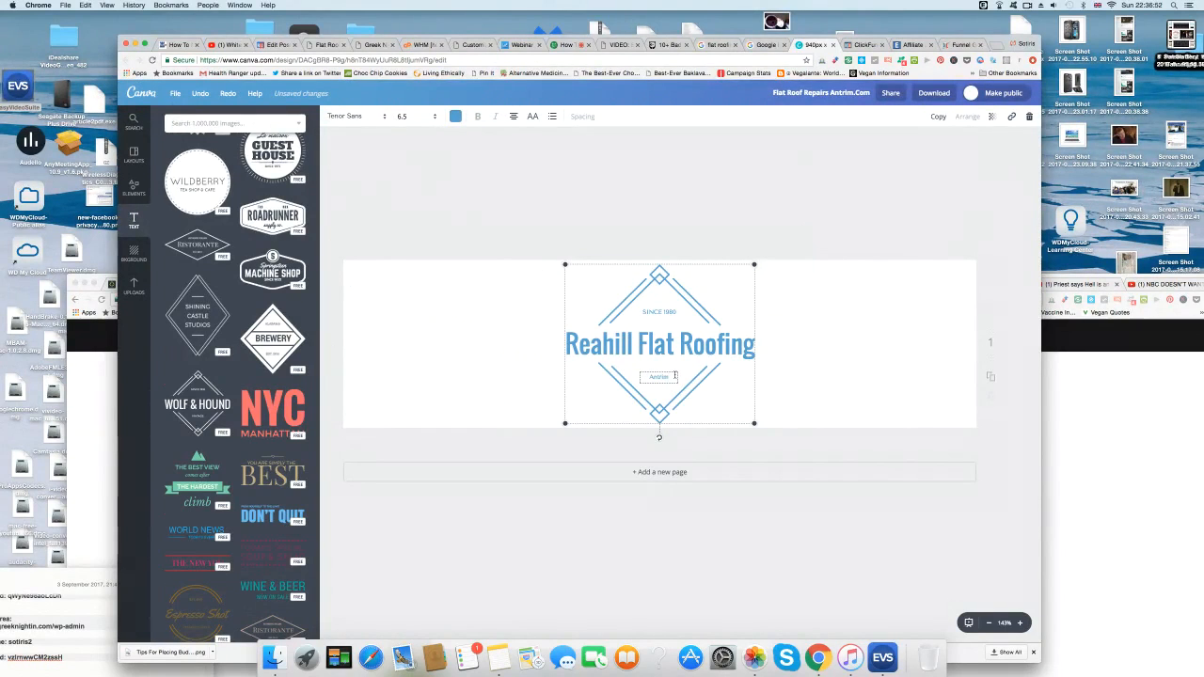
{"action": "left_click", "coordinate": [945, 368]}
Move the badge to the header's left edge and enlarge it, centred vertically.
{"action": "left_click_drag", "start_coordinate": [683, 344], "coordinate": [453, 351]}
{"action": "left_click", "coordinate": [515, 367]}
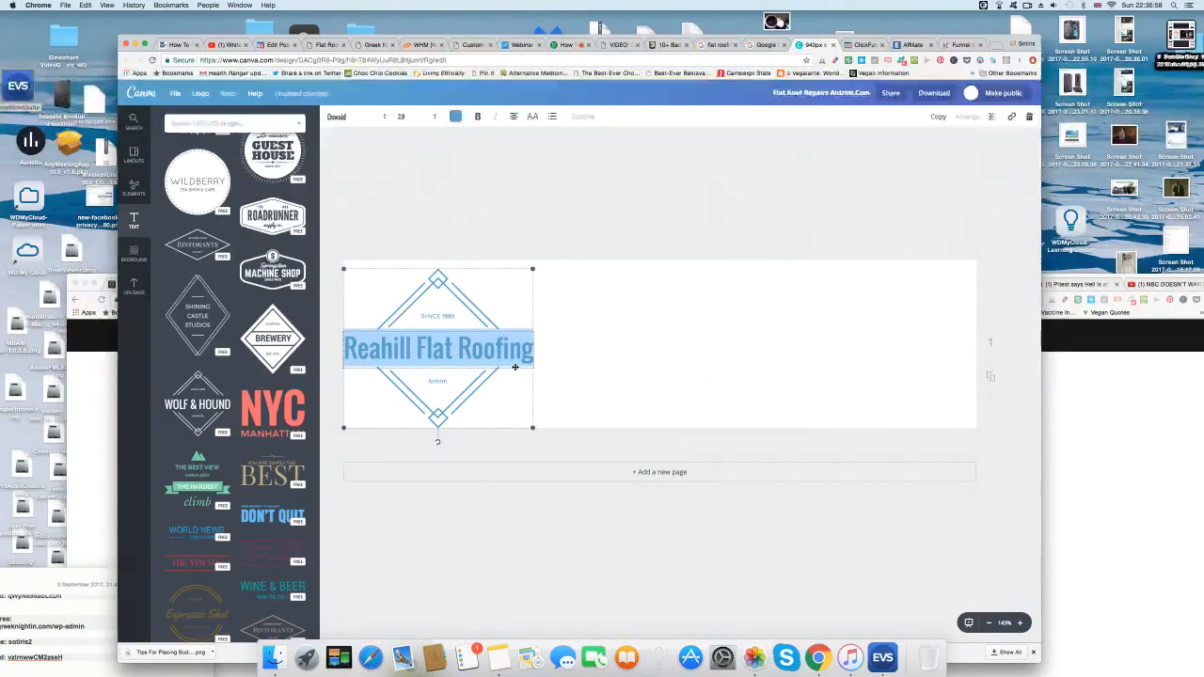
{"action": "left_click_drag", "start_coordinate": [533, 426], "coordinate": [462, 367]}
{"action": "left_click", "coordinate": [492, 183]}
{"action": "mouse_move", "coordinate": [423, 311]}
{"action": "left_mouse_down"}
{"action": "mouse_move", "coordinate": [449, 310]}
{"action": "mouse_move", "coordinate": [424, 308]}
{"action": "left_mouse_up"}
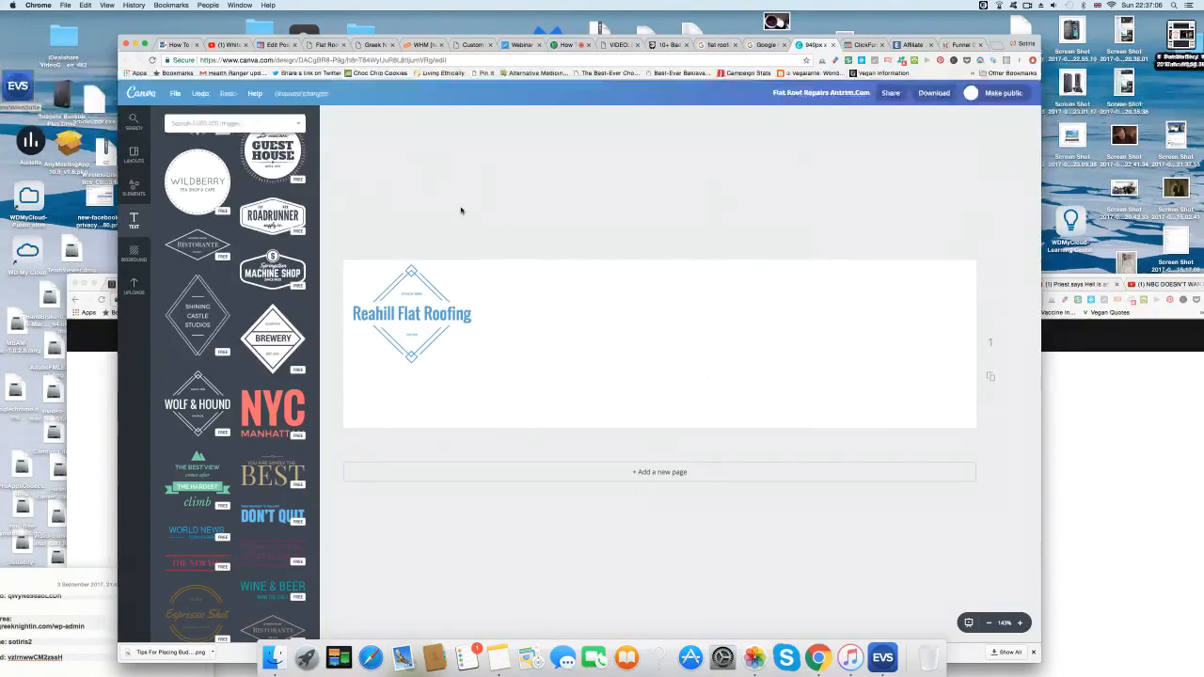
{"action": "left_click", "coordinate": [410, 295]}
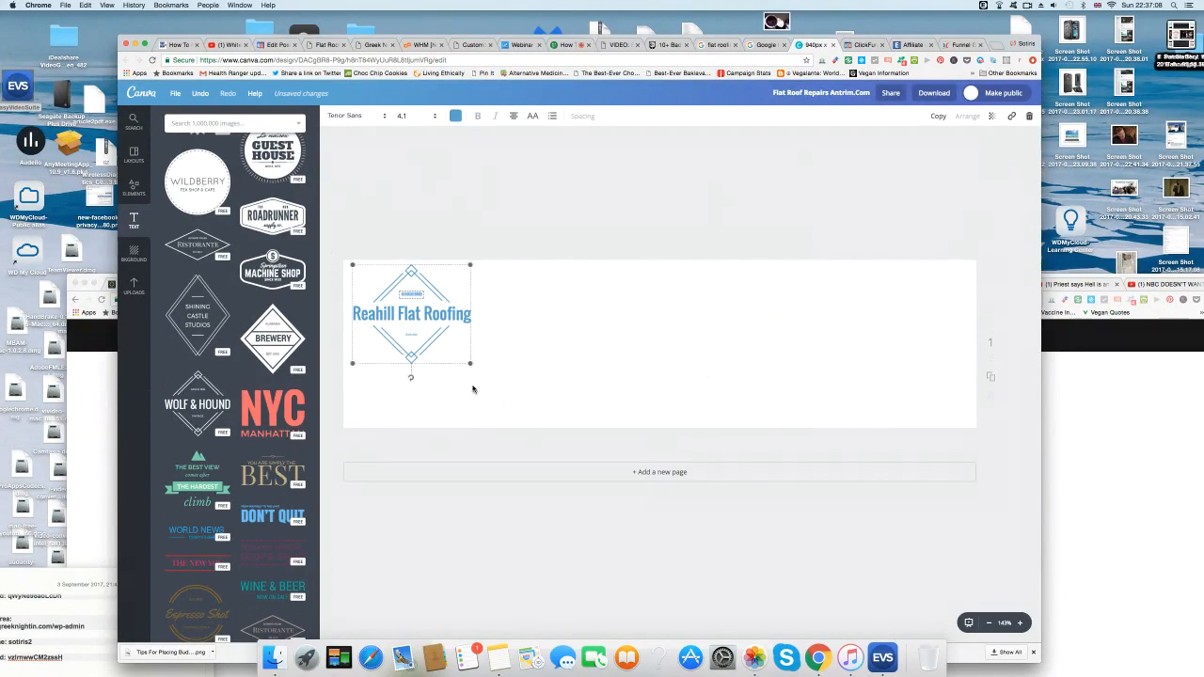
{"action": "left_click_drag", "start_coordinate": [472, 364], "coordinate": [508, 395]}
{"action": "left_click_drag", "start_coordinate": [468, 353], "coordinate": [469, 367]}
Upload the roof photo screenshot from the Desktop folder.
{"action": "left_click", "coordinate": [542, 188]}
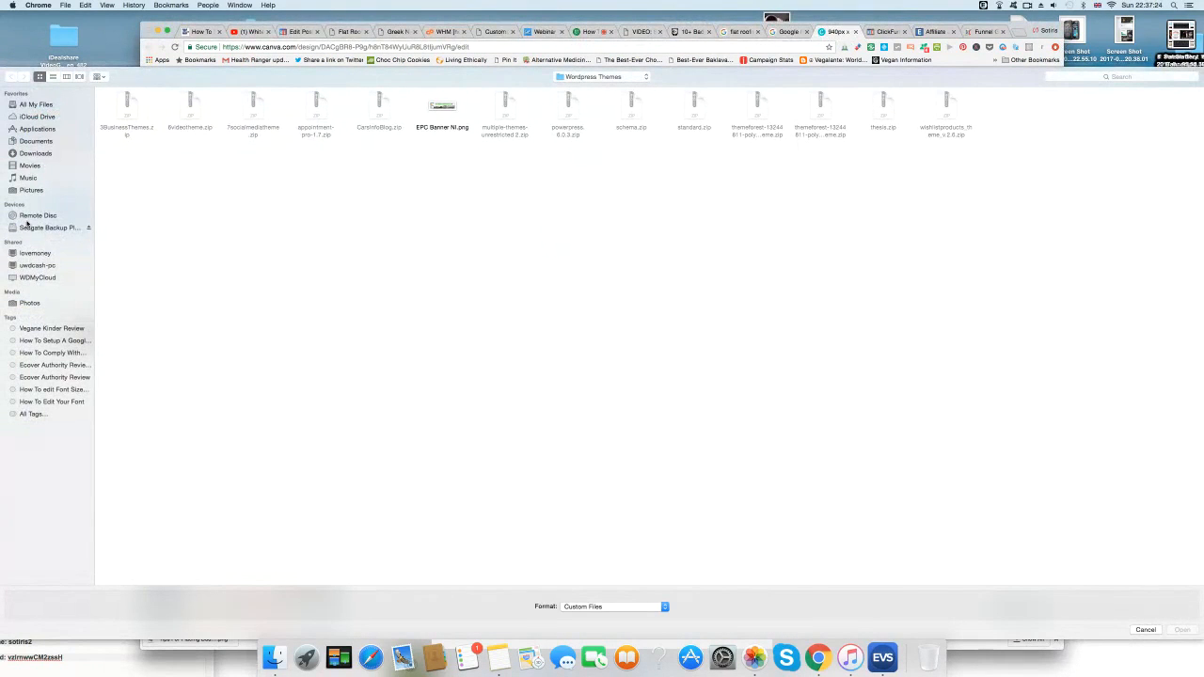
{"action": "left_click", "coordinate": [645, 79]}
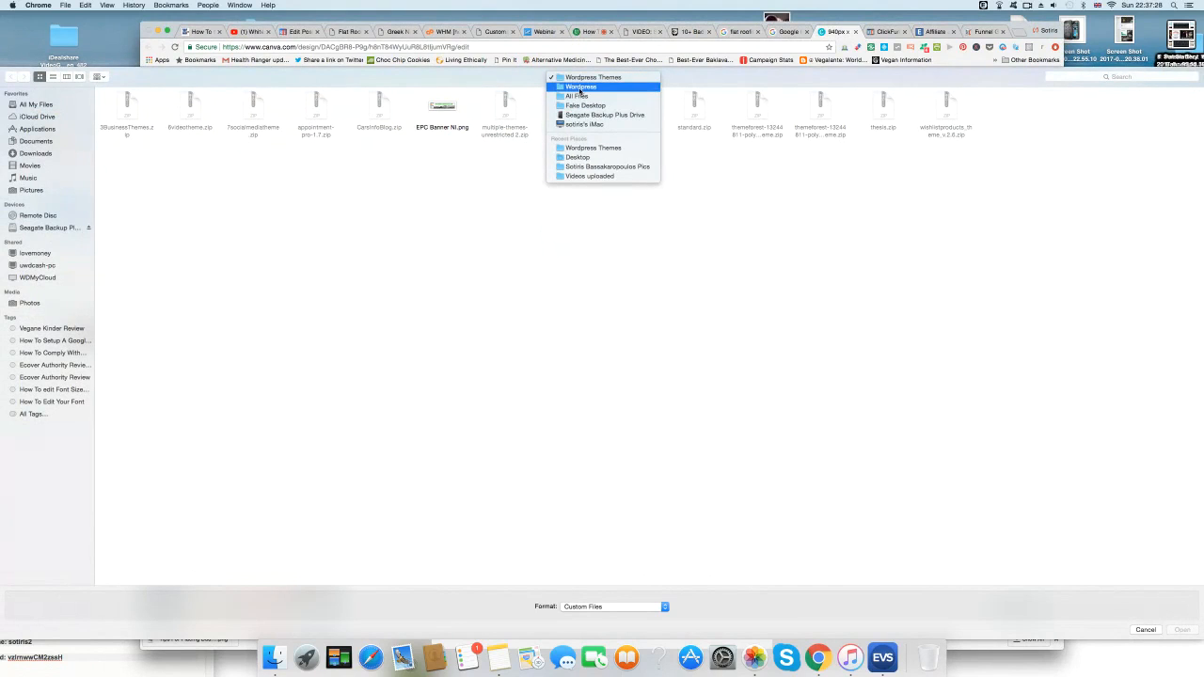
{"action": "left_click", "coordinate": [599, 158]}
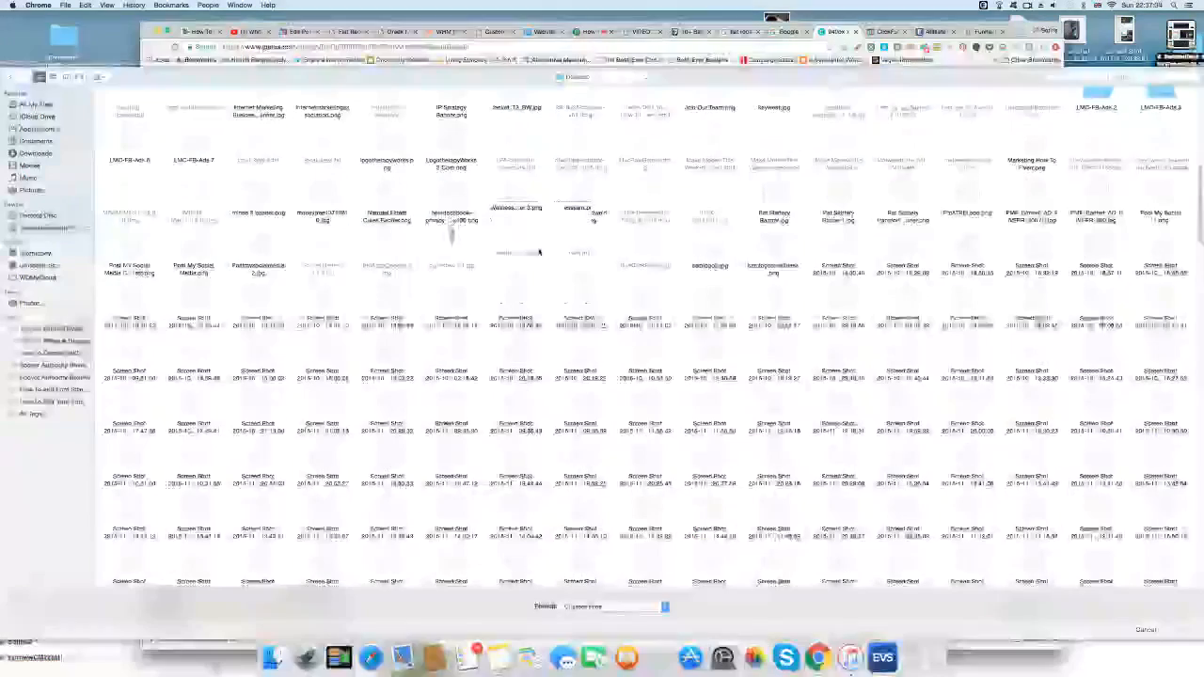
{"action": "scroll", "coordinate": [539, 264], "scroll_direction": "down", "scroll_amount": 15}
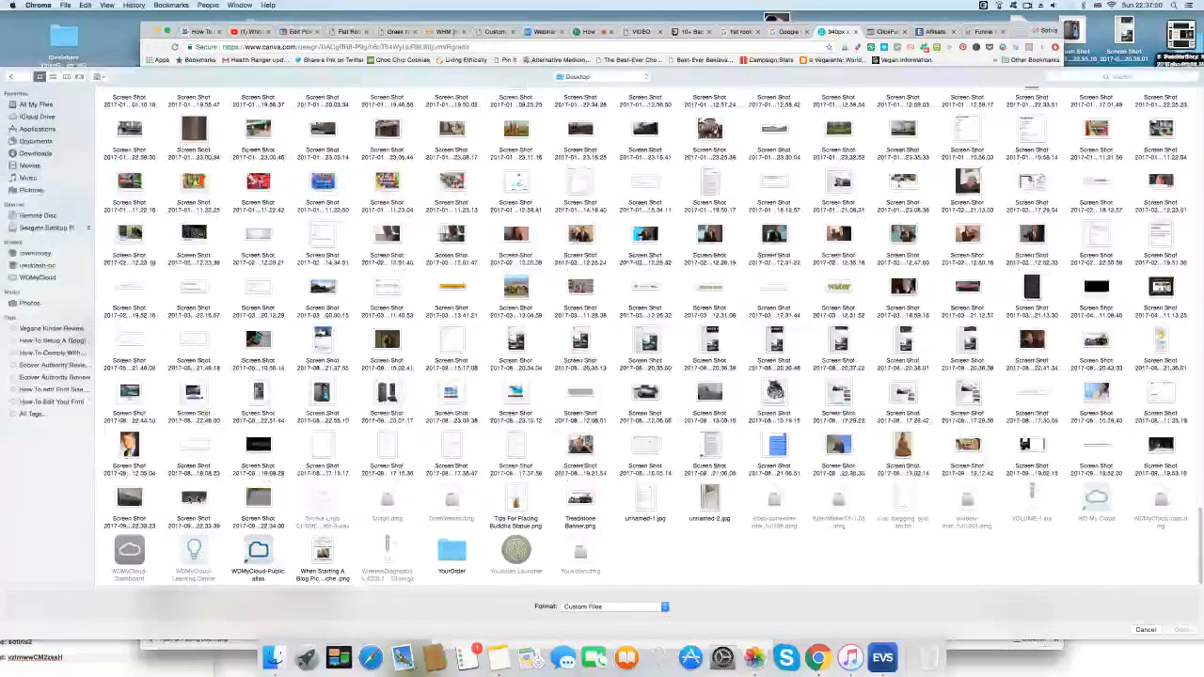
{"action": "left_click", "coordinate": [133, 501]}
{"action": "left_click", "coordinate": [1181, 629]}
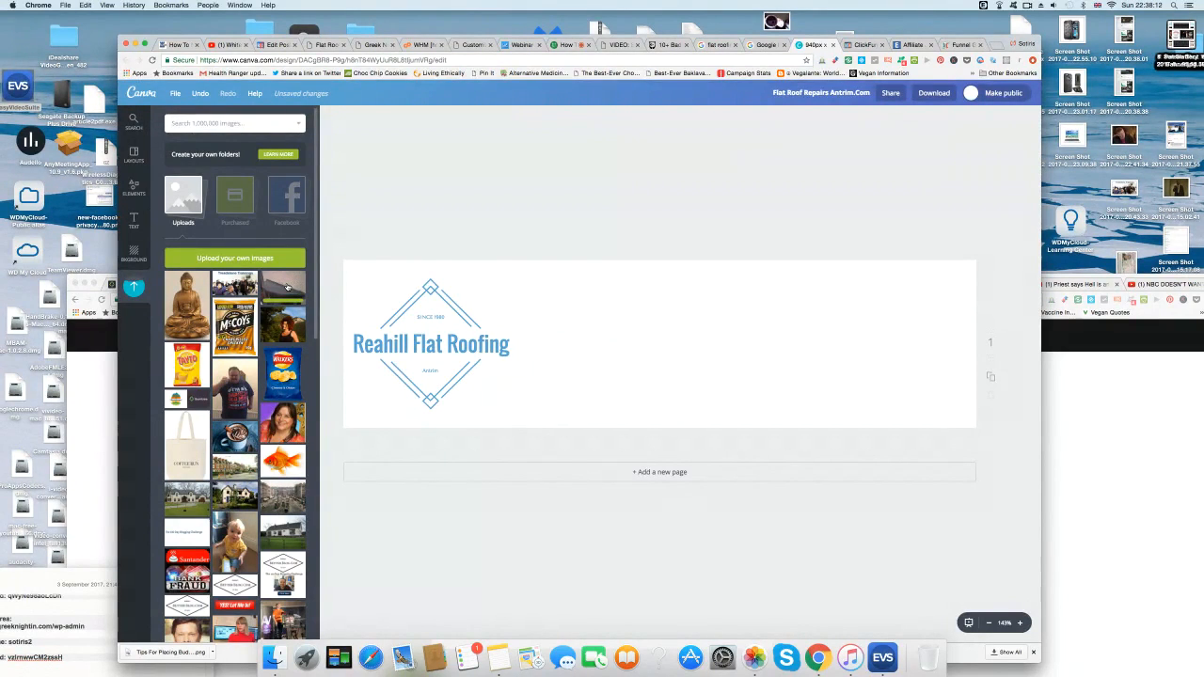
Place the uploaded roof photo on the header beside the badge.
{"action": "left_click_drag", "start_coordinate": [287, 287], "coordinate": [694, 337]}
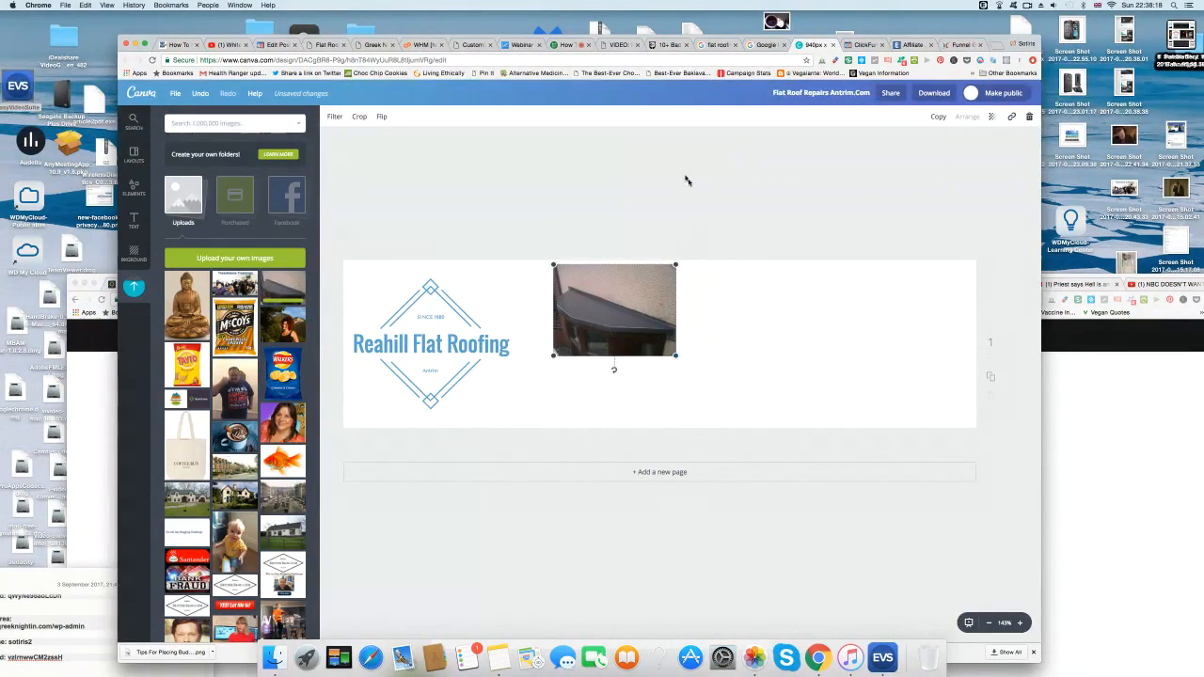
{"action": "left_click_drag", "start_coordinate": [618, 314], "coordinate": [599, 372]}
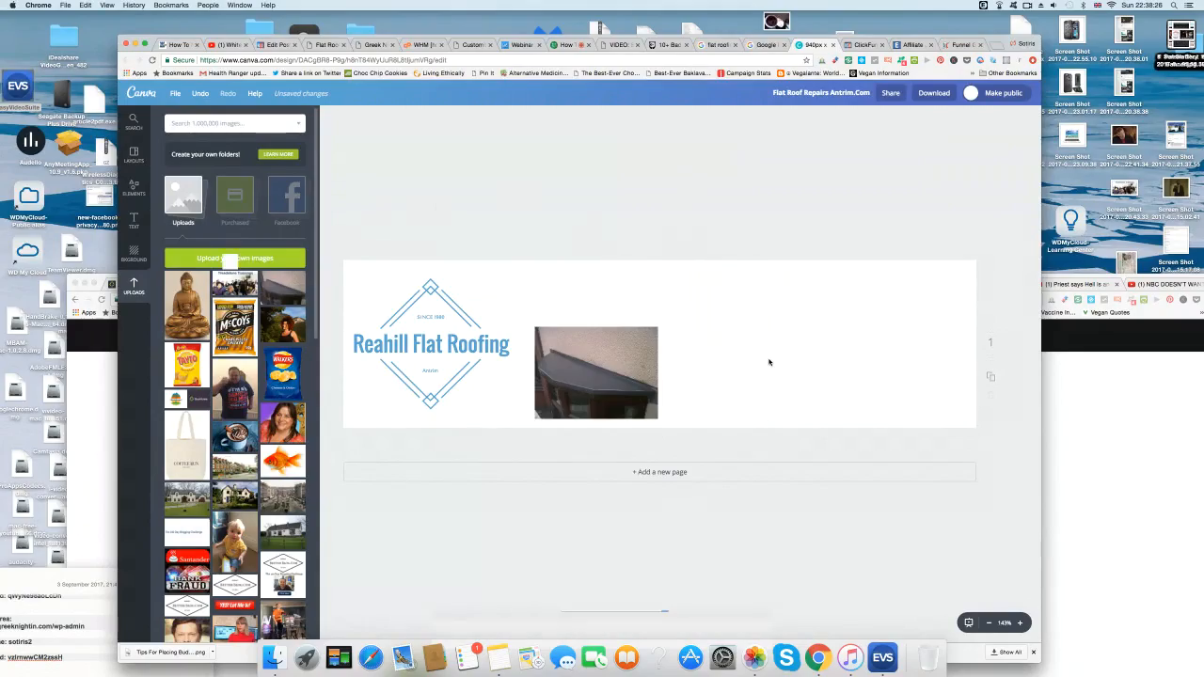
{"action": "scroll", "coordinate": [756, 417], "scroll_direction": "down", "scroll_amount": 20}
{"action": "scroll", "coordinate": [756, 416], "scroll_direction": "down", "scroll_amount": 15}
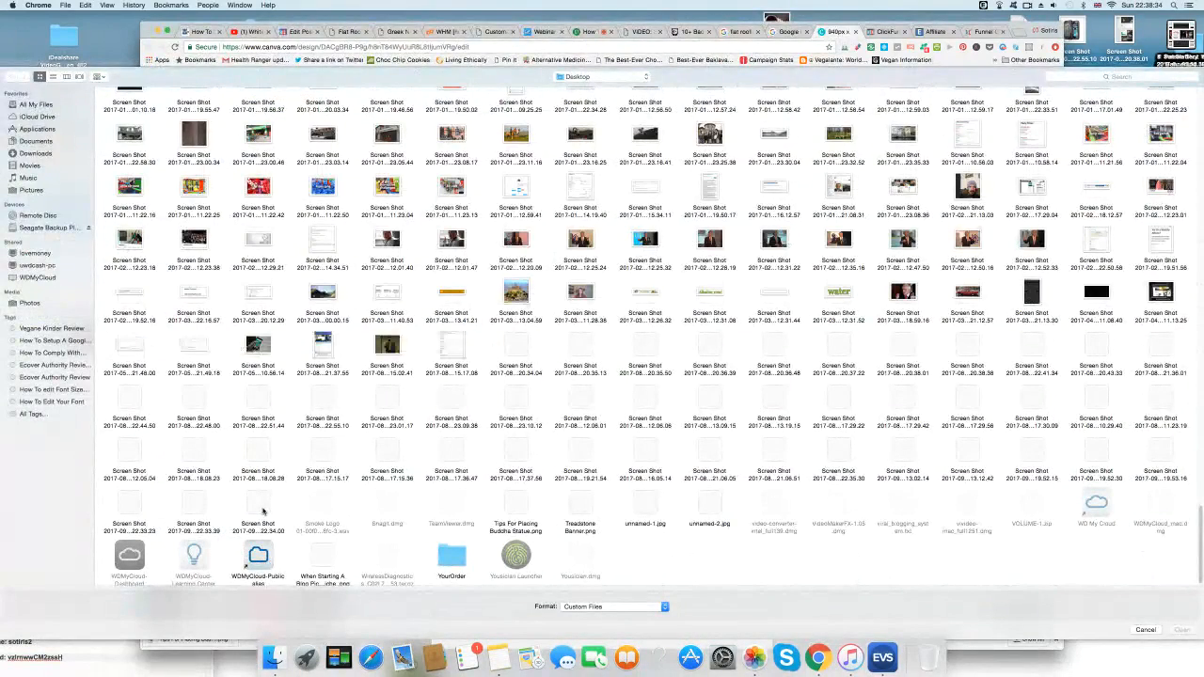
Add a second roof screenshot at the header's right, shrink it, and nudge the first photo right.
{"action": "left_click", "coordinate": [194, 508]}
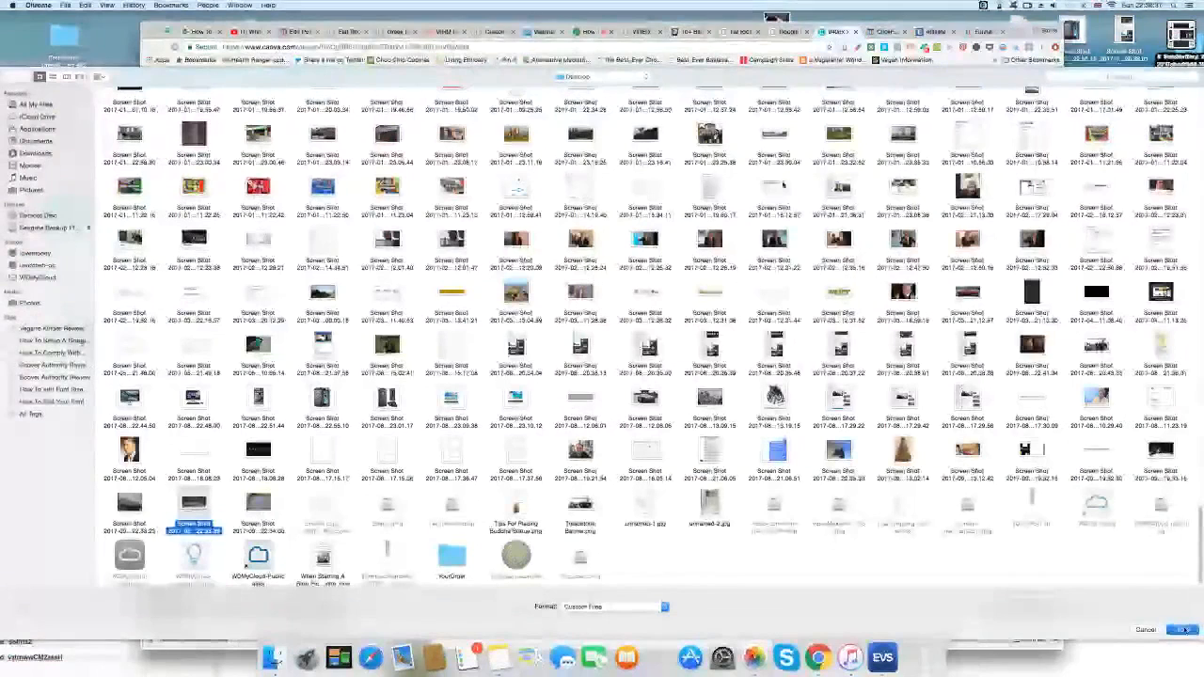
{"action": "key", "text": "Return"}
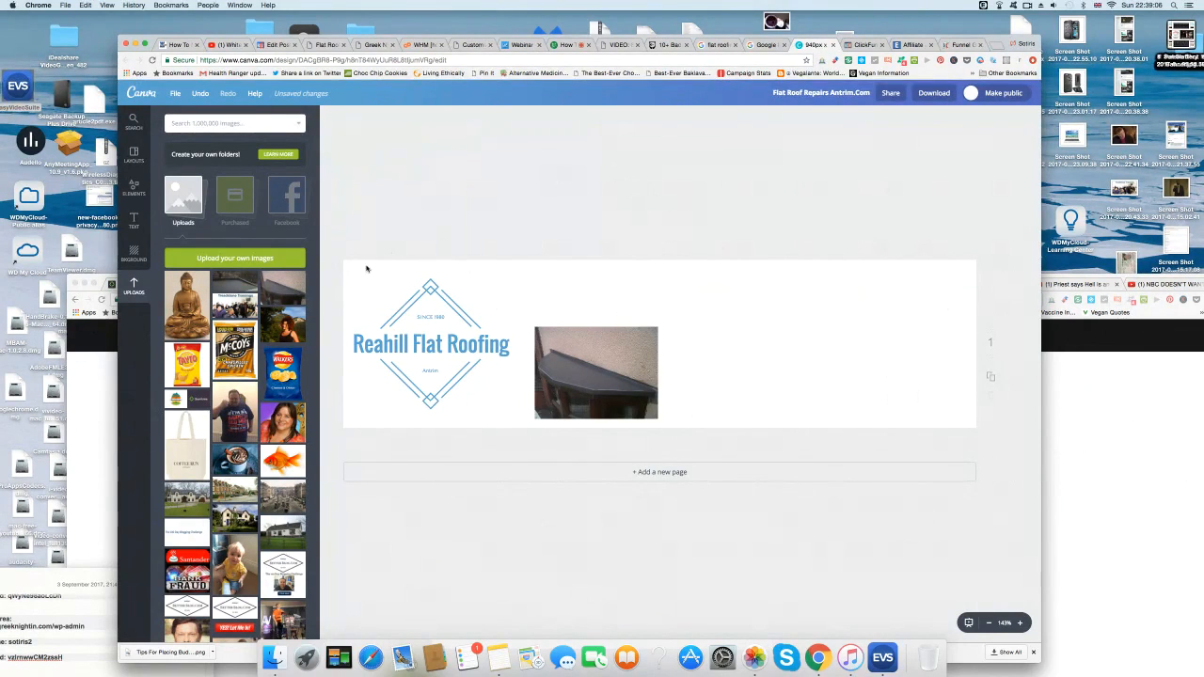
{"action": "left_click_drag", "start_coordinate": [239, 287], "coordinate": [856, 338]}
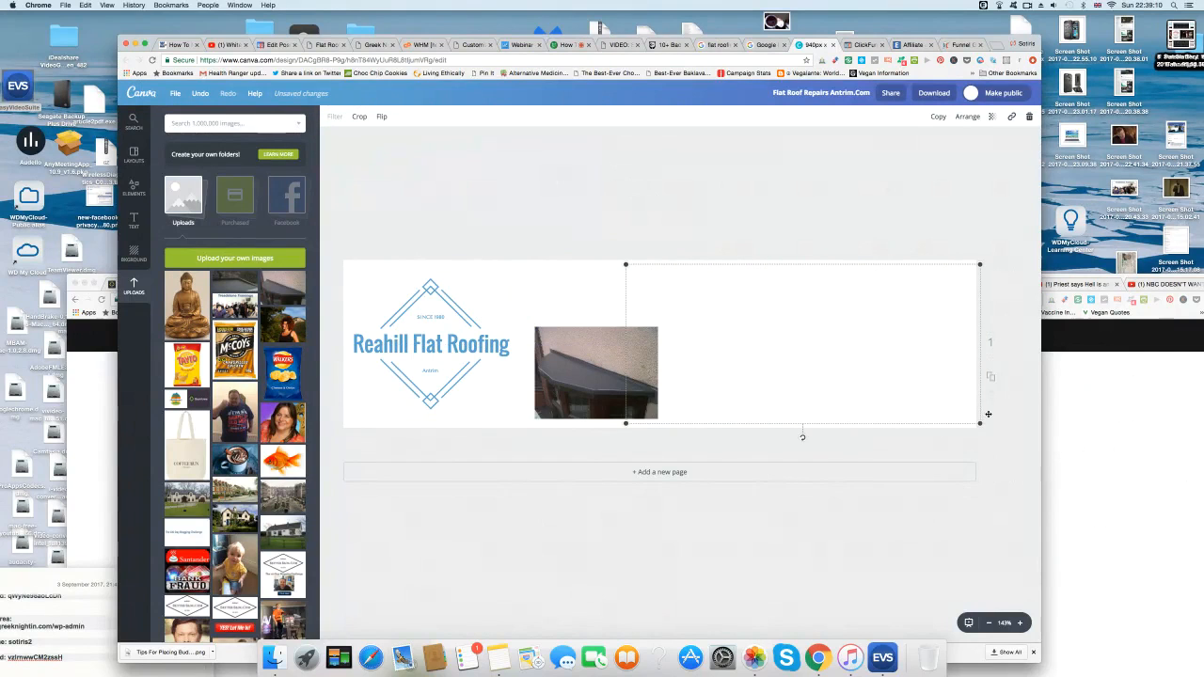
{"action": "left_click_drag", "start_coordinate": [988, 414], "coordinate": [839, 331]}
{"action": "left_click_drag", "start_coordinate": [749, 314], "coordinate": [855, 378]}
{"action": "left_click_drag", "start_coordinate": [607, 373], "coordinate": [643, 373]}
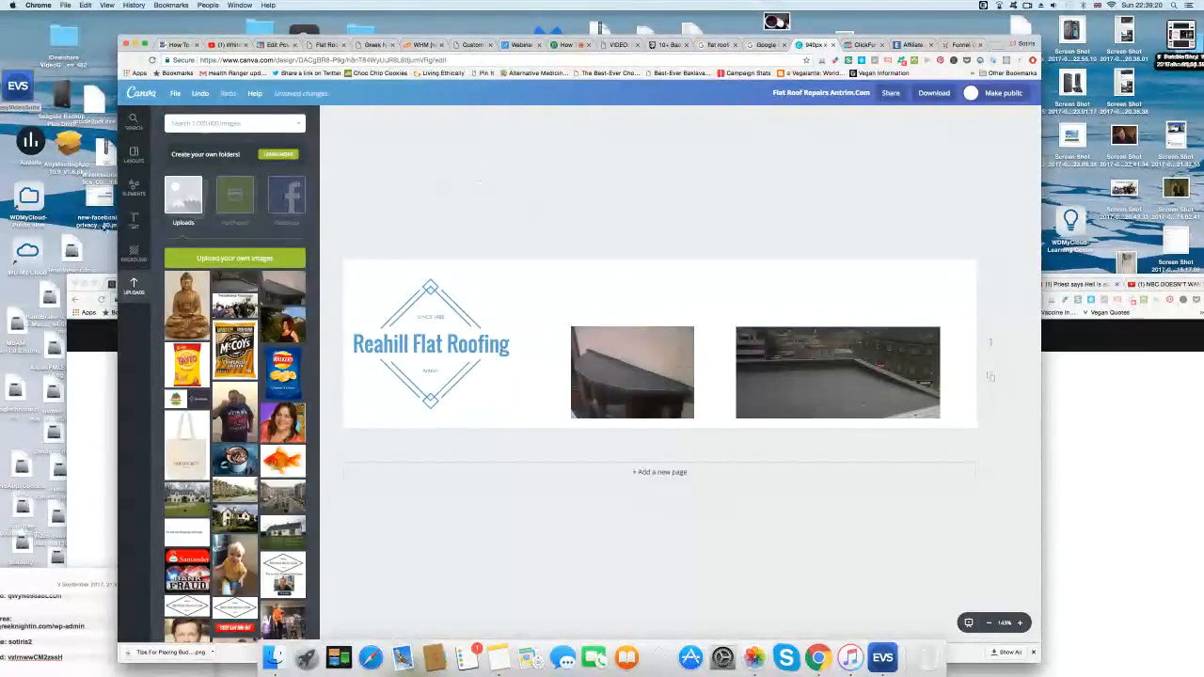
Add the Carpe Diem, Party Time! and Parmesan Cheese text designs to the header.
{"action": "left_click", "coordinate": [133, 222]}
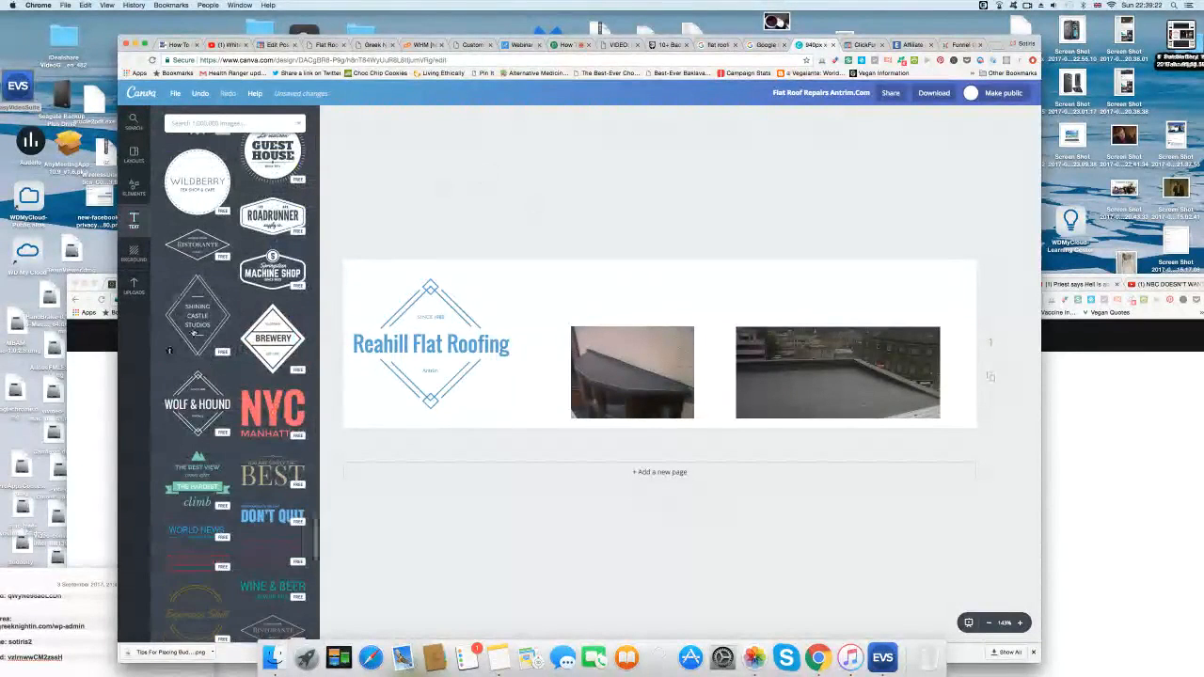
{"action": "scroll", "coordinate": [235, 376], "scroll_direction": "down", "scroll_amount": 15}
{"action": "scroll", "coordinate": [197, 350], "scroll_direction": "up", "scroll_amount": 5}
{"action": "left_click", "coordinate": [196, 350]}
{"action": "scroll", "coordinate": [197, 350], "scroll_direction": "up", "scroll_amount": 10}
{"action": "left_click", "coordinate": [197, 350]}
{"action": "scroll", "coordinate": [197, 350], "scroll_direction": "up", "scroll_amount": 10}
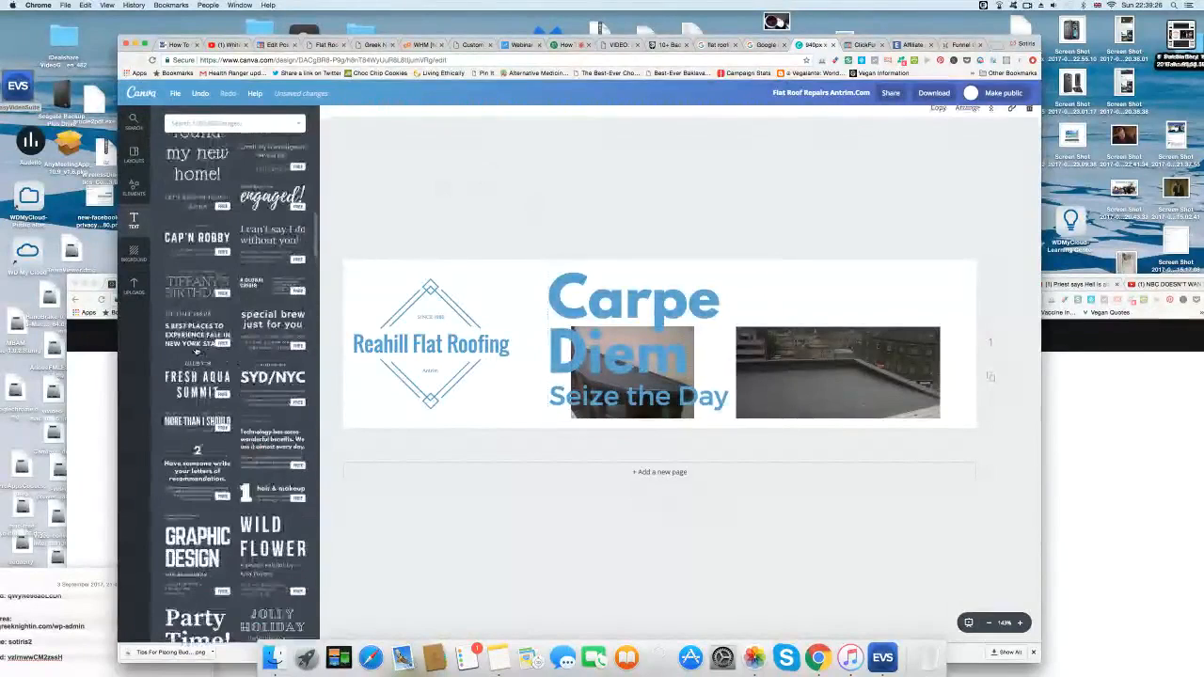
{"action": "left_click", "coordinate": [197, 350]}
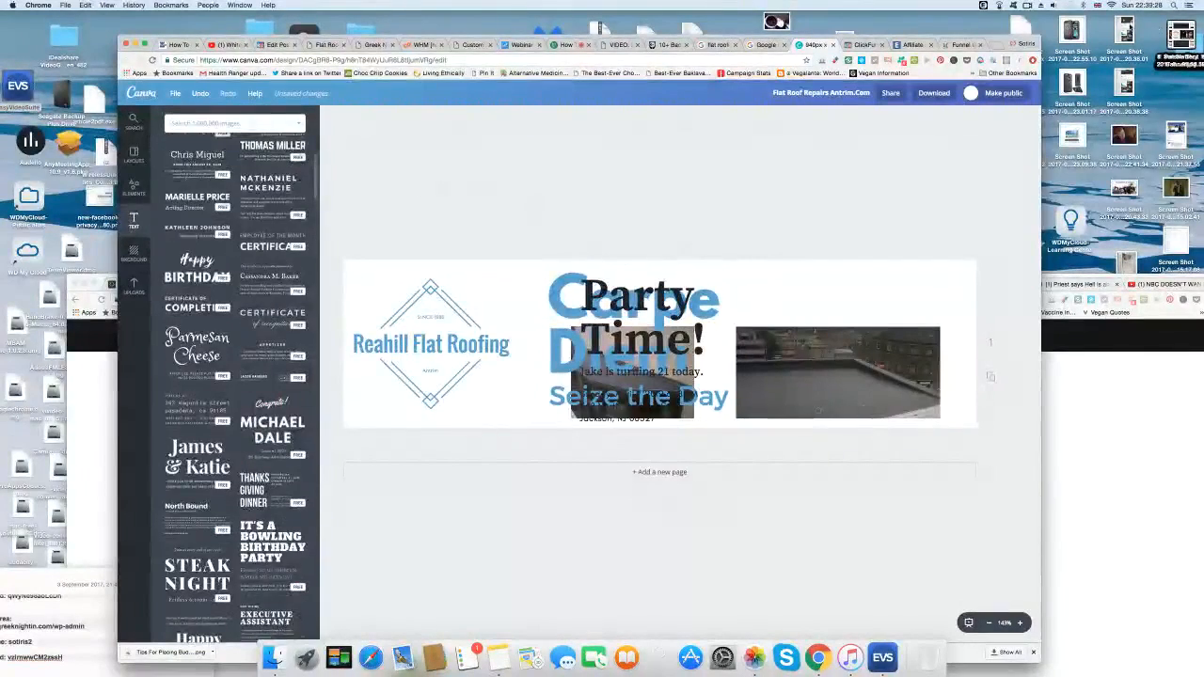
{"action": "scroll", "coordinate": [196, 350], "scroll_direction": "up", "scroll_amount": 10}
Delete the Parmesan Cheese, Party Time! and Carpe Diem text groups again.
{"action": "left_click", "coordinate": [1031, 117]}
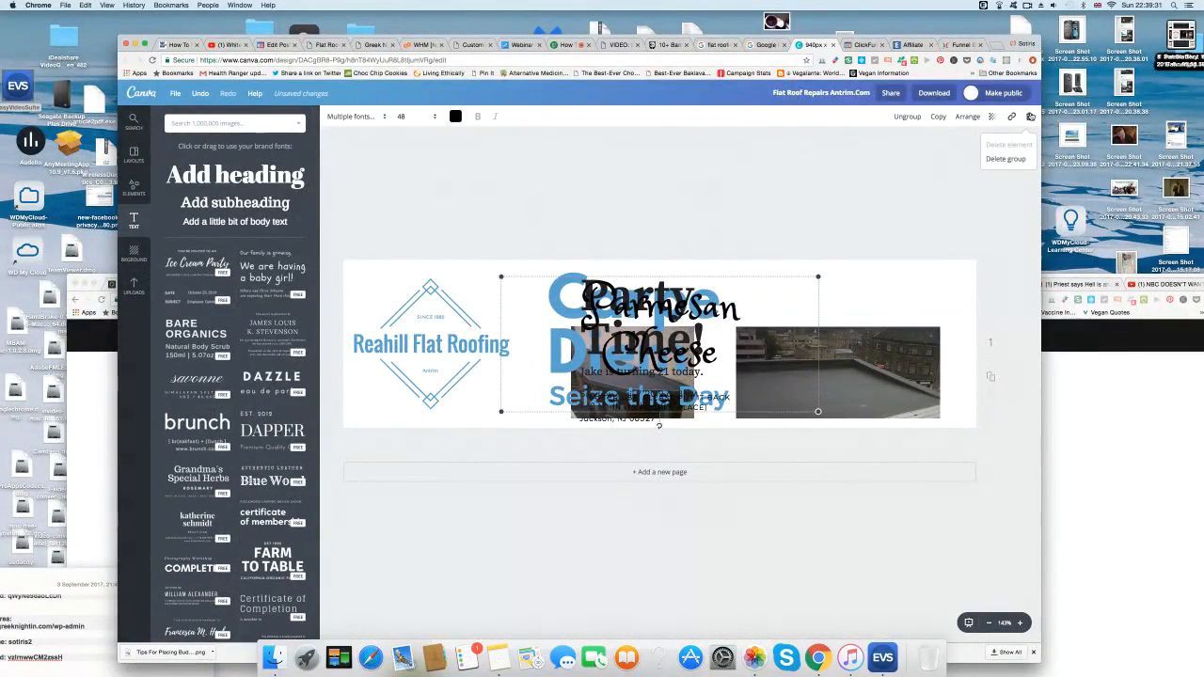
{"action": "left_click", "coordinate": [1006, 159]}
{"action": "left_click", "coordinate": [665, 312]}
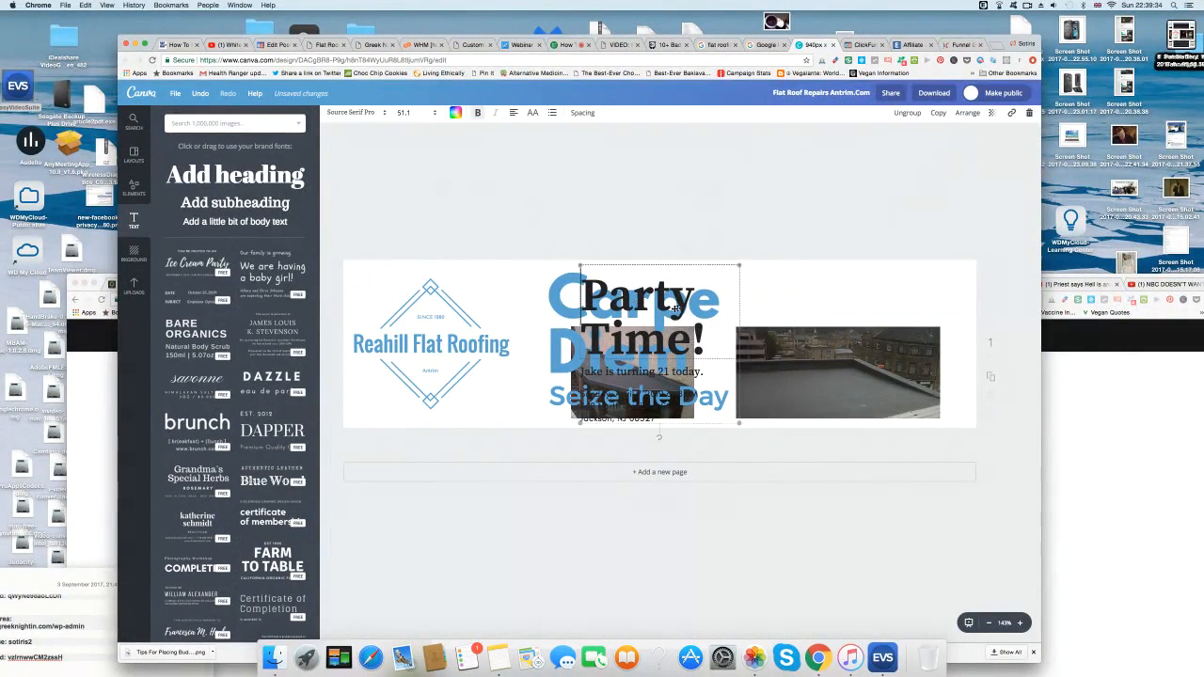
{"action": "left_click", "coordinate": [1030, 117]}
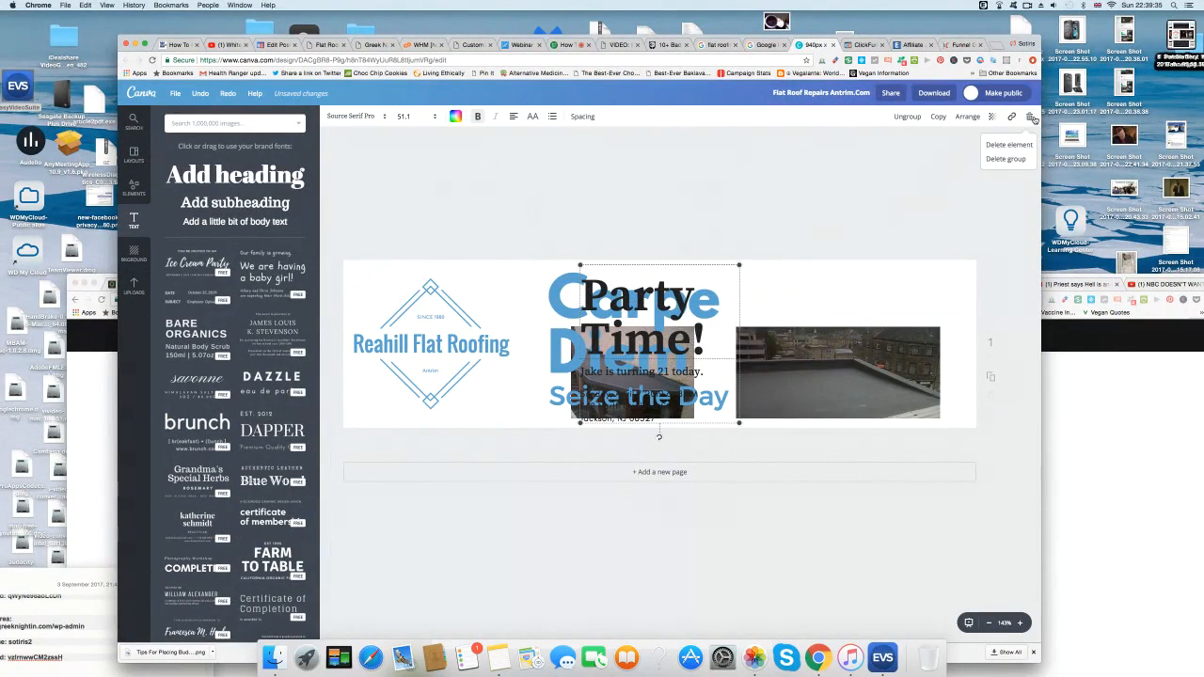
{"action": "left_click", "coordinate": [1005, 159]}
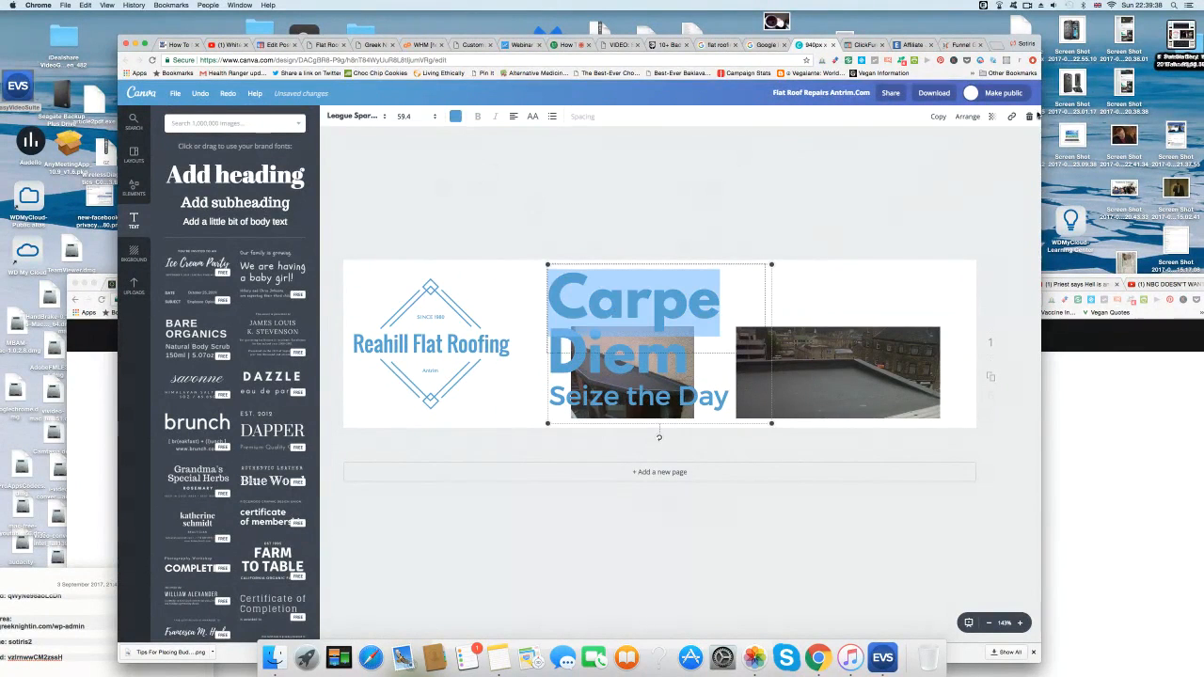
{"action": "left_click", "coordinate": [1029, 117]}
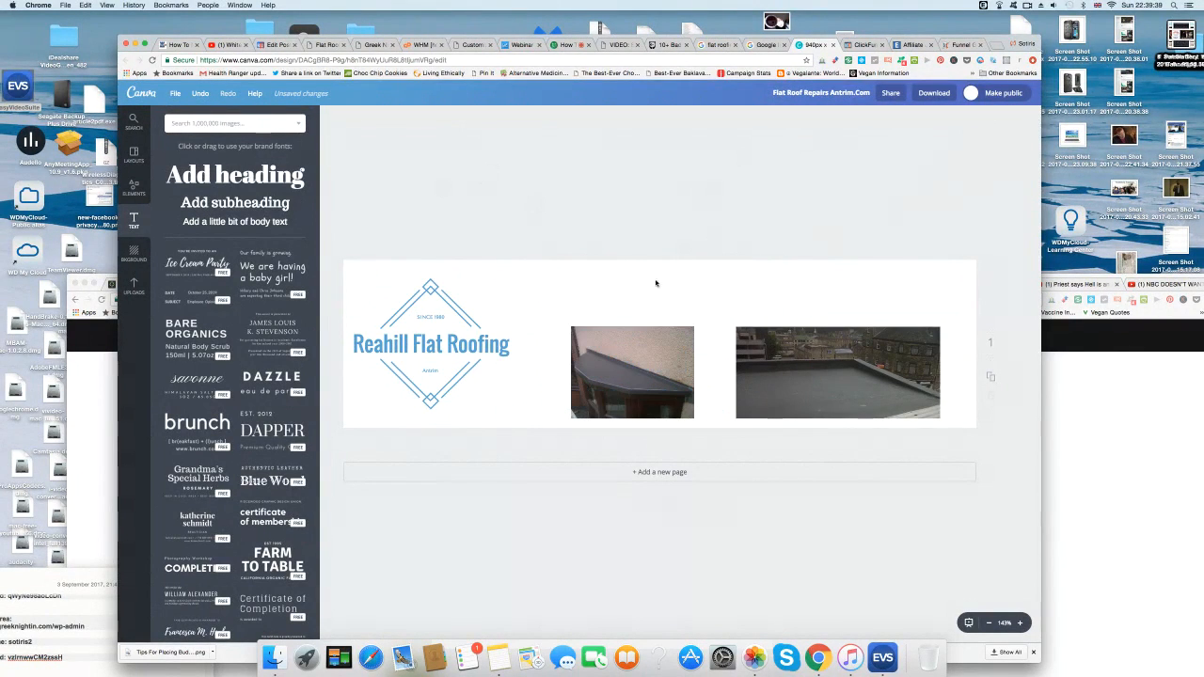
Add a plain heading at the top of the header reading 'Flat Roof Repairs Antrim.Com'.
{"action": "left_click", "coordinate": [231, 182]}
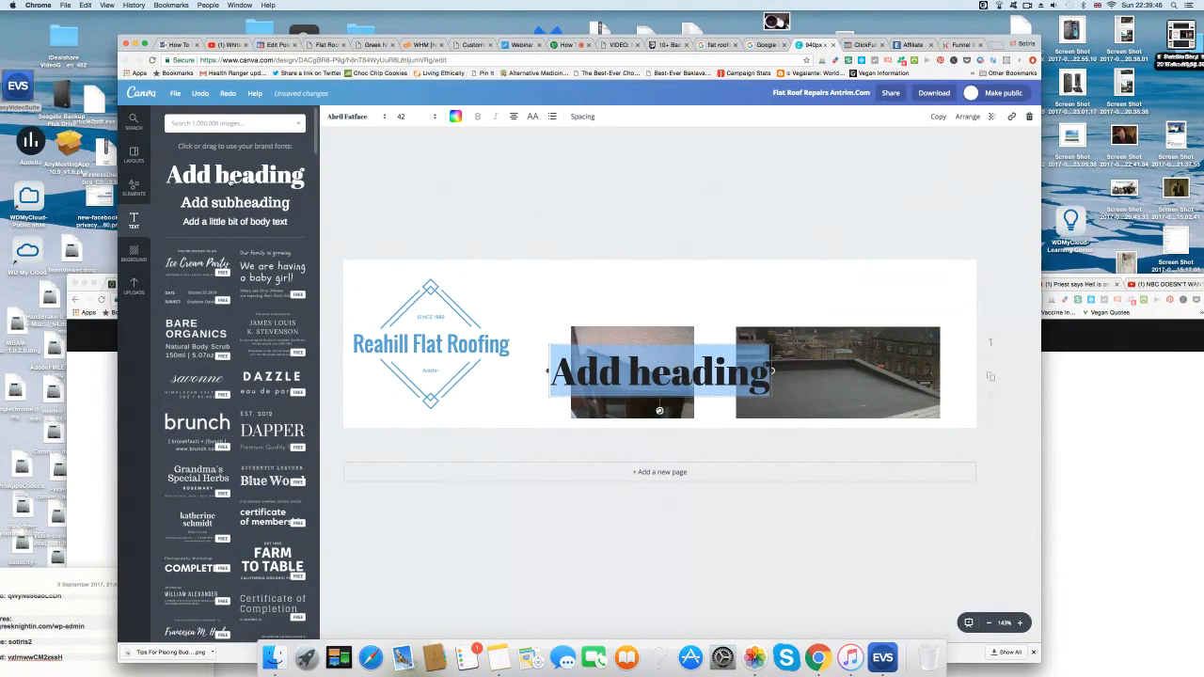
{"action": "left_click", "coordinate": [717, 205]}
{"action": "left_click_drag", "start_coordinate": [653, 374], "coordinate": [607, 297]}
{"action": "left_click", "coordinate": [608, 299]}
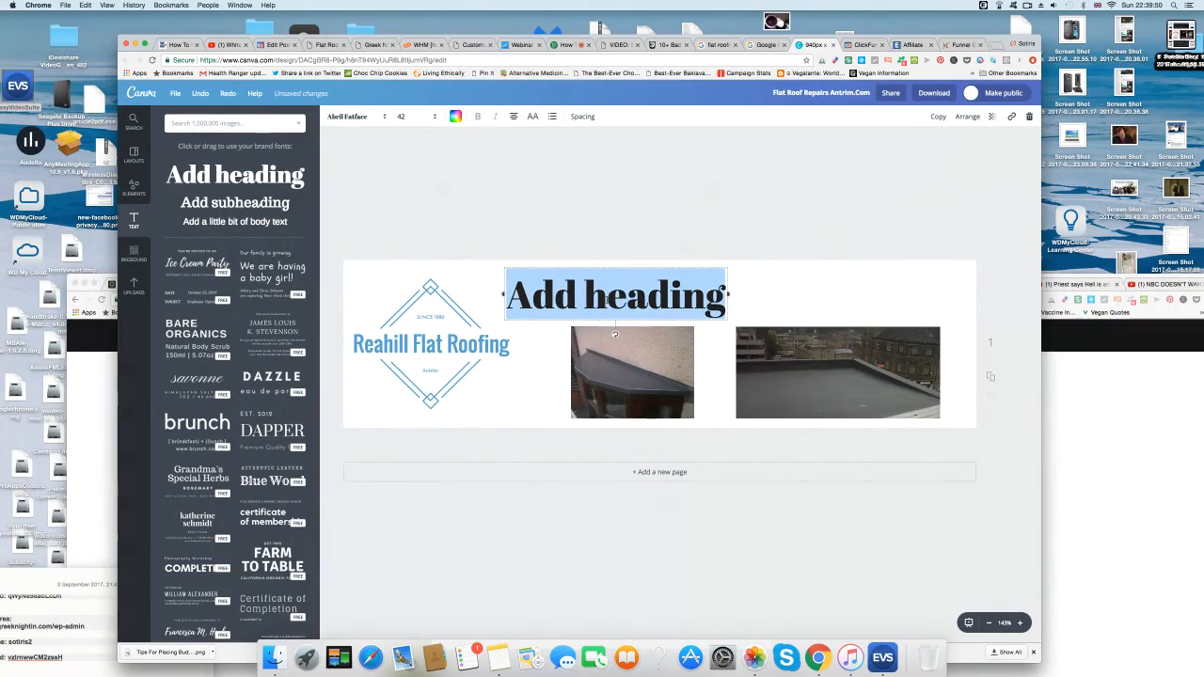
{"action": "type", "text": "Fla"}
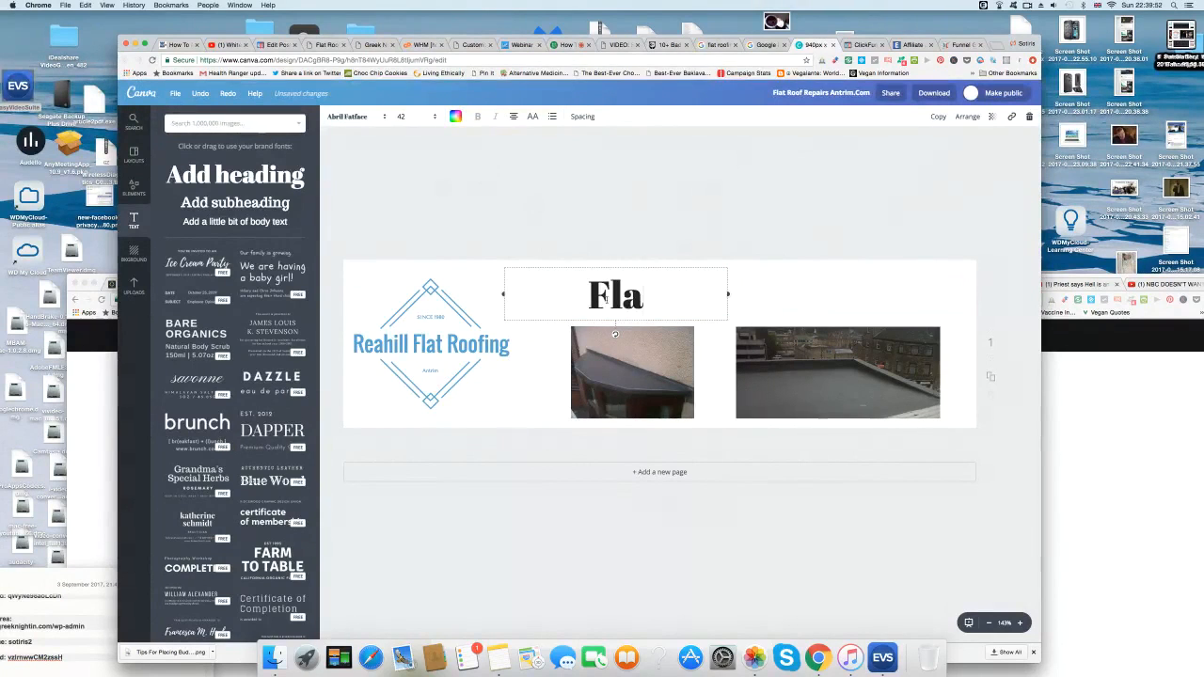
{"action": "type", "text": "t Roof "}
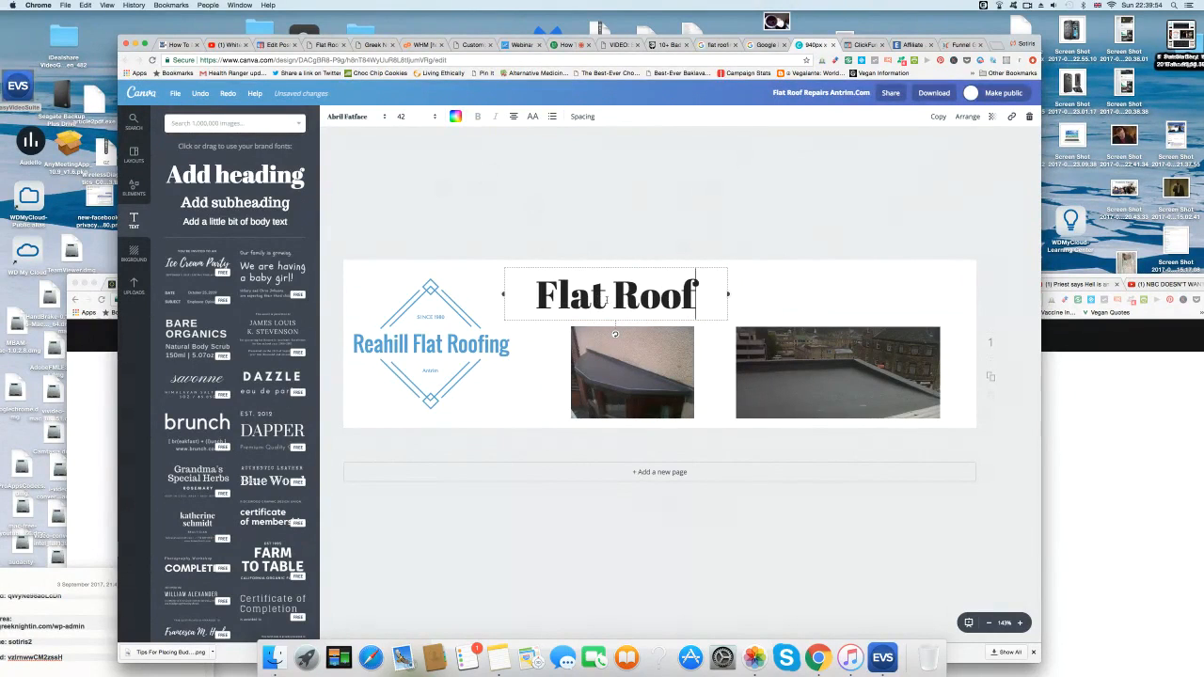
{"action": "type", "text": "Re"}
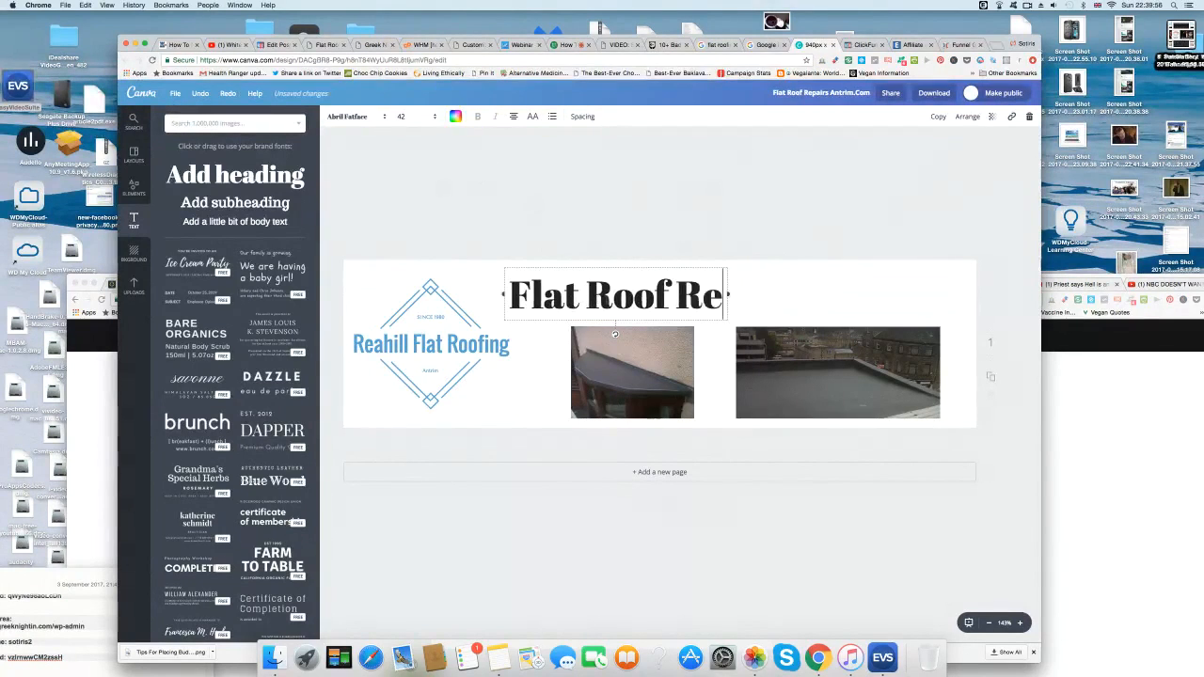
{"action": "type", "text": "pairs"}
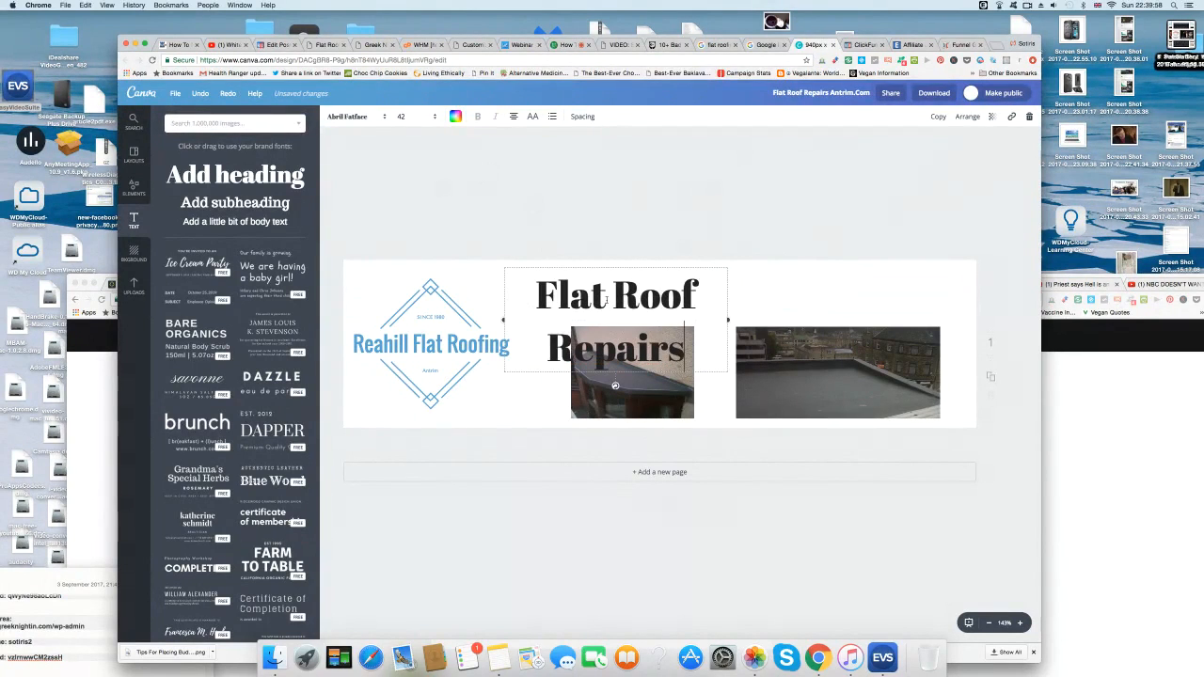
{"action": "type", "text": " A"}
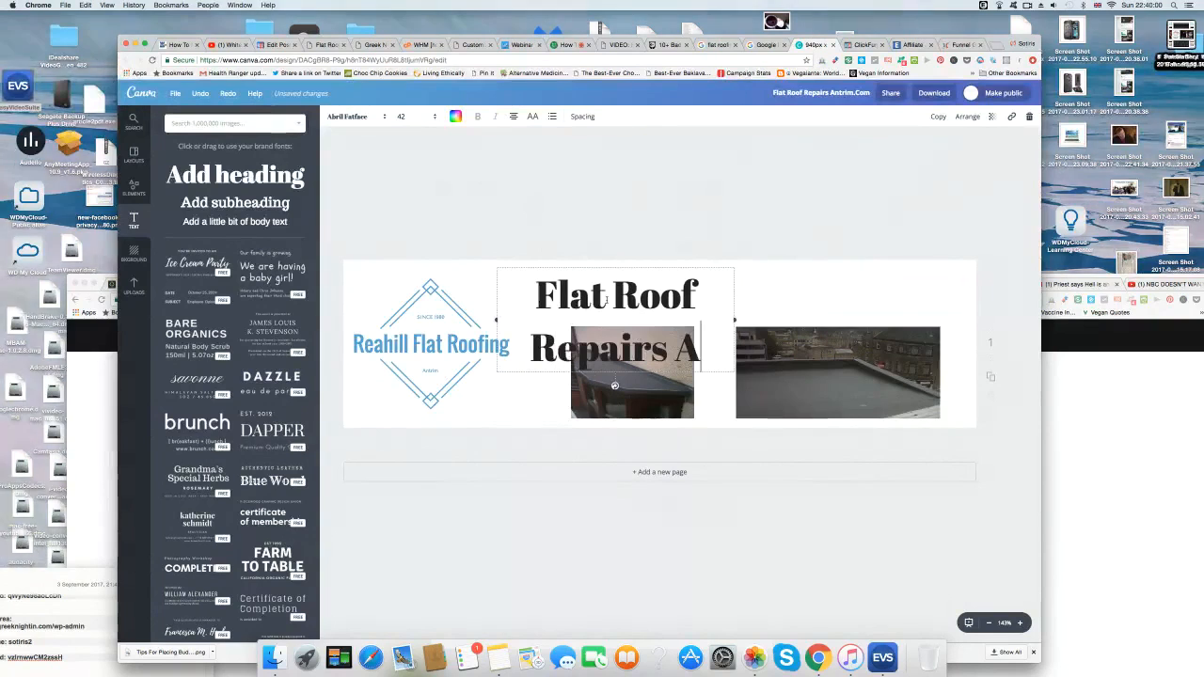
{"action": "type", "text": "ntrim.Com"}
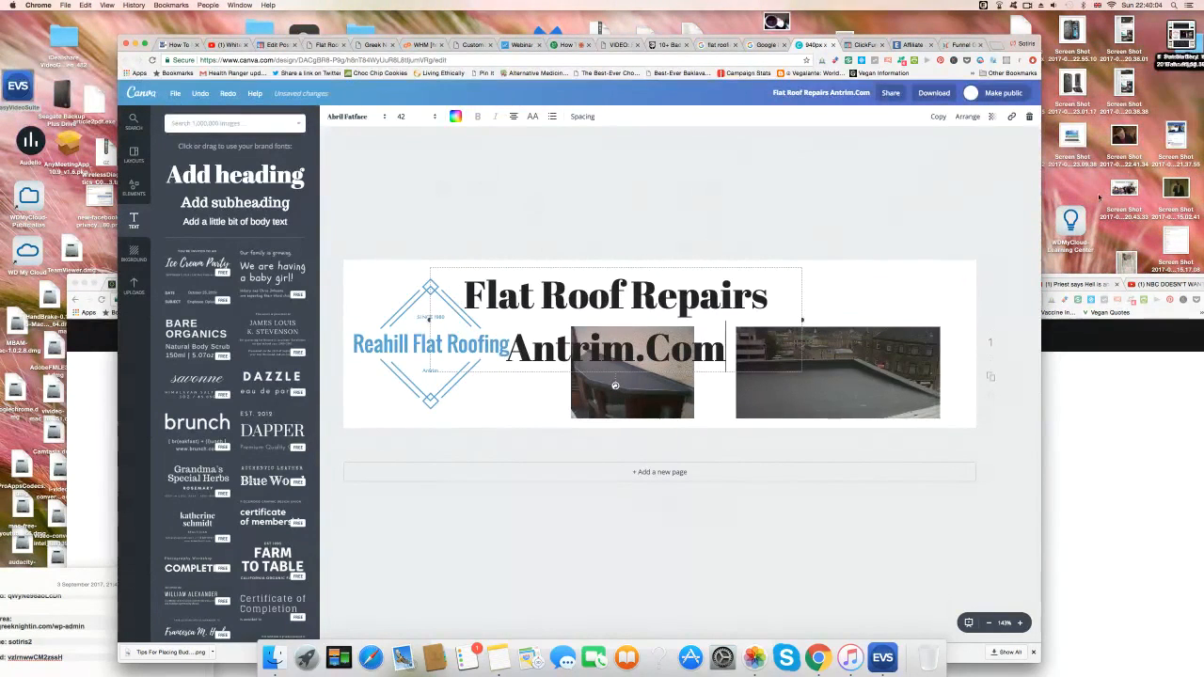
Widen the heading box so 'Flat Roof Repairs Antrim.Com' sits on one line.
{"action": "left_click", "coordinate": [822, 318]}
{"action": "left_click", "coordinate": [798, 318]}
{"action": "left_click_drag", "start_coordinate": [803, 319], "coordinate": [1010, 318]}
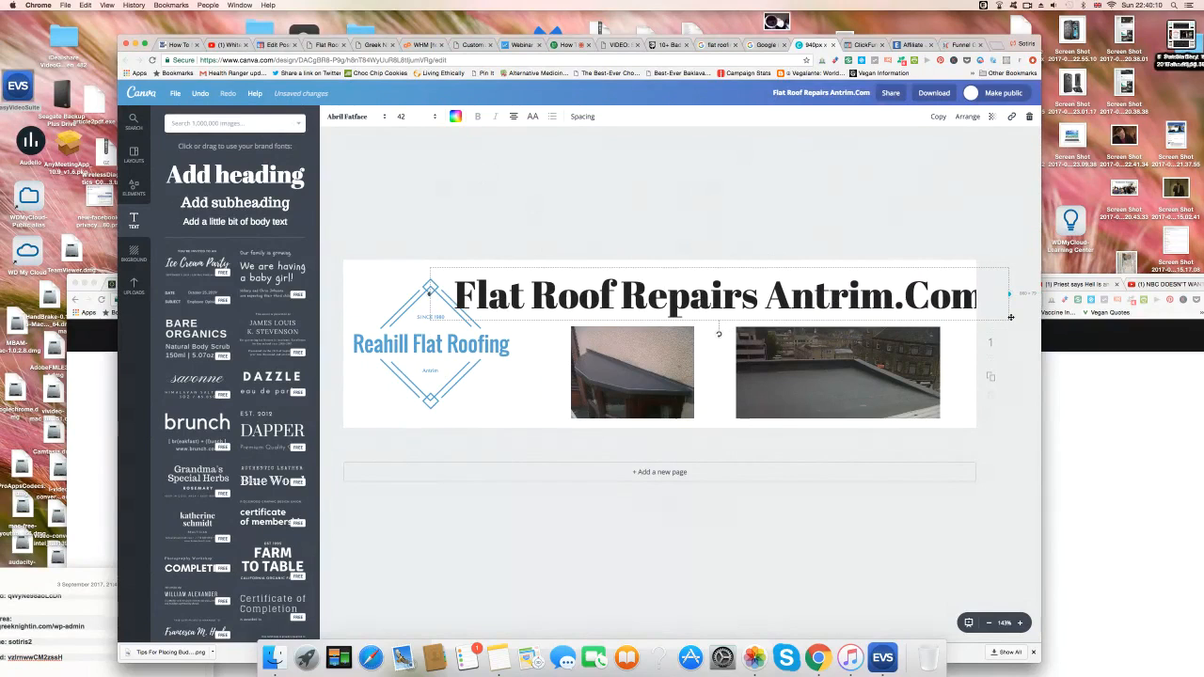
{"action": "left_click", "coordinate": [923, 315]}
{"action": "left_click", "coordinate": [434, 118]}
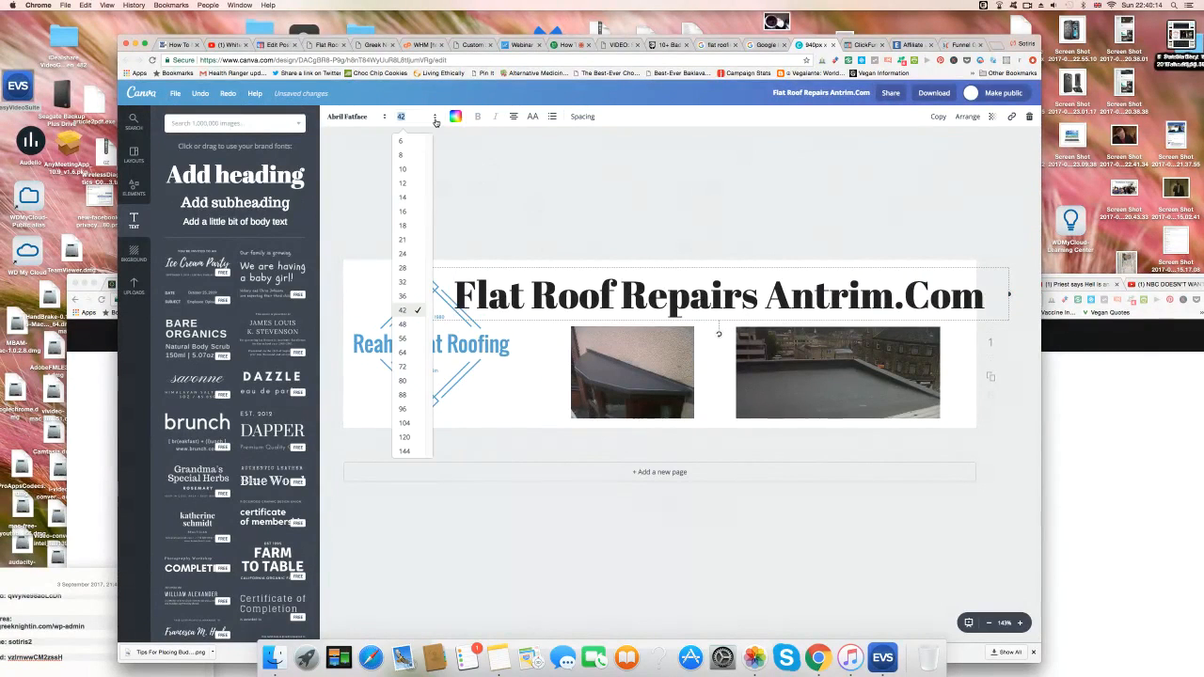
Change the heading font size from 36 to 32.
{"action": "left_click", "coordinate": [404, 297]}
{"action": "left_click", "coordinate": [405, 297]}
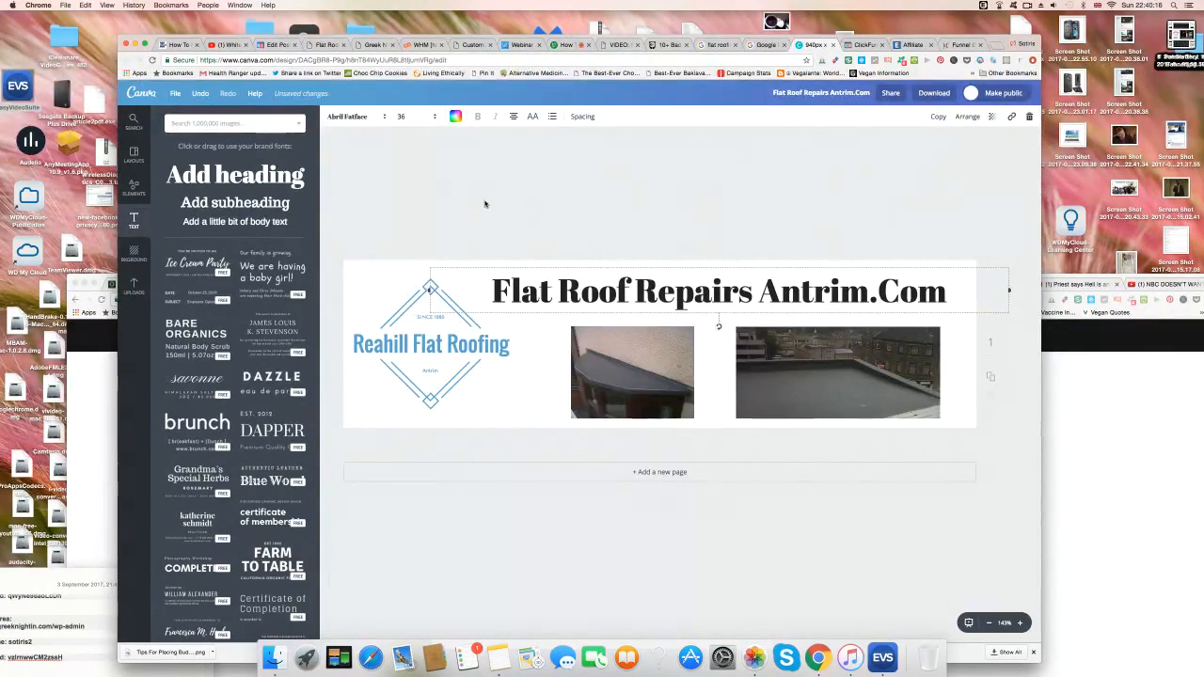
{"action": "left_click", "coordinate": [434, 118]}
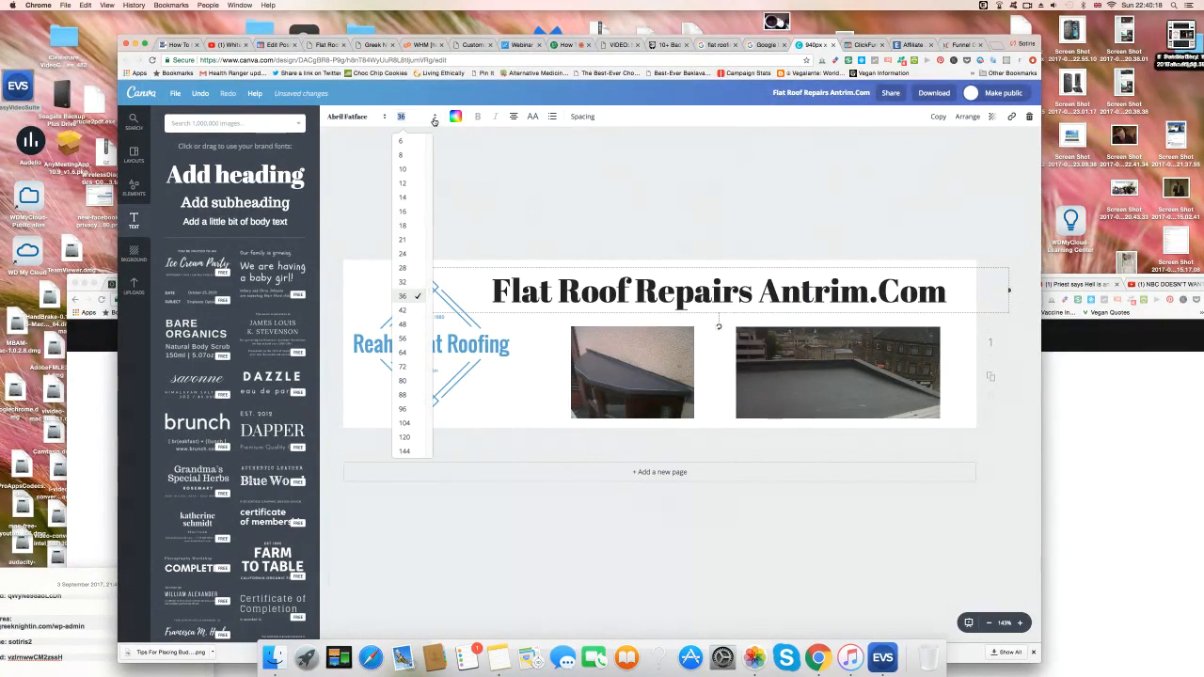
{"action": "left_click", "coordinate": [407, 282]}
{"action": "left_click", "coordinate": [484, 200]}
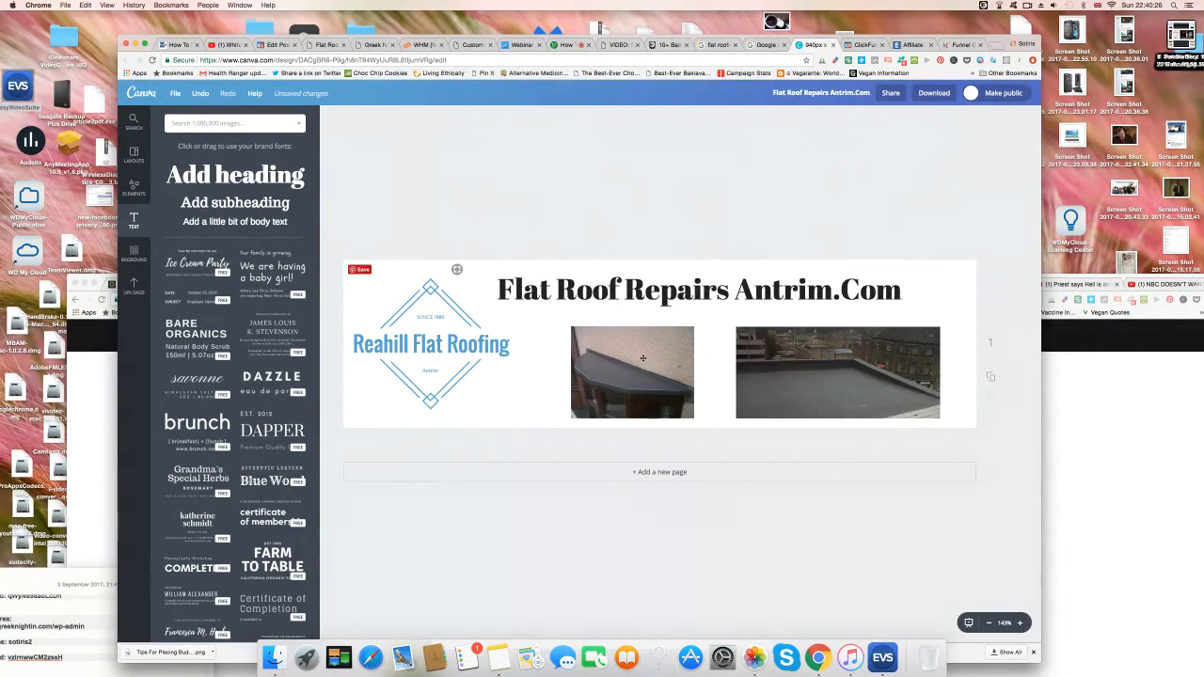
Shift both roof photos up and left so they sit level with each other.
{"action": "left_click_drag", "start_coordinate": [620, 339], "coordinate": [605, 326]}
{"action": "left_click_drag", "start_coordinate": [743, 359], "coordinate": [741, 353]}
{"action": "left_click", "coordinate": [761, 255]}
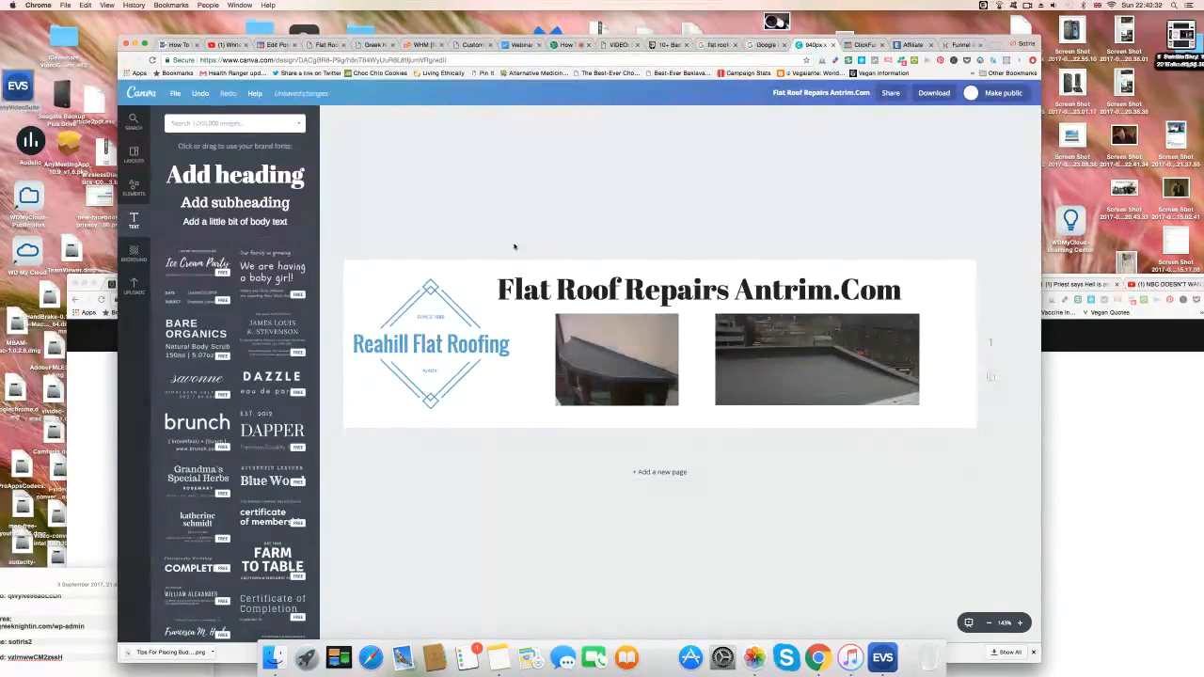
{"action": "double_click", "coordinate": [436, 349]}
{"action": "left_click", "coordinate": [456, 117]}
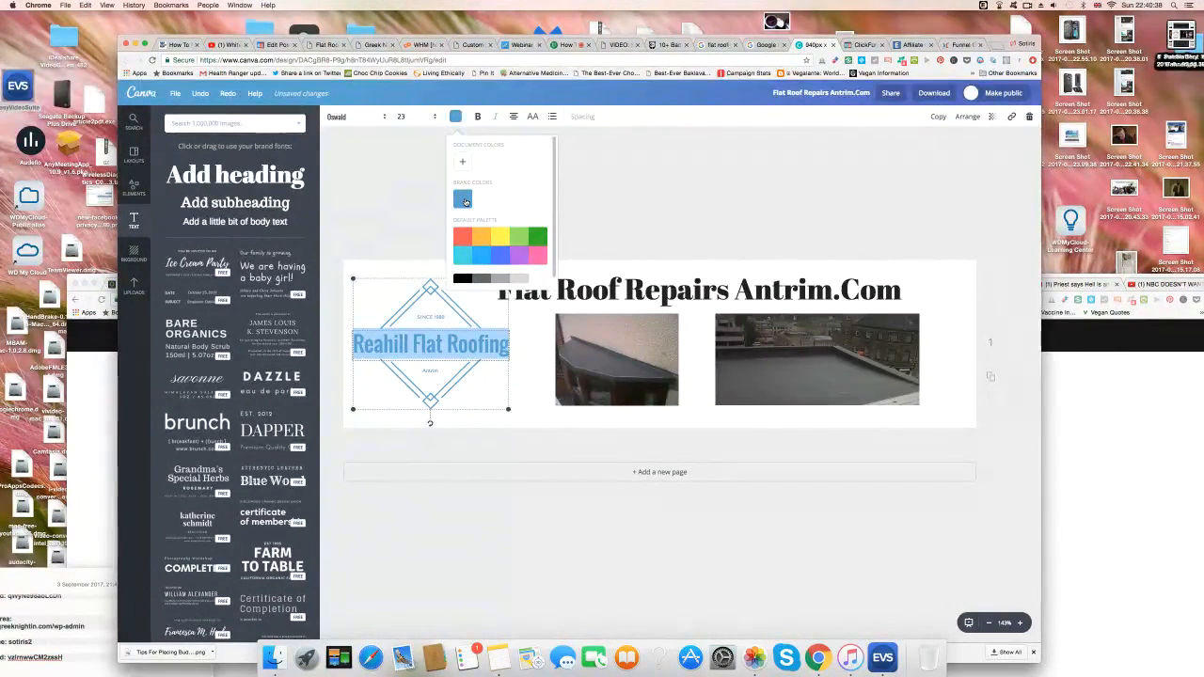
Make the Flat Roof Repairs Antrim.Com heading the brand blue.
{"action": "left_click", "coordinate": [603, 282]}
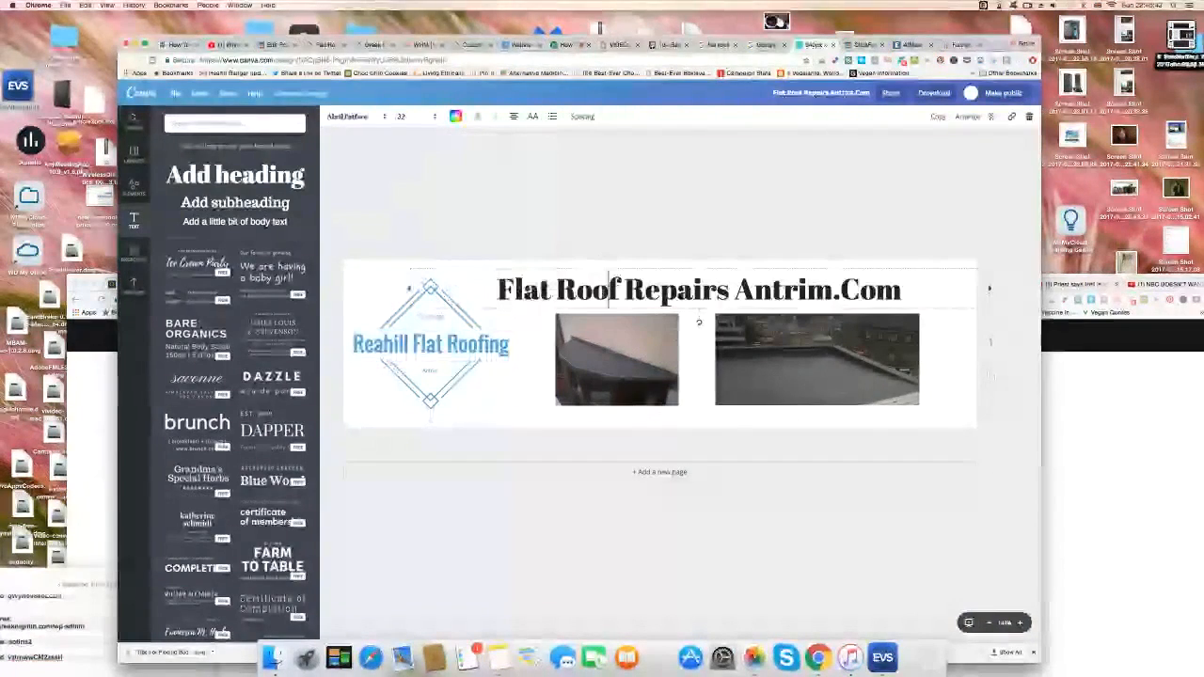
{"action": "left_click", "coordinate": [455, 117]}
{"action": "left_click", "coordinate": [462, 198]}
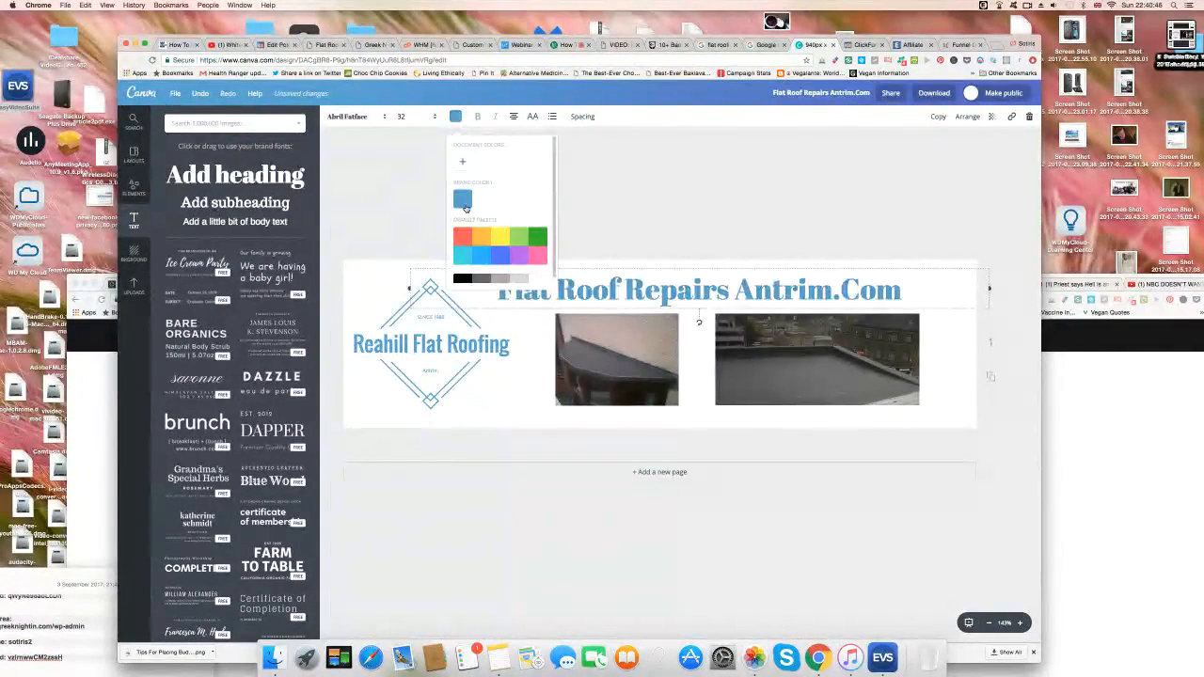
{"action": "left_click", "coordinate": [831, 221]}
{"action": "left_click", "coordinate": [903, 155]}
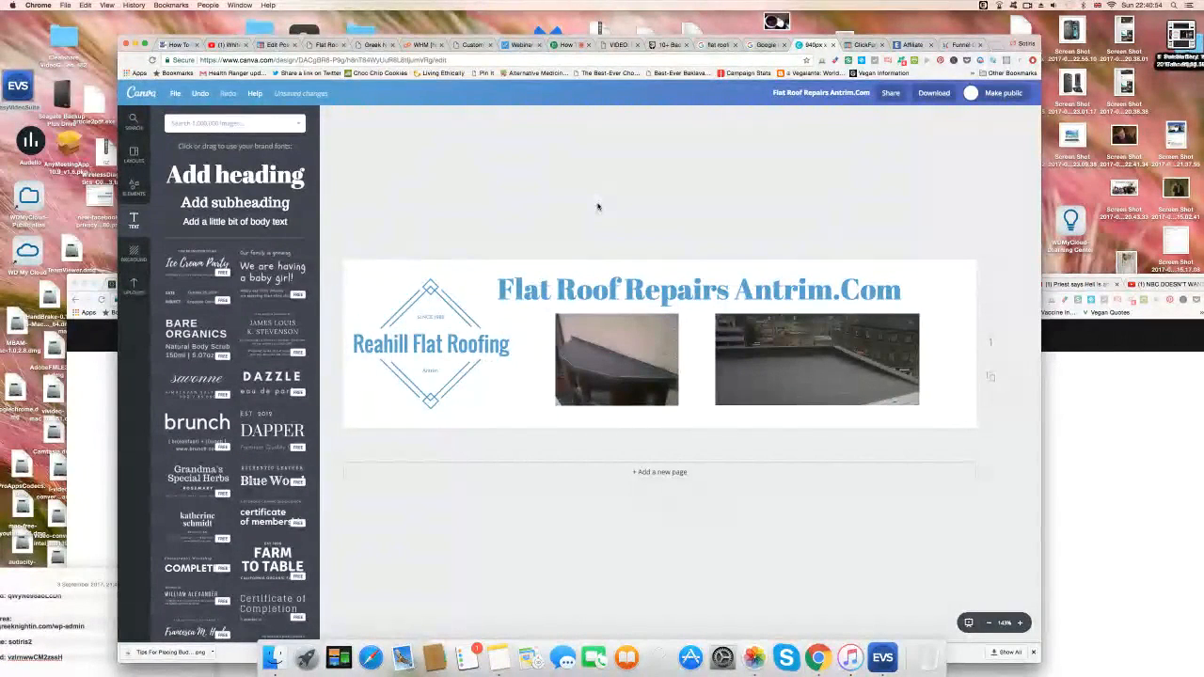
Recolour the Reahill Flat Roofing logo text a deeper blue, 1000d0.
{"action": "double_click", "coordinate": [437, 342]}
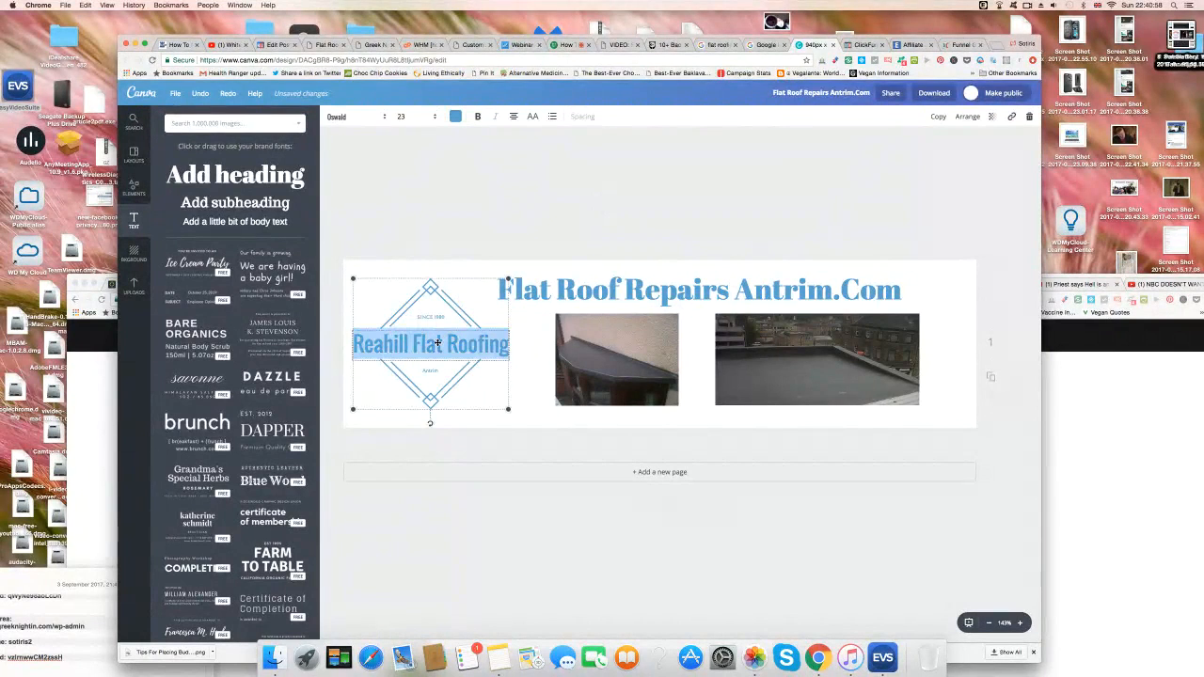
{"action": "left_click", "coordinate": [455, 116]}
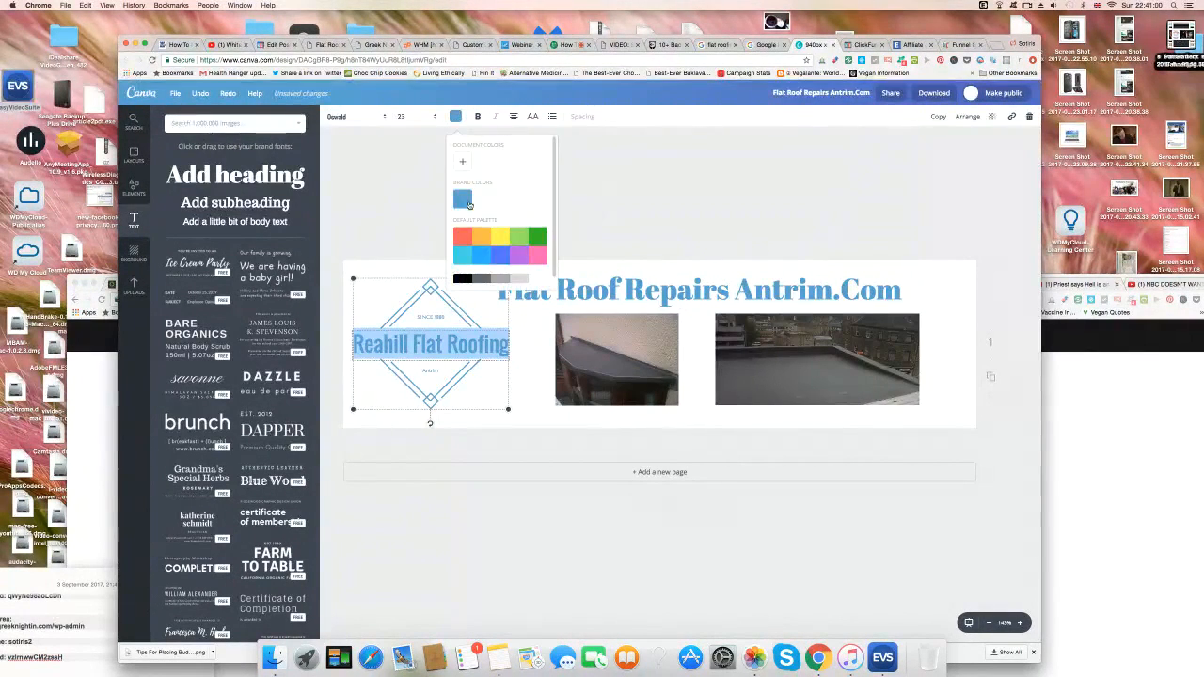
{"action": "left_click", "coordinate": [463, 199]}
{"action": "left_click", "coordinate": [462, 162]}
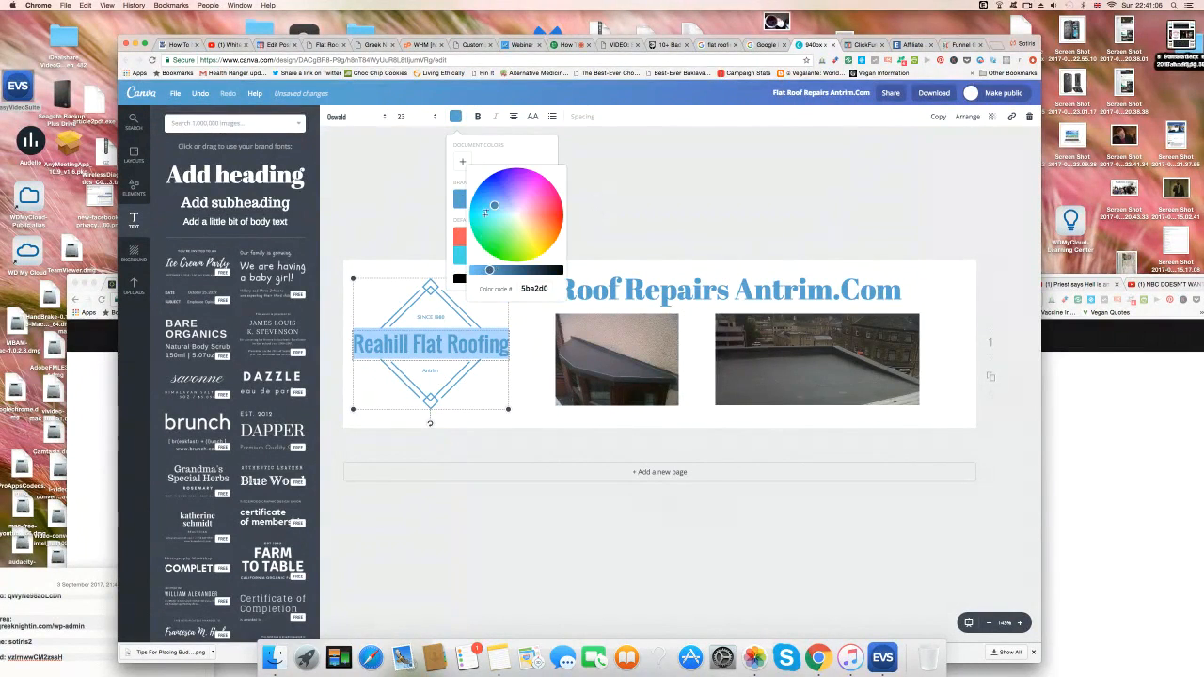
{"action": "left_click_drag", "start_coordinate": [496, 203], "coordinate": [498, 177]}
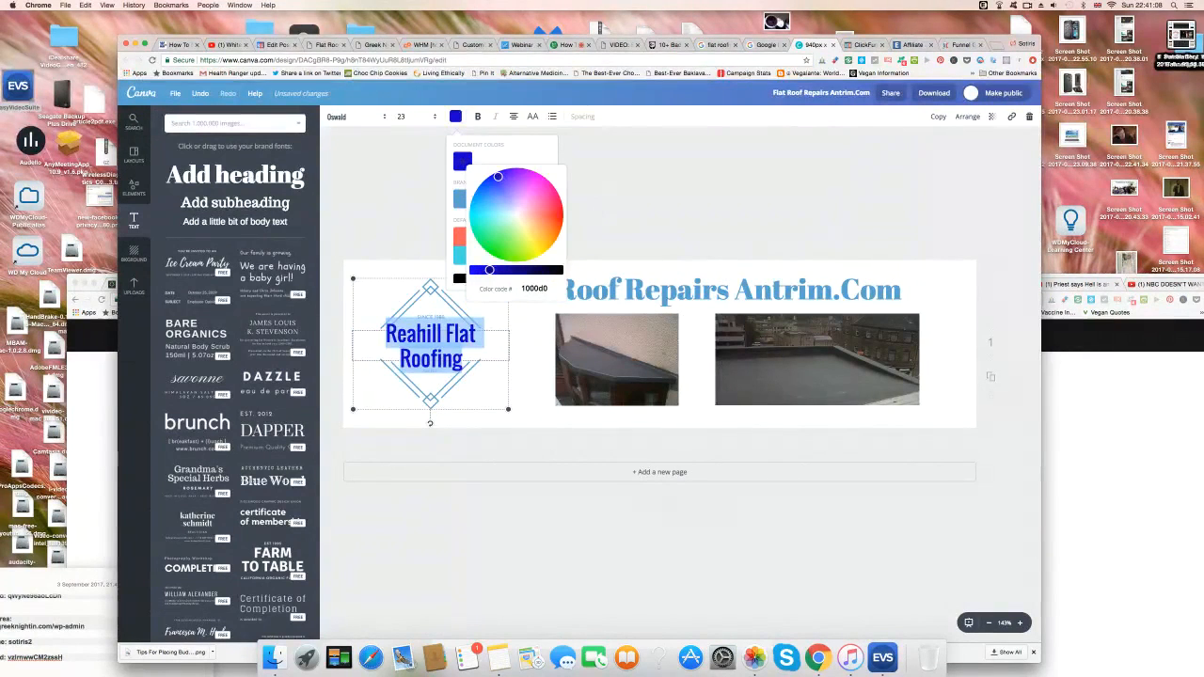
{"action": "left_click", "coordinate": [658, 157]}
{"action": "left_click", "coordinate": [427, 290]}
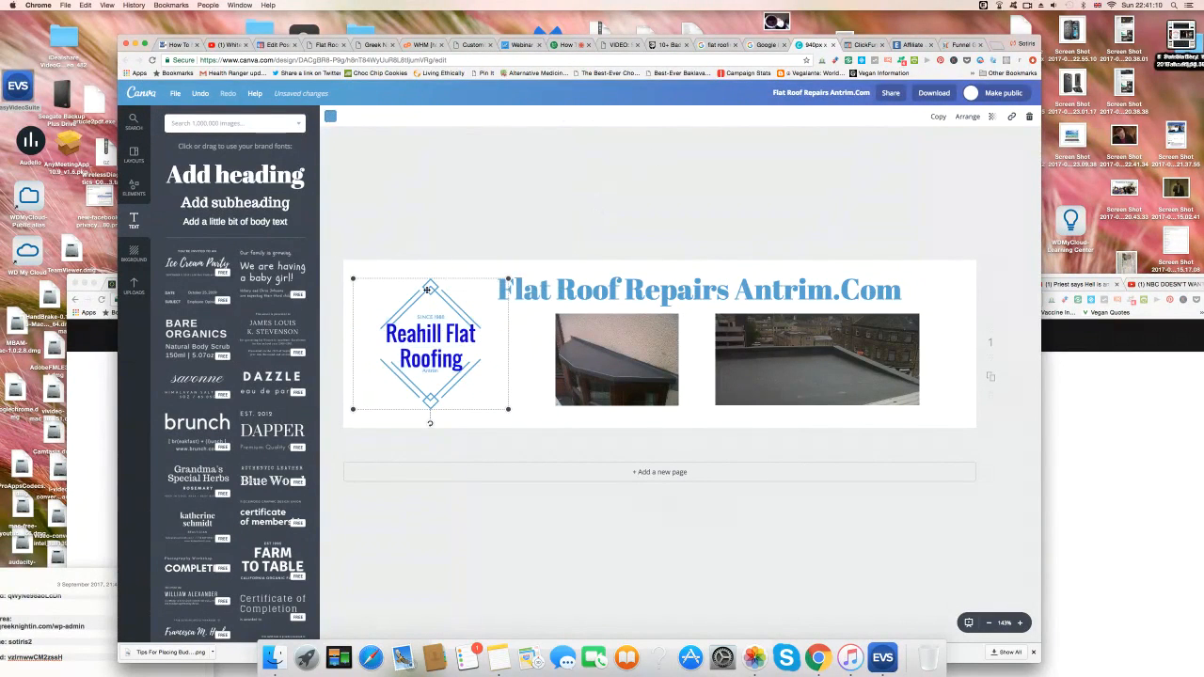
Give the heading the same deep blue as the logo text.
{"action": "left_click", "coordinate": [428, 289]}
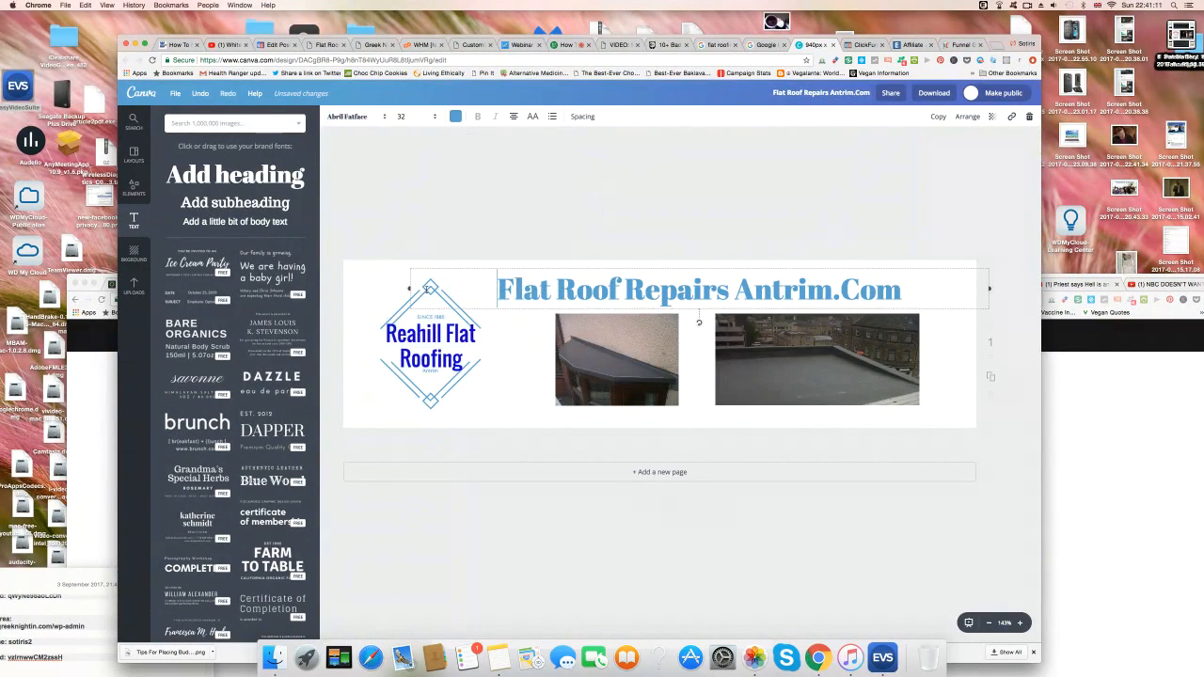
{"action": "left_click", "coordinate": [456, 117]}
{"action": "left_click", "coordinate": [481, 161]}
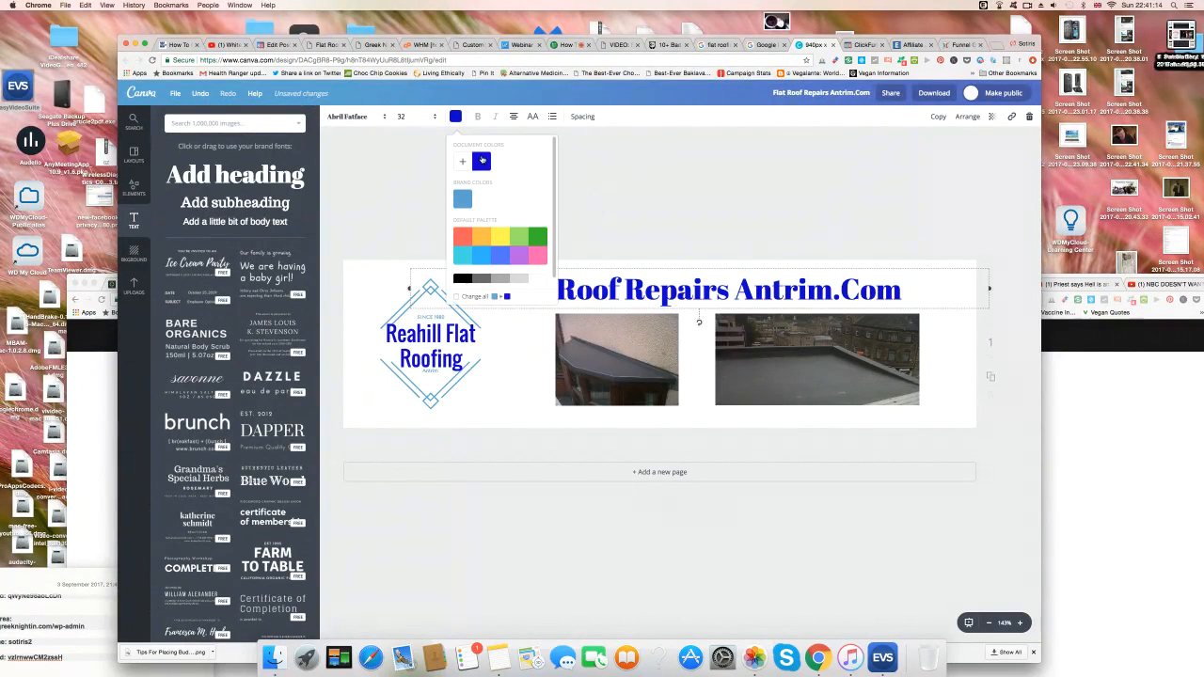
{"action": "left_click", "coordinate": [386, 164]}
Recolour the logo's small since-year text and diamond outline deep blue.
{"action": "left_click", "coordinate": [433, 397]}
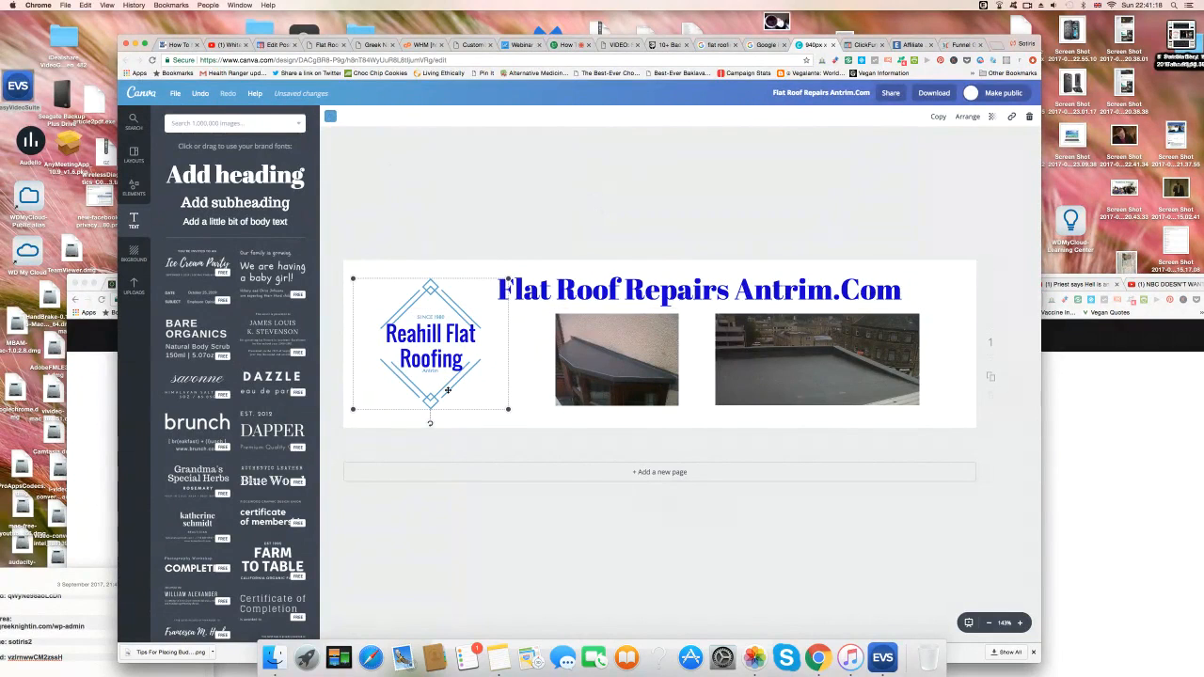
{"action": "double_click", "coordinate": [439, 317]}
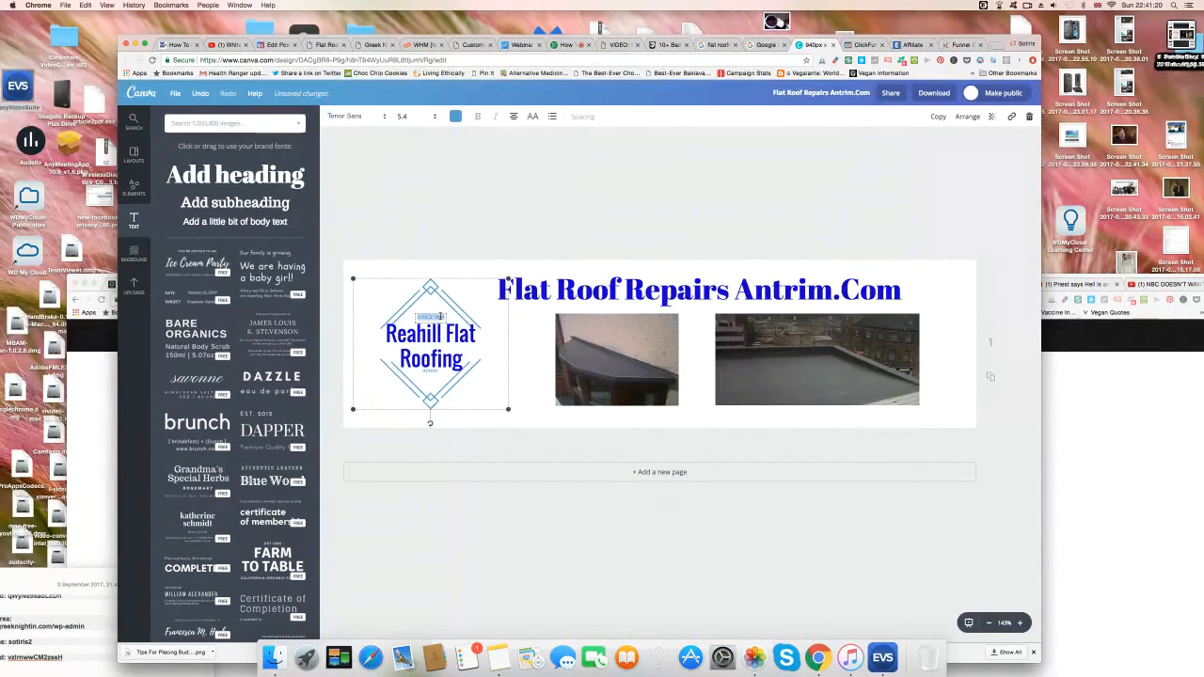
{"action": "left_click", "coordinate": [455, 115]}
{"action": "left_click", "coordinate": [481, 162]}
{"action": "left_click", "coordinate": [402, 308]}
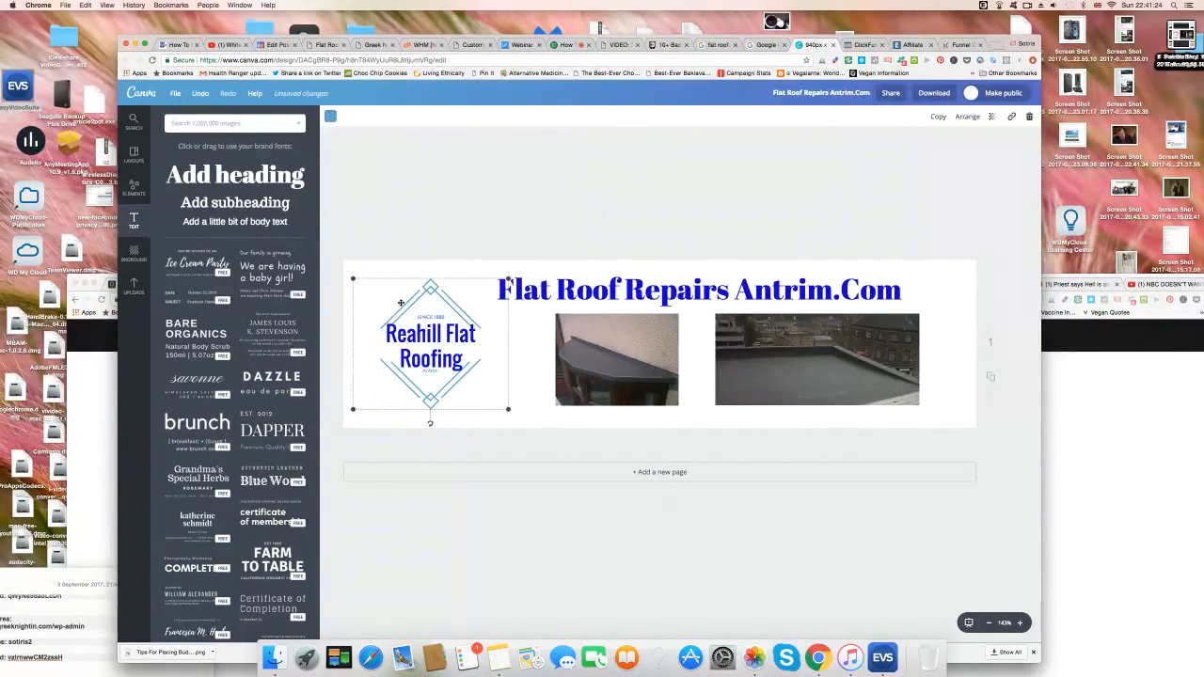
{"action": "left_click", "coordinate": [462, 272]}
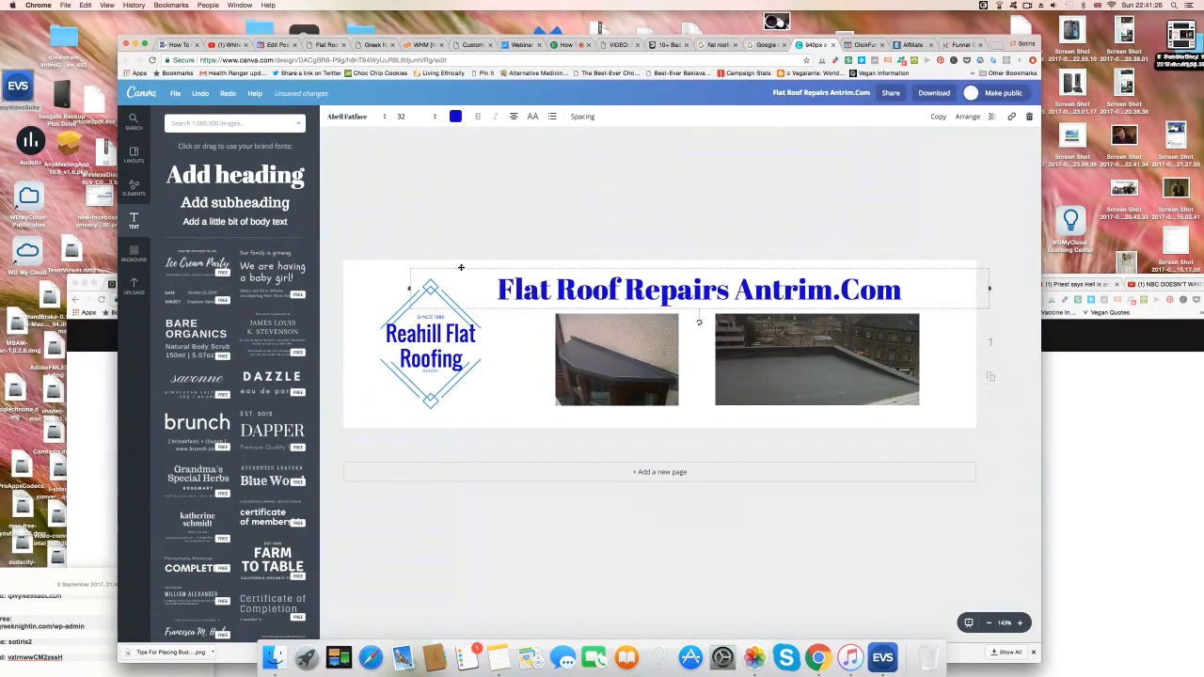
{"action": "double_click", "coordinate": [479, 367]}
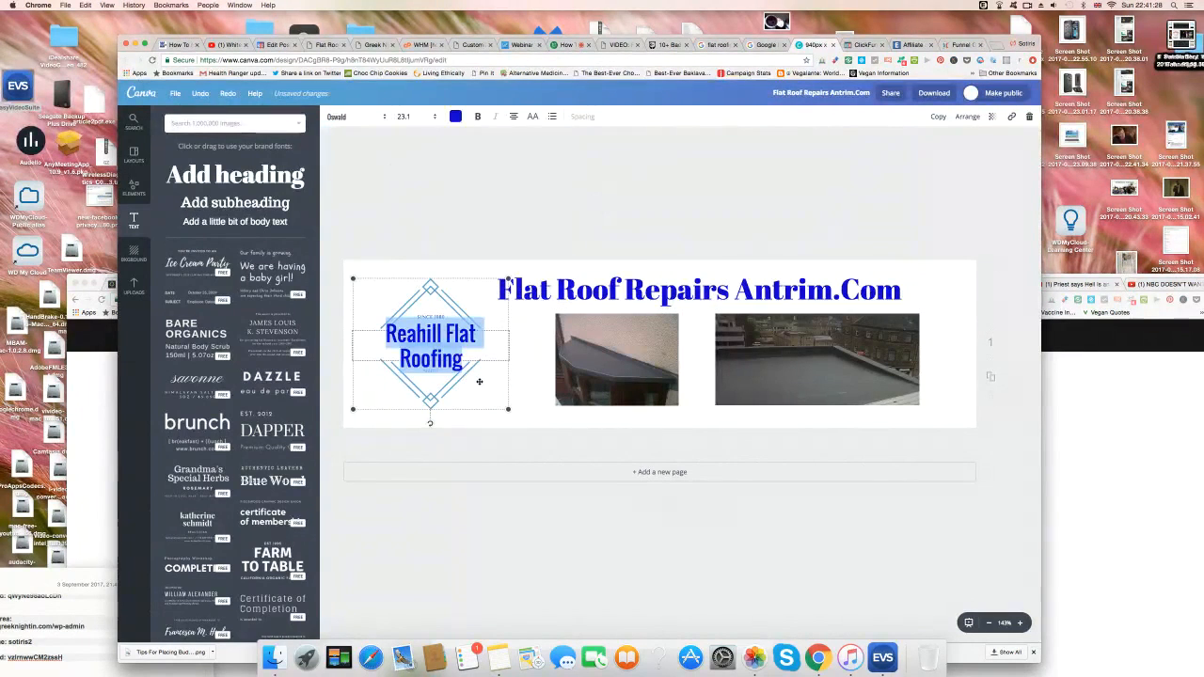
{"action": "left_click", "coordinate": [455, 392]}
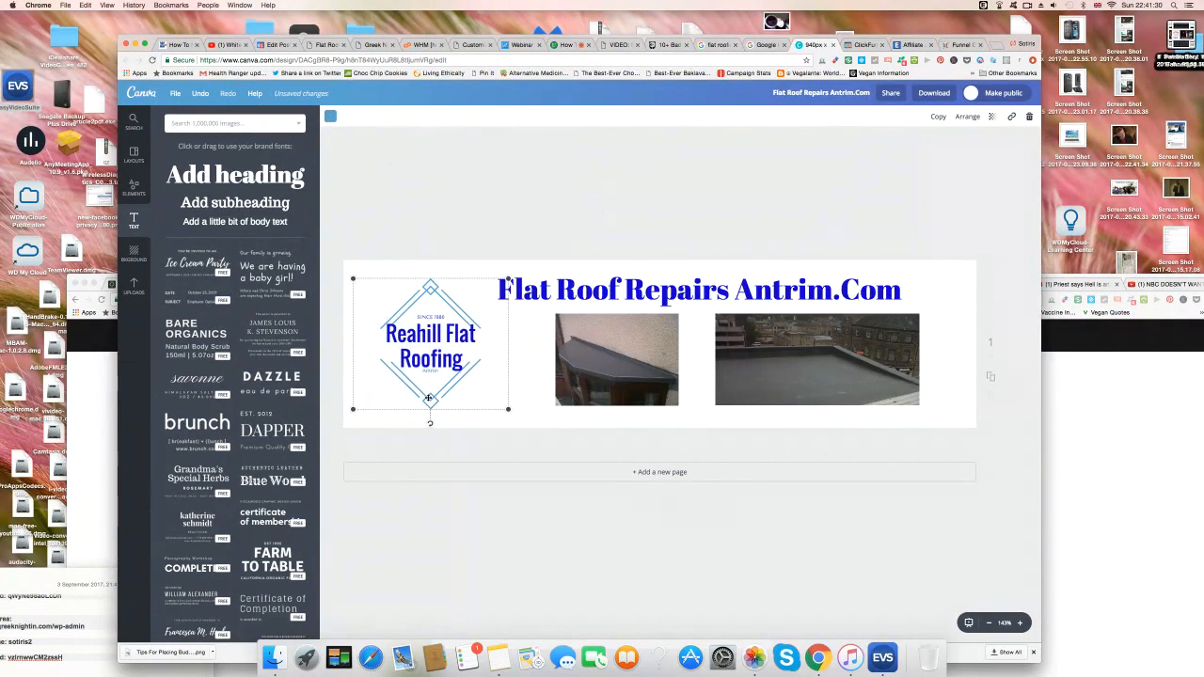
{"action": "left_click", "coordinate": [330, 115]}
{"action": "left_click", "coordinate": [354, 160]}
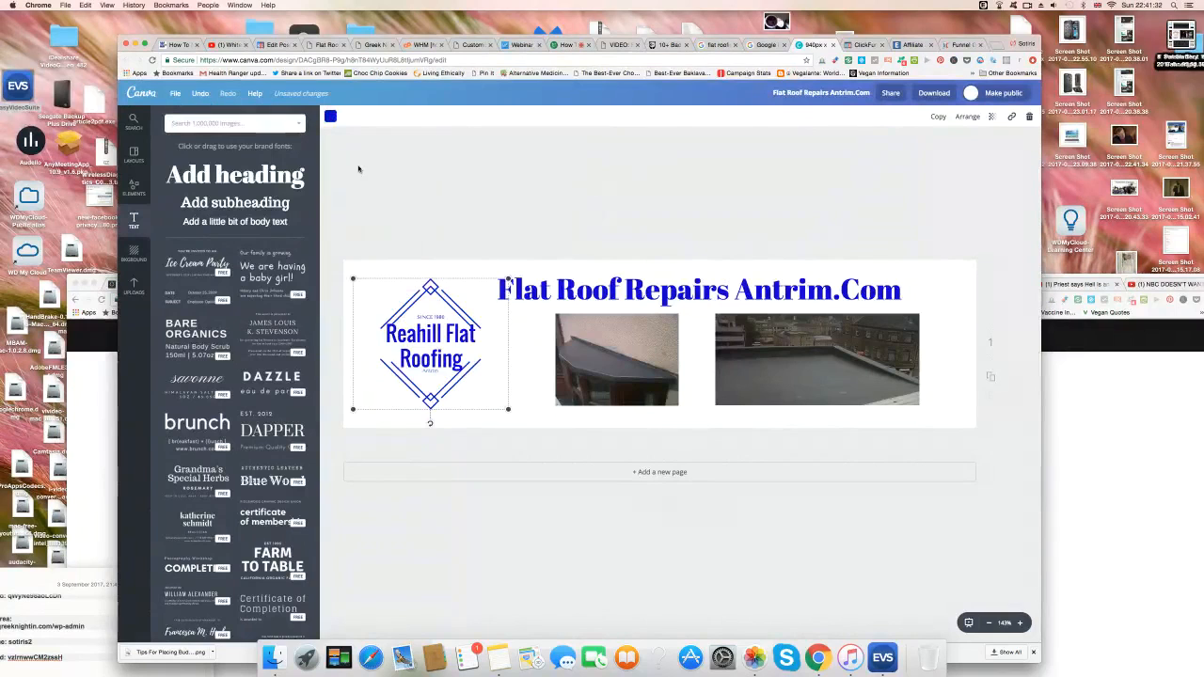
{"action": "left_click", "coordinate": [551, 177]}
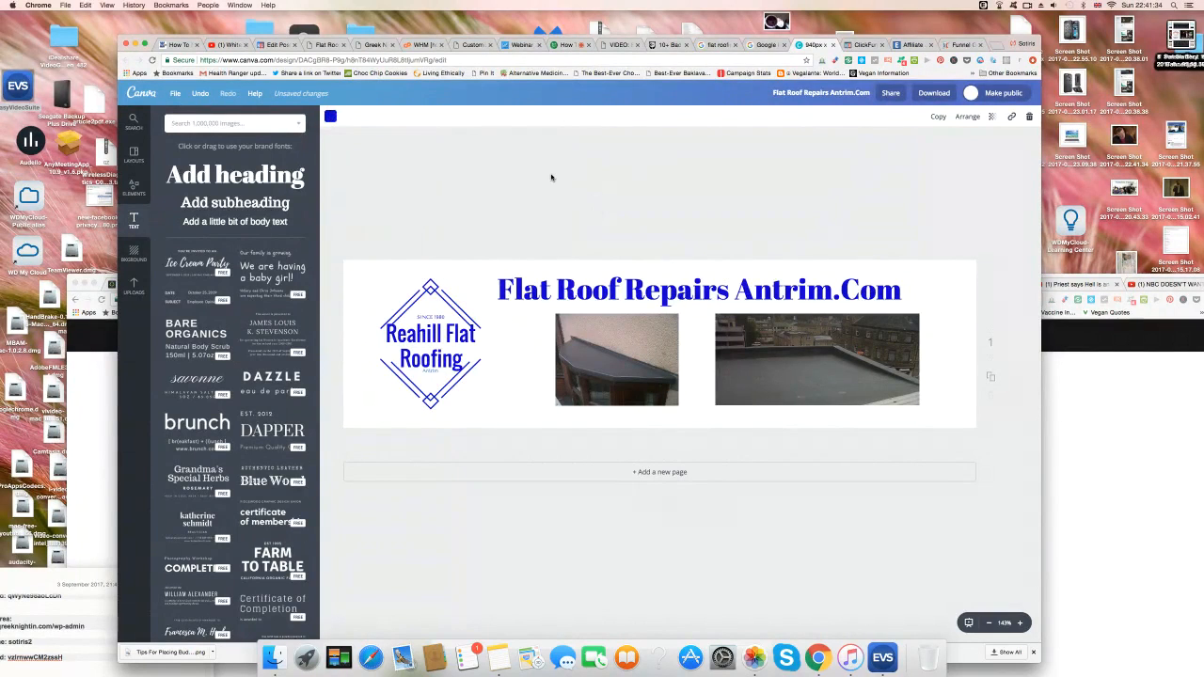
Recolour the small text inside the logo dark blue.
{"action": "left_click", "coordinate": [431, 371]}
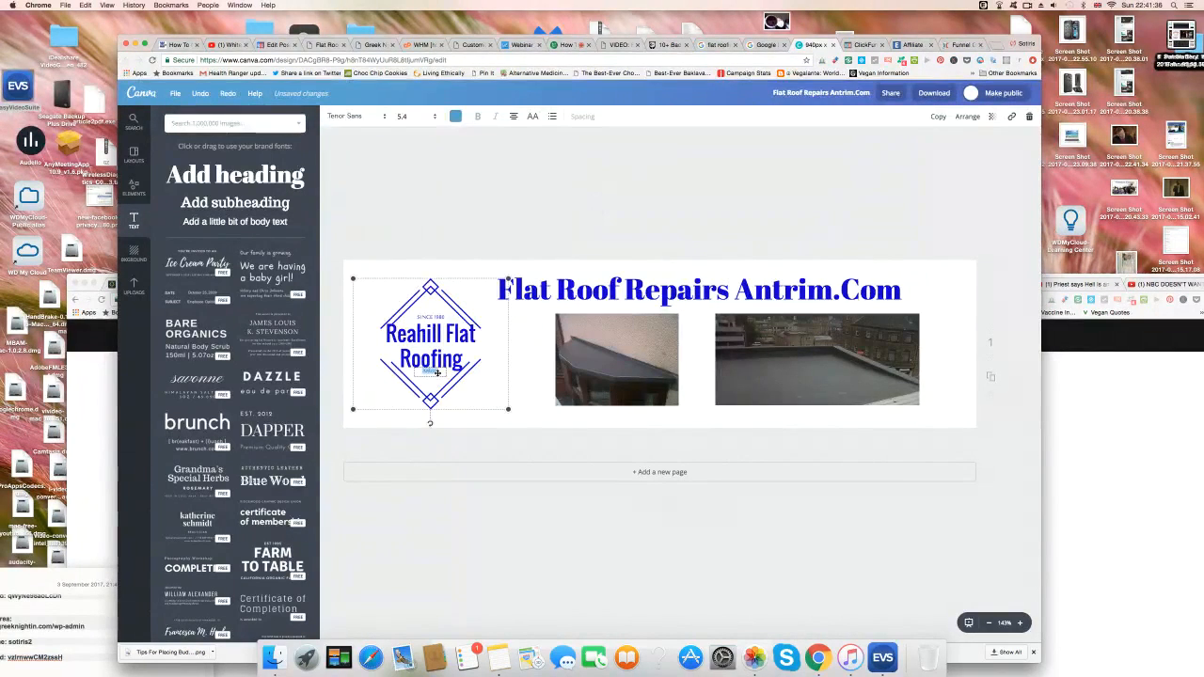
{"action": "left_click", "coordinate": [456, 115]}
{"action": "left_click", "coordinate": [479, 162]}
{"action": "left_click", "coordinate": [396, 177]}
{"action": "left_click", "coordinate": [847, 490]}
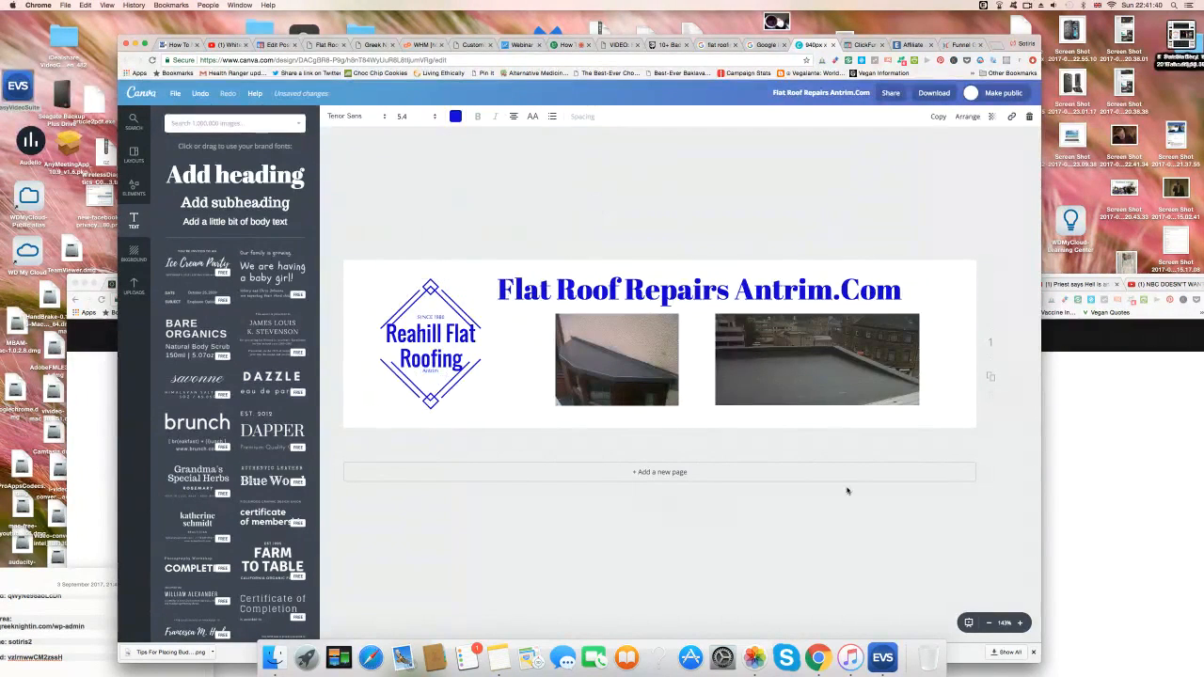
{"action": "double_click", "coordinate": [432, 340]}
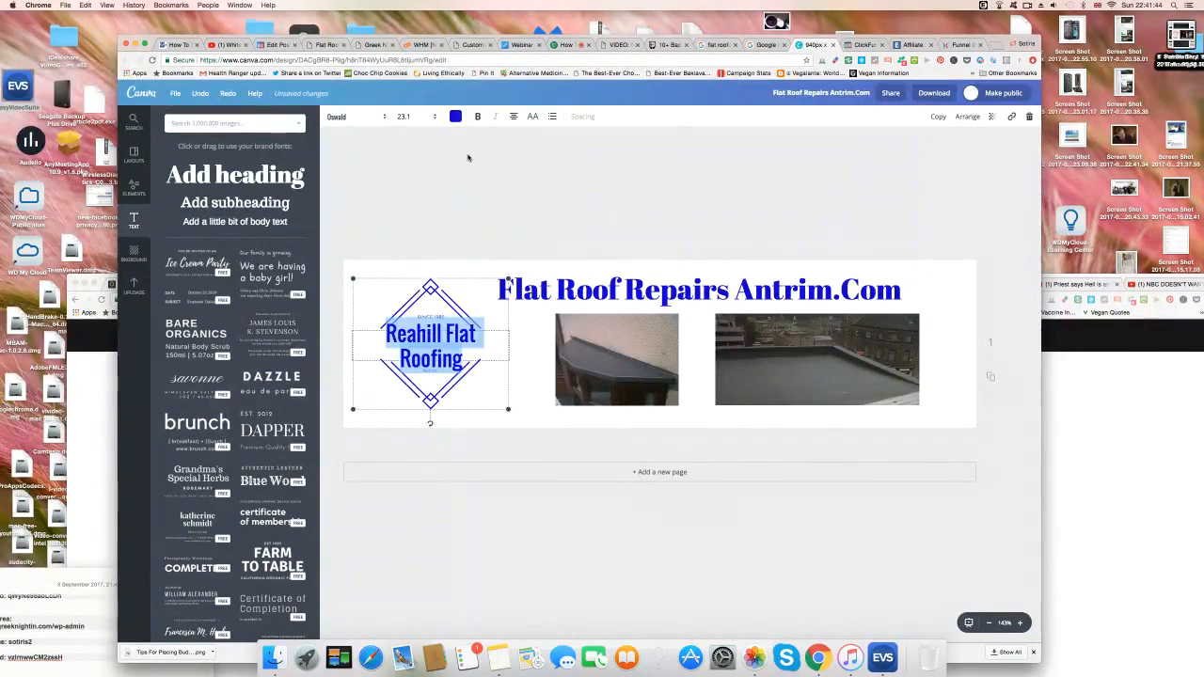
{"action": "left_click", "coordinate": [450, 386]}
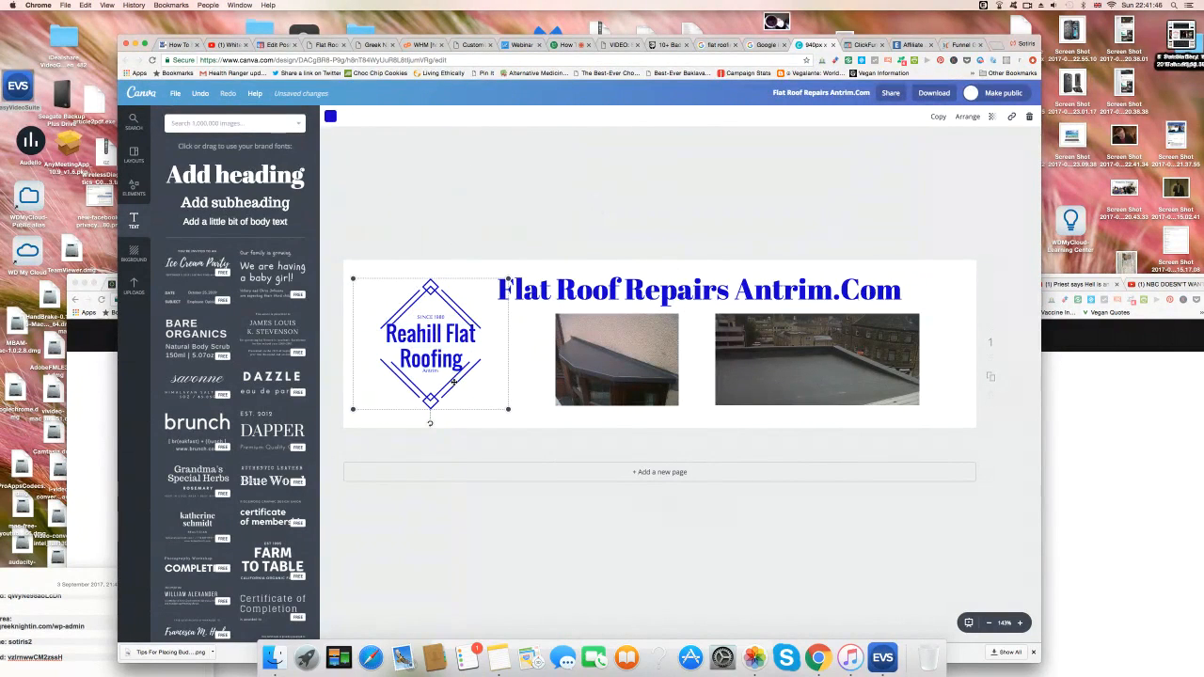
Make the heading black and apply it to all blue elements, including the logo.
{"action": "left_click", "coordinate": [452, 299]}
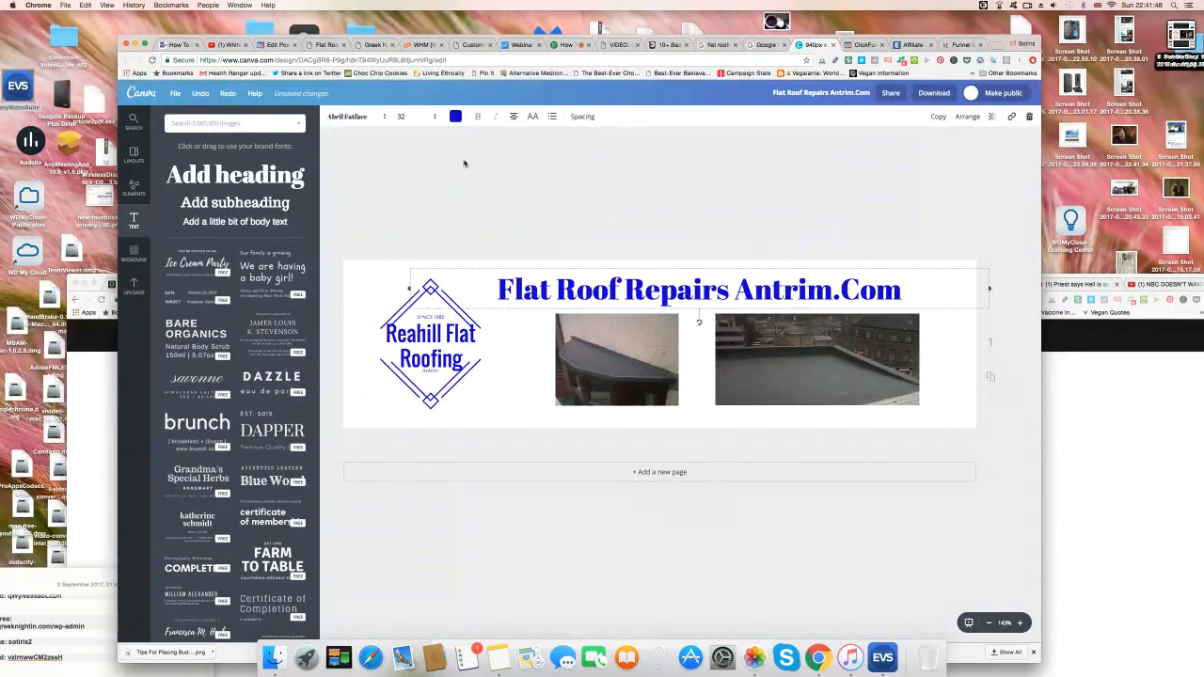
{"action": "left_click", "coordinate": [456, 117]}
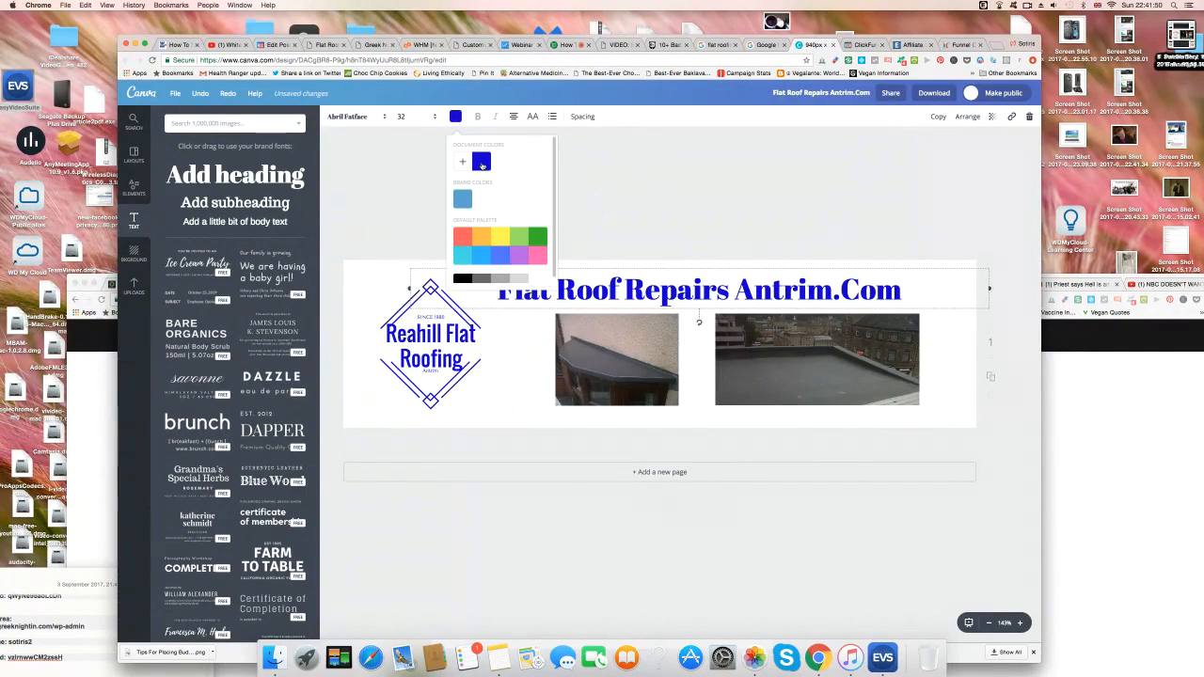
{"action": "left_click", "coordinate": [463, 279]}
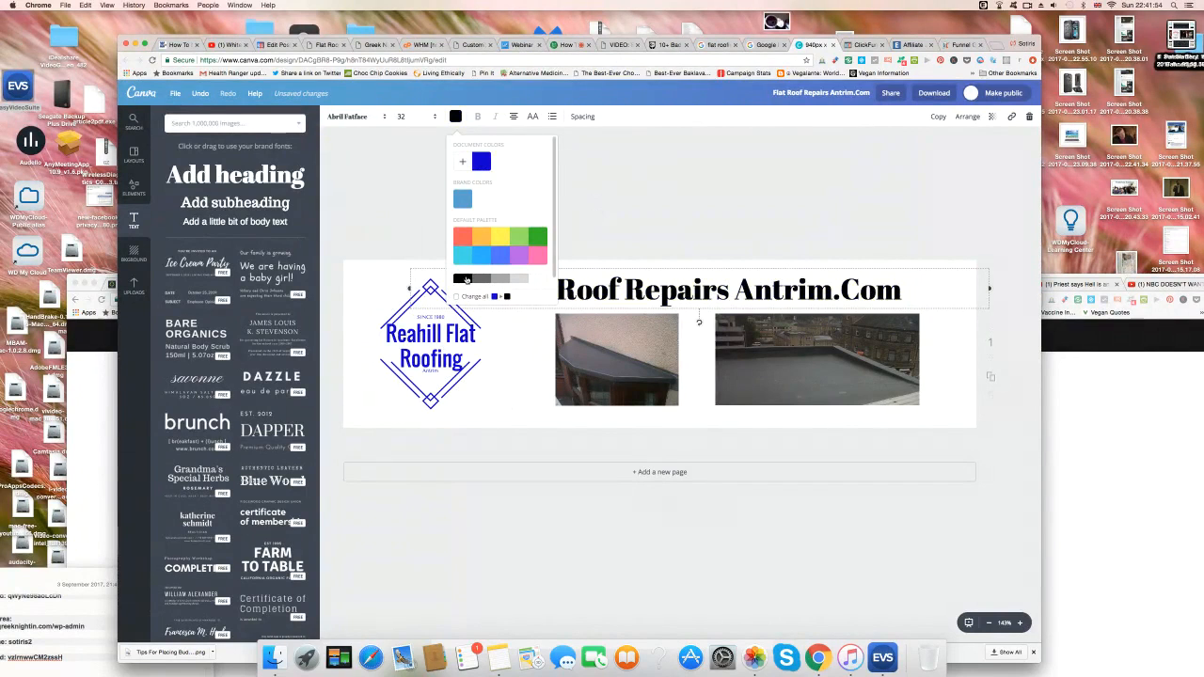
{"action": "left_click", "coordinate": [506, 296]}
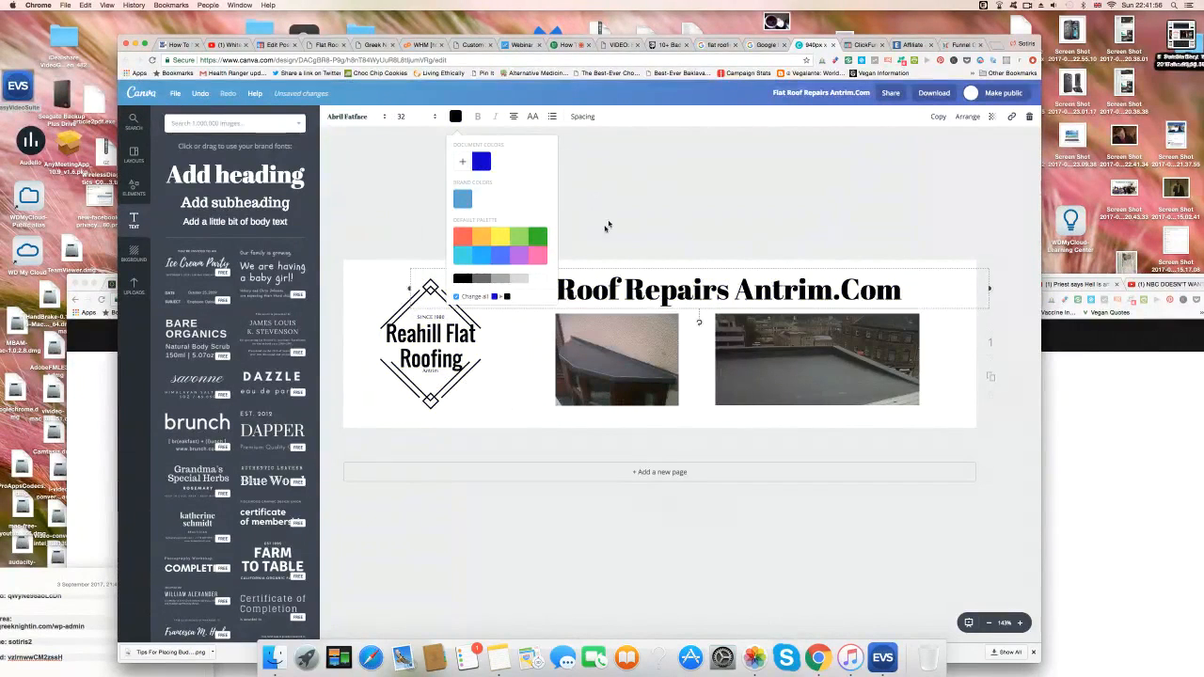
{"action": "left_click", "coordinate": [869, 491]}
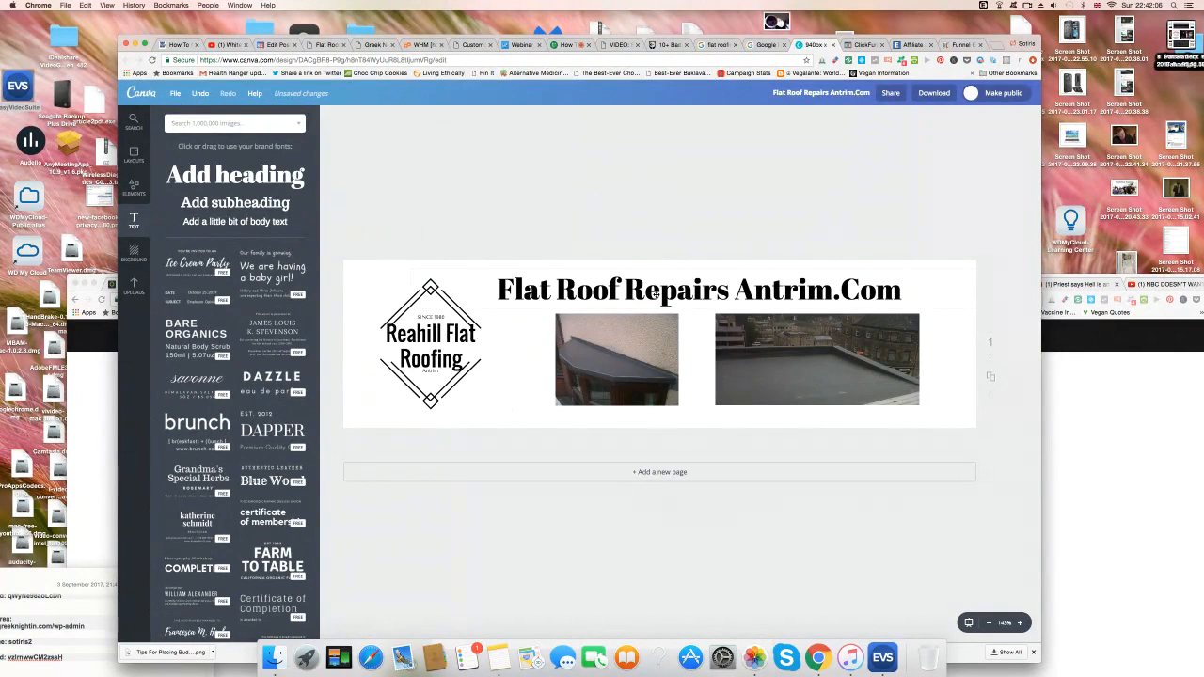
Try Oswald and Alfa Slab One on the heading, then settle on Nunito.
{"action": "left_click", "coordinate": [656, 294]}
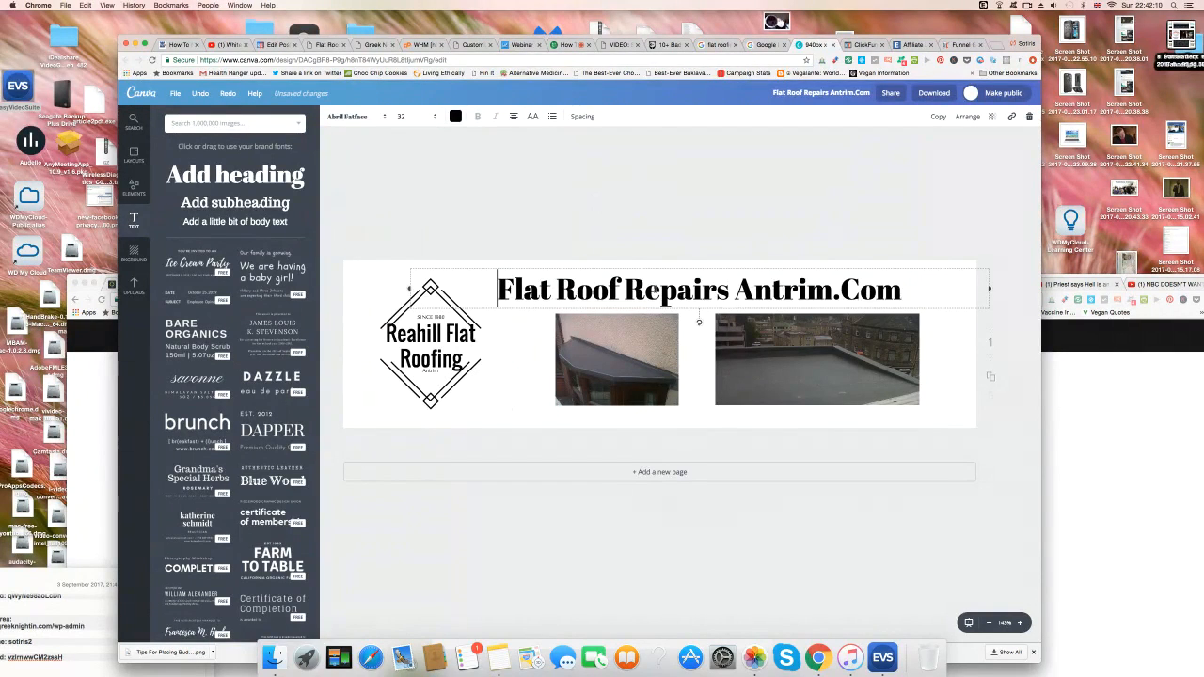
{"action": "left_click", "coordinate": [384, 118]}
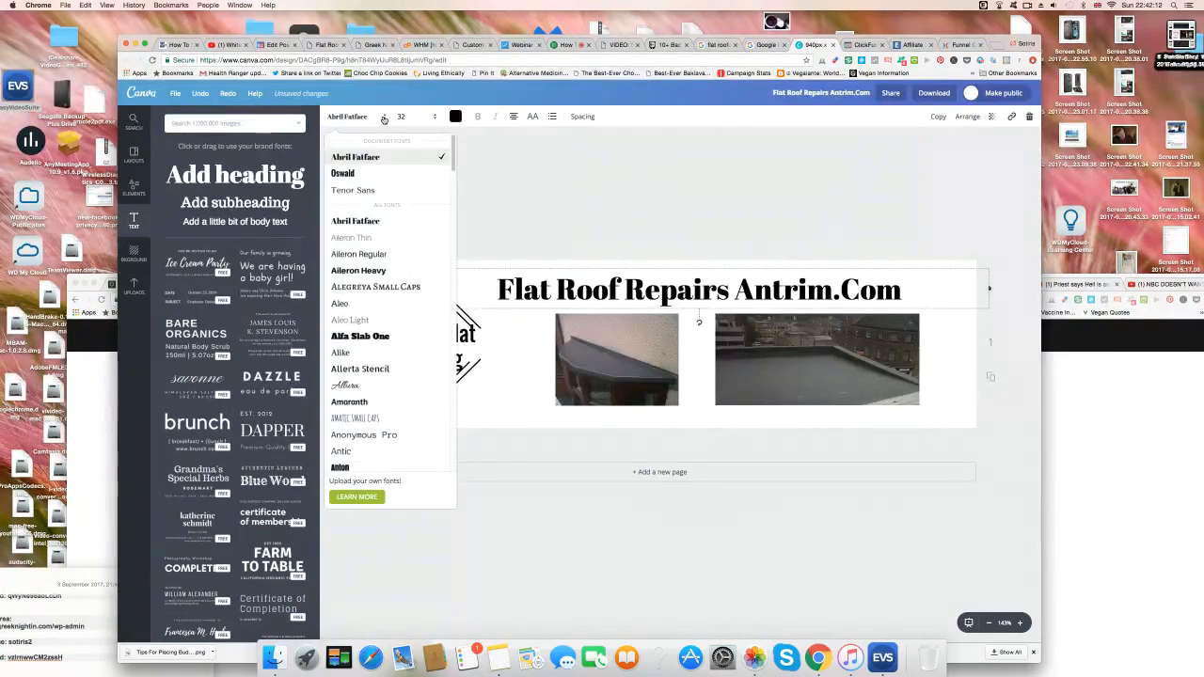
{"action": "left_click", "coordinate": [365, 175]}
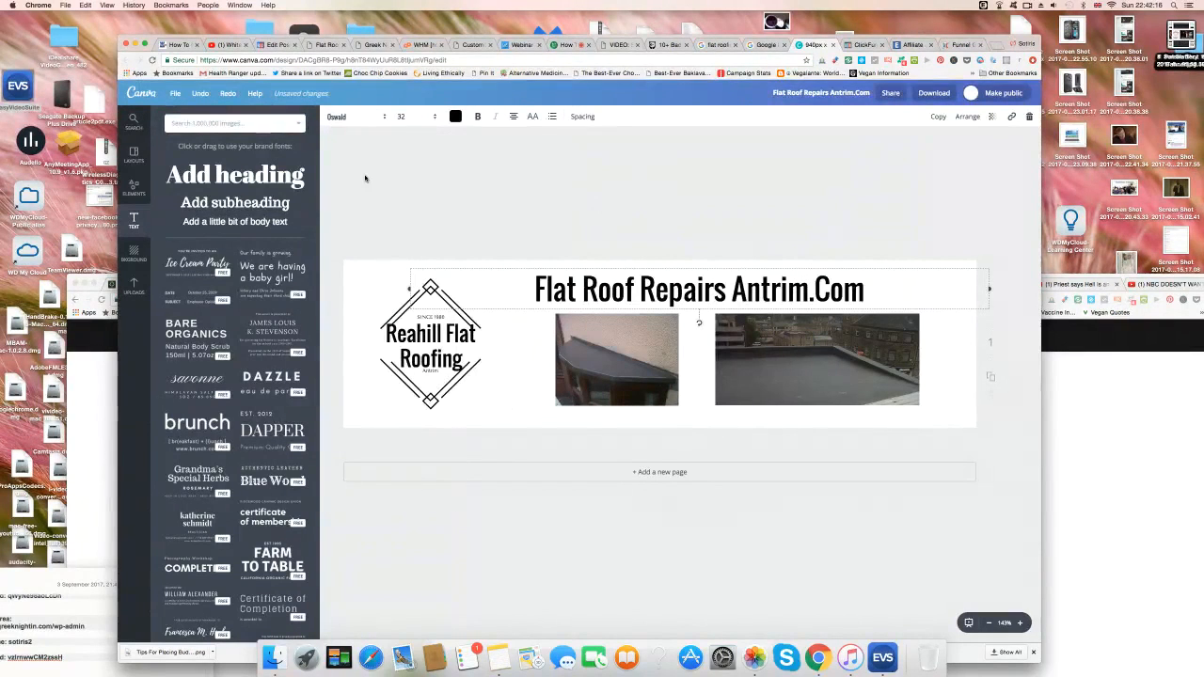
{"action": "left_click", "coordinate": [384, 118]}
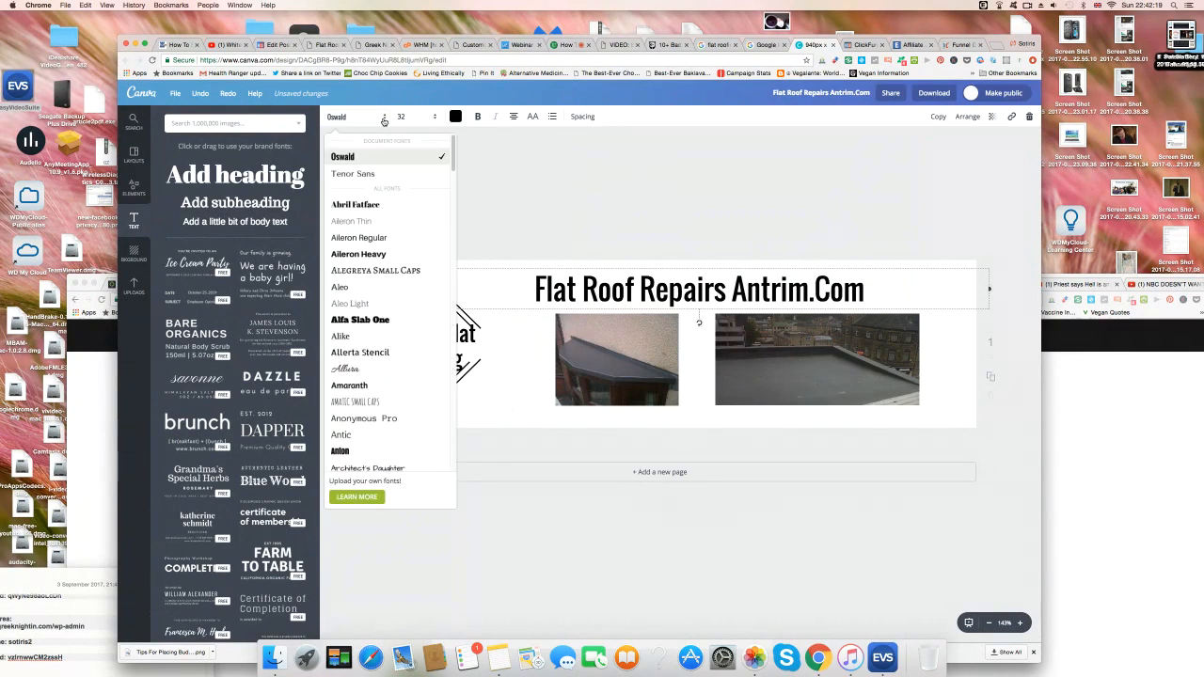
{"action": "left_click", "coordinate": [372, 320]}
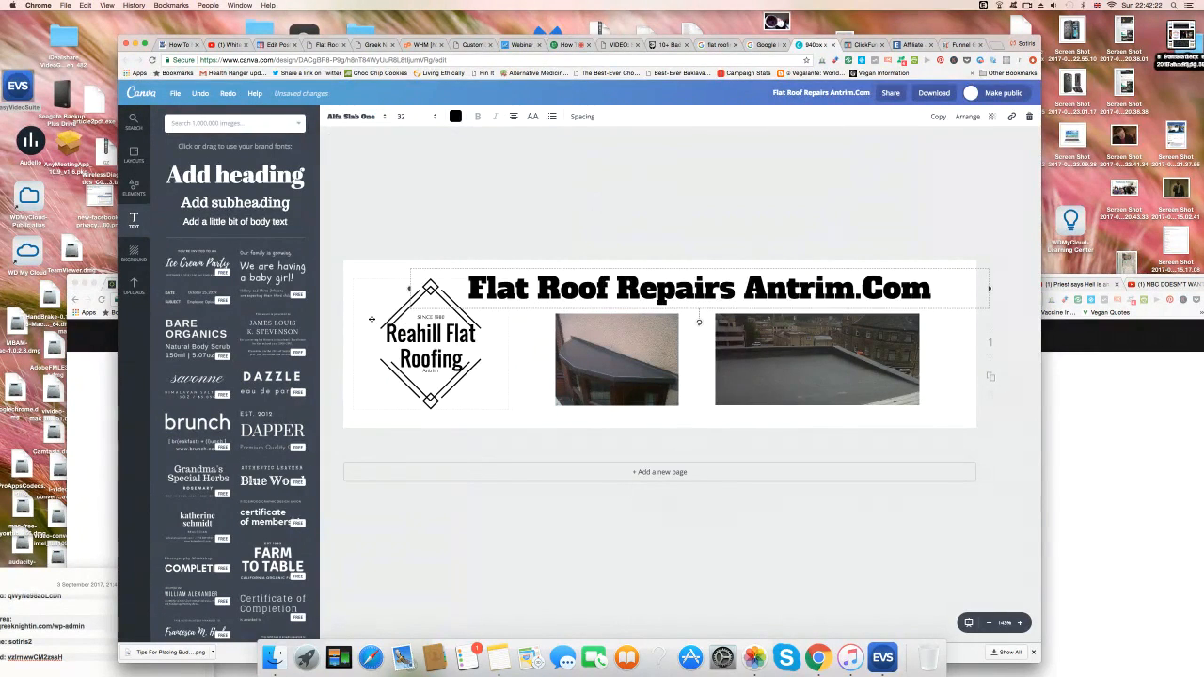
{"action": "left_click", "coordinate": [383, 119]}
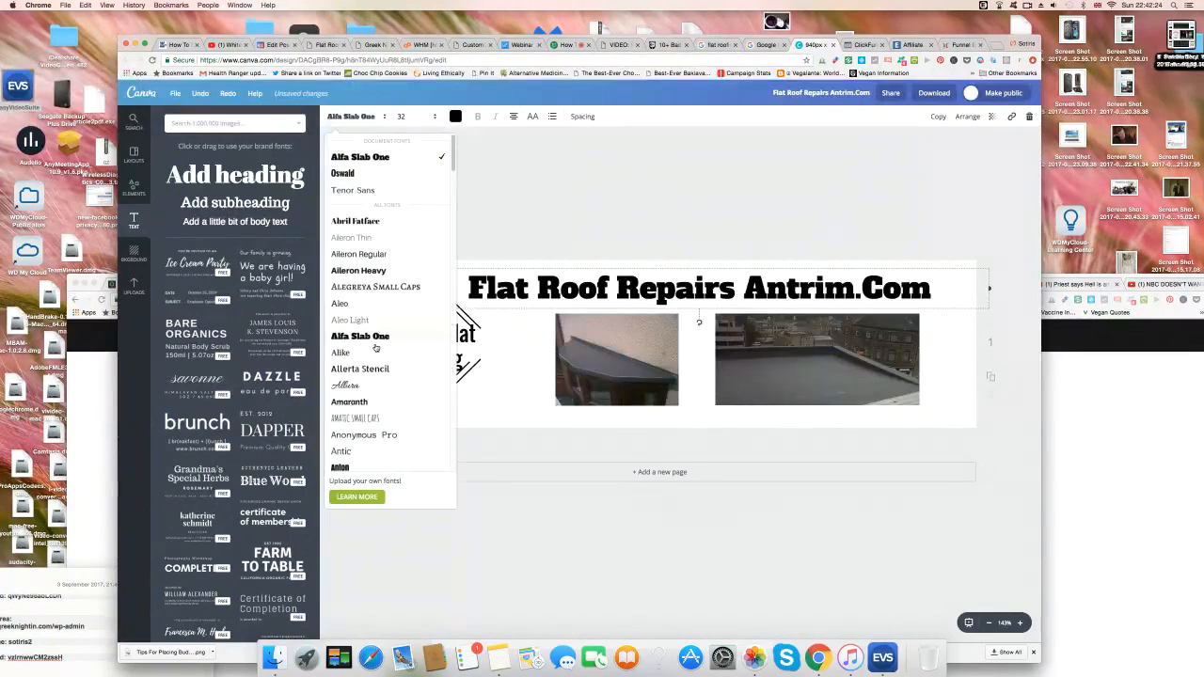
{"action": "scroll", "coordinate": [378, 386], "scroll_direction": "down", "scroll_amount": 5}
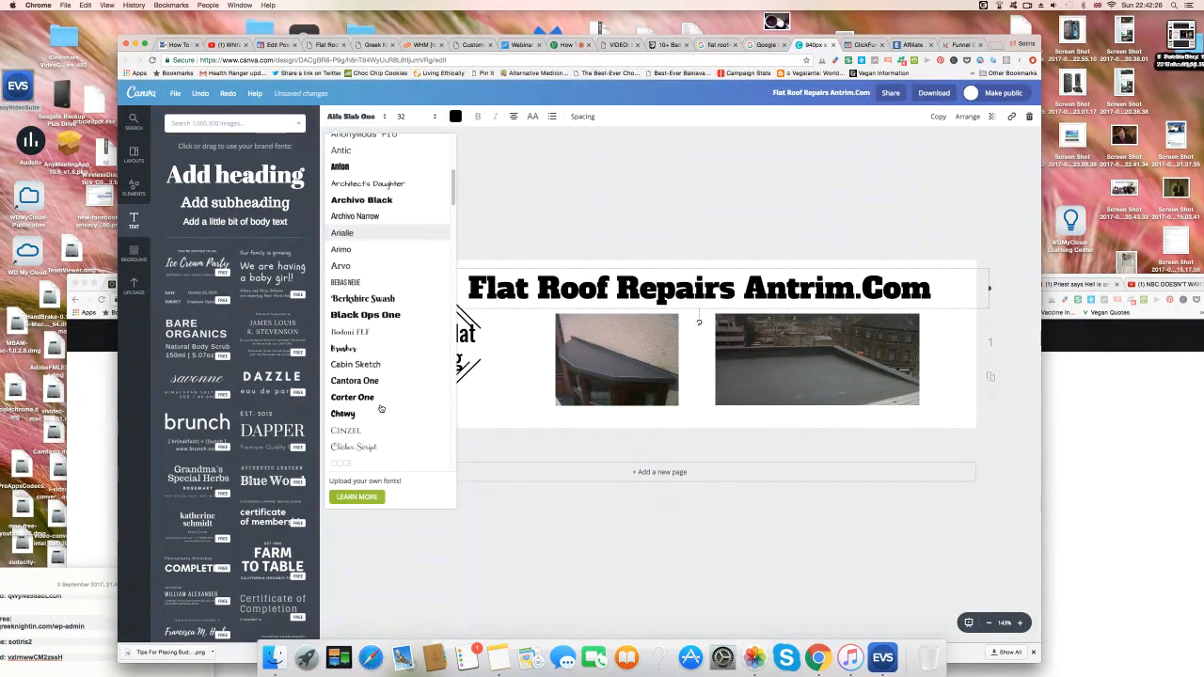
{"action": "scroll", "coordinate": [385, 424], "scroll_direction": "down", "scroll_amount": 3}
{"action": "scroll", "coordinate": [386, 425], "scroll_direction": "down", "scroll_amount": 10}
{"action": "scroll", "coordinate": [387, 428], "scroll_direction": "down", "scroll_amount": 10}
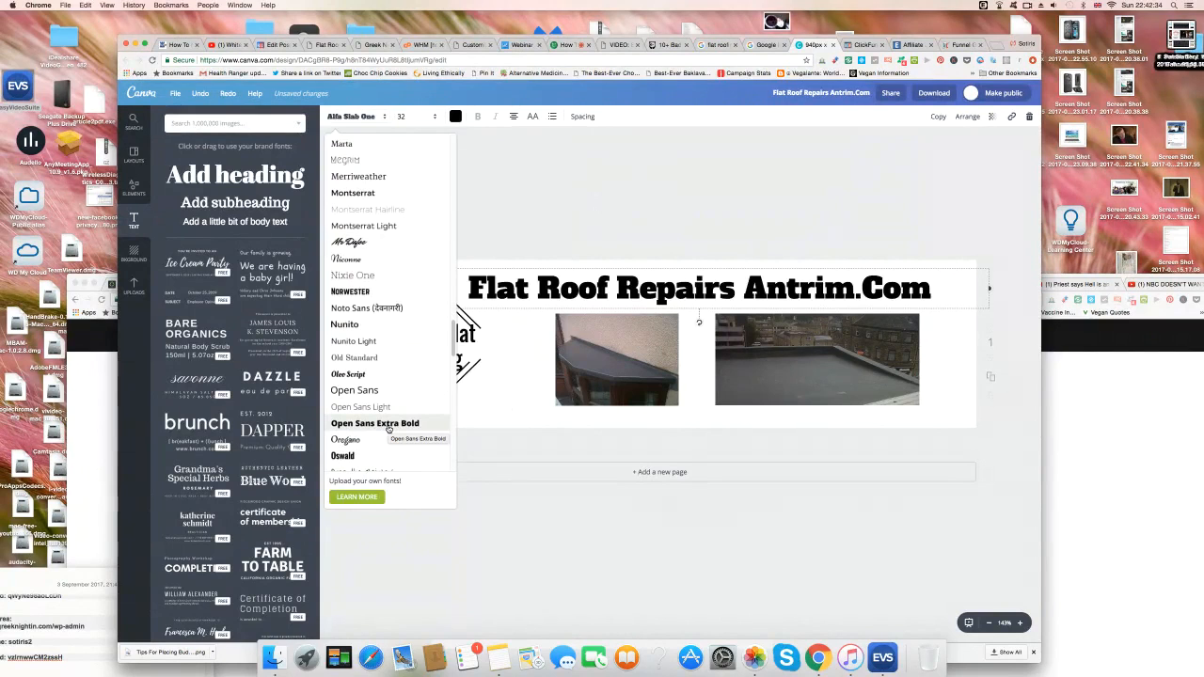
{"action": "left_click", "coordinate": [372, 324]}
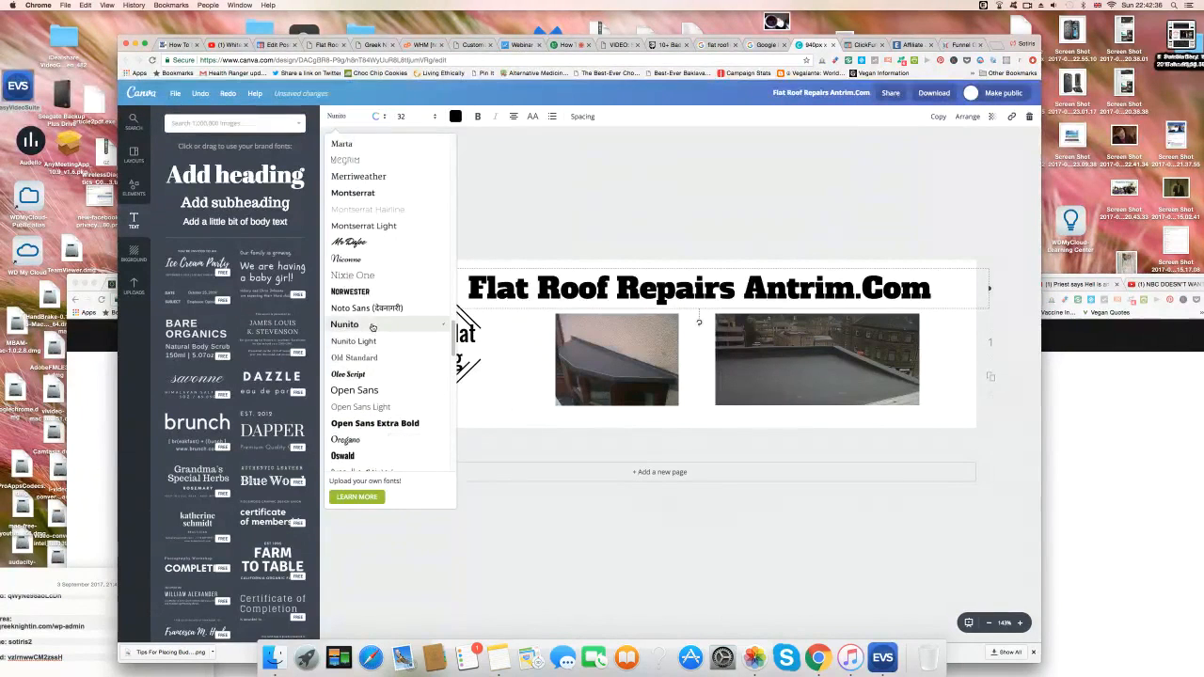
{"action": "left_click", "coordinate": [448, 172]}
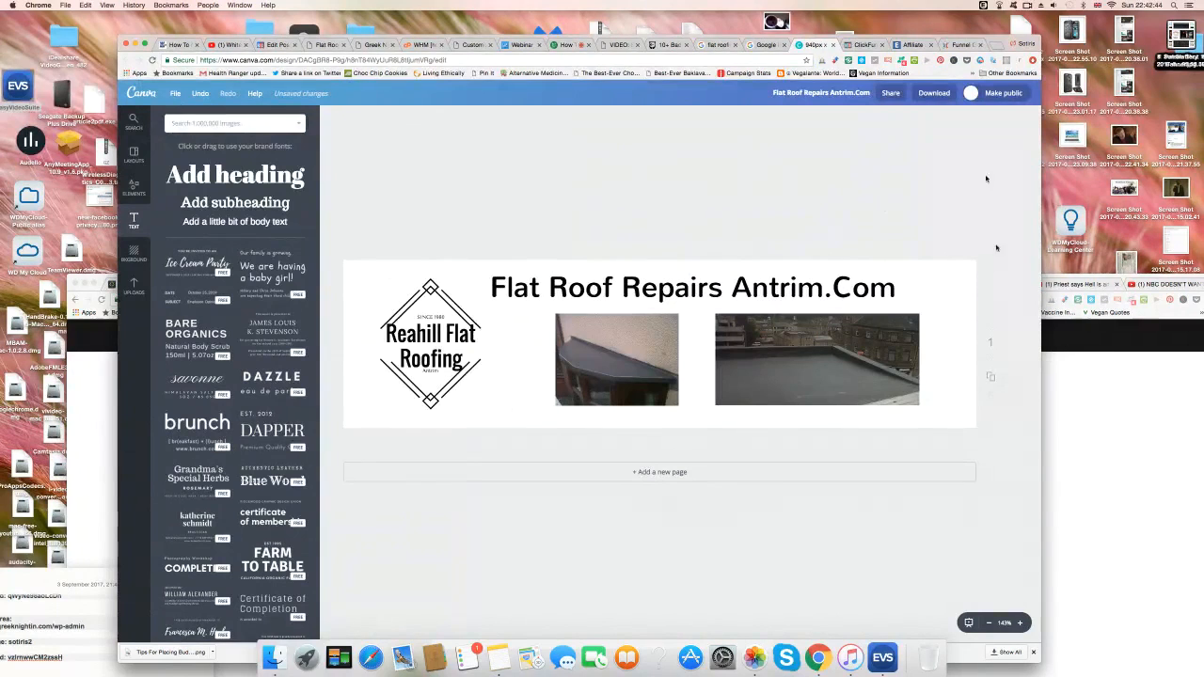
Download the header as a PNG and add a 'Quality' caption beneath the logo.
{"action": "left_click", "coordinate": [935, 93]}
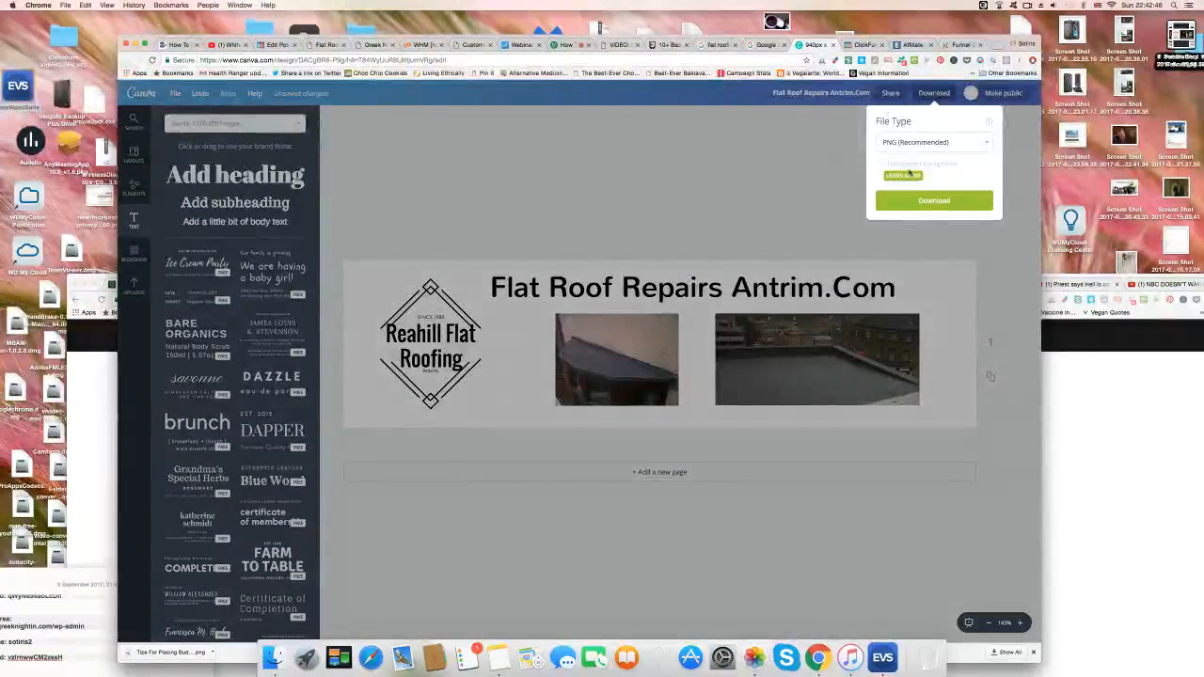
{"action": "left_click", "coordinate": [936, 201]}
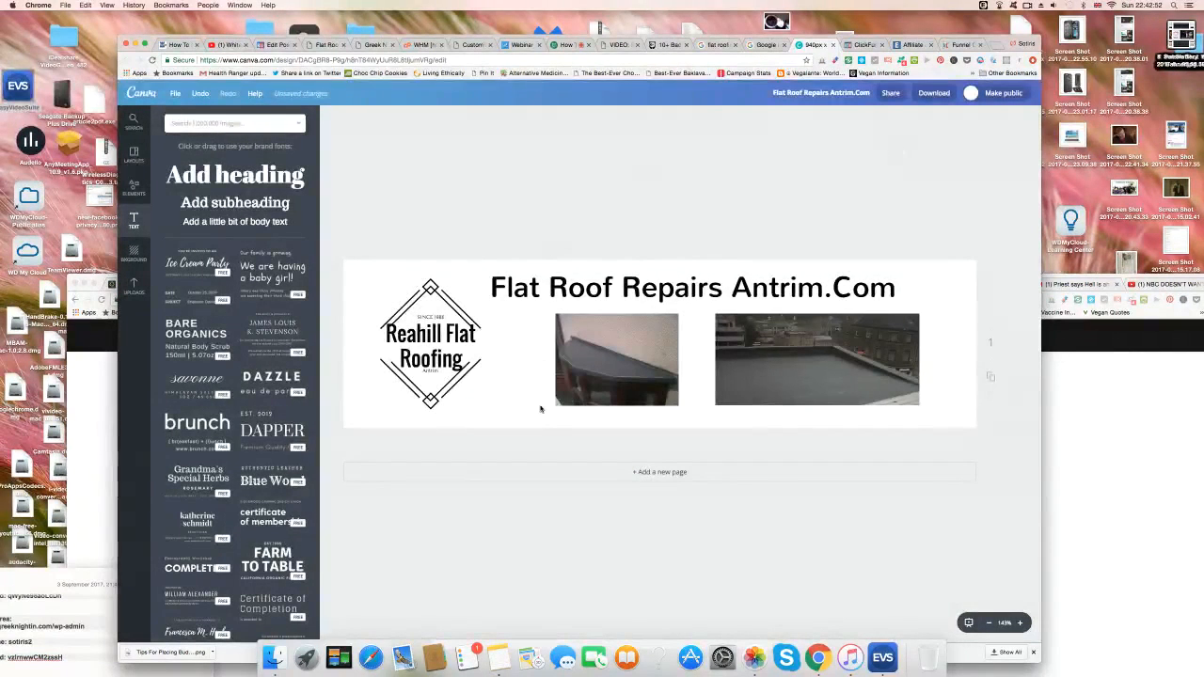
{"action": "left_click", "coordinate": [224, 222]}
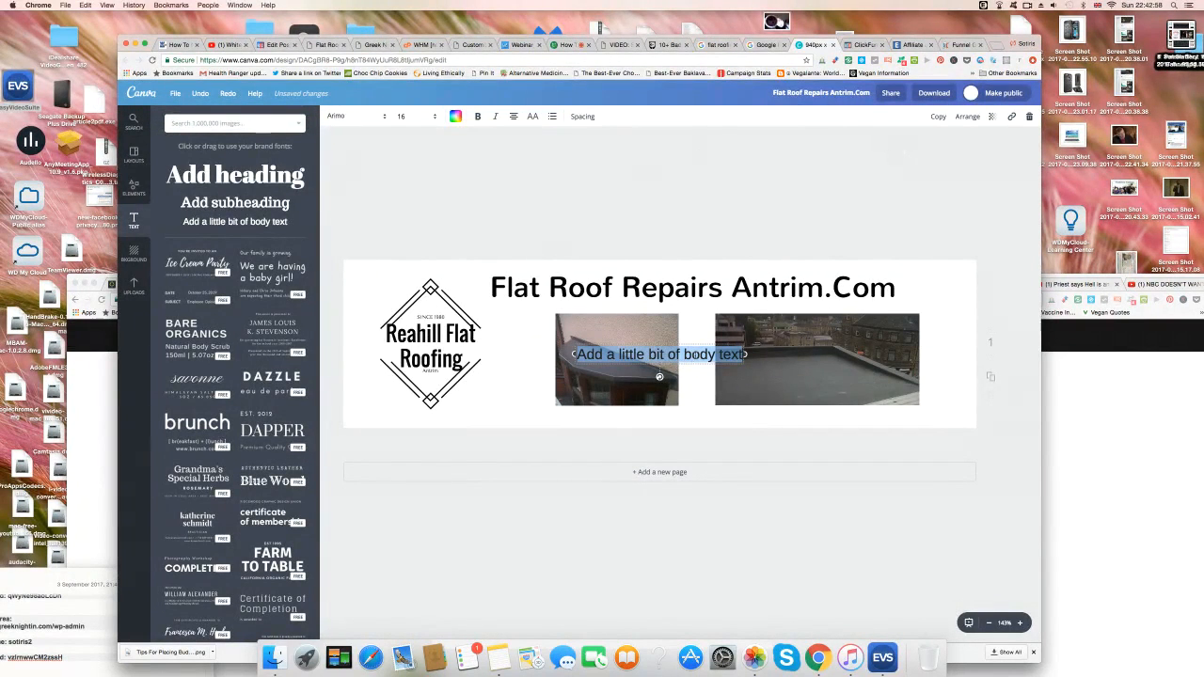
{"action": "type", "text": "Qu"}
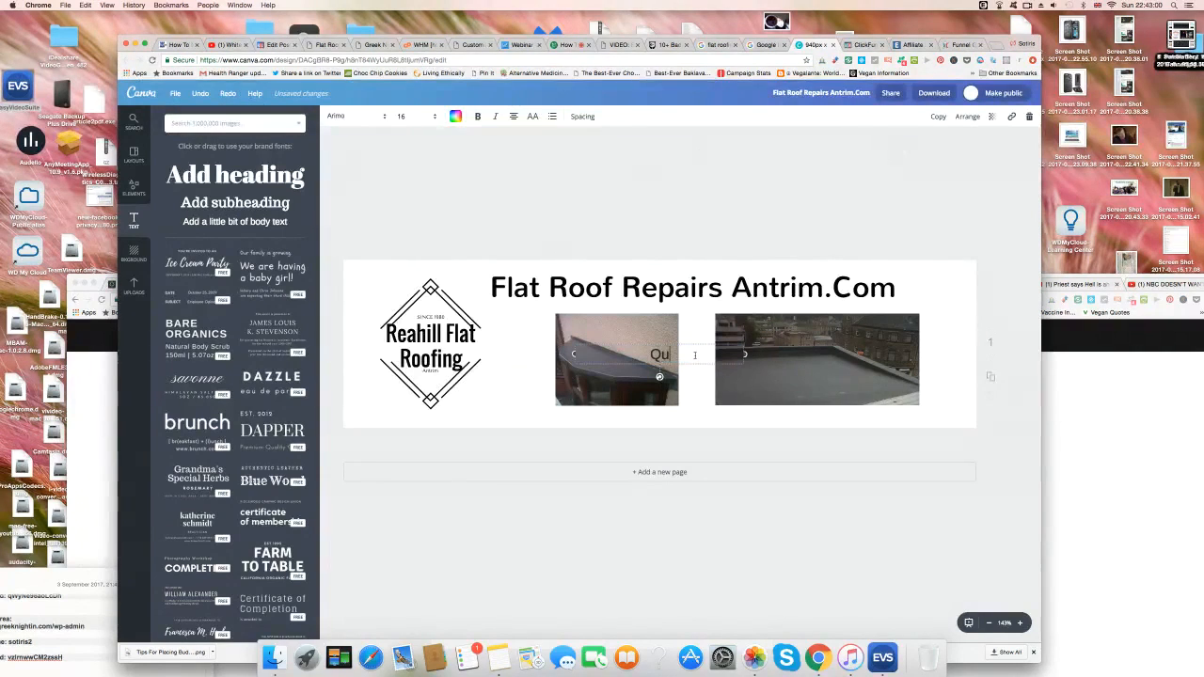
{"action": "type", "text": "ality"}
{"action": "left_click", "coordinate": [744, 409]}
{"action": "left_click_drag", "start_coordinate": [668, 355], "coordinate": [497, 416]}
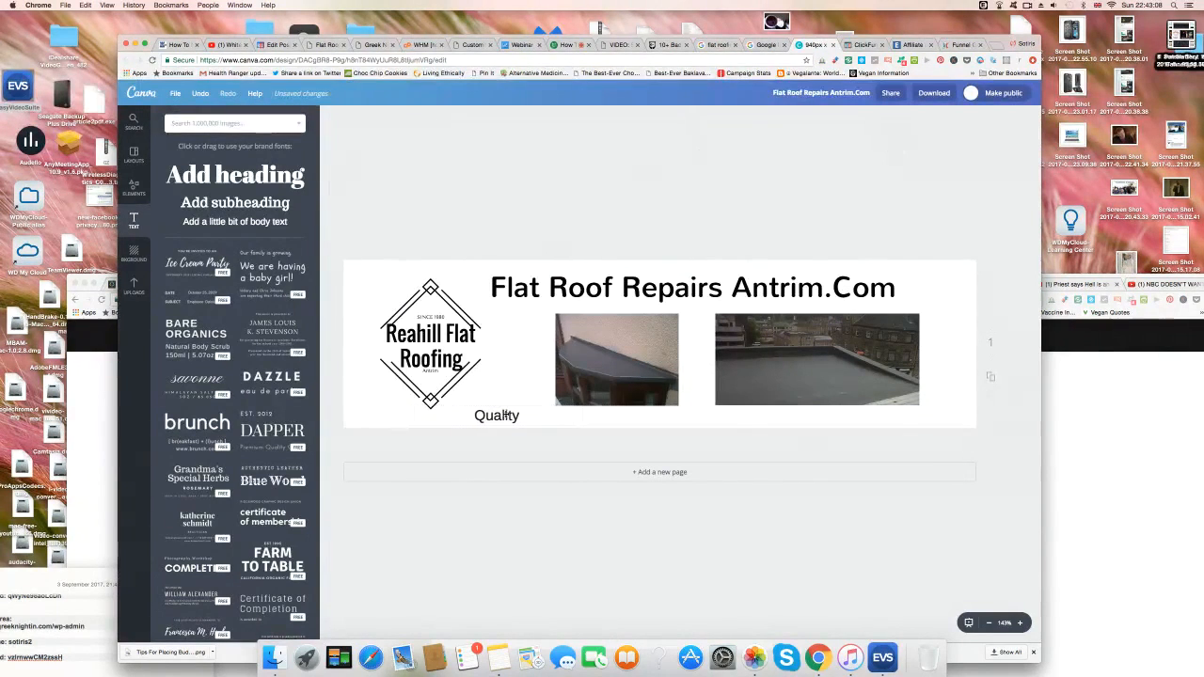
Add 'Reliability' and 'Value' captions under the roof photos and line up Quality.
{"action": "left_click", "coordinate": [254, 221]}
{"action": "type", "text": "Reliability"}
{"action": "left_click", "coordinate": [490, 169]}
{"action": "left_click_drag", "start_coordinate": [665, 357], "coordinate": [697, 420]}
{"action": "left_click", "coordinate": [227, 222]}
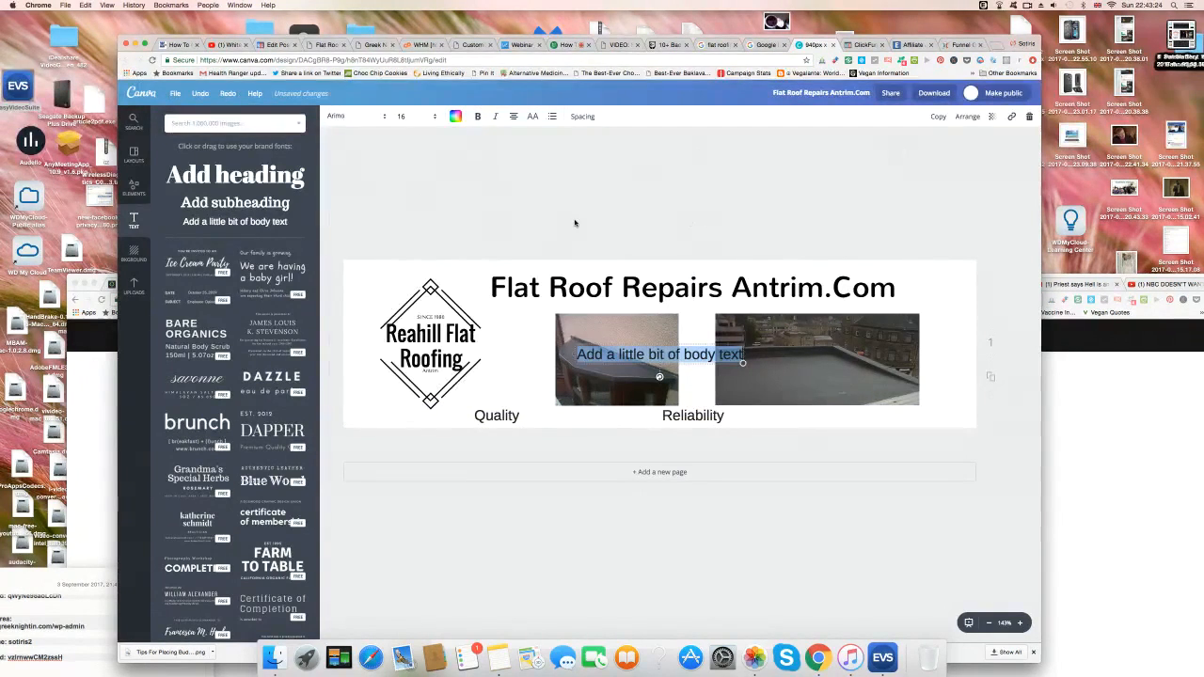
{"action": "type", "text": "Value"}
{"action": "left_click", "coordinate": [660, 153]}
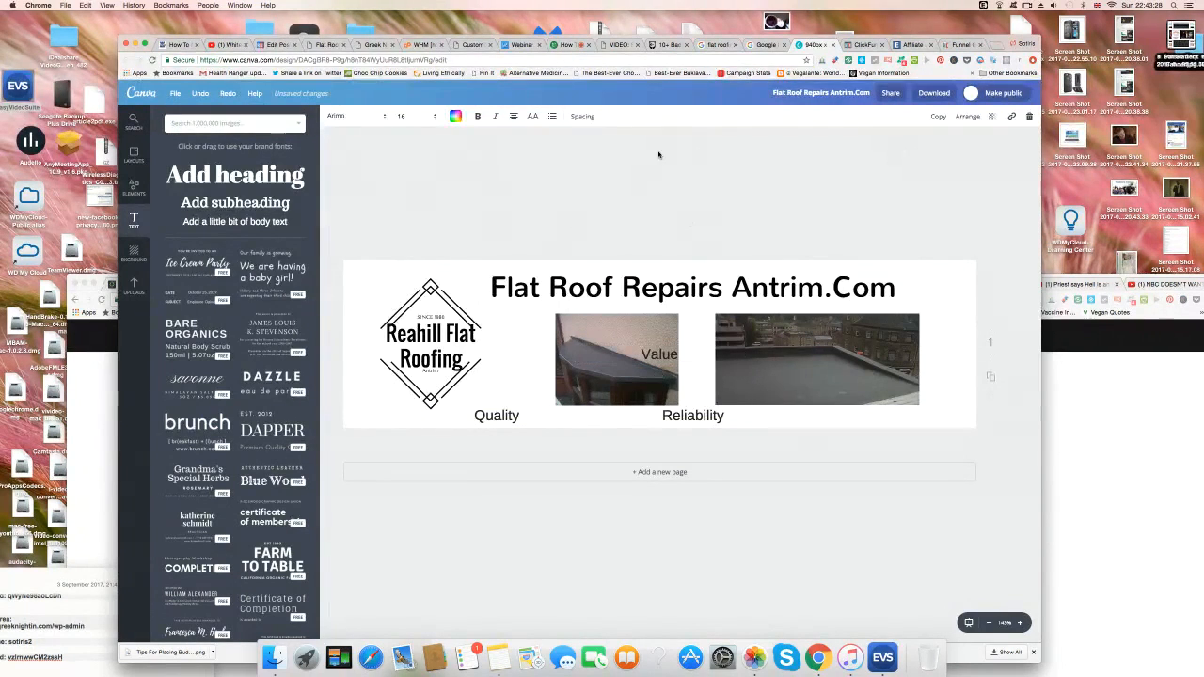
{"action": "left_click_drag", "start_coordinate": [666, 355], "coordinate": [905, 423]}
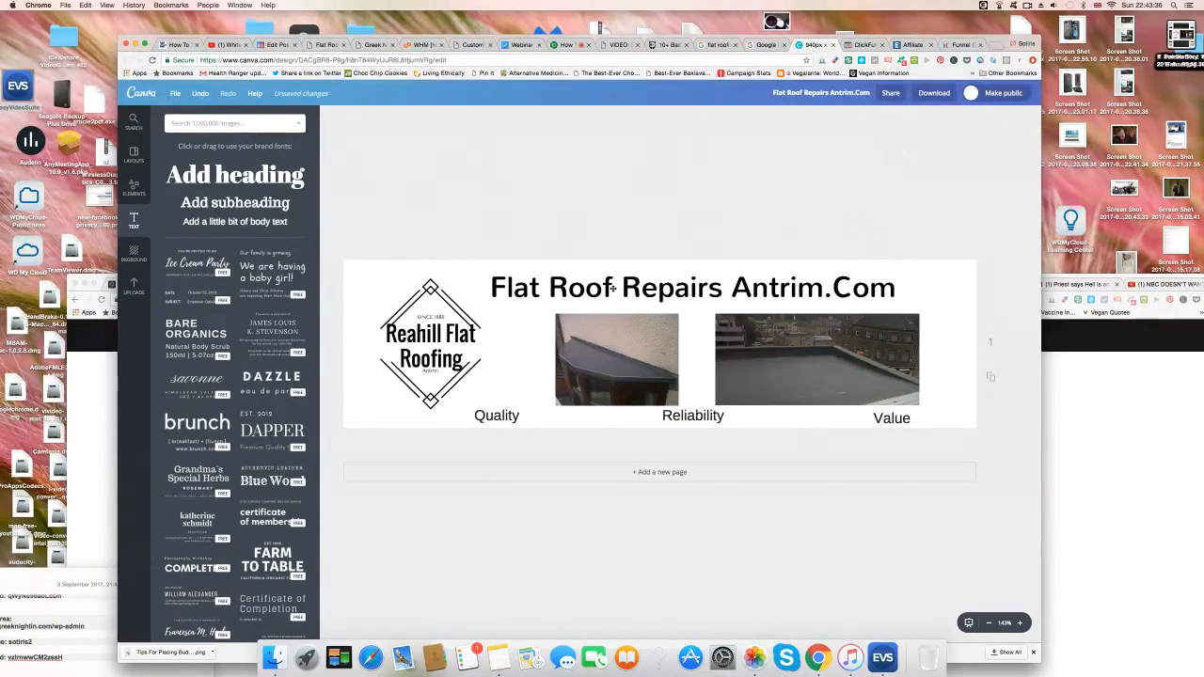
{"action": "left_click_drag", "start_coordinate": [488, 415], "coordinate": [503, 415]}
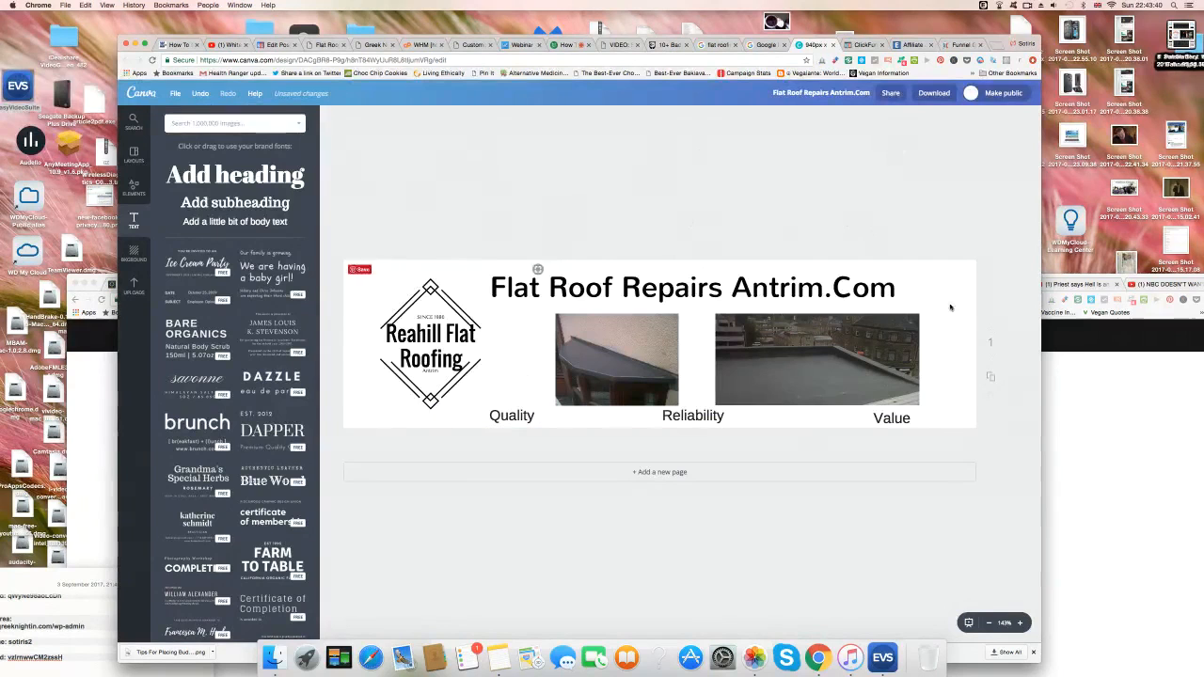
Download the finished header as a PNG again and retry saving the design.
{"action": "left_click", "coordinate": [929, 92]}
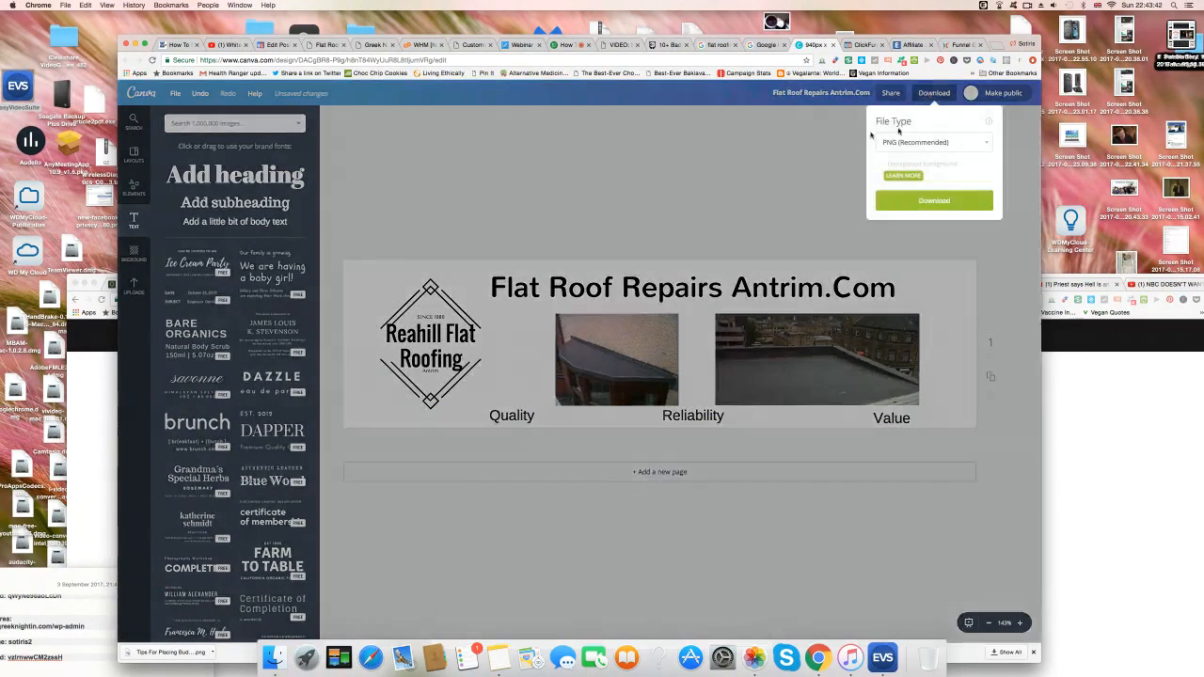
{"action": "left_click", "coordinate": [932, 198]}
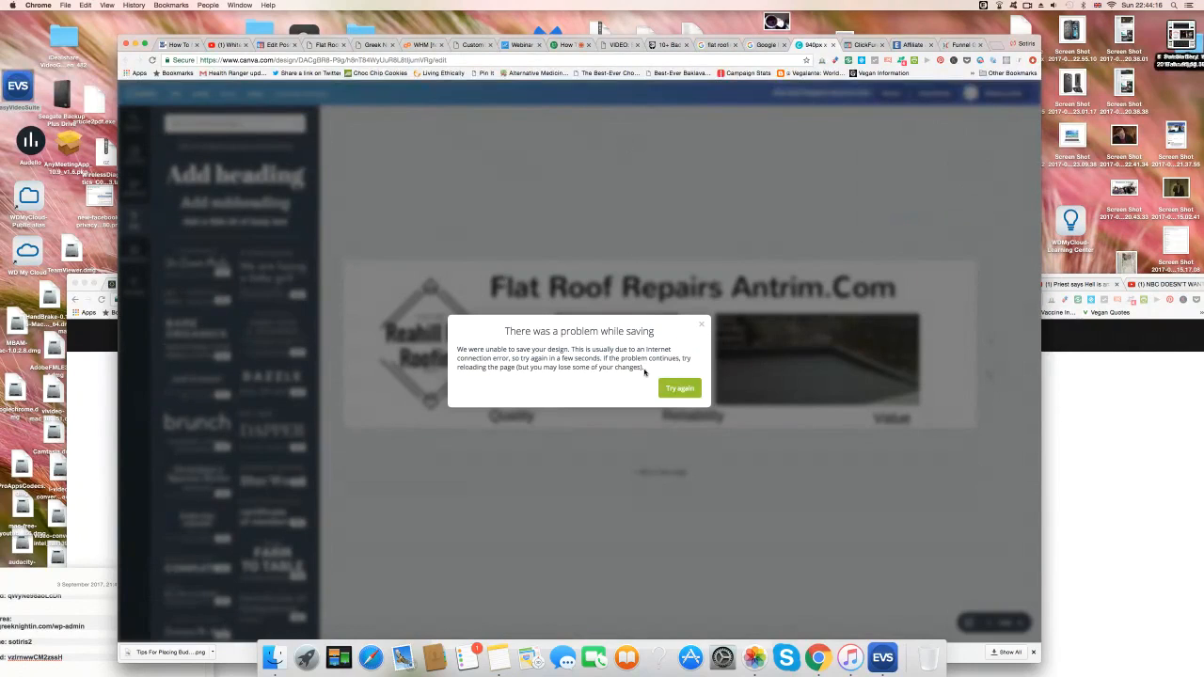
{"action": "left_click", "coordinate": [680, 388]}
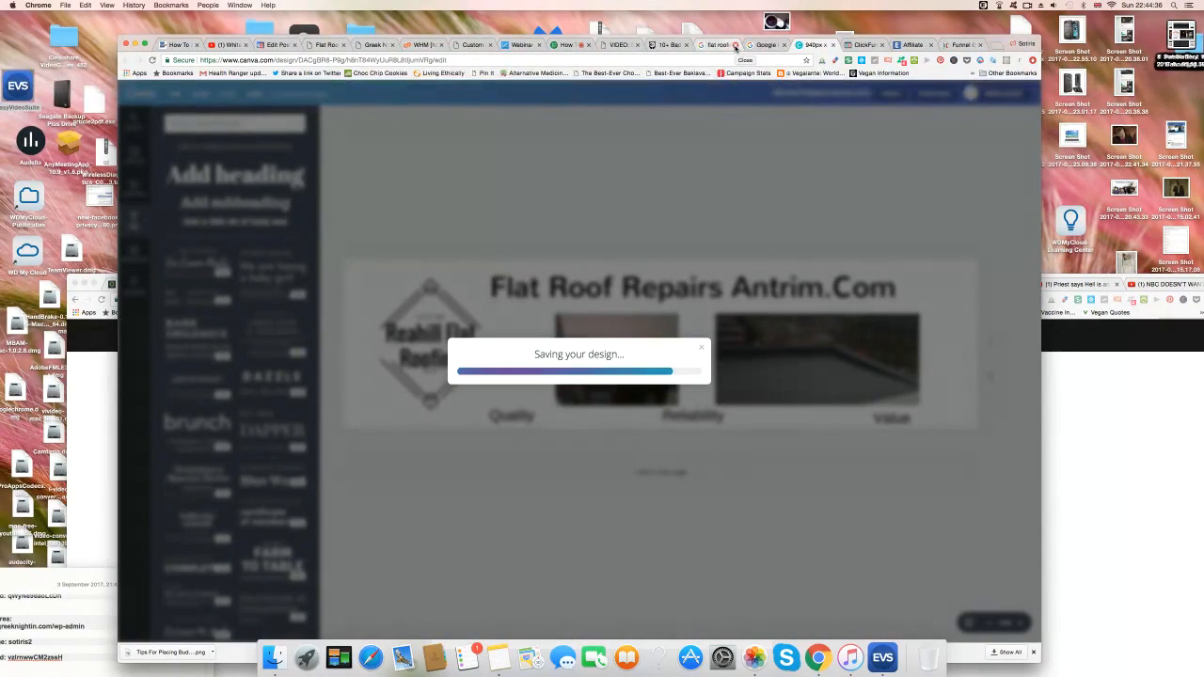
Close the two extra browser tabs and dismiss the saving error message.
{"action": "left_click", "coordinate": [736, 46]}
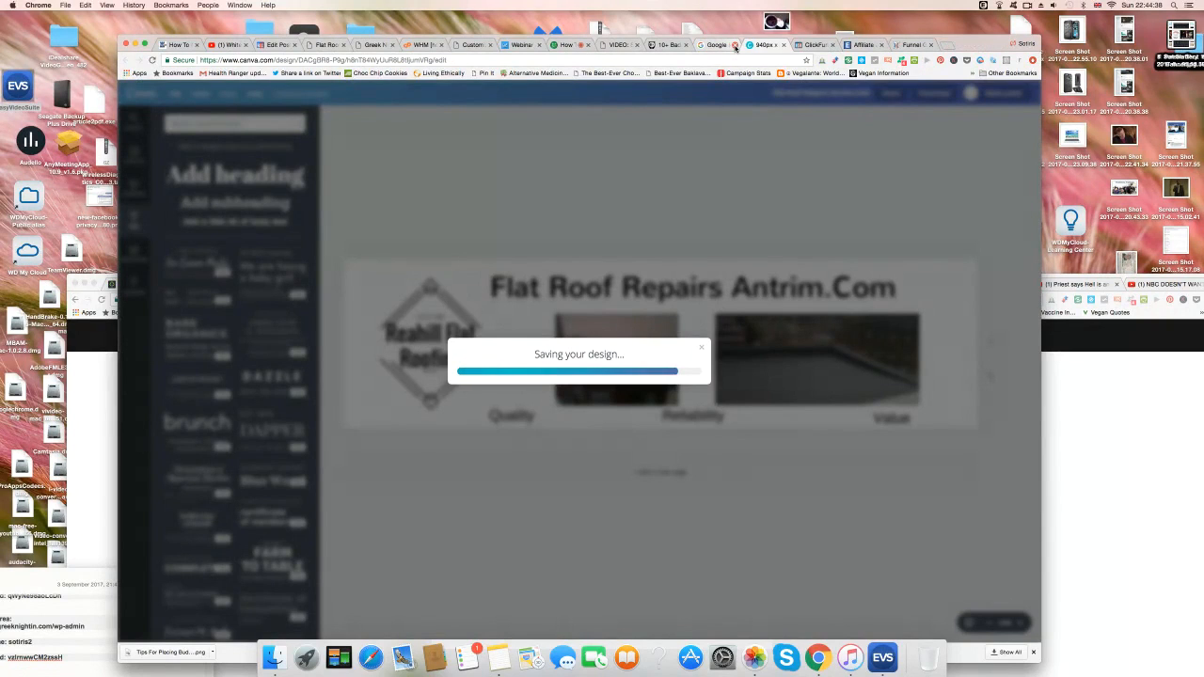
{"action": "left_click", "coordinate": [736, 46]}
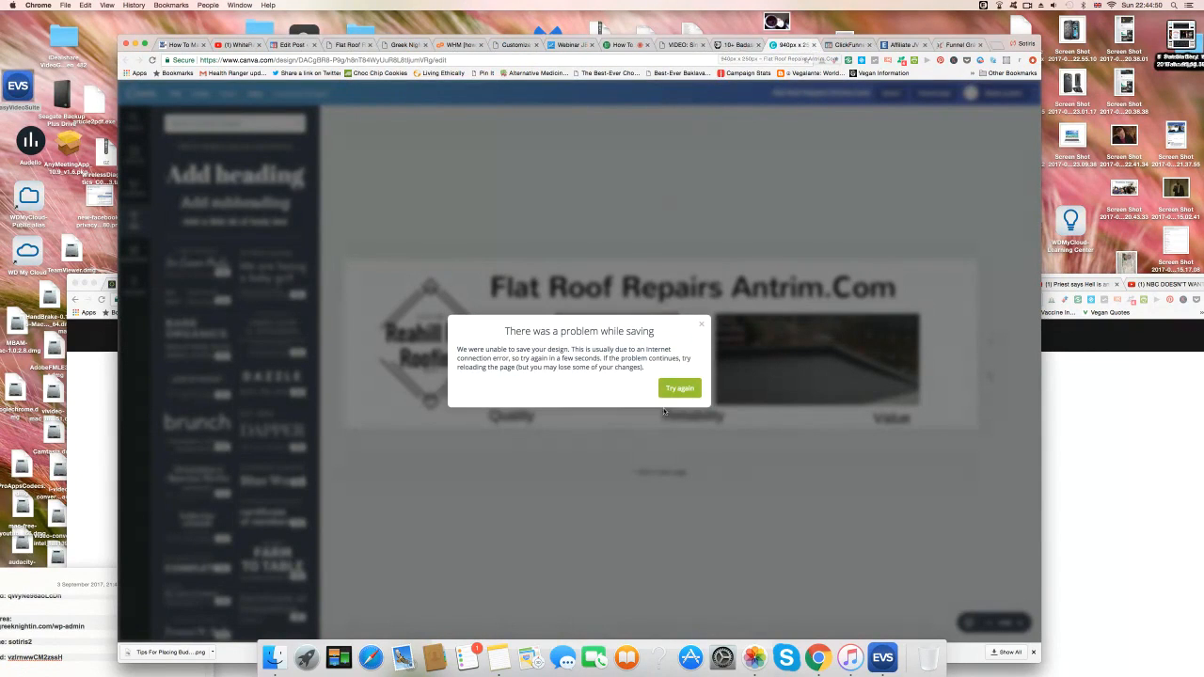
{"action": "left_click", "coordinate": [701, 327]}
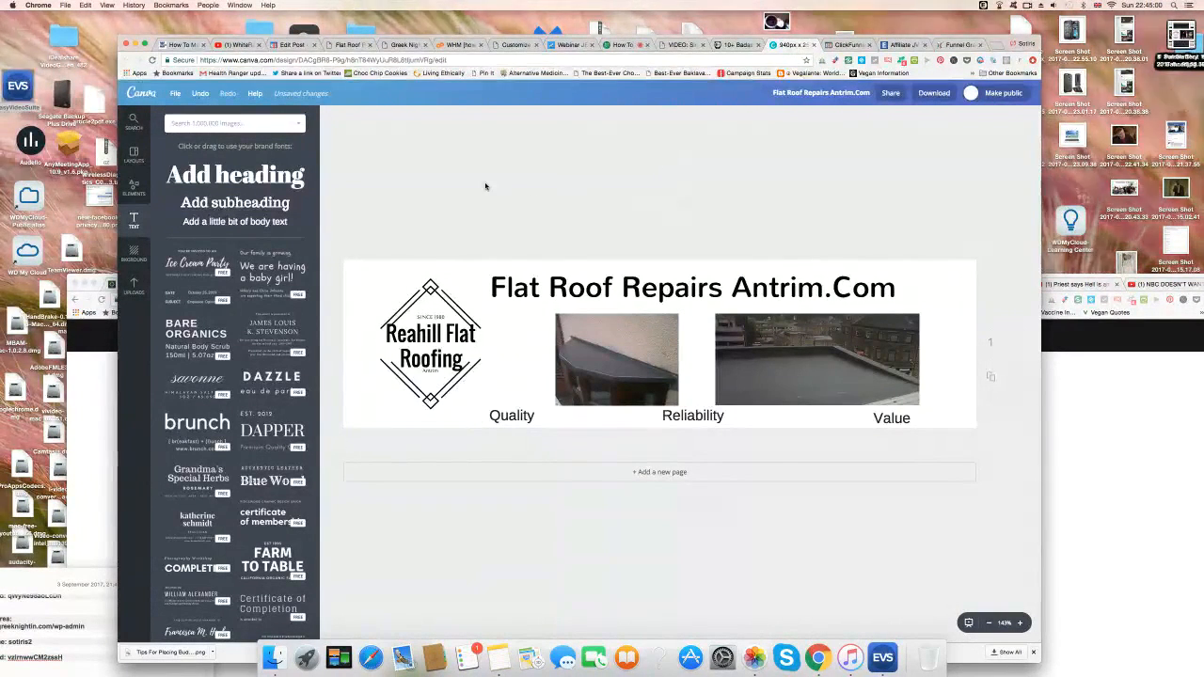
Screenshot the whole header design with Cmd+Shift+4, from the badge to the Value label.
{"action": "key", "text": "super+shift+4"}
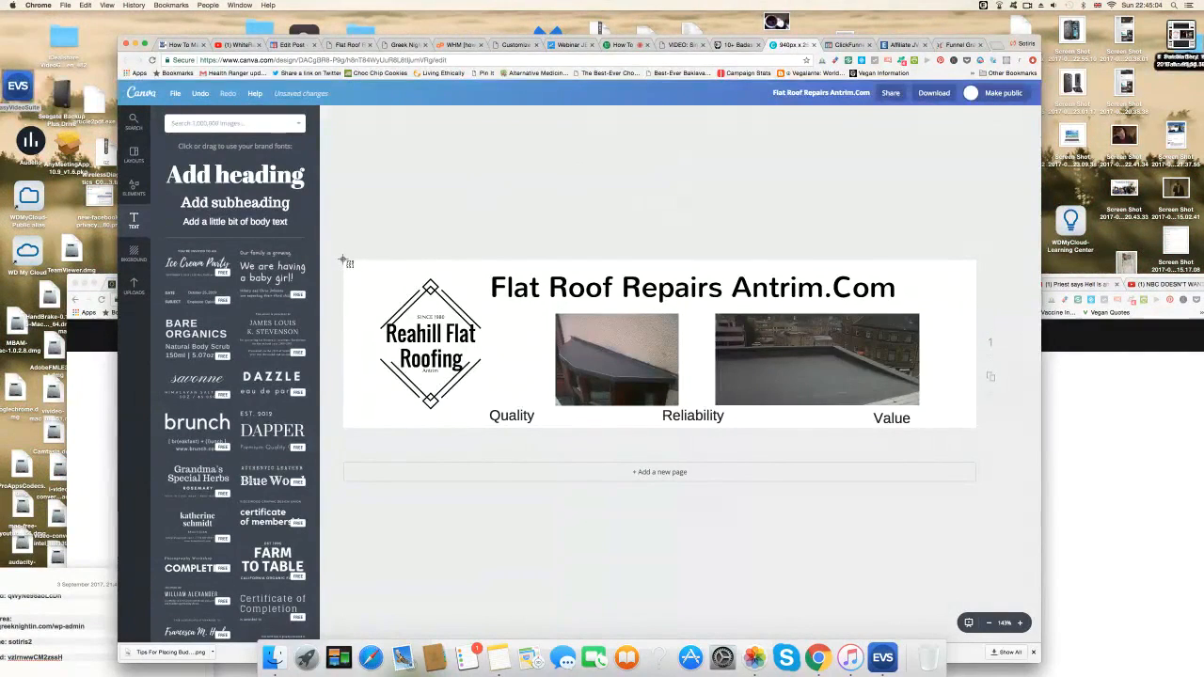
{"action": "left_click_drag", "start_coordinate": [344, 260], "coordinate": [976, 430]}
Switch through the WordPress tabs to the Customizer's Header Image panel.
{"action": "left_click", "coordinate": [295, 44]}
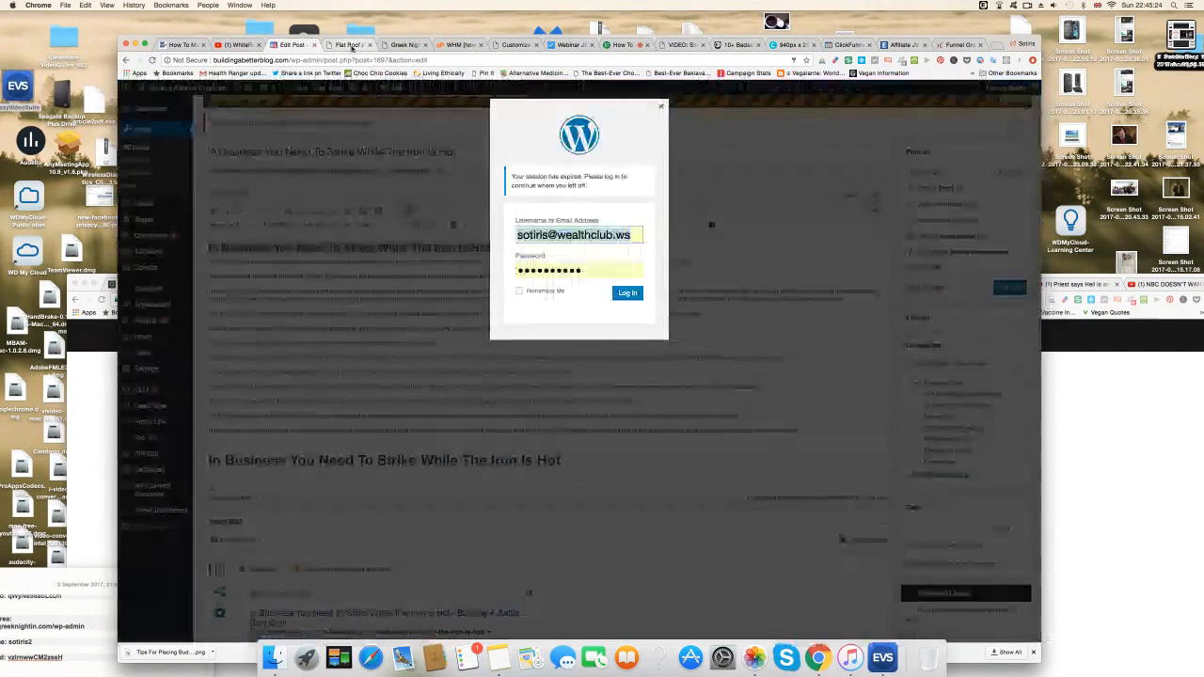
{"action": "left_click", "coordinate": [350, 45]}
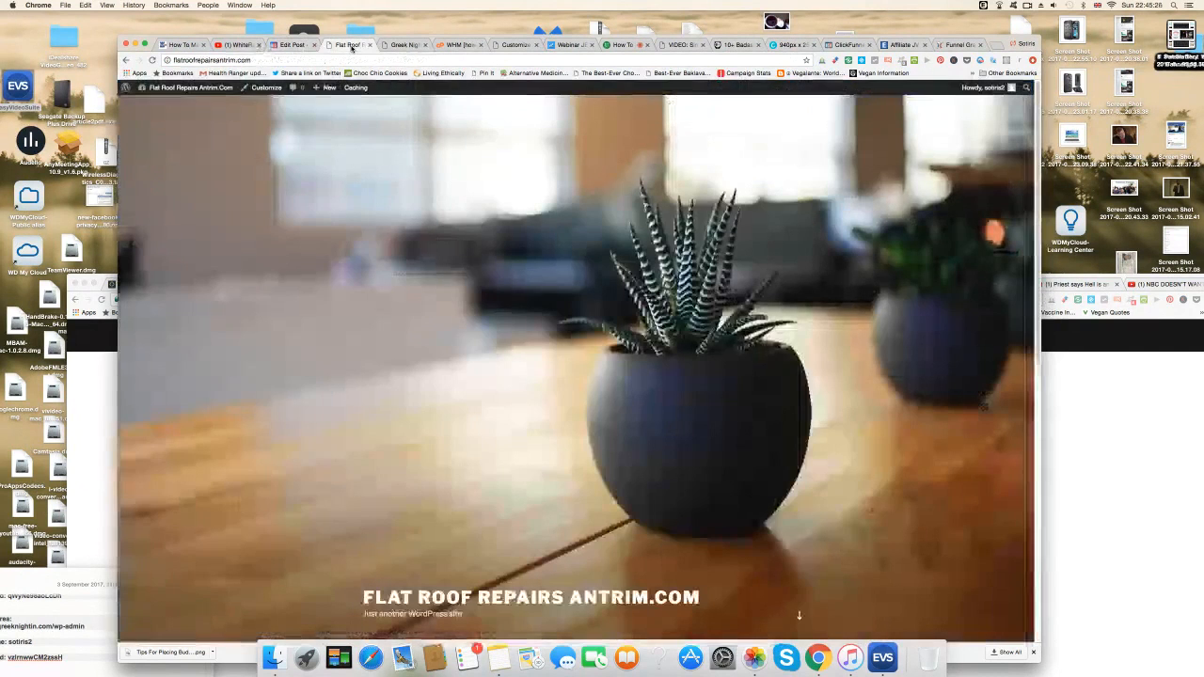
{"action": "left_click", "coordinate": [297, 45]}
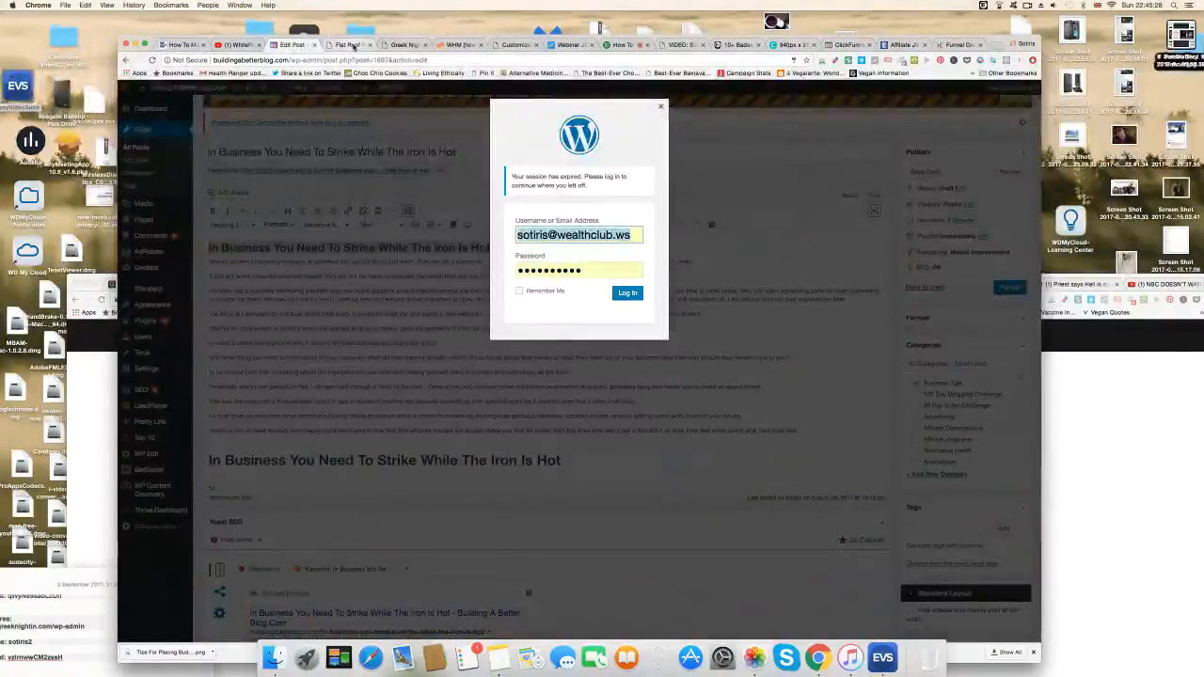
{"action": "left_click", "coordinate": [350, 45]}
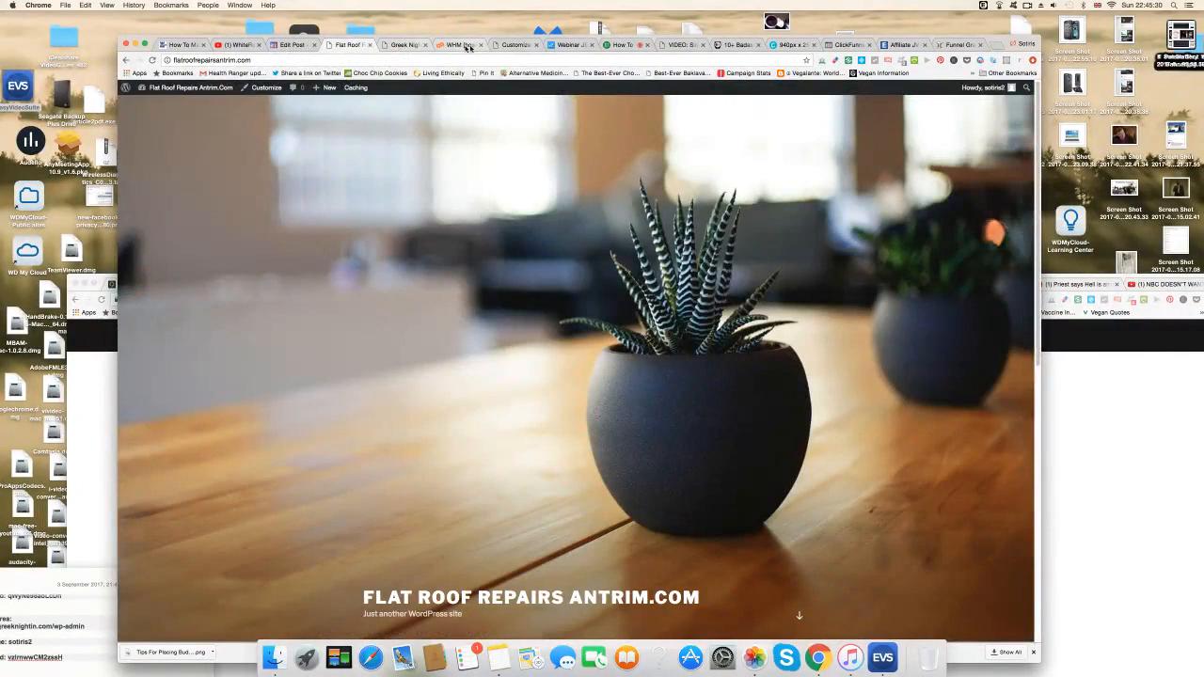
{"action": "left_click", "coordinate": [518, 45]}
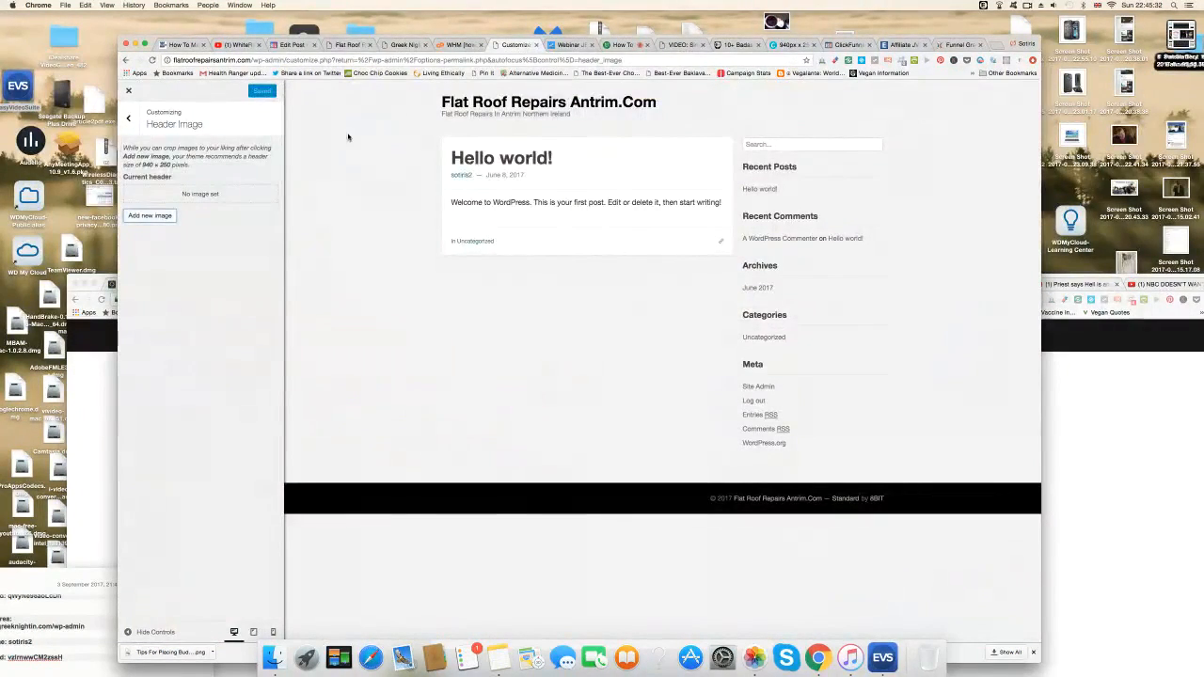
Upload 'Screen Shot 2017-09-03 at 22.45.01' from the computer as a new header image.
{"action": "left_click", "coordinate": [151, 216]}
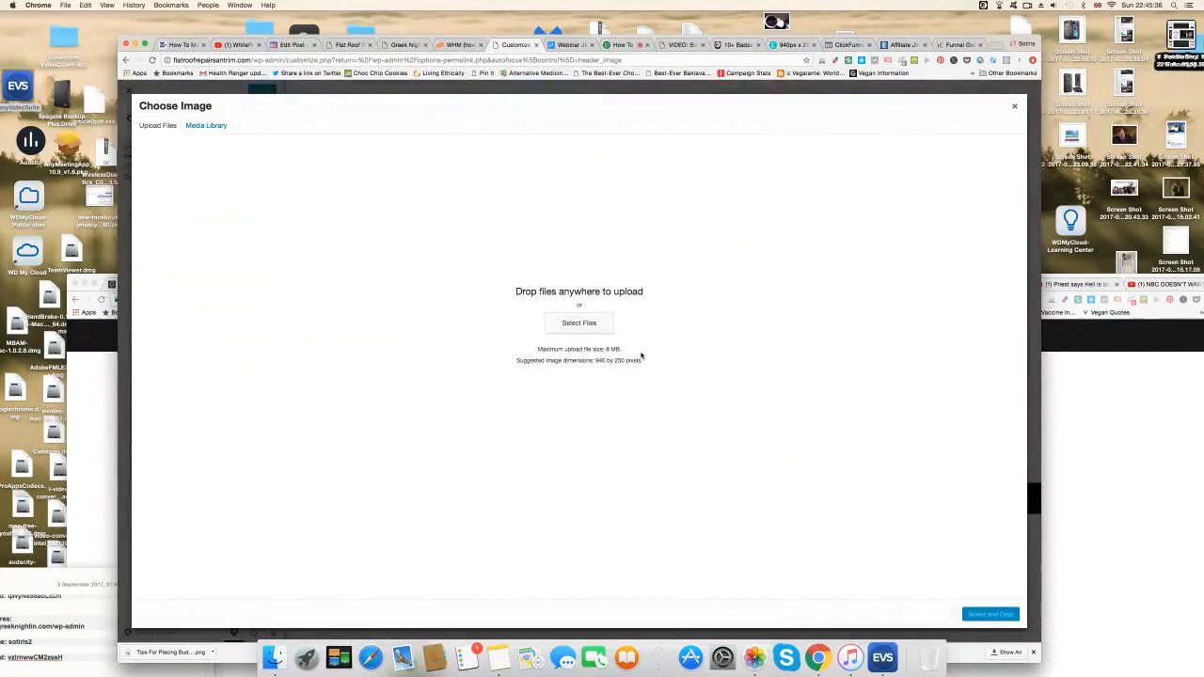
{"action": "left_click", "coordinate": [571, 325]}
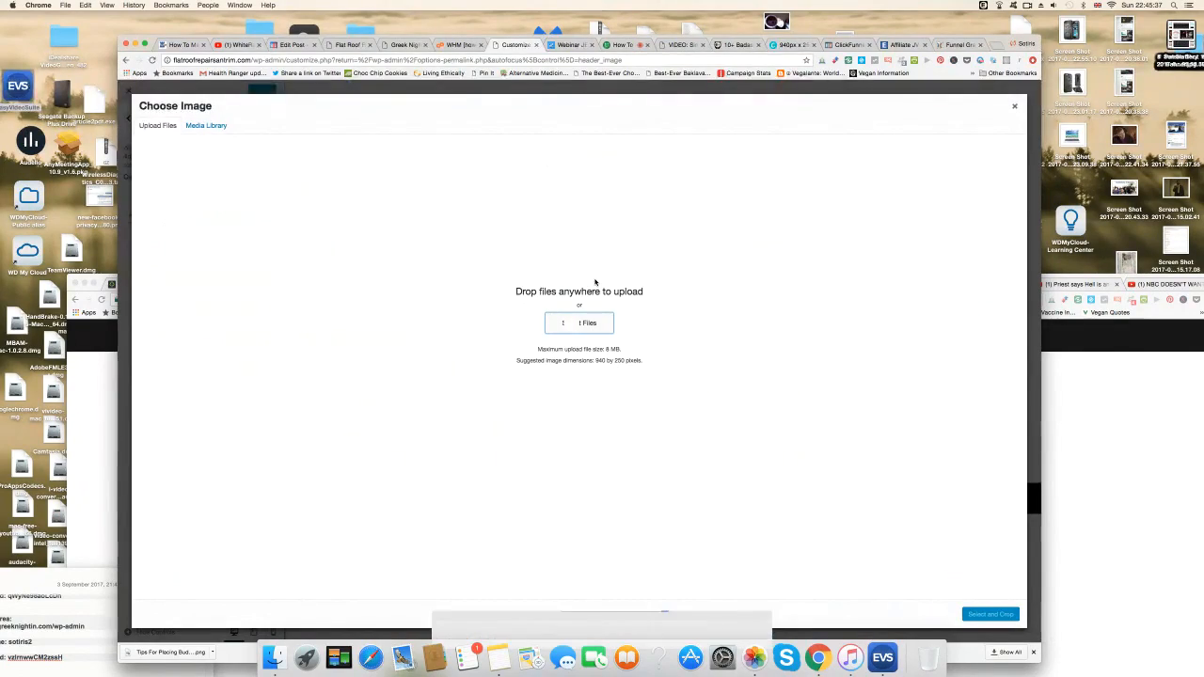
{"action": "scroll", "coordinate": [634, 347], "scroll_direction": "down", "scroll_amount": 15}
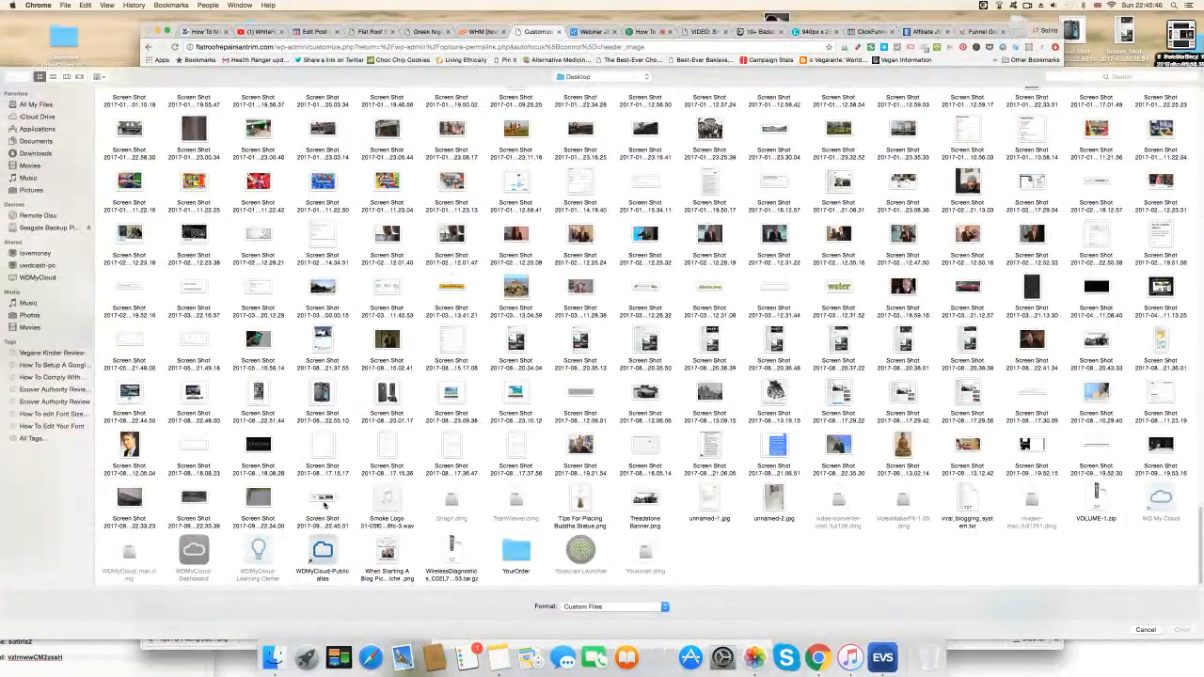
{"action": "left_click", "coordinate": [328, 499]}
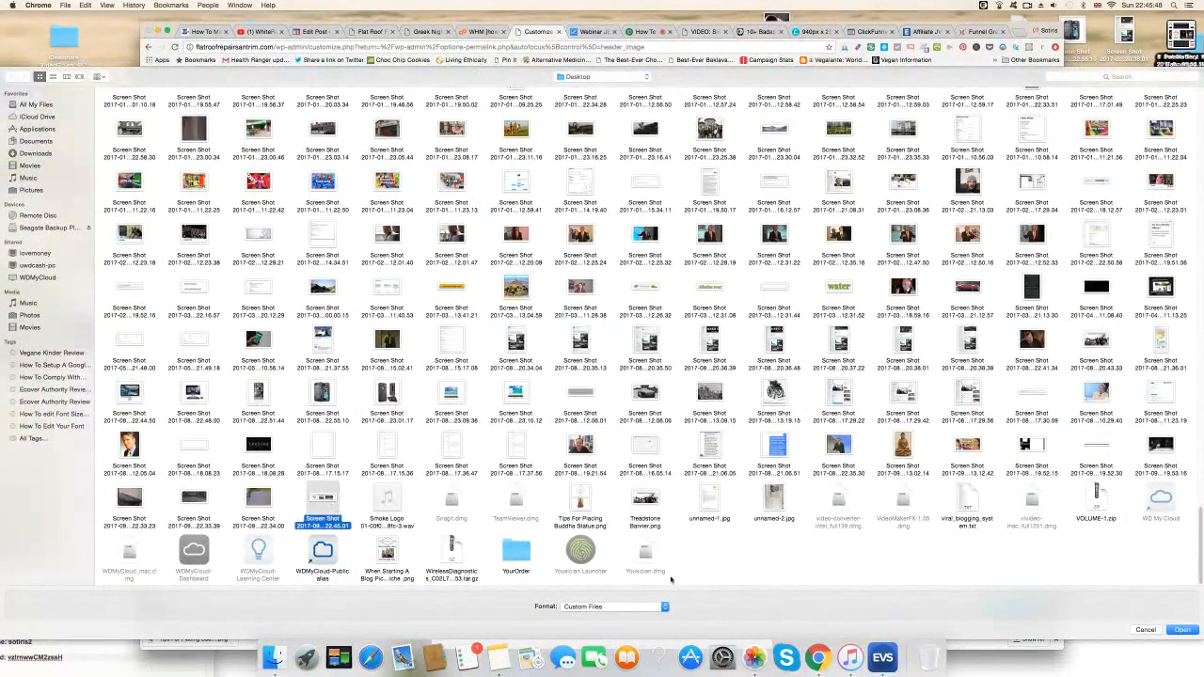
{"action": "left_click", "coordinate": [1184, 630]}
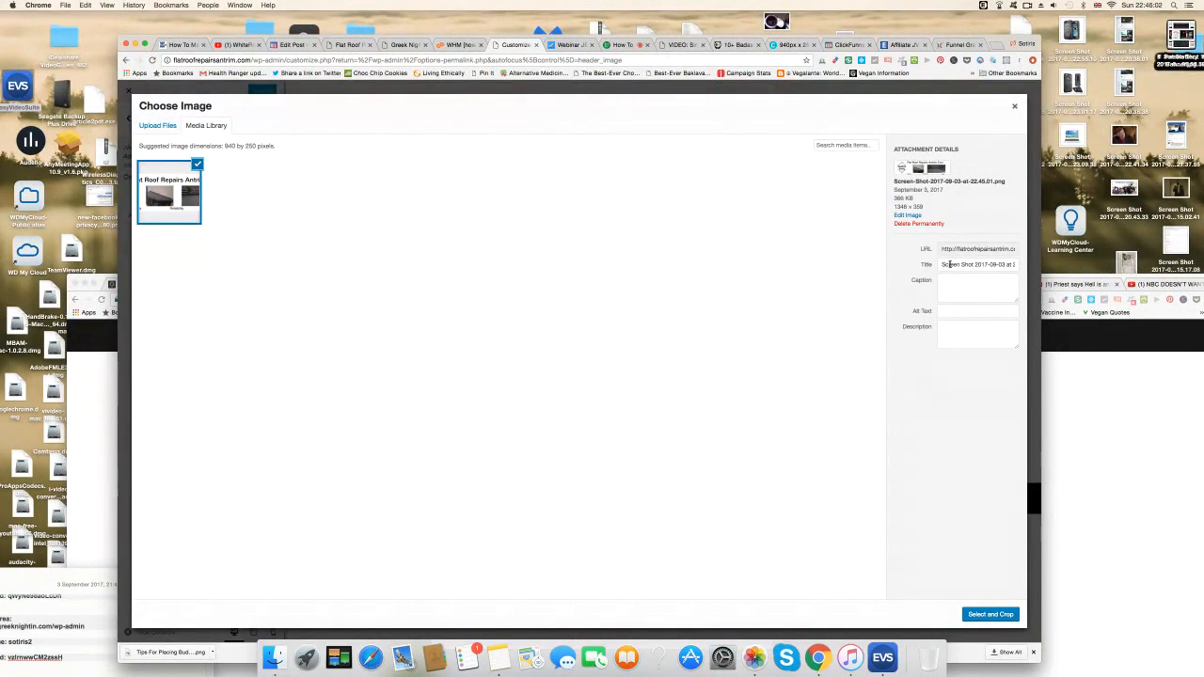
Retitle the image 'Flat Roof Repairs Antrim' and paste that text into its caption and description.
{"action": "left_click_drag", "start_coordinate": [943, 265], "coordinate": [1057, 267]}
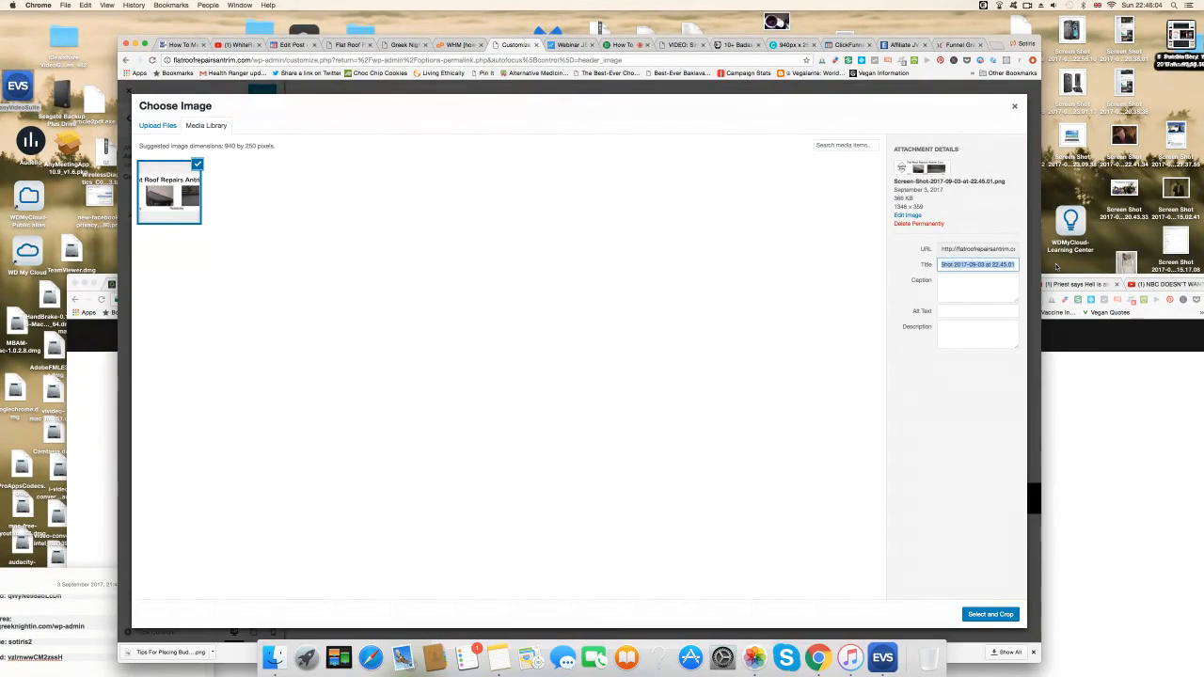
{"action": "type", "text": "flat Roof Repairs Antrim"}
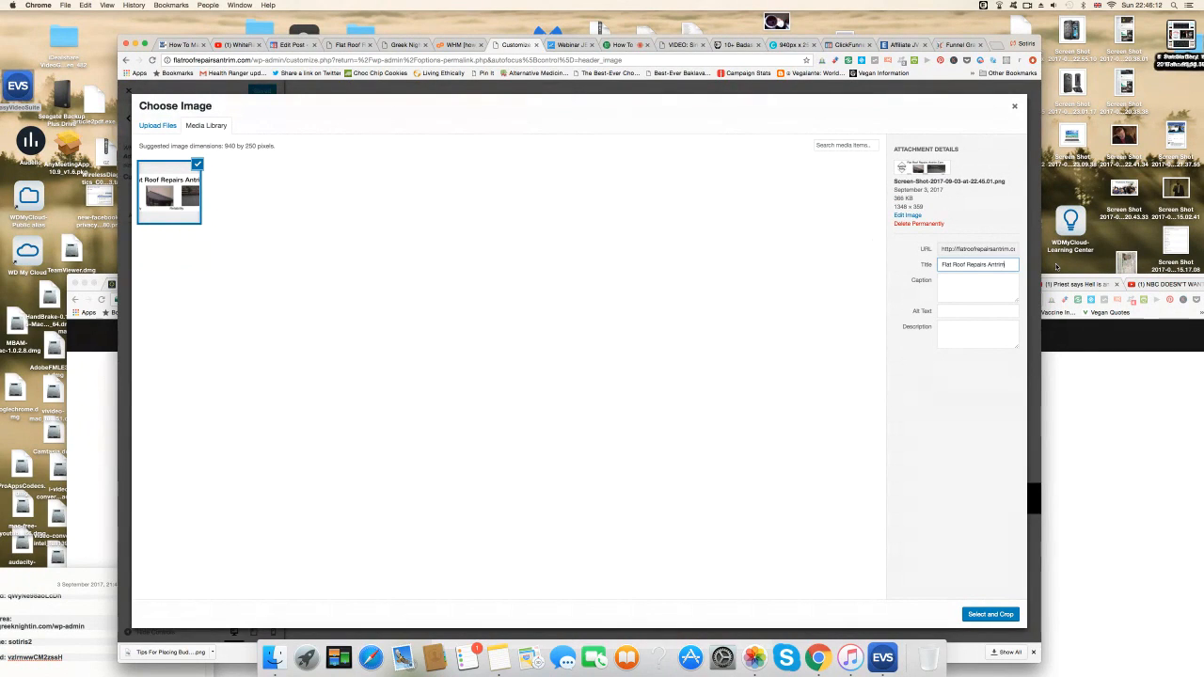
{"action": "left_click_drag", "start_coordinate": [1006, 264], "coordinate": [951, 264]}
{"action": "right_click", "coordinate": [959, 264]}
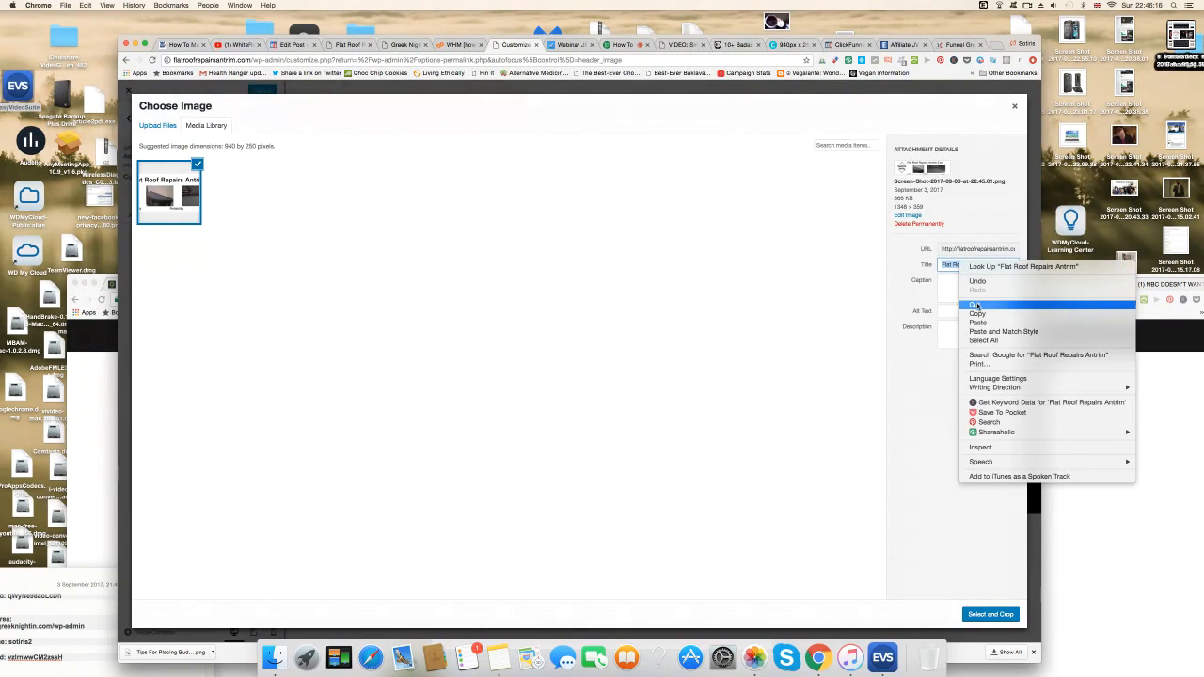
{"action": "left_click", "coordinate": [973, 303]}
{"action": "right_click", "coordinate": [952, 287]}
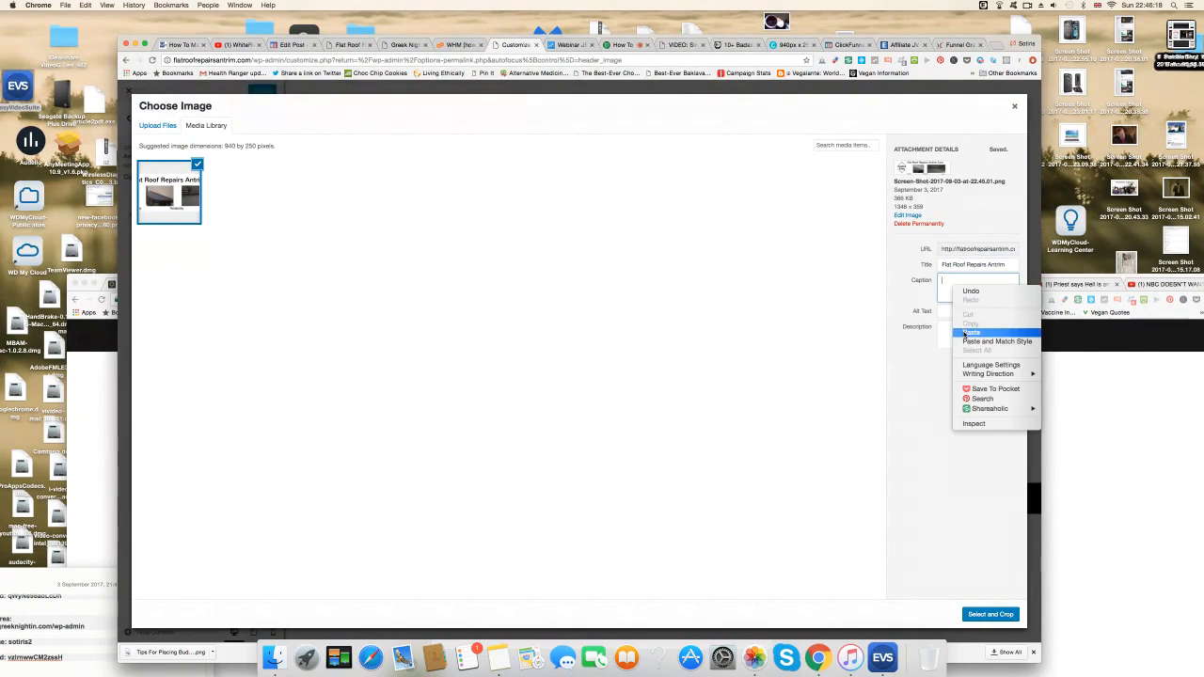
{"action": "left_click", "coordinate": [963, 331]}
{"action": "right_click", "coordinate": [943, 332]}
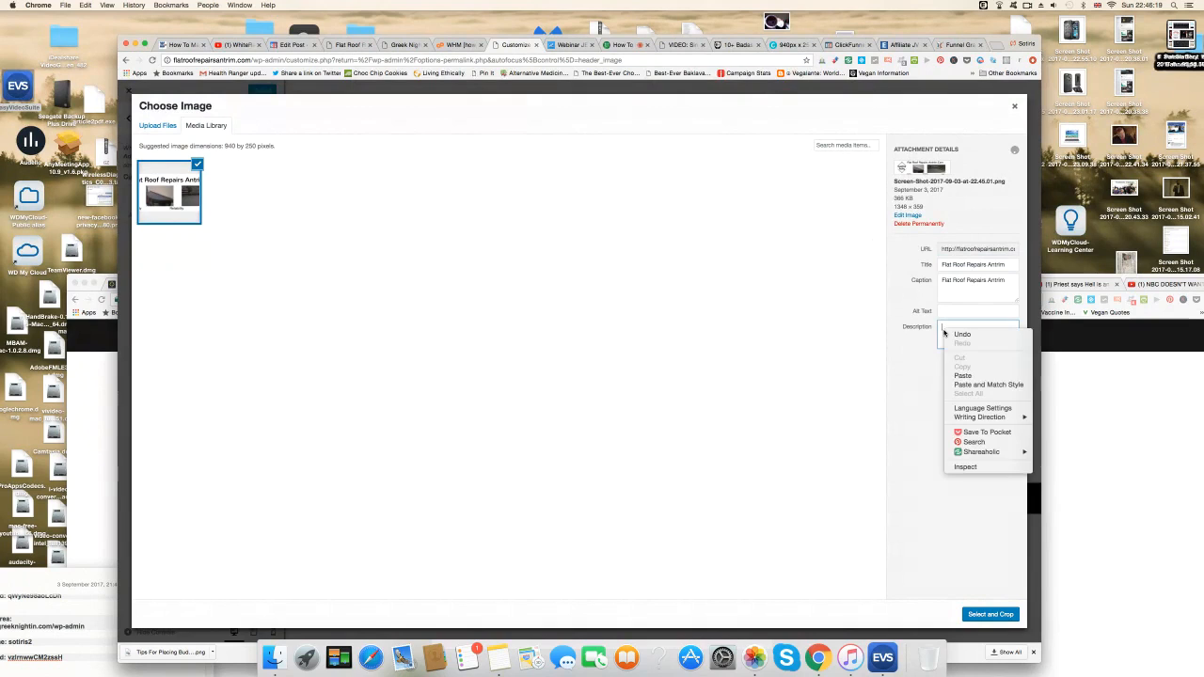
{"action": "left_click", "coordinate": [963, 375]}
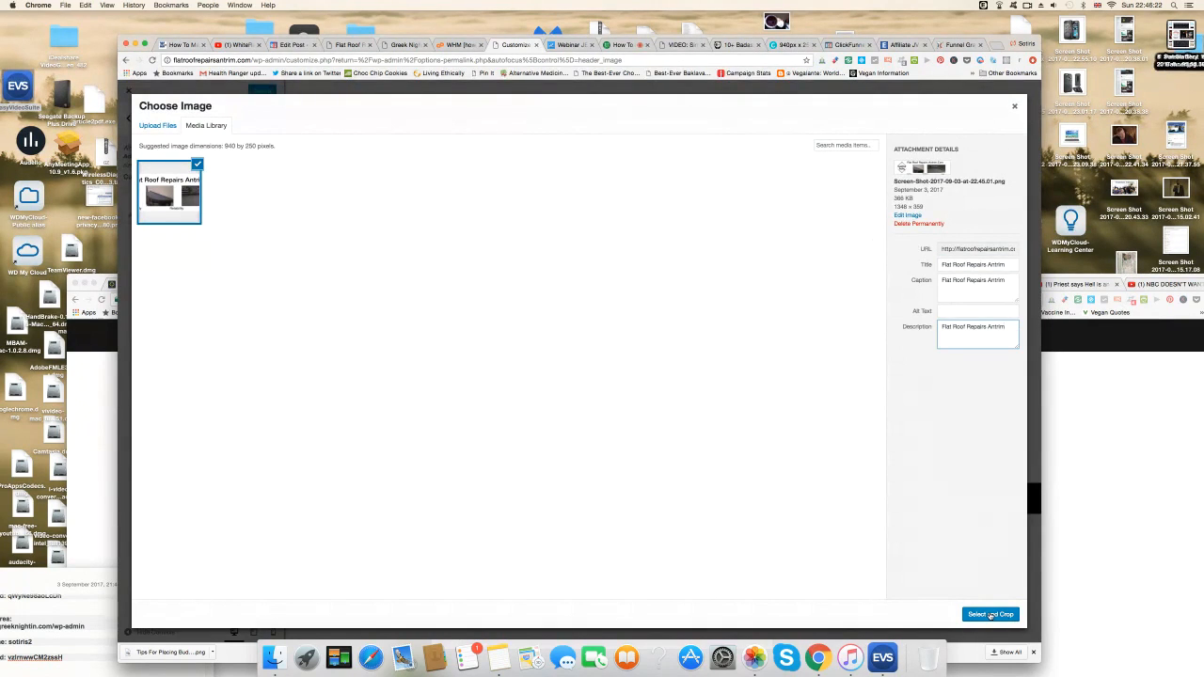
Set the roofing banner as the header image, skip cropping, and publish the change.
{"action": "left_click", "coordinate": [991, 614]}
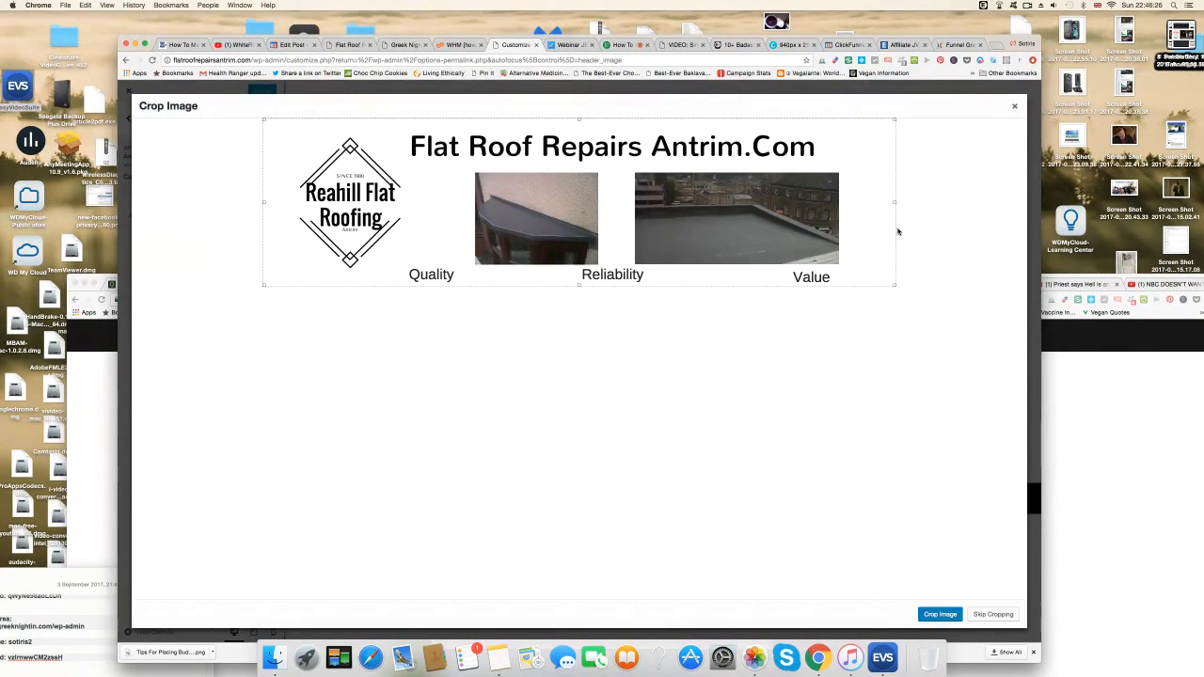
{"action": "left_click", "coordinate": [988, 613]}
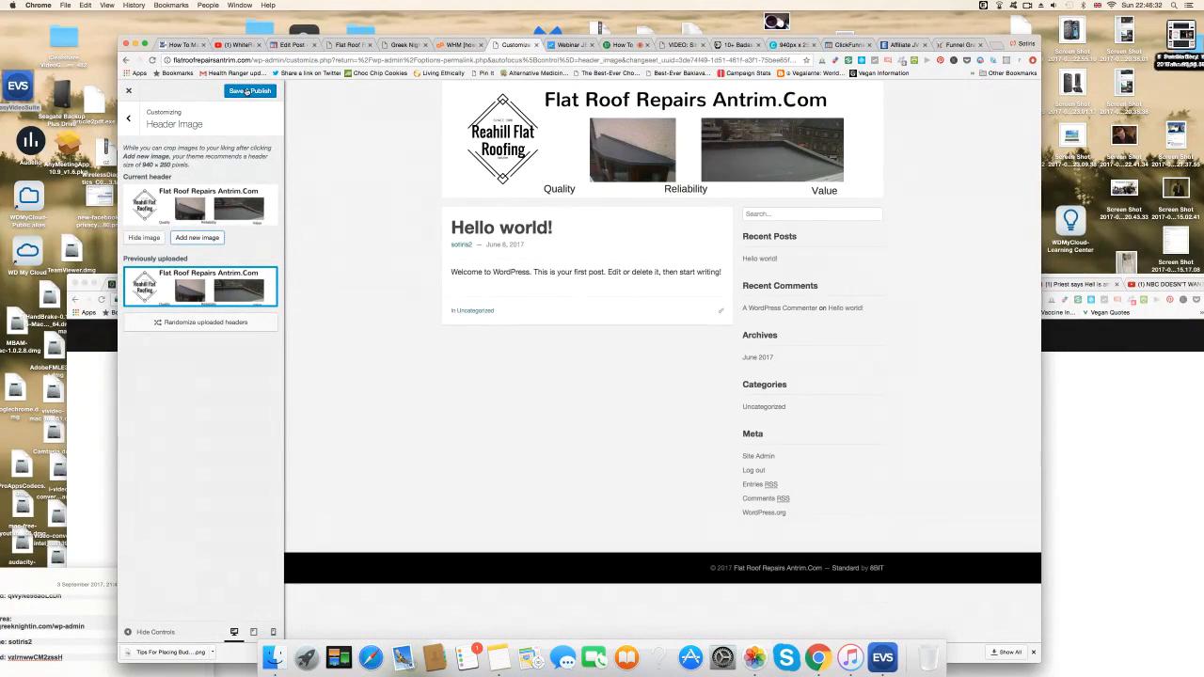
{"action": "left_click", "coordinate": [248, 91]}
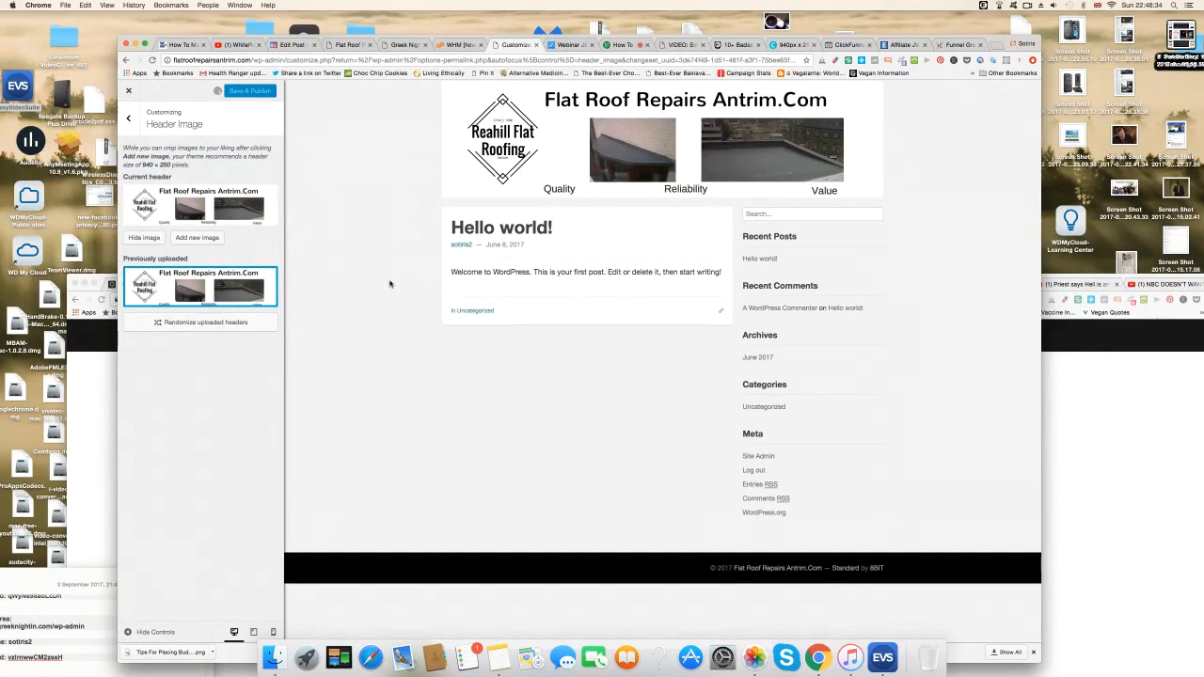
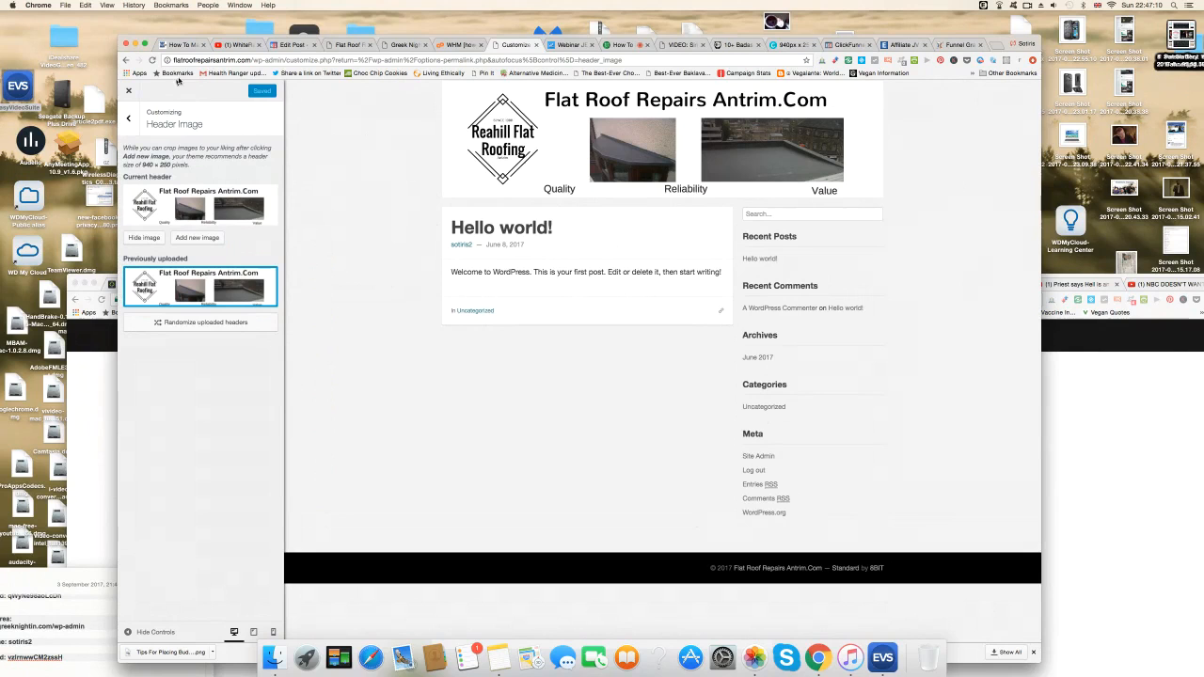
Exit the Customizer back to the Settings > Permalinks page.
{"action": "left_click", "coordinate": [130, 91]}
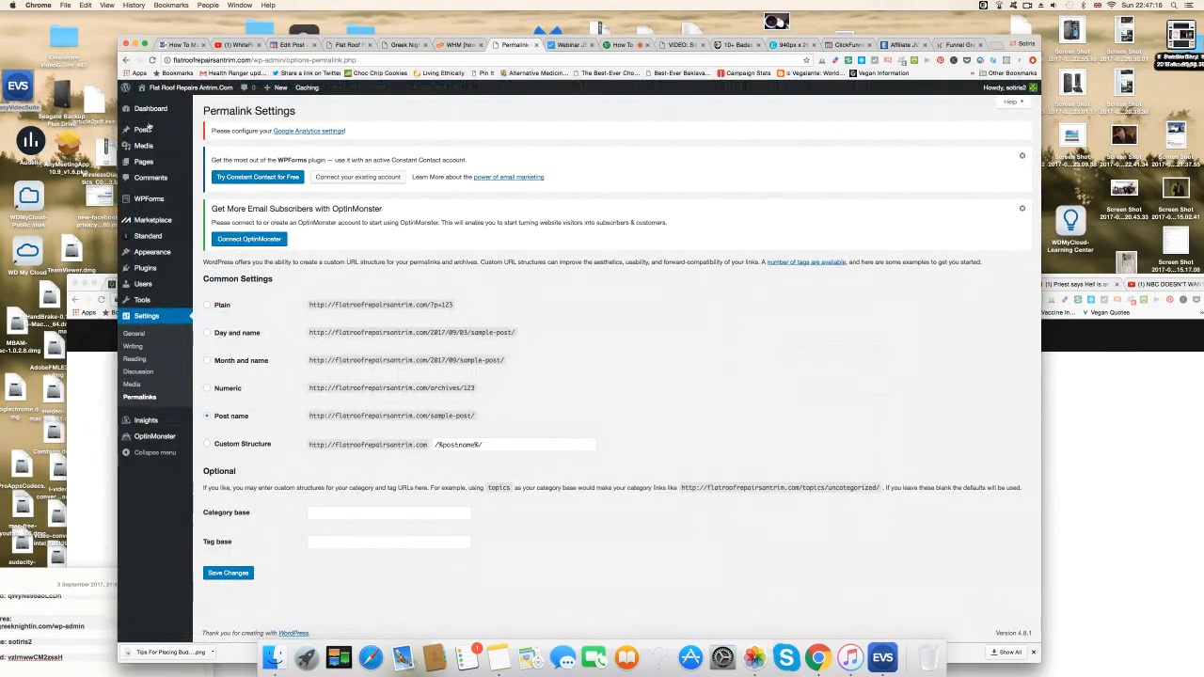
Create a new menu named 'Home' in Appearance > Menus.
{"action": "mouse_move", "coordinate": [144, 133]}
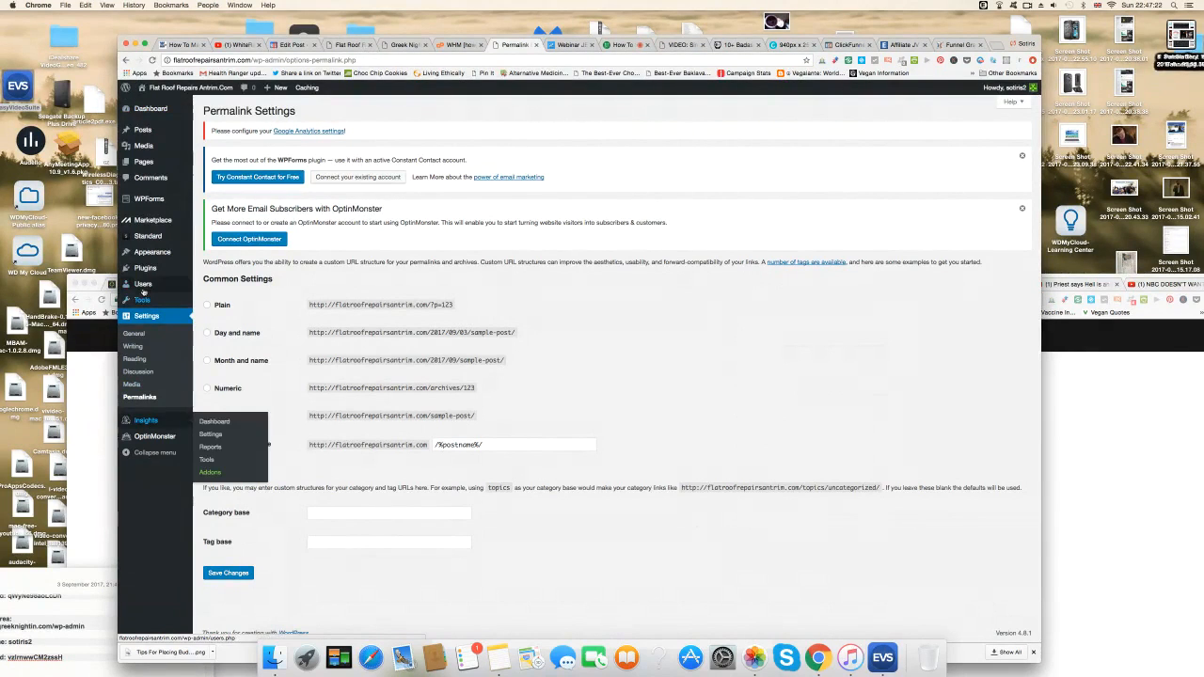
{"action": "mouse_move", "coordinate": [143, 293]}
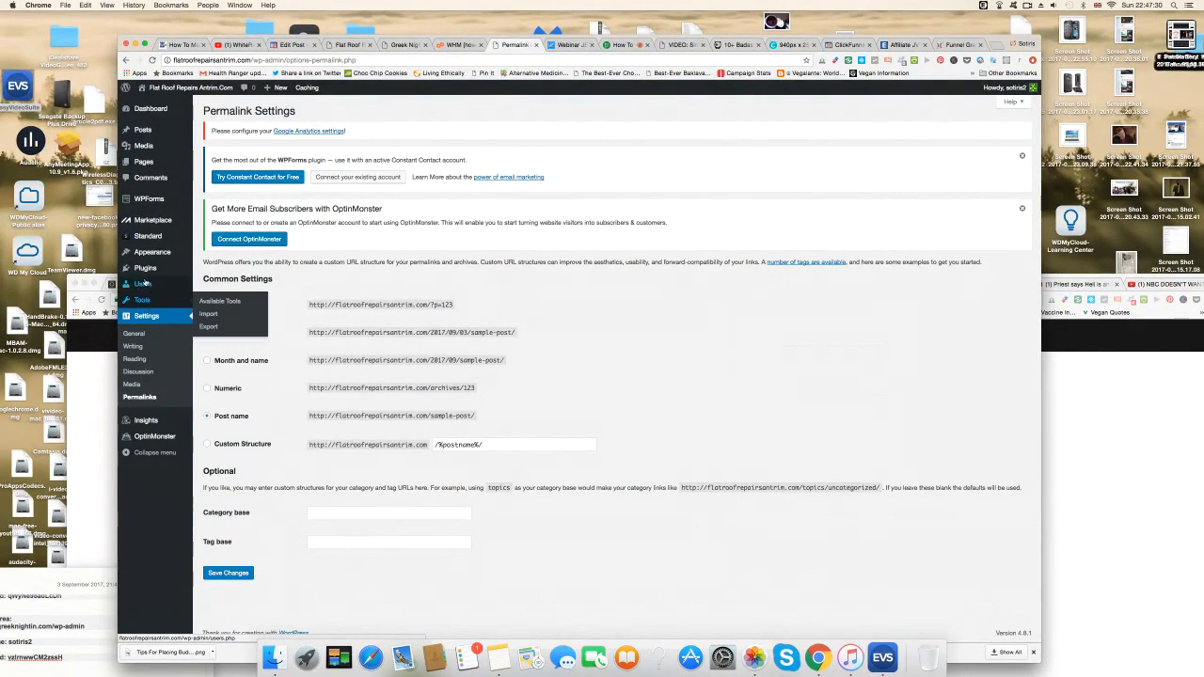
{"action": "mouse_move", "coordinate": [174, 252]}
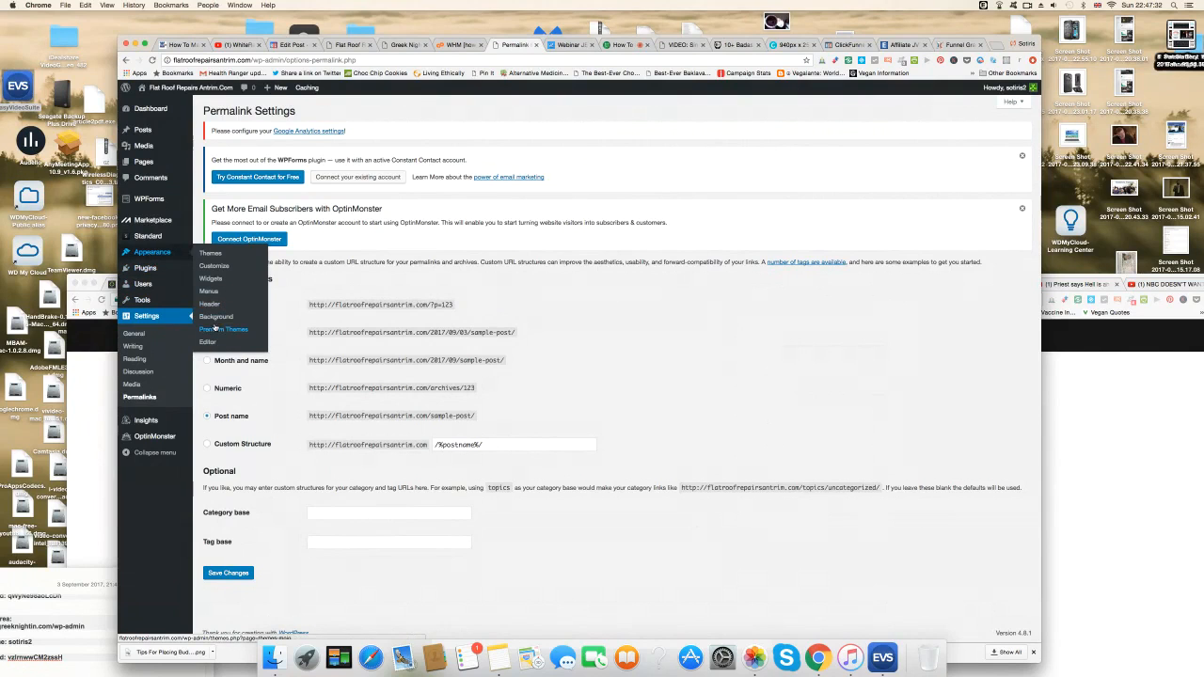
{"action": "left_click", "coordinate": [211, 293]}
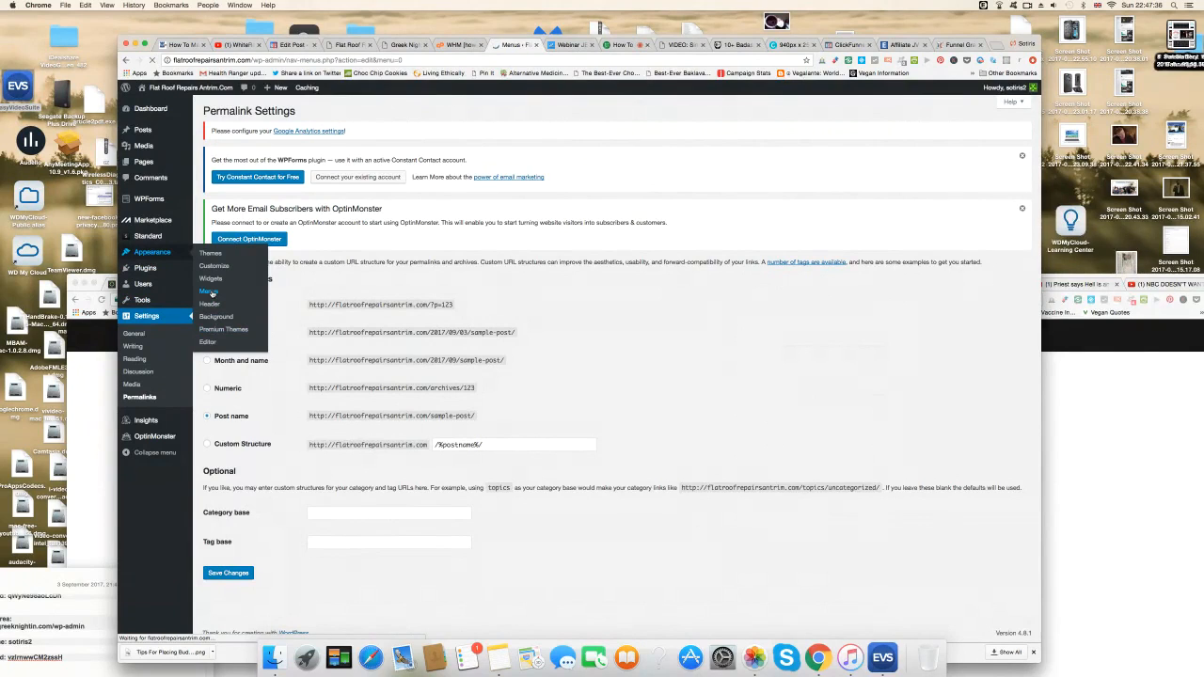
{"action": "left_click", "coordinate": [406, 331]}
{"action": "type", "text": "Home"}
{"action": "left_click", "coordinate": [1010, 333]}
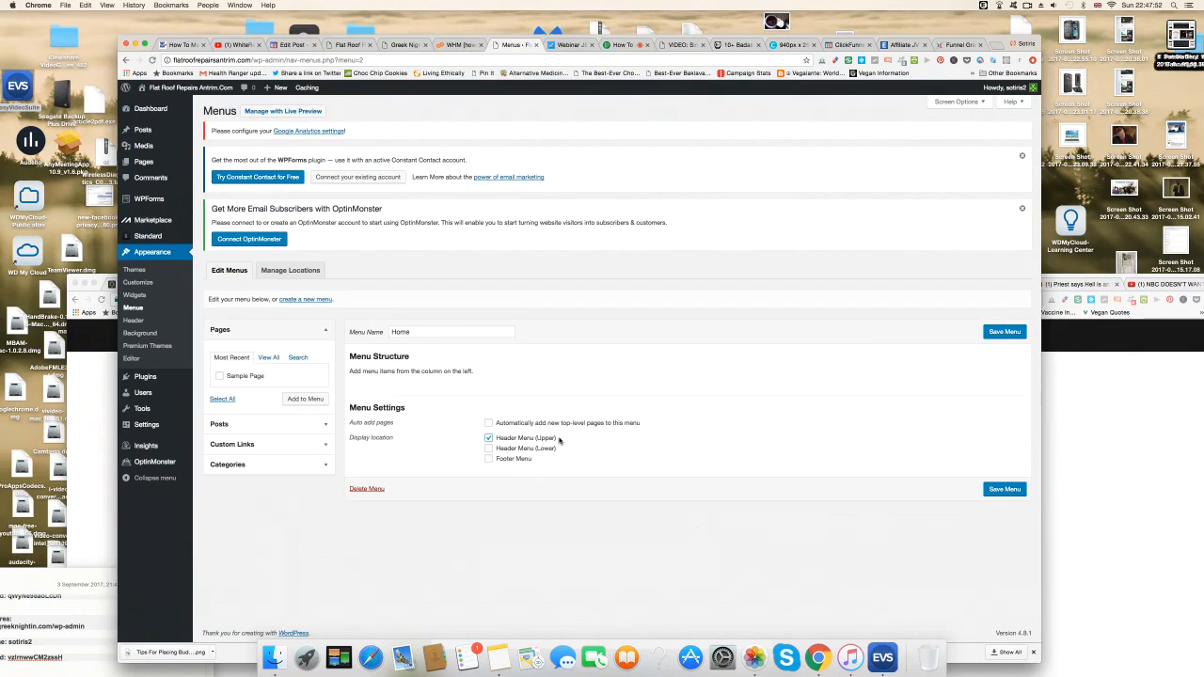
{"action": "left_click", "coordinate": [488, 449]}
{"action": "left_click", "coordinate": [326, 449]}
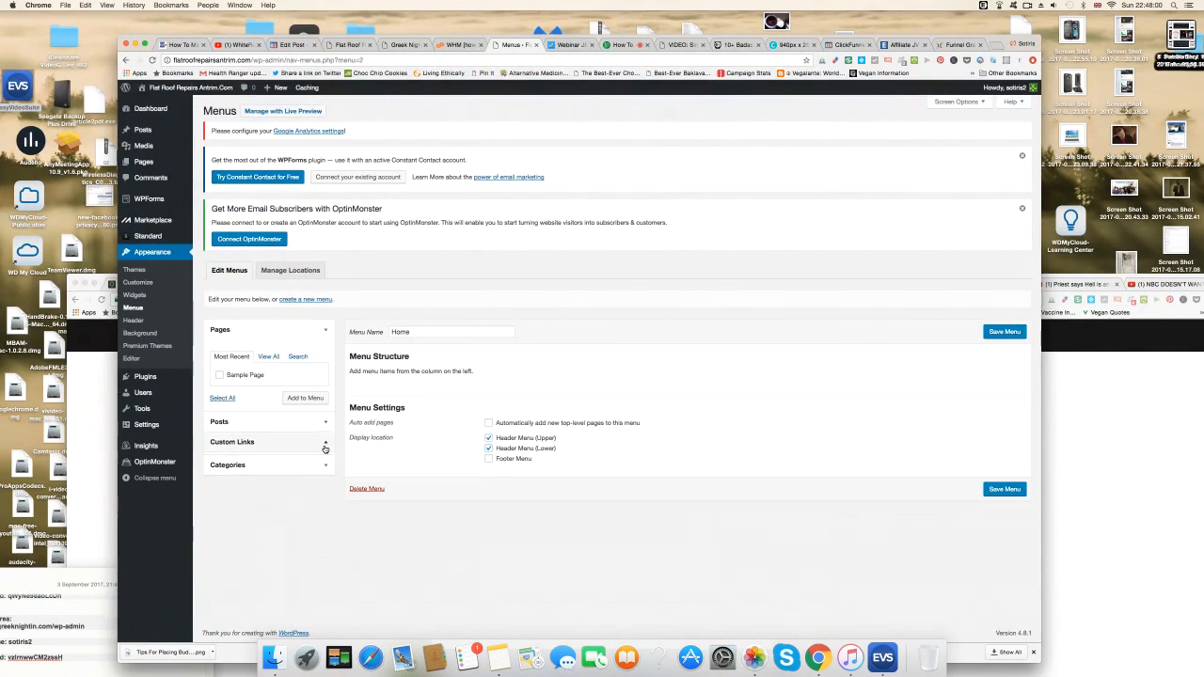
{"action": "left_click", "coordinate": [292, 400]}
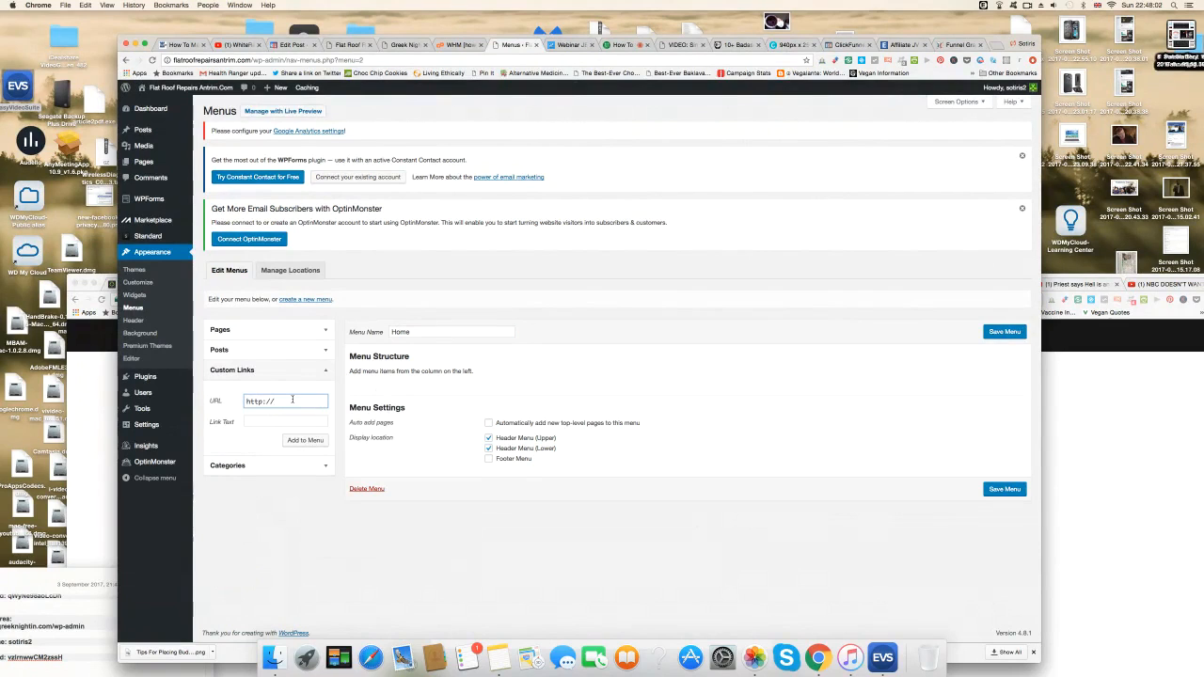
{"action": "type", "text": "www"}
{"action": "type", "text": "."}
{"action": "type", "text": "flatr"}
{"action": "type", "text": "oofrepairsa"}
{"action": "type", "text": "ntrim."}
{"action": "type", "text": "com"}
{"action": "left_click", "coordinate": [276, 426]}
{"action": "type", "text": "Home"}
{"action": "left_click", "coordinate": [306, 440]}
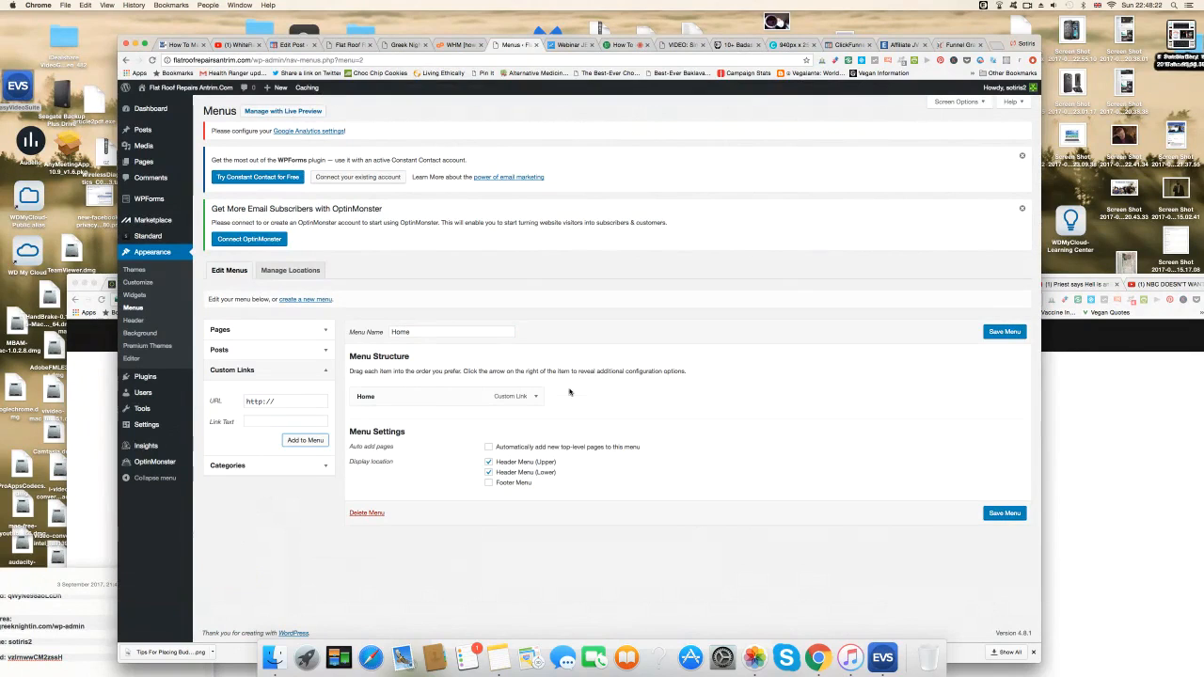
Add a 'Contact Us' custom link with the site URL and save the menu.
{"action": "left_click", "coordinate": [286, 402]}
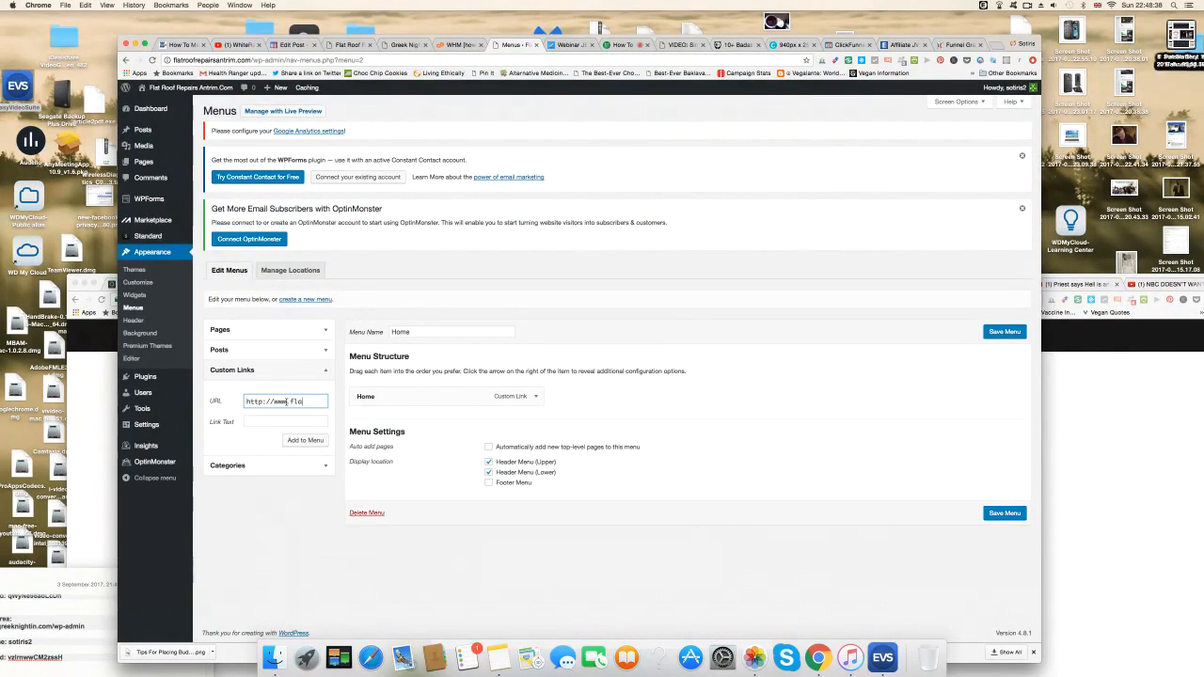
{"action": "type", "text": "oofrepairsantrim.com"}
{"action": "left_click", "coordinate": [266, 420]}
{"action": "type", "text": "Contact U"}
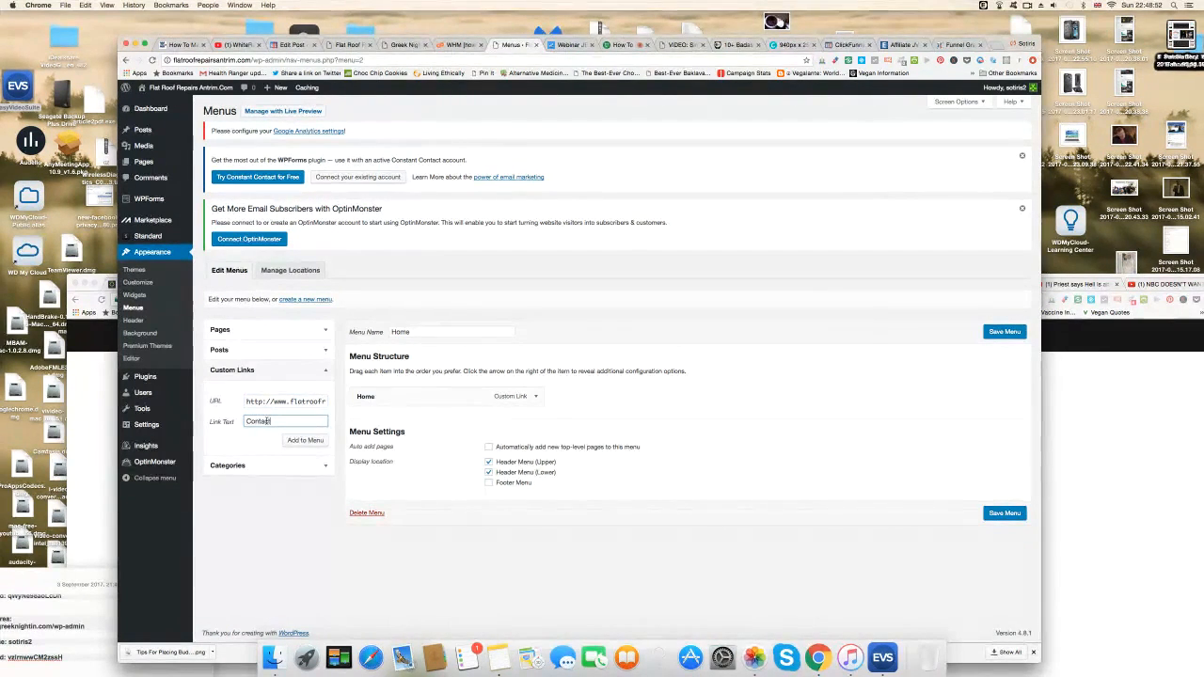
{"action": "type", "text": "s"}
{"action": "left_click", "coordinate": [311, 442]}
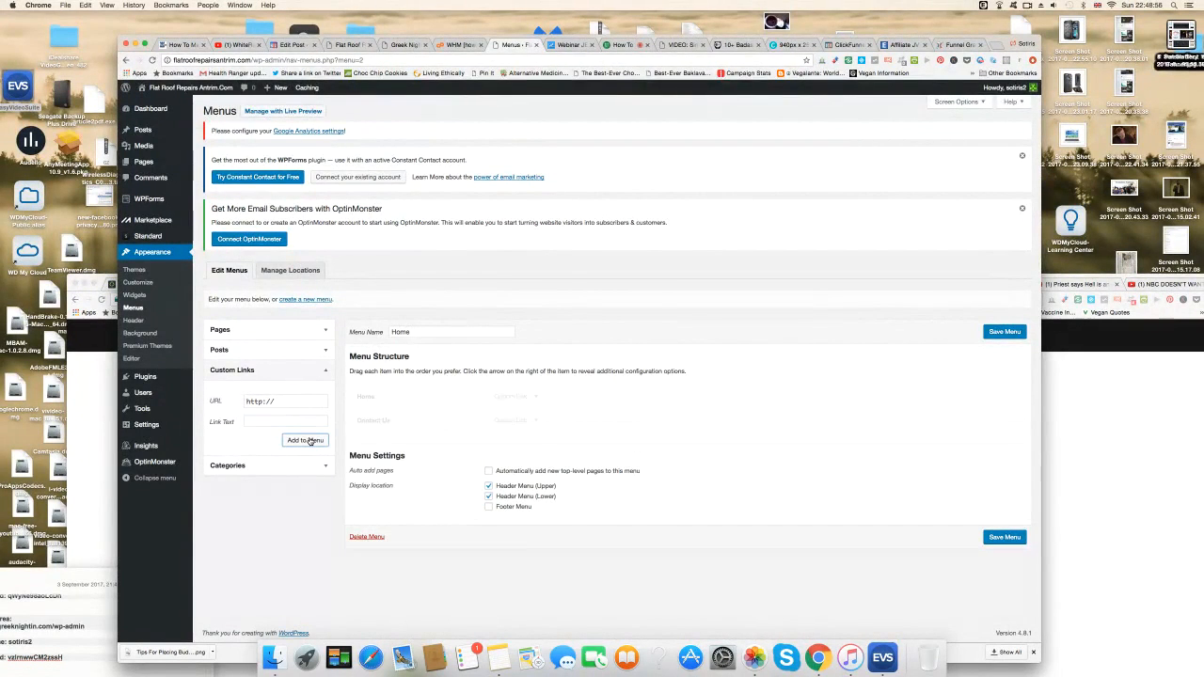
{"action": "left_click", "coordinate": [1005, 537]}
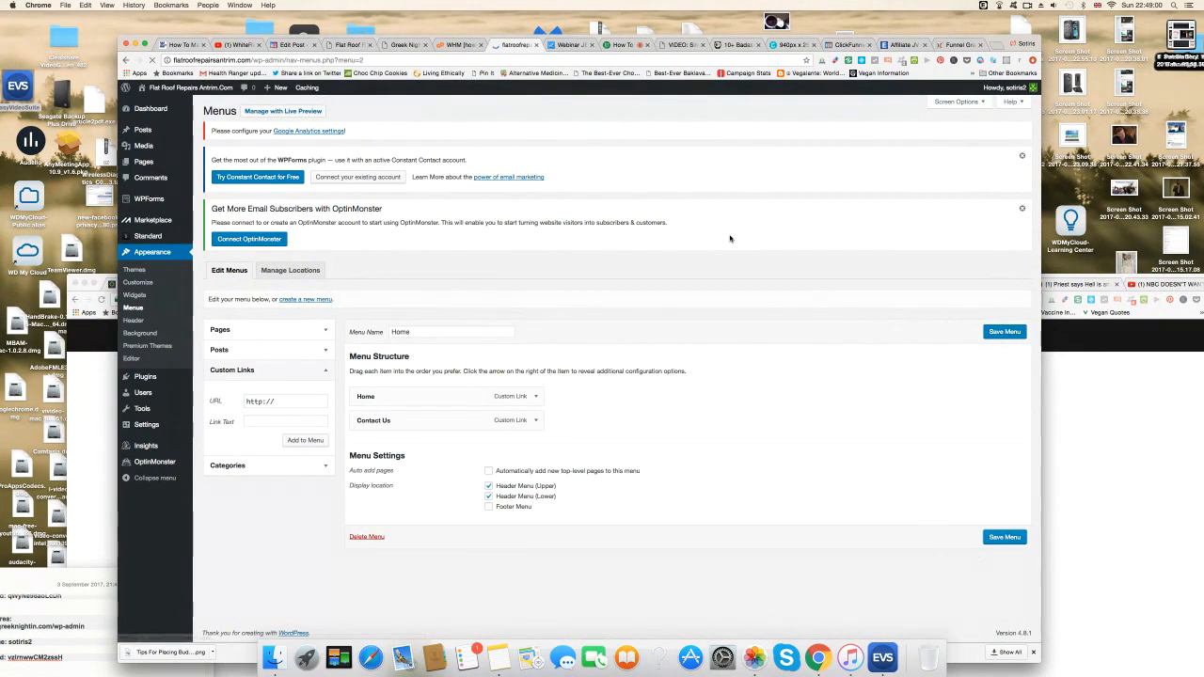
Add and publish a new page titled 'Contact Us'.
{"action": "mouse_move", "coordinate": [143, 162]}
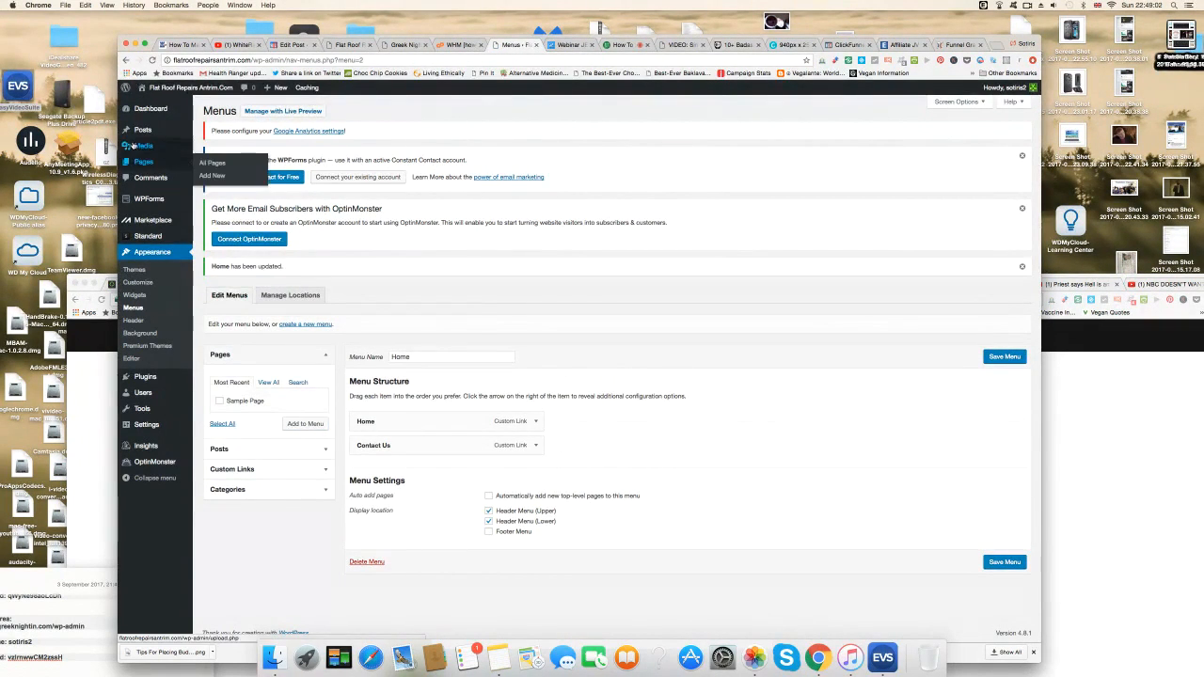
{"action": "left_click", "coordinate": [216, 175]}
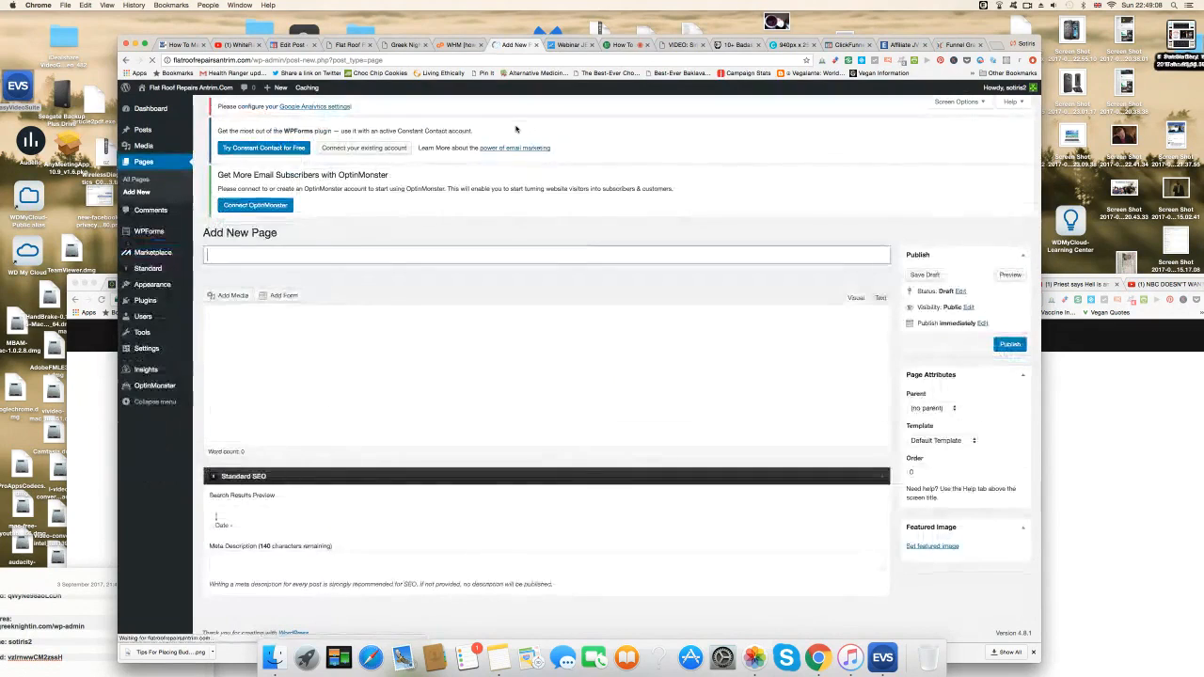
{"action": "left_click", "coordinate": [247, 271]}
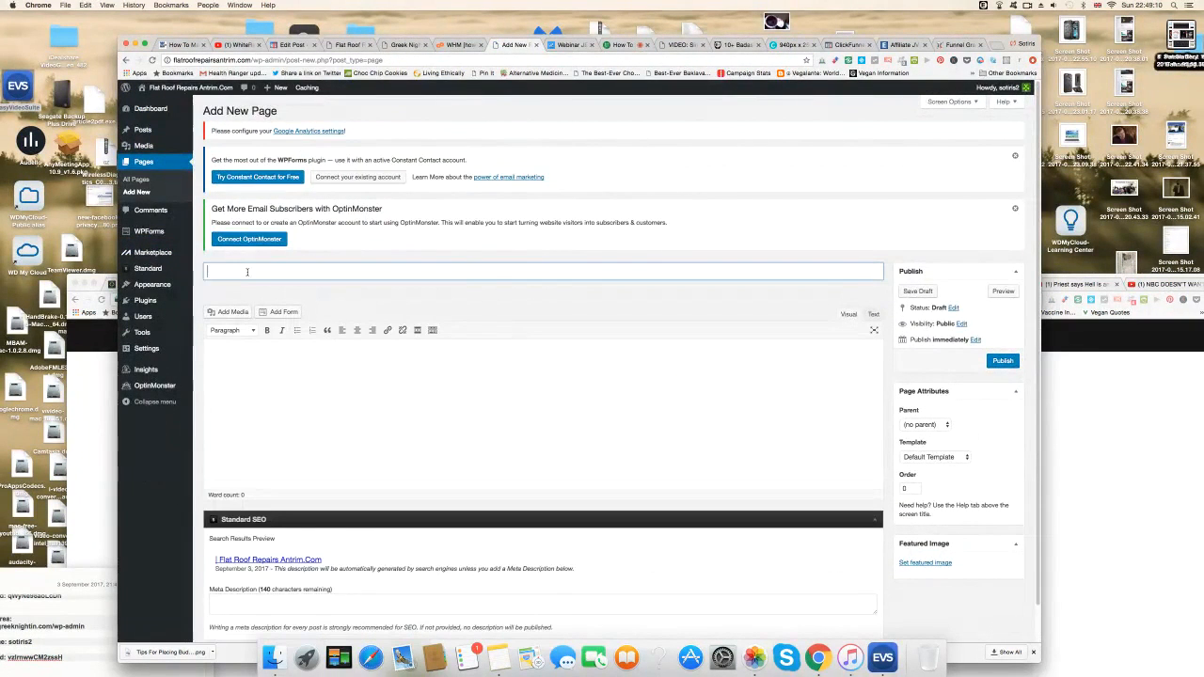
{"action": "type", "text": "Contact Us"}
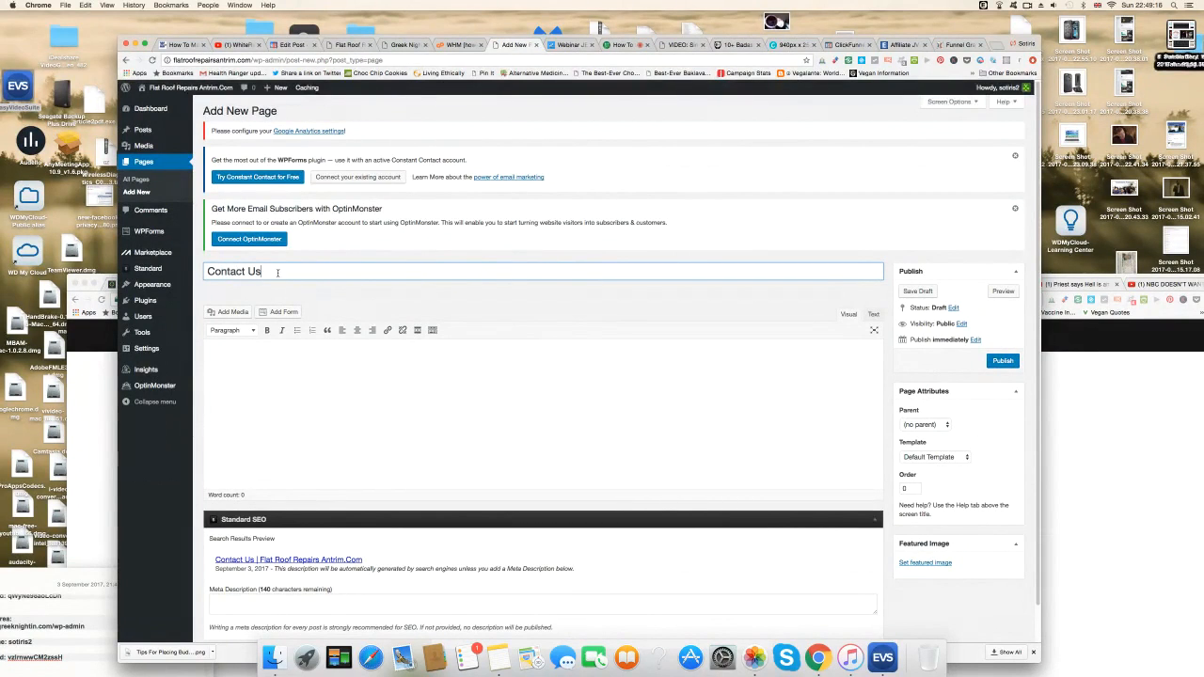
{"action": "left_click", "coordinate": [1007, 363]}
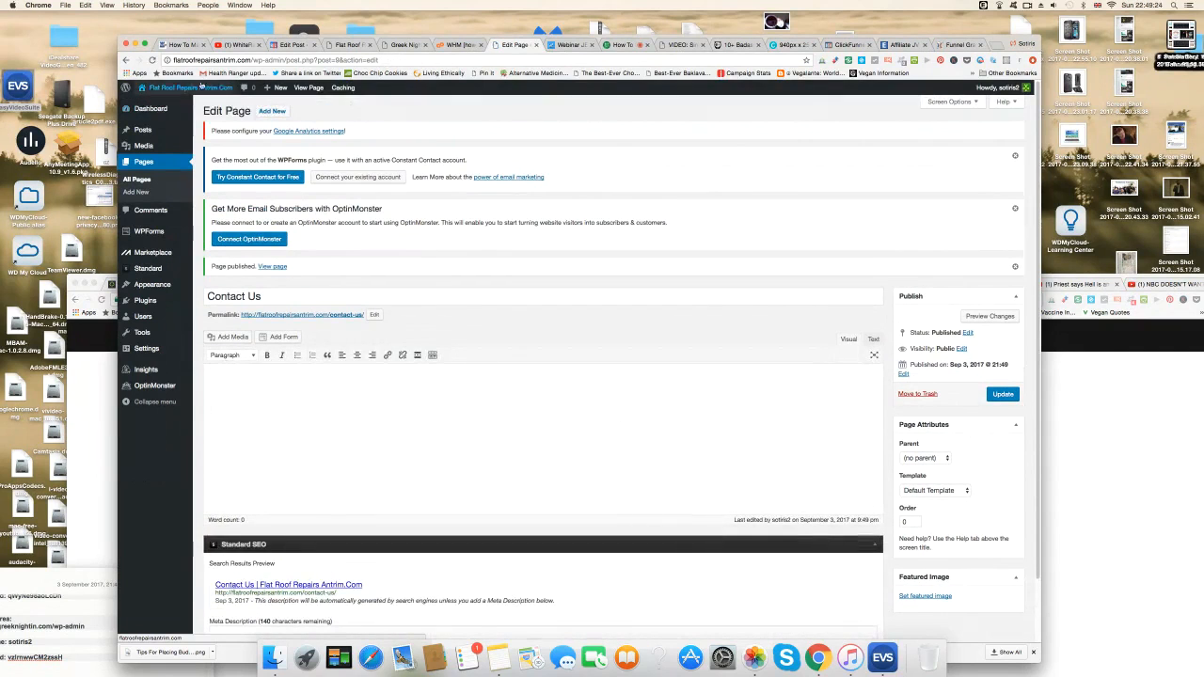
{"action": "left_click", "coordinate": [158, 105]}
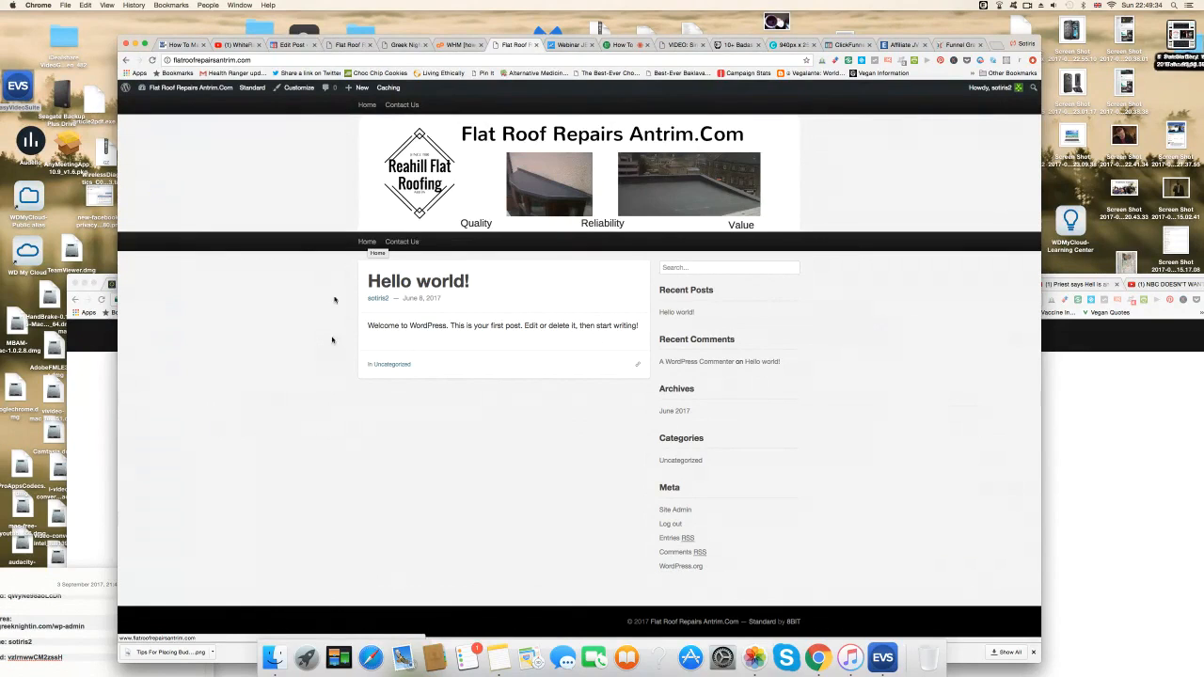
Test the upper and lower Contact Us menu links on the live site.
{"action": "left_click", "coordinate": [403, 243]}
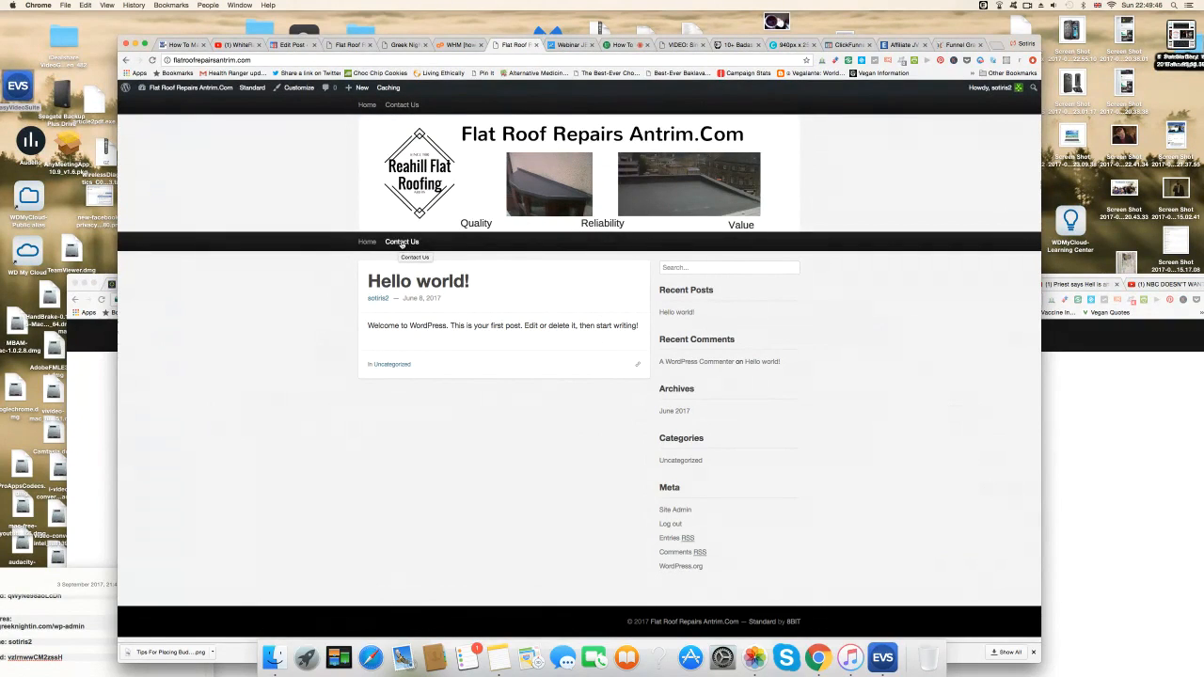
{"action": "left_click", "coordinate": [402, 242]}
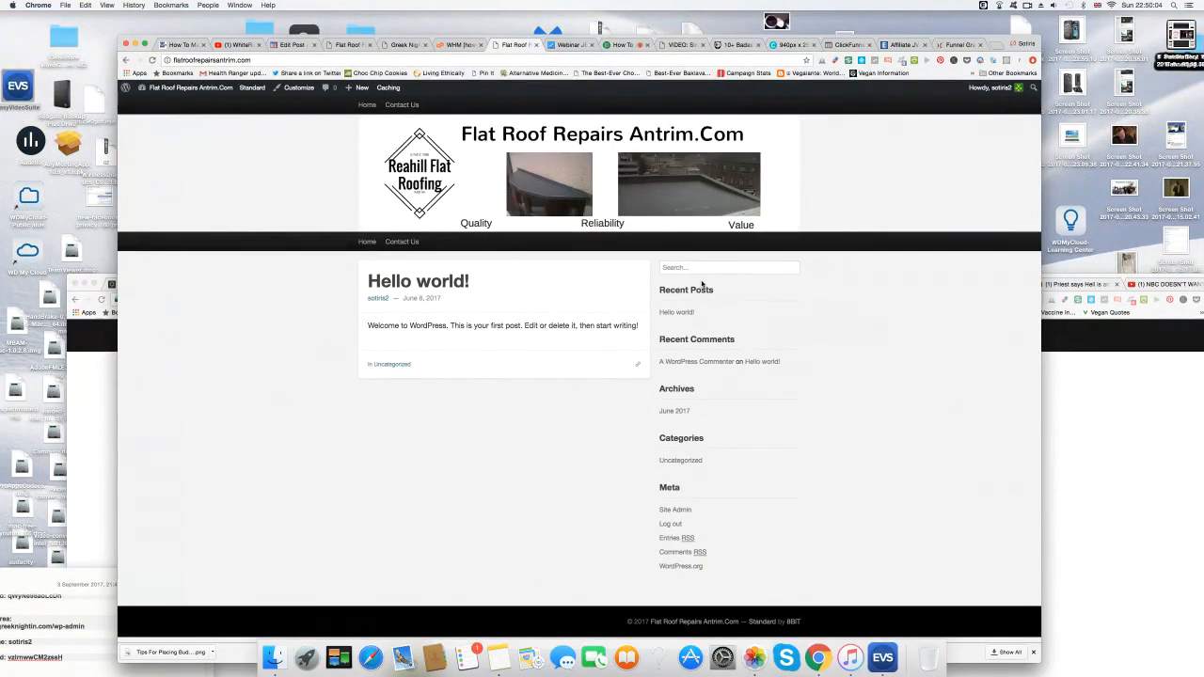
Trash the default 'Hello world!' post from the All Posts list.
{"action": "mouse_move", "coordinate": [179, 88]}
{"action": "left_click", "coordinate": [158, 106]}
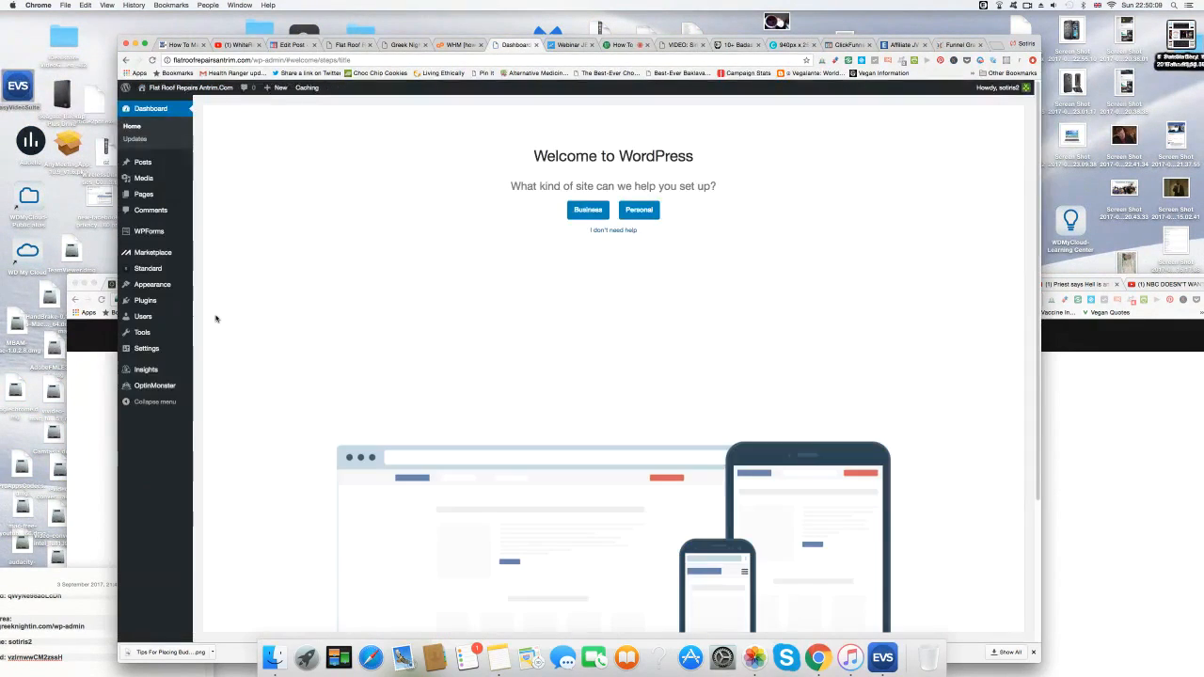
{"action": "mouse_move", "coordinate": [143, 163]}
{"action": "left_click", "coordinate": [215, 165]}
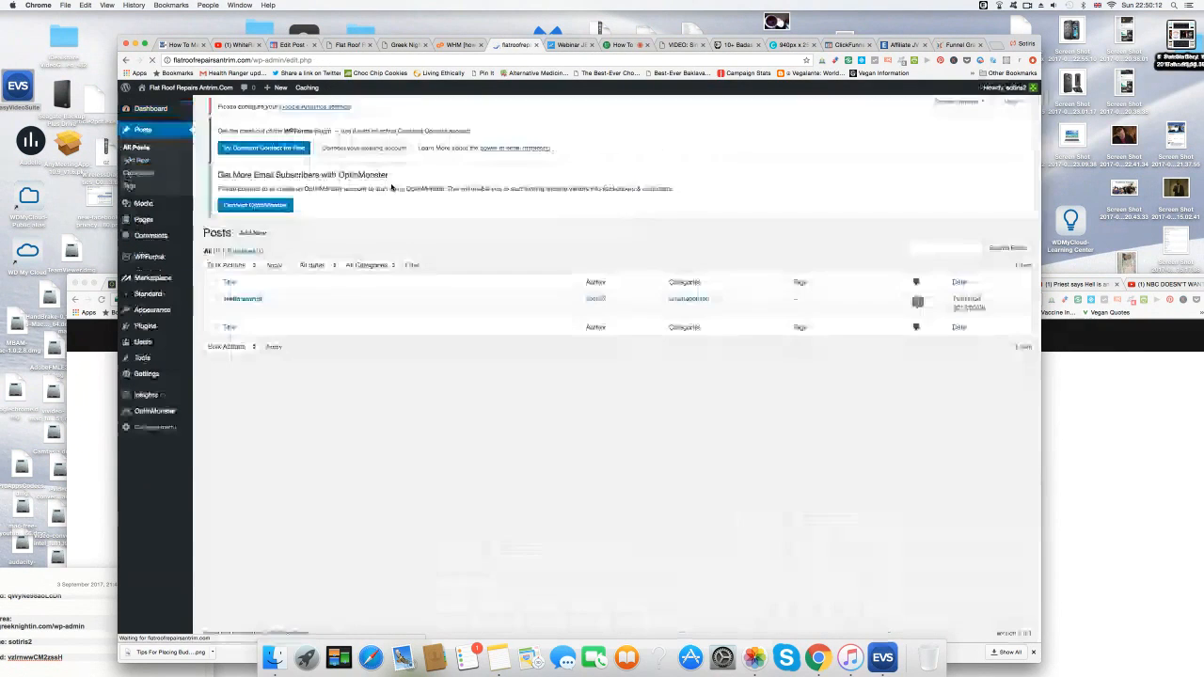
{"action": "left_click", "coordinate": [213, 316]}
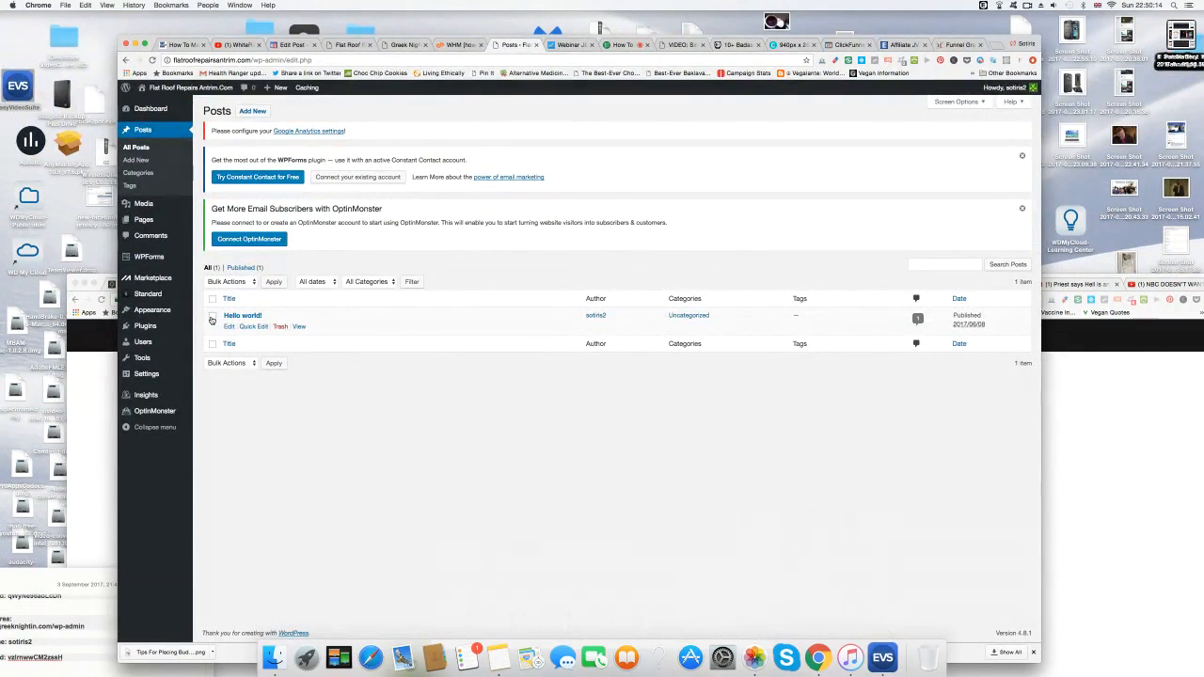
{"action": "left_click", "coordinate": [280, 327]}
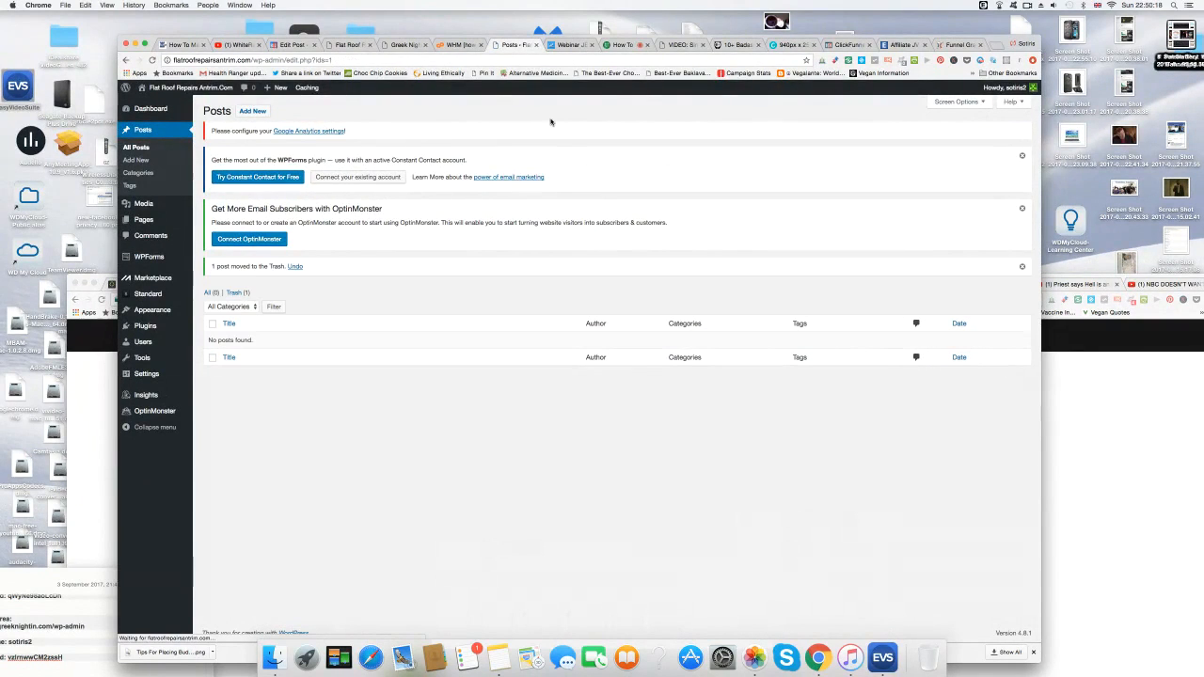
Remove the Recent Comments and Meta widgets and set Categories to display as a dropdown.
{"action": "mouse_move", "coordinate": [160, 310]}
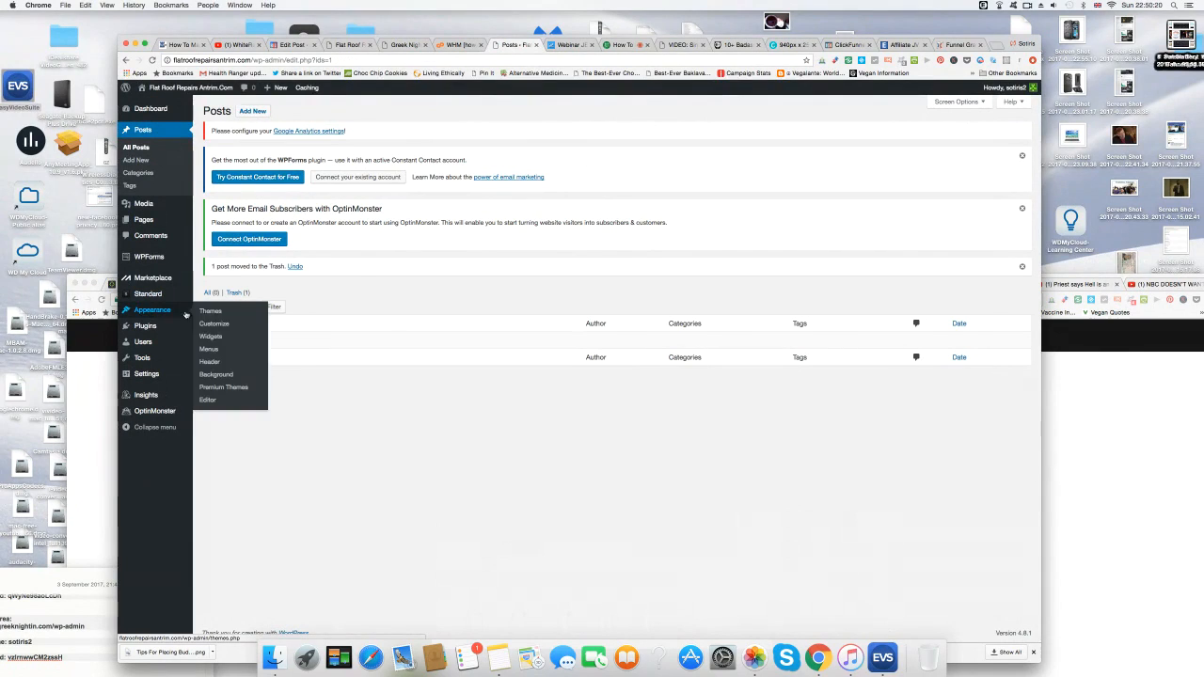
{"action": "left_click", "coordinate": [210, 337]}
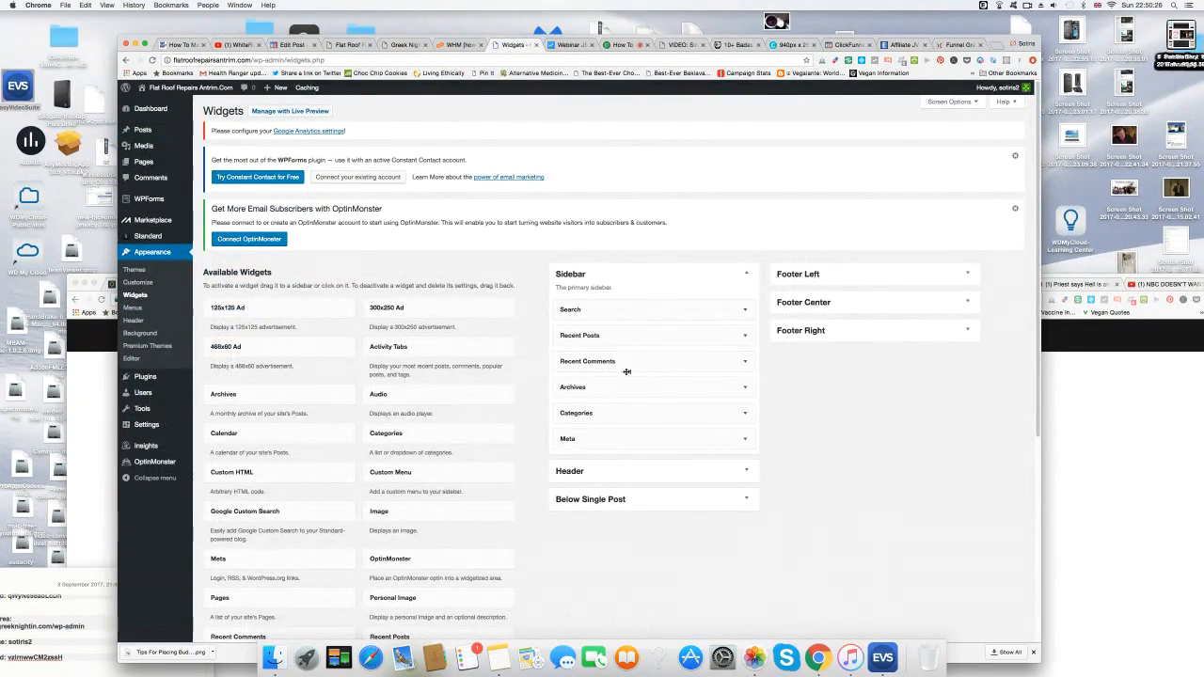
{"action": "left_click_drag", "start_coordinate": [658, 366], "coordinate": [378, 425]}
{"action": "left_click_drag", "start_coordinate": [631, 413], "coordinate": [354, 455]}
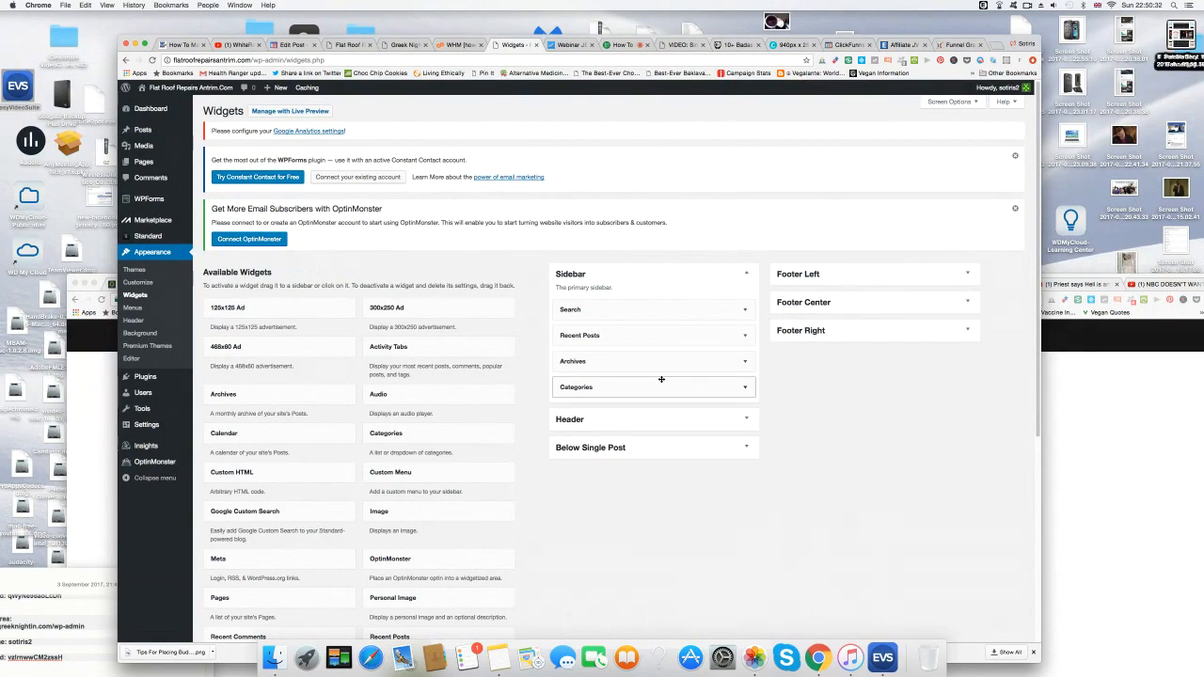
{"action": "left_click", "coordinate": [745, 389]}
{"action": "left_click", "coordinate": [564, 437]}
{"action": "left_click", "coordinate": [736, 472]}
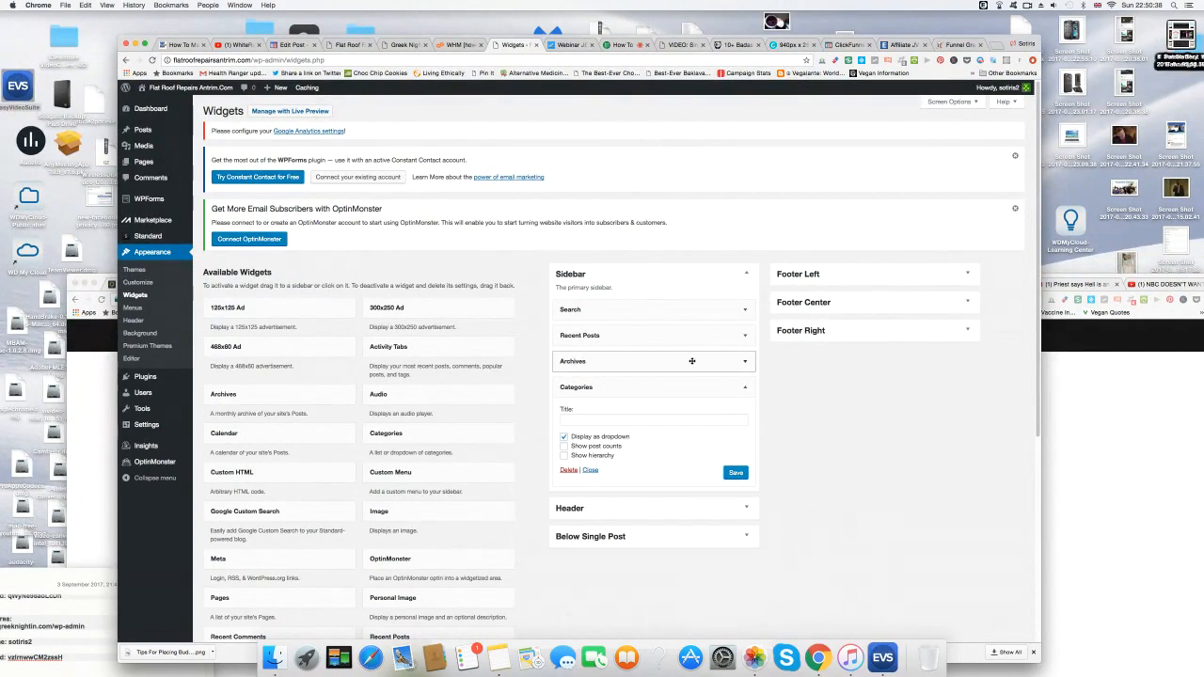
Remove the Archives widget and place the Pages widget in the Sidebar above Categories.
{"action": "left_click_drag", "start_coordinate": [682, 361], "coordinate": [405, 522]}
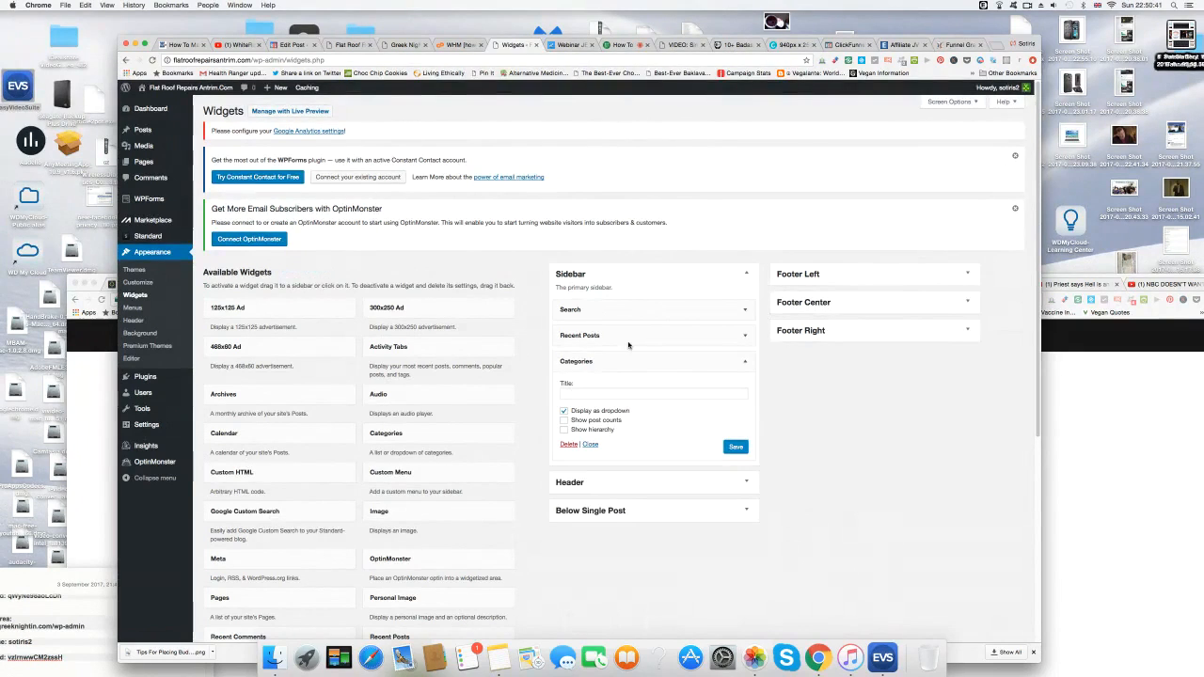
{"action": "left_click", "coordinate": [745, 310]}
{"action": "left_click", "coordinate": [746, 311]}
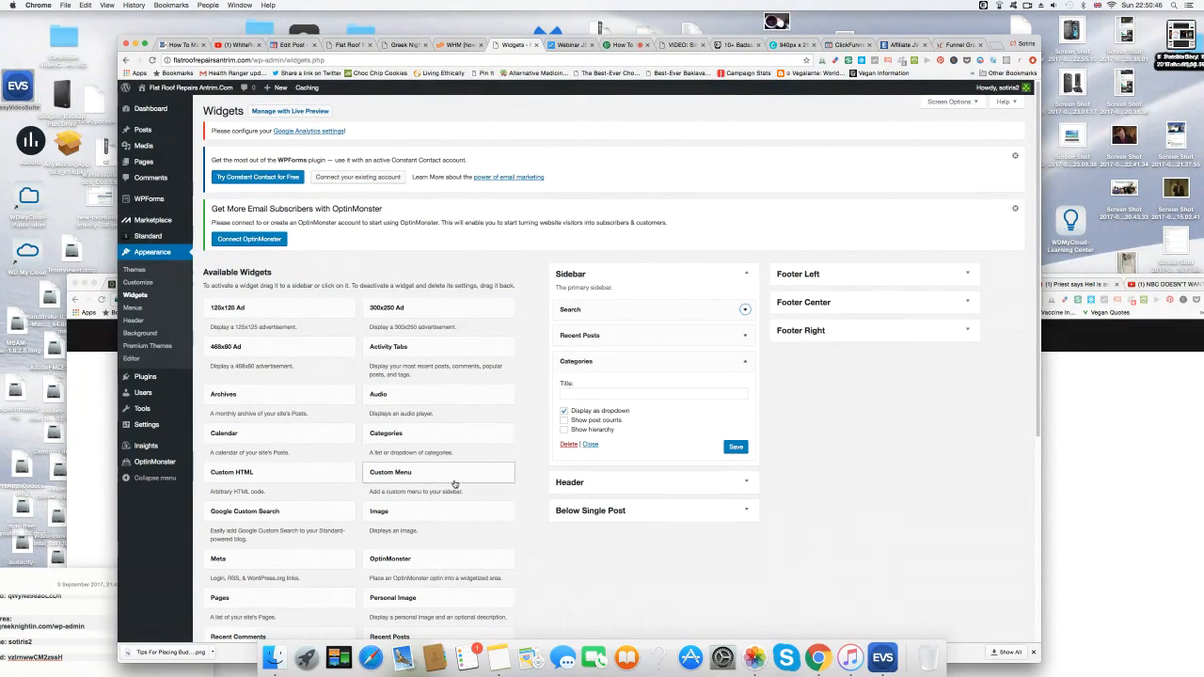
{"action": "scroll", "coordinate": [447, 497], "scroll_direction": "down", "scroll_amount": 2}
{"action": "left_click_drag", "start_coordinate": [240, 529], "coordinate": [642, 288]}
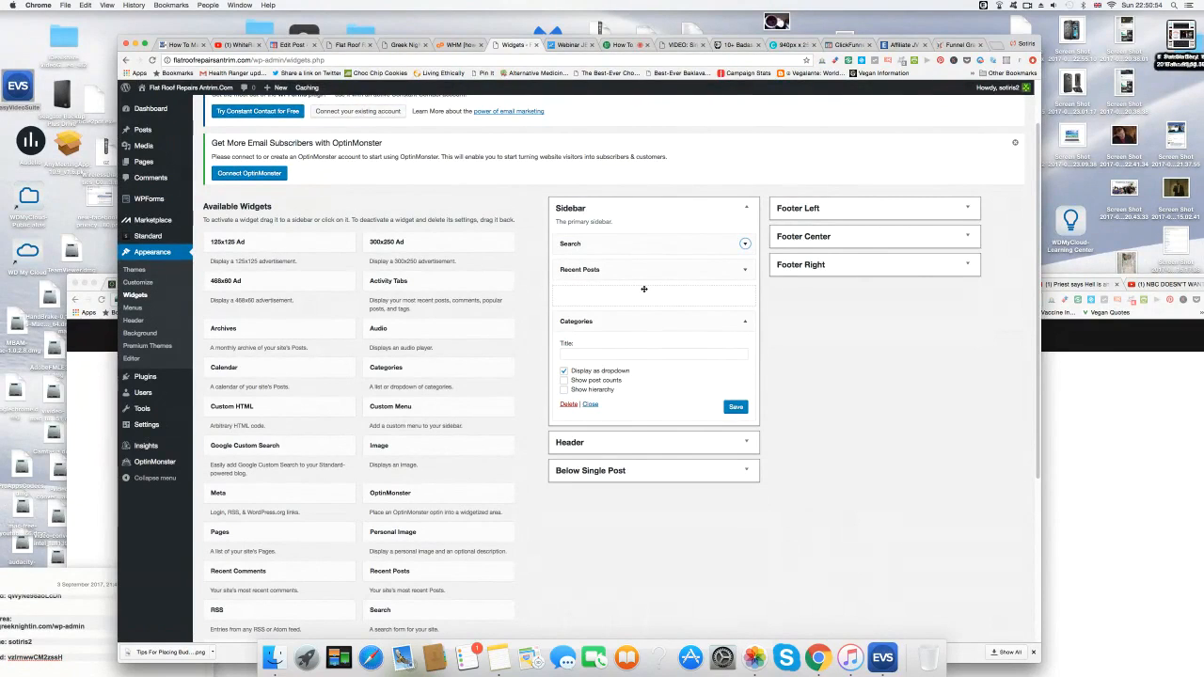
{"action": "left_click_drag", "start_coordinate": [643, 289], "coordinate": [644, 290]}
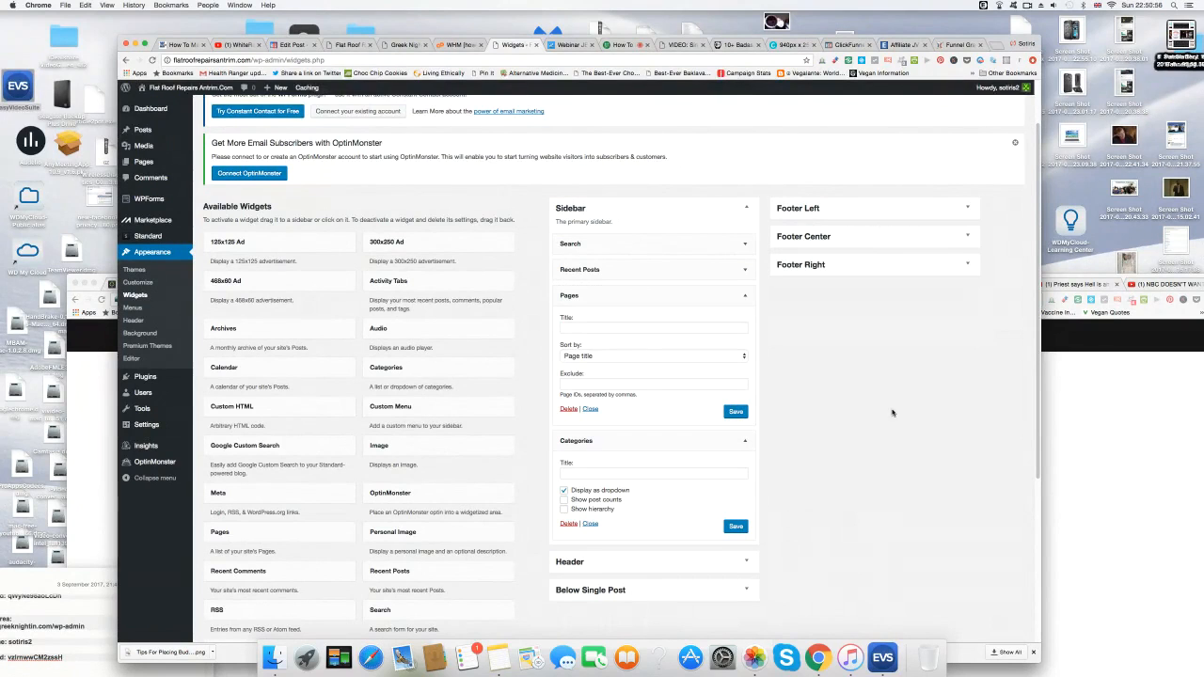
{"action": "scroll", "coordinate": [864, 450], "scroll_direction": "down", "scroll_amount": 5}
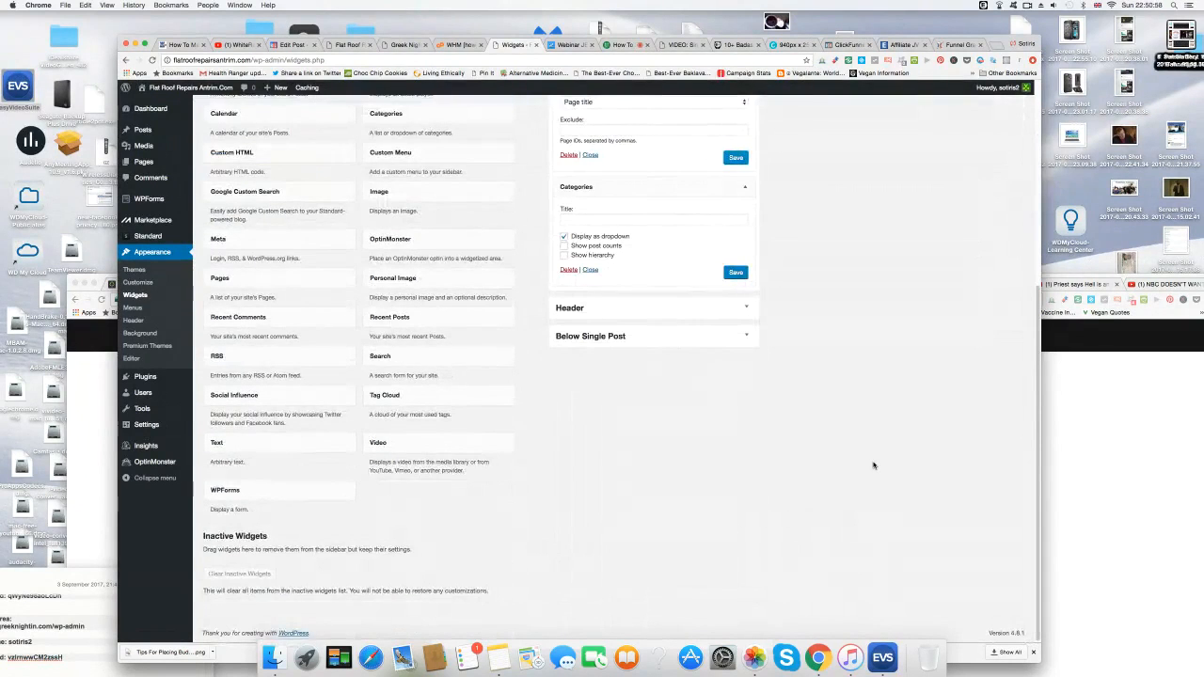
{"action": "scroll", "coordinate": [873, 465], "scroll_direction": "up", "scroll_amount": 6}
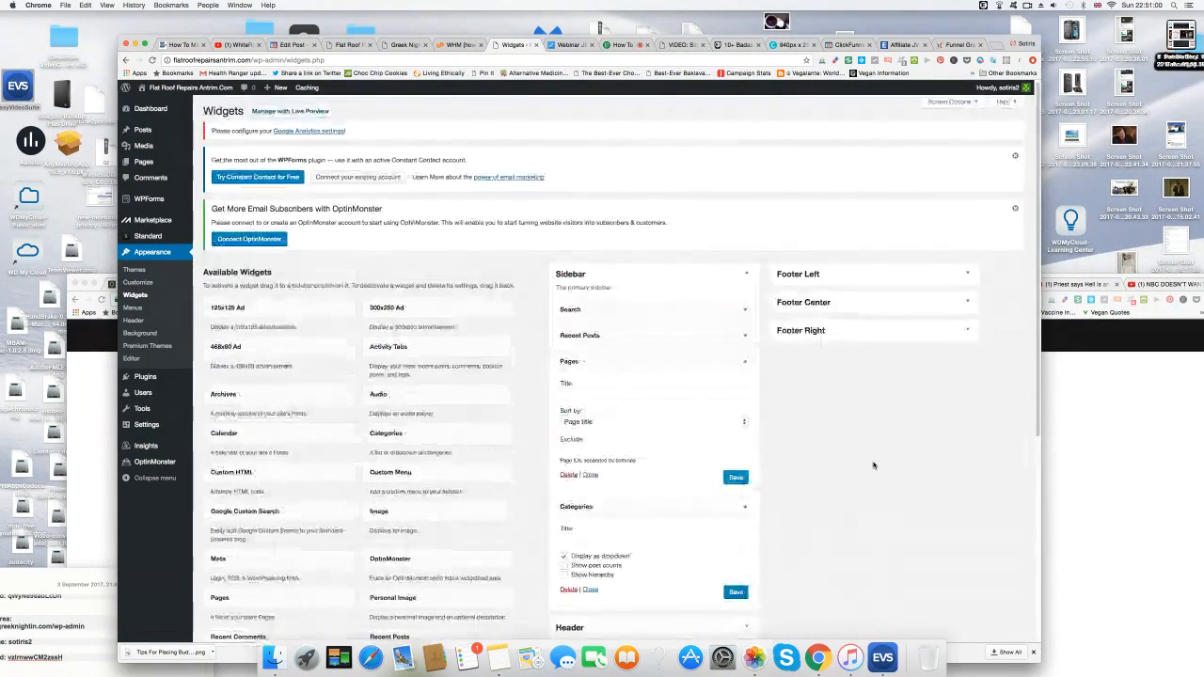
{"action": "mouse_move", "coordinate": [159, 90]}
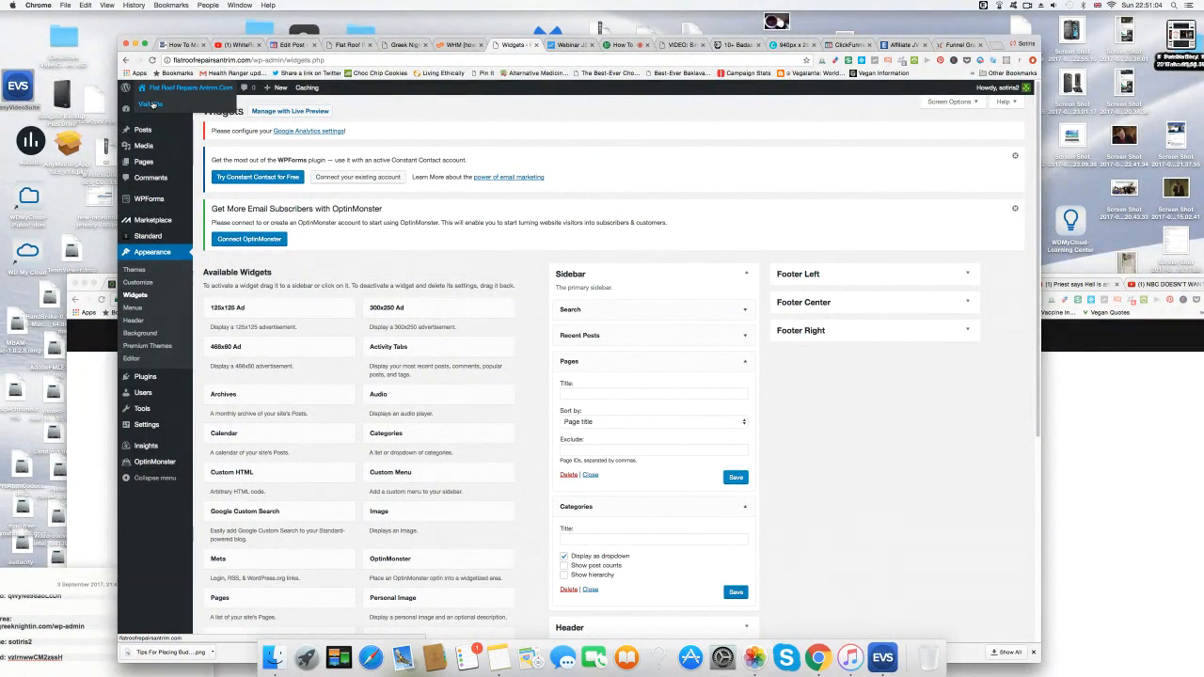
Open the Sample Page from the live site's sidebar and bring it up in the page editor.
{"action": "left_click", "coordinate": [155, 105]}
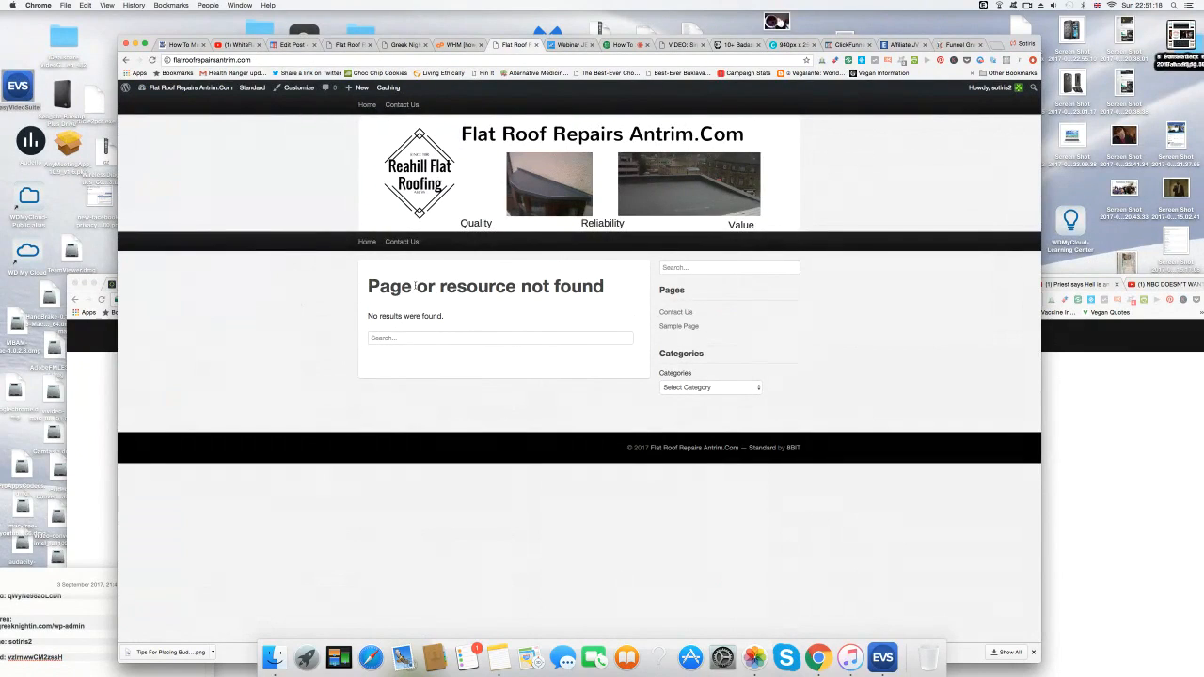
{"action": "left_click", "coordinate": [685, 326]}
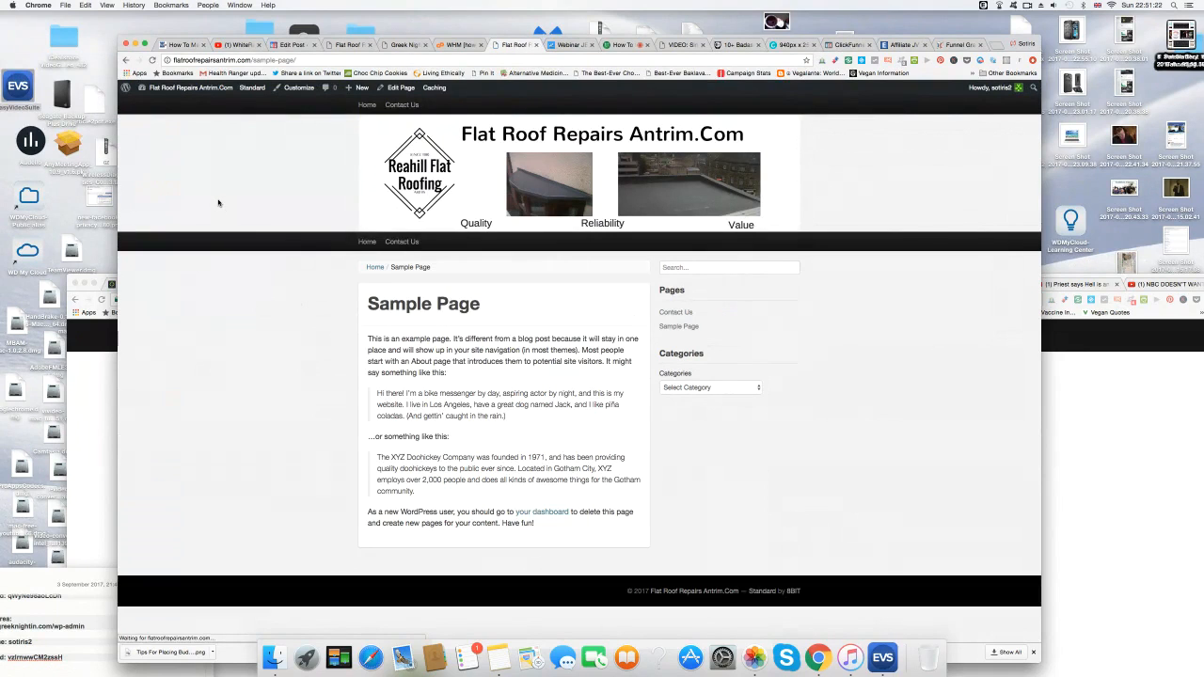
{"action": "left_click", "coordinate": [398, 88]}
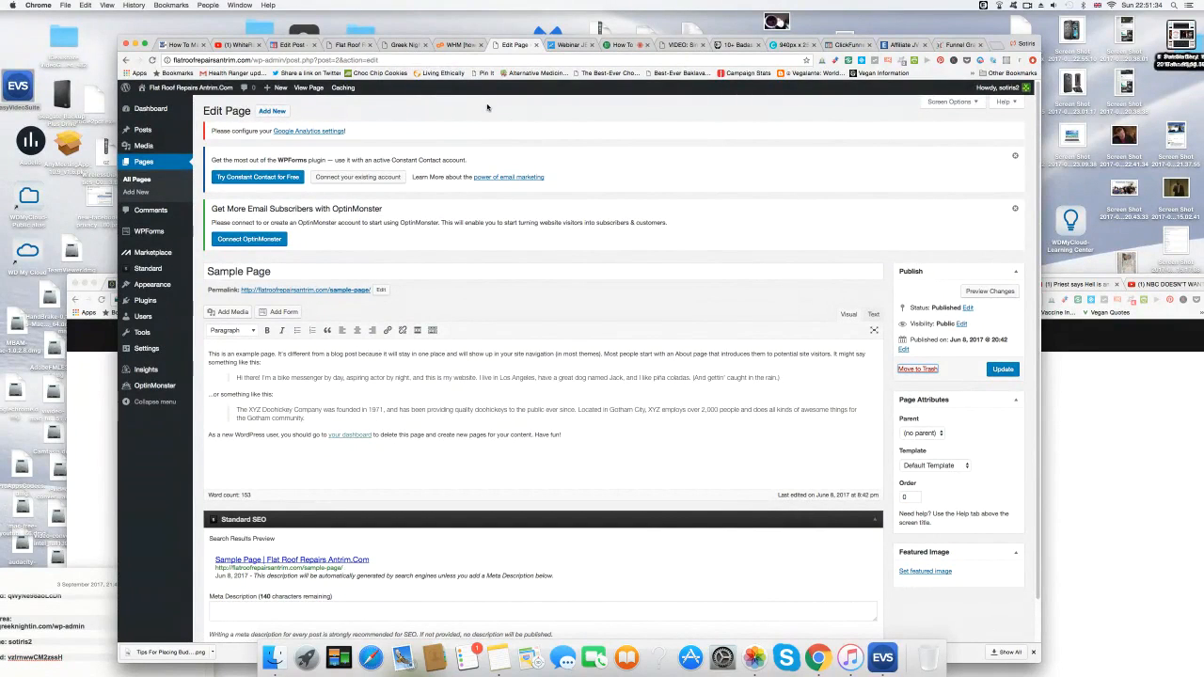
Trash the Sample Page, open Contact Us for editing, then switch to the Greek Night In.com tab.
{"action": "left_click", "coordinate": [930, 370]}
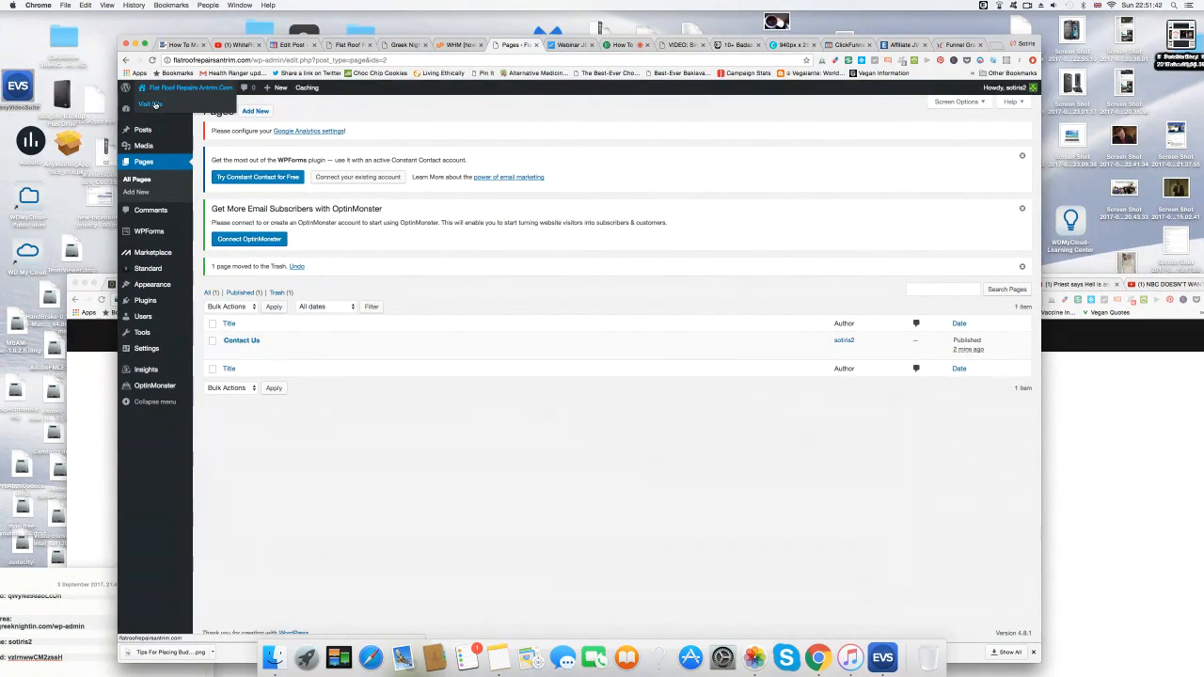
{"action": "left_click", "coordinate": [230, 352]}
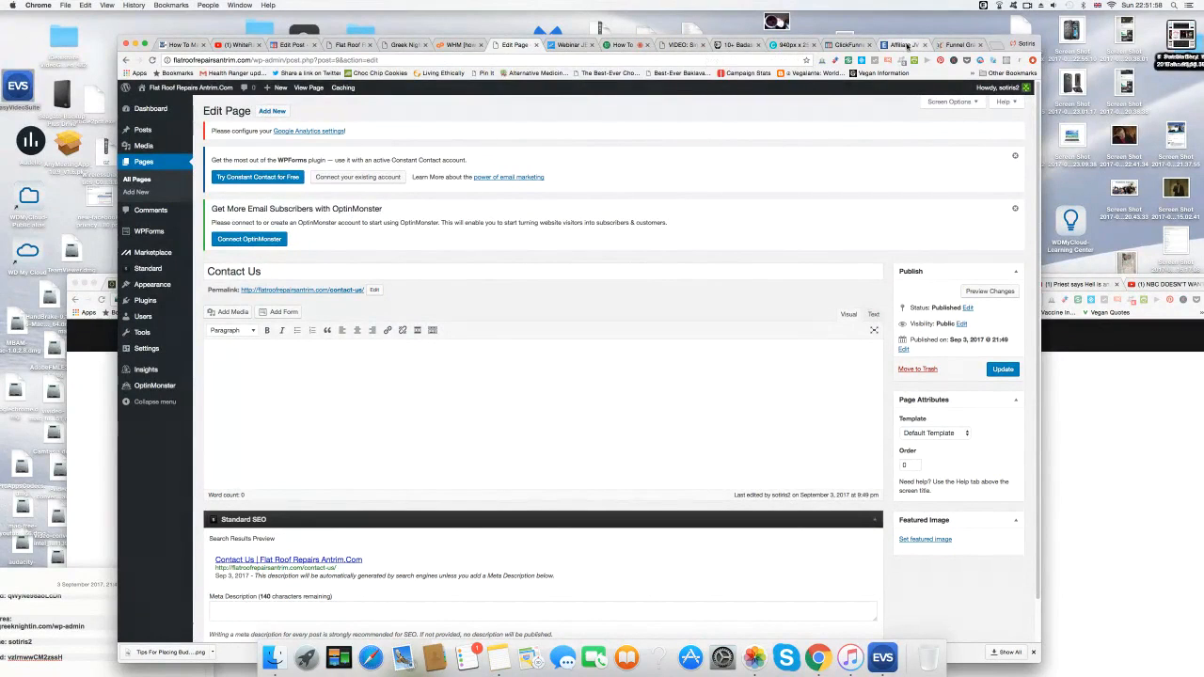
{"action": "left_click", "coordinate": [402, 45]}
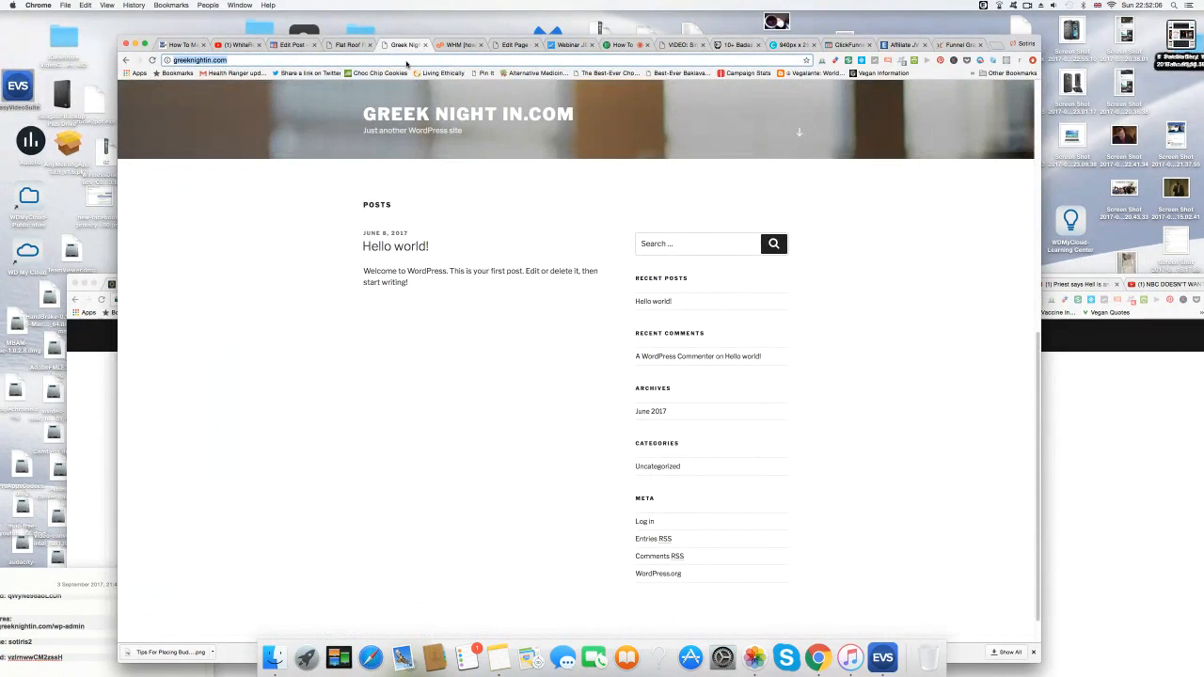
Go to aweber.com, log in, and open the email list management area.
{"action": "type", "text": "aweber"}
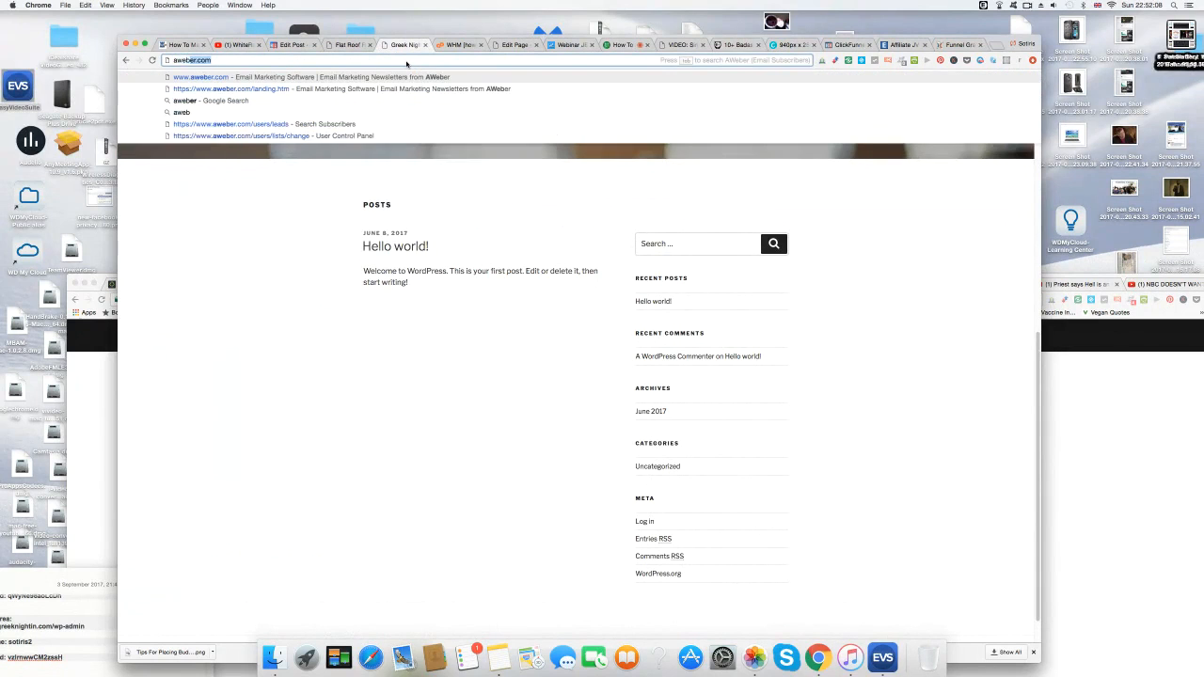
{"action": "key", "text": "Return"}
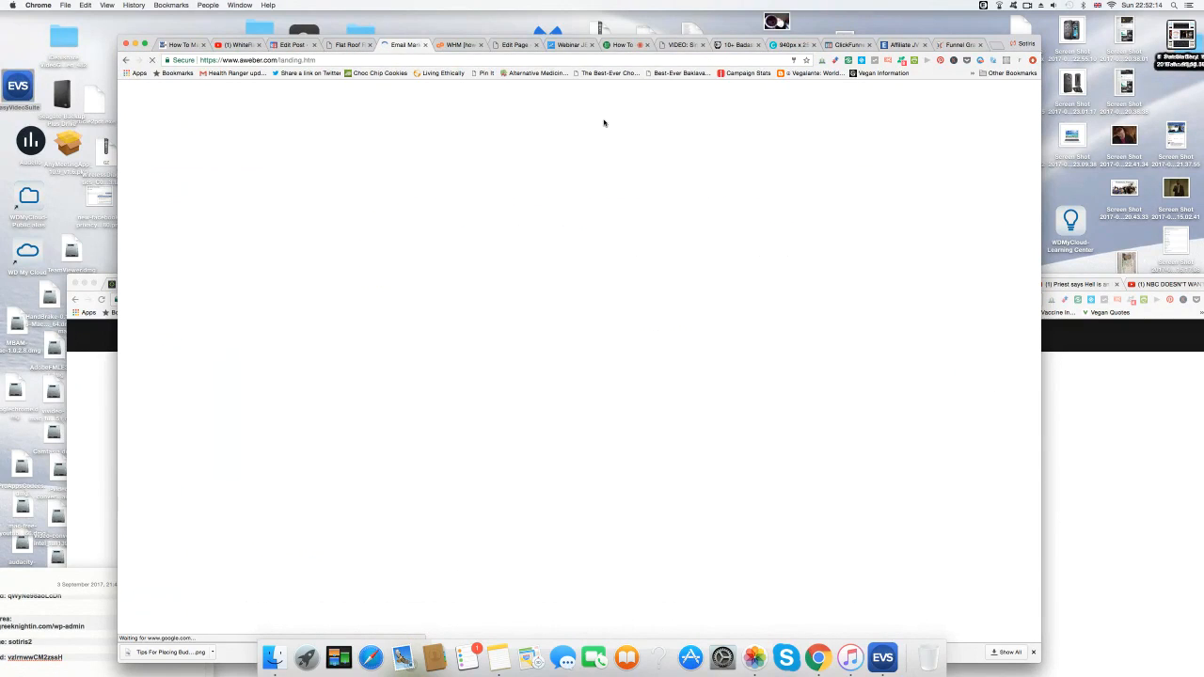
{"action": "key", "text": "Return"}
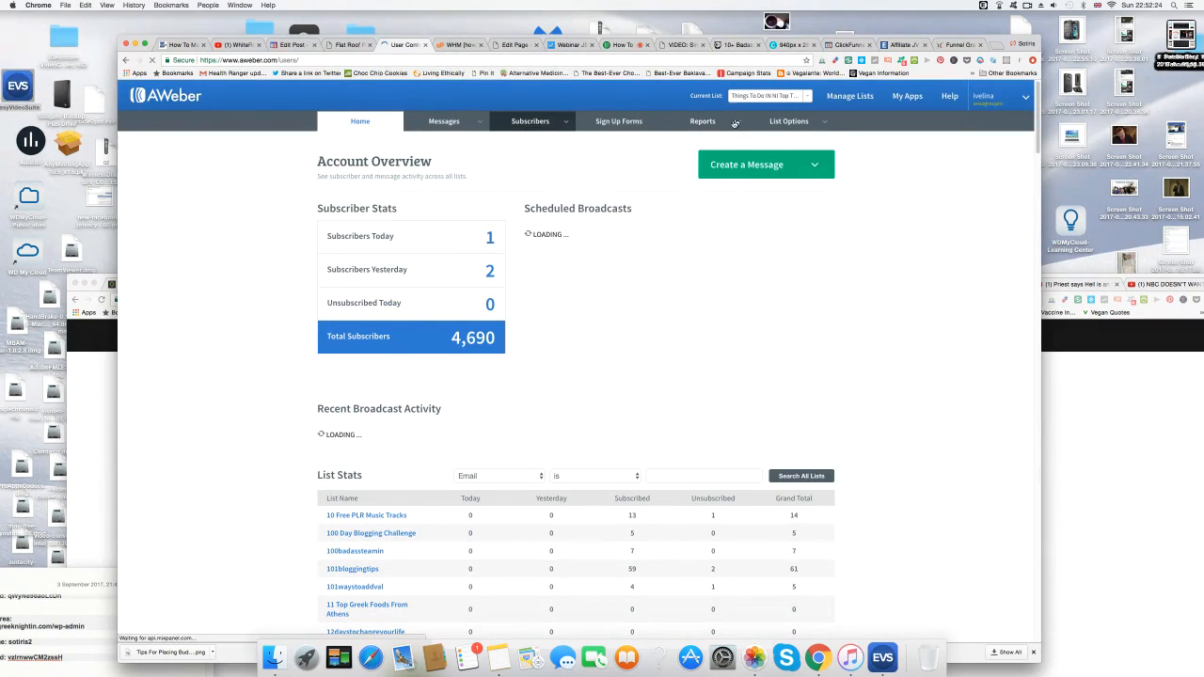
{"action": "left_click", "coordinate": [860, 97]}
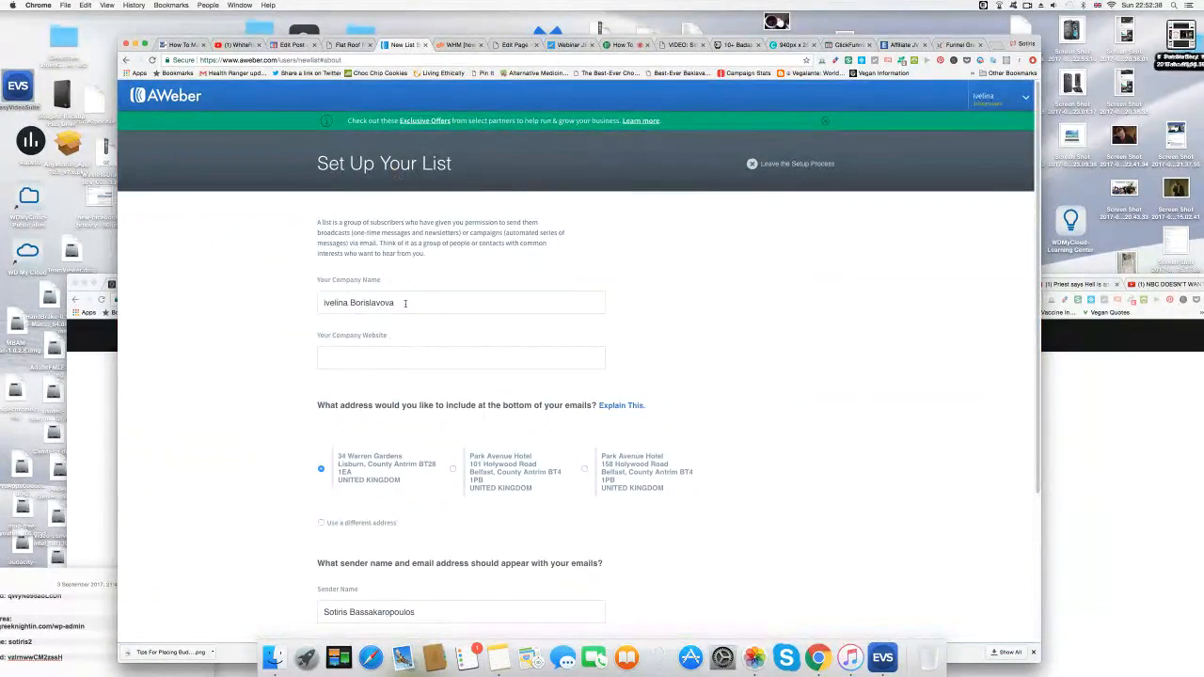
{"action": "left_click_drag", "start_coordinate": [405, 303], "coordinate": [321, 302]}
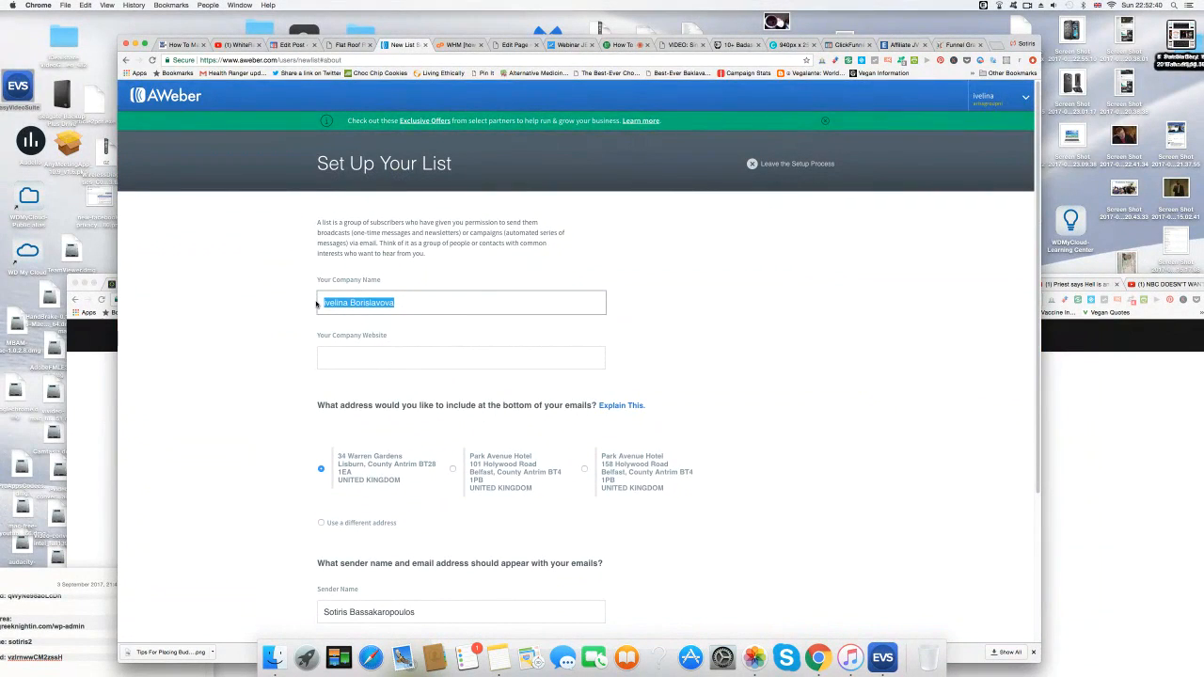
{"action": "left_click", "coordinate": [338, 359]}
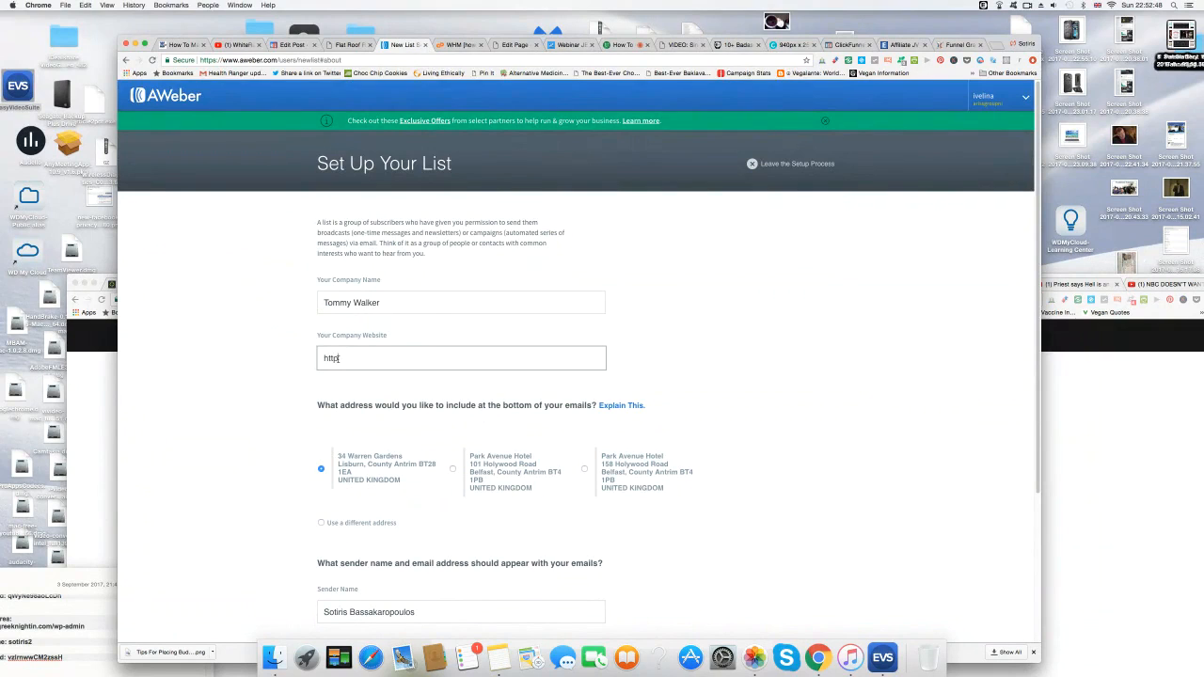
{"action": "type", "text": "http://www"}
{"action": "type", "text": "."}
{"action": "type", "text": "re"}
{"action": "type", "text": "f"}
{"action": "type", "text": "latroofrepa"}
{"action": "type", "text": "irsan"}
{"action": "type", "text": "trim.com"}
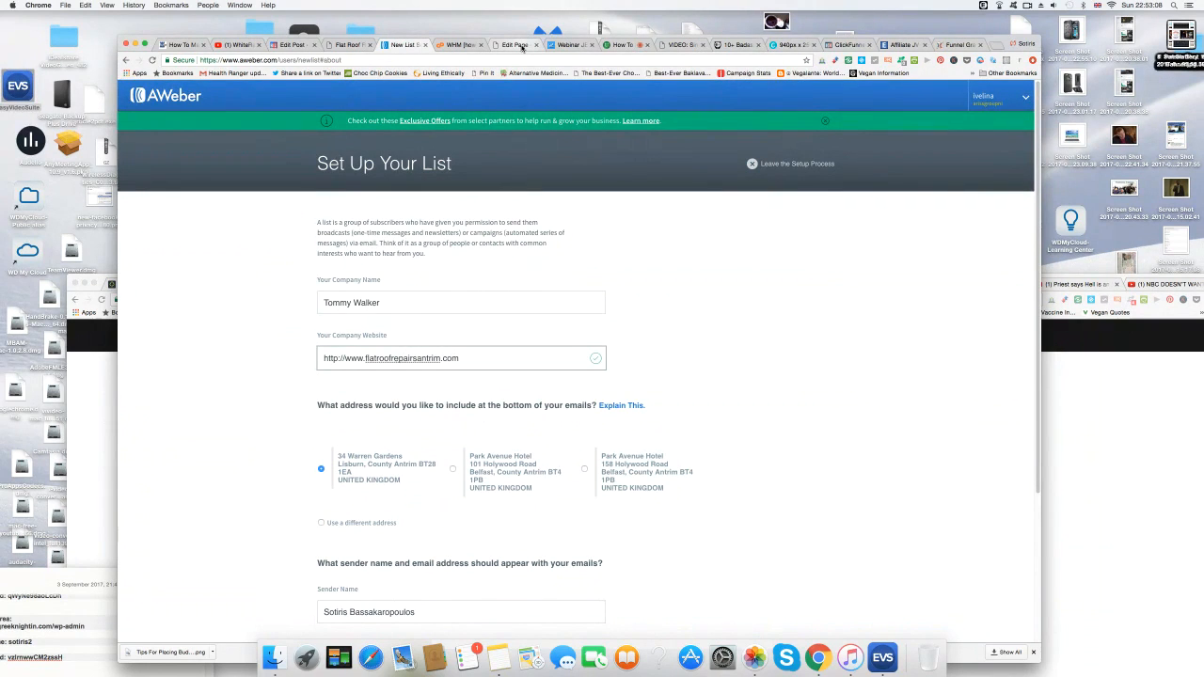
Go to google.com in a spare tab and search for 'reahill flat roofing'.
{"action": "left_click", "coordinate": [519, 47]}
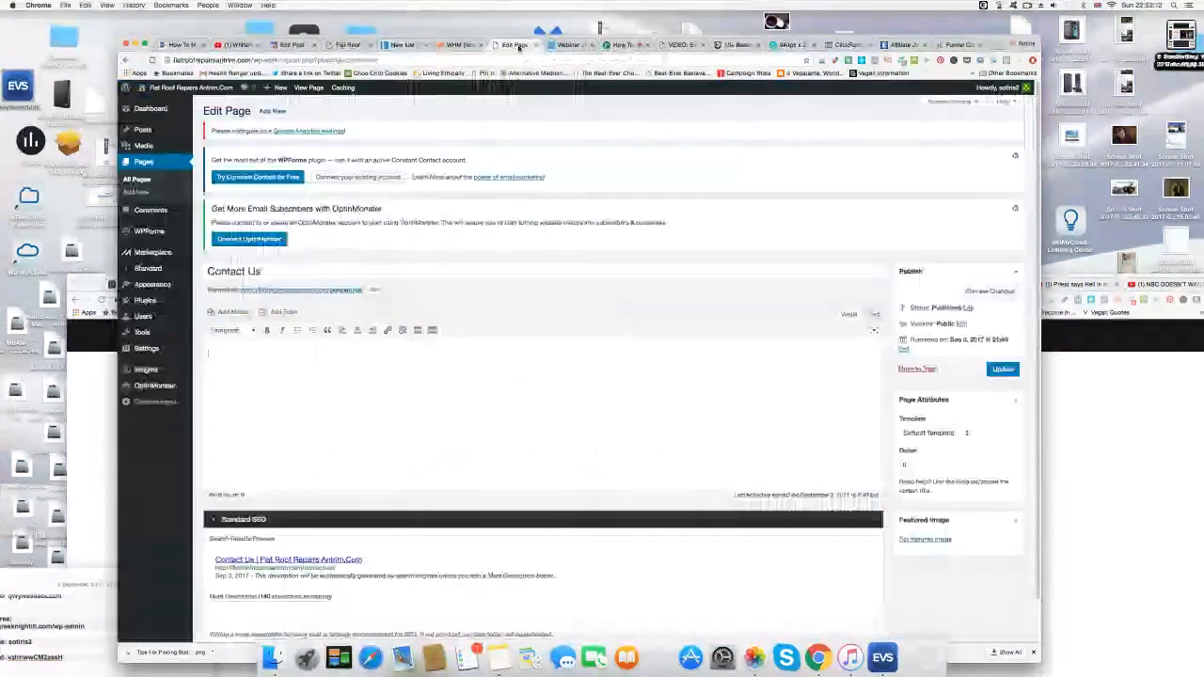
{"action": "left_click", "coordinate": [568, 46]}
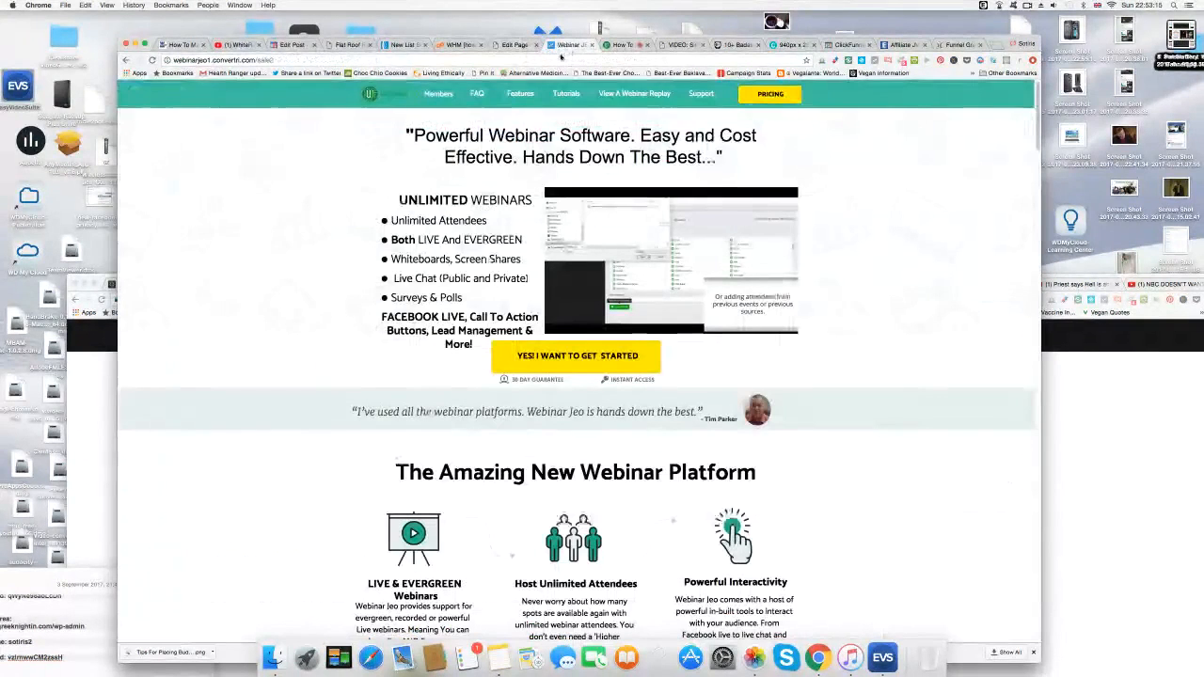
{"action": "left_click", "coordinate": [559, 60]}
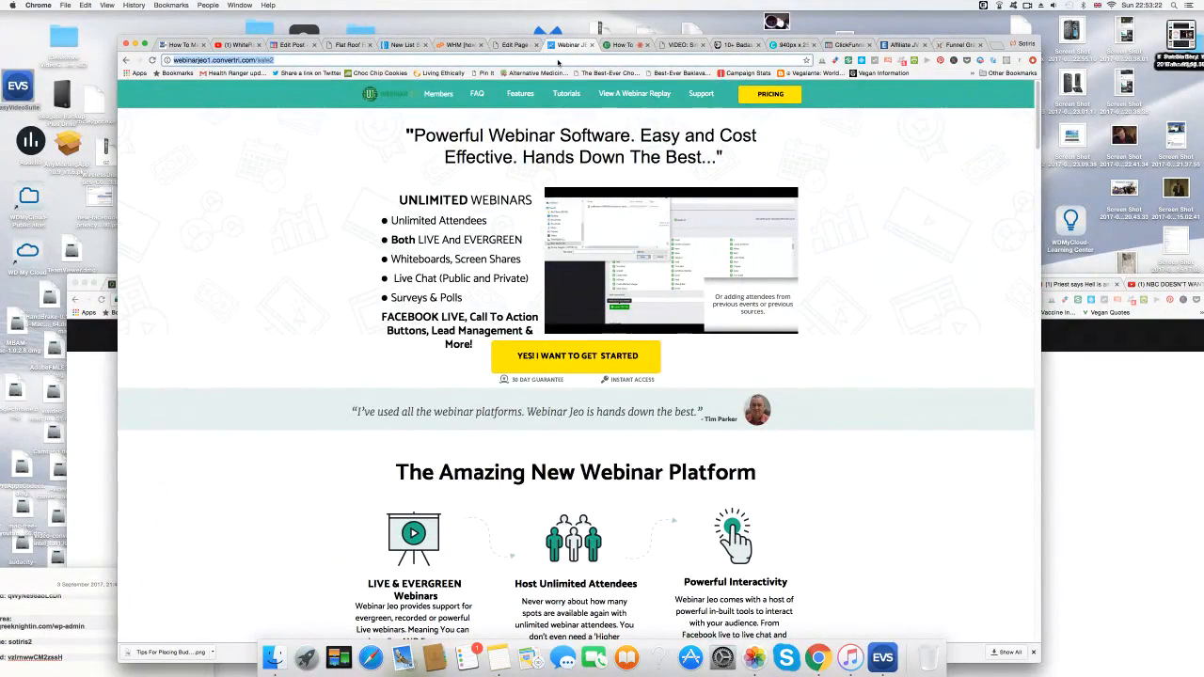
{"action": "type", "text": "google.com"}
{"action": "key", "text": "Return"}
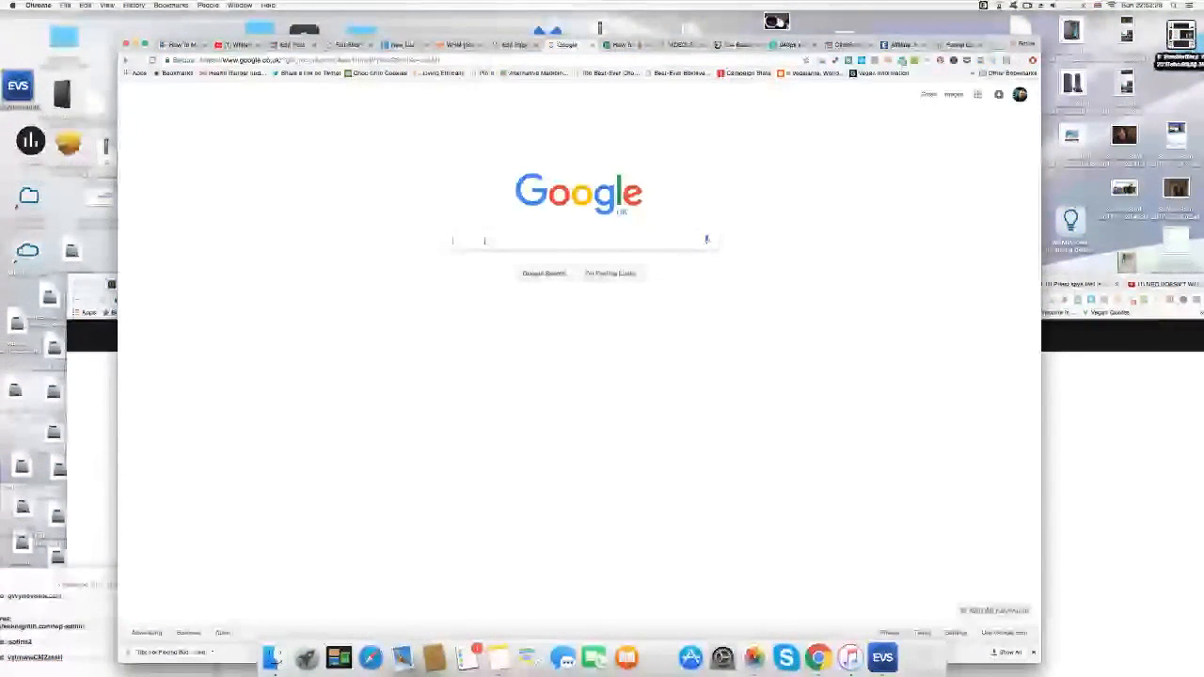
{"action": "type", "text": "reahill flat roofing"}
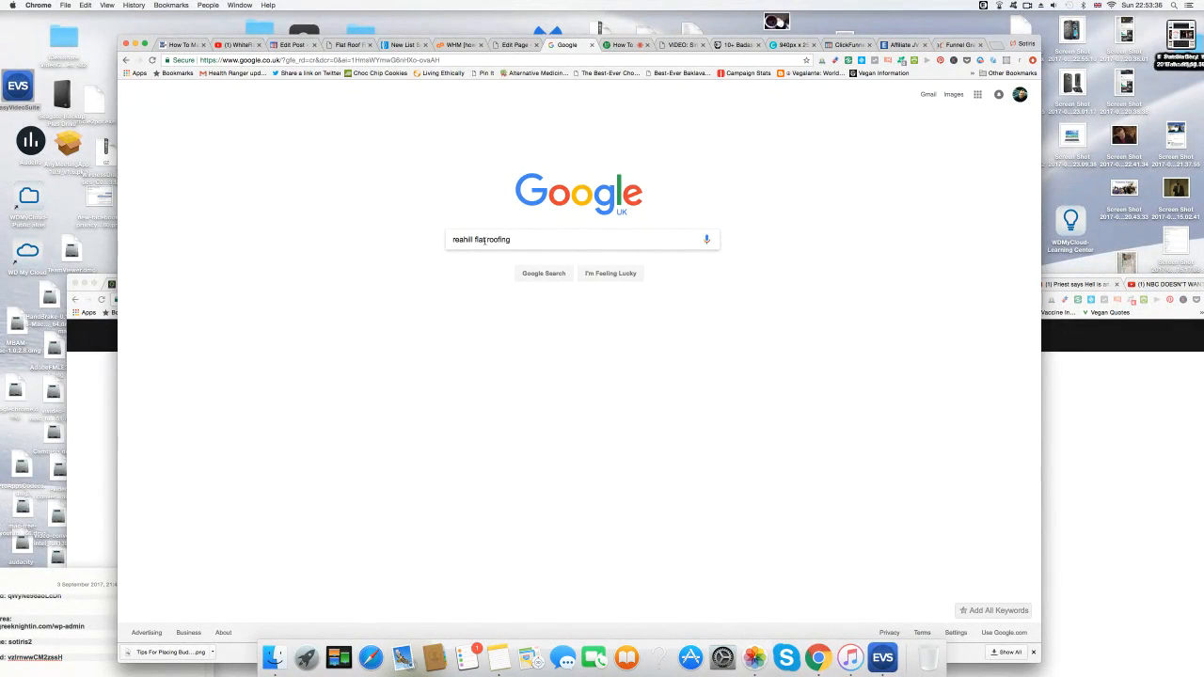
{"action": "left_click", "coordinate": [560, 274]}
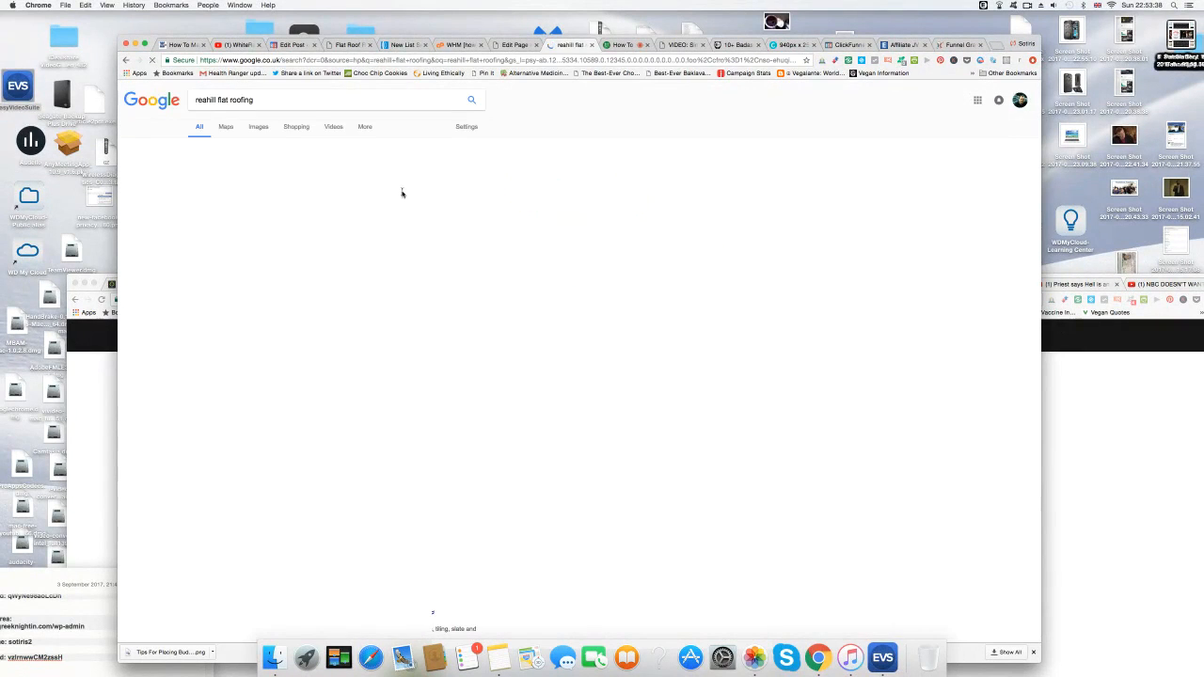
Browse Reahill Flat Felt Roofing's Rated People profile, then go to My account > My Jobs.
{"action": "left_click", "coordinate": [373, 169]}
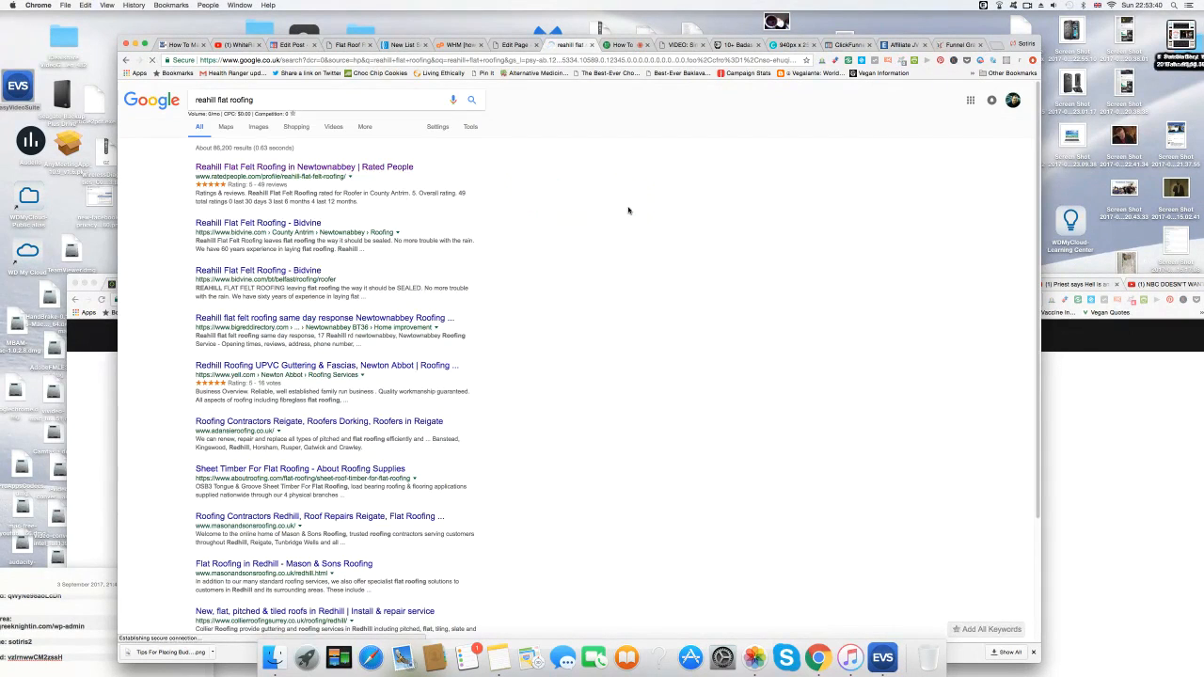
{"action": "scroll", "coordinate": [255, 386], "scroll_direction": "down", "scroll_amount": 3}
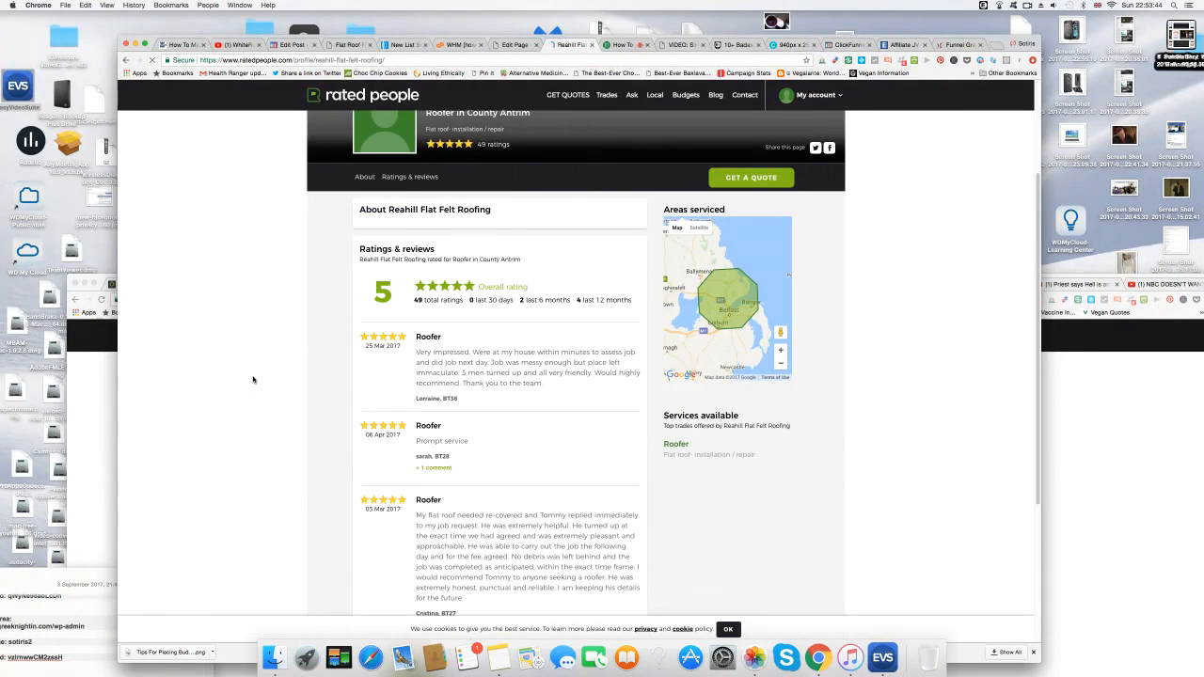
{"action": "scroll", "coordinate": [253, 380], "scroll_direction": "down", "scroll_amount": 2}
{"action": "scroll", "coordinate": [253, 380], "scroll_direction": "up", "scroll_amount": 4}
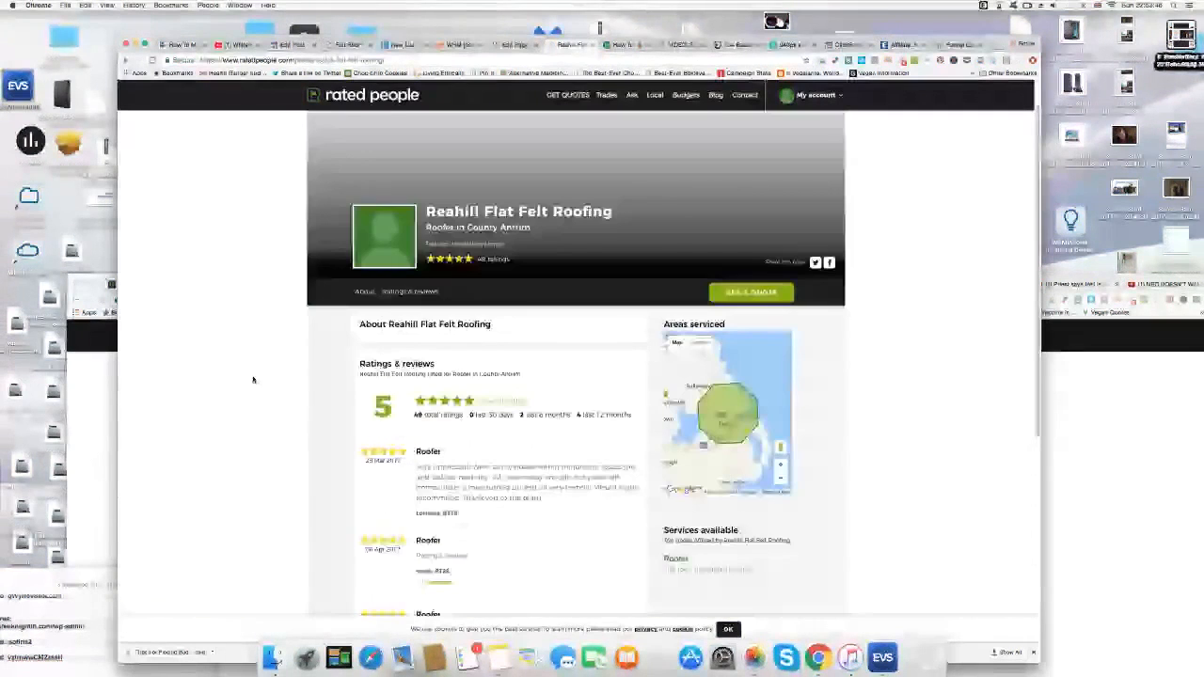
{"action": "scroll", "coordinate": [253, 380], "scroll_direction": "down", "scroll_amount": 3}
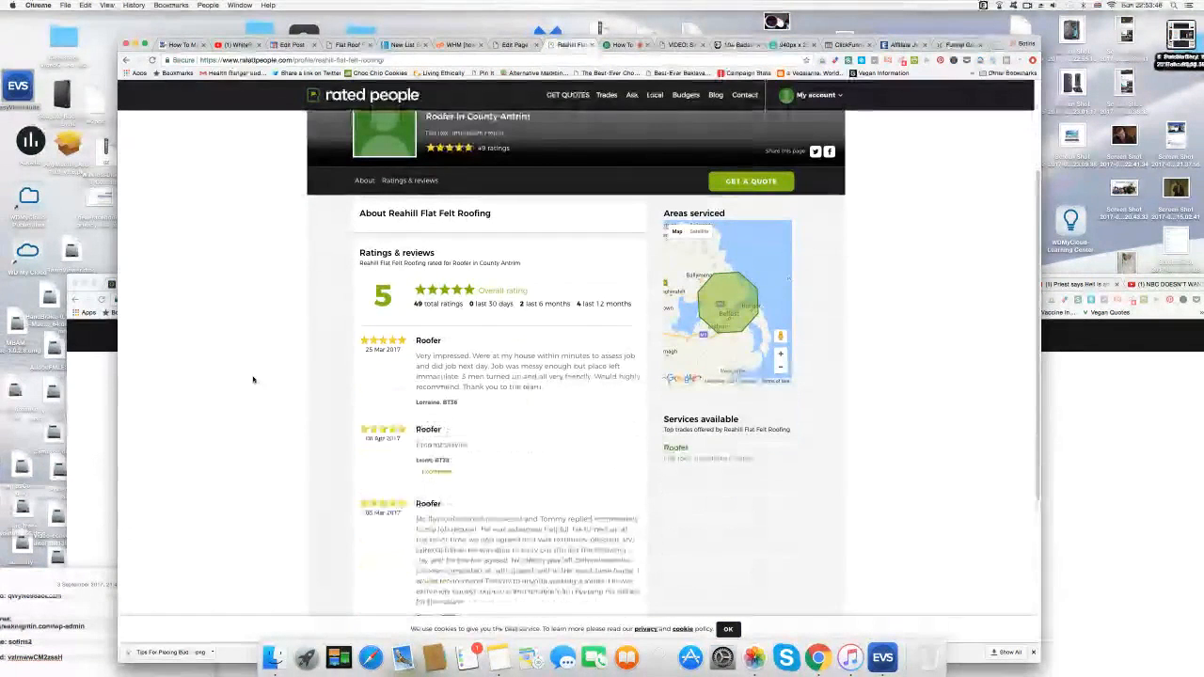
{"action": "scroll", "coordinate": [253, 380], "scroll_direction": "up", "scroll_amount": 2}
{"action": "scroll", "coordinate": [253, 380], "scroll_direction": "down", "scroll_amount": 2}
{"action": "scroll", "coordinate": [253, 380], "scroll_direction": "down", "scroll_amount": 3}
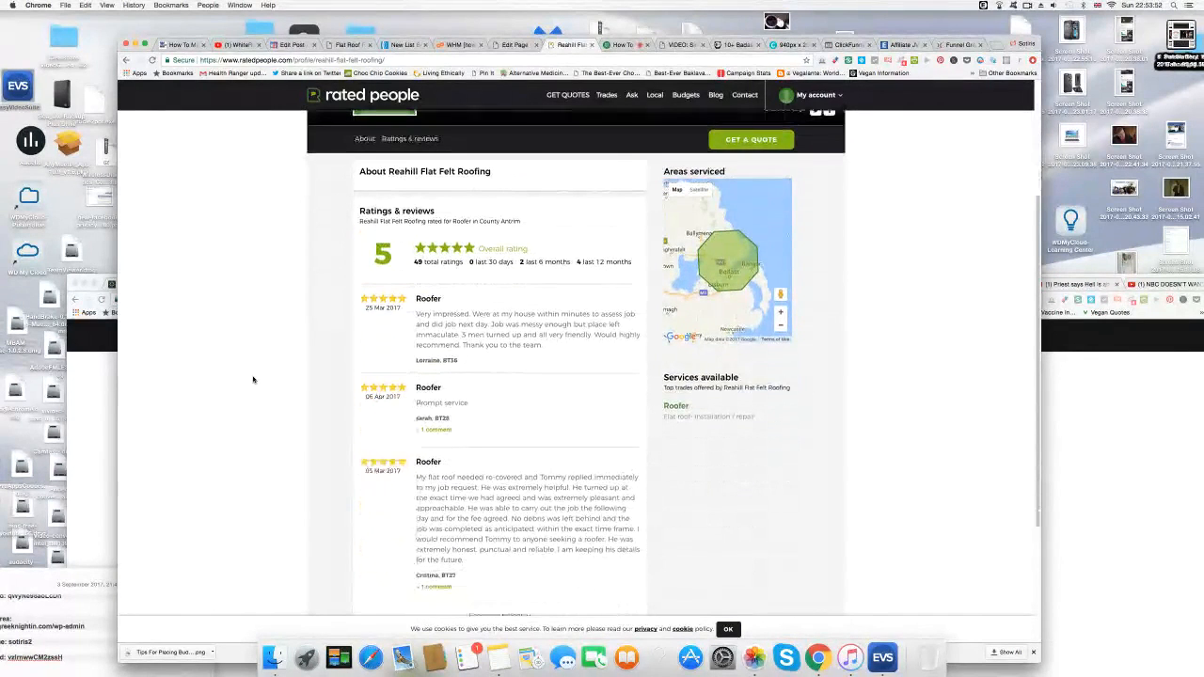
{"action": "scroll", "coordinate": [253, 381], "scroll_direction": "up", "scroll_amount": 4}
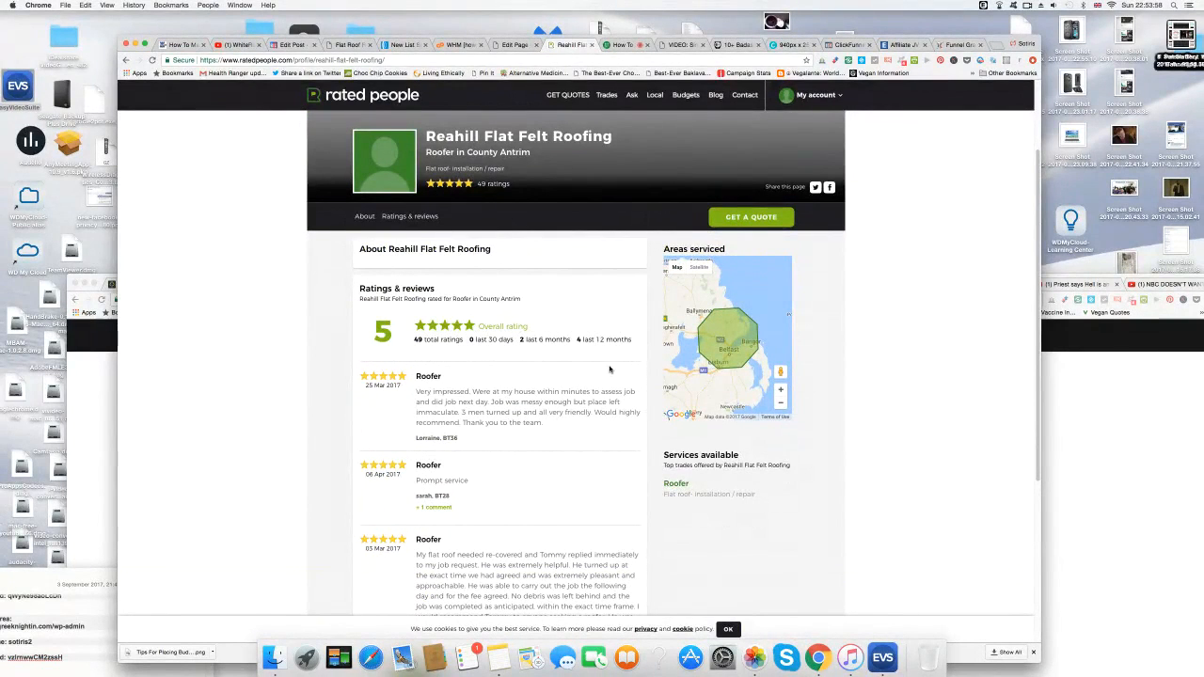
{"action": "scroll", "coordinate": [608, 372], "scroll_direction": "down", "scroll_amount": 1}
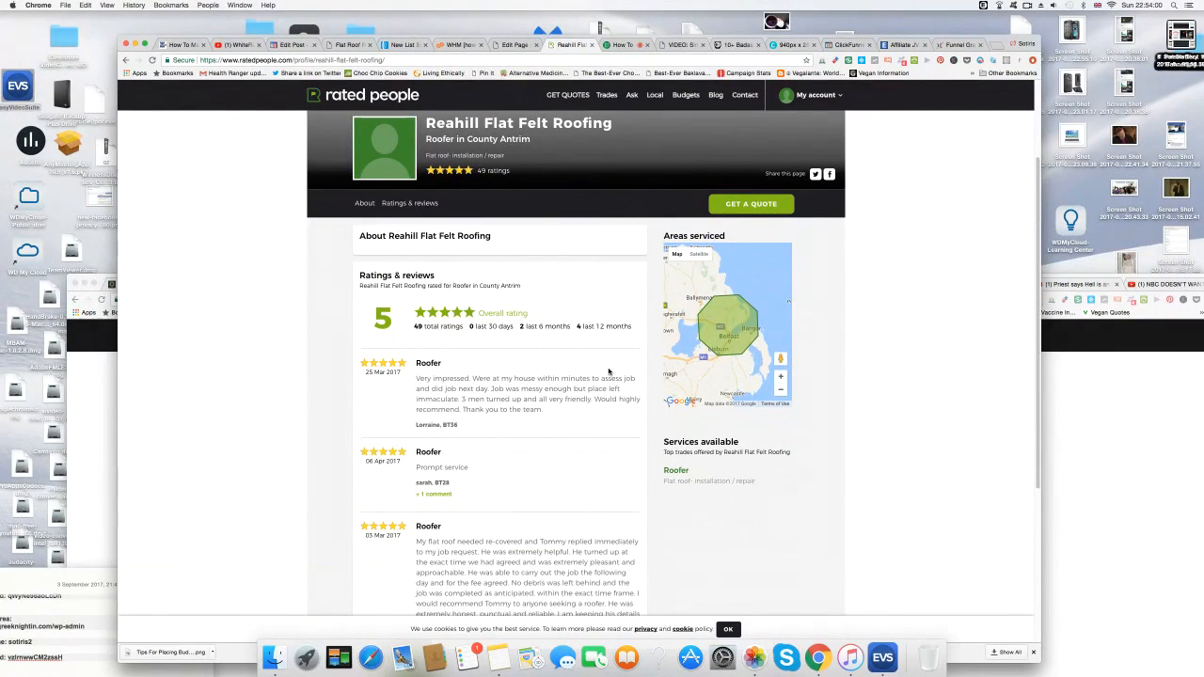
{"action": "scroll", "coordinate": [609, 371], "scroll_direction": "down", "scroll_amount": 2}
{"action": "scroll", "coordinate": [608, 371], "scroll_direction": "up", "scroll_amount": 8}
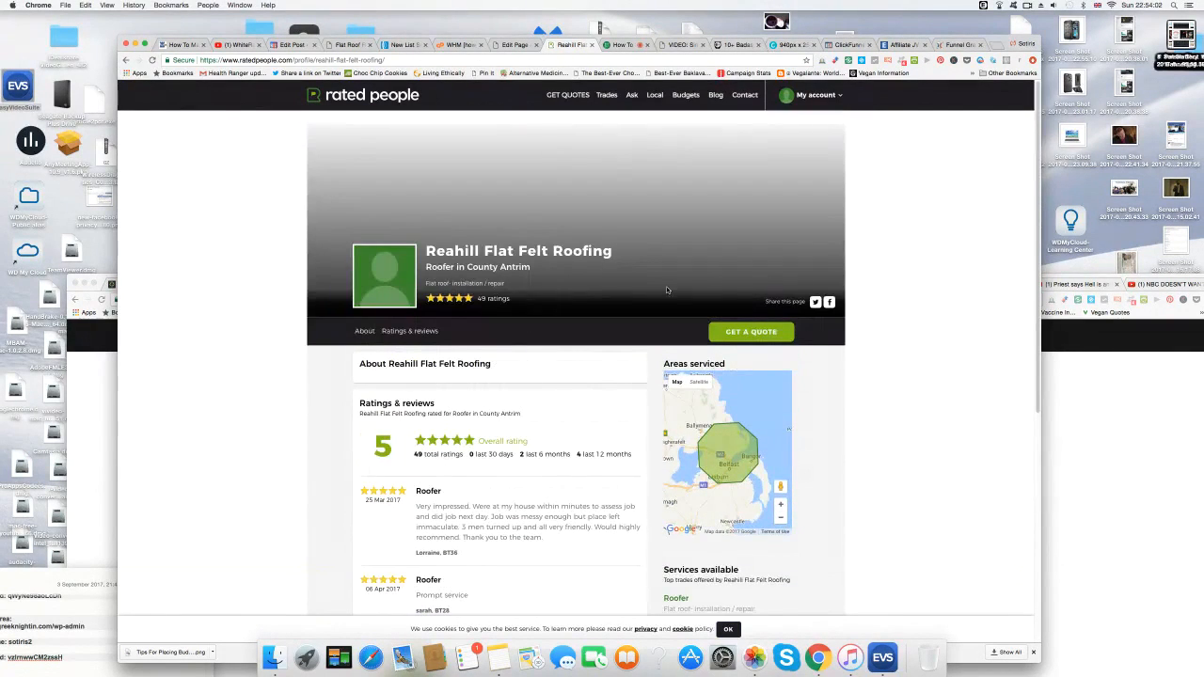
{"action": "mouse_move", "coordinate": [822, 99]}
{"action": "left_click", "coordinate": [822, 124]}
Log in to Rated People with the account e-mail and password.
{"action": "left_click", "coordinate": [533, 207]}
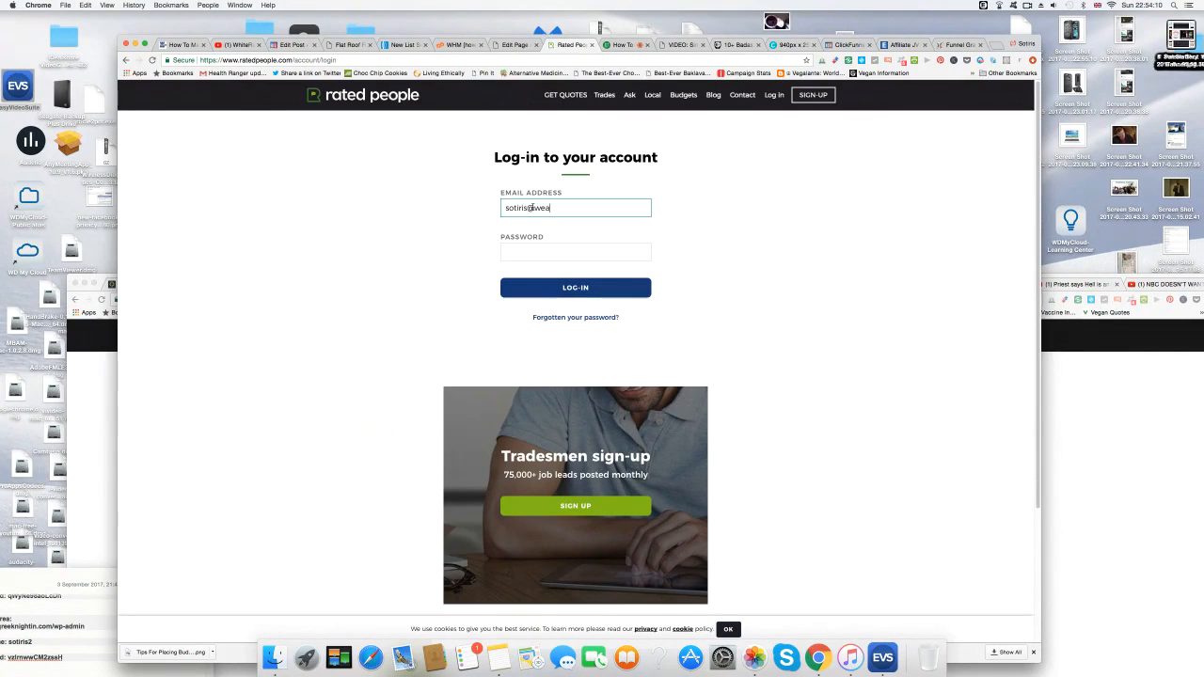
{"action": "left_click", "coordinate": [528, 250]}
{"action": "type", "text": "••••••"}
{"action": "key", "text": "Return"}
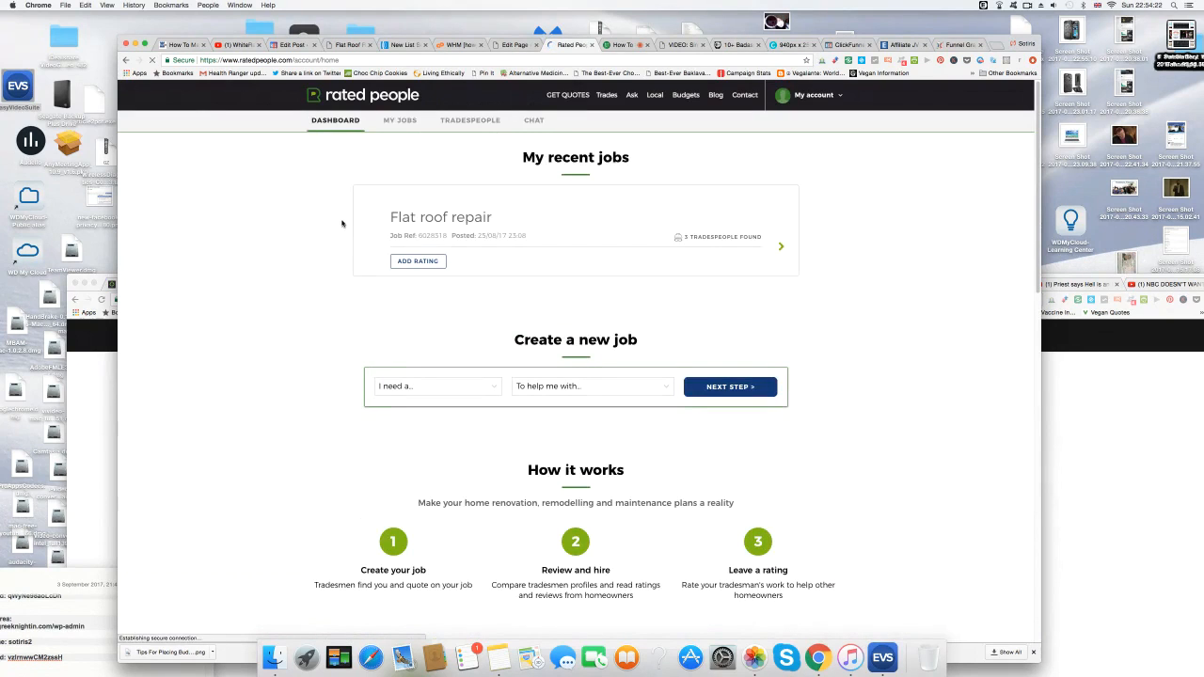
Open the Flat roof repair job and view the Reahill Flat Felt Roofing profile.
{"action": "left_click", "coordinate": [465, 220]}
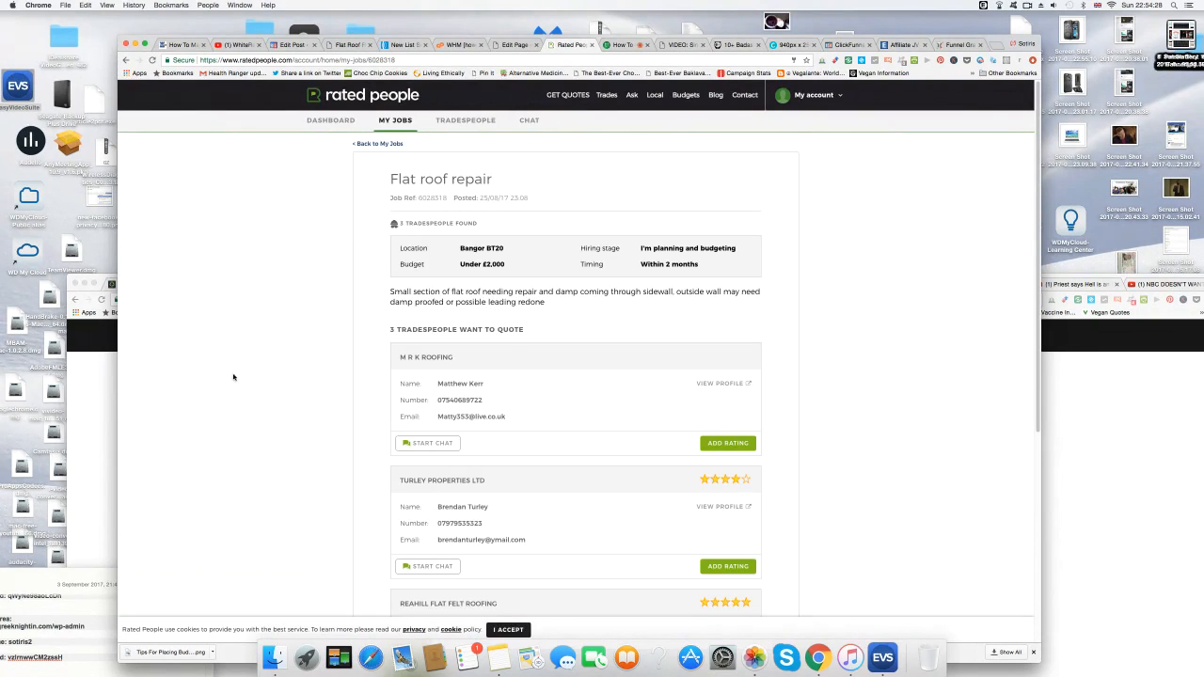
{"action": "scroll", "coordinate": [310, 399], "scroll_direction": "down", "scroll_amount": 5}
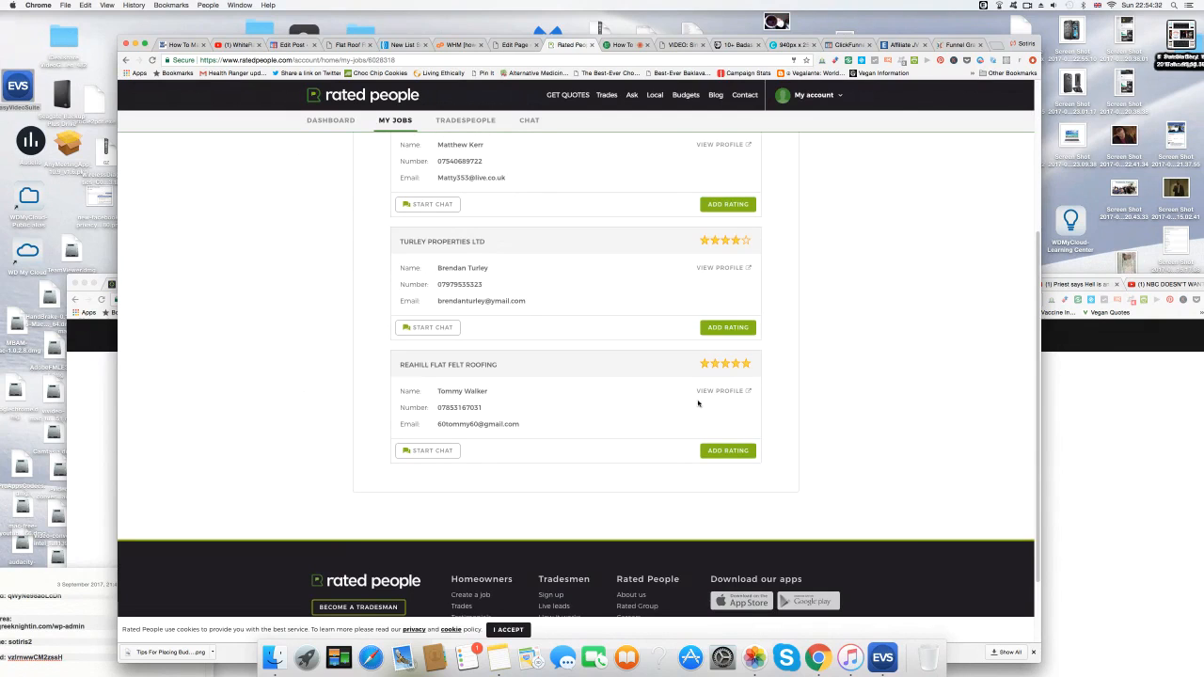
{"action": "left_click", "coordinate": [725, 393]}
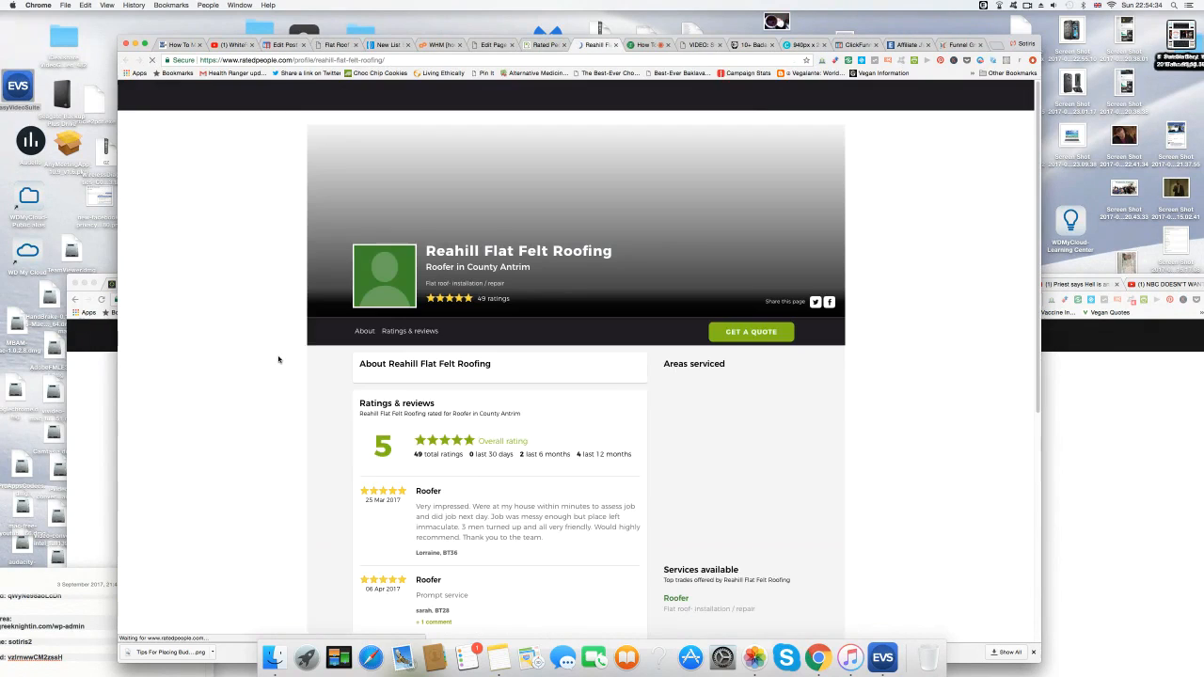
{"action": "scroll", "coordinate": [275, 395], "scroll_direction": "down", "scroll_amount": 8}
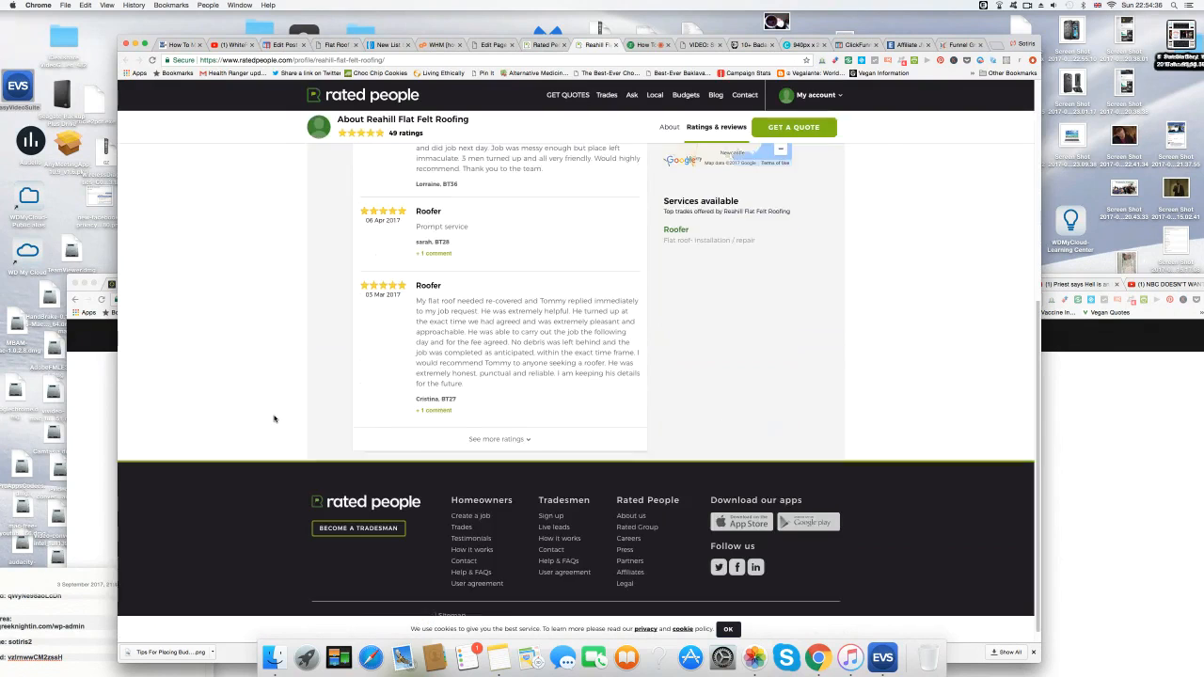
{"action": "scroll", "coordinate": [275, 419], "scroll_direction": "up", "scroll_amount": 4}
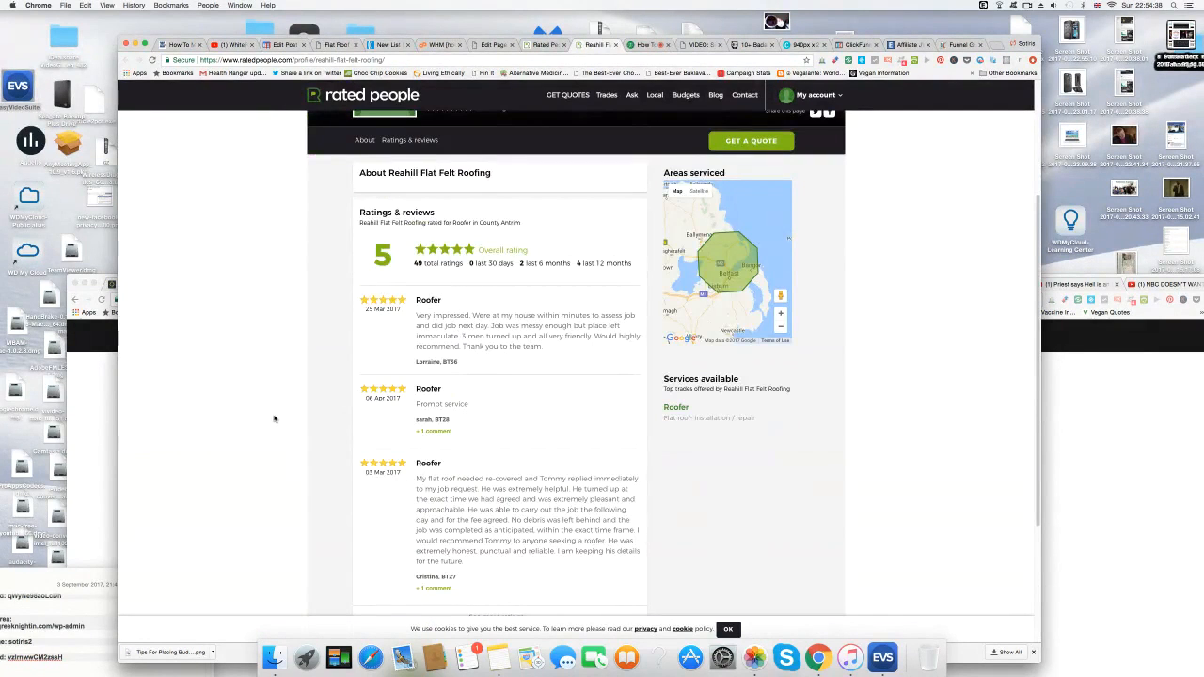
{"action": "scroll", "coordinate": [275, 419], "scroll_direction": "up", "scroll_amount": 4}
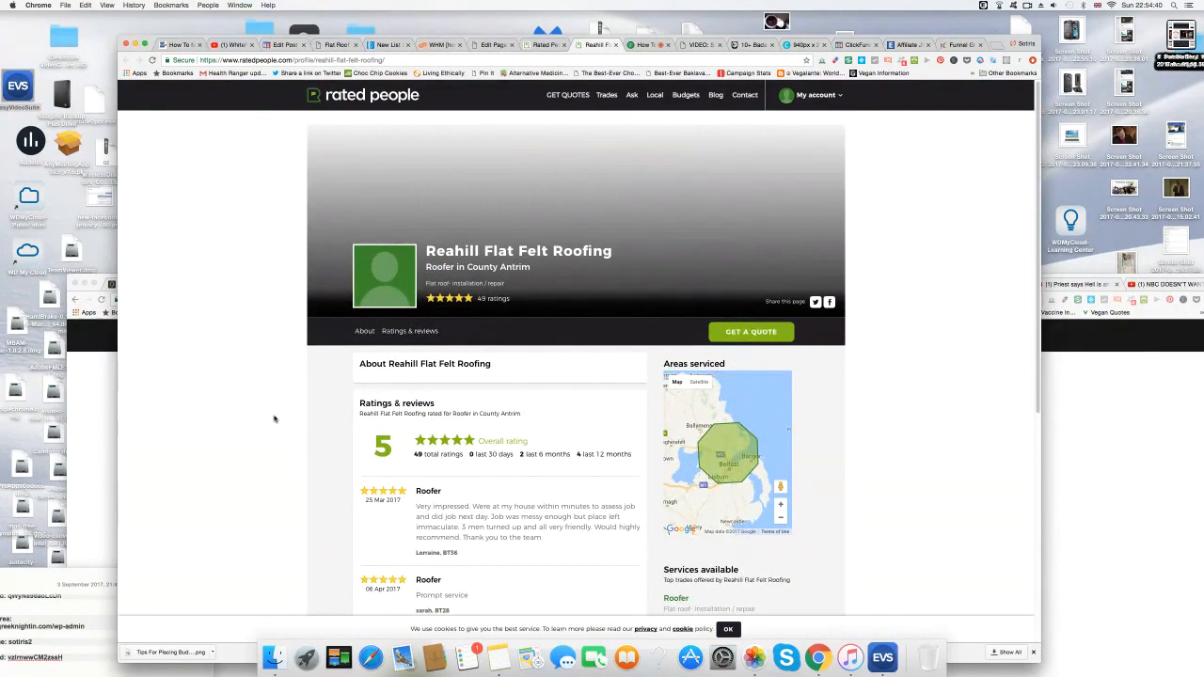
{"action": "scroll", "coordinate": [274, 419], "scroll_direction": "down", "scroll_amount": 3}
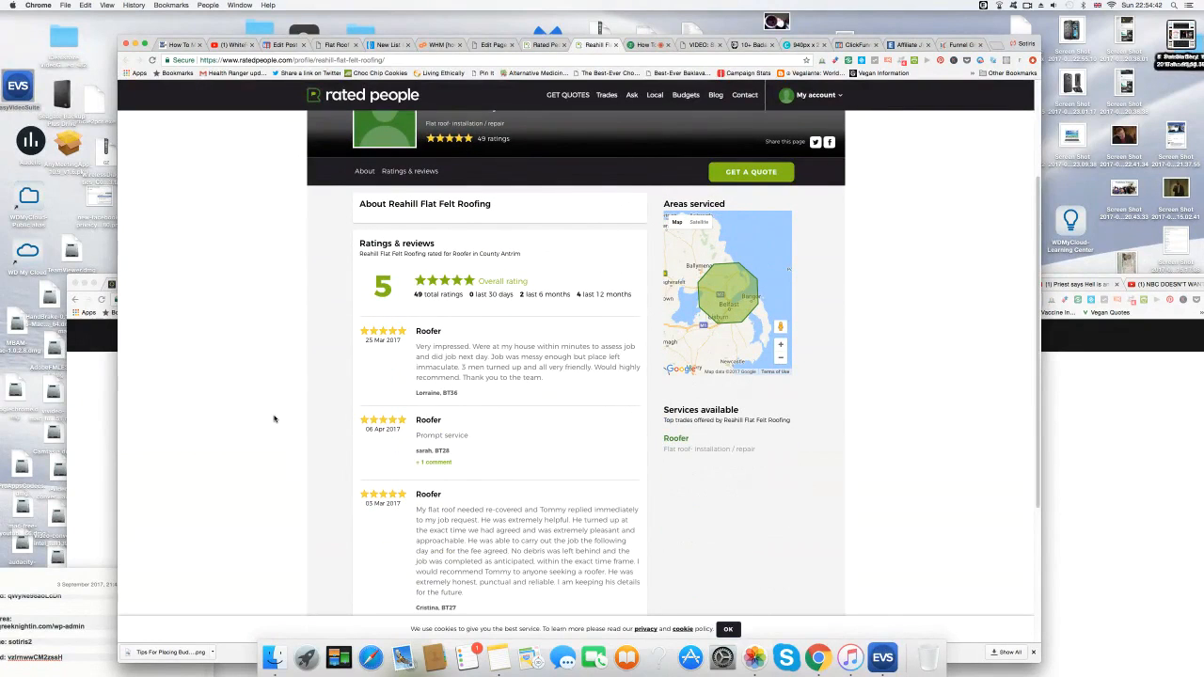
{"action": "scroll", "coordinate": [274, 419], "scroll_direction": "down", "scroll_amount": 3}
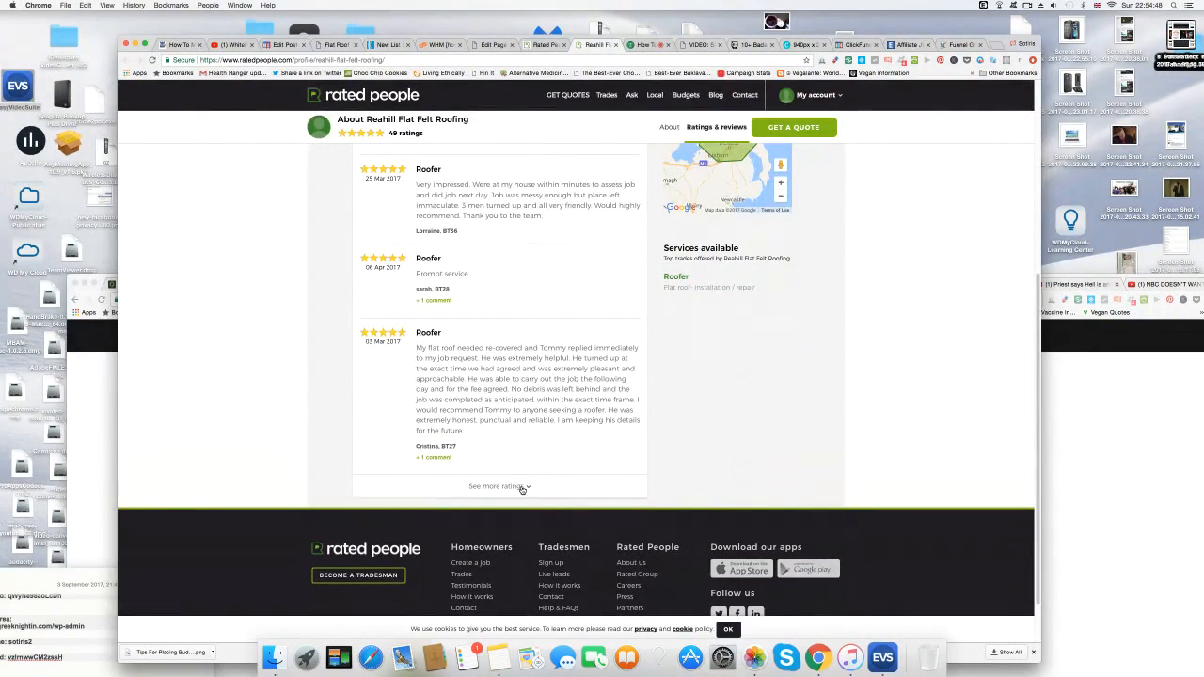
{"action": "left_click", "coordinate": [551, 45]}
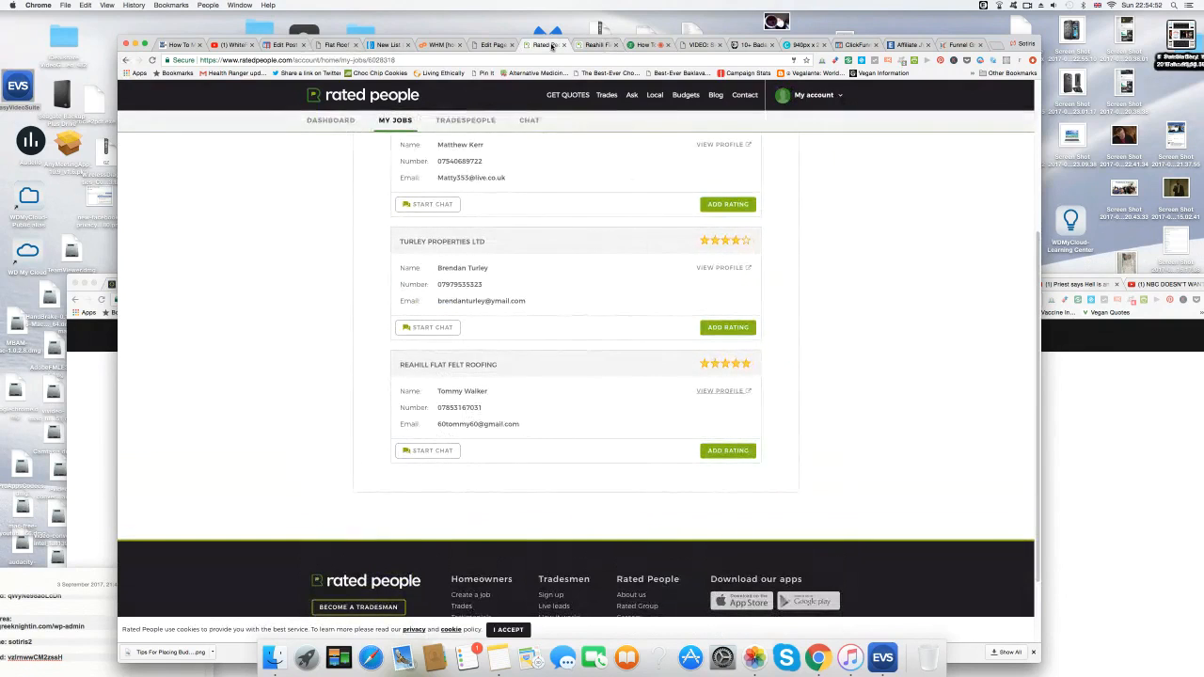
{"action": "scroll", "coordinate": [325, 269], "scroll_direction": "up", "scroll_amount": 2}
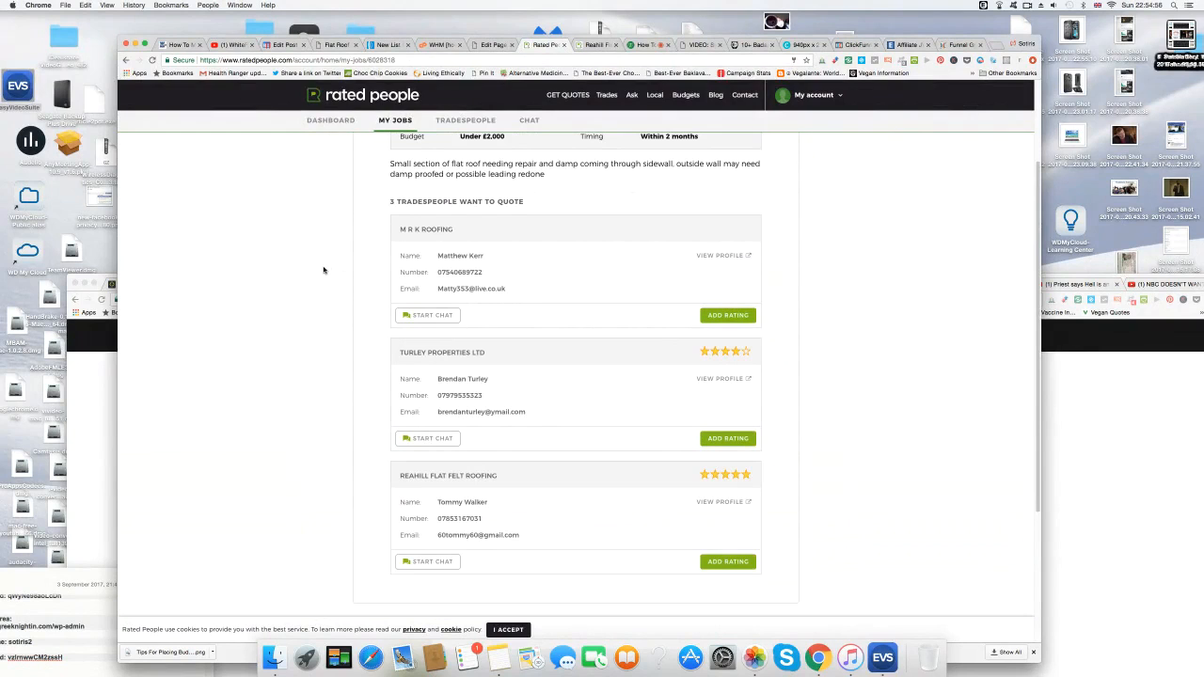
{"action": "left_click_drag", "start_coordinate": [480, 519], "coordinate": [437, 515]}
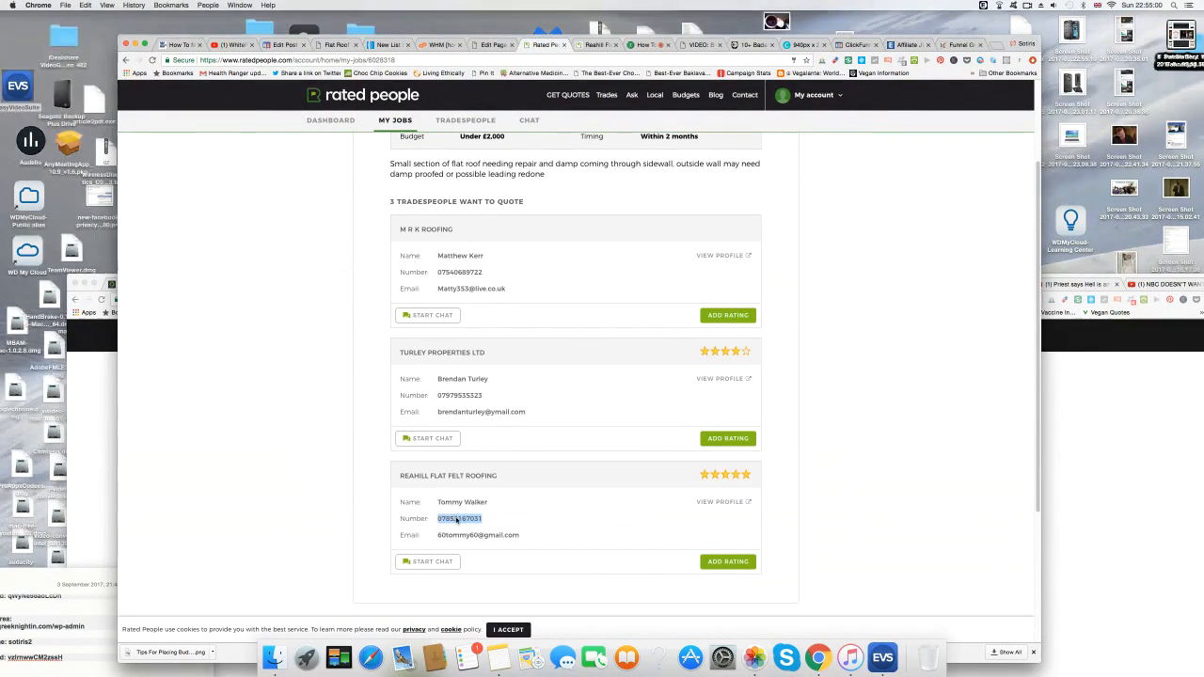
{"action": "right_click", "coordinate": [456, 518]}
{"action": "left_click", "coordinate": [490, 531]}
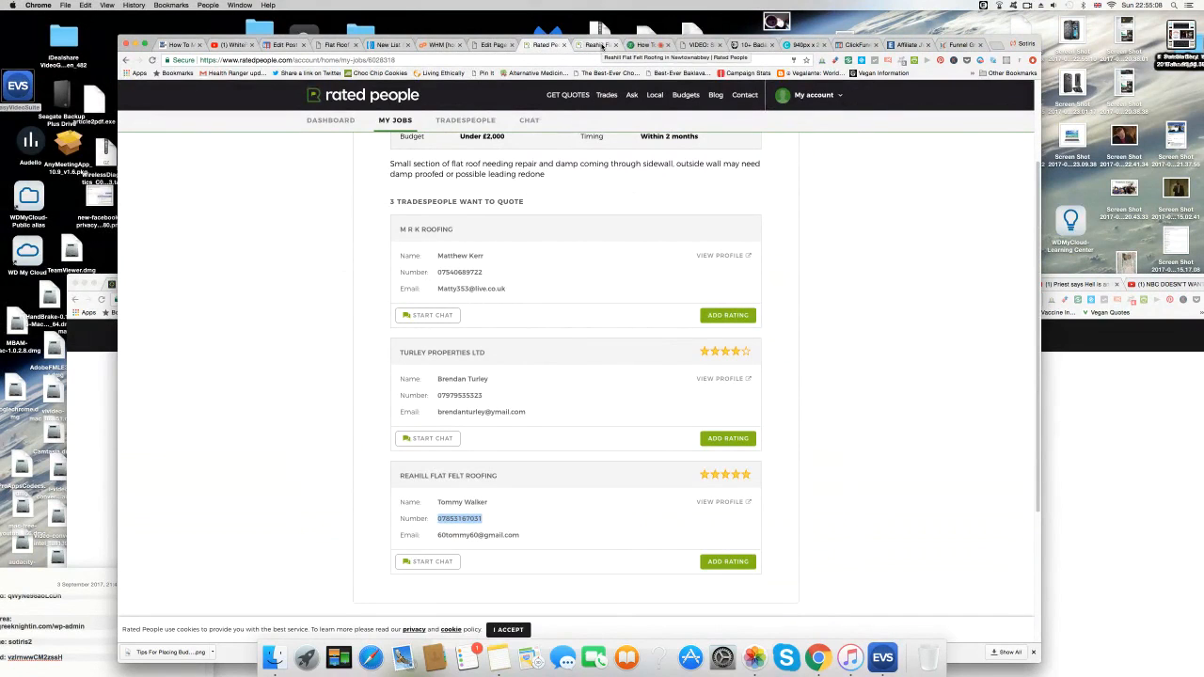
{"action": "left_click", "coordinate": [495, 45]}
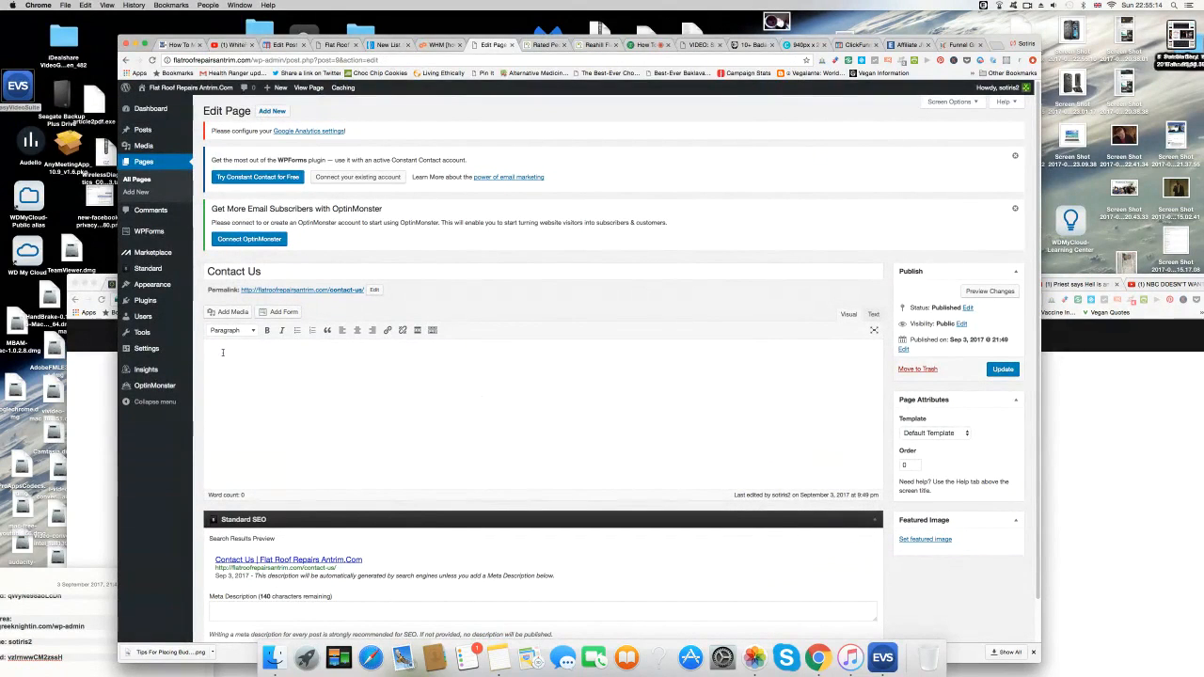
Add a 'Telephone Number' line with the pasted roofer's number and update the page.
{"action": "type", "text": "one"}
{"action": "left_click_drag", "start_coordinate": [222, 353], "coordinate": [263, 354]}
{"action": "left_click", "coordinate": [268, 353]}
{"action": "right_click", "coordinate": [272, 354]}
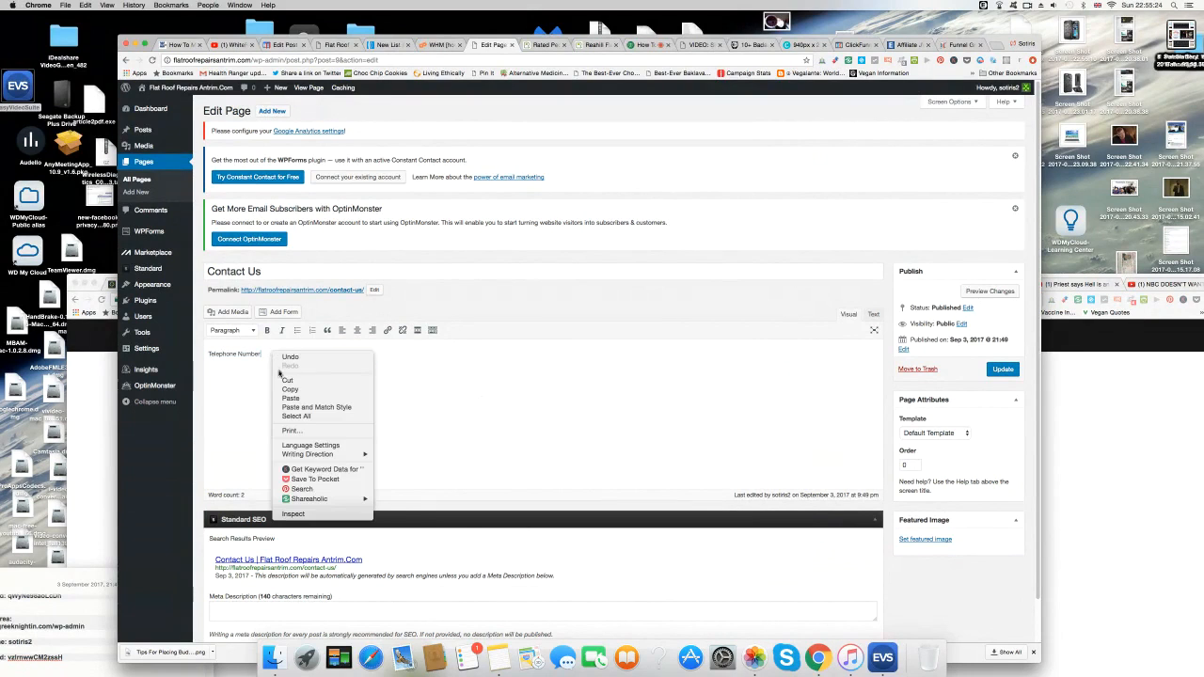
{"action": "left_click", "coordinate": [264, 353]}
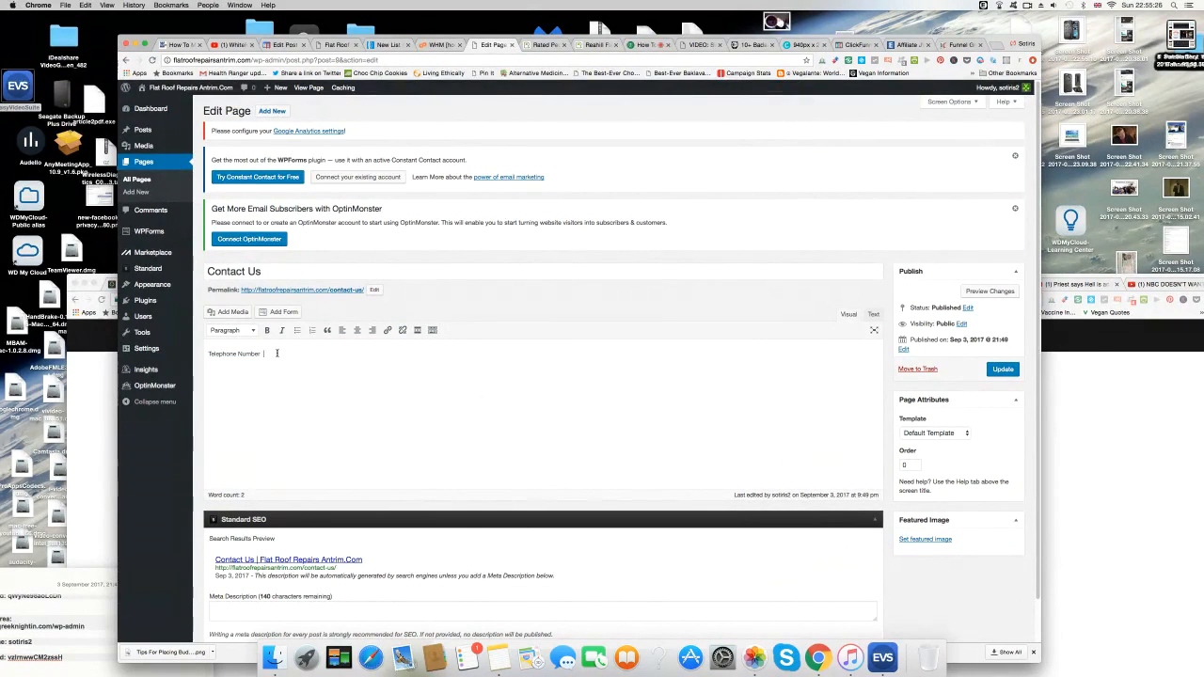
{"action": "right_click", "coordinate": [276, 354]}
{"action": "left_click", "coordinate": [296, 398]}
{"action": "left_click", "coordinate": [1001, 369]}
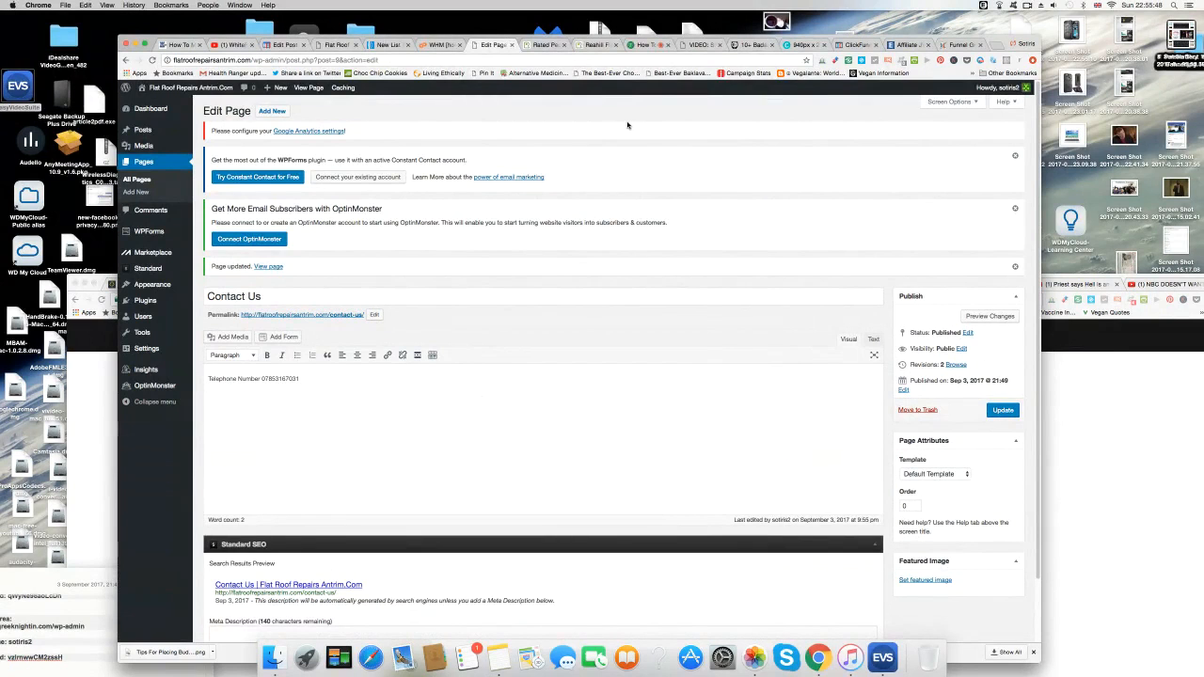
Search the plugin directory for WP Edit and install it.
{"action": "mouse_move", "coordinate": [152, 307]}
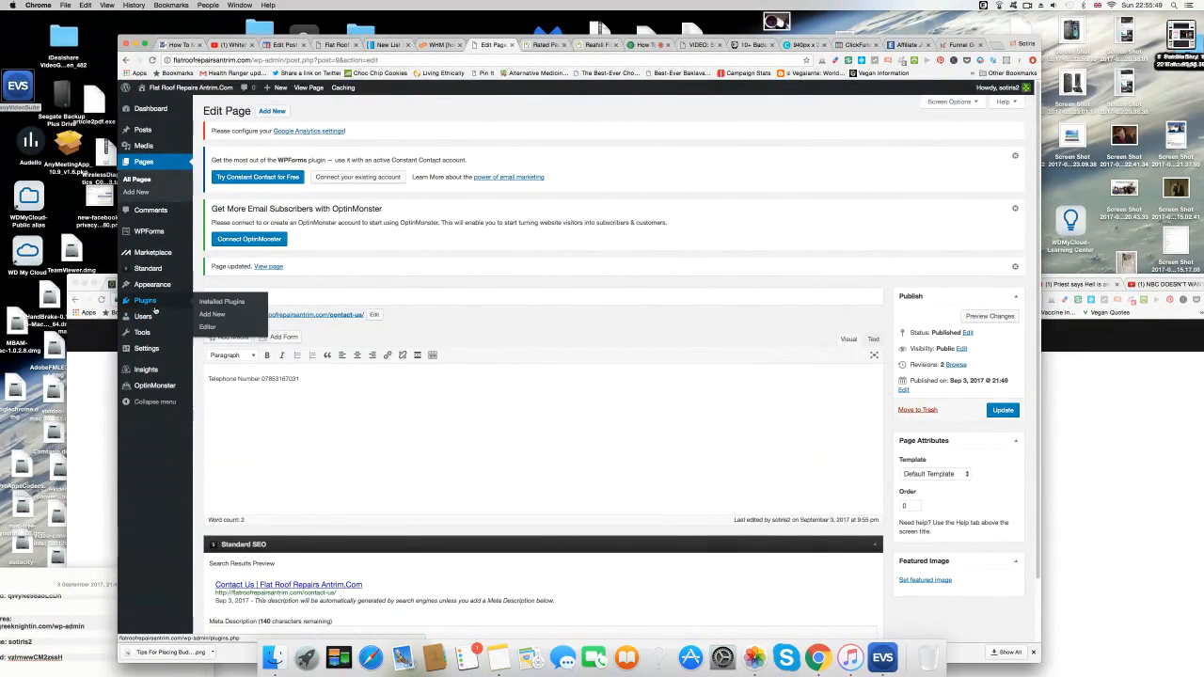
{"action": "left_click", "coordinate": [217, 306]}
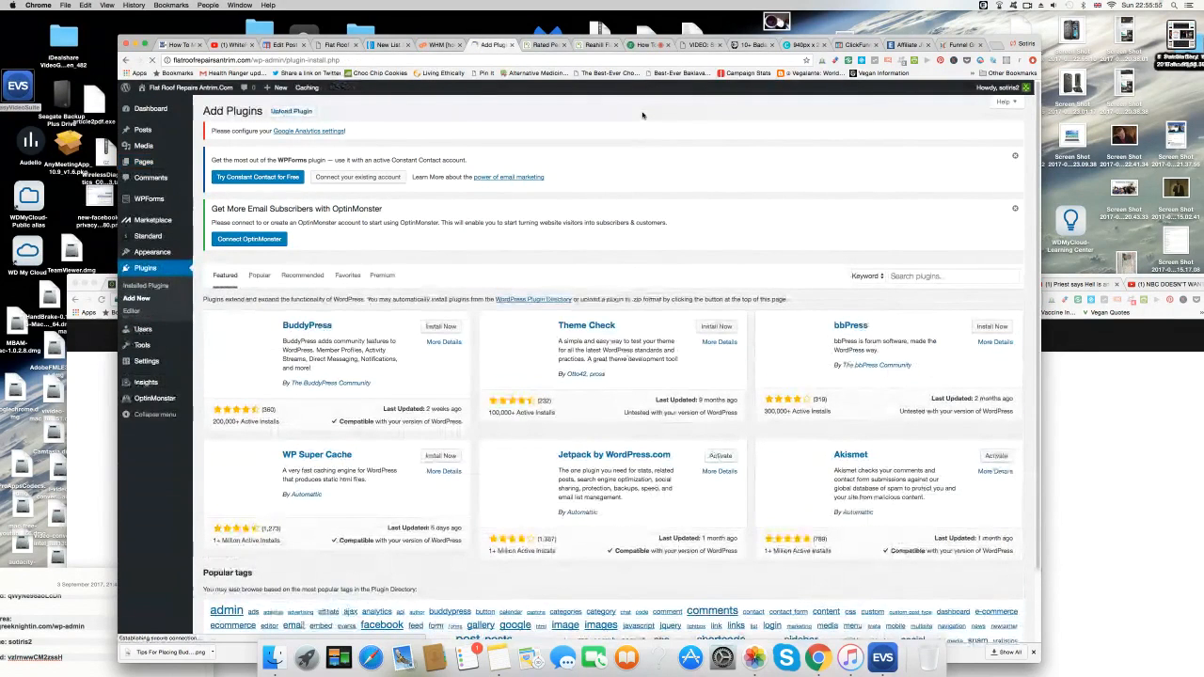
{"action": "left_click", "coordinate": [918, 275]}
{"action": "type", "text": "wpad"}
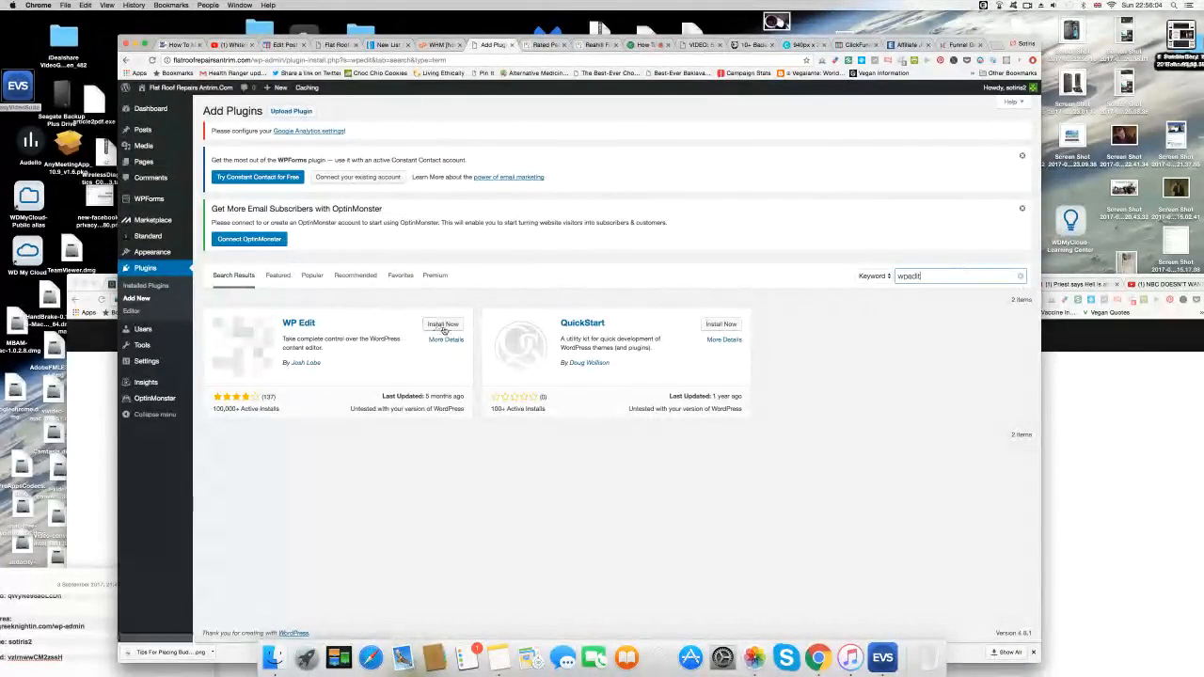
{"action": "left_click", "coordinate": [440, 324]}
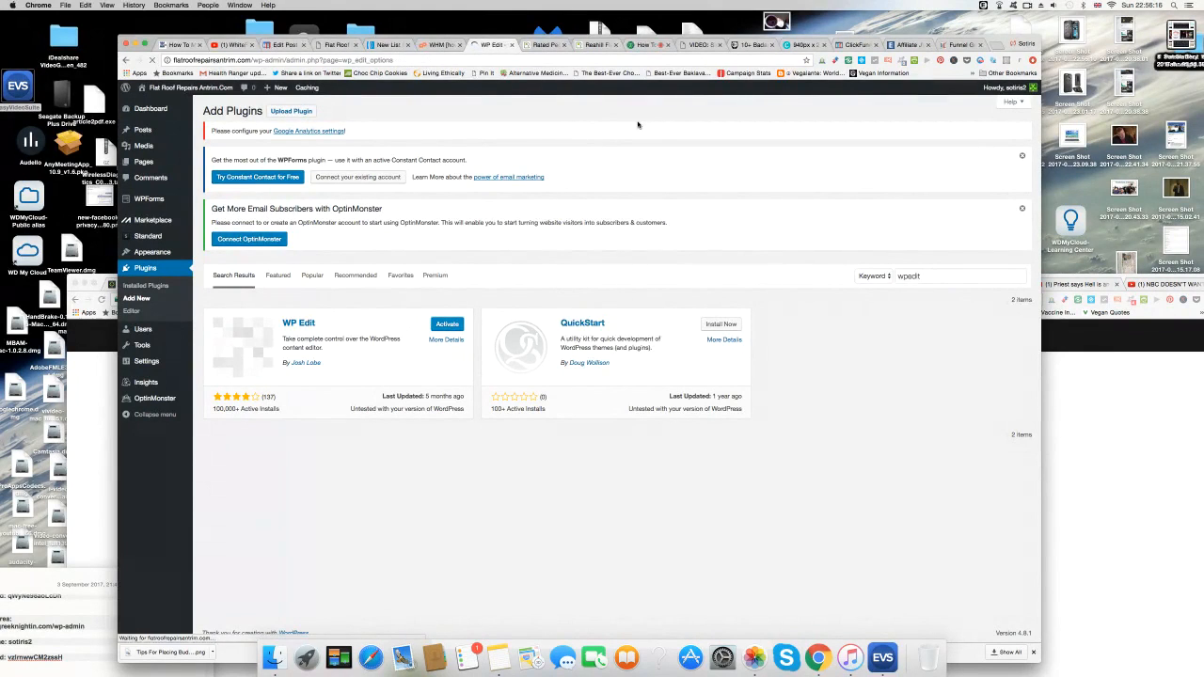
Put Font Sizes, Formats, Print in row one and Font Family, Tables, Date/Time in row two.
{"action": "scroll", "coordinate": [557, 483], "scroll_direction": "down", "scroll_amount": 3}
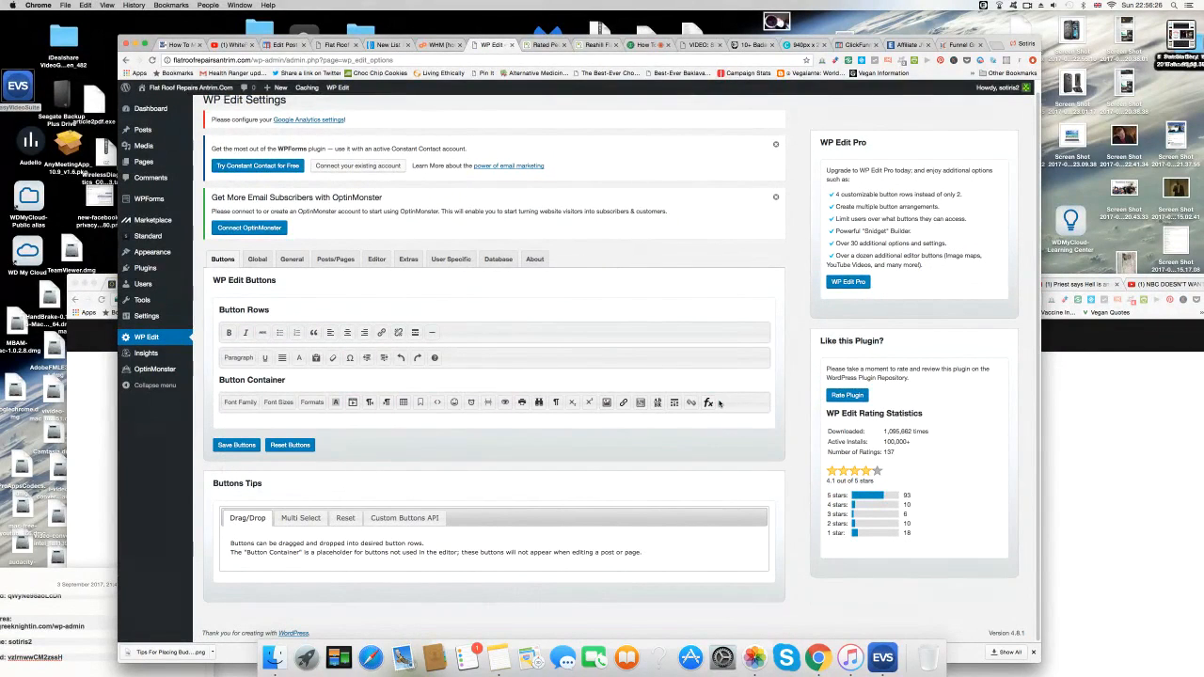
{"action": "left_click_drag", "start_coordinate": [222, 408], "coordinate": [465, 348]}
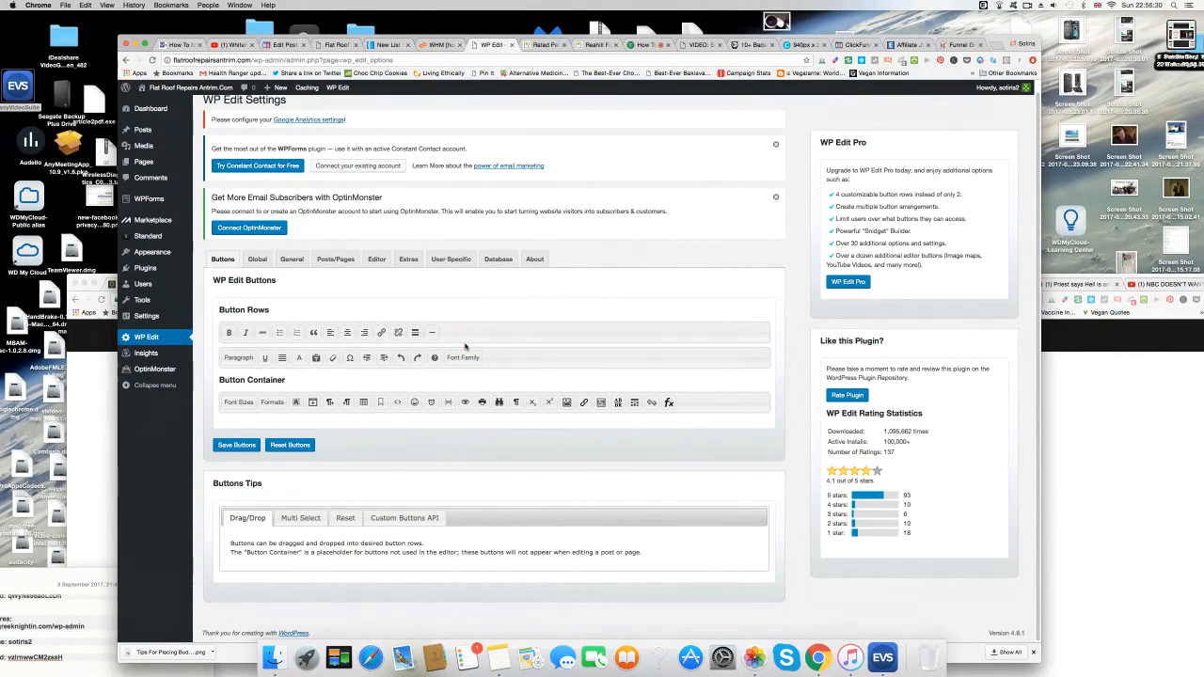
{"action": "left_click_drag", "start_coordinate": [238, 402], "coordinate": [460, 333]}
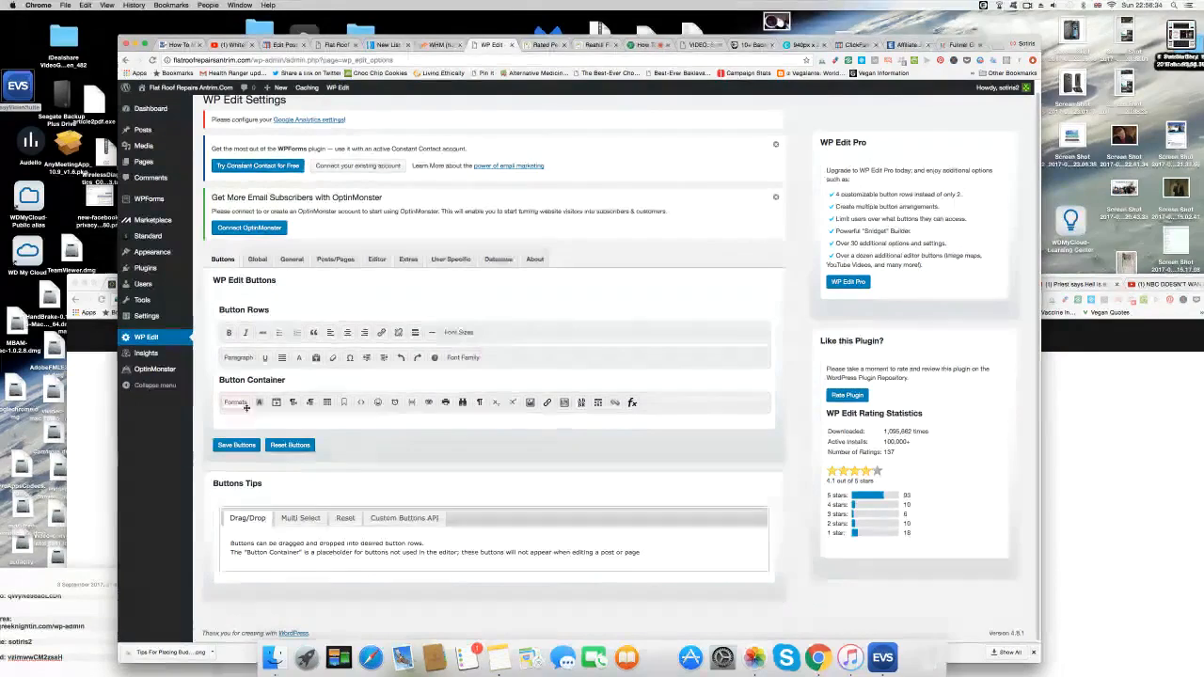
{"action": "left_click_drag", "start_coordinate": [235, 402], "coordinate": [493, 335]}
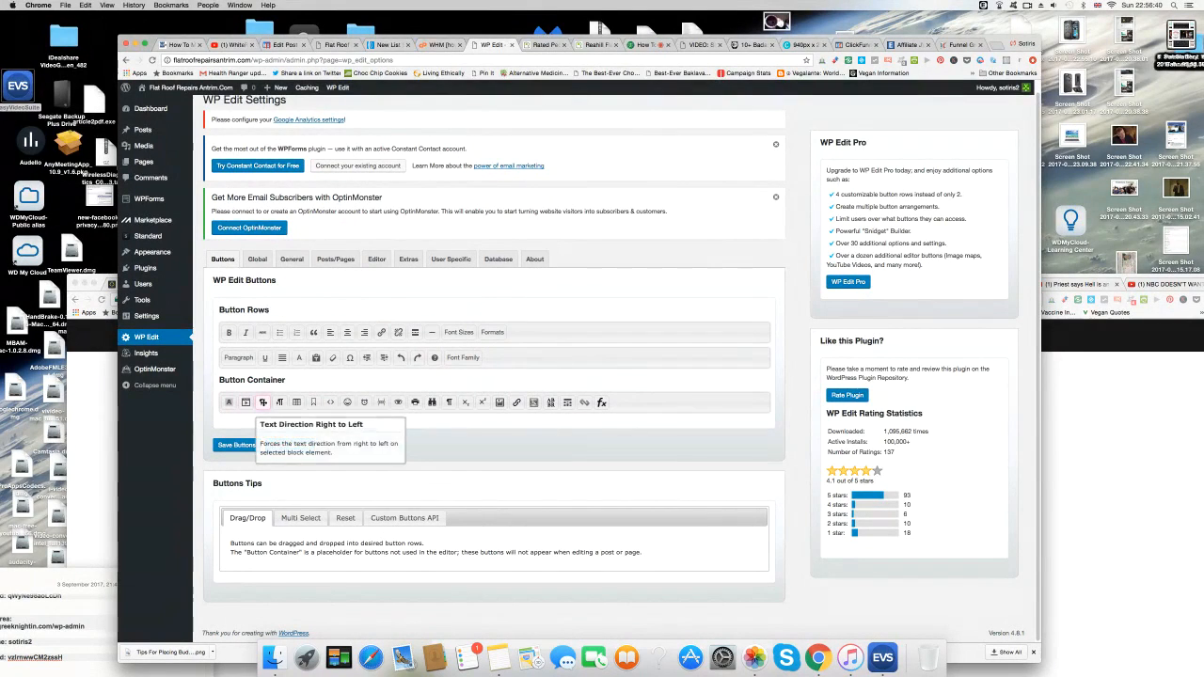
{"action": "left_click_drag", "start_coordinate": [295, 402], "coordinate": [489, 359]}
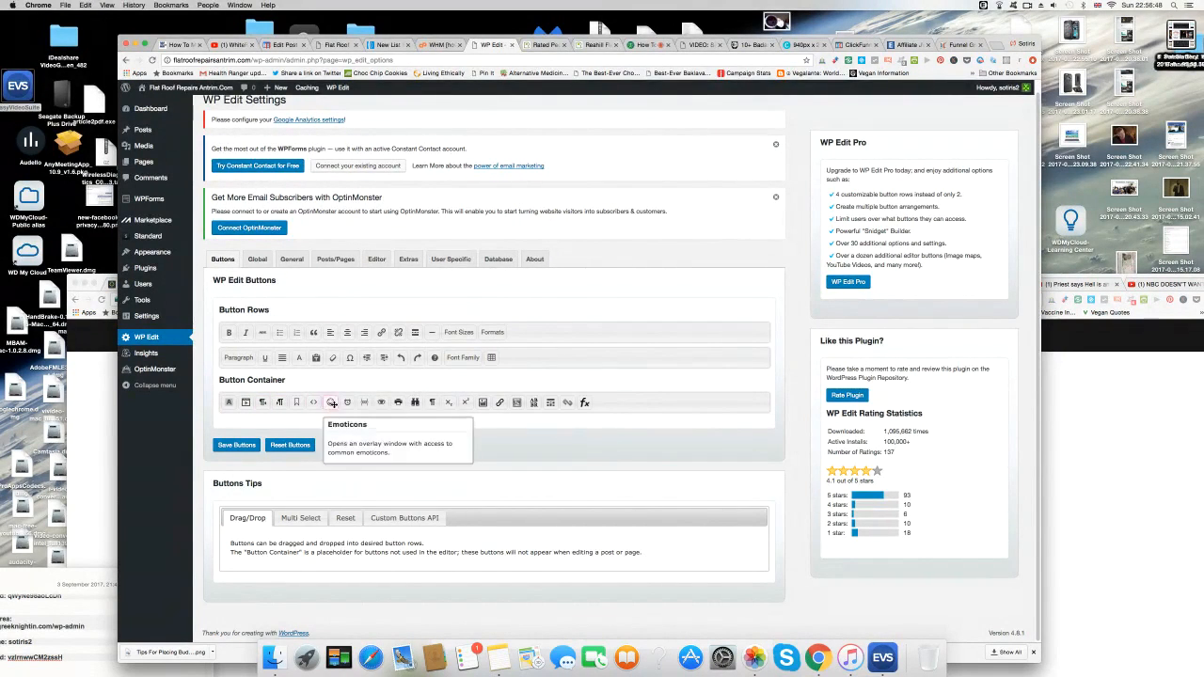
{"action": "left_click_drag", "start_coordinate": [347, 403], "coordinate": [512, 359]}
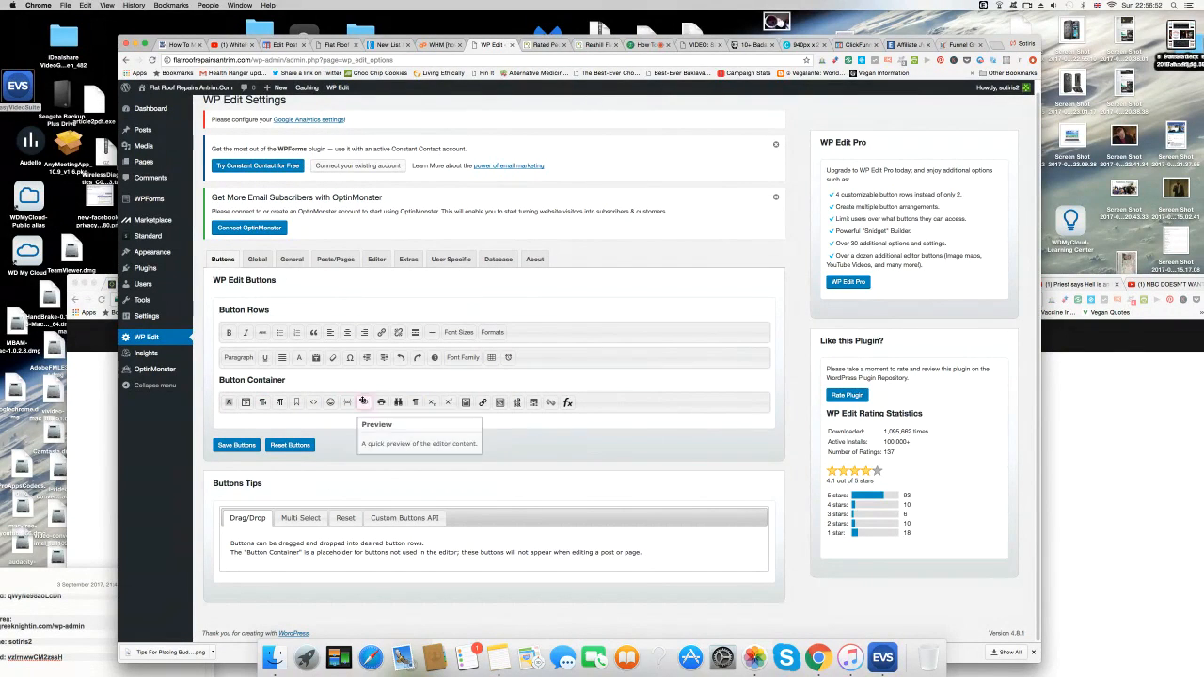
{"action": "left_click_drag", "start_coordinate": [383, 400], "coordinate": [517, 334]}
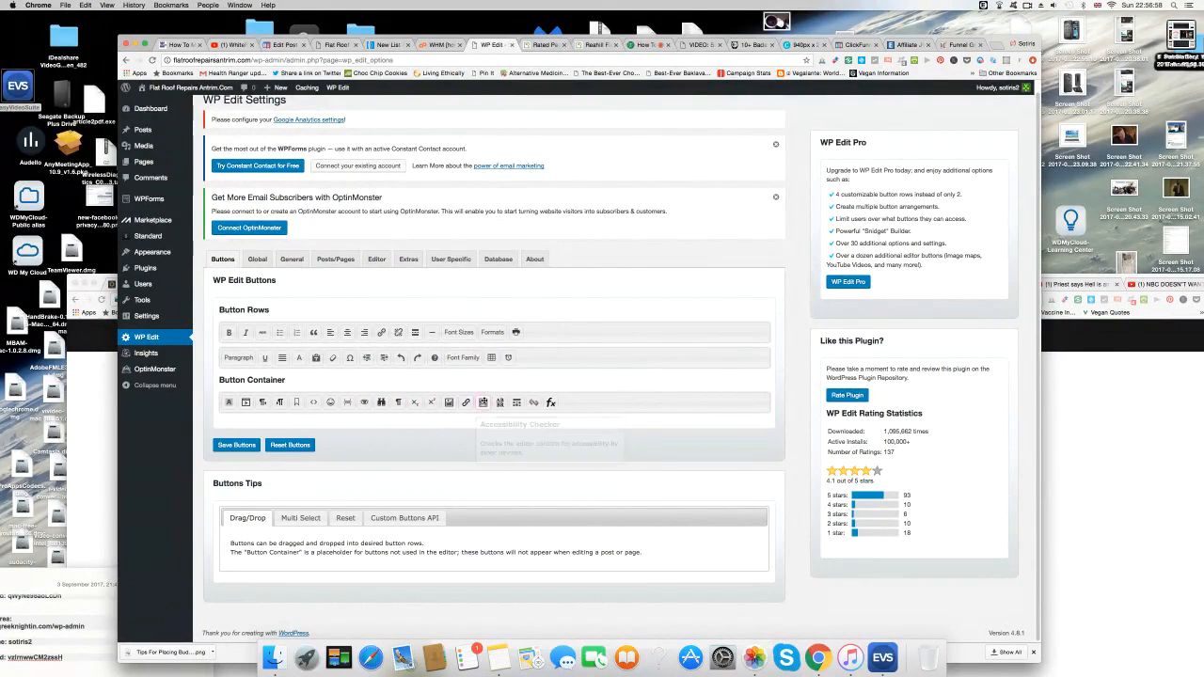
{"action": "left_click", "coordinate": [238, 446]}
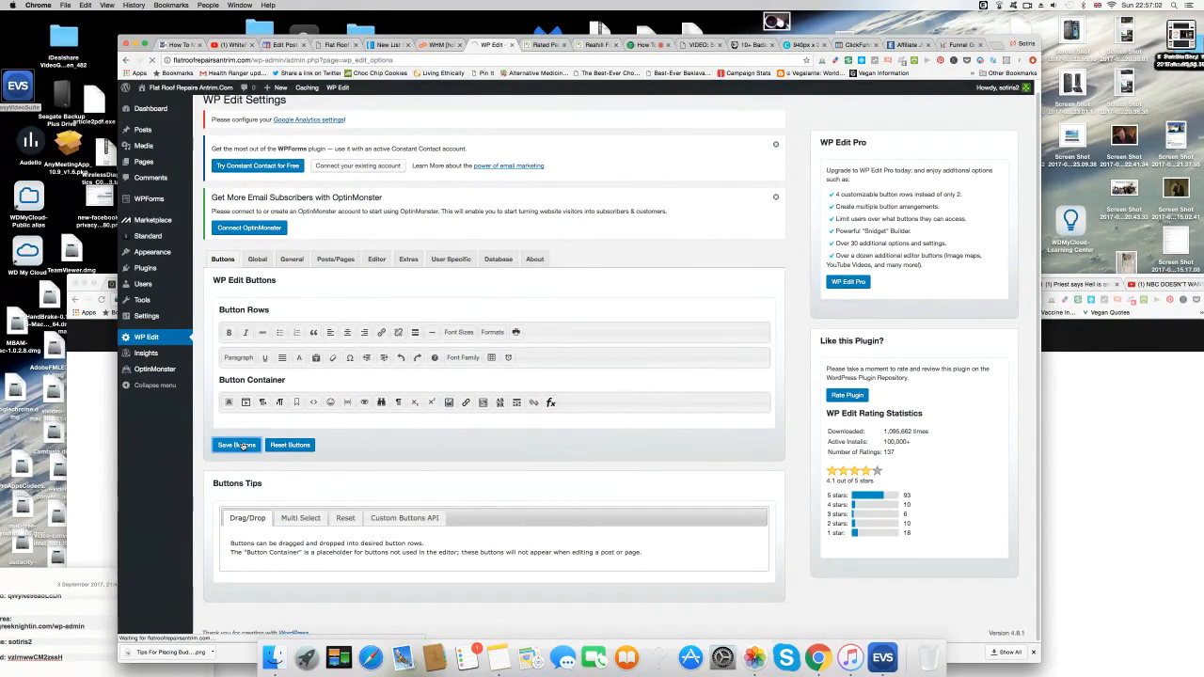
Edit Contact Us from All Pages, show the second toolbar row, and select the telephone line.
{"action": "mouse_move", "coordinate": [143, 131]}
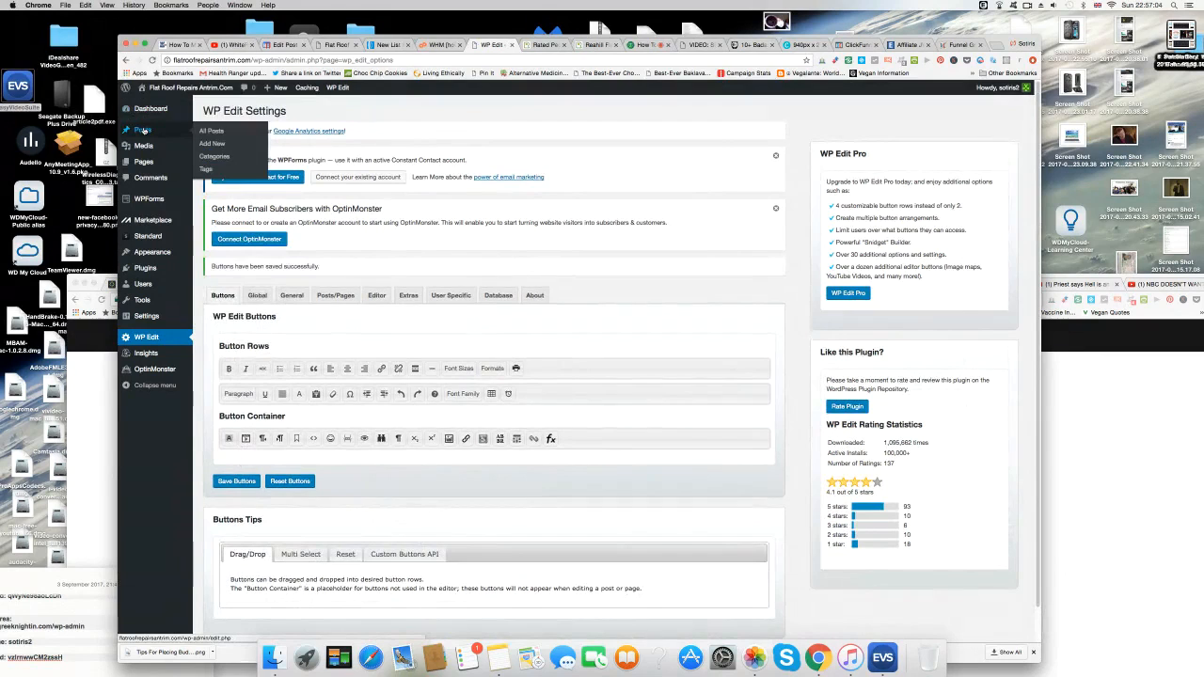
{"action": "mouse_move", "coordinate": [146, 161]}
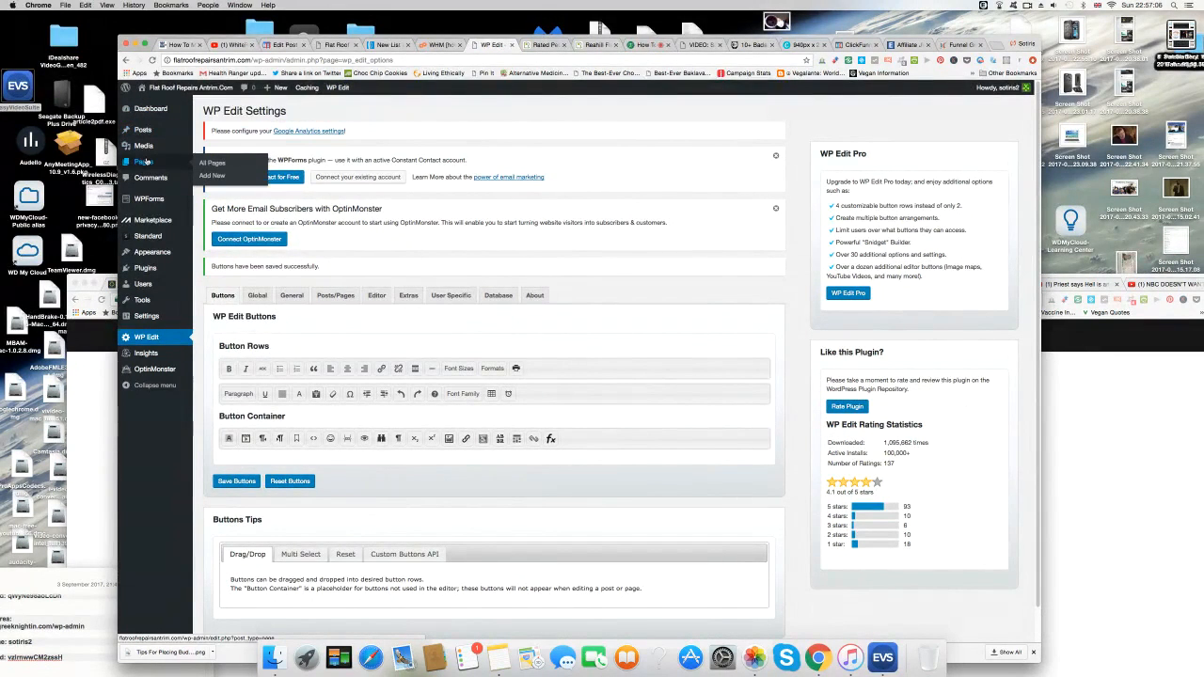
{"action": "left_click", "coordinate": [213, 163]}
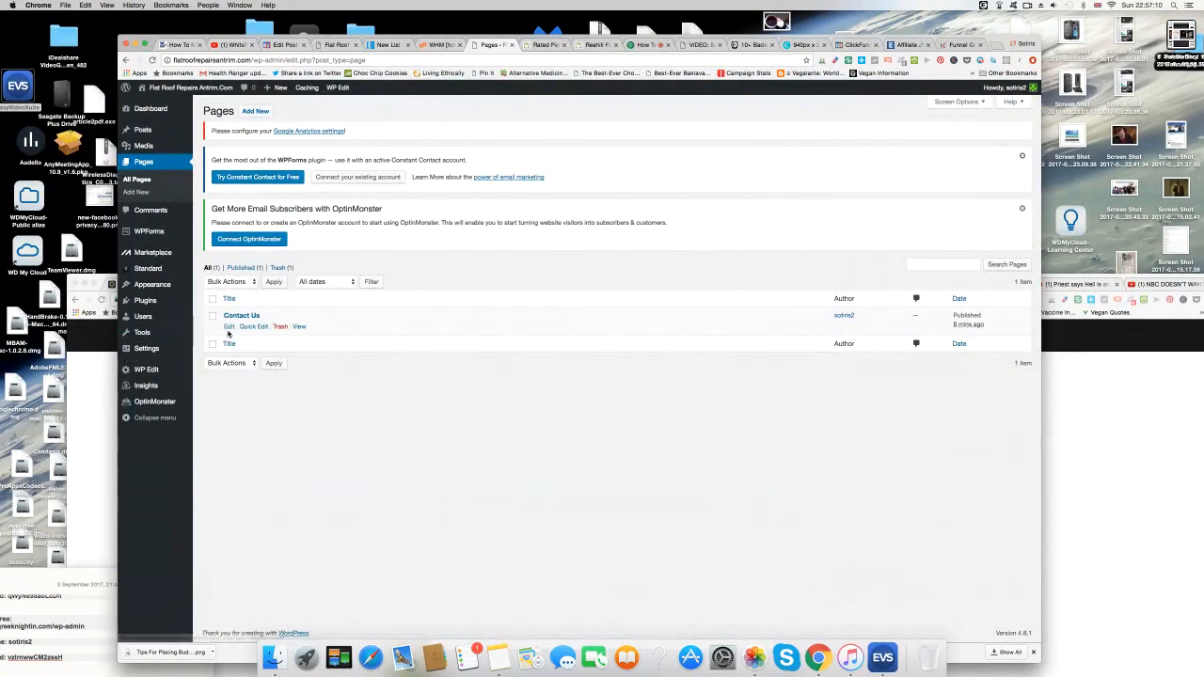
{"action": "left_click", "coordinate": [230, 327]}
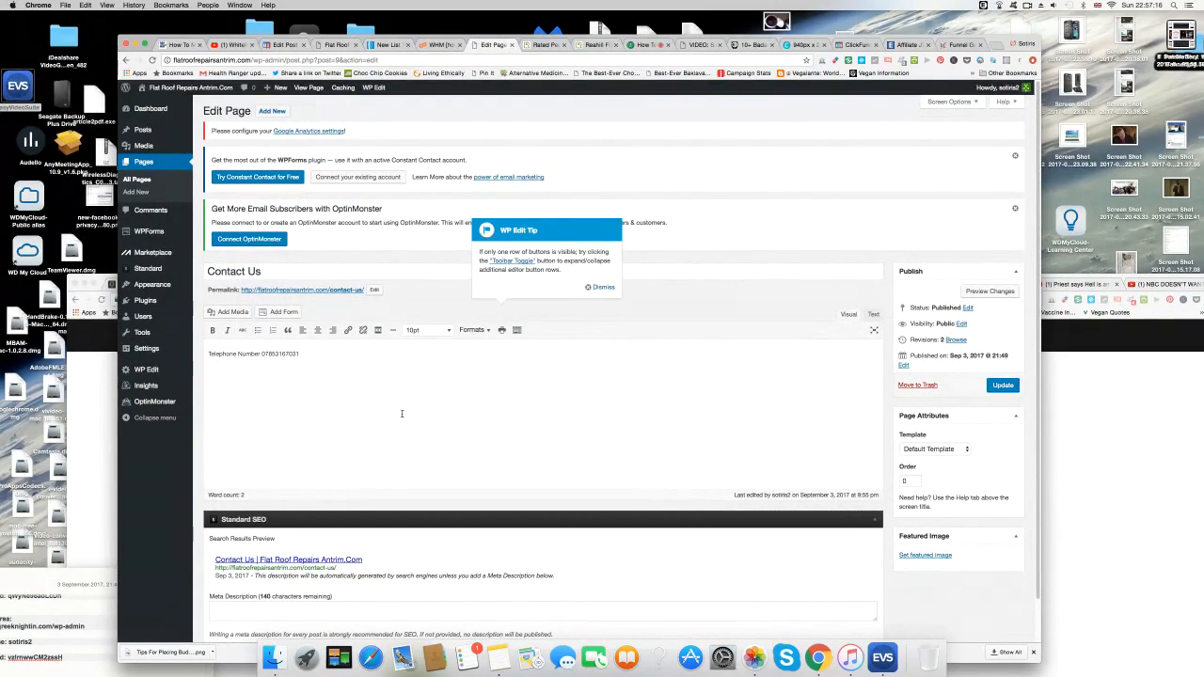
{"action": "scroll", "coordinate": [401, 416], "scroll_direction": "down", "scroll_amount": 1}
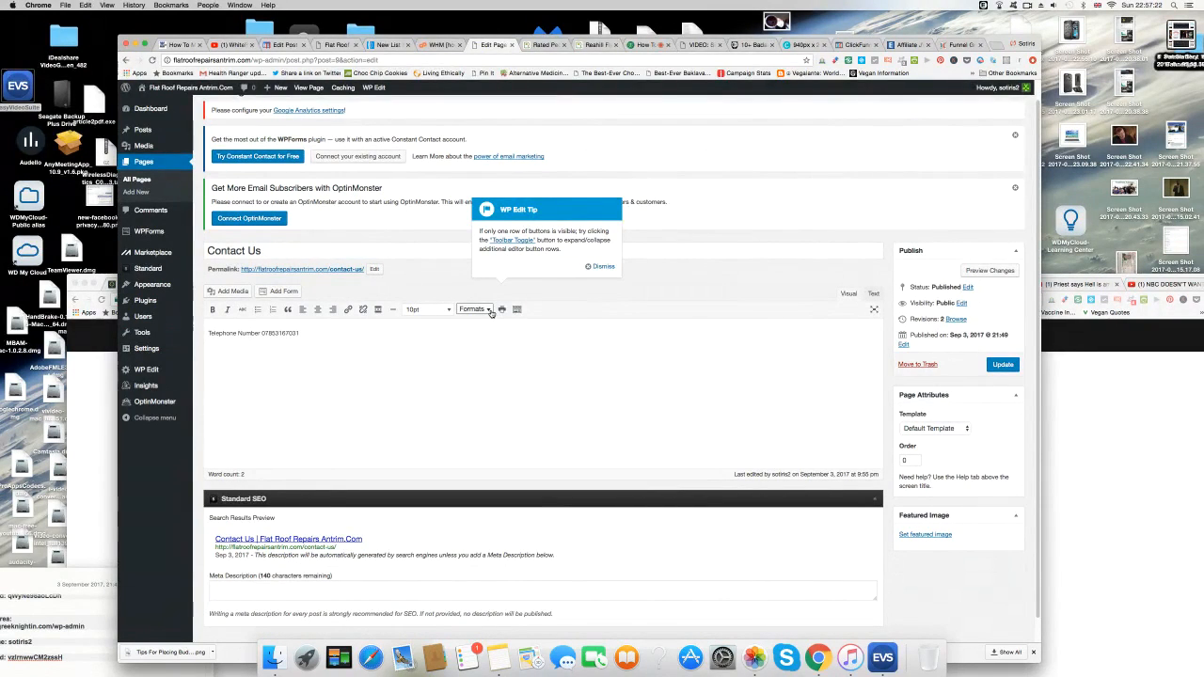
{"action": "left_click", "coordinate": [516, 310]}
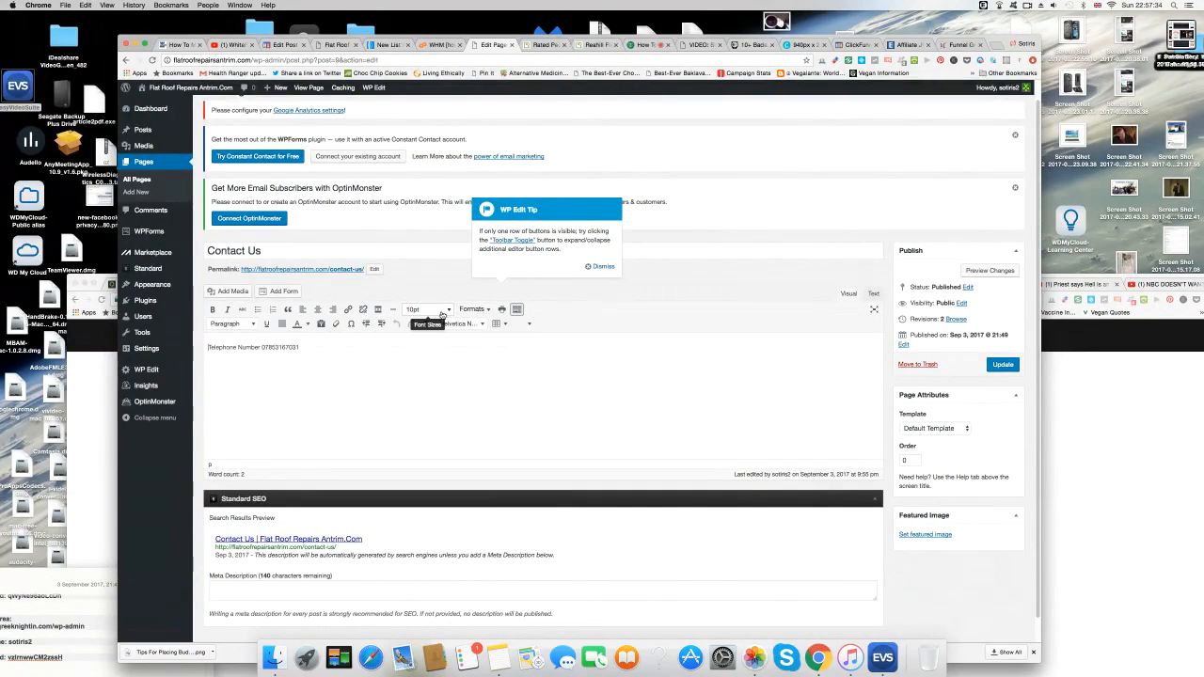
{"action": "left_click_drag", "start_coordinate": [301, 347], "coordinate": [207, 347]}
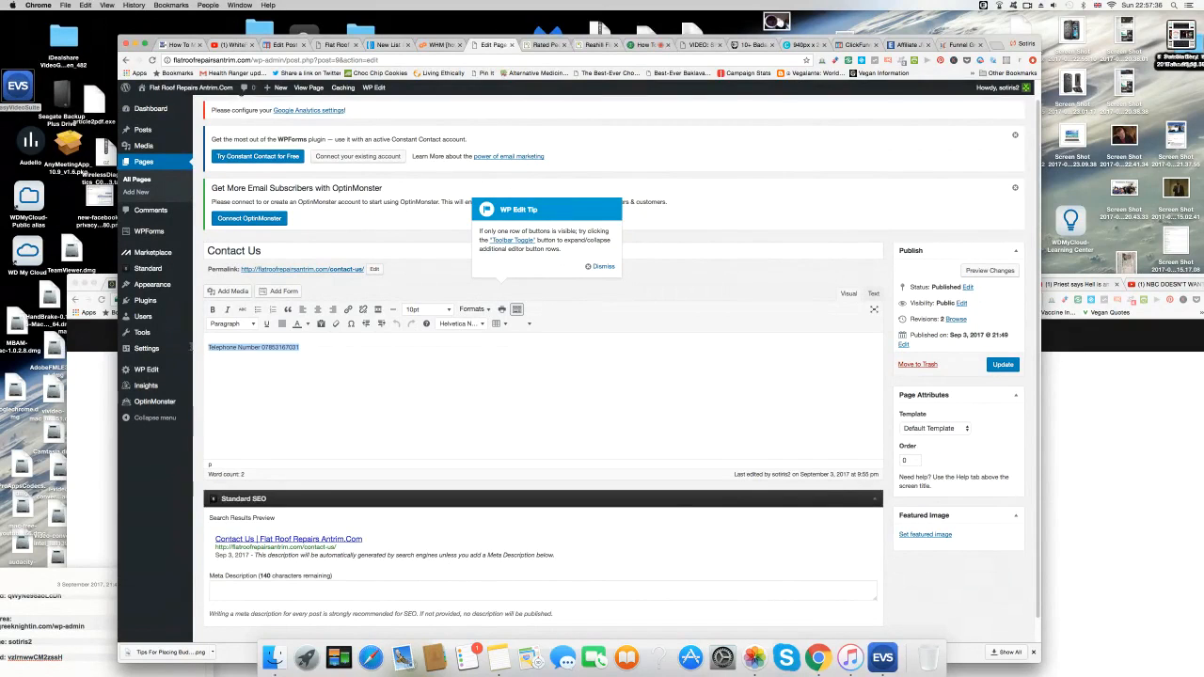
Set the telephone line's font size to 18pt.
{"action": "left_click", "coordinate": [448, 309]}
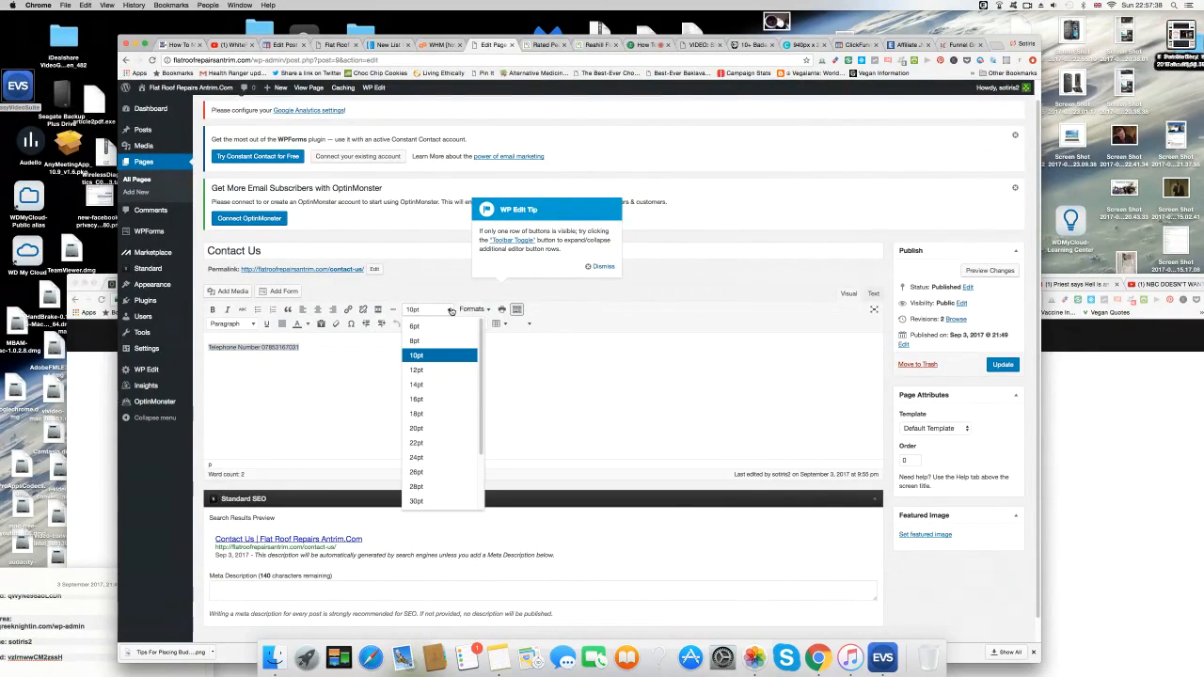
{"action": "left_click", "coordinate": [425, 413]}
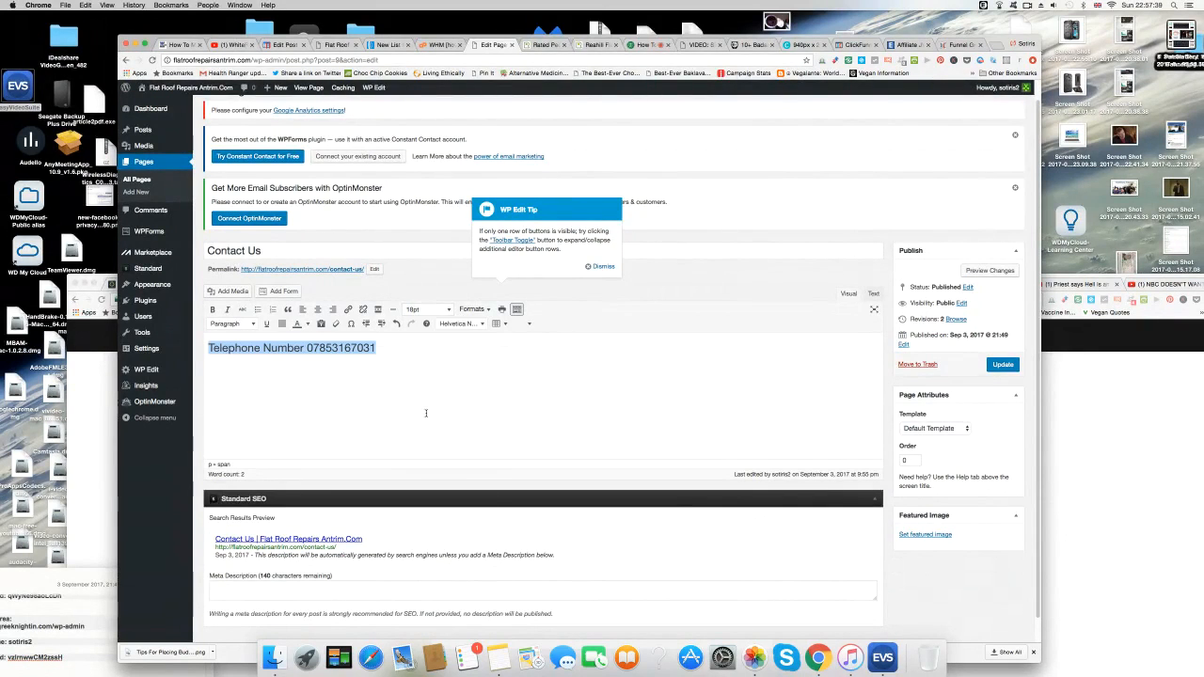
{"action": "left_click", "coordinate": [212, 311]}
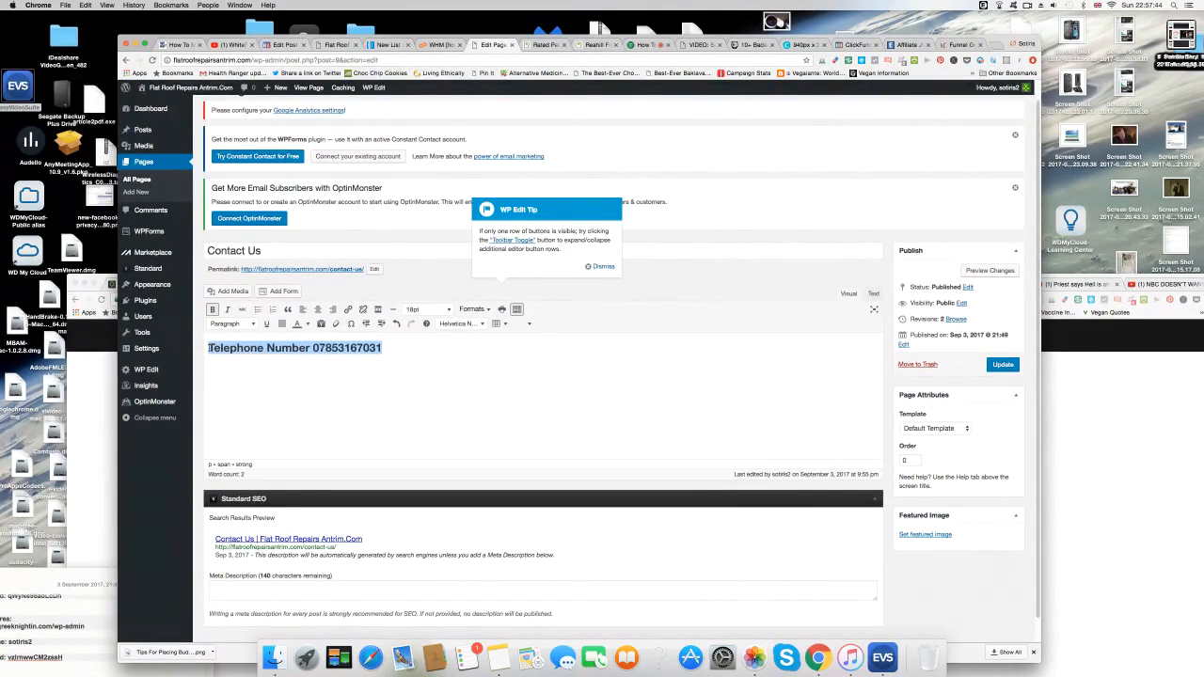
{"action": "left_click", "coordinate": [213, 310]}
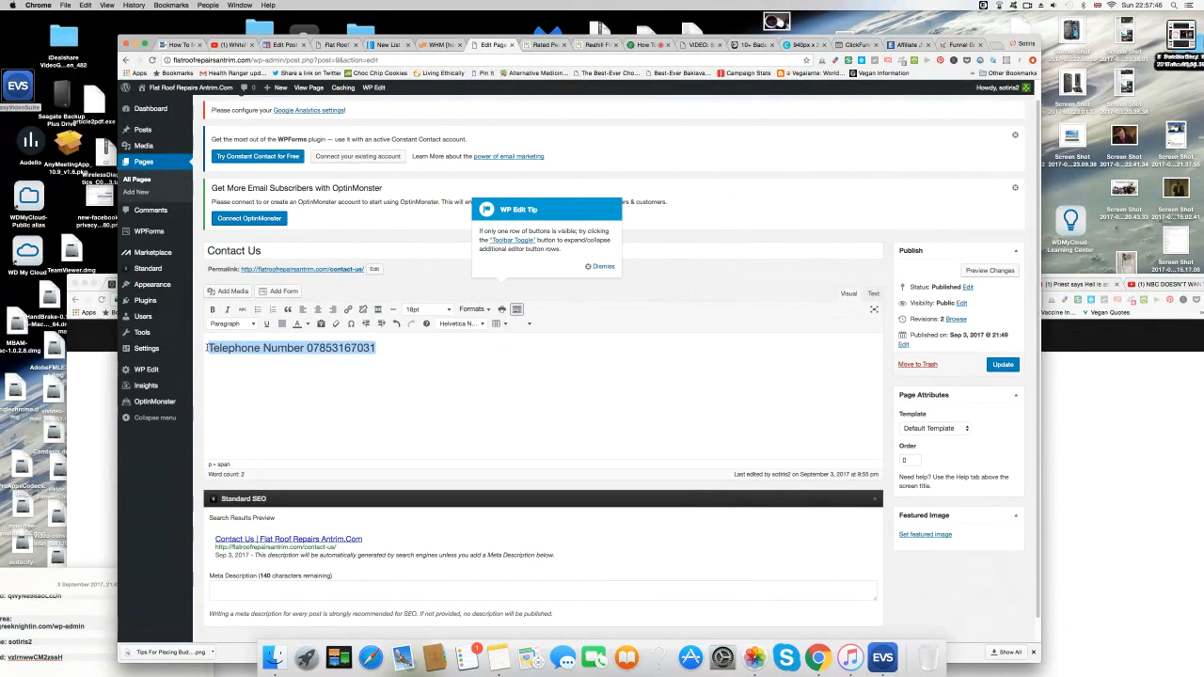
Relabel the line 'Contact Telephone Number', make the label bold, and update the page.
{"action": "left_click", "coordinate": [207, 349]}
{"action": "type", "text": "Contact Telephone Number"}
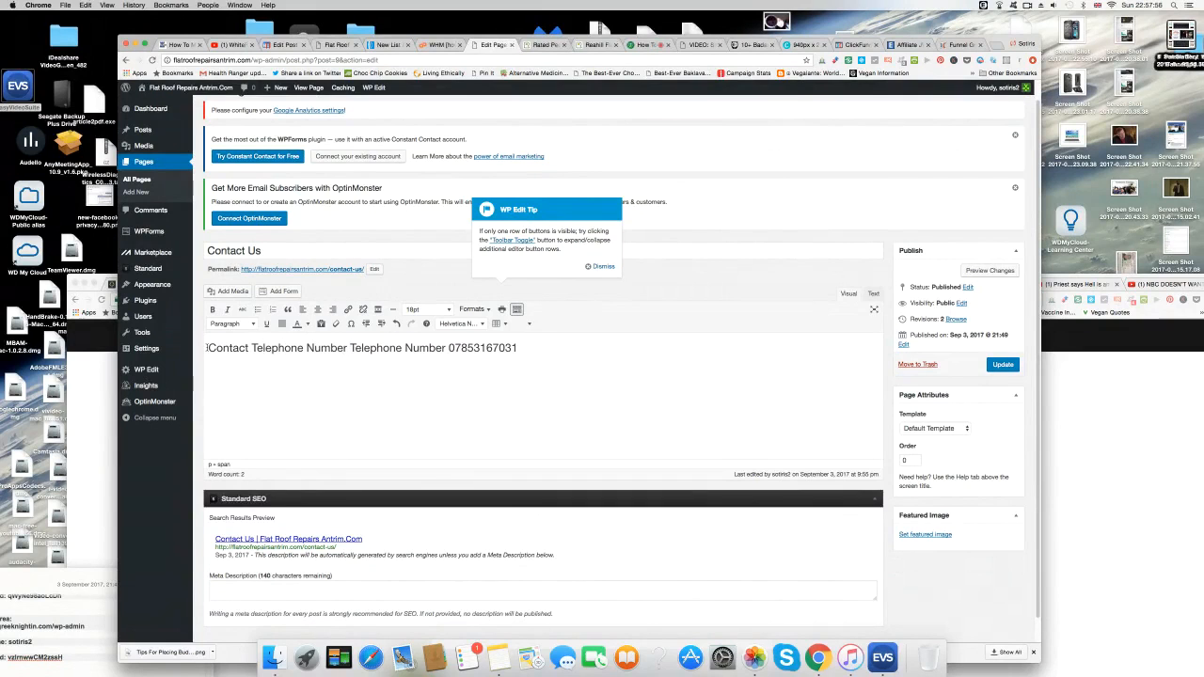
{"action": "left_click_drag", "start_coordinate": [252, 347], "coordinate": [346, 348]}
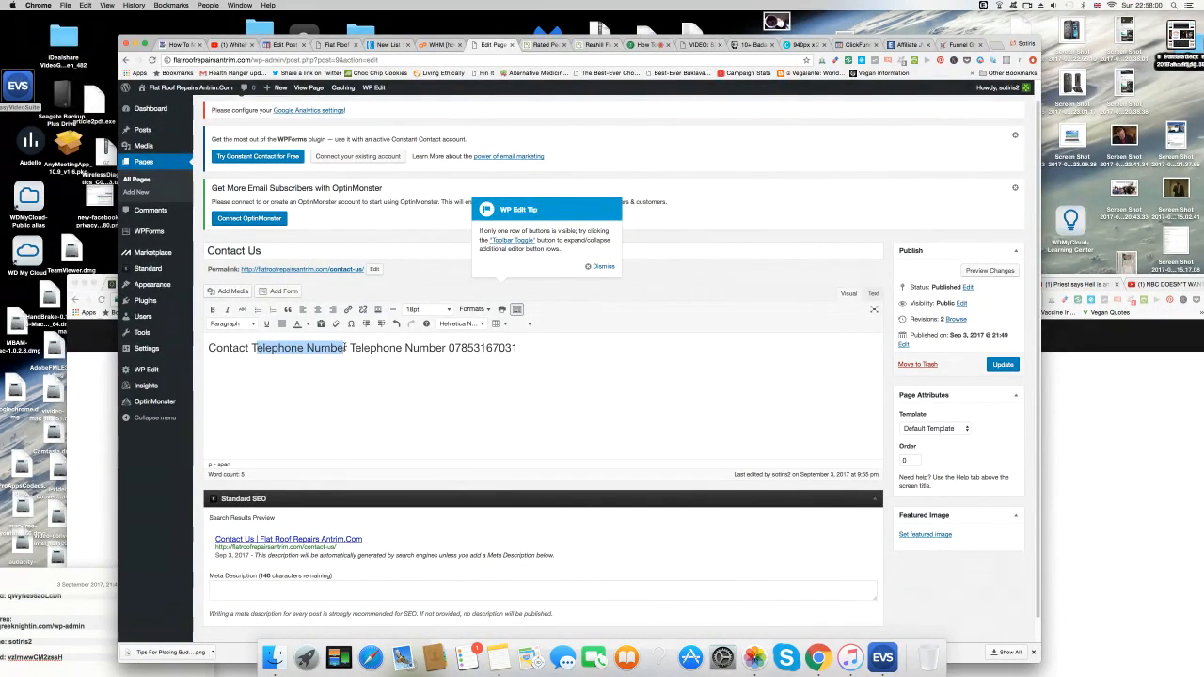
{"action": "key", "text": "BackSpace"}
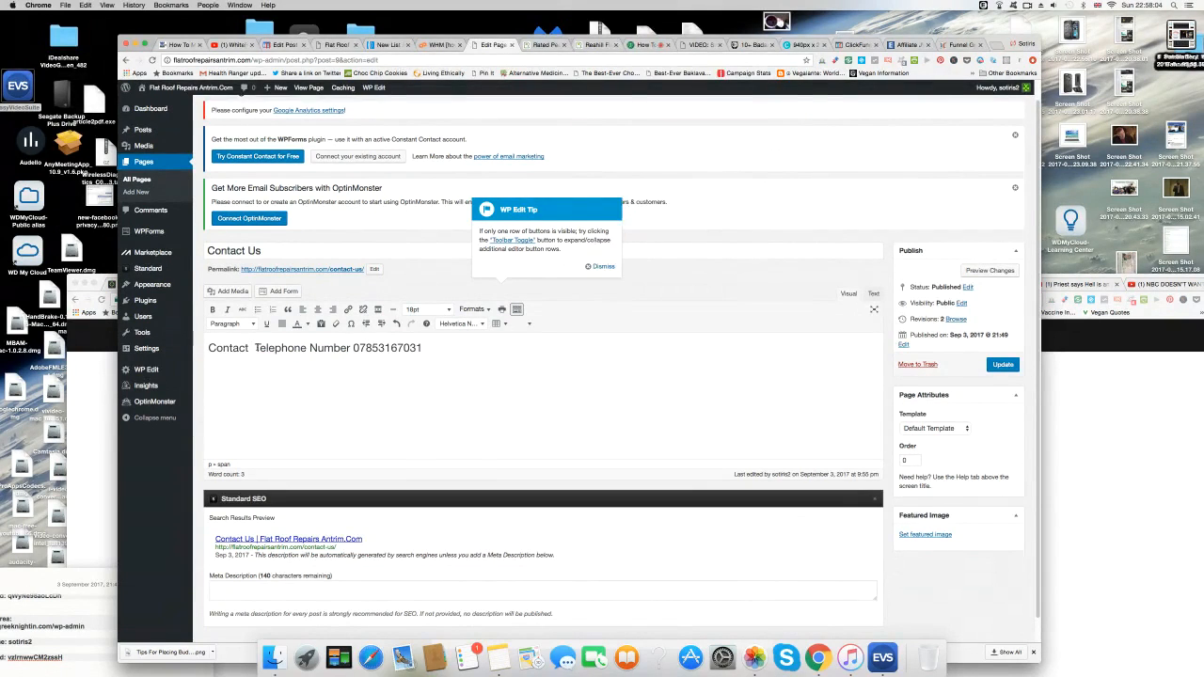
{"action": "key", "text": "BackSpace"}
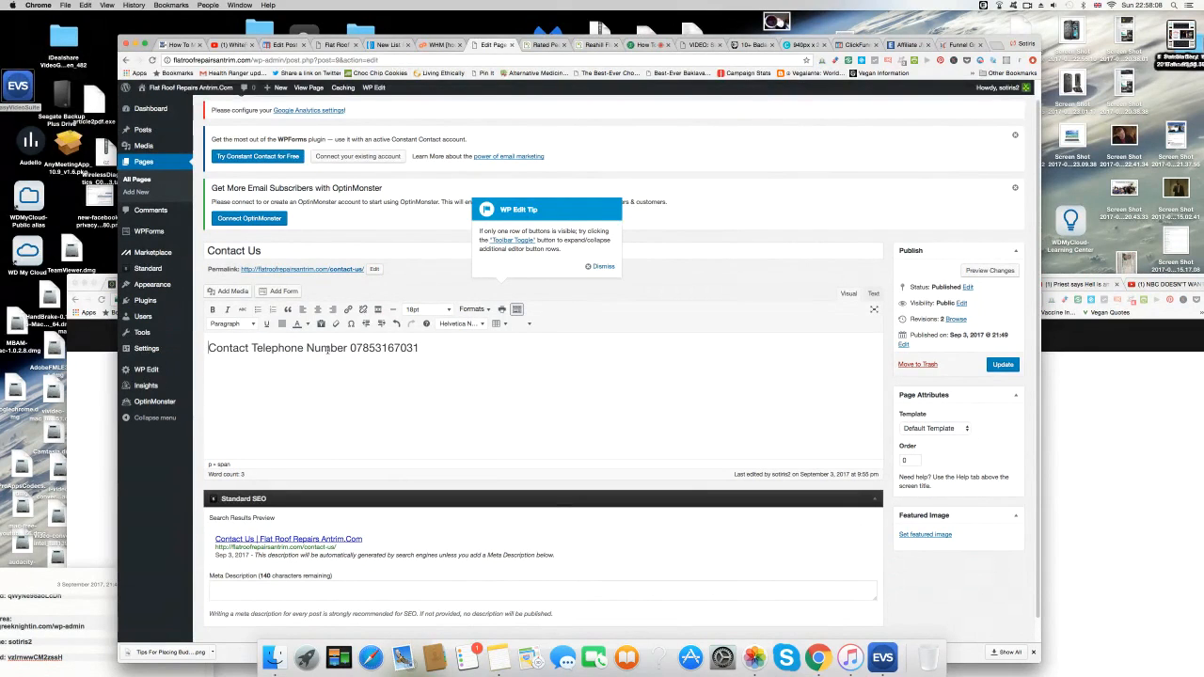
{"action": "left_click_drag", "start_coordinate": [347, 349], "coordinate": [184, 346]}
{"action": "left_click", "coordinate": [214, 309]}
{"action": "left_click", "coordinate": [483, 348]}
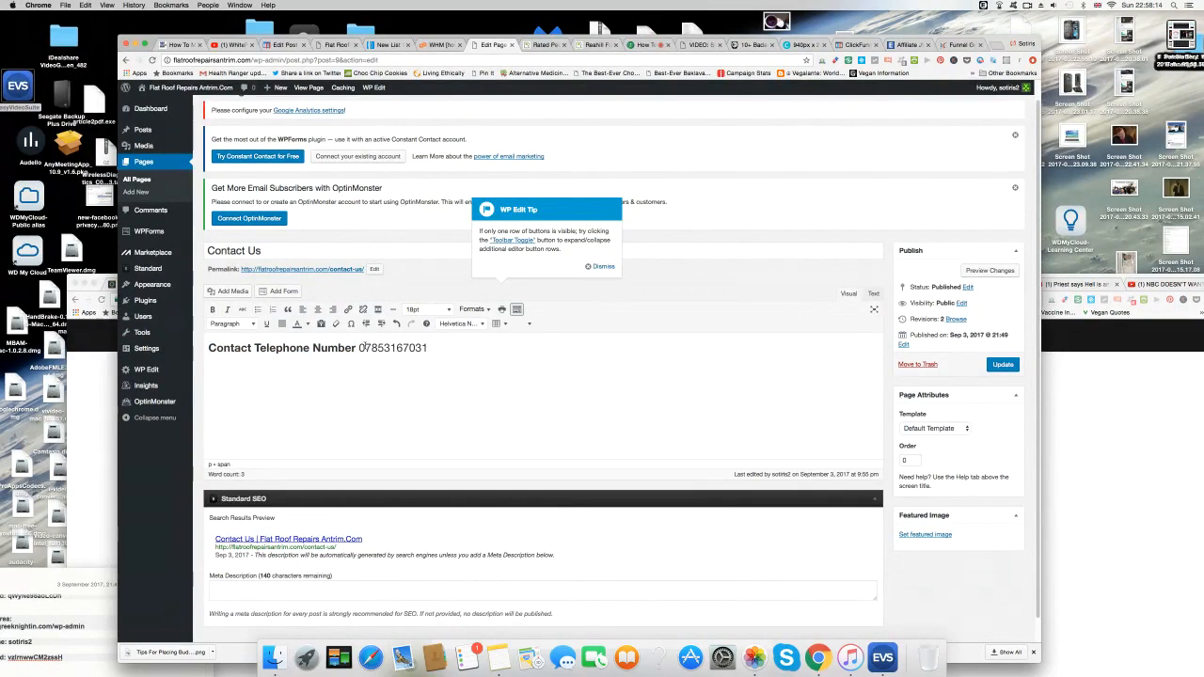
{"action": "left_click", "coordinate": [1003, 365]}
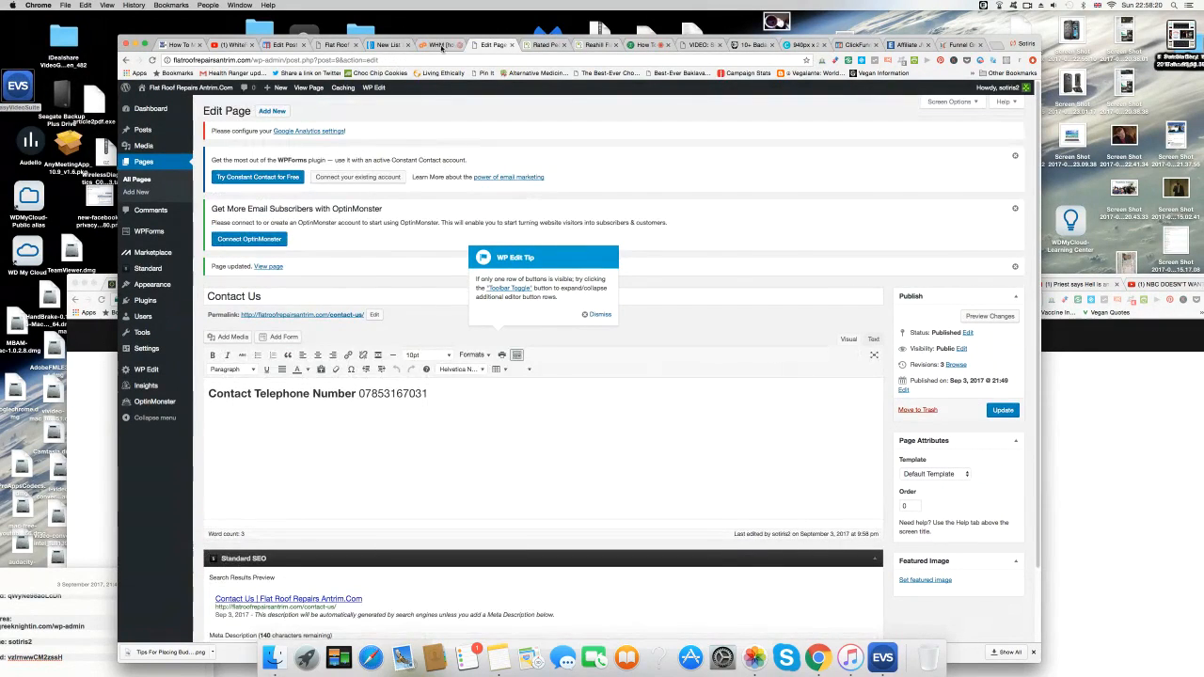
{"action": "left_click", "coordinate": [391, 46]}
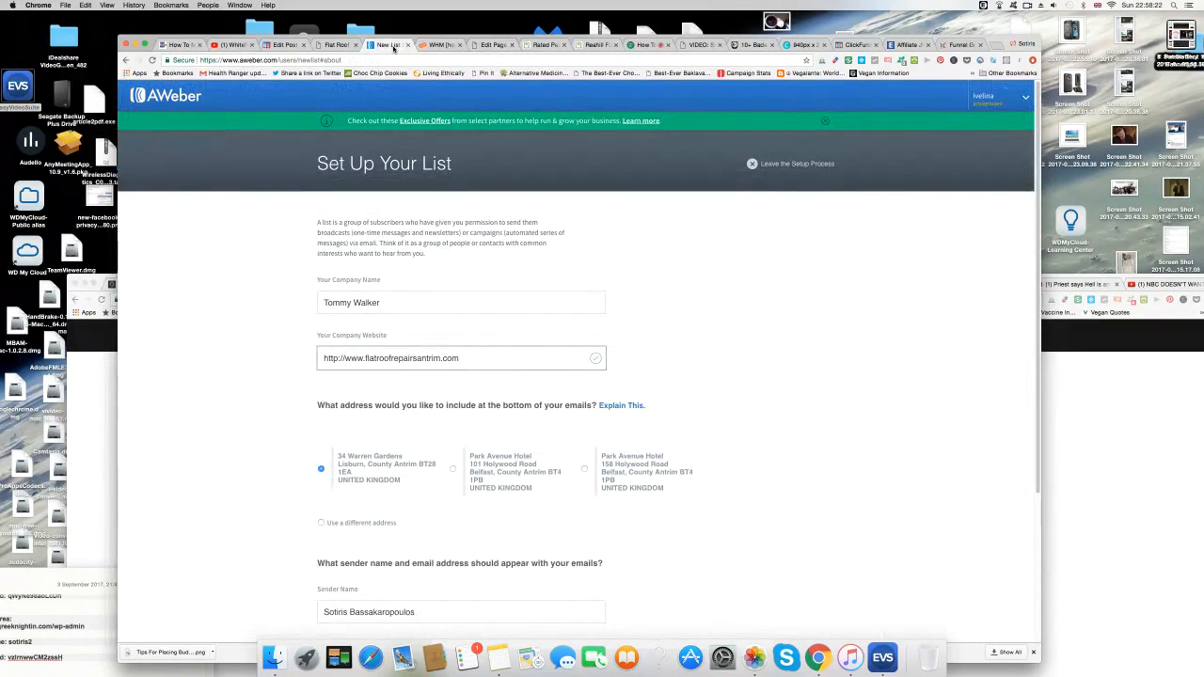
{"action": "scroll", "coordinate": [254, 416], "scroll_direction": "down", "scroll_amount": 2}
{"action": "left_click", "coordinate": [411, 541]}
{"action": "left_click_drag", "start_coordinate": [415, 541], "coordinate": [328, 534]}
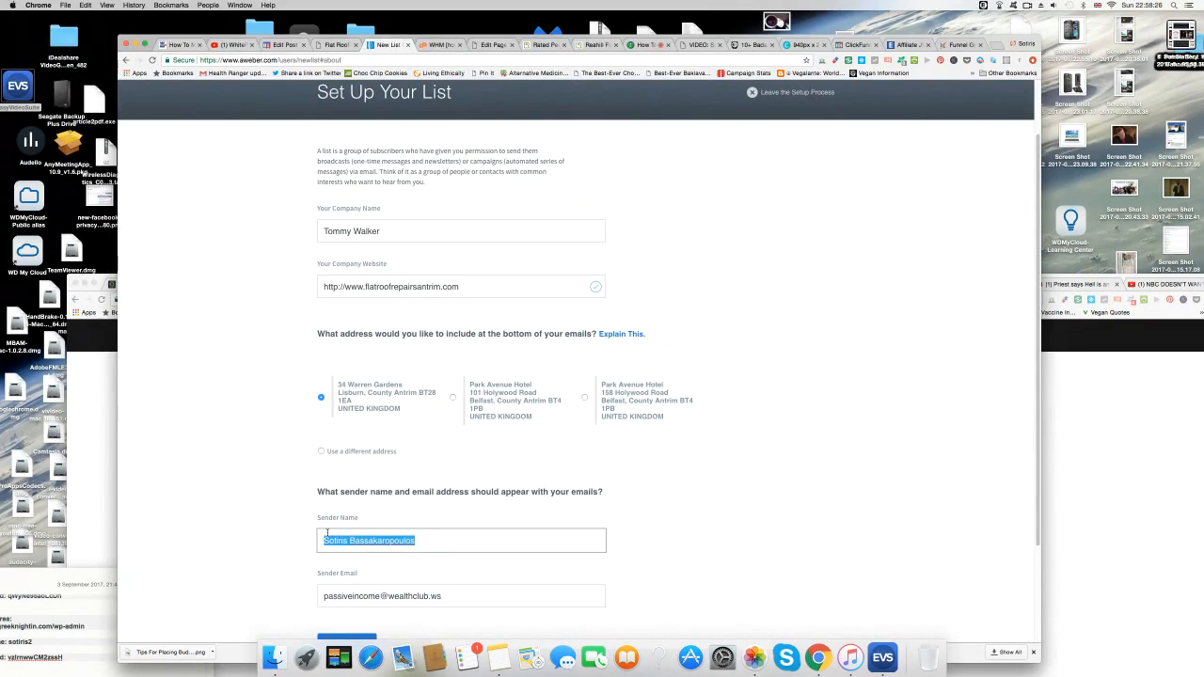
{"action": "type", "text": "T"}
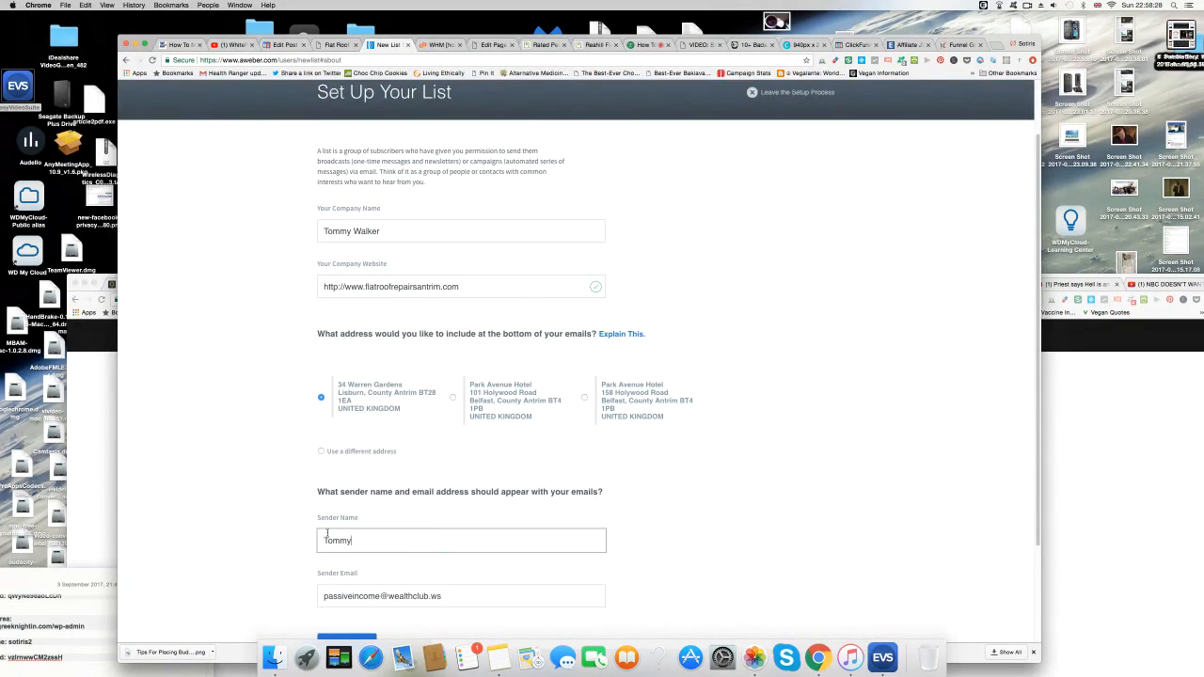
{"action": "type", "text": "ommy"}
{"action": "scroll", "coordinate": [250, 525], "scroll_direction": "down", "scroll_amount": 3}
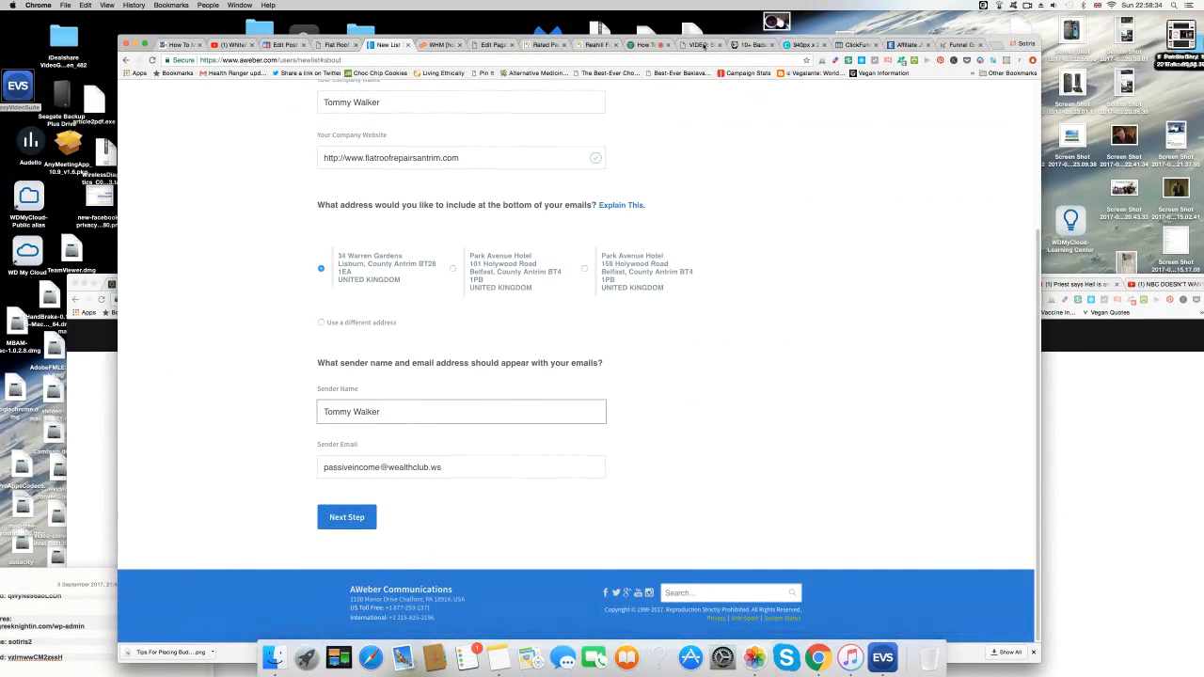
{"action": "left_click", "coordinate": [537, 45]}
{"action": "left_click_drag", "start_coordinate": [519, 532], "coordinate": [437, 536]}
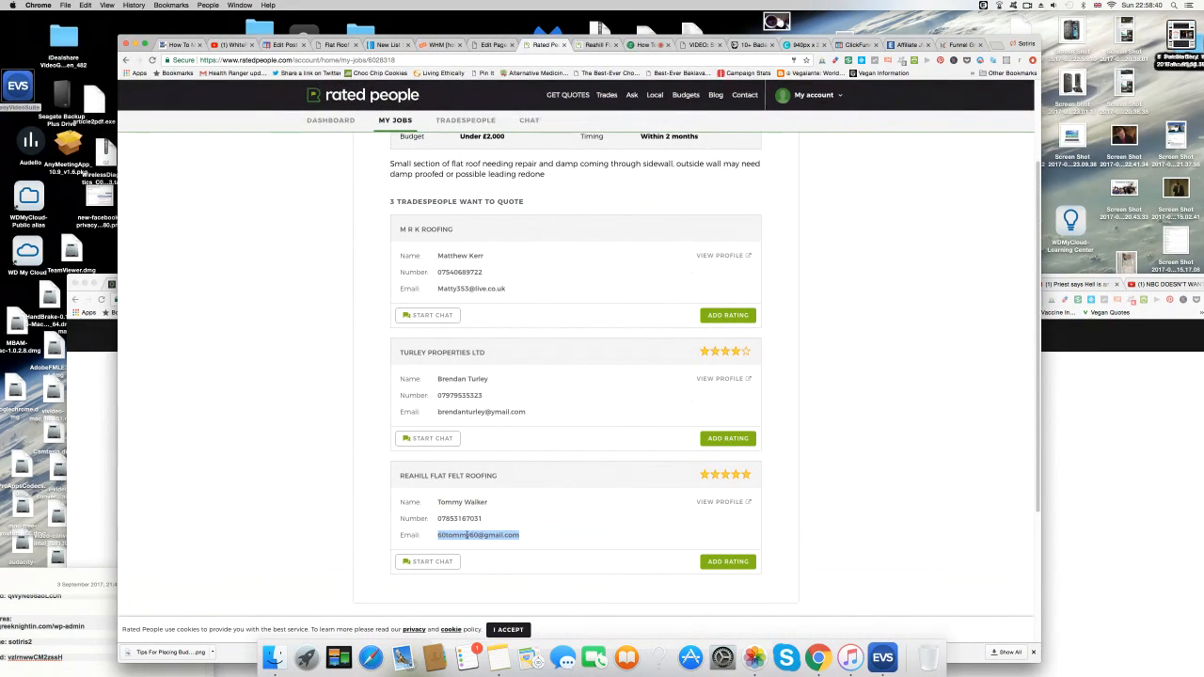
Copy the selected Reahill Flat Felt Roofing email address.
{"action": "right_click", "coordinate": [467, 534]}
{"action": "left_click", "coordinate": [486, 525]}
From WHM List Accounts, open cPanel for flatroofrepairsbelfast.com and look over its home page.
{"action": "left_click", "coordinate": [440, 45]}
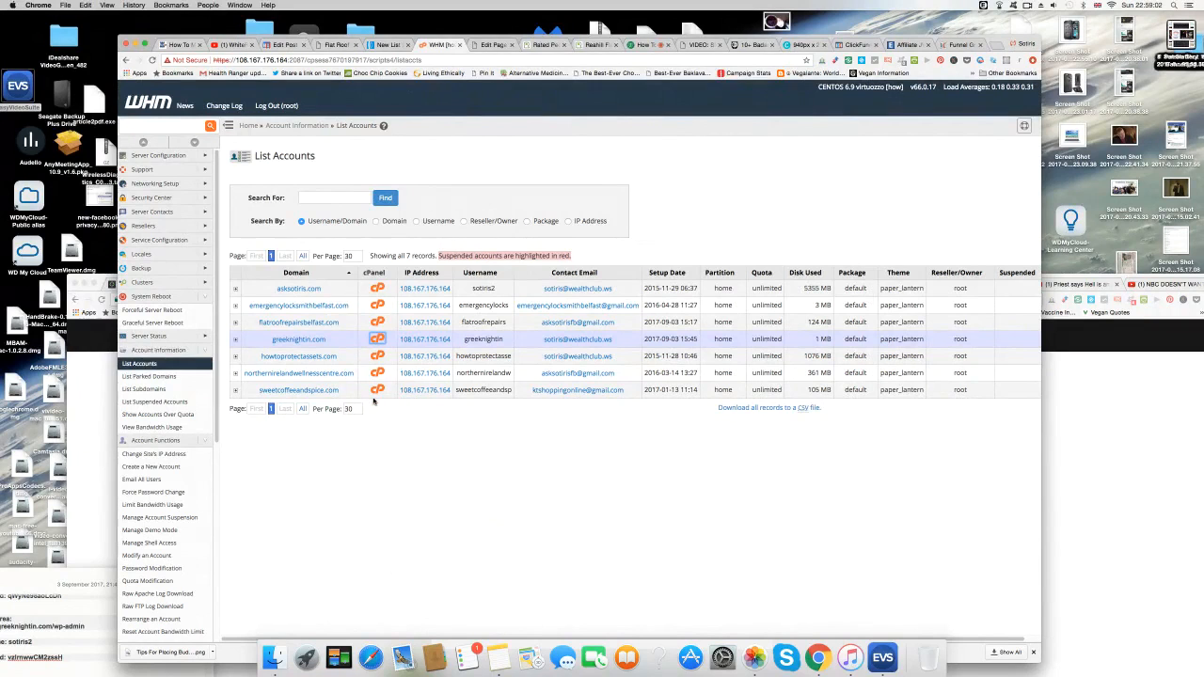
{"action": "left_click", "coordinate": [378, 322]}
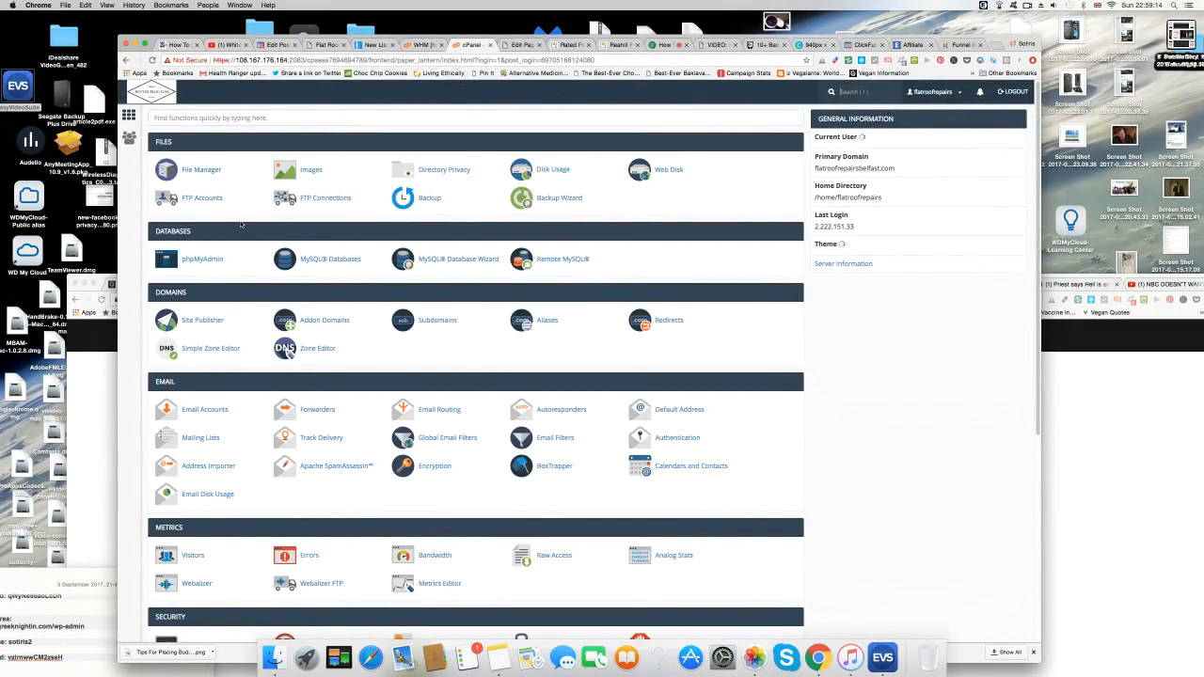
{"action": "scroll", "coordinate": [254, 318], "scroll_direction": "down", "scroll_amount": 5}
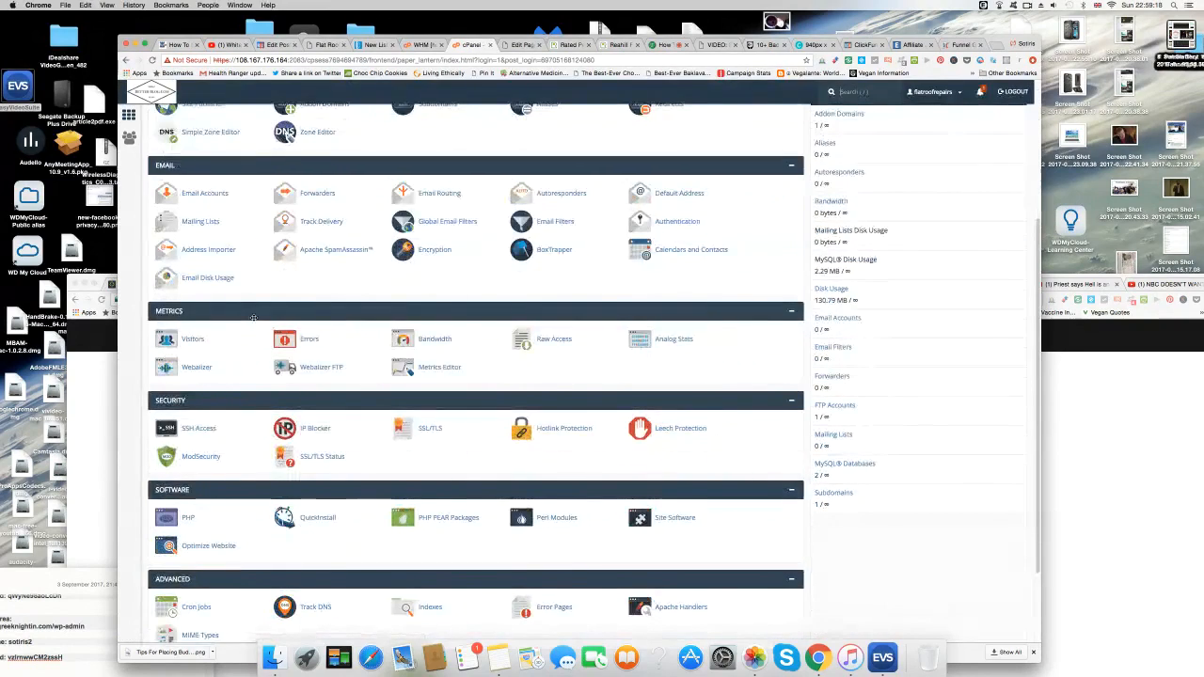
{"action": "scroll", "coordinate": [254, 317], "scroll_direction": "down", "scroll_amount": 2}
{"action": "scroll", "coordinate": [245, 320], "scroll_direction": "down", "scroll_amount": 1}
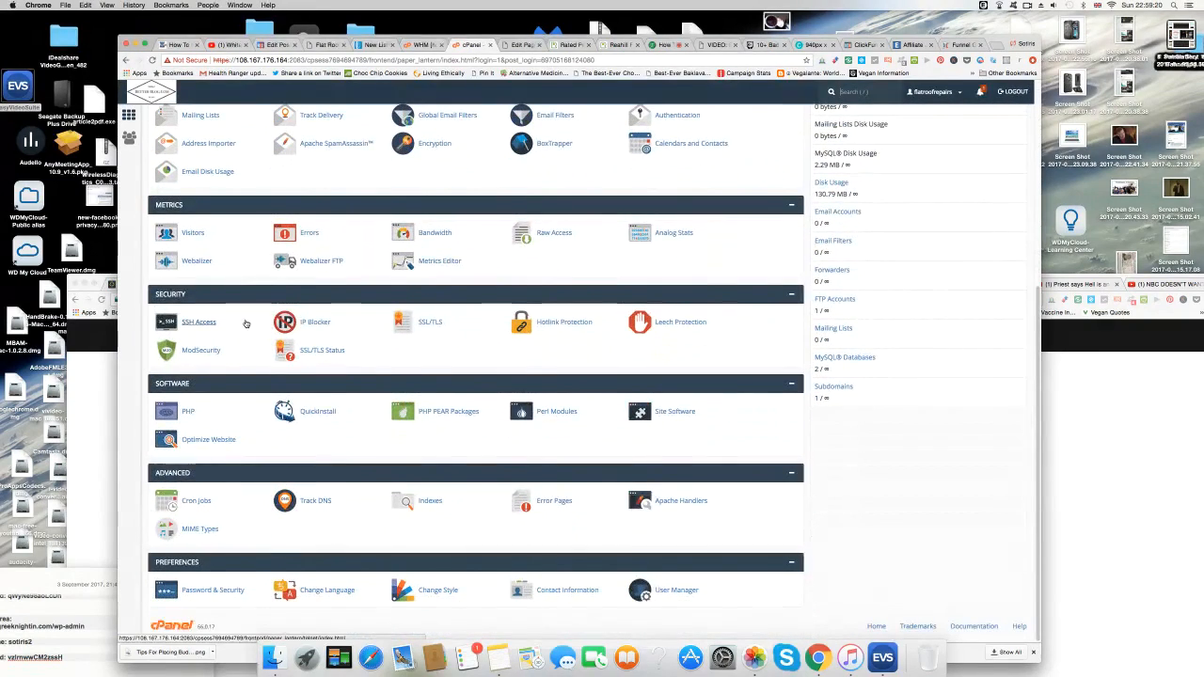
{"action": "scroll", "coordinate": [246, 324], "scroll_direction": "up", "scroll_amount": 4}
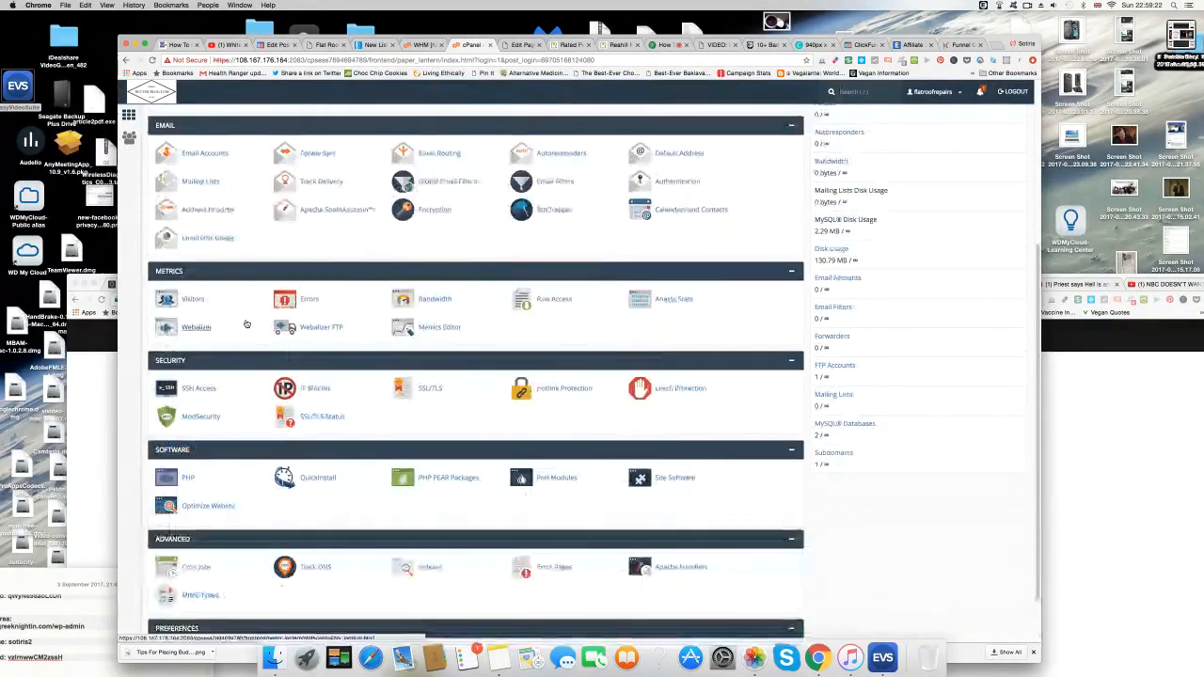
{"action": "scroll", "coordinate": [243, 325], "scroll_direction": "up", "scroll_amount": 1}
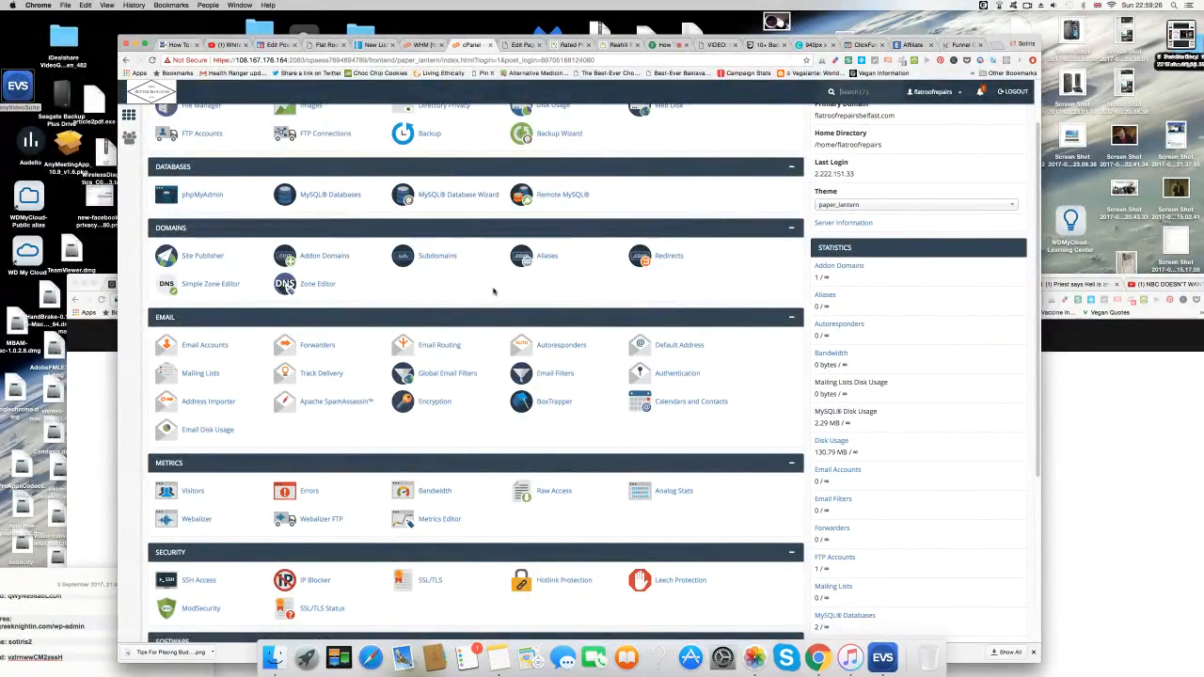
{"action": "scroll", "coordinate": [493, 292], "scroll_direction": "up", "scroll_amount": 1}
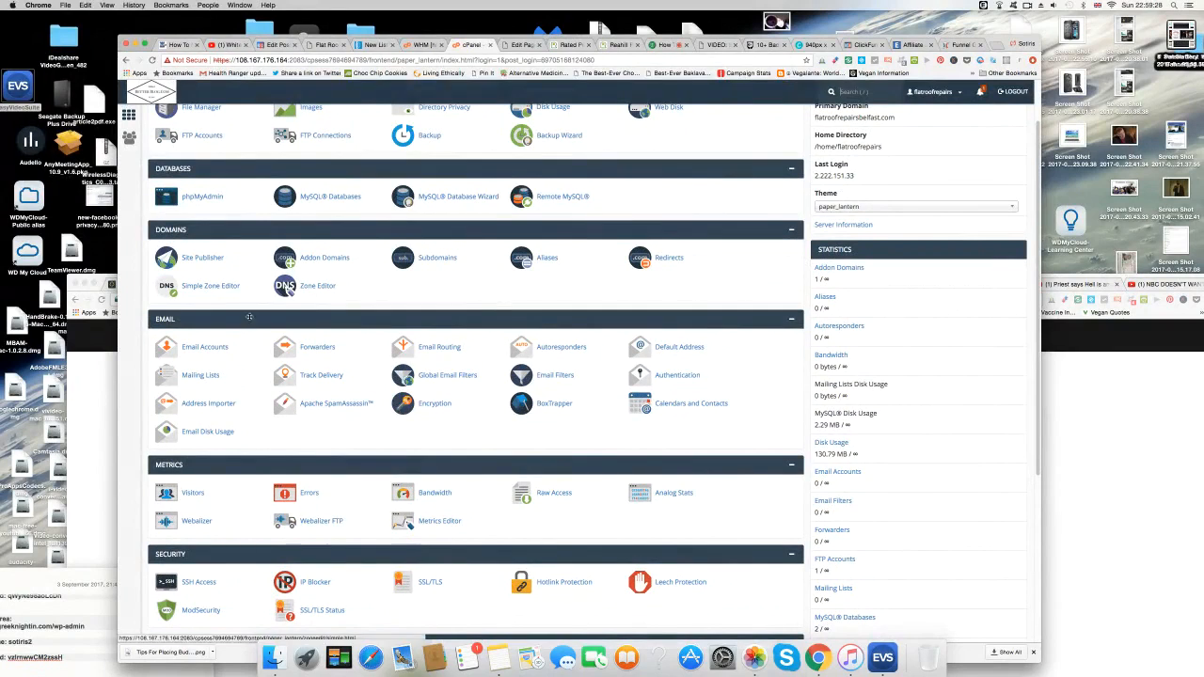
{"action": "scroll", "coordinate": [369, 301], "scroll_direction": "up", "scroll_amount": 1}
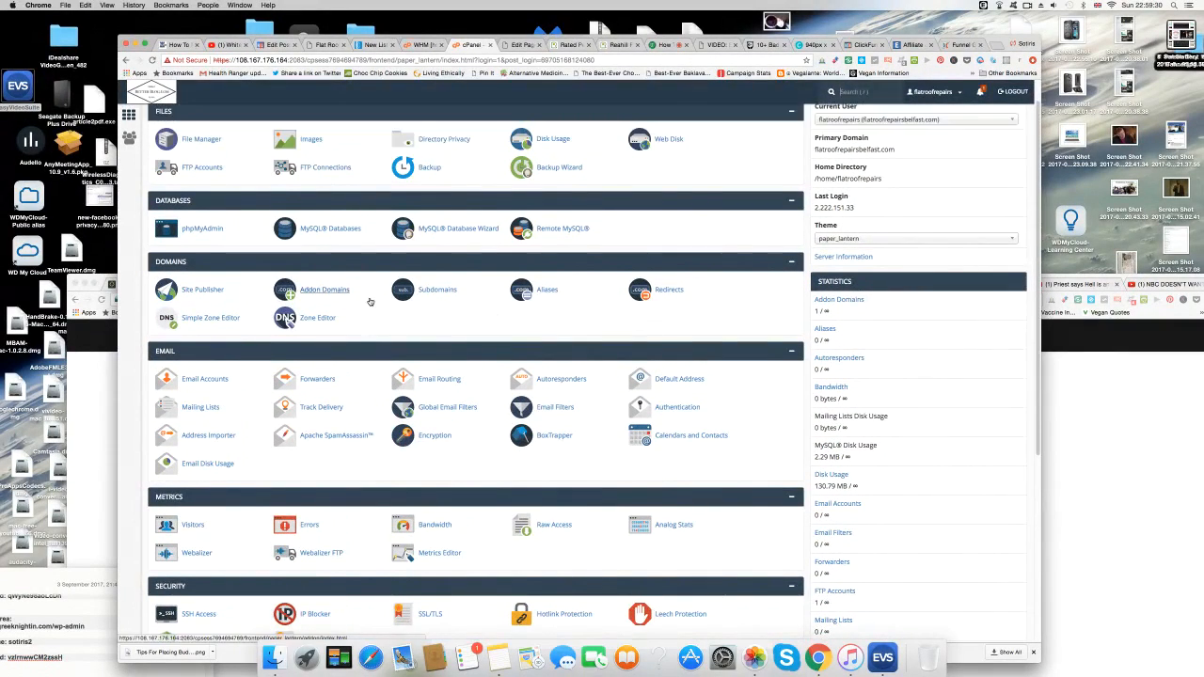
{"action": "scroll", "coordinate": [374, 326], "scroll_direction": "down", "scroll_amount": 4}
{"action": "scroll", "coordinate": [375, 325], "scroll_direction": "down", "scroll_amount": 2}
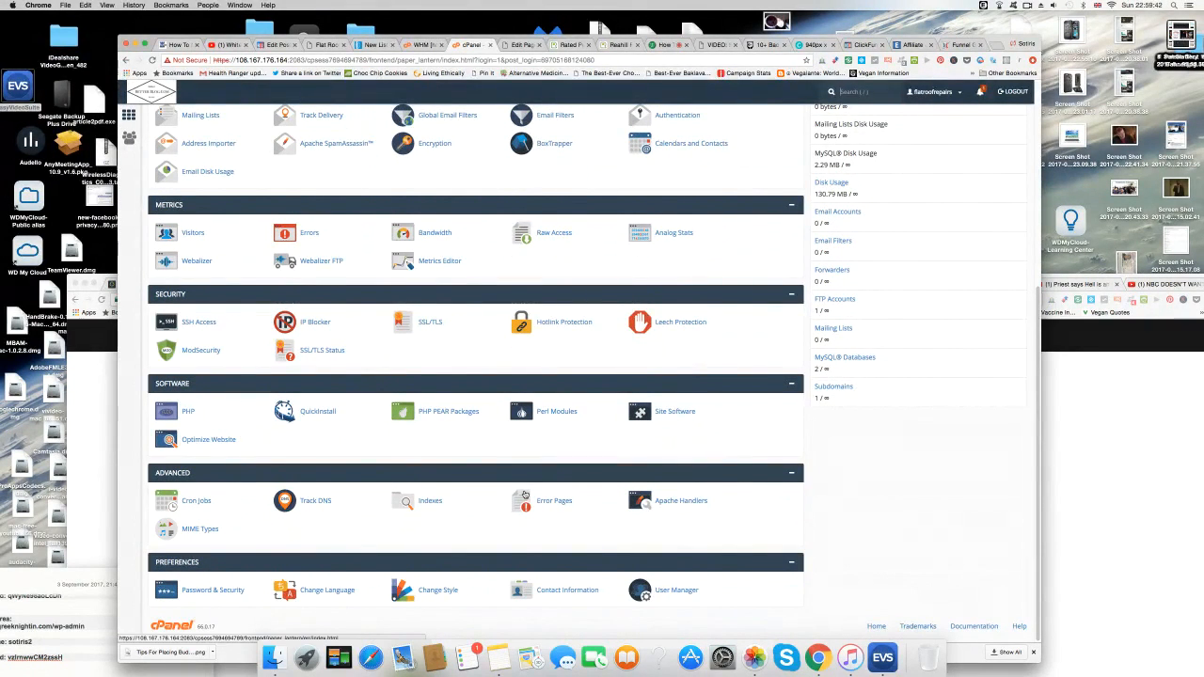
{"action": "scroll", "coordinate": [524, 496], "scroll_direction": "up", "scroll_amount": 3}
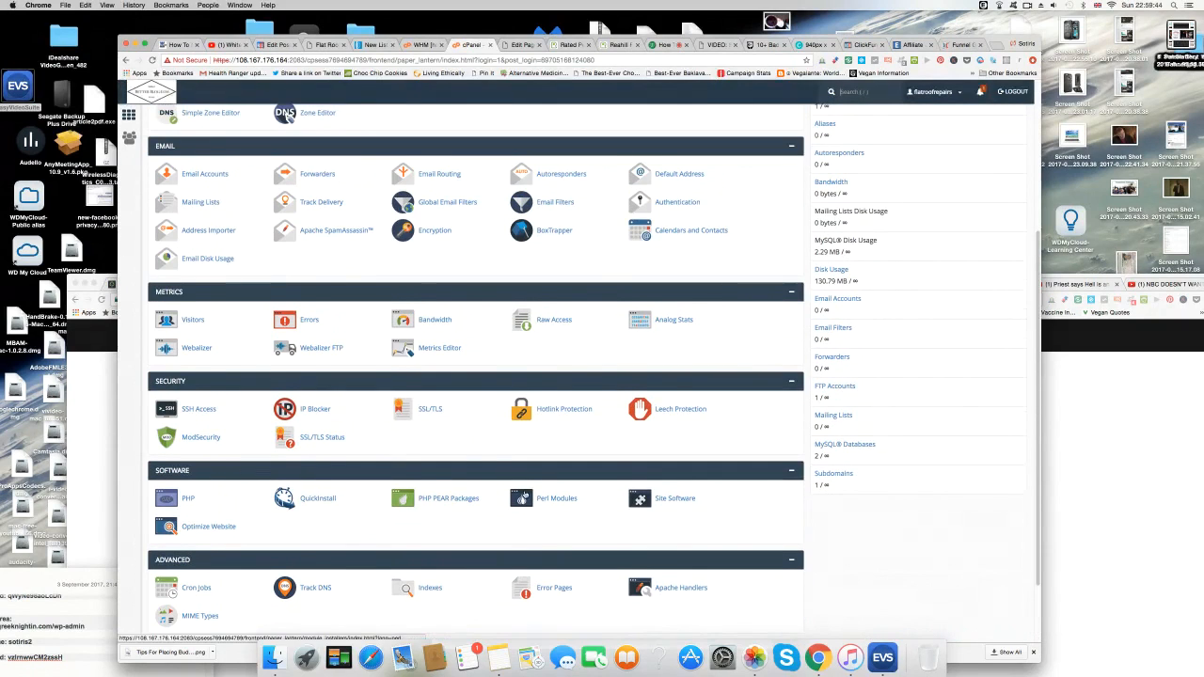
{"action": "scroll", "coordinate": [524, 496], "scroll_direction": "up", "scroll_amount": 2}
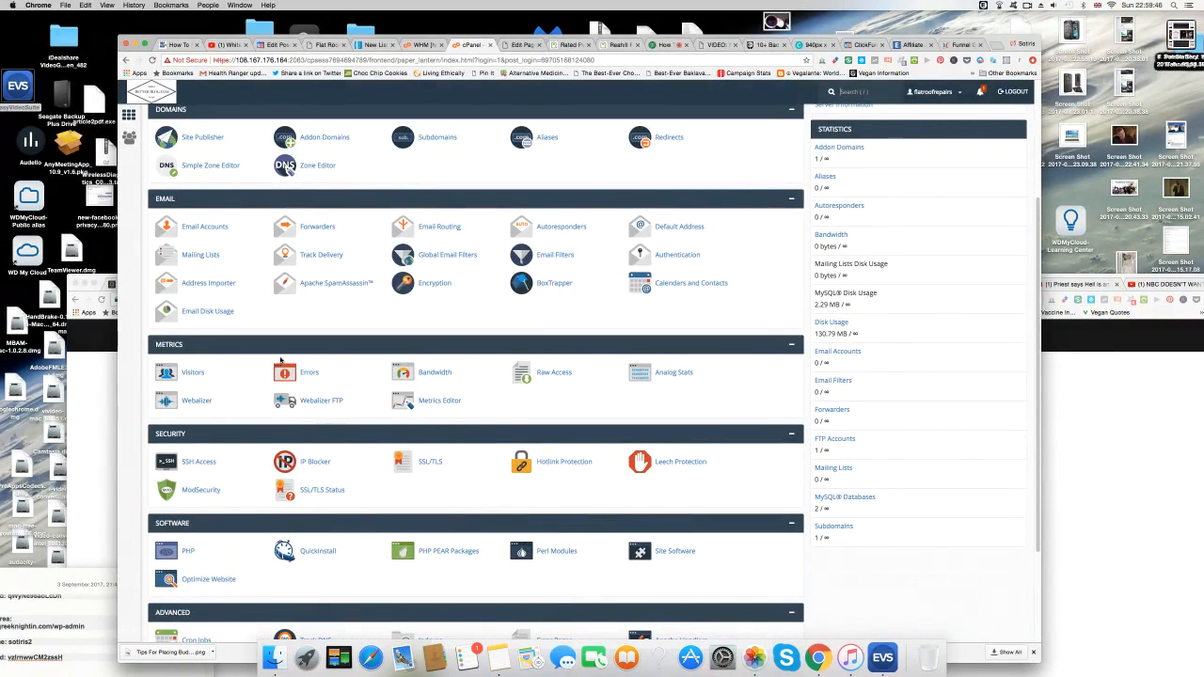
Create a cPanel forwarder sending a new flatroofrepairsbelfast.com address to the owner's personal Gmail inbox.
{"action": "left_click", "coordinate": [325, 228]}
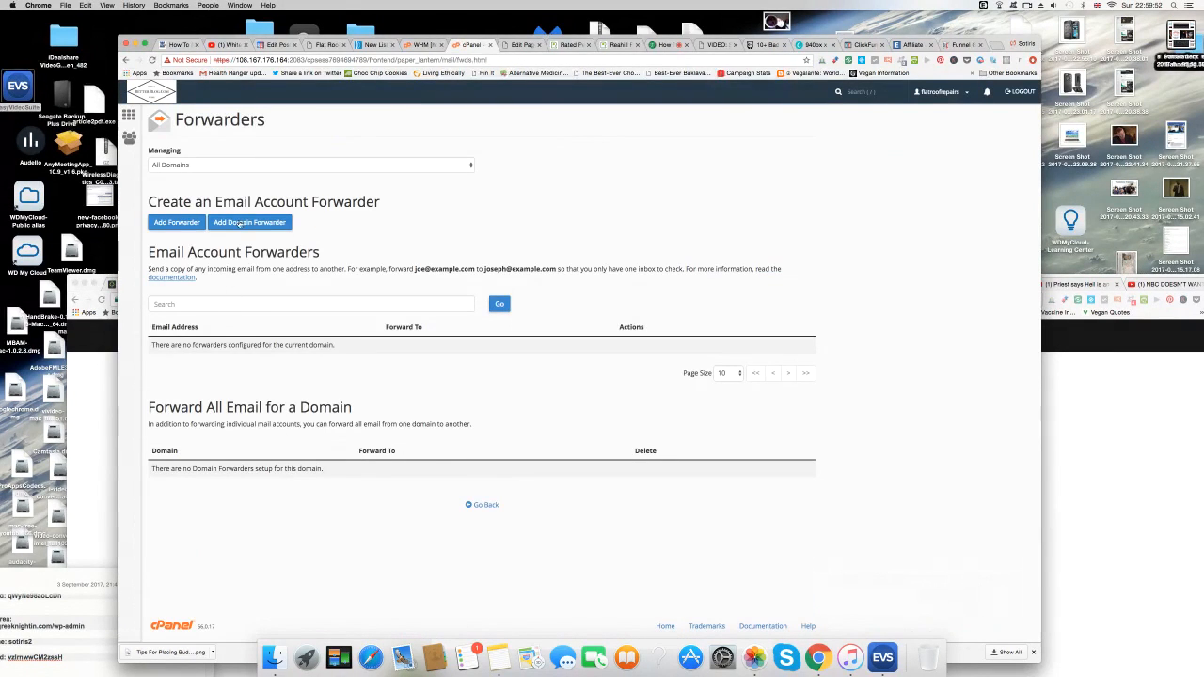
{"action": "left_click", "coordinate": [177, 222]}
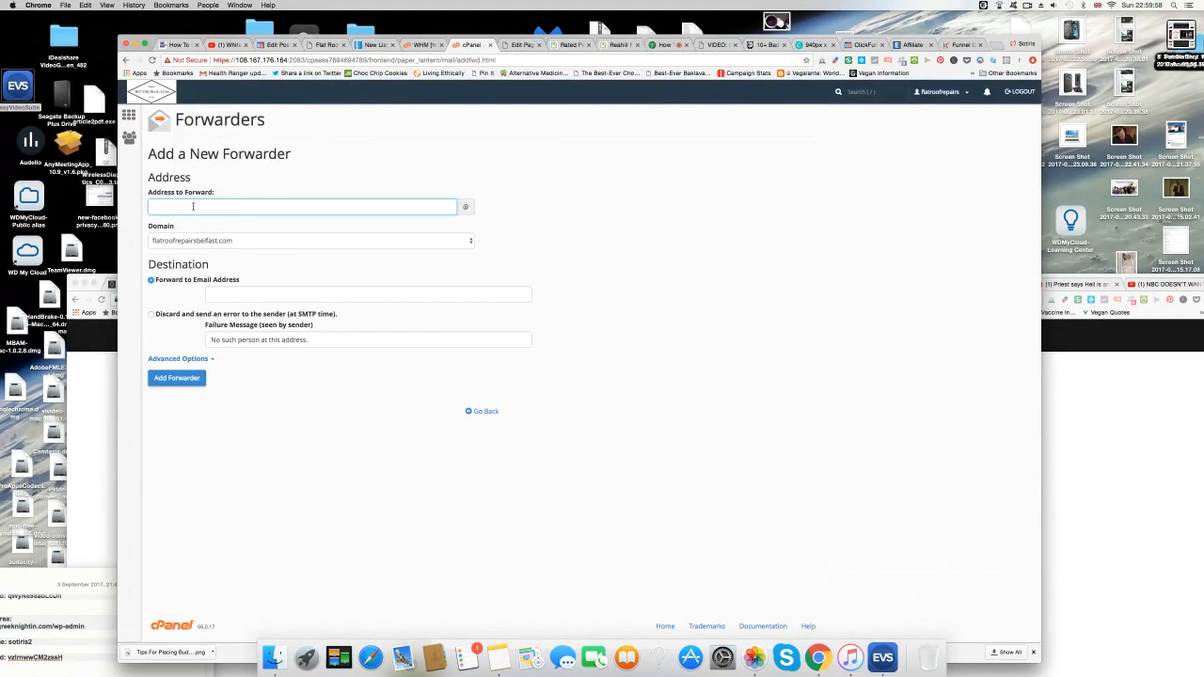
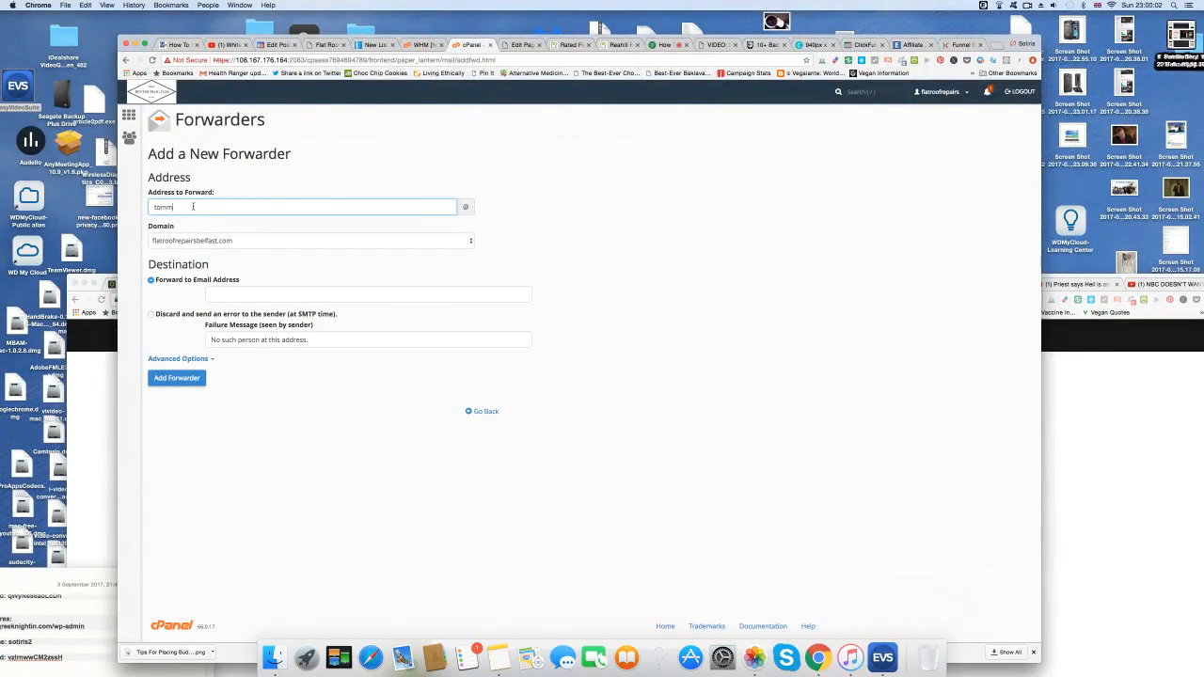
{"action": "left_click", "coordinate": [230, 294]}
{"action": "right_click", "coordinate": [229, 295]}
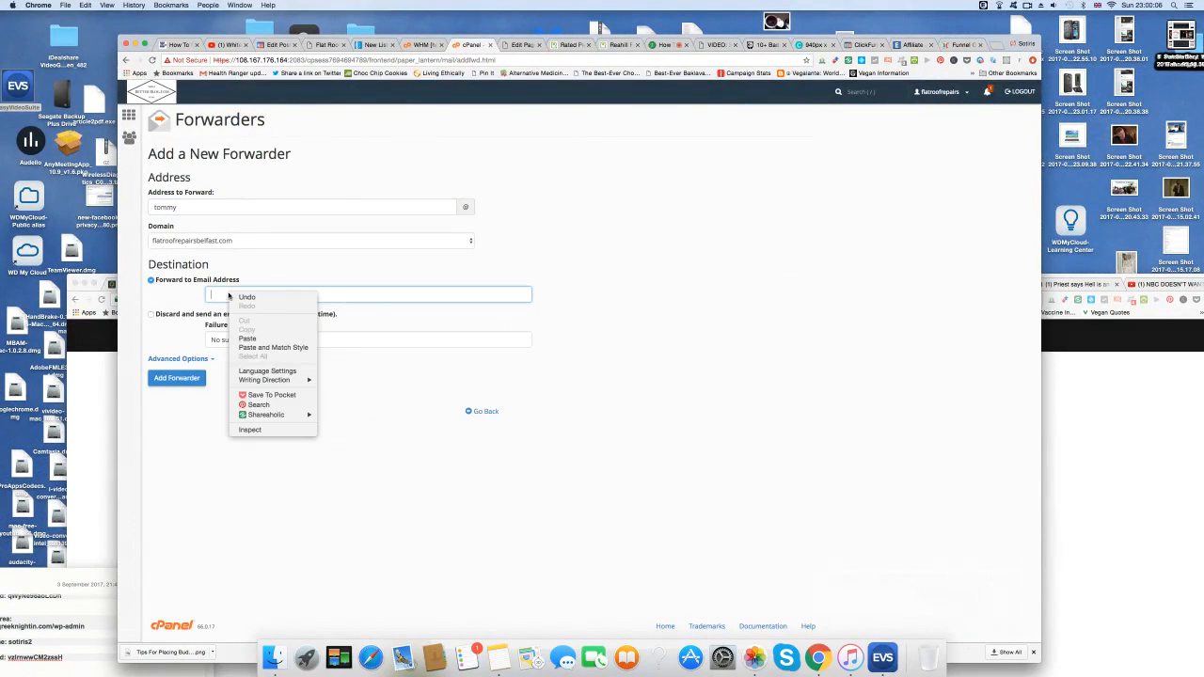
{"action": "left_click", "coordinate": [249, 337]}
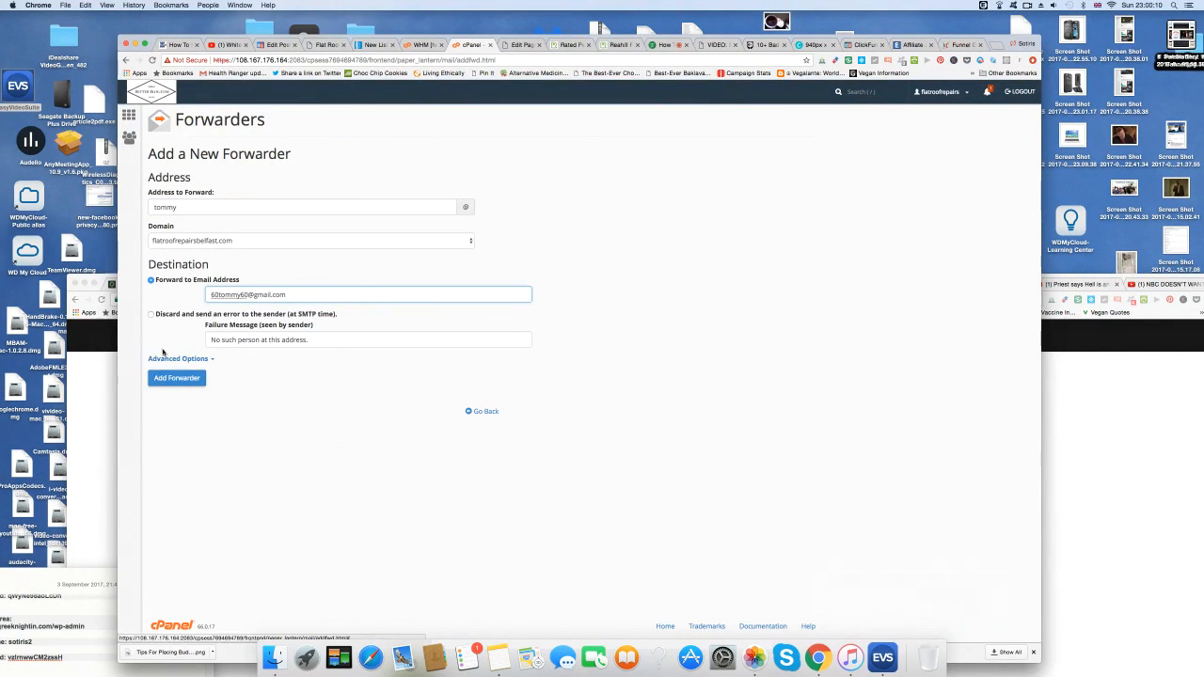
{"action": "left_click", "coordinate": [185, 379]}
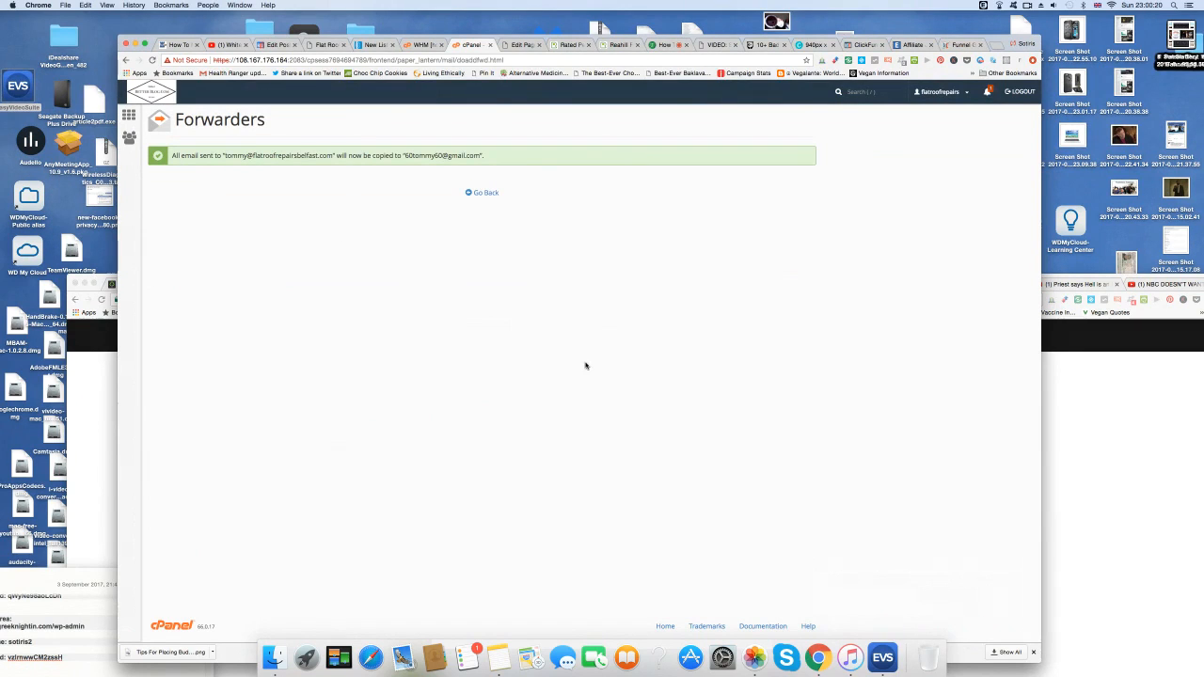
{"action": "left_click", "coordinate": [993, 93]}
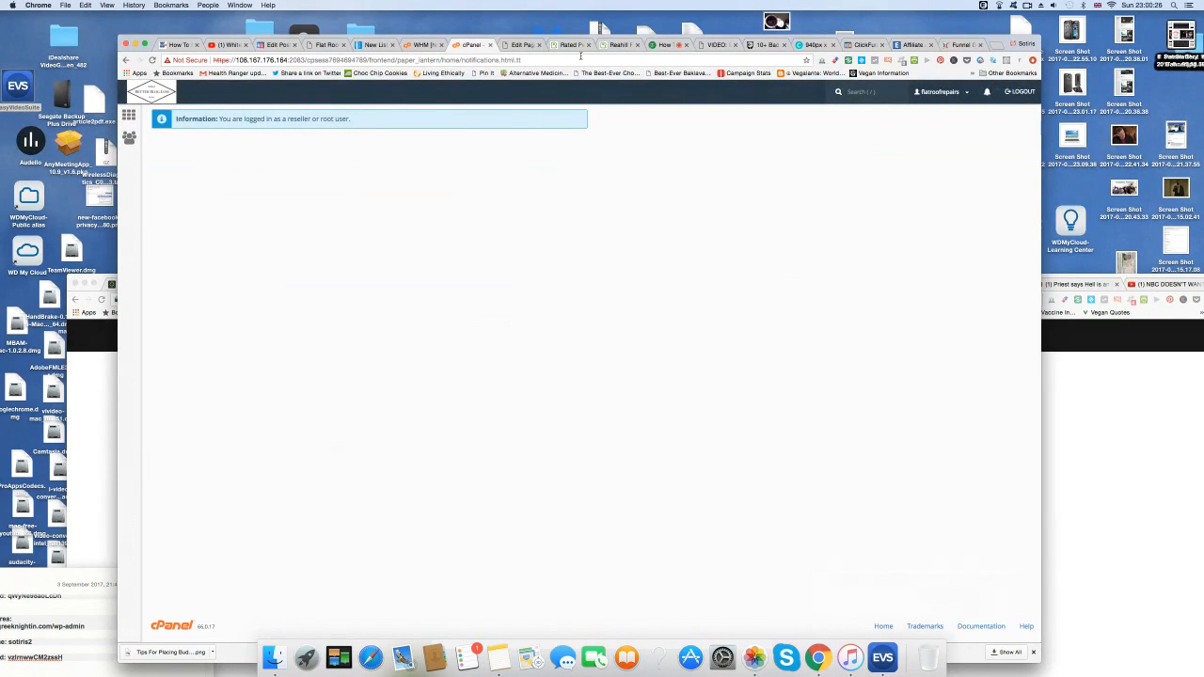
Change the AWeber sender email to the owner's address at flatroofrepairsantrim.com.
{"action": "left_click", "coordinate": [517, 45]}
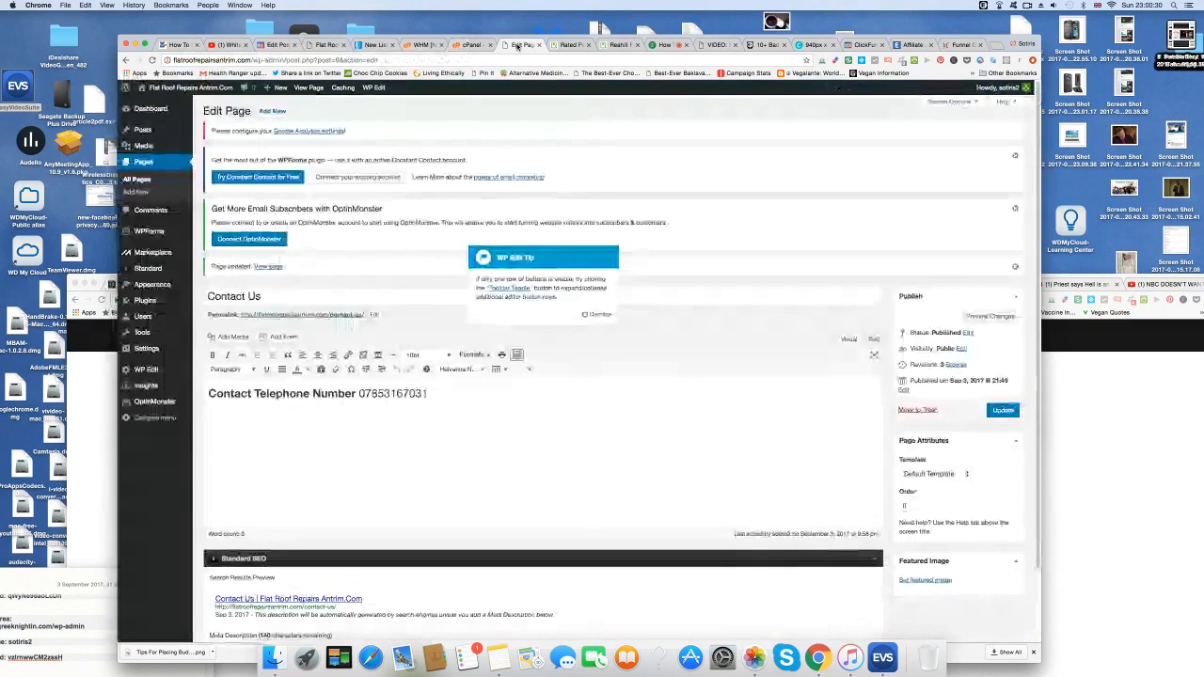
{"action": "left_click", "coordinate": [438, 393]}
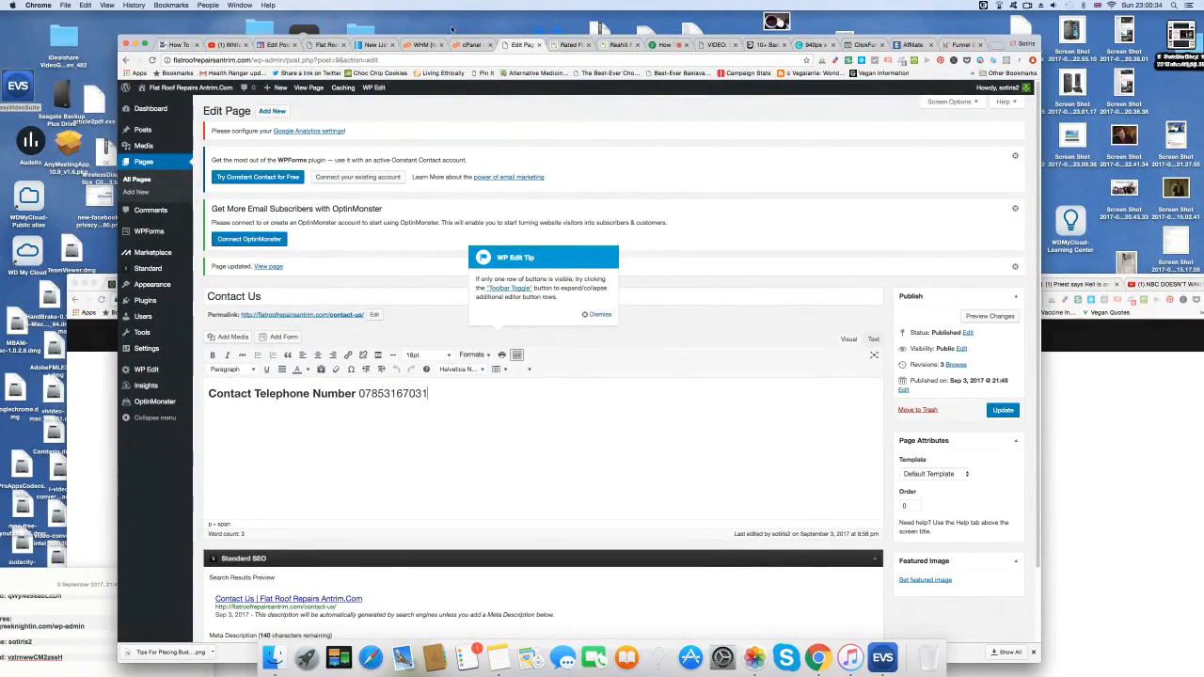
{"action": "left_click", "coordinate": [377, 44]}
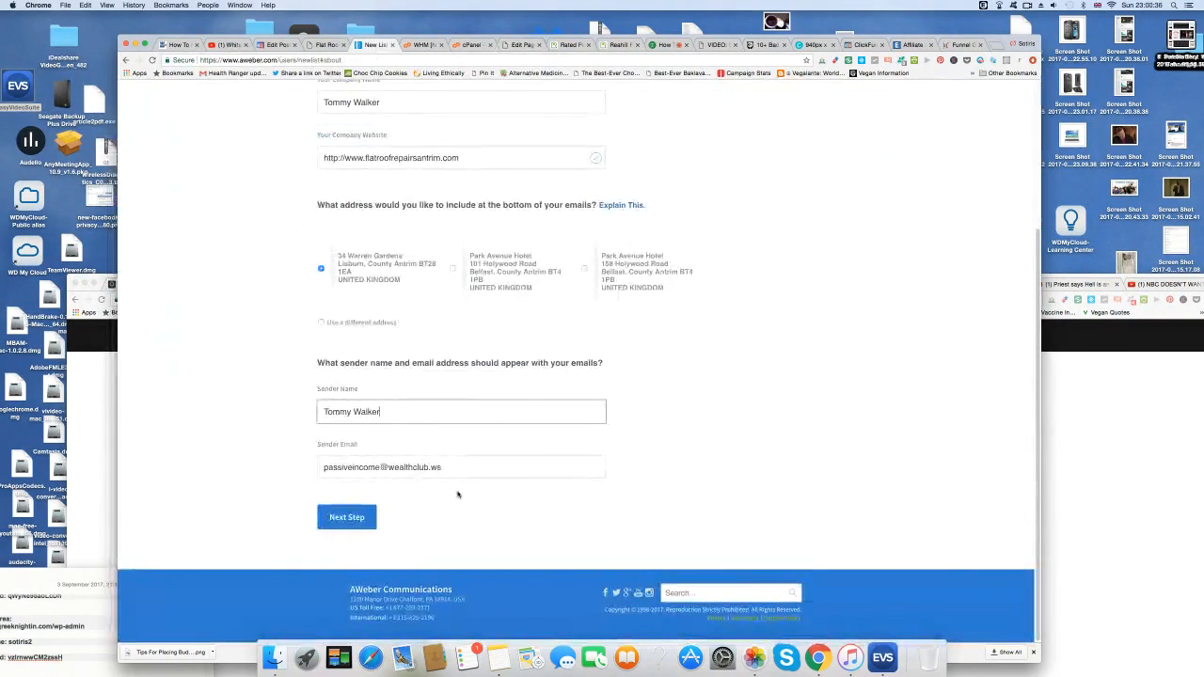
{"action": "left_click_drag", "start_coordinate": [379, 466], "coordinate": [324, 467]}
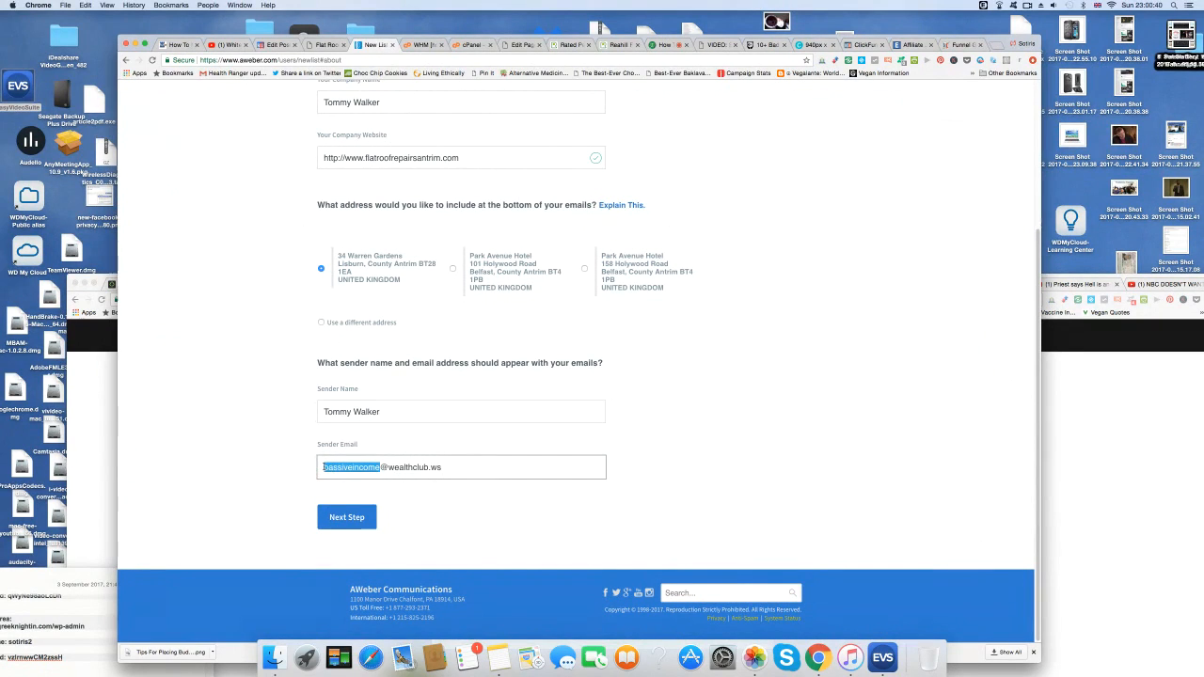
{"action": "key", "text": "BackSpace"}
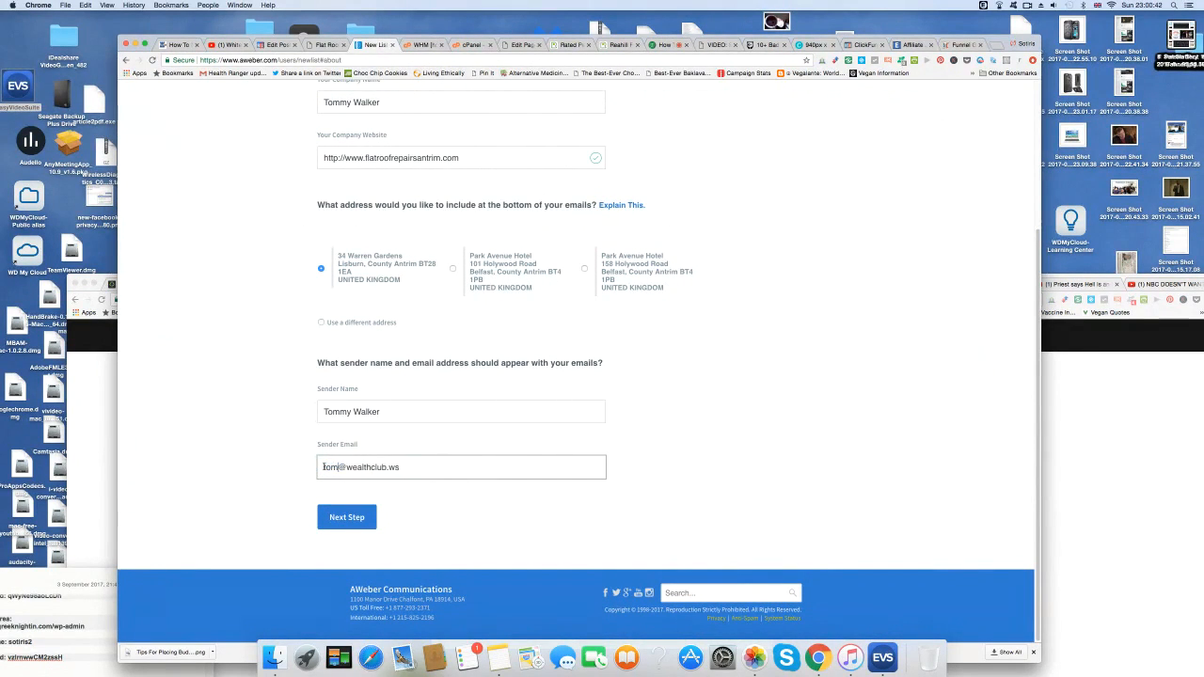
{"action": "left_click_drag", "start_coordinate": [357, 467], "coordinate": [425, 467]}
{"action": "type", "text": "flatroofrepairsantrim.com"}
Enter a first-draft name for the new AWeber list.
{"action": "left_click", "coordinate": [348, 516]}
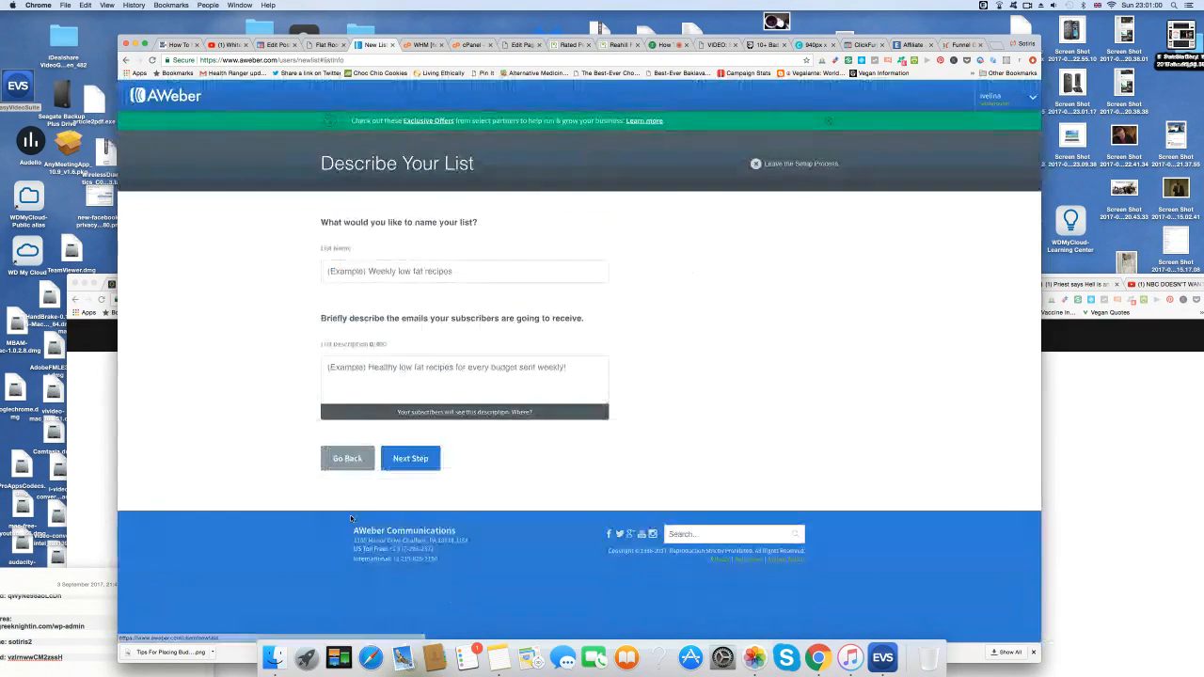
{"action": "left_click", "coordinate": [434, 271]}
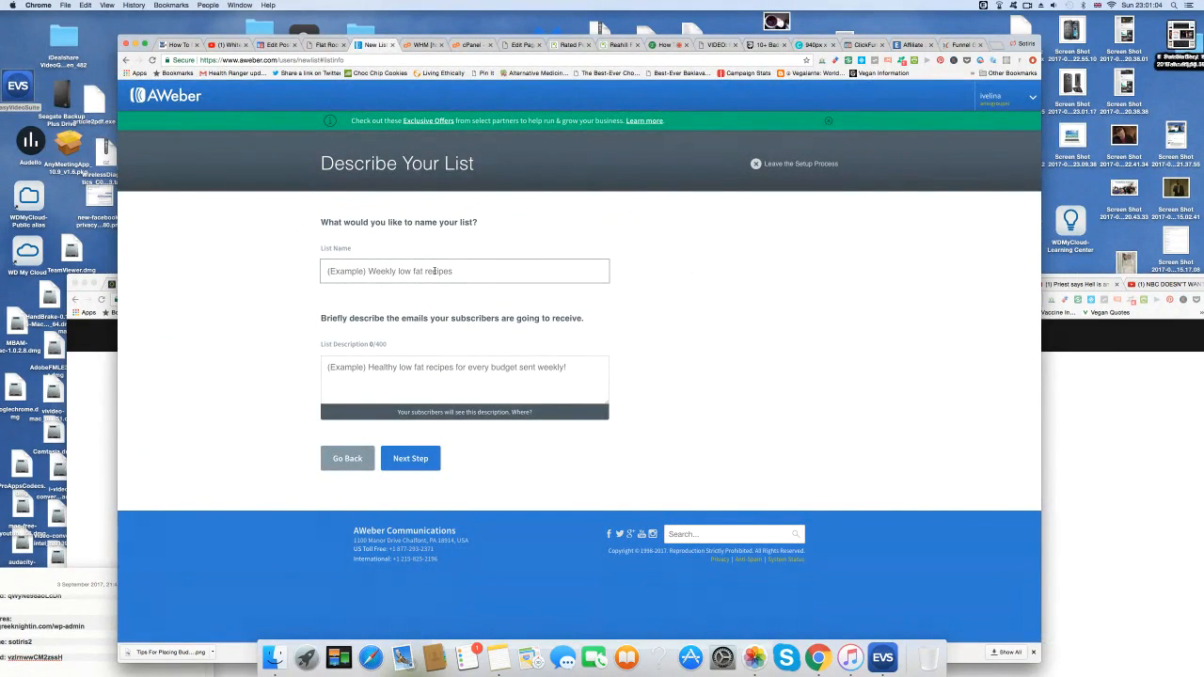
{"action": "type", "text": "Flat Ro"}
{"action": "type", "text": "fing"}
{"action": "key", "text": "BackSpace"}
{"action": "key", "text": "BackSpace"}
{"action": "key", "text": "BackSpace"}
{"action": "key", "text": "BackSpace"}
{"action": "type", "text": "ing Free Quotatio"}
Write the list description as 'Flat Roof Repairs Antrim Free Quotation'.
{"action": "left_click", "coordinate": [413, 371]}
{"action": "type", "text": "Flat Roo"}
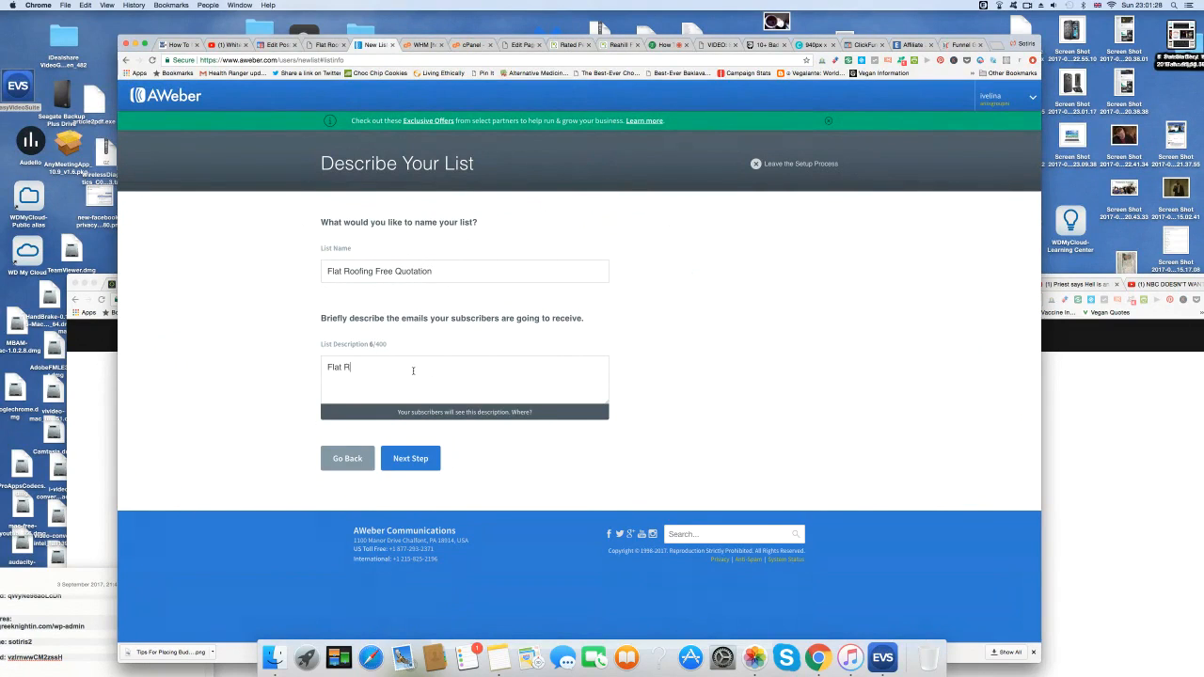
{"action": "type", "text": "fing Free Qu"}
{"action": "type", "text": "otation"}
{"action": "type", "text": "Antrim"}
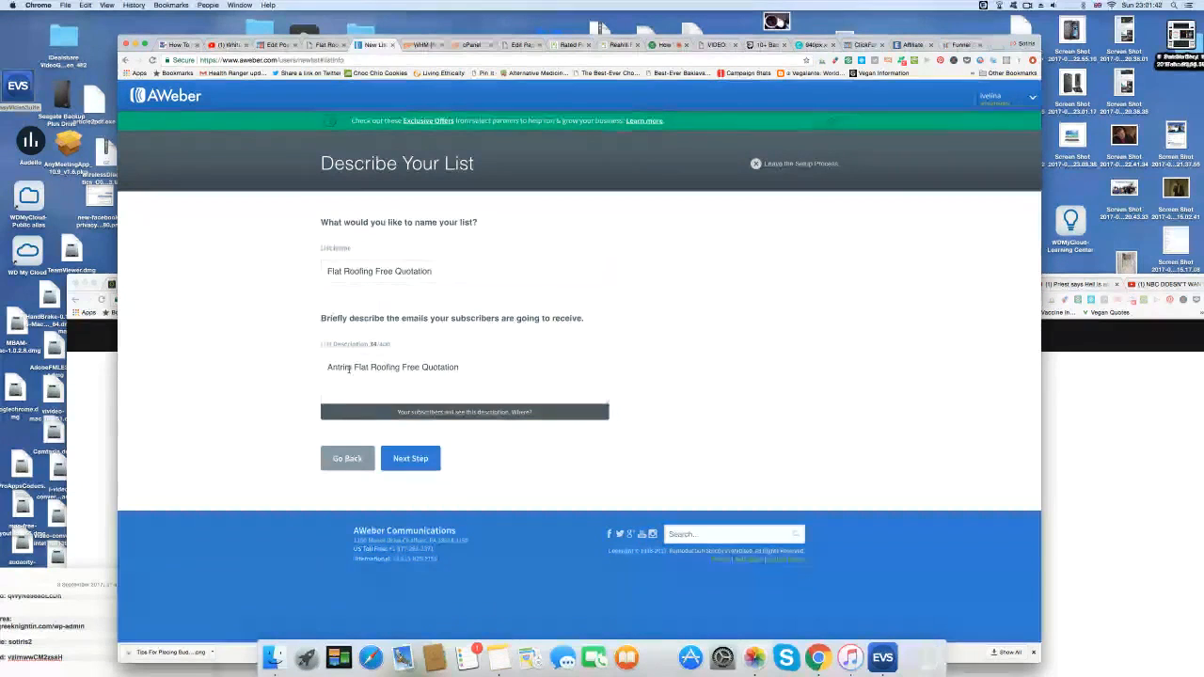
{"action": "left_click_drag", "start_coordinate": [352, 367], "coordinate": [321, 369]}
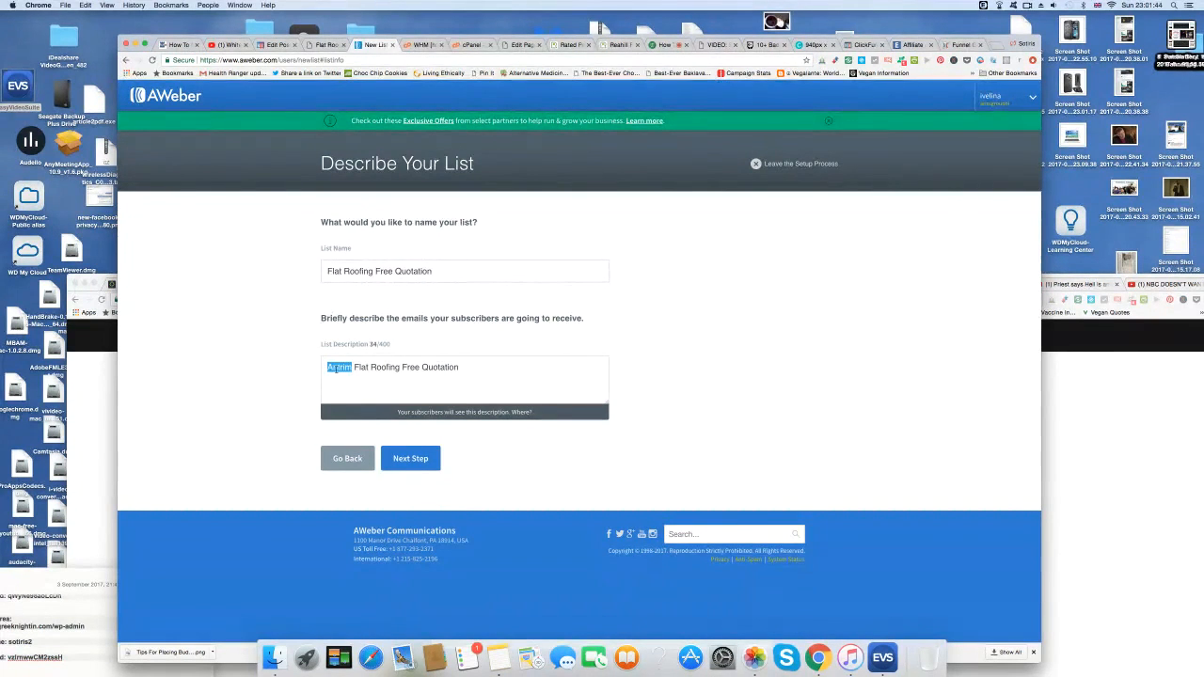
{"action": "key", "text": "BackSpace"}
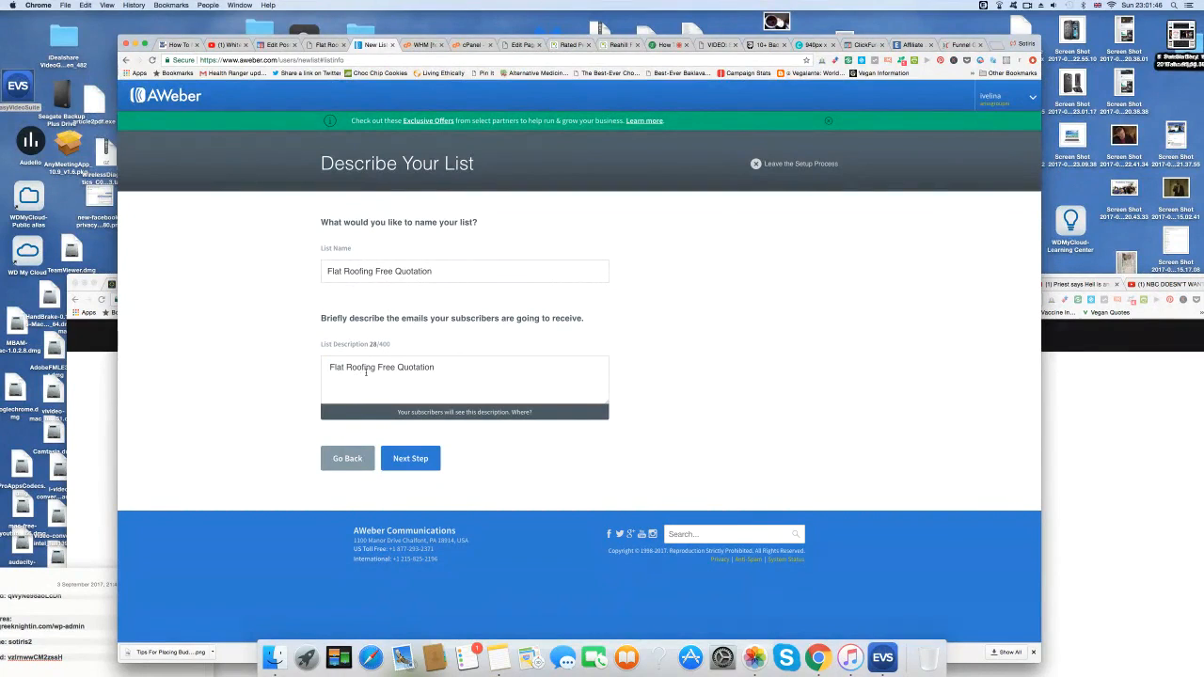
{"action": "left_click_drag", "start_coordinate": [363, 367], "coordinate": [379, 370]}
{"action": "type", "text": "f Repairs Antrim"}
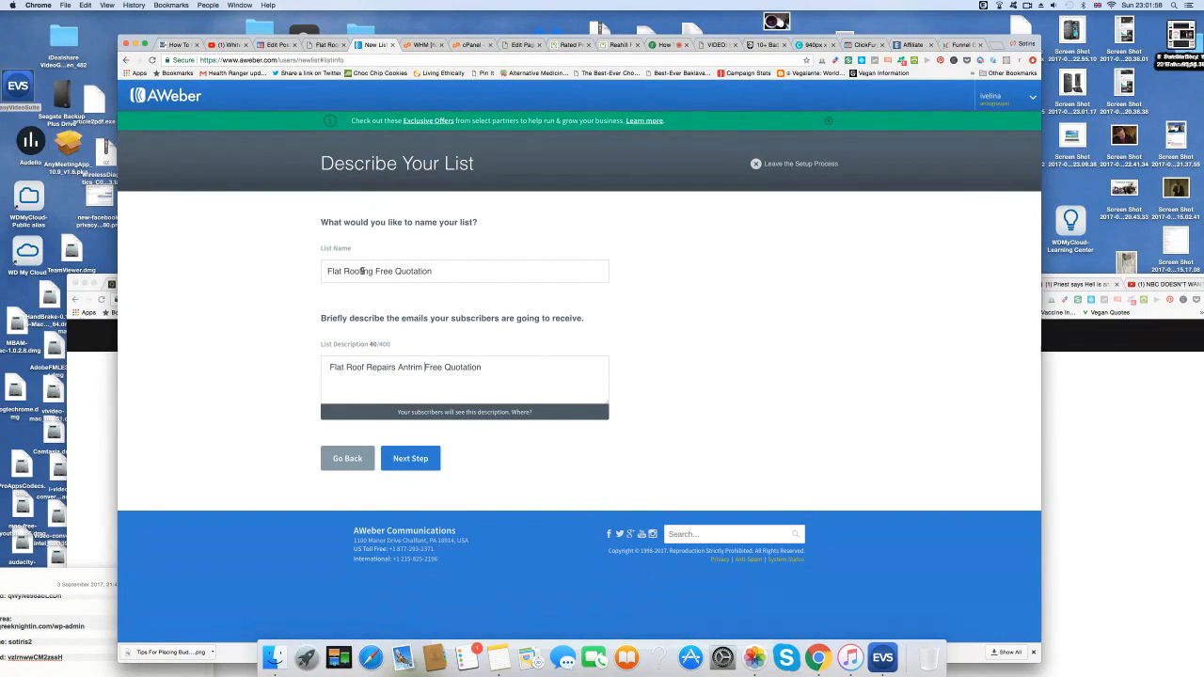
Correct the list name to 'Flat Roof Repairs Antrim Quote' and continue to the confirmation step.
{"action": "left_click_drag", "start_coordinate": [360, 271], "coordinate": [374, 271]}
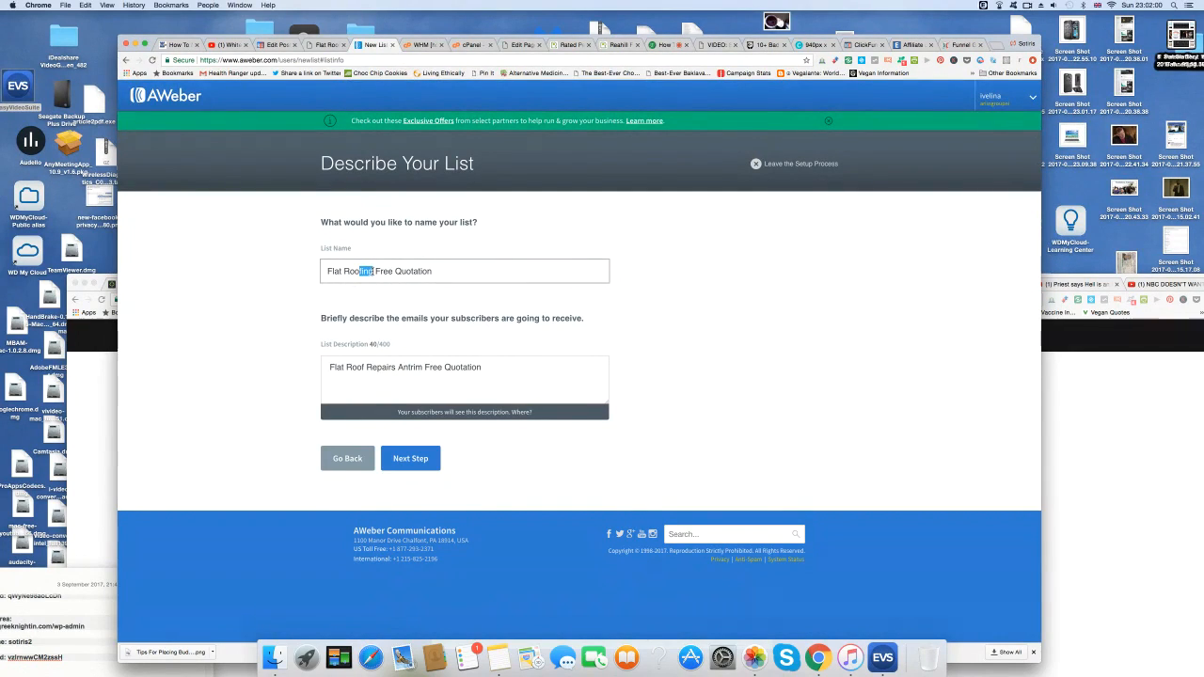
{"action": "type", "text": "f Repairs"}
{"action": "left_click_drag", "start_coordinate": [395, 272], "coordinate": [459, 271]}
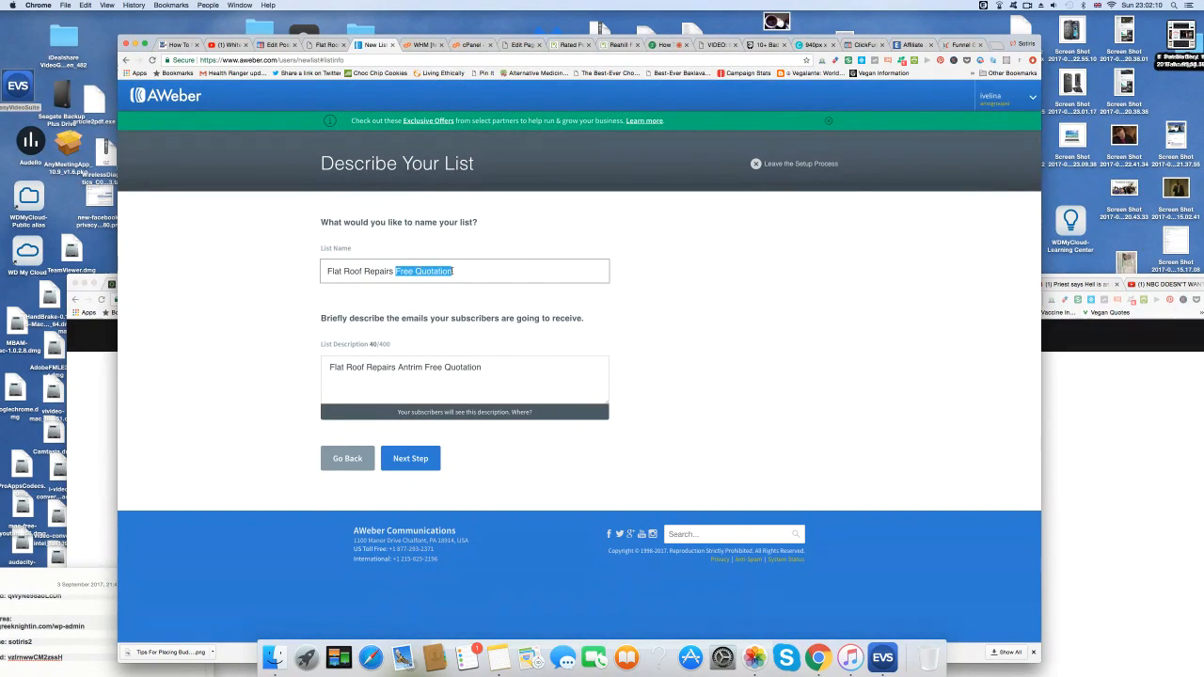
{"action": "type", "text": "Antrim Quo"}
{"action": "left_click", "coordinate": [410, 459]}
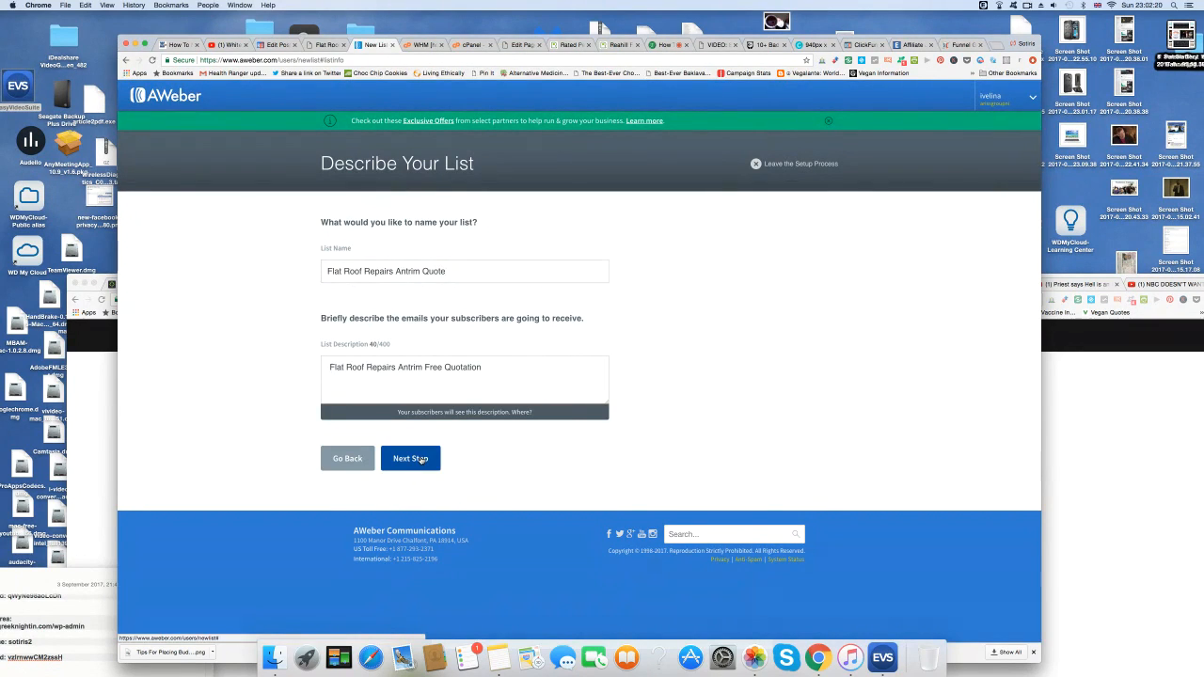
{"action": "scroll", "coordinate": [780, 388], "scroll_direction": "down", "scroll_amount": 4}
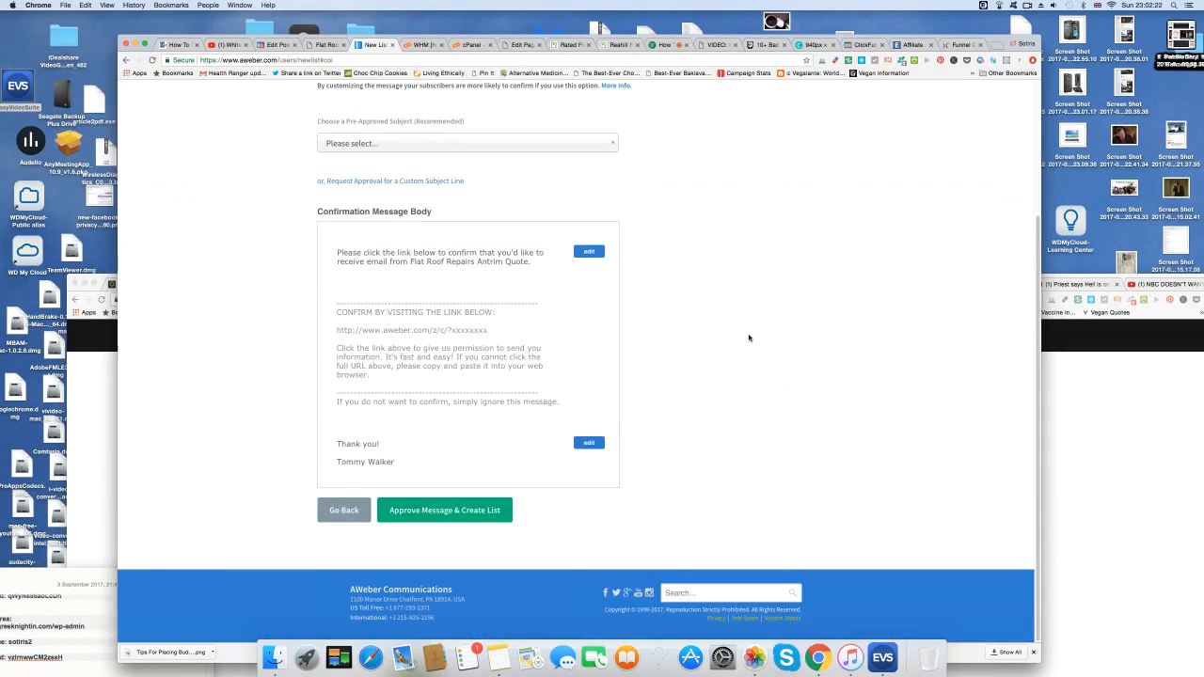
Set the confirmation subject to 'Confirm your subscription.', create the list, and open its List Settings.
{"action": "left_click", "coordinate": [443, 513]}
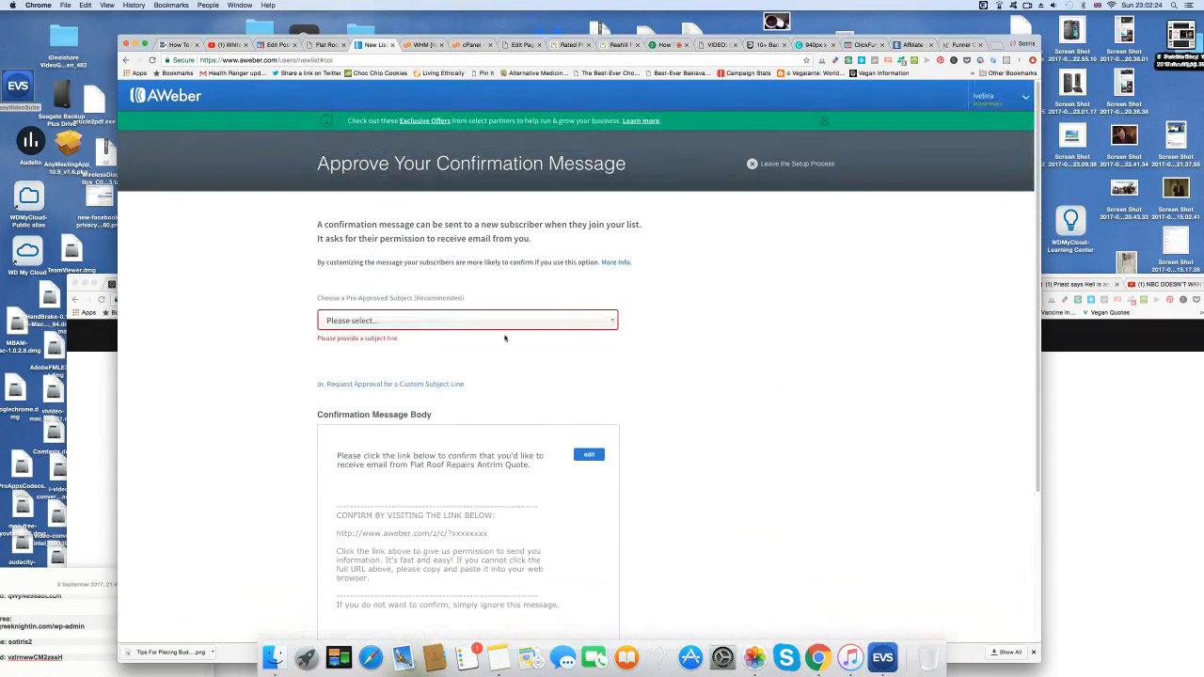
{"action": "left_click", "coordinate": [451, 321]}
{"action": "left_click", "coordinate": [431, 403]}
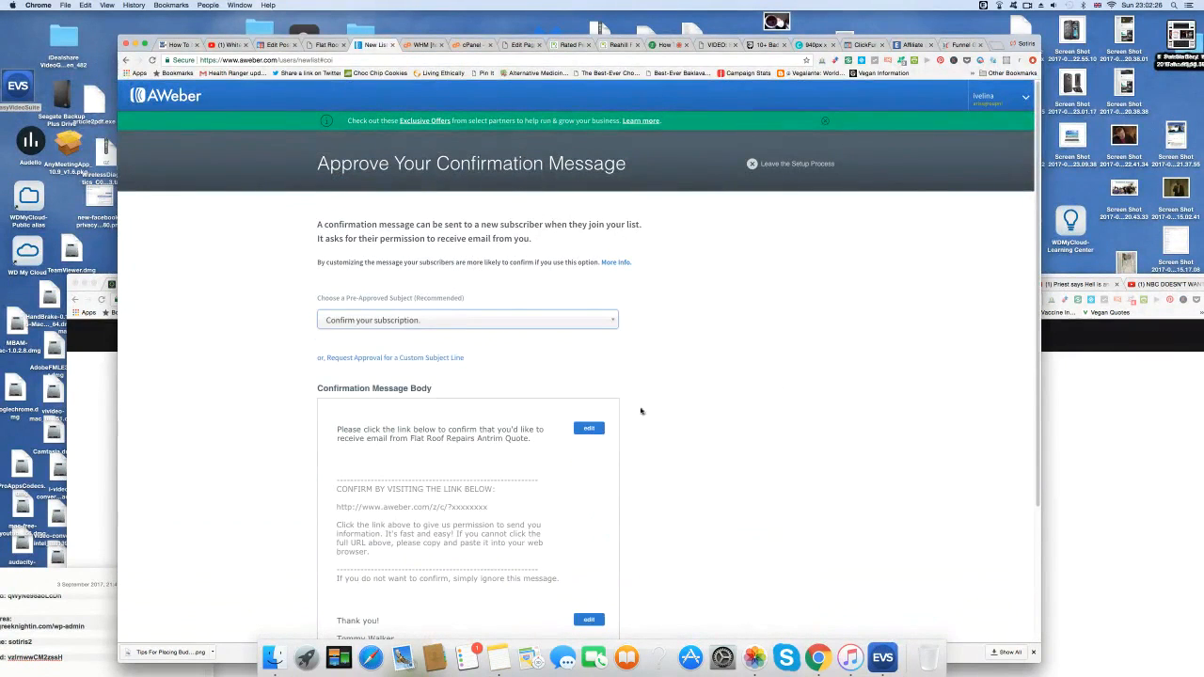
{"action": "scroll", "coordinate": [545, 473], "scroll_direction": "down", "scroll_amount": 4}
{"action": "left_click", "coordinate": [444, 510]}
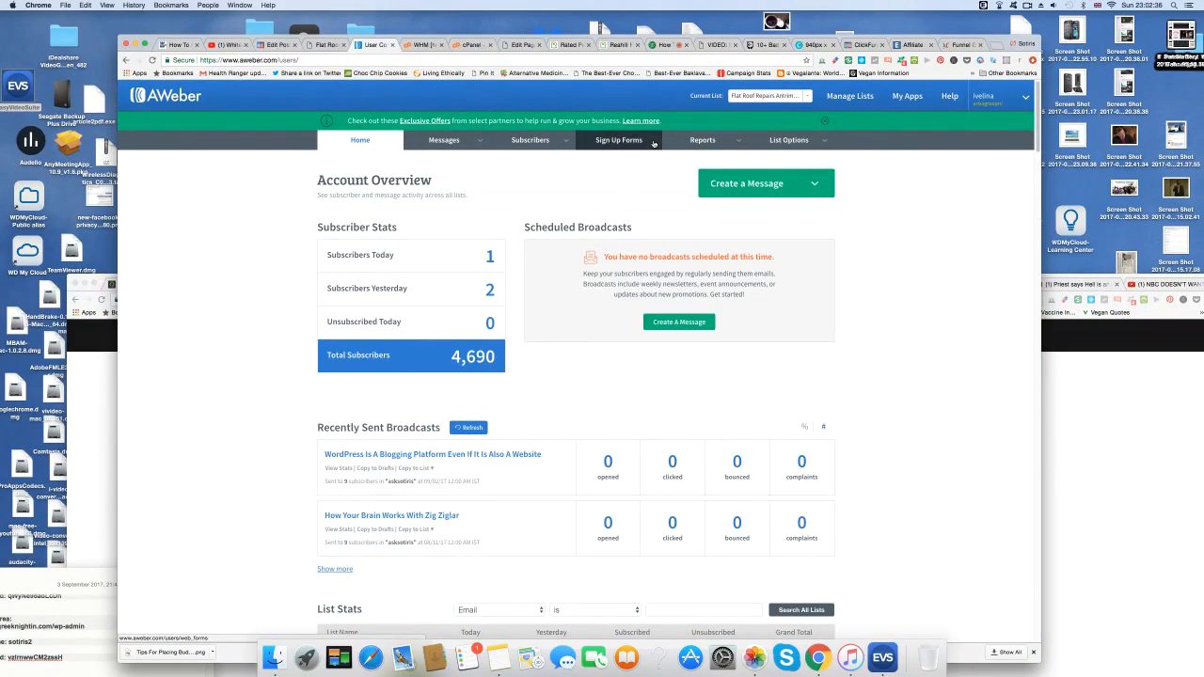
{"action": "left_click", "coordinate": [788, 140]}
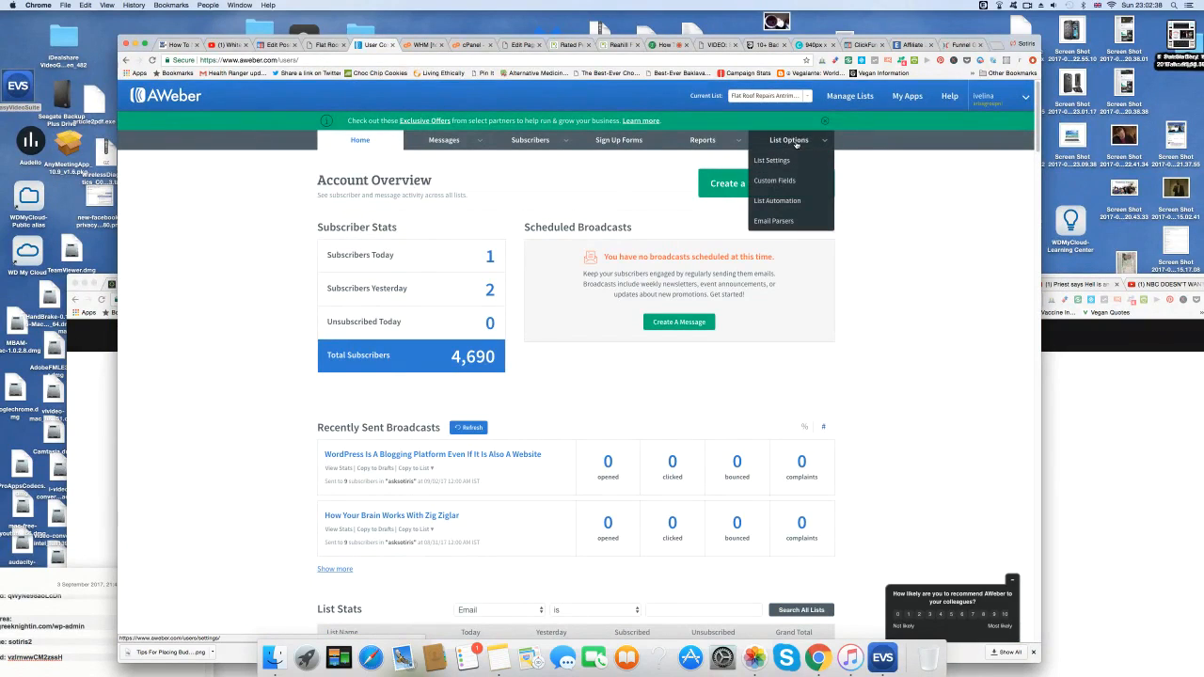
{"action": "left_click", "coordinate": [788, 160]}
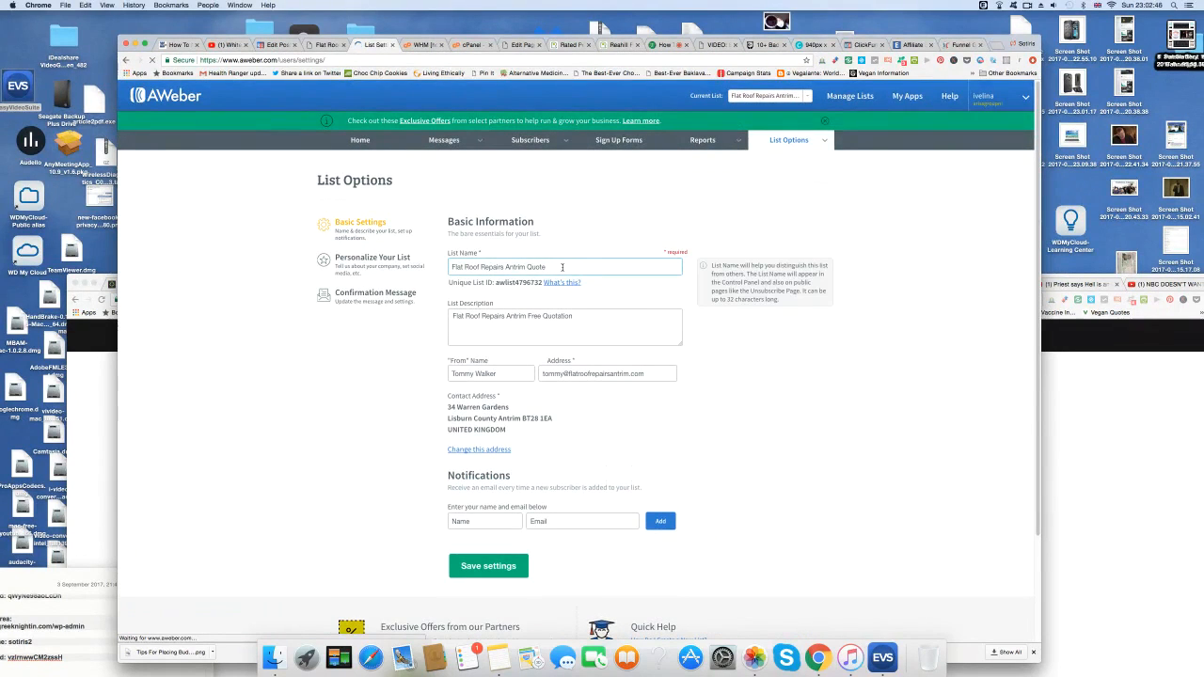
Copy the list's company sender email address from the settings page.
{"action": "left_click", "coordinate": [479, 525]}
{"action": "left_click", "coordinate": [478, 523]}
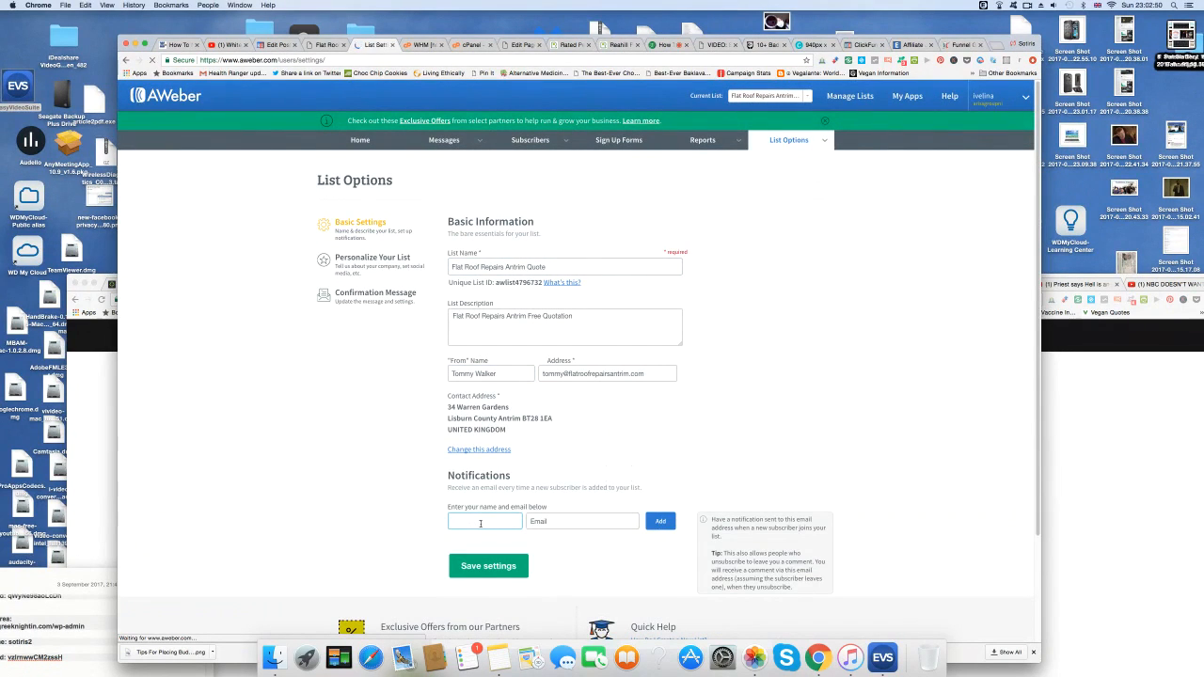
{"action": "left_click", "coordinate": [566, 373]}
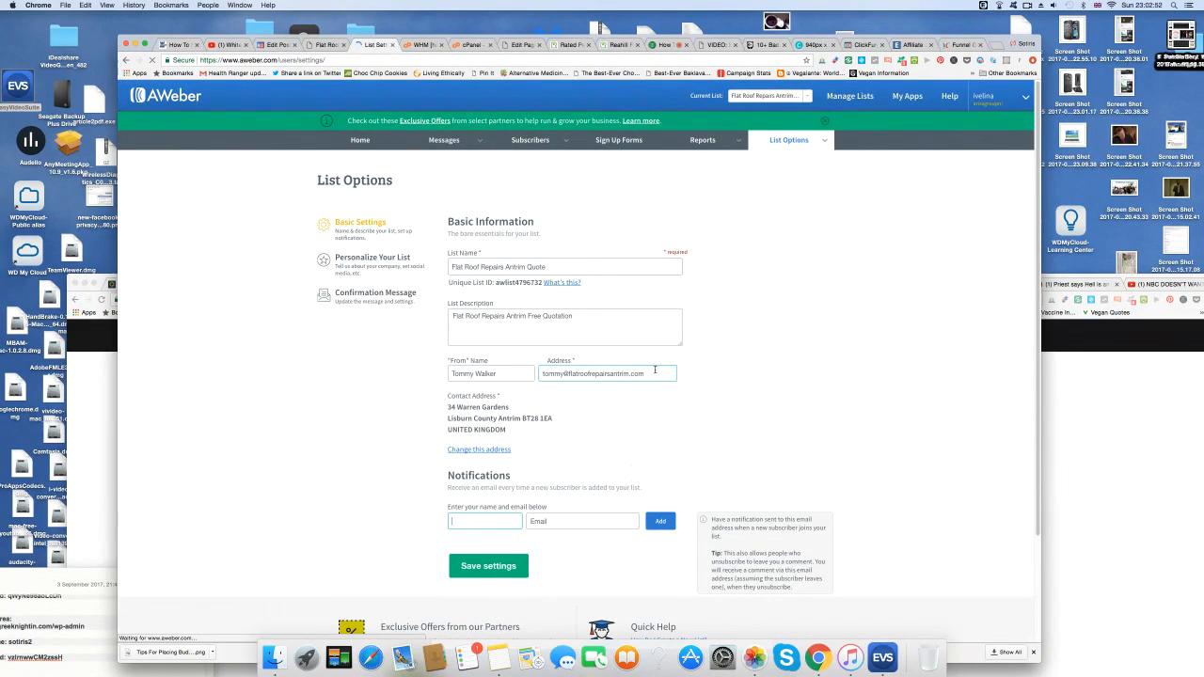
{"action": "triple_click", "coordinate": [567, 372]}
{"action": "right_click", "coordinate": [567, 373]}
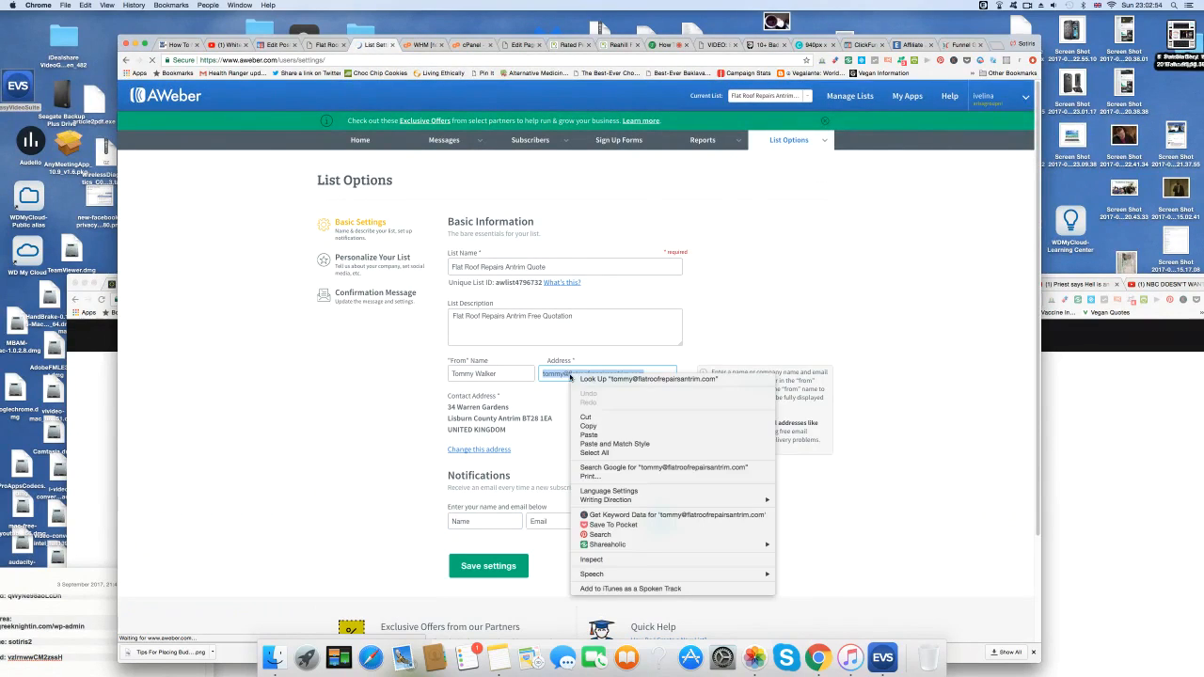
{"action": "left_click", "coordinate": [589, 427]}
Add a notification recipient with the copied company email and the owner's first name.
{"action": "left_click", "coordinate": [563, 521]}
{"action": "right_click", "coordinate": [562, 521]}
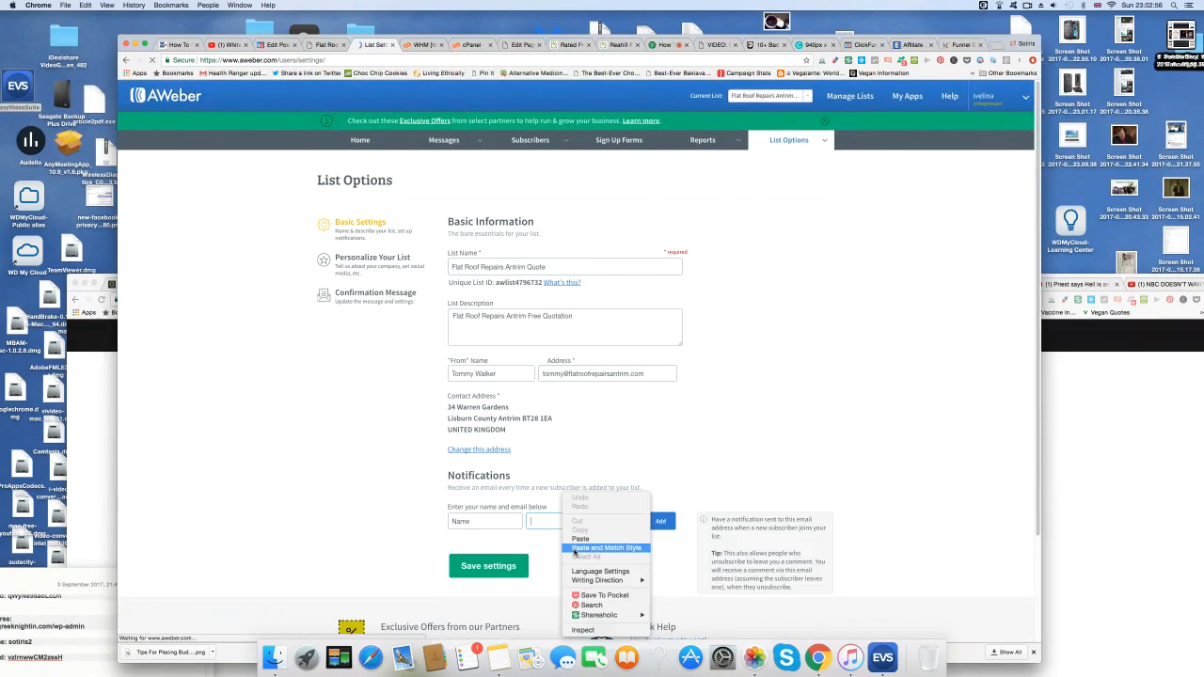
{"action": "left_click", "coordinate": [564, 539]}
{"action": "left_click", "coordinate": [485, 521]}
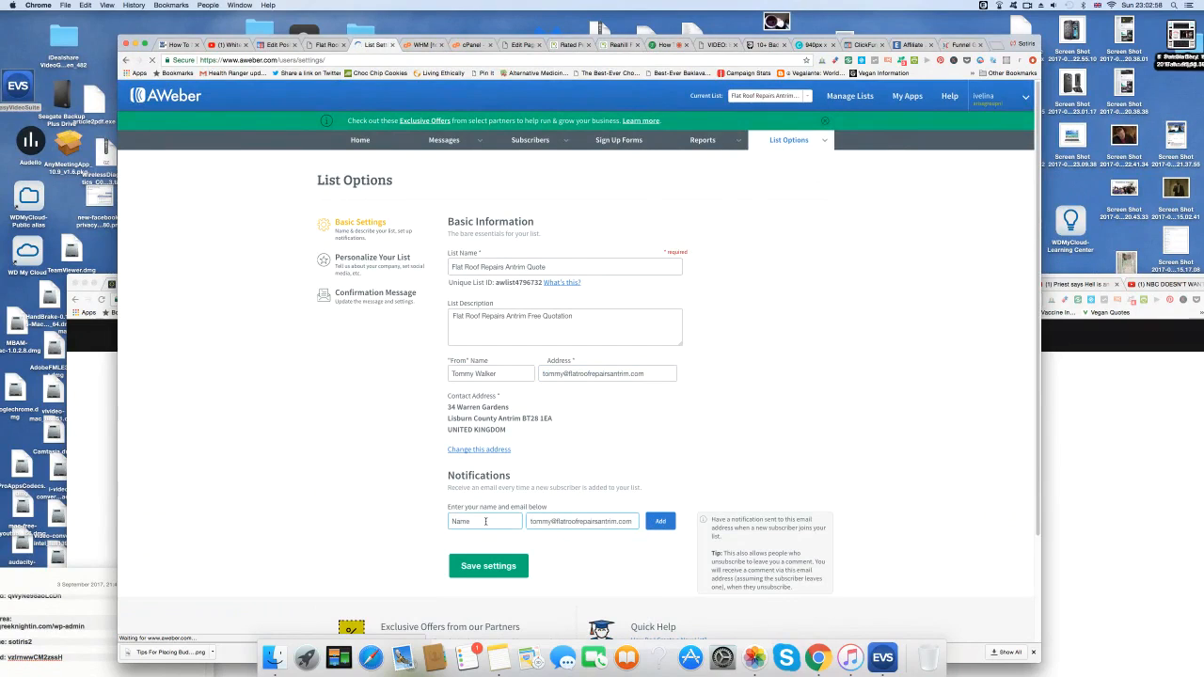
{"action": "type", "text": "Tommy"}
{"action": "left_click", "coordinate": [661, 521]}
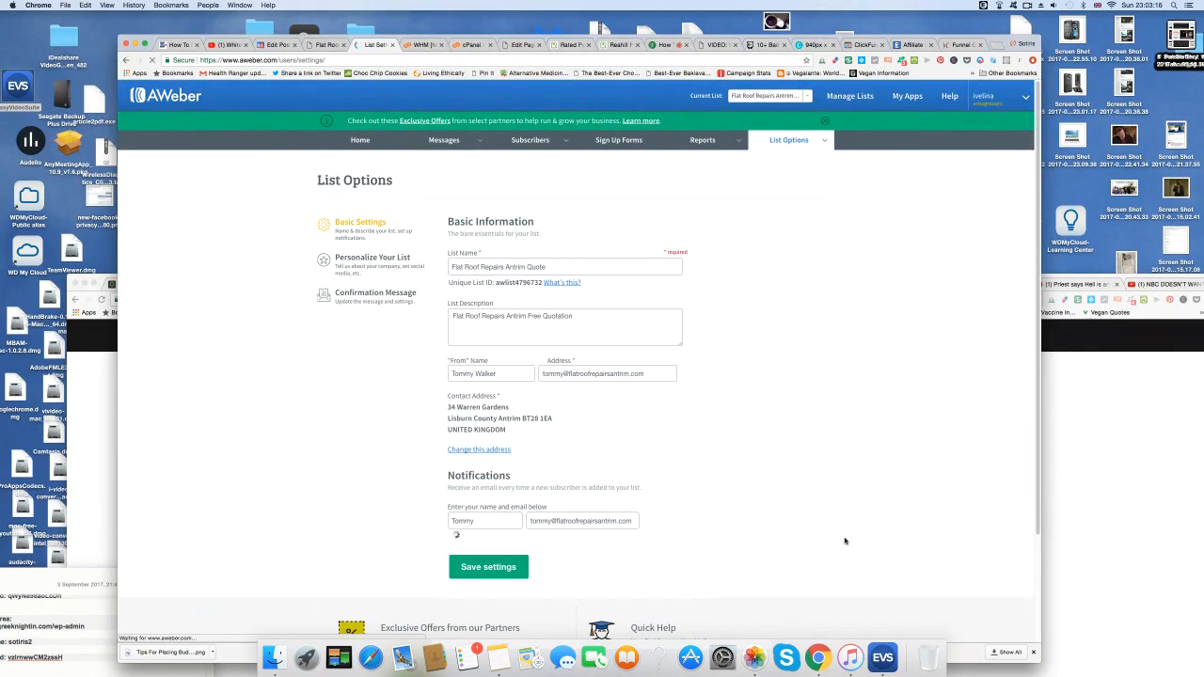
{"action": "scroll", "coordinate": [845, 541], "scroll_direction": "down", "scroll_amount": 1}
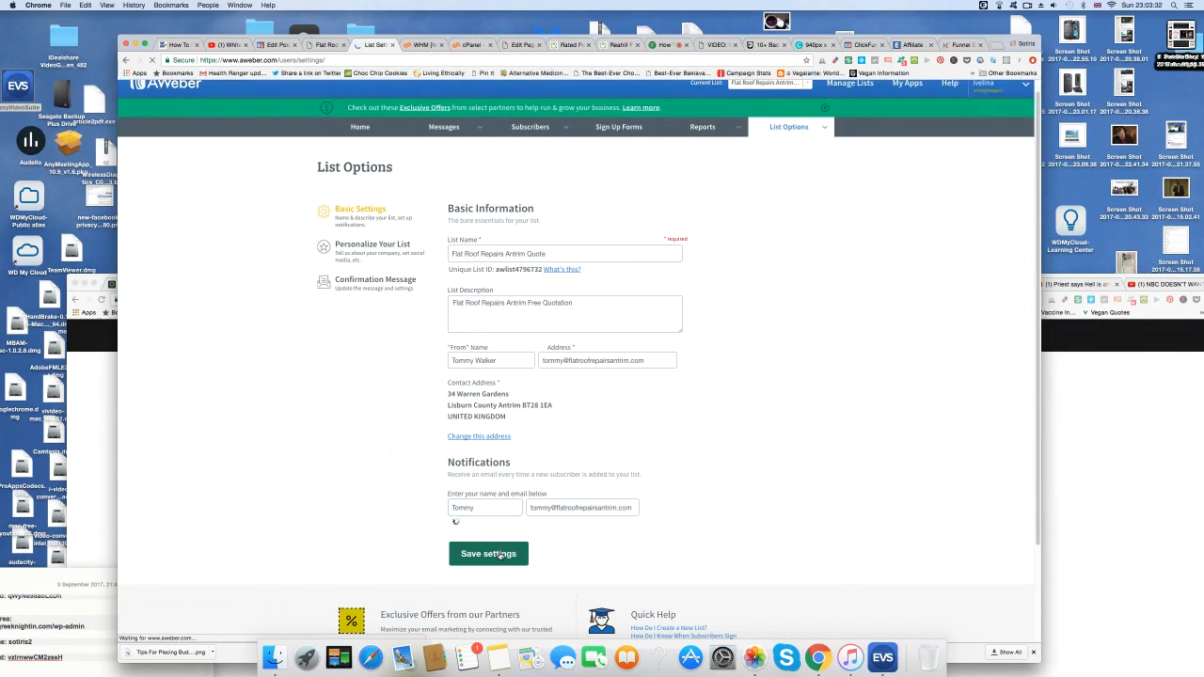
{"action": "left_click", "coordinate": [606, 506]}
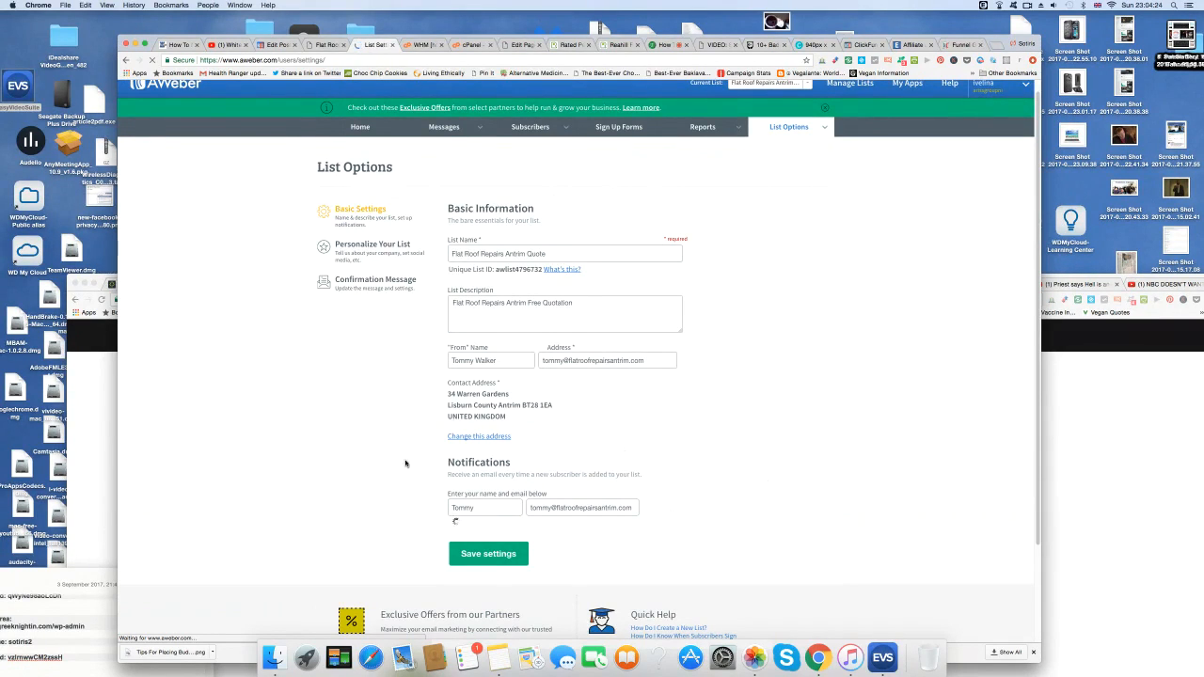
Load appliancerepairsbelfast.com and review the enquiry-type choices on its Free Call Out form.
{"action": "left_click", "coordinate": [329, 45]}
{"action": "left_click", "coordinate": [298, 61]}
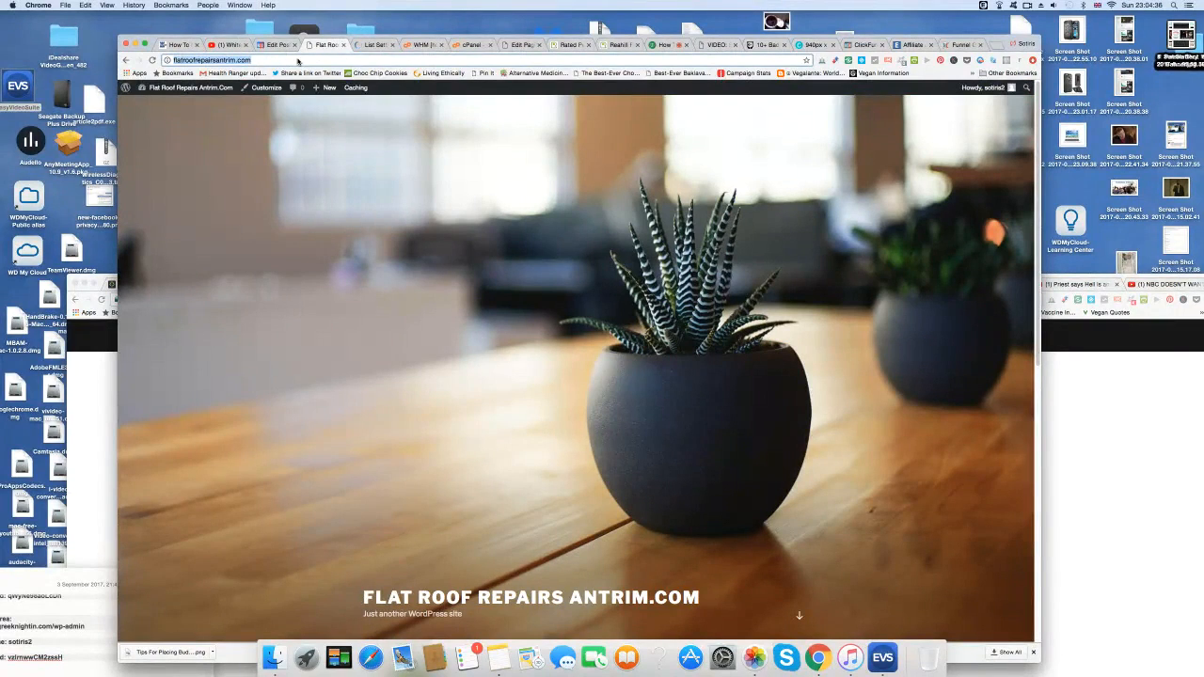
{"action": "type", "text": "appliancerepairsbelf"}
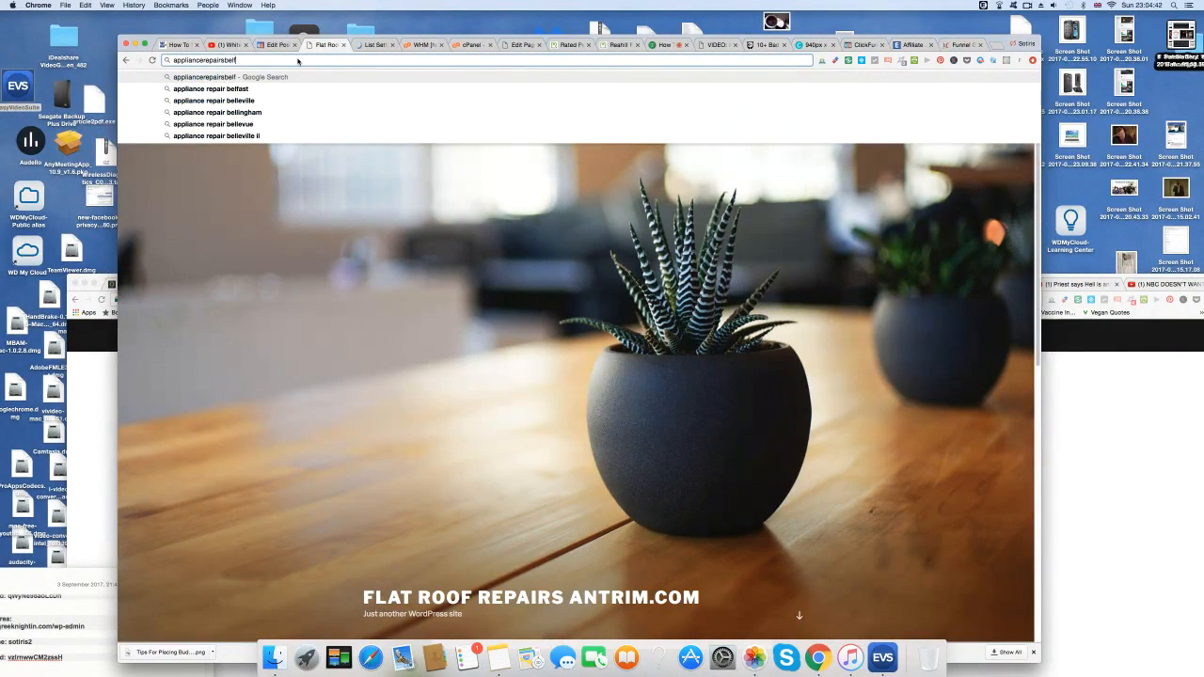
{"action": "type", "text": "ast.com"}
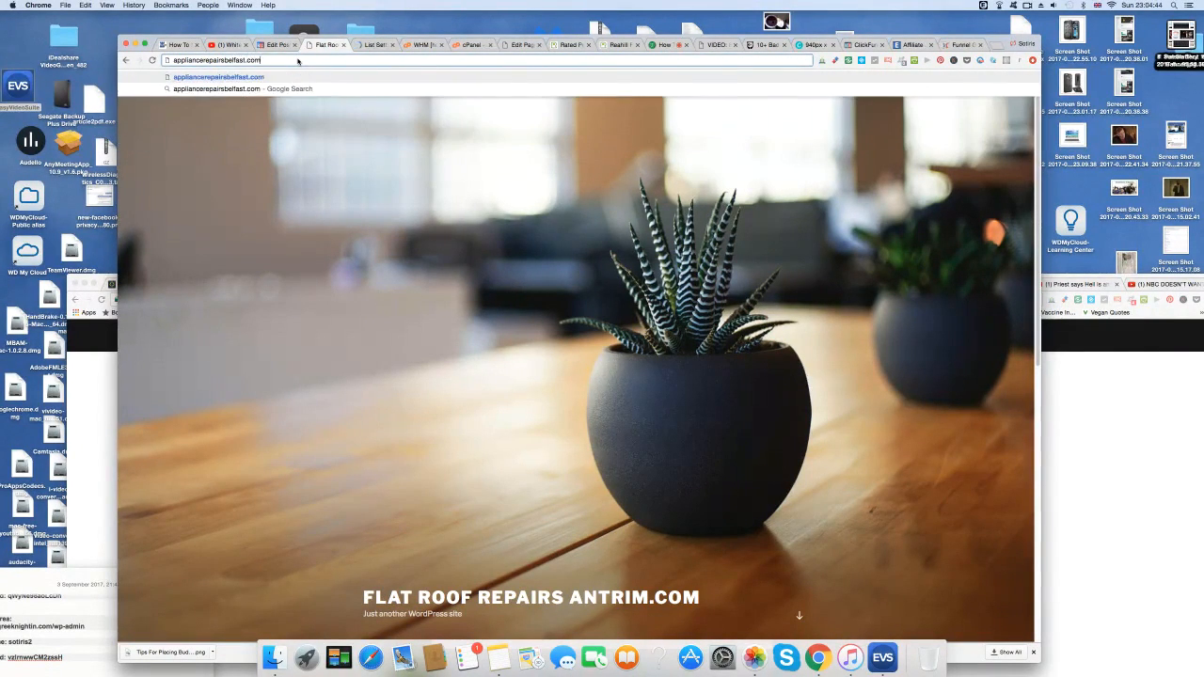
{"action": "key", "text": "Return"}
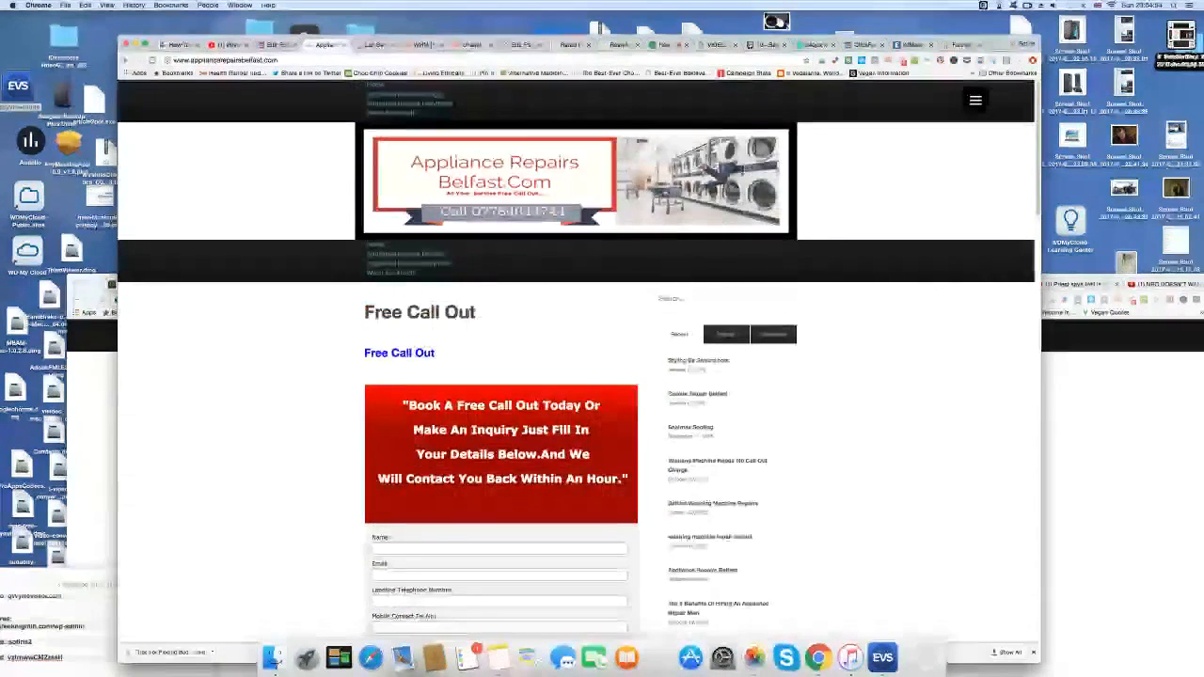
{"action": "scroll", "coordinate": [328, 376], "scroll_direction": "down", "scroll_amount": 5}
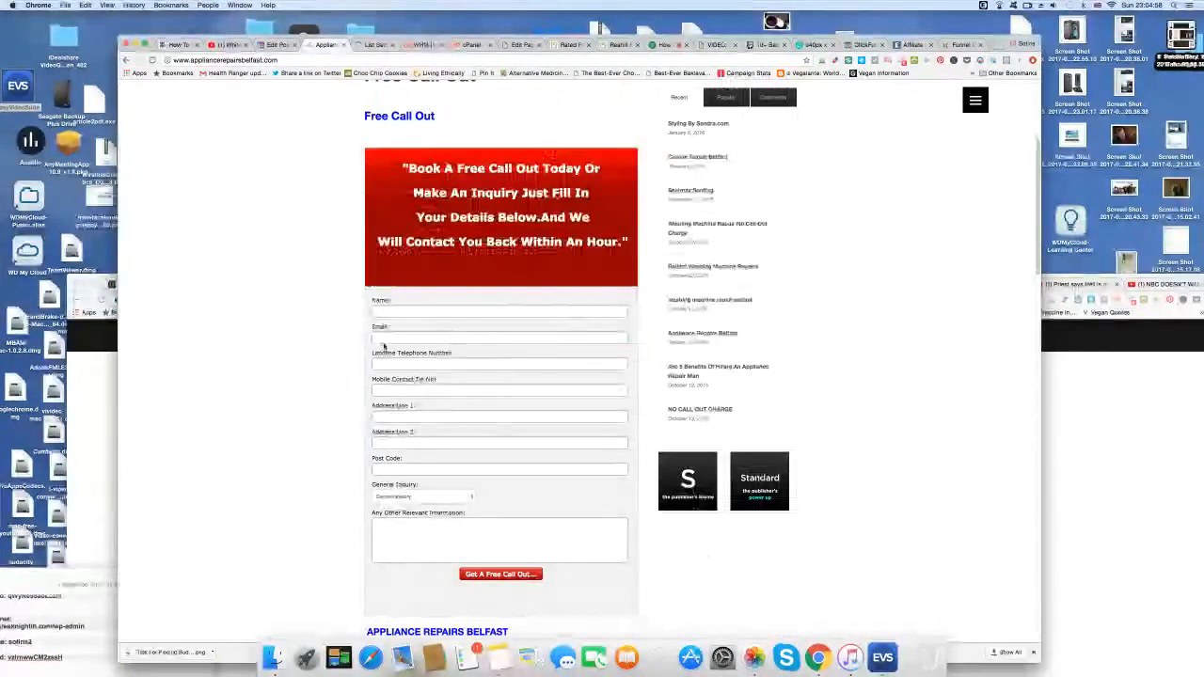
{"action": "left_click", "coordinate": [471, 499]}
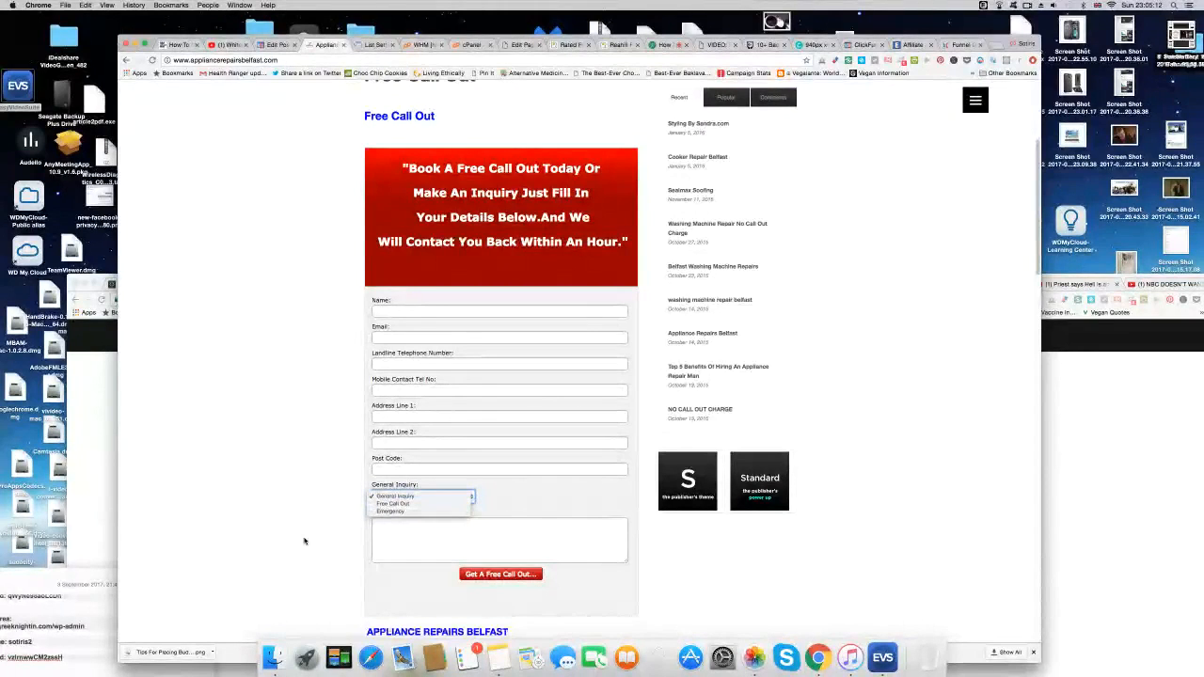
{"action": "left_click", "coordinate": [741, 585]}
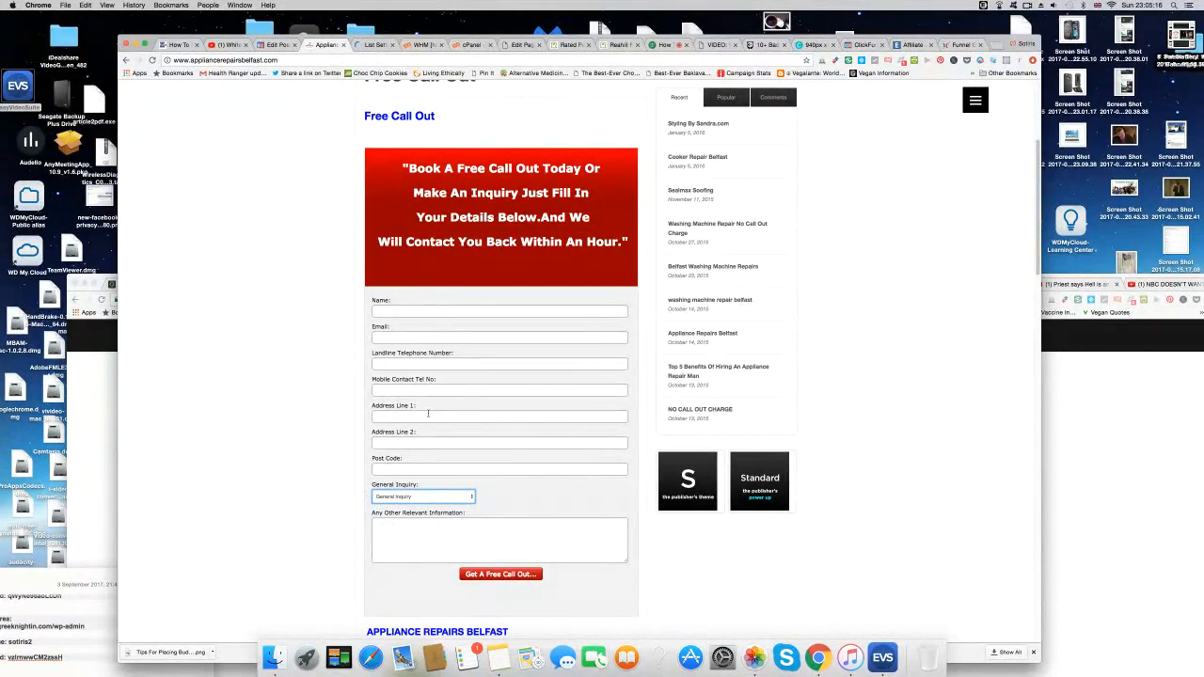
{"action": "left_click", "coordinate": [375, 45]}
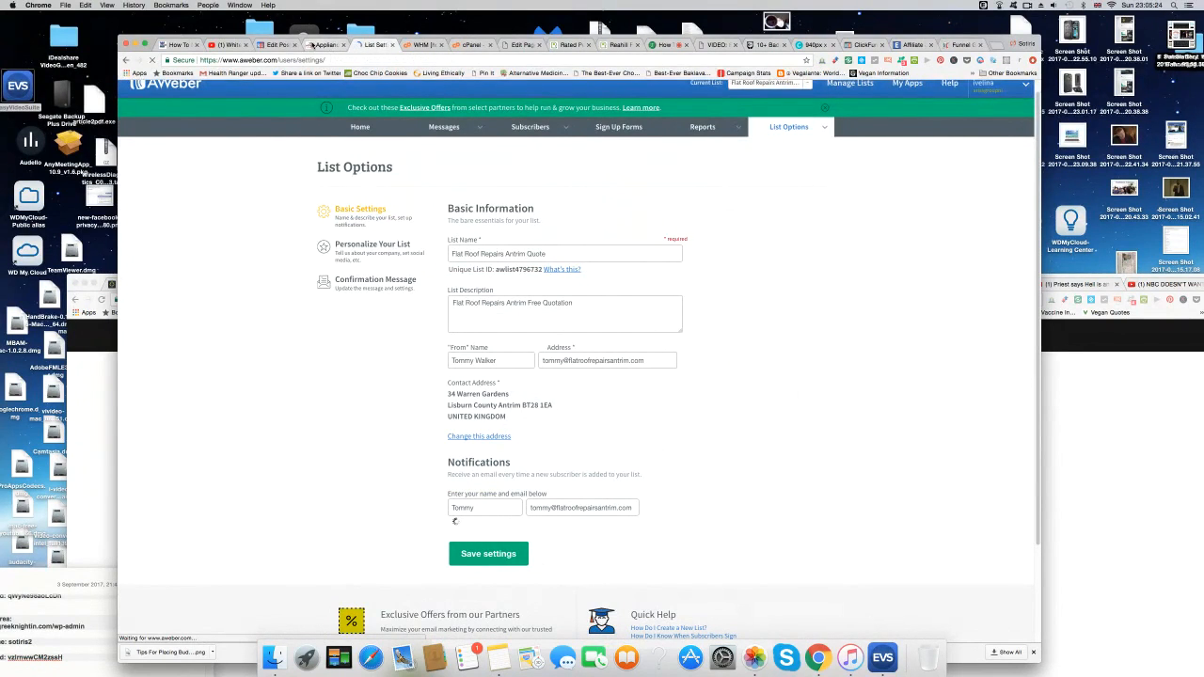
{"action": "left_click", "coordinate": [314, 44]}
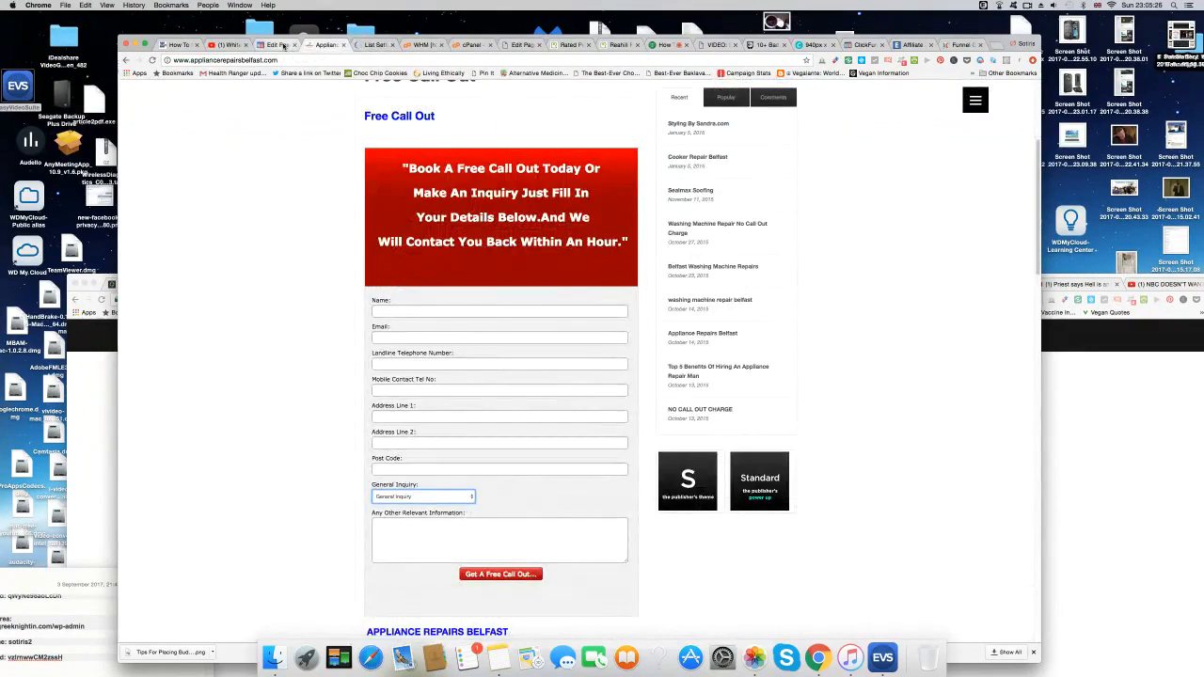
Add the owner's first name before the phone number, shorten 'Telephone' to 'Tel No', and update.
{"action": "left_click", "coordinate": [284, 44]}
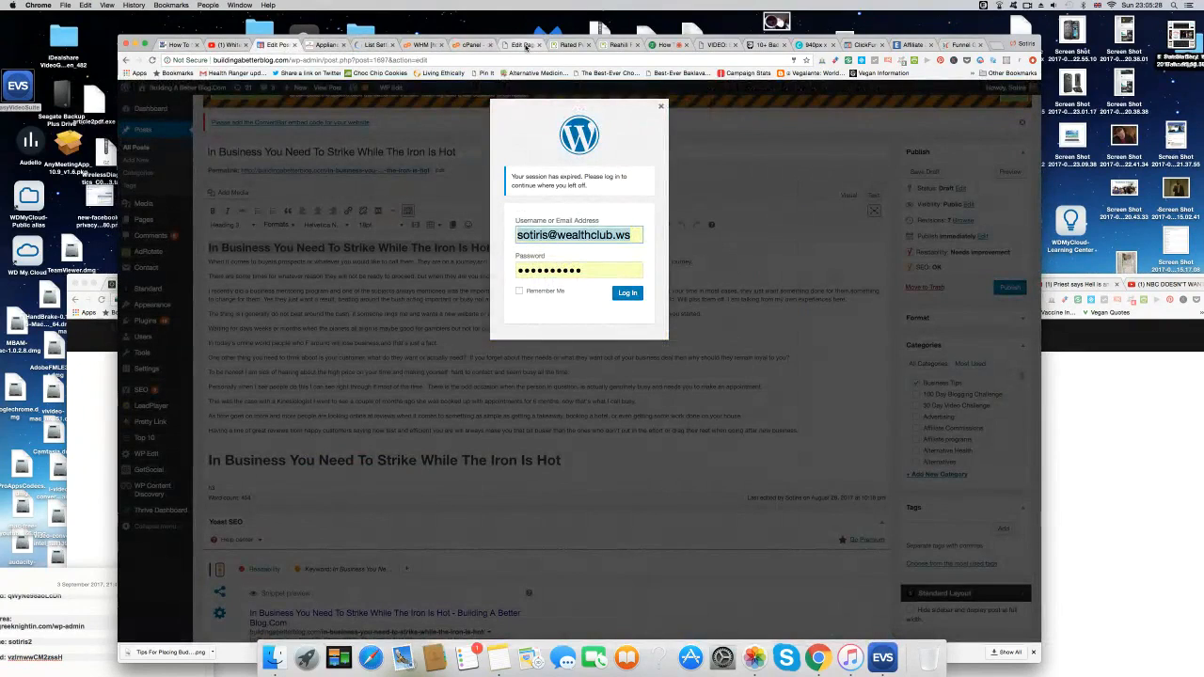
{"action": "left_click", "coordinate": [523, 44]}
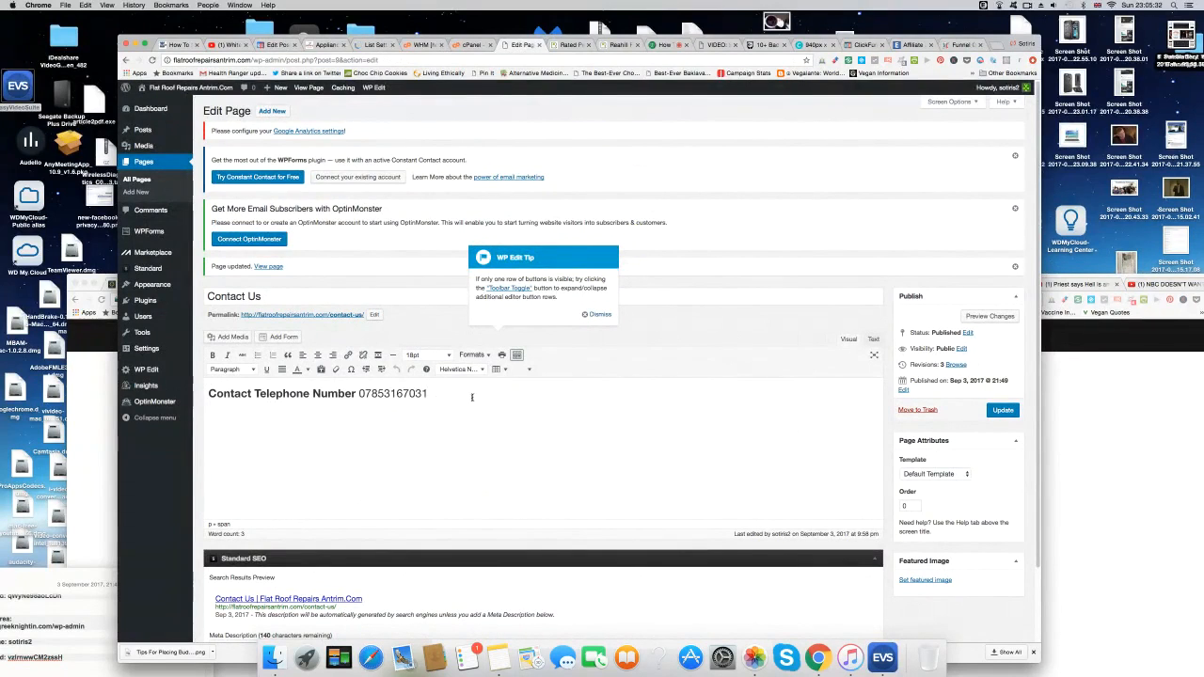
{"action": "left_click", "coordinate": [255, 393]}
{"action": "type", "text": "To"}
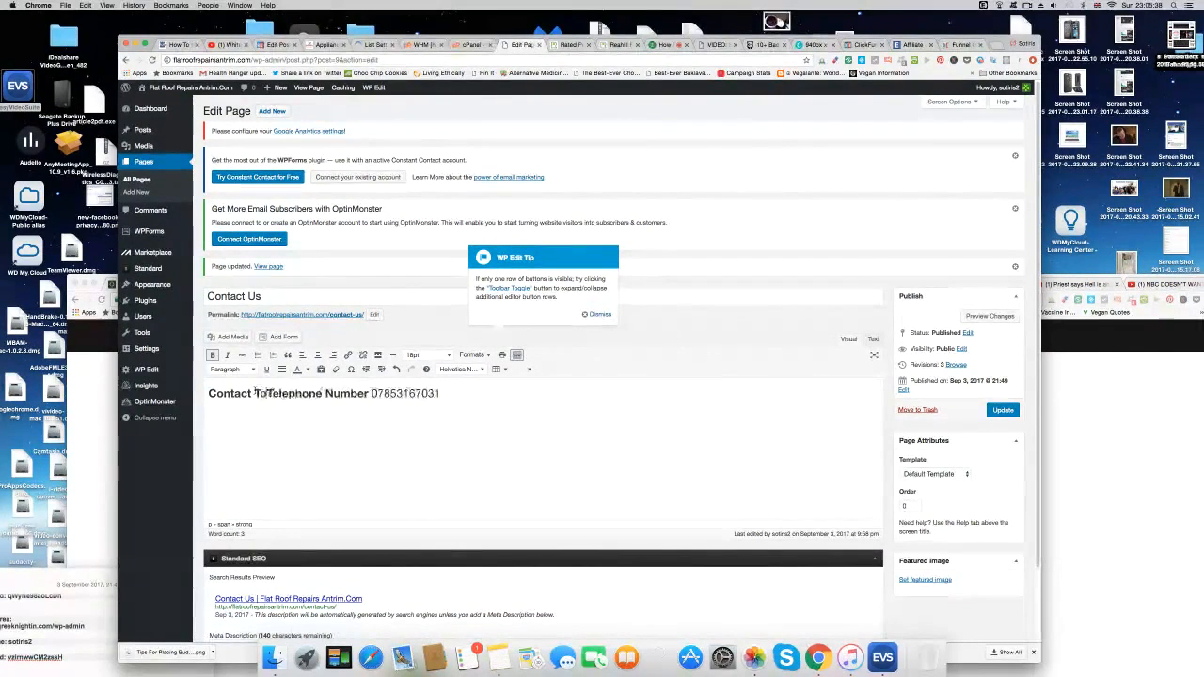
{"action": "type", "text": "mmy"}
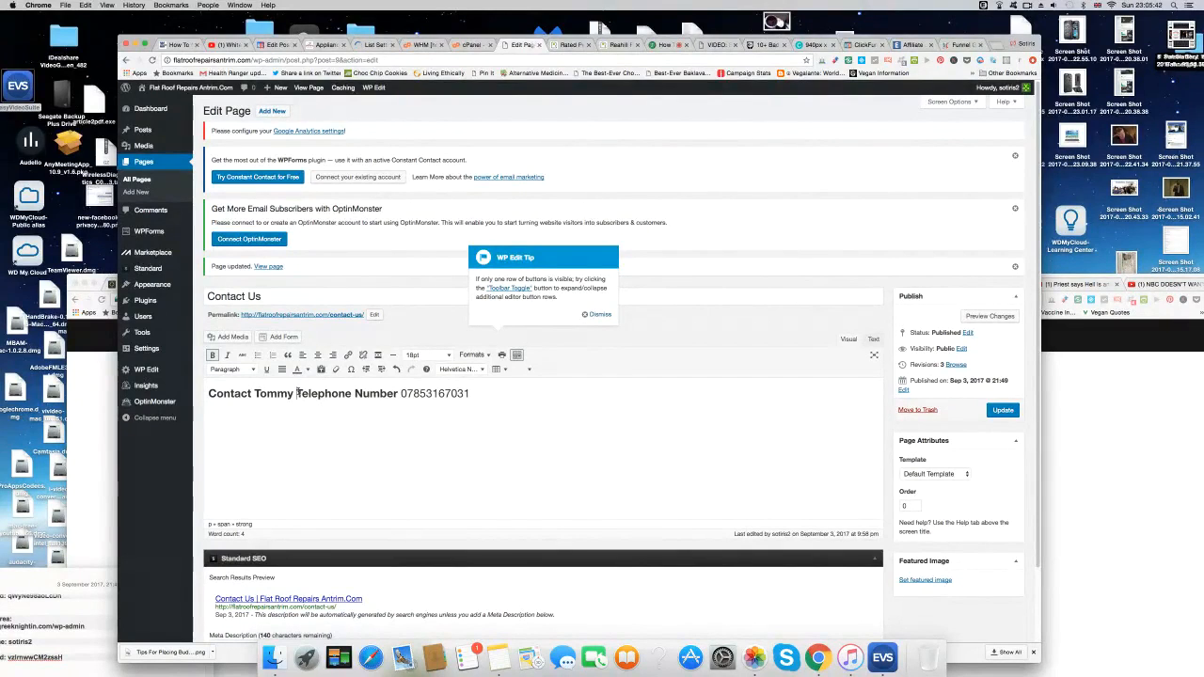
{"action": "left_click_drag", "start_coordinate": [310, 394], "coordinate": [358, 393]}
{"action": "key", "text": "BackSpace"}
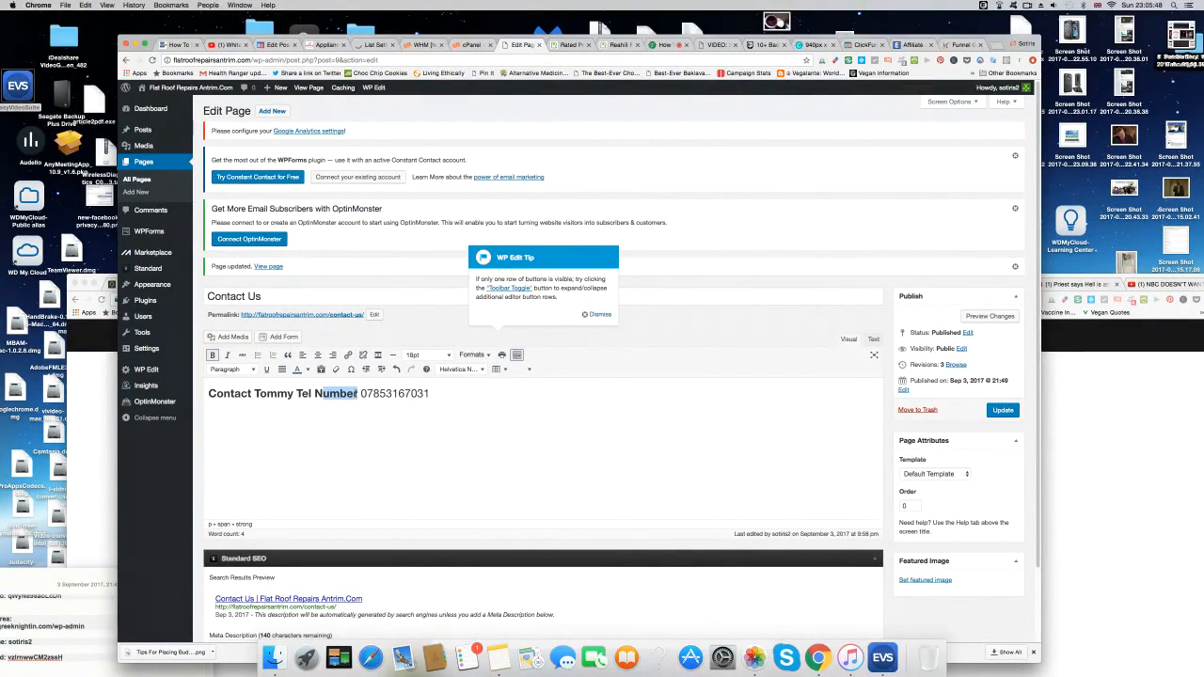
{"action": "type", "text": "o"}
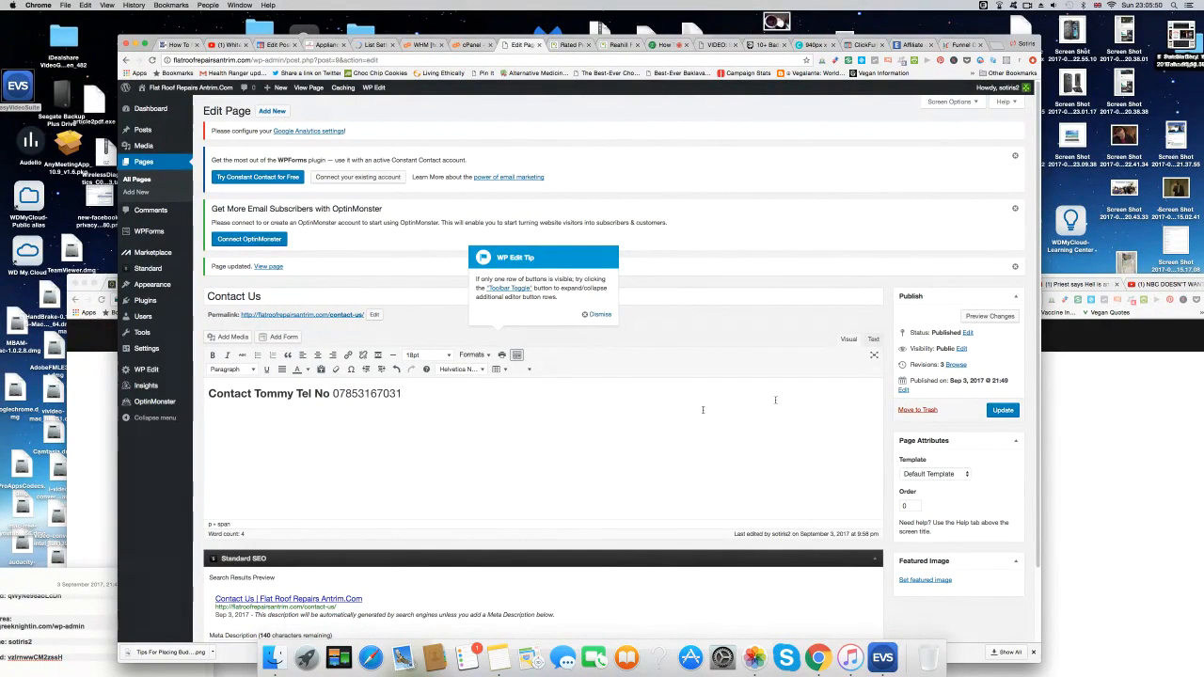
{"action": "left_click", "coordinate": [1005, 410]}
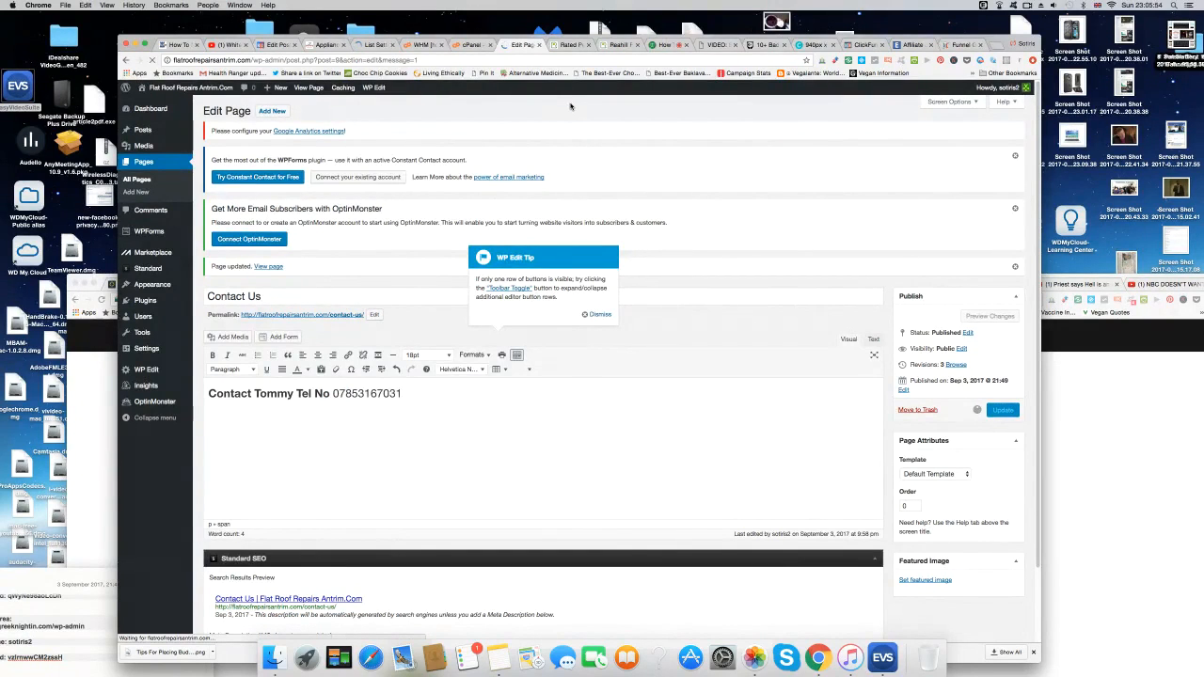
{"action": "left_click", "coordinate": [267, 268]}
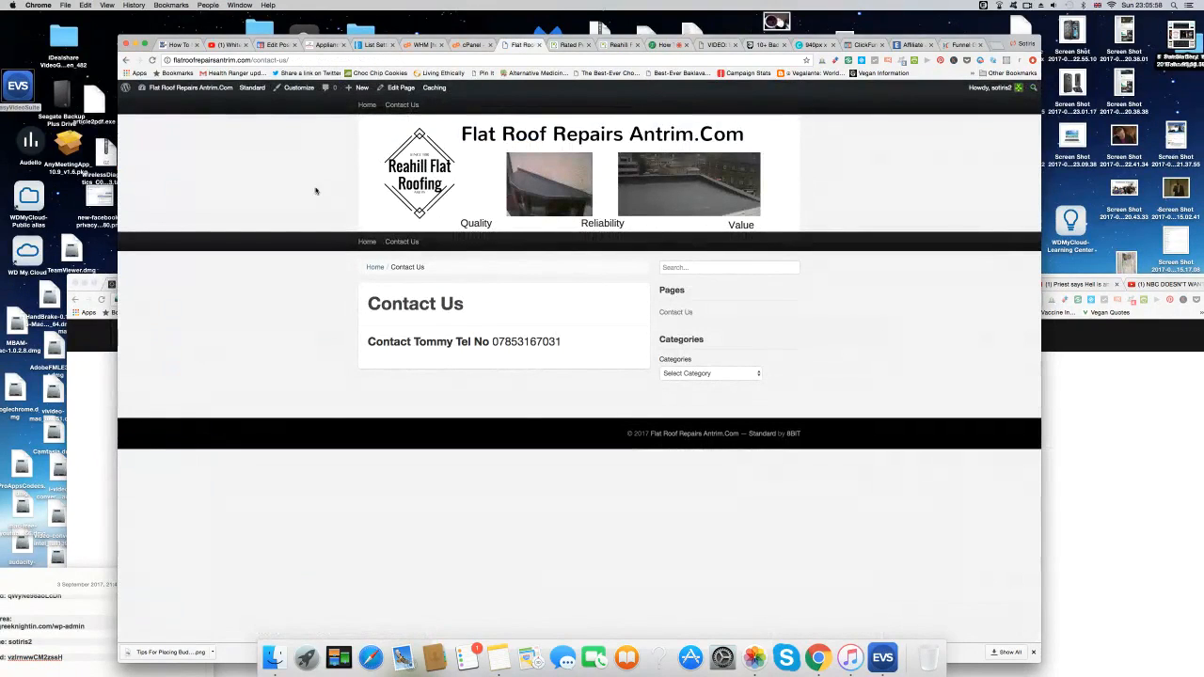
Test the live site's Home and Contact Us links.
{"action": "left_click", "coordinate": [367, 242]}
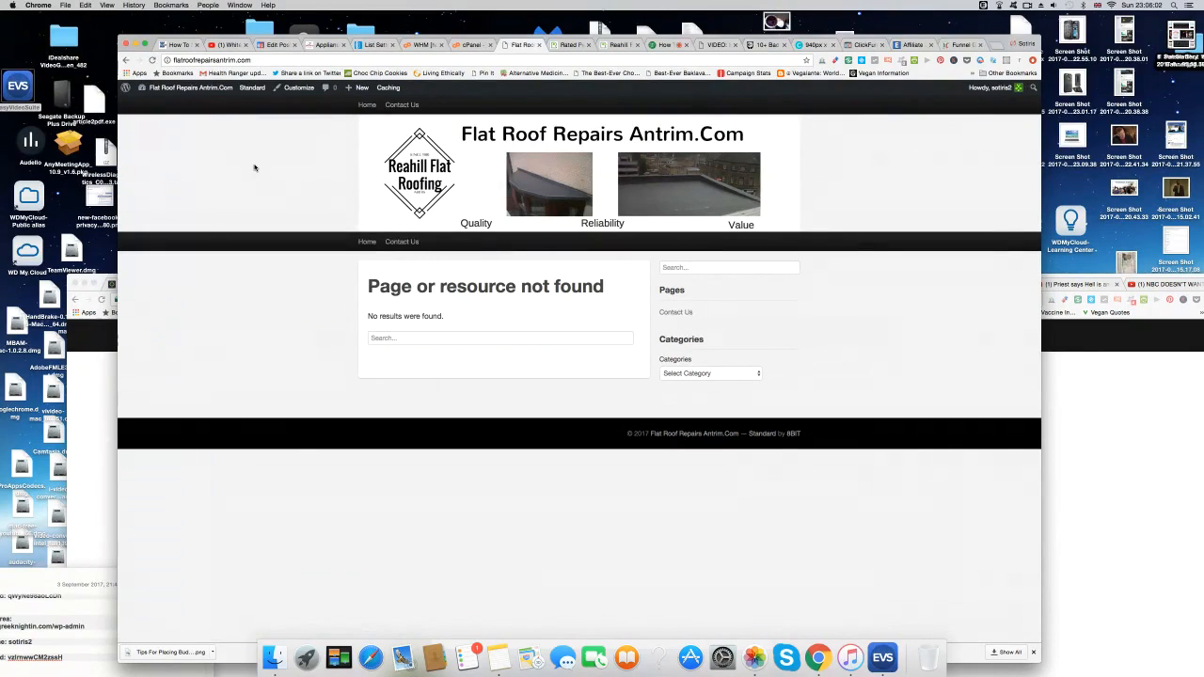
{"action": "left_click", "coordinate": [413, 243]}
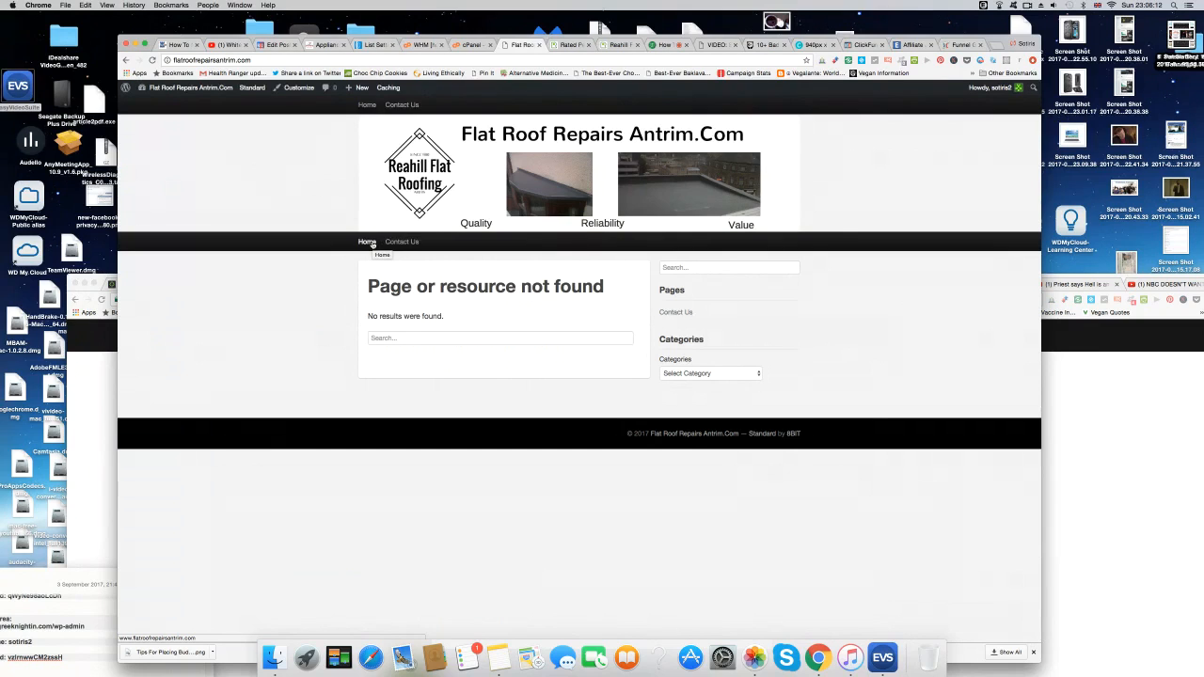
{"action": "left_click", "coordinate": [673, 313]}
Copy the live Contact Us page's web address.
{"action": "left_click", "coordinate": [284, 59]}
{"action": "right_click", "coordinate": [284, 60]}
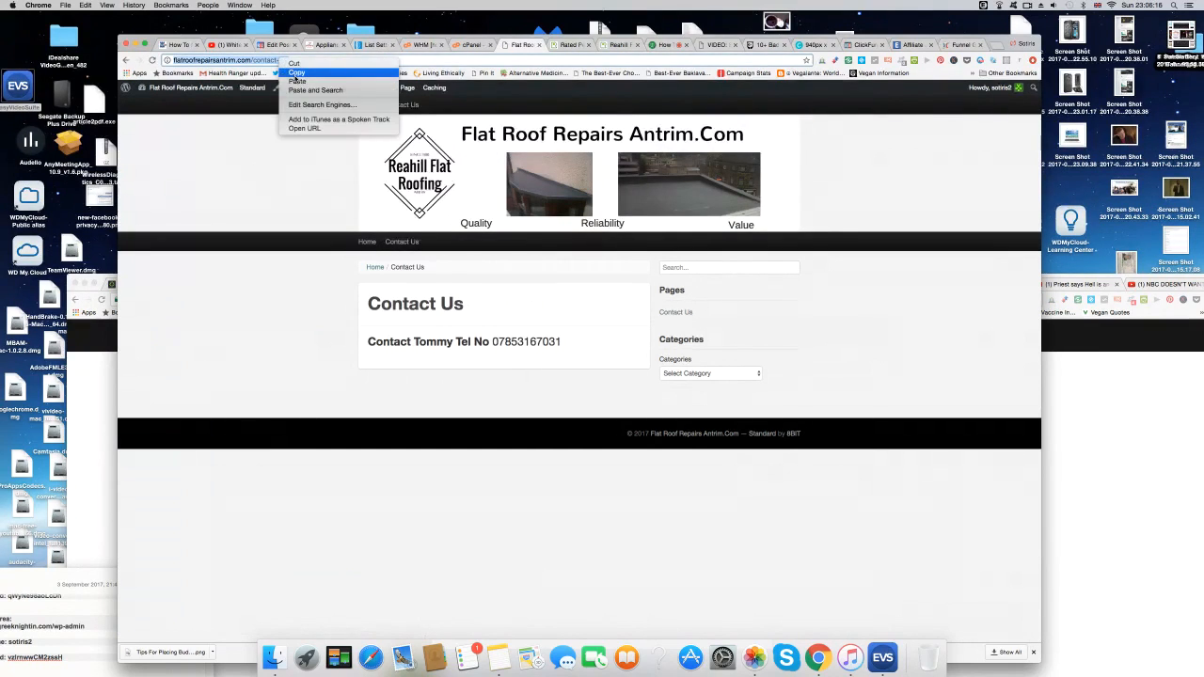
{"action": "left_click", "coordinate": [295, 73]}
{"action": "mouse_move", "coordinate": [209, 89]}
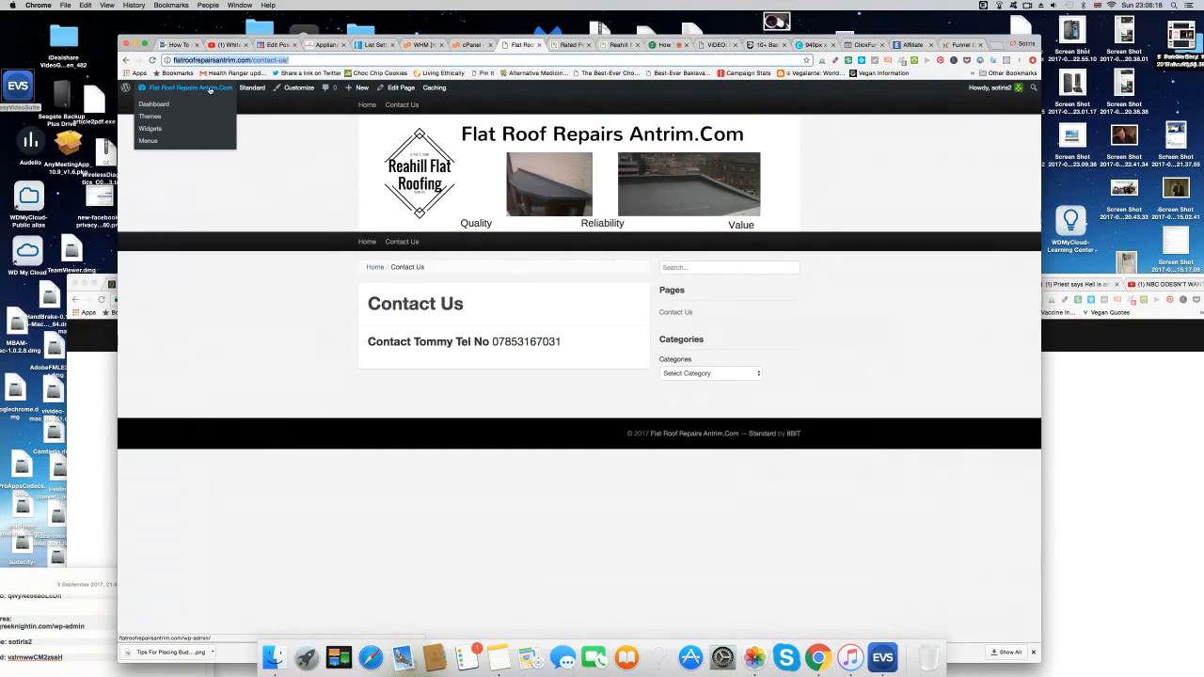
{"action": "left_click", "coordinate": [148, 141]}
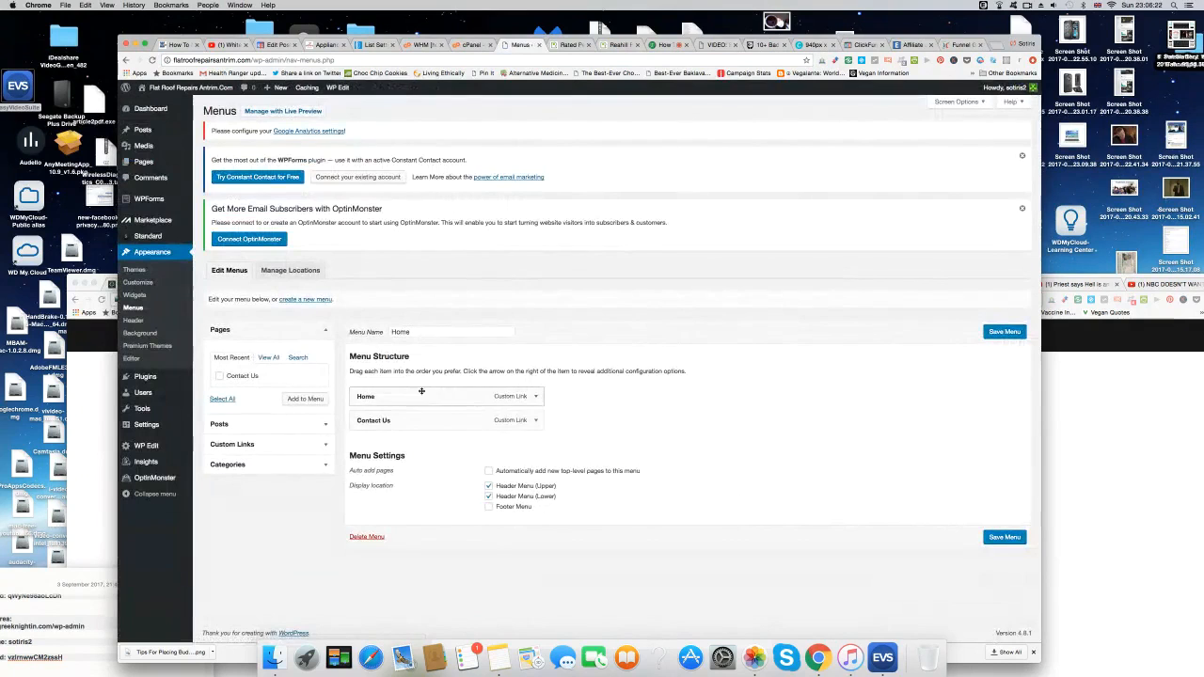
{"action": "left_click", "coordinate": [537, 420]}
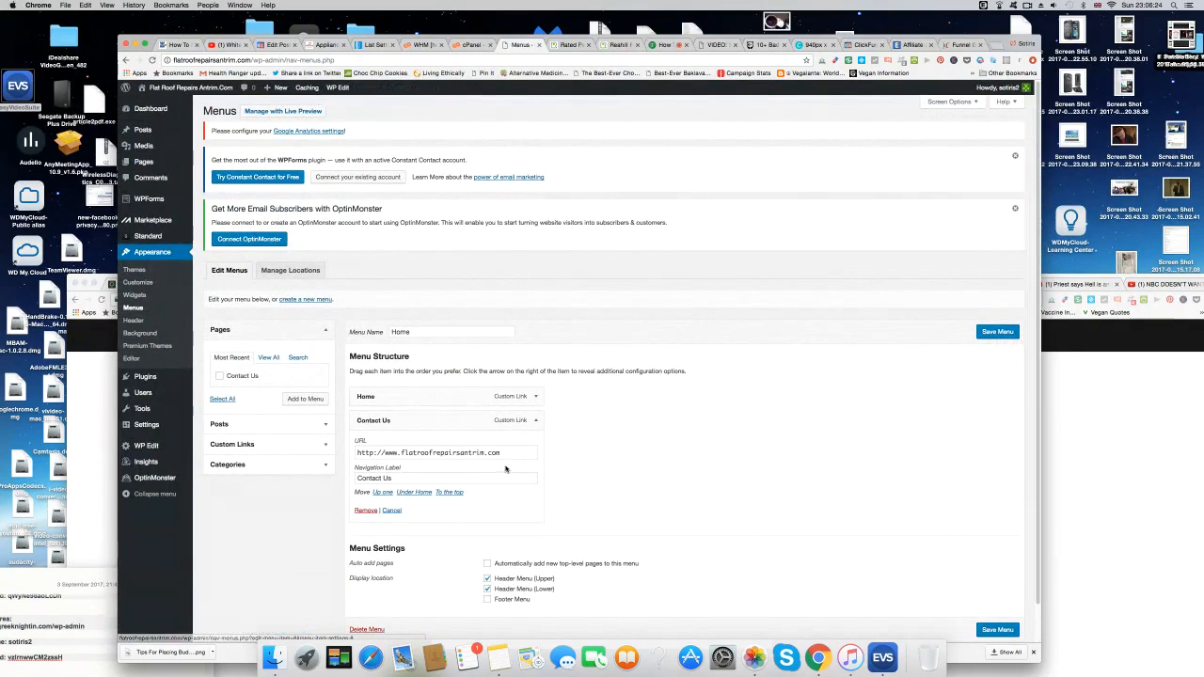
{"action": "triple_click", "coordinate": [439, 453]}
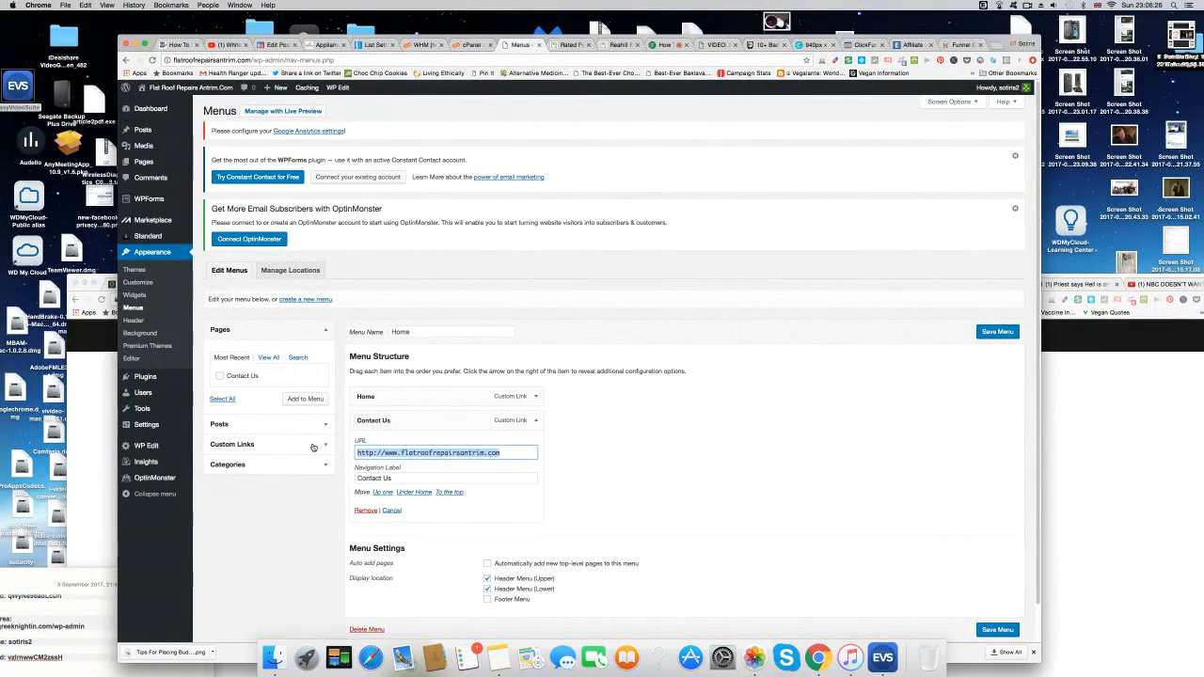
{"action": "right_click", "coordinate": [431, 453]}
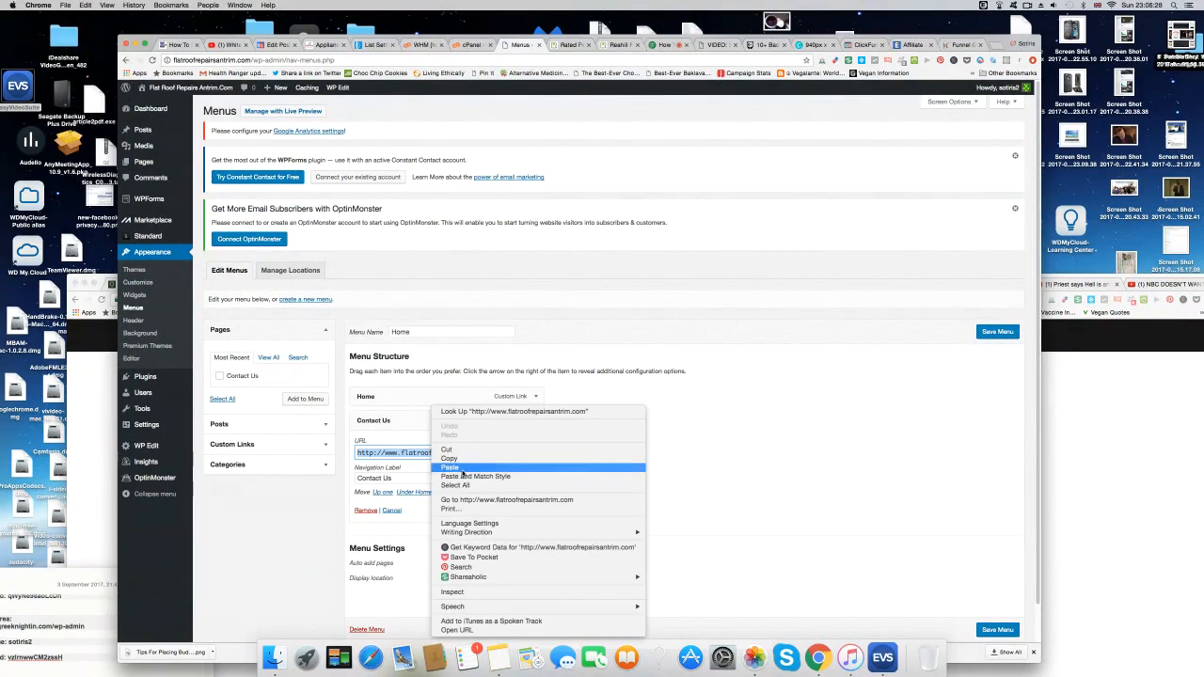
{"action": "left_click", "coordinate": [462, 474]}
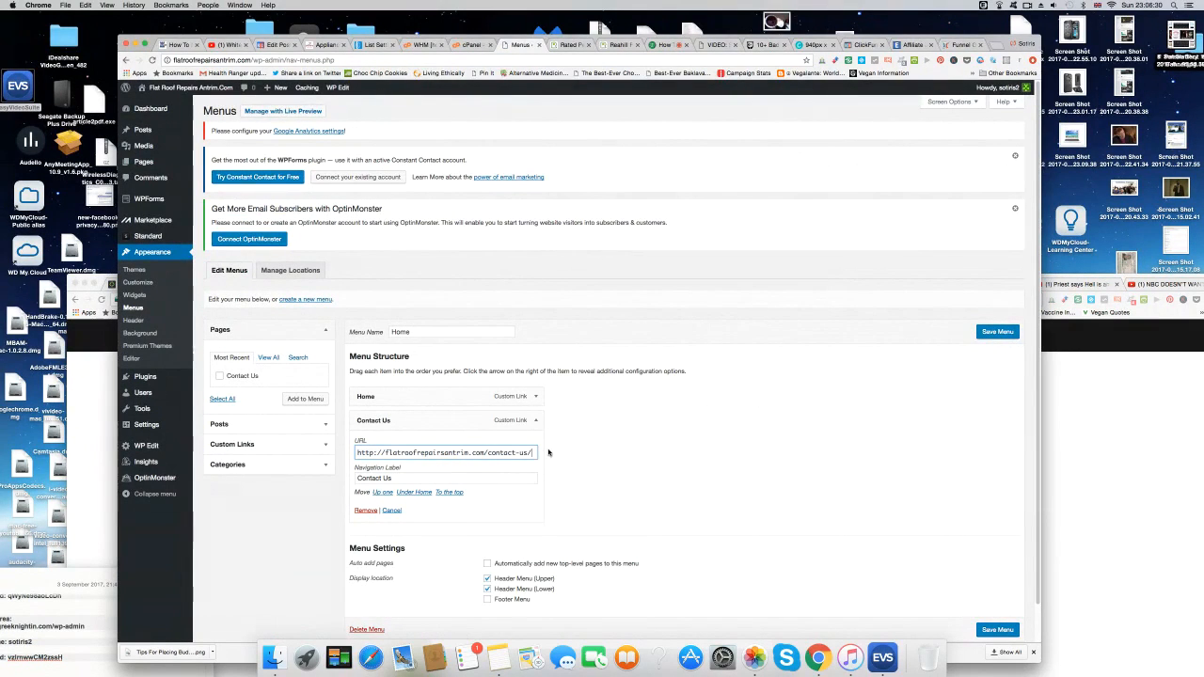
{"action": "left_click", "coordinate": [986, 332]}
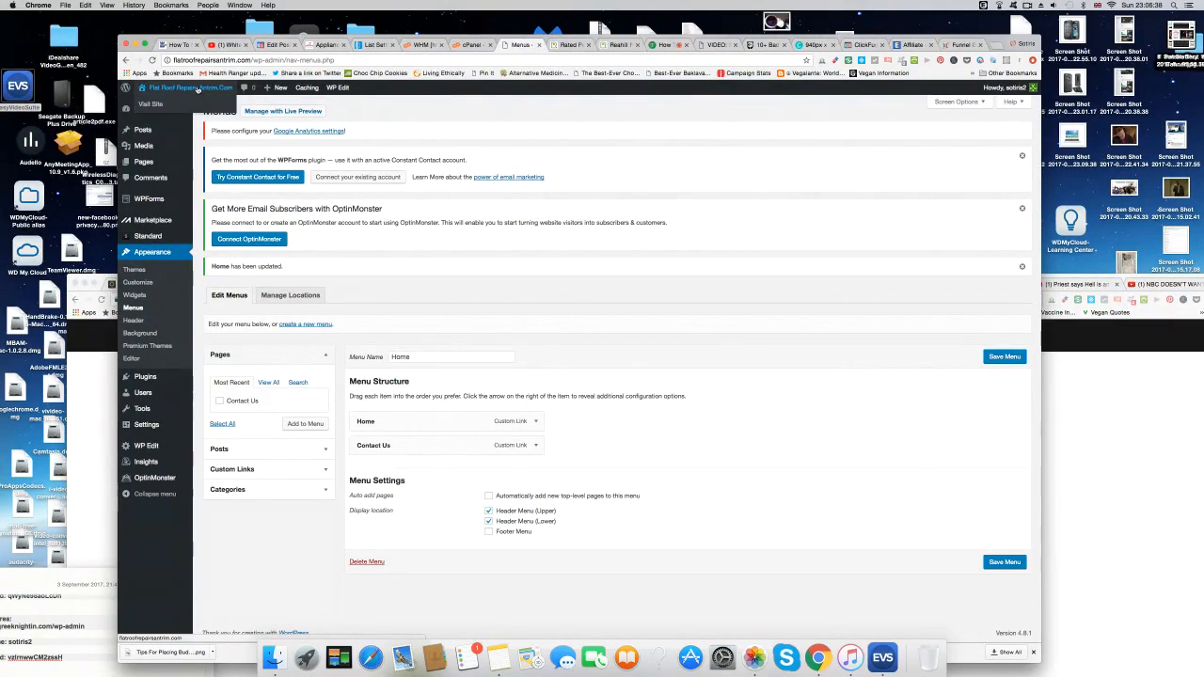
{"action": "left_click", "coordinate": [197, 90]}
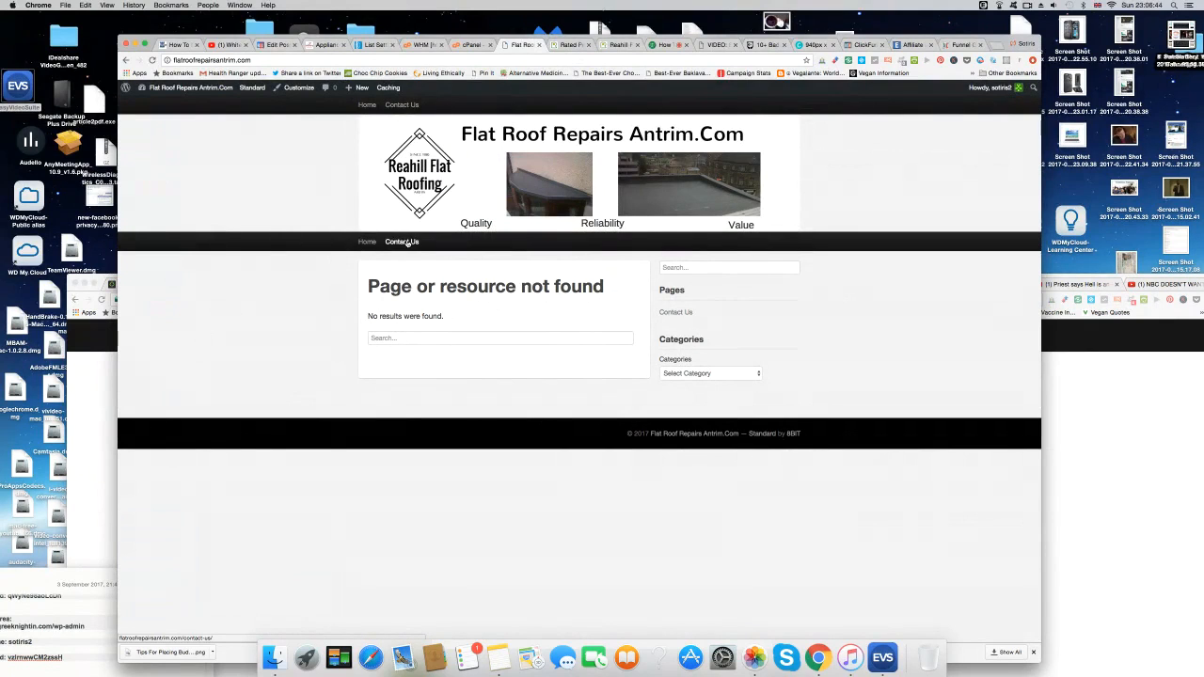
Test the live Contact Us link, then look through the Rated People, blog and video tabs to the Canva banner.
{"action": "left_click", "coordinate": [405, 242]}
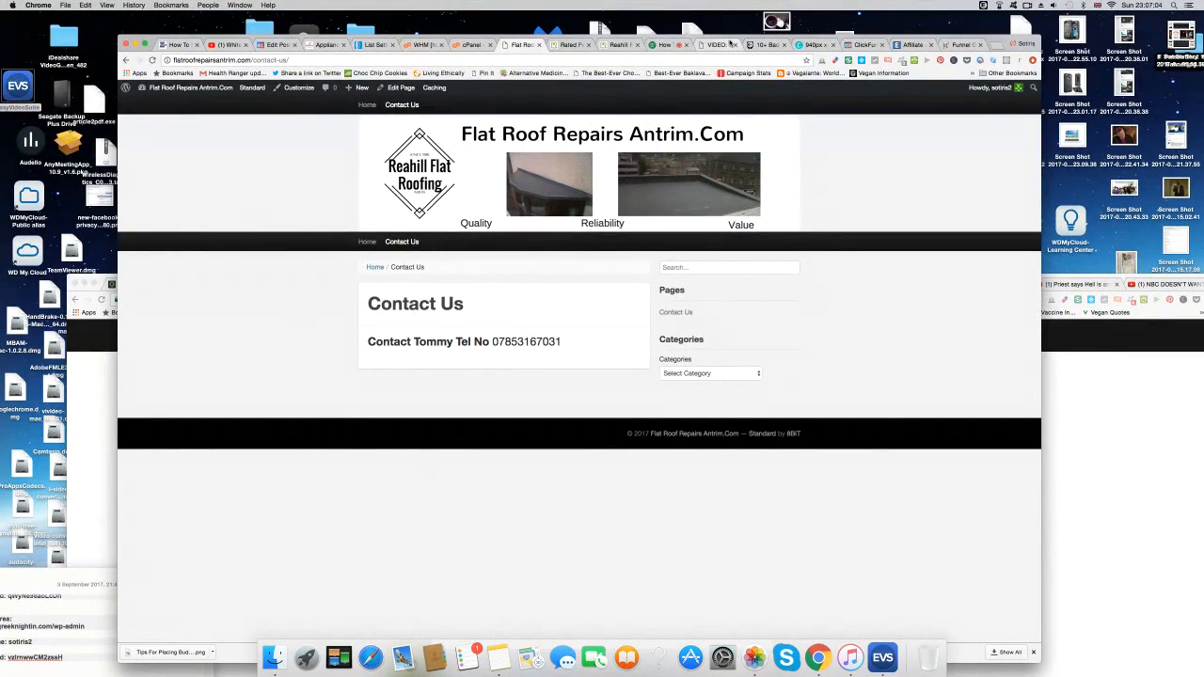
{"action": "left_click", "coordinate": [573, 46]}
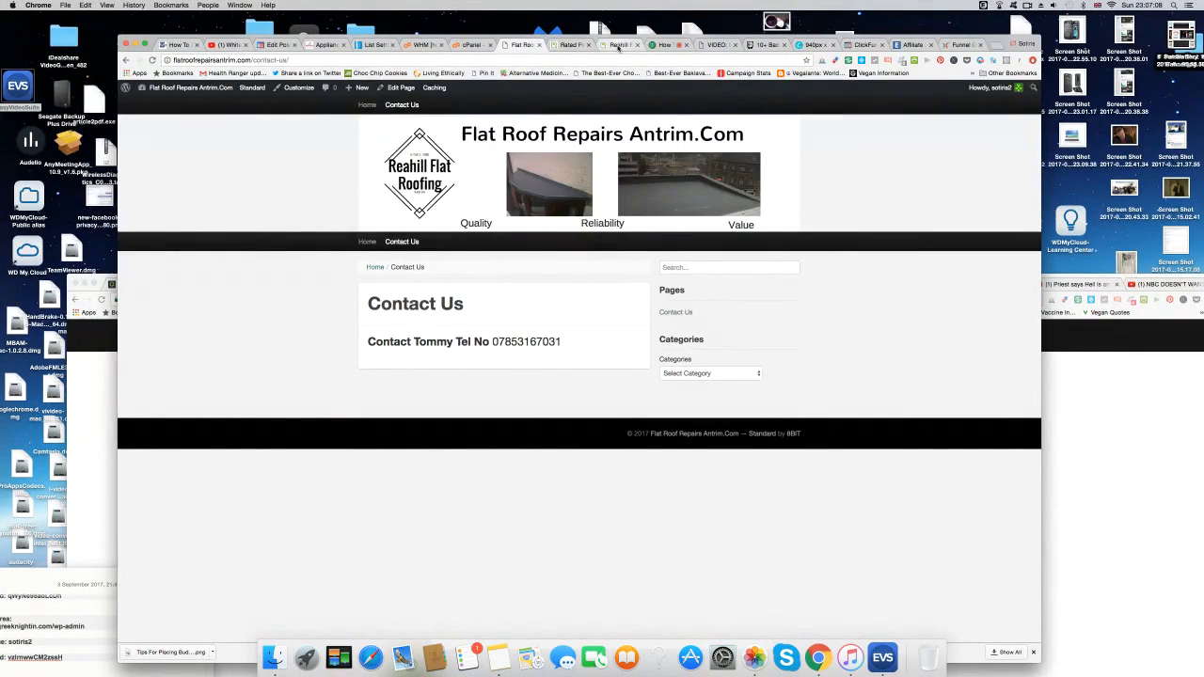
{"action": "left_click", "coordinate": [568, 46]}
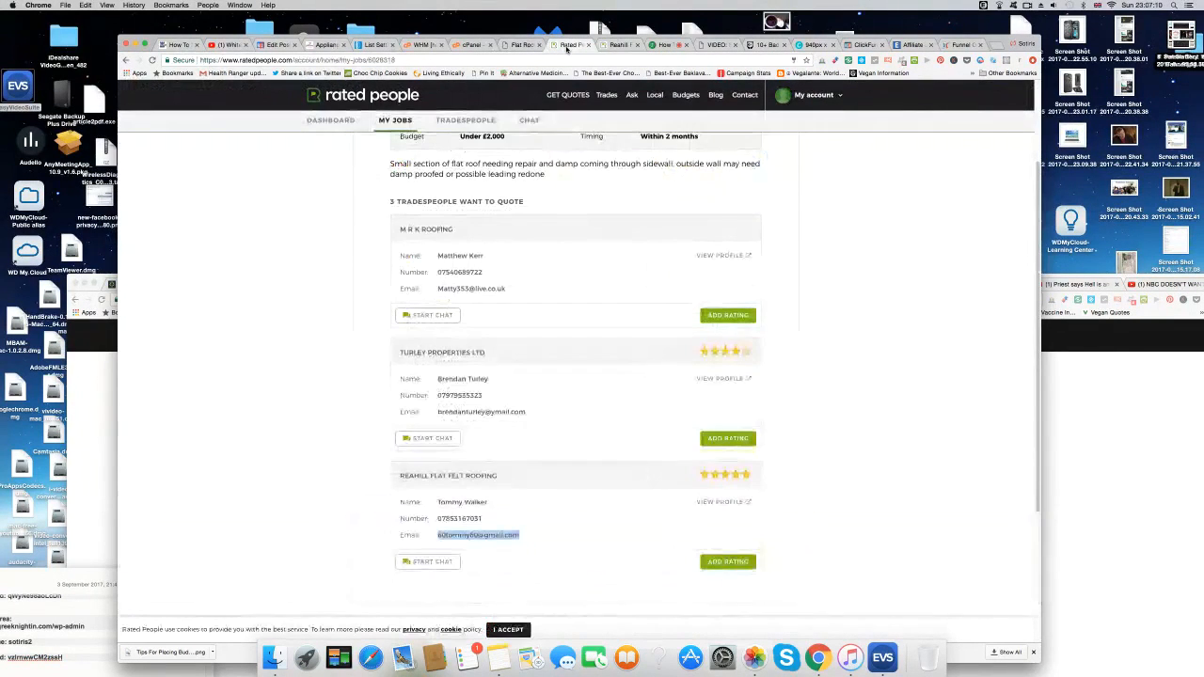
{"action": "left_click", "coordinate": [671, 45]}
{"action": "left_click", "coordinate": [715, 45]}
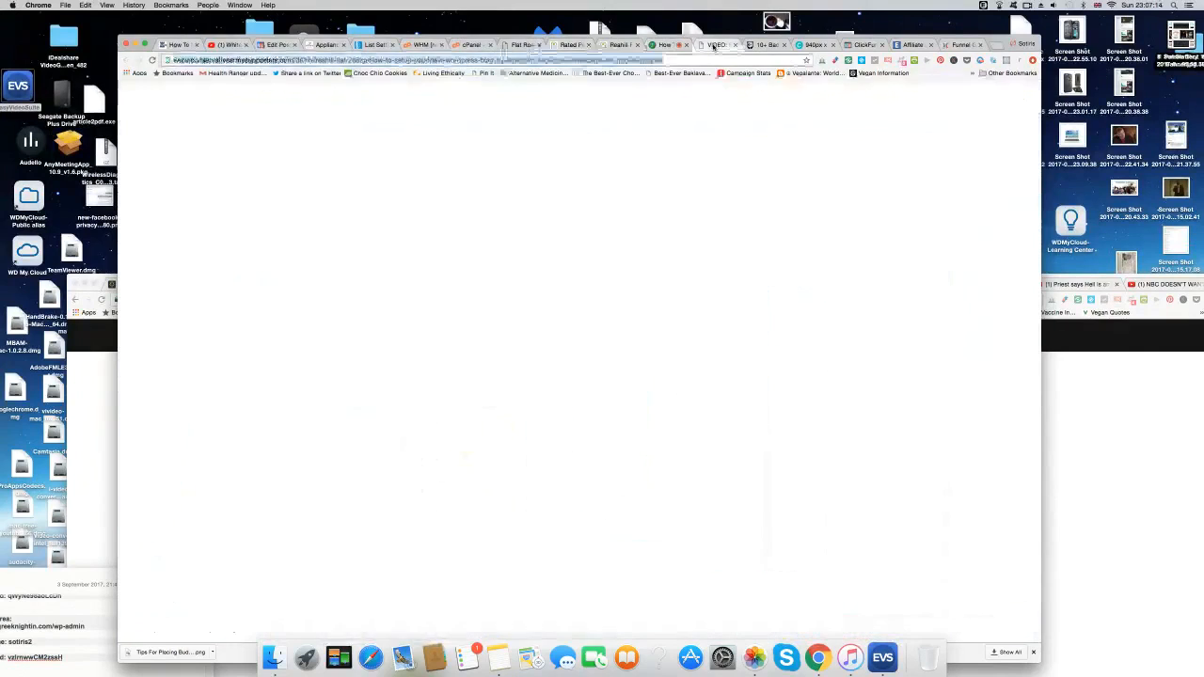
{"action": "left_click", "coordinate": [817, 45]}
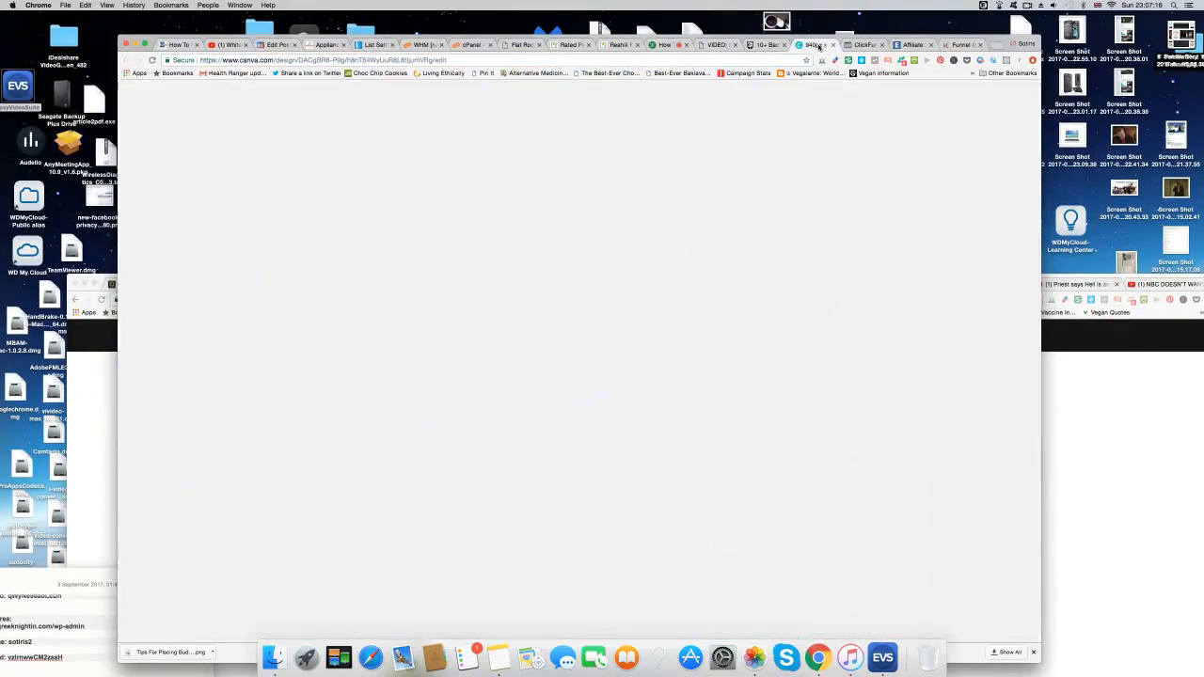
{"action": "left_click", "coordinate": [717, 60]}
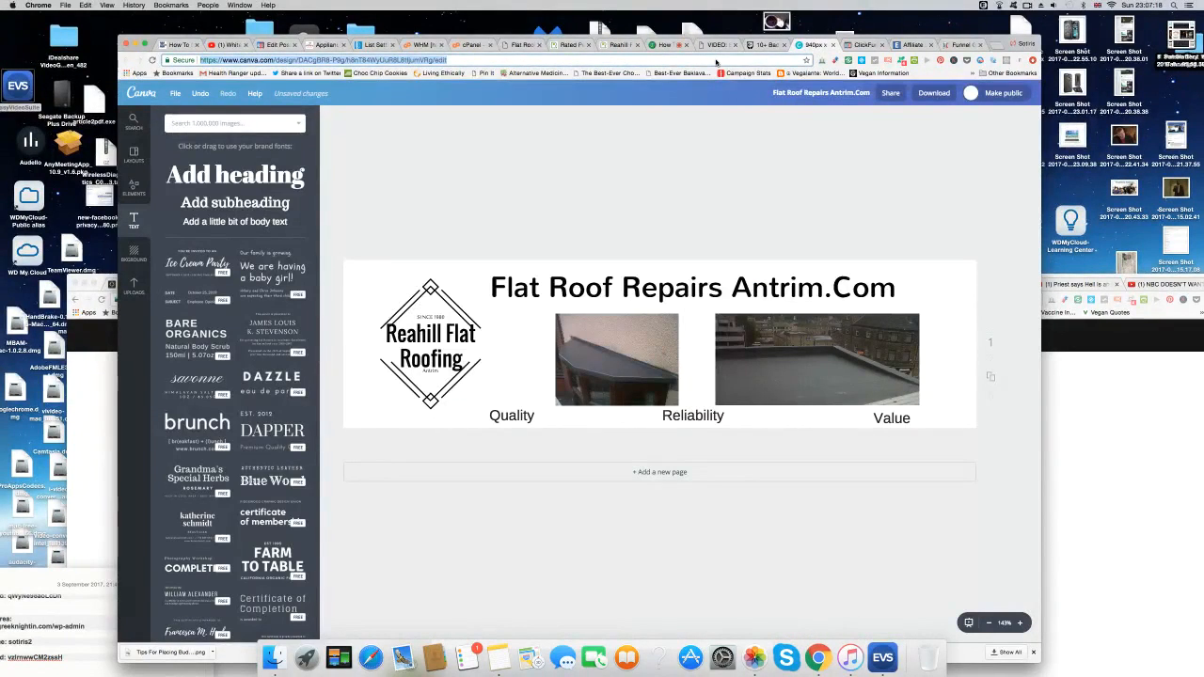
Go to facebook.com, leaving the unsaved Canva design.
{"action": "type", "text": "facebook.com"}
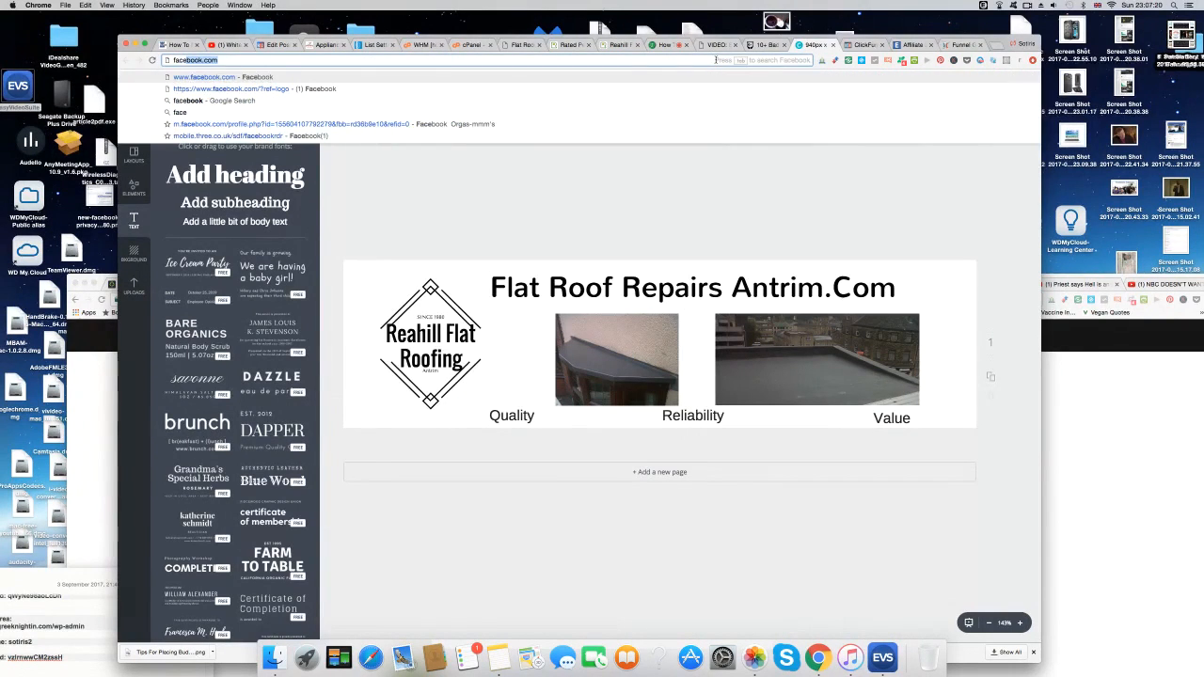
{"action": "key", "text": "Return"}
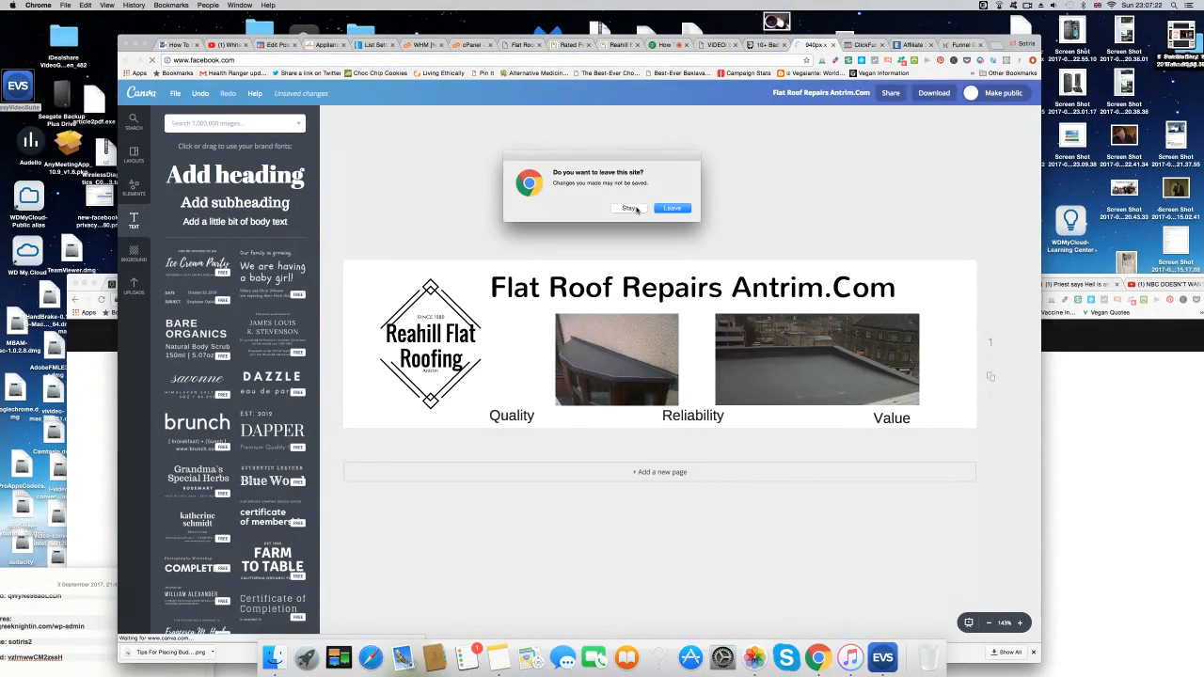
{"action": "left_click", "coordinate": [674, 208]}
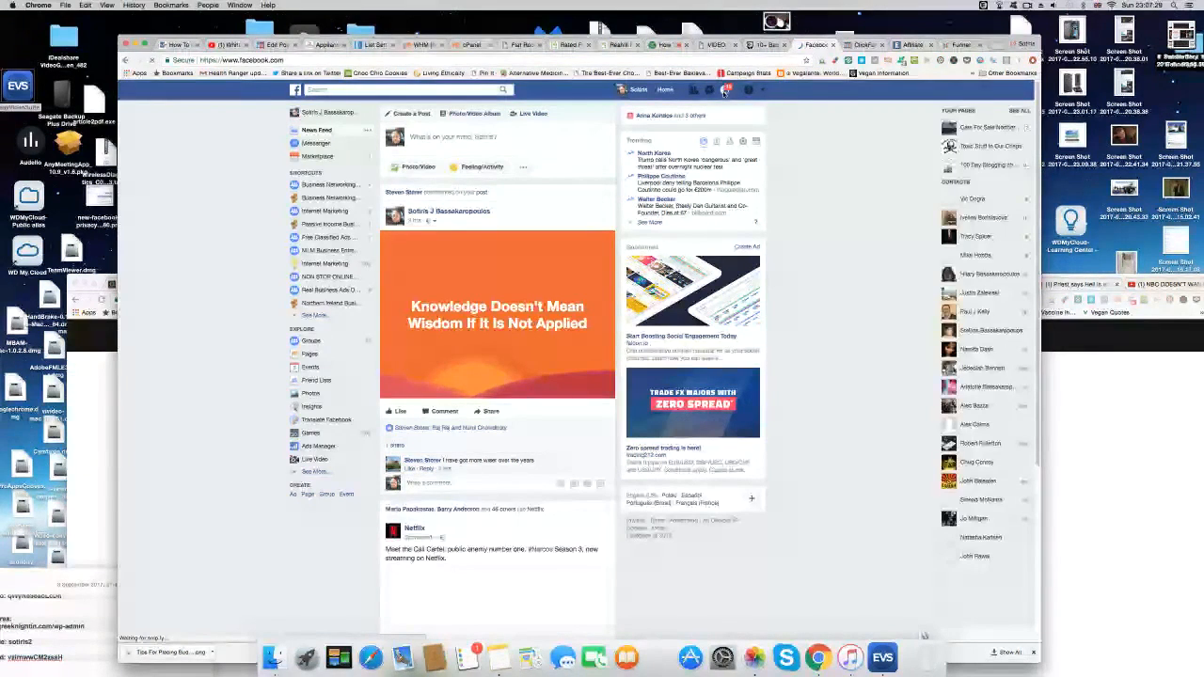
Check Facebook notifications and friend requests, then log out of the account.
{"action": "left_click", "coordinate": [724, 90]}
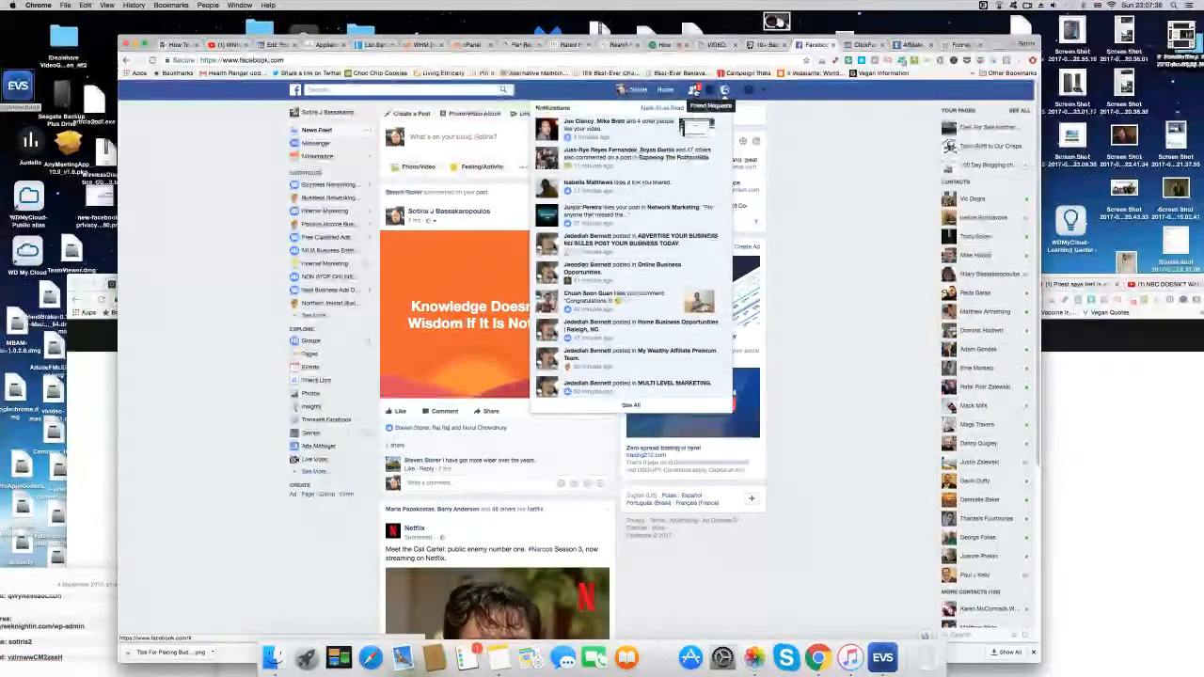
{"action": "left_click", "coordinate": [694, 91]}
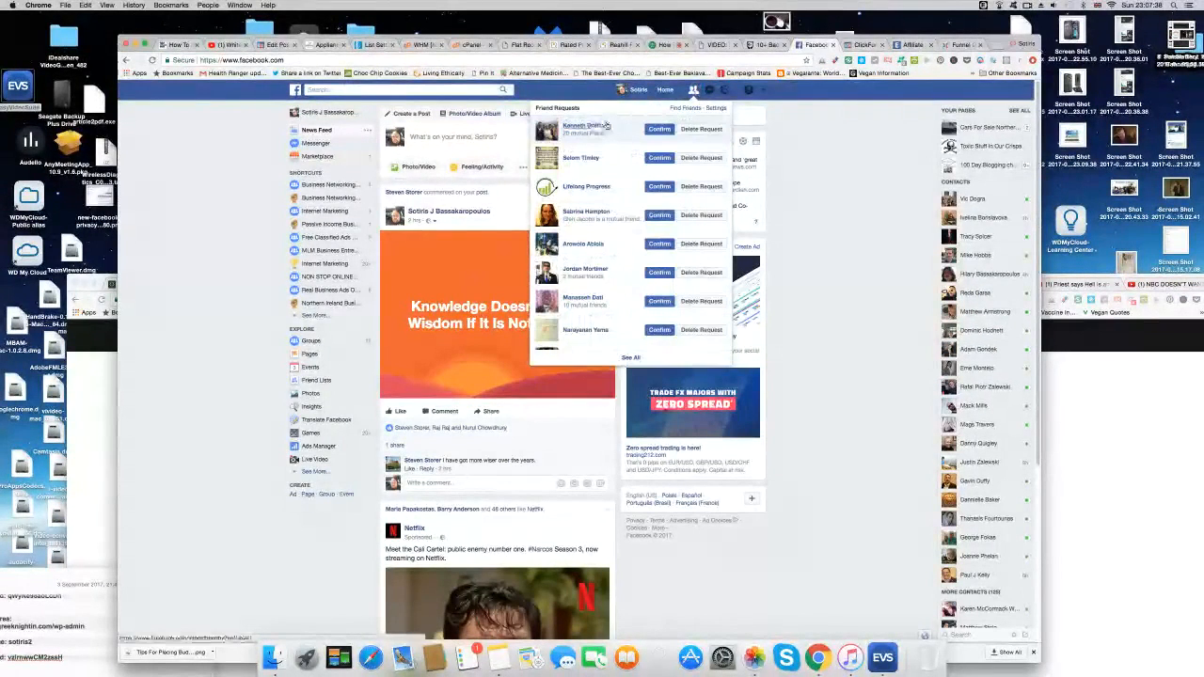
{"action": "left_click", "coordinate": [228, 139]}
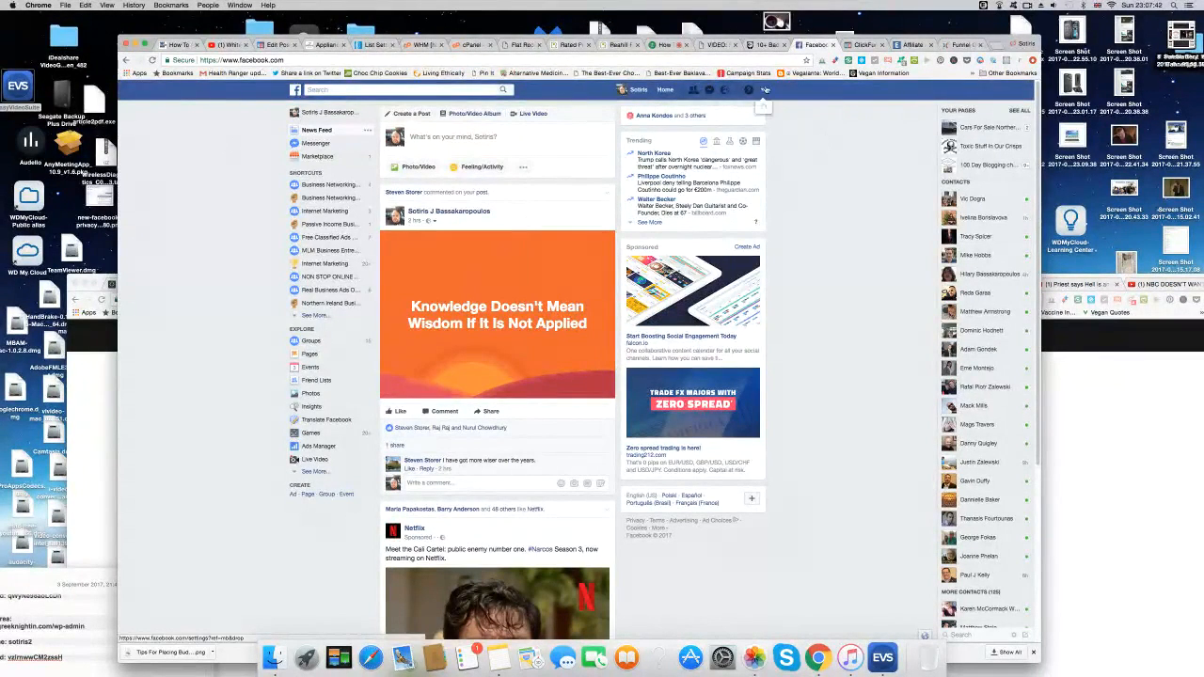
{"action": "left_click", "coordinate": [765, 90]}
{"action": "left_click", "coordinate": [821, 275]}
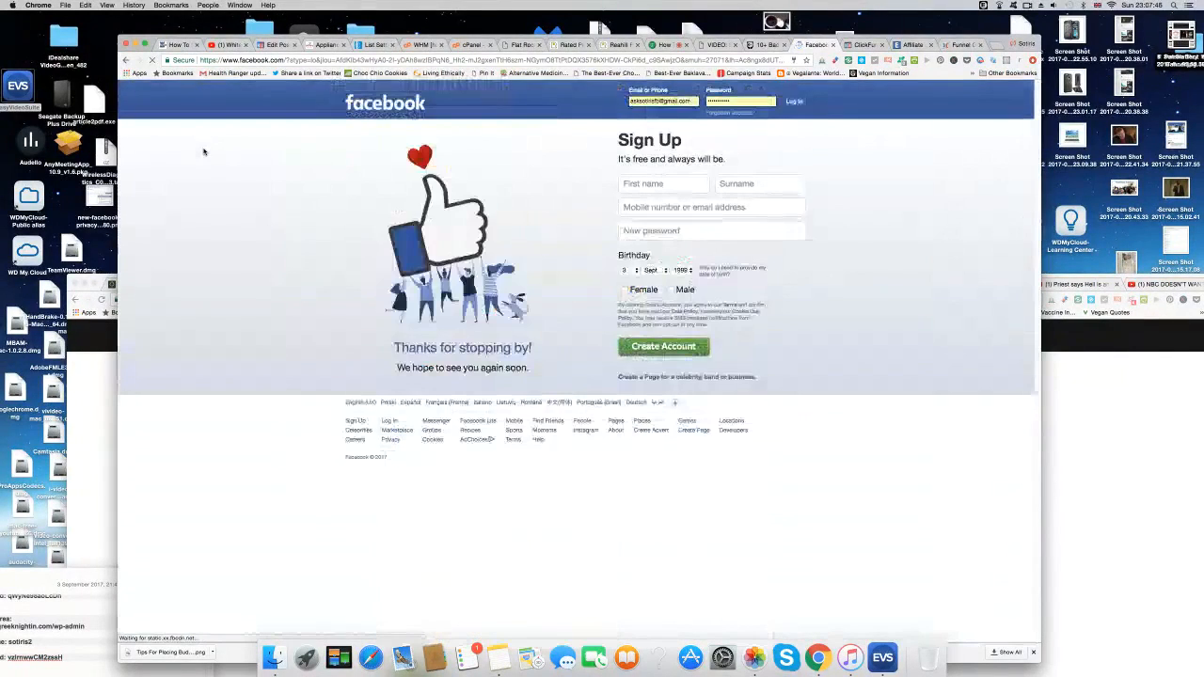
Log in to Facebook with the other account's e-mail and password.
{"action": "double_click", "coordinate": [659, 101]}
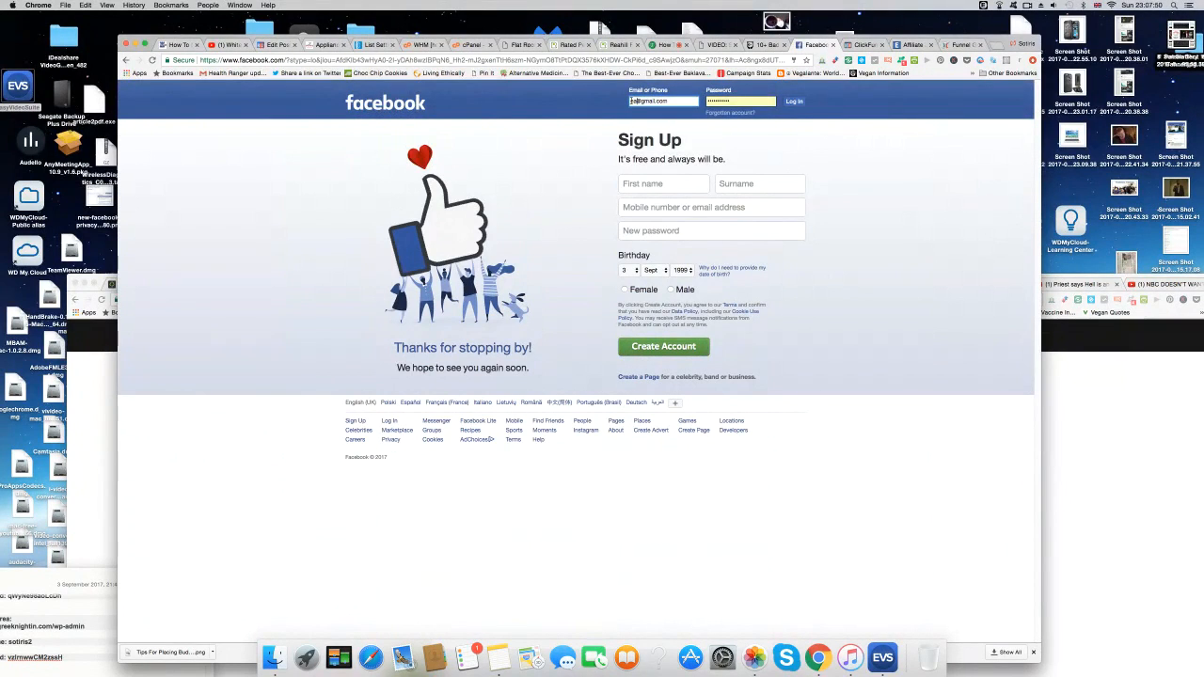
{"action": "left_click", "coordinate": [715, 101]}
{"action": "type", "text": "••"}
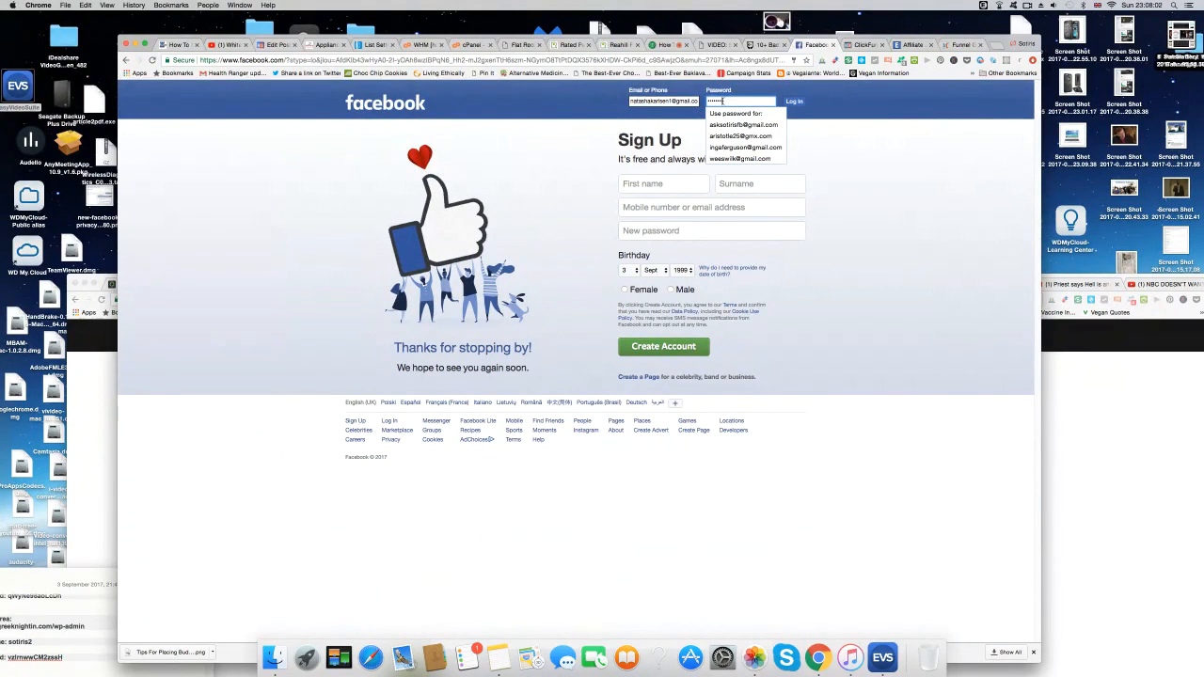
{"action": "type", "text": "••••••"}
{"action": "key", "text": "Return"}
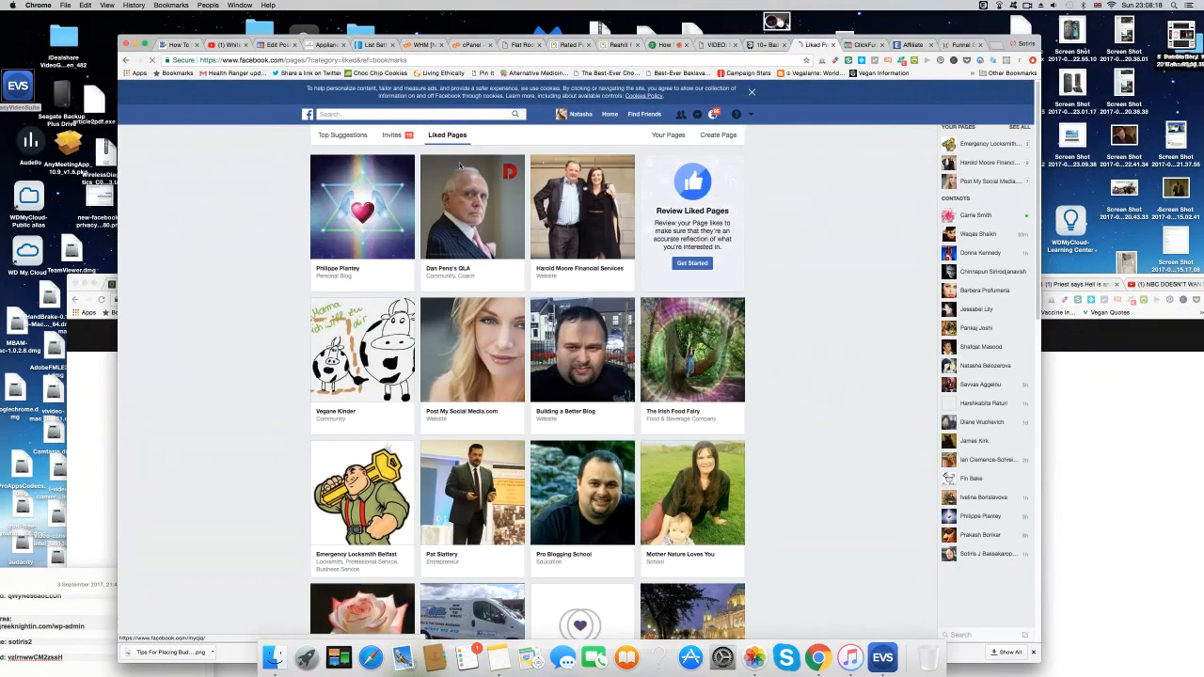
Start a new Facebook Page of type Brand or Product in the Website category.
{"action": "left_click", "coordinate": [718, 136]}
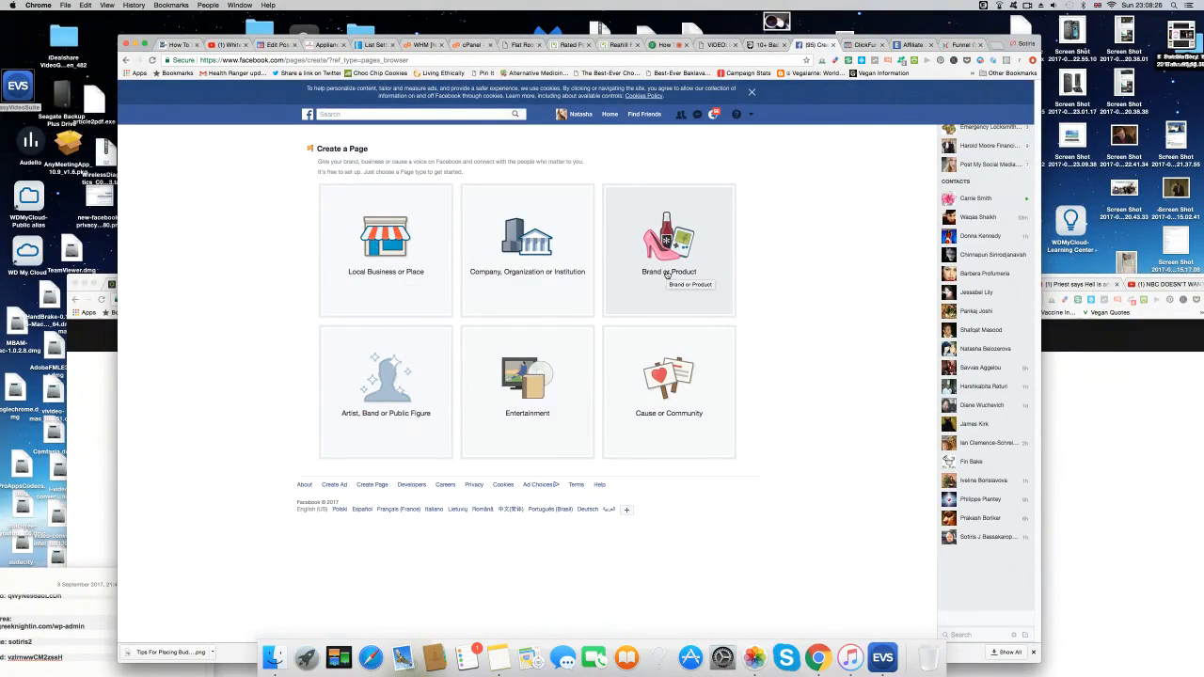
{"action": "left_click", "coordinate": [402, 272]}
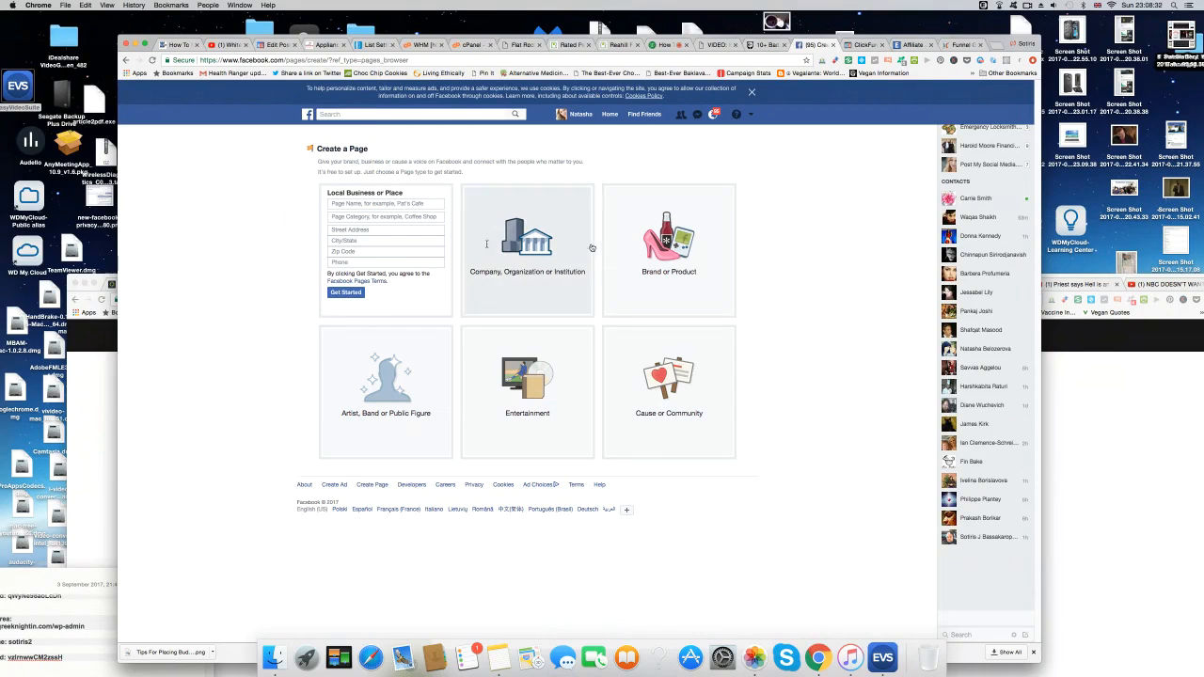
{"action": "left_click", "coordinate": [670, 273]}
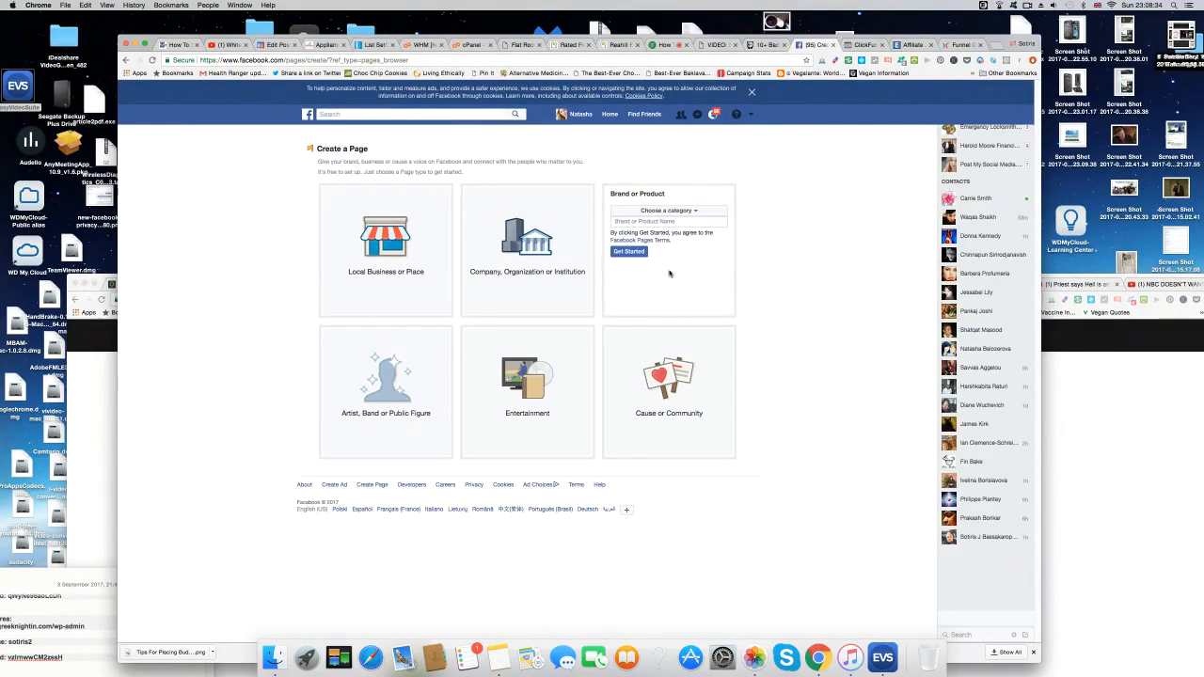
{"action": "left_click", "coordinate": [694, 221]}
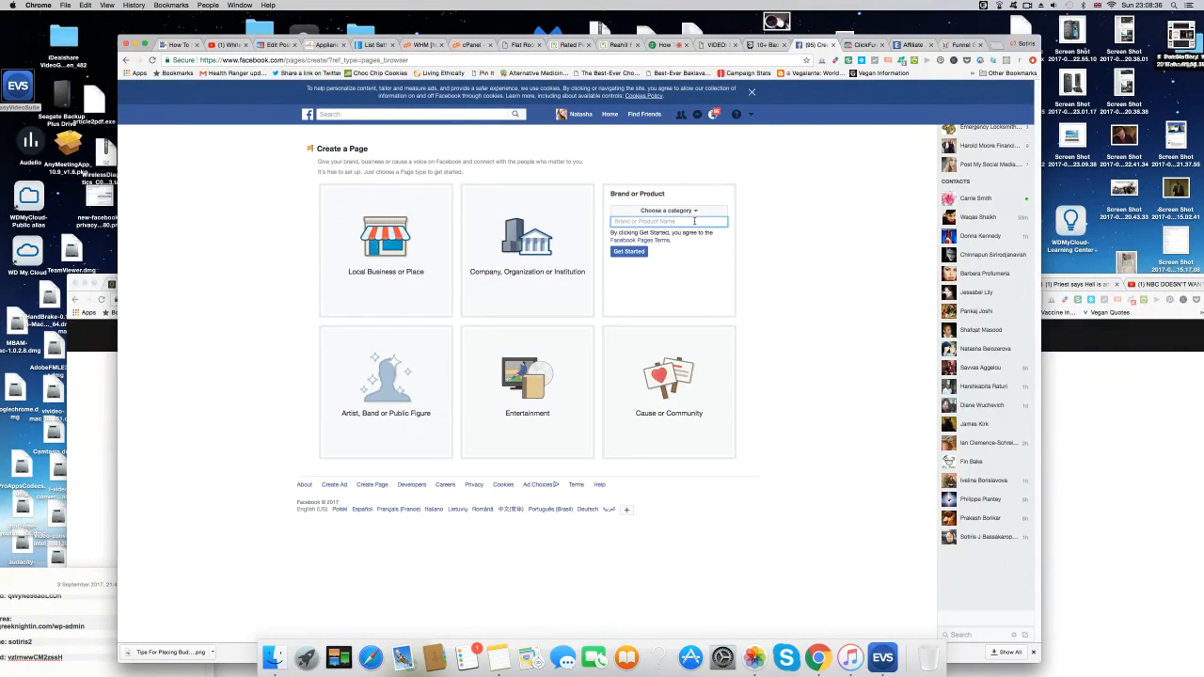
{"action": "left_click", "coordinate": [697, 211]}
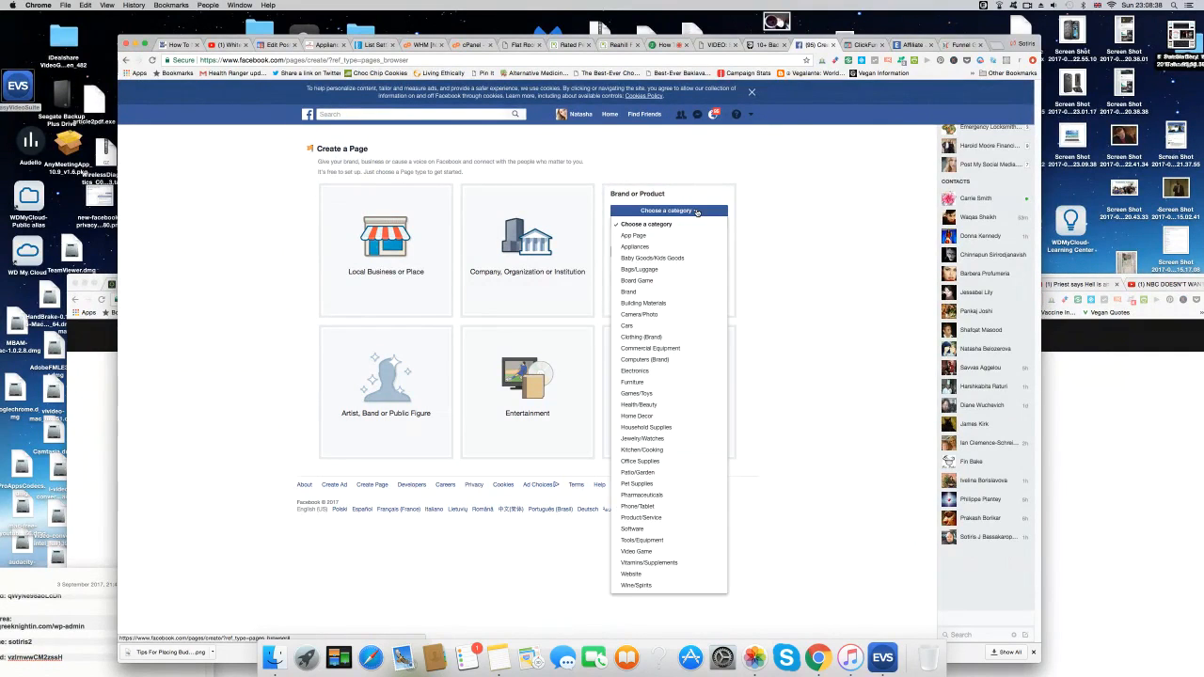
{"action": "left_click", "coordinate": [651, 575]}
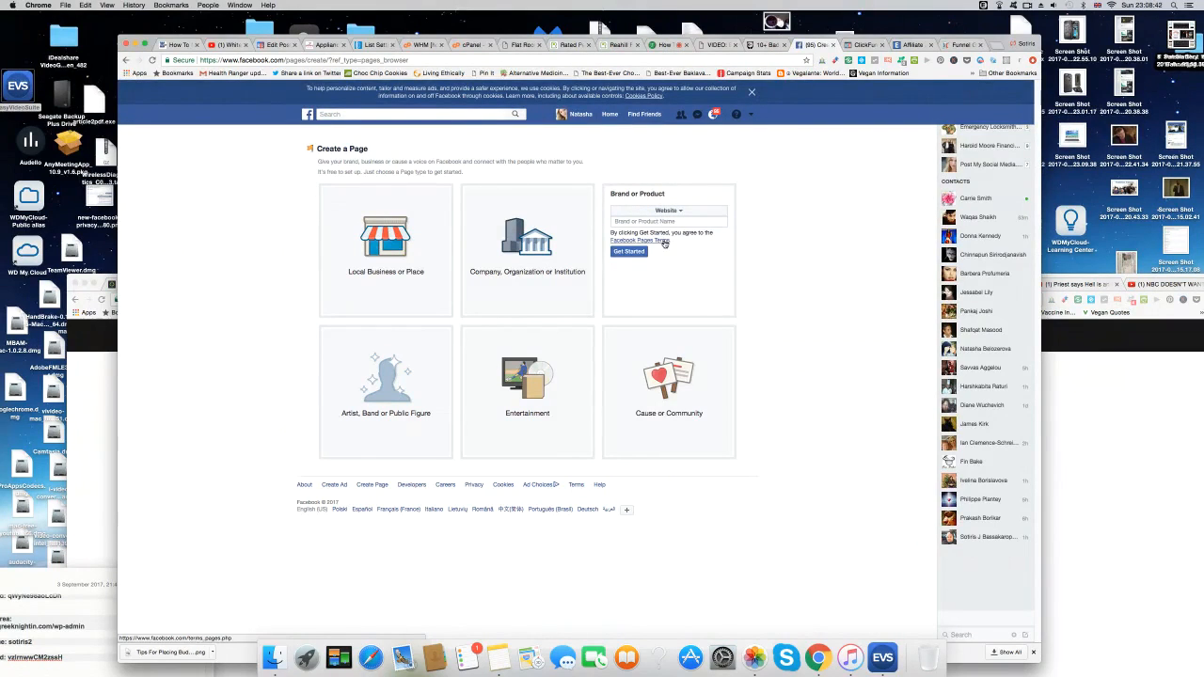
Name the page 'Flat Roof Repairs Antrim' and submit it with Get Started.
{"action": "left_click", "coordinate": [643, 221]}
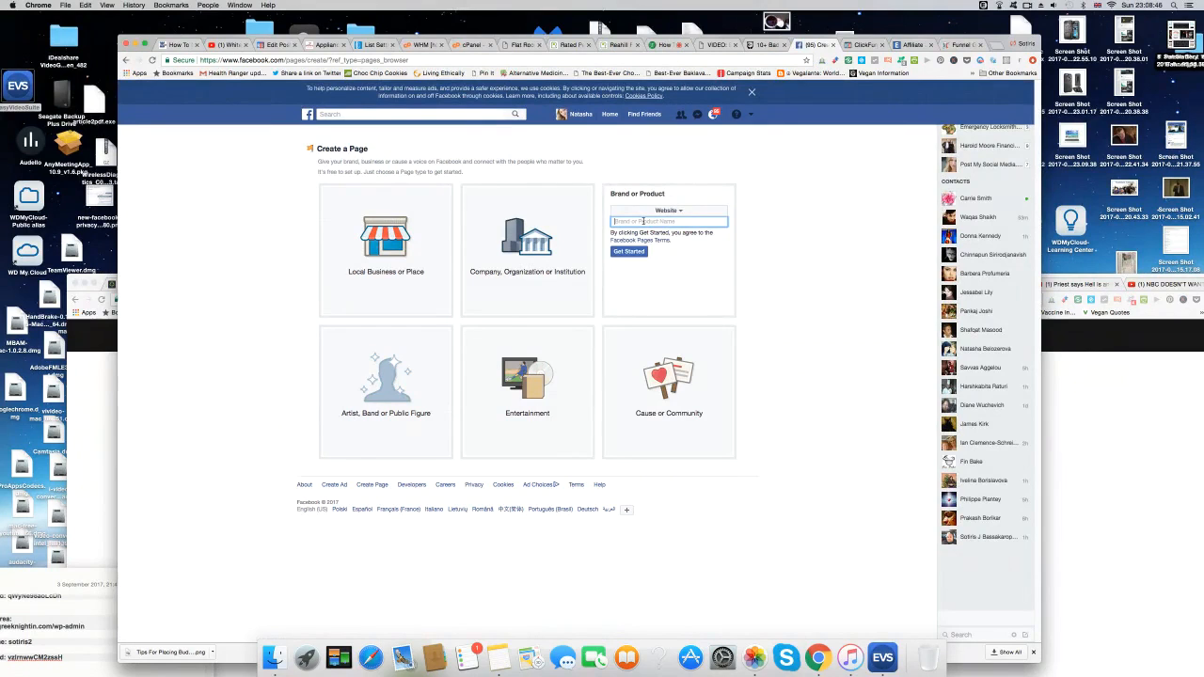
{"action": "type", "text": "Flat Roof"}
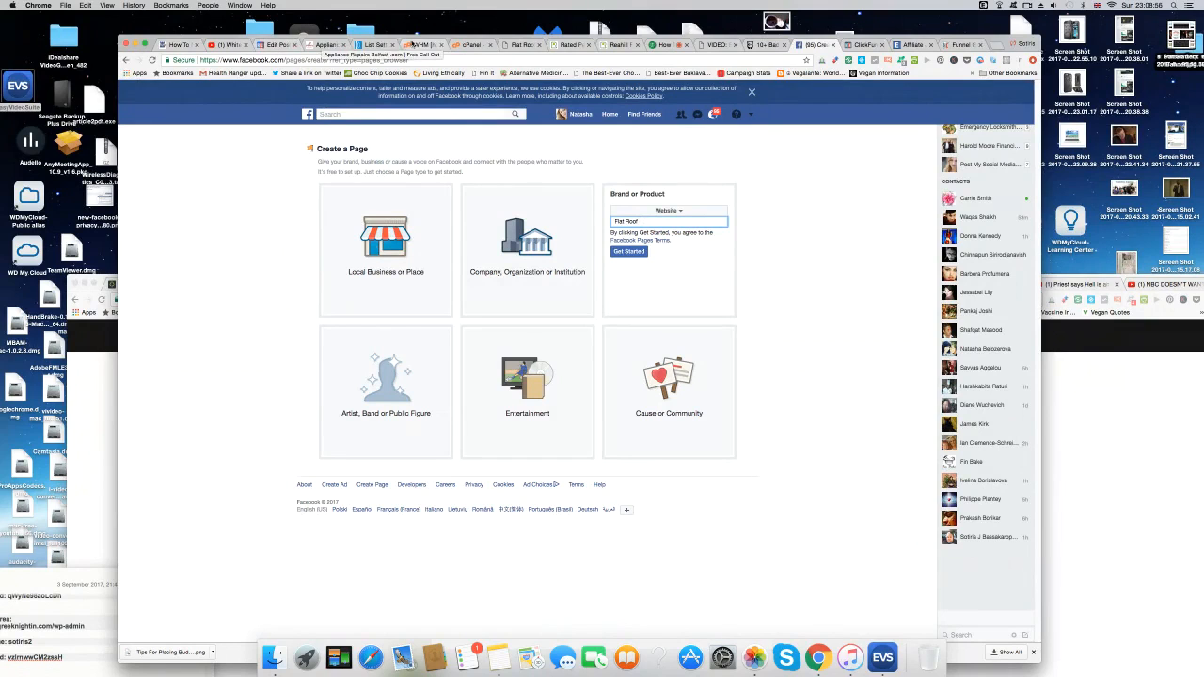
{"action": "left_click", "coordinate": [527, 46]}
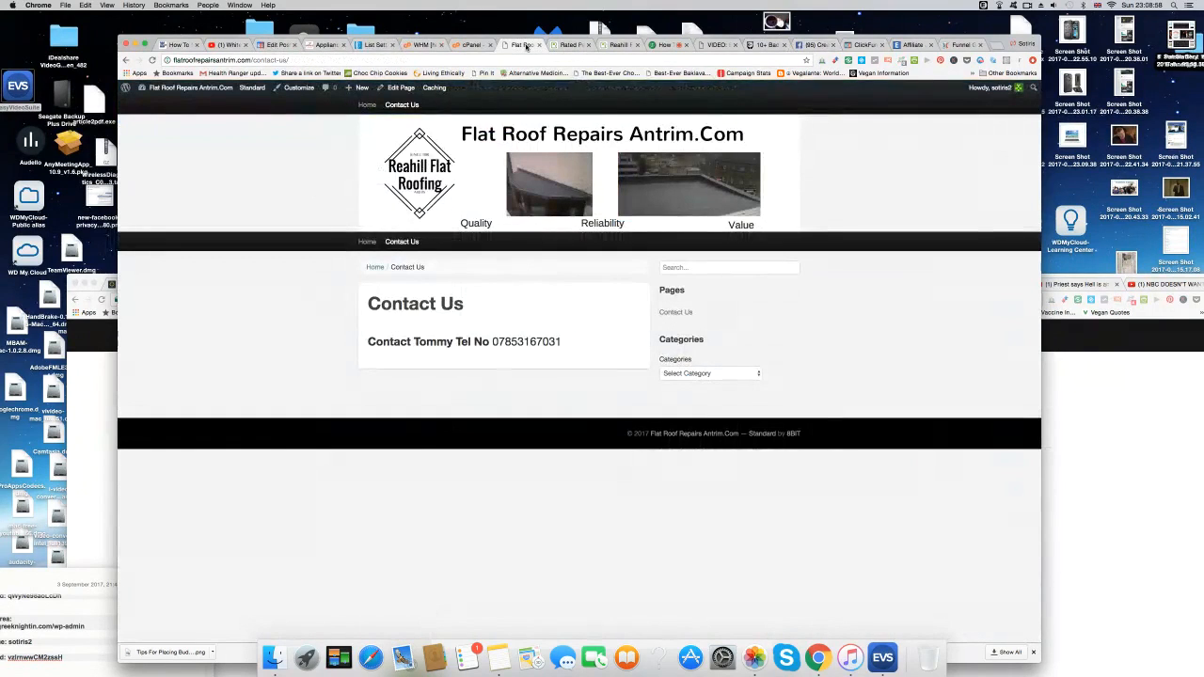
{"action": "left_click", "coordinate": [812, 45]}
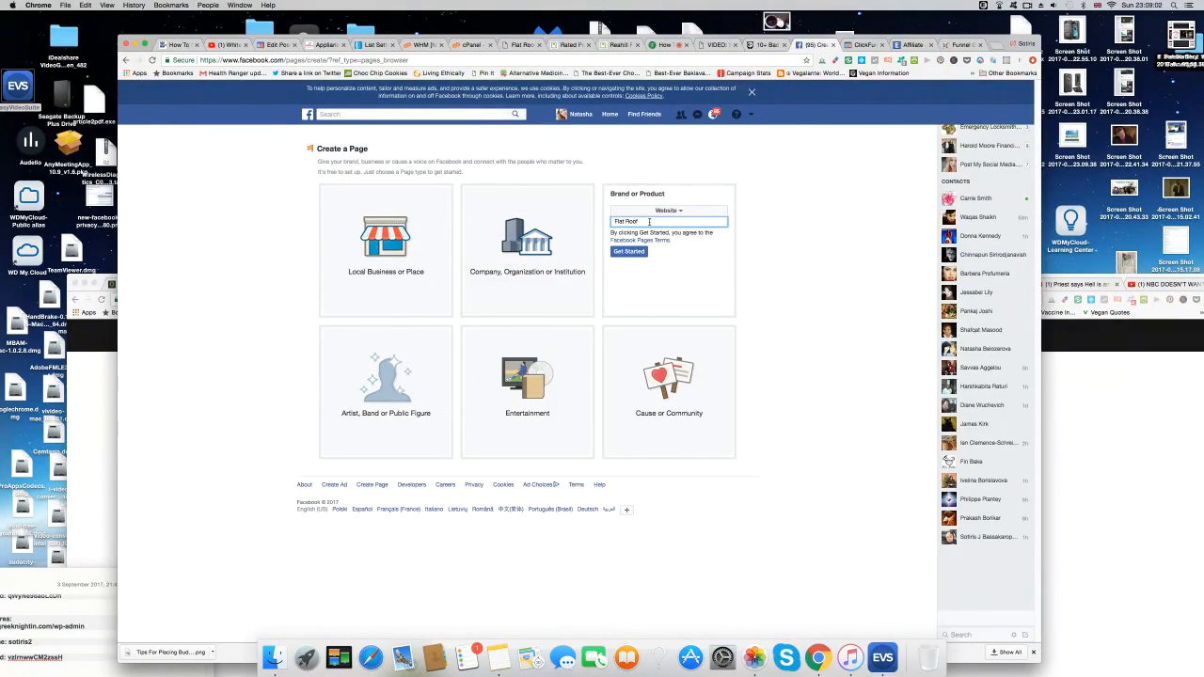
{"action": "type", "text": "irs Antrim"}
{"action": "left_click", "coordinate": [630, 252]}
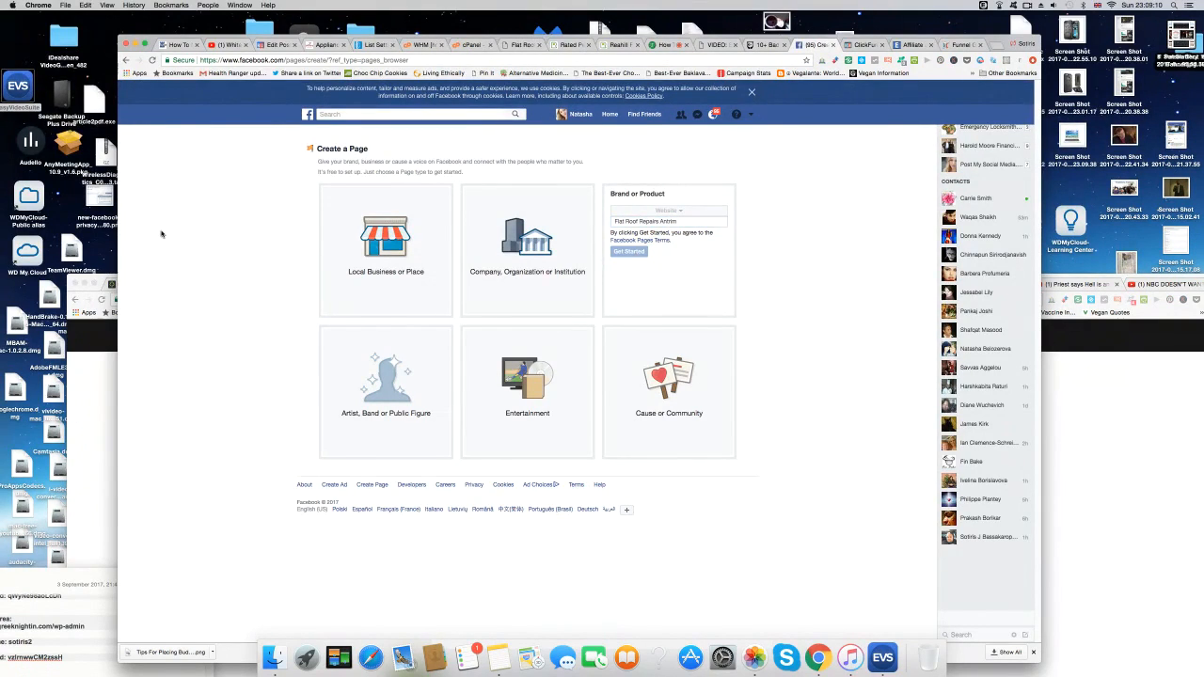
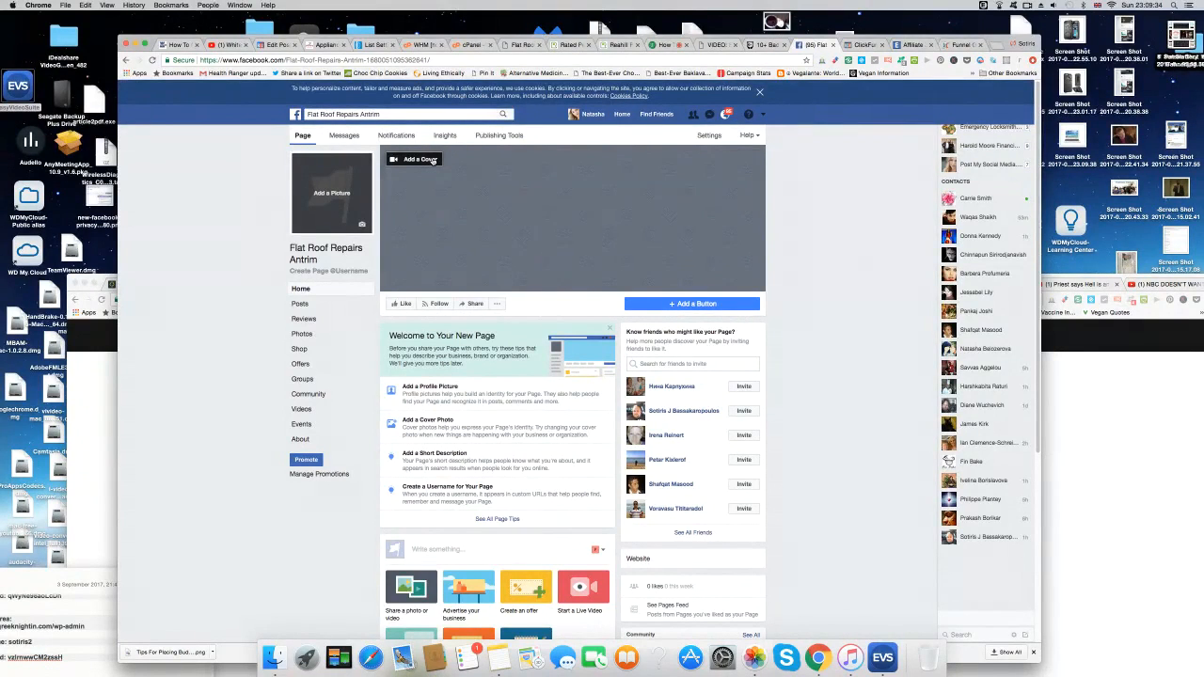
Choose the Flat Roof Repairs Antrim banner screenshot from the Desktop as the page's new cover photo.
{"action": "left_click", "coordinate": [431, 161]}
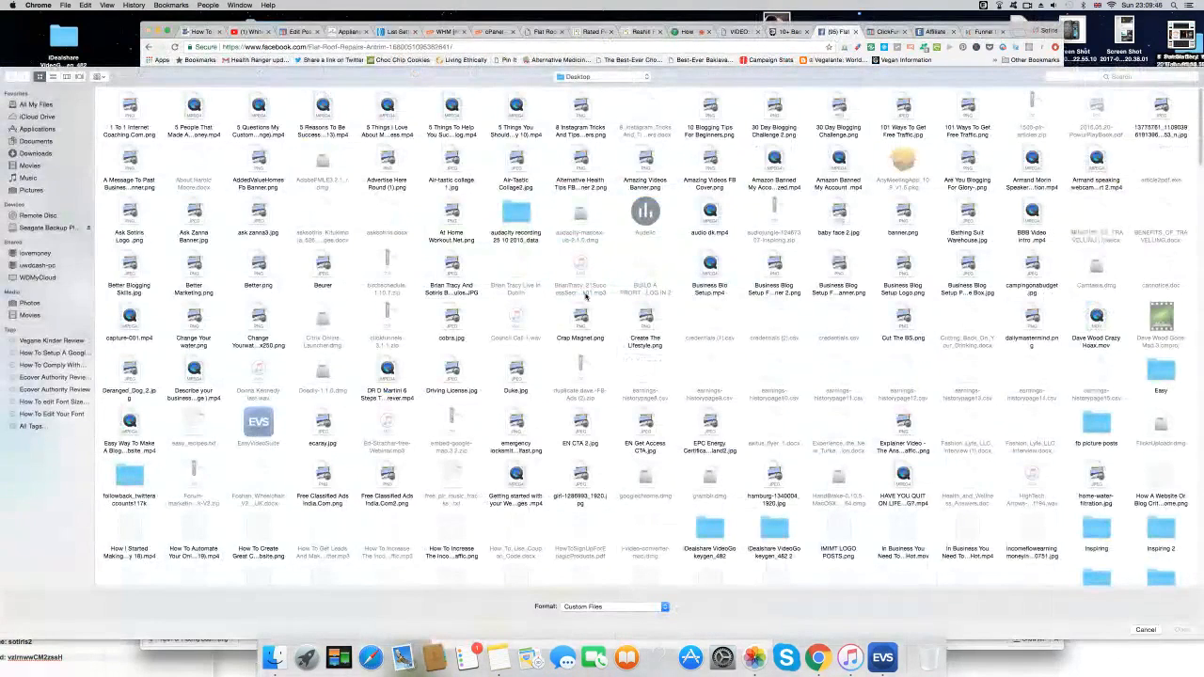
{"action": "scroll", "coordinate": [585, 296], "scroll_direction": "down", "scroll_amount": 1}
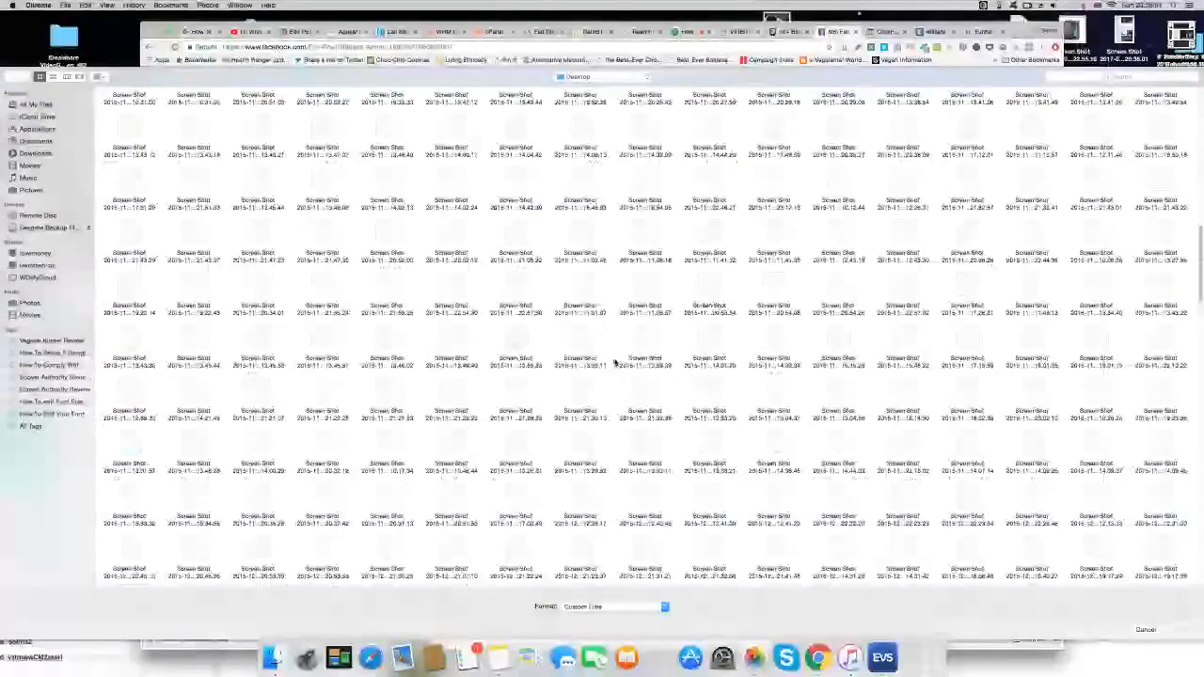
{"action": "scroll", "coordinate": [617, 362], "scroll_direction": "down", "scroll_amount": 15}
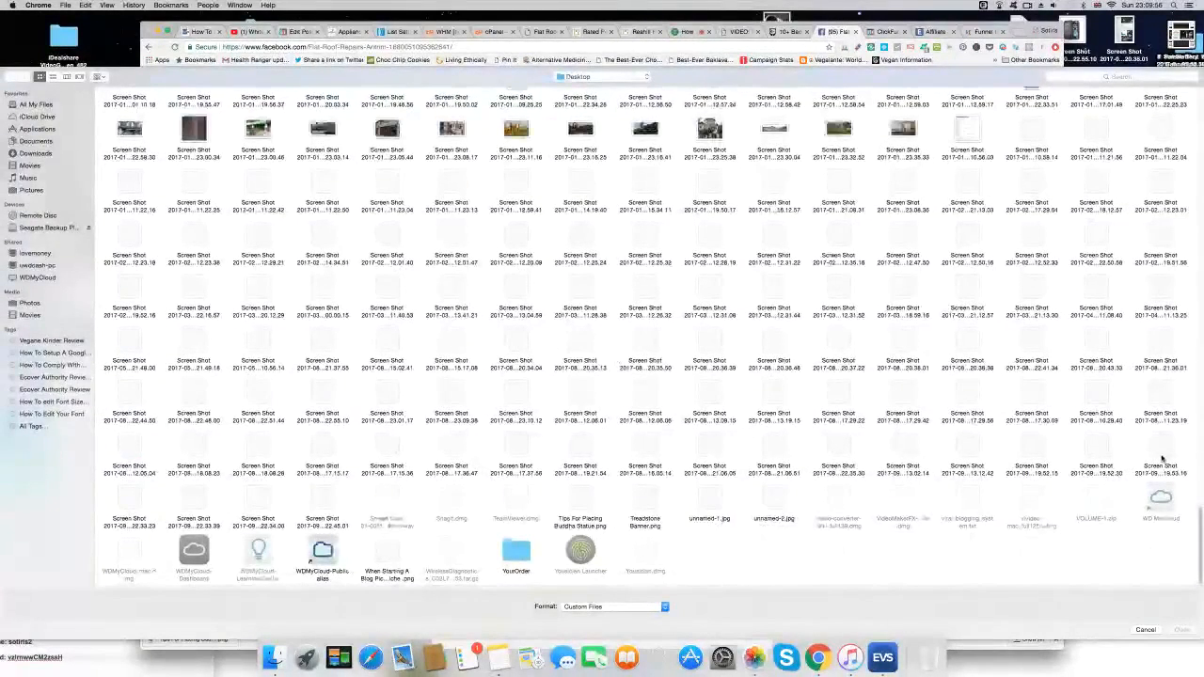
{"action": "left_click", "coordinate": [323, 504]}
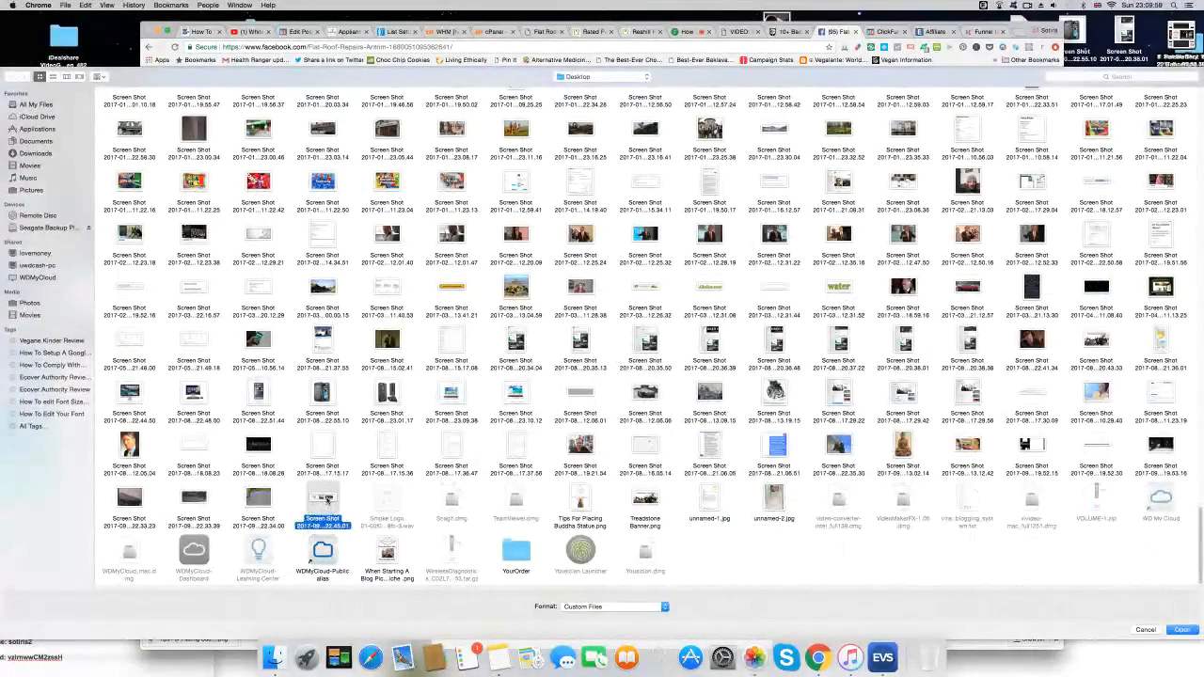
{"action": "left_click", "coordinate": [1178, 631]}
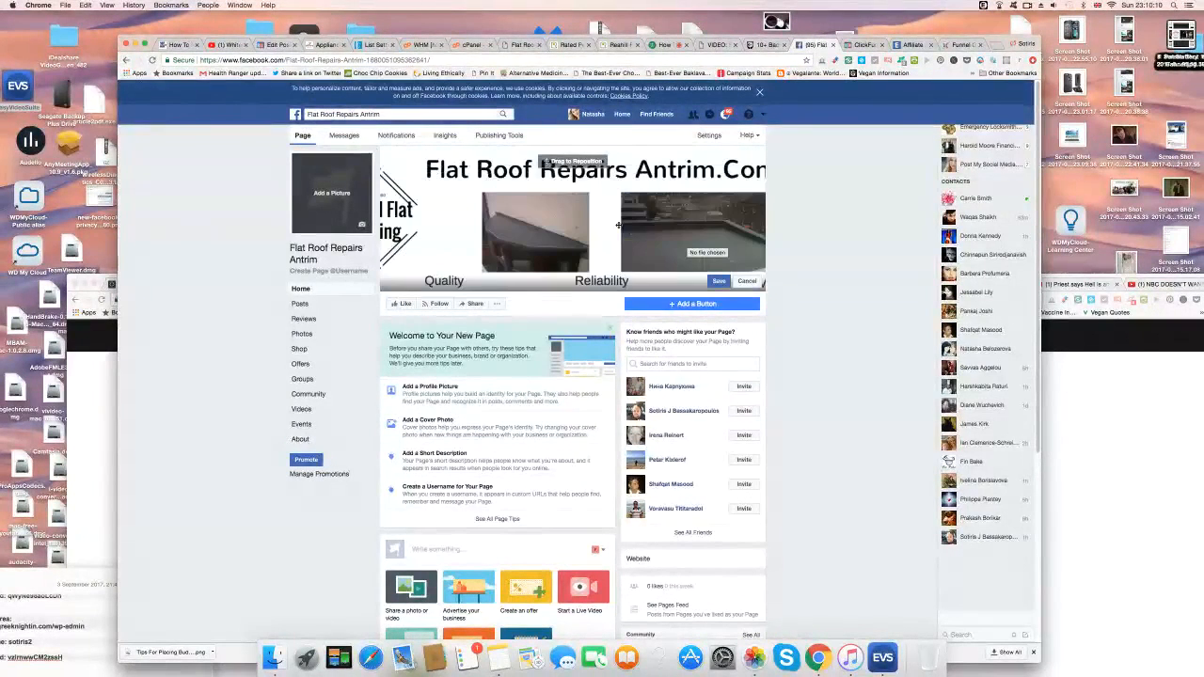
Drag the cover to show the Reahill Flat Roofing logo and heading fully, then save it.
{"action": "left_click_drag", "start_coordinate": [595, 223], "coordinate": [687, 228]}
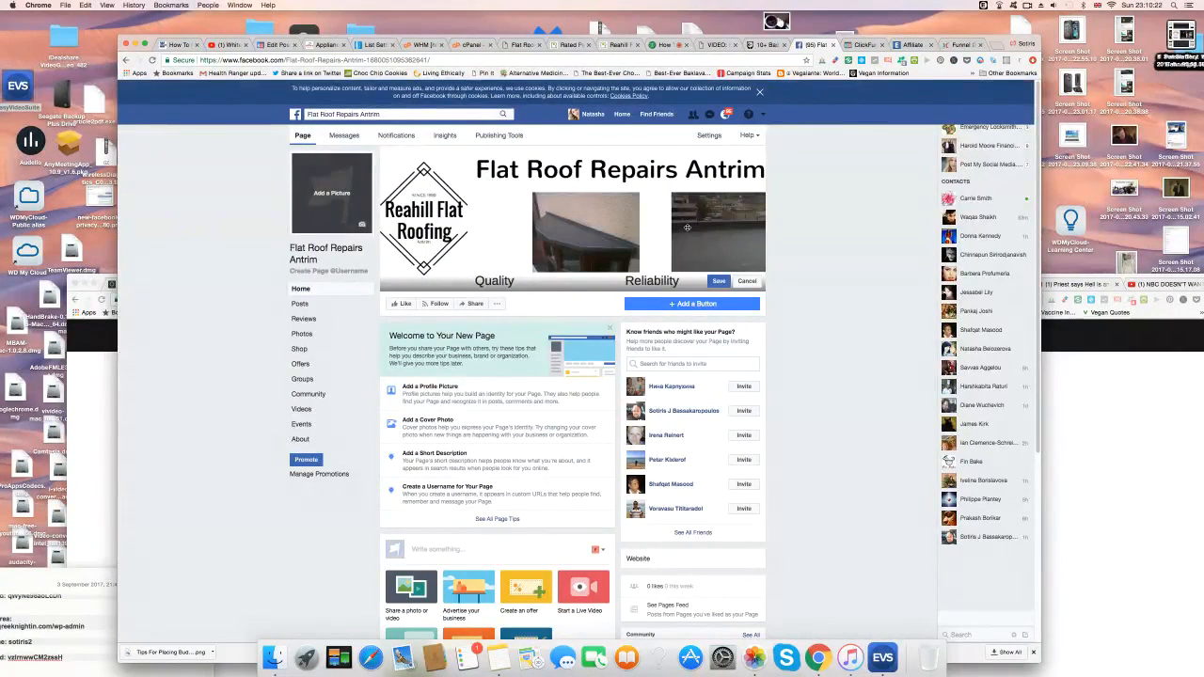
{"action": "left_click", "coordinate": [719, 282]}
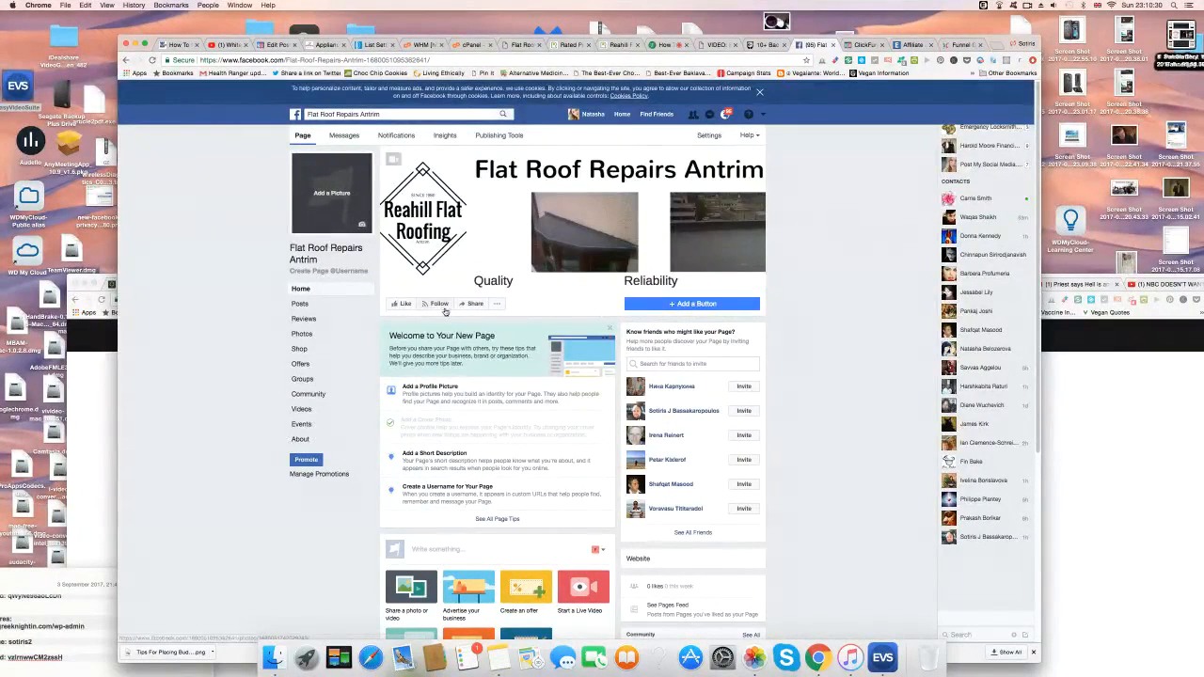
{"action": "left_click", "coordinate": [360, 271]}
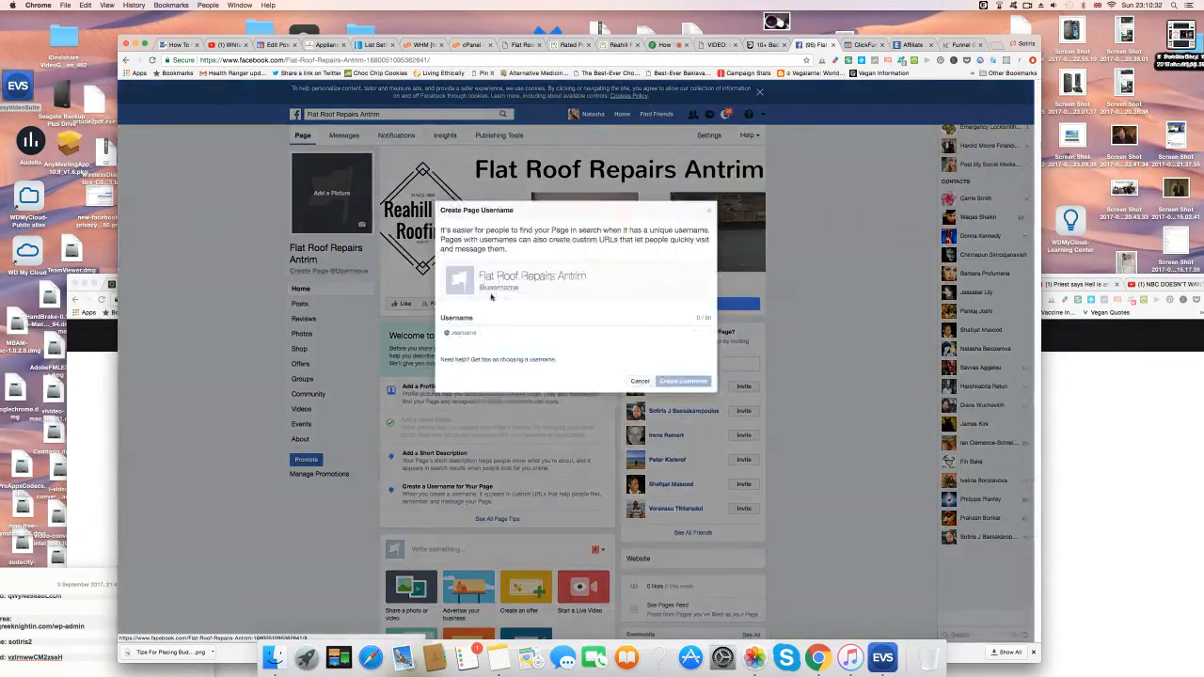
{"action": "left_click", "coordinate": [464, 332]}
{"action": "type", "text": "flatroofrepa"}
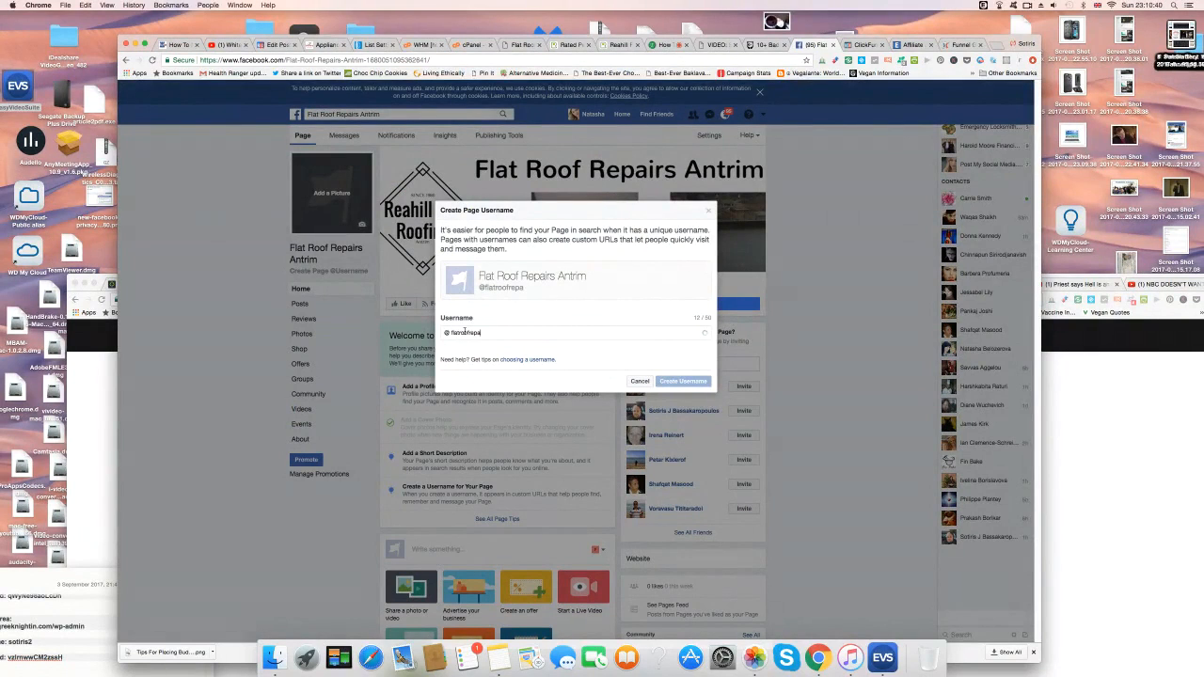
{"action": "type", "text": "ntrim"}
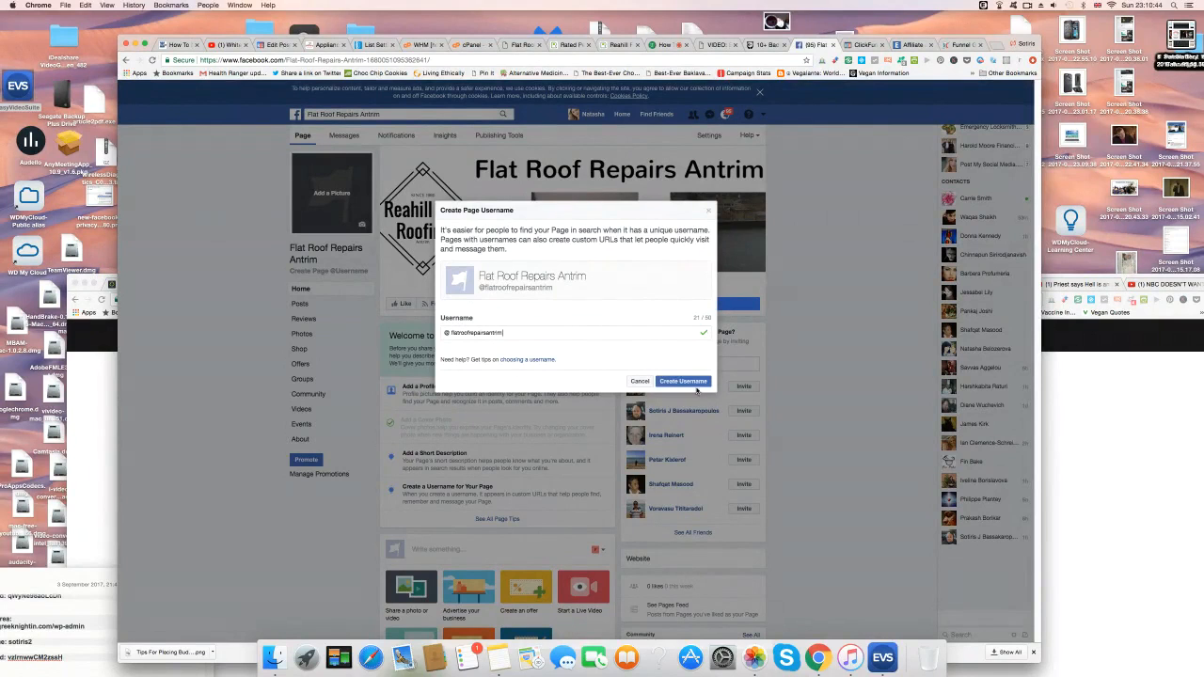
{"action": "left_click", "coordinate": [685, 382]}
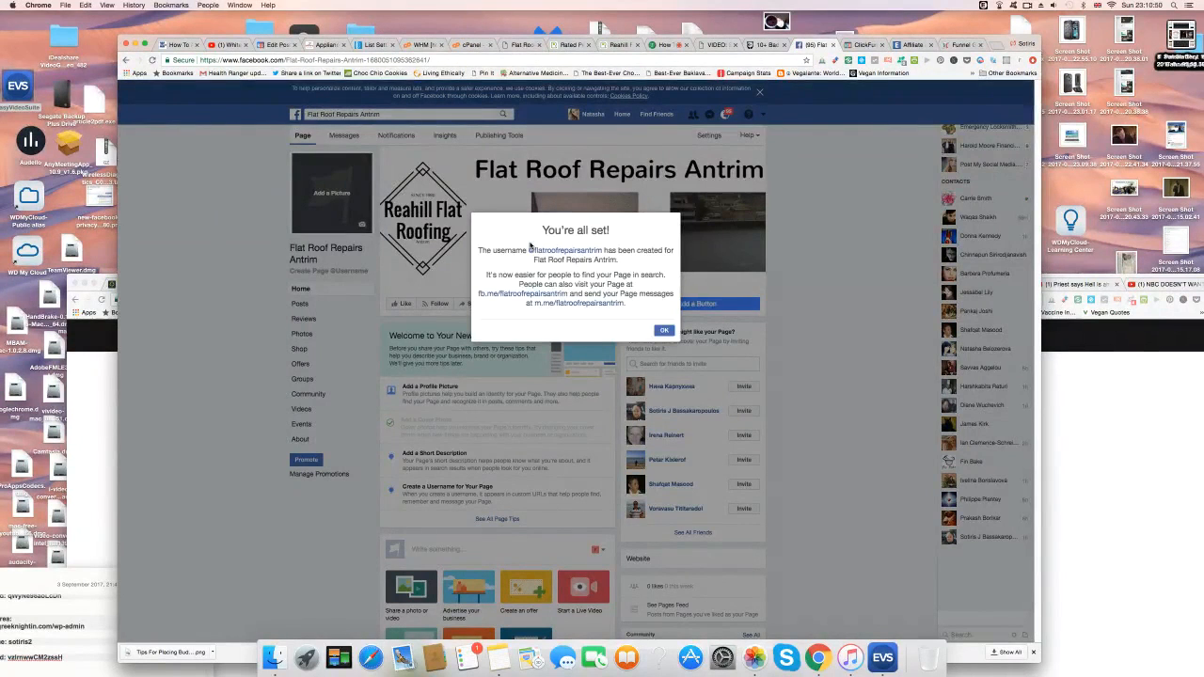
{"action": "left_click", "coordinate": [663, 332]}
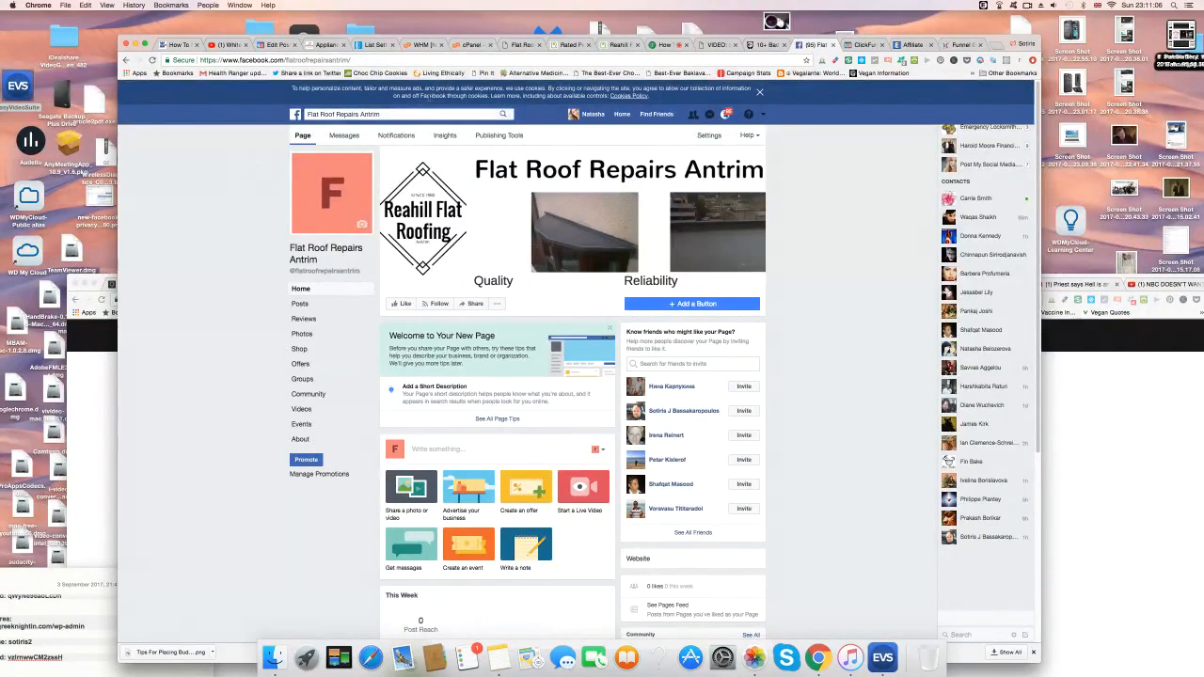
Search Facebook for a person by name and open their profile from the results.
{"action": "left_click", "coordinate": [364, 113]}
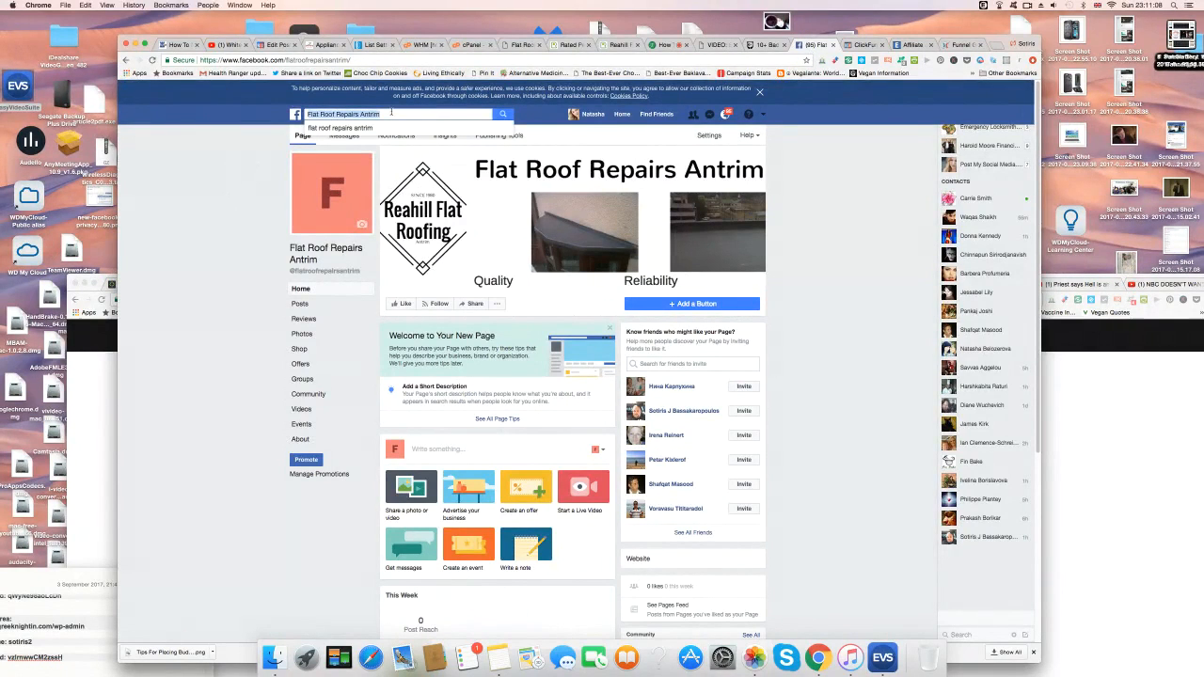
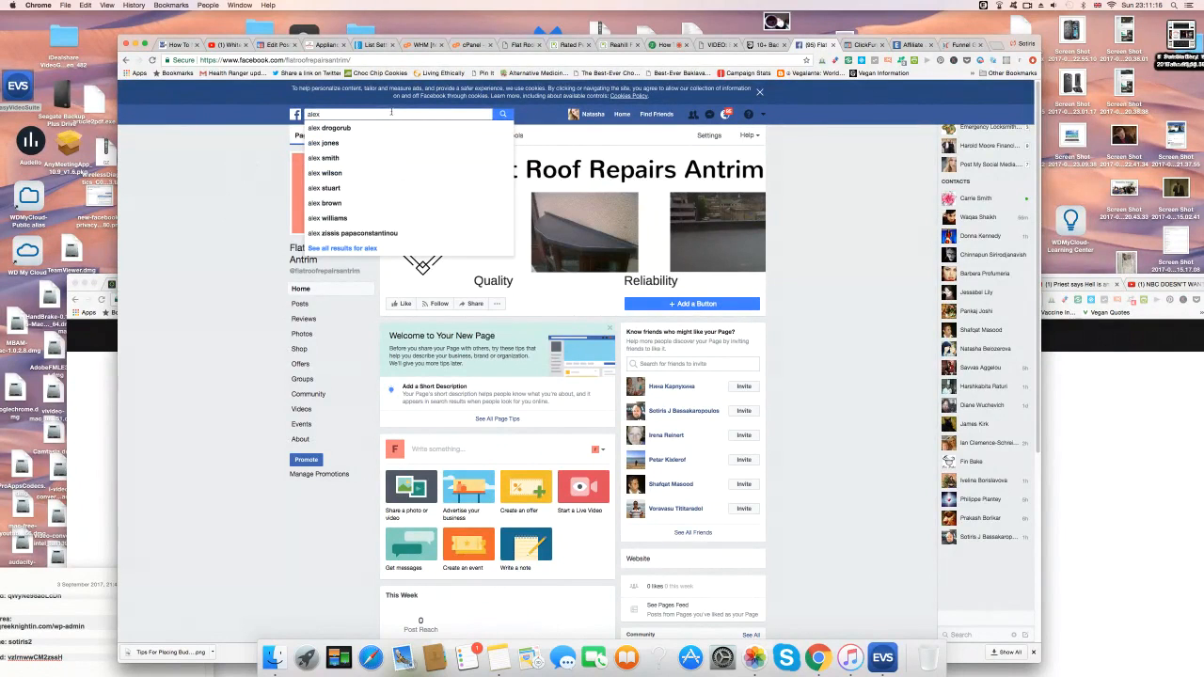
{"action": "left_click", "coordinate": [377, 233]}
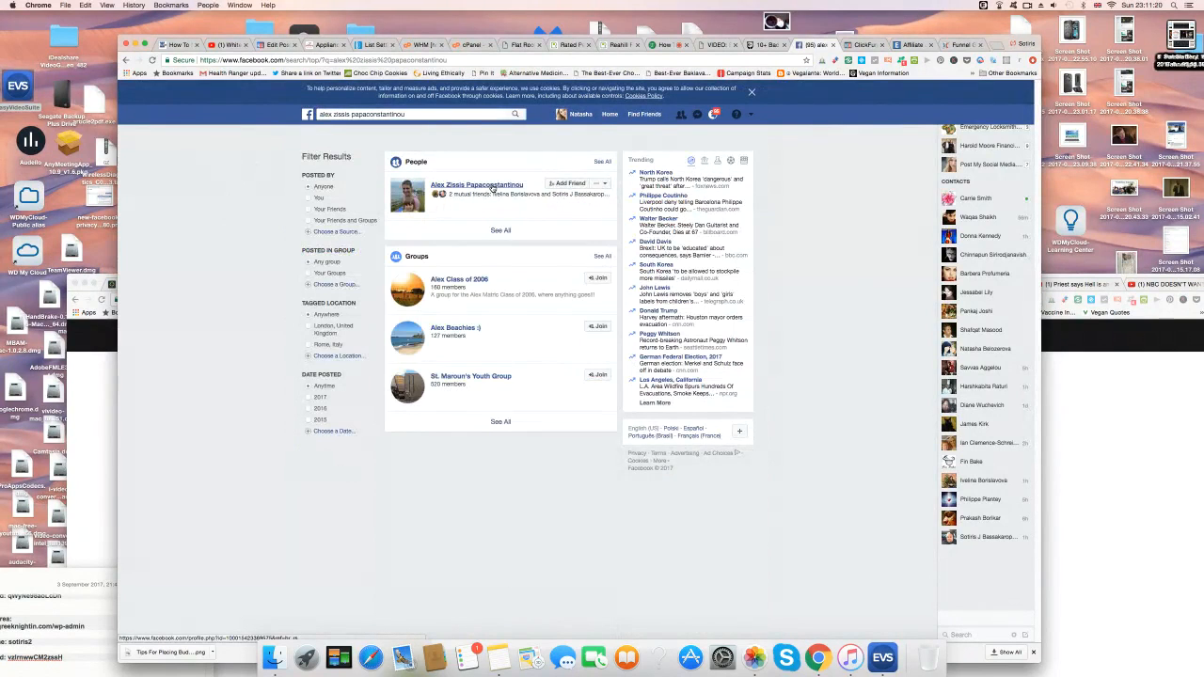
{"action": "mouse_move", "coordinate": [492, 188]}
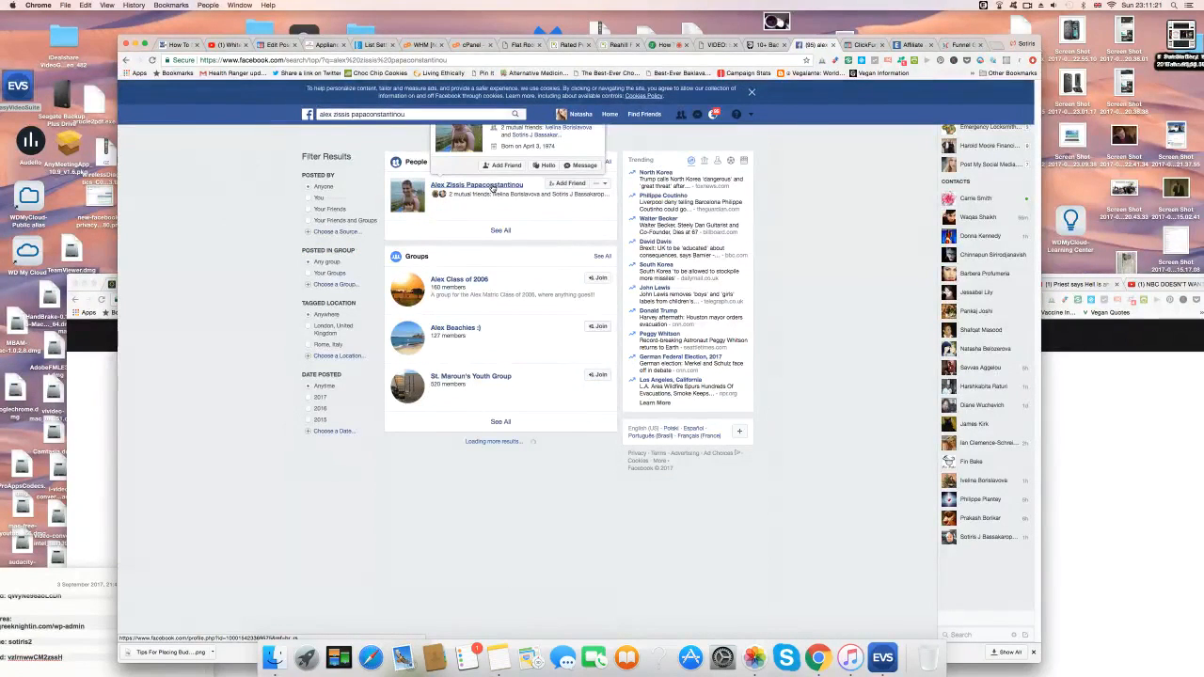
{"action": "left_click", "coordinate": [492, 186]}
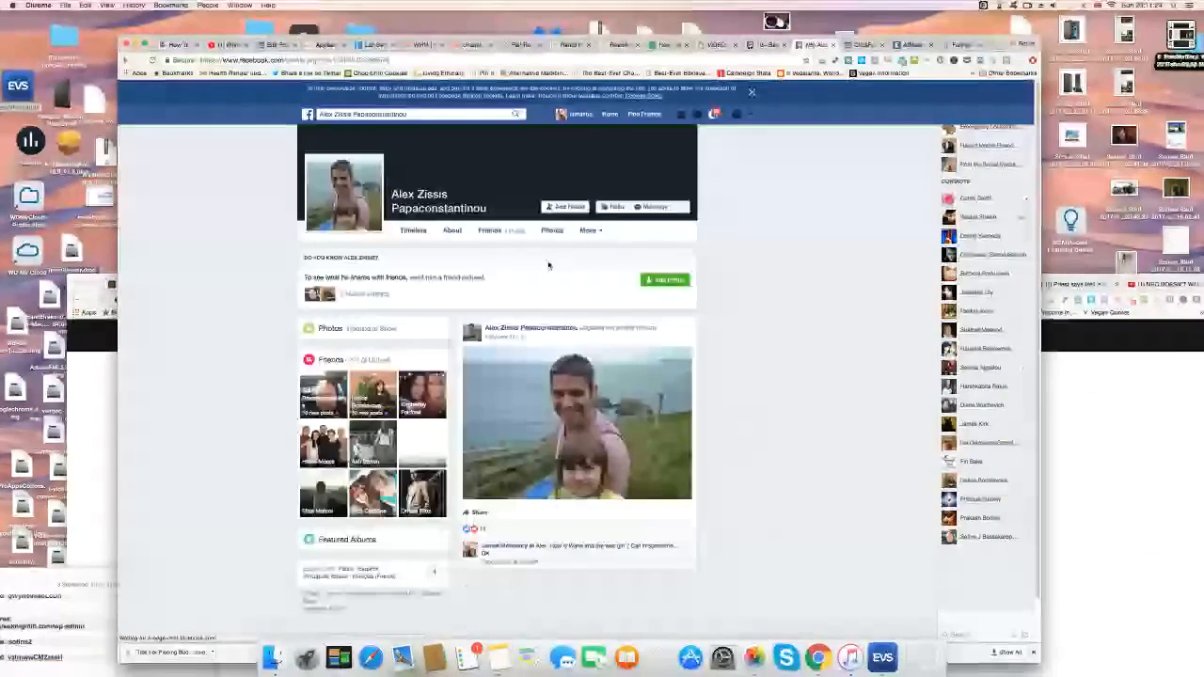
Browse the person's Friends list, then filter it by 'wil' down to three matches.
{"action": "left_click", "coordinate": [492, 232]}
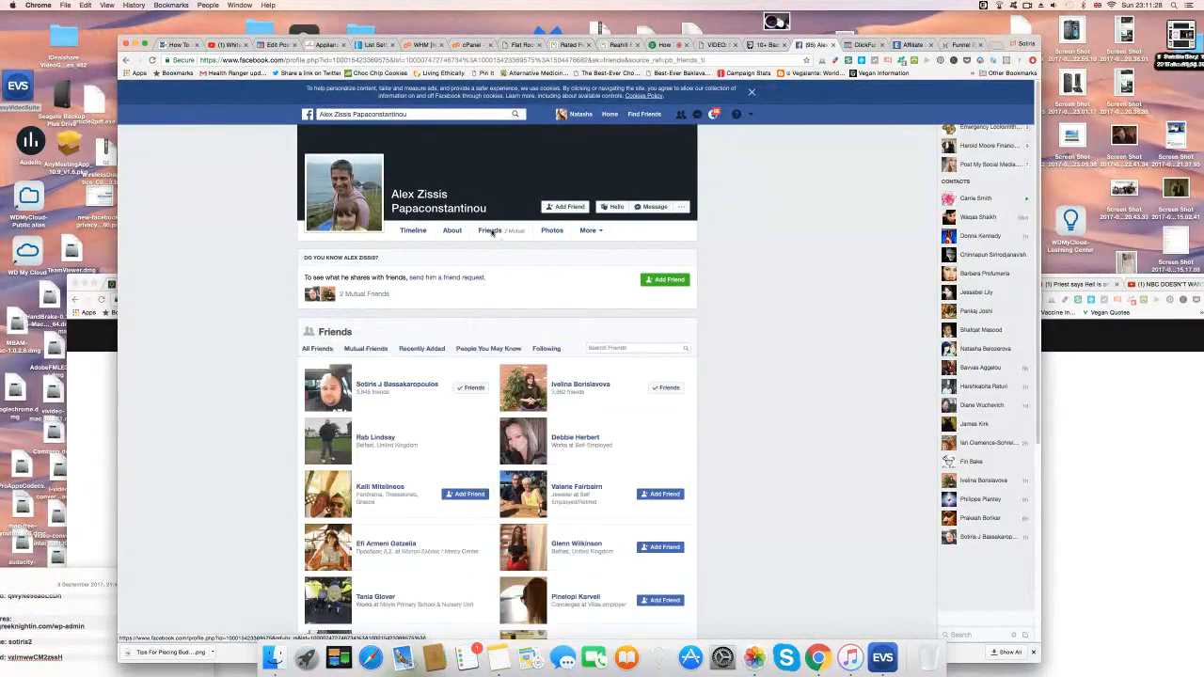
{"action": "scroll", "coordinate": [270, 458], "scroll_direction": "down", "scroll_amount": 2}
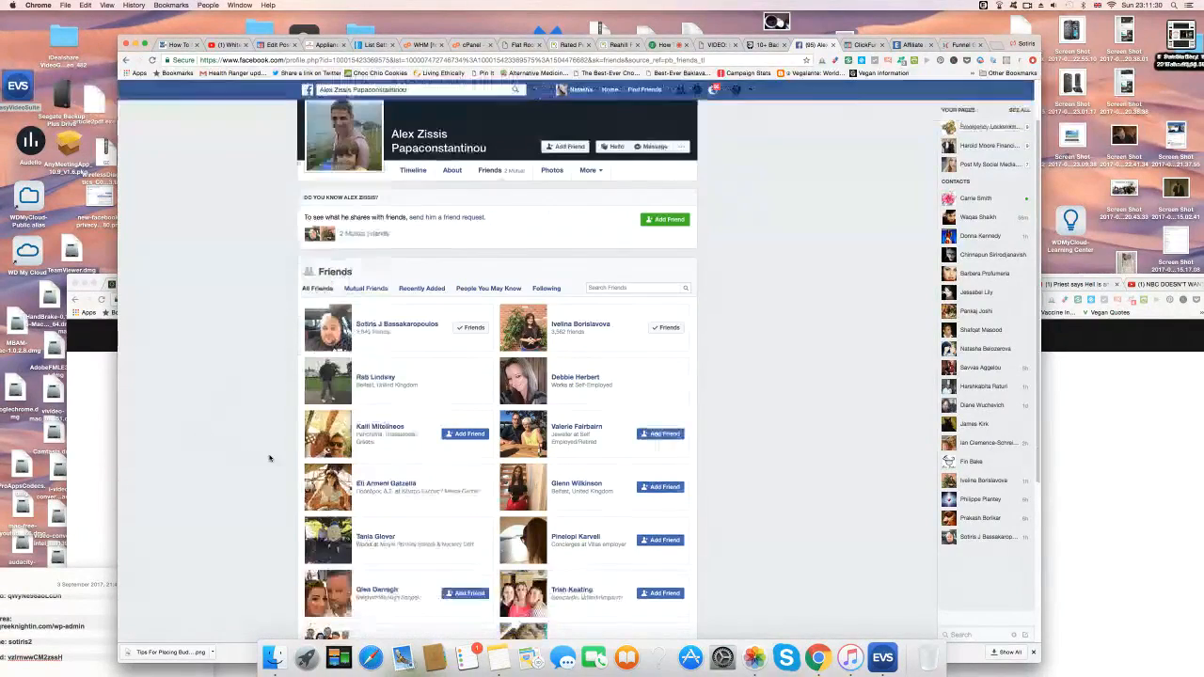
{"action": "scroll", "coordinate": [269, 459], "scroll_direction": "down", "scroll_amount": 1}
{"action": "scroll", "coordinate": [269, 458], "scroll_direction": "down", "scroll_amount": 5}
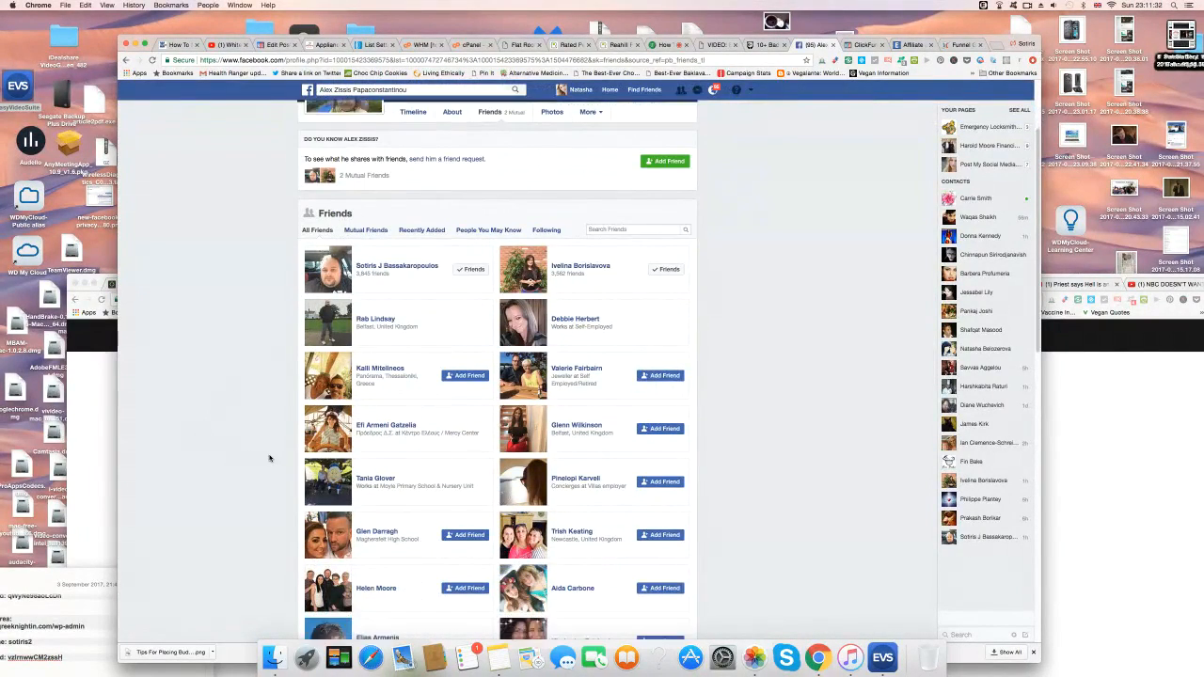
{"action": "scroll", "coordinate": [269, 458], "scroll_direction": "down", "scroll_amount": 6}
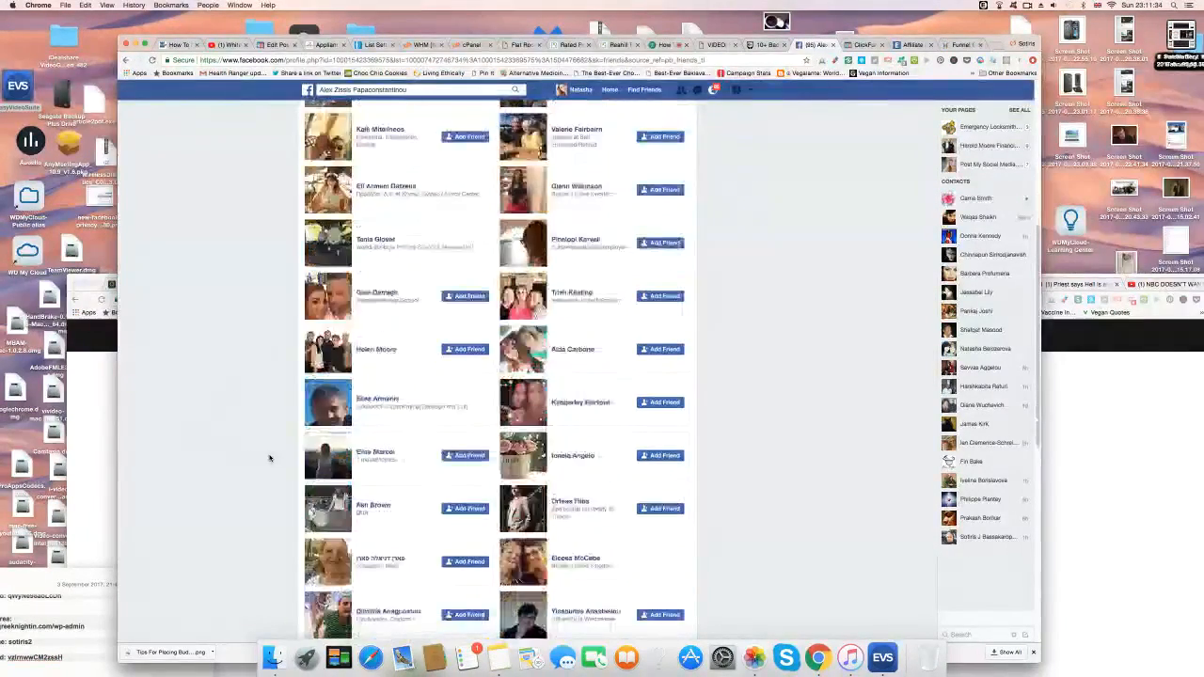
{"action": "scroll", "coordinate": [269, 458], "scroll_direction": "down", "scroll_amount": 6}
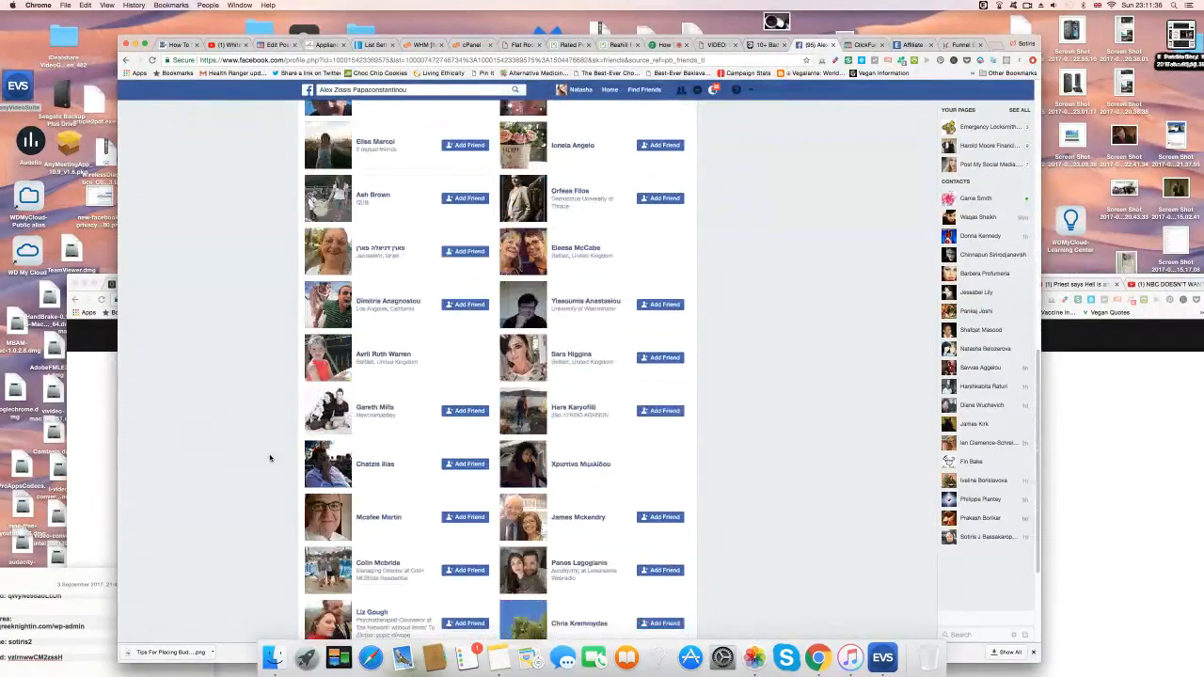
{"action": "scroll", "coordinate": [270, 458], "scroll_direction": "down", "scroll_amount": 10}
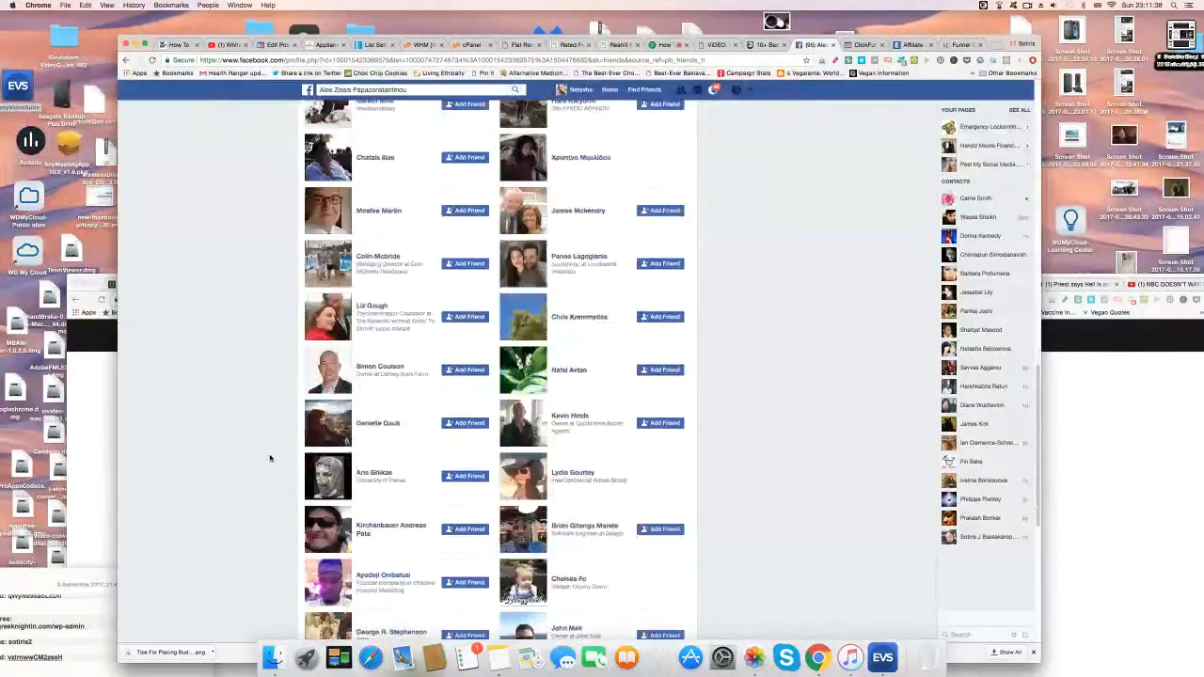
{"action": "scroll", "coordinate": [270, 458], "scroll_direction": "down", "scroll_amount": 20}
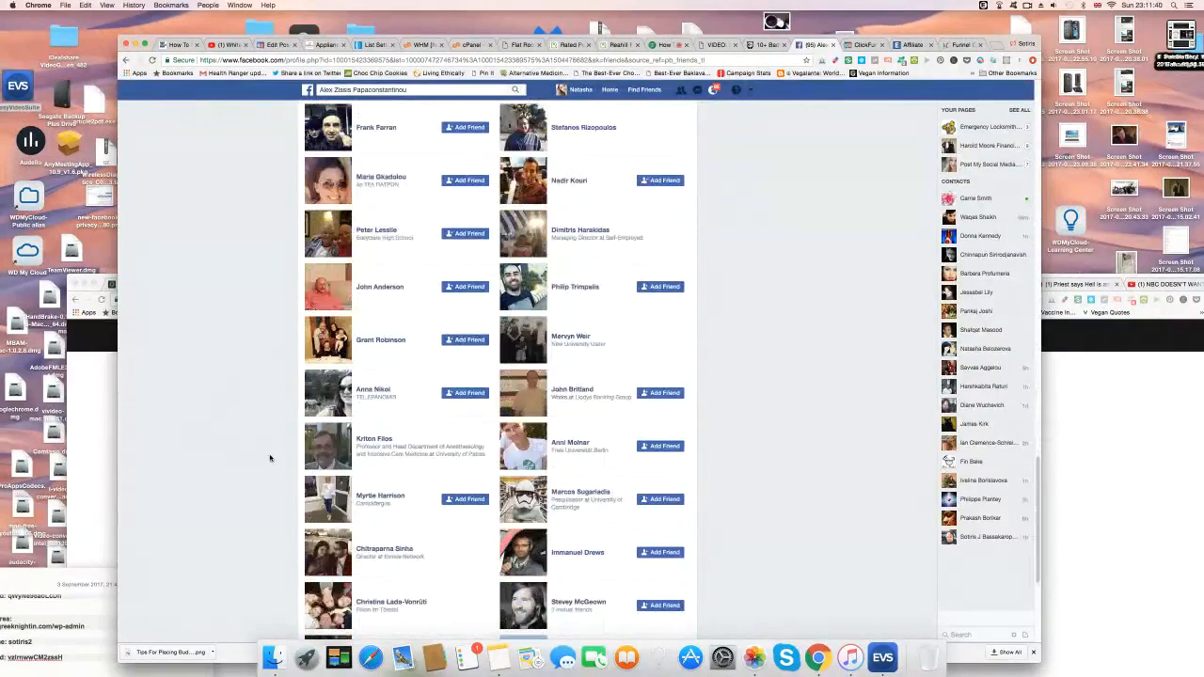
{"action": "scroll", "coordinate": [270, 459], "scroll_direction": "down", "scroll_amount": 10}
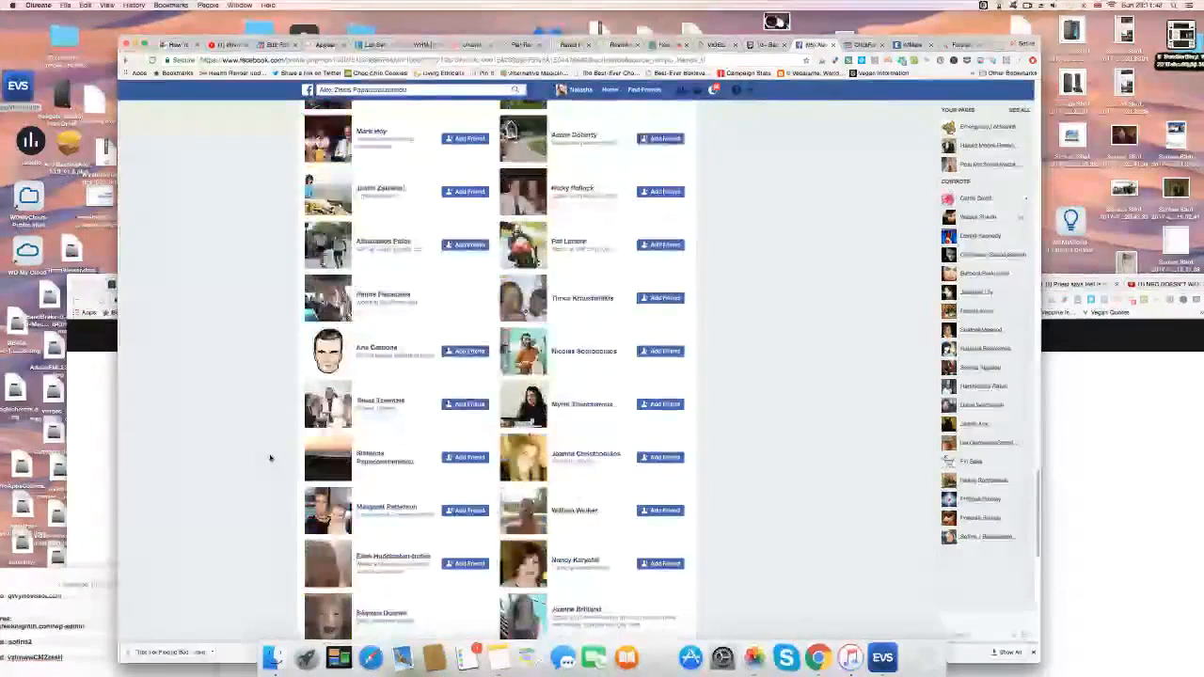
{"action": "scroll", "coordinate": [270, 458], "scroll_direction": "down", "scroll_amount": 20}
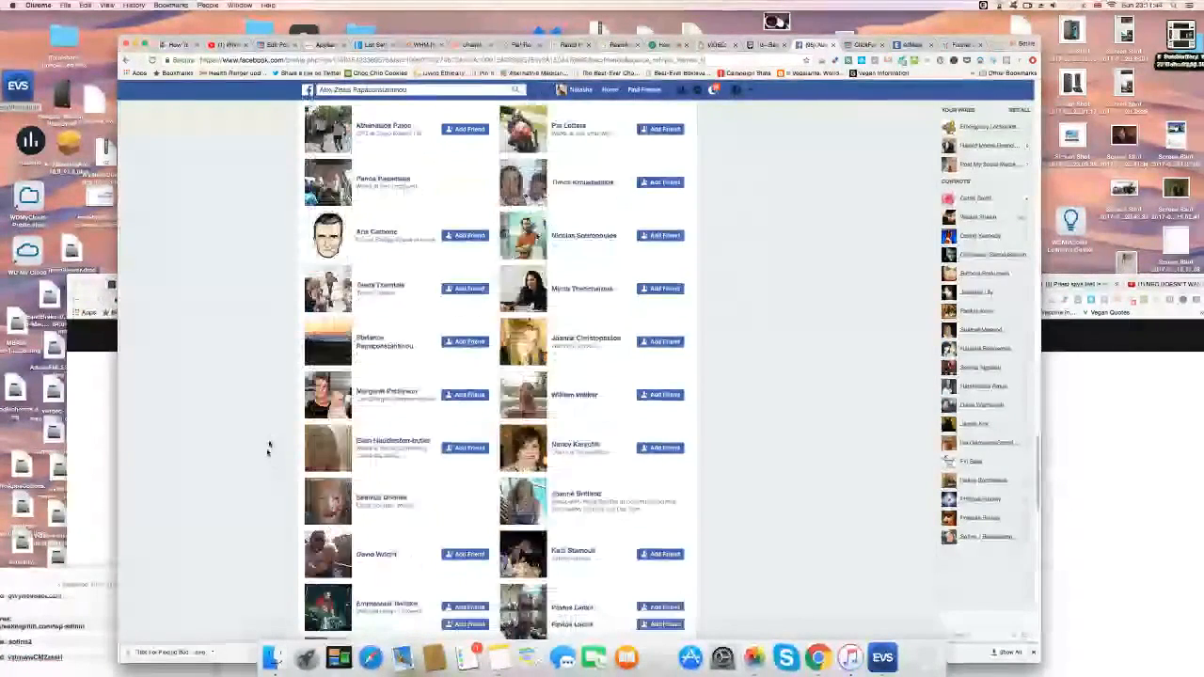
{"action": "scroll", "coordinate": [260, 452], "scroll_direction": "up", "scroll_amount": 10}
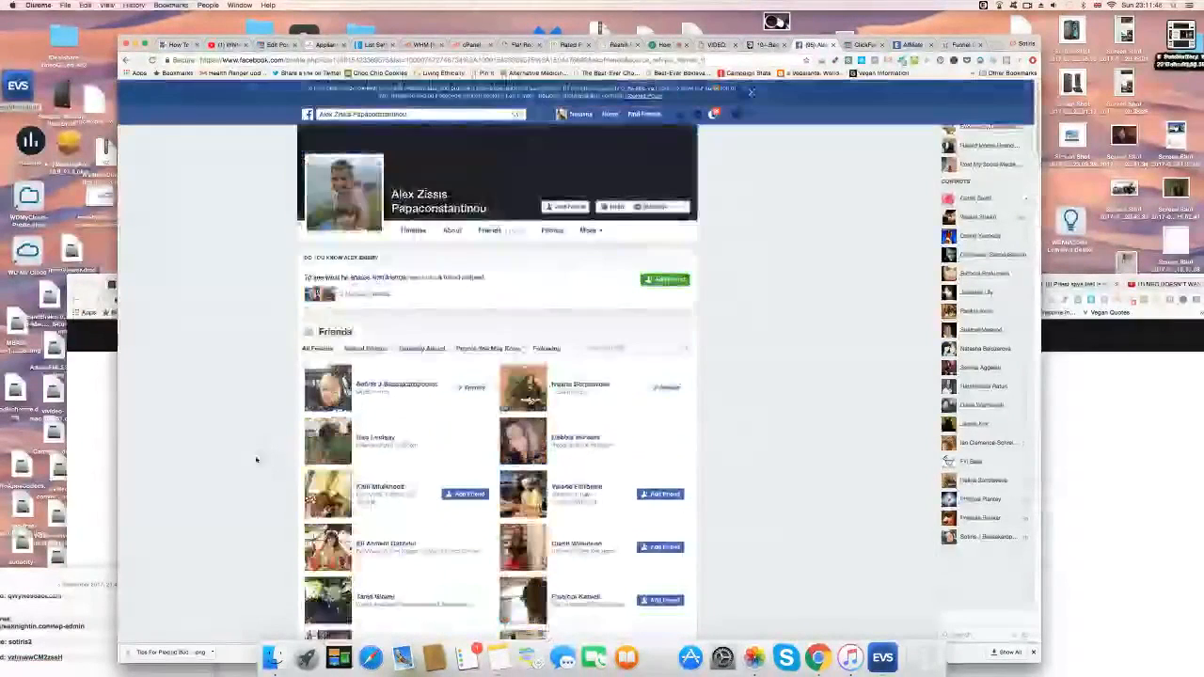
{"action": "left_click", "coordinate": [642, 349]}
{"action": "type", "text": "wil"}
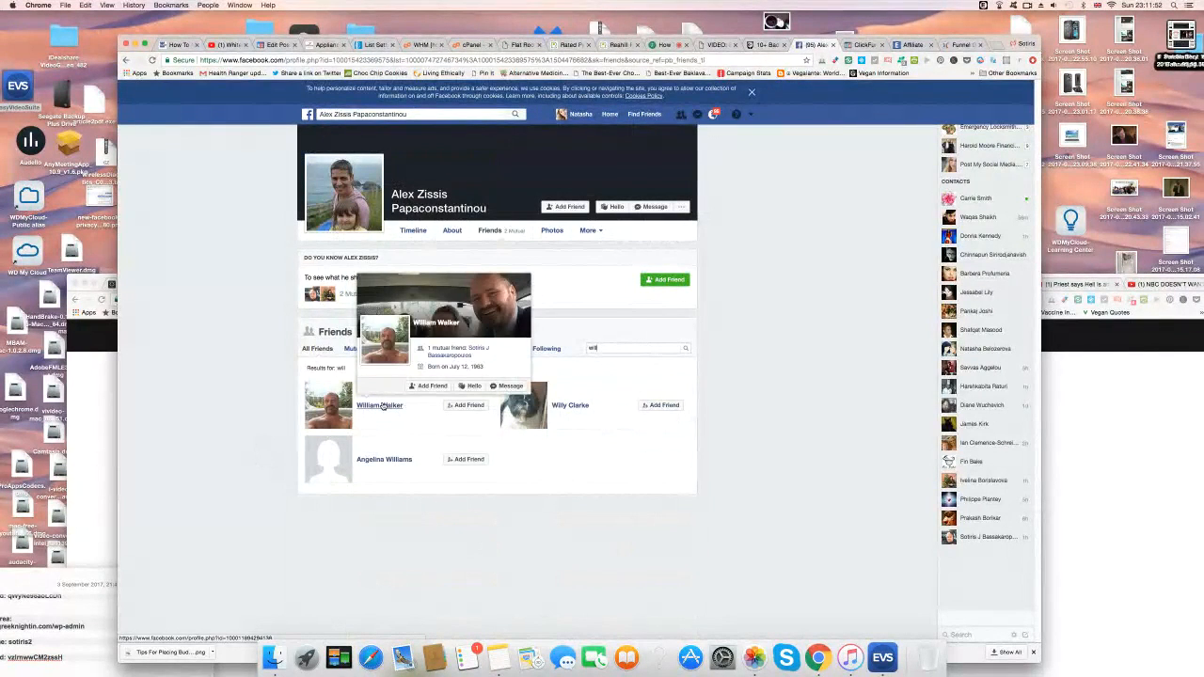
Open the matching friend's profile and scroll through their timeline.
{"action": "left_click", "coordinate": [383, 405]}
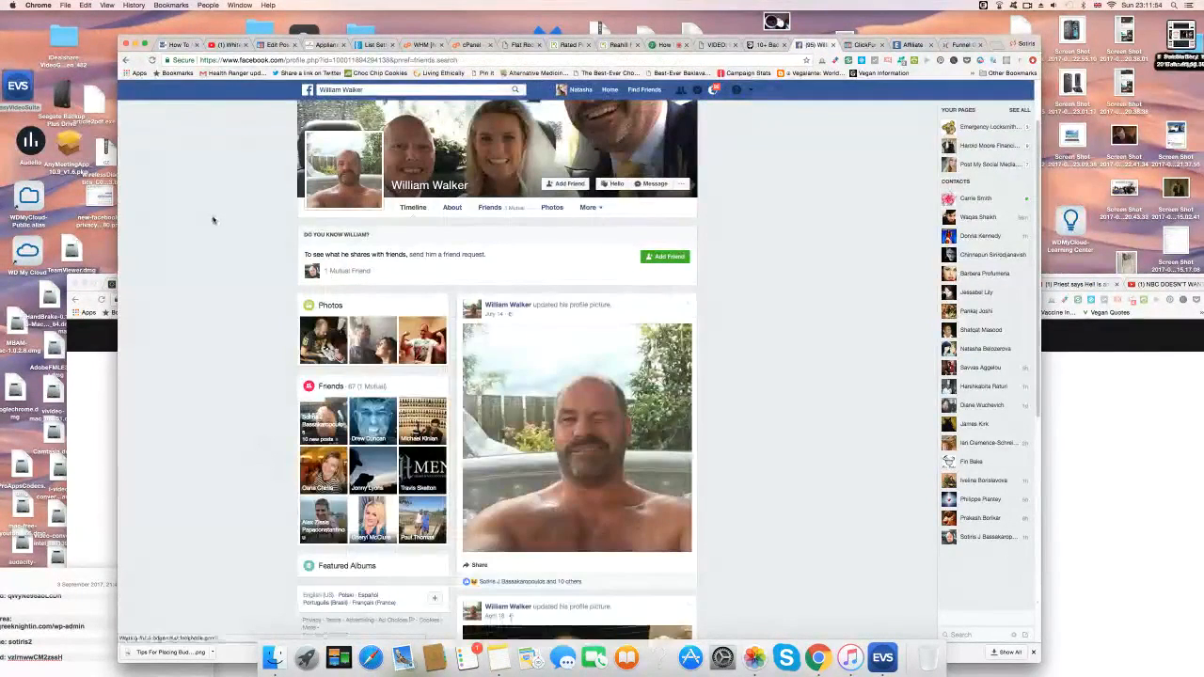
{"action": "scroll", "coordinate": [546, 404], "scroll_direction": "down", "scroll_amount": 10}
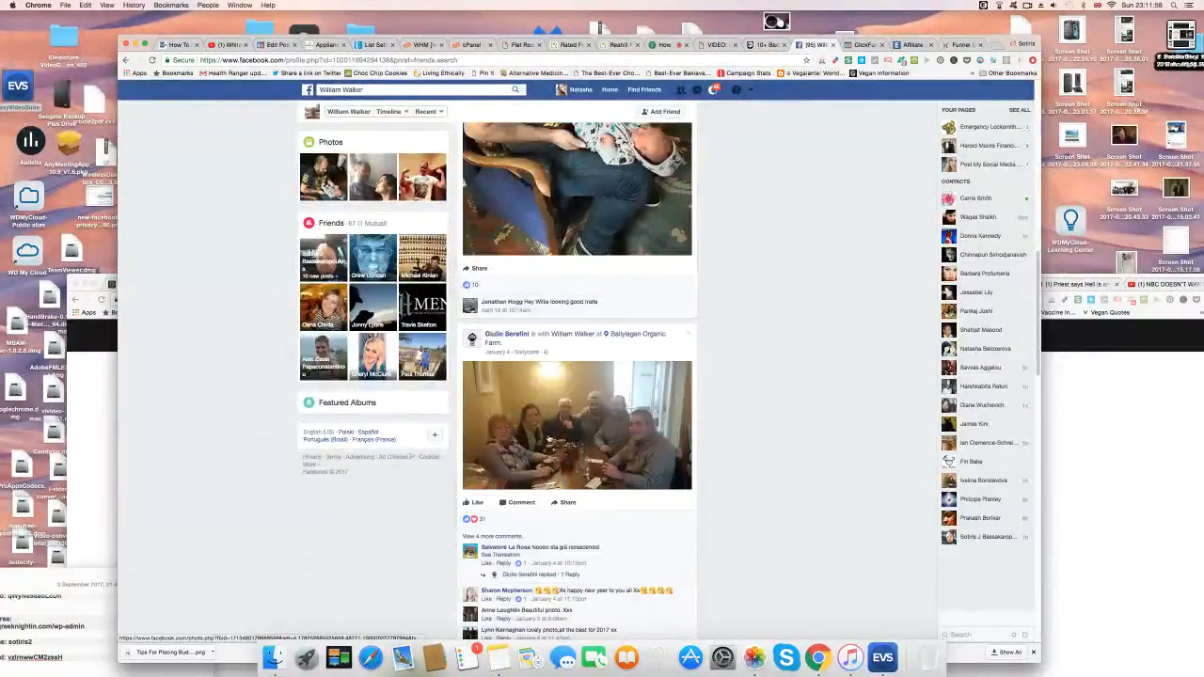
{"action": "scroll", "coordinate": [550, 440], "scroll_direction": "down", "scroll_amount": 3}
{"action": "scroll", "coordinate": [549, 439], "scroll_direction": "down", "scroll_amount": 4}
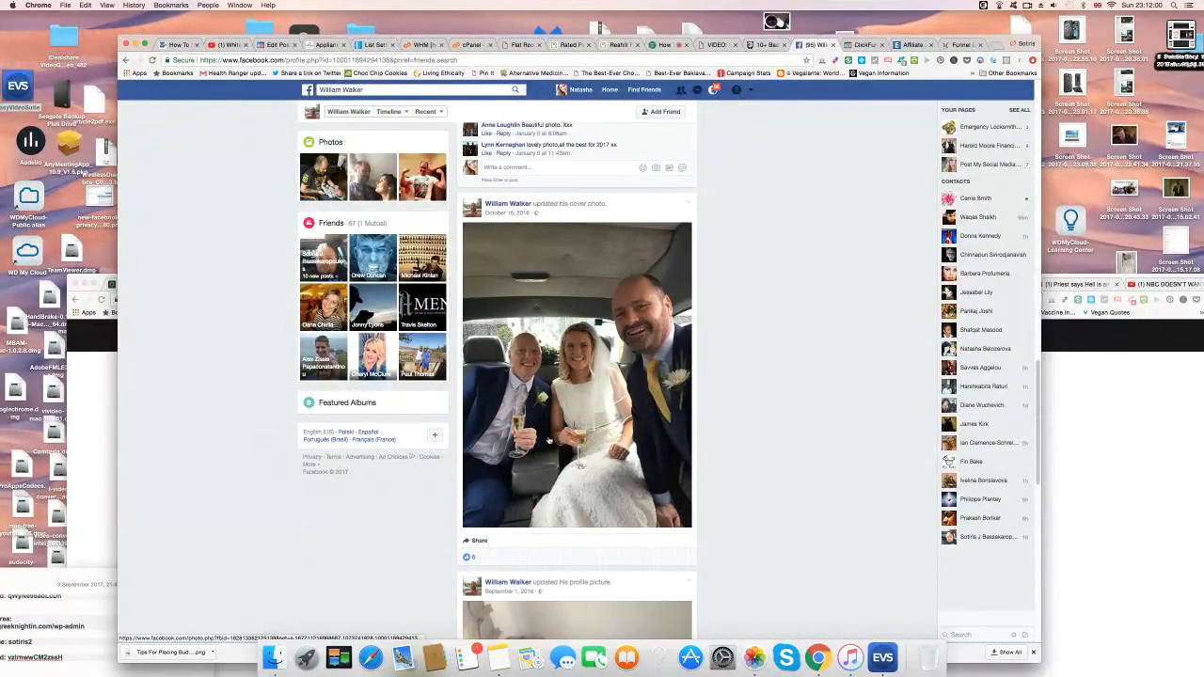
{"action": "scroll", "coordinate": [549, 439], "scroll_direction": "down", "scroll_amount": 10}
{"action": "scroll", "coordinate": [549, 440], "scroll_direction": "down", "scroll_amount": 5}
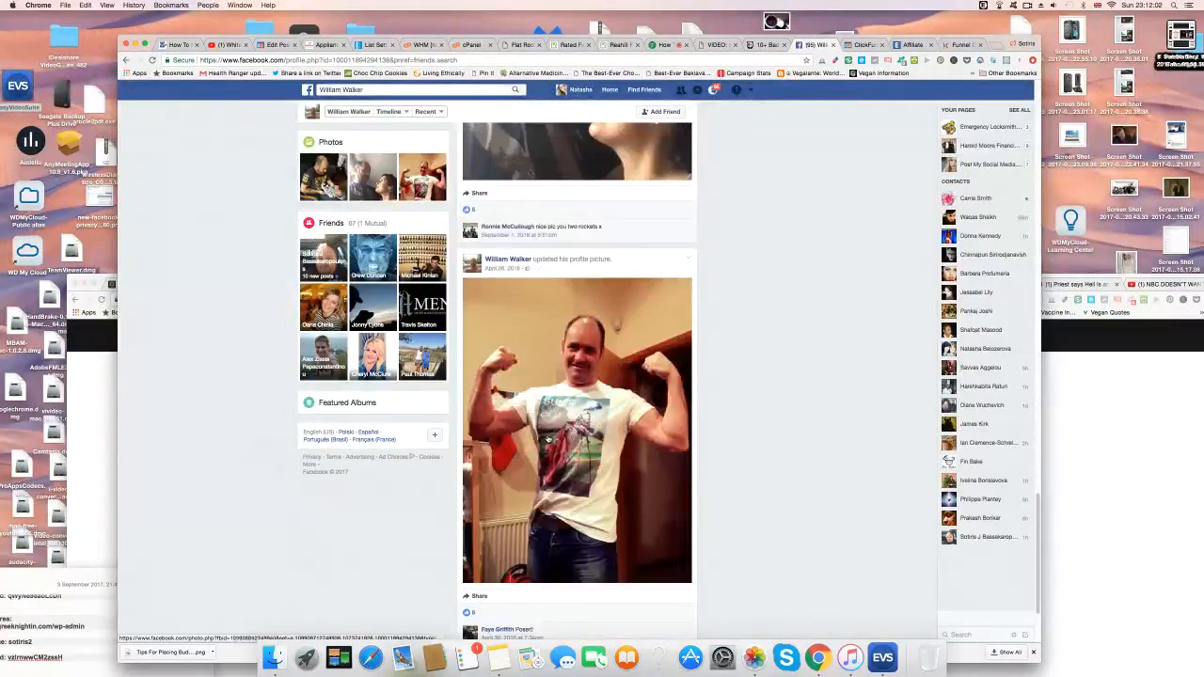
{"action": "scroll", "coordinate": [548, 439], "scroll_direction": "down", "scroll_amount": 5}
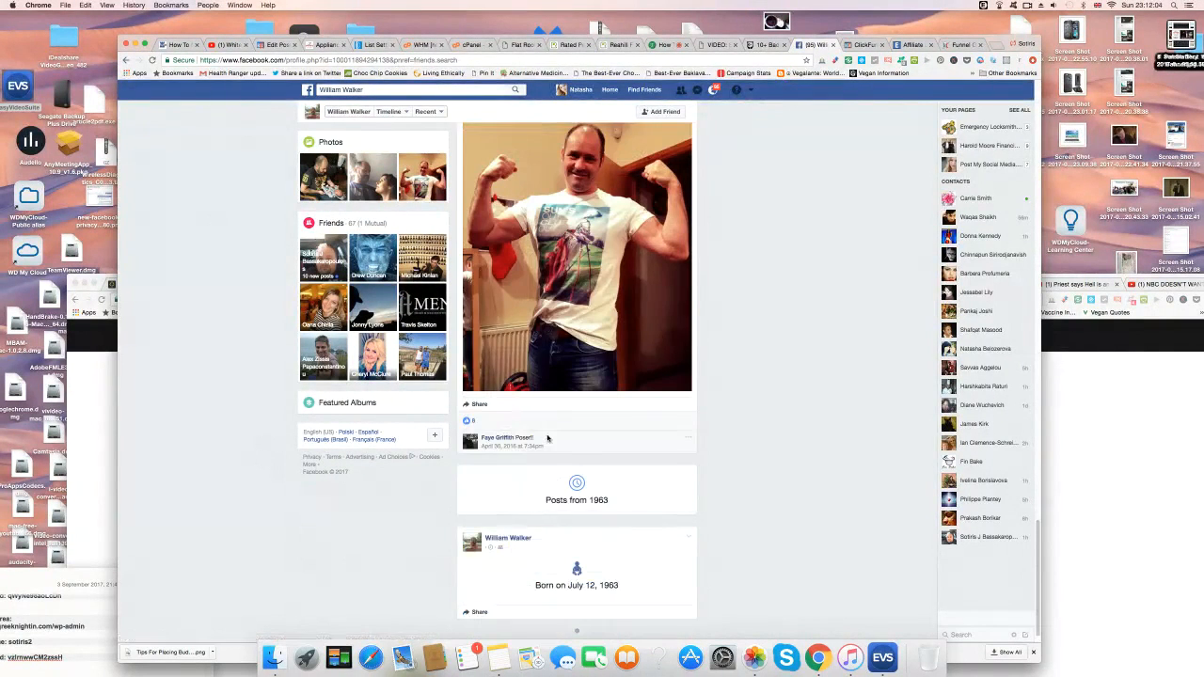
{"action": "scroll", "coordinate": [547, 439], "scroll_direction": "up", "scroll_amount": 10}
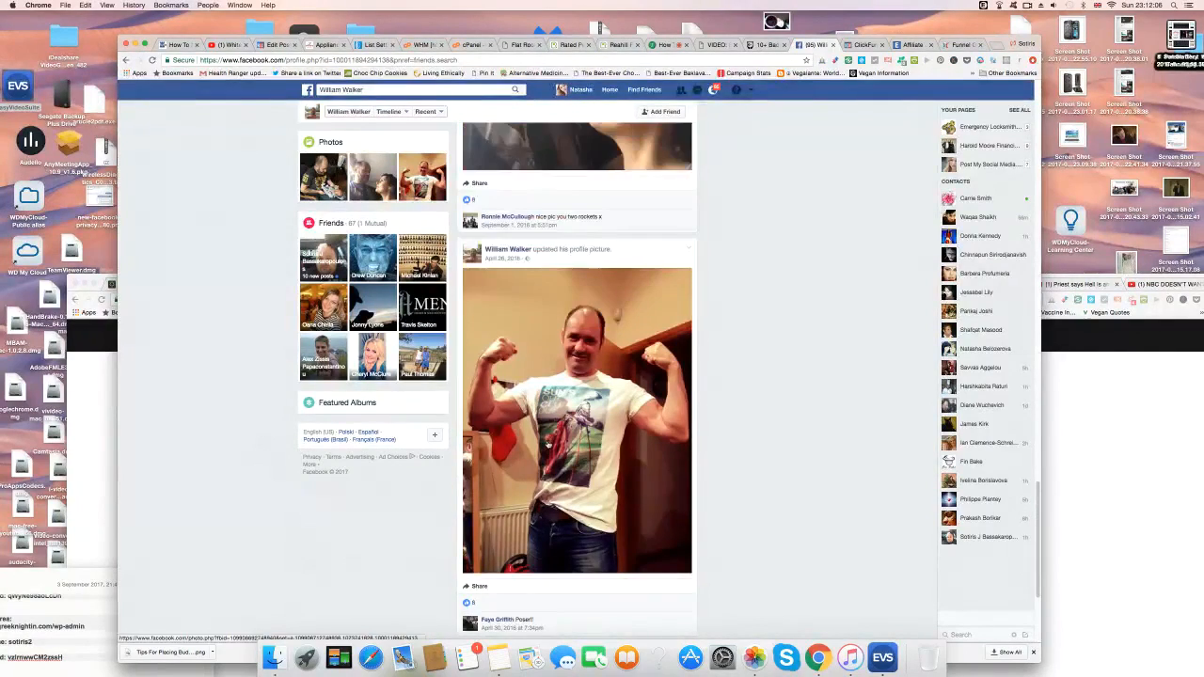
{"action": "scroll", "coordinate": [548, 444], "scroll_direction": "up", "scroll_amount": 15}
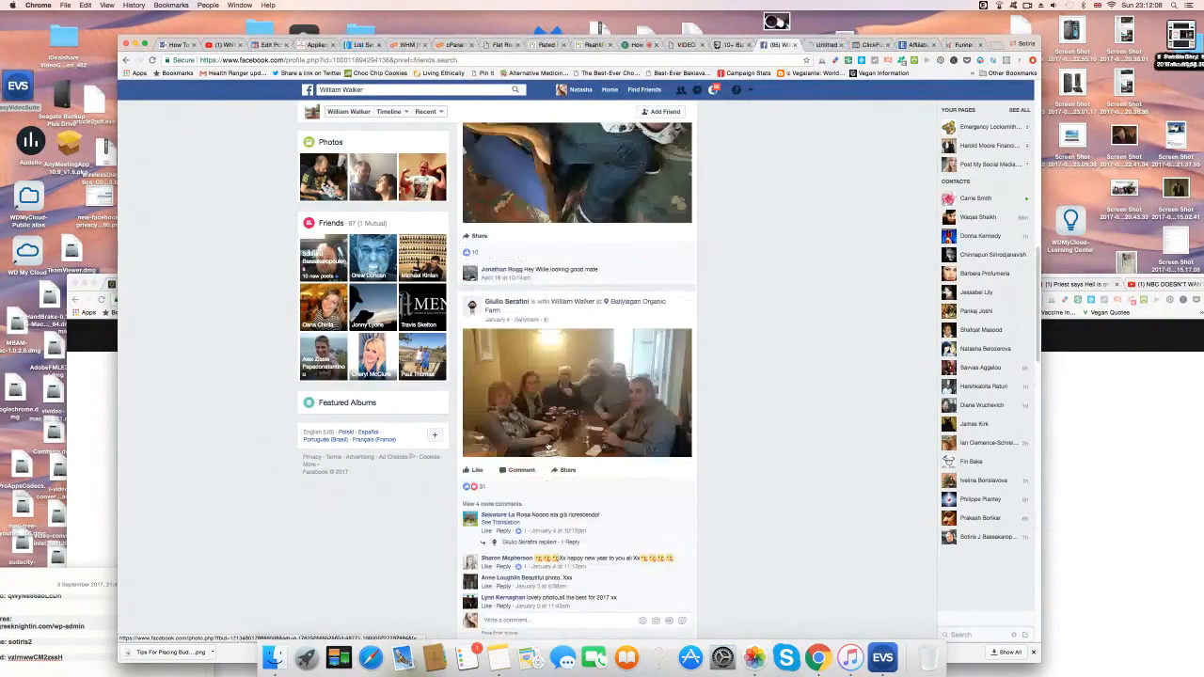
{"action": "scroll", "coordinate": [547, 444], "scroll_direction": "up", "scroll_amount": 8}
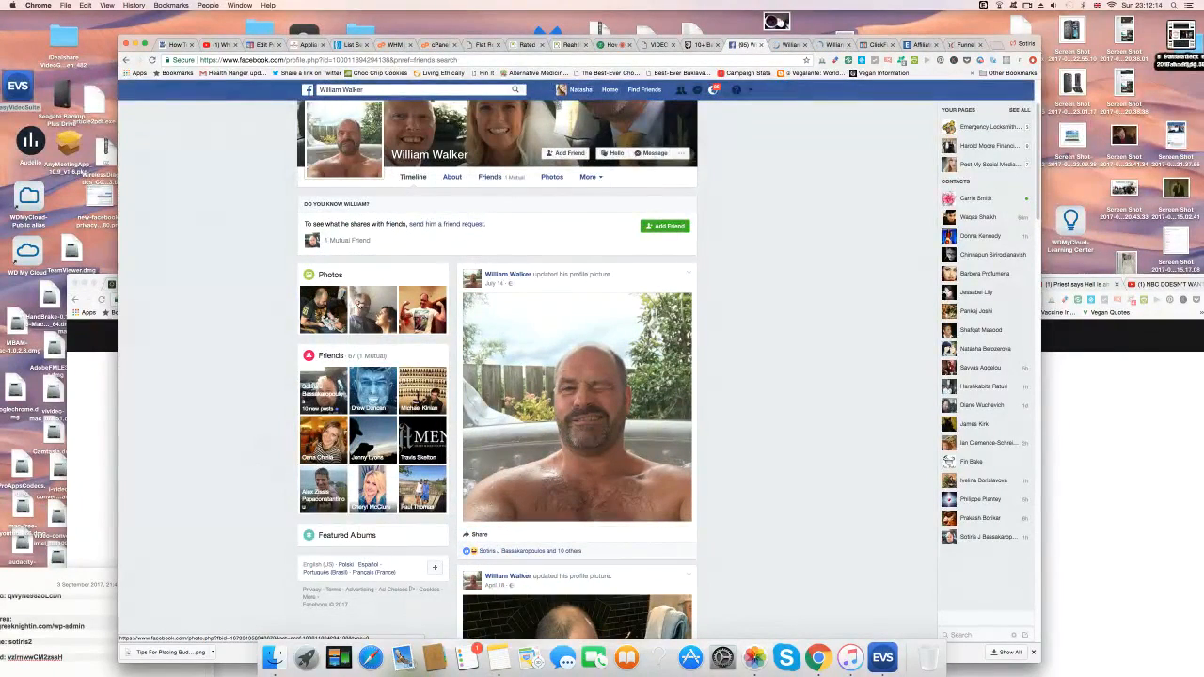
View one of their photos, then screenshot the hot-tub profile photo region.
{"action": "left_click", "coordinate": [375, 306]}
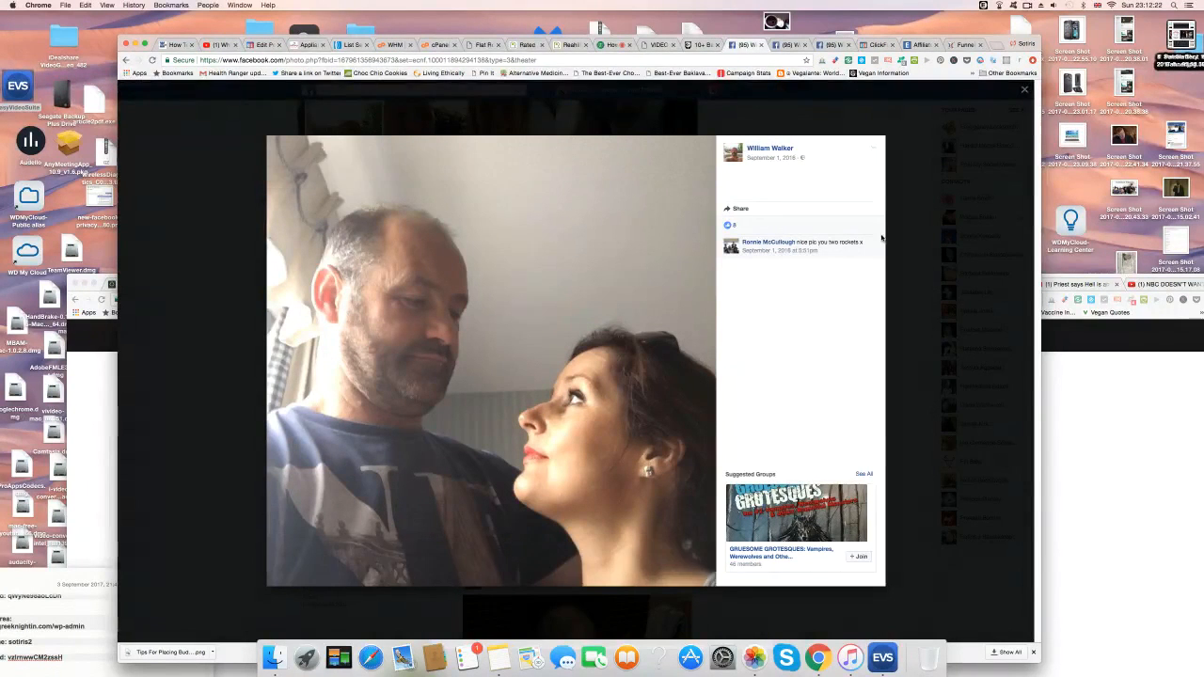
{"action": "left_click", "coordinate": [934, 238]}
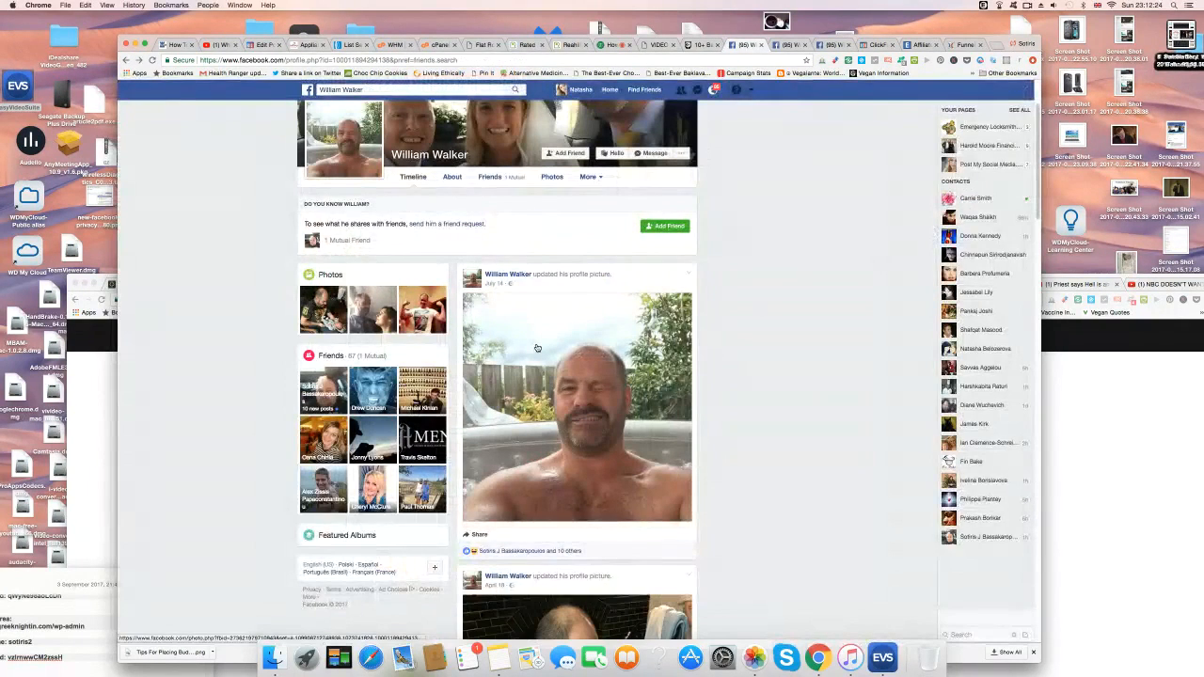
{"action": "key", "text": "super+shift+4"}
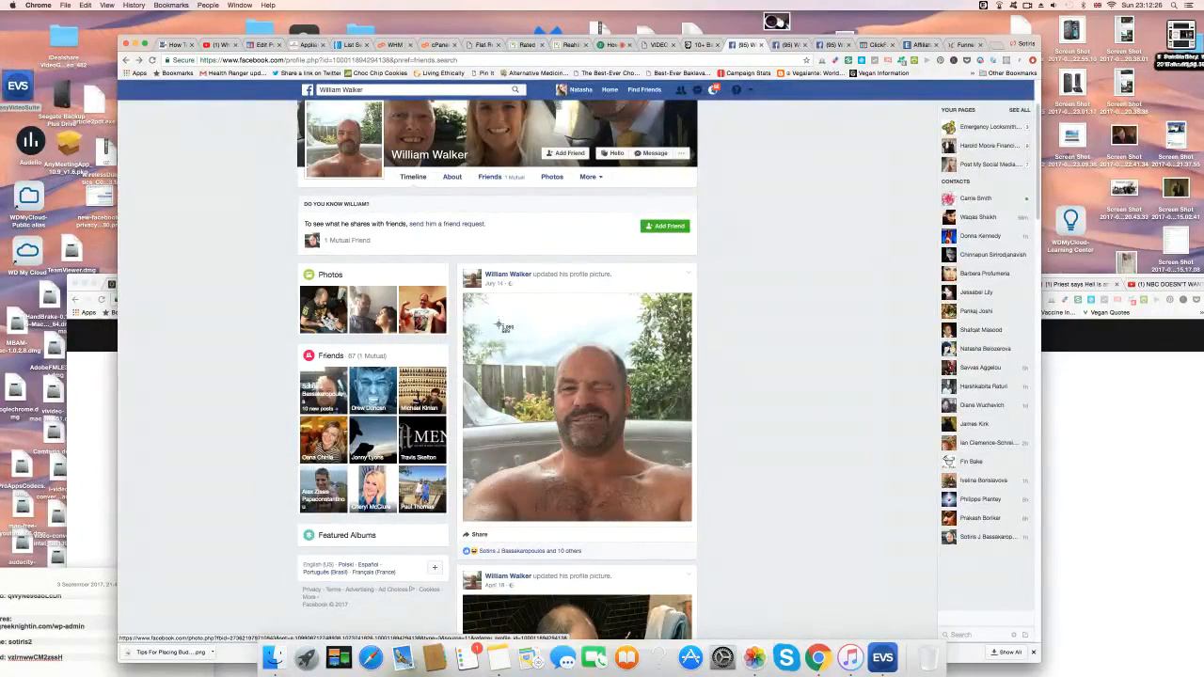
{"action": "left_click_drag", "start_coordinate": [483, 318], "coordinate": [674, 470]}
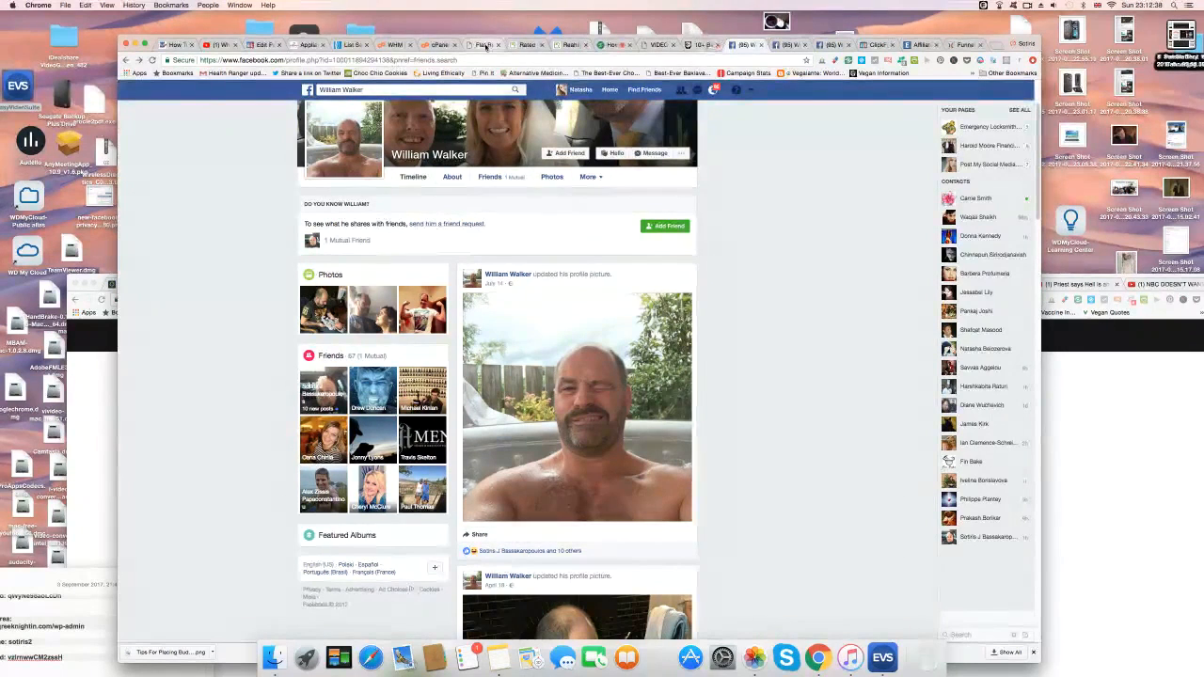
Look through the other open tabs, then go back to the Flat Roof Repairs Antrim page.
{"action": "left_click", "coordinate": [791, 44]}
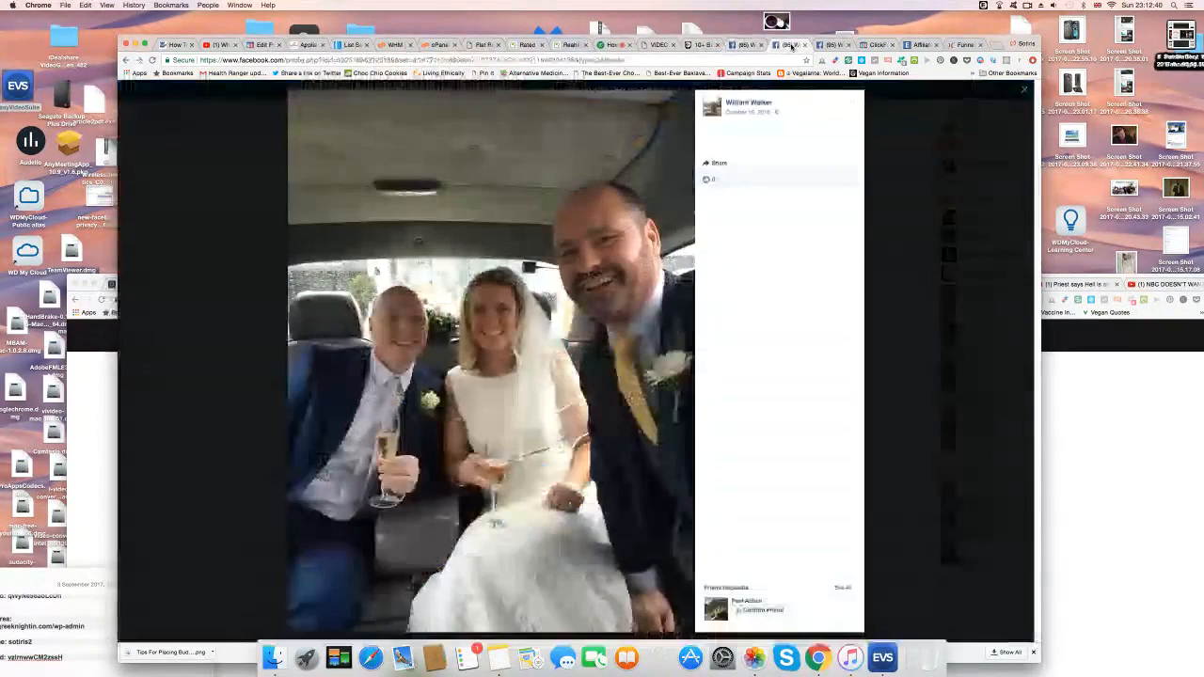
{"action": "left_click", "coordinate": [840, 45]}
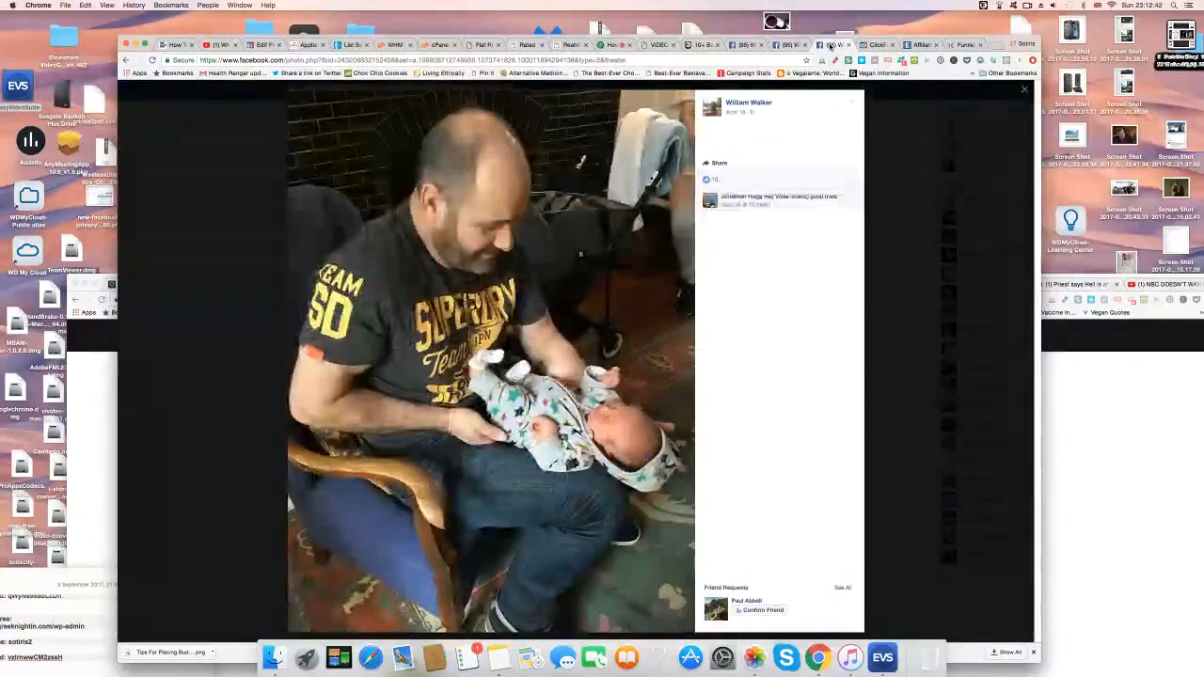
{"action": "left_click", "coordinate": [483, 45]}
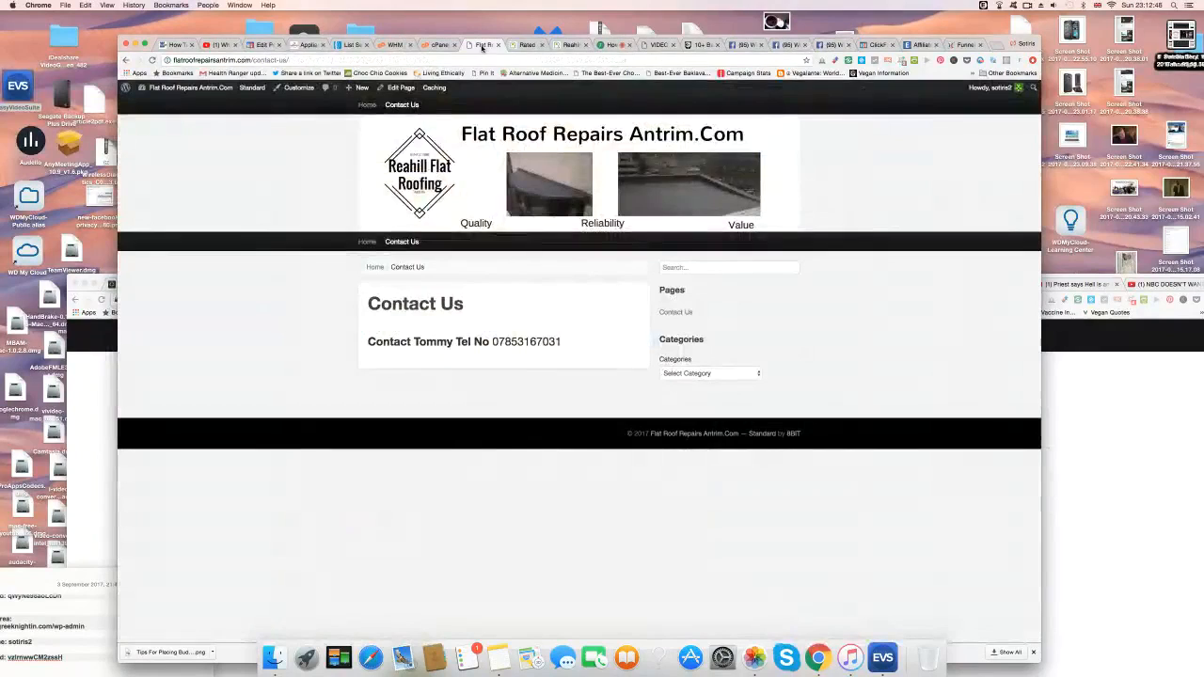
{"action": "left_click", "coordinate": [745, 45]}
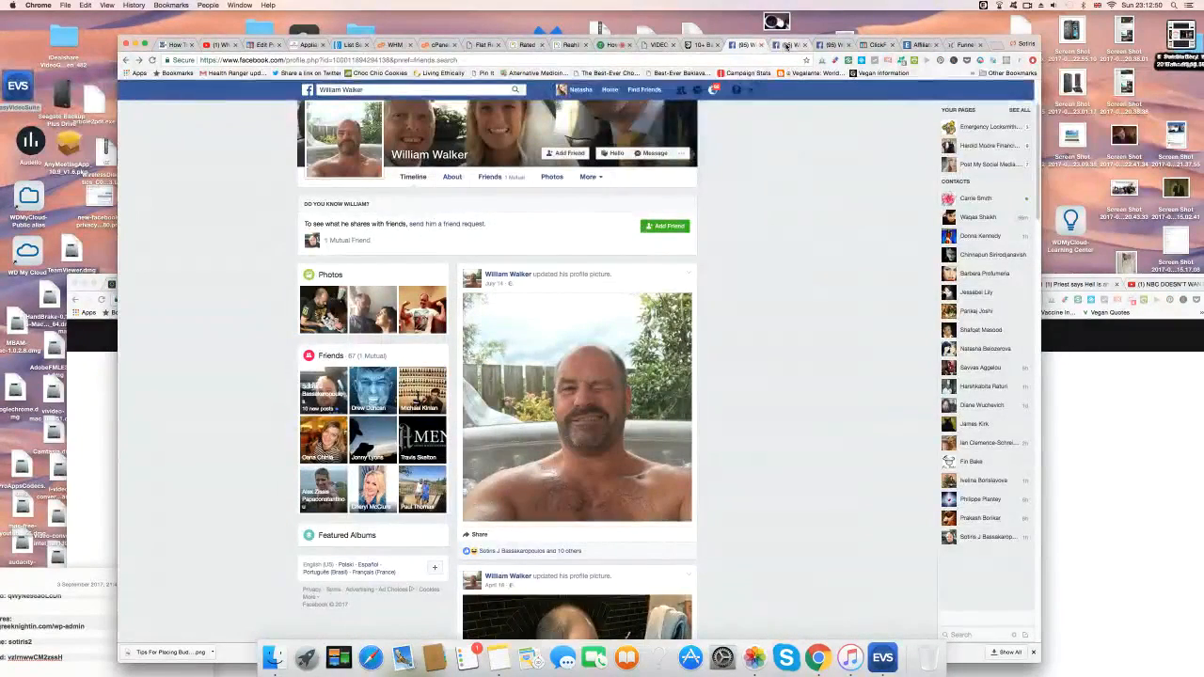
{"action": "left_click", "coordinate": [790, 45]}
{"action": "left_click", "coordinate": [746, 45]}
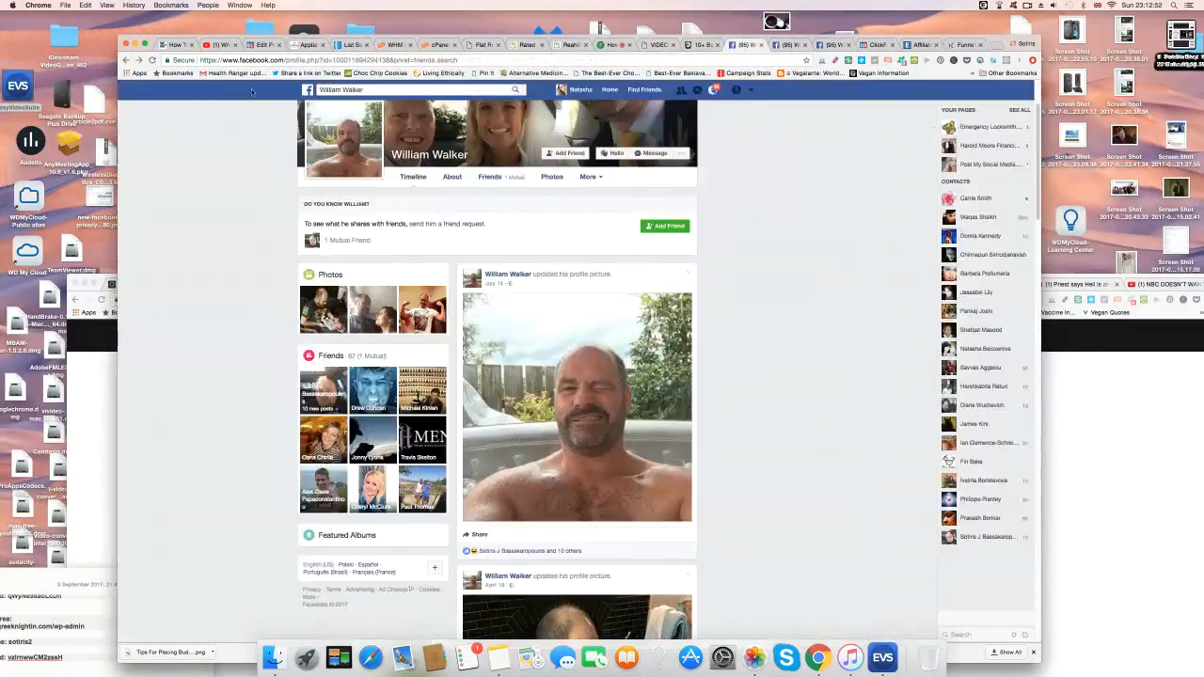
{"action": "left_click", "coordinate": [127, 59]}
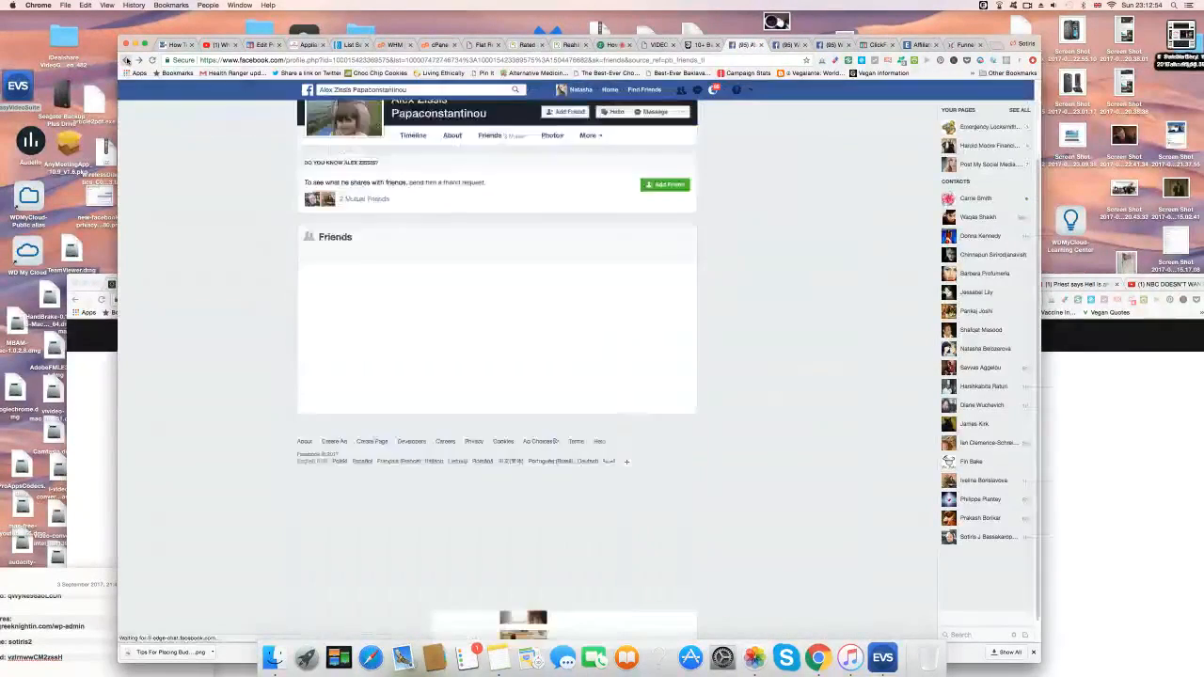
{"action": "left_click", "coordinate": [127, 59]}
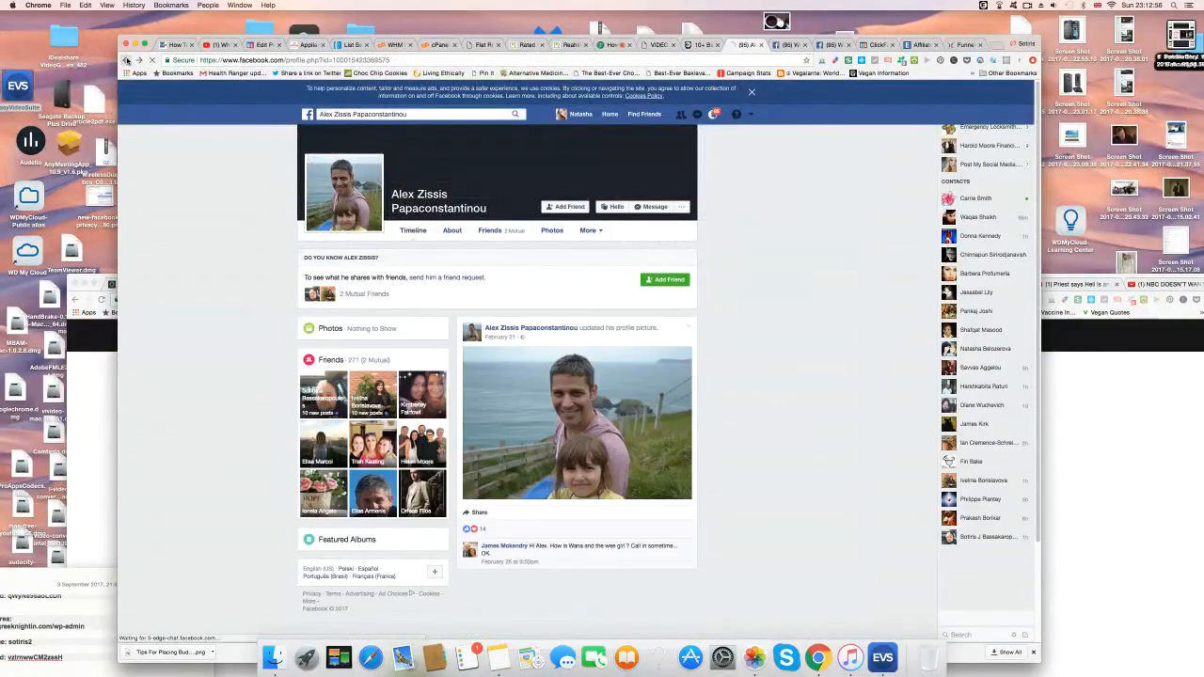
{"action": "left_click", "coordinate": [127, 60]}
{"action": "left_click", "coordinate": [127, 59]}
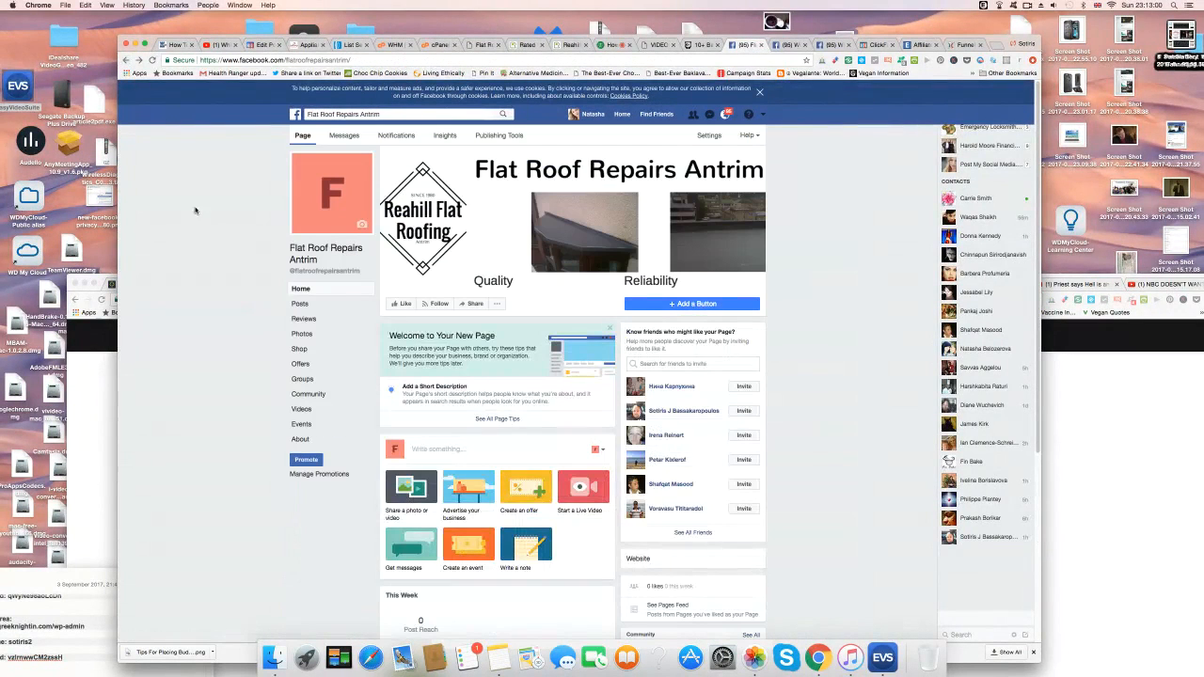
Replace the page's profile picture with the captured hot-tub Screen Shot file and save it.
{"action": "left_click", "coordinate": [357, 220]}
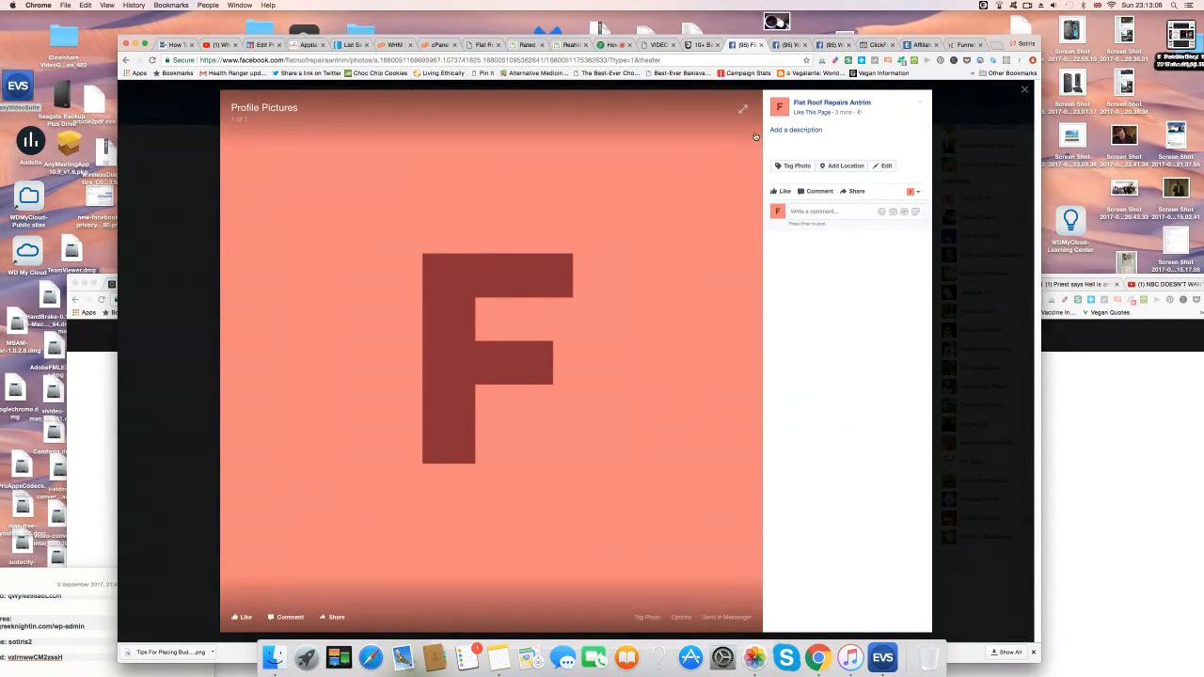
{"action": "left_click", "coordinate": [817, 105]}
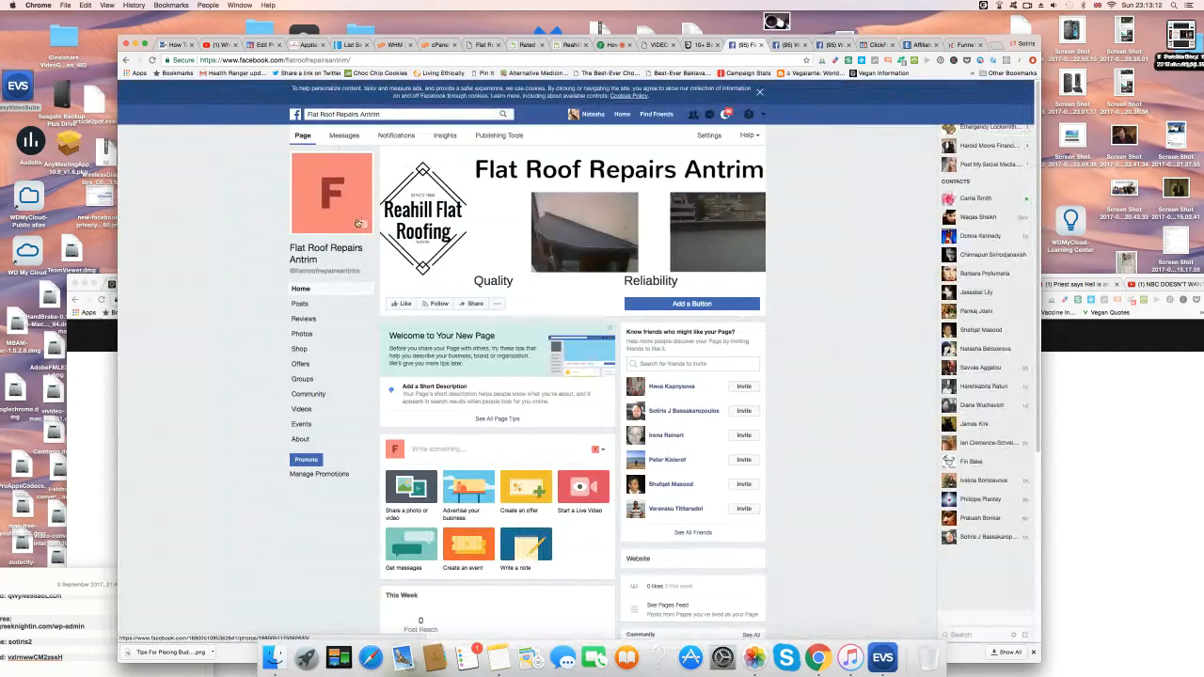
{"action": "left_click", "coordinate": [362, 226]}
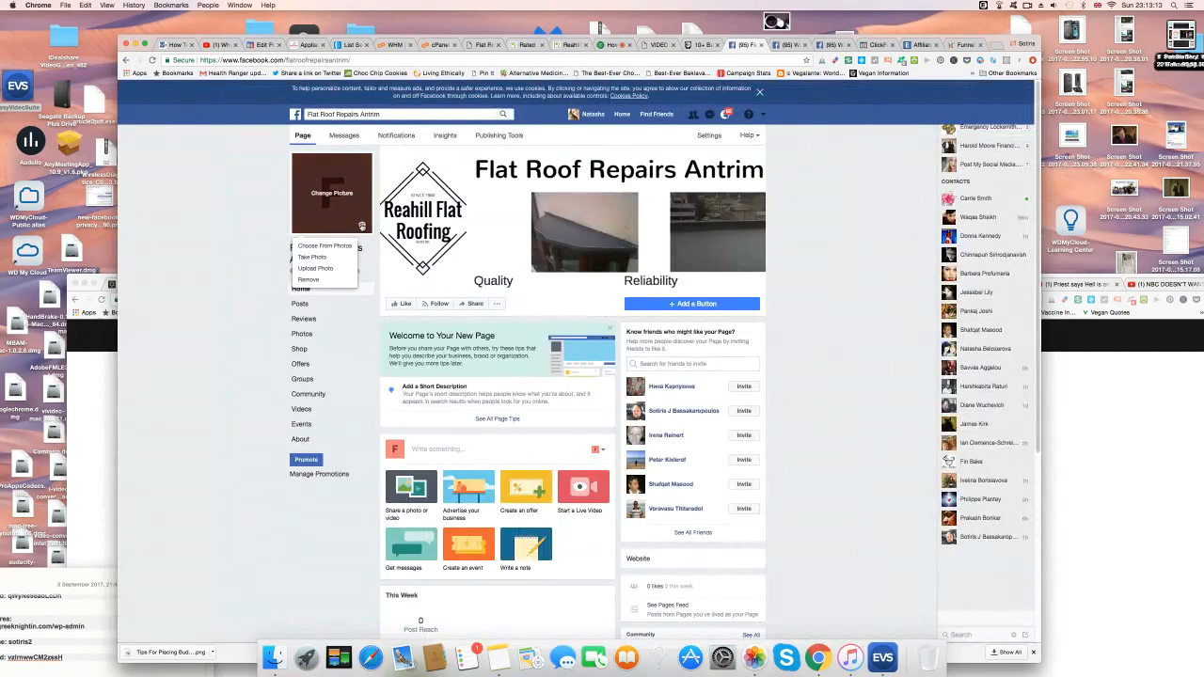
{"action": "left_click", "coordinate": [327, 270]}
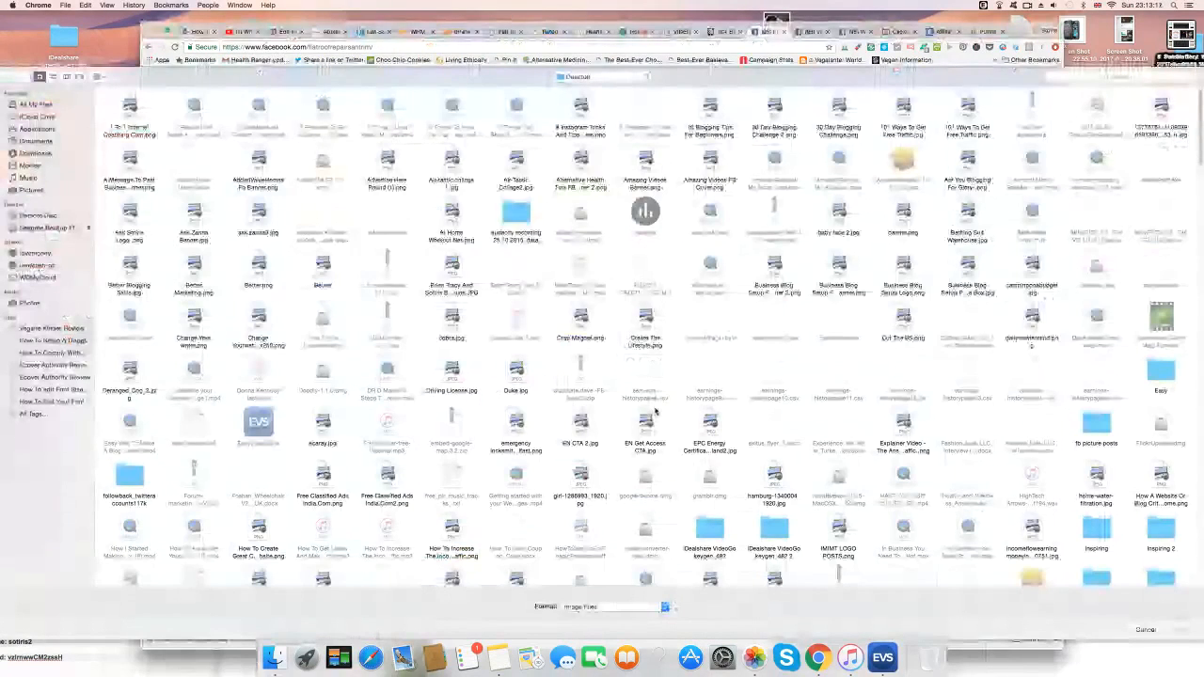
{"action": "scroll", "coordinate": [656, 412], "scroll_direction": "down", "scroll_amount": 20}
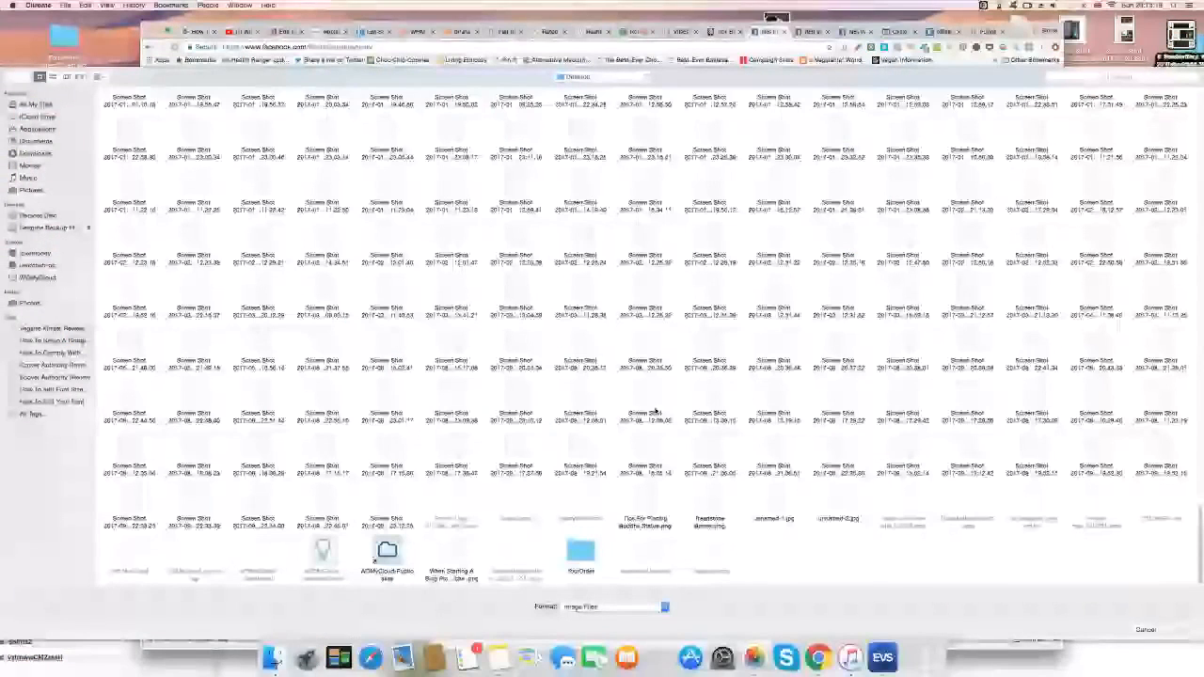
{"action": "left_click", "coordinate": [388, 502]}
{"action": "left_click", "coordinate": [1167, 628]}
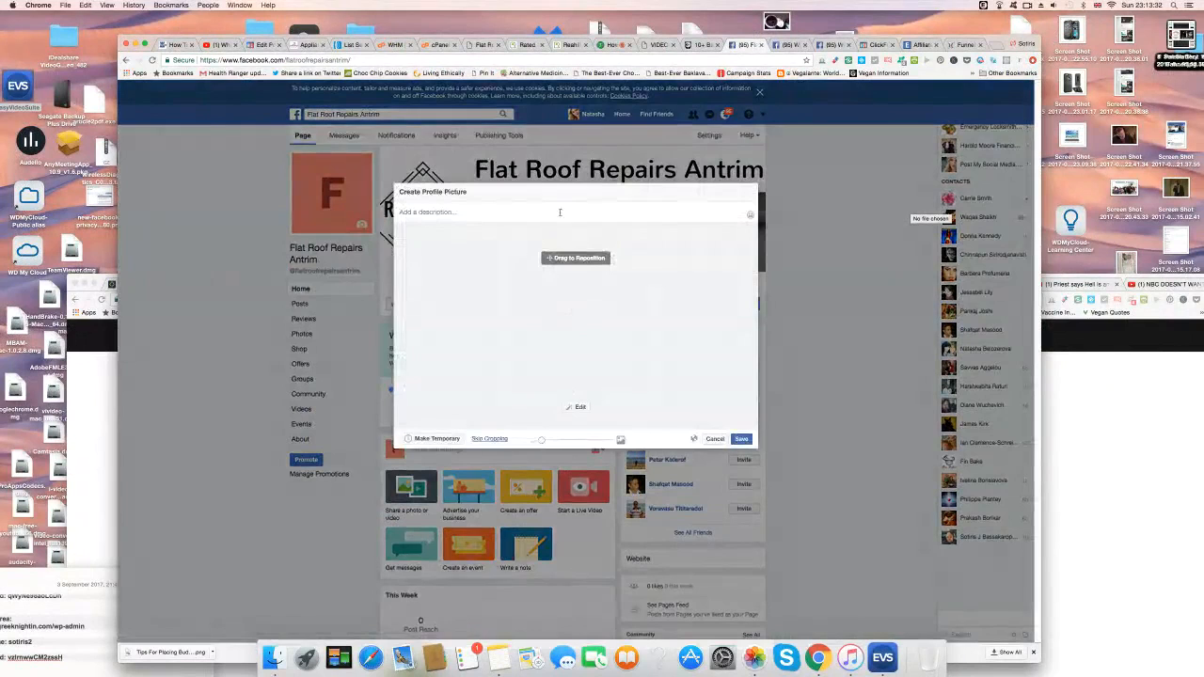
{"action": "left_click", "coordinate": [741, 439]}
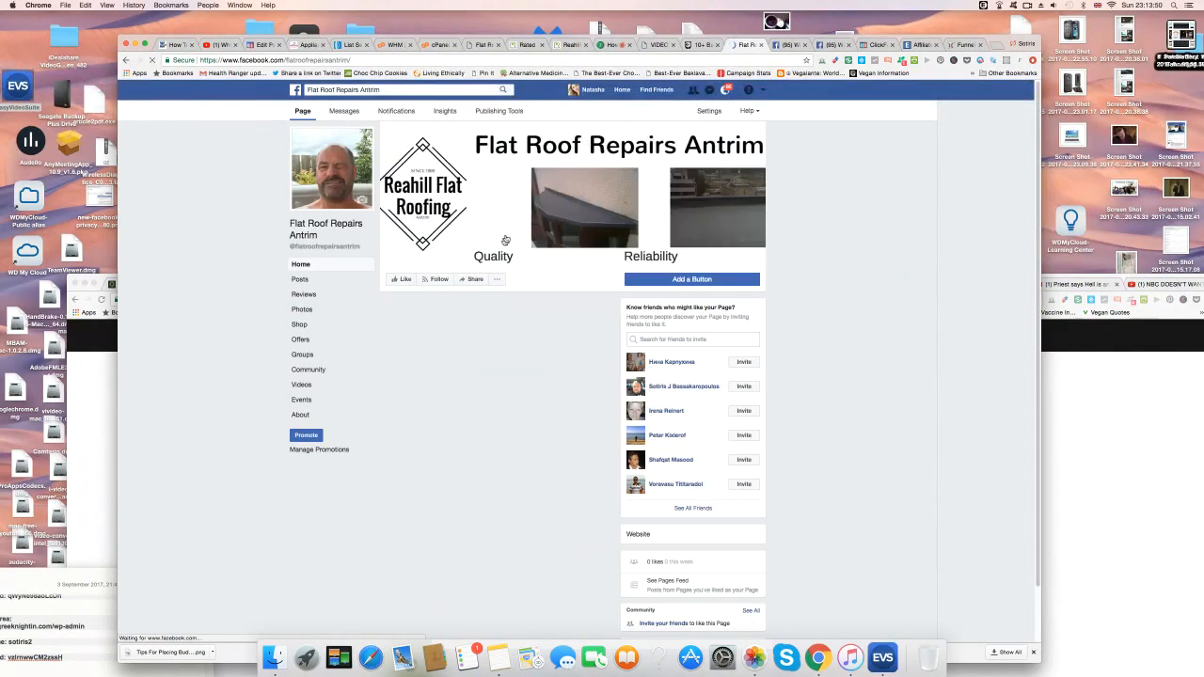
Start a Call Now button with the United Kingdom +44 dialling code.
{"action": "left_click", "coordinate": [704, 281]}
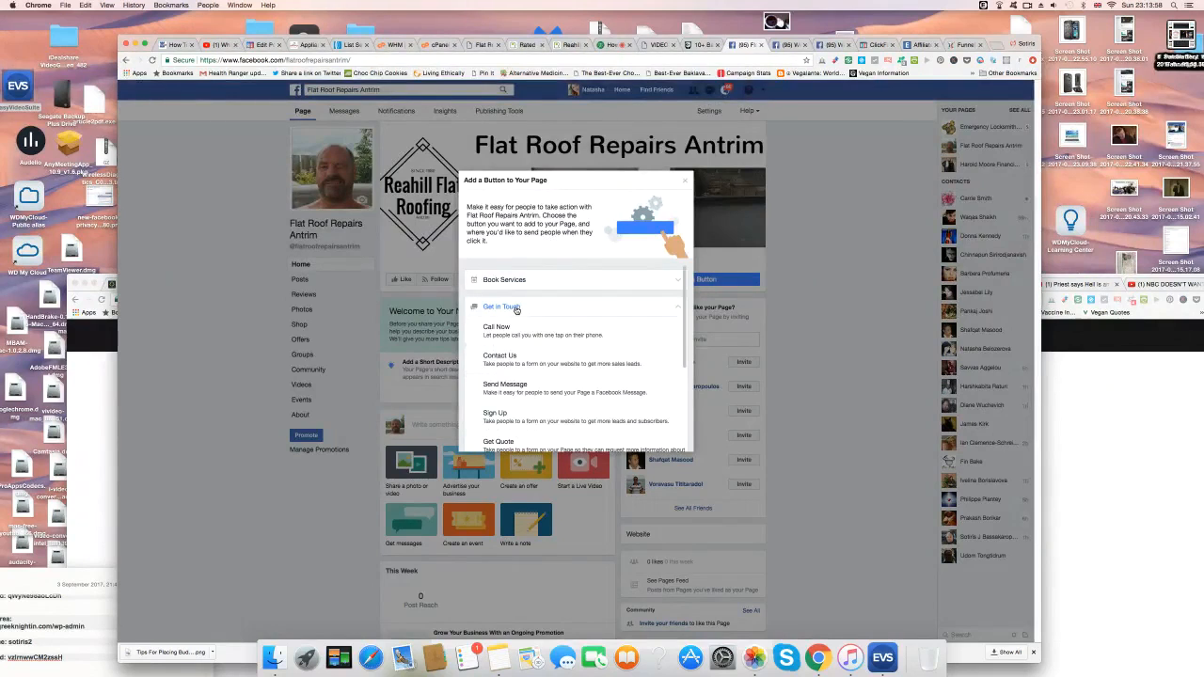
{"action": "left_click", "coordinate": [513, 329]}
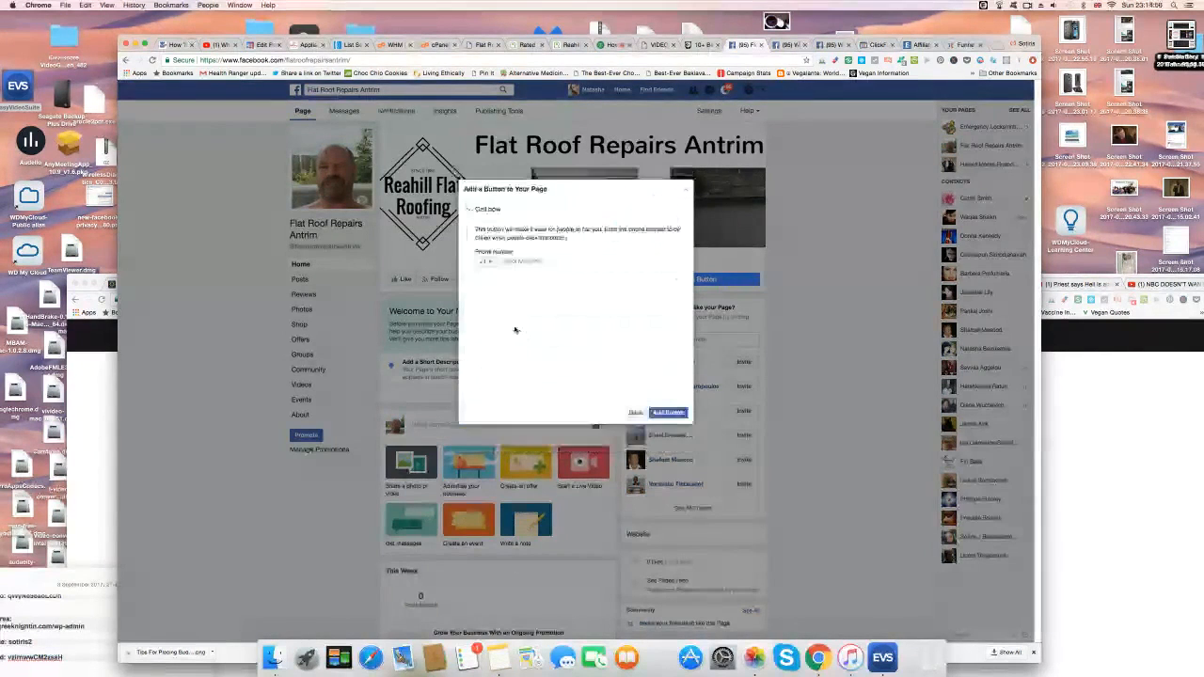
{"action": "left_click", "coordinate": [487, 262]}
{"action": "scroll", "coordinate": [531, 381], "scroll_direction": "down", "scroll_amount": 10}
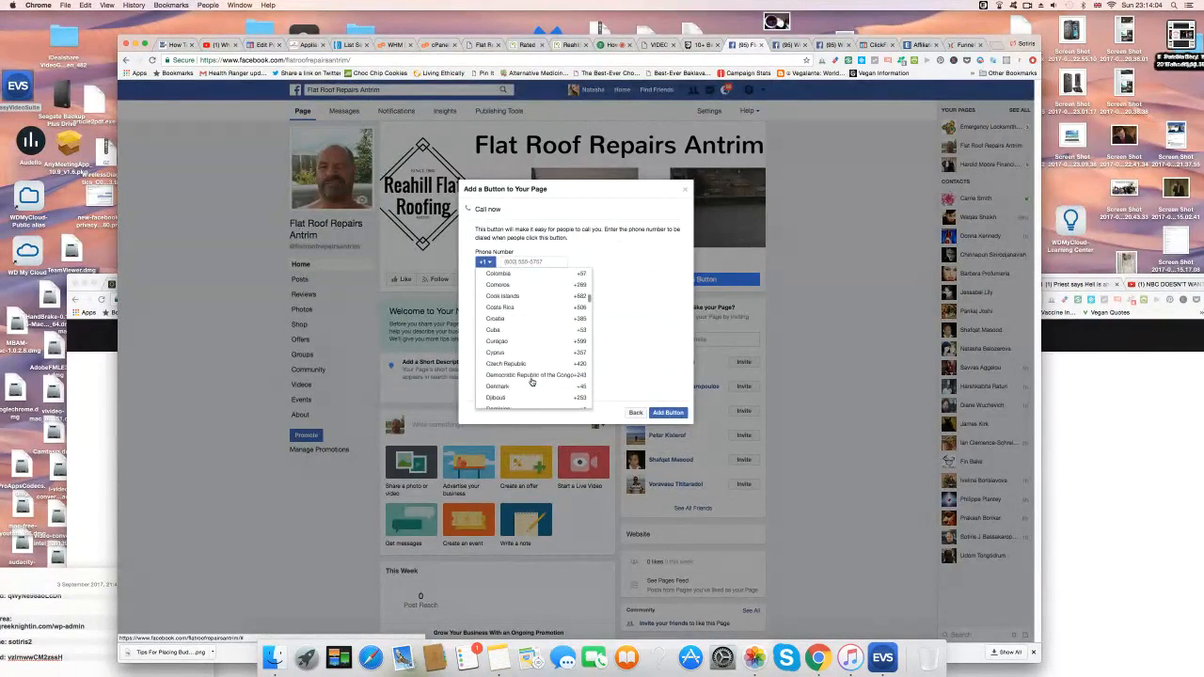
{"action": "scroll", "coordinate": [532, 381], "scroll_direction": "down", "scroll_amount": 15}
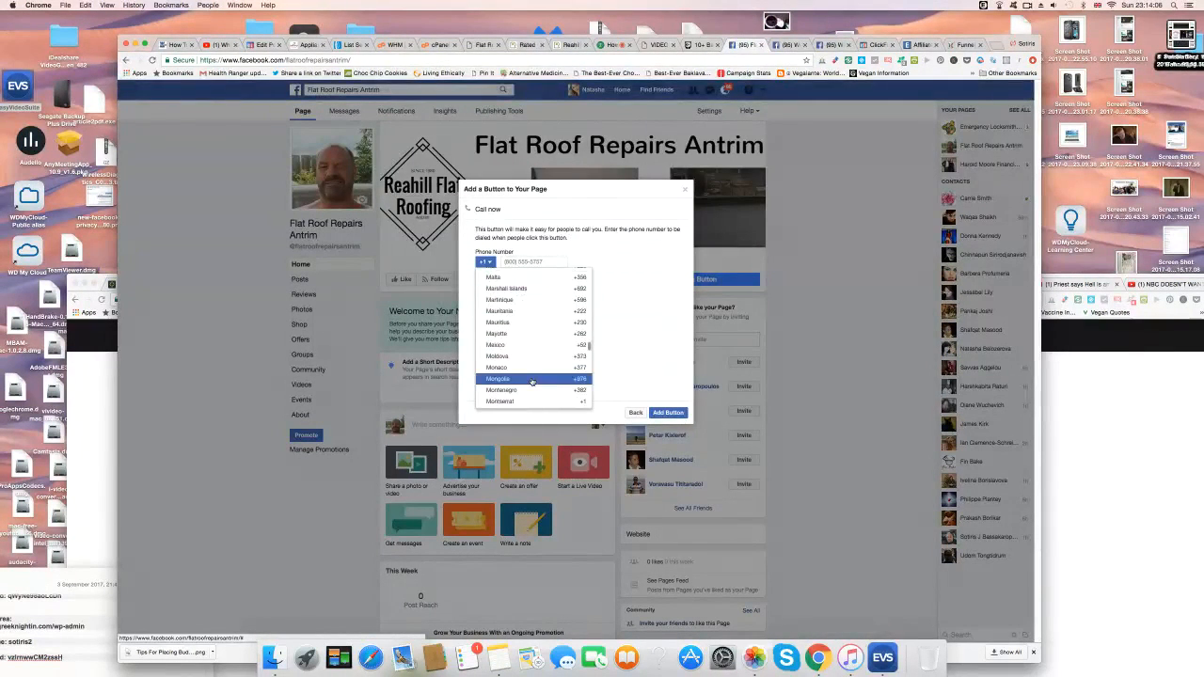
{"action": "scroll", "coordinate": [531, 381], "scroll_direction": "down", "scroll_amount": 10}
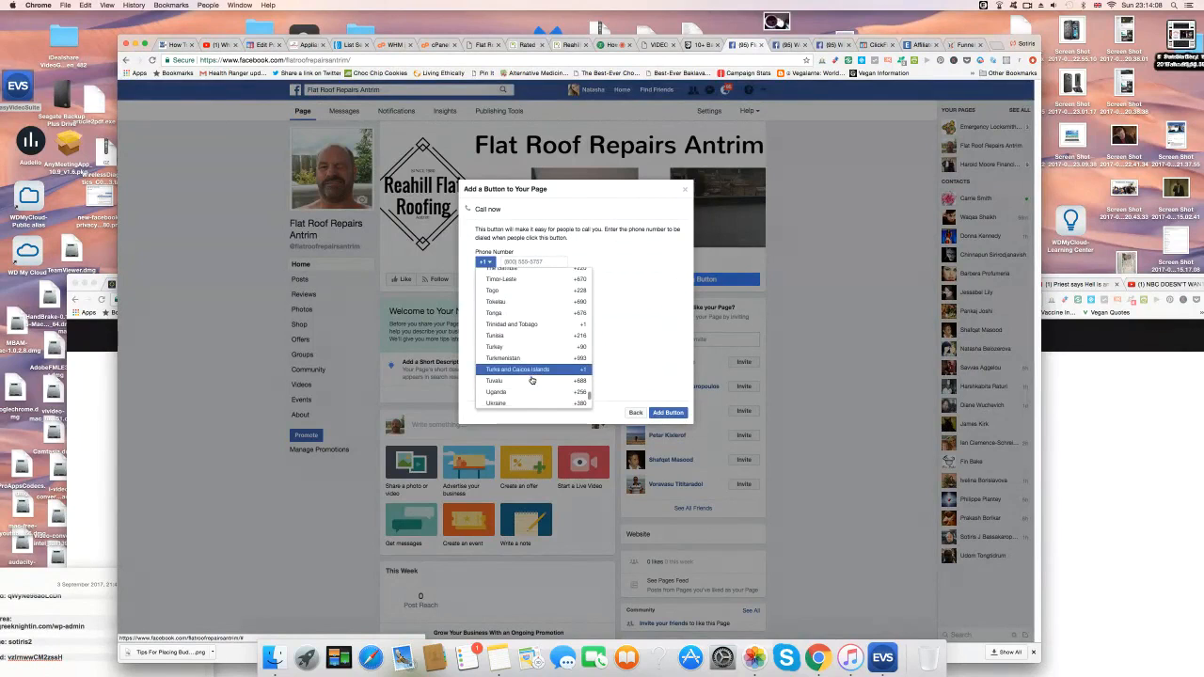
{"action": "scroll", "coordinate": [528, 352], "scroll_direction": "up", "scroll_amount": 1}
{"action": "scroll", "coordinate": [528, 352], "scroll_direction": "up", "scroll_amount": 1}
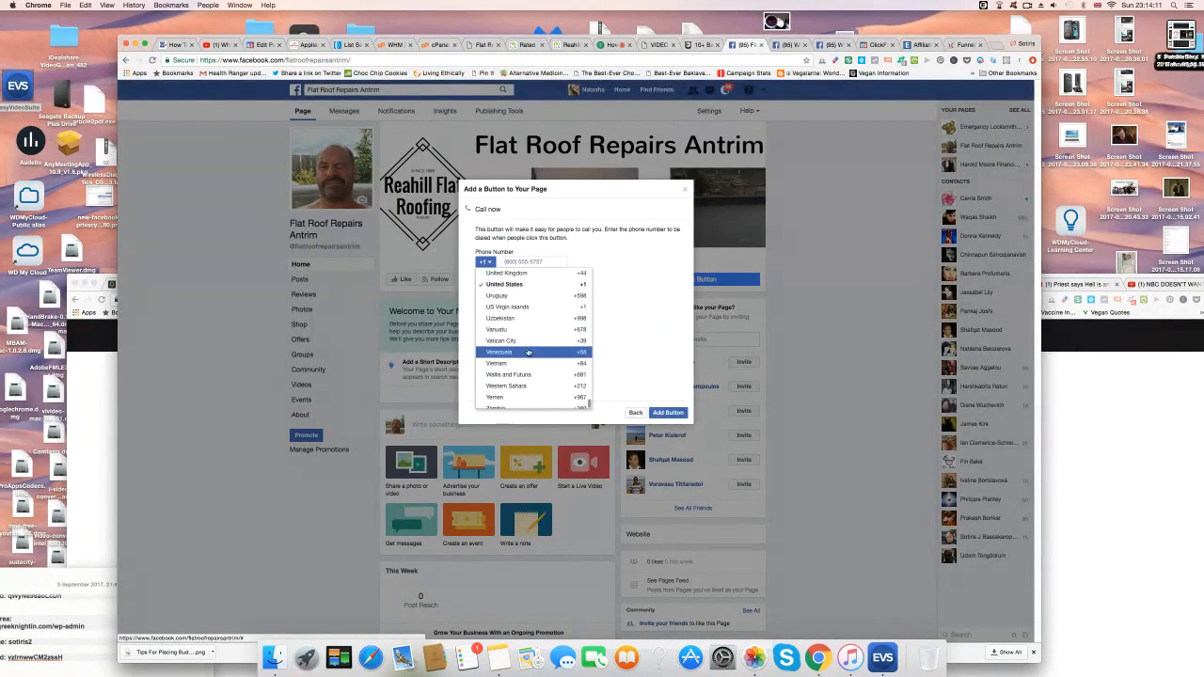
{"action": "left_click", "coordinate": [541, 274]}
{"action": "left_click", "coordinate": [549, 262]}
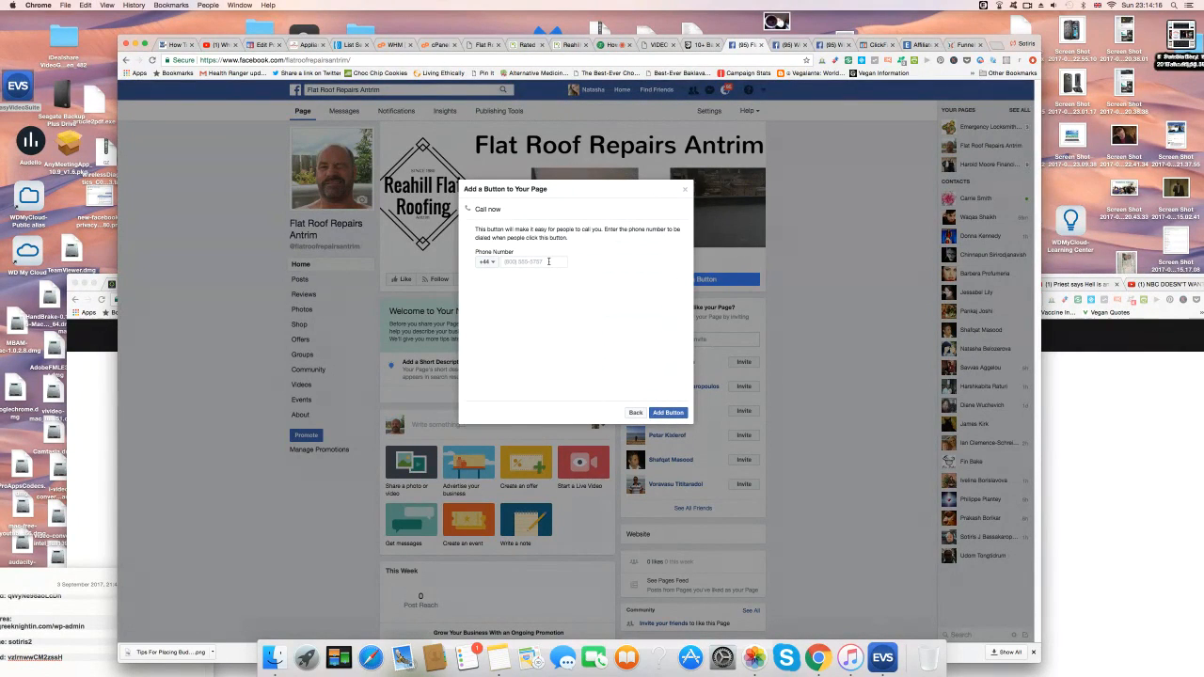
Copy the roofer's phone number from the Rated People job listing, paste it in, and add the button.
{"action": "left_click", "coordinate": [572, 45]}
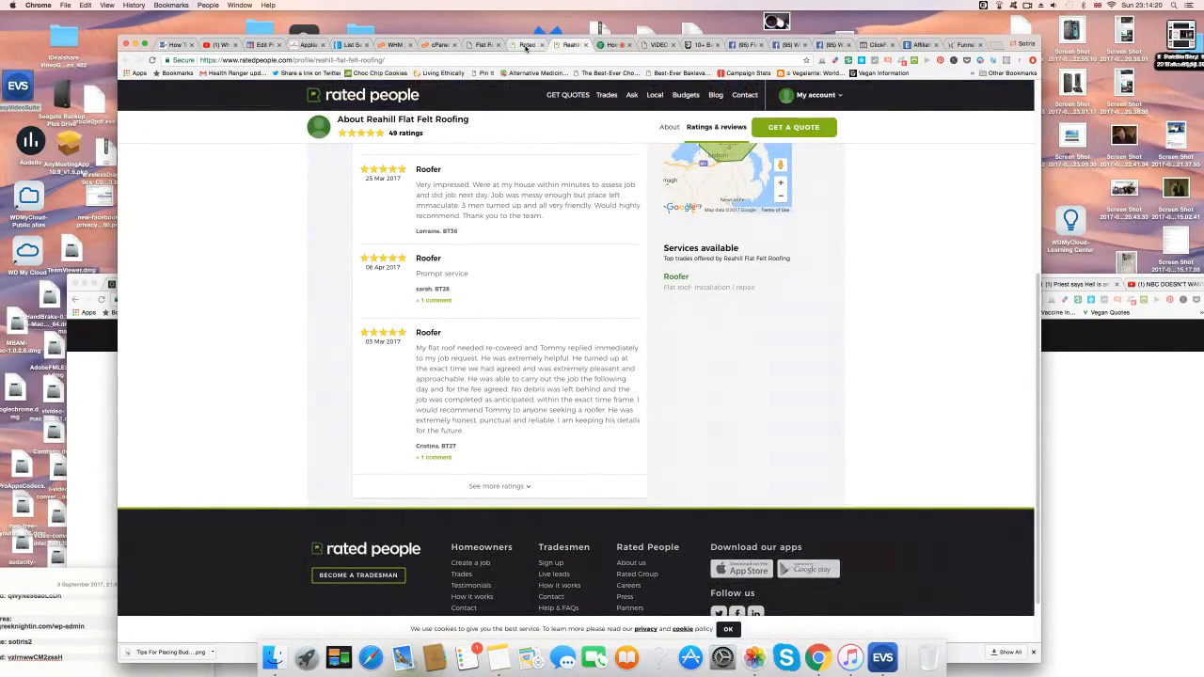
{"action": "left_click", "coordinate": [527, 45]}
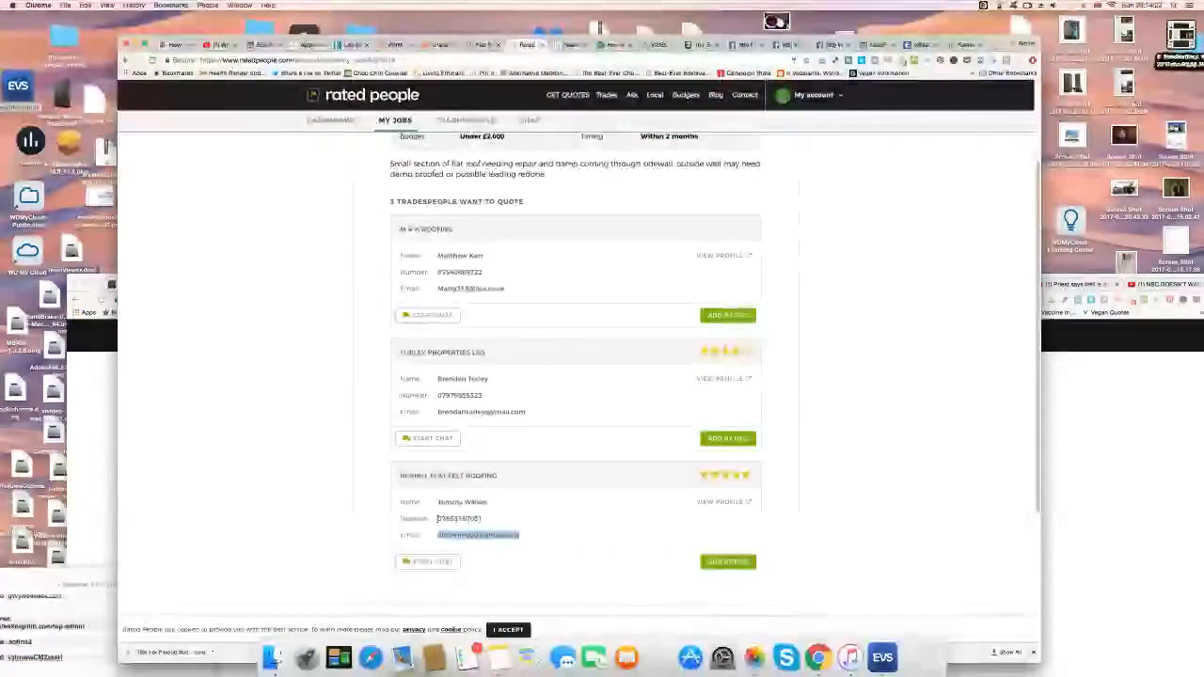
{"action": "left_click_drag", "start_coordinate": [436, 519], "coordinate": [511, 523]}
{"action": "right_click", "coordinate": [465, 517]}
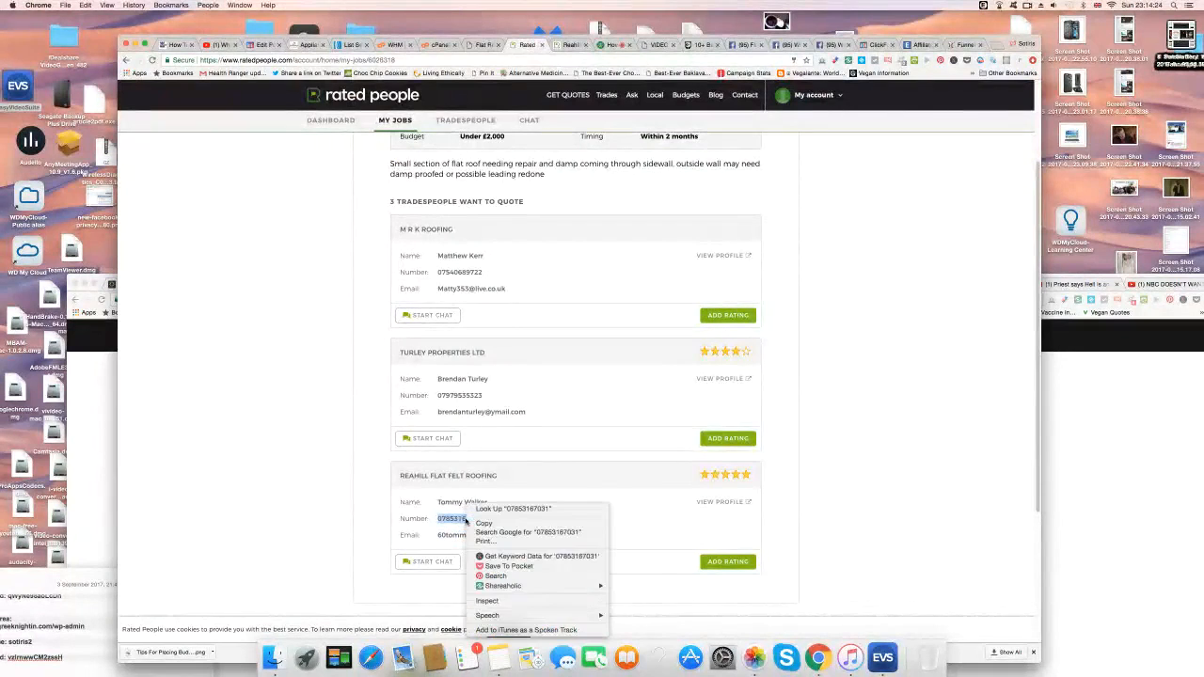
{"action": "left_click", "coordinate": [494, 524]}
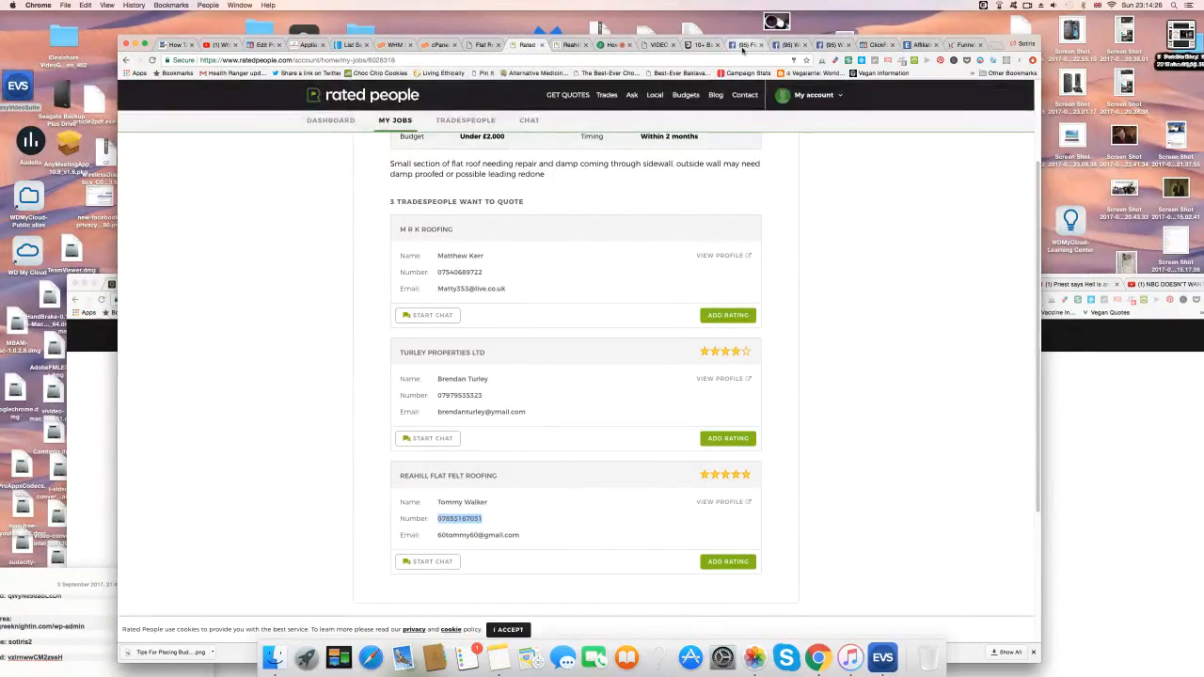
{"action": "left_click", "coordinate": [745, 45]}
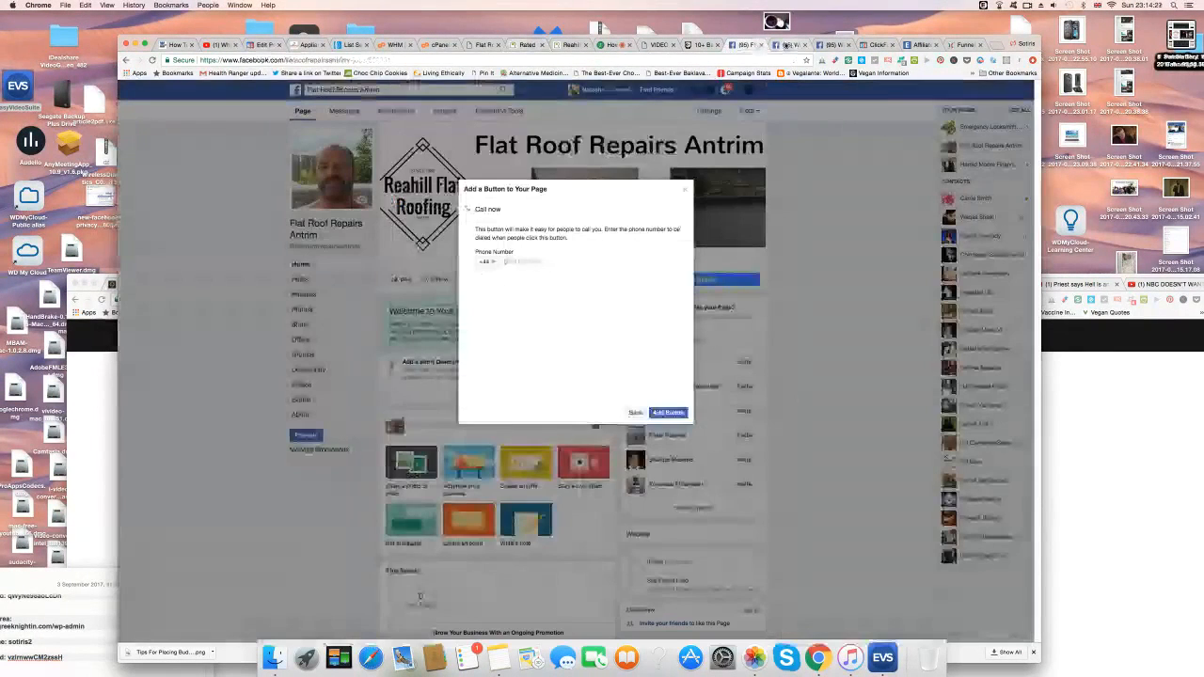
{"action": "right_click", "coordinate": [525, 262]}
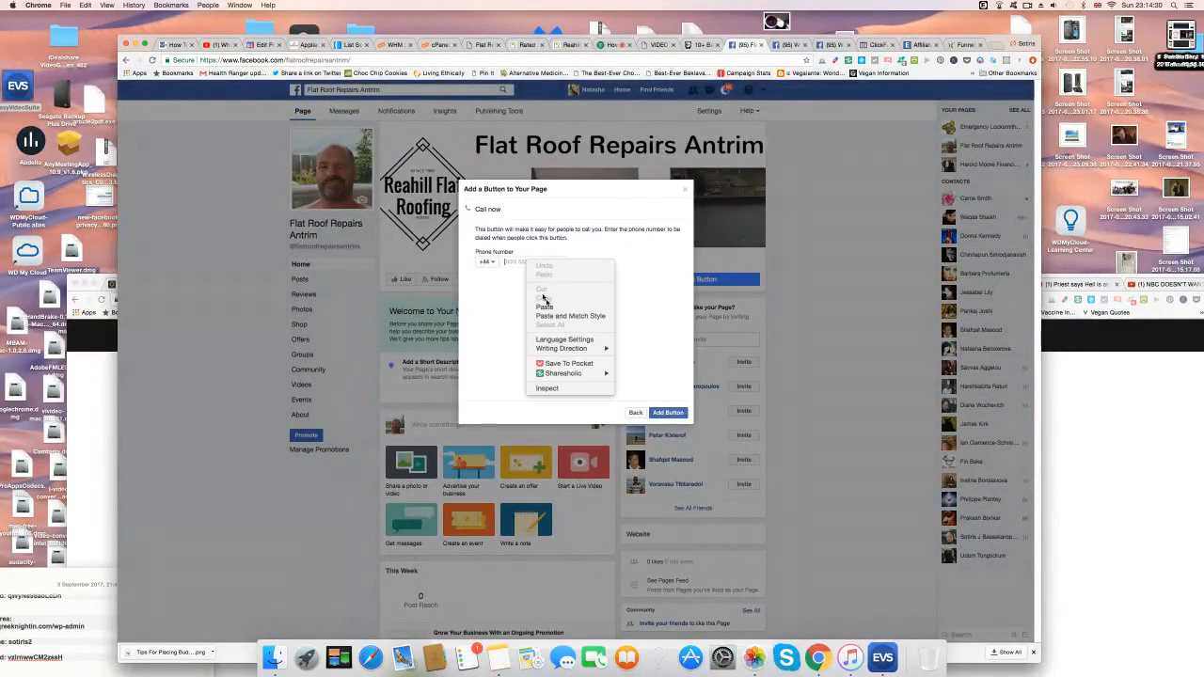
{"action": "left_click", "coordinate": [548, 308]}
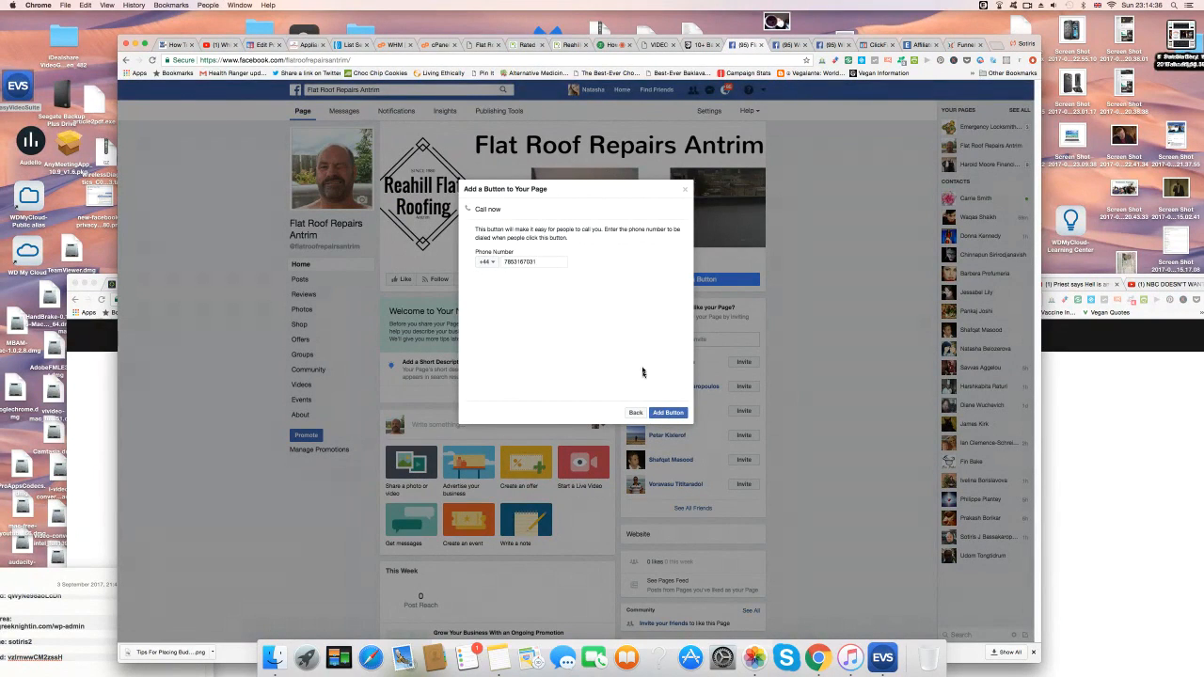
{"action": "left_click", "coordinate": [668, 412]}
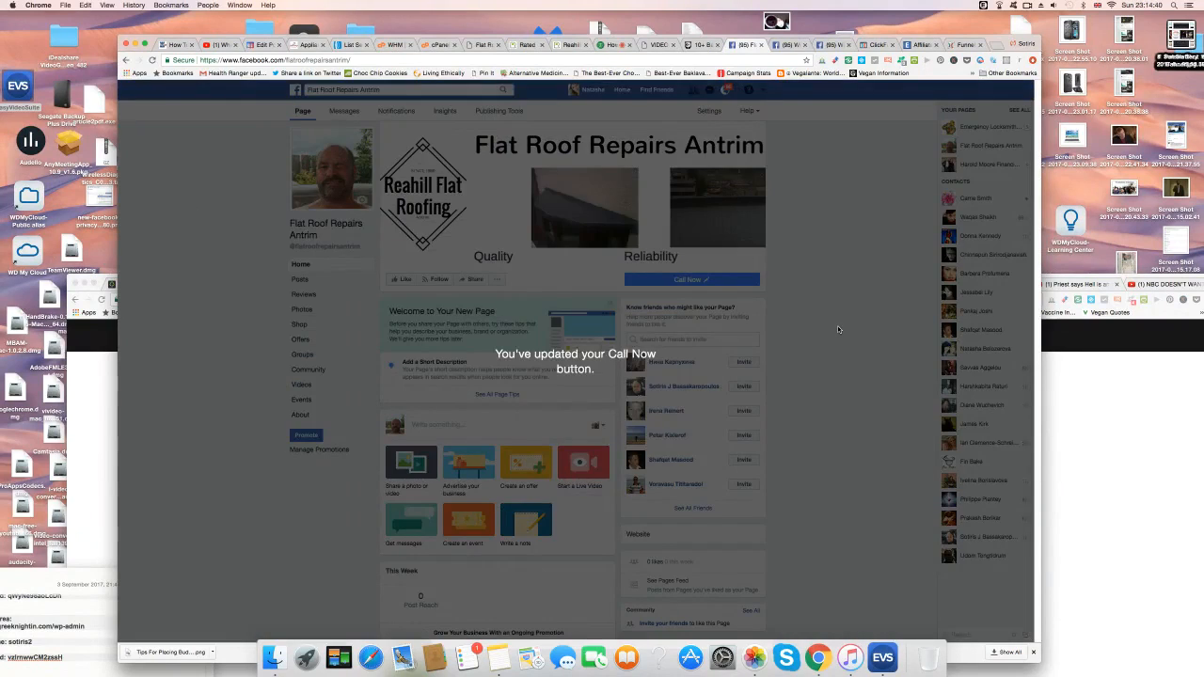
{"action": "scroll", "coordinate": [833, 384], "scroll_direction": "down", "scroll_amount": 4}
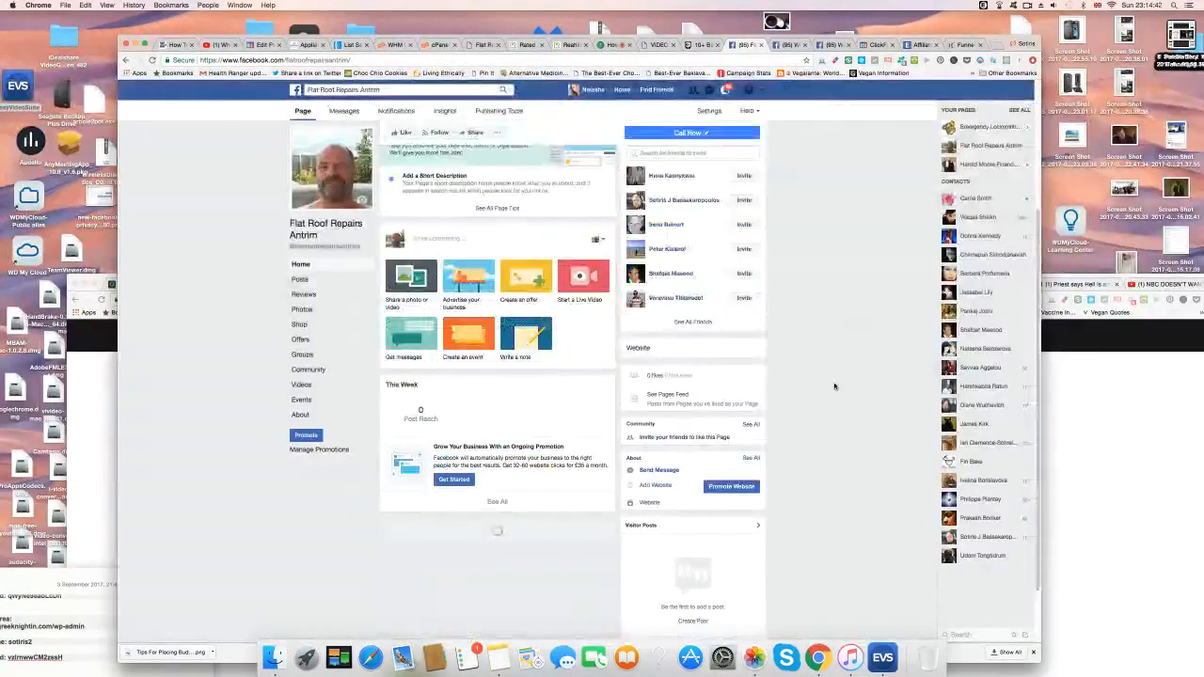
{"action": "scroll", "coordinate": [834, 386], "scroll_direction": "down", "scroll_amount": 2}
{"action": "scroll", "coordinate": [834, 387], "scroll_direction": "up", "scroll_amount": 5}
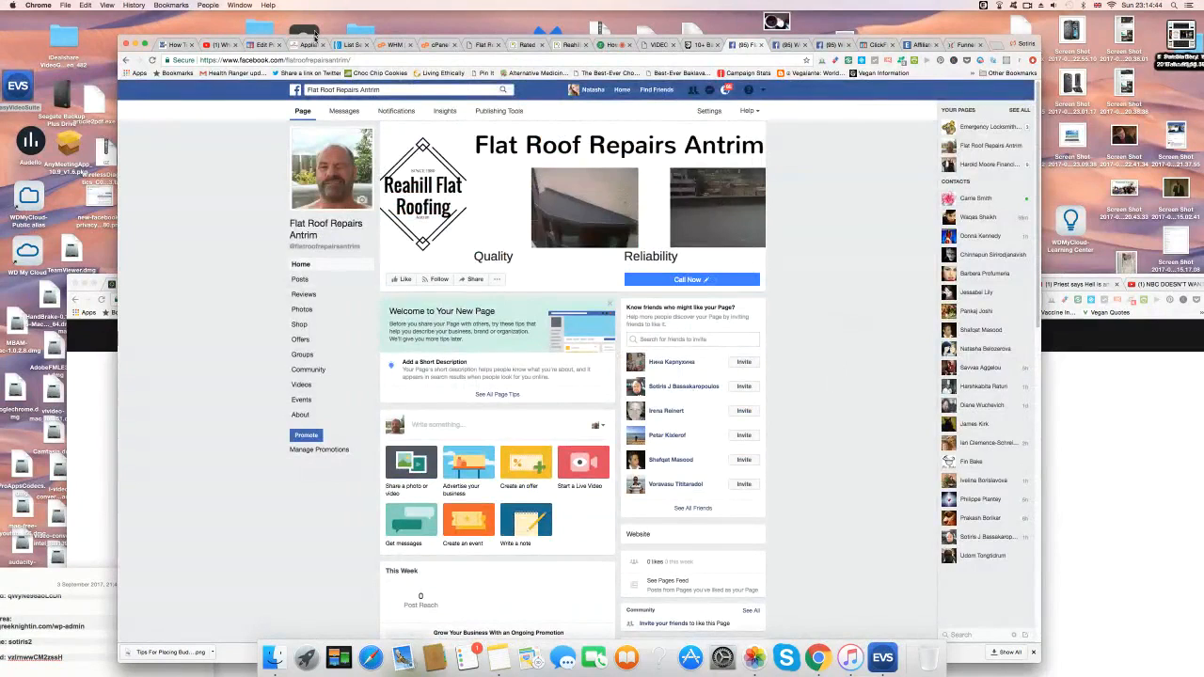
{"action": "left_click", "coordinate": [354, 62]}
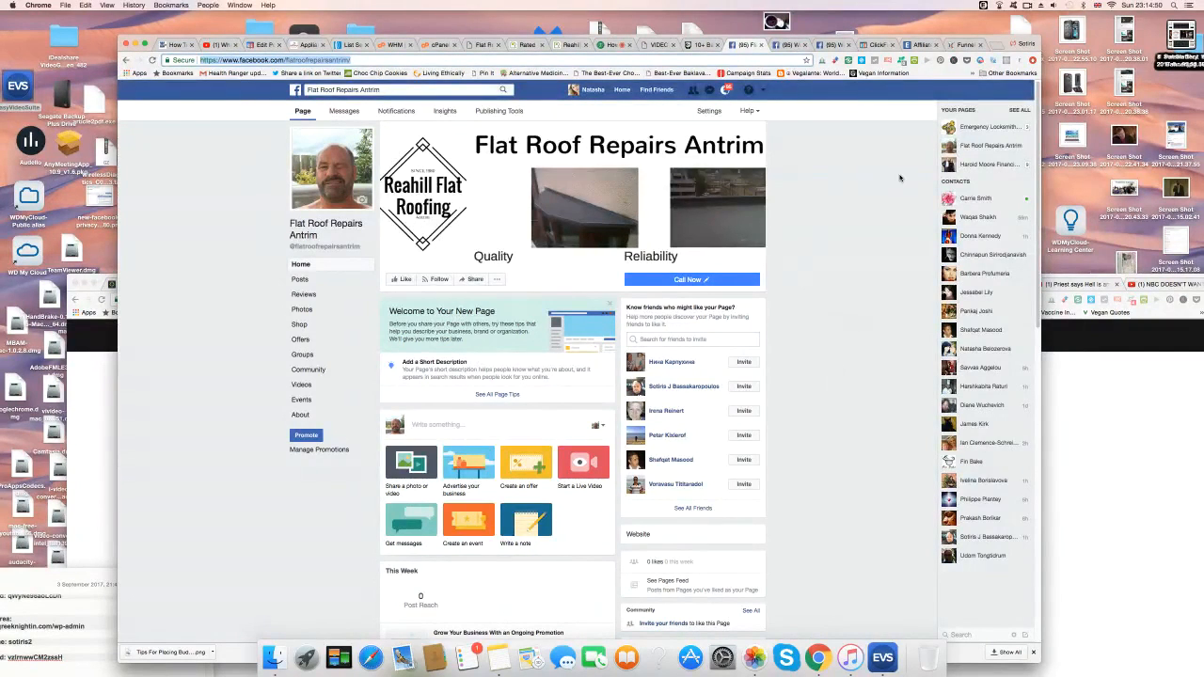
{"action": "scroll", "coordinate": [836, 314], "scroll_direction": "down", "scroll_amount": 4}
{"action": "scroll", "coordinate": [839, 319], "scroll_direction": "up", "scroll_amount": 4}
{"action": "left_click", "coordinate": [790, 45]}
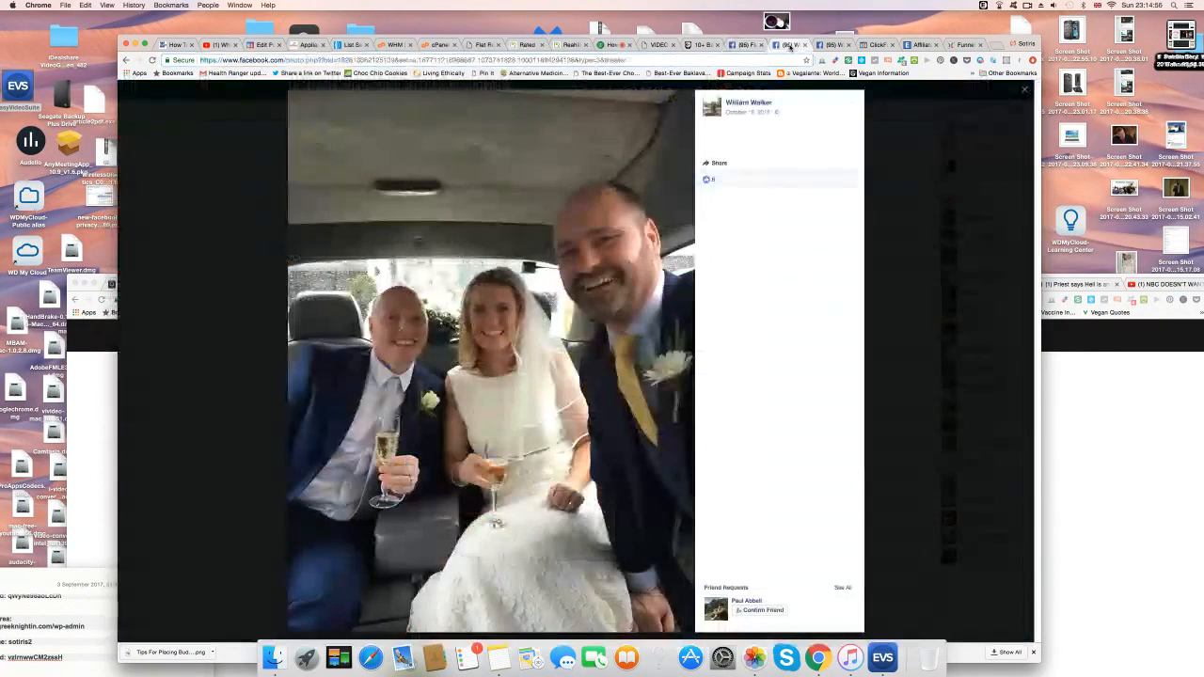
{"action": "left_click", "coordinate": [740, 61]}
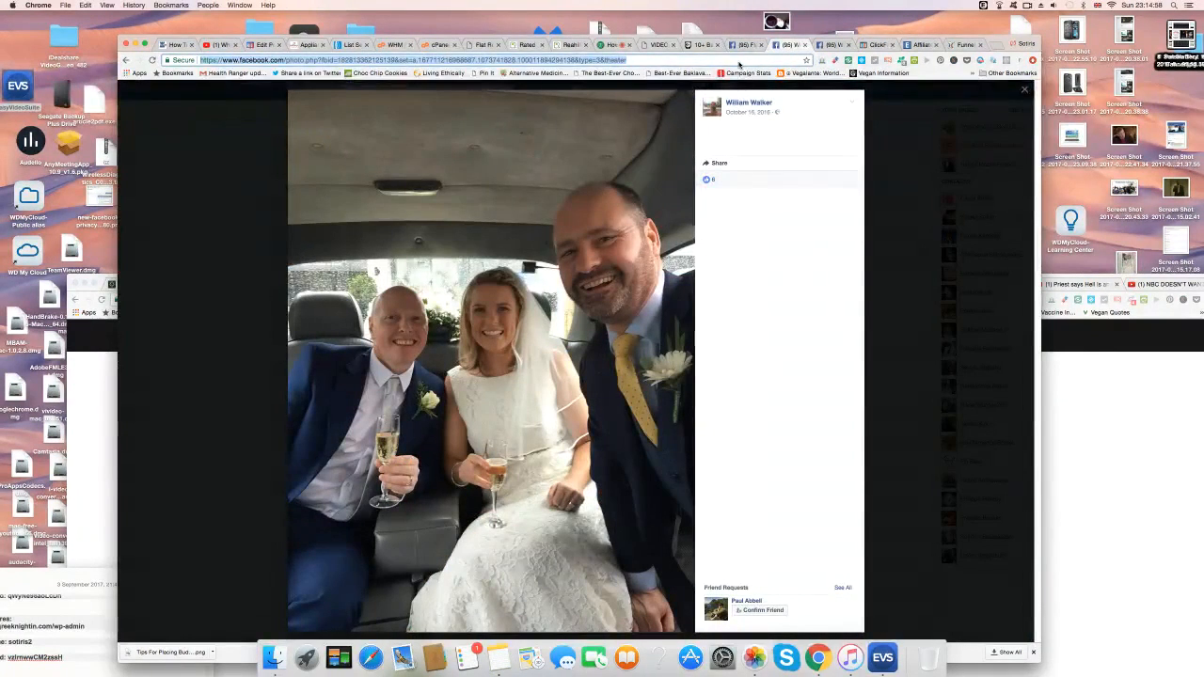
{"action": "type", "text": "www."}
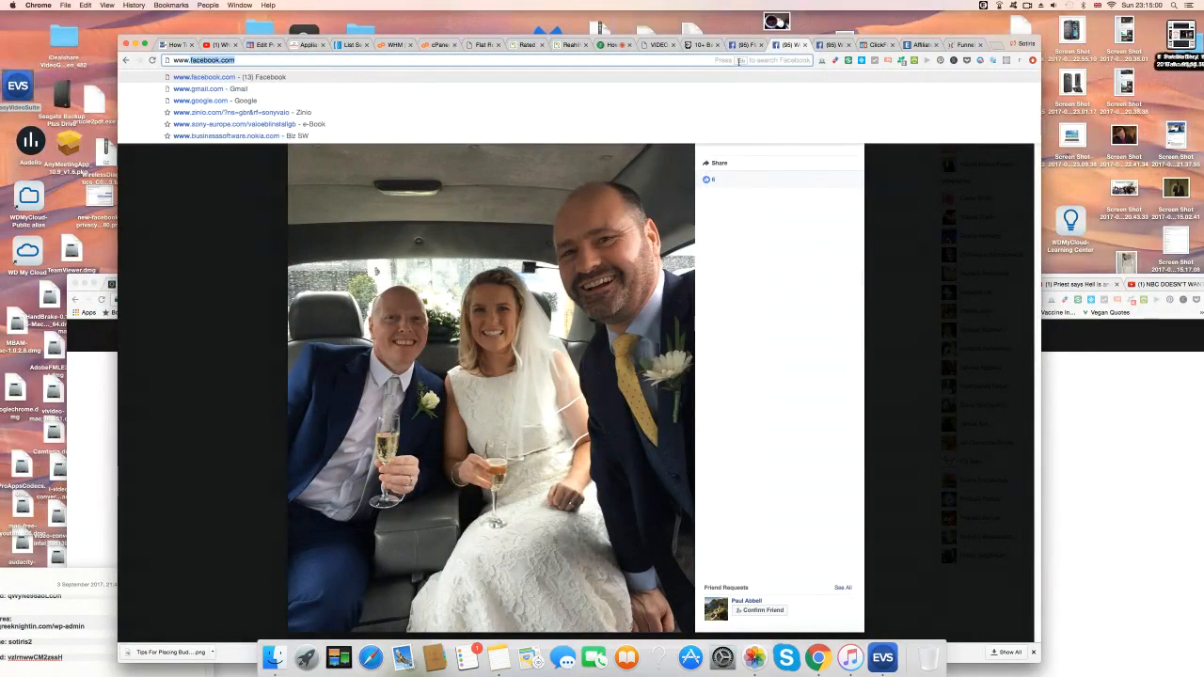
{"action": "type", "text": "jimrohn."}
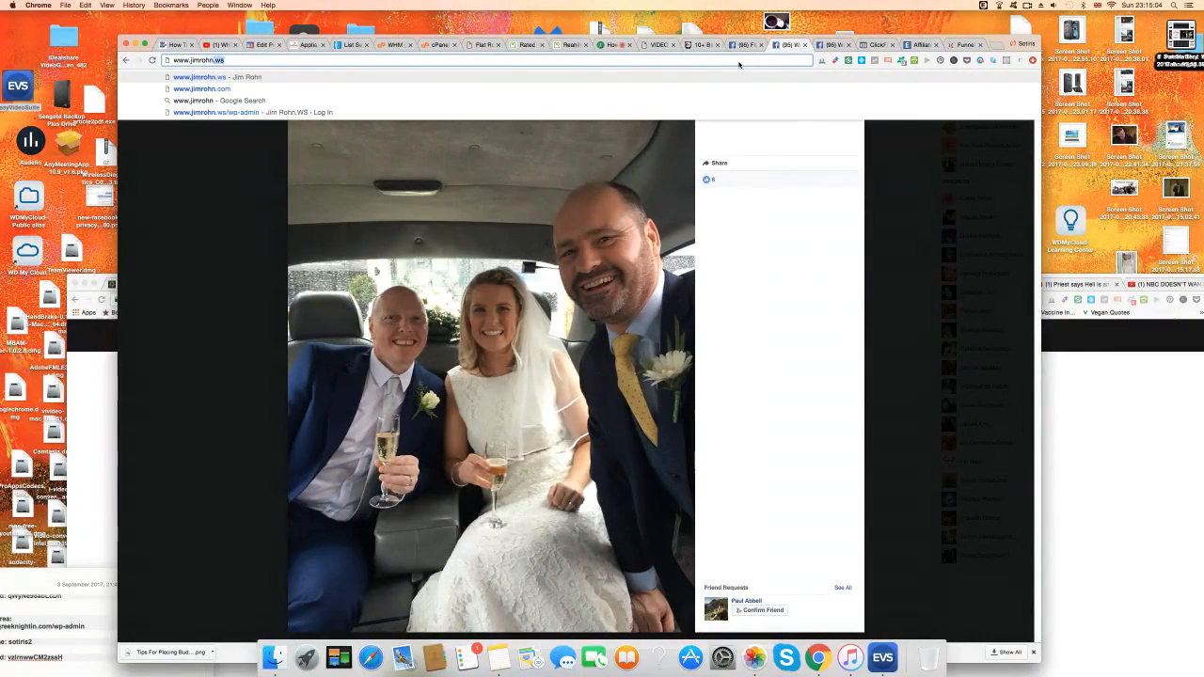
{"action": "key", "text": "Return"}
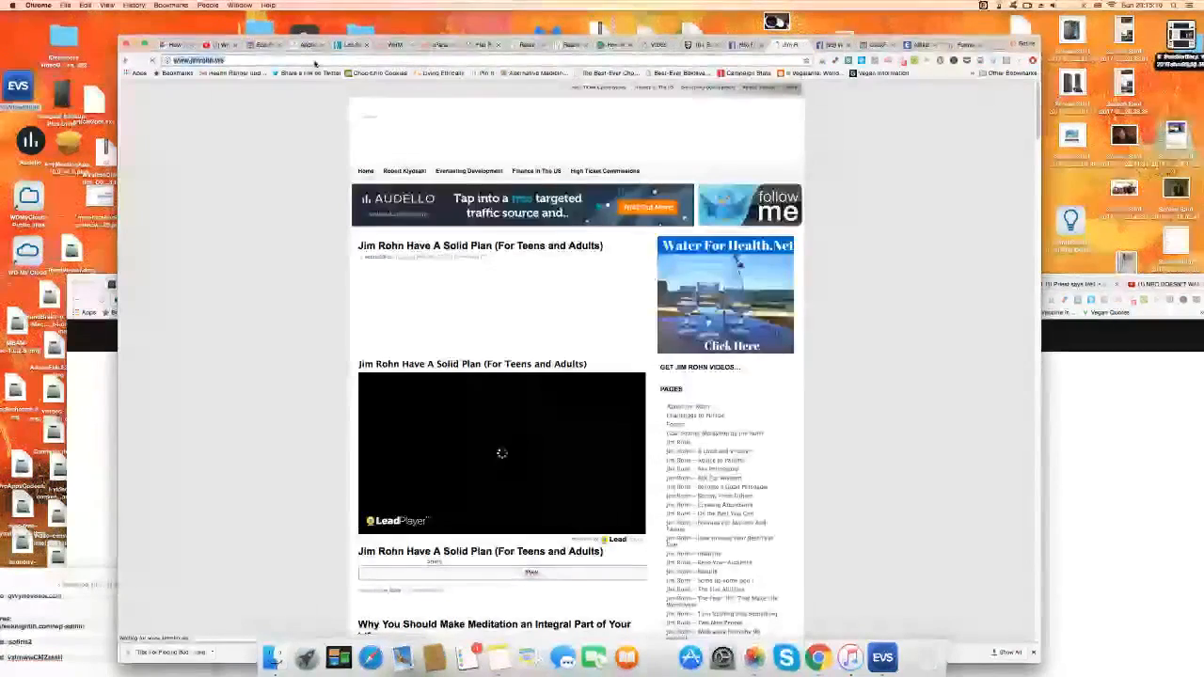
{"action": "left_click", "coordinate": [315, 63]}
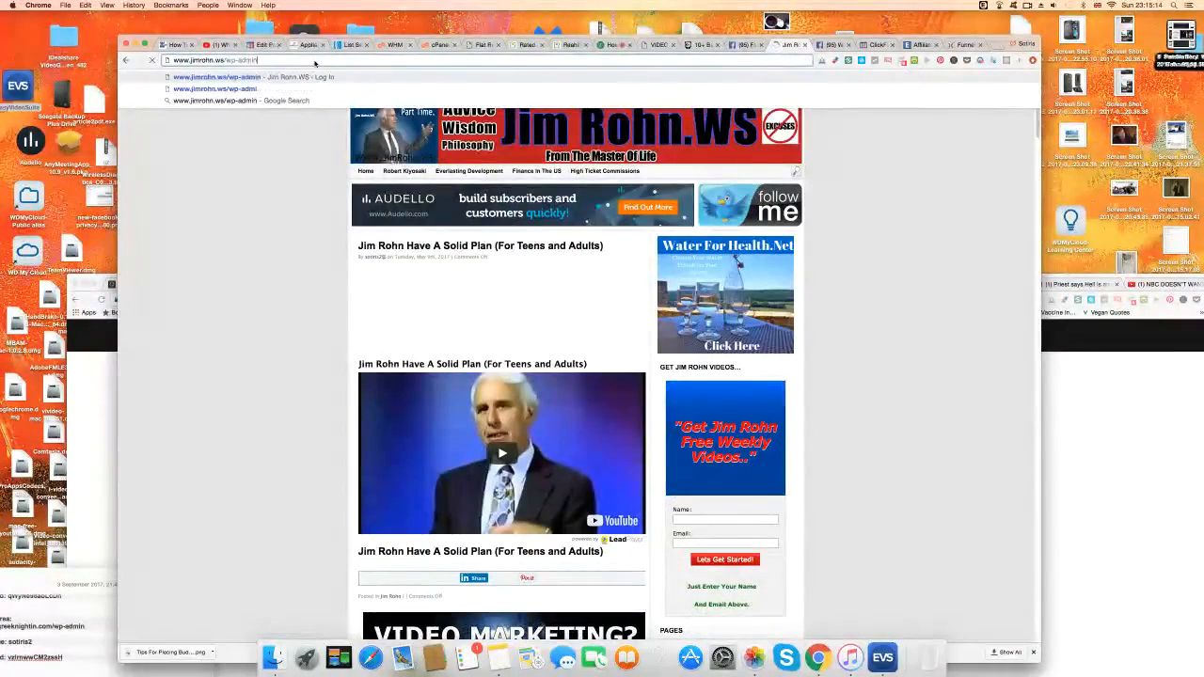
{"action": "key", "text": "Return"}
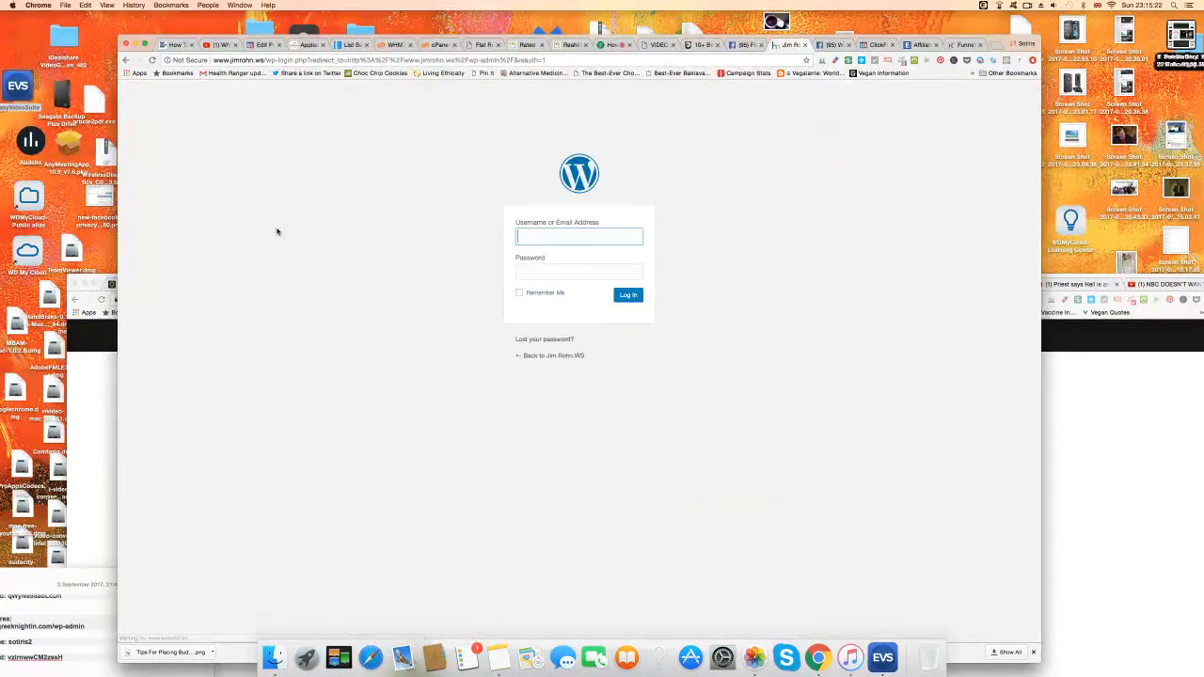
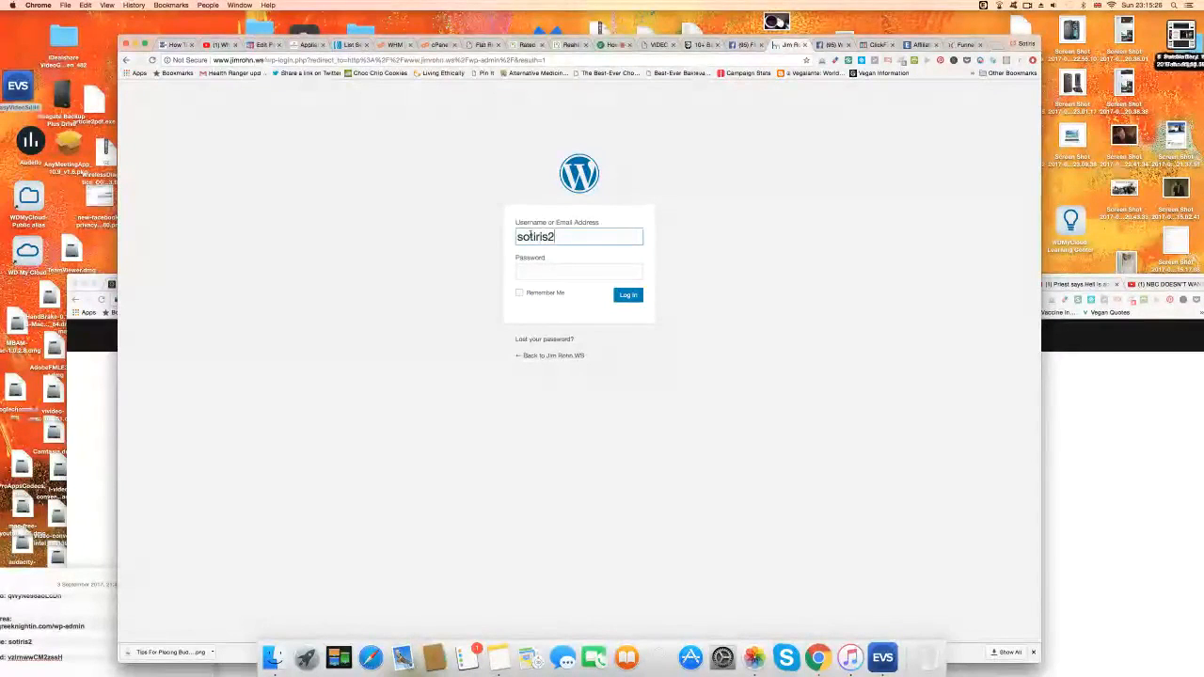
{"action": "left_click", "coordinate": [534, 272]}
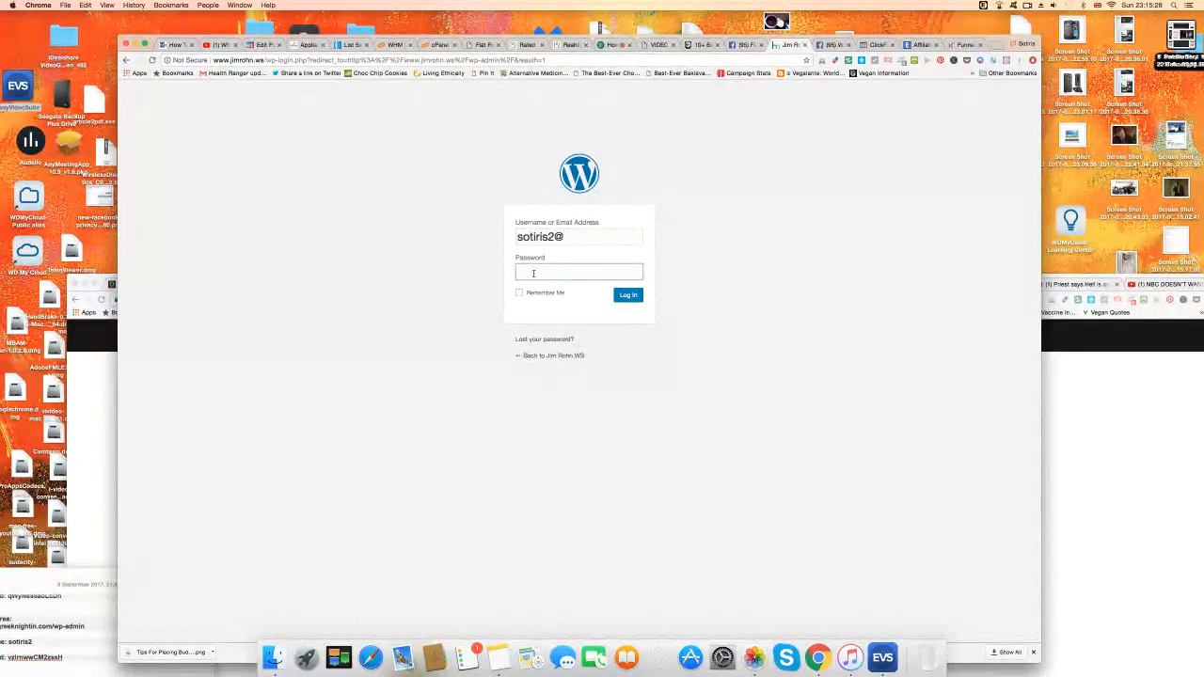
{"action": "type", "text": "••••••••"}
{"action": "left_click", "coordinate": [630, 296]}
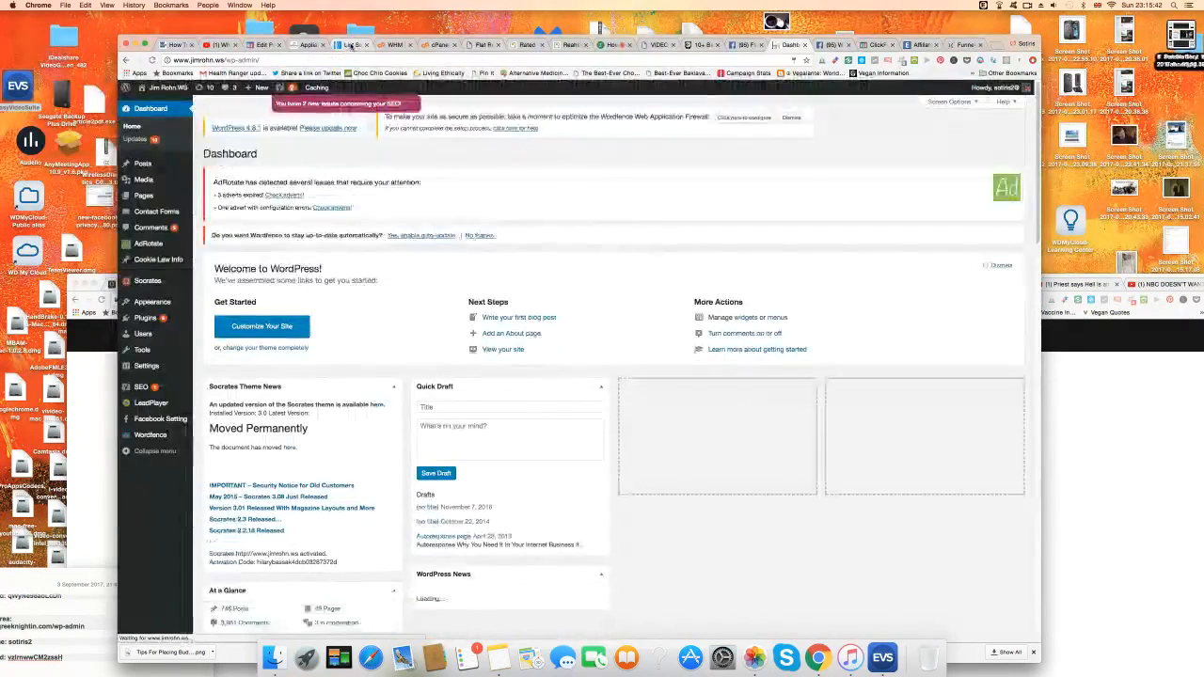
{"action": "left_click", "coordinate": [350, 46]}
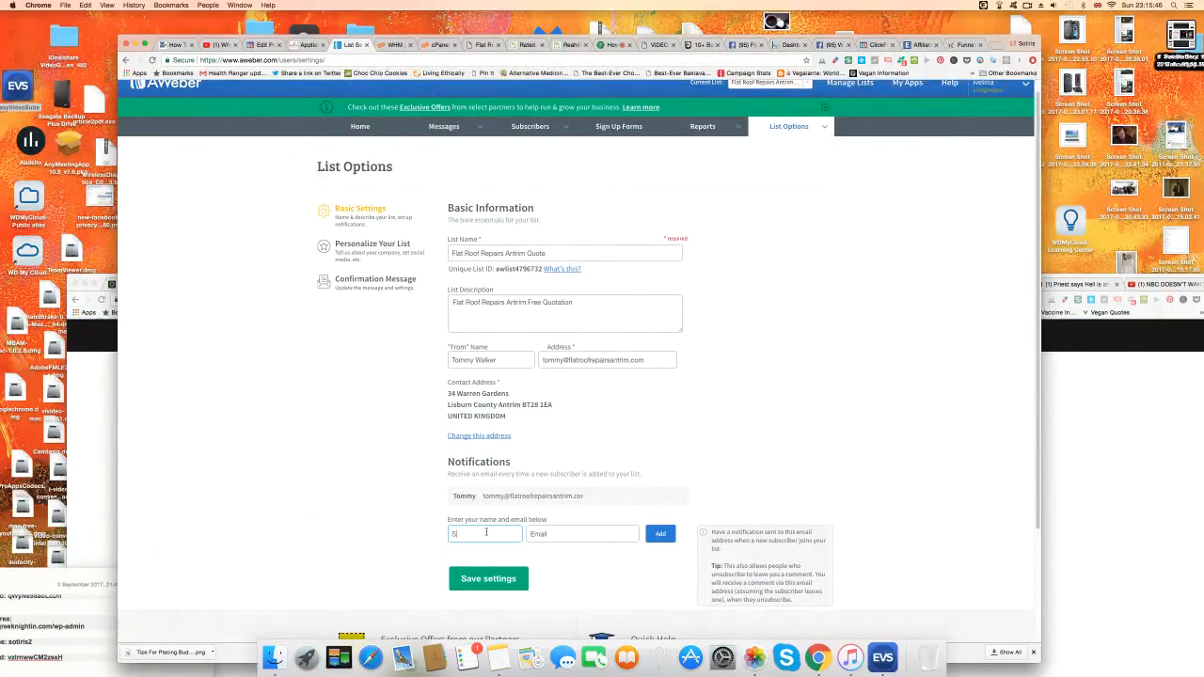
Add a second recipient's e-mail under Notifications for the Flat Roof Repairs Antrim Quote list and save.
{"action": "left_click", "coordinate": [551, 534]}
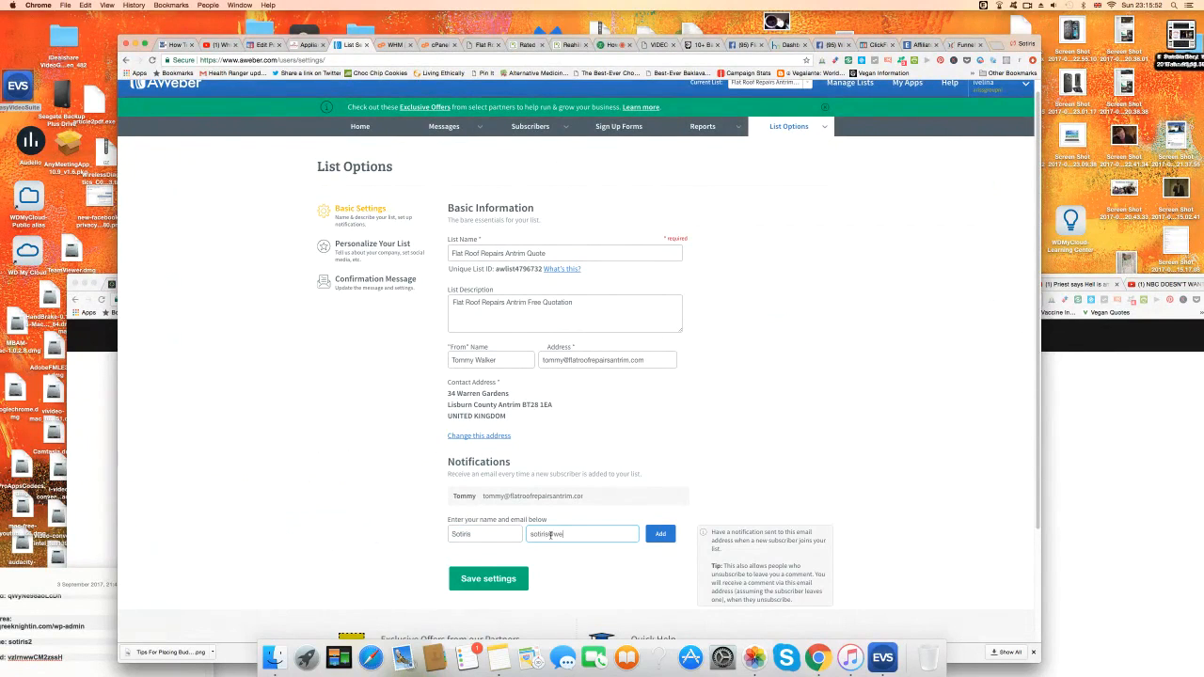
{"action": "left_click", "coordinate": [658, 534]}
{"action": "left_click", "coordinate": [451, 603]}
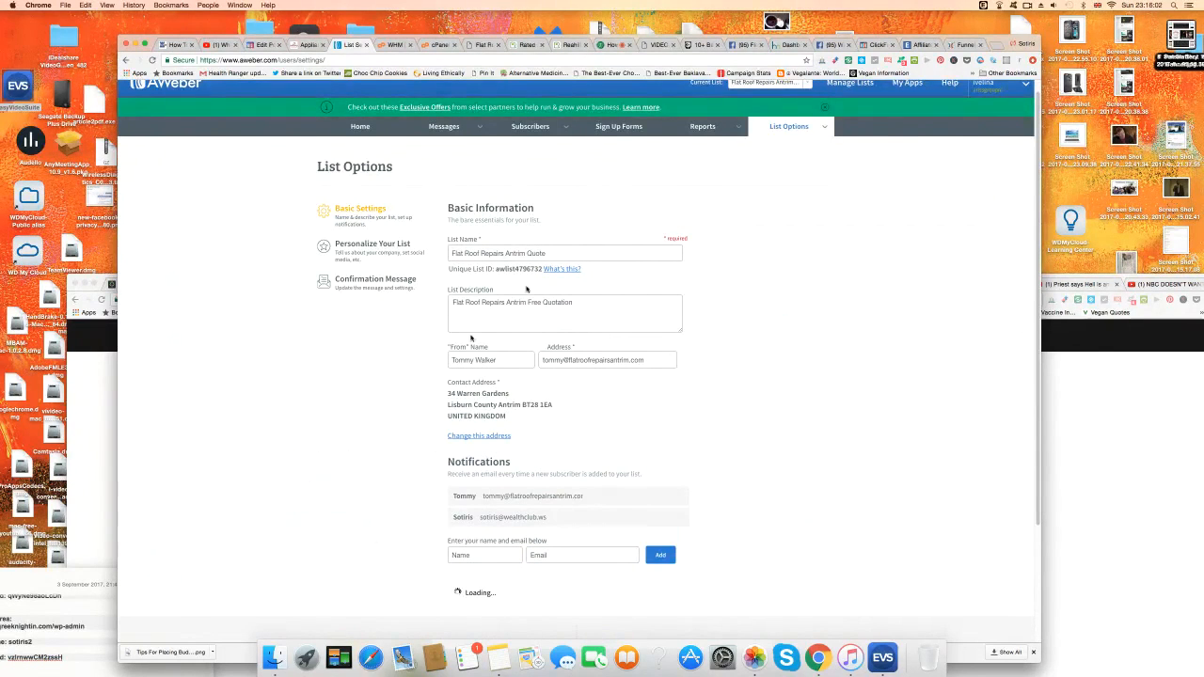
{"action": "left_click", "coordinate": [785, 47]}
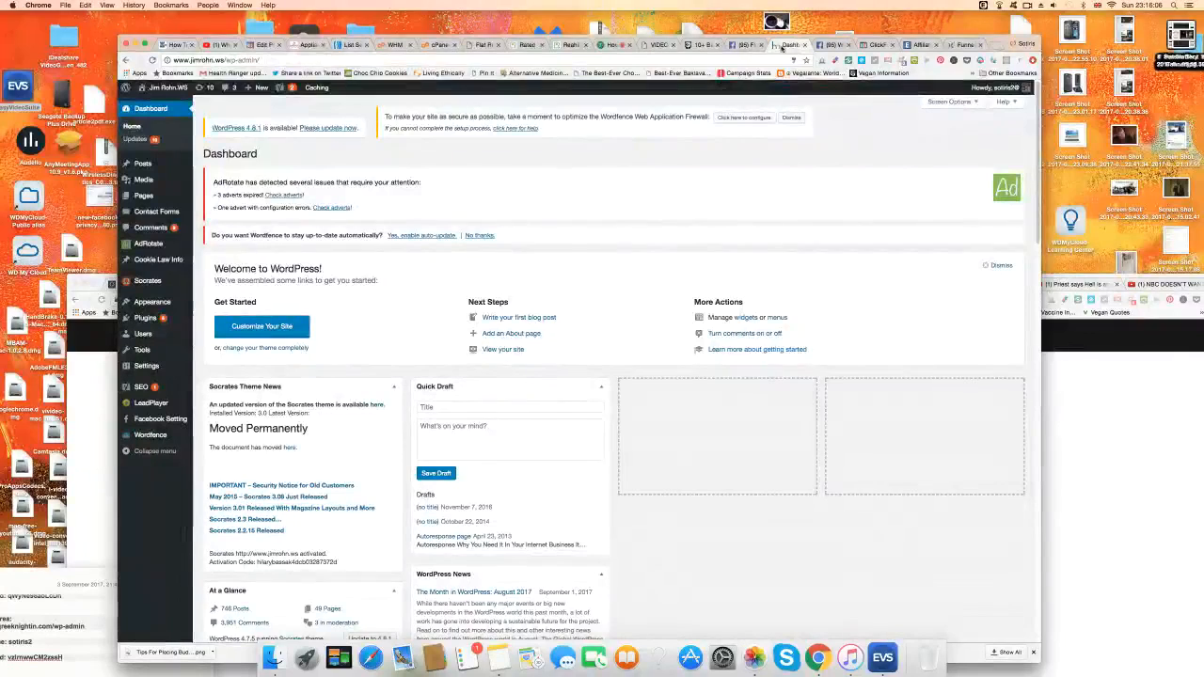
Open Appearance > Widgets to show the Primary Sidebar's current widgets.
{"action": "mouse_move", "coordinate": [150, 302]}
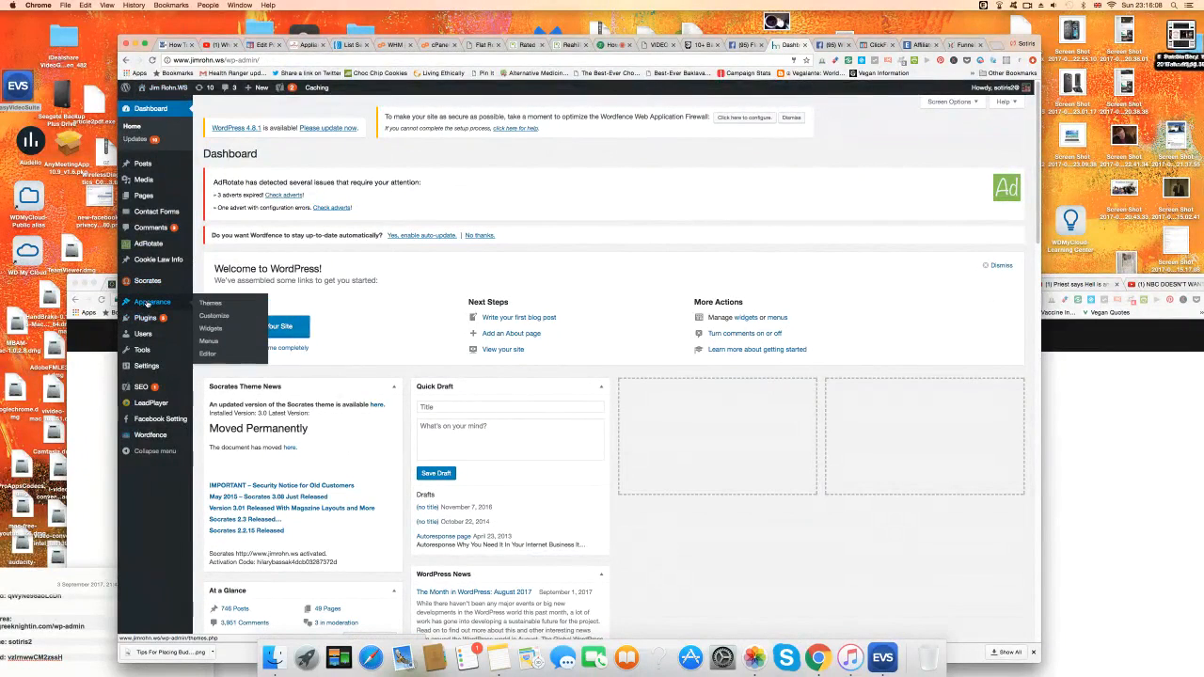
{"action": "left_click", "coordinate": [211, 330]}
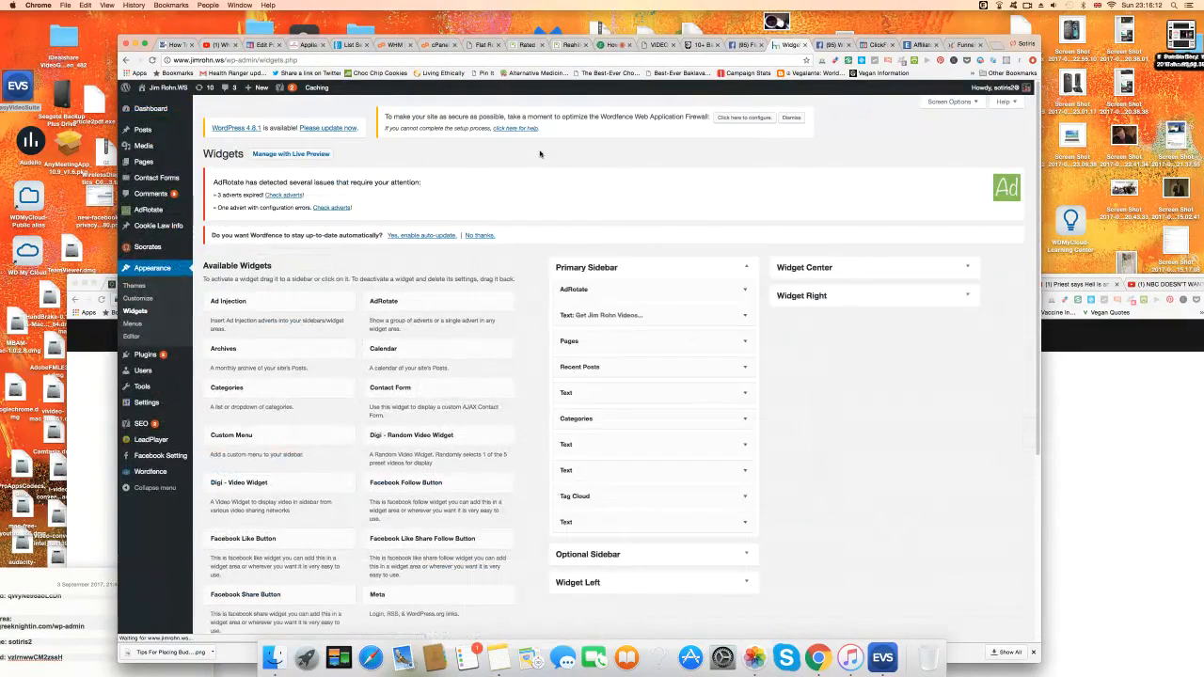
{"action": "left_click", "coordinate": [837, 44]}
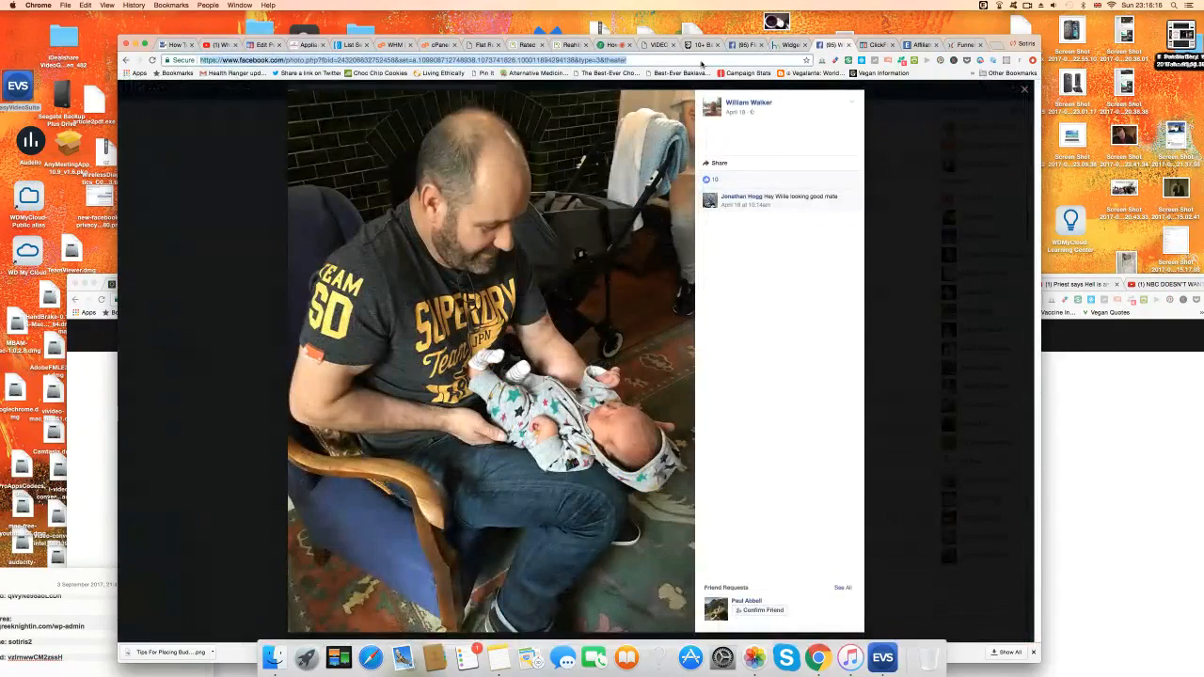
Load the jimrohn.ws website and scroll through its page.
{"action": "type", "text": "jimr"}
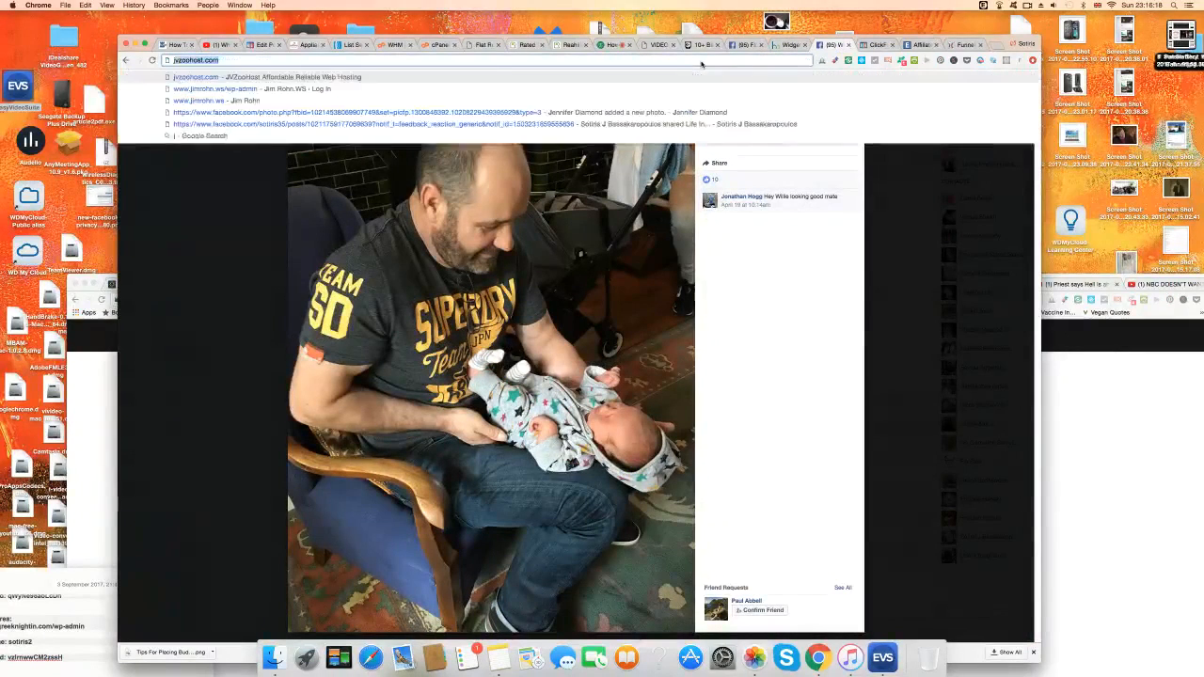
{"action": "key", "text": "Return"}
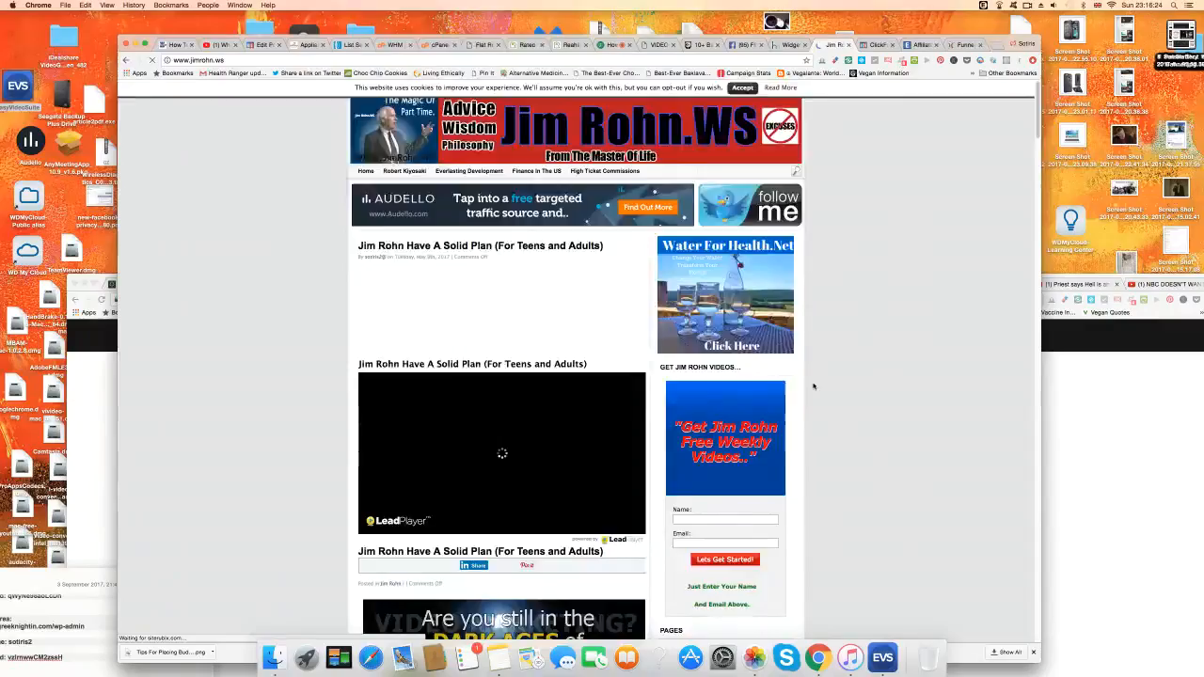
{"action": "scroll", "coordinate": [814, 385], "scroll_direction": "down", "scroll_amount": 20}
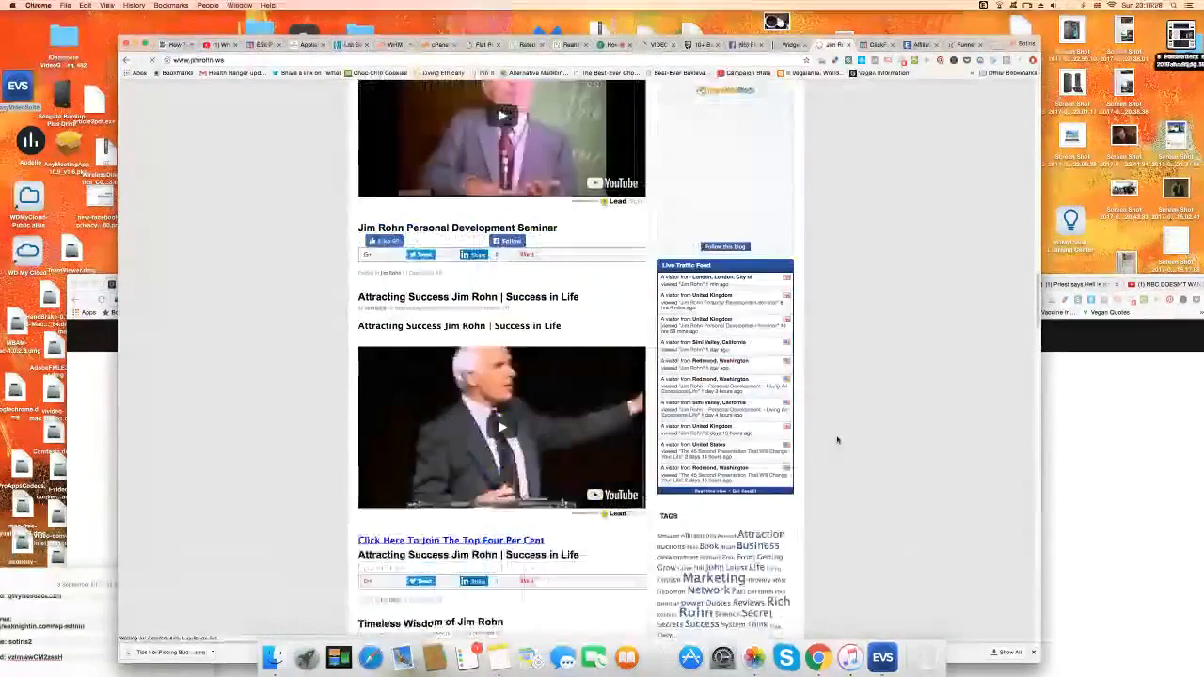
{"action": "scroll", "coordinate": [838, 439], "scroll_direction": "down", "scroll_amount": 8}
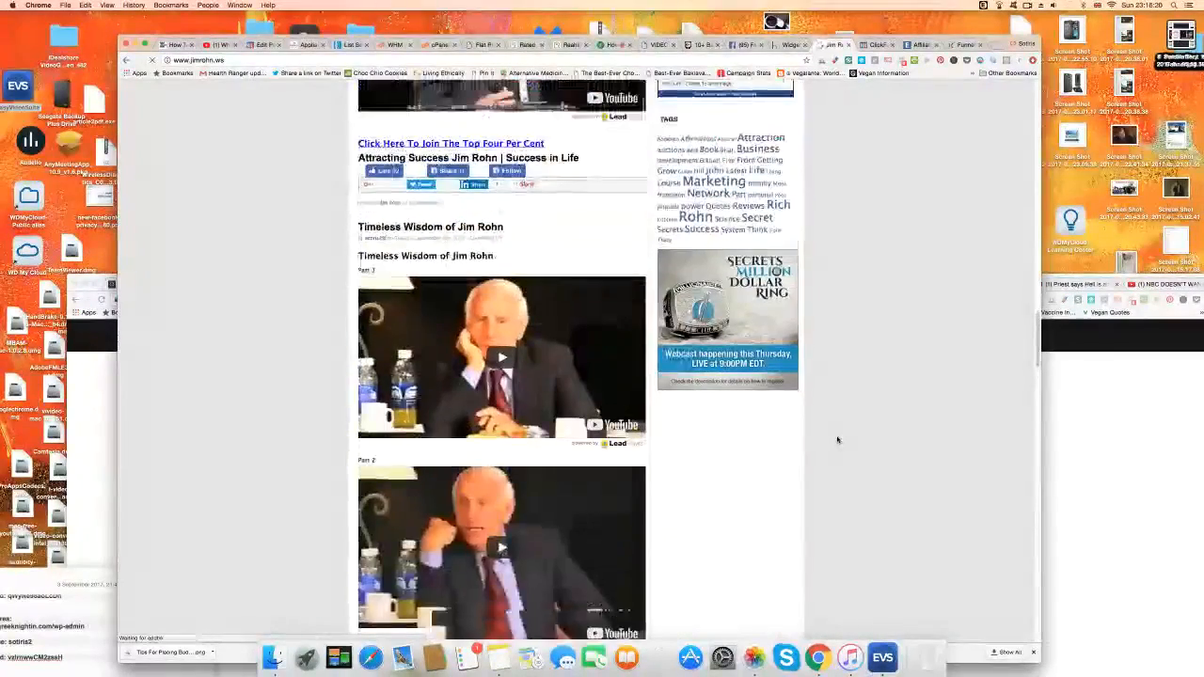
{"action": "scroll", "coordinate": [837, 439], "scroll_direction": "up", "scroll_amount": 10}
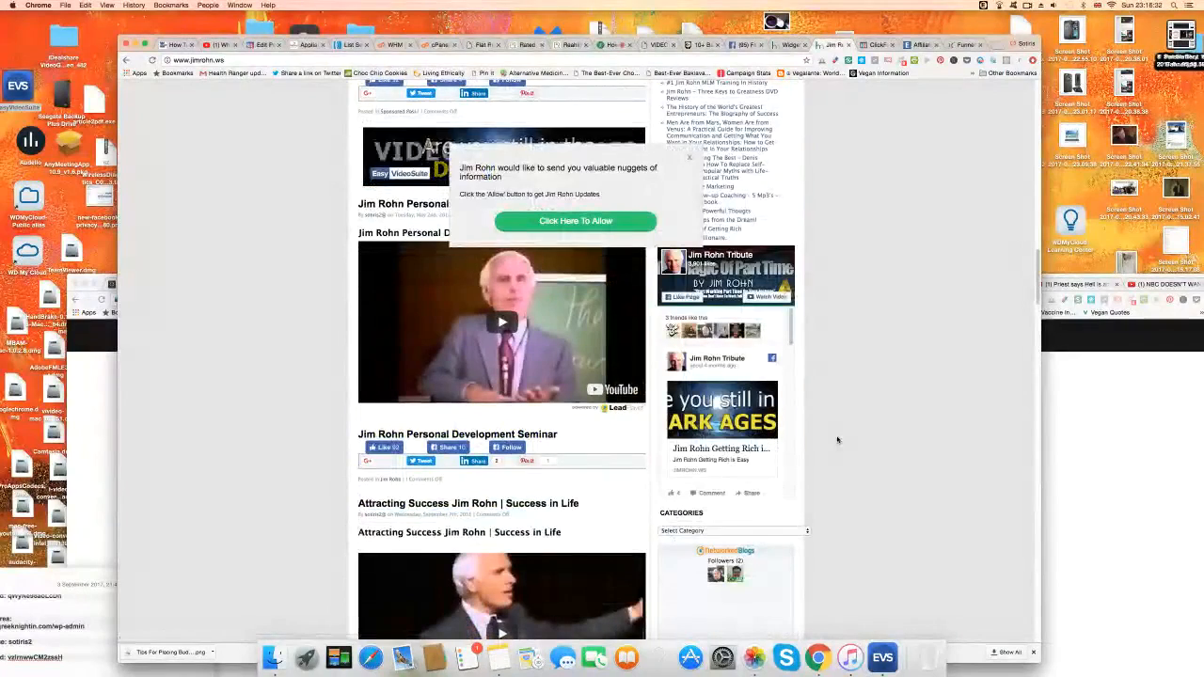
Accept the blog's notification request and close the zennotify subscribe window.
{"action": "left_click", "coordinate": [613, 220]}
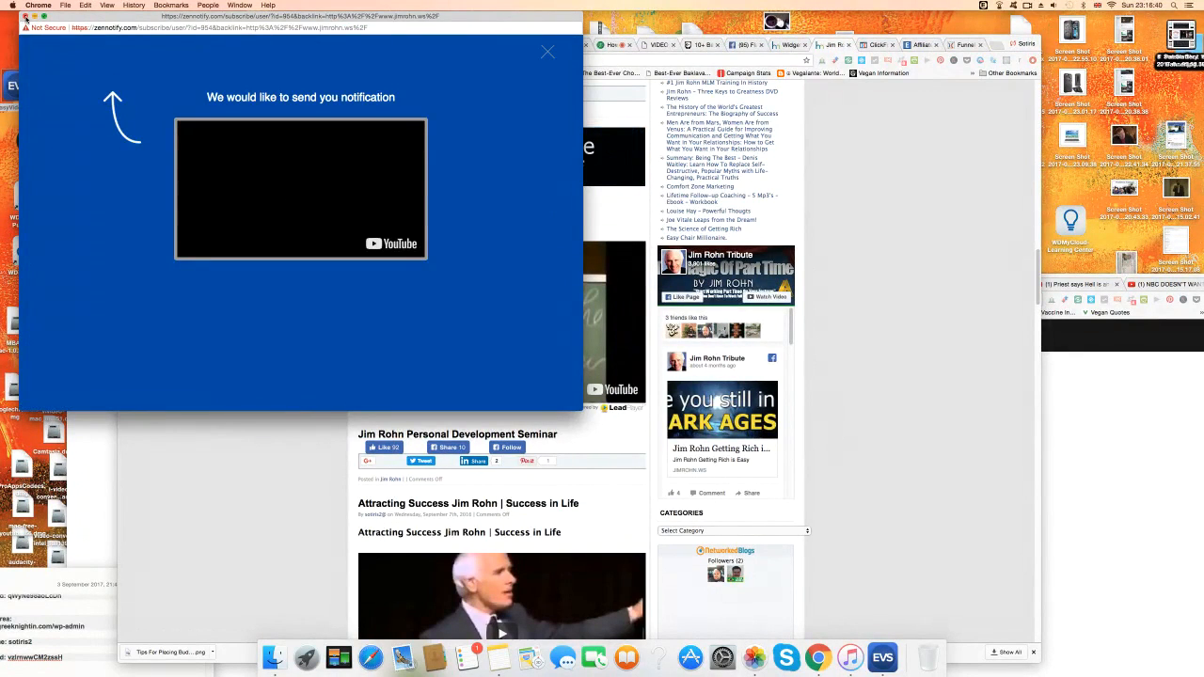
{"action": "left_click", "coordinate": [24, 16]}
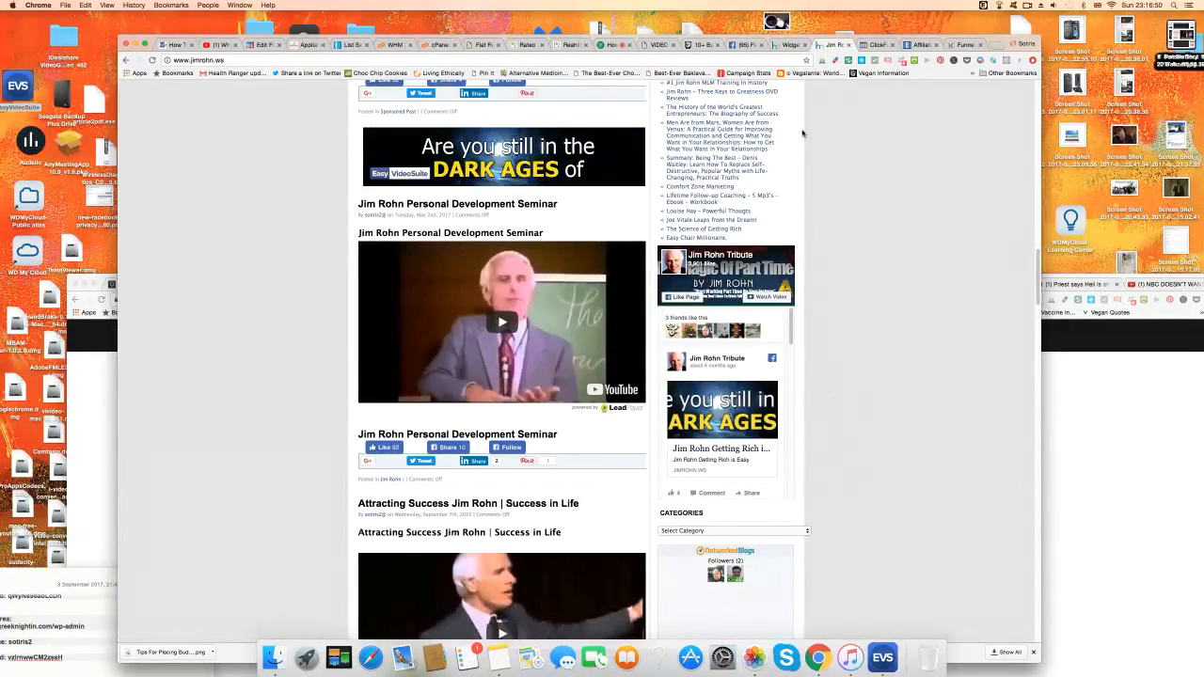
{"action": "left_click", "coordinate": [789, 46]}
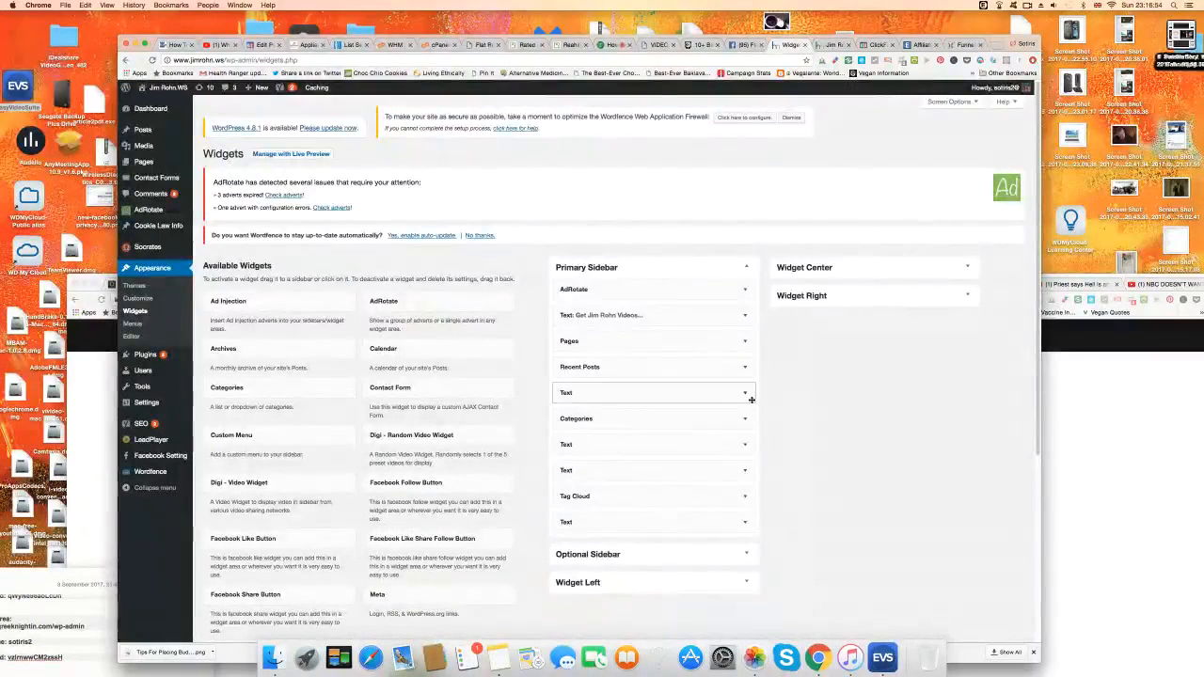
Copy the Facebook like-box embed code from the Jim Rohn Primary Sidebar Text widget.
{"action": "left_click", "coordinate": [750, 396]}
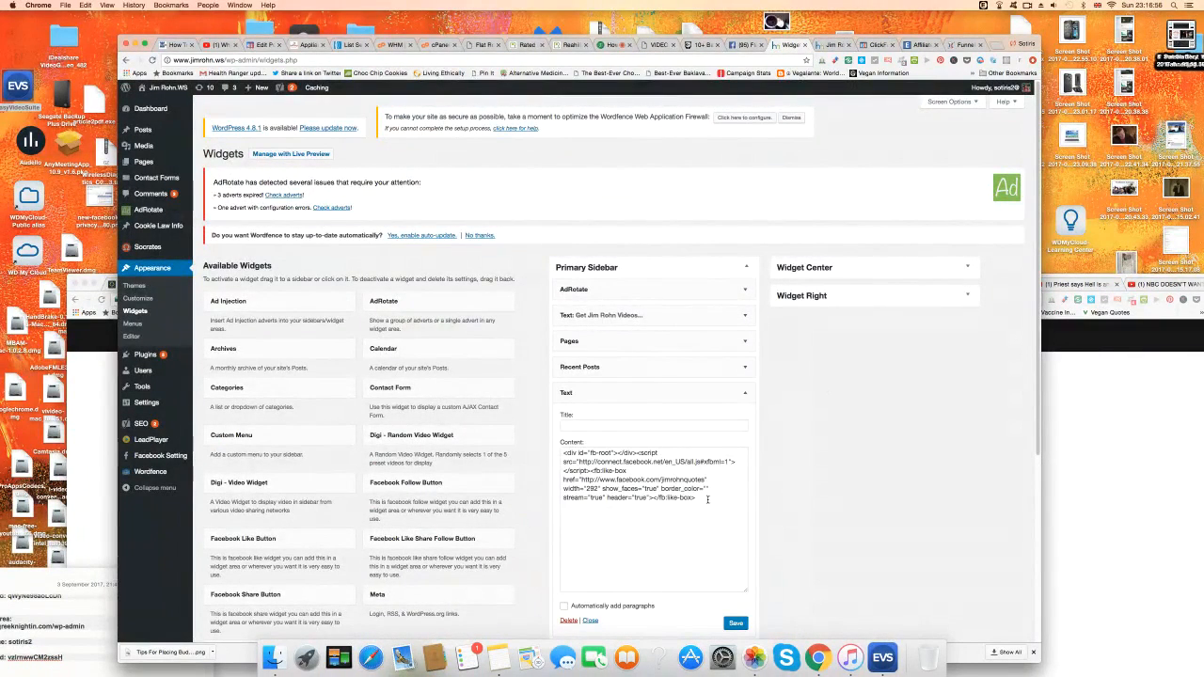
{"action": "left_click_drag", "start_coordinate": [707, 500], "coordinate": [560, 453]}
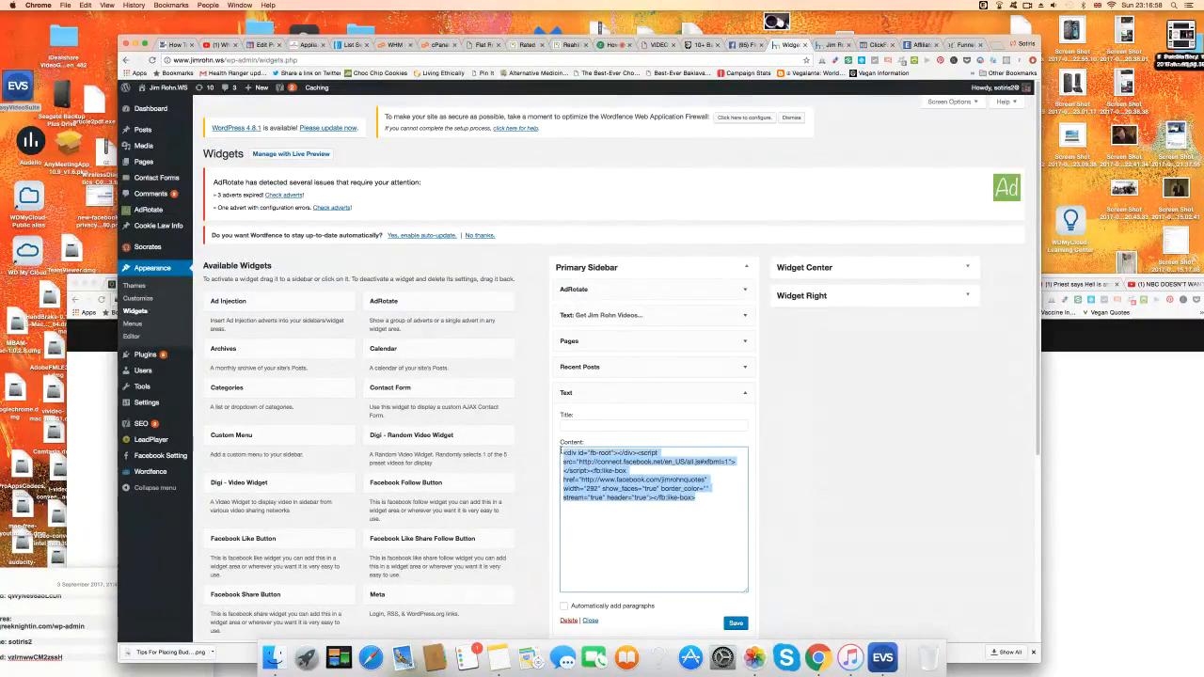
{"action": "right_click", "coordinate": [607, 470]}
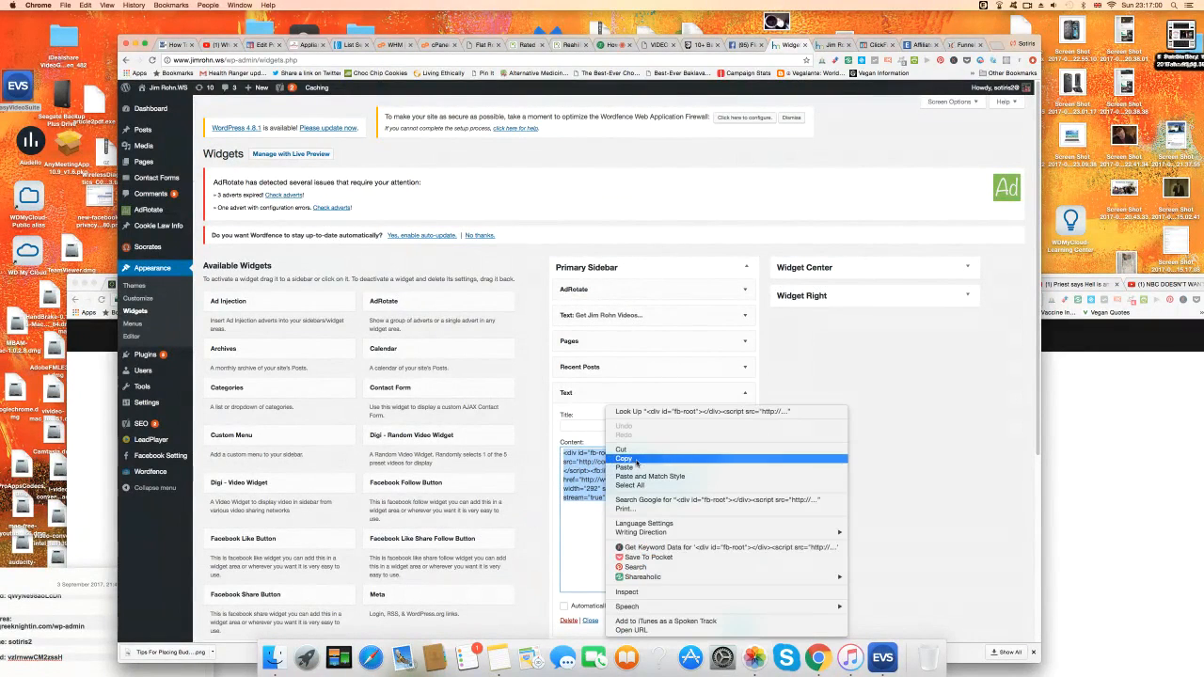
{"action": "left_click", "coordinate": [621, 460]}
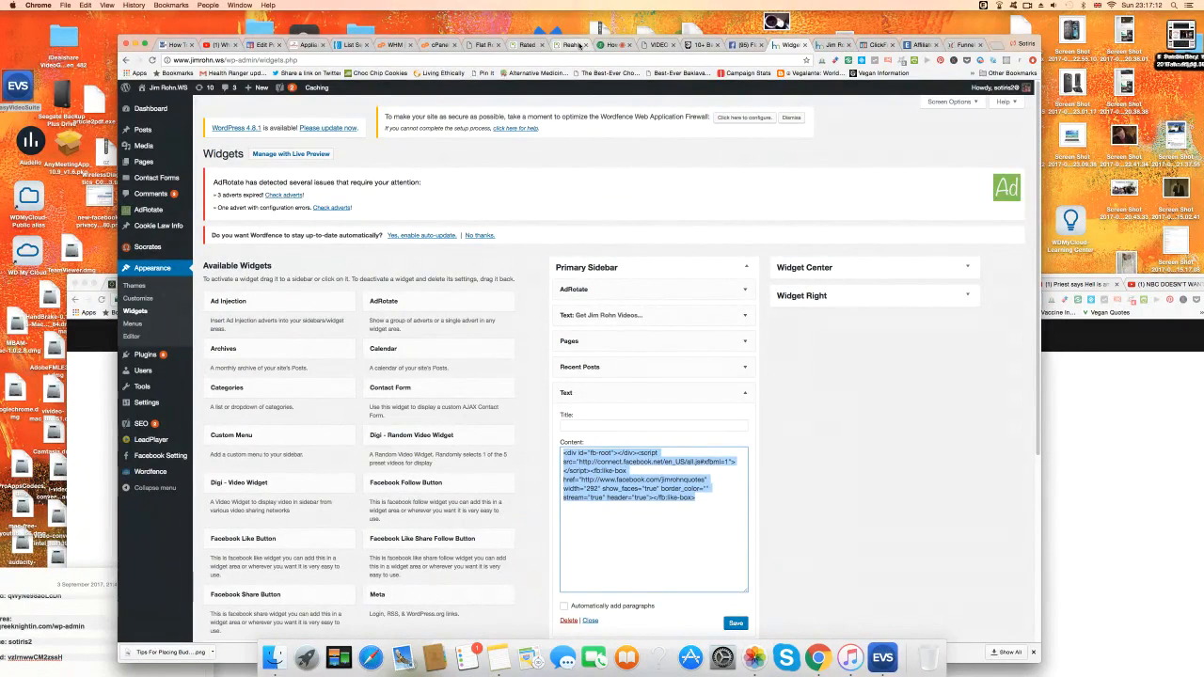
{"action": "left_click", "coordinate": [486, 45]}
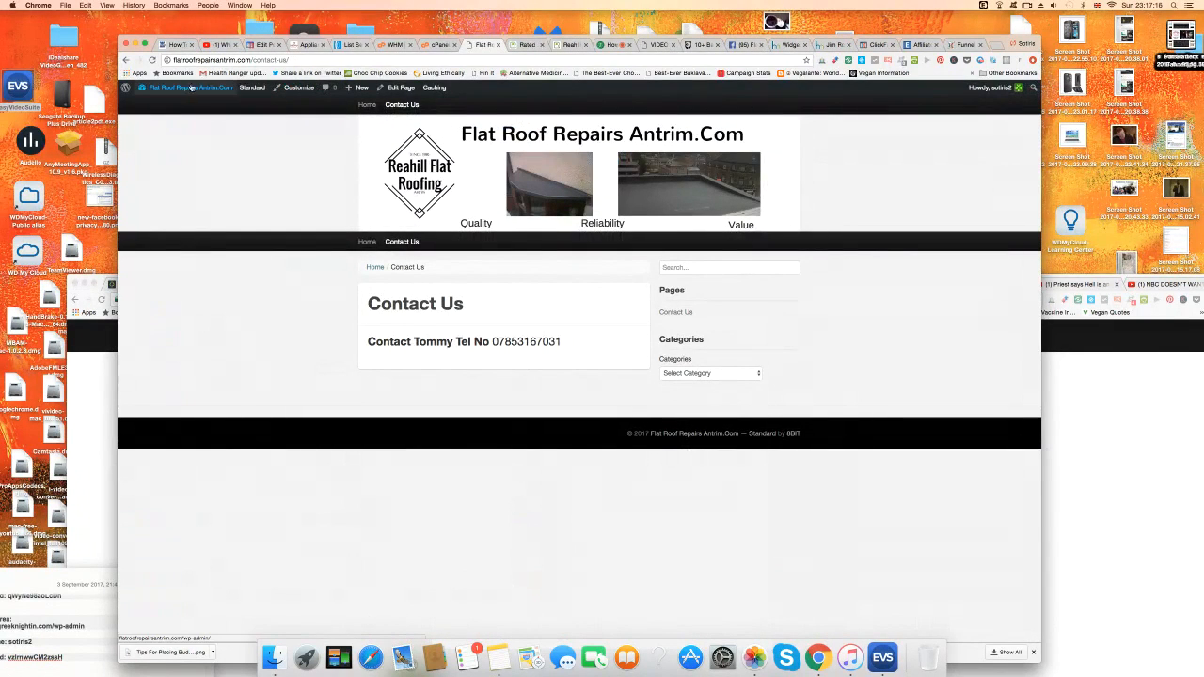
Add a Text widget to the Flat Roof Repairs Sidebar.
{"action": "mouse_move", "coordinate": [165, 102]}
{"action": "left_click", "coordinate": [151, 133]}
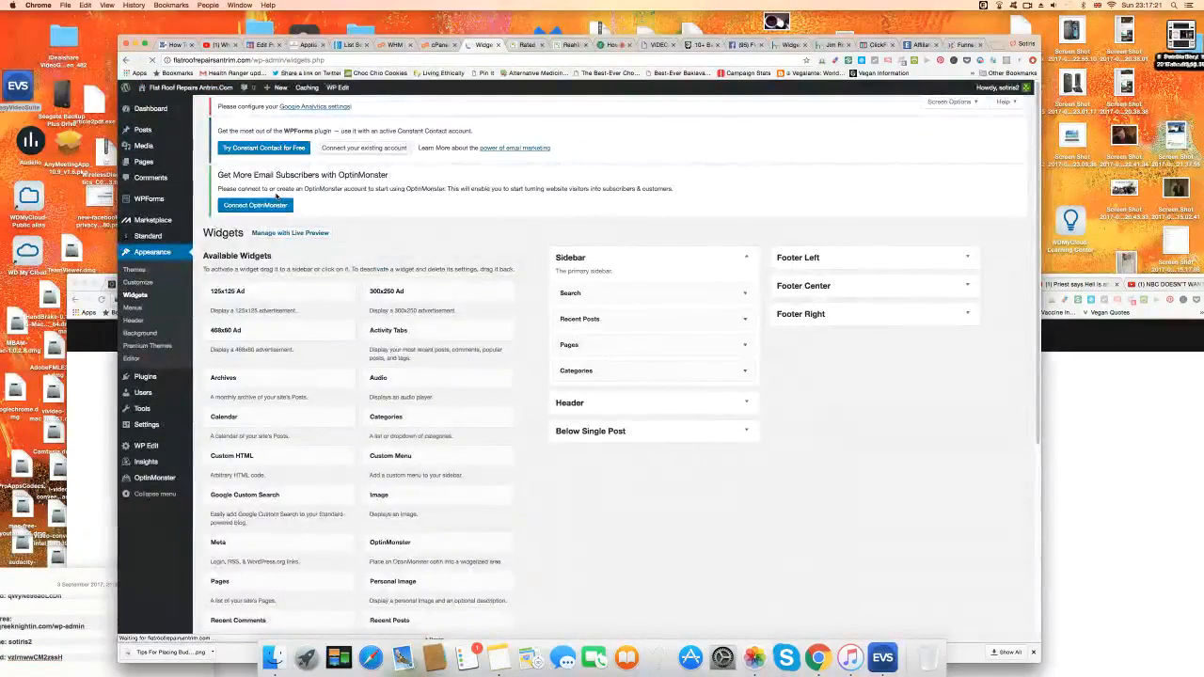
{"action": "scroll", "coordinate": [653, 572], "scroll_direction": "down", "scroll_amount": 5}
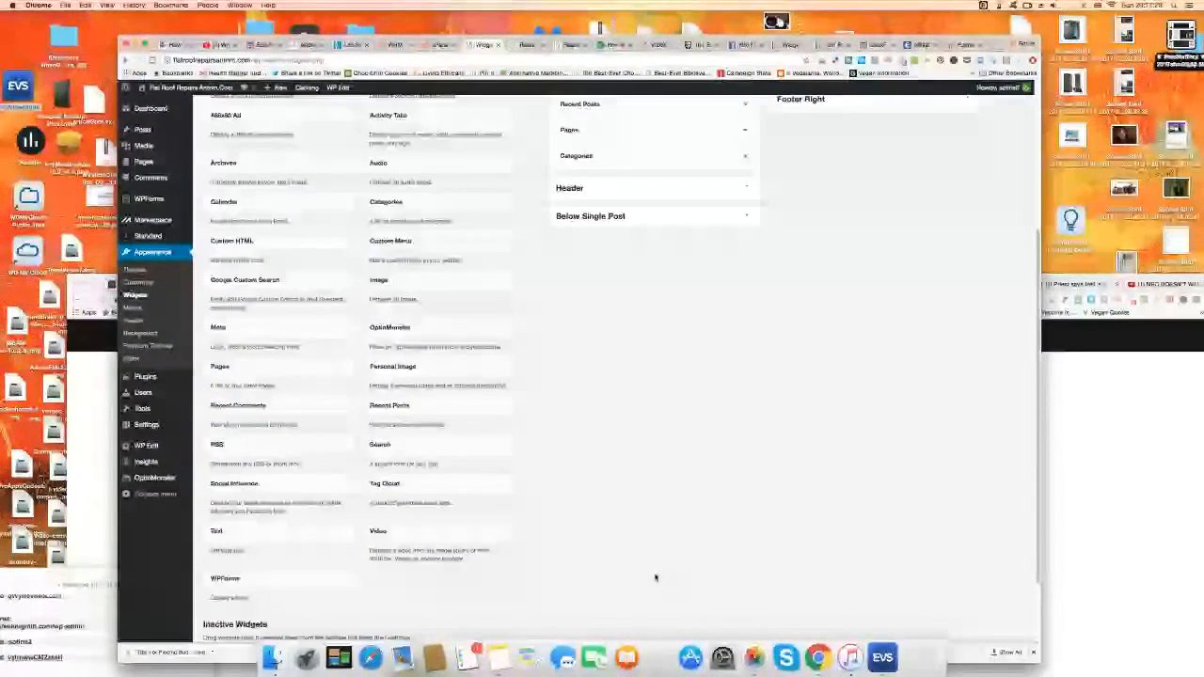
{"action": "left_click_drag", "start_coordinate": [266, 534], "coordinate": [635, 291]}
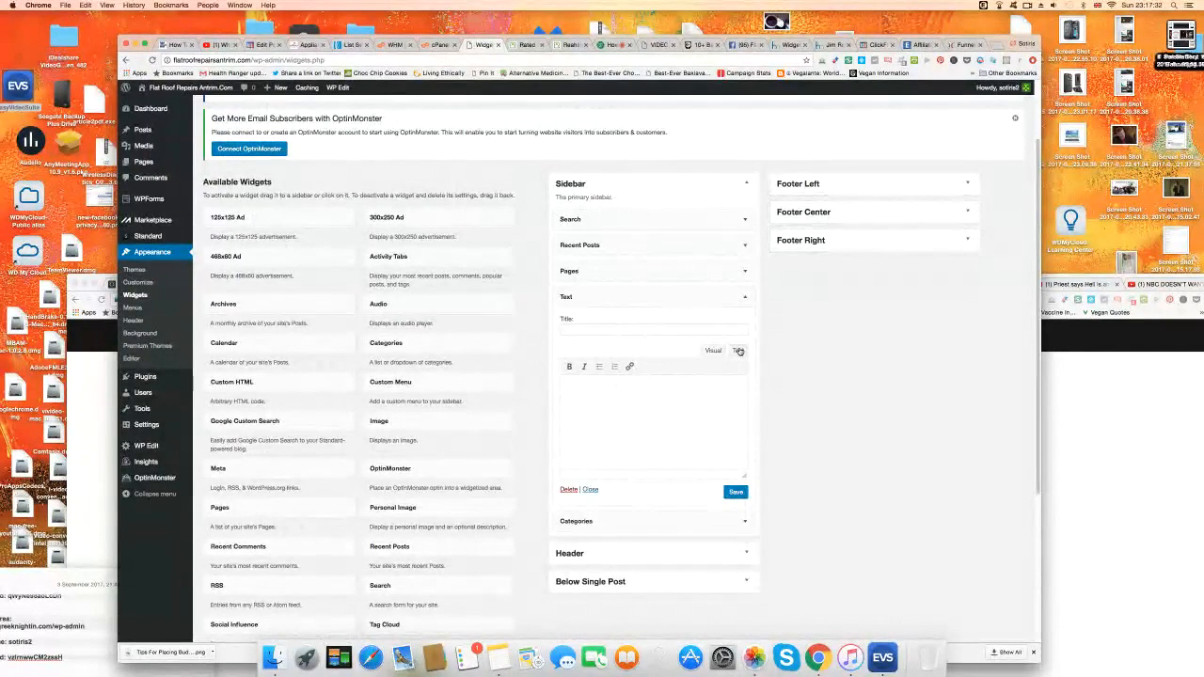
Paste the Facebook like-box embed code into the new widget's Text view.
{"action": "left_click", "coordinate": [739, 351]}
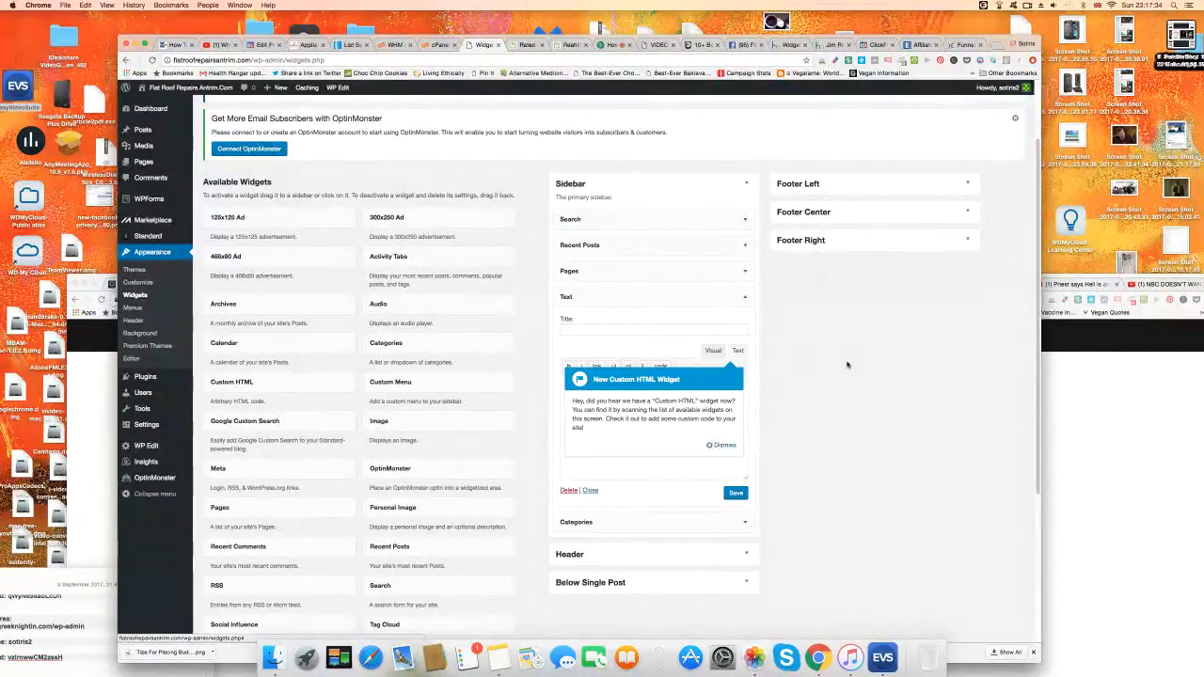
{"action": "left_click", "coordinate": [723, 446]}
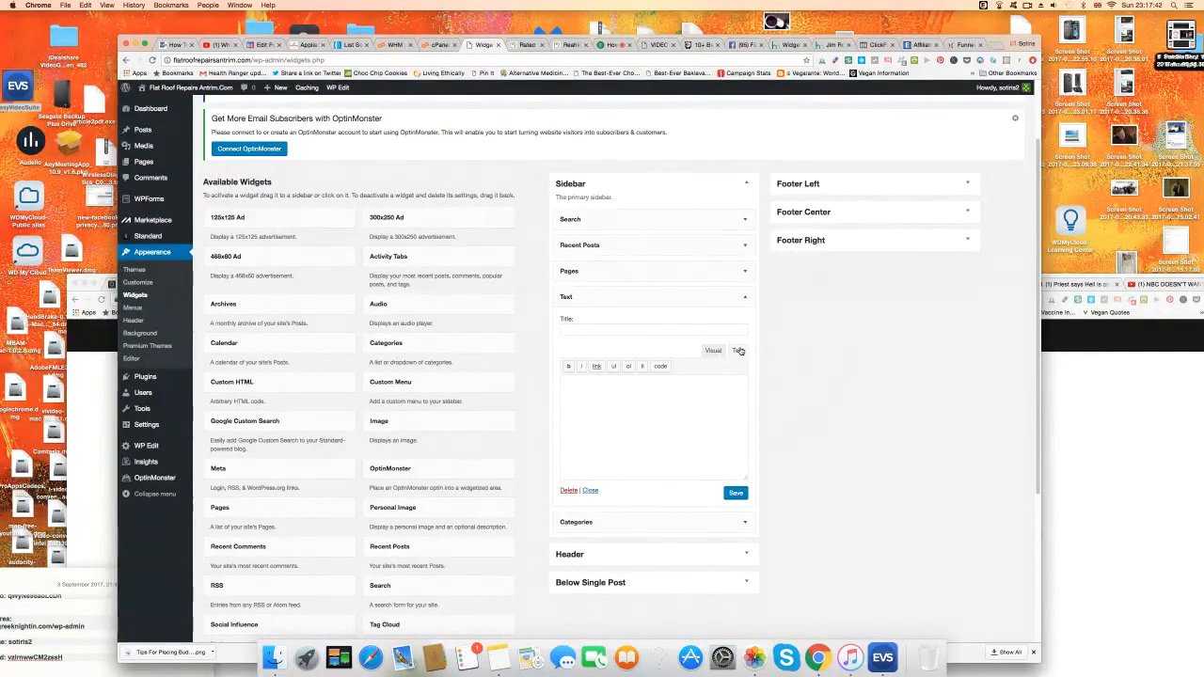
{"action": "right_click", "coordinate": [621, 394]}
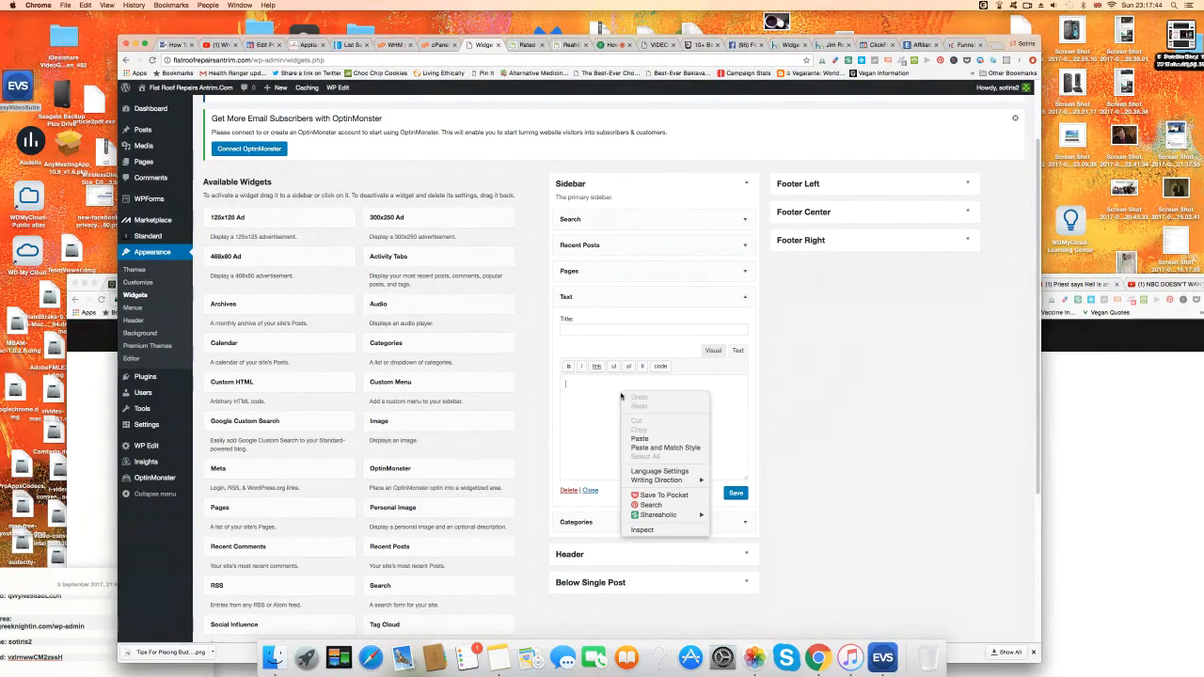
{"action": "left_click", "coordinate": [644, 438]}
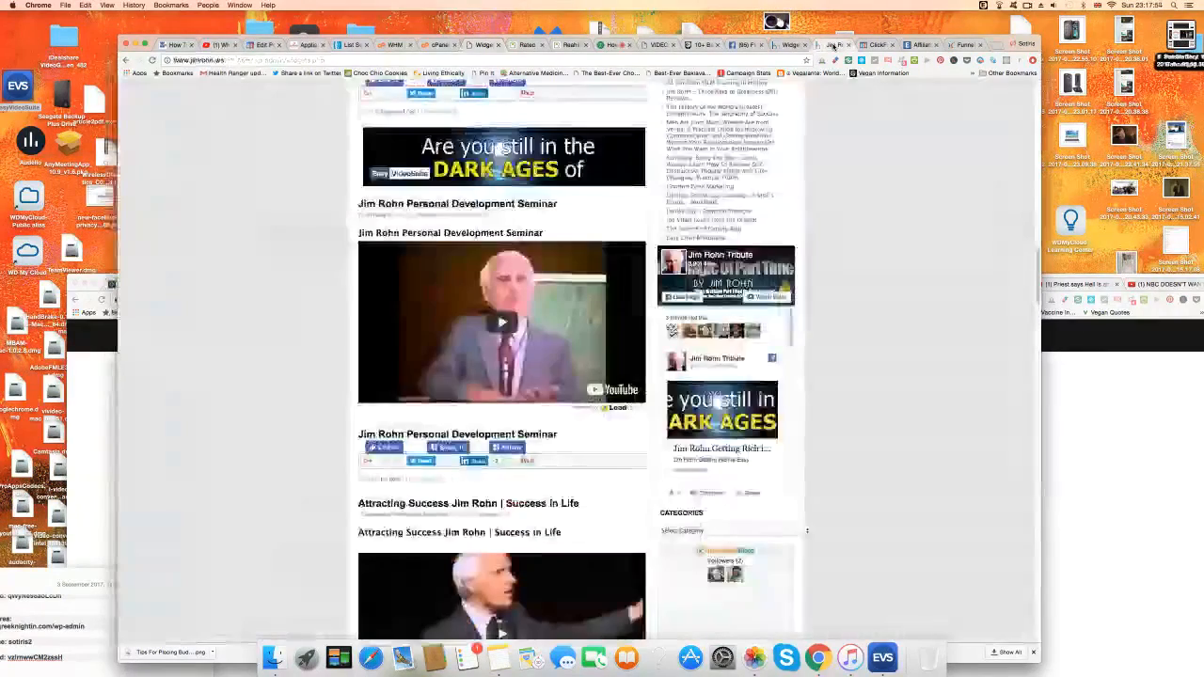
{"action": "left_click", "coordinate": [833, 45]}
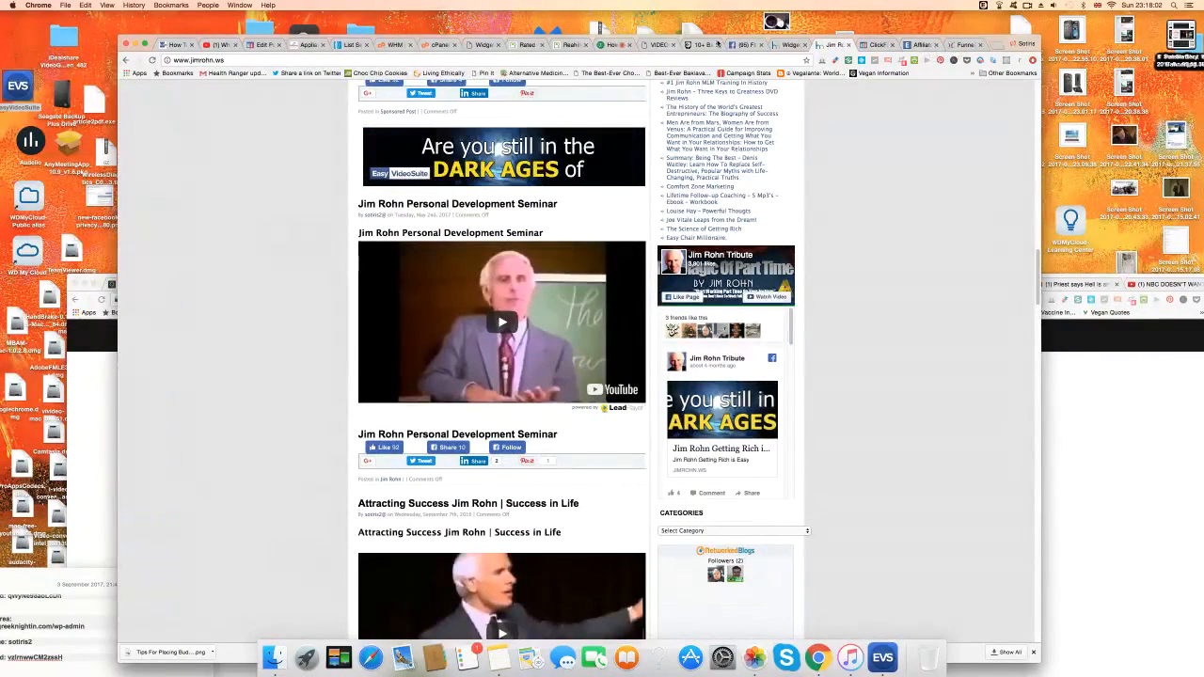
Replace jimrohnquotes in the widget's like-box URL with the Flat Roof Repairs page name and save.
{"action": "left_click", "coordinate": [748, 44]}
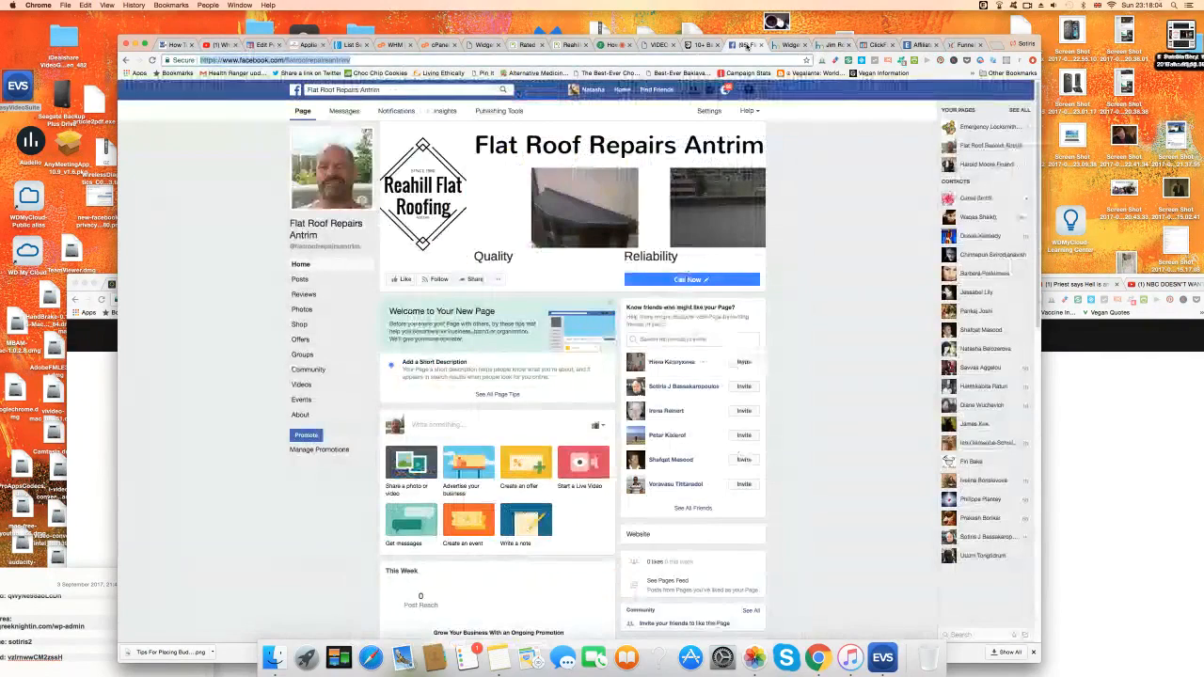
{"action": "left_click", "coordinate": [299, 59]}
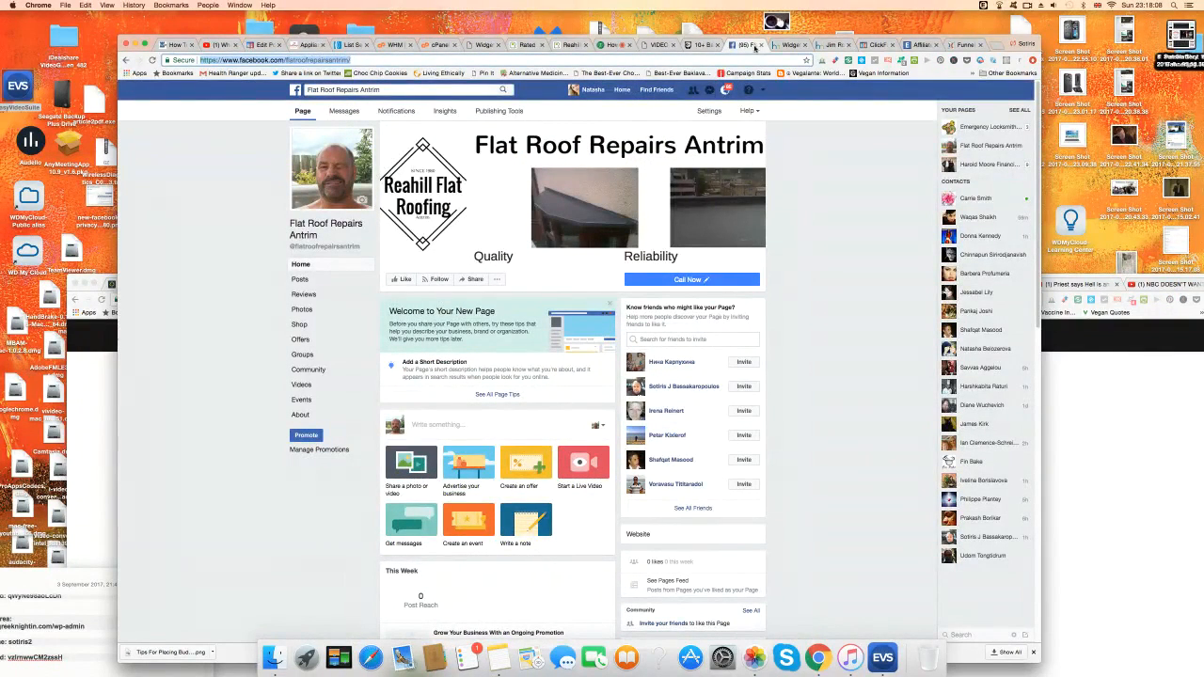
{"action": "left_click", "coordinate": [789, 44]}
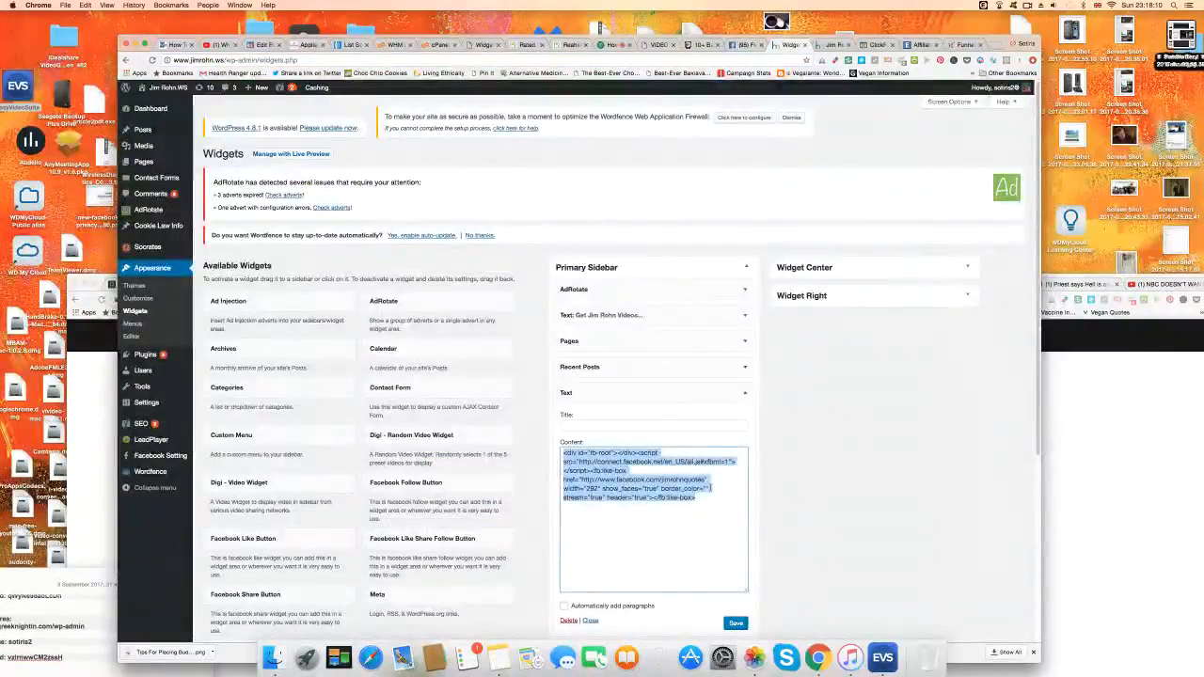
{"action": "left_click", "coordinate": [711, 524]}
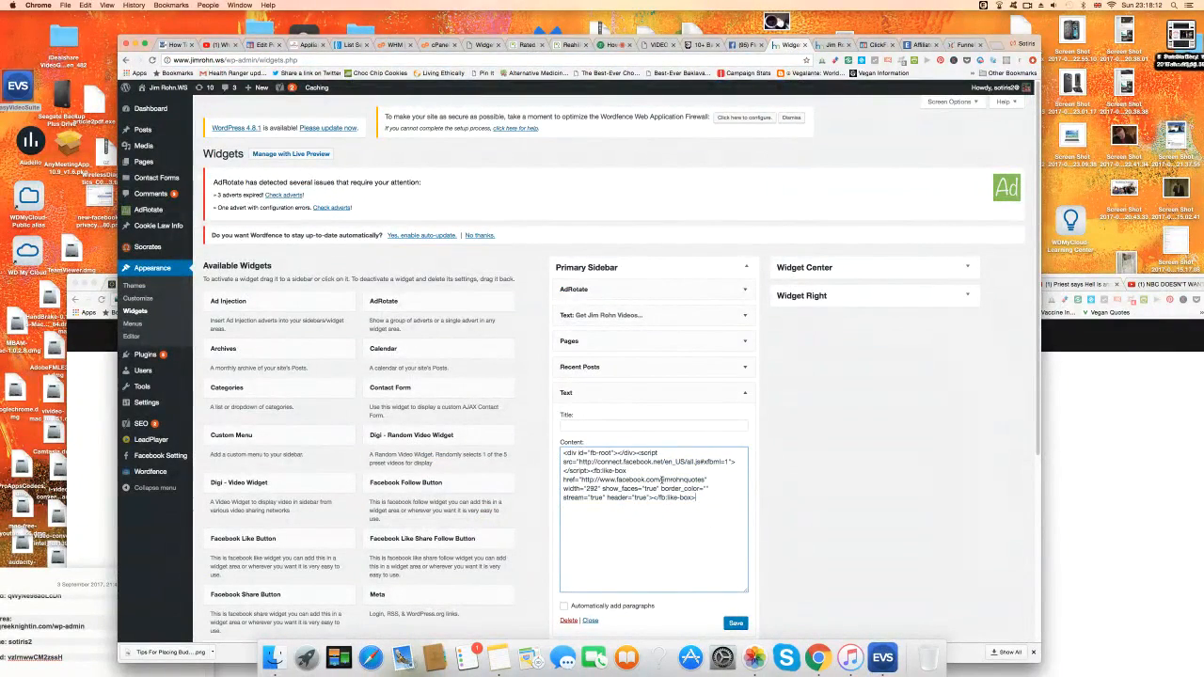
{"action": "left_click_drag", "start_coordinate": [666, 480], "coordinate": [704, 480]}
{"action": "type", "text": "f"}
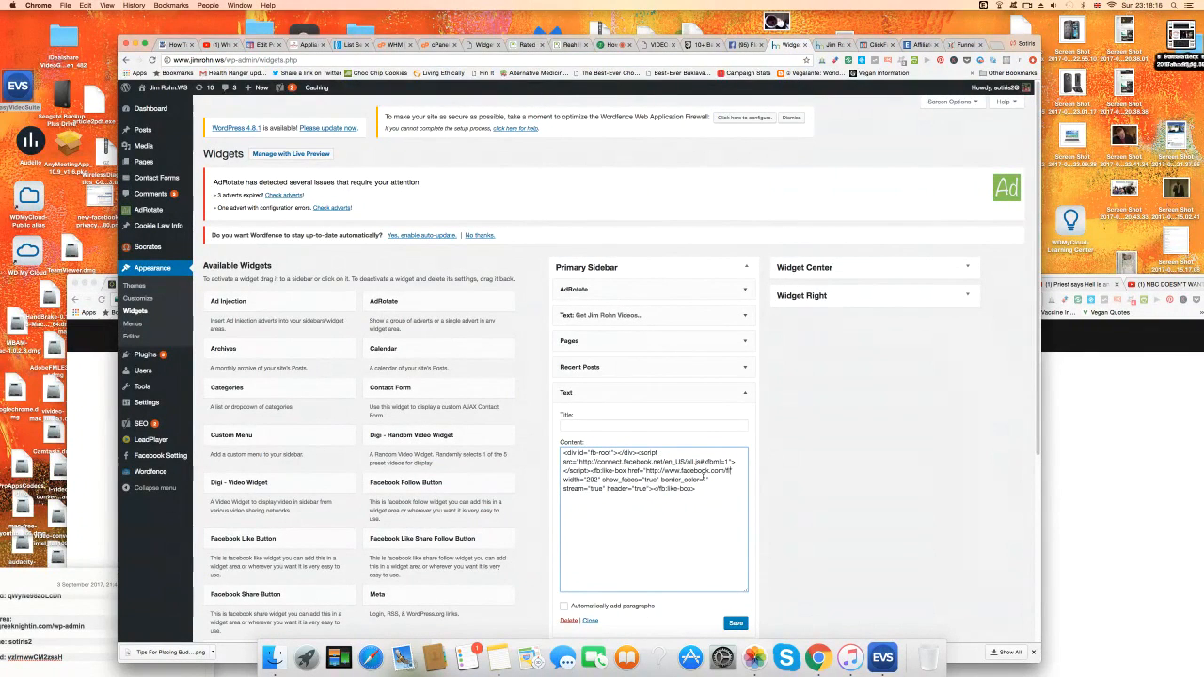
{"action": "type", "text": "la"}
{"action": "type", "text": "troof"}
{"action": "type", "text": "repairs"}
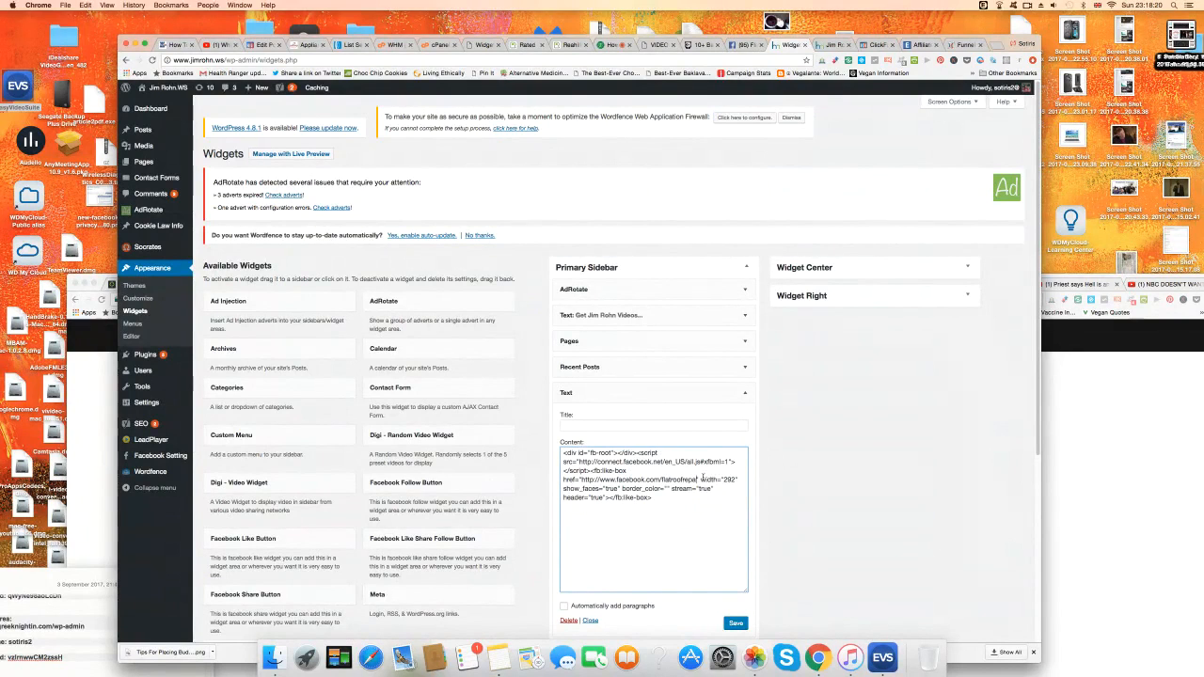
{"action": "type", "text": "nt"}
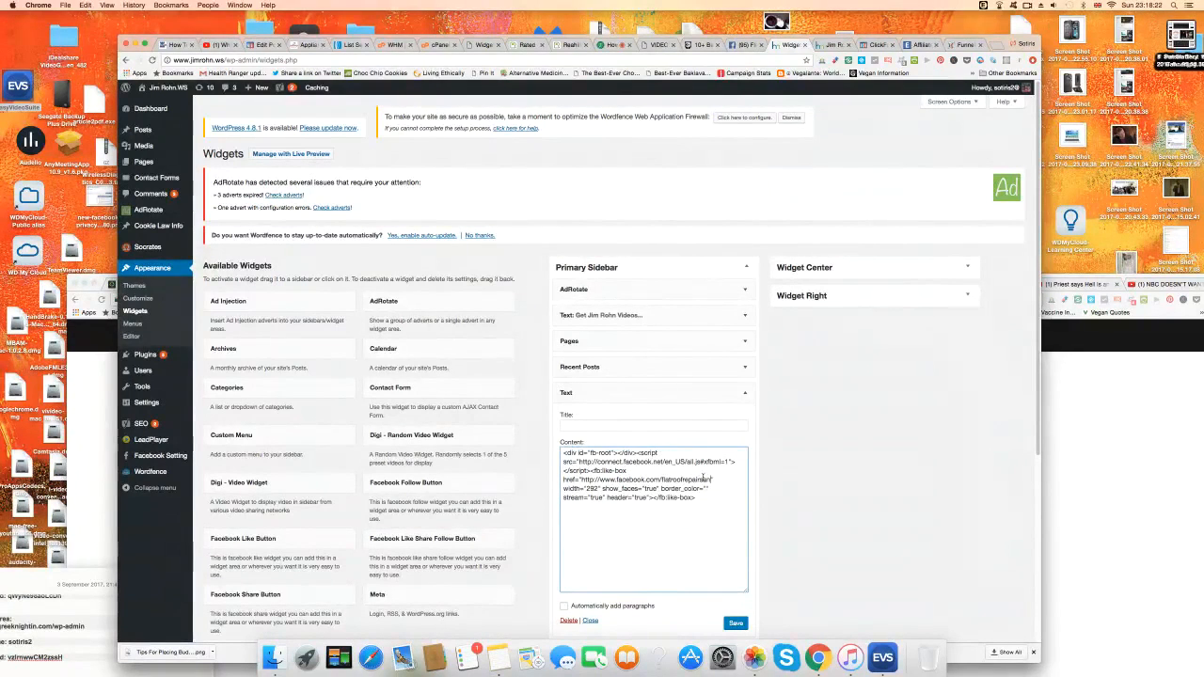
{"action": "type", "text": "tt"}
{"action": "left_click", "coordinate": [742, 623]}
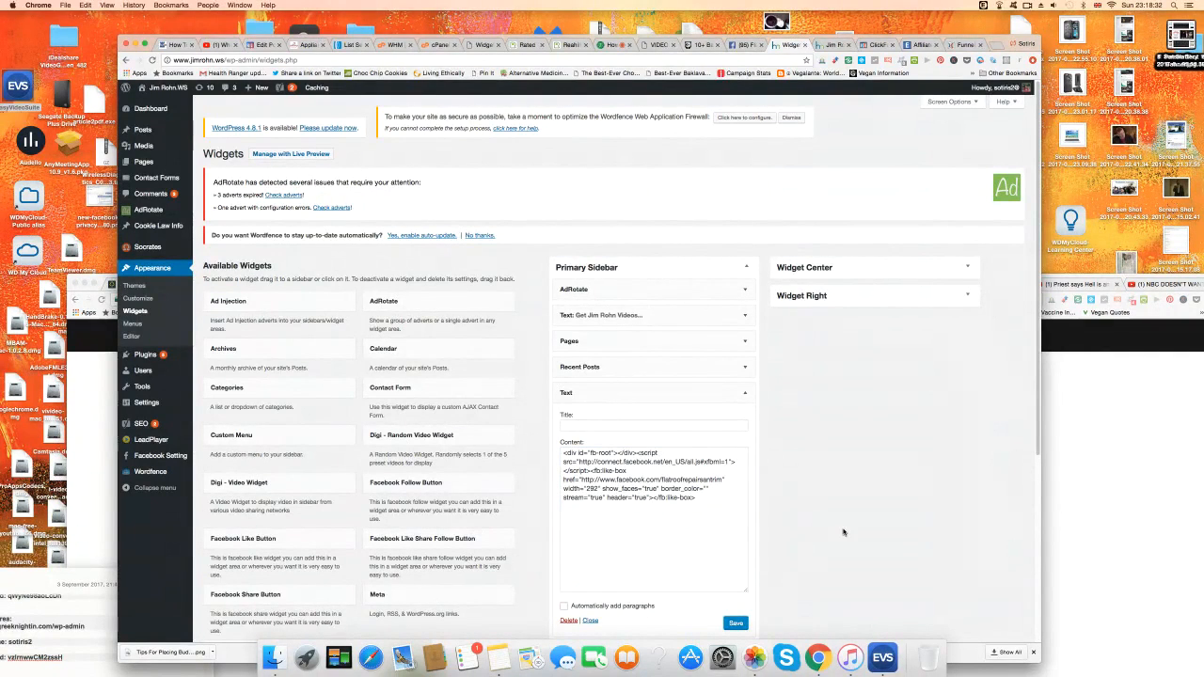
Copy the updated like-box embed code from the widget.
{"action": "scroll", "coordinate": [843, 532], "scroll_direction": "down", "scroll_amount": 5}
{"action": "scroll", "coordinate": [844, 530], "scroll_direction": "up", "scroll_amount": 5}
{"action": "mouse_move", "coordinate": [164, 86]}
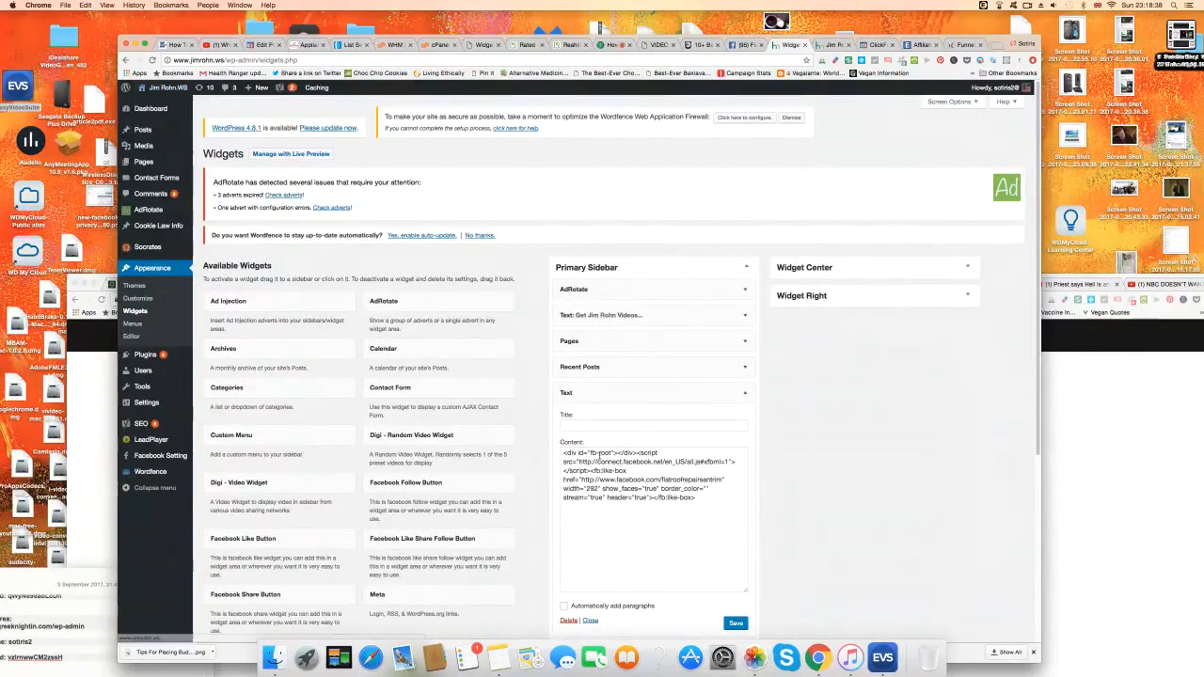
{"action": "left_click_drag", "start_coordinate": [708, 499], "coordinate": [576, 443]}
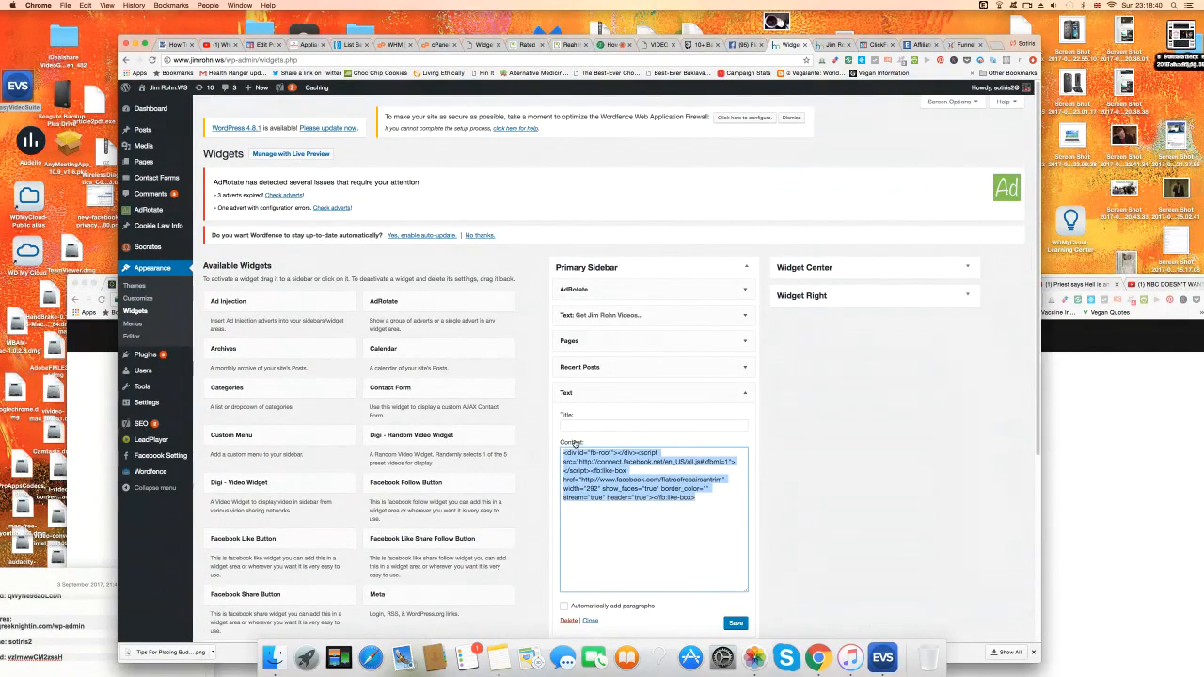
{"action": "right_click", "coordinate": [585, 462]}
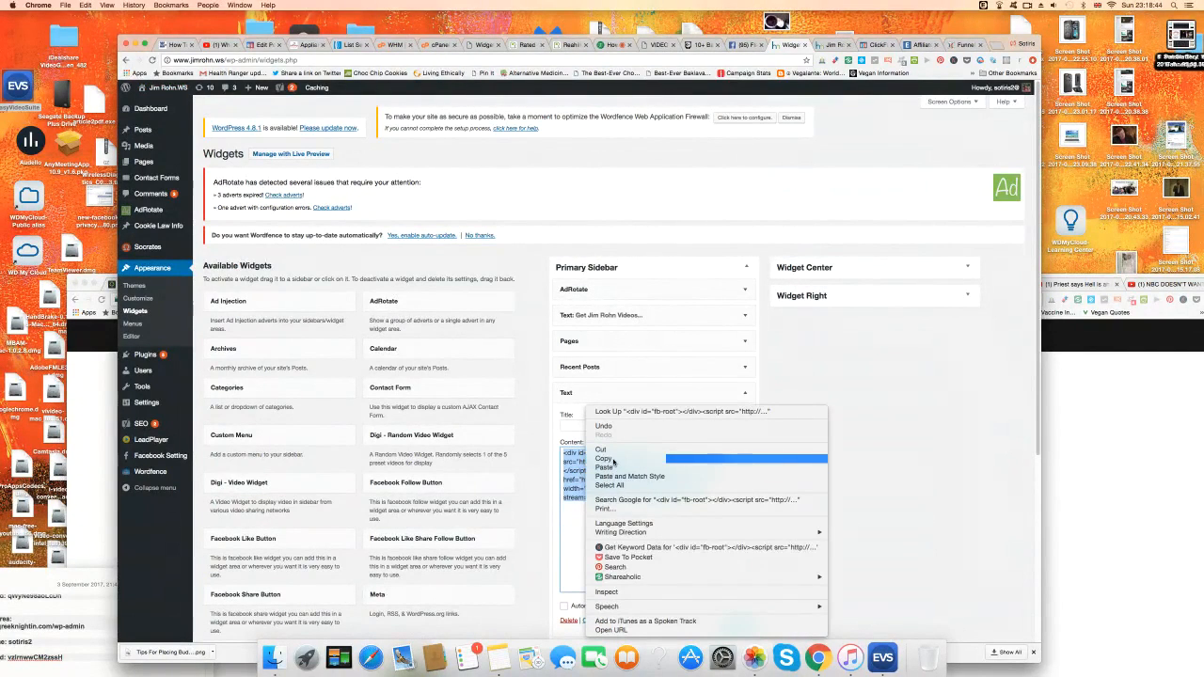
{"action": "left_click", "coordinate": [607, 459]}
Restore jimrohnquotes in the Jim Rohn widget's Facebook URL and save it.
{"action": "left_click_drag", "start_coordinate": [660, 480], "coordinate": [723, 480]}
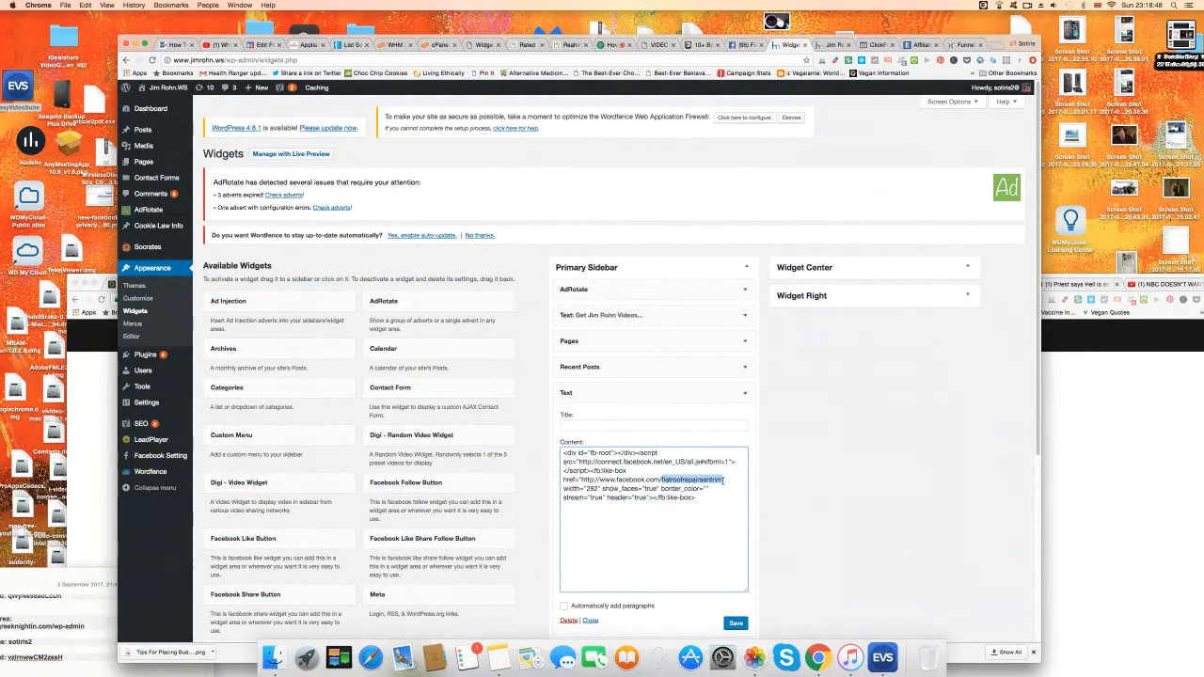
{"action": "key", "text": "BackSpace"}
{"action": "type", "text": "jimrohnquotes"}
{"action": "left_click", "coordinate": [736, 623]}
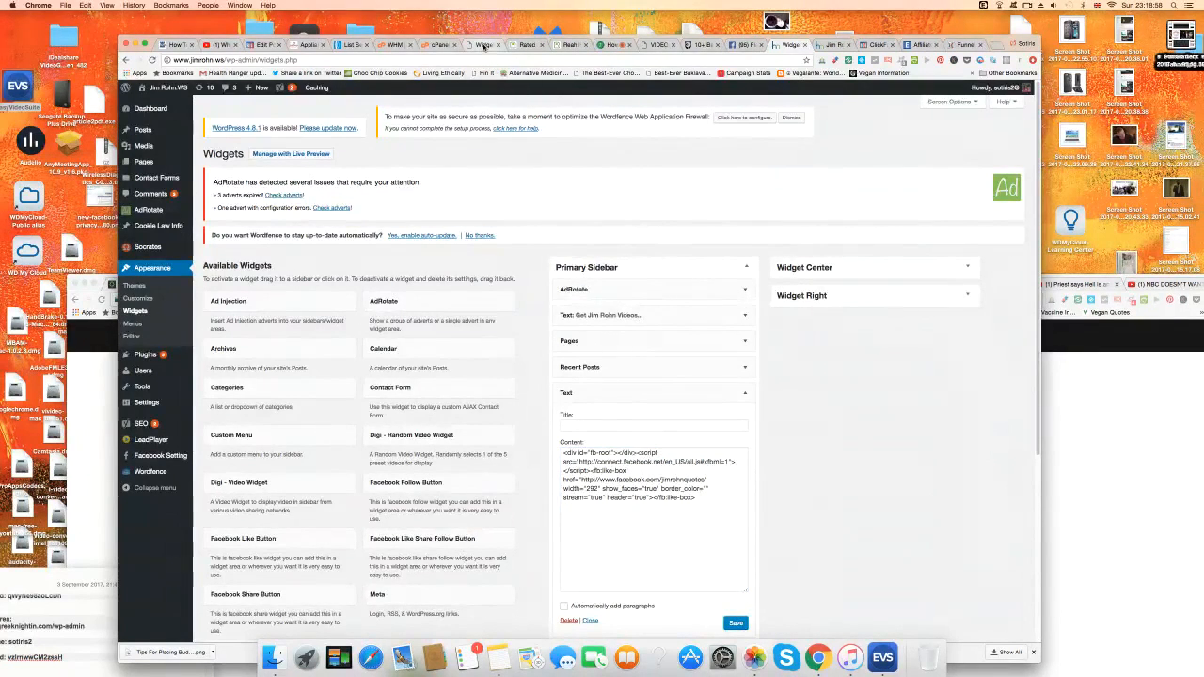
Change the Flat Roof Repairs sidebar widget's page name to flatroofrepairsantrim and save.
{"action": "left_click", "coordinate": [484, 45]}
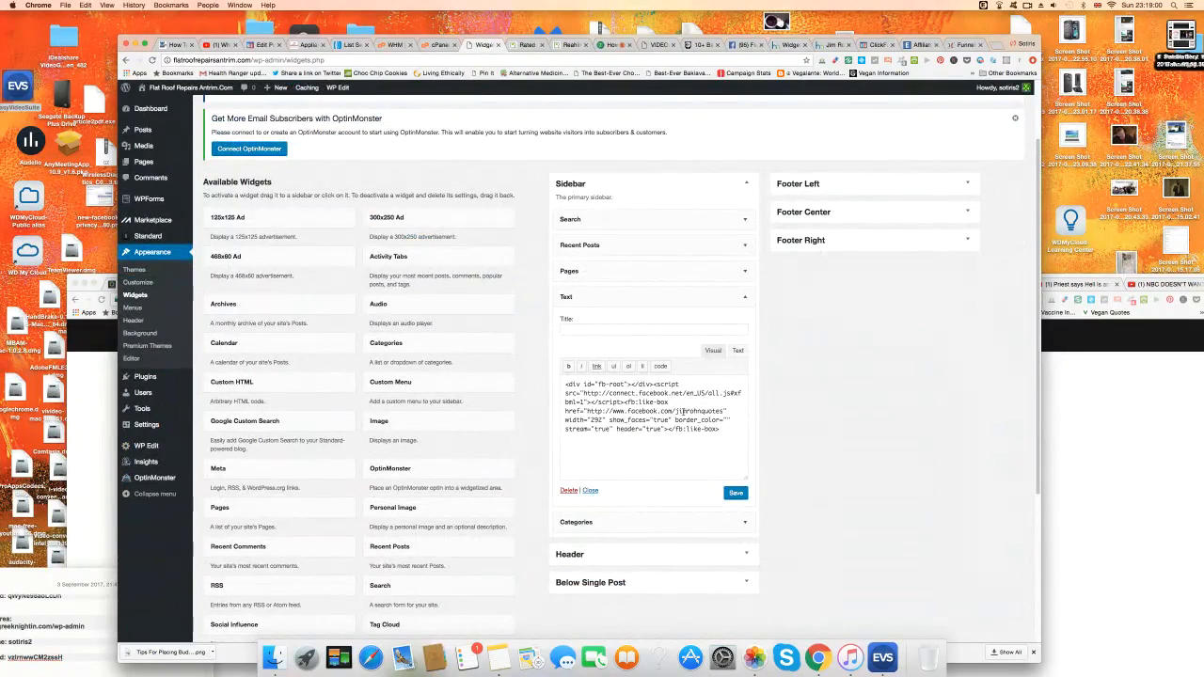
{"action": "left_click_drag", "start_coordinate": [676, 412], "coordinate": [723, 412]}
{"action": "type", "text": "flatr"}
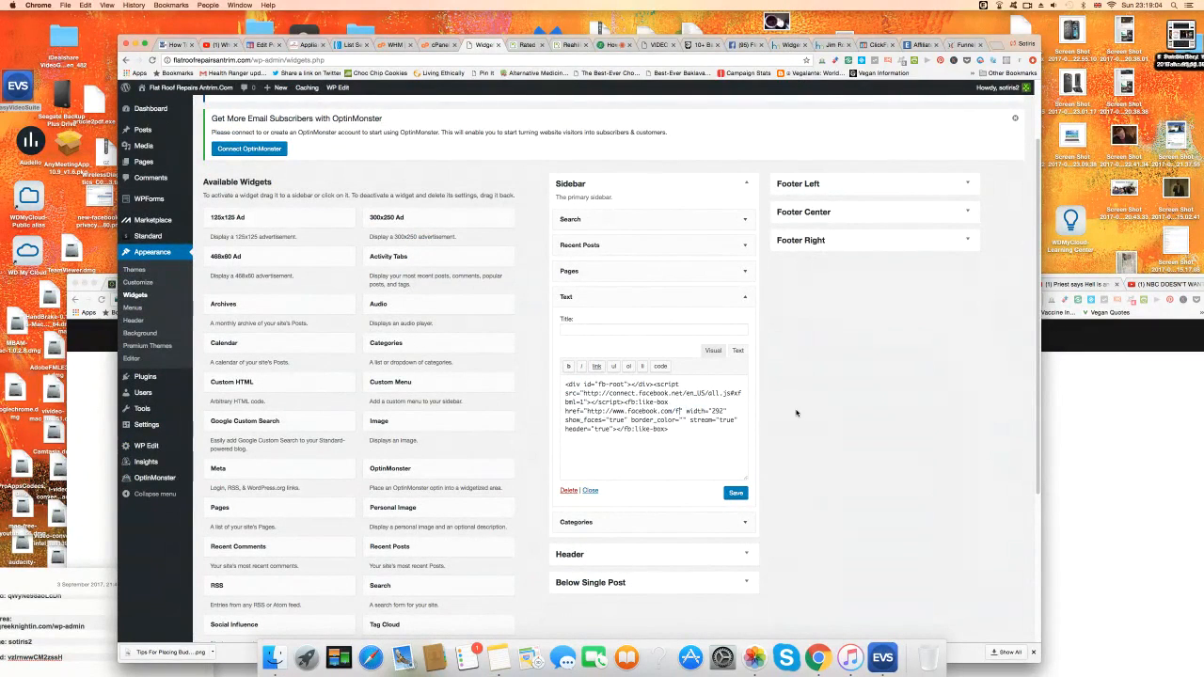
{"action": "type", "text": "oofrepai"}
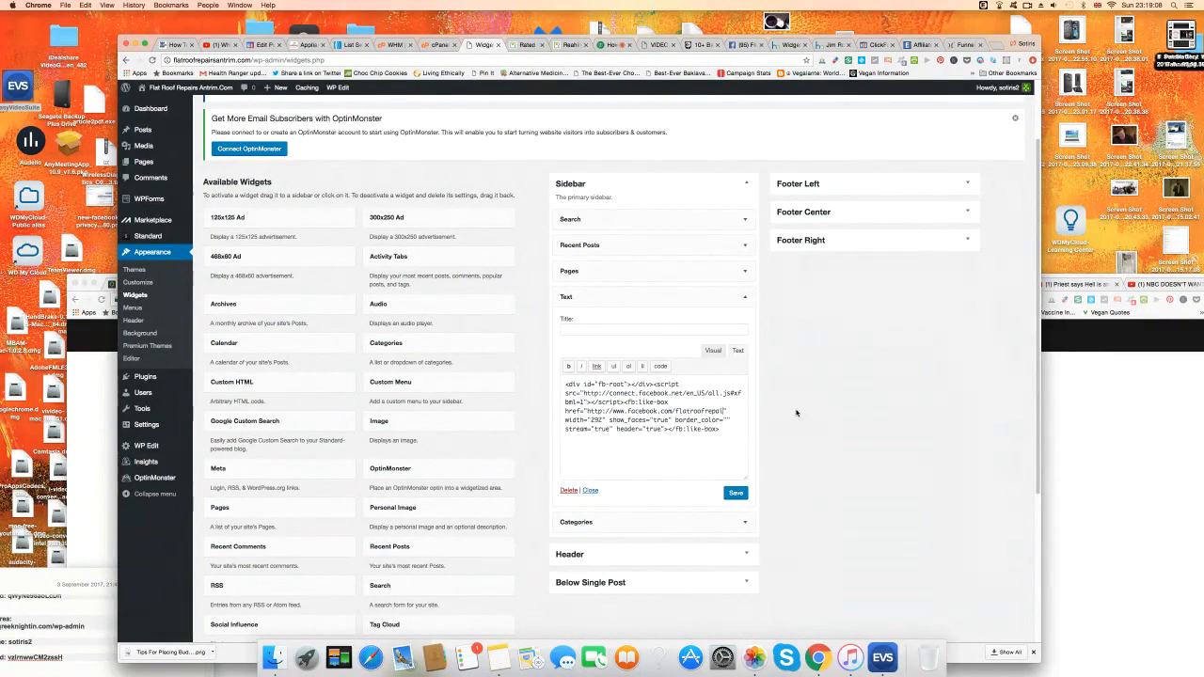
{"action": "type", "text": "rsantrim"}
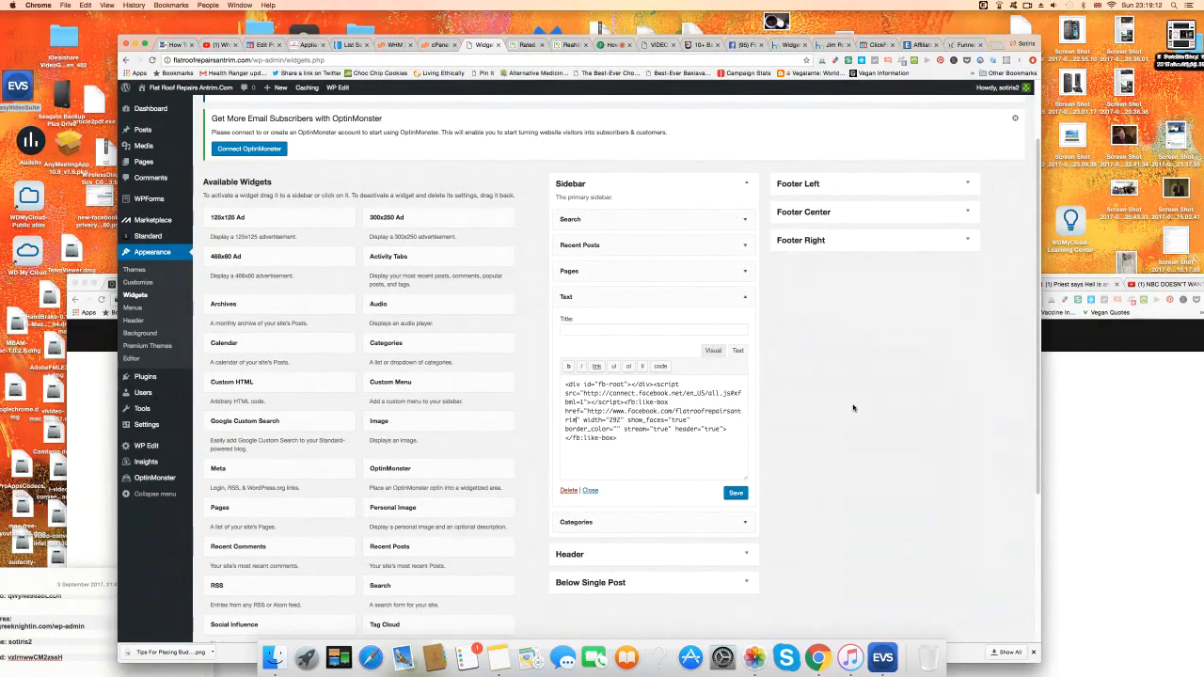
{"action": "left_click", "coordinate": [738, 494]}
Like the Flat Roof Repairs Antrim page from the live site's sidebar Facebook box.
{"action": "left_click", "coordinate": [188, 88]}
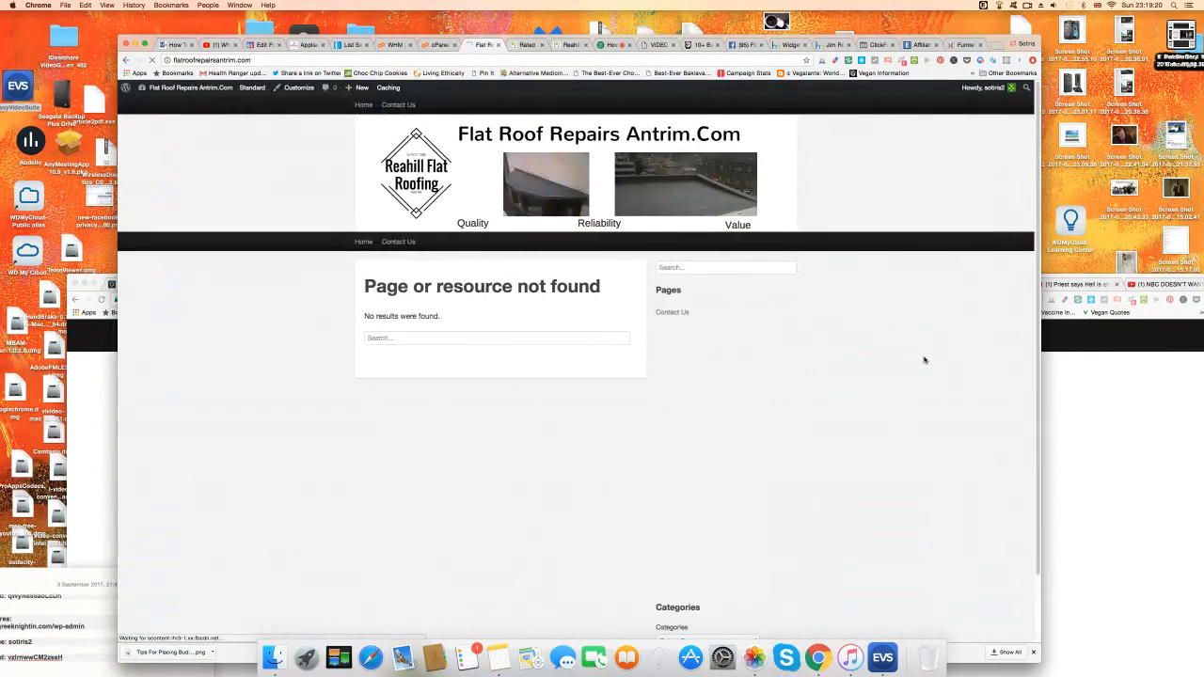
{"action": "scroll", "coordinate": [938, 437], "scroll_direction": "down", "scroll_amount": 1}
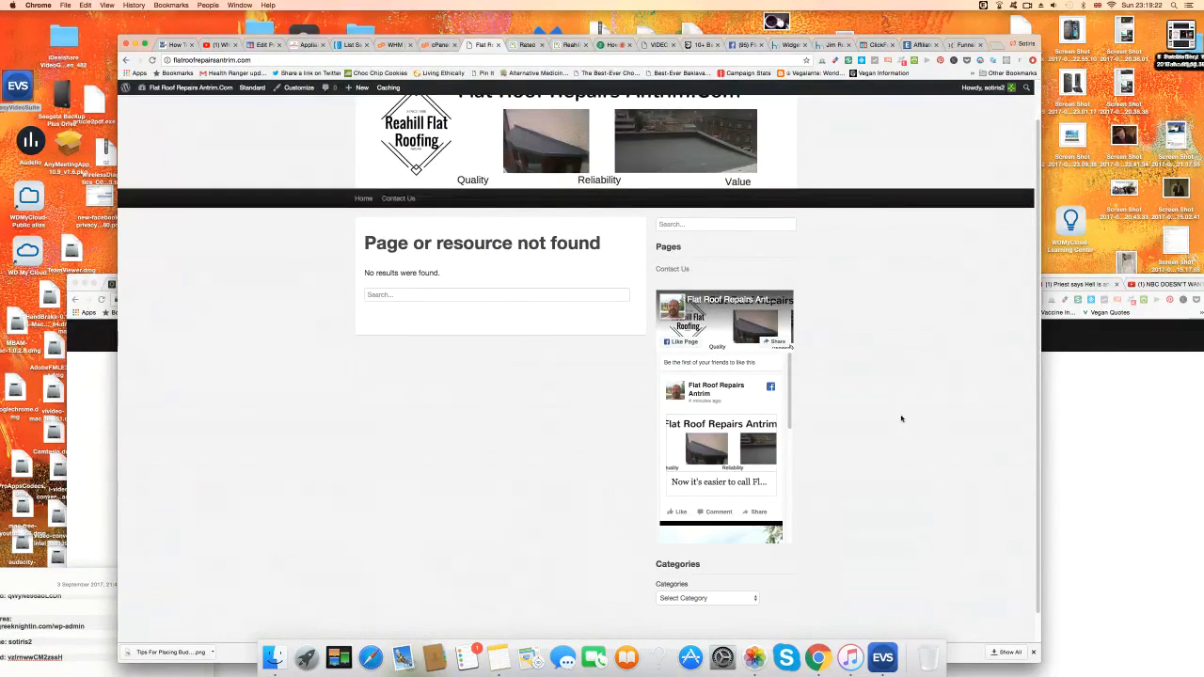
{"action": "left_click", "coordinate": [691, 345]}
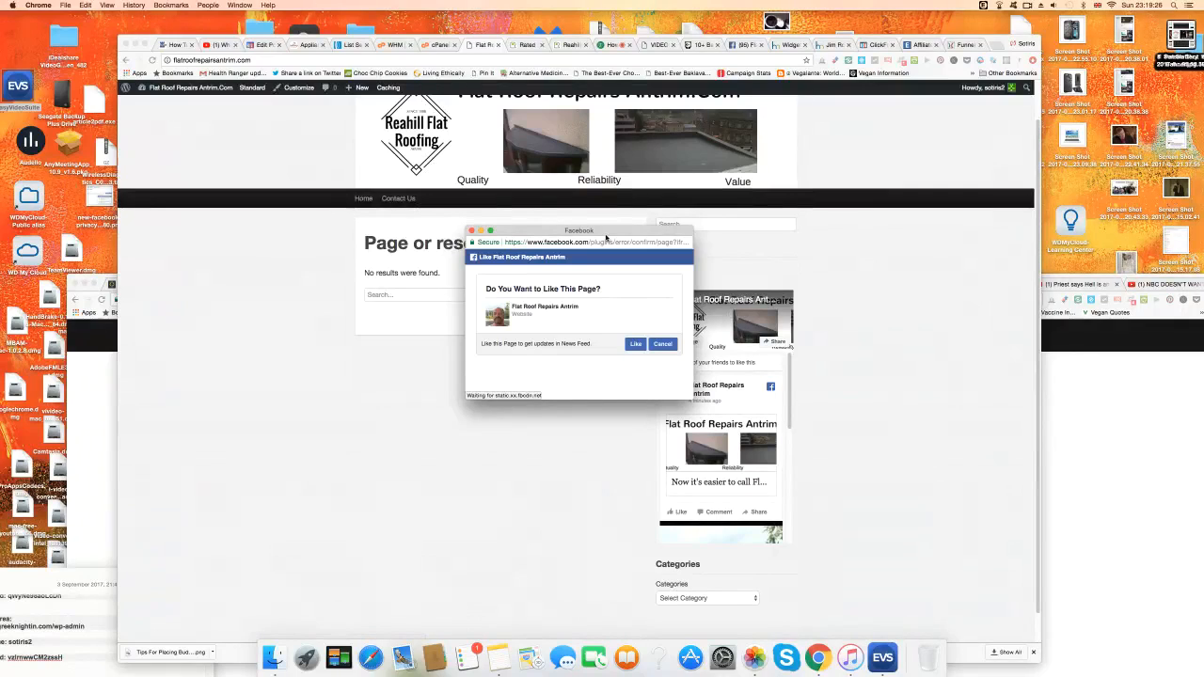
{"action": "left_click", "coordinate": [636, 345]}
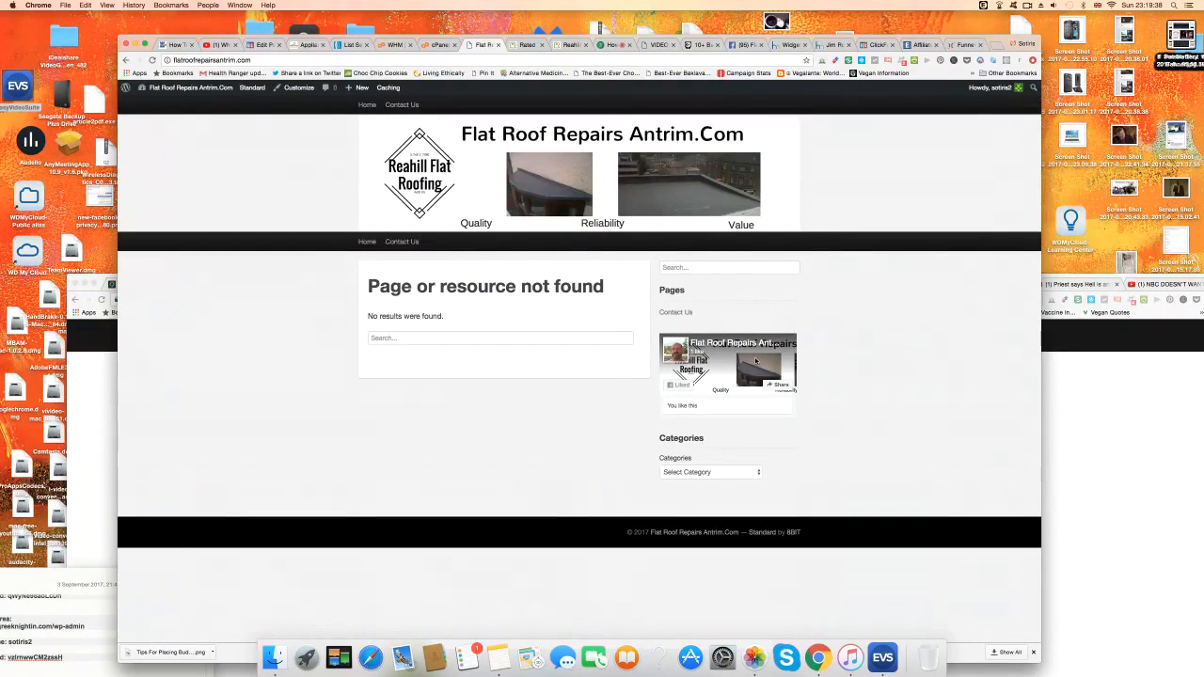
Copy the live site's Contact Us page address.
{"action": "left_click", "coordinate": [410, 244]}
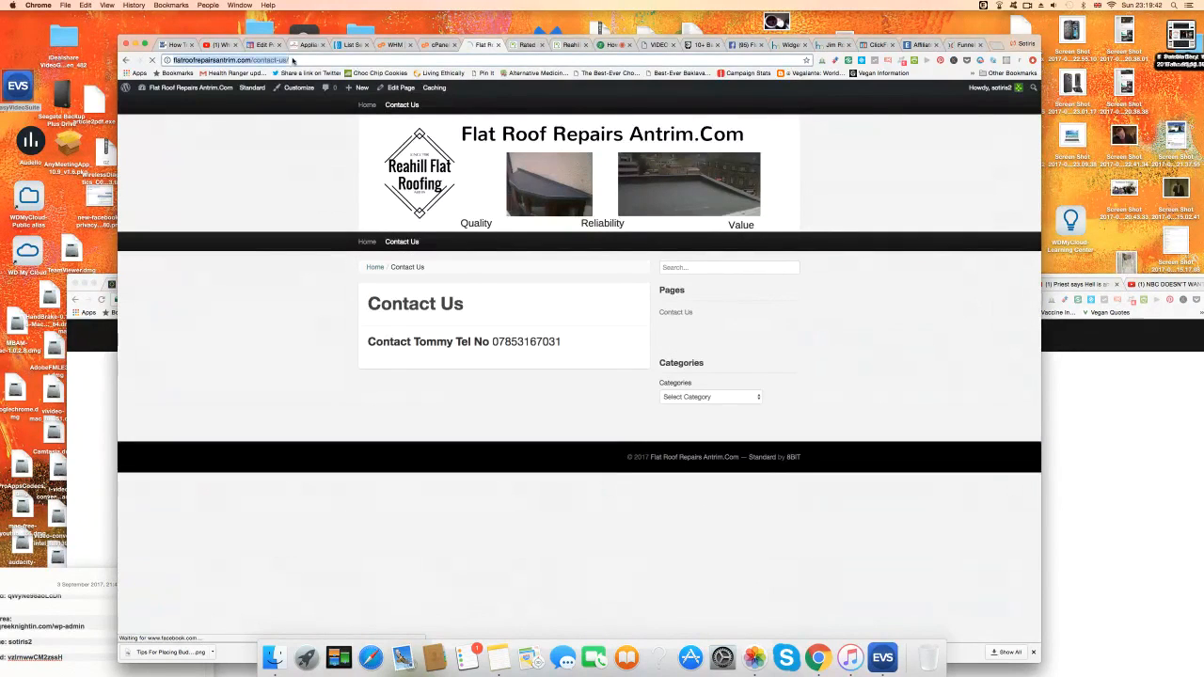
{"action": "left_click", "coordinate": [279, 71]}
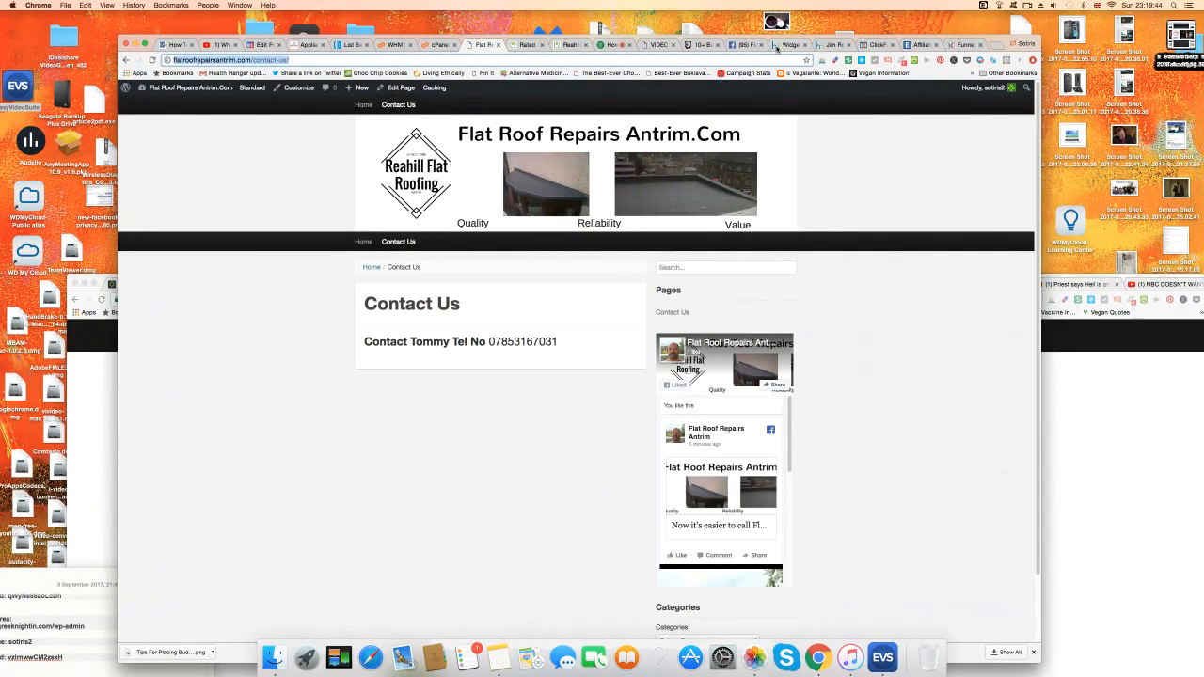
{"action": "left_click", "coordinate": [747, 45]}
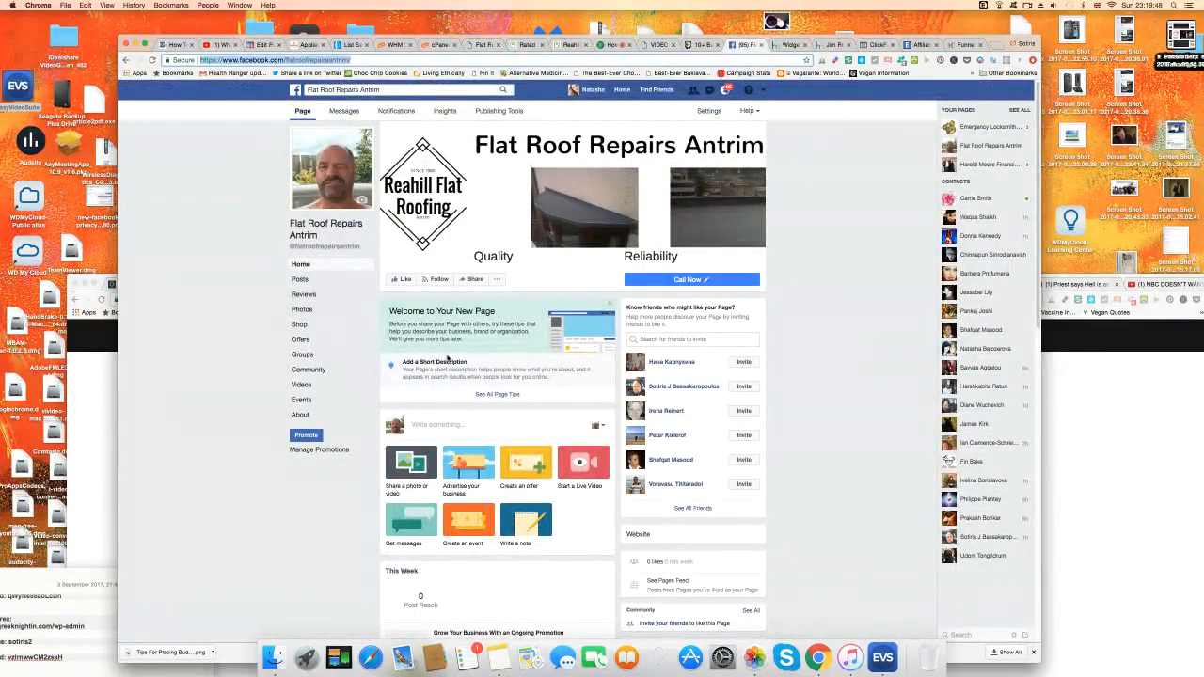
Publish a page post 'Wanting a free quotation… click the link to contact us' with the Contact Us URL.
{"action": "left_click", "coordinate": [438, 424]}
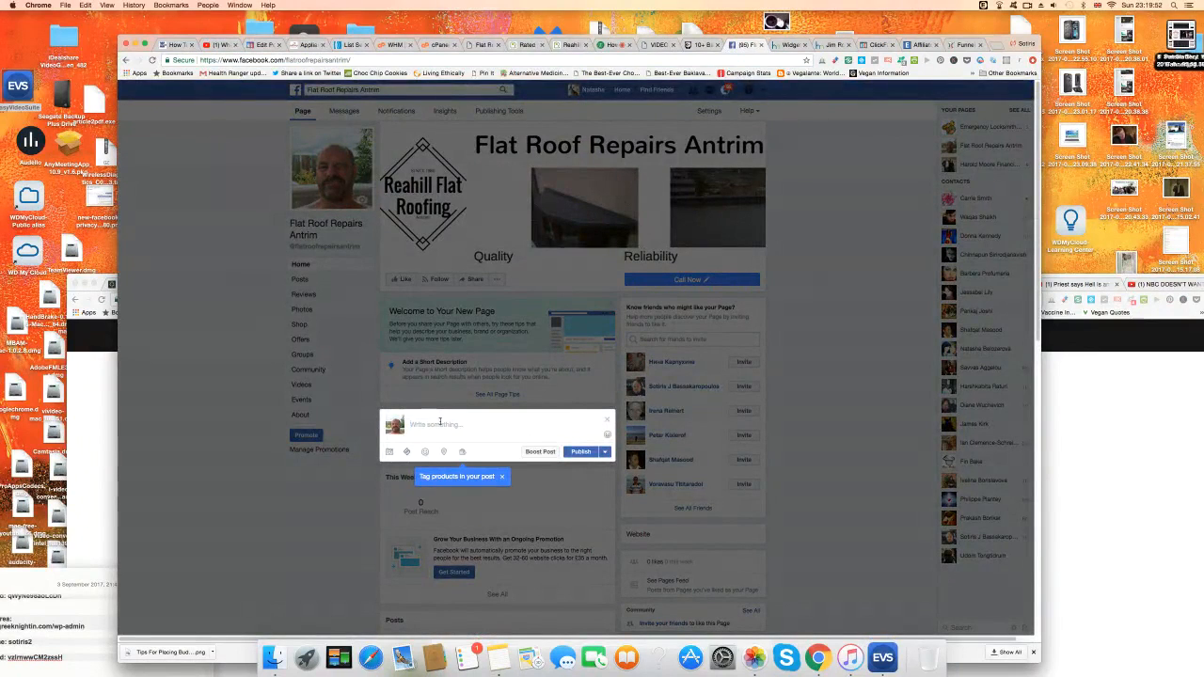
{"action": "type", "text": "Wanting a free quo"}
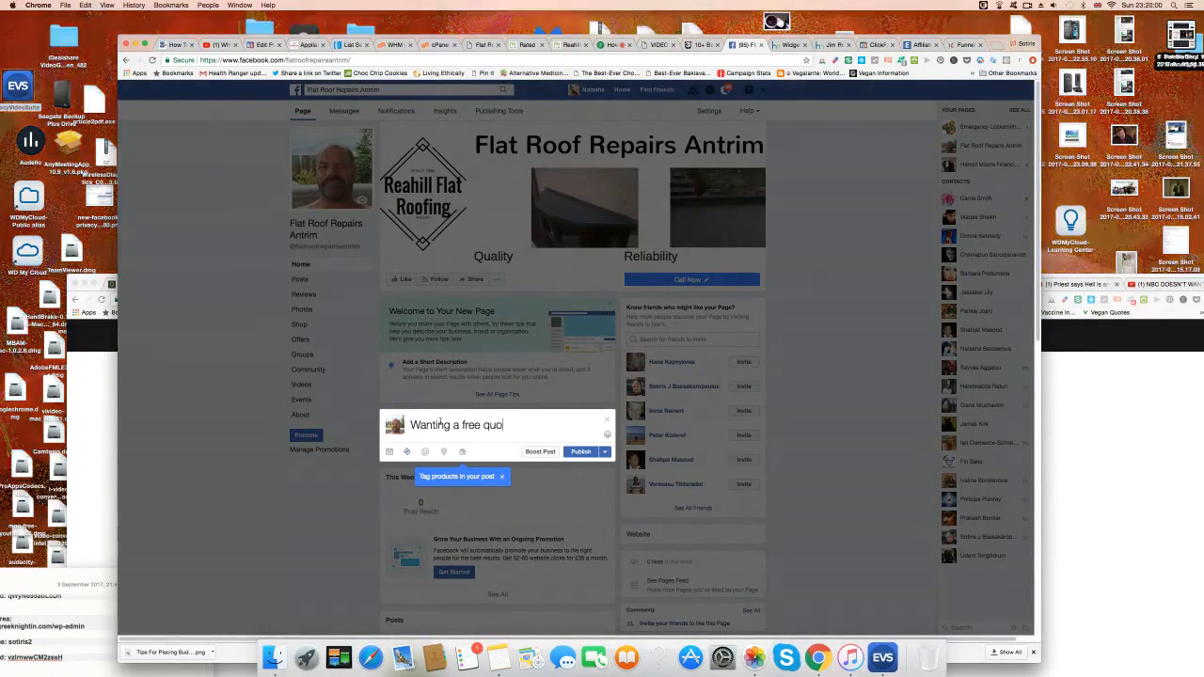
{"action": "type", "text": "tation"}
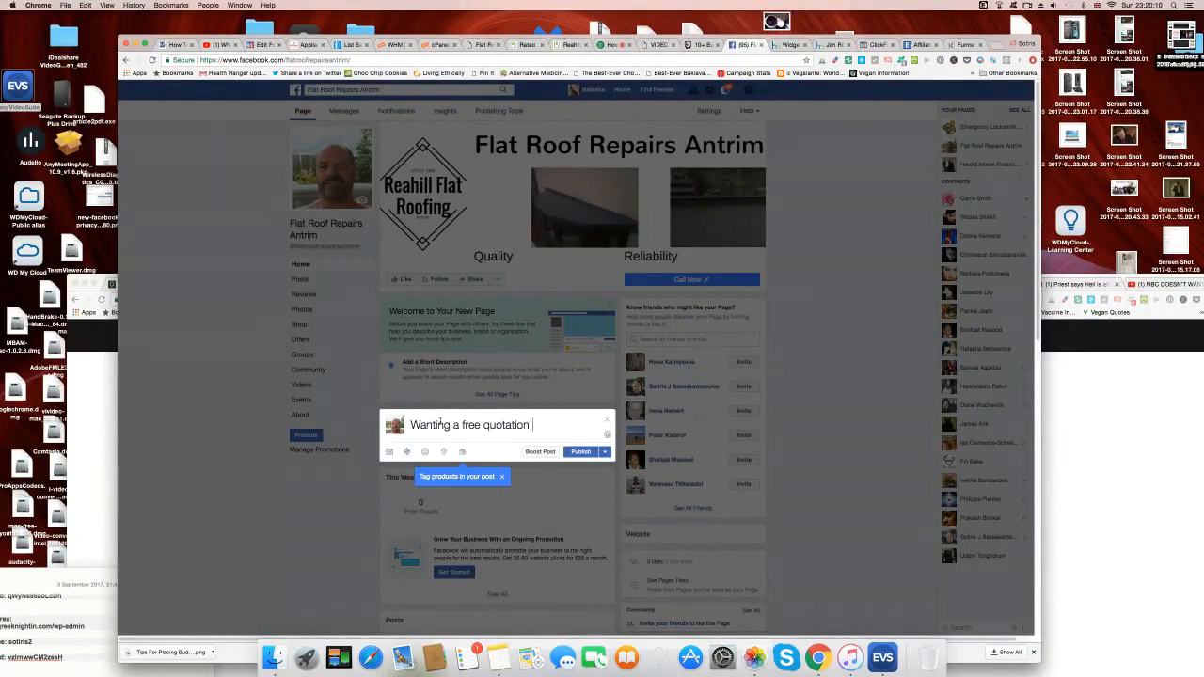
{"action": "type", "text": "click the link to conta"}
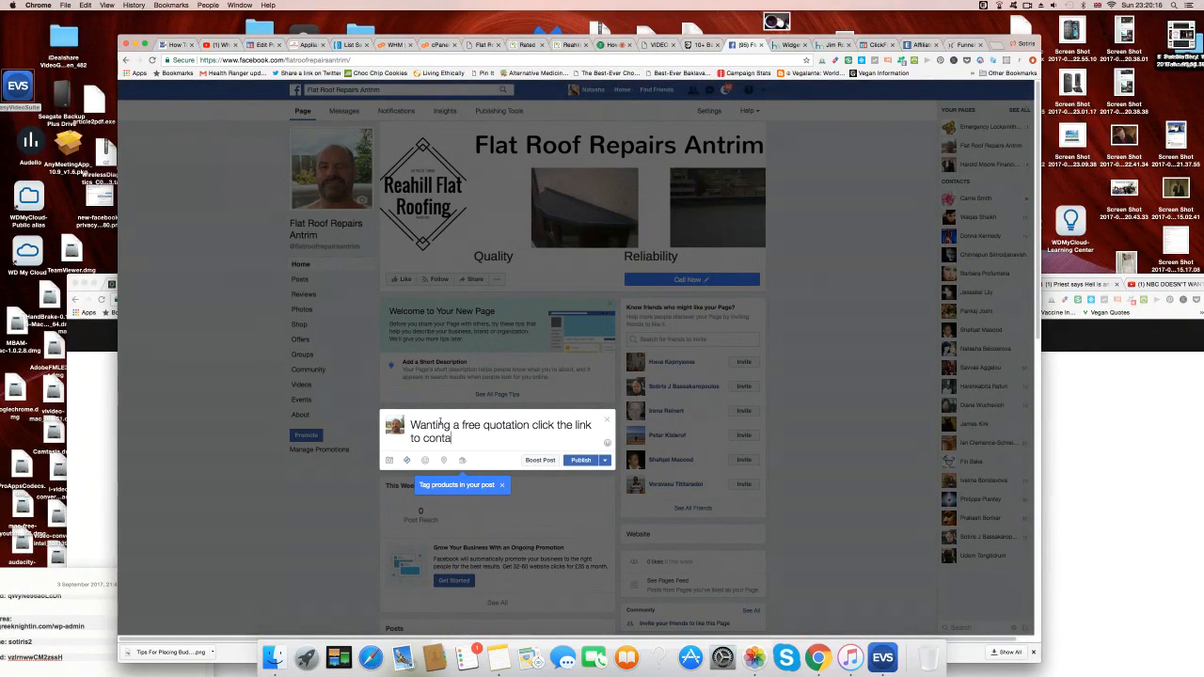
{"action": "type", "text": "ct us"}
{"action": "right_click", "coordinate": [499, 439]}
{"action": "left_click", "coordinate": [513, 477]}
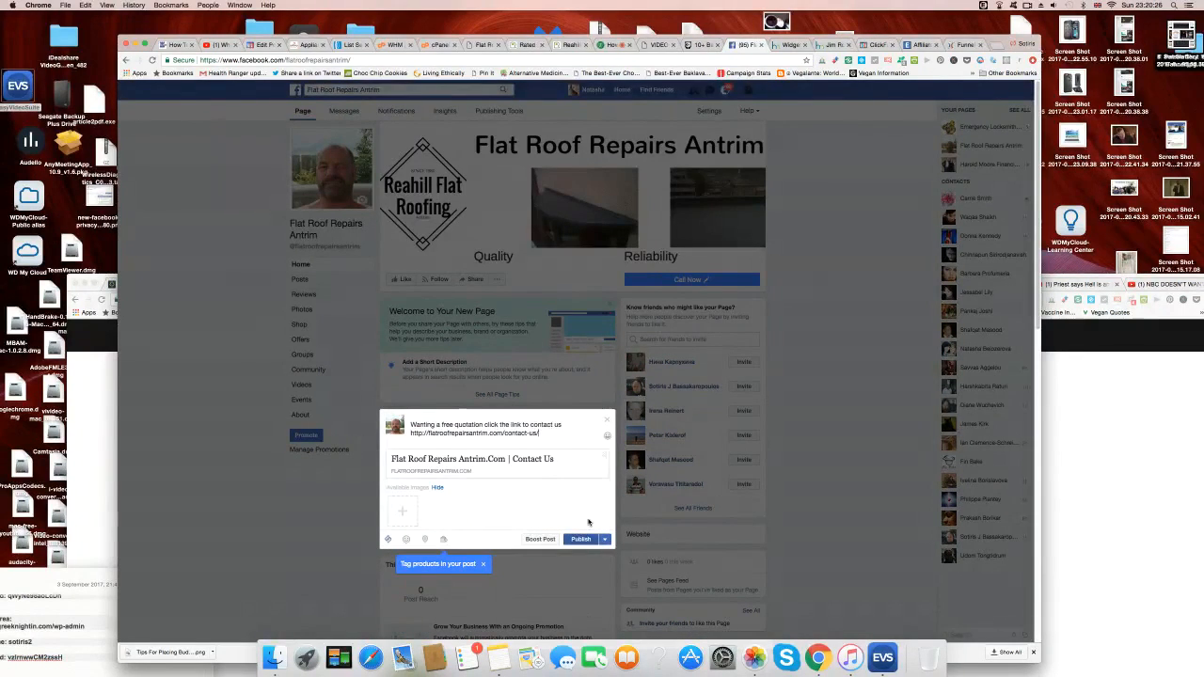
{"action": "left_click", "coordinate": [581, 539]}
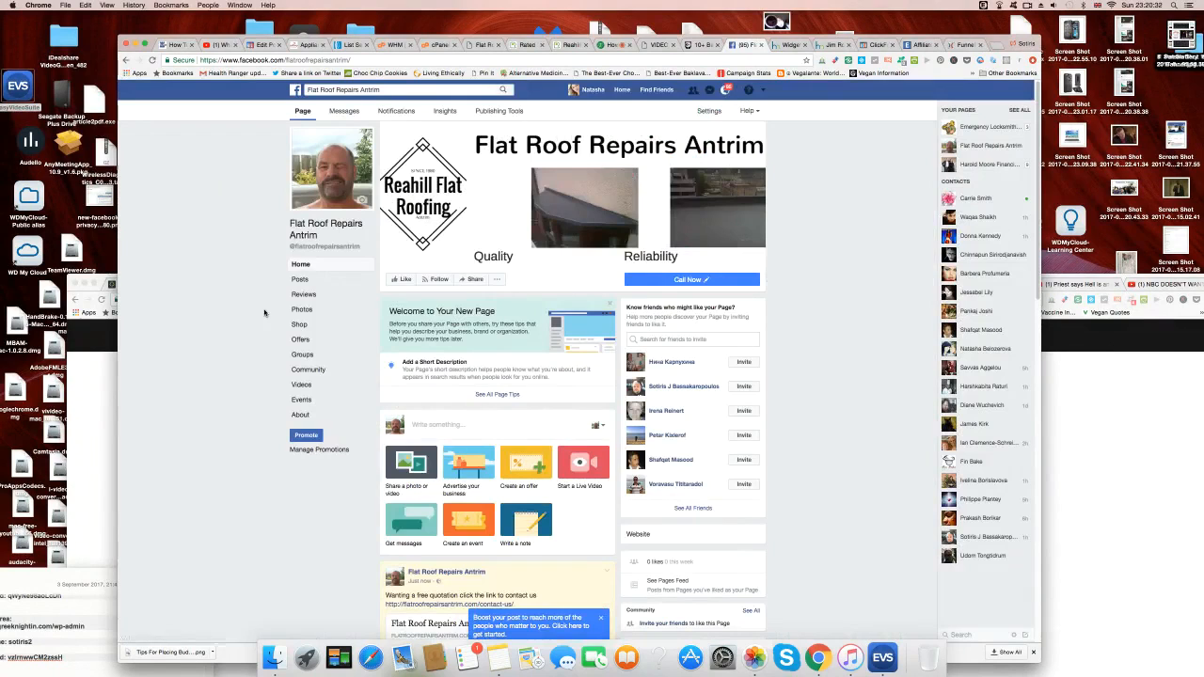
{"action": "scroll", "coordinate": [258, 419], "scroll_direction": "down", "scroll_amount": 10}
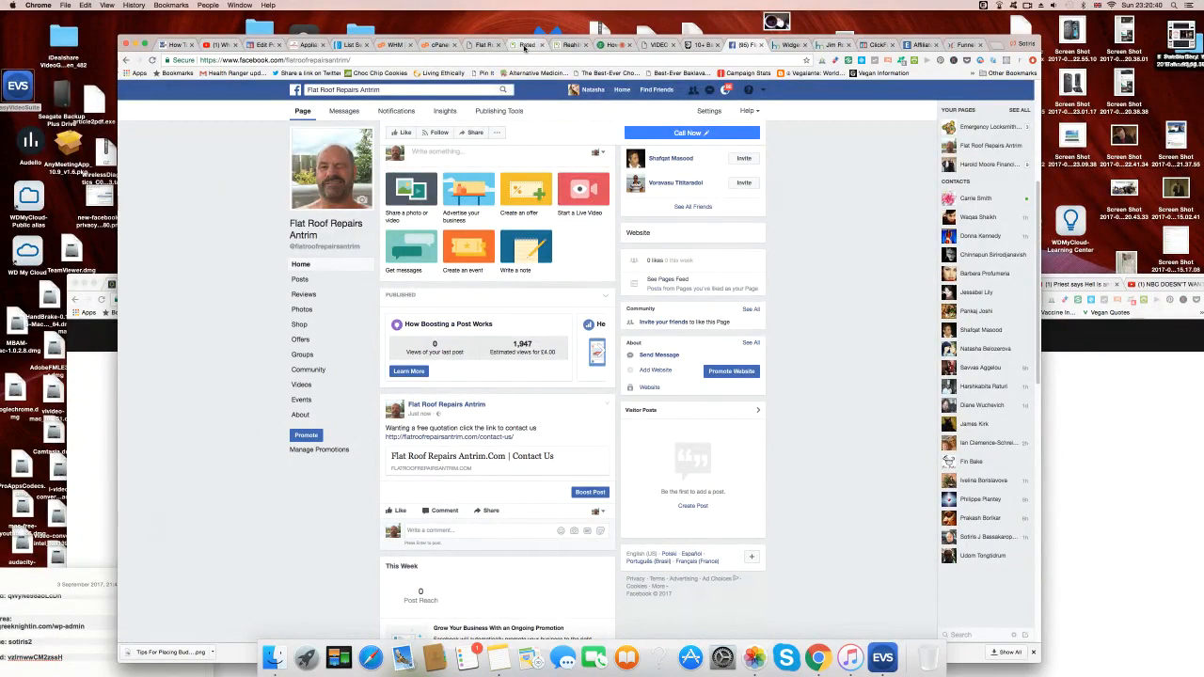
Reload the live Contact Us page so the sidebar Facebook box shows the new post.
{"action": "left_click", "coordinate": [485, 45]}
{"action": "left_click", "coordinate": [367, 59]}
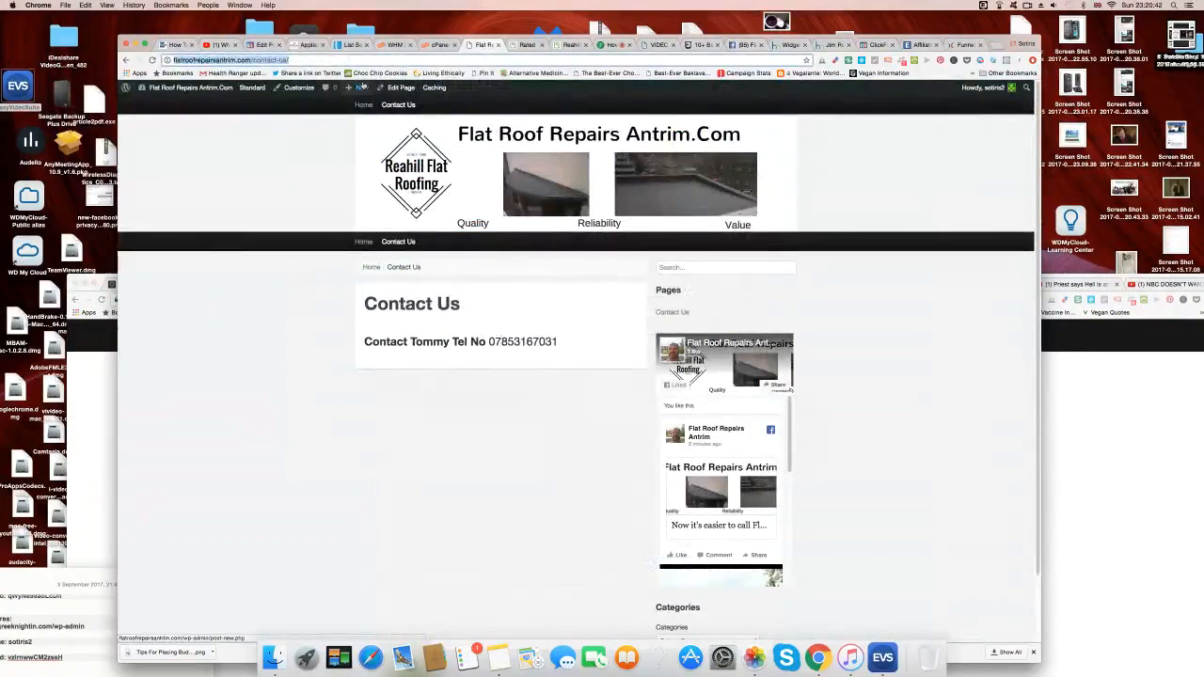
{"action": "left_click", "coordinate": [367, 59]}
{"action": "key", "text": "Return"}
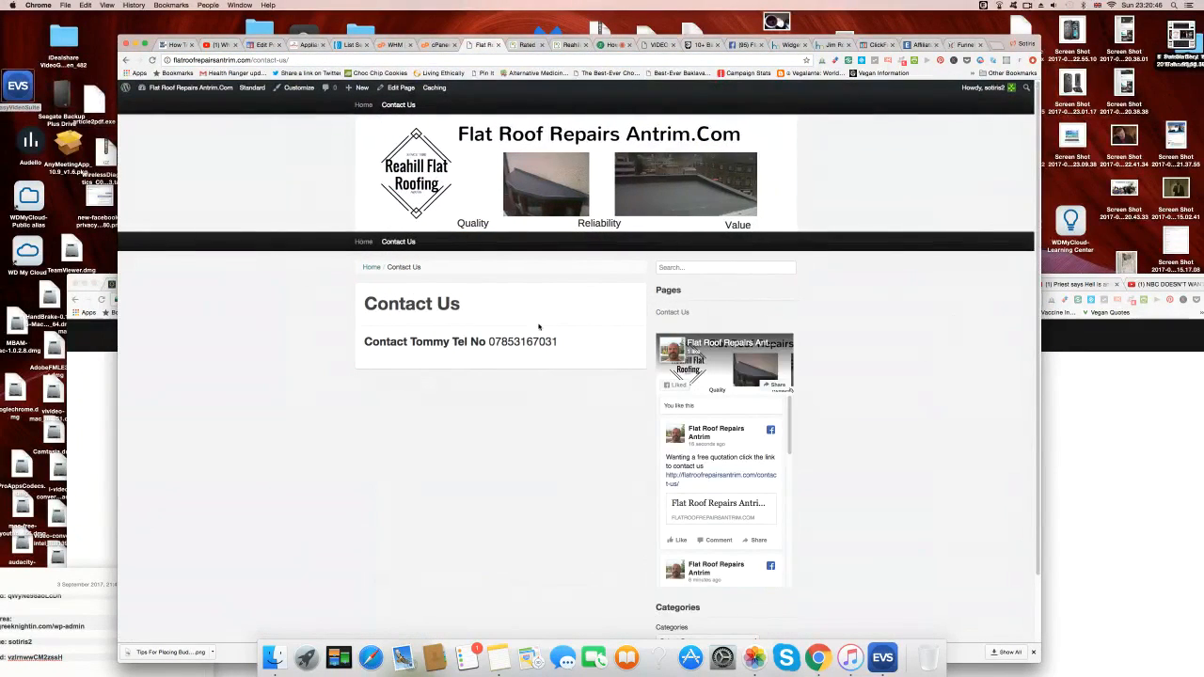
{"action": "mouse_move", "coordinate": [791, 409]}
{"action": "left_mouse_down"}
{"action": "mouse_move", "coordinate": [791, 436]}
{"action": "mouse_move", "coordinate": [792, 409]}
{"action": "left_mouse_up"}
Check the Flat Roof Repairs Antrim Quote list's List Options in AWeber.
{"action": "left_click", "coordinate": [351, 44]}
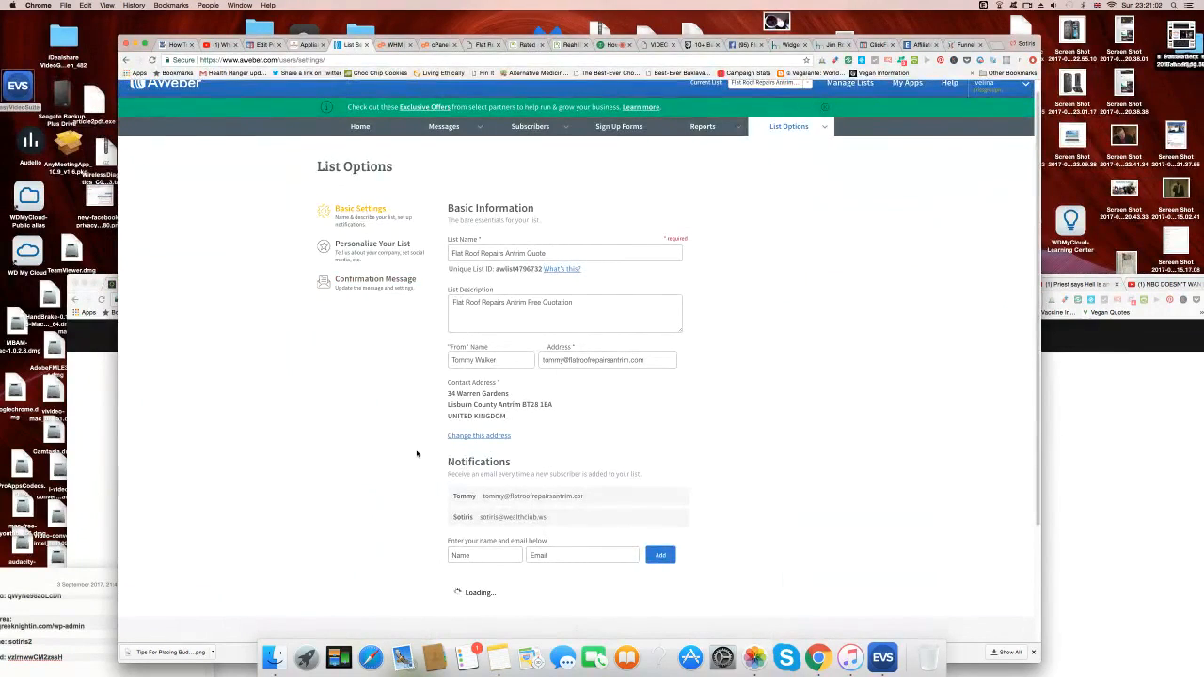
{"action": "scroll", "coordinate": [765, 491], "scroll_direction": "down", "scroll_amount": 2}
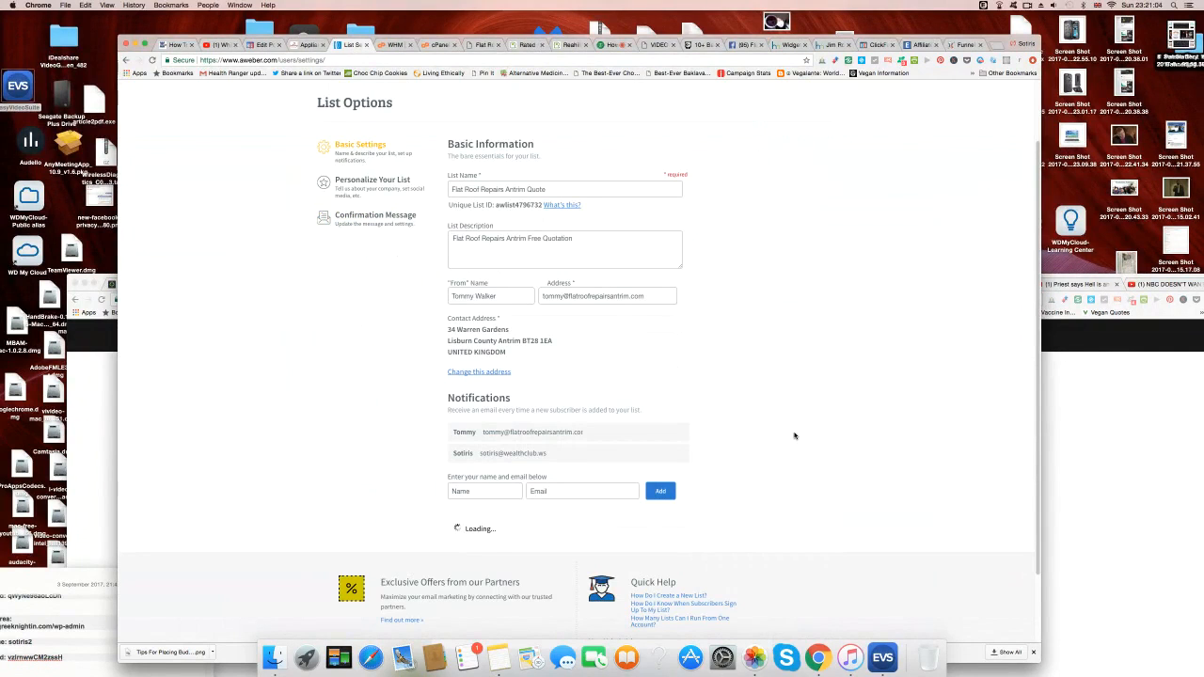
{"action": "scroll", "coordinate": [794, 438], "scroll_direction": "up", "scroll_amount": 2}
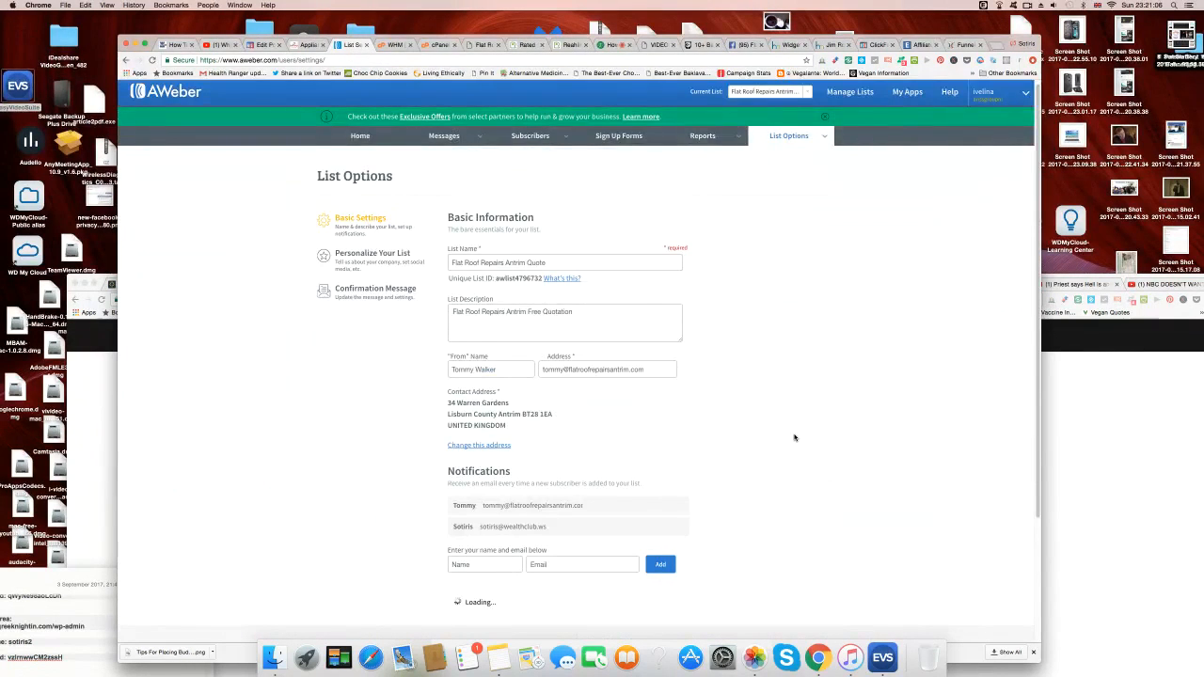
{"action": "scroll", "coordinate": [794, 437], "scroll_direction": "down", "scroll_amount": 2}
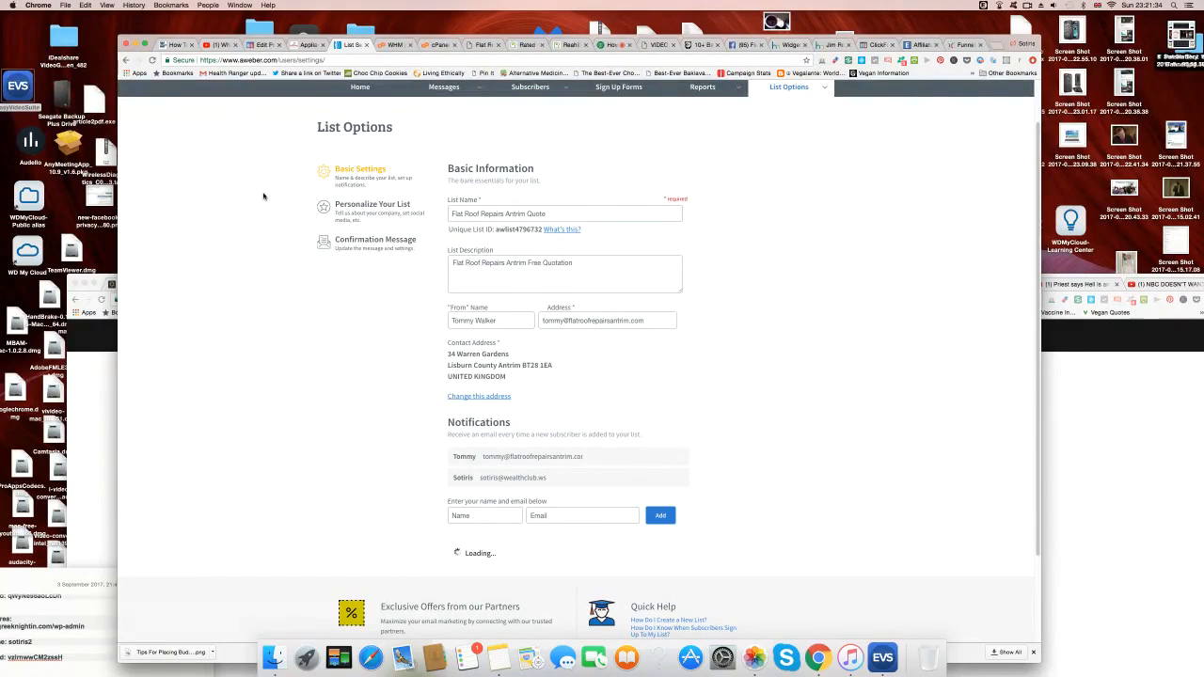
{"action": "left_click", "coordinate": [788, 45]}
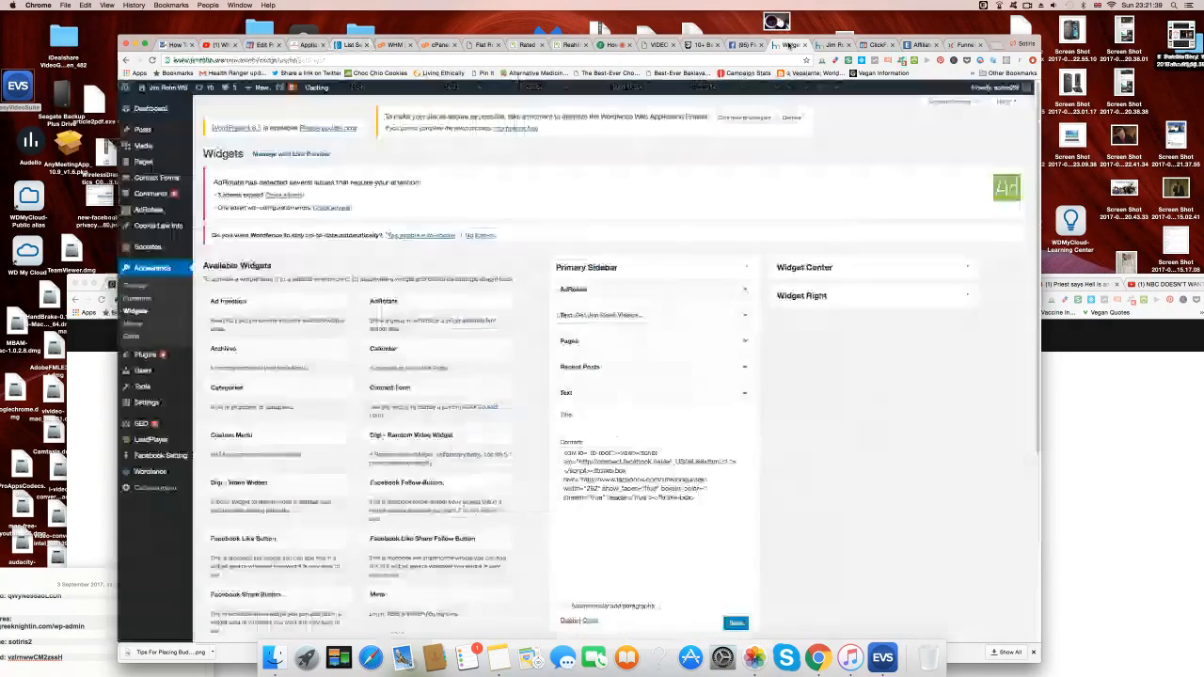
Create and publish a new page titled 'About Us'.
{"action": "left_click", "coordinate": [484, 45]}
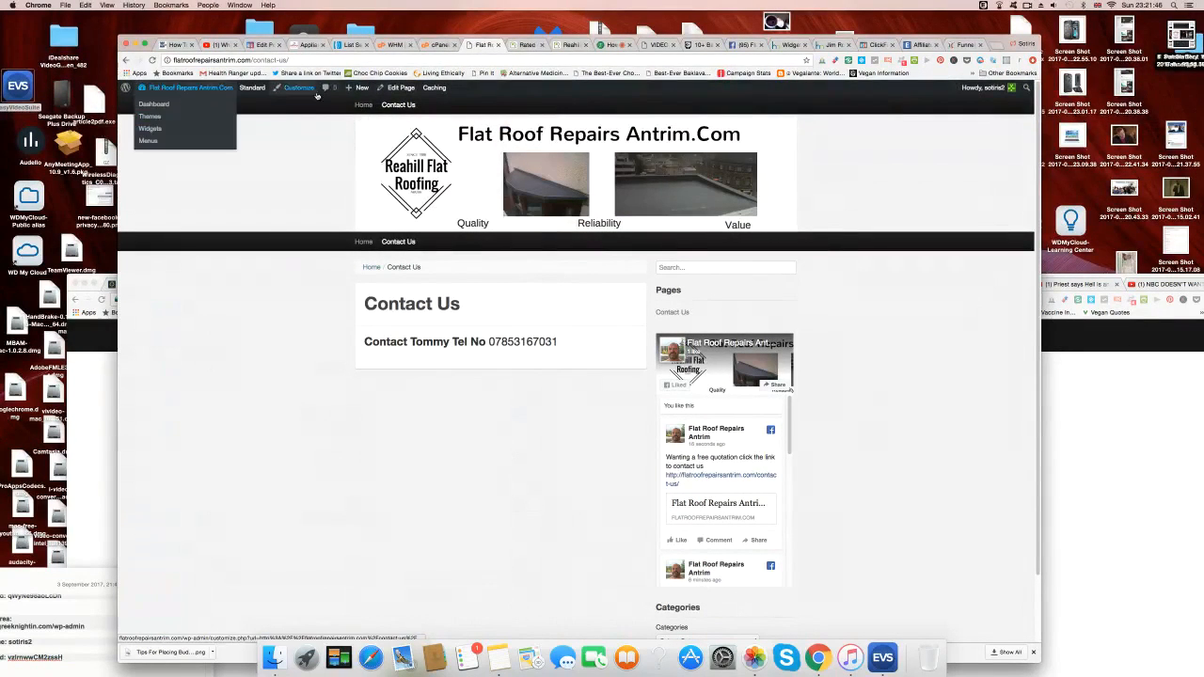
{"action": "mouse_move", "coordinate": [361, 90]}
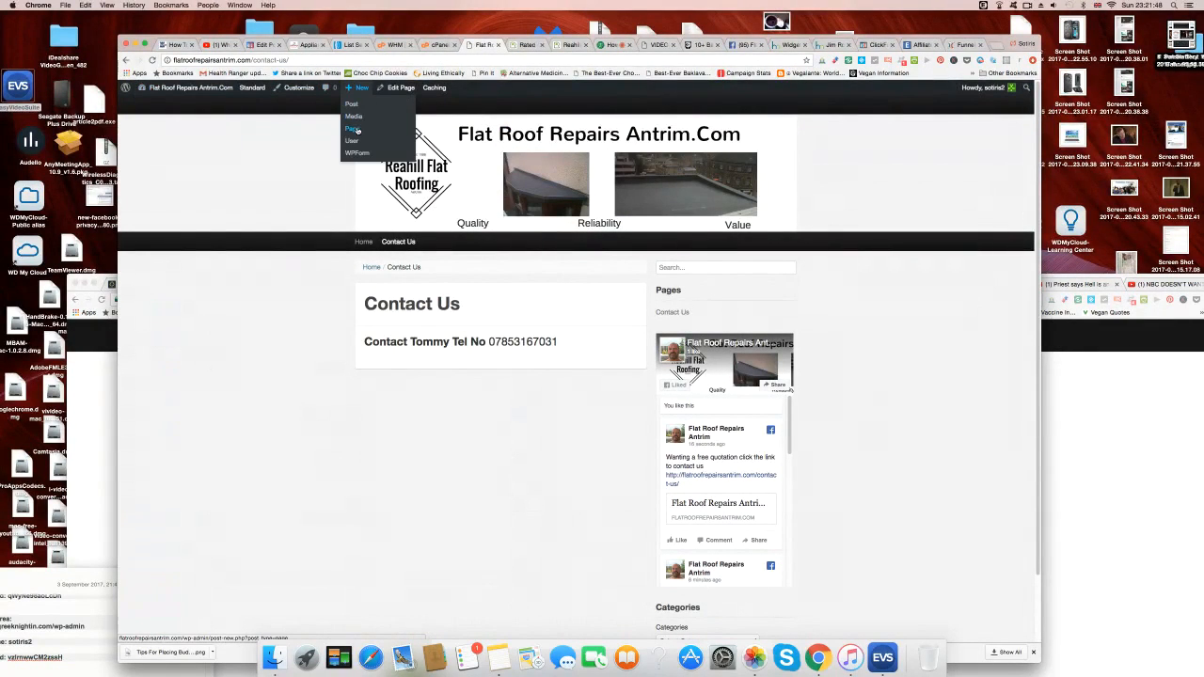
{"action": "left_click", "coordinate": [356, 129]}
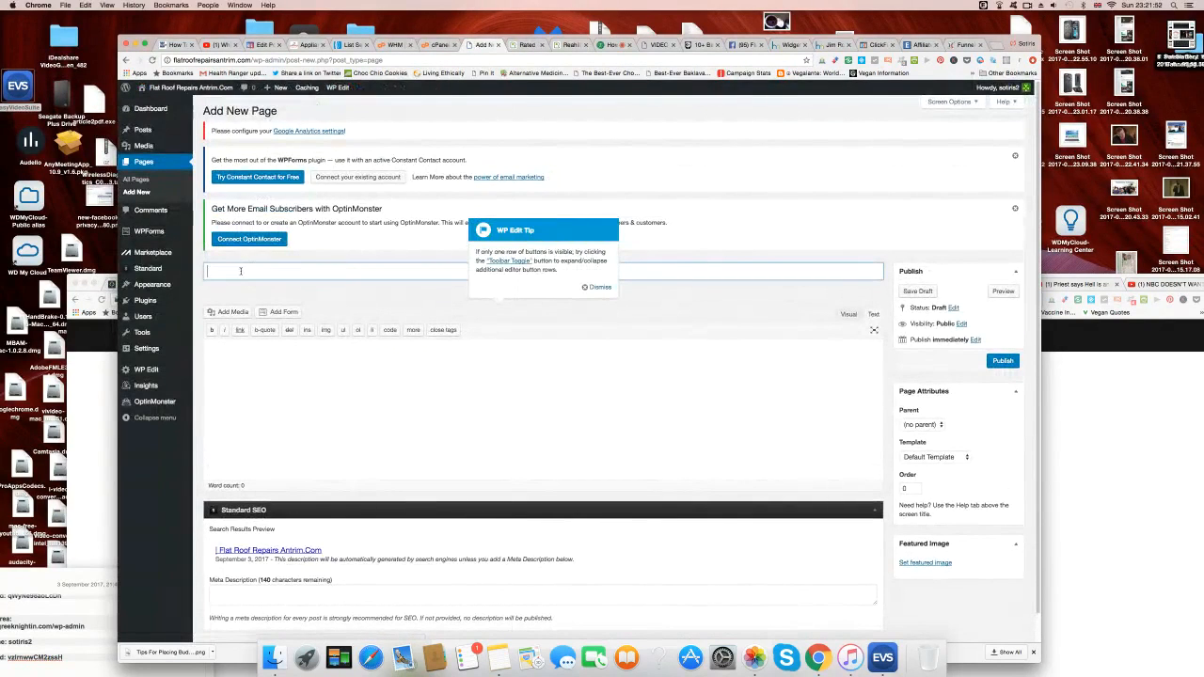
{"action": "type", "text": "About Us"}
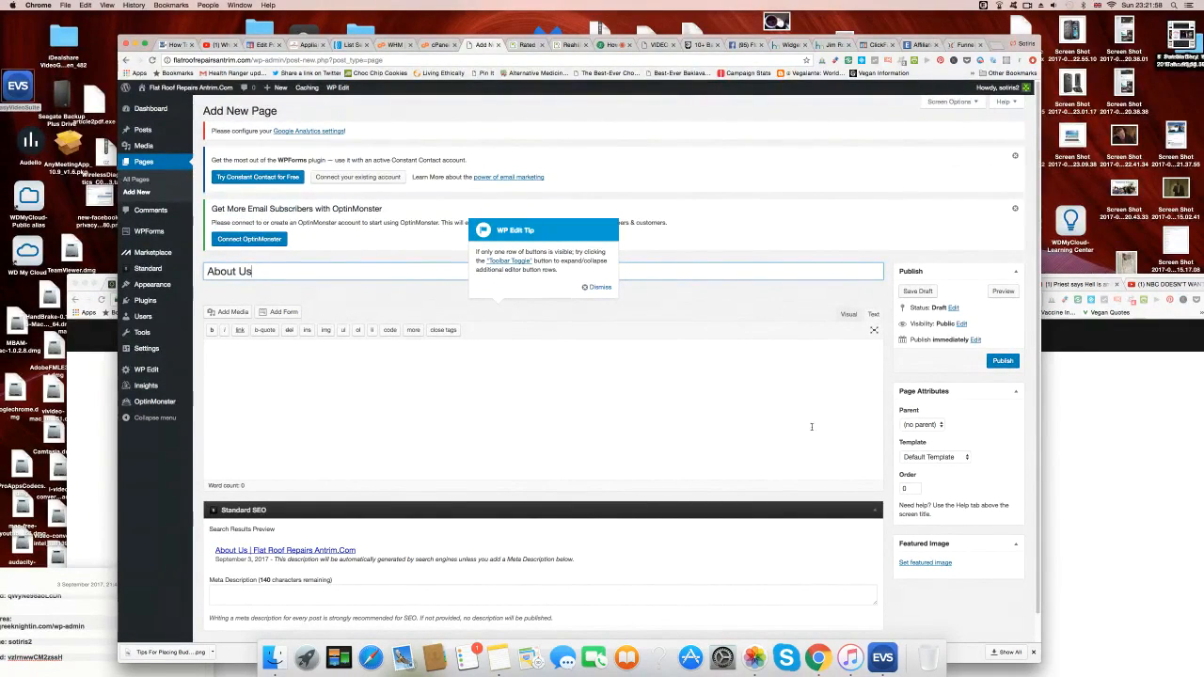
{"action": "left_click", "coordinate": [1003, 363]}
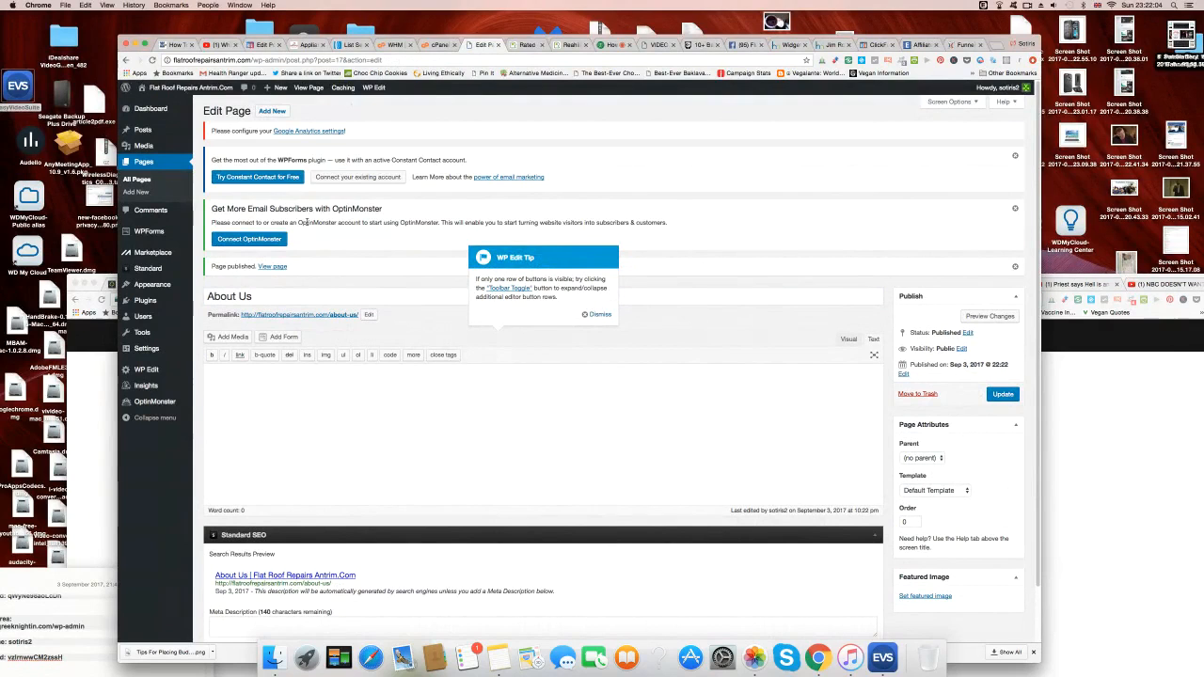
Start another page titled 'Testimonials Page' with body 'Testimonials Page As Seen On Rated People'.
{"action": "left_click", "coordinate": [273, 111]}
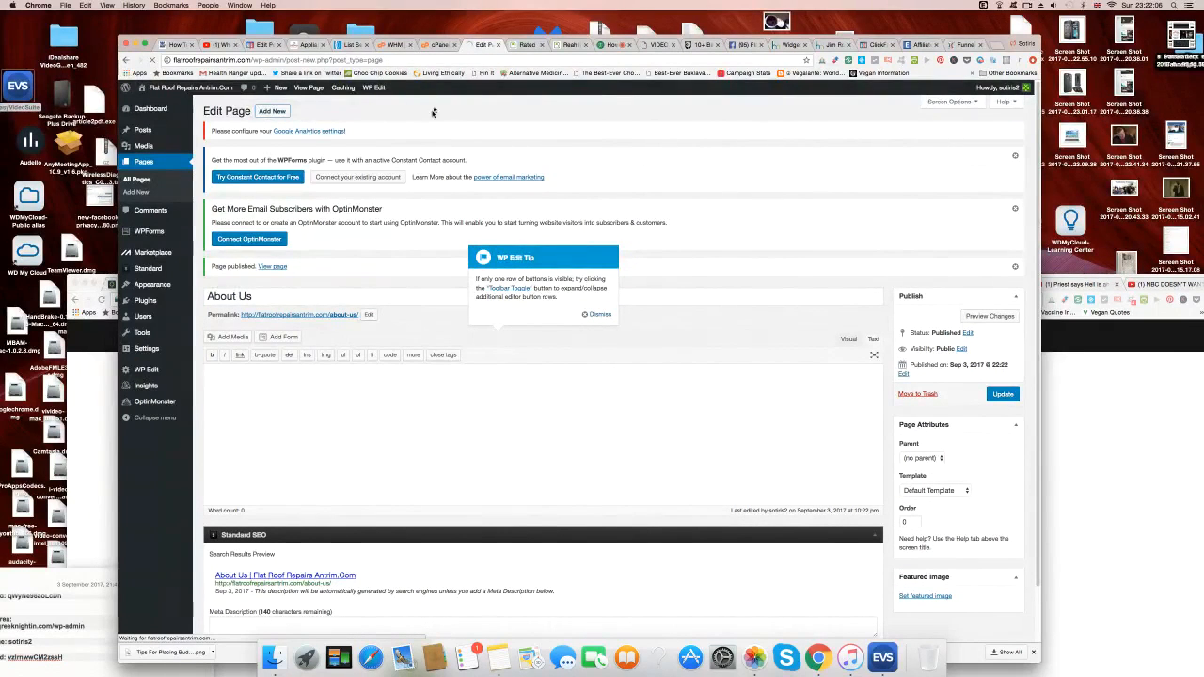
{"action": "left_click", "coordinate": [275, 273]}
{"action": "type", "text": "Test"}
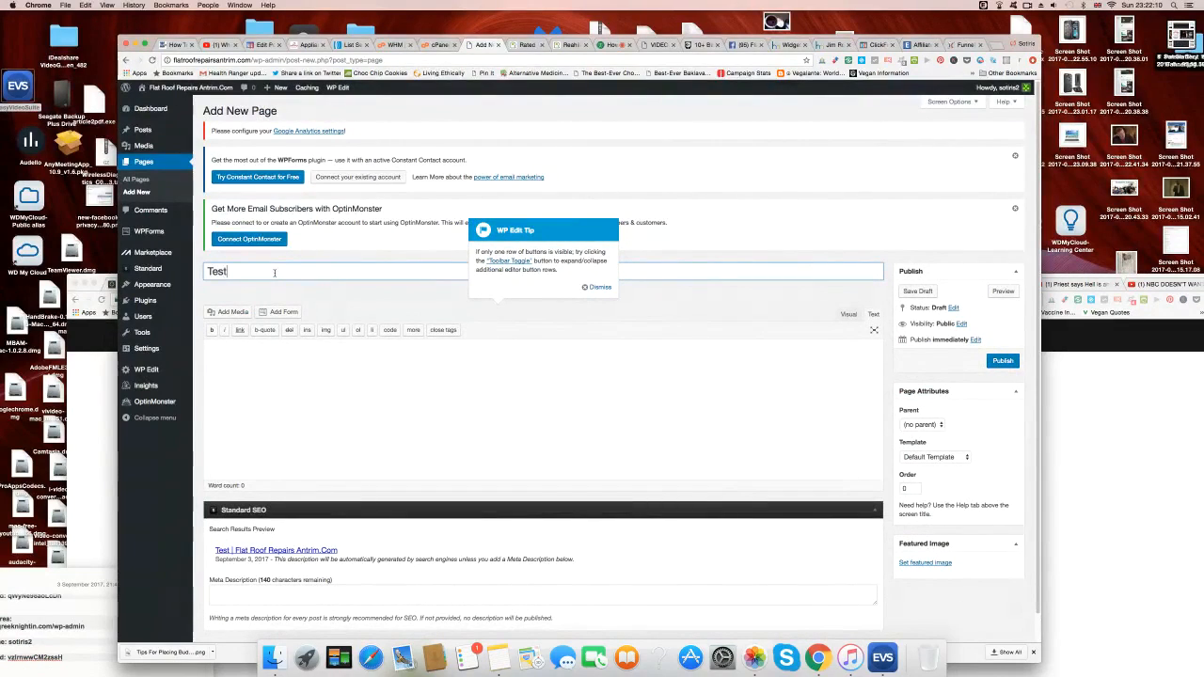
{"action": "type", "text": "imonia"}
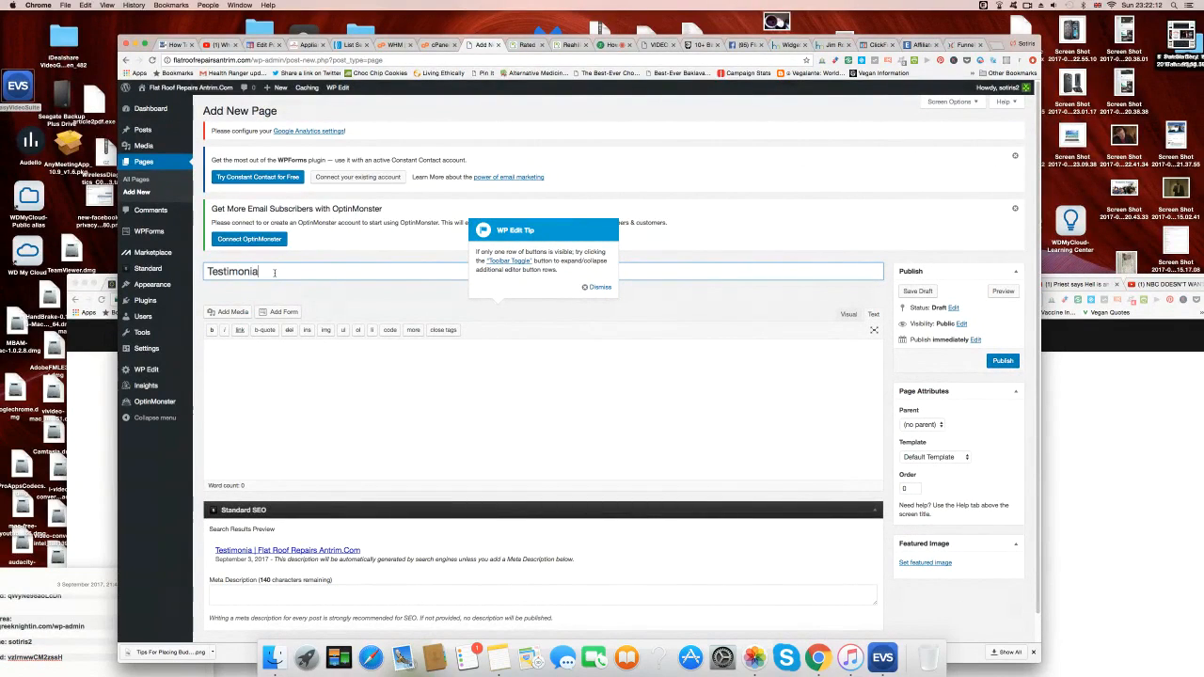
{"action": "type", "text": "ls Page"}
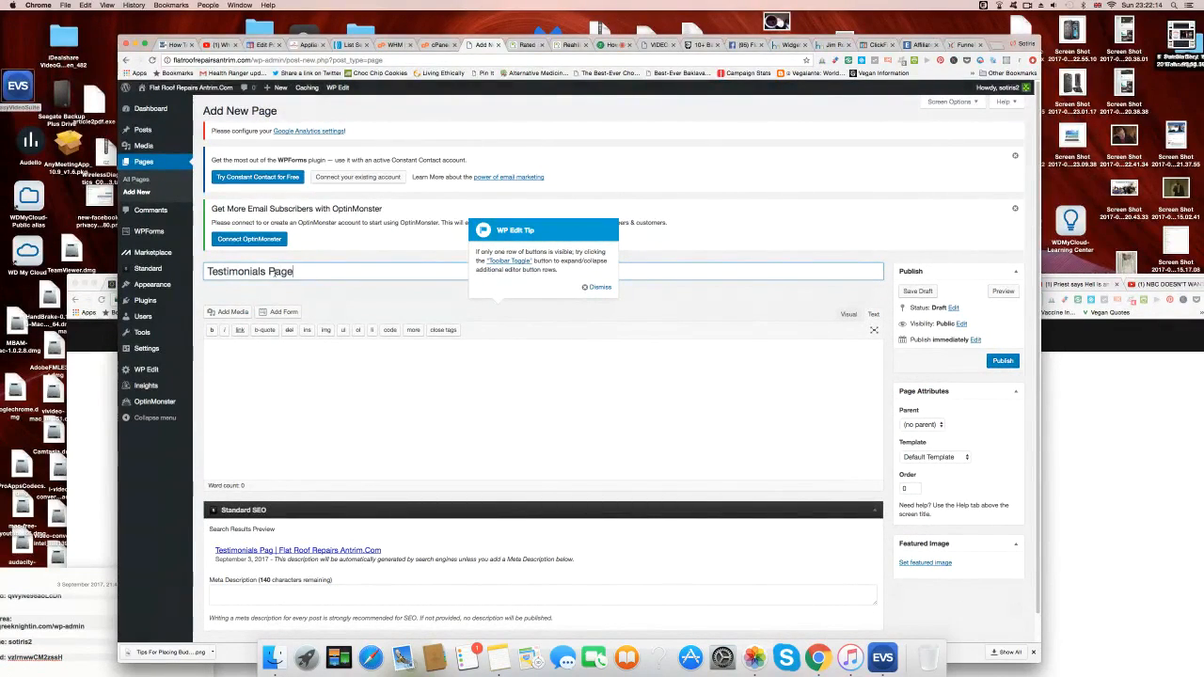
{"action": "left_click", "coordinate": [284, 352]}
{"action": "type", "text": "Testimo"}
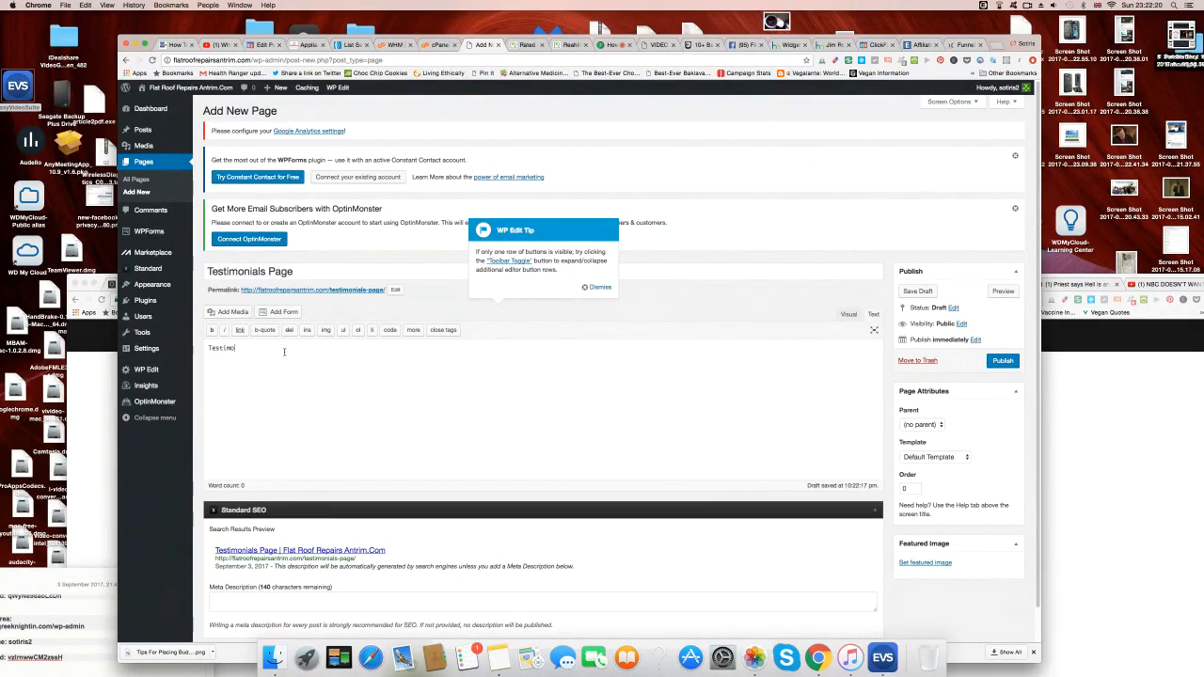
{"action": "type", "text": "nials Page As Seen On Rated Peopl"}
Copy 'Testimonials Page' from the body into the Meta Description and publish the page.
{"action": "left_click_drag", "start_coordinate": [272, 349], "coordinate": [207, 343]}
{"action": "right_click", "coordinate": [236, 348]}
{"action": "left_click", "coordinate": [269, 398]}
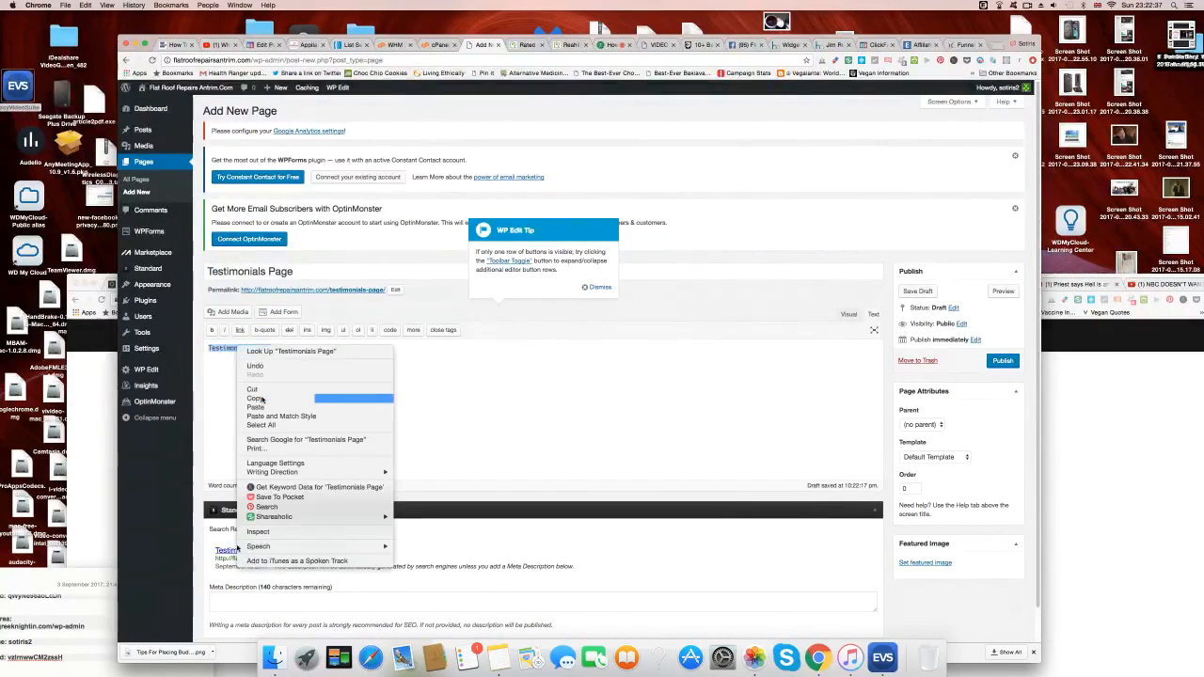
{"action": "right_click", "coordinate": [261, 602]}
{"action": "left_click", "coordinate": [295, 543]}
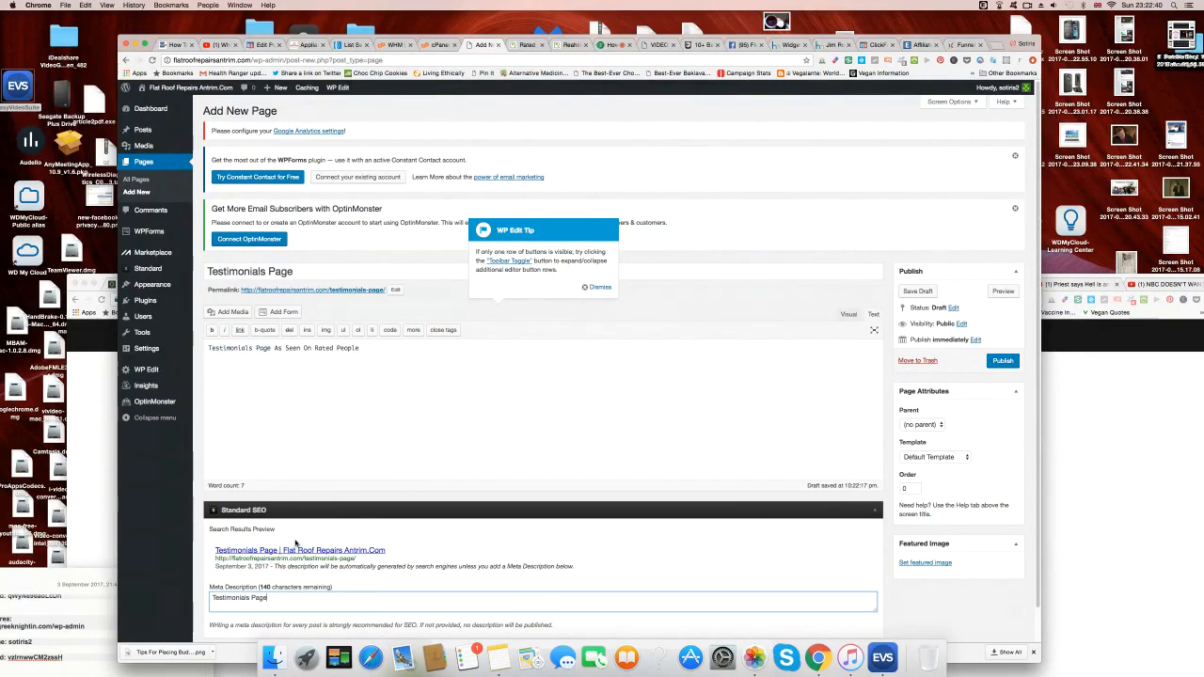
{"action": "left_click", "coordinate": [1008, 361]}
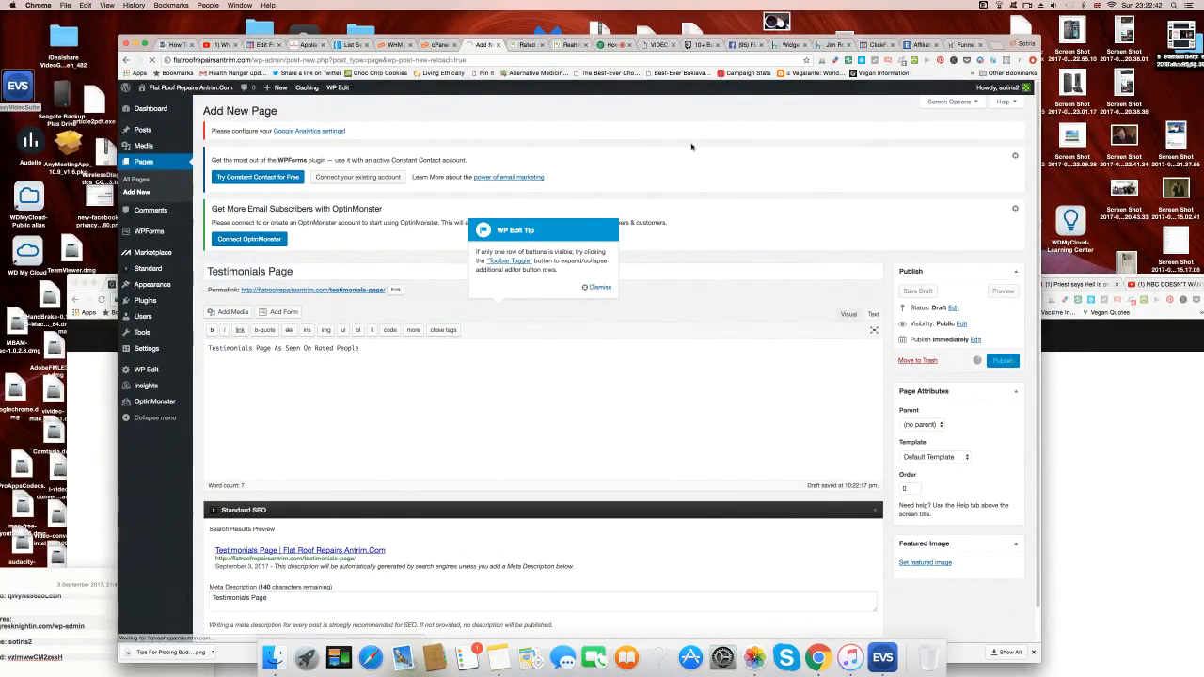
Go to the Reahill Flat Felt Roofing profile and screenshot its first three reviews individually.
{"action": "left_click", "coordinate": [527, 45]}
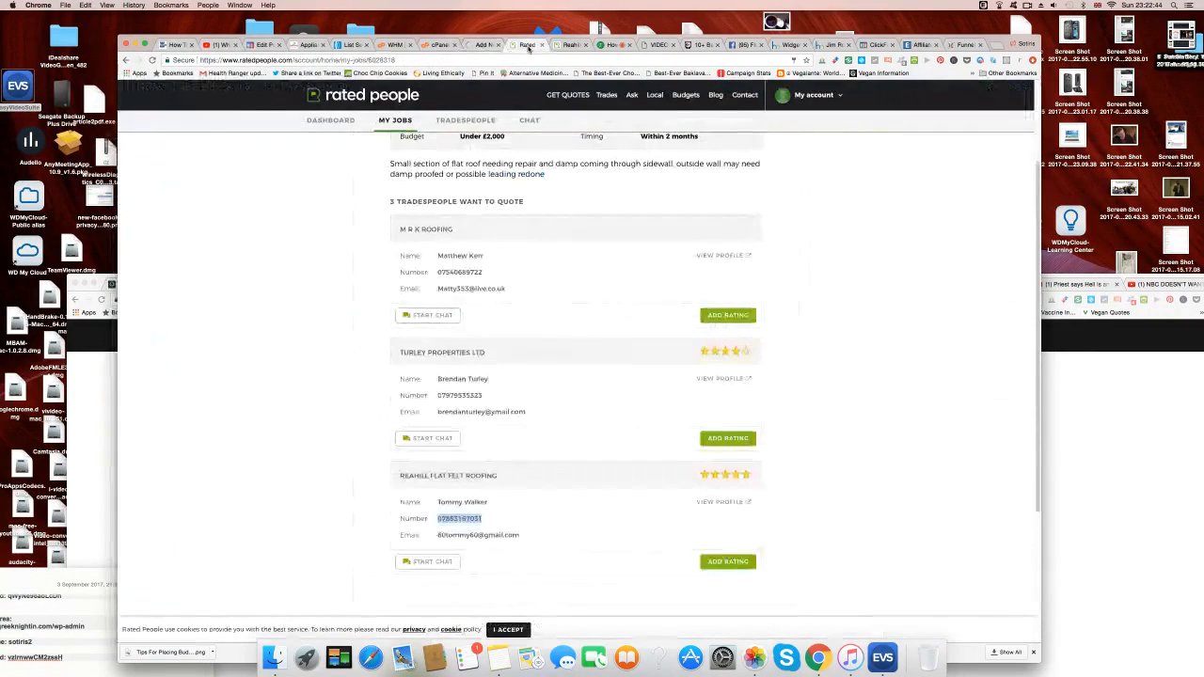
{"action": "left_click", "coordinate": [569, 45]}
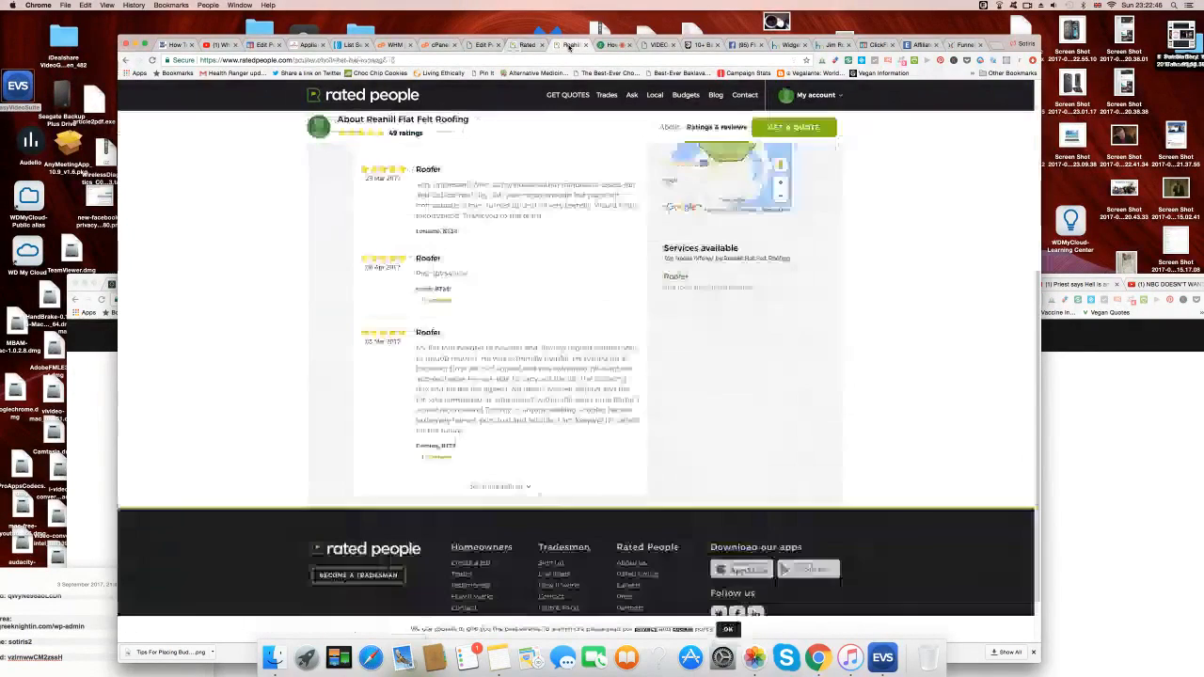
{"action": "scroll", "coordinate": [290, 313], "scroll_direction": "up", "scroll_amount": 3}
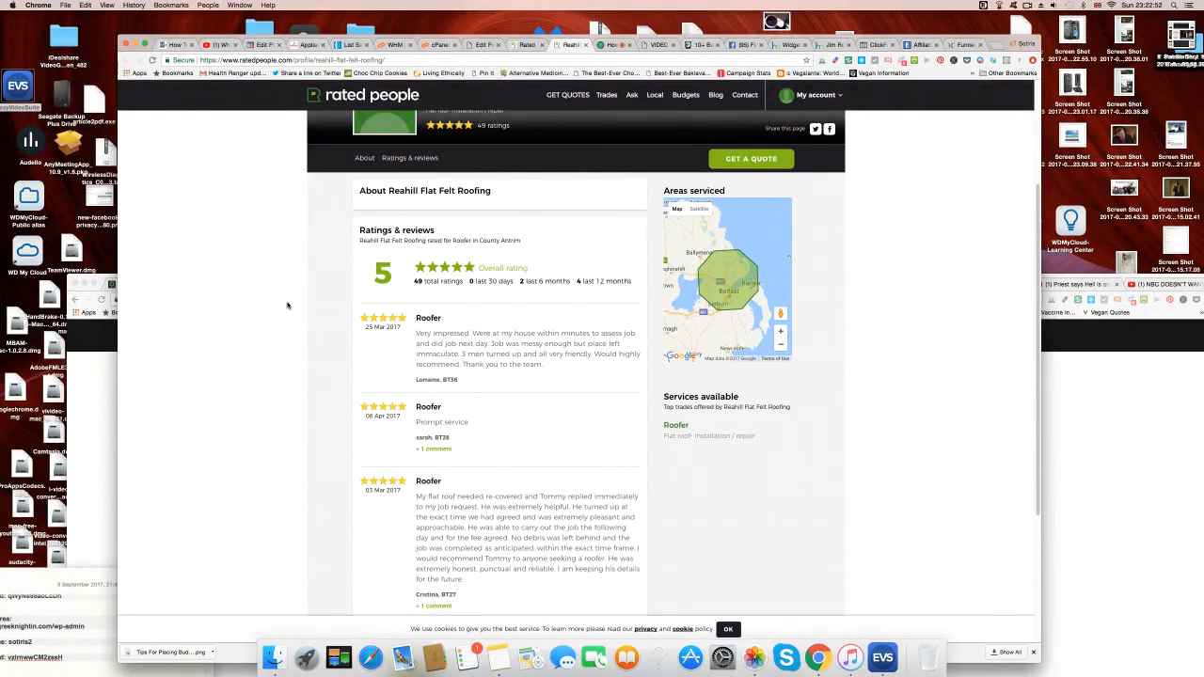
{"action": "scroll", "coordinate": [288, 305], "scroll_direction": "down", "scroll_amount": 1}
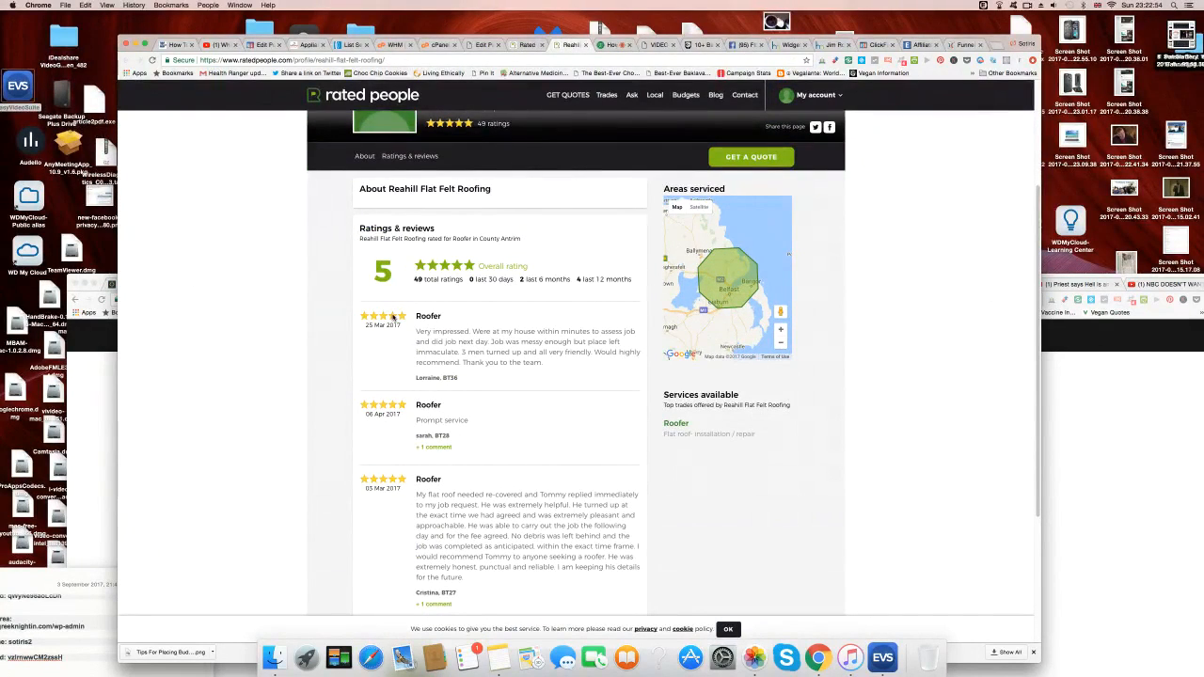
{"action": "scroll", "coordinate": [331, 348], "scroll_direction": "down", "scroll_amount": 1}
{"action": "scroll", "coordinate": [331, 348], "scroll_direction": "down", "scroll_amount": 2}
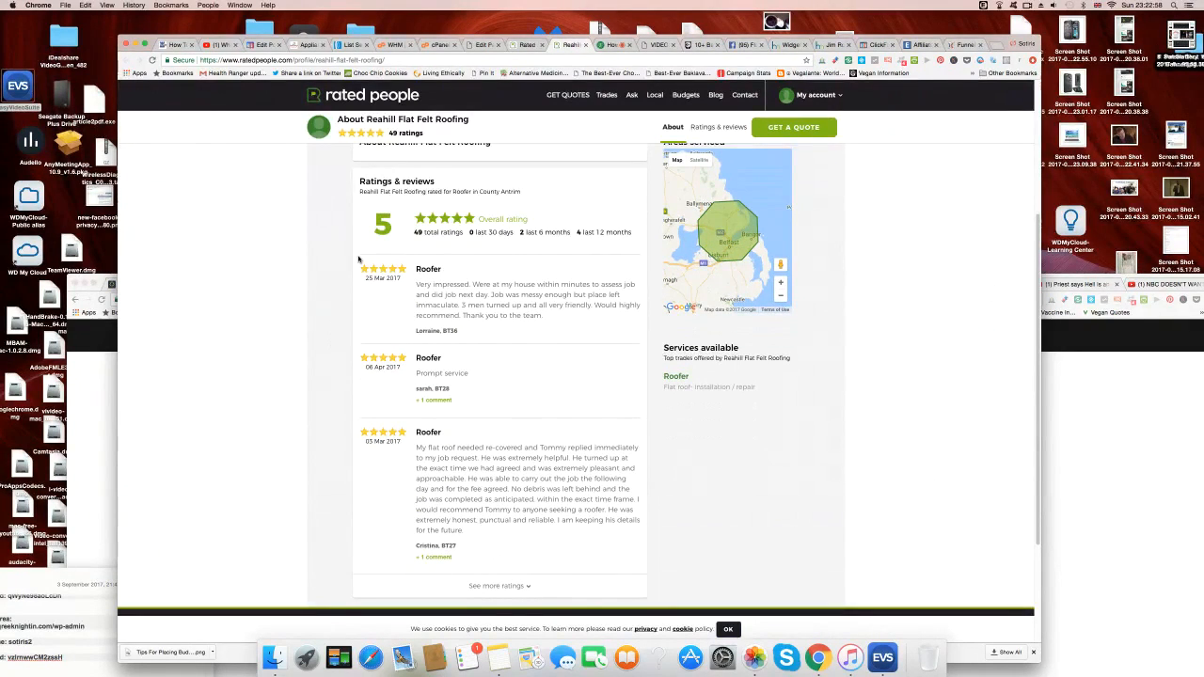
{"action": "key", "text": "super+shift+4"}
{"action": "left_click_drag", "start_coordinate": [353, 253], "coordinate": [645, 346]}
{"action": "key", "text": "super+shift+4"}
{"action": "left_click_drag", "start_coordinate": [354, 344], "coordinate": [644, 420]}
{"action": "key", "text": "super+shift+4"}
{"action": "left_click_drag", "start_coordinate": [354, 417], "coordinate": [645, 572]}
Show more ratings and screenshot the 22 Jan 2017, 30 Jul 2016 and following reviews.
{"action": "left_click", "coordinate": [506, 586]}
{"action": "scroll", "coordinate": [696, 508], "scroll_direction": "down", "scroll_amount": 6}
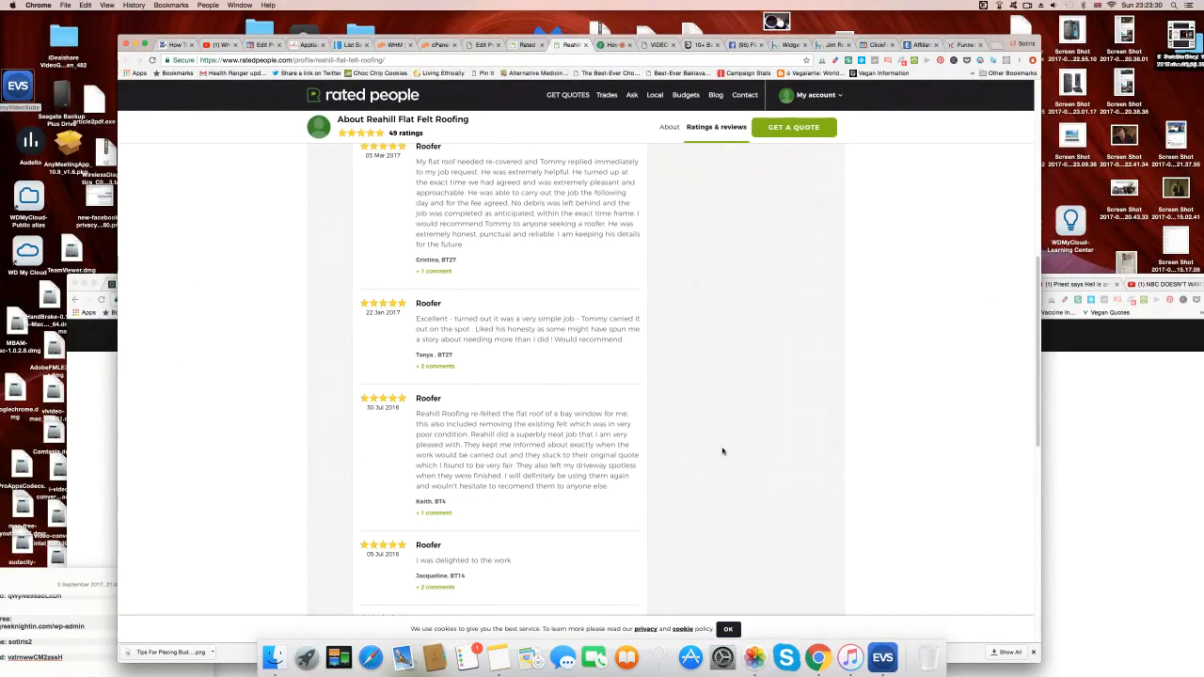
{"action": "key", "text": "shift+super+4"}
{"action": "left_click_drag", "start_coordinate": [354, 290], "coordinate": [645, 384]}
{"action": "key", "text": "shift+super+4"}
{"action": "left_click_drag", "start_coordinate": [354, 387], "coordinate": [648, 531]}
{"action": "scroll", "coordinate": [698, 458], "scroll_direction": "down", "scroll_amount": 5}
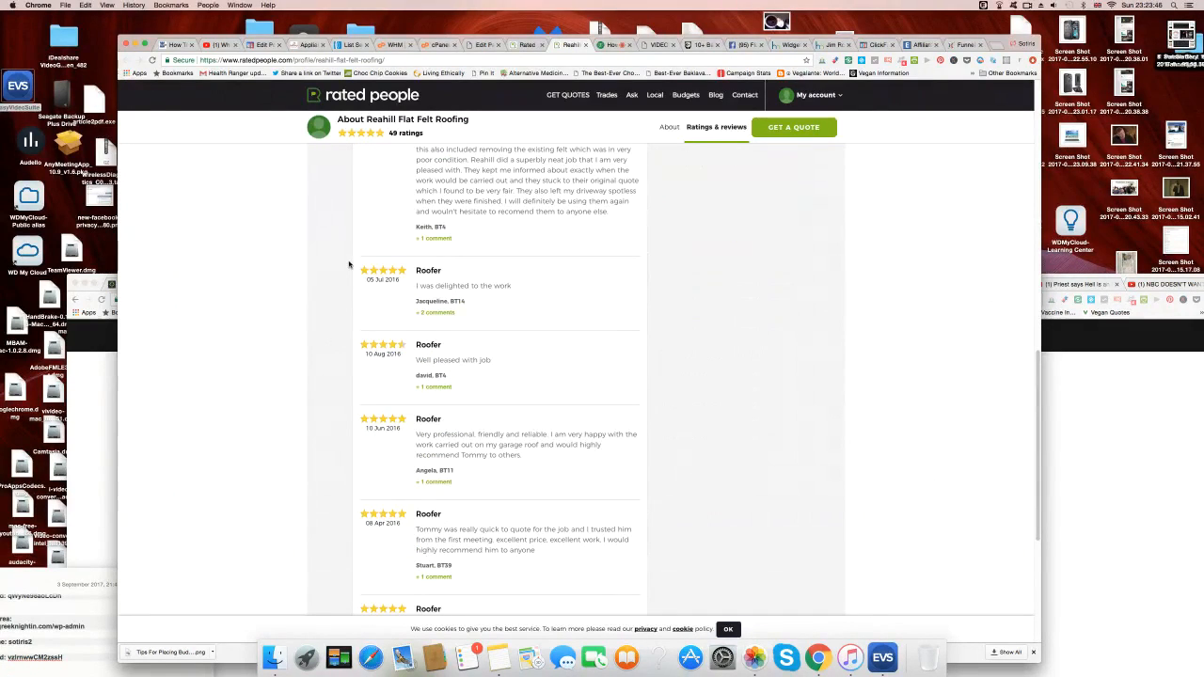
{"action": "key", "text": "super+shift+4"}
{"action": "left_click_drag", "start_coordinate": [353, 256], "coordinate": [644, 331]}
Screenshot the 'Well pleased with job', 10 Jun 2016, 08 Apr 2016 and 31 Mar 2016 reviews.
{"action": "key", "text": "super+shift+4"}
{"action": "left_click_drag", "start_coordinate": [354, 332], "coordinate": [624, 403]}
{"action": "left_click_drag", "start_coordinate": [648, 406], "coordinate": [648, 405]}
{"action": "left_click_drag", "start_coordinate": [352, 407], "coordinate": [642, 501]}
{"action": "scroll", "coordinate": [277, 433], "scroll_direction": "down", "scroll_amount": 5}
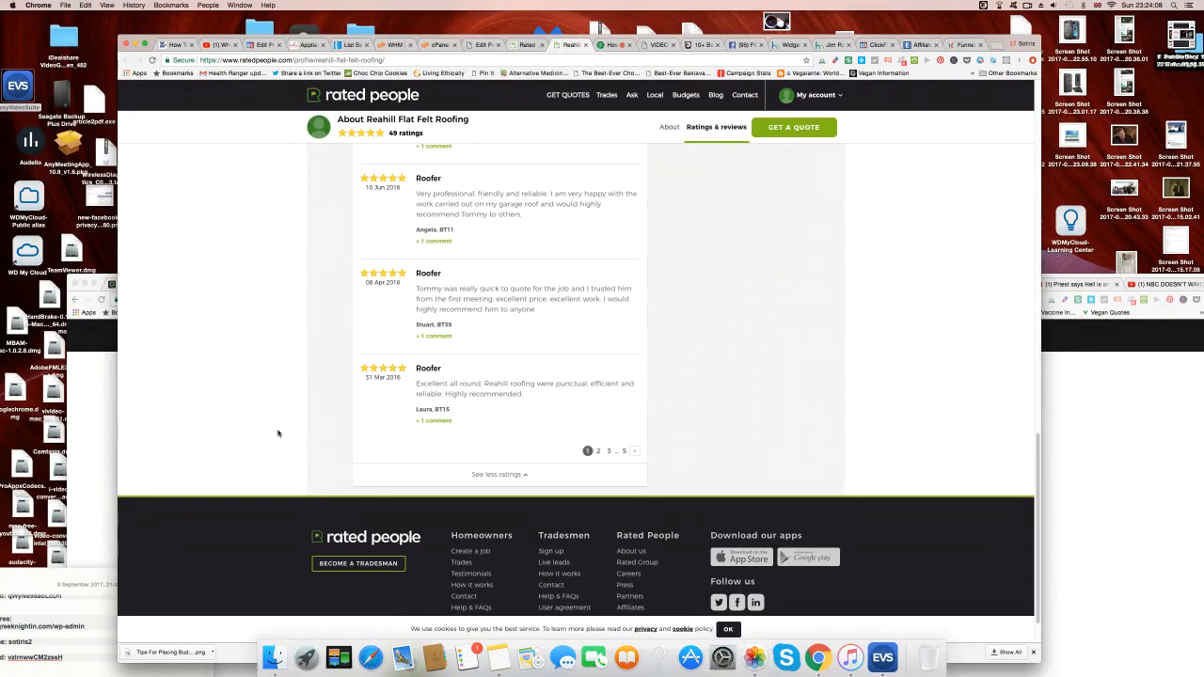
{"action": "key", "text": "super+shift+4"}
{"action": "left_click_drag", "start_coordinate": [354, 261], "coordinate": [645, 353]}
{"action": "key", "text": "super+shift+4"}
{"action": "left_click_drag", "start_coordinate": [355, 354], "coordinate": [655, 455]}
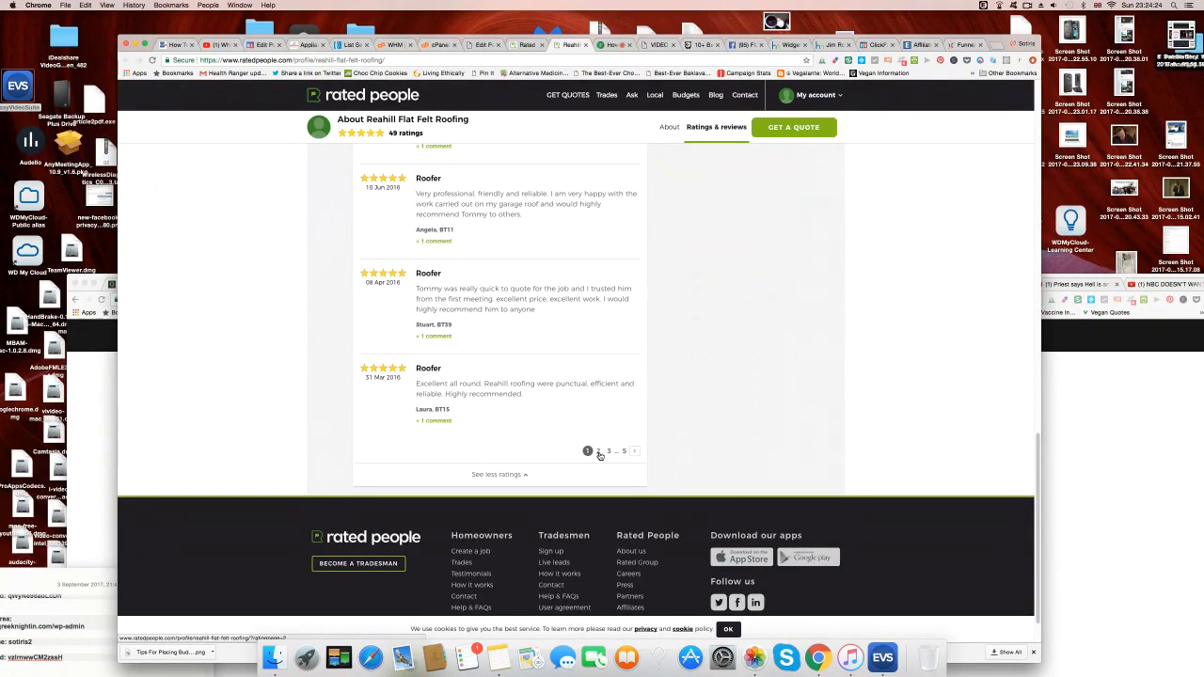
Open review page 2 and screenshot the ratings header plus the 25 Feb, 01 Feb and 20 Jan 2016 reviews.
{"action": "left_click", "coordinate": [599, 453]}
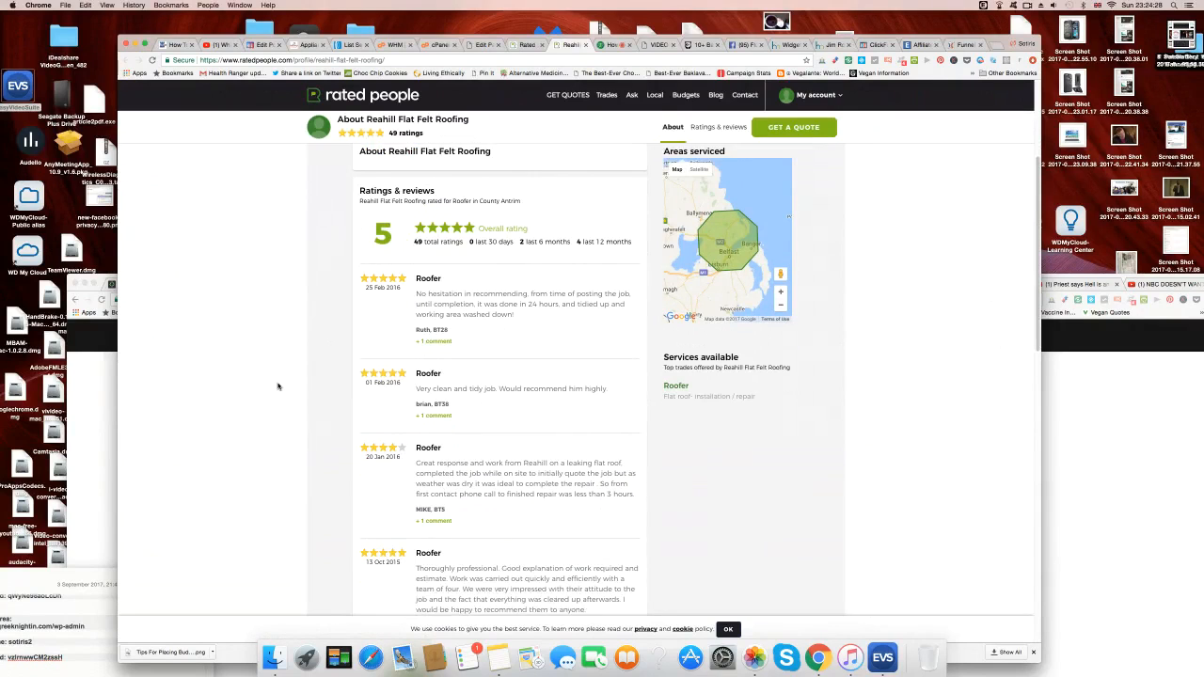
{"action": "scroll", "coordinate": [278, 386], "scroll_direction": "up", "scroll_amount": 1}
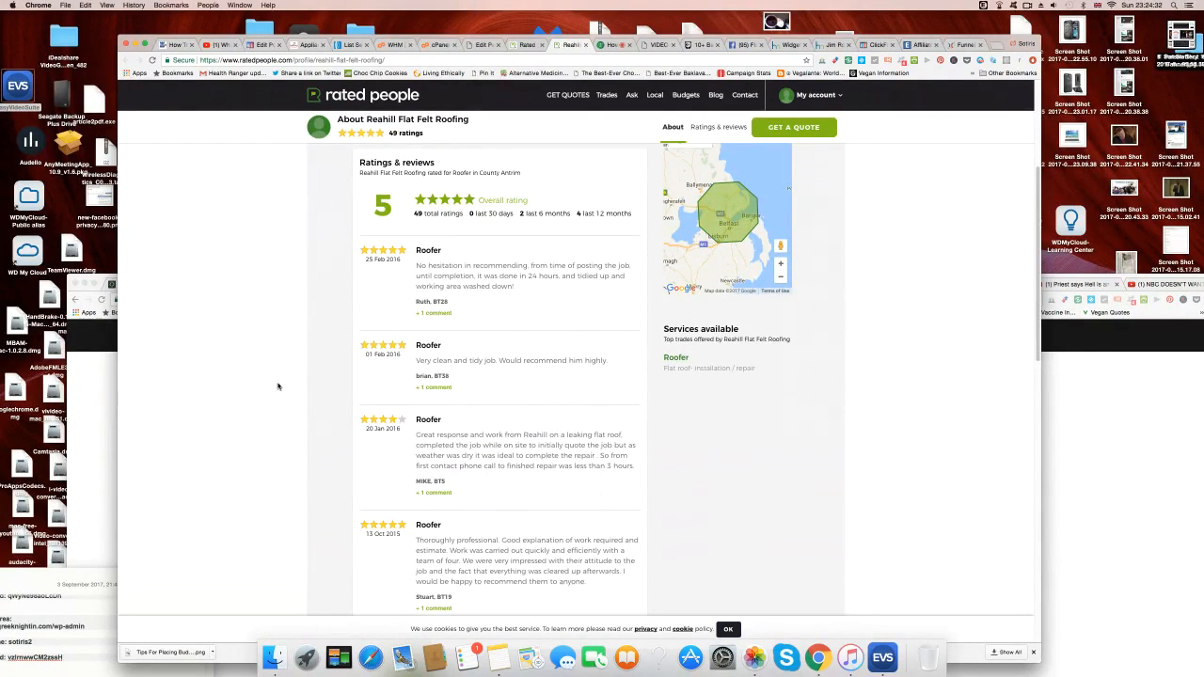
{"action": "key", "text": "super+shift+4"}
{"action": "left_click_drag", "start_coordinate": [303, 114], "coordinate": [519, 150]}
{"action": "key", "text": "super+shift+4"}
{"action": "left_click_drag", "start_coordinate": [354, 238], "coordinate": [646, 330]}
{"action": "left_click_drag", "start_coordinate": [354, 331], "coordinate": [645, 406]}
{"action": "key", "text": "super+shift+4"}
{"action": "left_click_drag", "start_coordinate": [354, 406], "coordinate": [647, 513]}
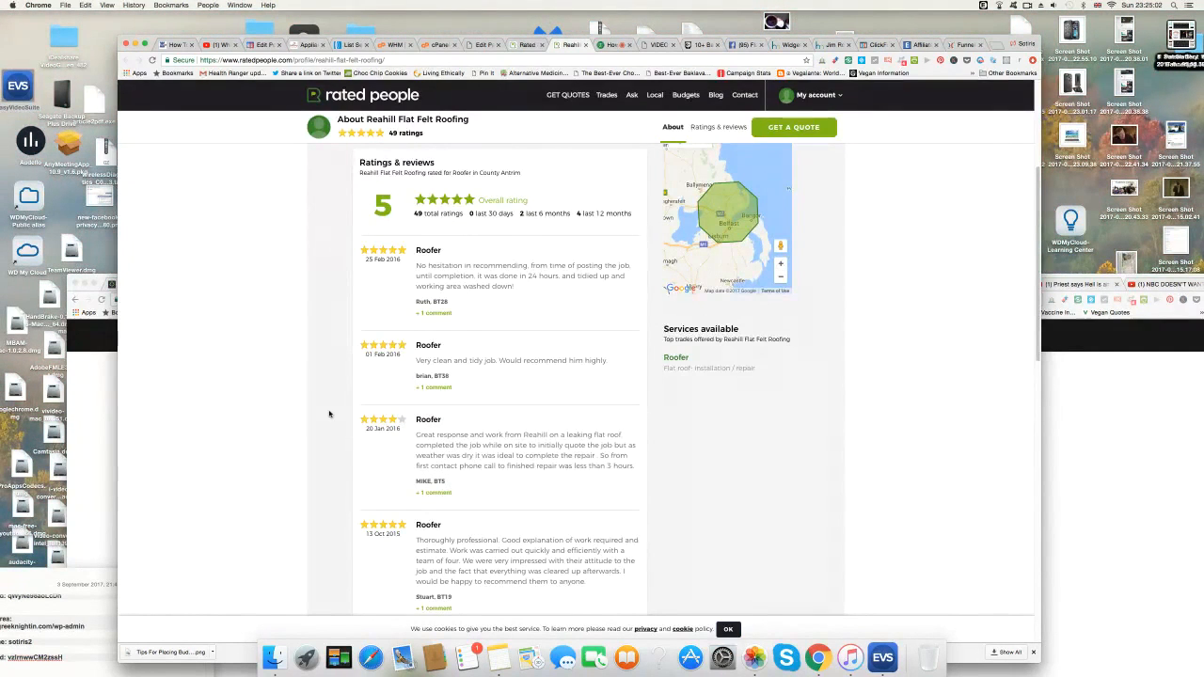
Screenshot the next review, then the 27 Jan 2015, 20 Aug 2014 and 14 Aug 2014 reviews.
{"action": "scroll", "coordinate": [329, 414], "scroll_direction": "down", "scroll_amount": 4}
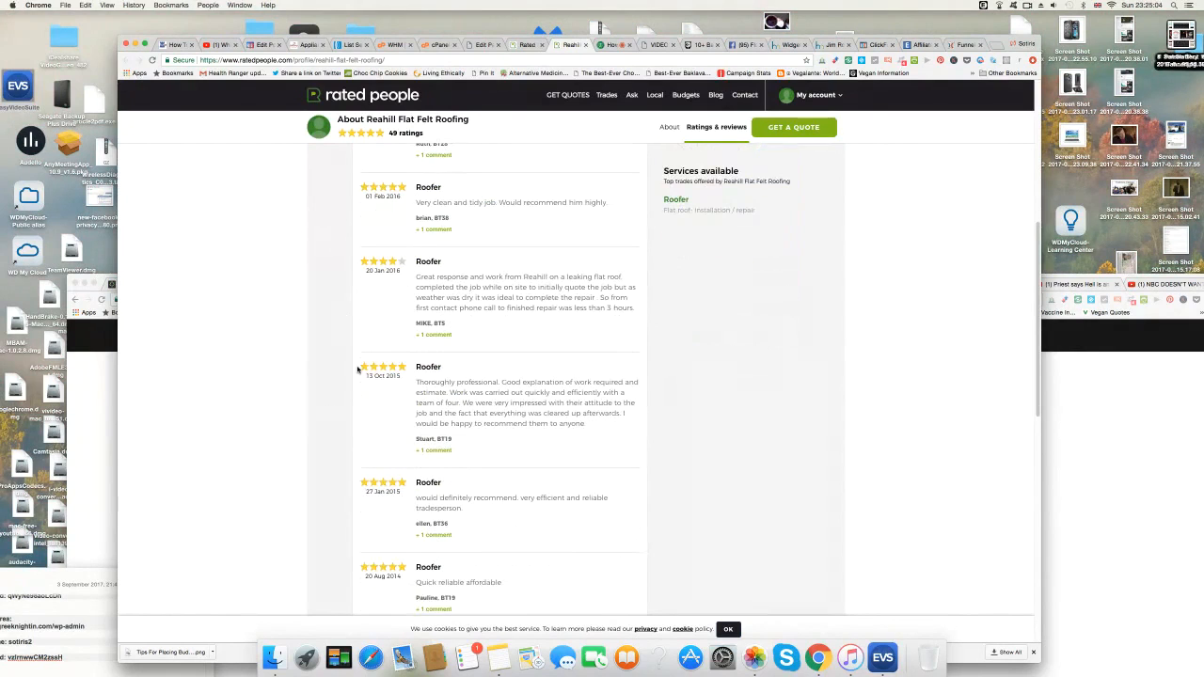
{"action": "key", "text": "super+shift+4"}
{"action": "left_click_drag", "start_coordinate": [361, 356], "coordinate": [649, 471]}
{"action": "scroll", "coordinate": [288, 406], "scroll_direction": "down", "scroll_amount": 4}
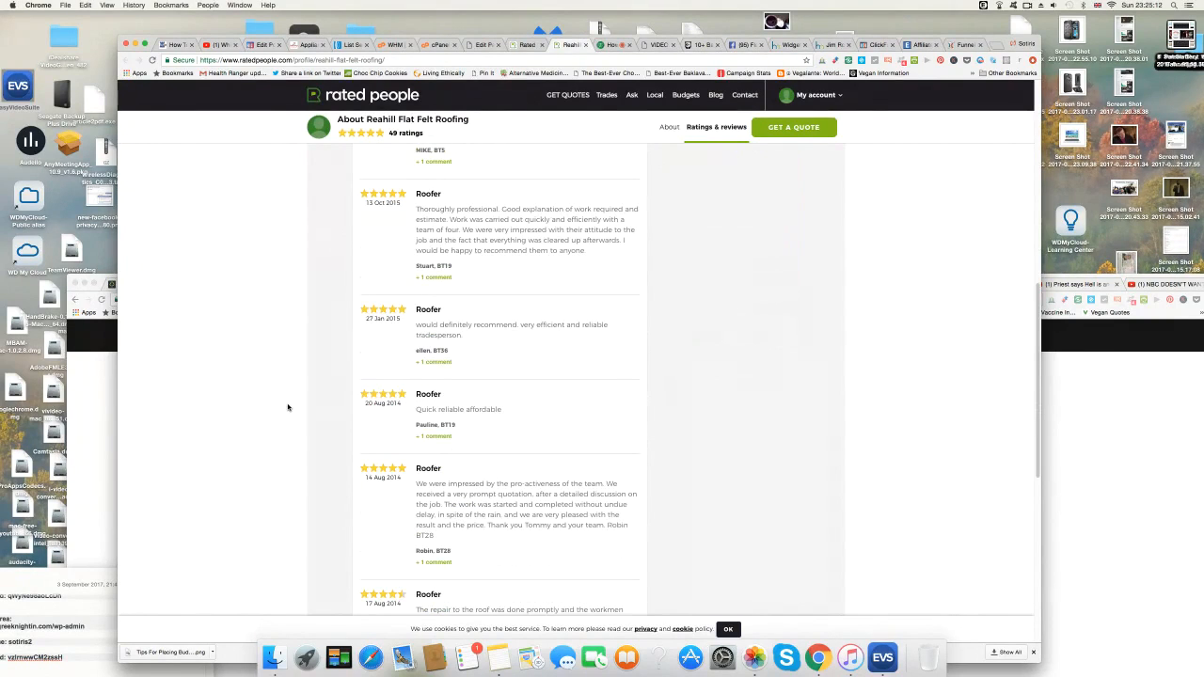
{"action": "key", "text": "super+shift+4"}
{"action": "left_click_drag", "start_coordinate": [354, 296], "coordinate": [643, 381]}
{"action": "scroll", "coordinate": [343, 362], "scroll_direction": "down", "scroll_amount": 3}
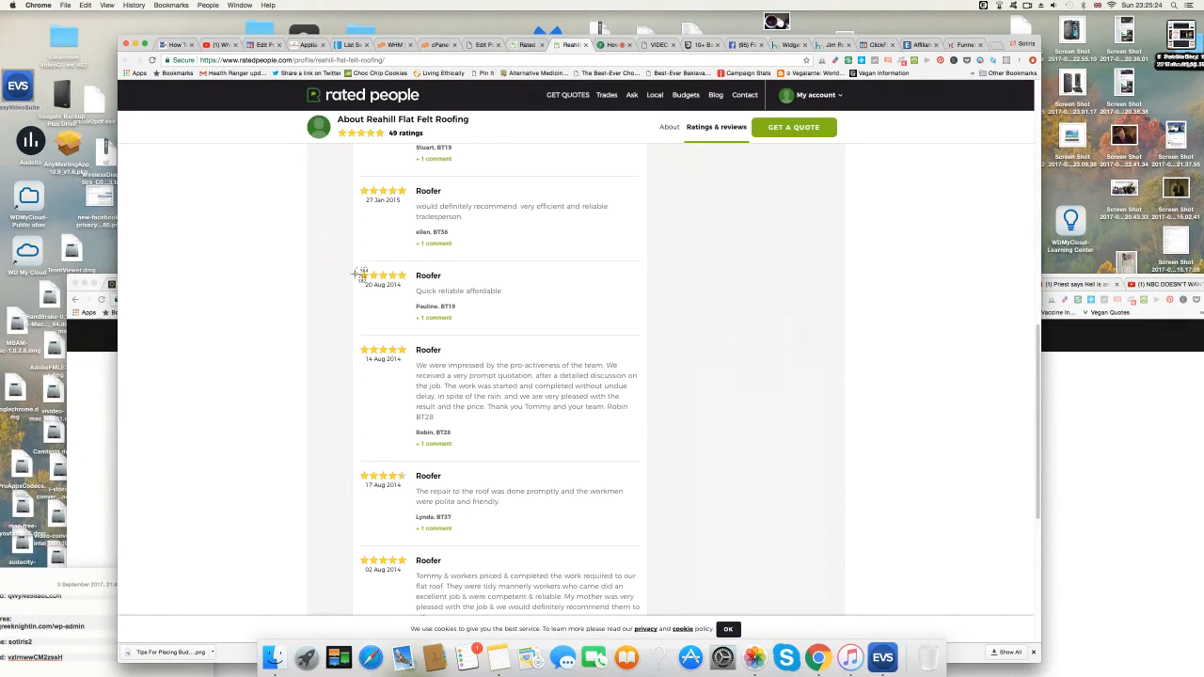
{"action": "left_click_drag", "start_coordinate": [356, 263], "coordinate": [638, 336]}
{"action": "key", "text": "super+shift+4"}
{"action": "left_click_drag", "start_coordinate": [353, 337], "coordinate": [645, 461]}
Screenshot the 17 Aug, 02 Aug and 02 Jul 2014 reviews.
{"action": "scroll", "coordinate": [315, 418], "scroll_direction": "down", "scroll_amount": 2}
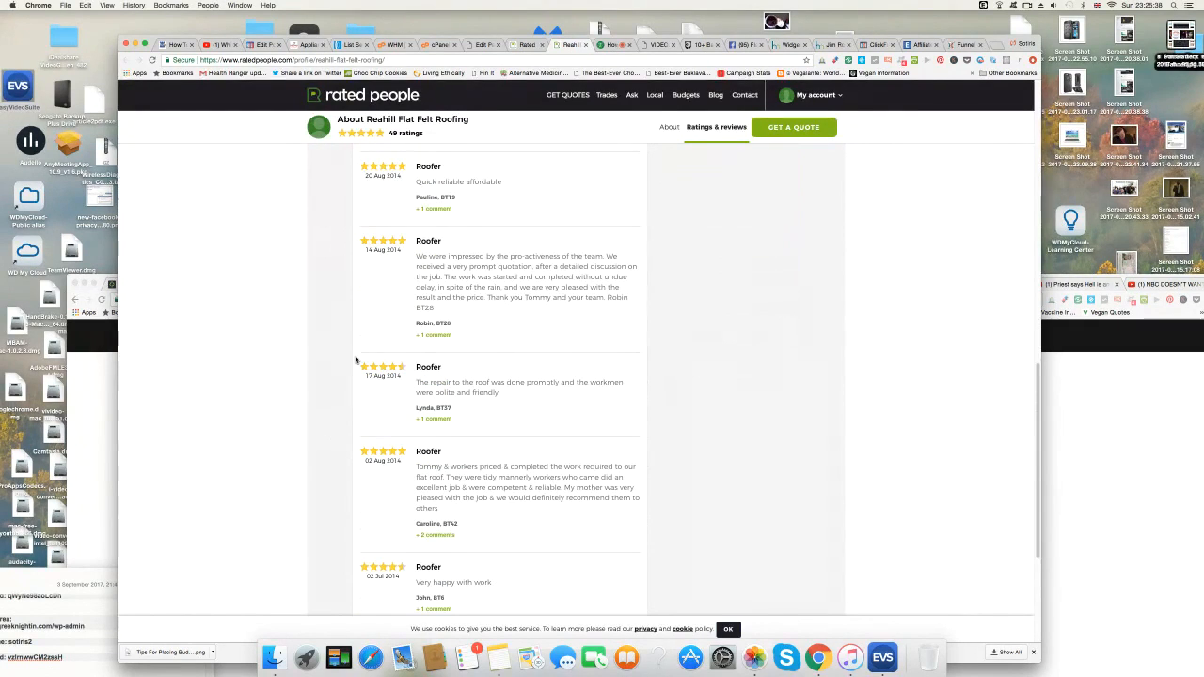
{"action": "left_click_drag", "start_coordinate": [355, 355], "coordinate": [646, 440]}
{"action": "left_click_drag", "start_coordinate": [356, 441], "coordinate": [644, 553]}
{"action": "scroll", "coordinate": [325, 488], "scroll_direction": "down", "scroll_amount": 3}
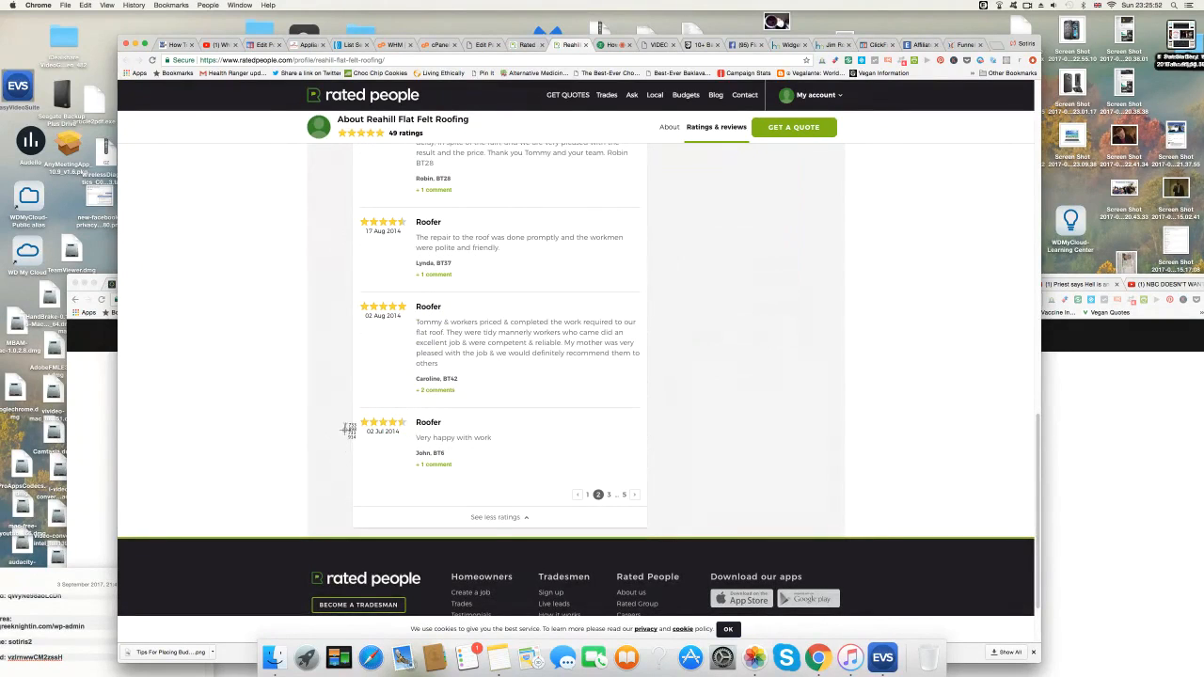
{"action": "left_click_drag", "start_coordinate": [353, 410], "coordinate": [644, 487]}
{"action": "scroll", "coordinate": [252, 447], "scroll_direction": "up", "scroll_amount": 1}
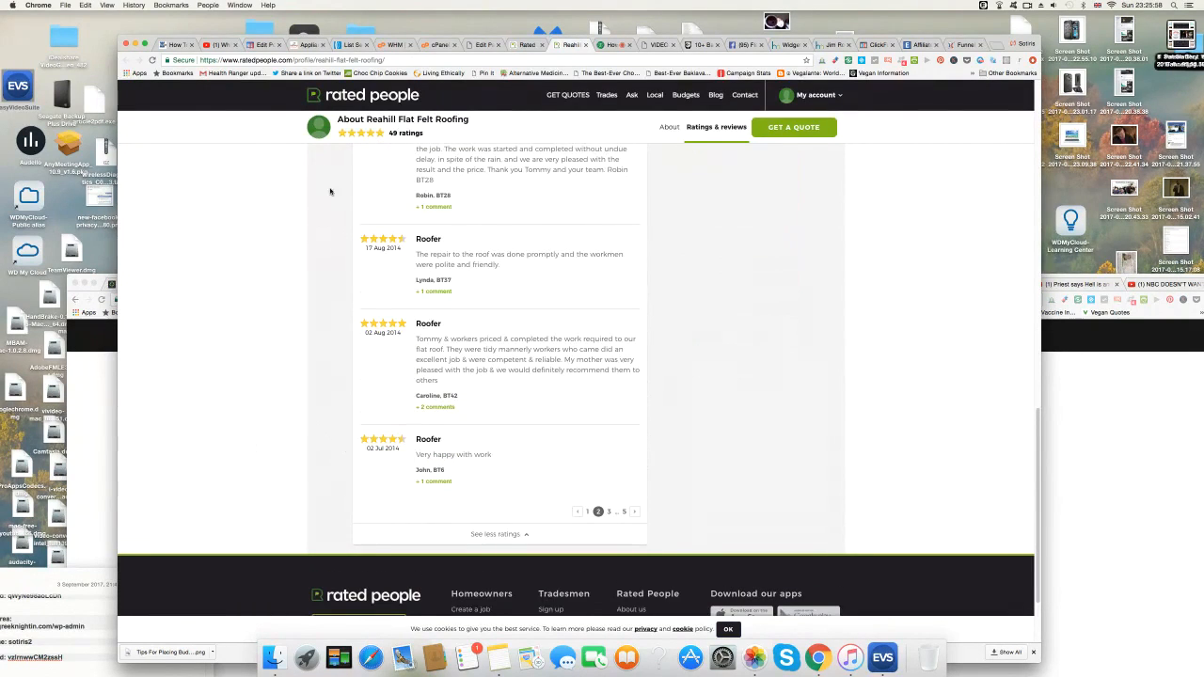
In the Visual editor, make 'Testimonials Page As Seen On Rated People' 16pt bold, then add a paragraph below.
{"action": "left_click", "coordinate": [484, 45]}
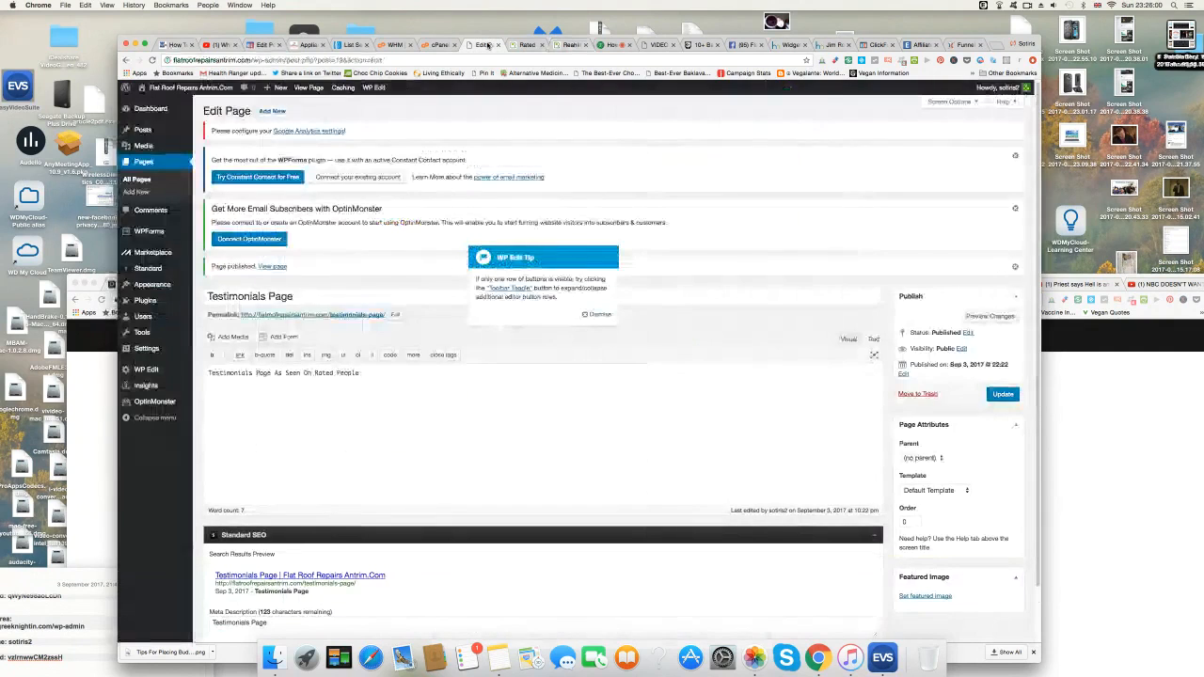
{"action": "left_click", "coordinate": [367, 373]}
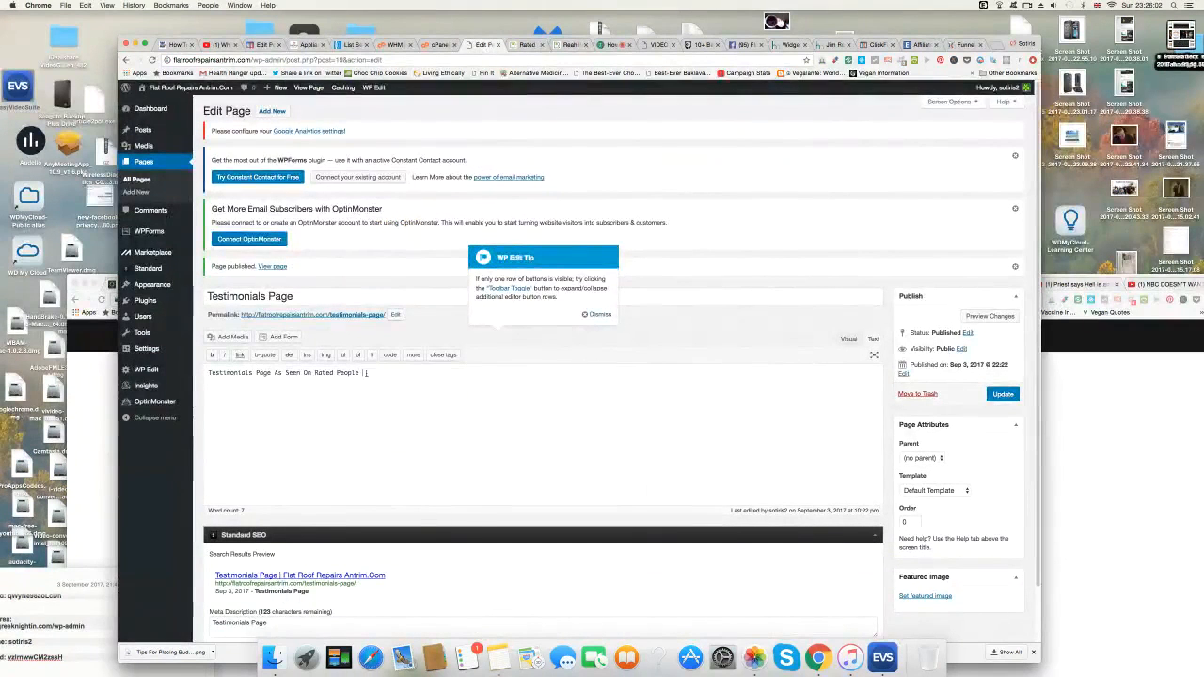
{"action": "left_click", "coordinate": [847, 339]}
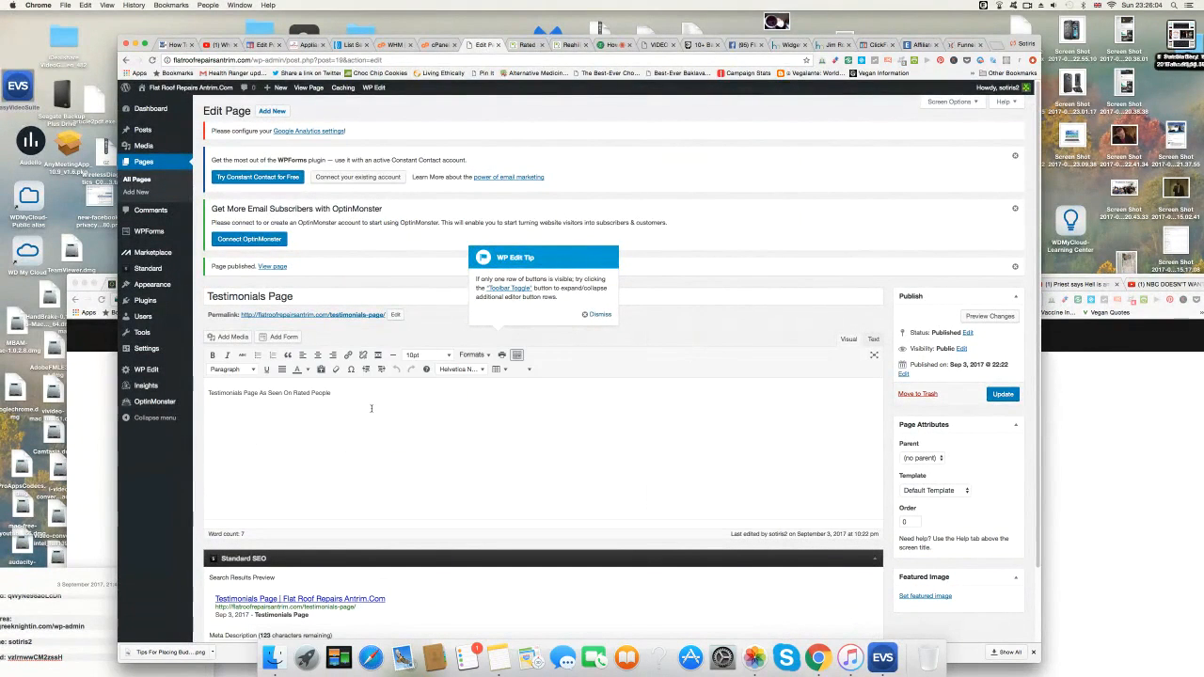
{"action": "left_click_drag", "start_coordinate": [342, 394], "coordinate": [207, 393]}
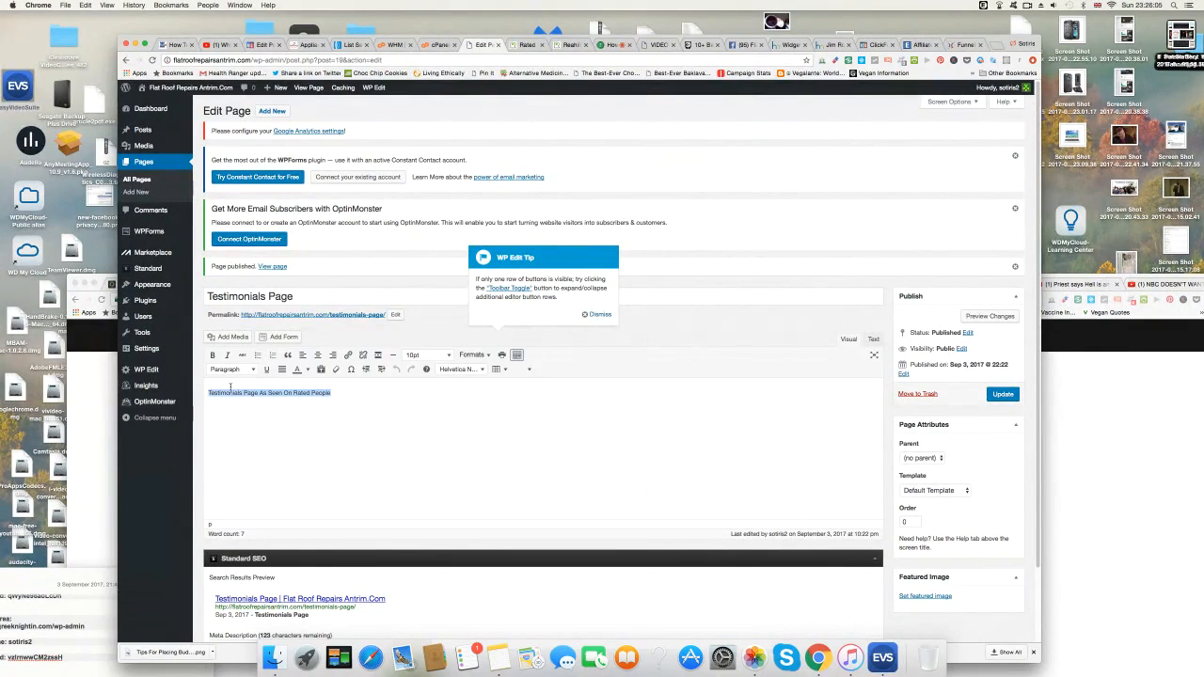
{"action": "left_click", "coordinate": [451, 358]}
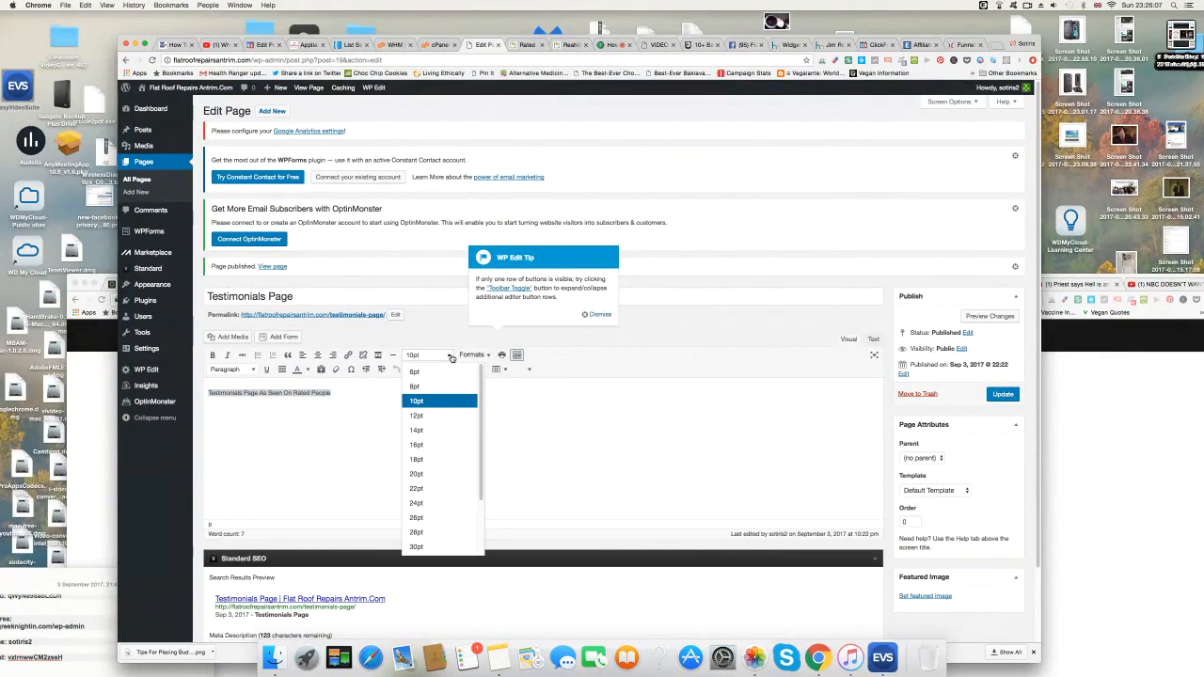
{"action": "left_click", "coordinate": [437, 441]}
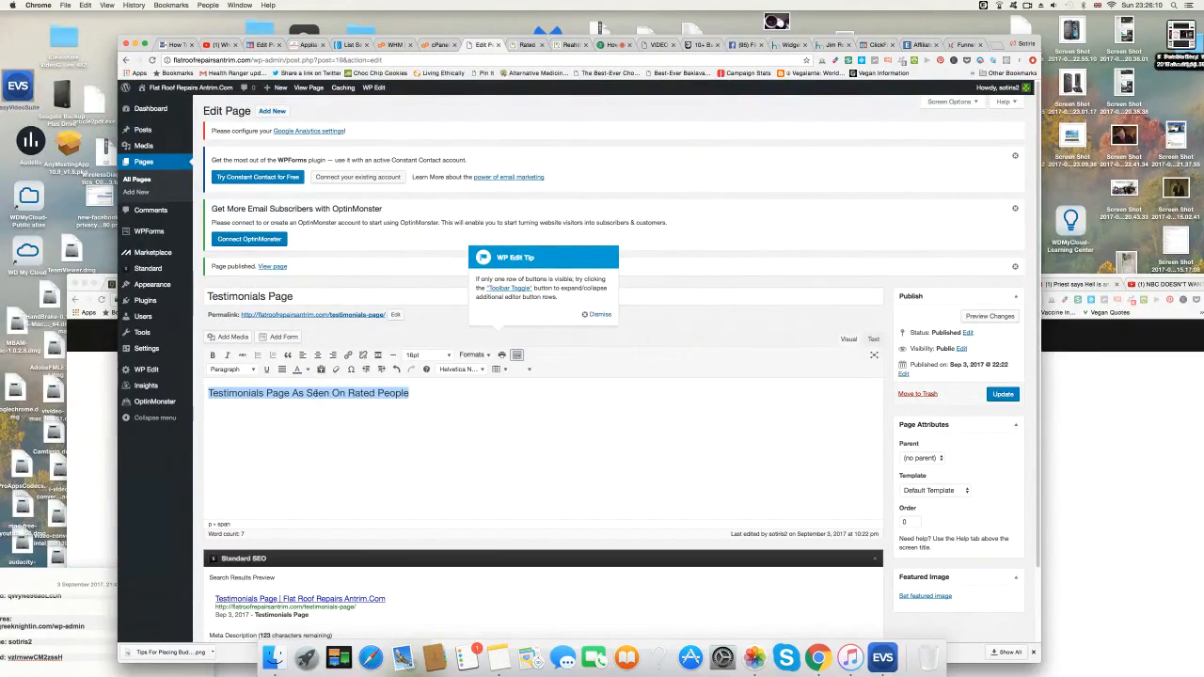
{"action": "left_click", "coordinate": [213, 355]}
{"action": "left_click", "coordinate": [433, 395]}
{"action": "key", "text": "Return"}
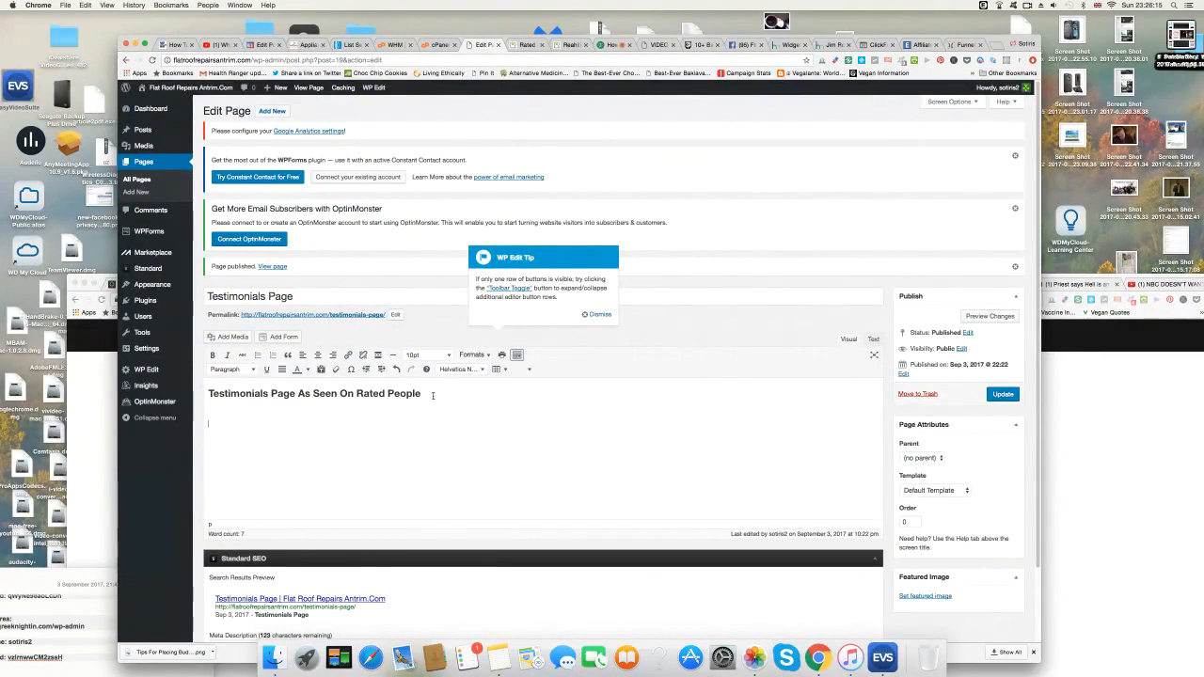
Upload Screen Shot 2017-09-03 at 23.23.00 and insert it at Full Size below the heading.
{"action": "left_click", "coordinate": [235, 337]}
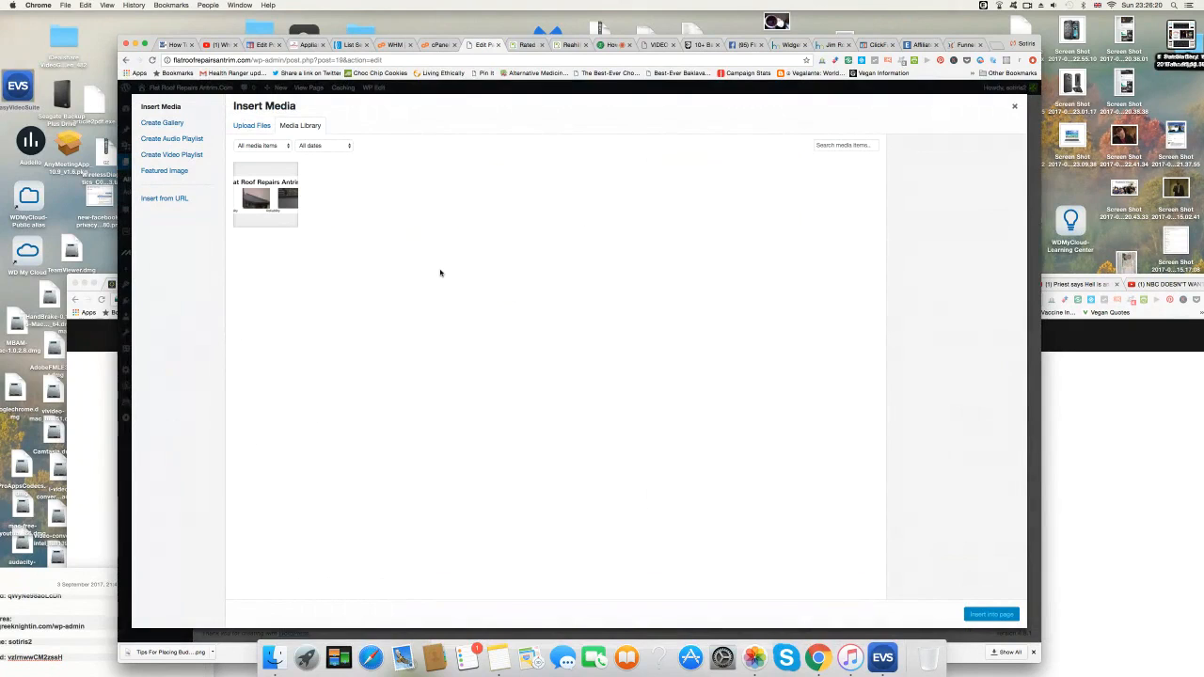
{"action": "left_click", "coordinate": [267, 126]}
{"action": "left_click", "coordinate": [638, 315]}
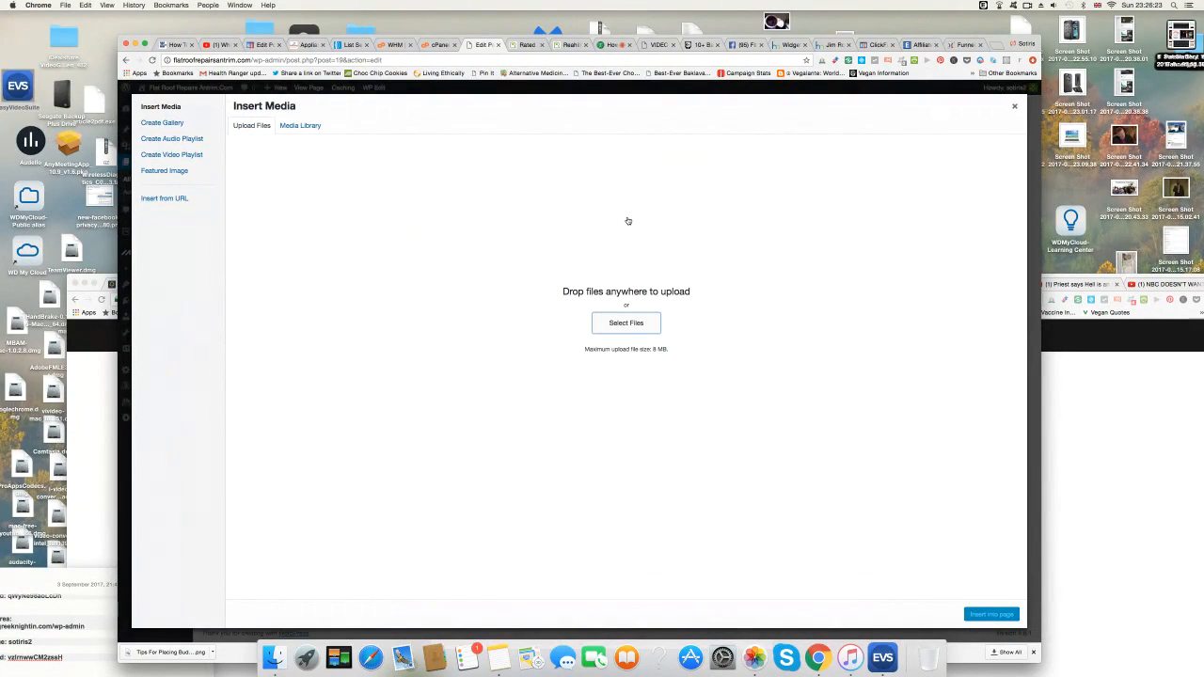
{"action": "scroll", "coordinate": [618, 356], "scroll_direction": "down", "scroll_amount": 10}
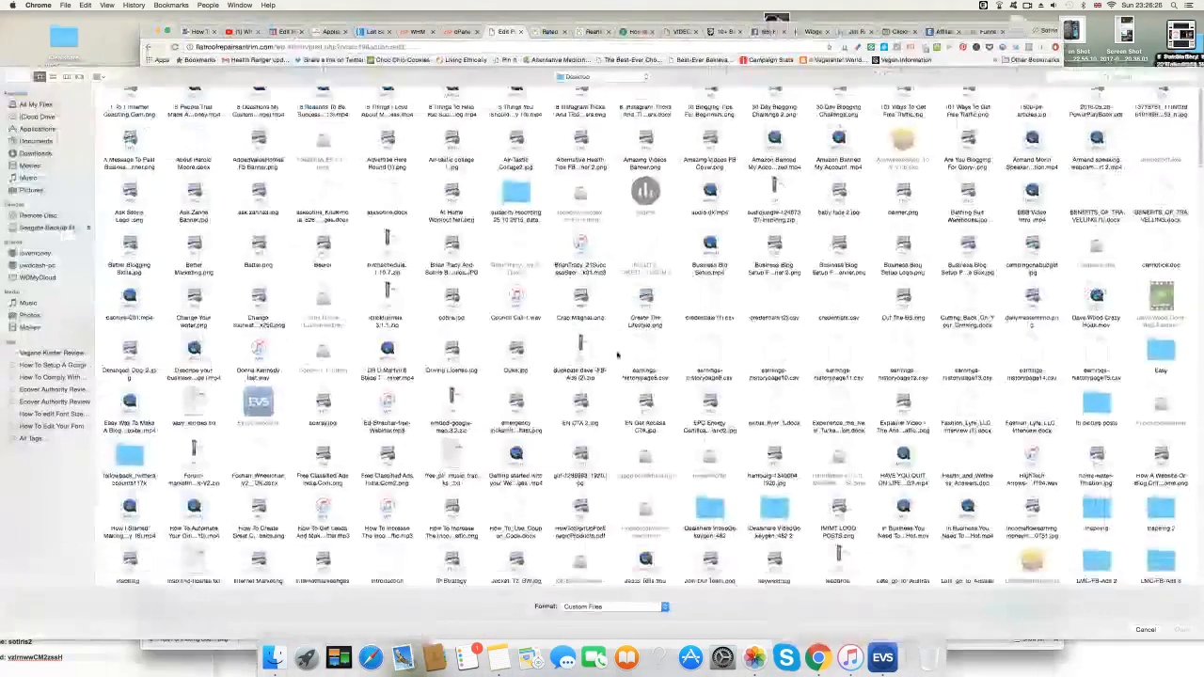
{"action": "scroll", "coordinate": [619, 355], "scroll_direction": "down", "scroll_amount": 15}
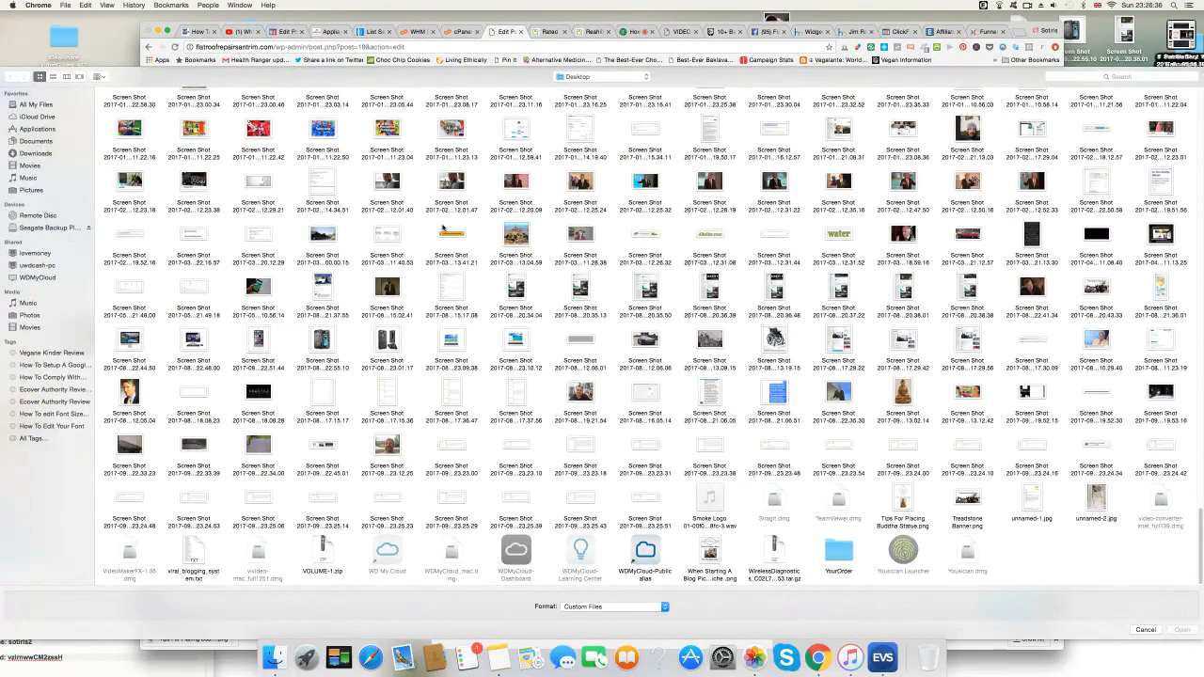
{"action": "left_click", "coordinate": [453, 448]}
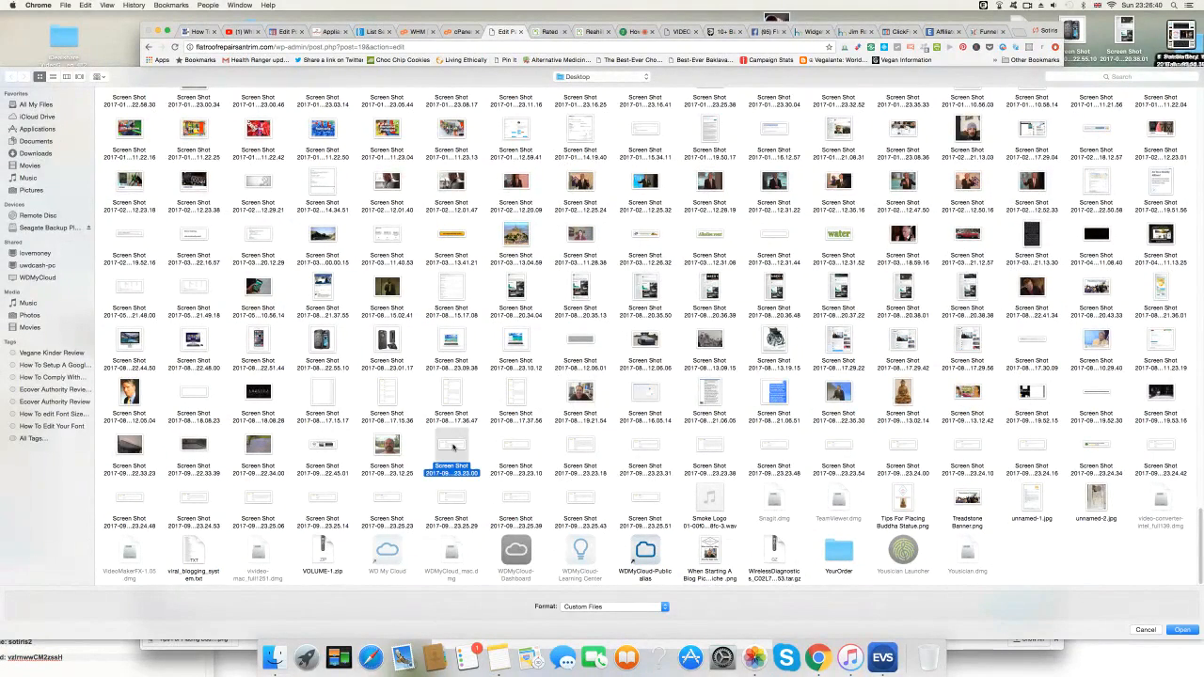
{"action": "left_click", "coordinate": [1190, 633]}
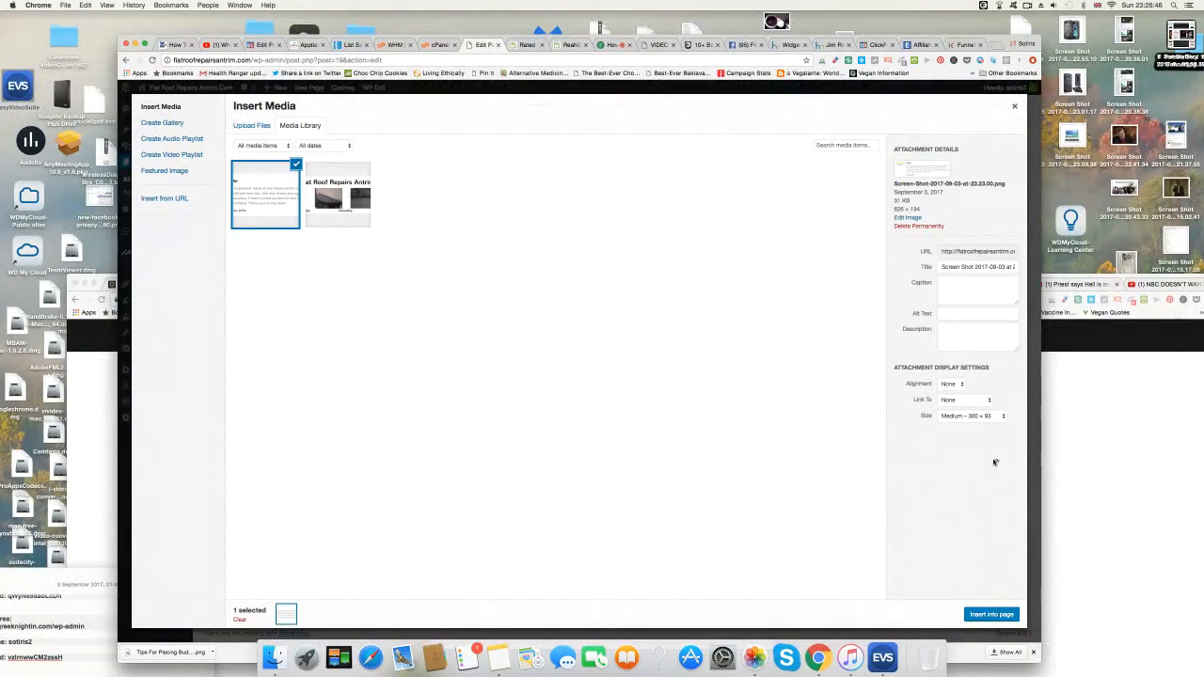
{"action": "left_click", "coordinate": [1001, 416]}
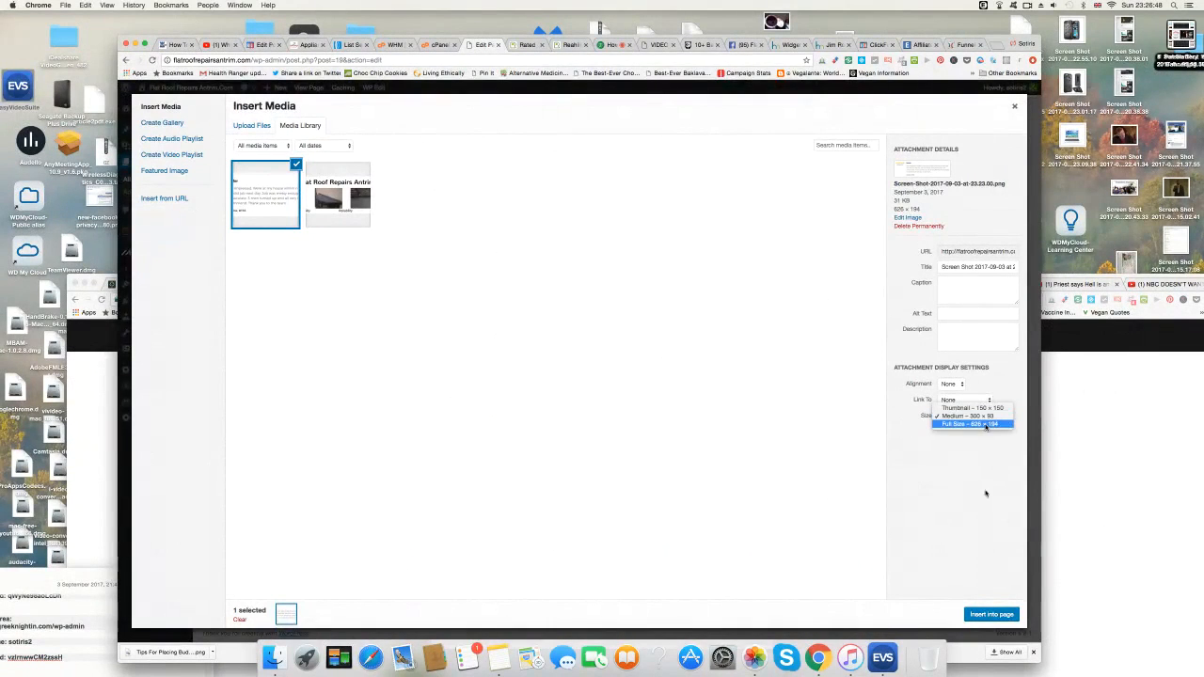
{"action": "key", "text": "Return"}
{"action": "left_click", "coordinate": [992, 615]}
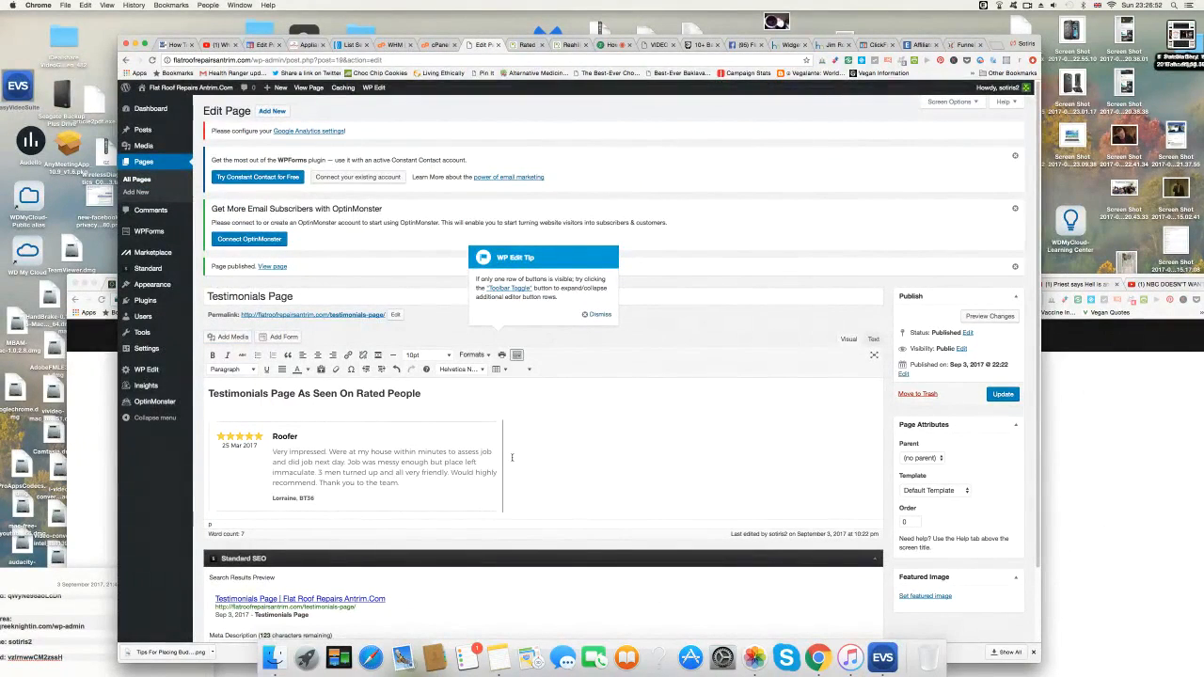
On a new line, upload and insert the 23.23.10 'Prompt service' review screenshot.
{"action": "key", "text": "Return"}
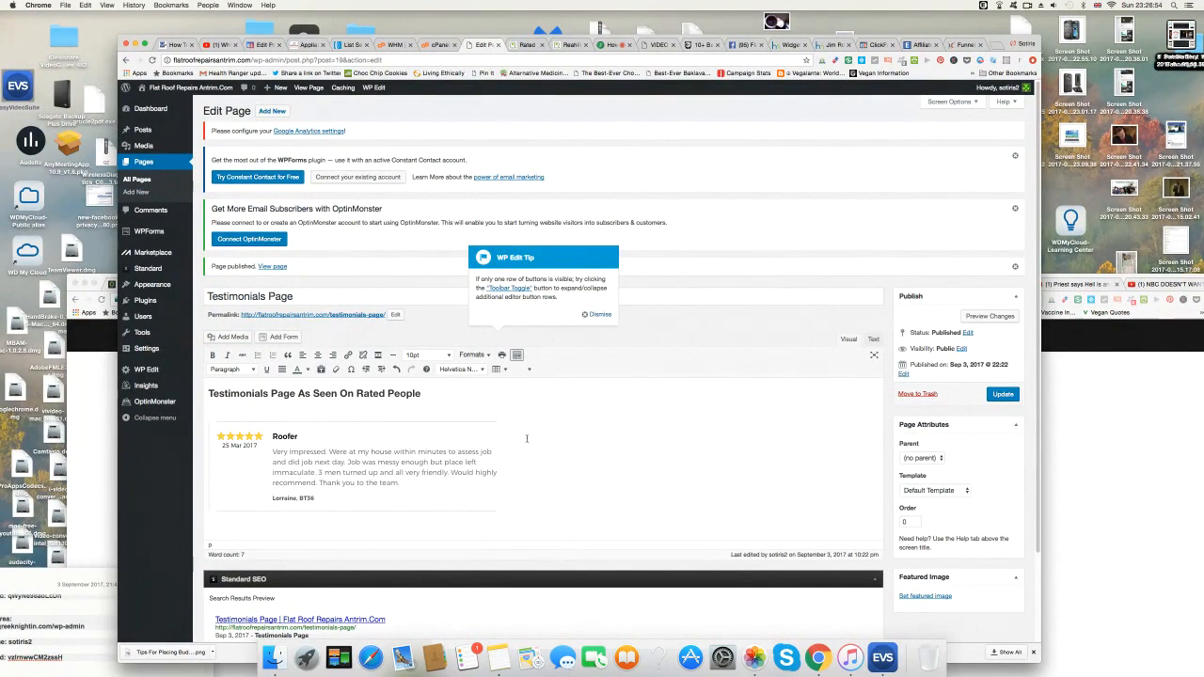
{"action": "left_click", "coordinate": [228, 337]}
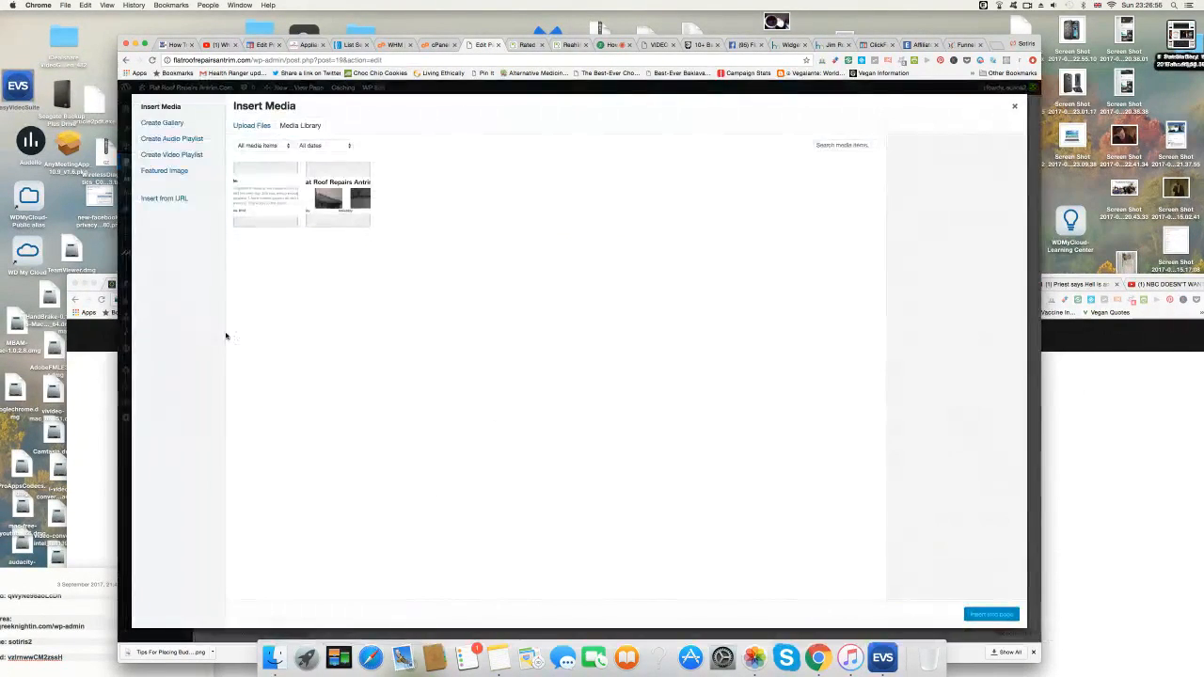
{"action": "left_click", "coordinate": [245, 132]}
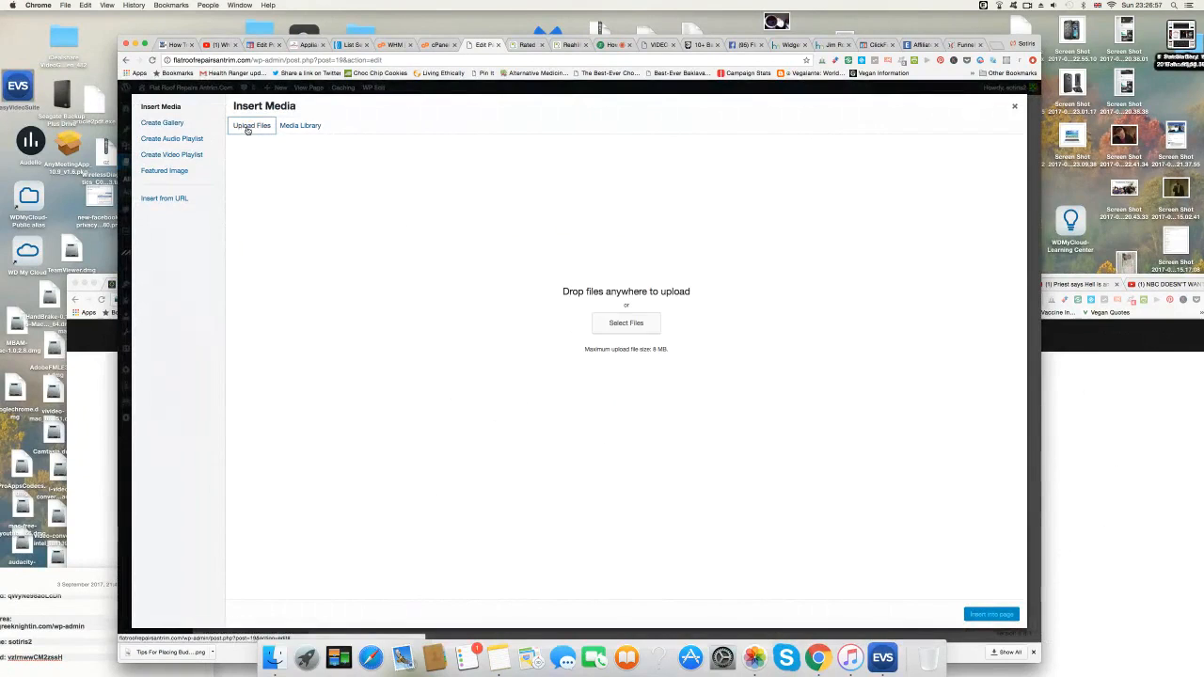
{"action": "left_click", "coordinate": [643, 323]}
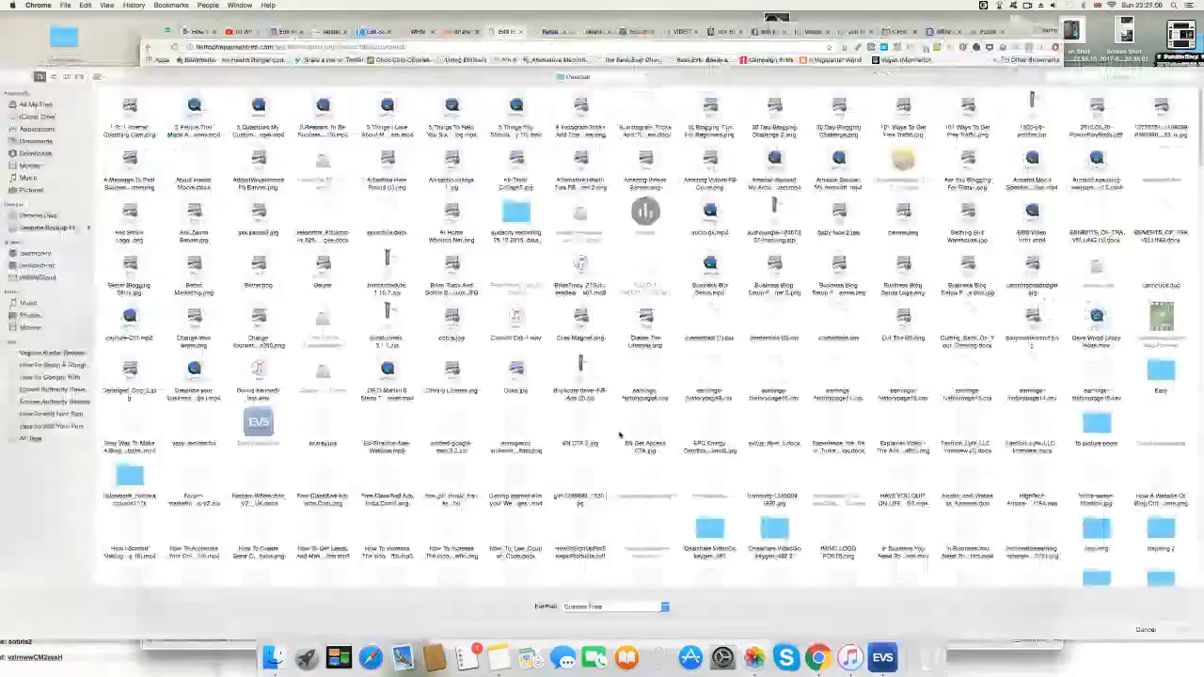
{"action": "scroll", "coordinate": [619, 434], "scroll_direction": "down", "scroll_amount": 10}
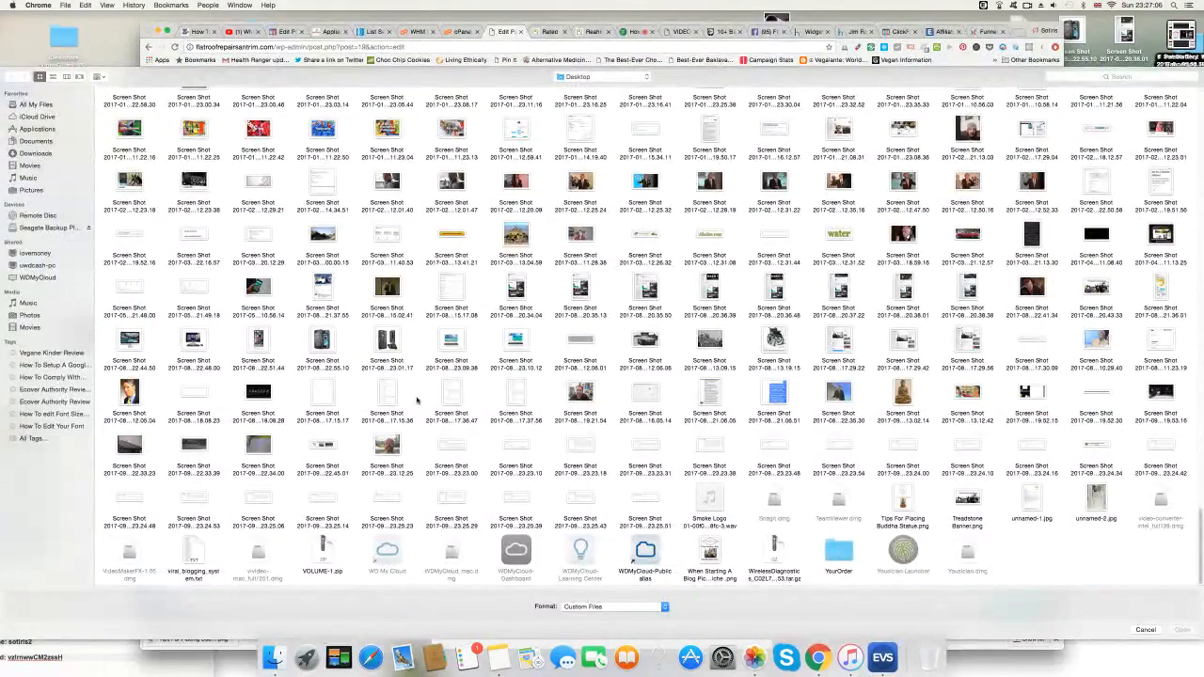
{"action": "left_click", "coordinate": [523, 447]}
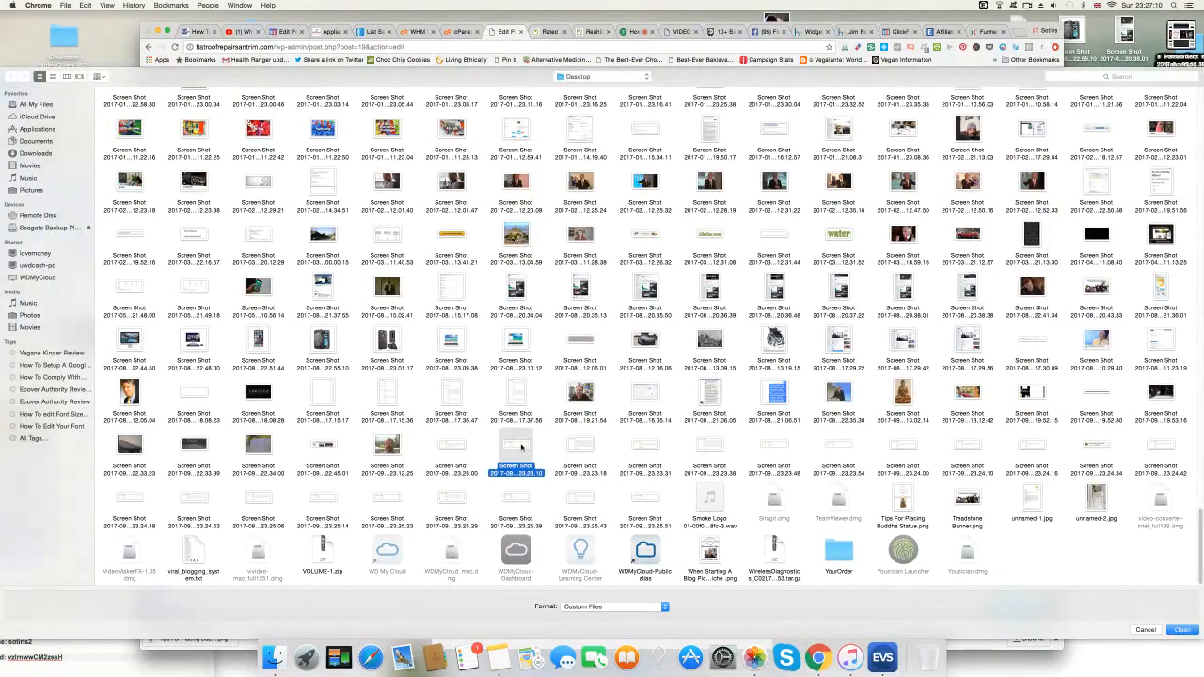
{"action": "left_click", "coordinate": [1184, 629]}
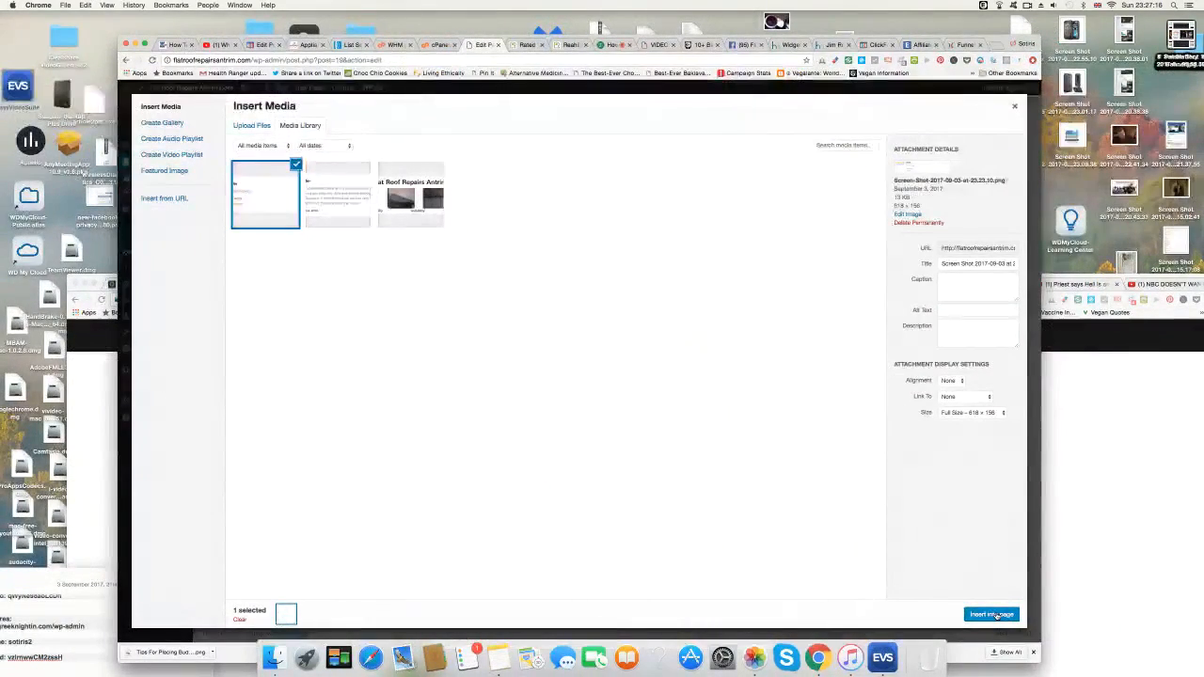
{"action": "left_click", "coordinate": [996, 614]}
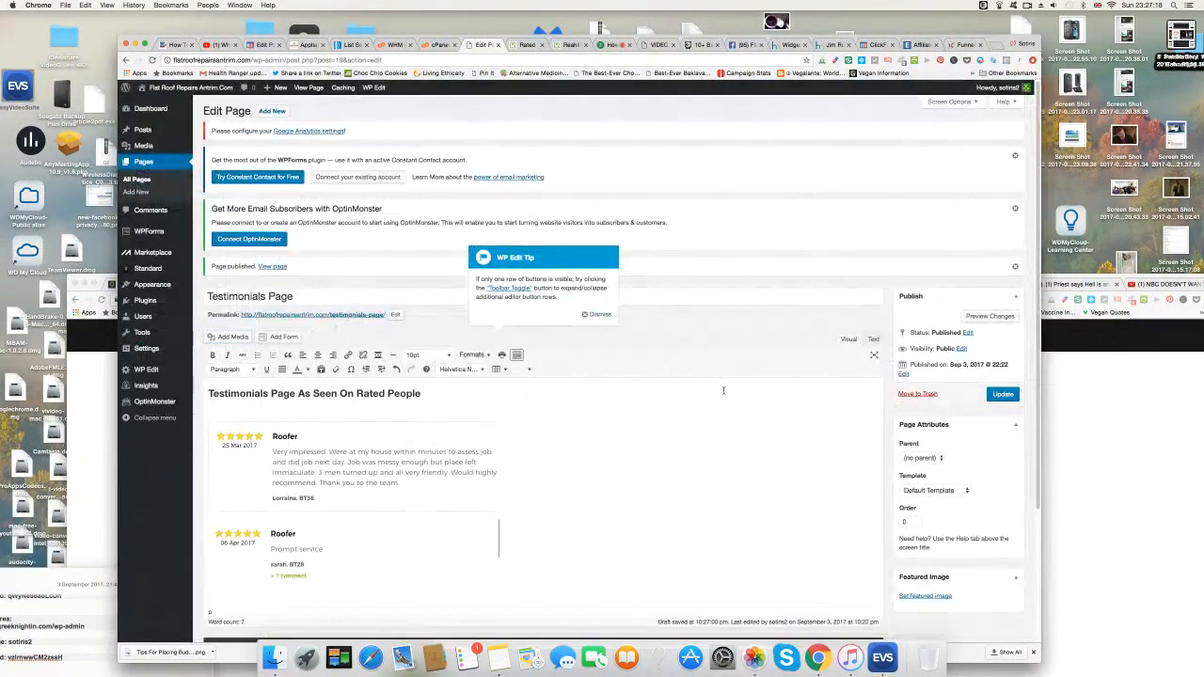
Upload and insert the 23.23.18 screenshot of the 03 Mar 2017 review.
{"action": "scroll", "coordinate": [724, 399], "scroll_direction": "down", "scroll_amount": 1}
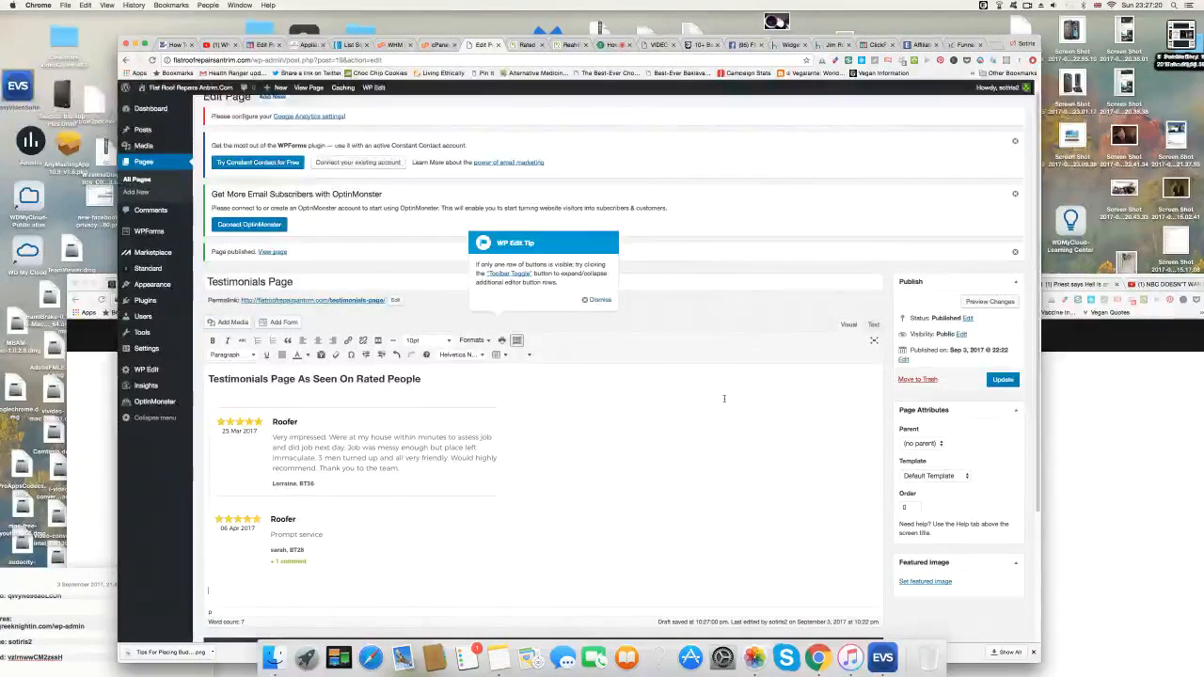
{"action": "left_click", "coordinate": [235, 322]}
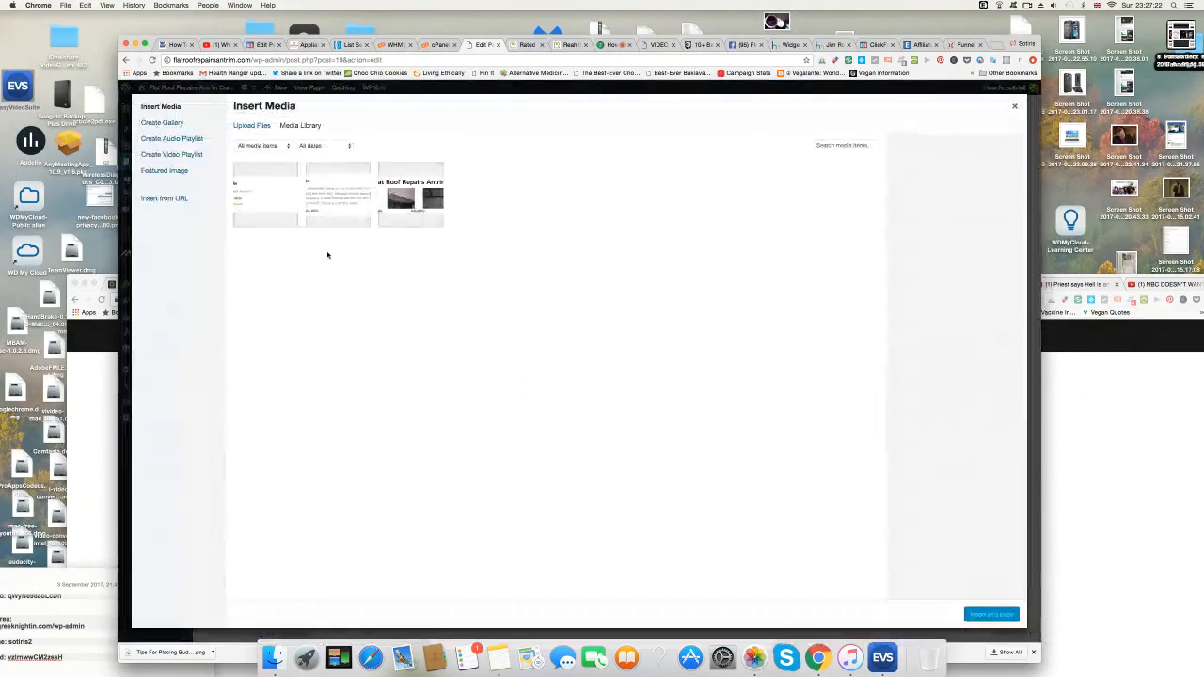
{"action": "left_click", "coordinate": [252, 126]}
{"action": "left_click", "coordinate": [611, 325]}
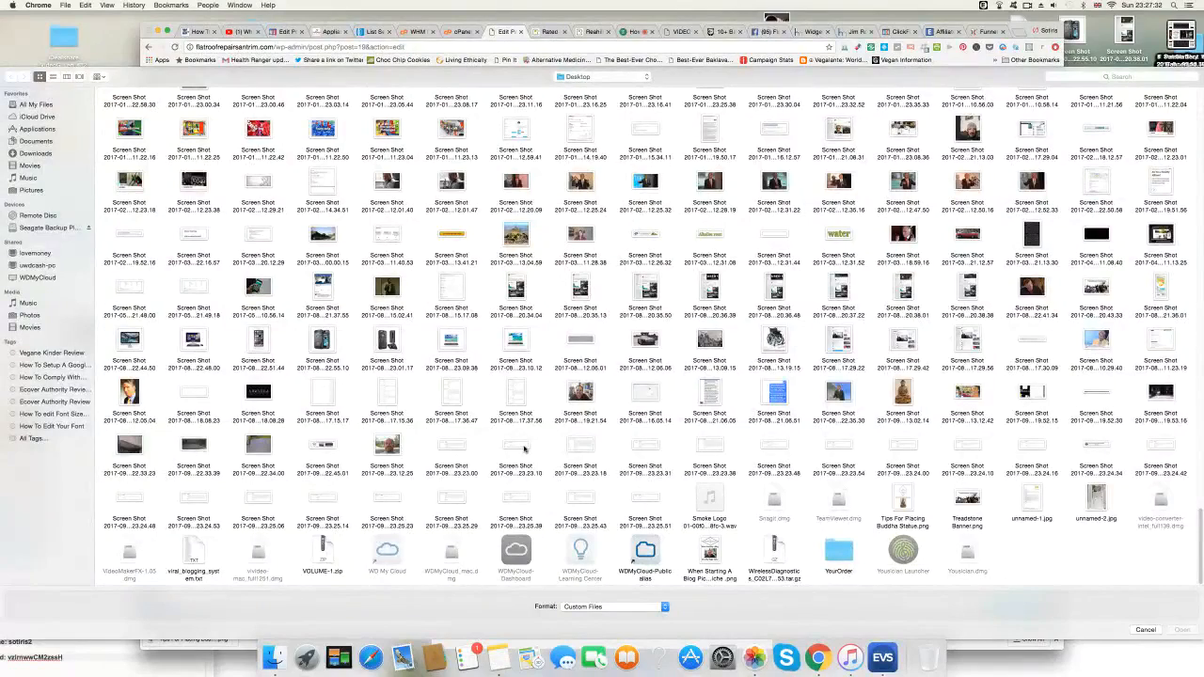
{"action": "left_click", "coordinate": [575, 449]}
{"action": "left_click", "coordinate": [1182, 629]}
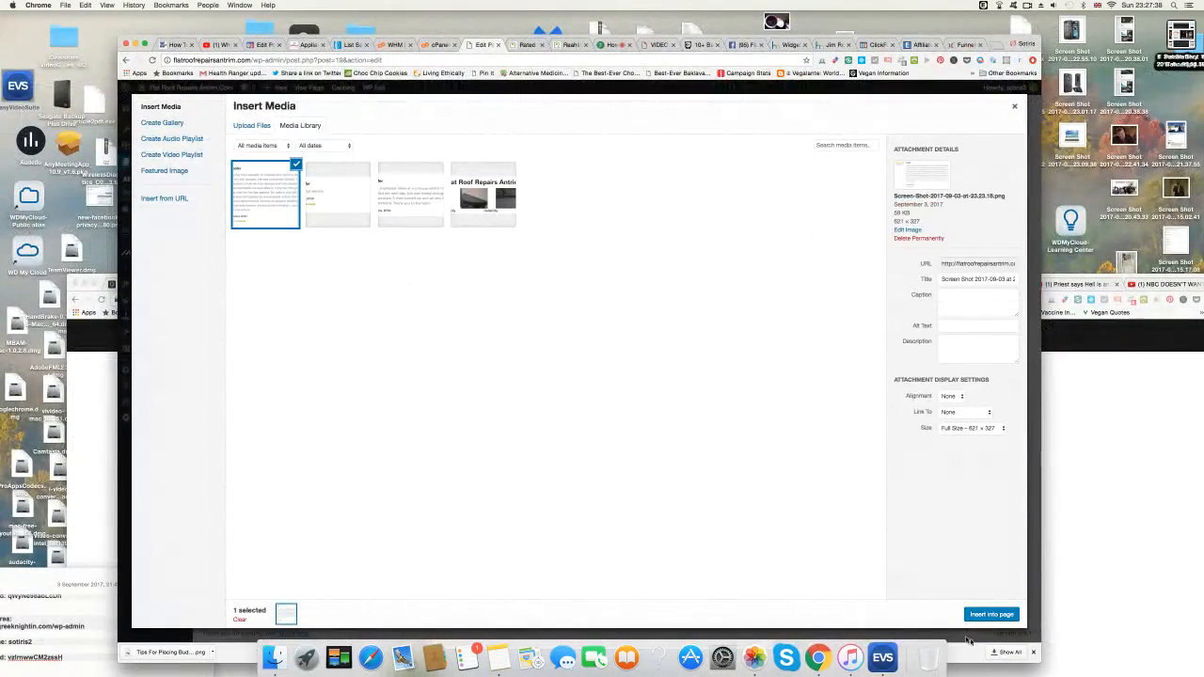
{"action": "left_click", "coordinate": [992, 615]}
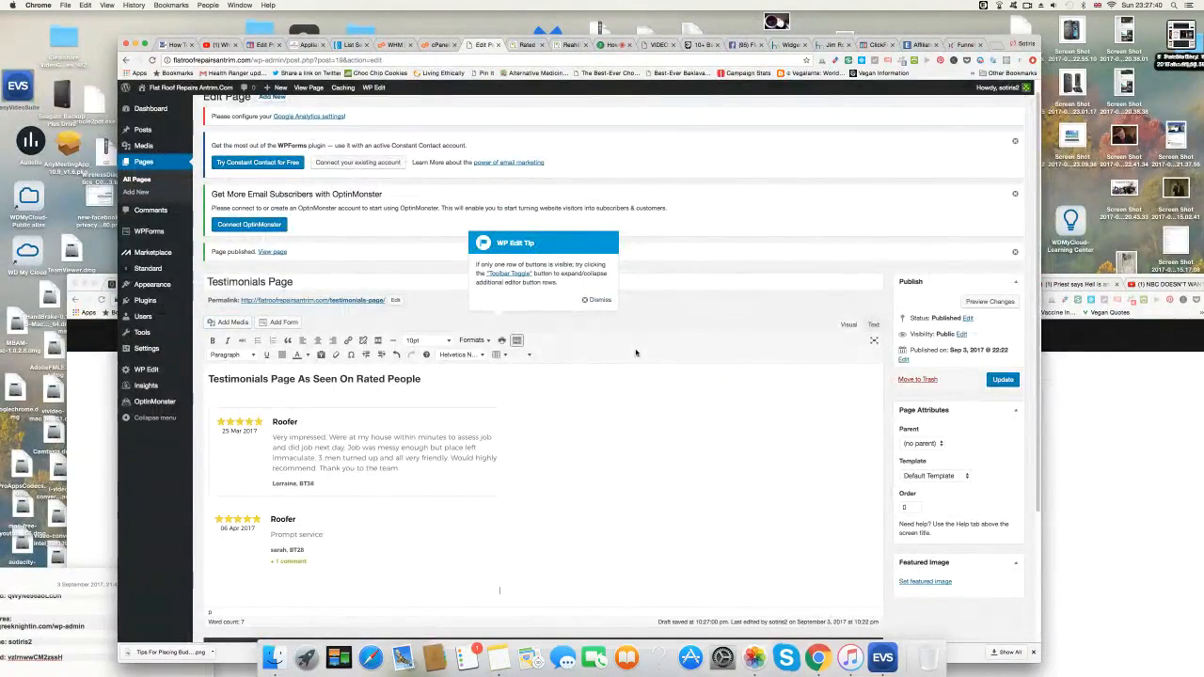
Reopen Add Media on Upload Files and start browsing for the next screenshot.
{"action": "scroll", "coordinate": [647, 453], "scroll_direction": "down", "scroll_amount": 3}
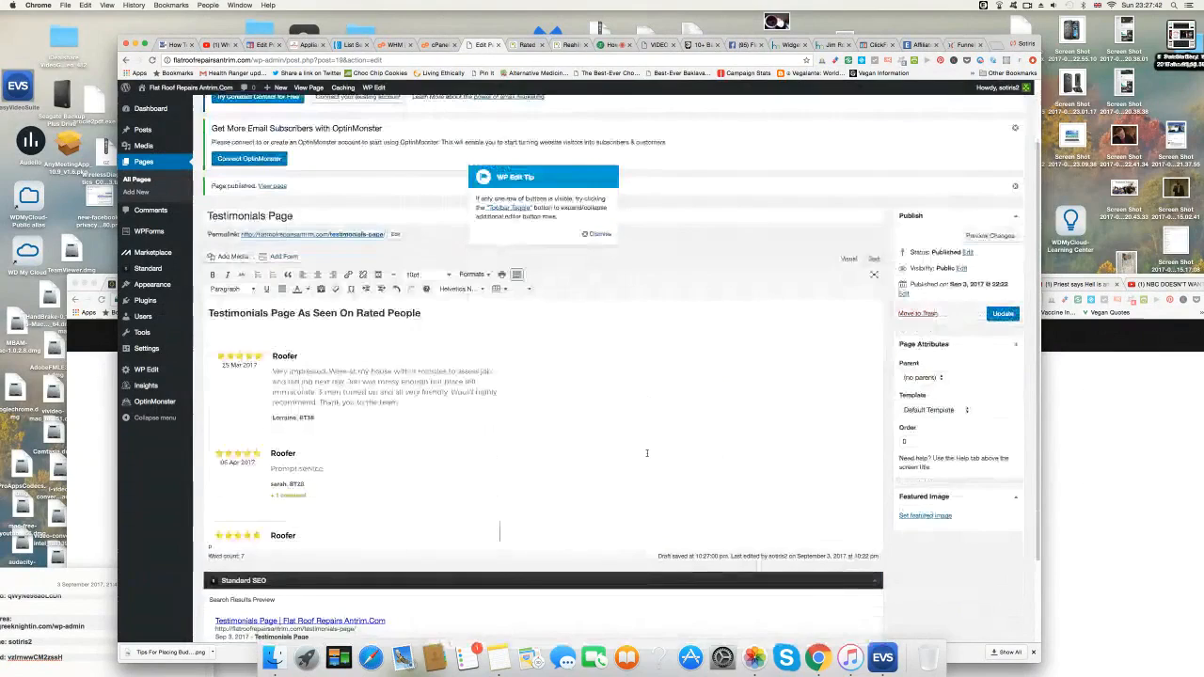
{"action": "scroll", "coordinate": [654, 459], "scroll_direction": "up", "scroll_amount": 3}
{"action": "scroll", "coordinate": [659, 465], "scroll_direction": "down", "scroll_amount": 3}
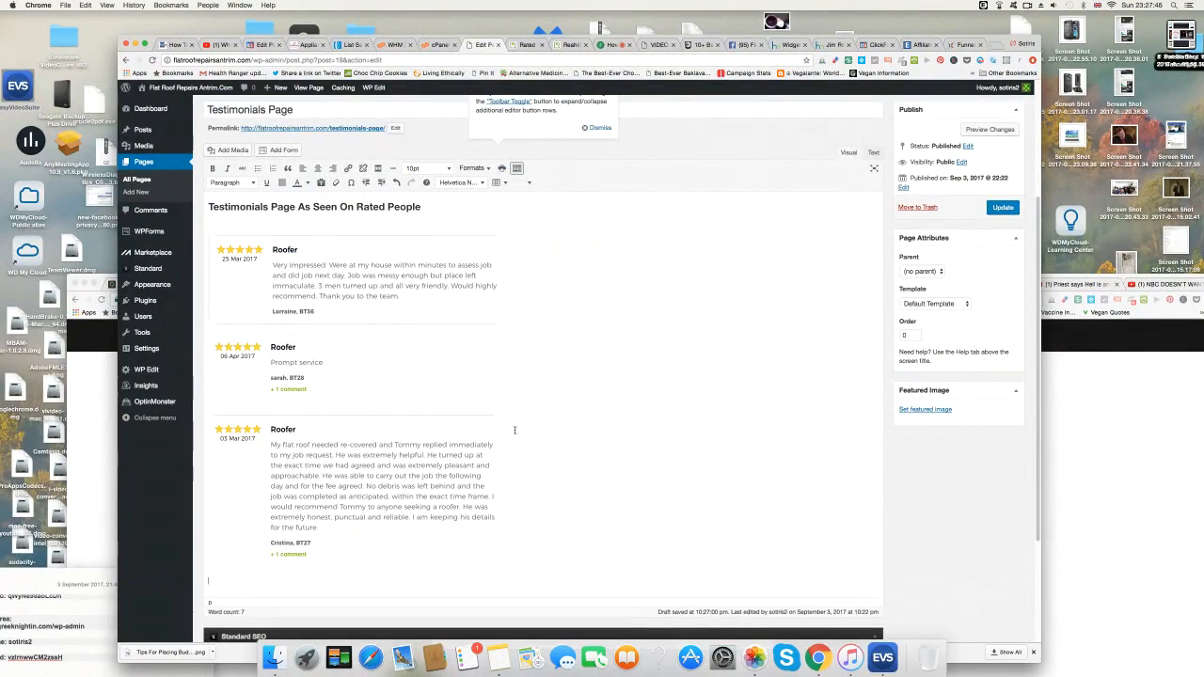
{"action": "left_click", "coordinate": [237, 152]}
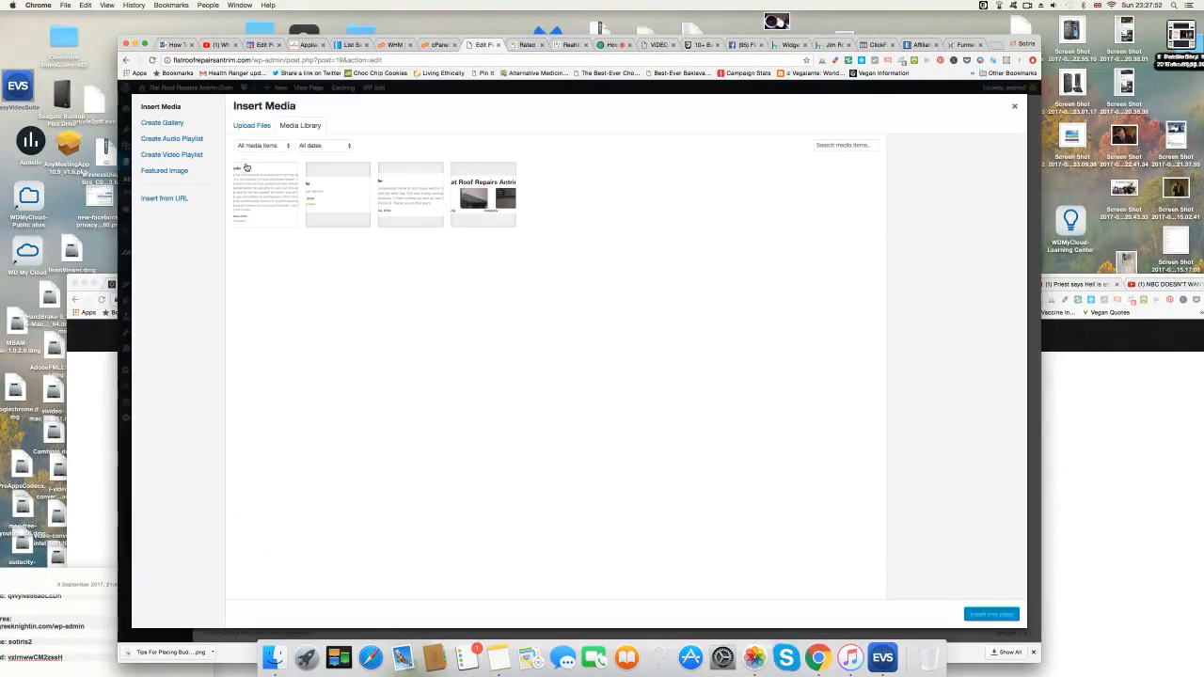
{"action": "left_click", "coordinate": [253, 128]}
{"action": "left_click", "coordinate": [628, 322]}
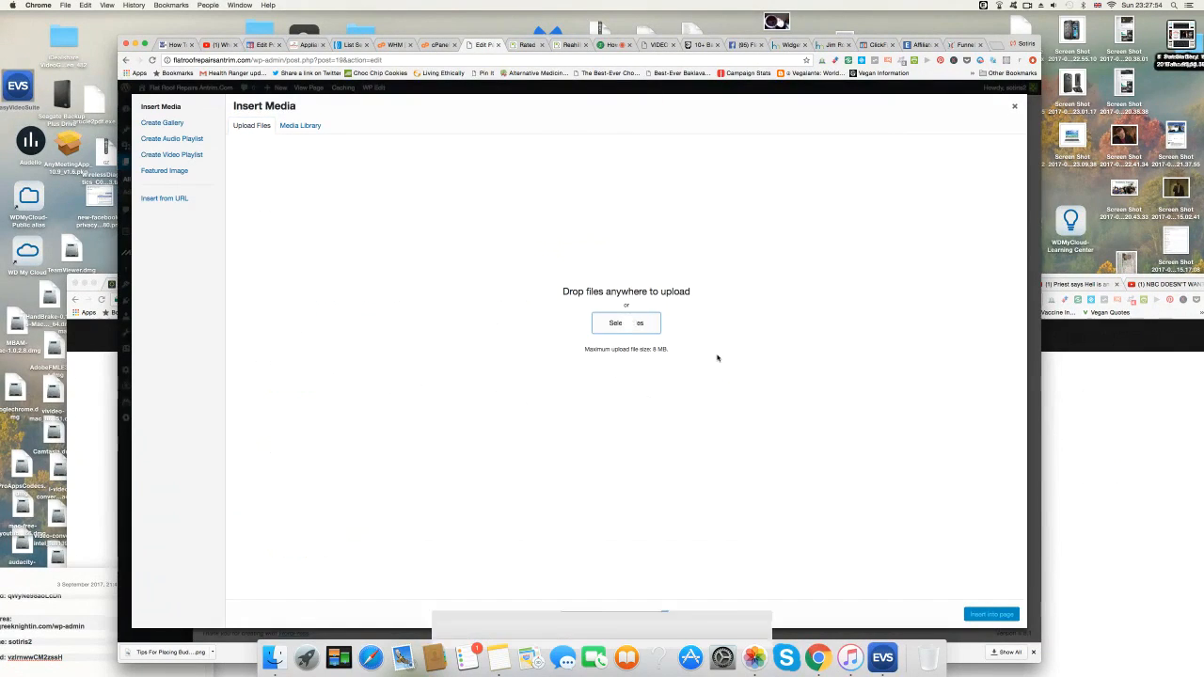
Insert the 23.23.31 screenshot of the 22 Jan 2017 review and add a blank line after it.
{"action": "scroll", "coordinate": [717, 358], "scroll_direction": "down", "scroll_amount": 15}
{"action": "scroll", "coordinate": [717, 357], "scroll_direction": "down", "scroll_amount": 10}
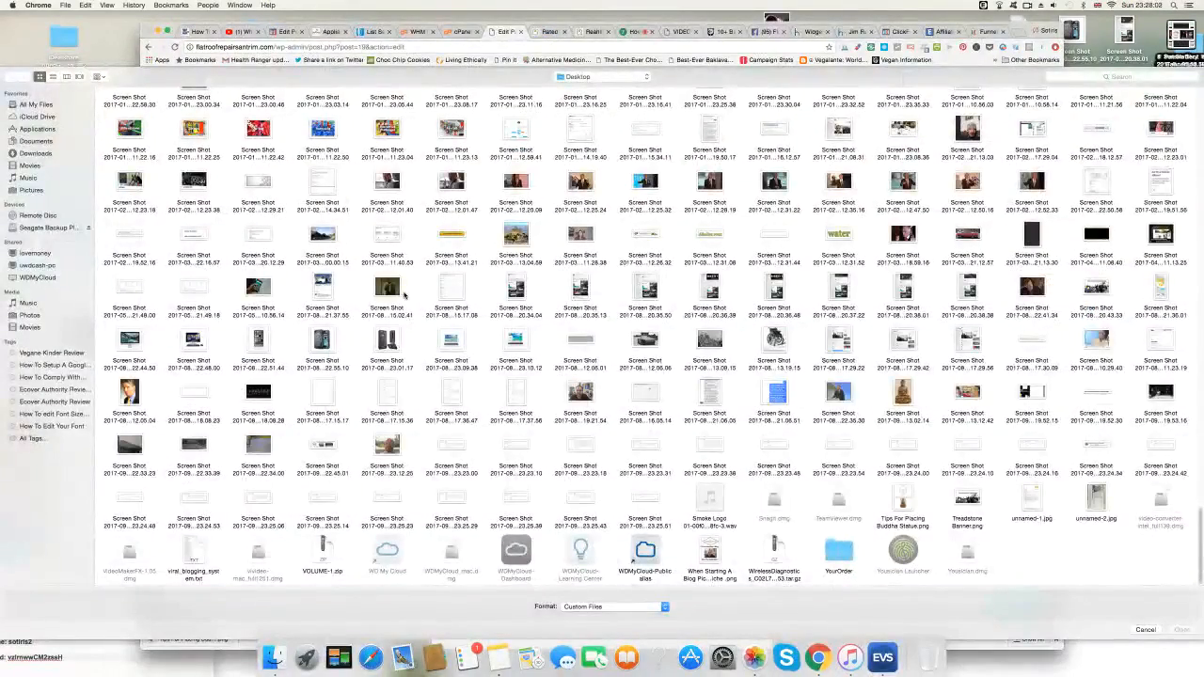
{"action": "left_click", "coordinate": [646, 448]}
{"action": "left_click", "coordinate": [1183, 631]}
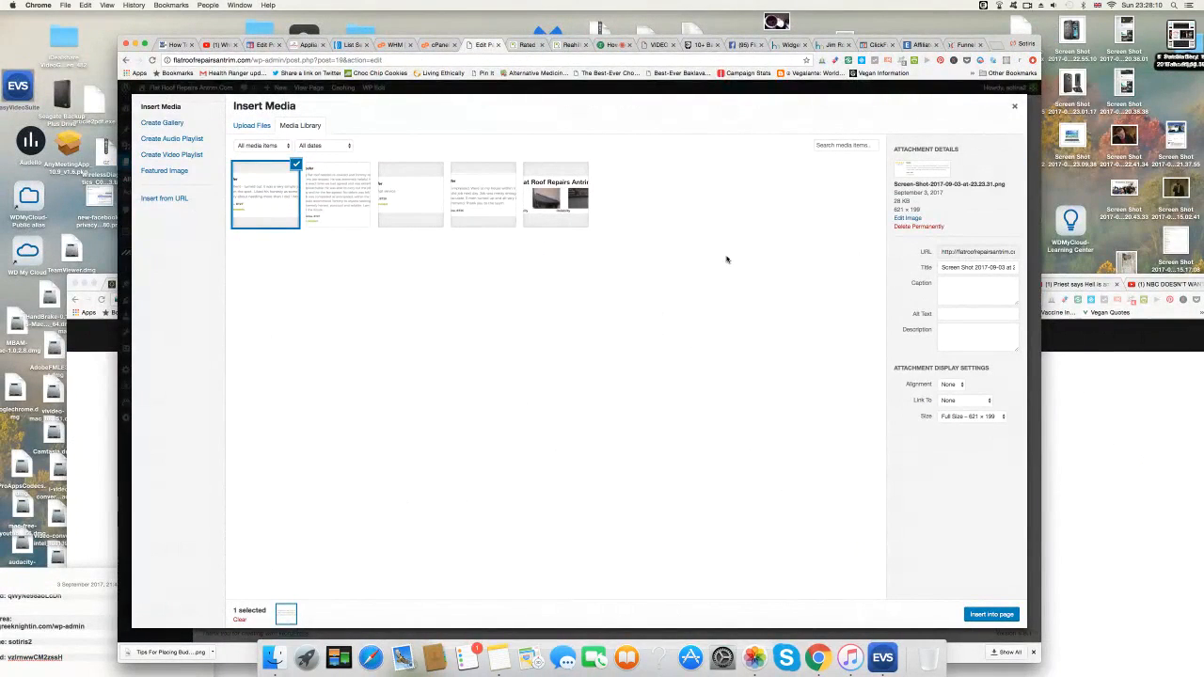
{"action": "left_click", "coordinate": [992, 615]}
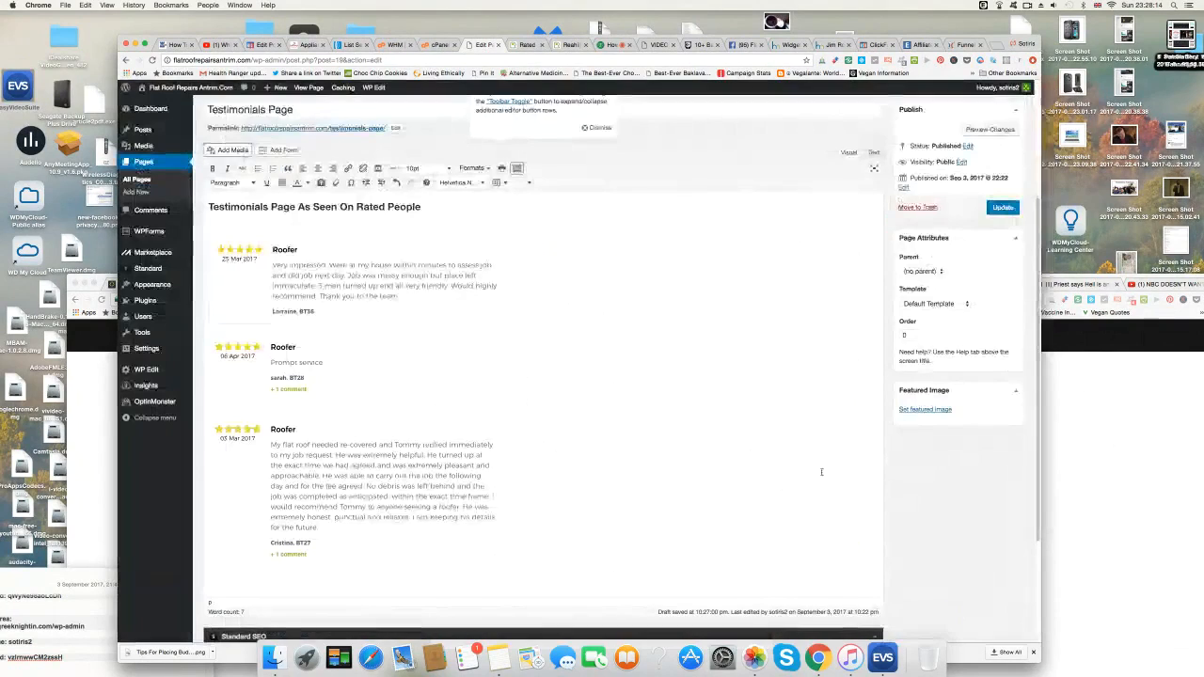
{"action": "scroll", "coordinate": [706, 437], "scroll_direction": "down", "scroll_amount": 5}
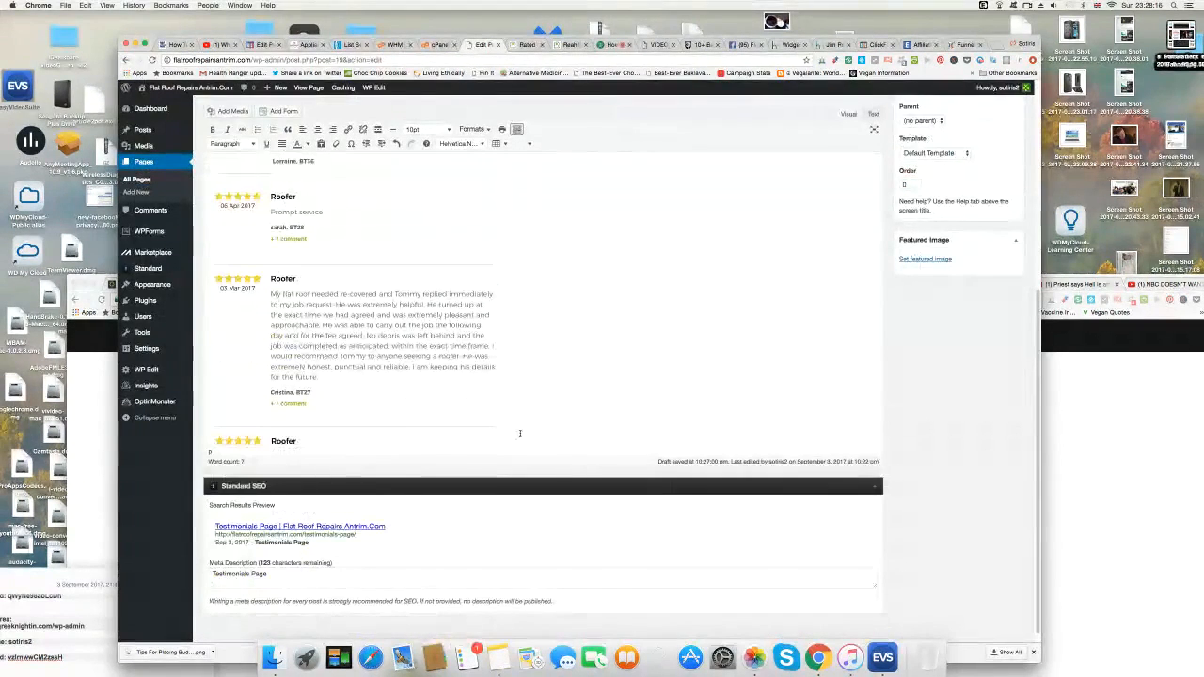
{"action": "scroll", "coordinate": [520, 428], "scroll_direction": "up", "scroll_amount": 1}
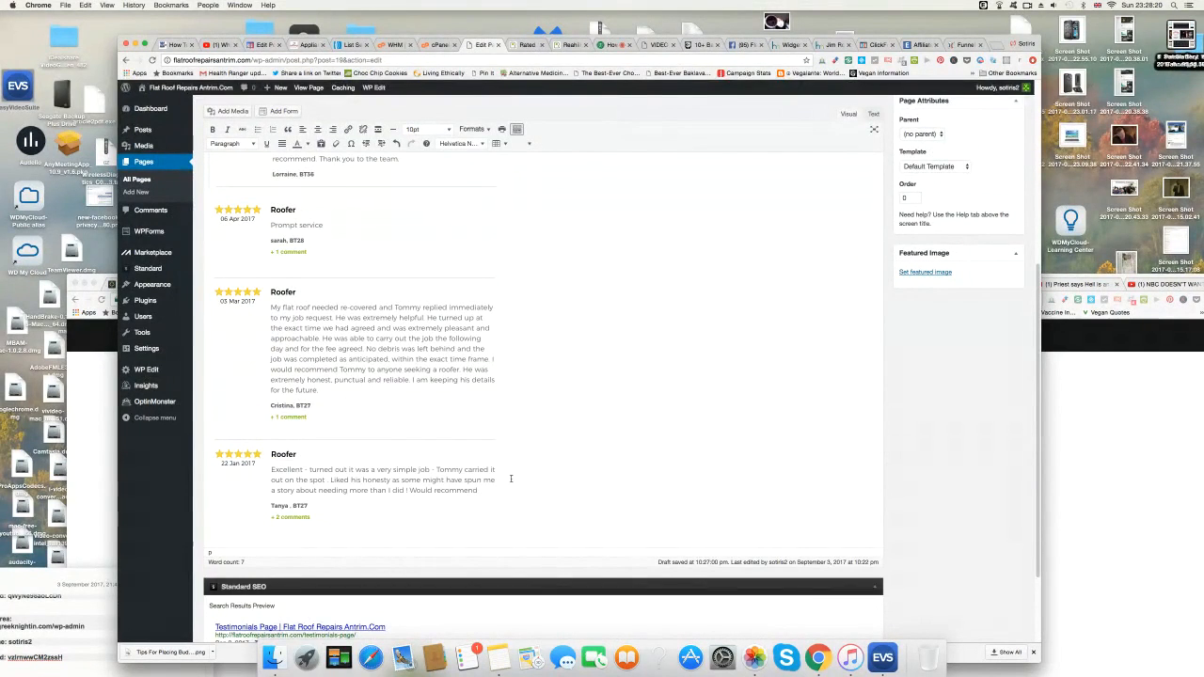
{"action": "key", "text": "Return"}
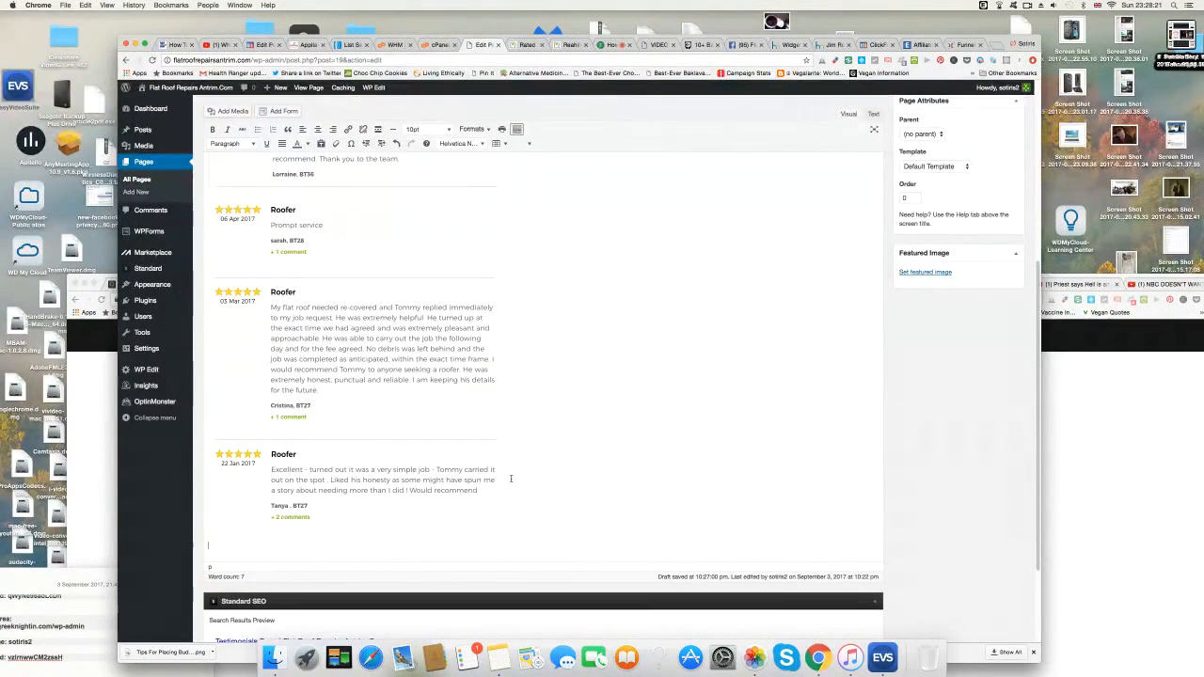
Upload and insert the 30 Jul 2016 bay-window flat roof review screenshot at the page's end.
{"action": "left_click", "coordinate": [233, 112]}
{"action": "left_click", "coordinate": [251, 125]}
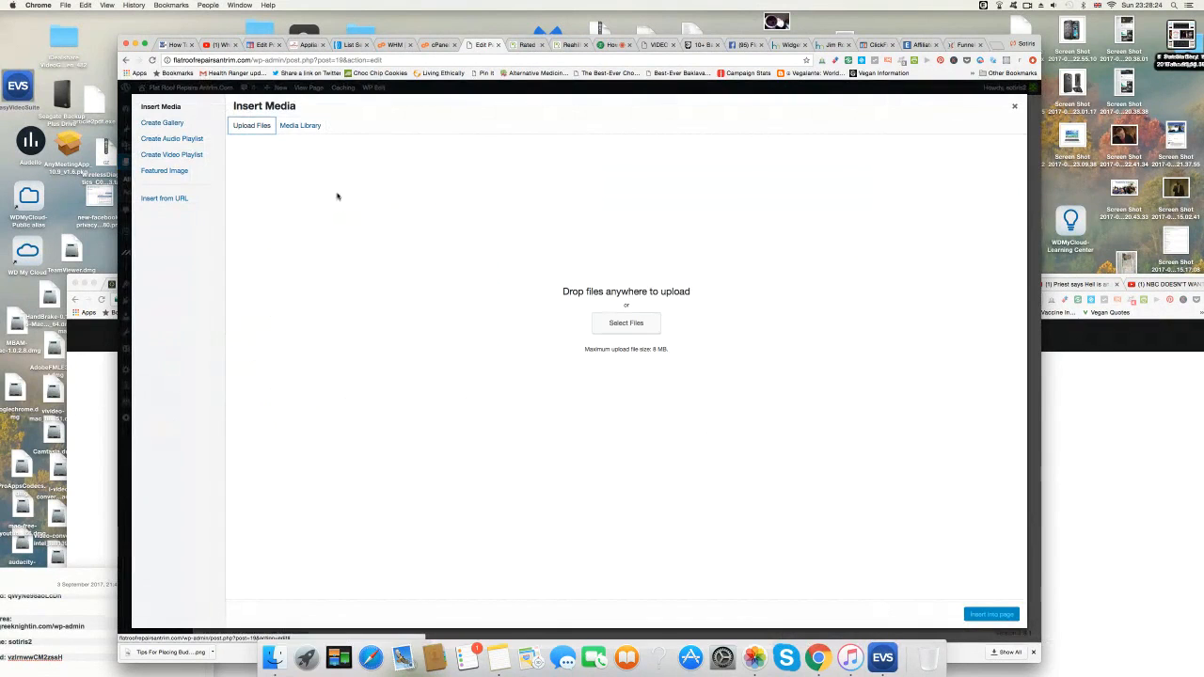
{"action": "left_click", "coordinate": [627, 325]}
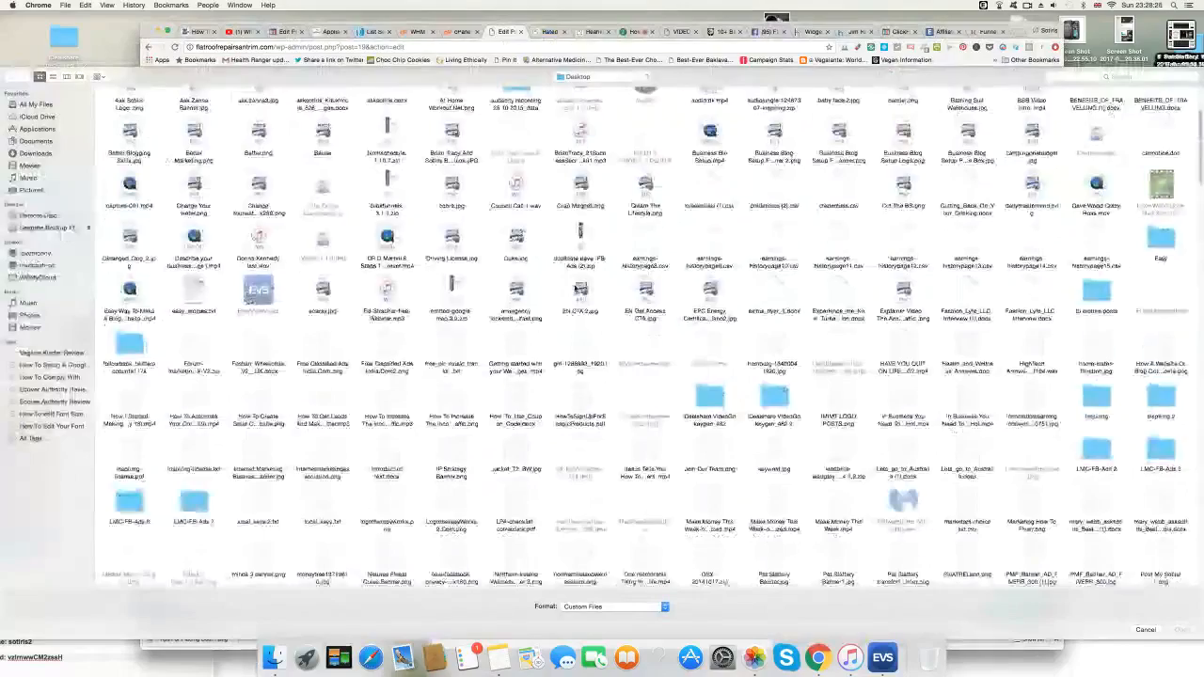
{"action": "scroll", "coordinate": [577, 289], "scroll_direction": "down", "scroll_amount": 10}
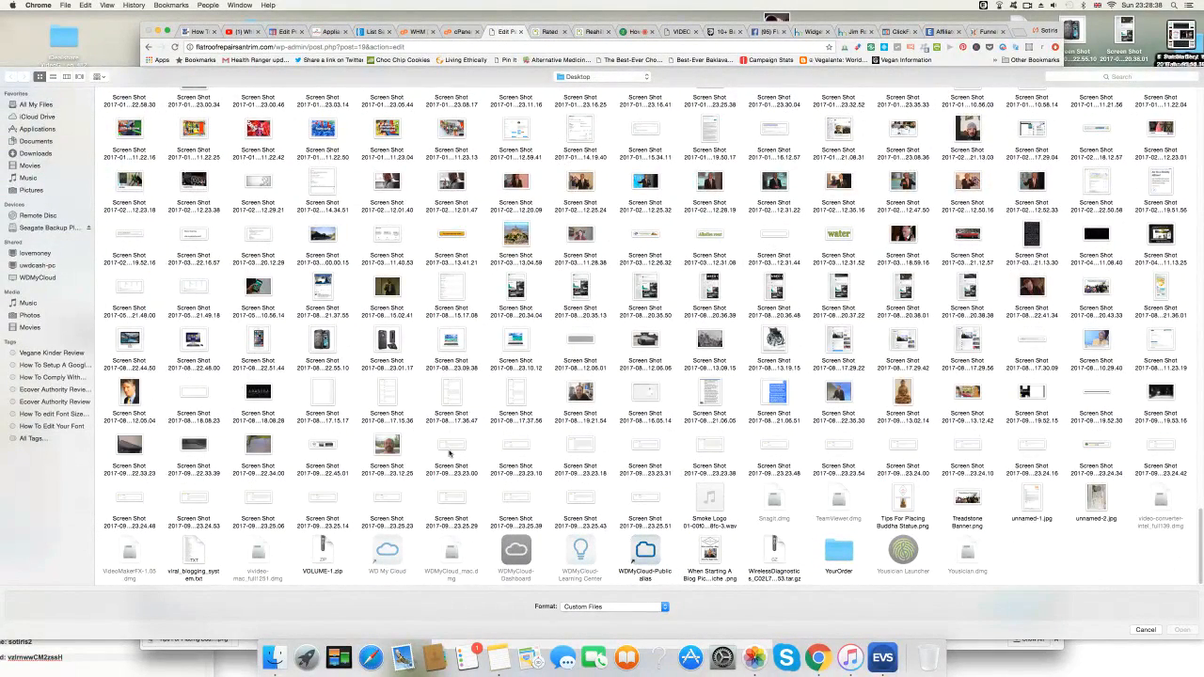
{"action": "left_click", "coordinate": [716, 448]}
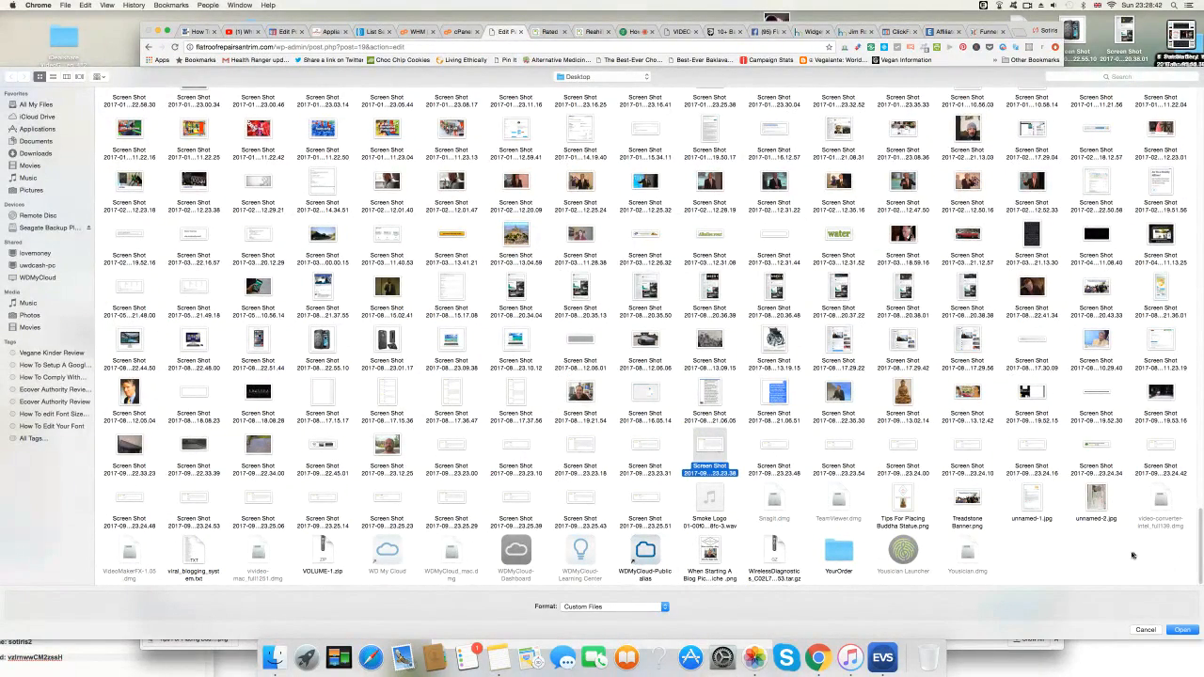
{"action": "left_click", "coordinate": [1176, 630]}
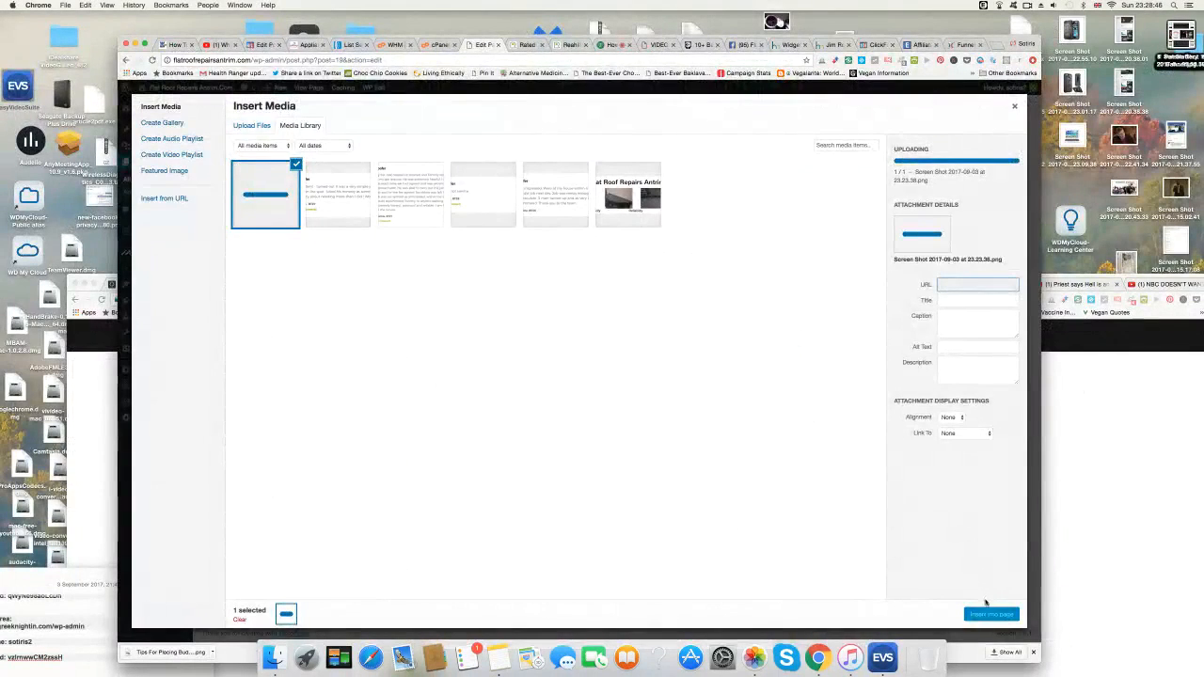
{"action": "left_click", "coordinate": [992, 616]}
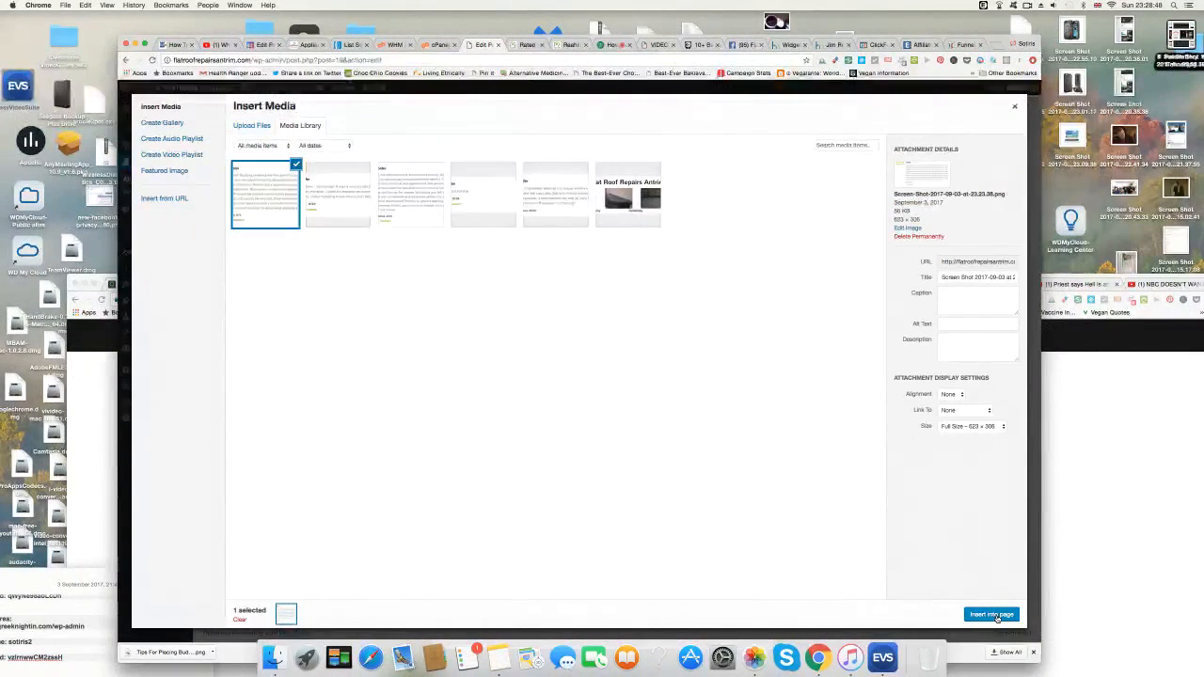
{"action": "scroll", "coordinate": [677, 414], "scroll_direction": "down", "scroll_amount": 3}
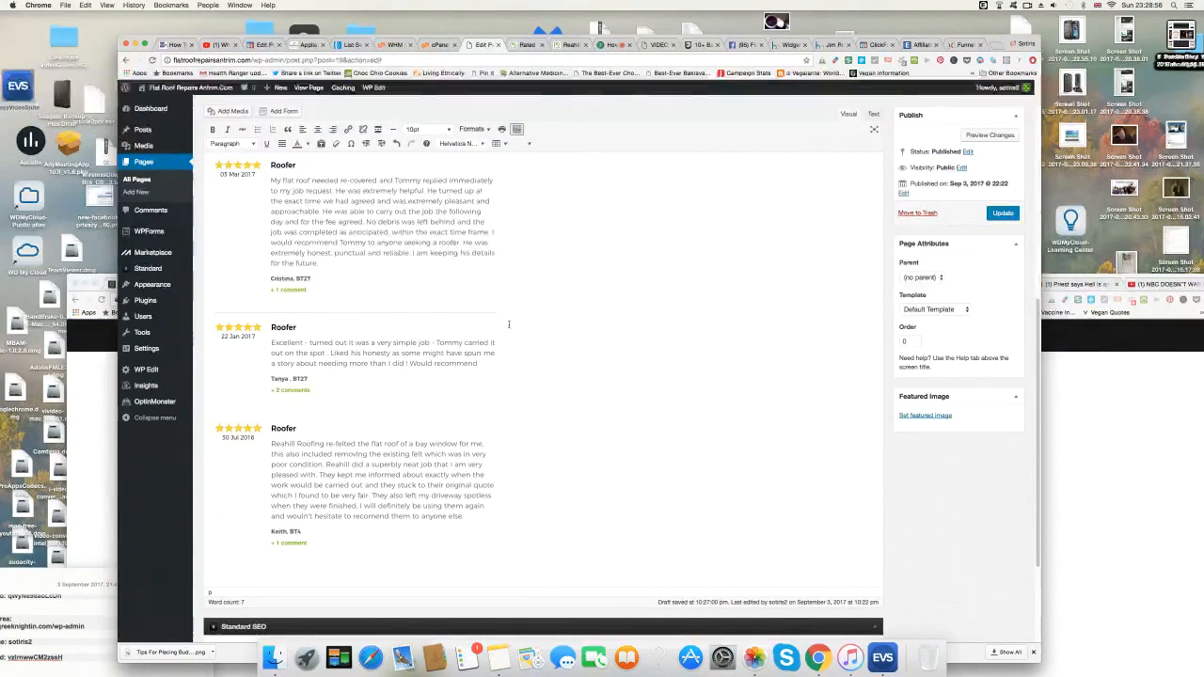
Upload and insert the 05 Jul 2016 'I was delighted to the work' review, then add a new line.
{"action": "left_click", "coordinate": [229, 112]}
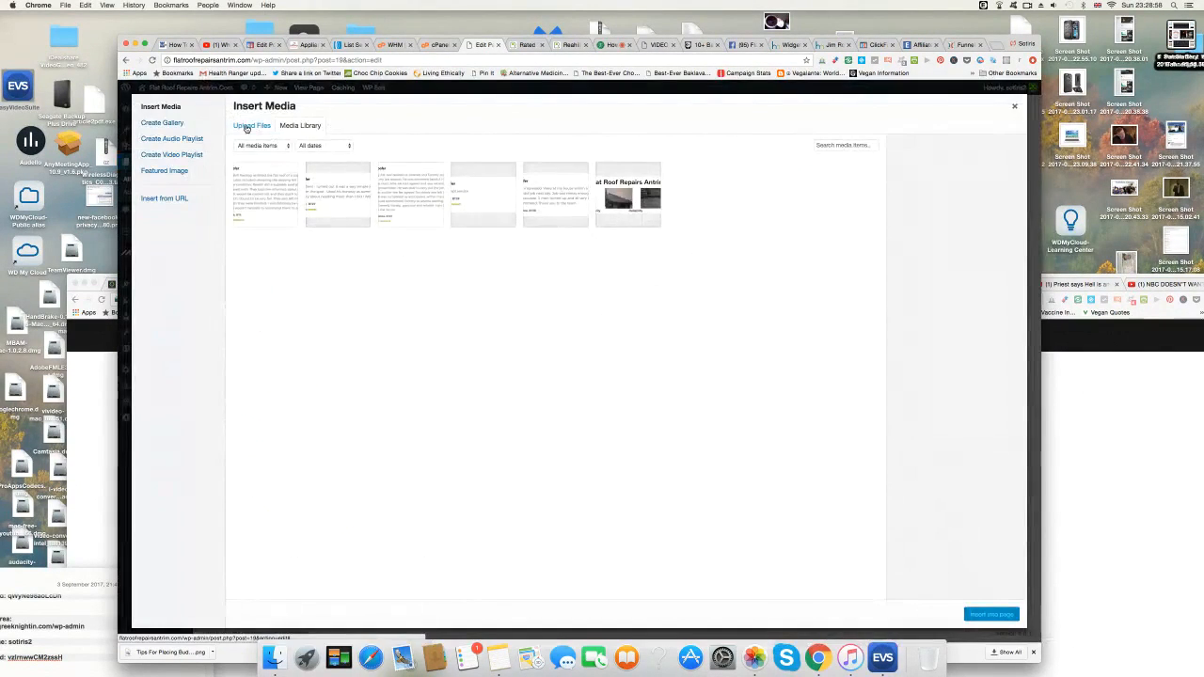
{"action": "left_click", "coordinate": [248, 126]}
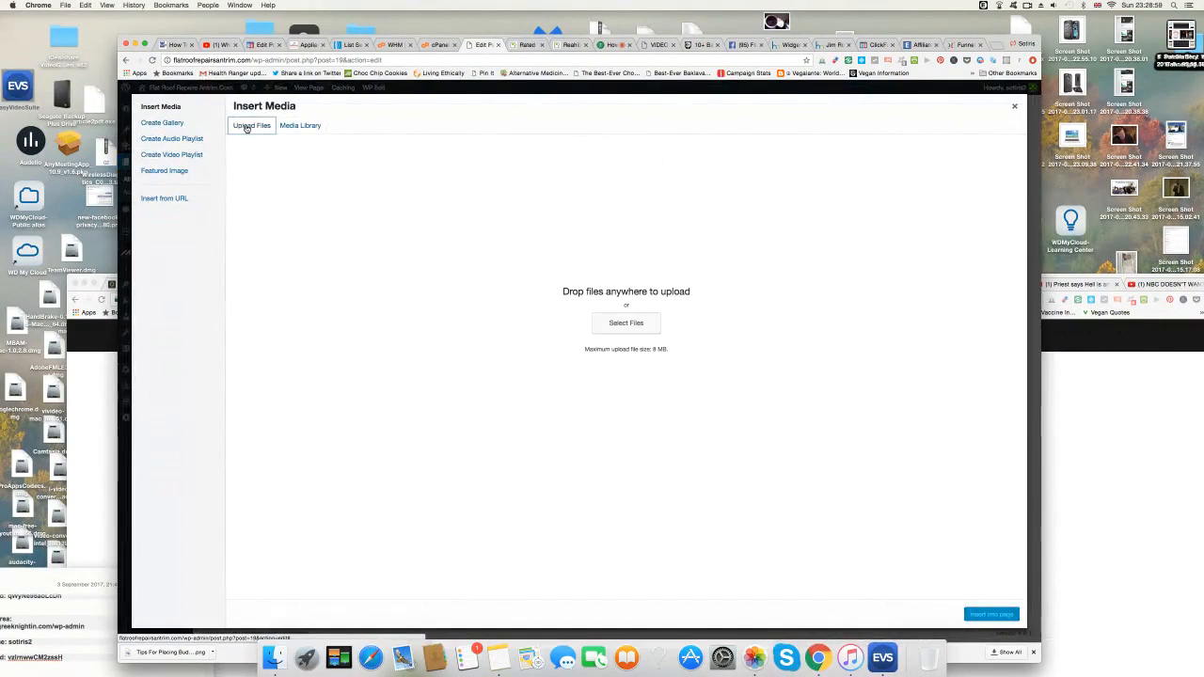
{"action": "left_click", "coordinate": [626, 324]}
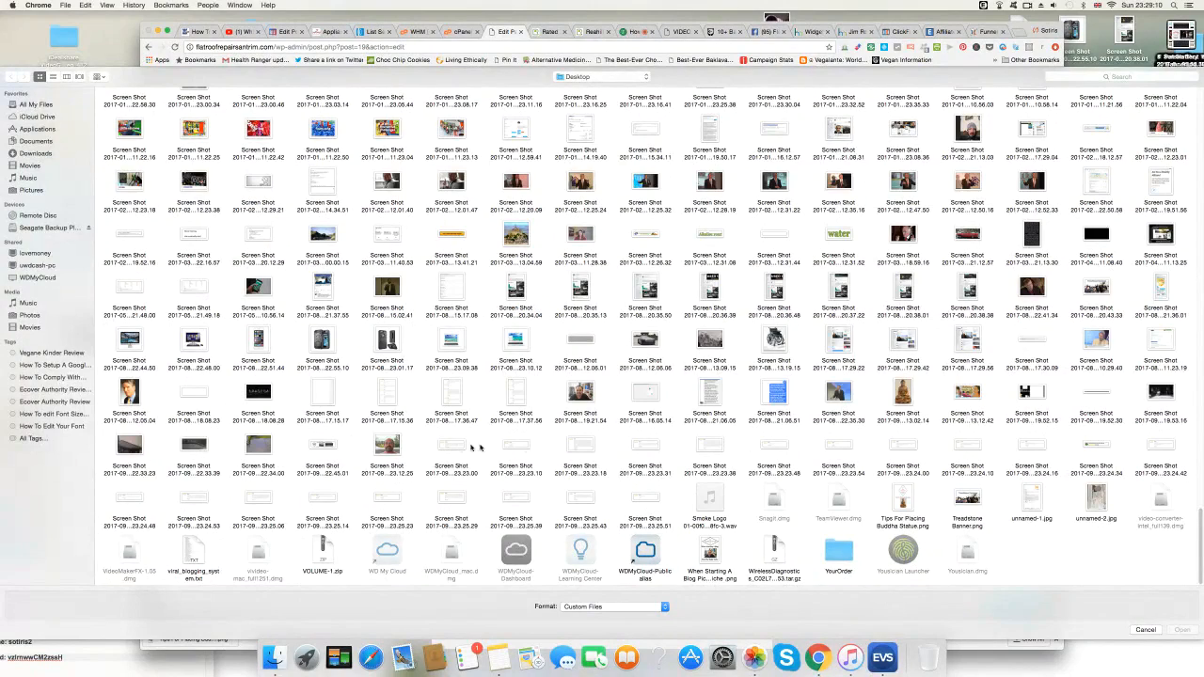
{"action": "left_click", "coordinate": [782, 447]}
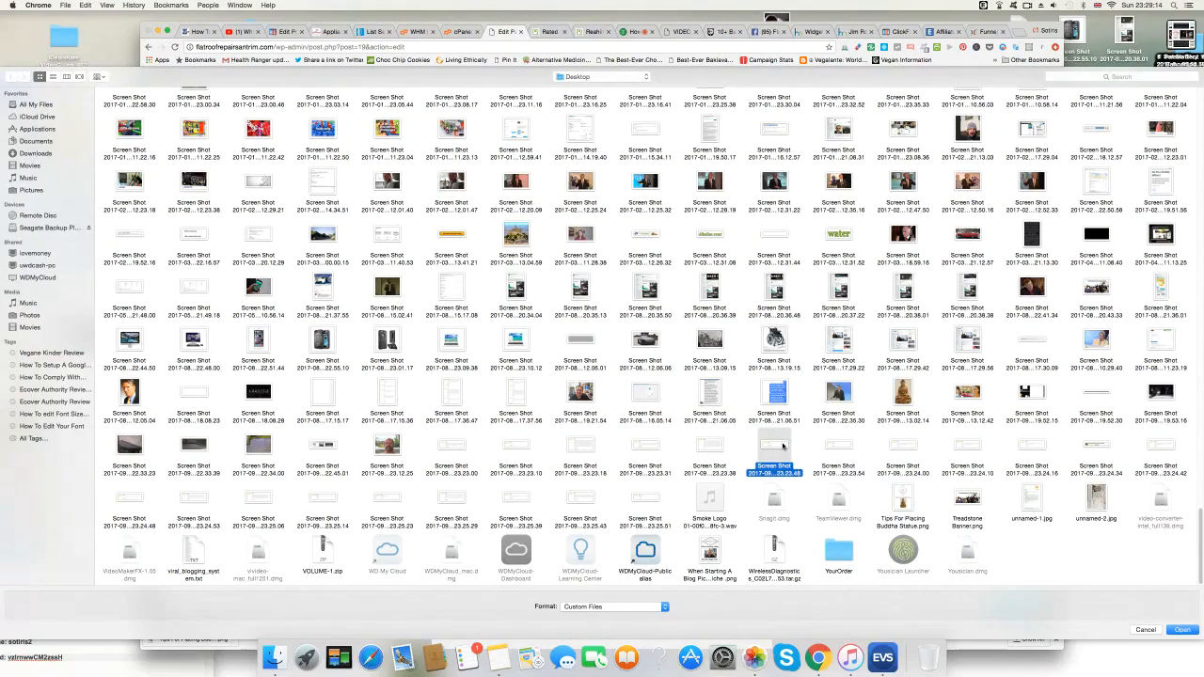
{"action": "left_click", "coordinate": [1186, 629]}
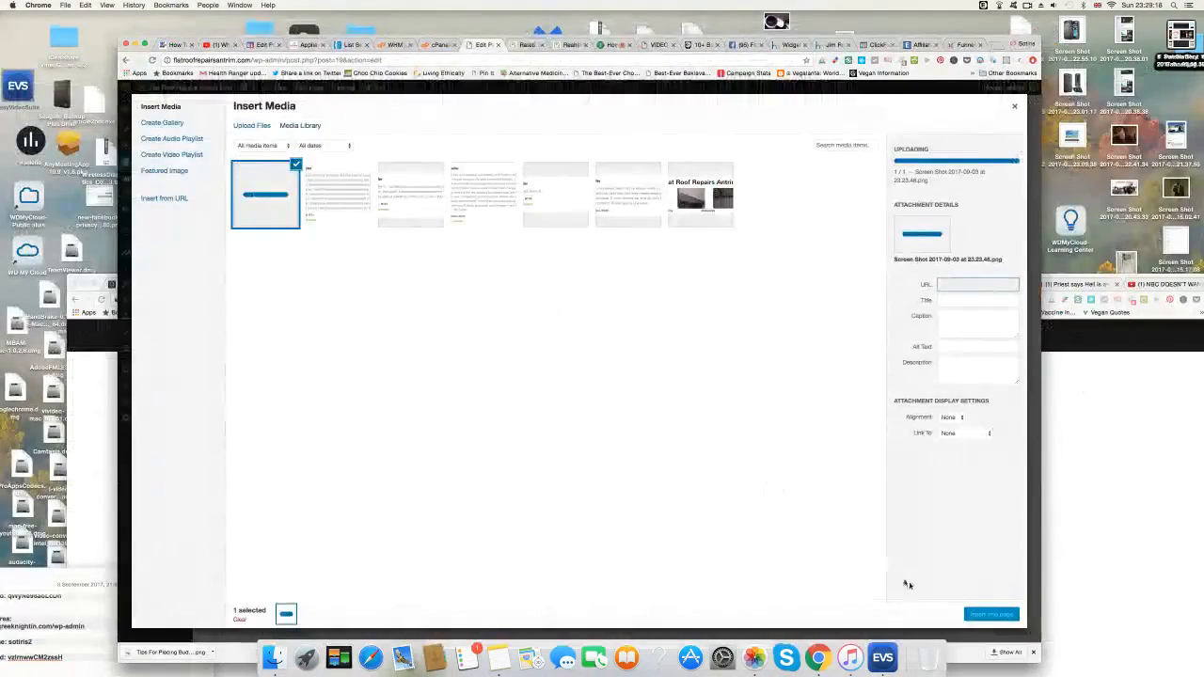
{"action": "left_click", "coordinate": [990, 613]}
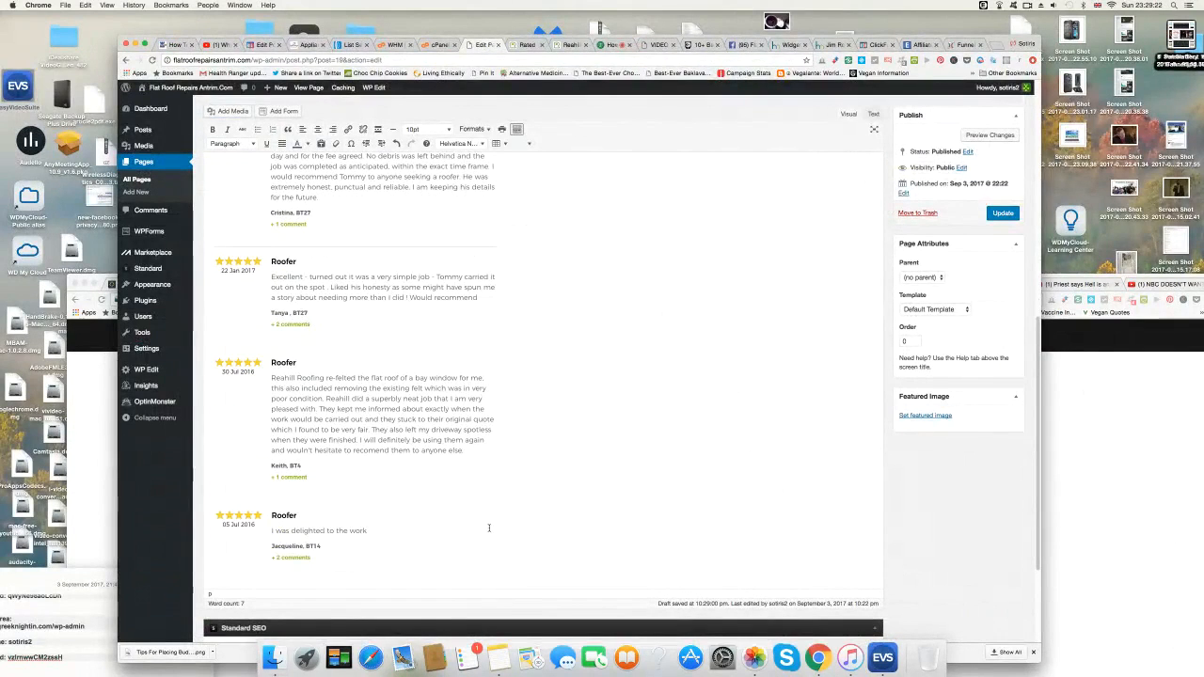
{"action": "key", "text": "Return"}
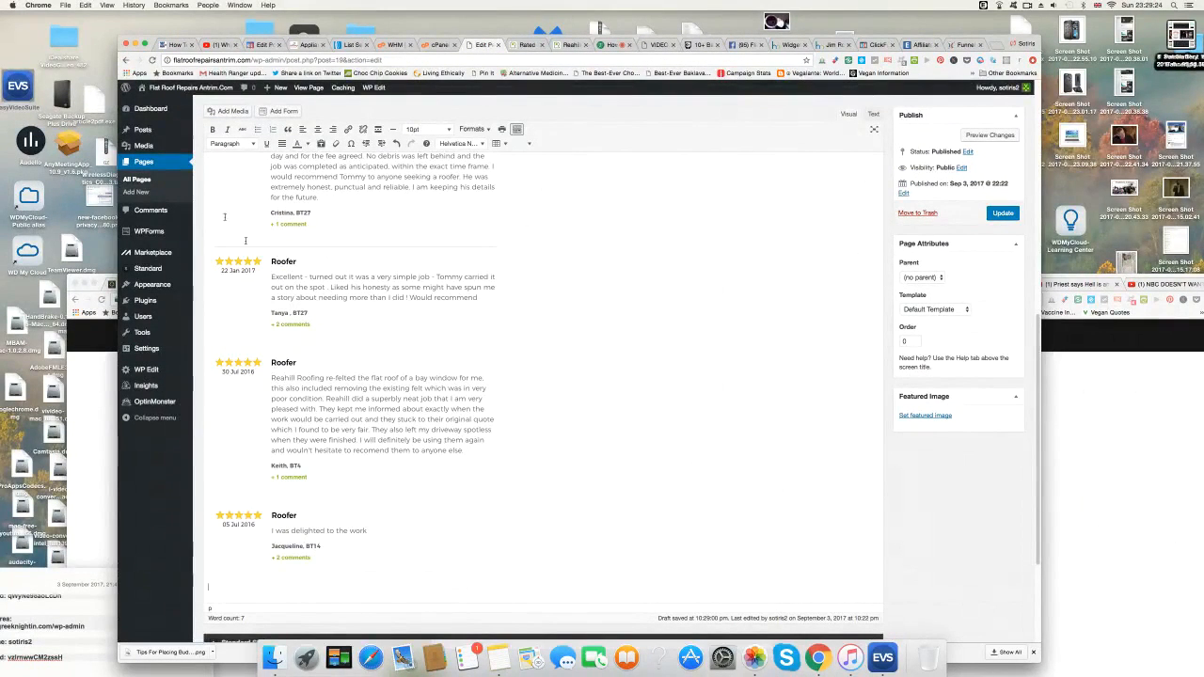
Upload the 10 Aug 2016 'Well pleased with job' review screenshot and insert it below the 05 Jul review.
{"action": "left_click", "coordinate": [230, 111]}
{"action": "left_click", "coordinate": [251, 125]}
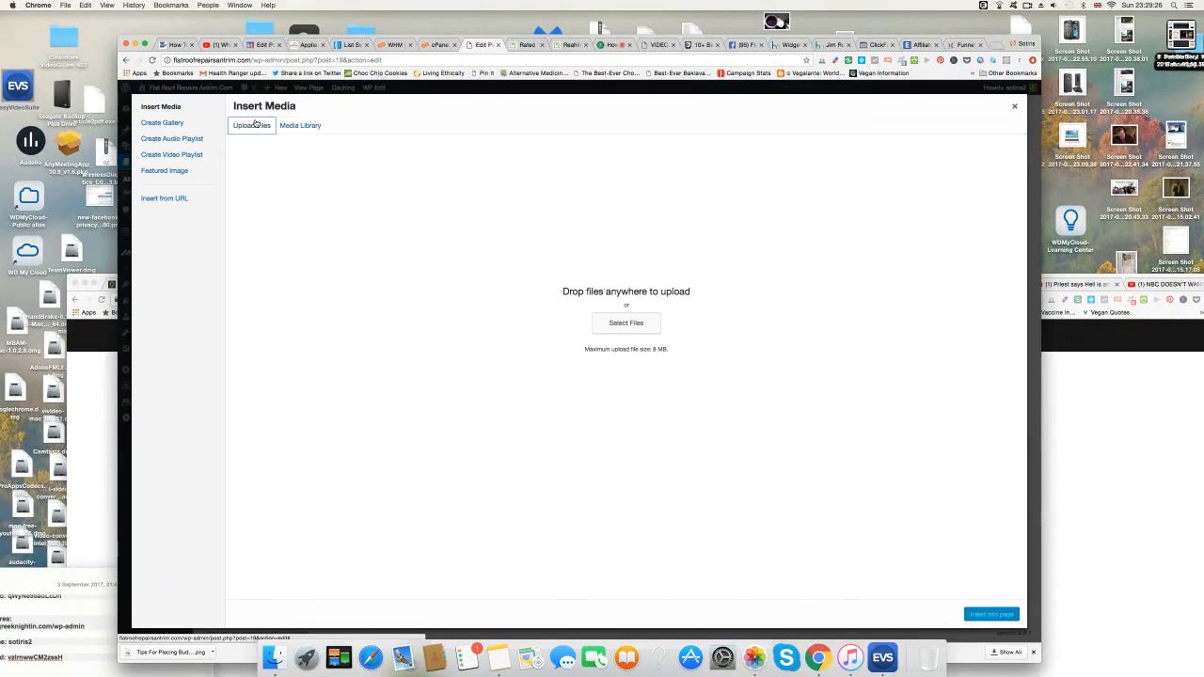
{"action": "left_click", "coordinate": [621, 323]}
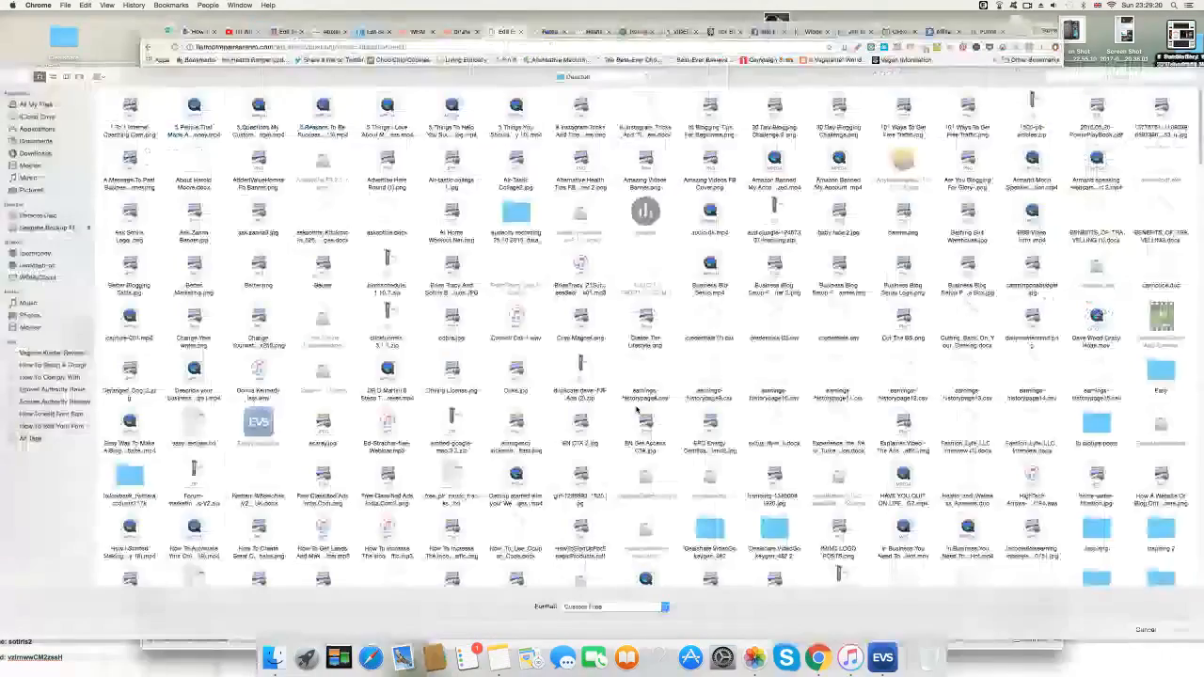
{"action": "scroll", "coordinate": [636, 410], "scroll_direction": "down", "scroll_amount": 15}
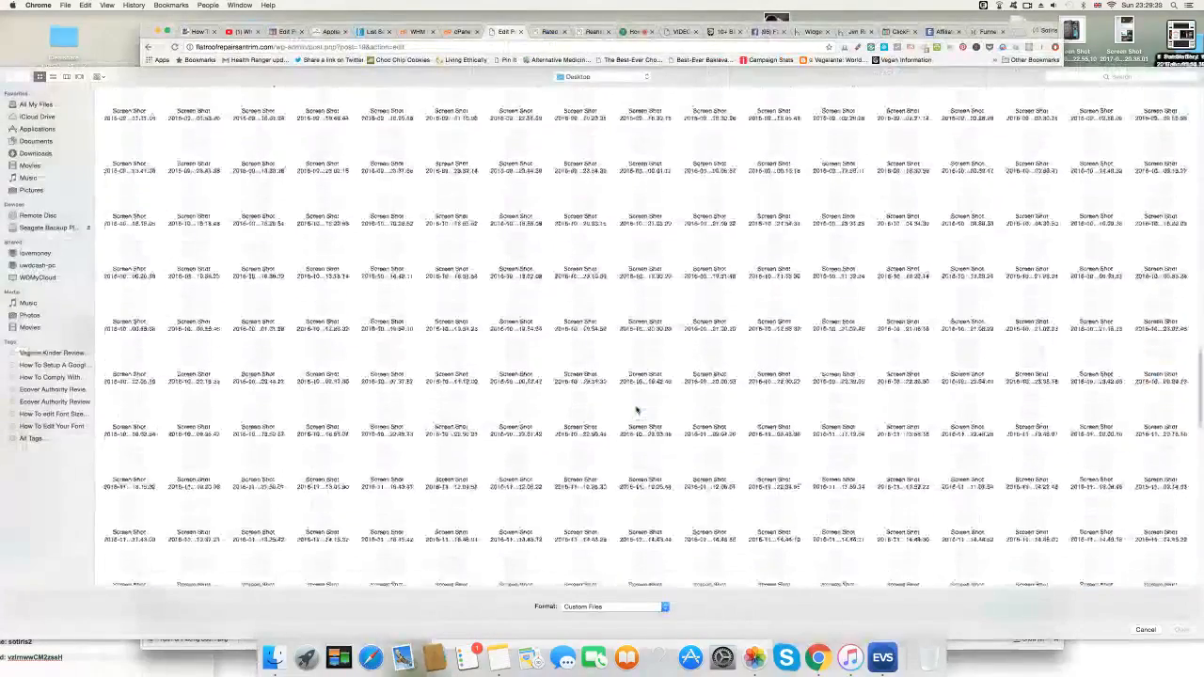
{"action": "scroll", "coordinate": [637, 409], "scroll_direction": "down", "scroll_amount": 10}
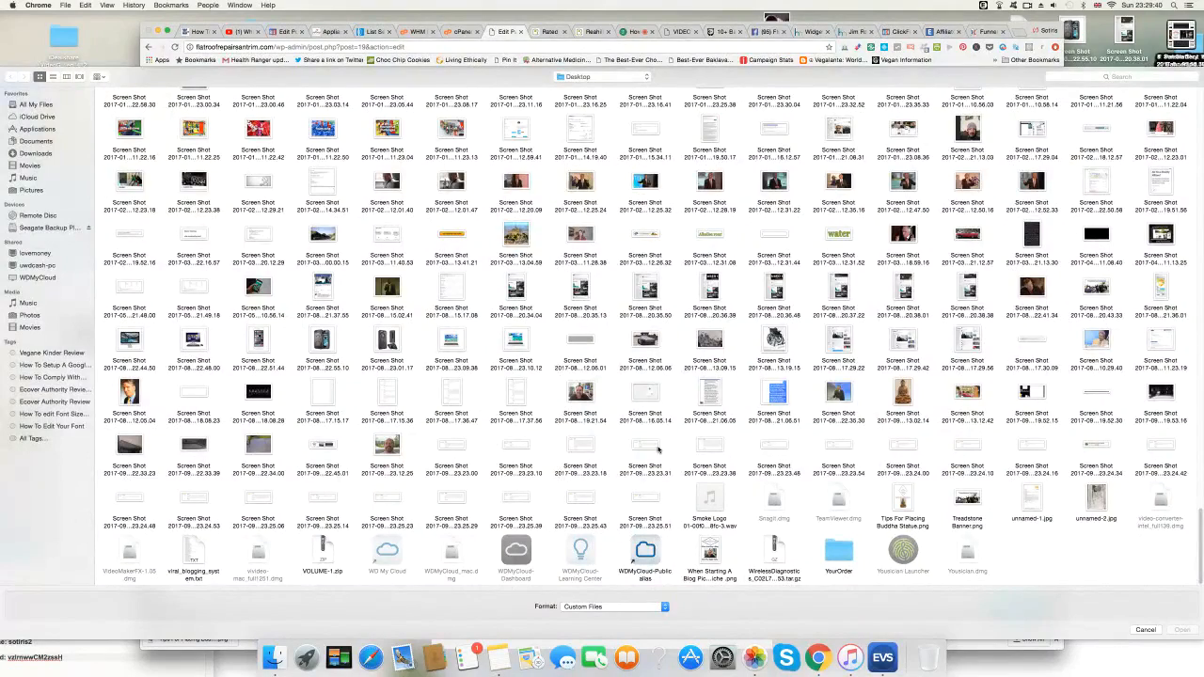
{"action": "left_click", "coordinate": [852, 455]}
{"action": "left_click", "coordinate": [1183, 631]}
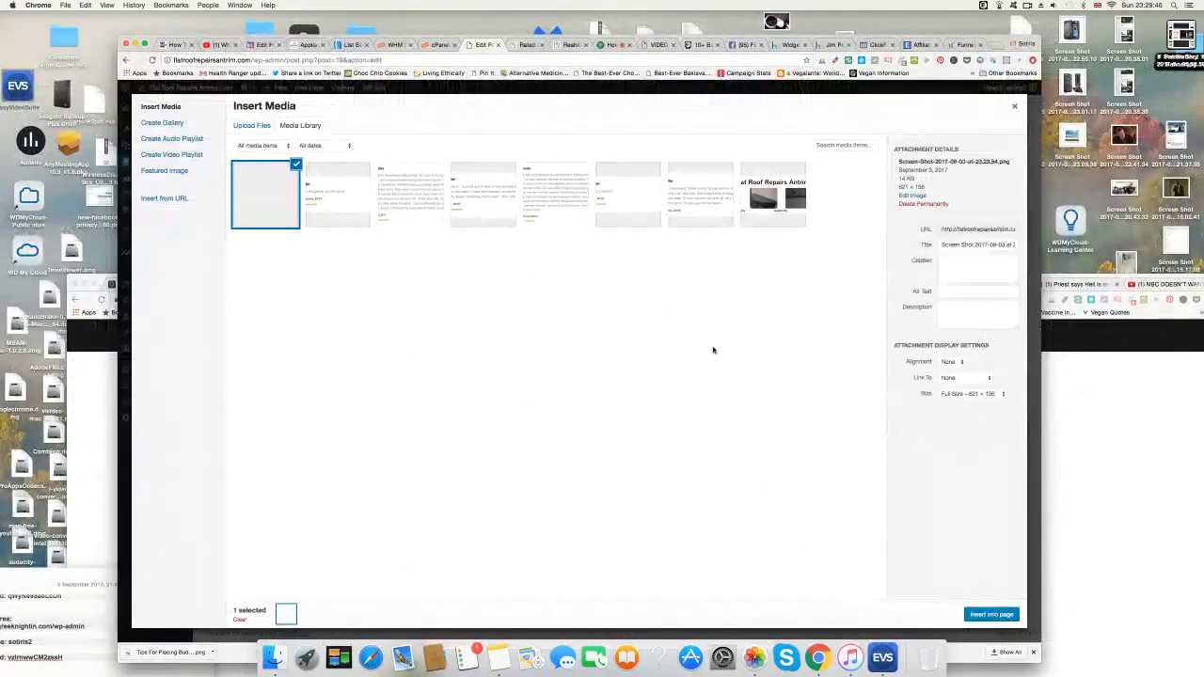
{"action": "left_click", "coordinate": [978, 615]}
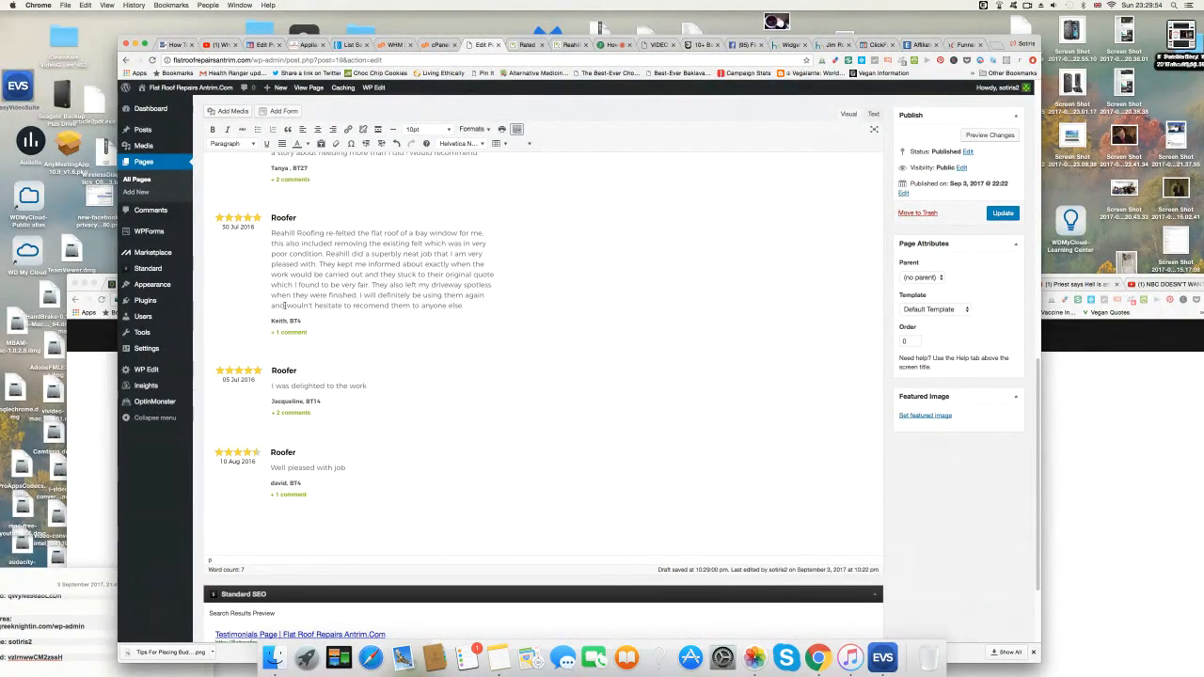
{"action": "key", "text": "BackSpace"}
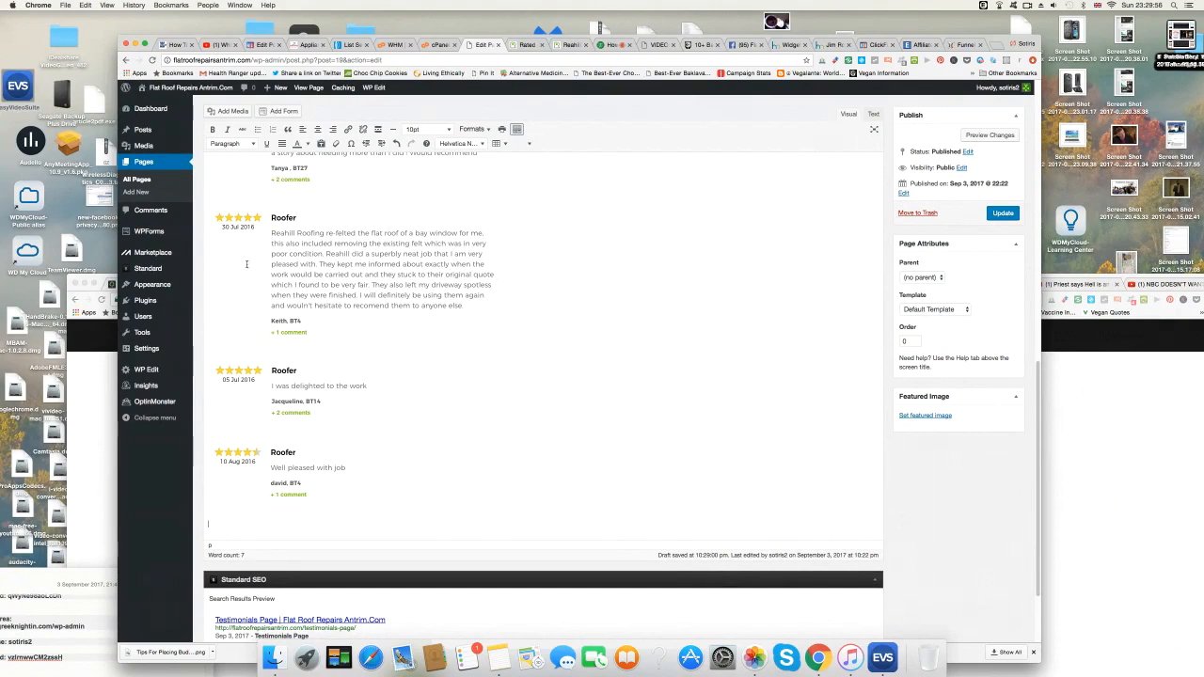
Upload and insert the 10 Jun 2016 'Very professional, friendly and reliable' review, adding a blank line after it.
{"action": "left_click", "coordinate": [228, 111]}
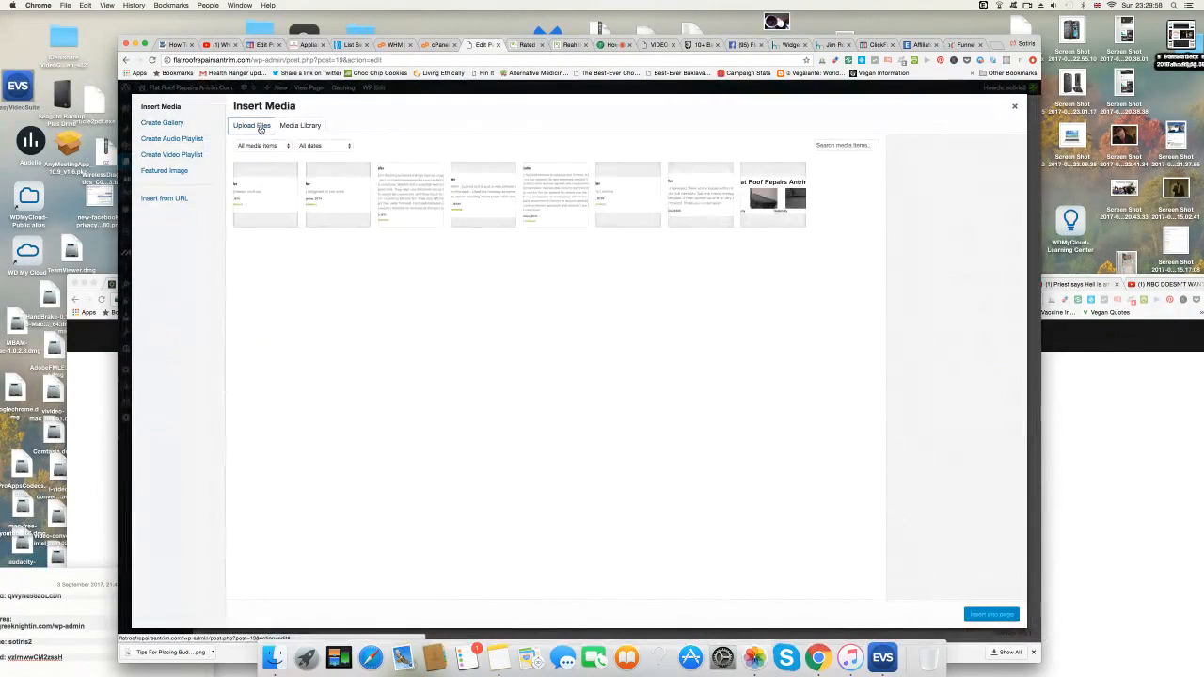
{"action": "left_click", "coordinate": [260, 129]}
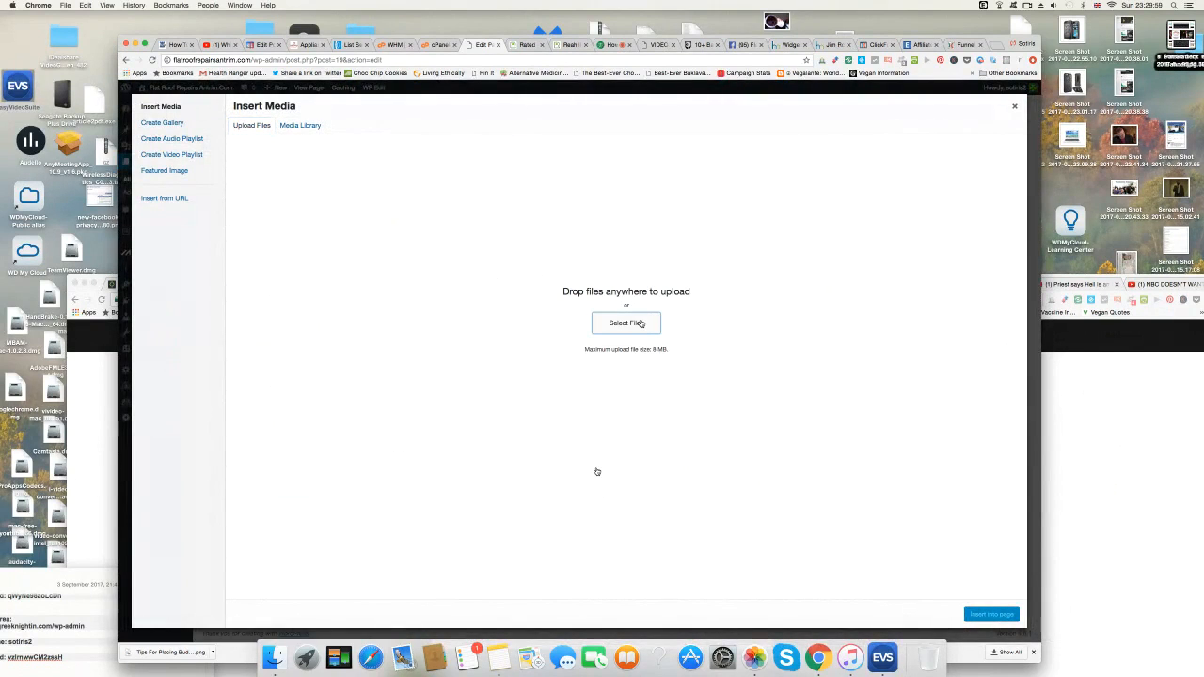
{"action": "left_click", "coordinate": [641, 322]}
{"action": "scroll", "coordinate": [597, 471], "scroll_direction": "down", "scroll_amount": 20}
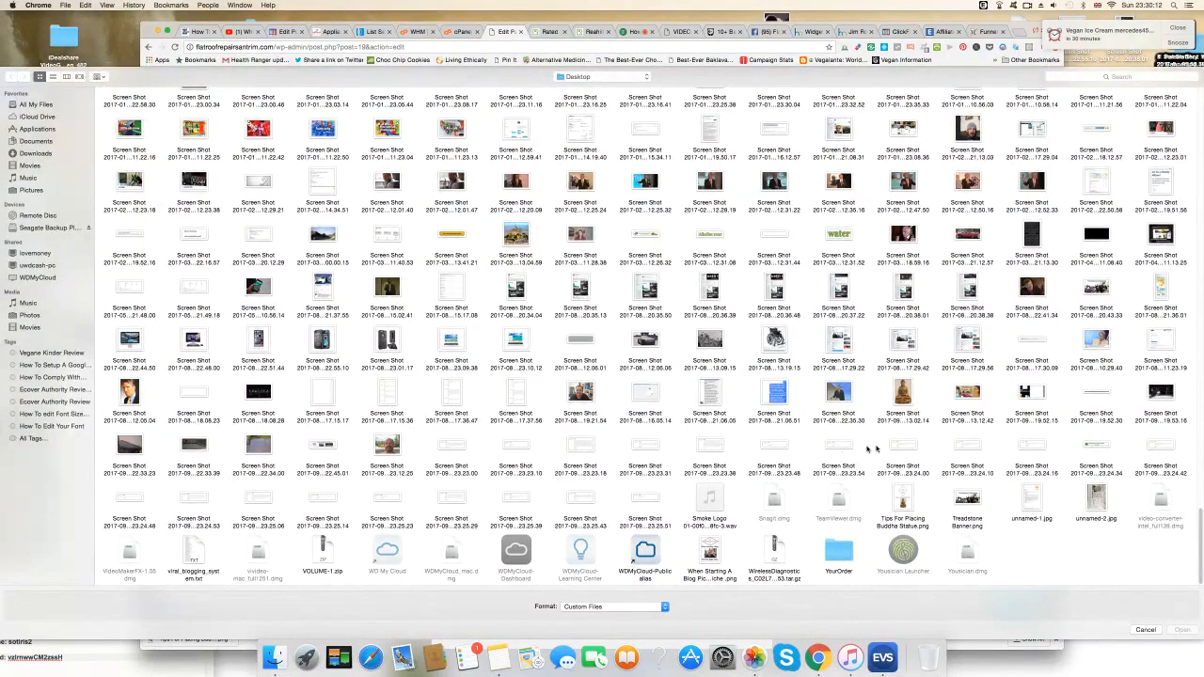
{"action": "left_click", "coordinate": [906, 446]}
{"action": "left_click", "coordinate": [1183, 630]}
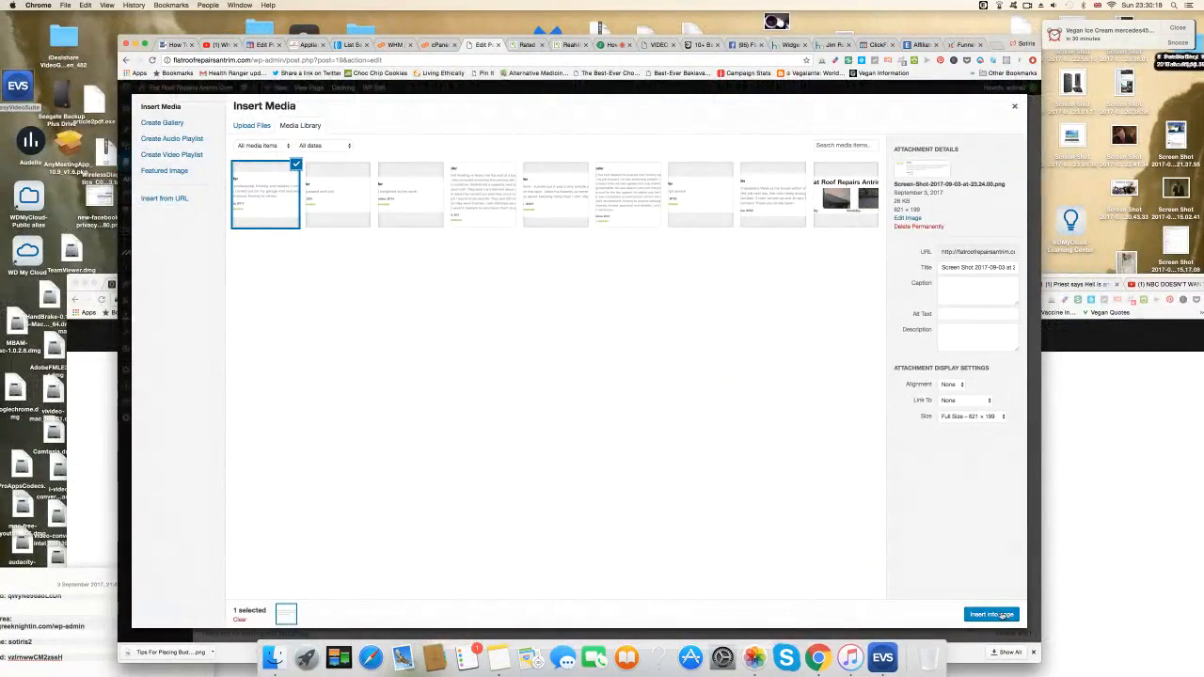
{"action": "left_click", "coordinate": [994, 614]}
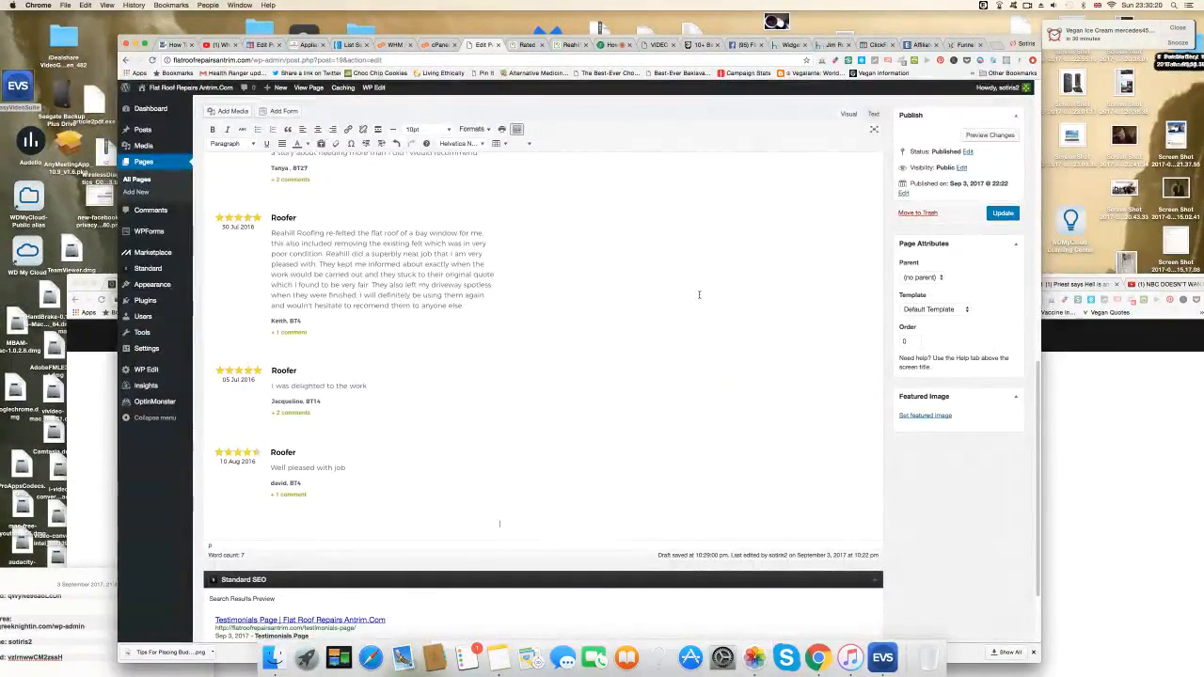
{"action": "scroll", "coordinate": [698, 298], "scroll_direction": "down", "scroll_amount": 2}
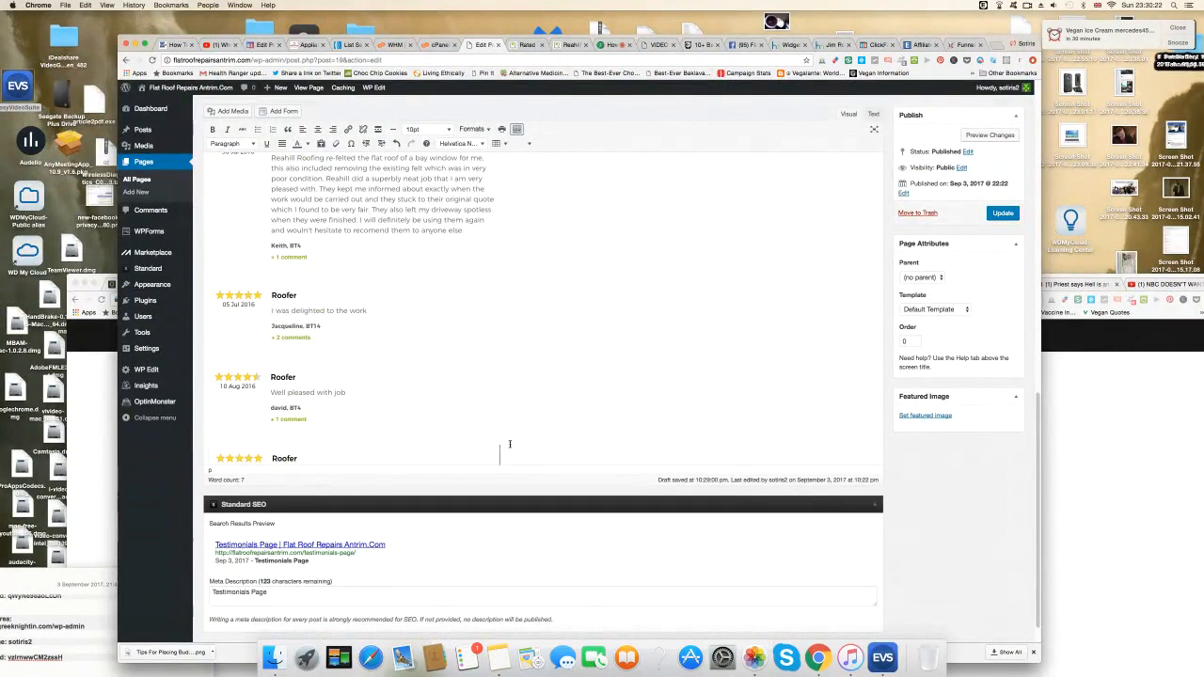
{"action": "scroll", "coordinate": [520, 446], "scroll_direction": "down", "scroll_amount": 1}
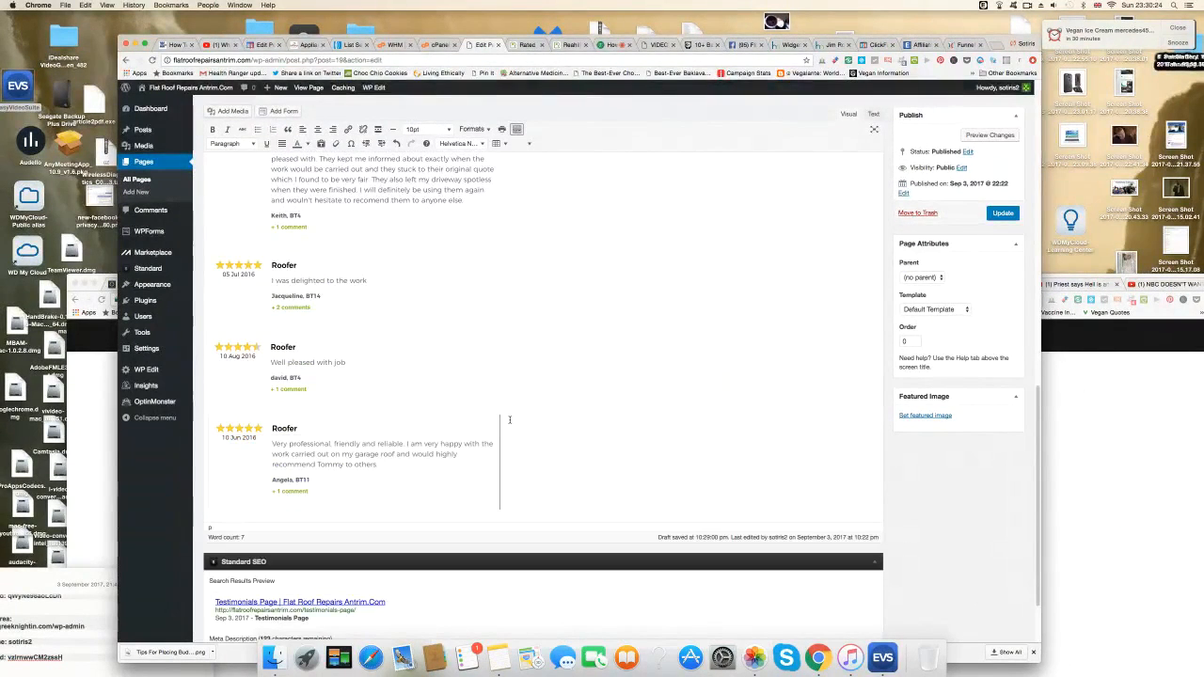
{"action": "key", "text": "Return"}
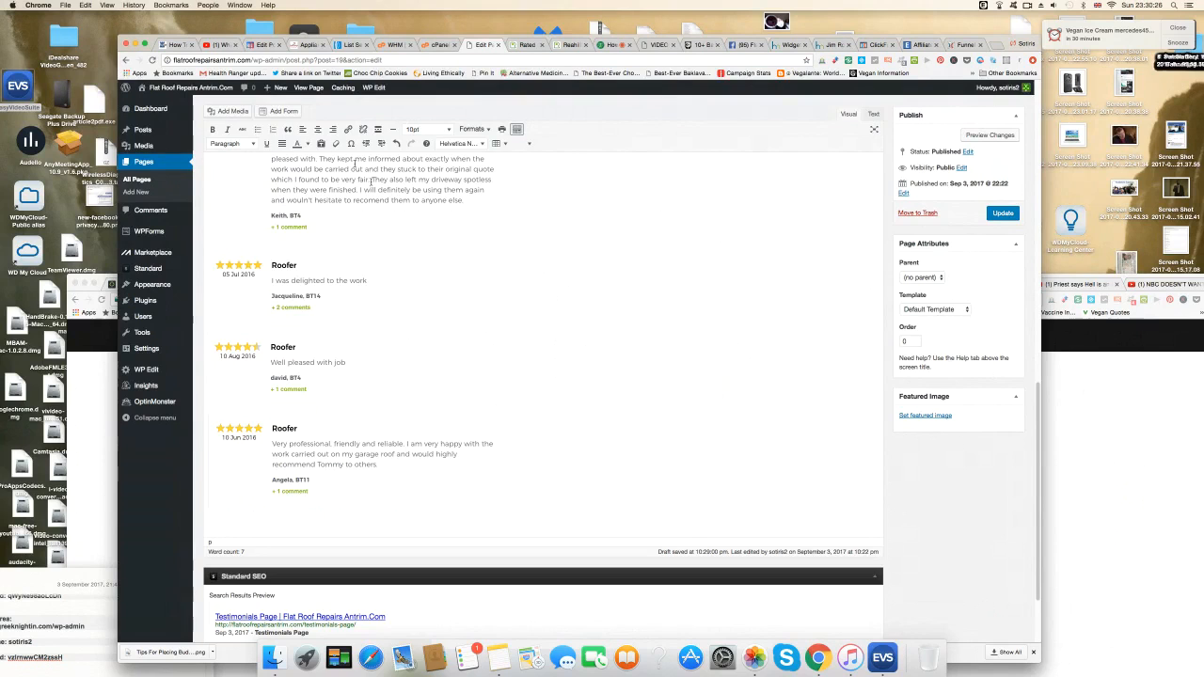
Bring up the file chooser to upload the next review screenshot.
{"action": "left_click", "coordinate": [232, 111]}
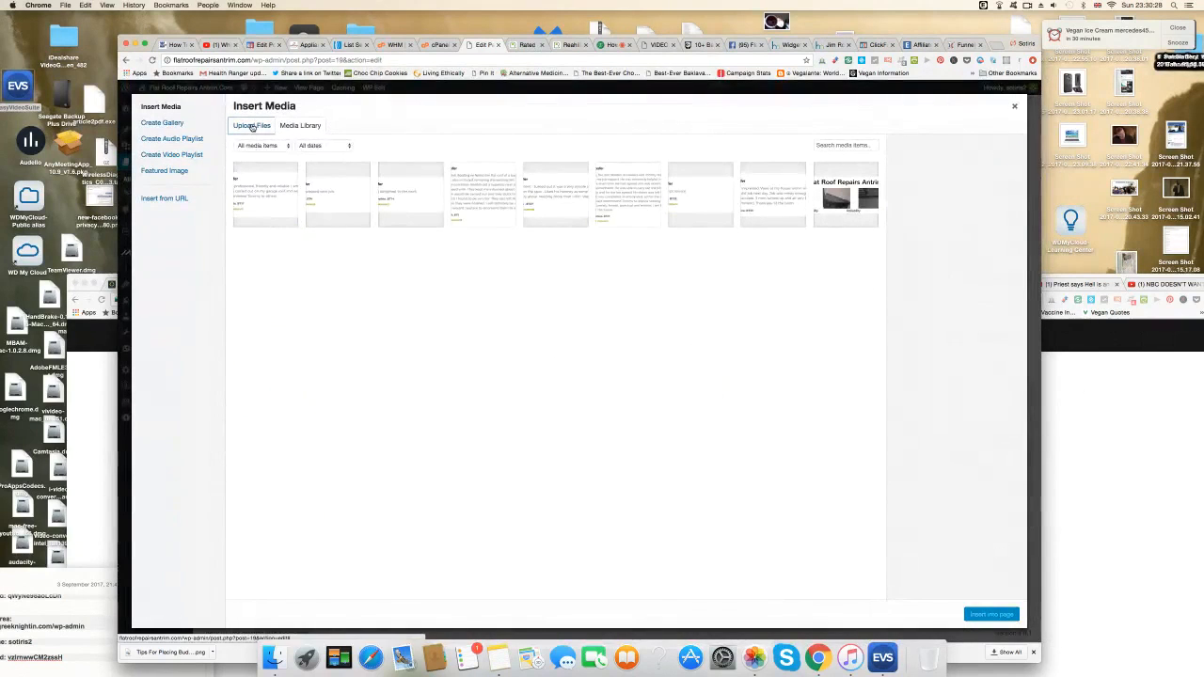
{"action": "left_click", "coordinate": [252, 128]}
{"action": "left_click", "coordinate": [626, 323]}
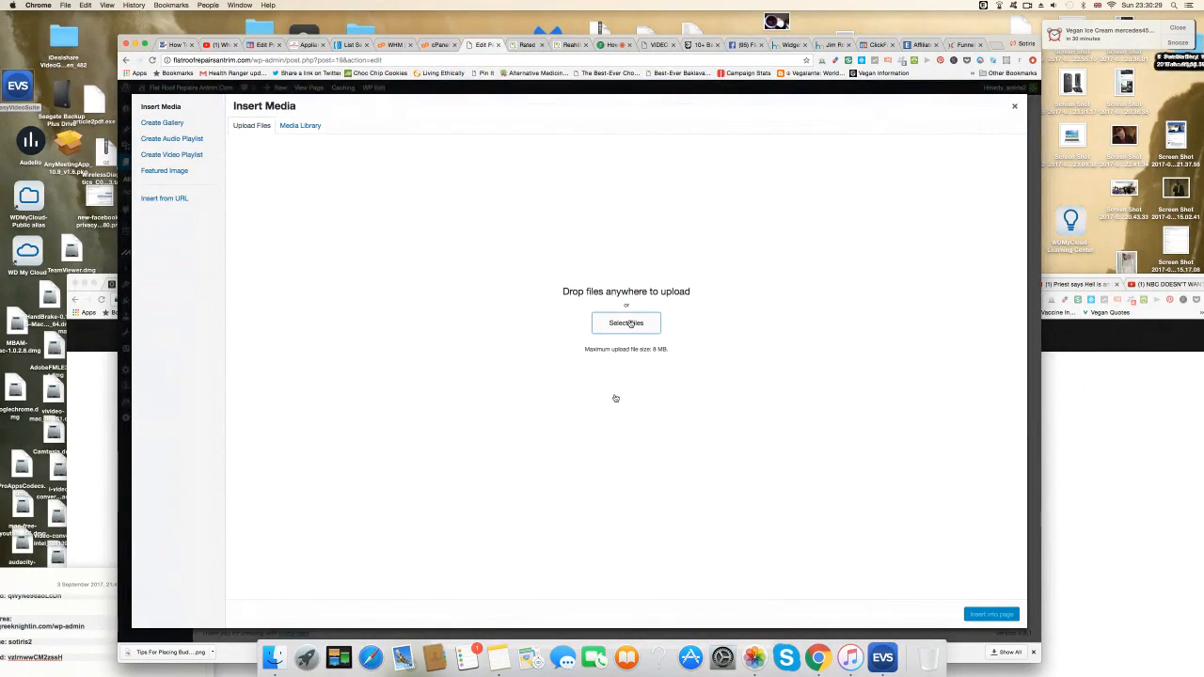
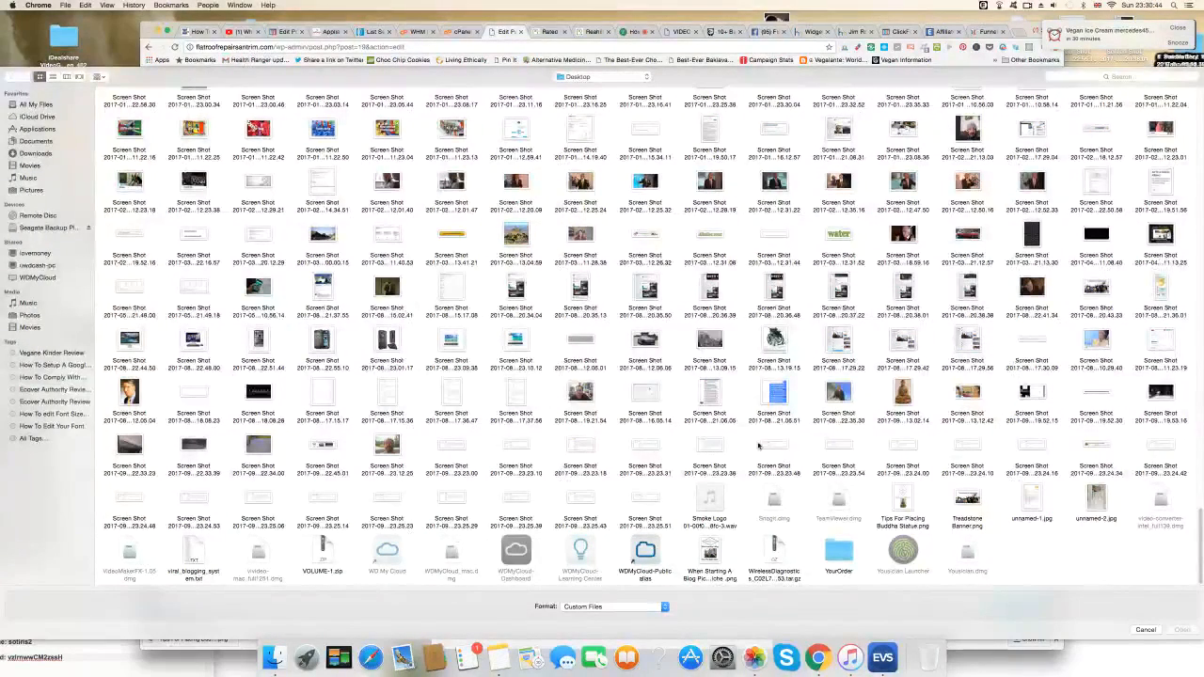
Upload the chosen review screenshot, insert it at the page end, and add a blank line after it.
{"action": "left_click", "coordinate": [974, 447]}
{"action": "left_click", "coordinate": [1183, 630]}
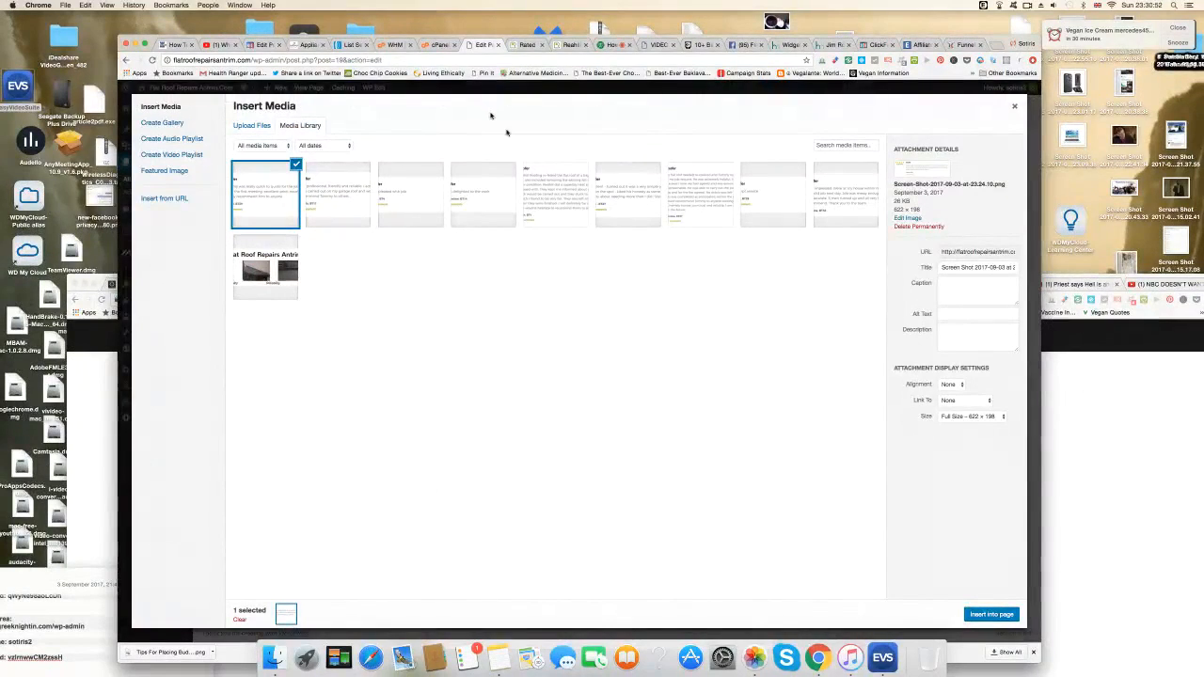
{"action": "left_click", "coordinate": [996, 615]}
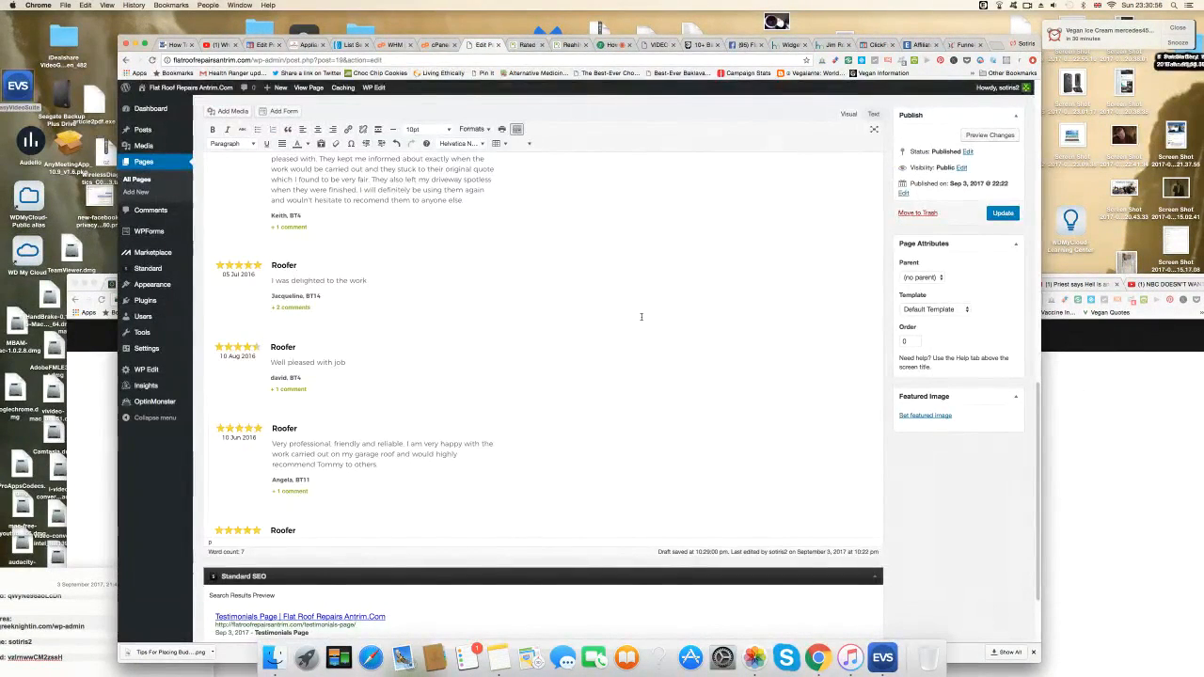
{"action": "scroll", "coordinate": [555, 399], "scroll_direction": "down", "scroll_amount": 2}
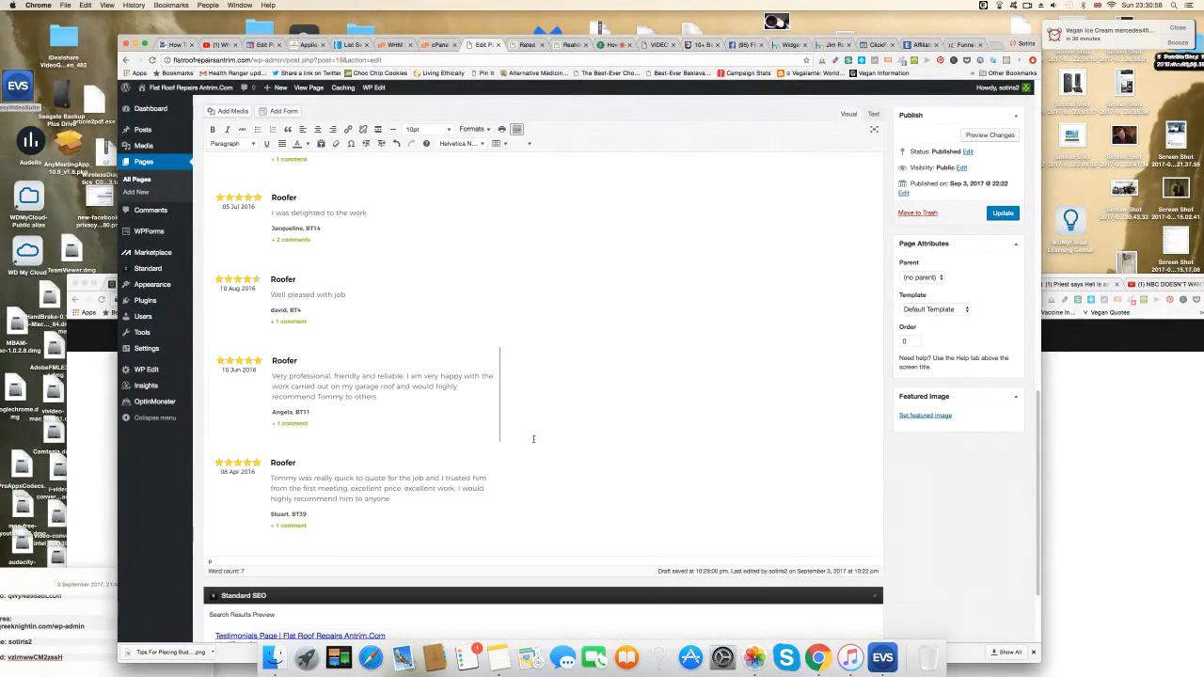
{"action": "left_click", "coordinate": [495, 489]}
{"action": "left_click", "coordinate": [499, 484]}
{"action": "key", "text": "Return"}
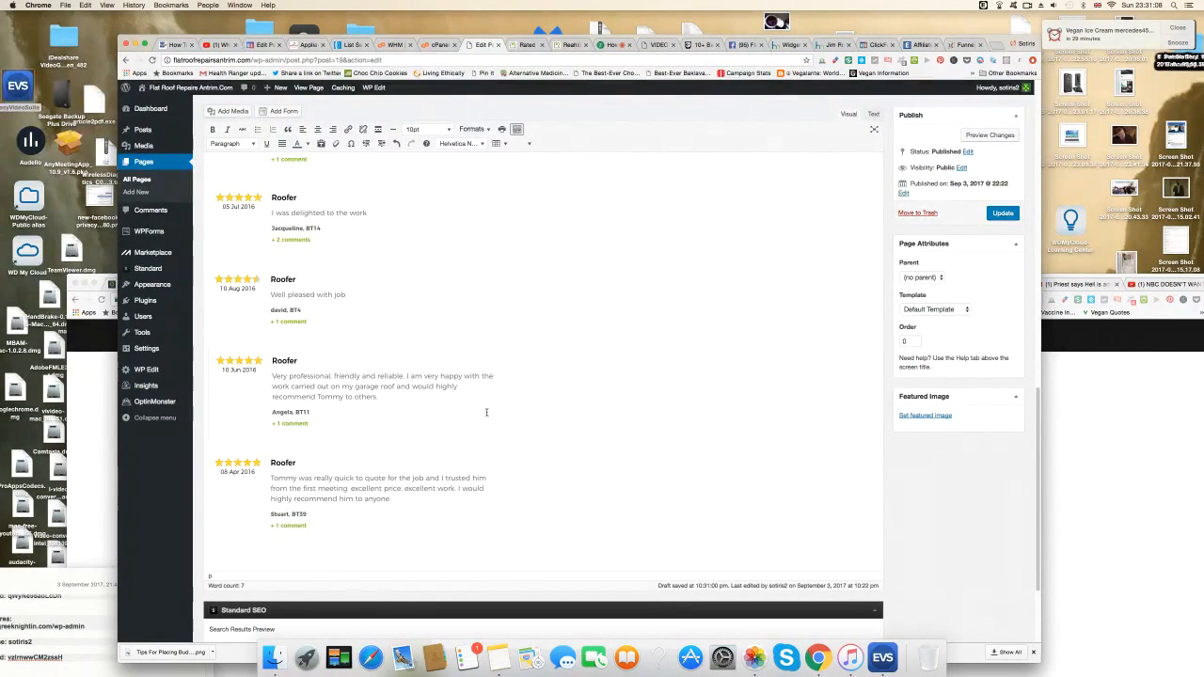
Scroll through the Testimonials page and bring up Add Media for the next screenshot.
{"action": "scroll", "coordinate": [486, 412], "scroll_direction": "up", "scroll_amount": 5}
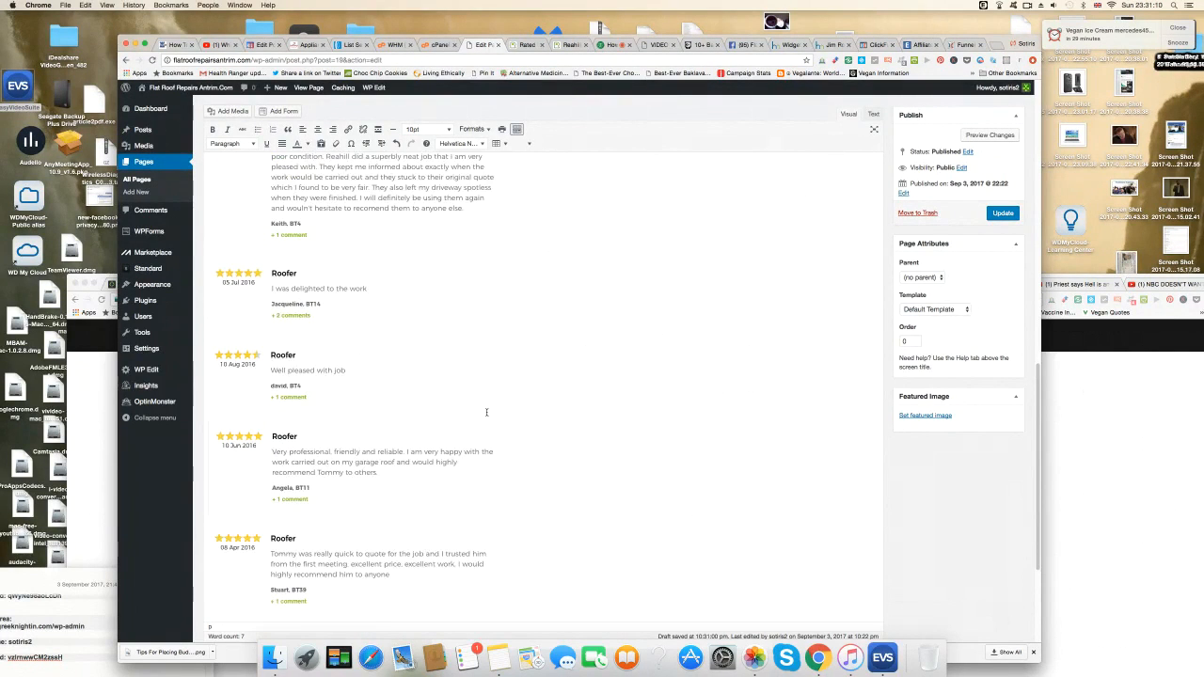
{"action": "scroll", "coordinate": [486, 412], "scroll_direction": "up", "scroll_amount": 5}
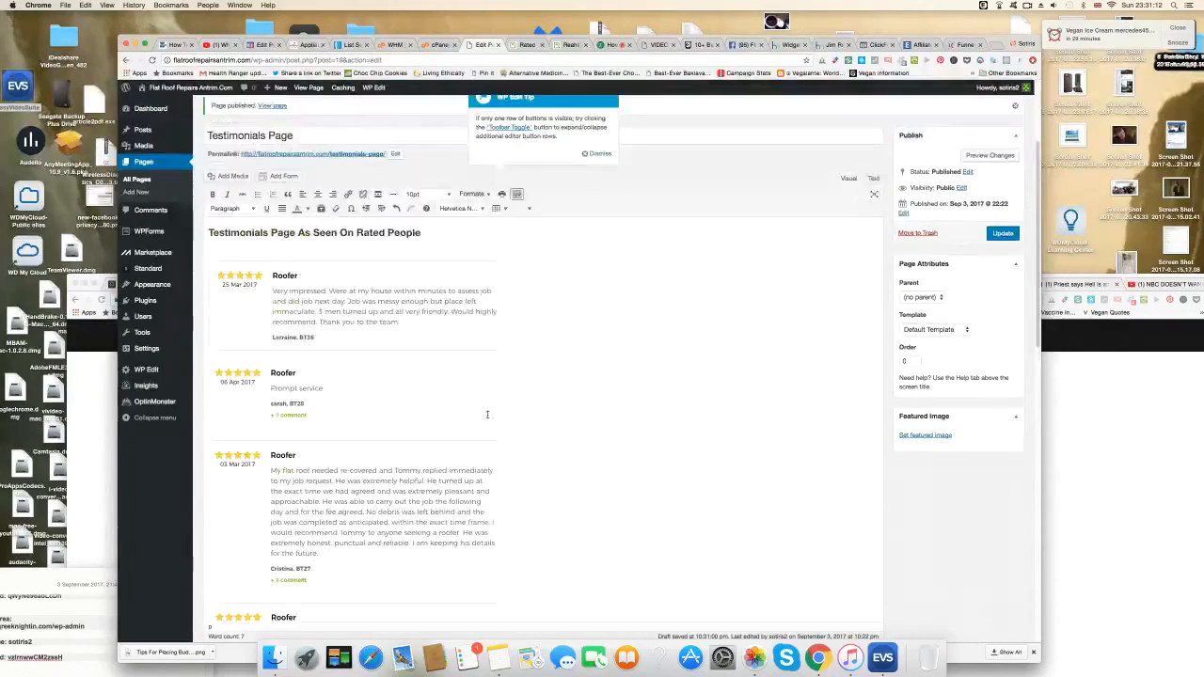
{"action": "scroll", "coordinate": [461, 437], "scroll_direction": "down", "scroll_amount": 8}
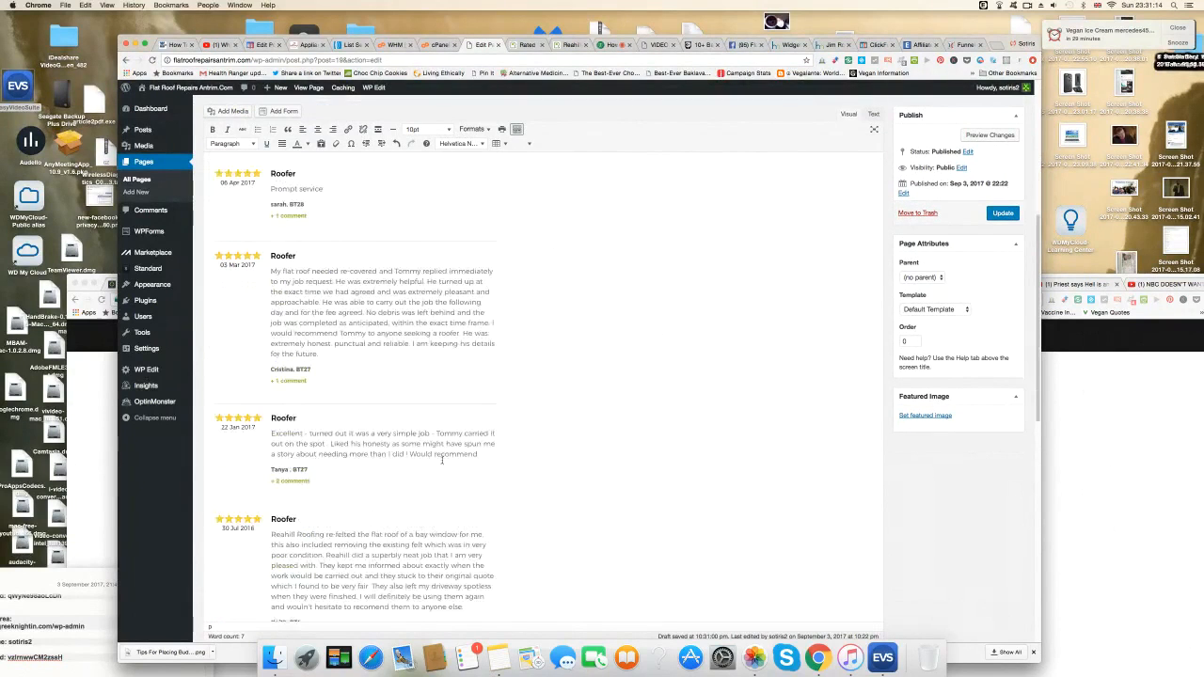
{"action": "scroll", "coordinate": [414, 462], "scroll_direction": "down", "scroll_amount": 5}
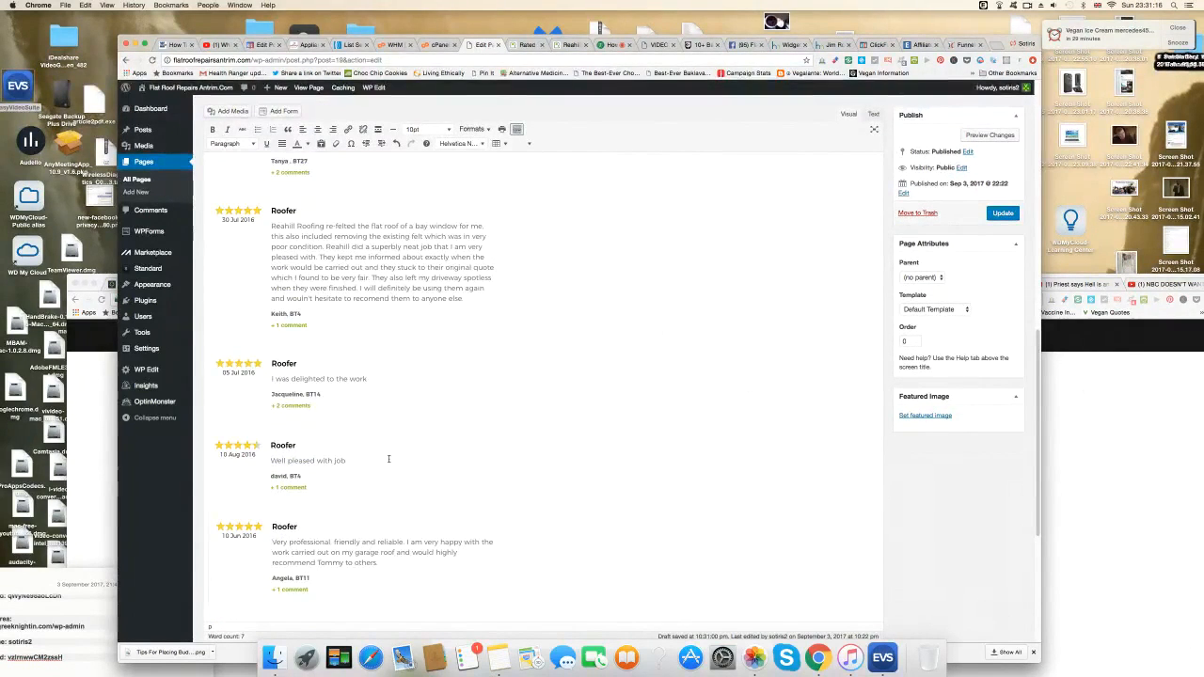
{"action": "scroll", "coordinate": [396, 505], "scroll_direction": "down", "scroll_amount": 3}
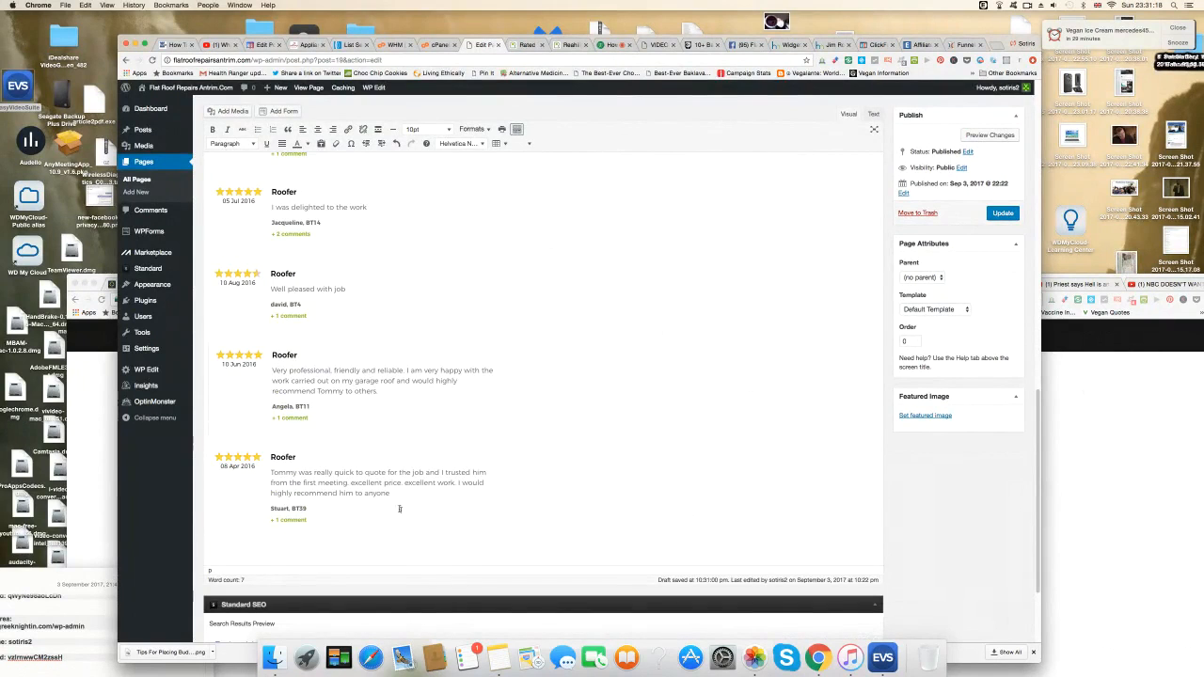
{"action": "left_click", "coordinate": [234, 112]}
Upload the next Desktop review screenshot, dismiss the iCloud notice, and insert the image into the page.
{"action": "left_click", "coordinate": [250, 125]}
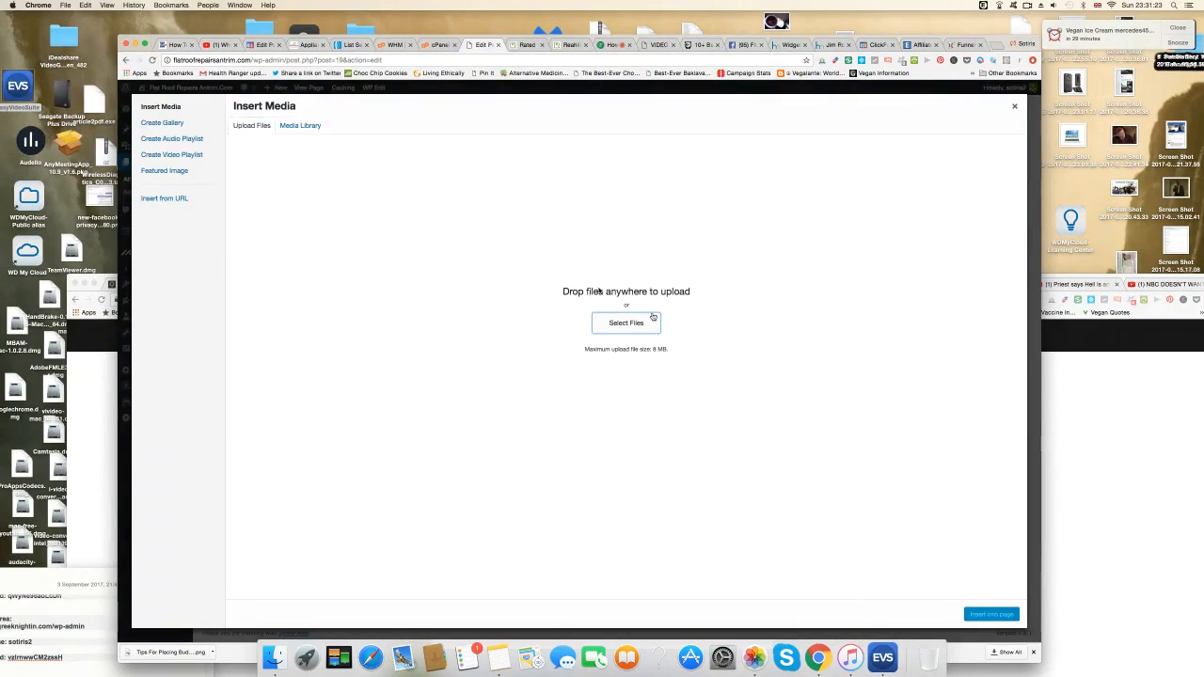
{"action": "left_click", "coordinate": [653, 318]}
{"action": "scroll", "coordinate": [605, 350], "scroll_direction": "down", "scroll_amount": 10}
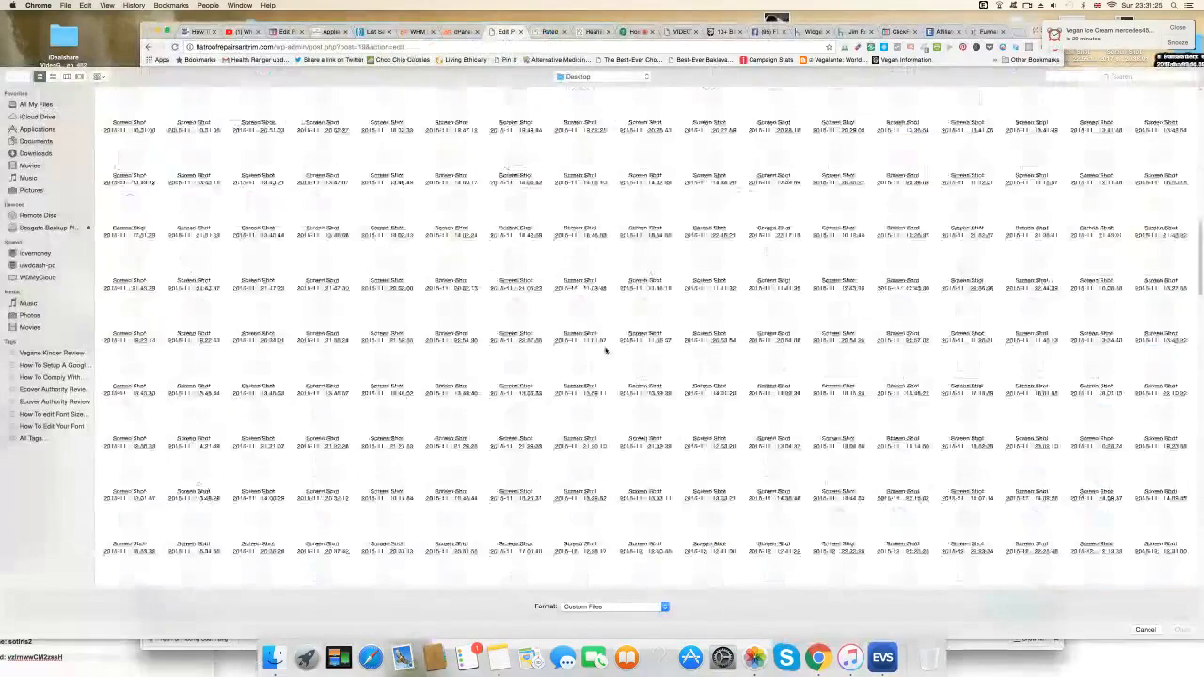
{"action": "scroll", "coordinate": [605, 351], "scroll_direction": "down", "scroll_amount": 15}
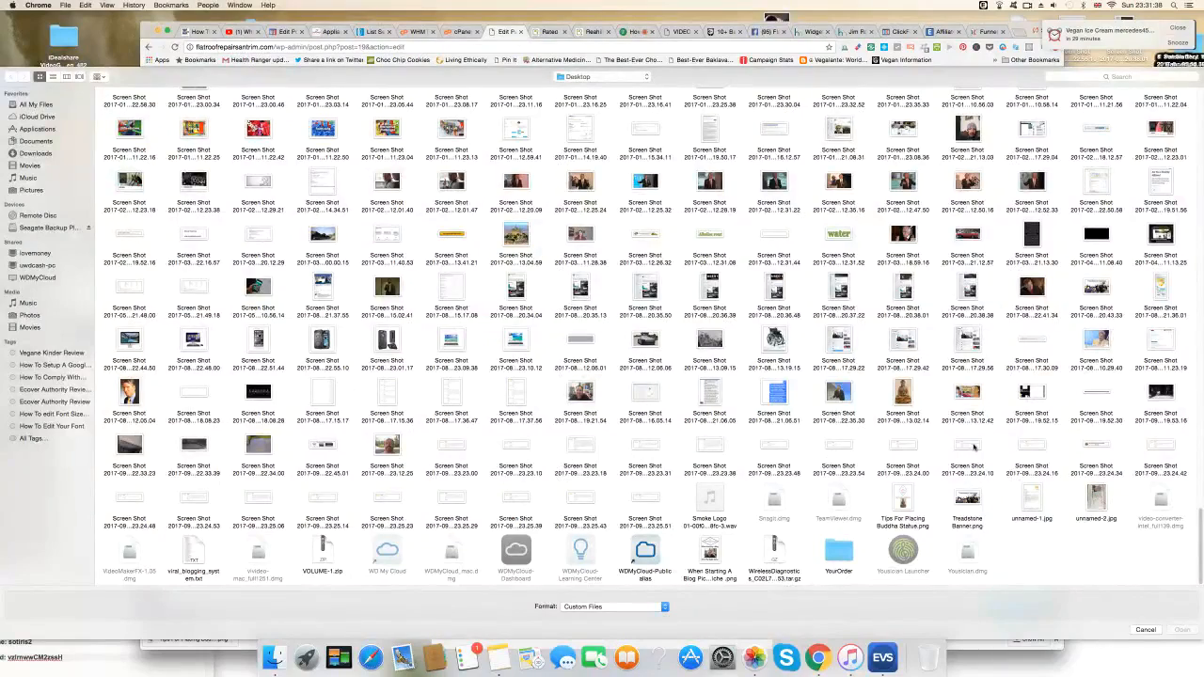
{"action": "left_click", "coordinate": [1036, 449]}
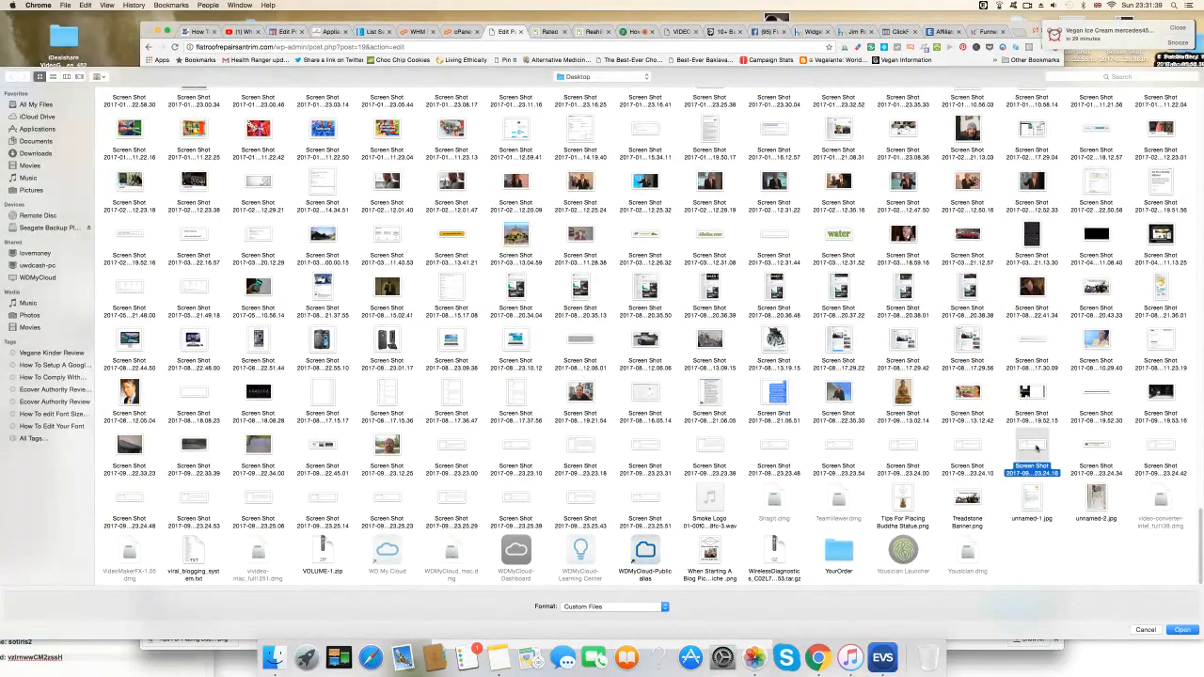
{"action": "left_click", "coordinate": [1182, 629]}
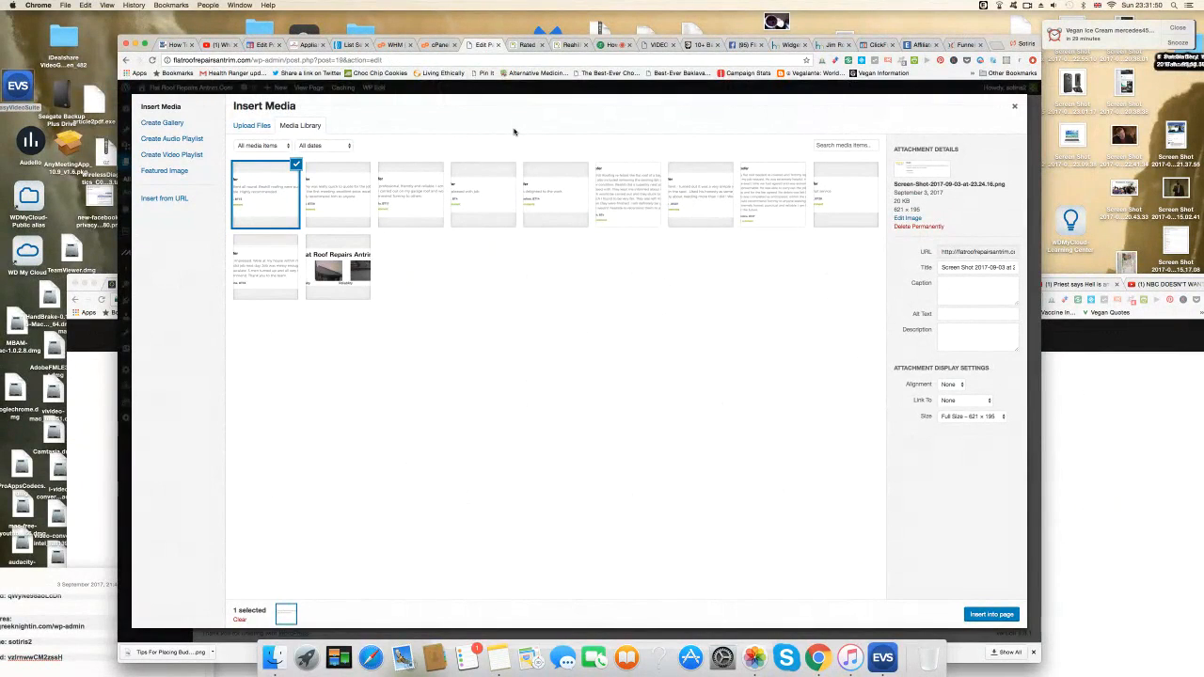
{"action": "left_click", "coordinate": [634, 212]}
{"action": "left_click", "coordinate": [992, 615]}
Add a line under the heading and insert the Reahill Flat Felt Roofing 49-ratings summary screenshot there.
{"action": "scroll", "coordinate": [676, 417], "scroll_direction": "up", "scroll_amount": 10}
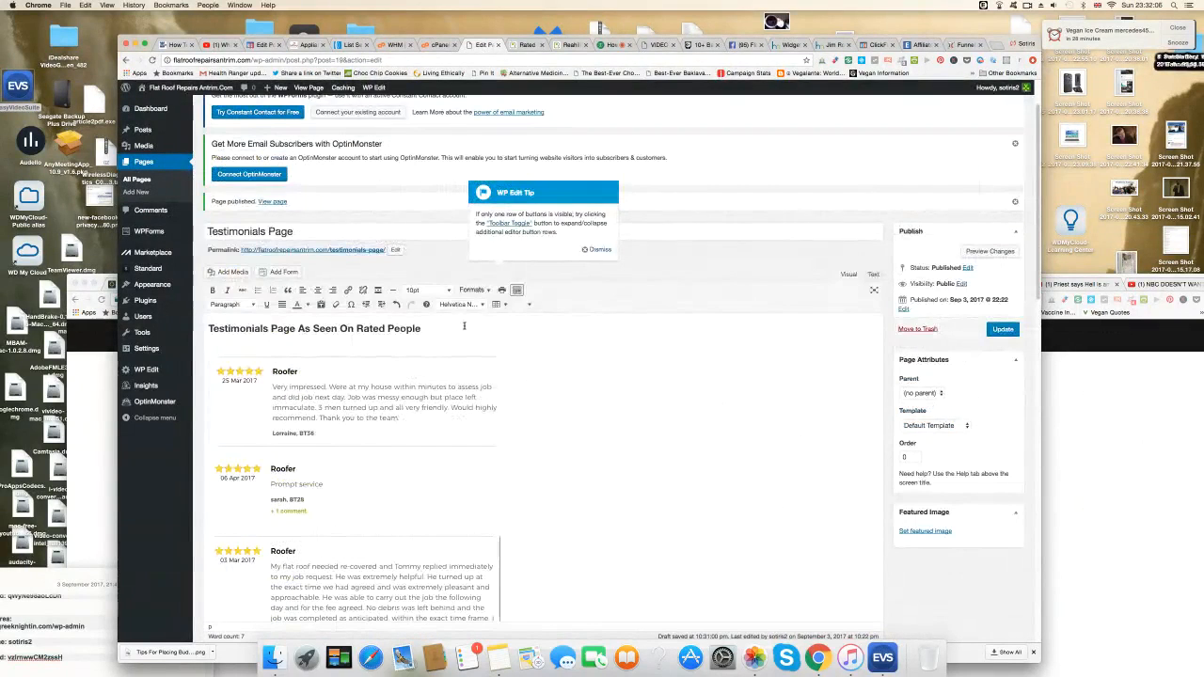
{"action": "left_click", "coordinate": [443, 327]}
{"action": "key", "text": "Return"}
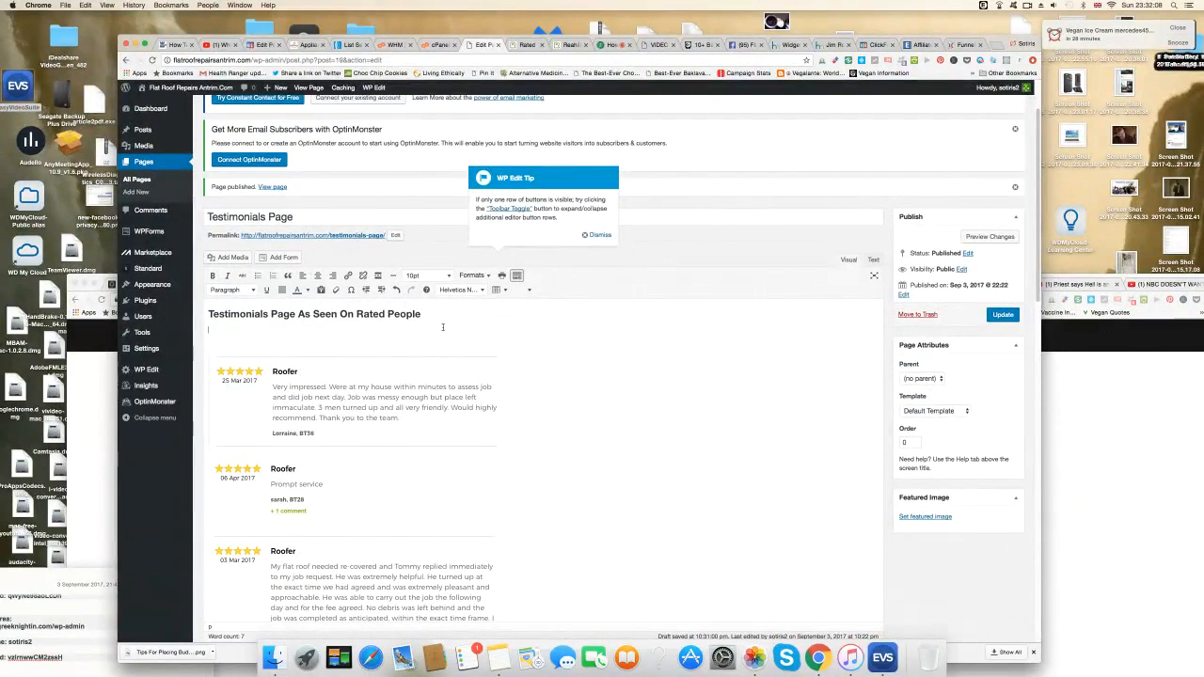
{"action": "left_click", "coordinate": [225, 257]}
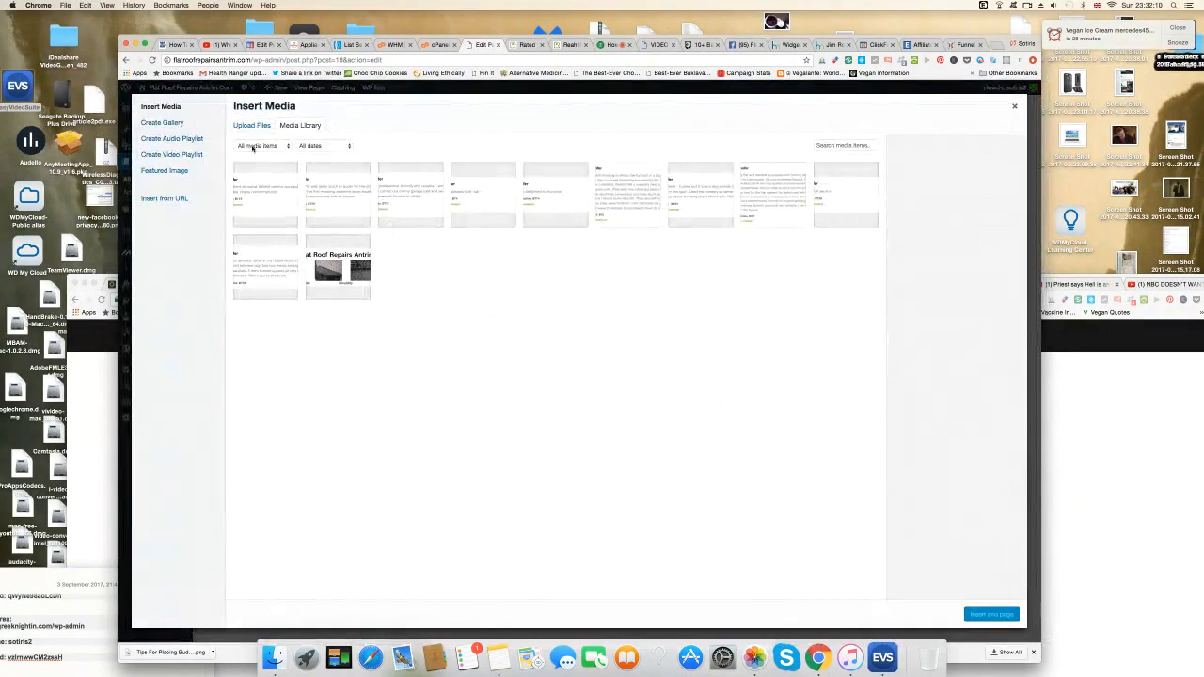
{"action": "left_click", "coordinate": [252, 126]}
{"action": "left_click", "coordinate": [638, 325]}
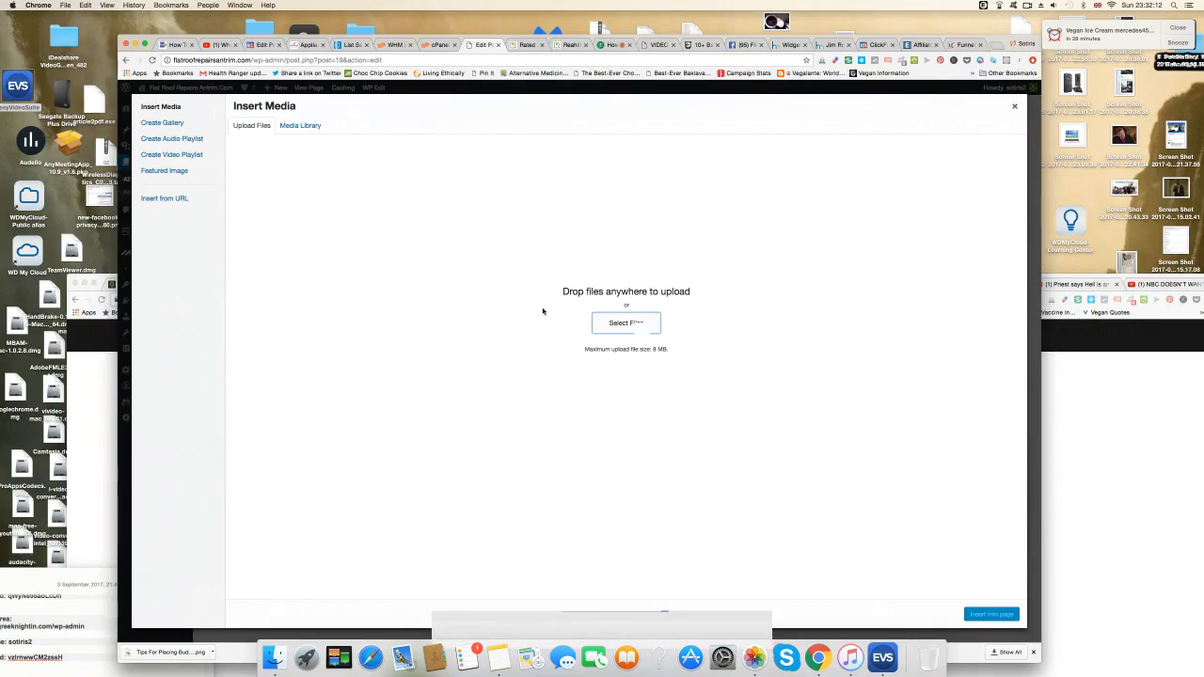
{"action": "scroll", "coordinate": [547, 317], "scroll_direction": "down", "scroll_amount": 15}
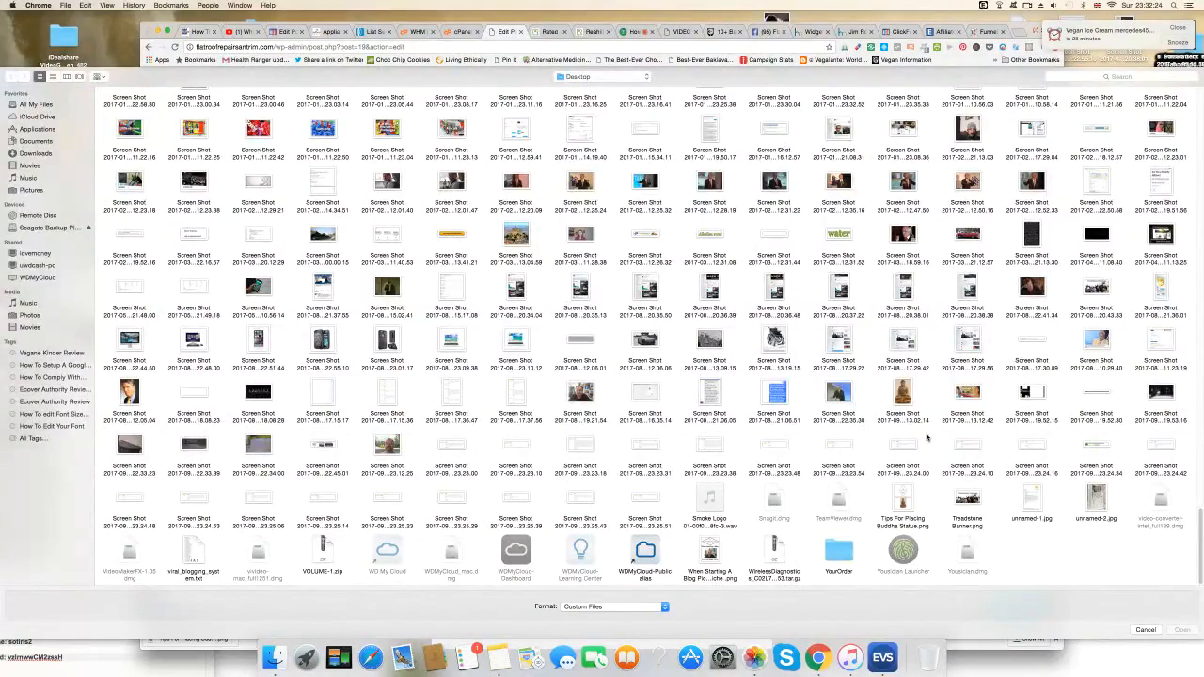
{"action": "left_click", "coordinate": [1099, 448]}
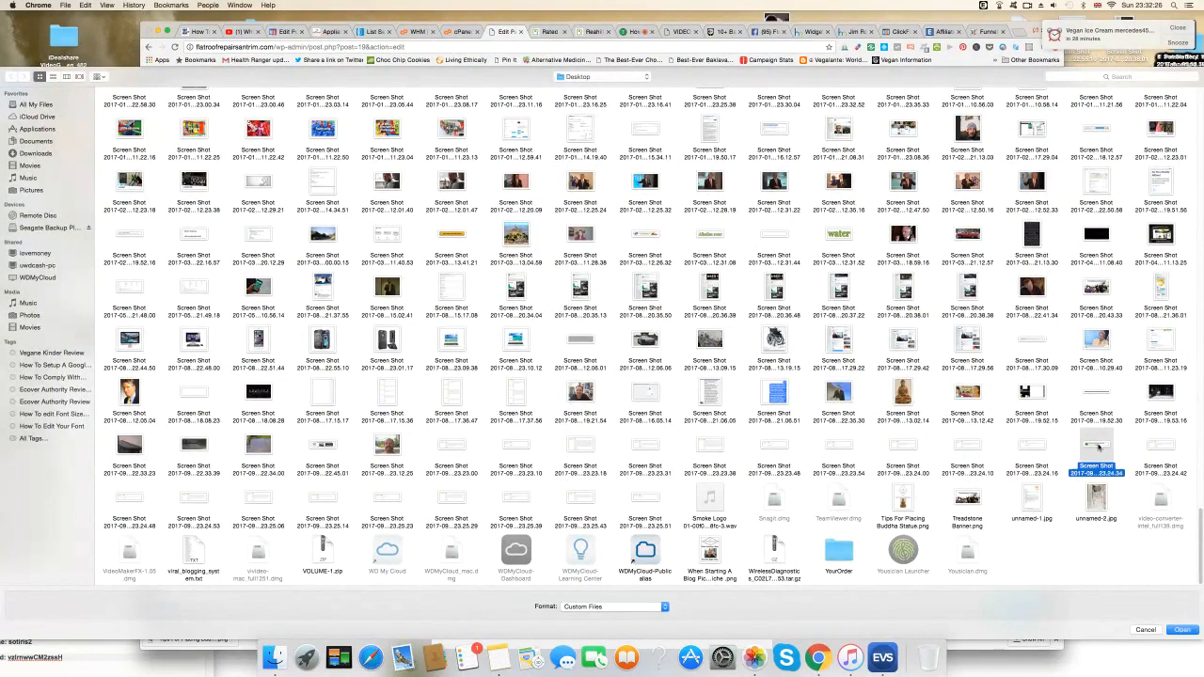
{"action": "left_click", "coordinate": [1183, 630]}
{"action": "left_click", "coordinate": [993, 613]}
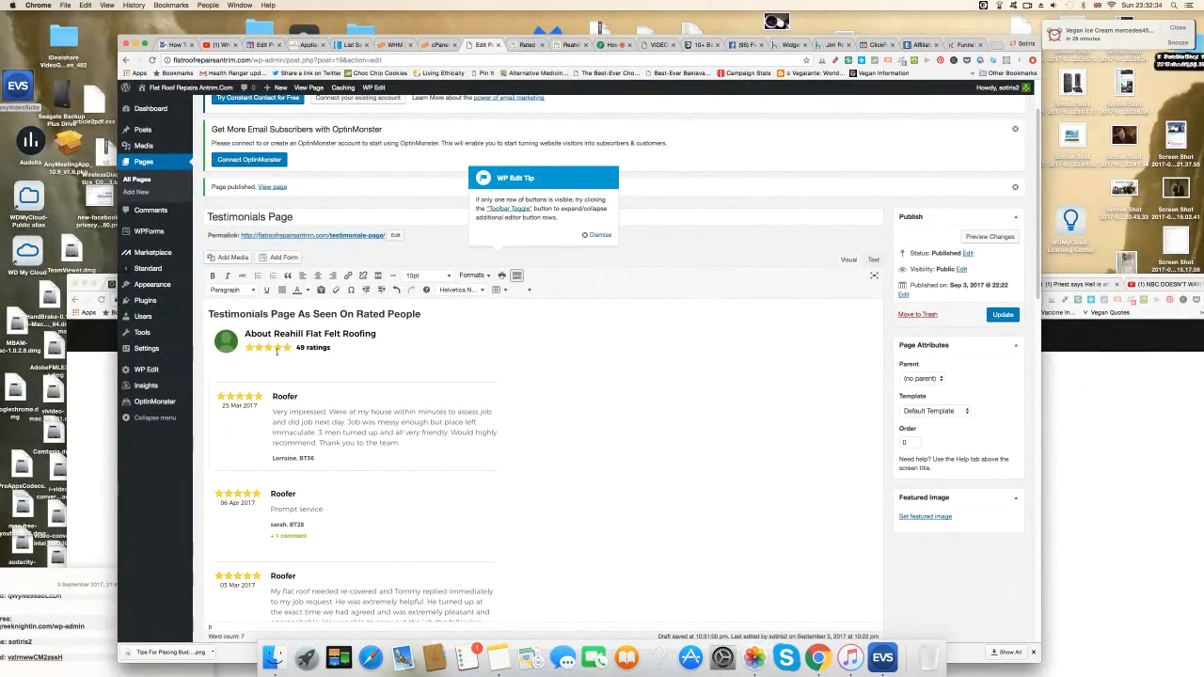
{"action": "scroll", "coordinate": [634, 427], "scroll_direction": "down", "scroll_amount": 4}
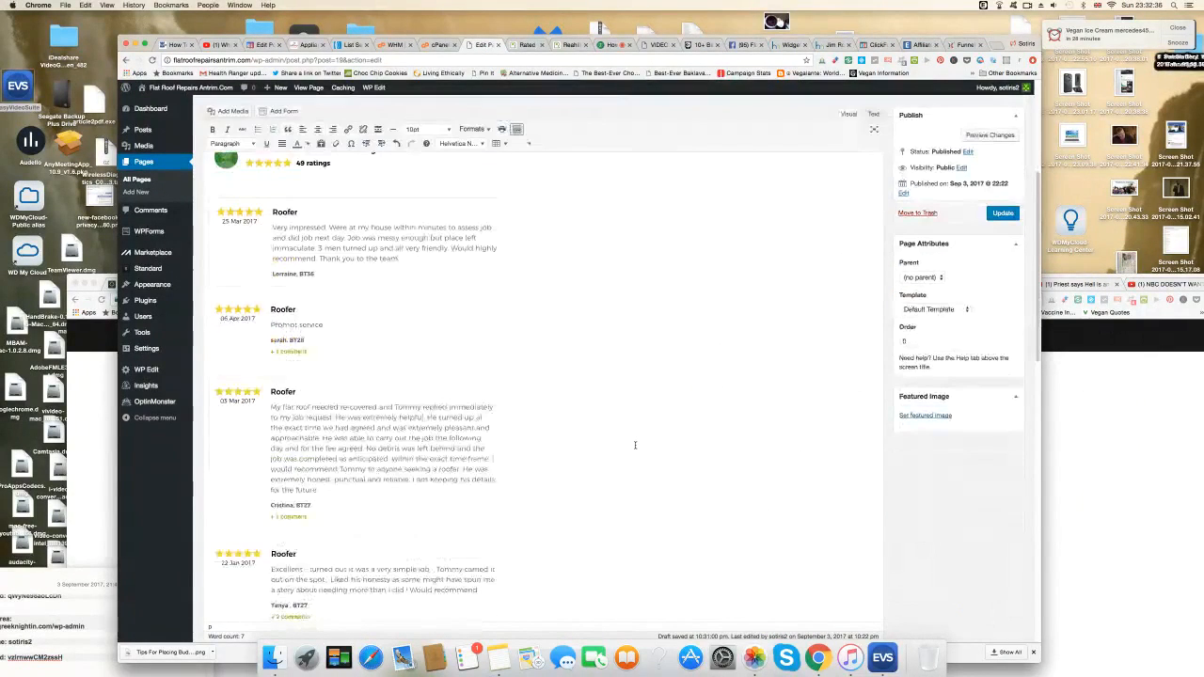
{"action": "scroll", "coordinate": [461, 367], "scroll_direction": "down", "scroll_amount": 5}
{"action": "scroll", "coordinate": [323, 443], "scroll_direction": "down", "scroll_amount": 5}
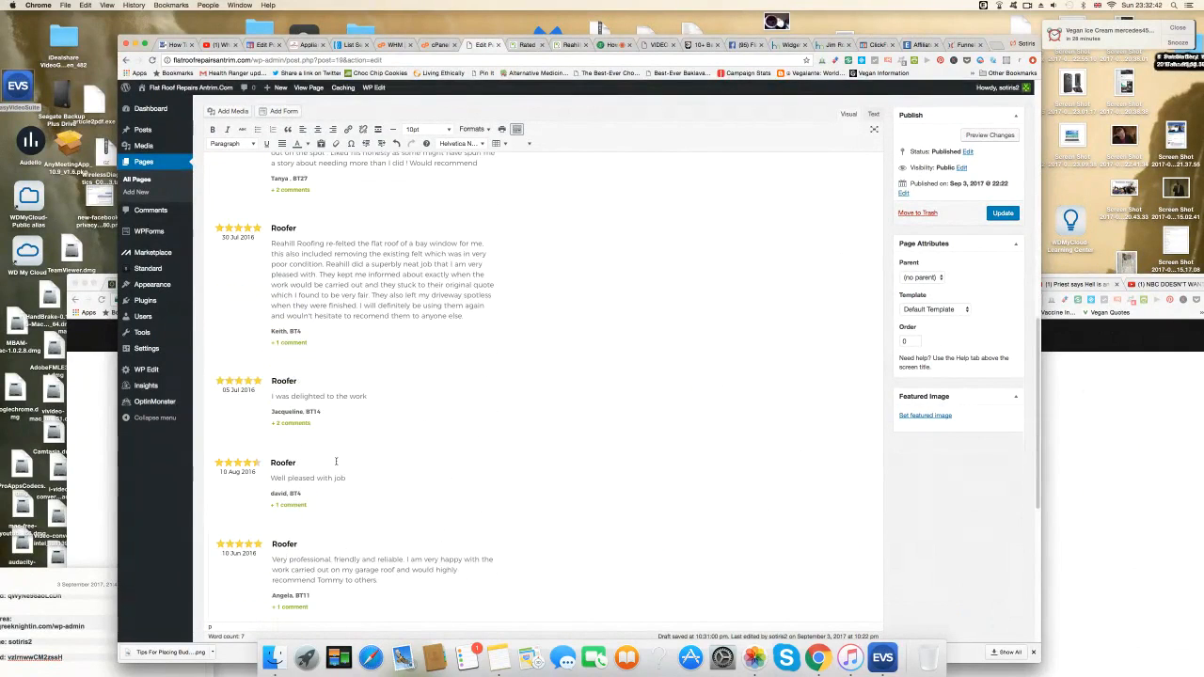
{"action": "scroll", "coordinate": [335, 461], "scroll_direction": "down", "scroll_amount": 4}
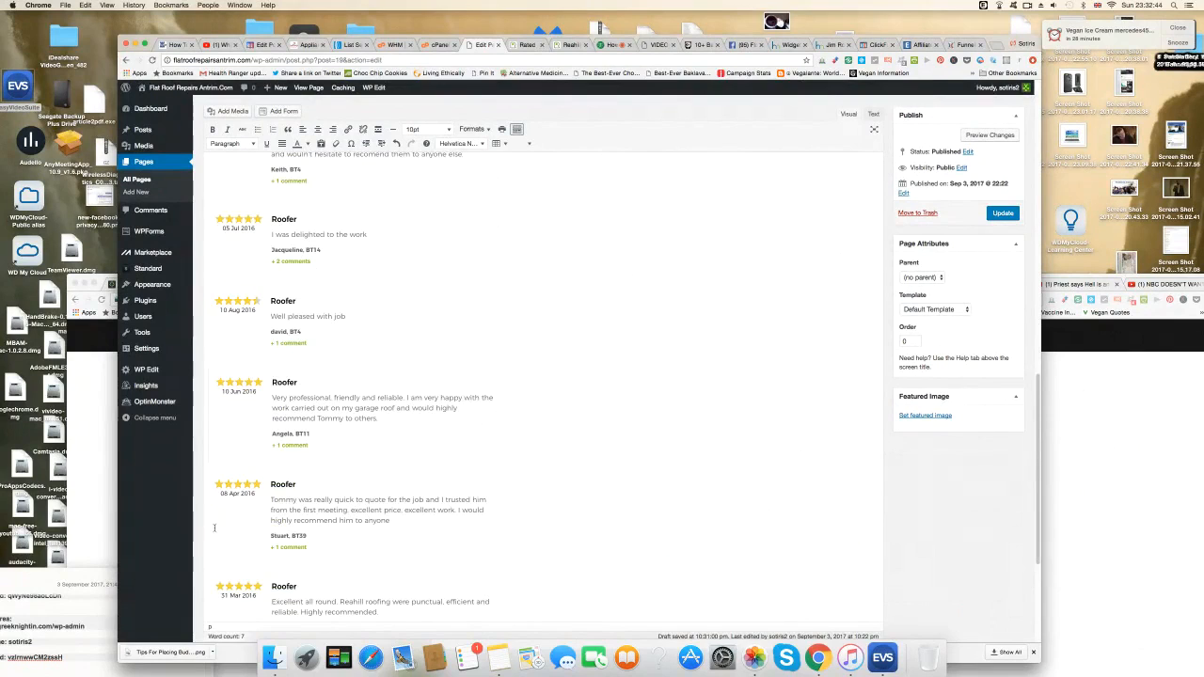
{"action": "scroll", "coordinate": [485, 536], "scroll_direction": "down", "scroll_amount": 2}
{"action": "scroll", "coordinate": [434, 531], "scroll_direction": "down", "scroll_amount": 2}
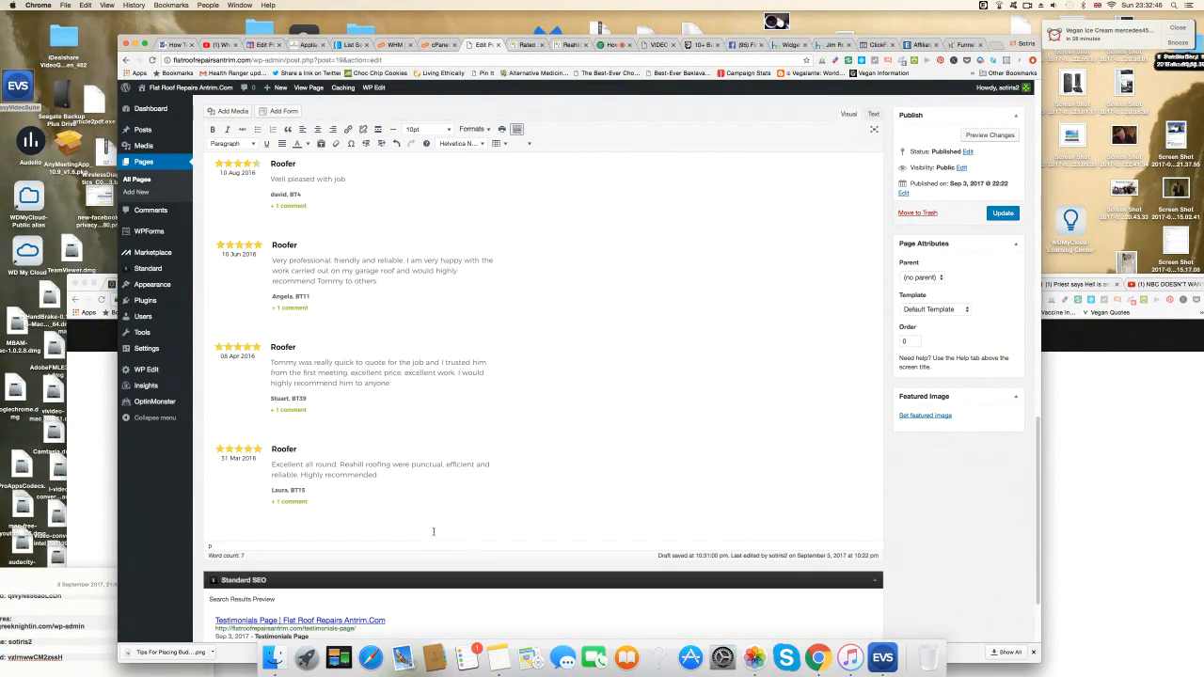
{"action": "left_click", "coordinate": [351, 494]}
{"action": "left_click", "coordinate": [594, 504]}
{"action": "key", "text": "Return"}
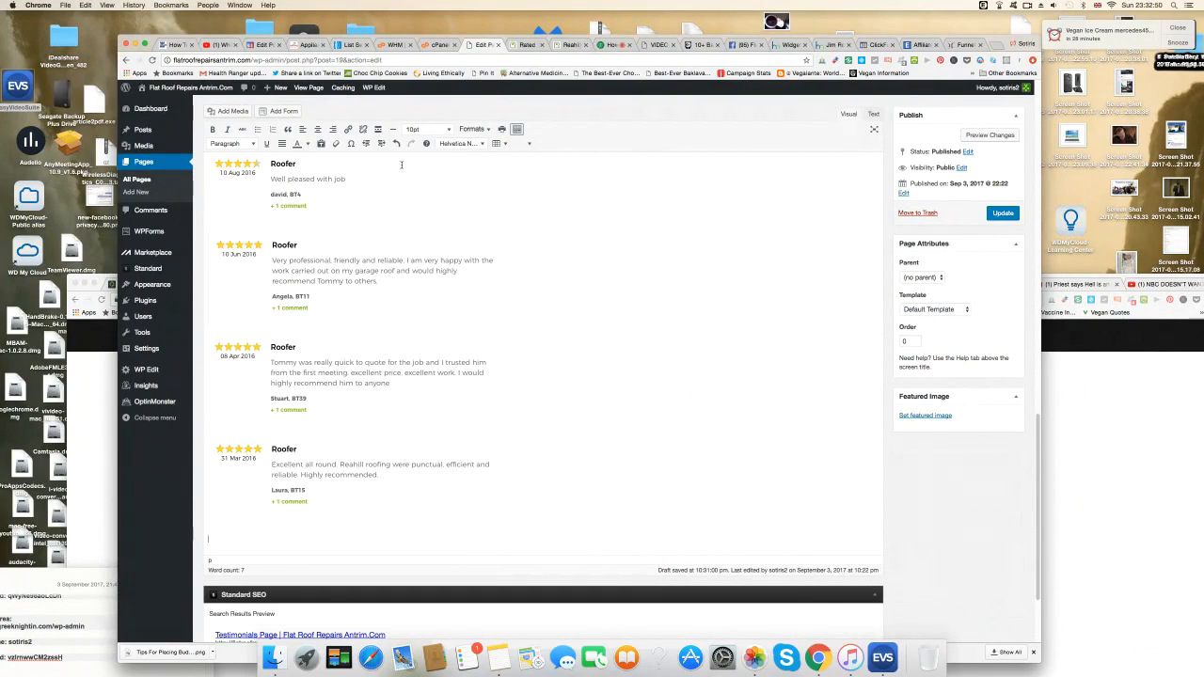
{"action": "left_click", "coordinate": [232, 111]}
{"action": "left_click", "coordinate": [254, 126]}
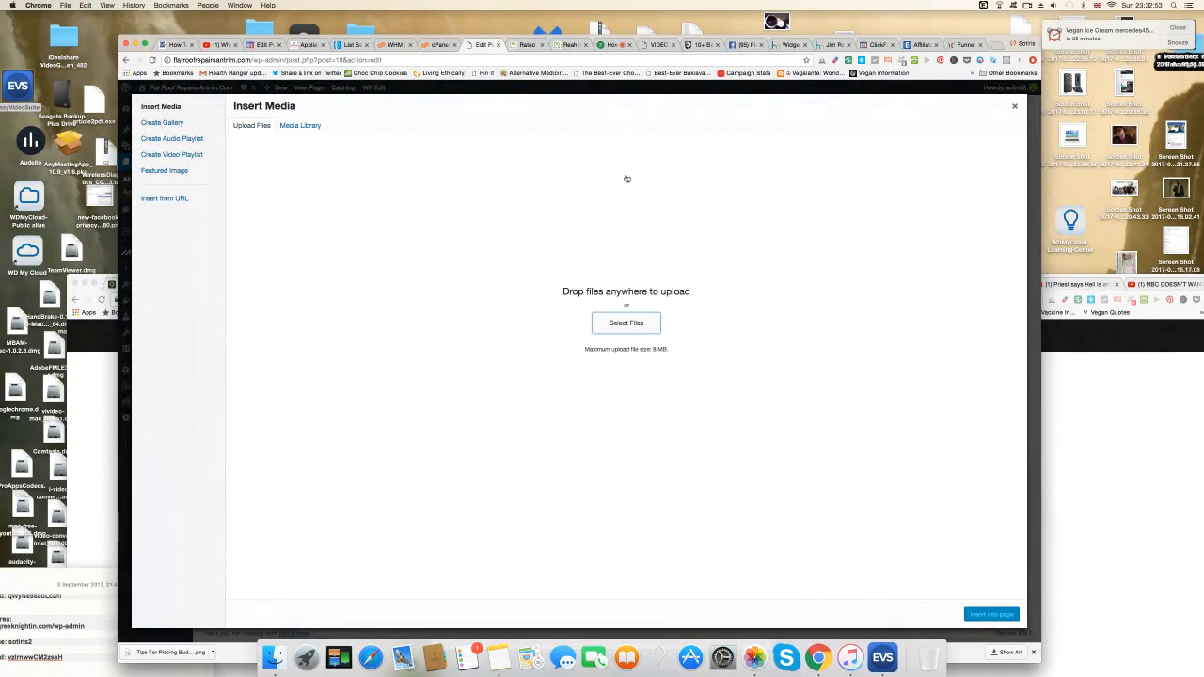
{"action": "left_click", "coordinate": [646, 196]}
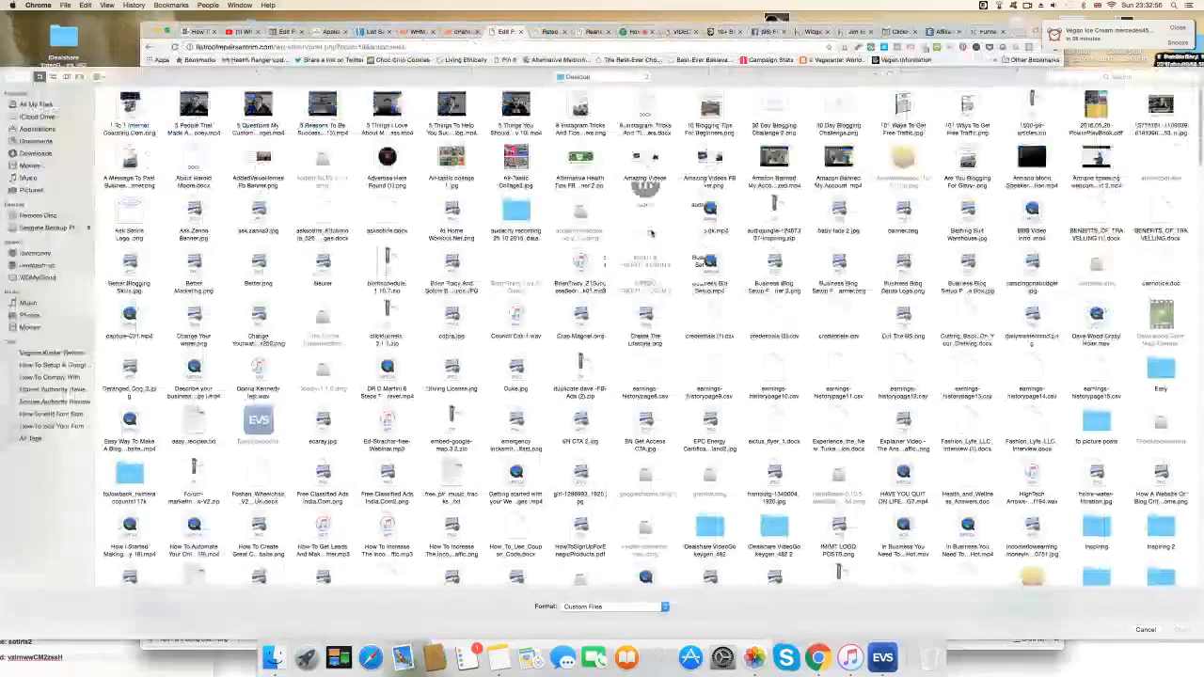
{"action": "scroll", "coordinate": [651, 233], "scroll_direction": "down", "scroll_amount": 20}
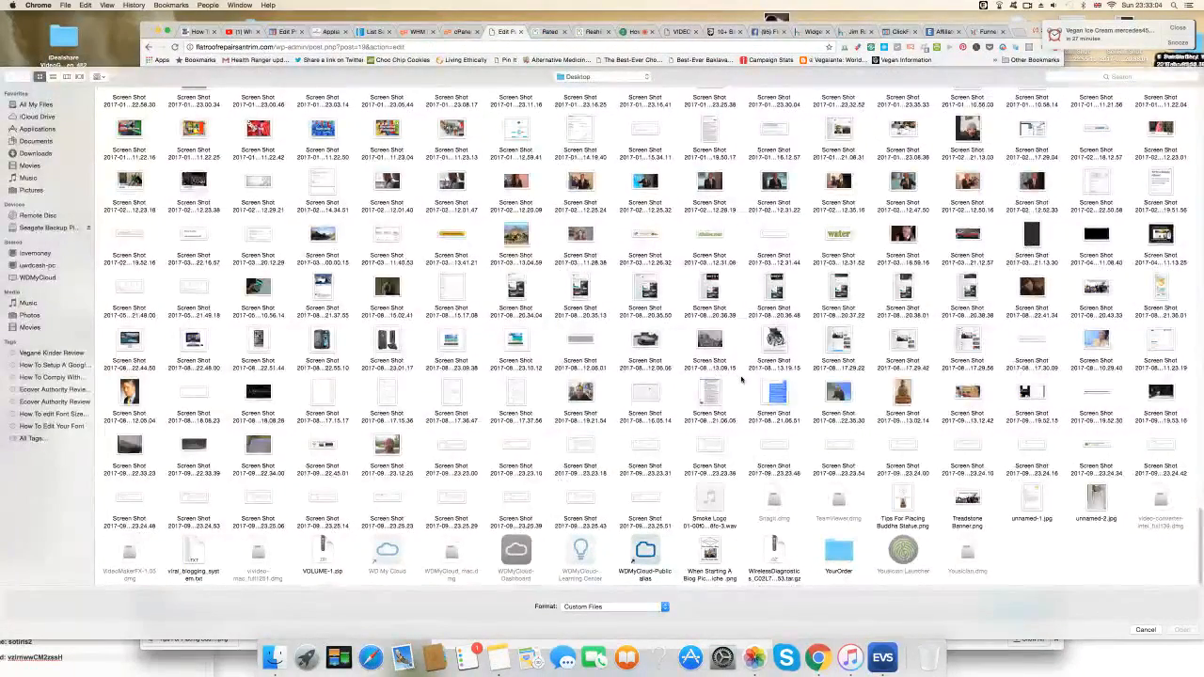
{"action": "left_click", "coordinate": [1161, 448]}
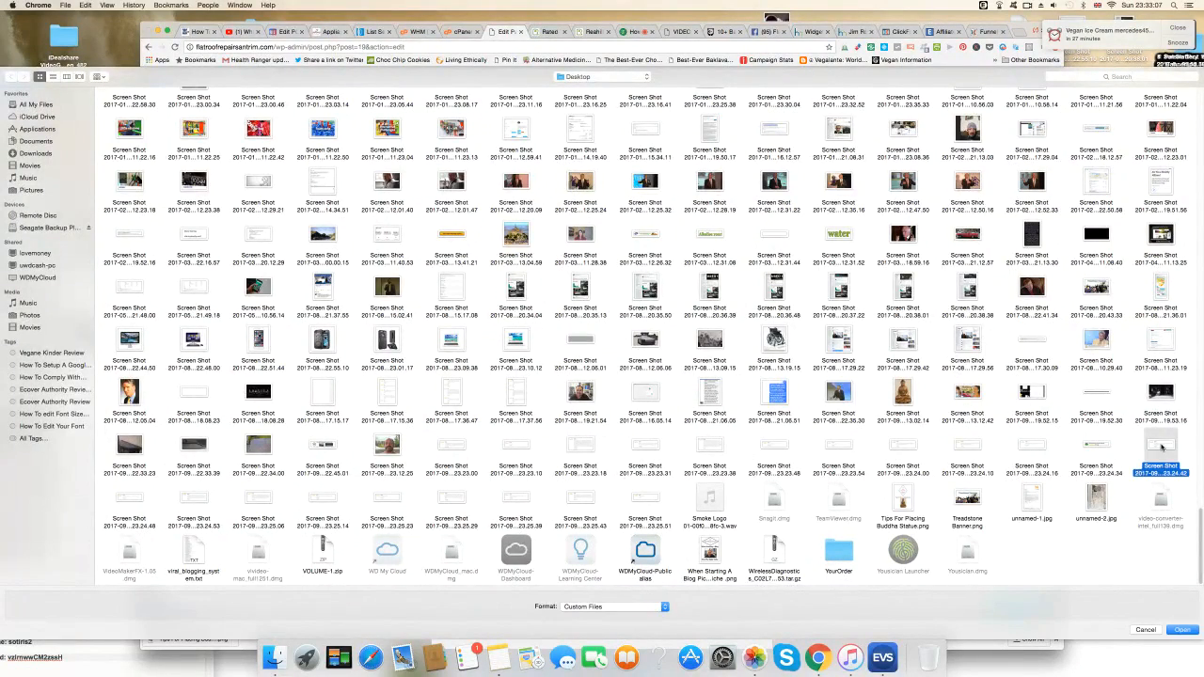
{"action": "left_click", "coordinate": [1182, 630]}
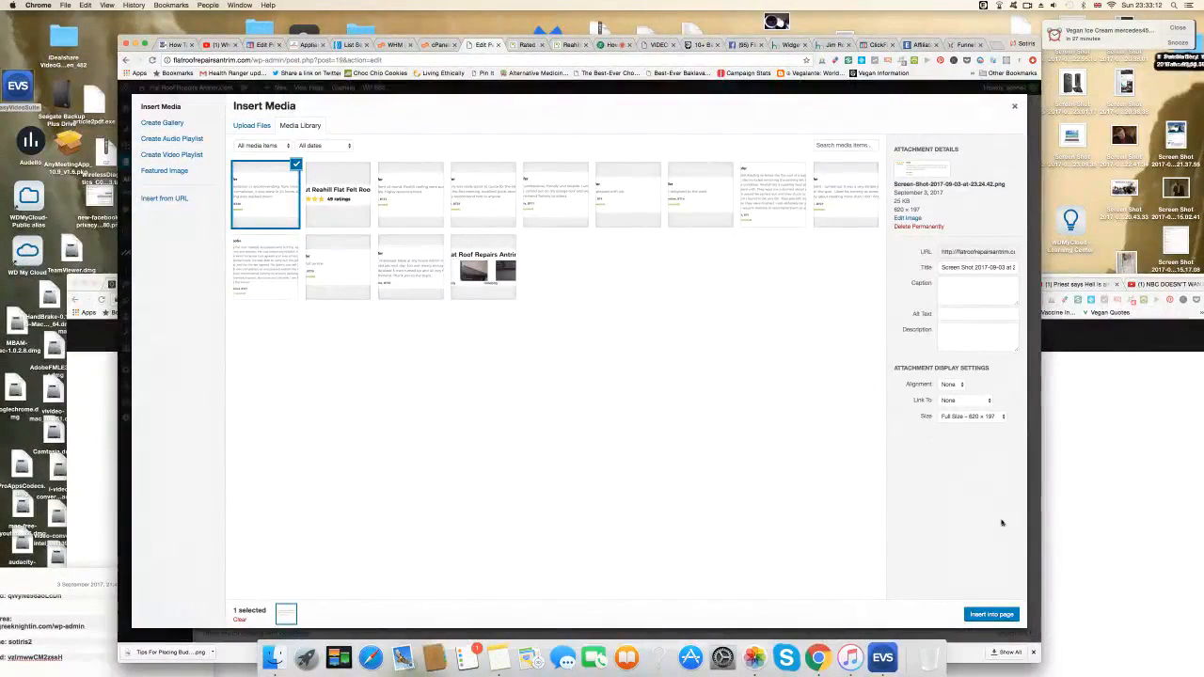
{"action": "left_click", "coordinate": [993, 614]}
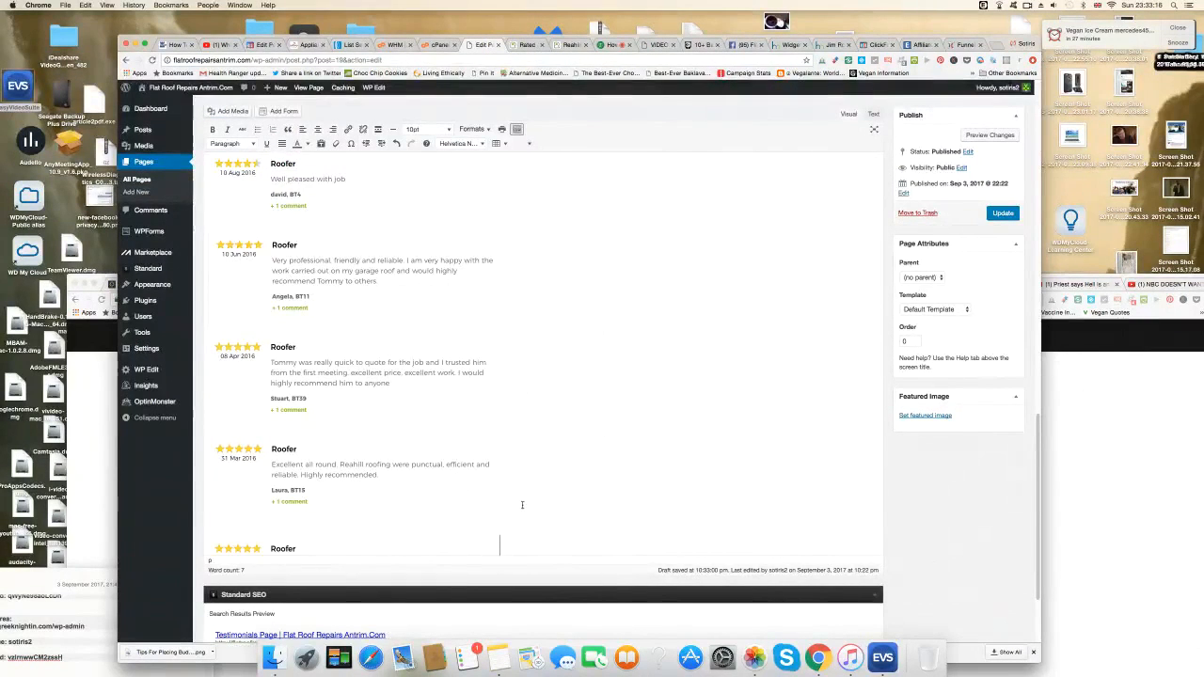
{"action": "scroll", "coordinate": [522, 506], "scroll_direction": "down", "scroll_amount": 2}
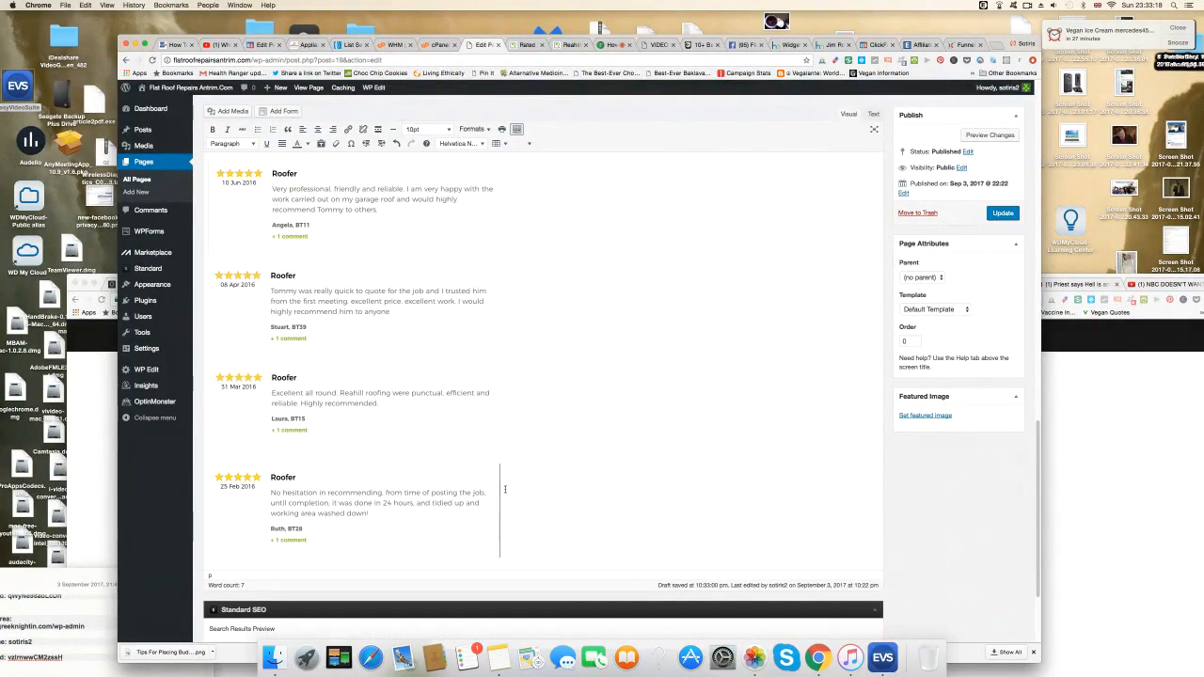
Upload and insert the 23.24.48 screenshot (01 Feb 2016 review), then add a new line.
{"action": "left_click", "coordinate": [237, 112]}
{"action": "left_click", "coordinate": [252, 126]}
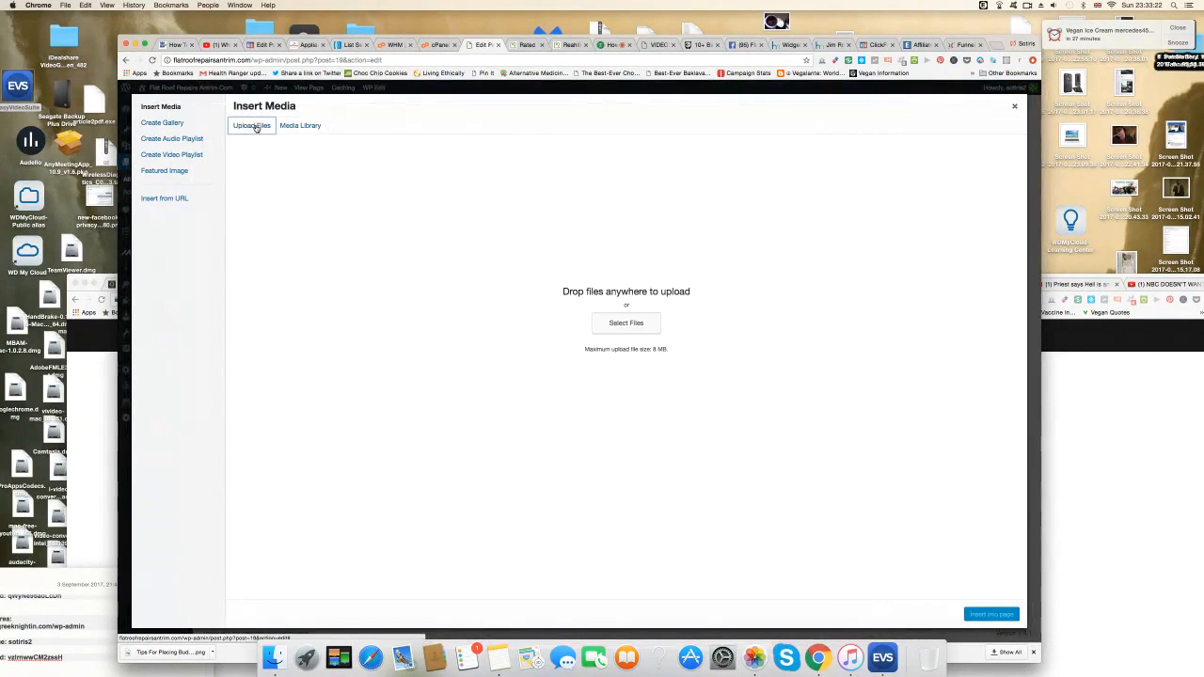
{"action": "left_click", "coordinate": [634, 324]}
{"action": "scroll", "coordinate": [635, 325], "scroll_direction": "down", "scroll_amount": 10}
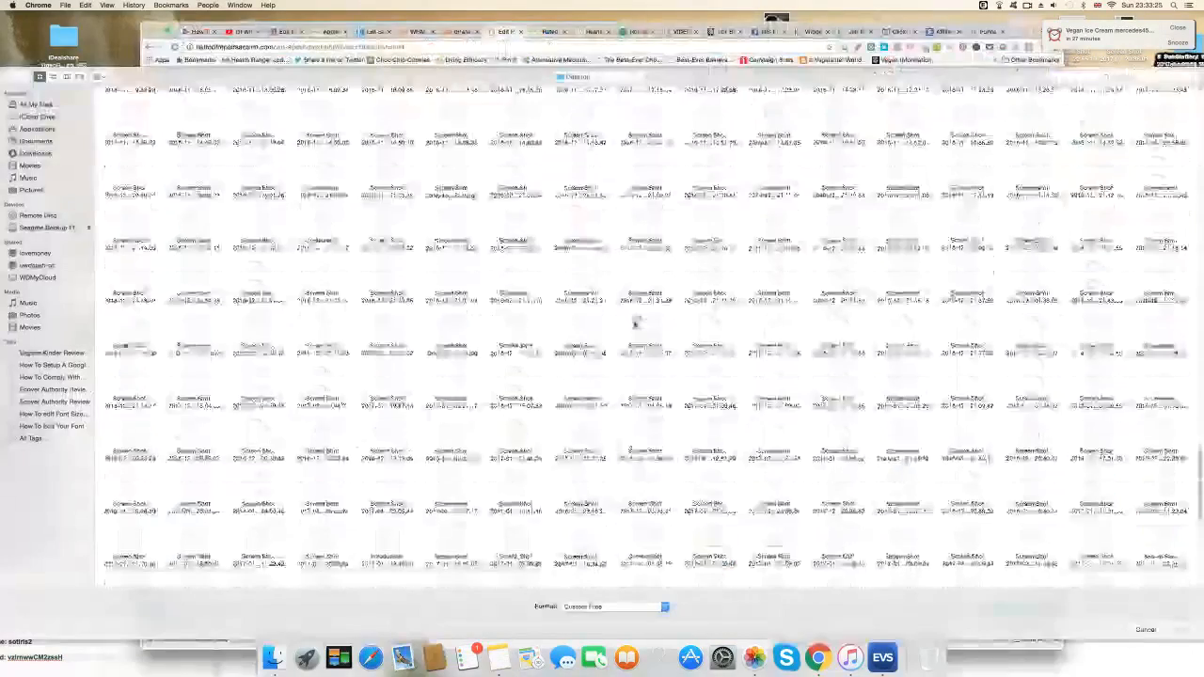
{"action": "scroll", "coordinate": [634, 325], "scroll_direction": "down", "scroll_amount": 10}
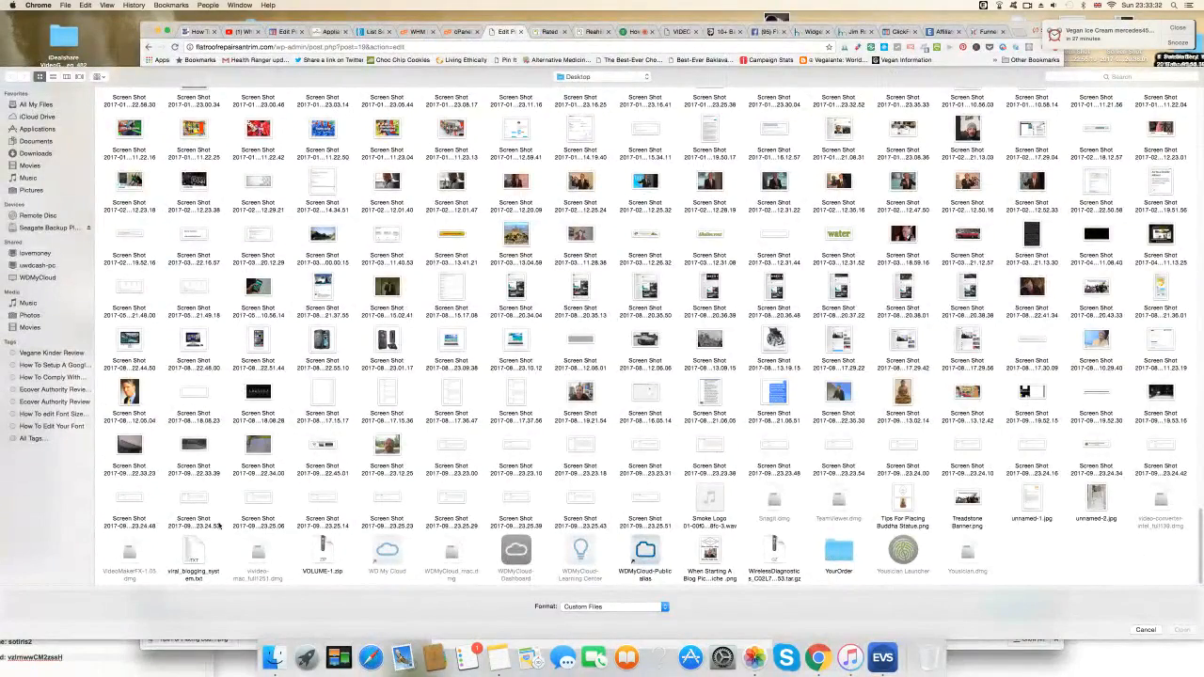
{"action": "left_click", "coordinate": [132, 505]}
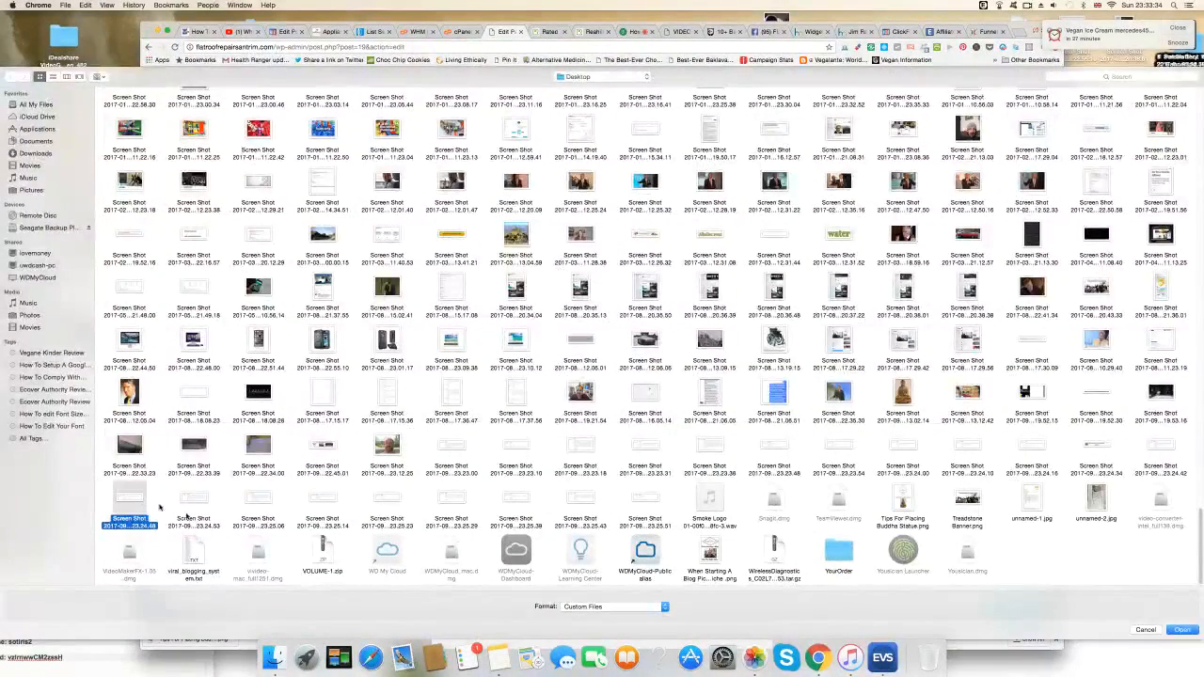
{"action": "left_click", "coordinate": [1183, 630]}
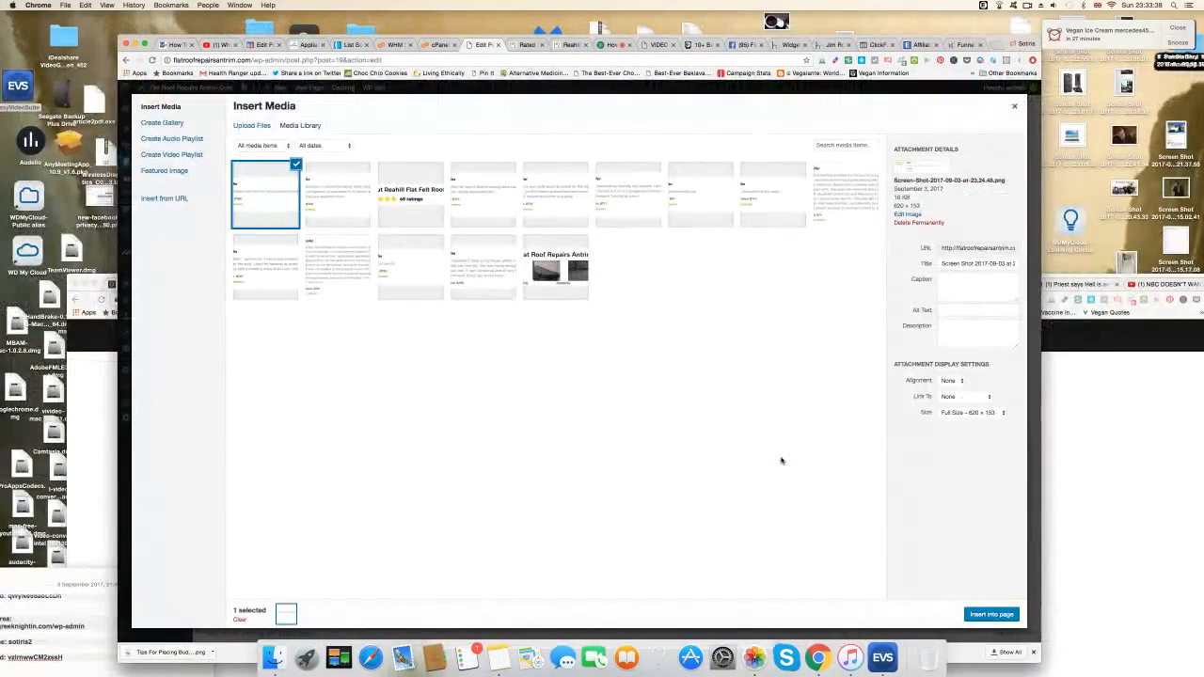
{"action": "left_click", "coordinate": [992, 615]}
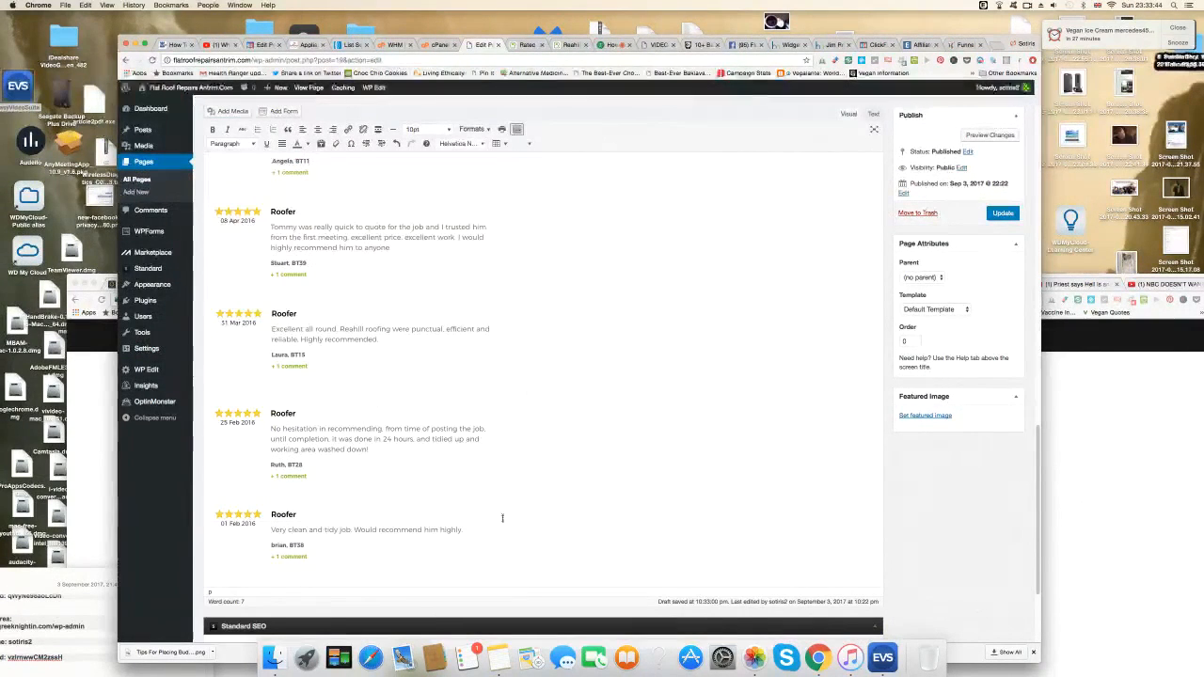
{"action": "key", "text": "Return"}
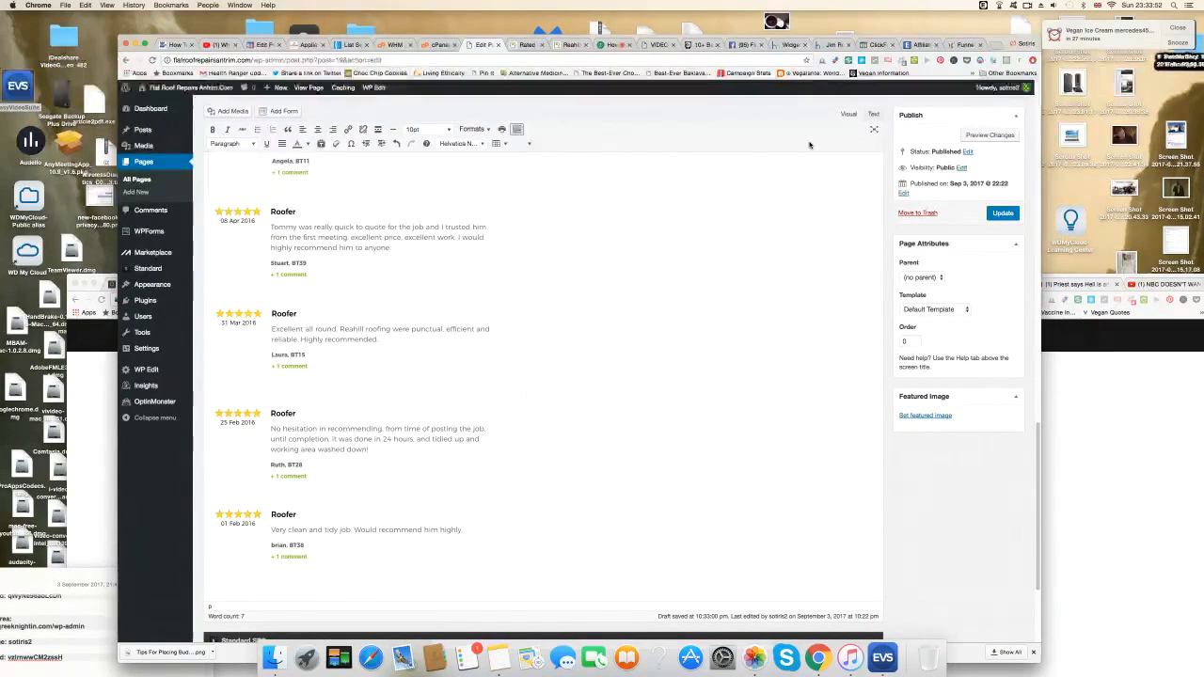
Upload Screen Shot 2017-09-03 at 23.24.53 and insert it below the previous review.
{"action": "left_click", "coordinate": [243, 113]}
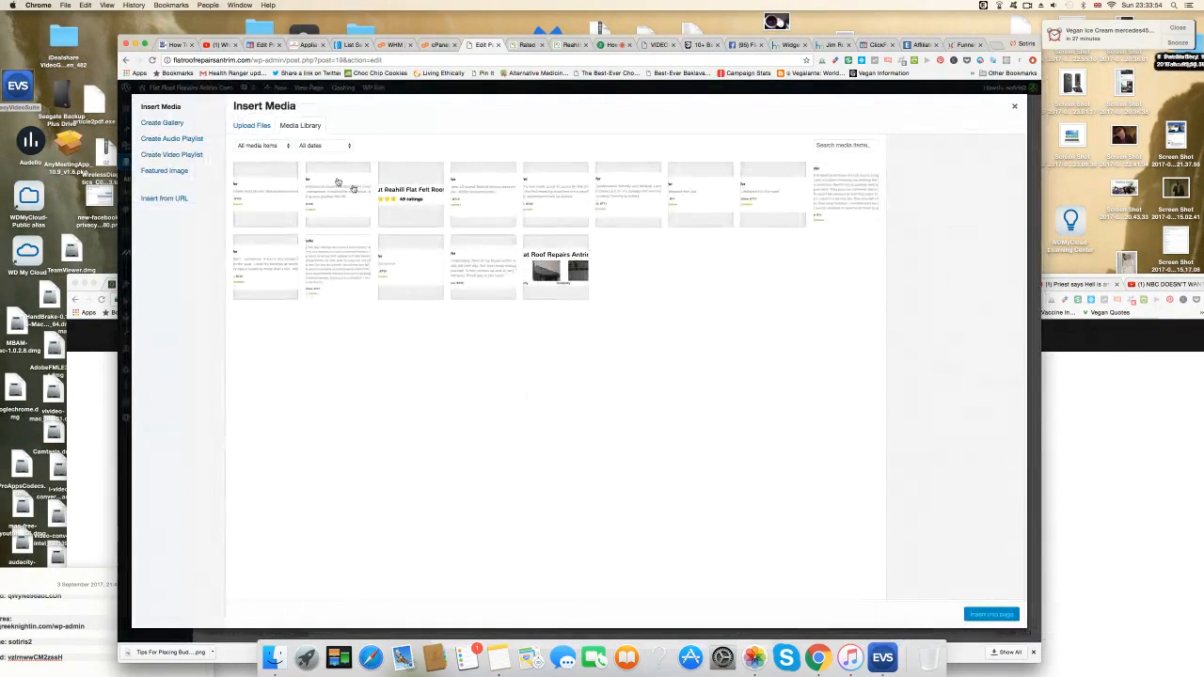
{"action": "left_click", "coordinate": [249, 125]}
{"action": "left_click", "coordinate": [627, 324]}
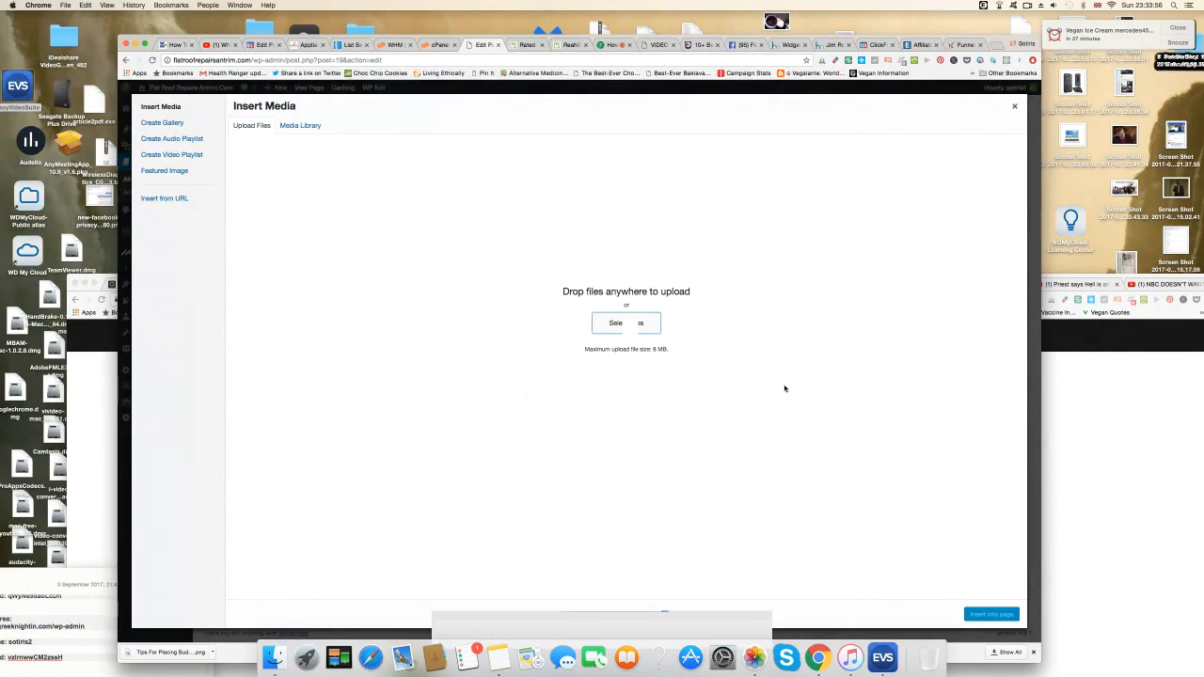
{"action": "scroll", "coordinate": [784, 387], "scroll_direction": "down", "scroll_amount": 15}
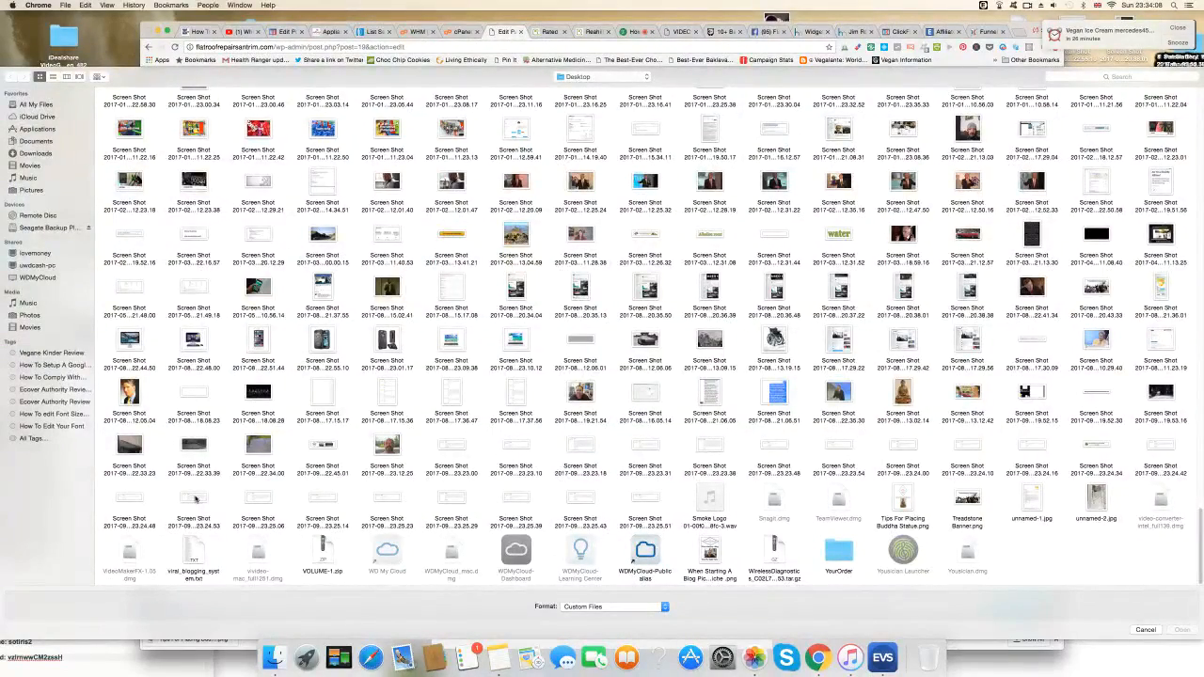
{"action": "left_click", "coordinate": [196, 500]}
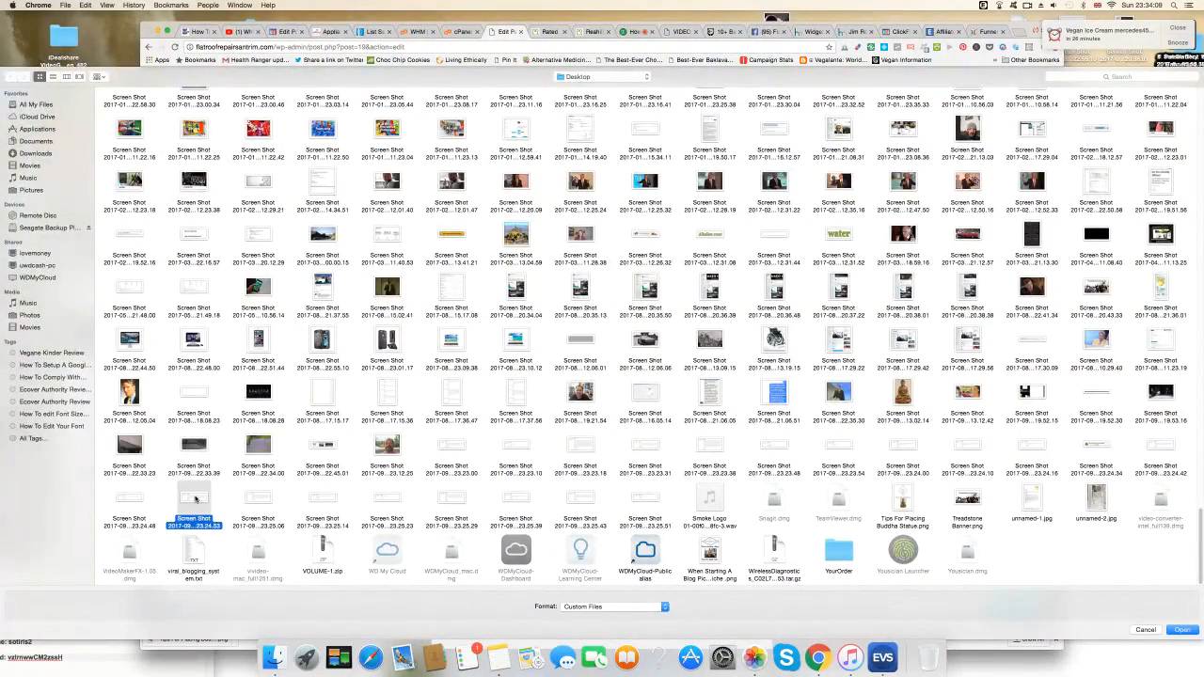
{"action": "left_click", "coordinate": [1182, 630]}
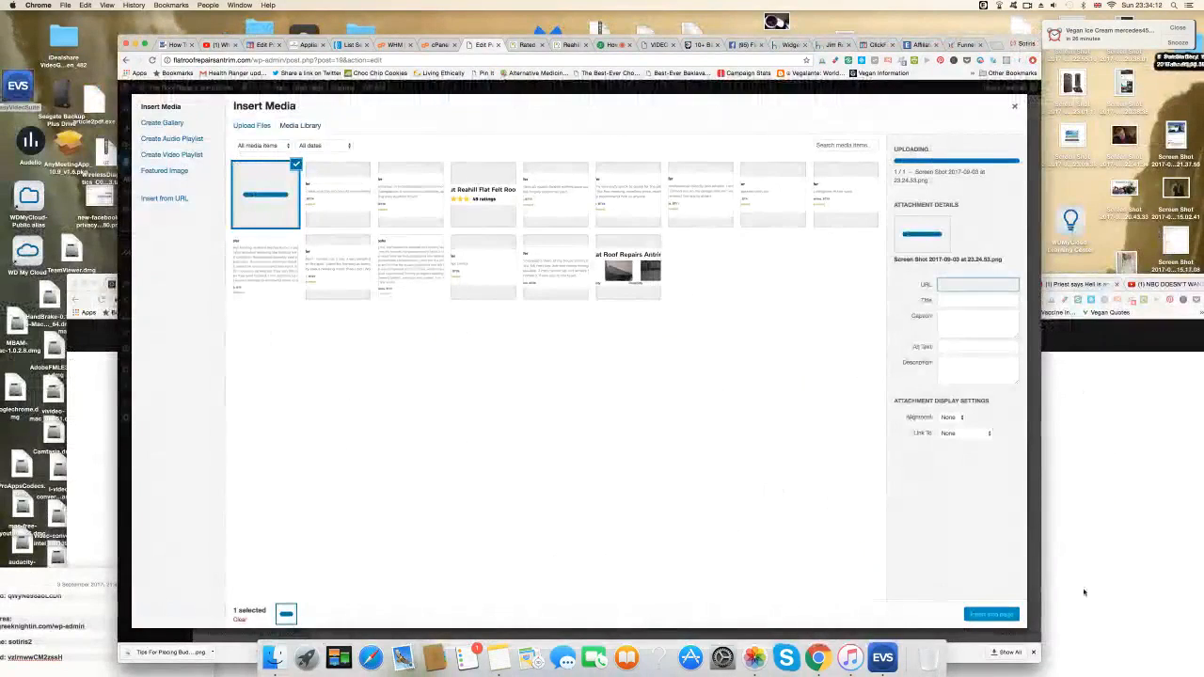
{"action": "left_click", "coordinate": [993, 615]}
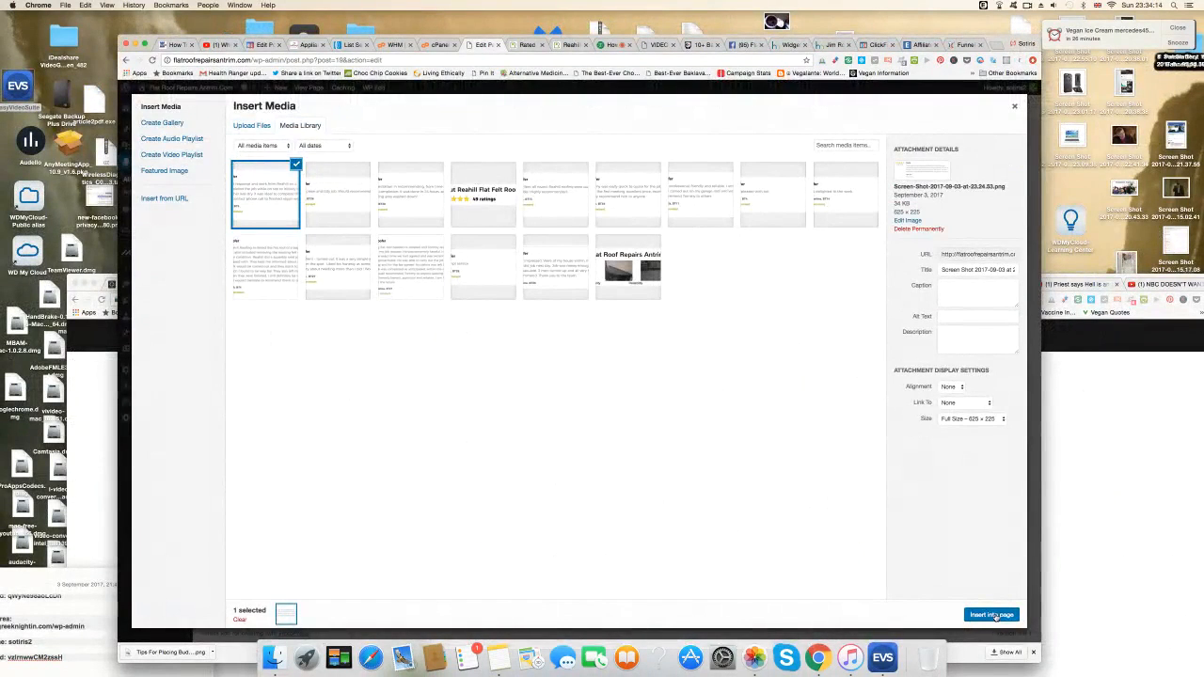
Upload and insert the 23.25.06 screenshot (13 Oct 2015 'Thoroughly professional' review) below the 20 Jan 2016 review.
{"action": "scroll", "coordinate": [716, 491], "scroll_direction": "down", "scroll_amount": 2}
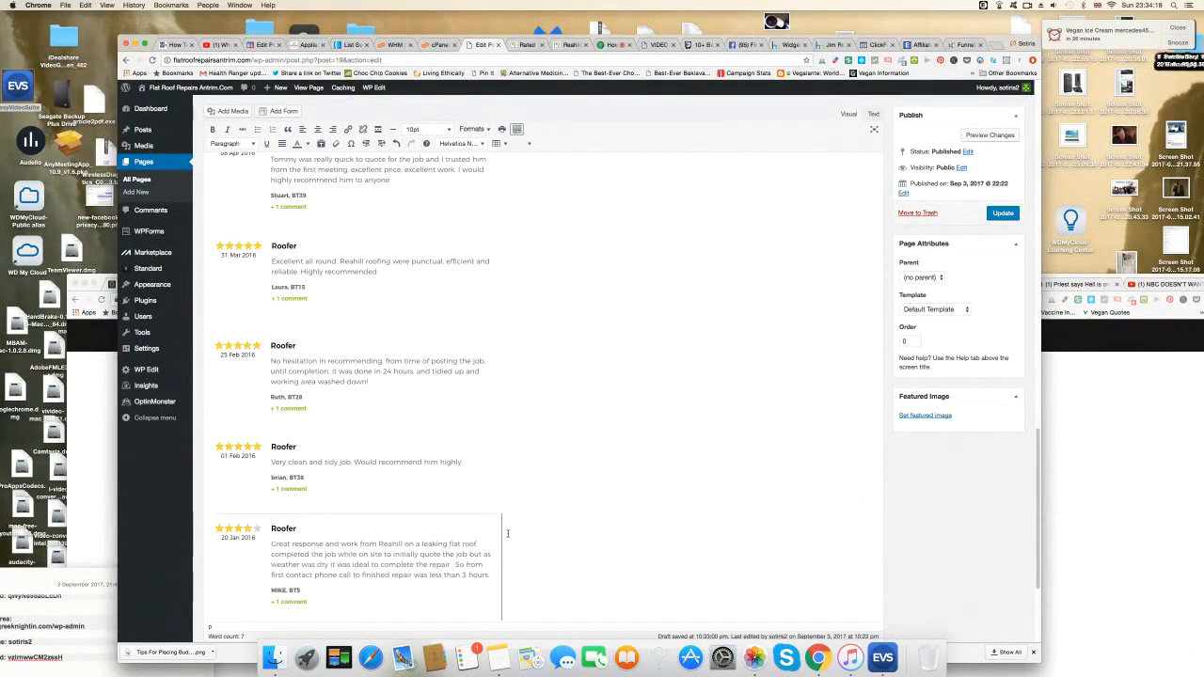
{"action": "scroll", "coordinate": [508, 535], "scroll_direction": "down", "scroll_amount": 2}
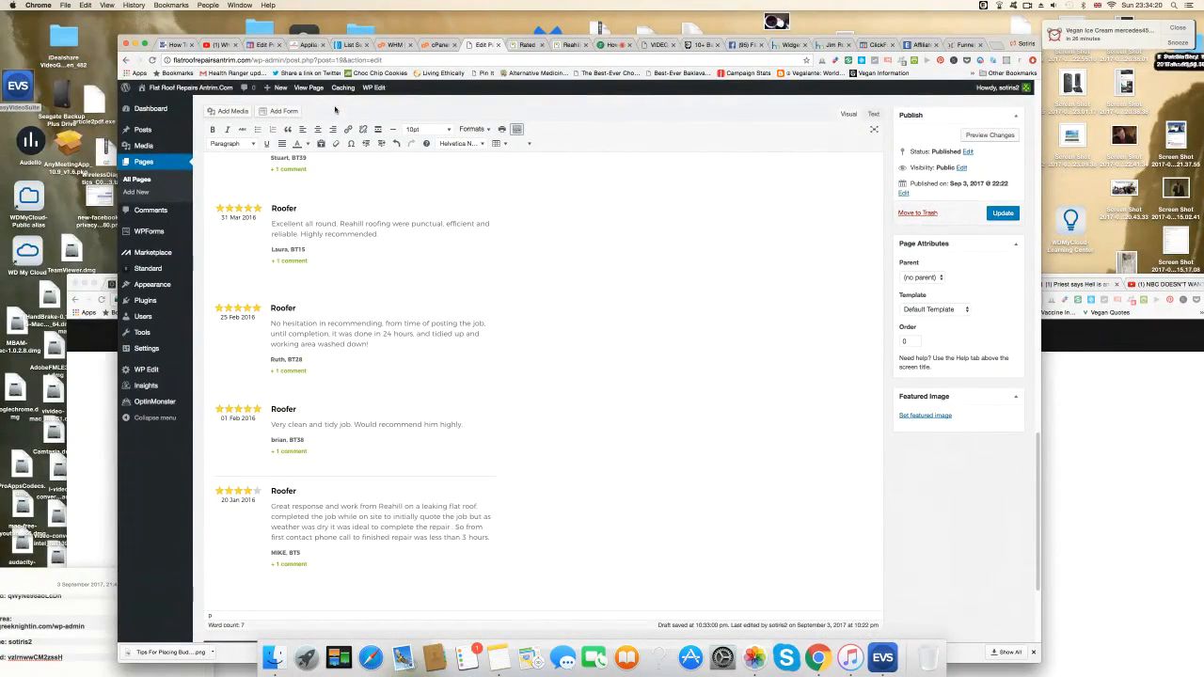
{"action": "left_click", "coordinate": [234, 111]}
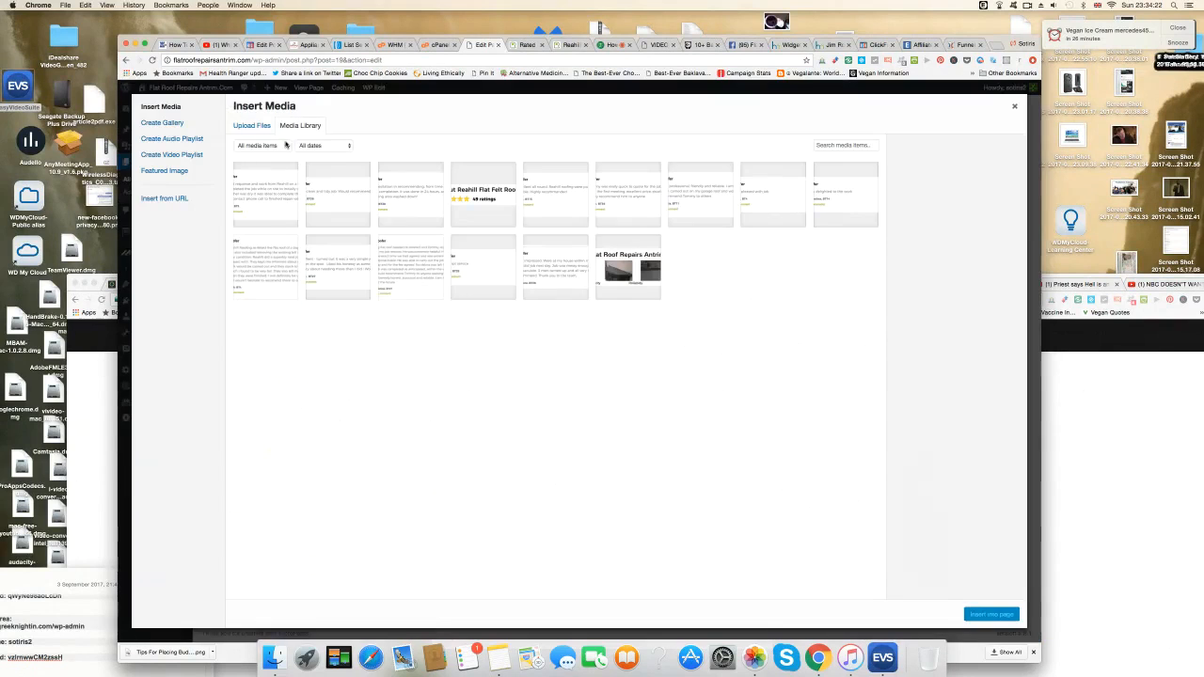
{"action": "left_click", "coordinate": [253, 125]}
{"action": "left_click", "coordinate": [622, 319]}
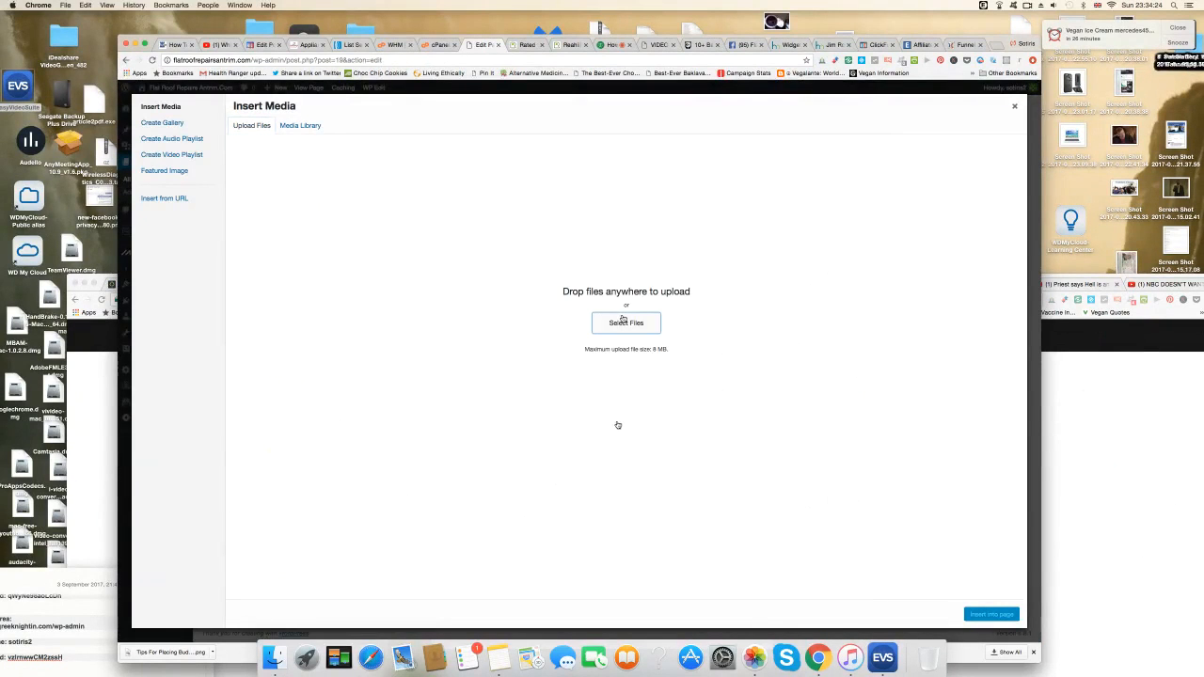
{"action": "scroll", "coordinate": [626, 444], "scroll_direction": "down", "scroll_amount": 15}
{"action": "scroll", "coordinate": [626, 445], "scroll_direction": "down", "scroll_amount": 10}
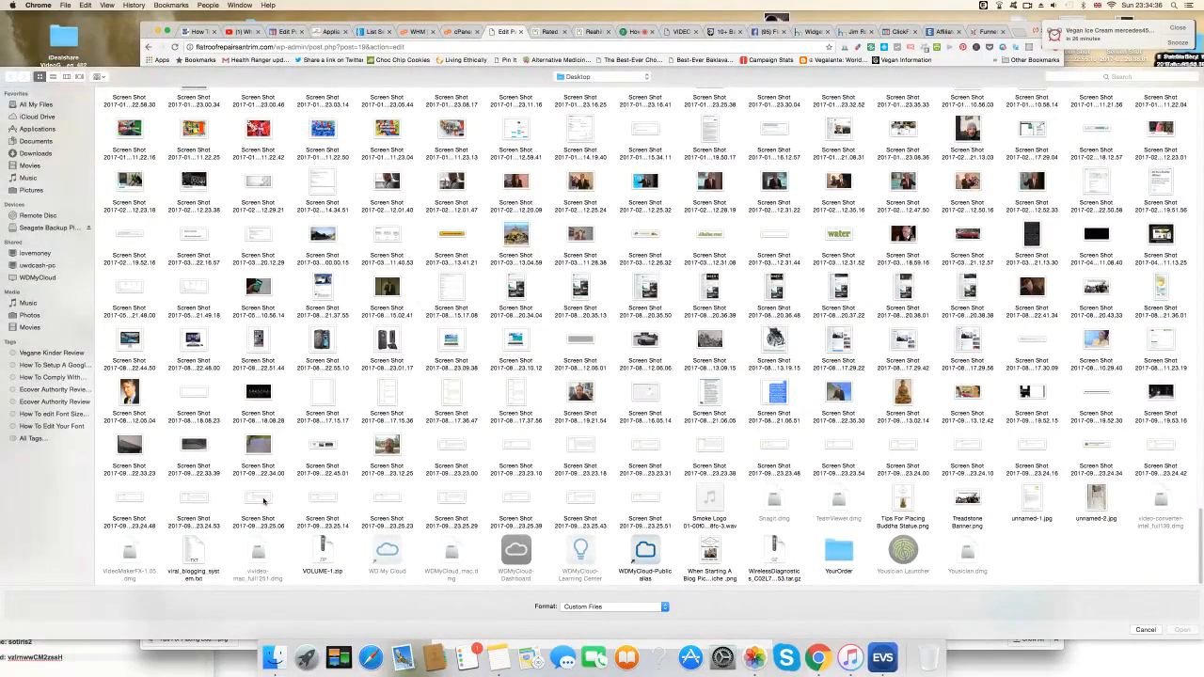
{"action": "left_click", "coordinate": [263, 501]}
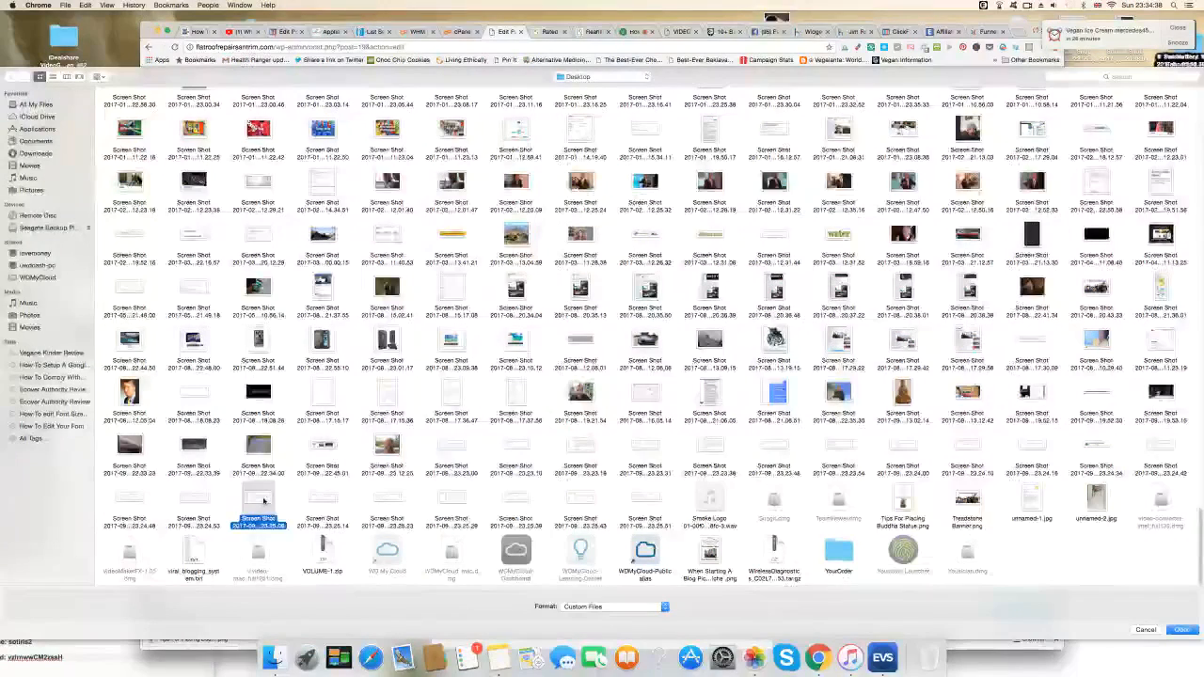
{"action": "left_click", "coordinate": [1183, 631]}
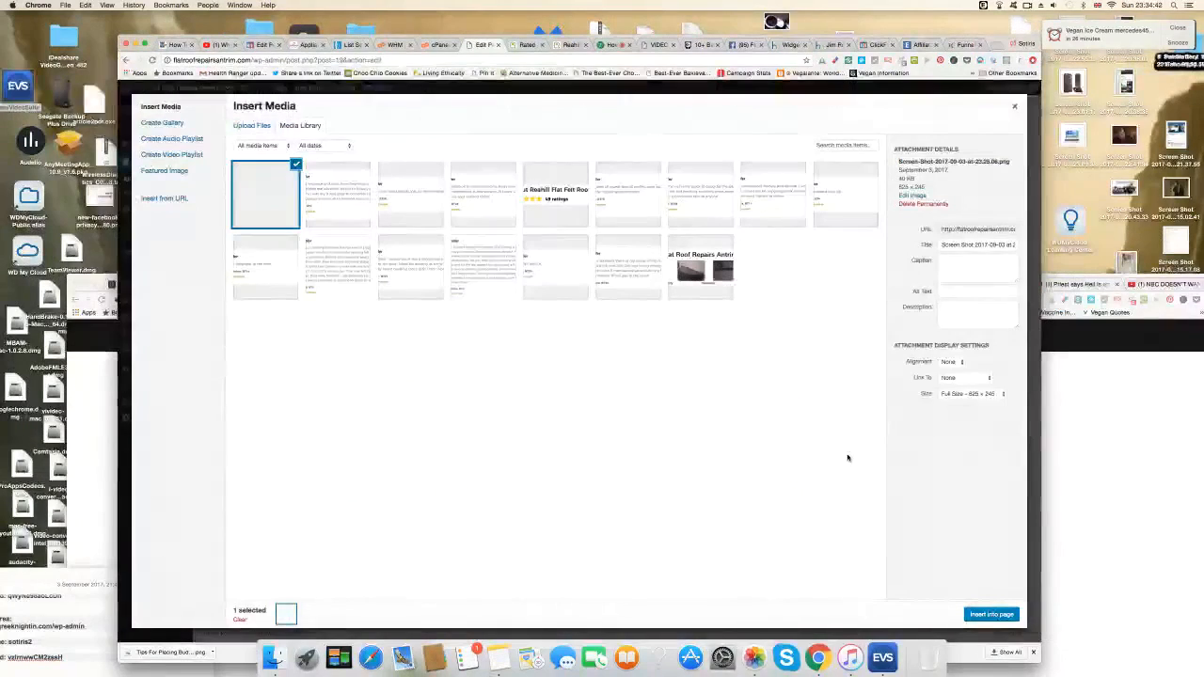
{"action": "left_click", "coordinate": [1004, 615]}
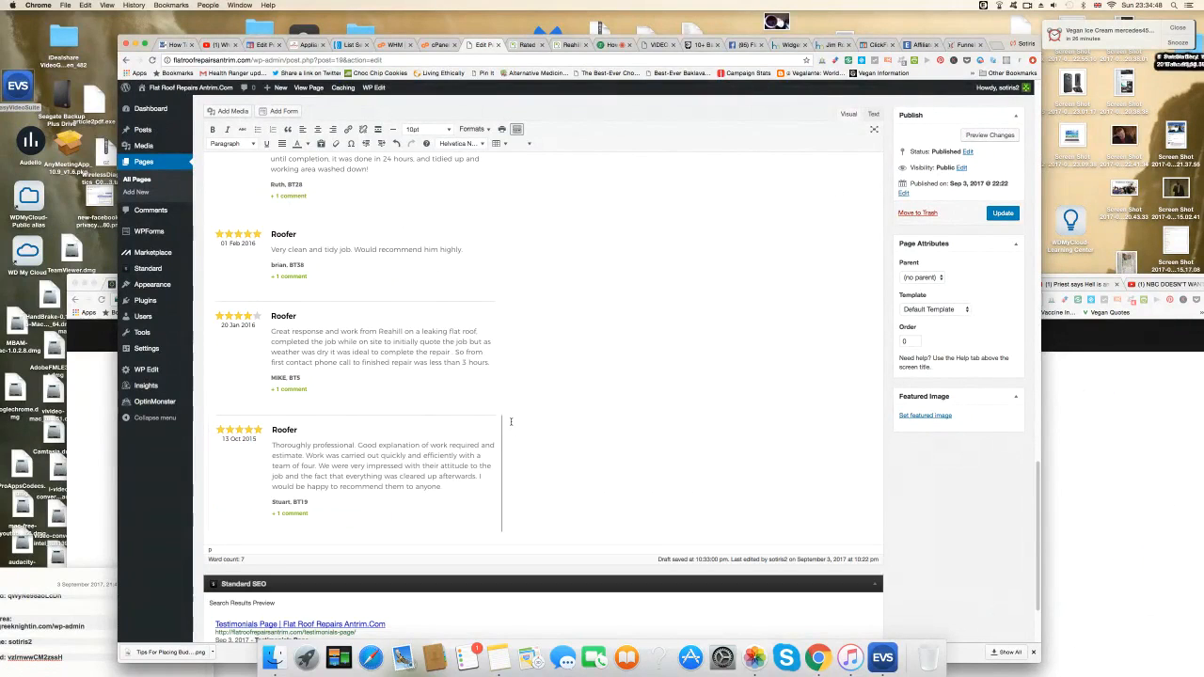
Add a blank line, then upload and insert the 23.25.14 screenshot (27 Jan 2015 review).
{"action": "key", "text": "Return"}
{"action": "left_click", "coordinate": [226, 112]}
{"action": "left_click", "coordinate": [249, 126]}
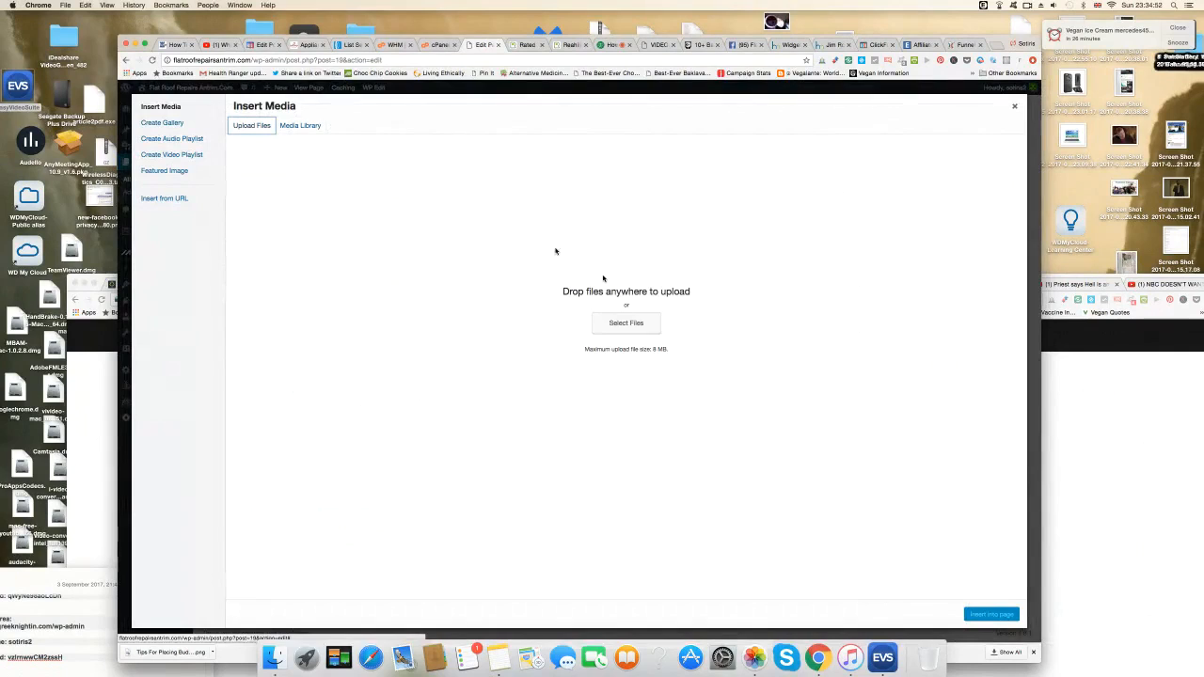
{"action": "left_click", "coordinate": [623, 325]}
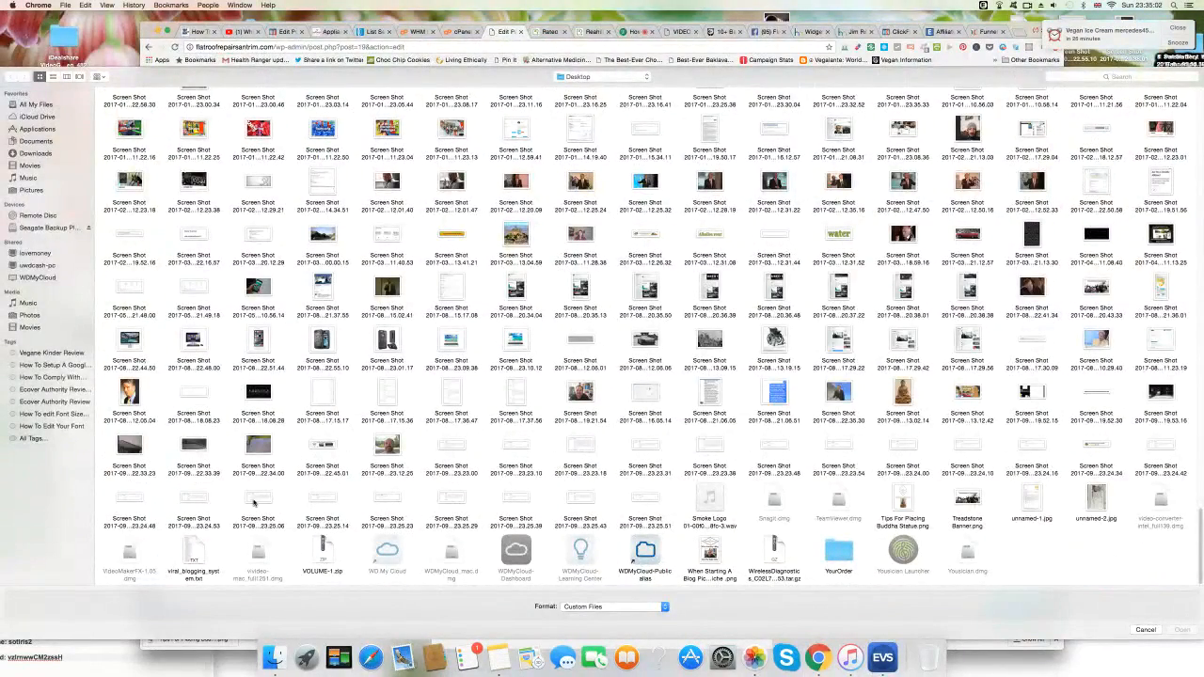
{"action": "left_click", "coordinate": [319, 501]}
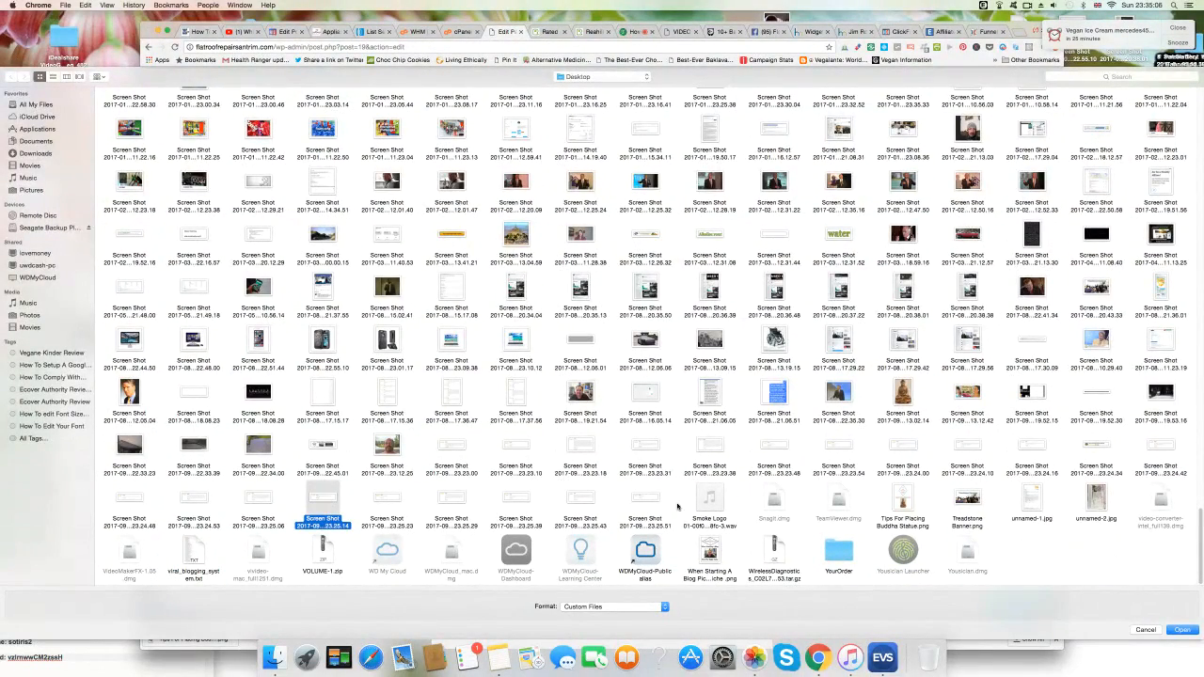
{"action": "left_click", "coordinate": [1184, 630]}
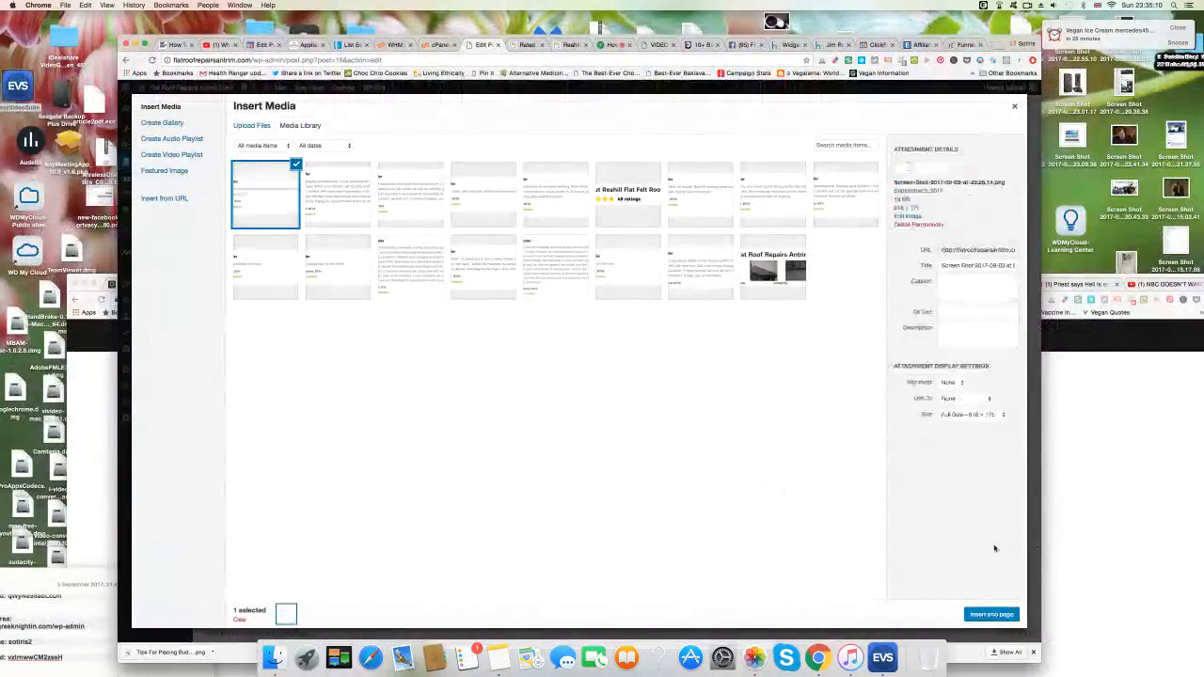
{"action": "left_click", "coordinate": [993, 616]}
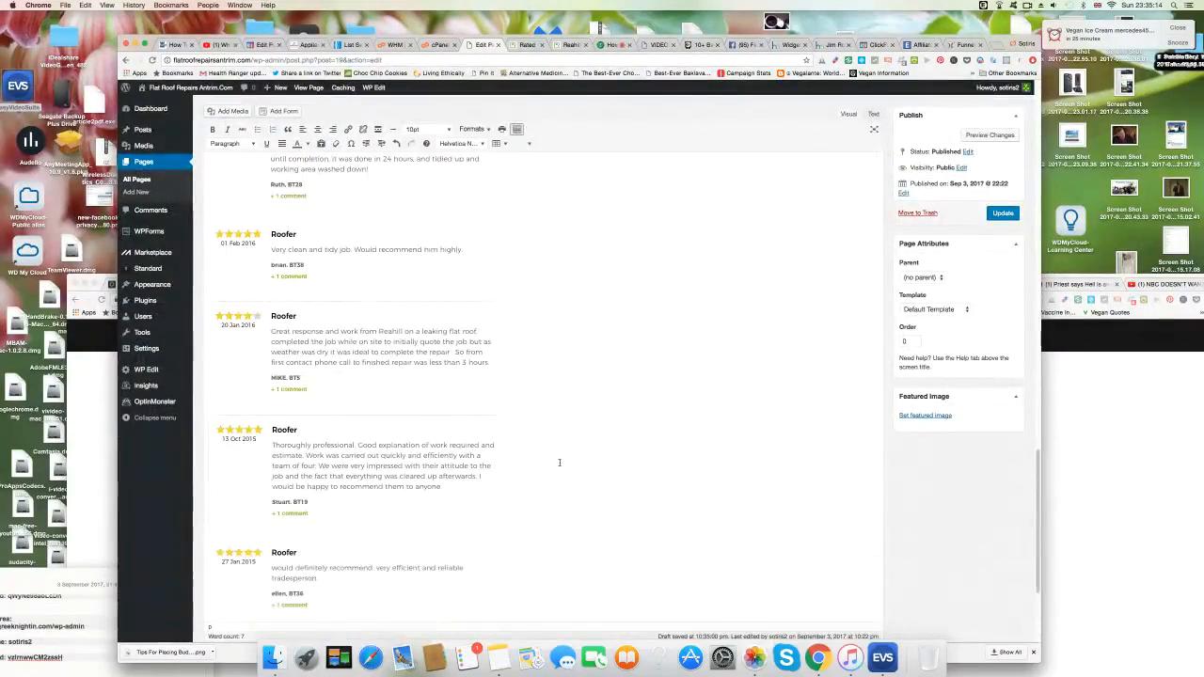
Upload and insert the 23.25.23 screenshot (20 Aug 2014 'Quick reliable affordable' review) at the page end.
{"action": "scroll", "coordinate": [559, 463], "scroll_direction": "down", "scroll_amount": 2}
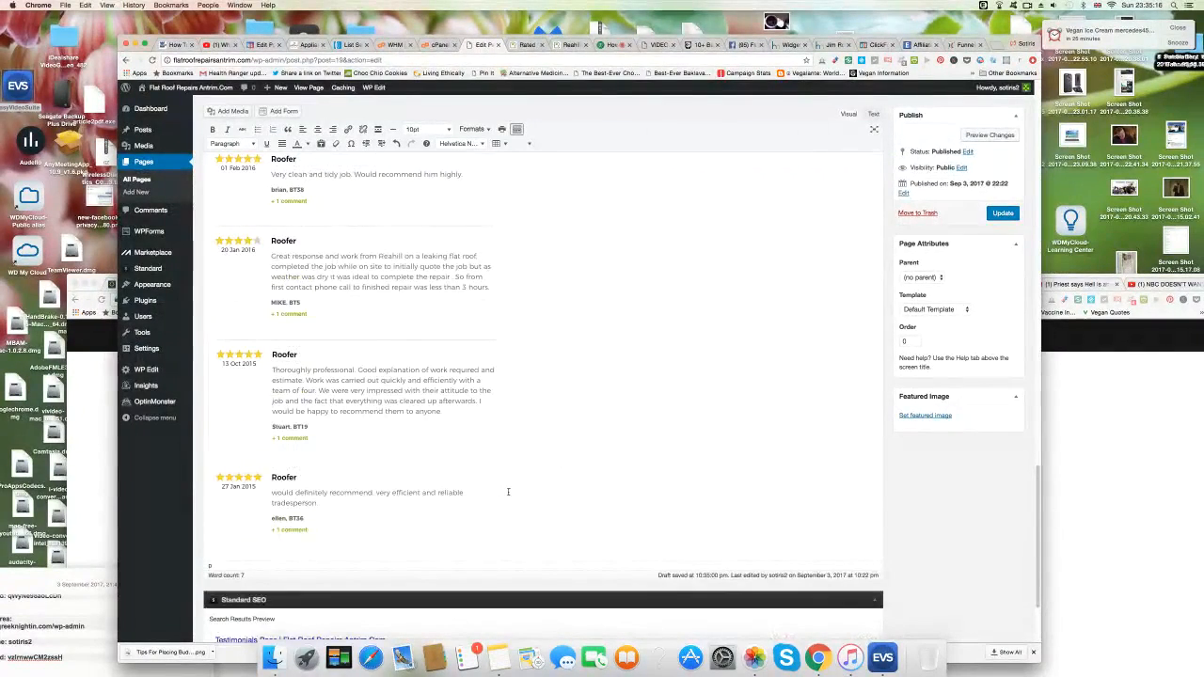
{"action": "left_click", "coordinate": [232, 112]}
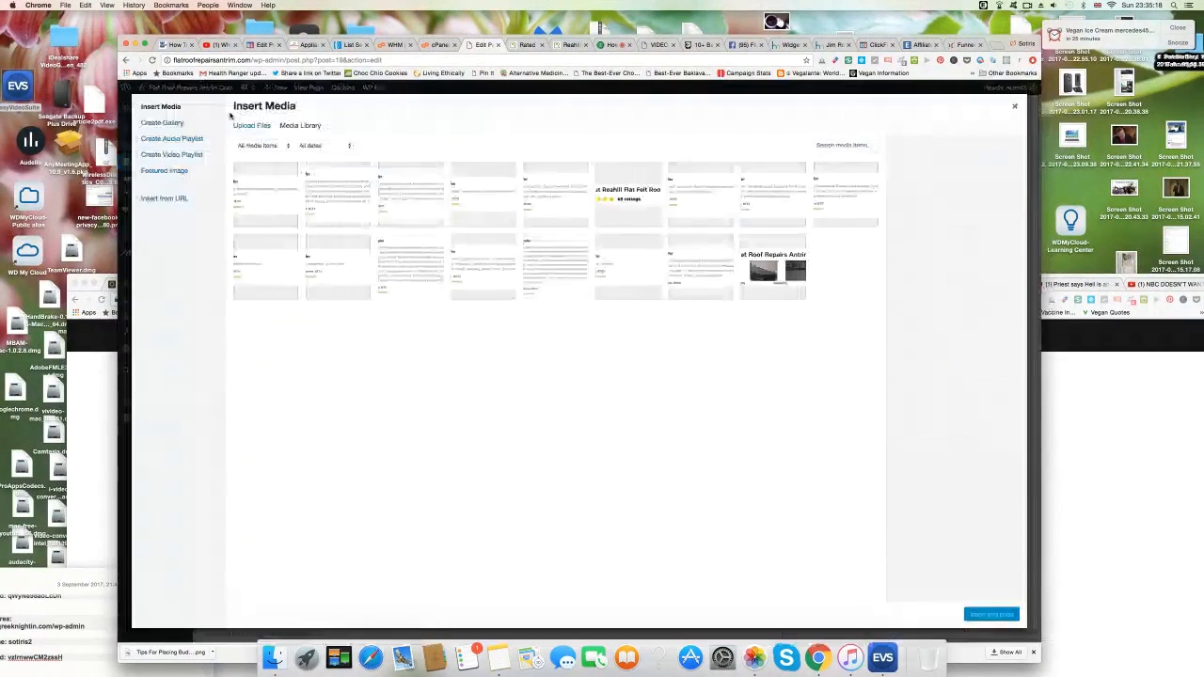
{"action": "left_click", "coordinate": [256, 126]}
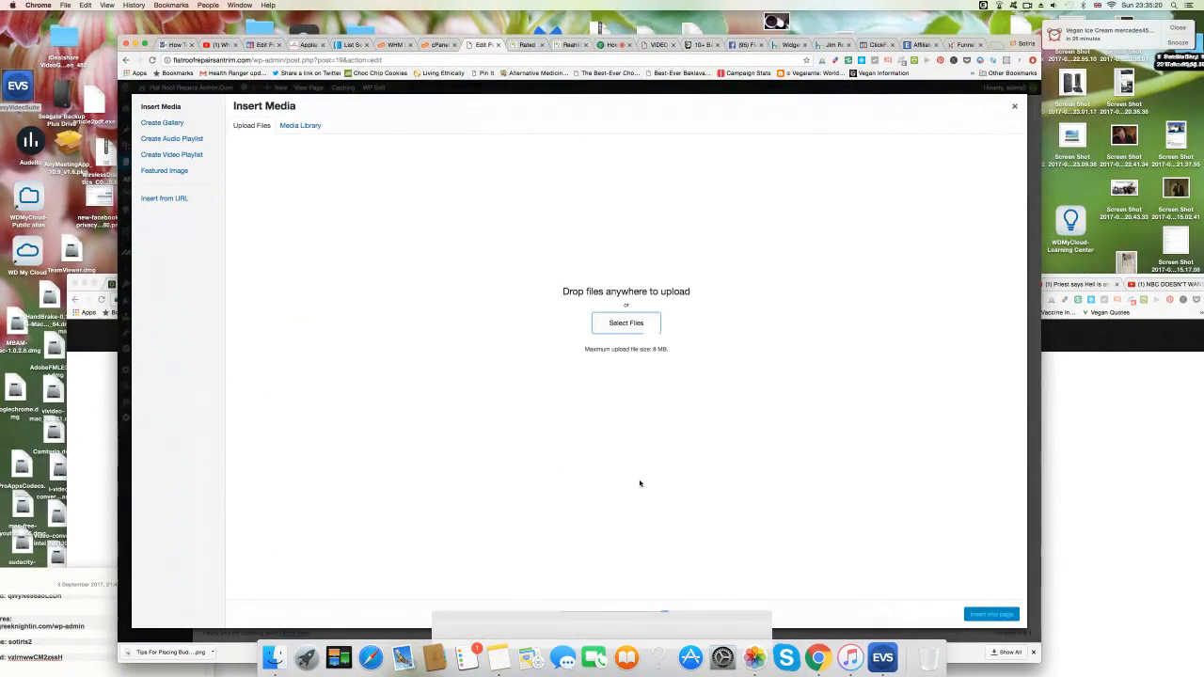
{"action": "scroll", "coordinate": [641, 484], "scroll_direction": "down", "scroll_amount": 15}
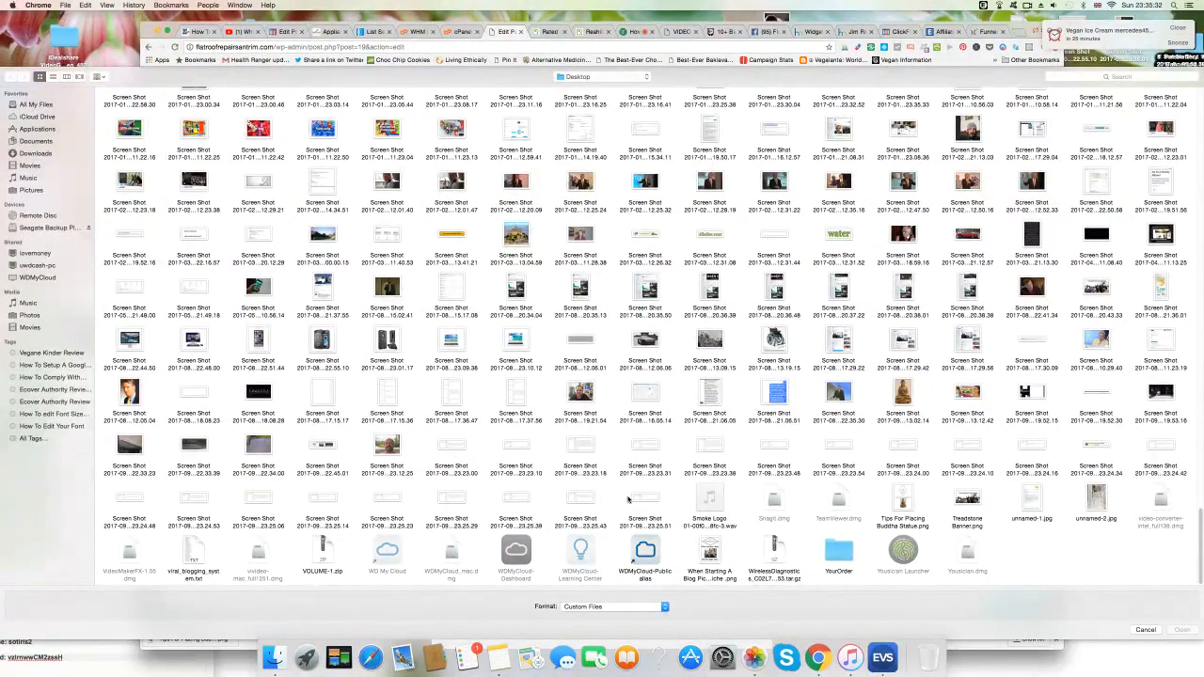
{"action": "left_click", "coordinate": [389, 500]}
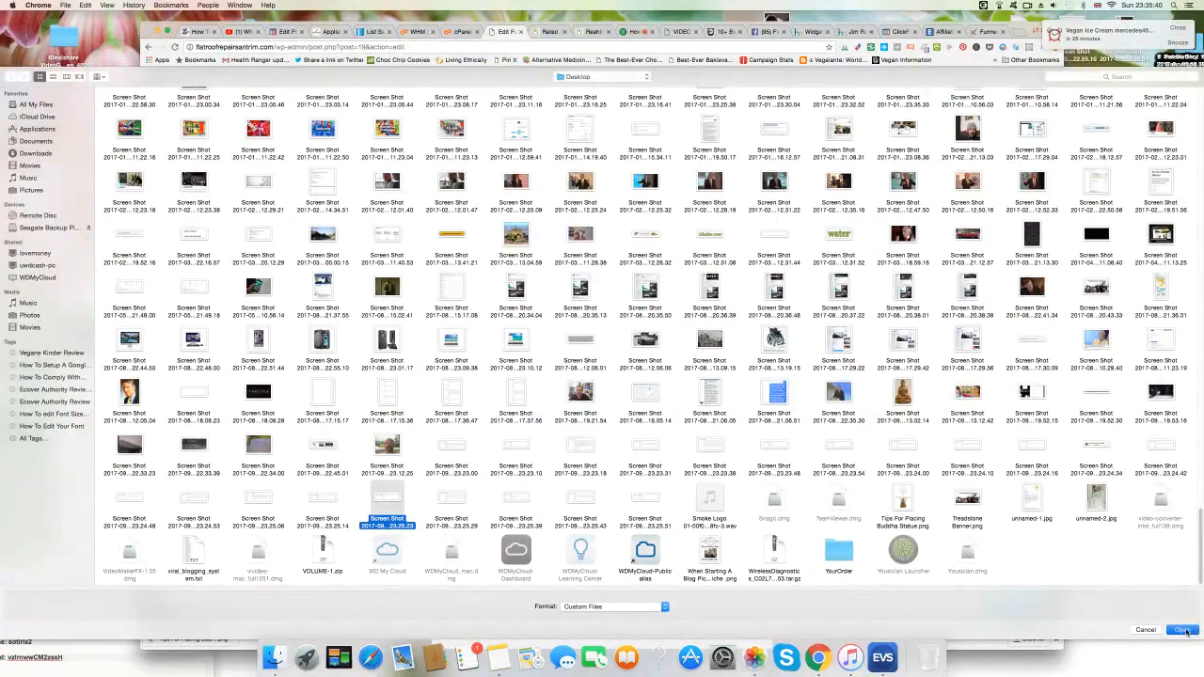
{"action": "left_click", "coordinate": [1183, 630]}
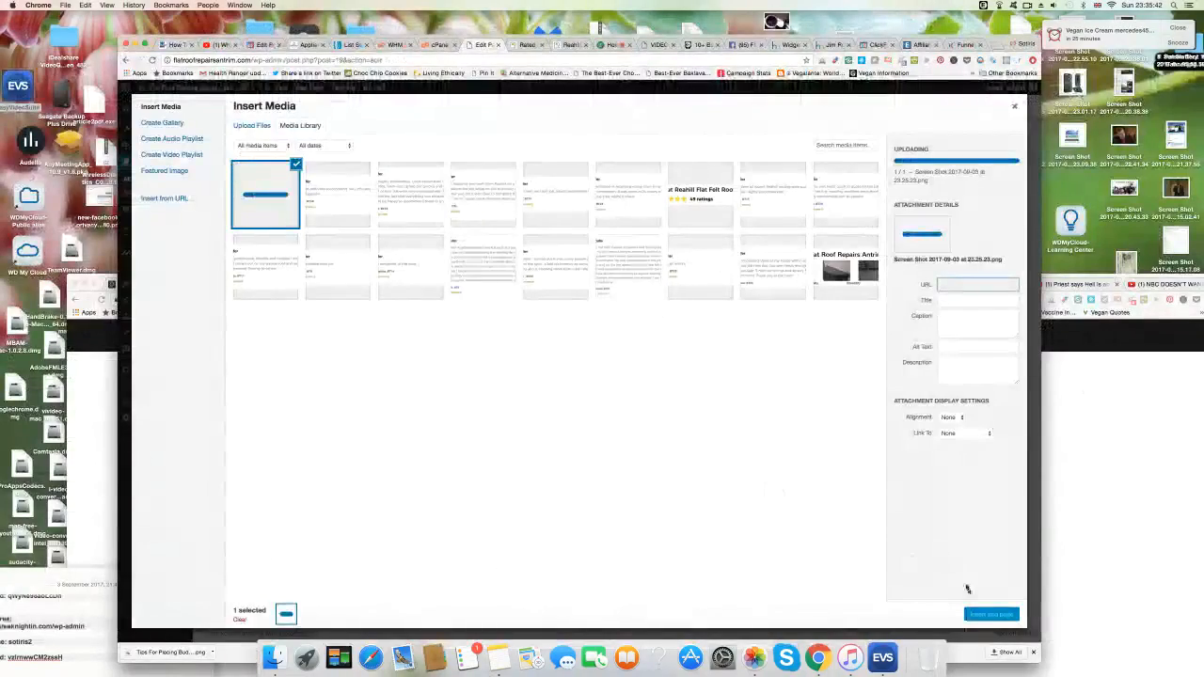
{"action": "left_click", "coordinate": [993, 616]}
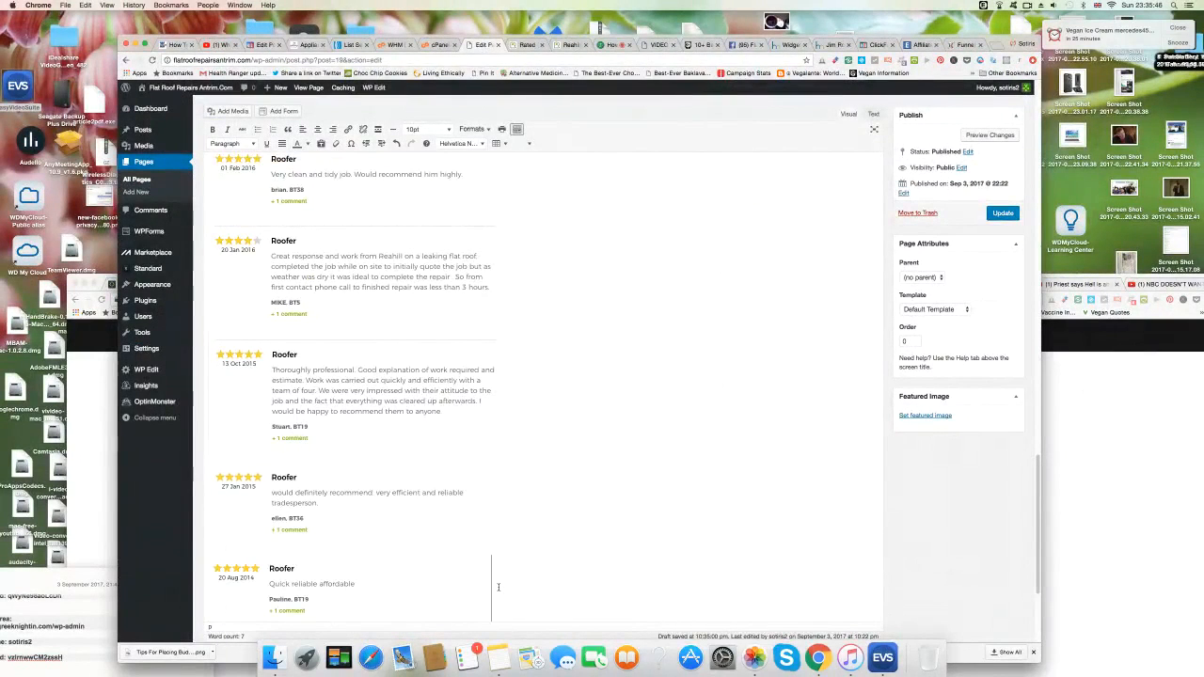
Upload Screen Shot 2017-09-03 at 23.25.29 and insert it into the Testimonials page.
{"action": "left_click", "coordinate": [230, 111]}
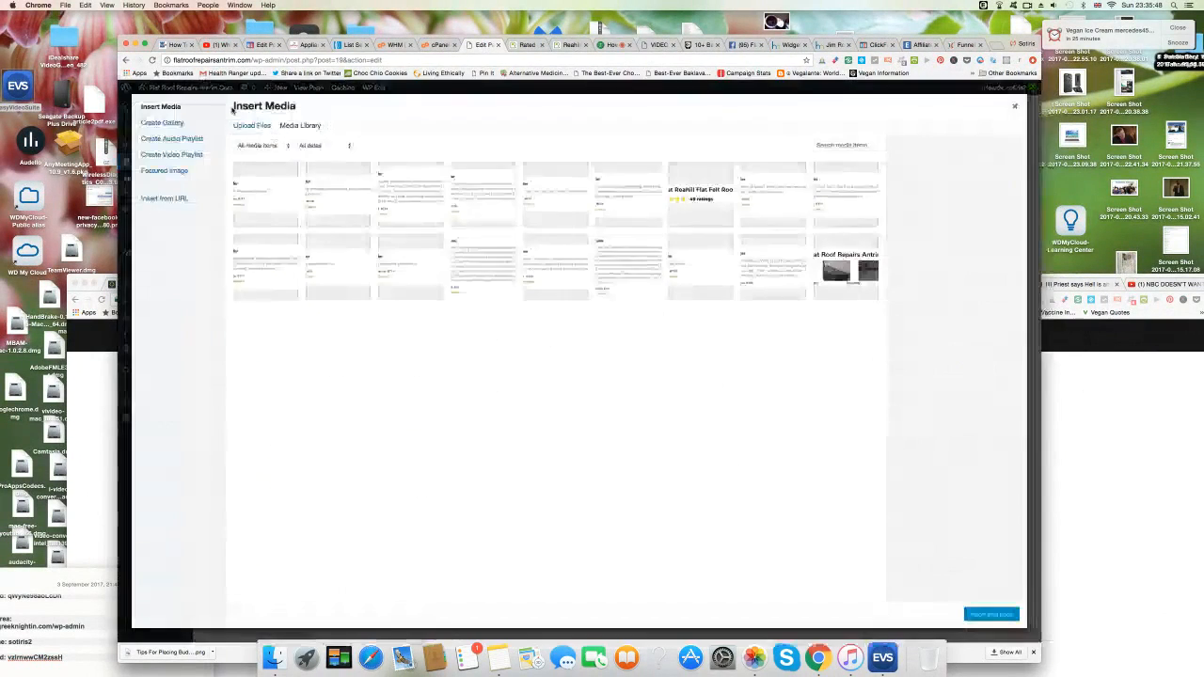
{"action": "left_click", "coordinate": [261, 125]}
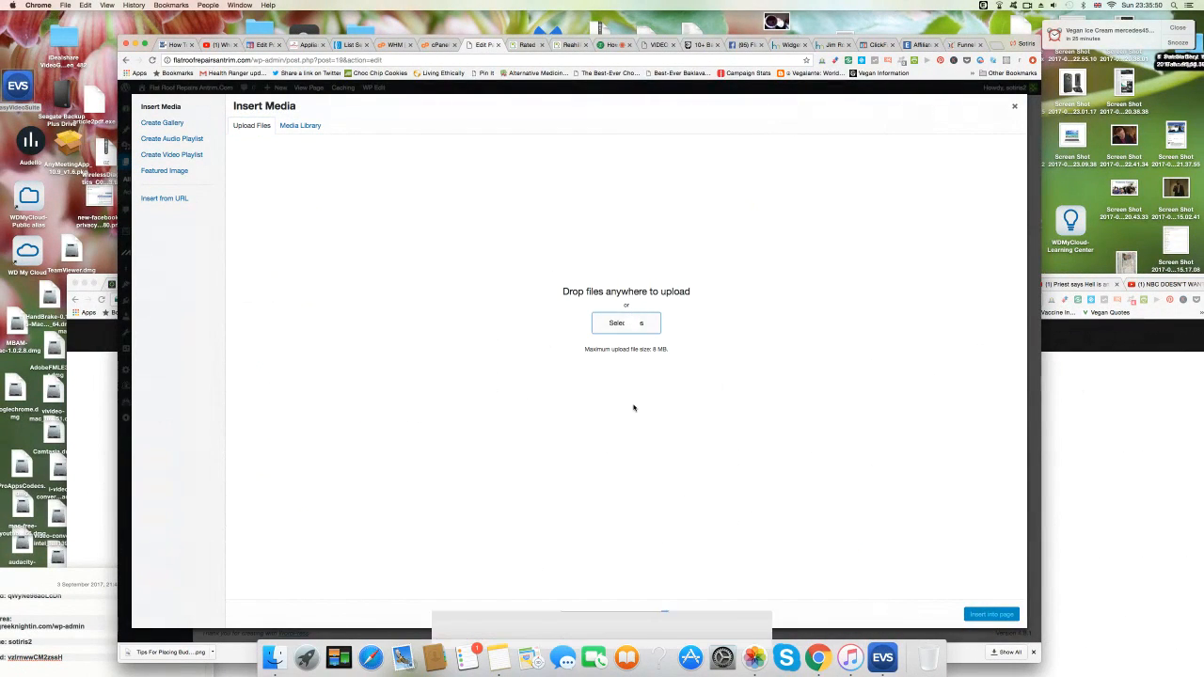
{"action": "scroll", "coordinate": [634, 407], "scroll_direction": "down", "scroll_amount": 10}
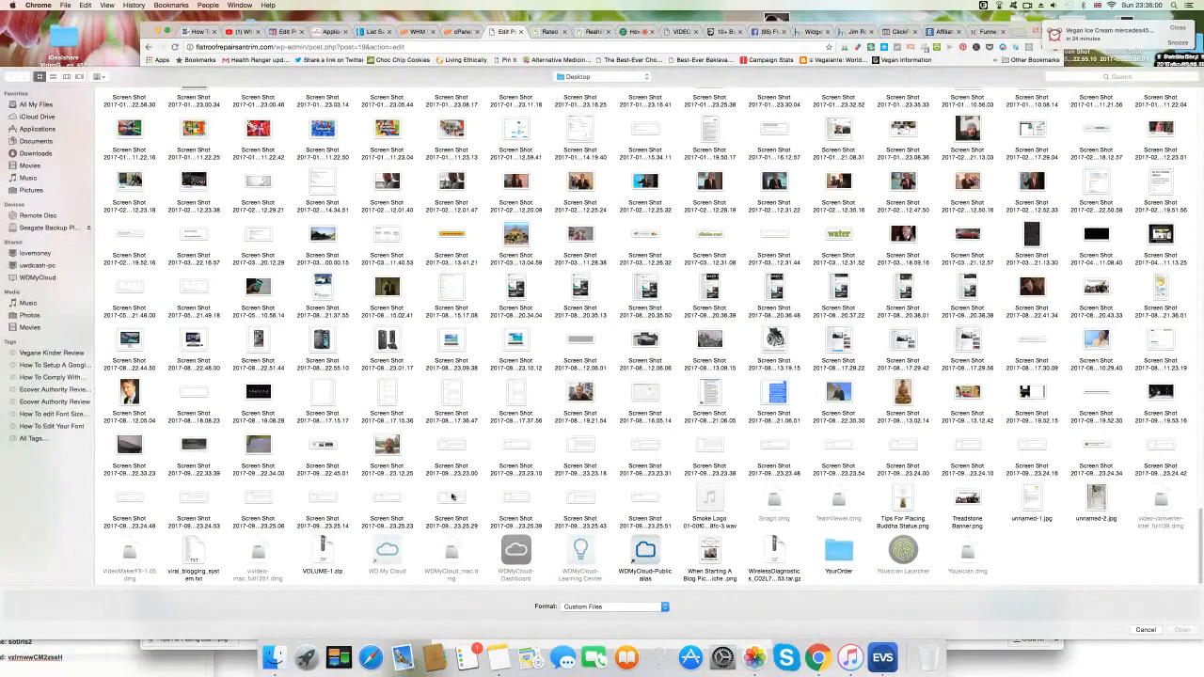
{"action": "left_click", "coordinate": [452, 497]}
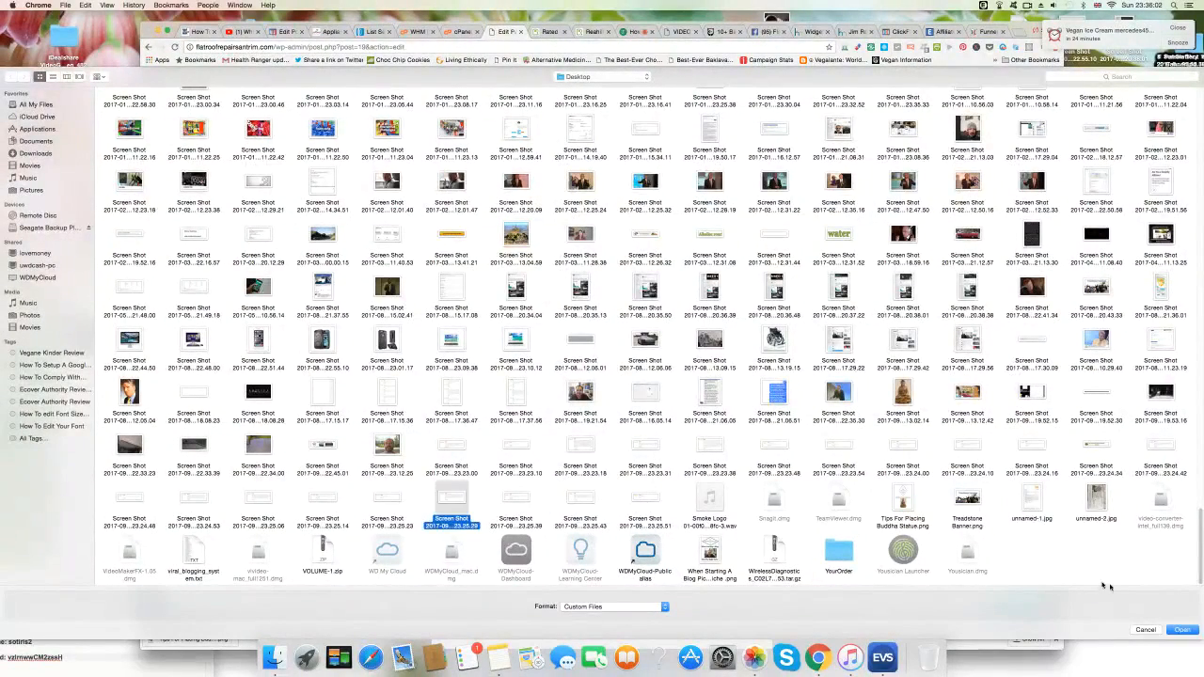
{"action": "left_click", "coordinate": [1182, 631]}
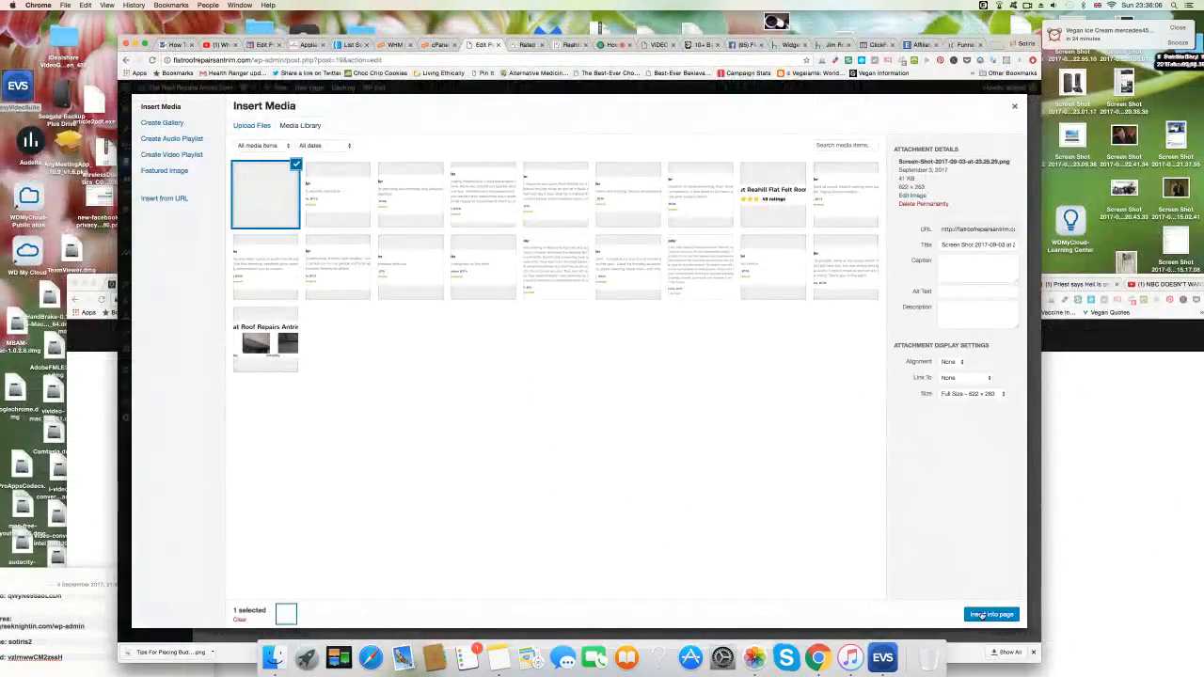
{"action": "left_click", "coordinate": [982, 616]}
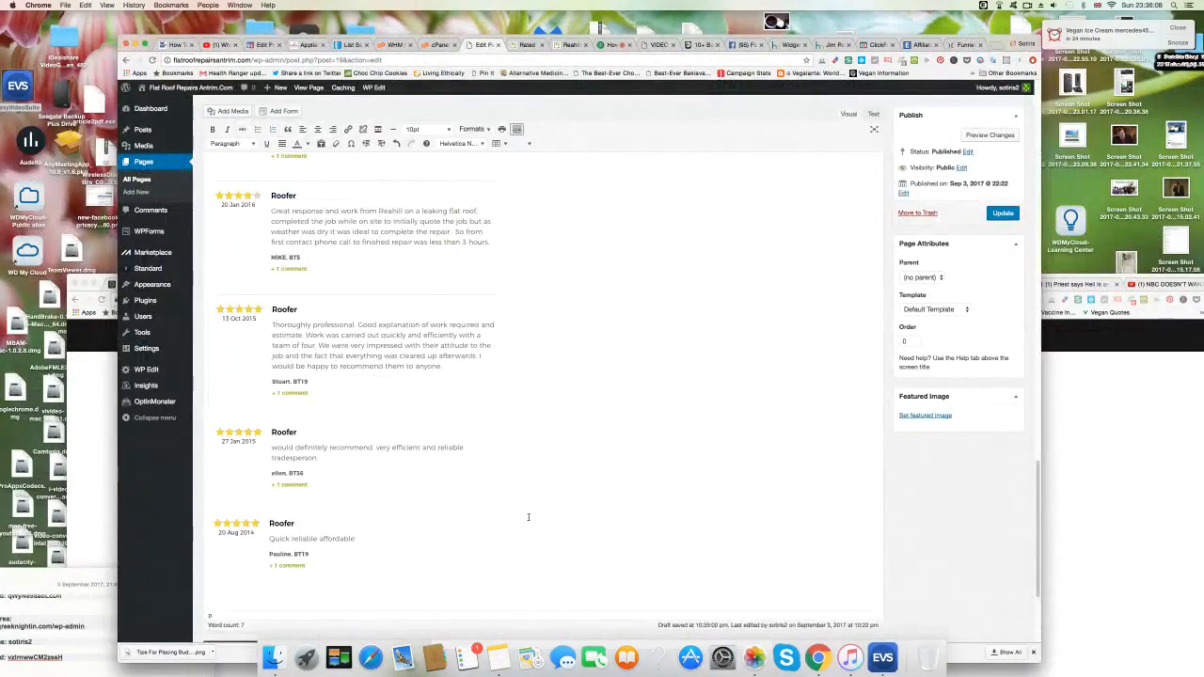
On the empty line below the 14 Aug 2014 review, insert the 23.25.39 screenshot (17 Aug 2014 review).
{"action": "scroll", "coordinate": [528, 517], "scroll_direction": "down", "scroll_amount": 3}
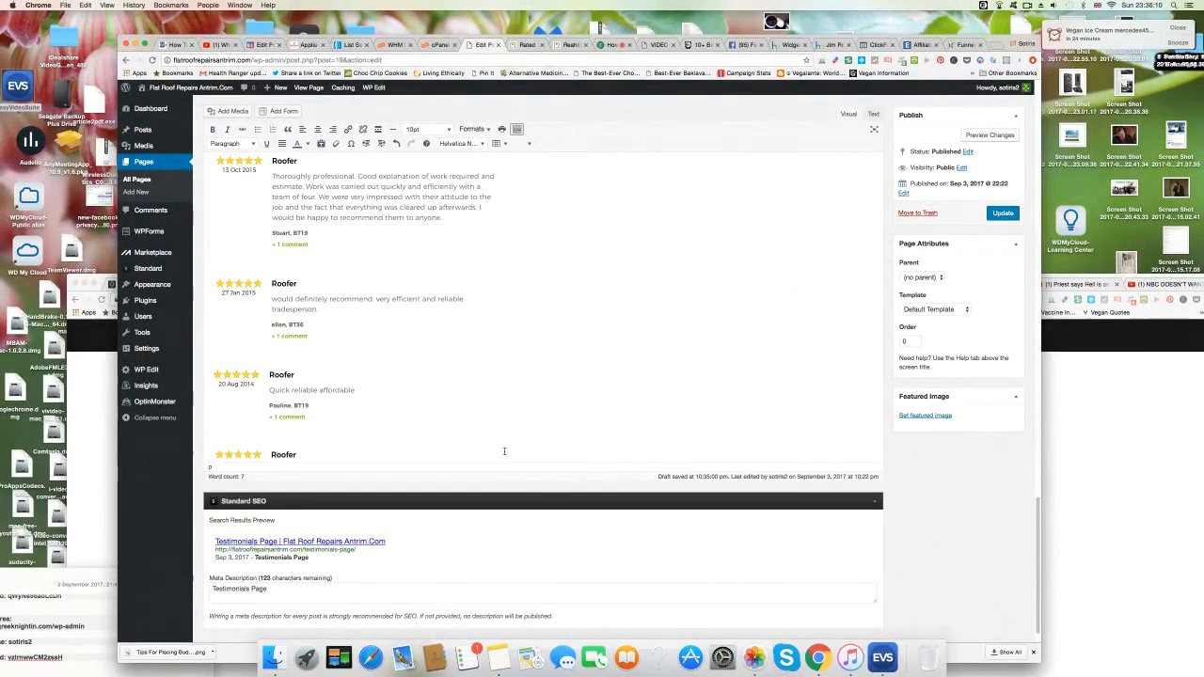
{"action": "left_click", "coordinate": [247, 569]}
{"action": "left_click", "coordinate": [234, 112]}
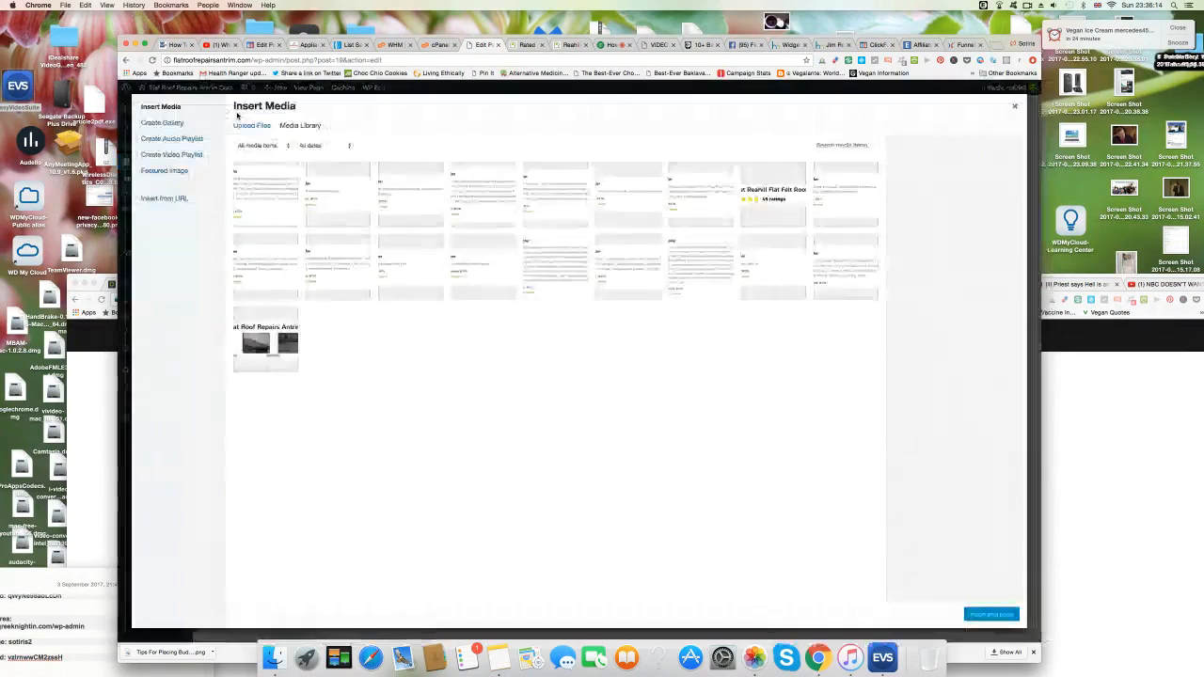
{"action": "left_click", "coordinate": [252, 127]}
{"action": "left_click", "coordinate": [637, 328]}
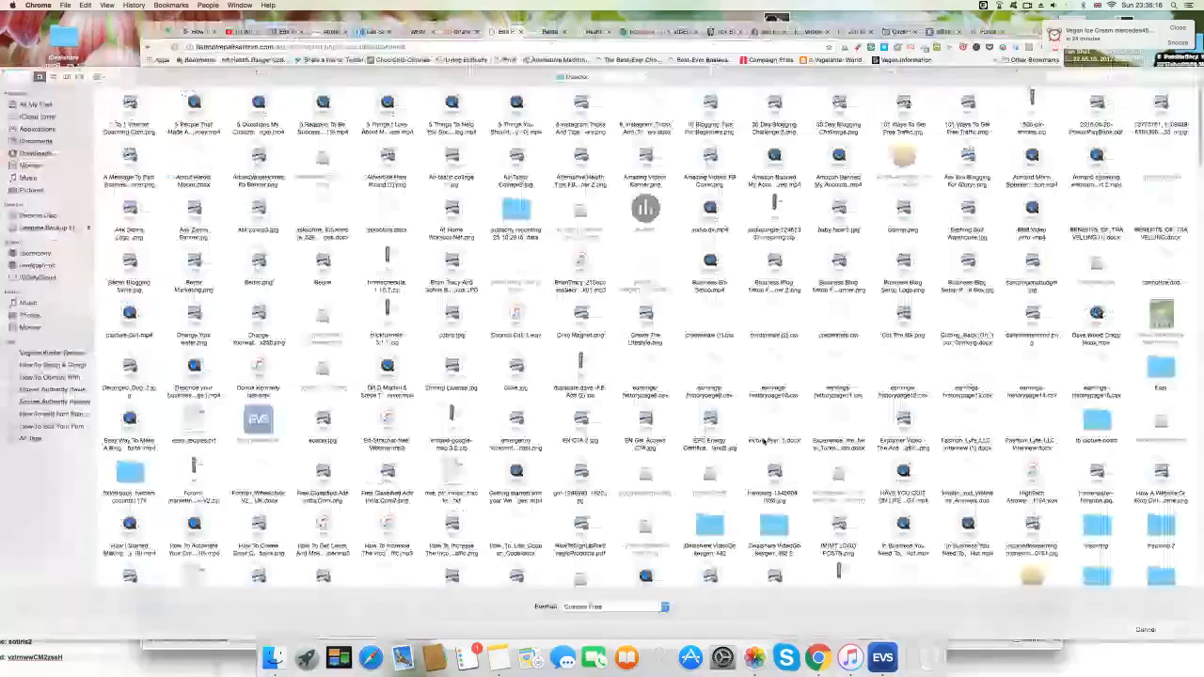
{"action": "scroll", "coordinate": [764, 442], "scroll_direction": "down", "scroll_amount": 15}
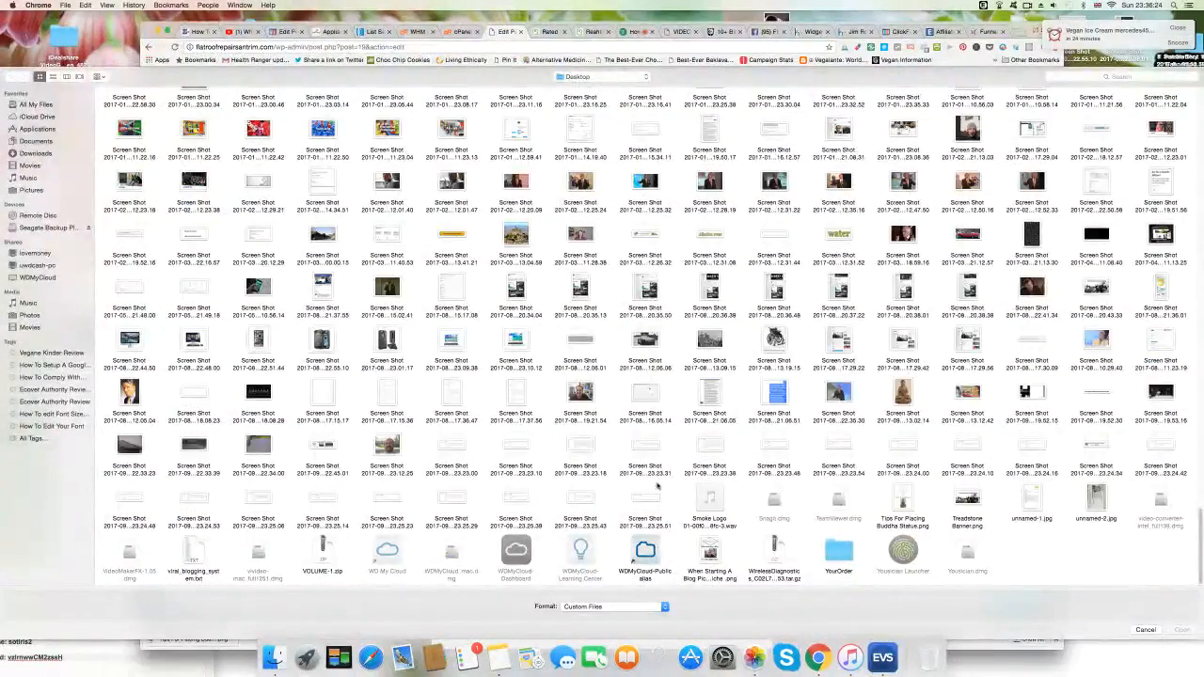
{"action": "left_click", "coordinate": [512, 504]}
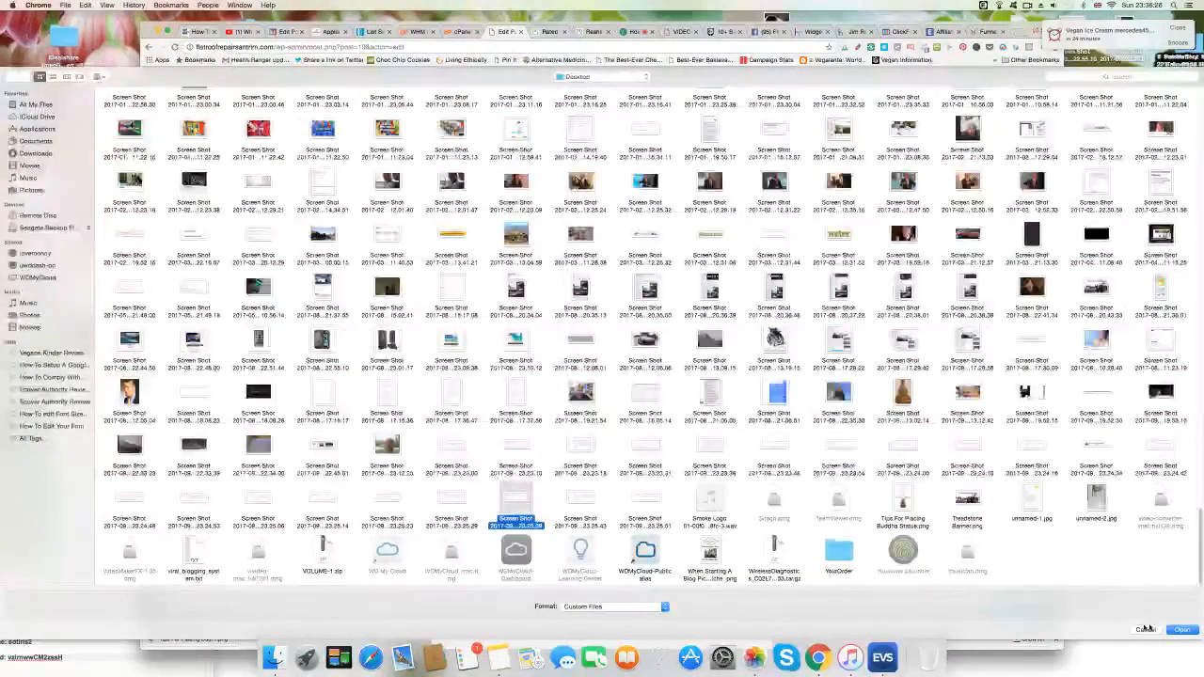
{"action": "left_click", "coordinate": [1182, 630]}
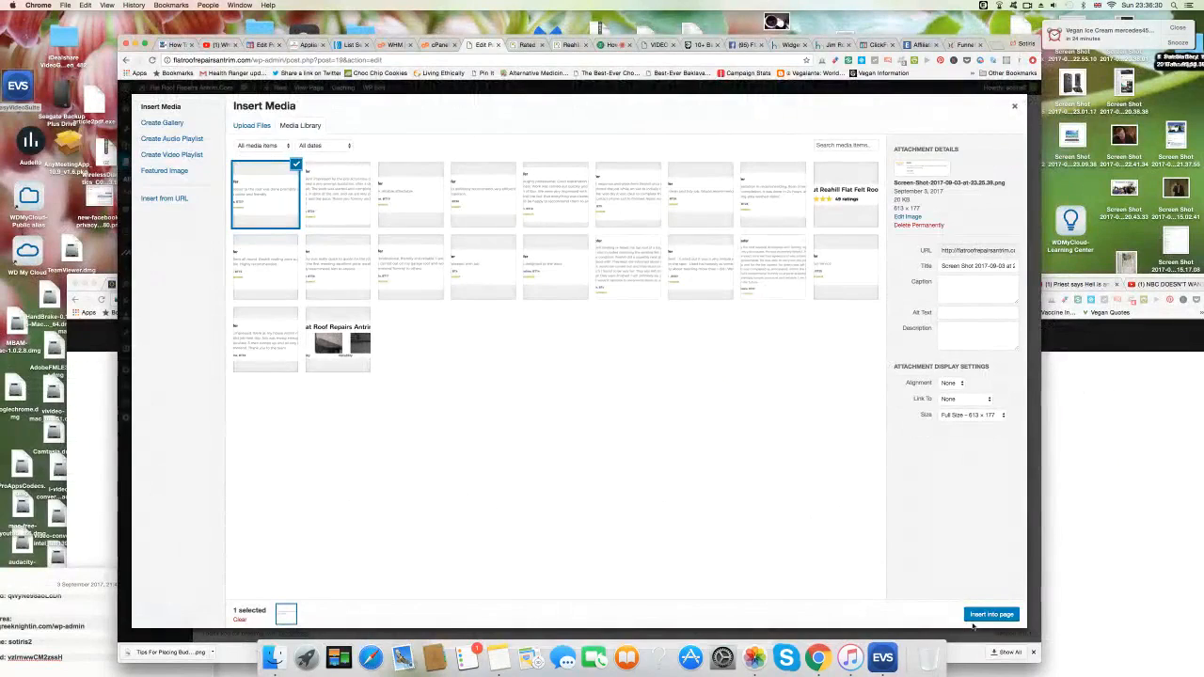
{"action": "left_click", "coordinate": [983, 617]}
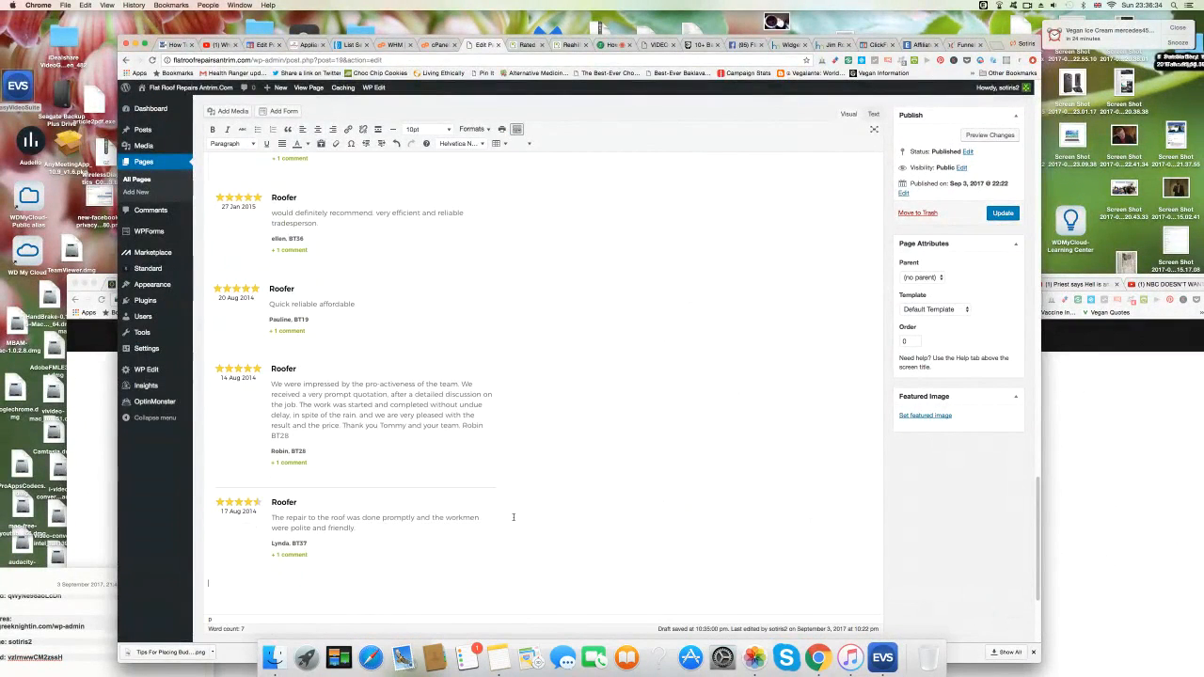
Upload the 23.25.43 screenshot and insert it into the testimonials page.
{"action": "left_click", "coordinate": [235, 111]}
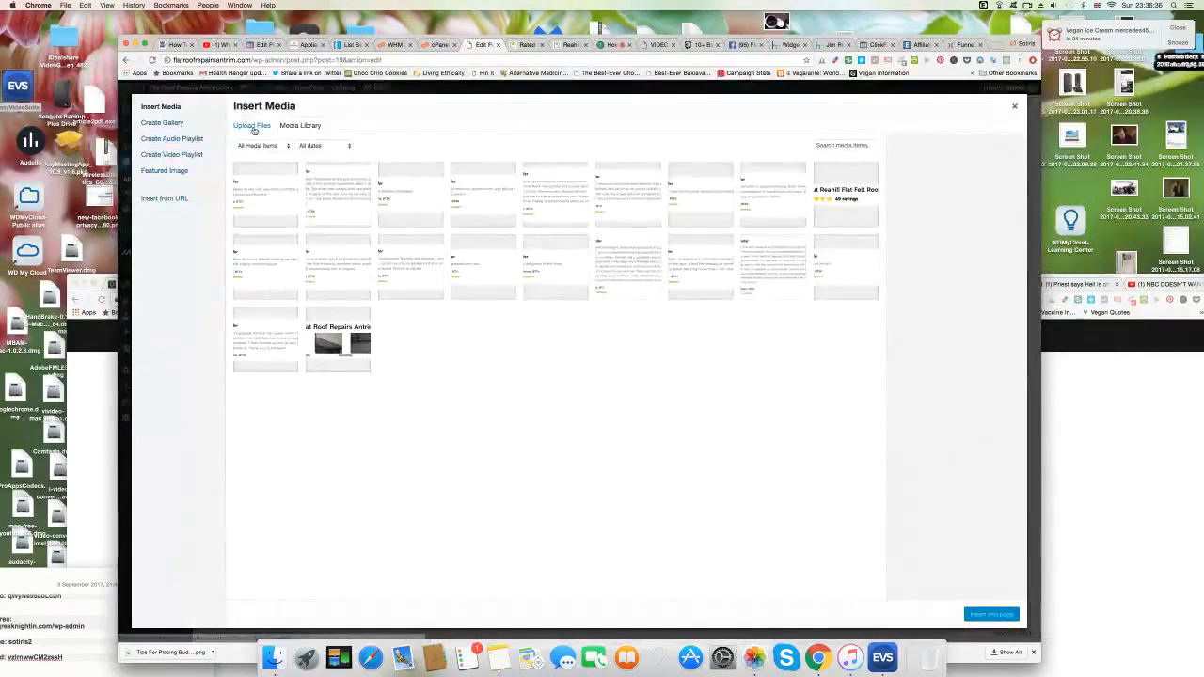
{"action": "left_click", "coordinate": [250, 125]}
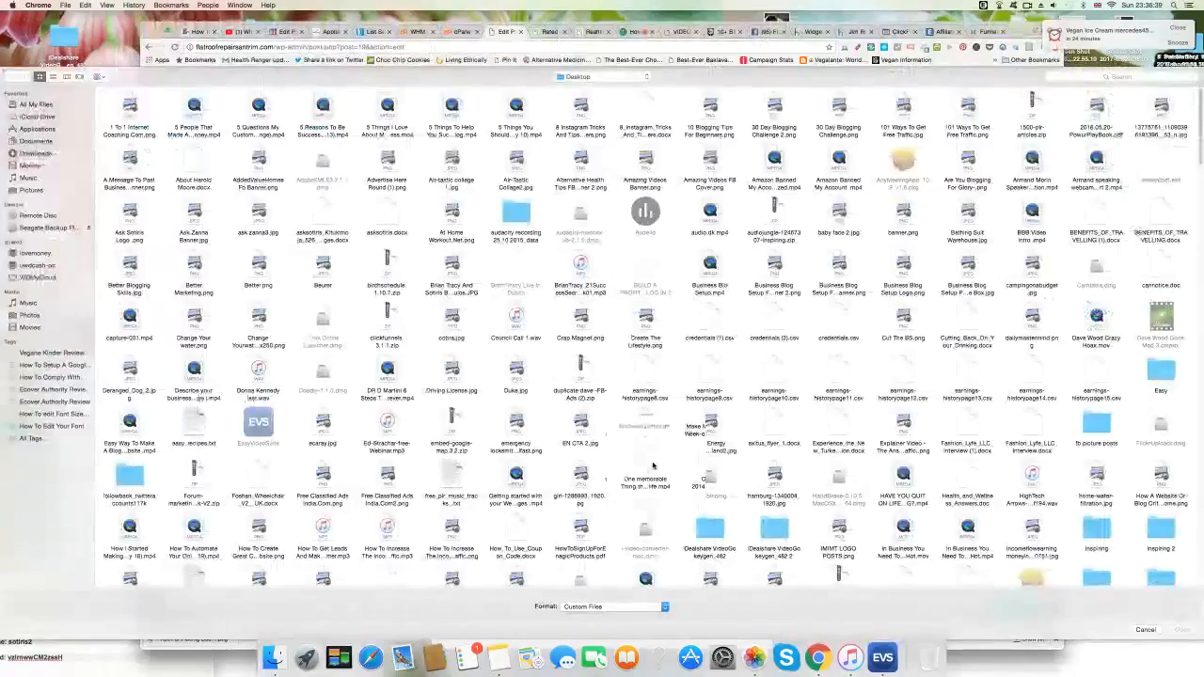
{"action": "scroll", "coordinate": [653, 465], "scroll_direction": "down", "scroll_amount": 10}
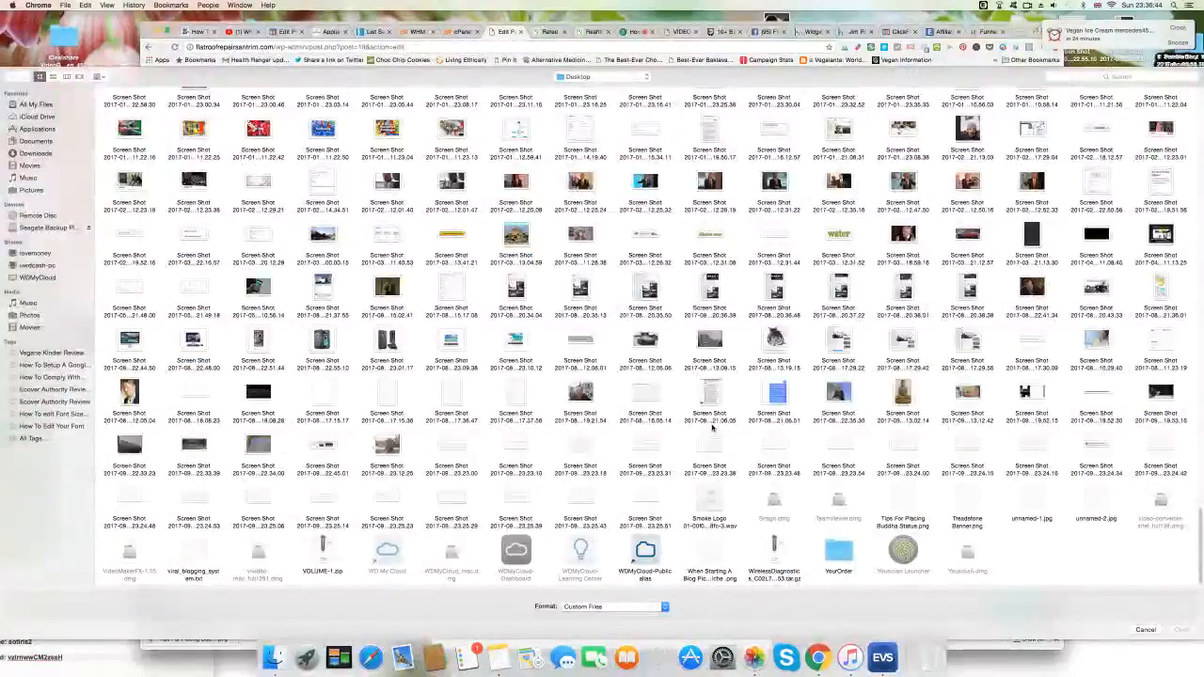
{"action": "left_click", "coordinate": [580, 496]}
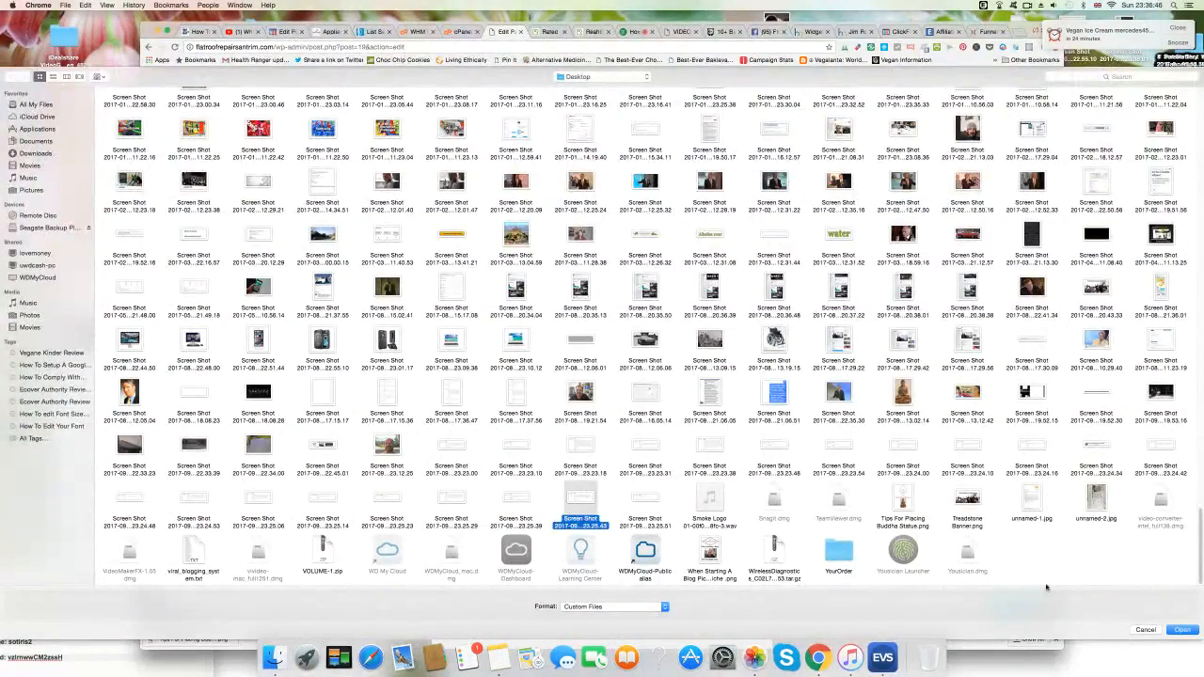
{"action": "left_click", "coordinate": [1183, 631]}
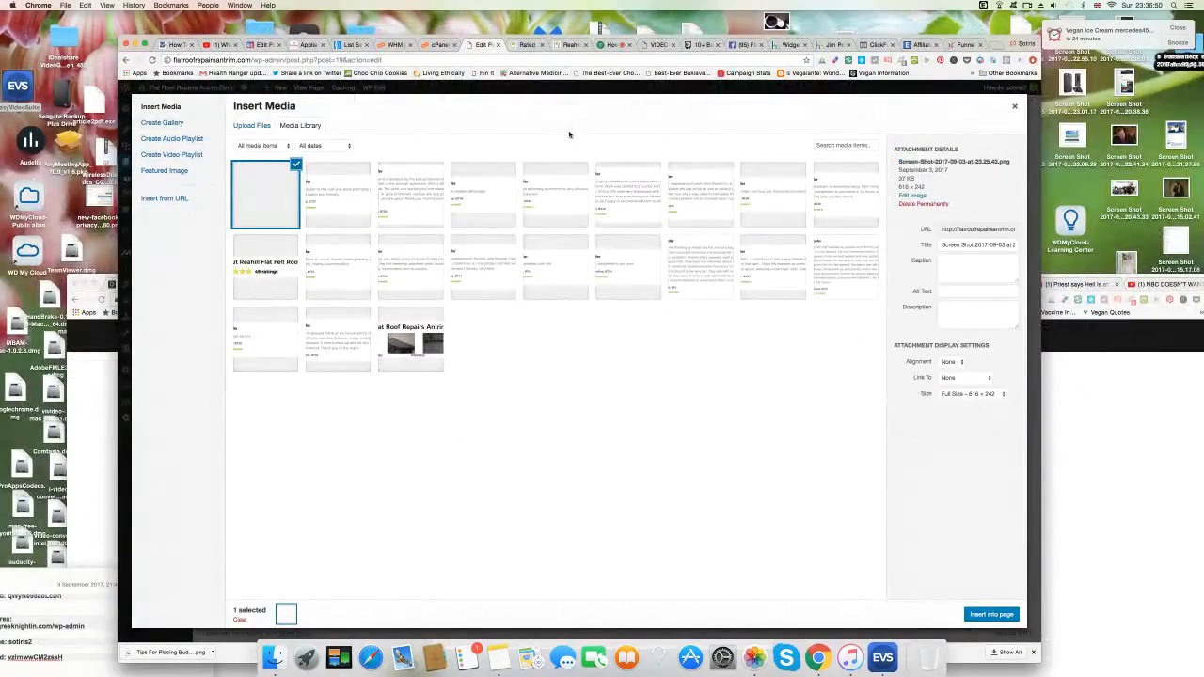
{"action": "left_click", "coordinate": [991, 615]}
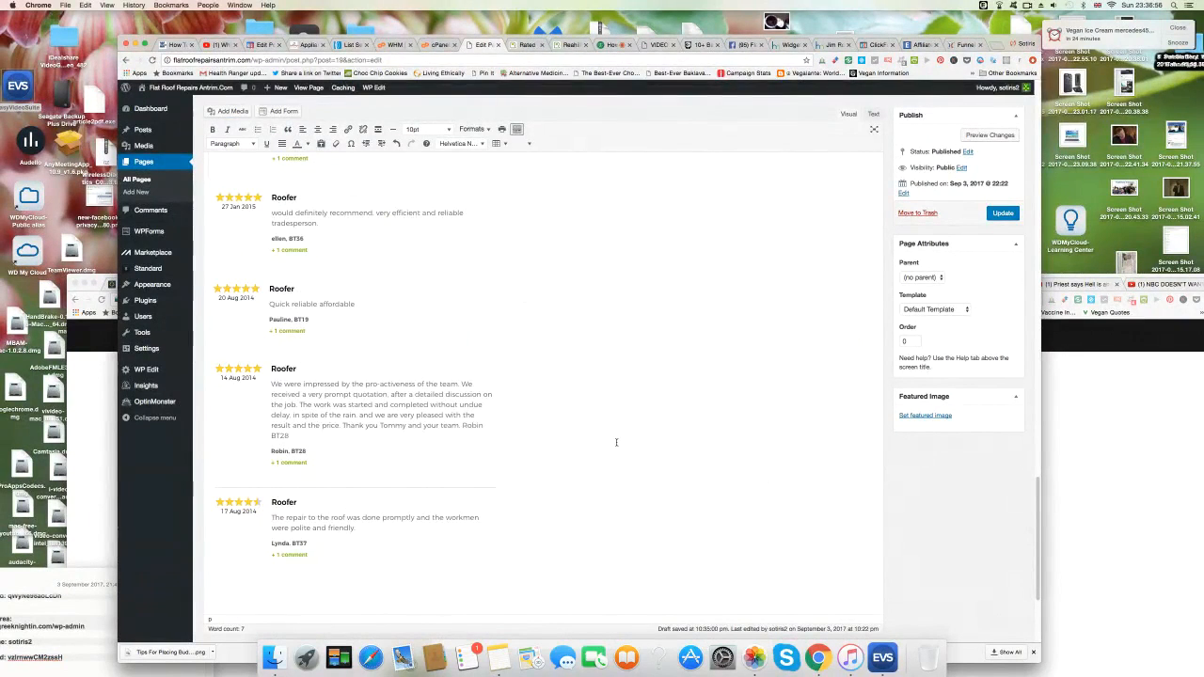
Upload the 23.25.51 screenshot and insert it at the end of the page.
{"action": "scroll", "coordinate": [616, 443], "scroll_direction": "down", "scroll_amount": 1}
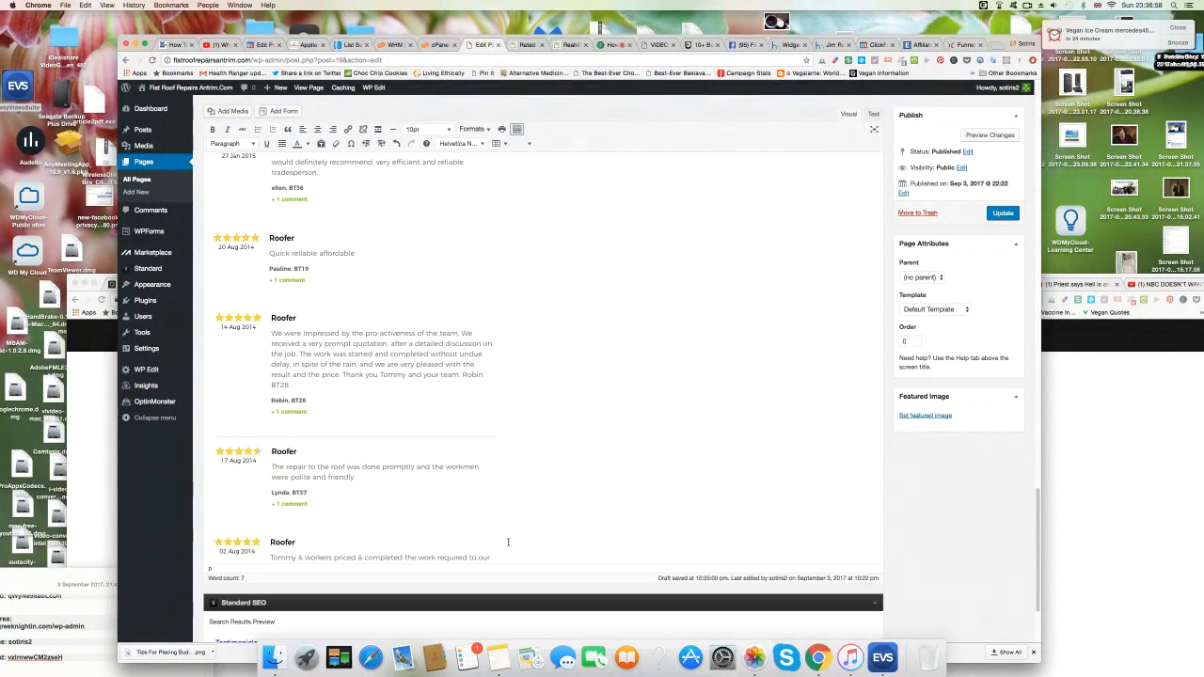
{"action": "scroll", "coordinate": [509, 542], "scroll_direction": "down", "scroll_amount": 1}
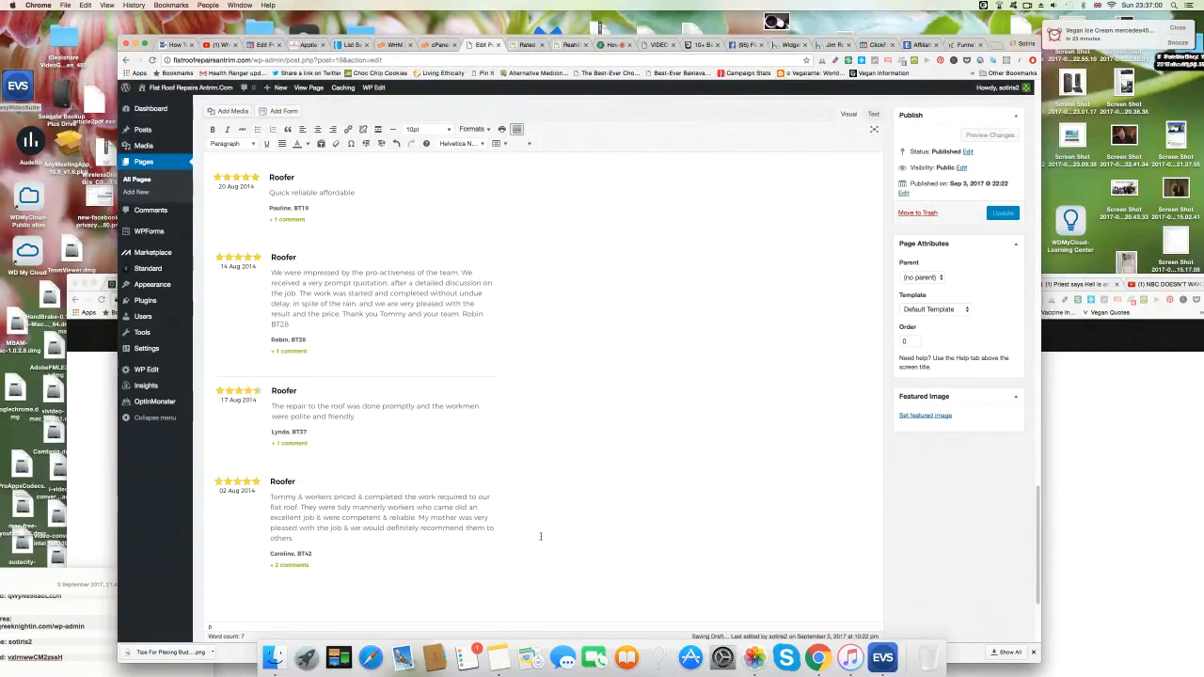
{"action": "left_click", "coordinate": [231, 111]}
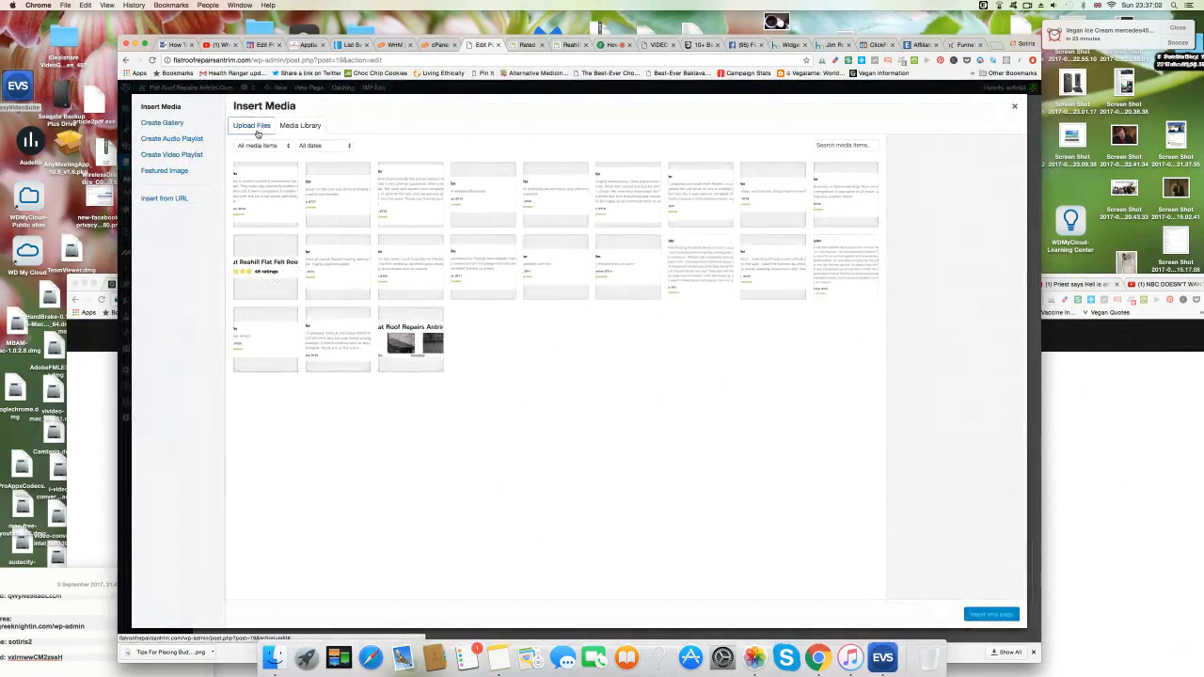
{"action": "left_click", "coordinate": [257, 134]}
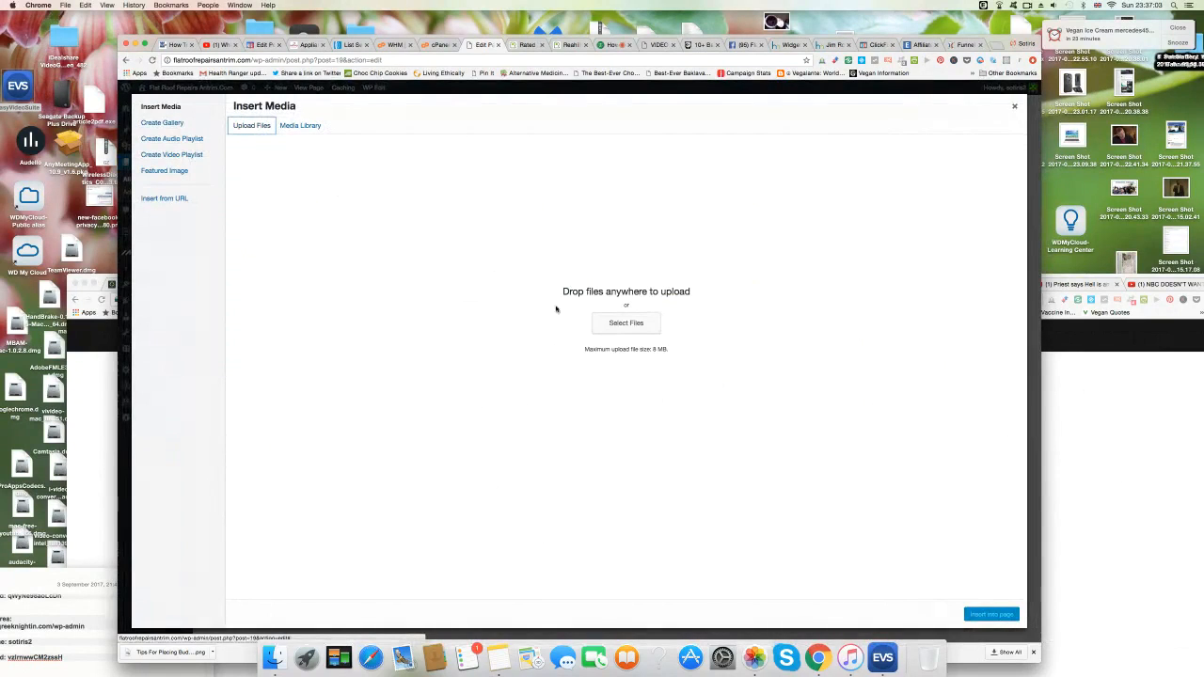
{"action": "left_click", "coordinate": [626, 323]}
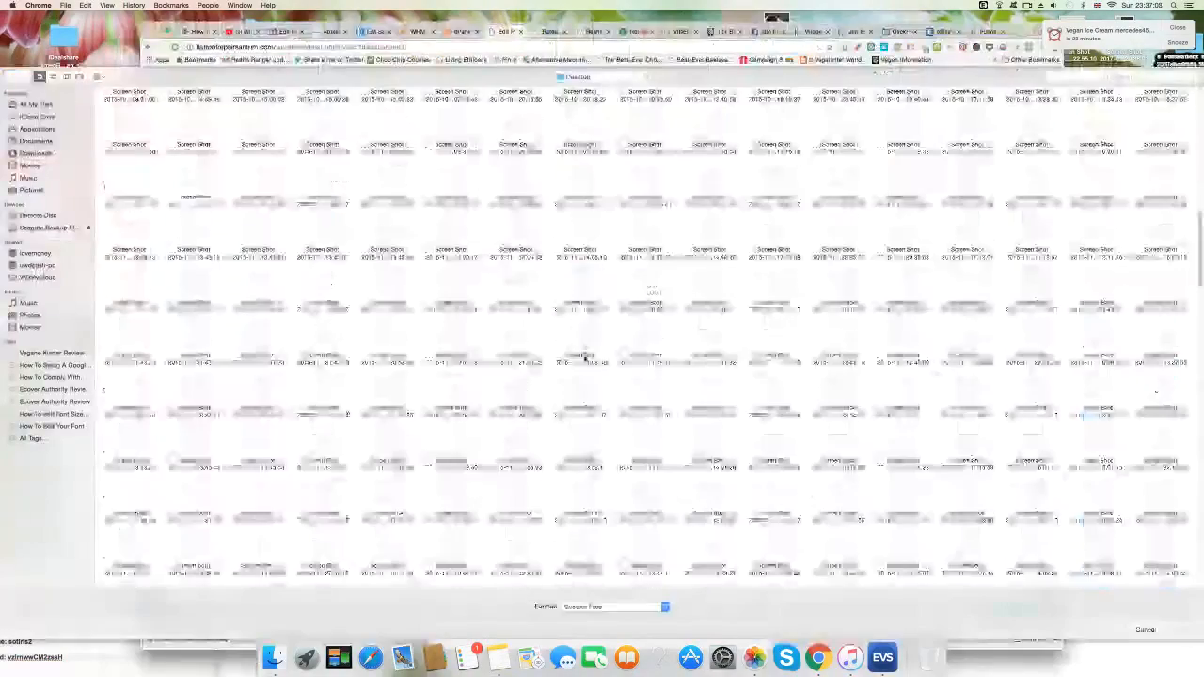
{"action": "scroll", "coordinate": [585, 359], "scroll_direction": "down", "scroll_amount": 10}
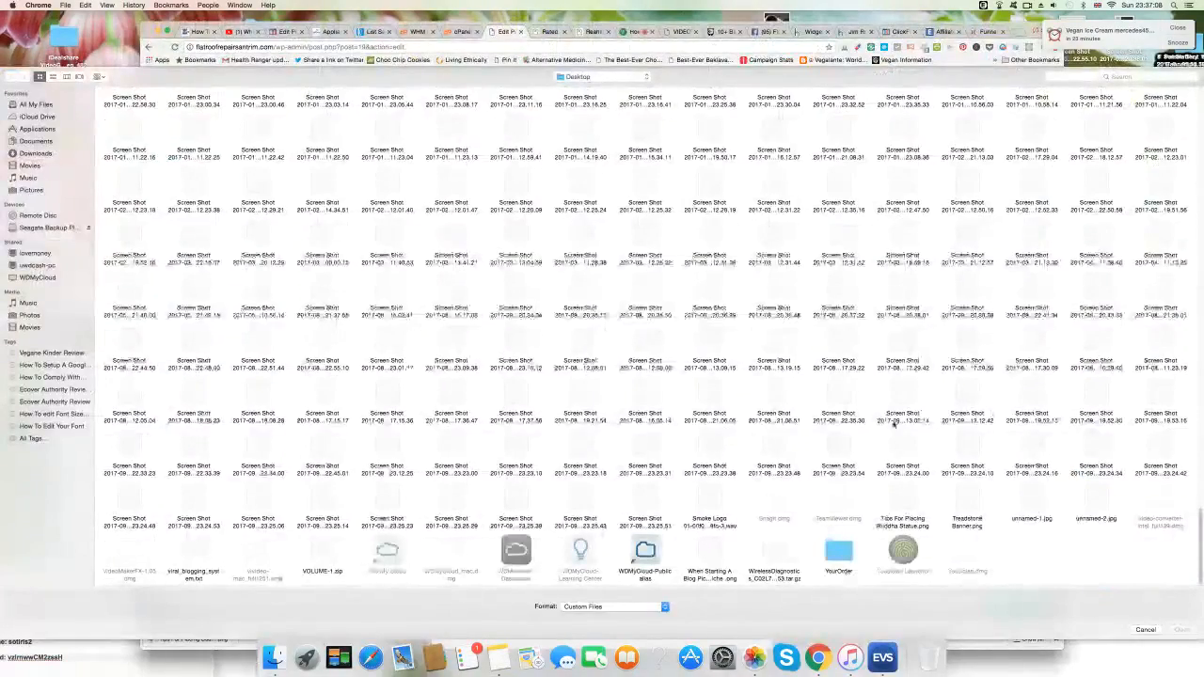
{"action": "left_click", "coordinate": [647, 499]}
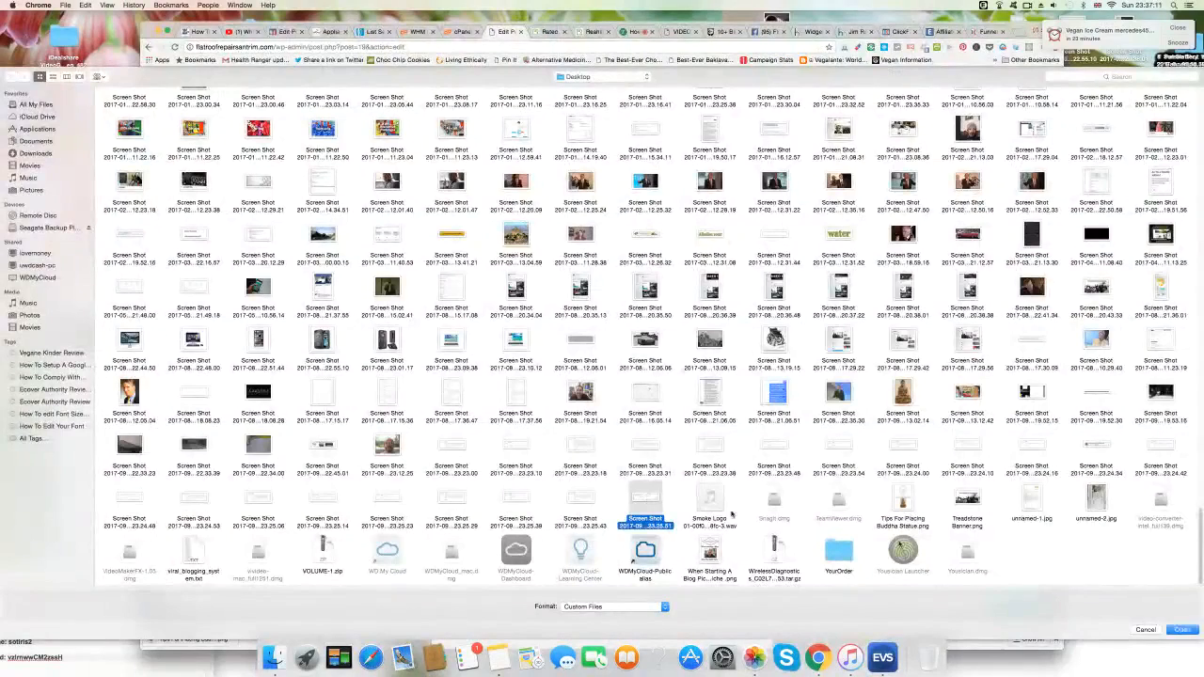
{"action": "left_click", "coordinate": [1183, 630]}
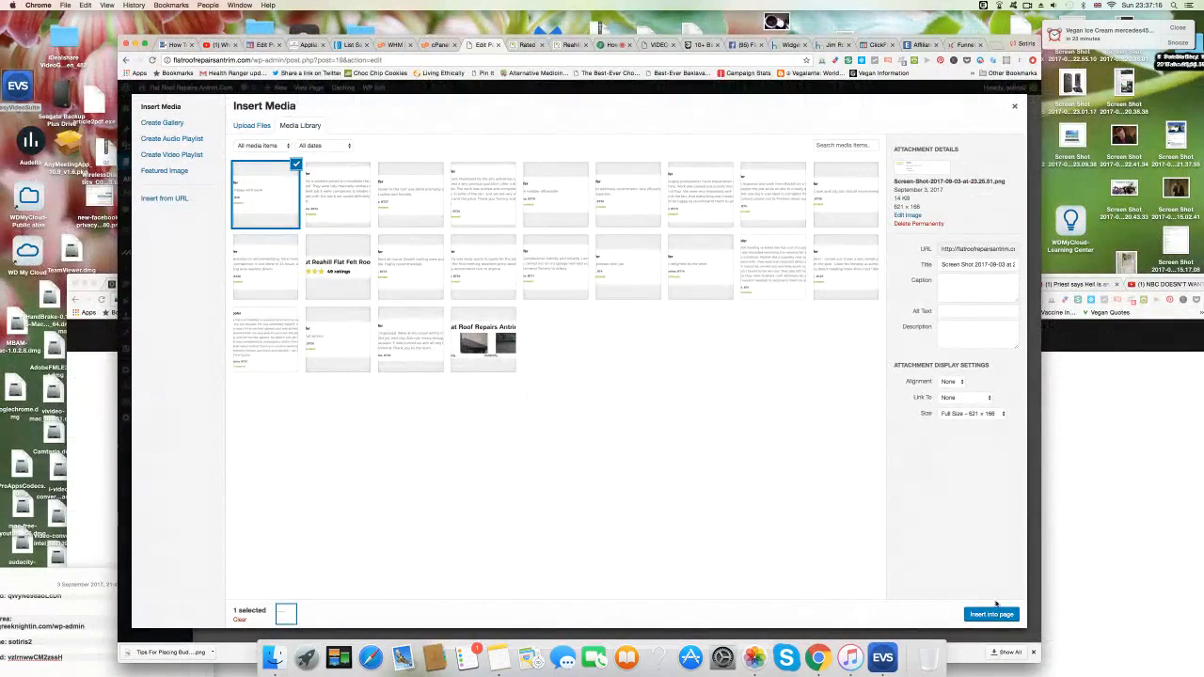
{"action": "left_click", "coordinate": [995, 616]}
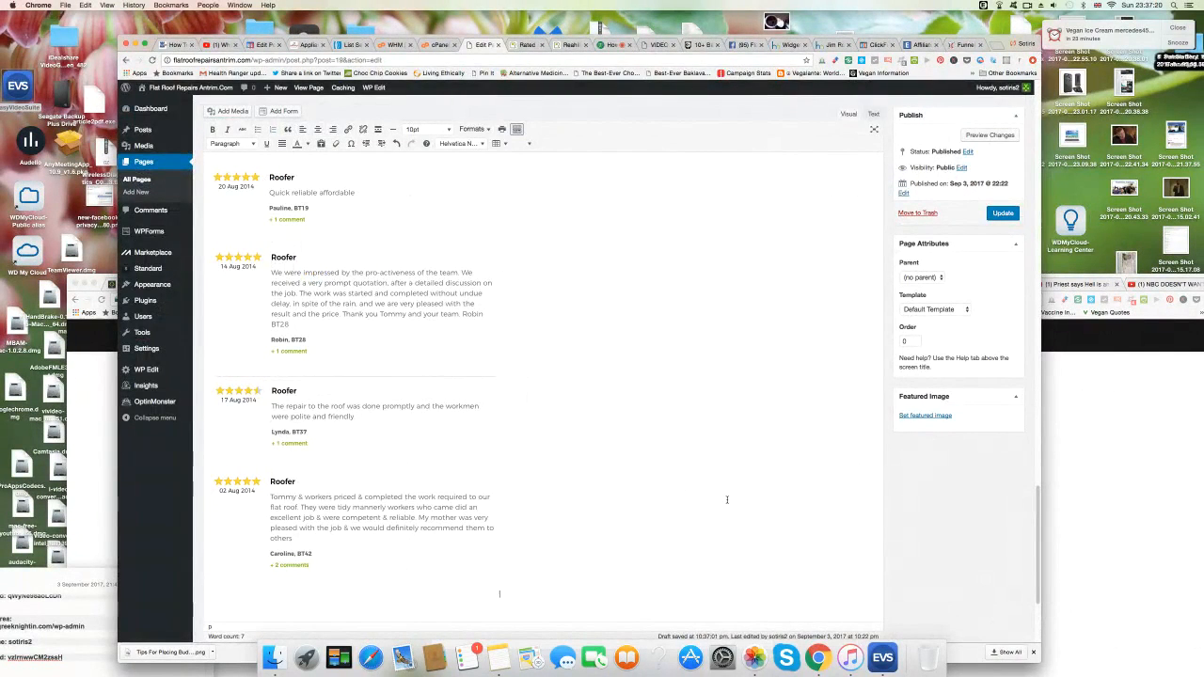
Add the 'Click Here To Get A Free Quotation Today' line in 18pt, darker text.
{"action": "scroll", "coordinate": [728, 499], "scroll_direction": "down", "scroll_amount": 4}
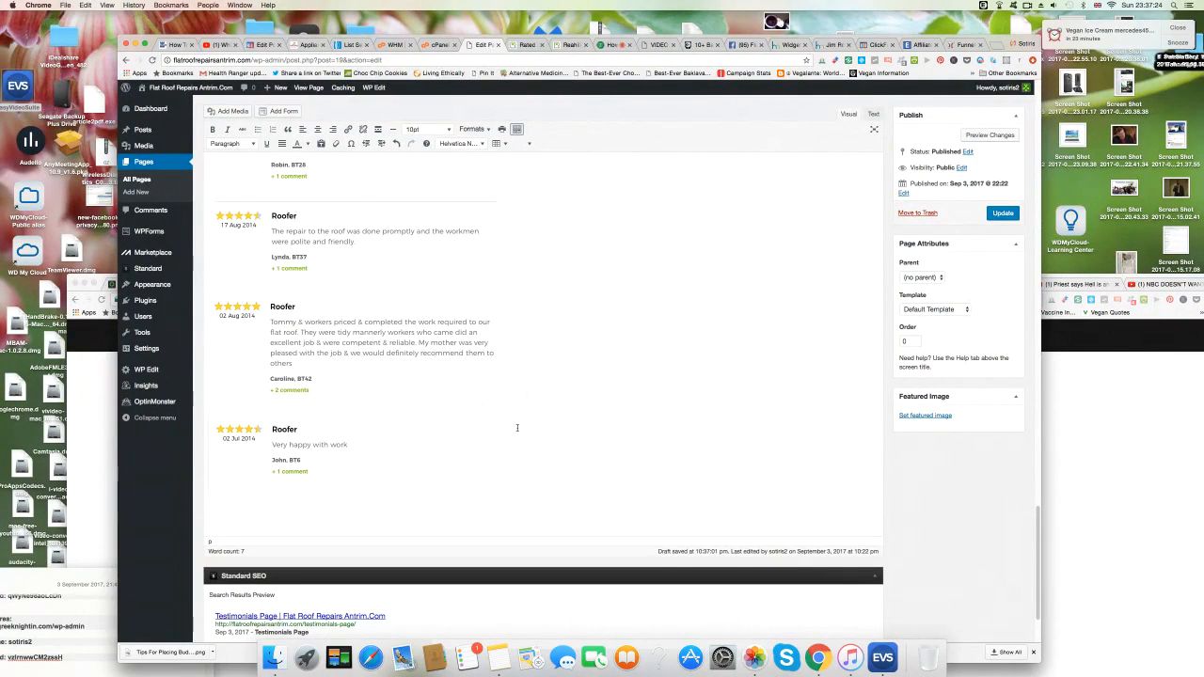
{"action": "type", "text": "Did"}
{"action": "type", "text": "k H"}
{"action": "type", "text": "ere To Get A "}
{"action": "type", "text": "Free"}
{"action": "type", "text": " Quotation Today"}
{"action": "left_click_drag", "start_coordinate": [333, 506], "coordinate": [205, 506]}
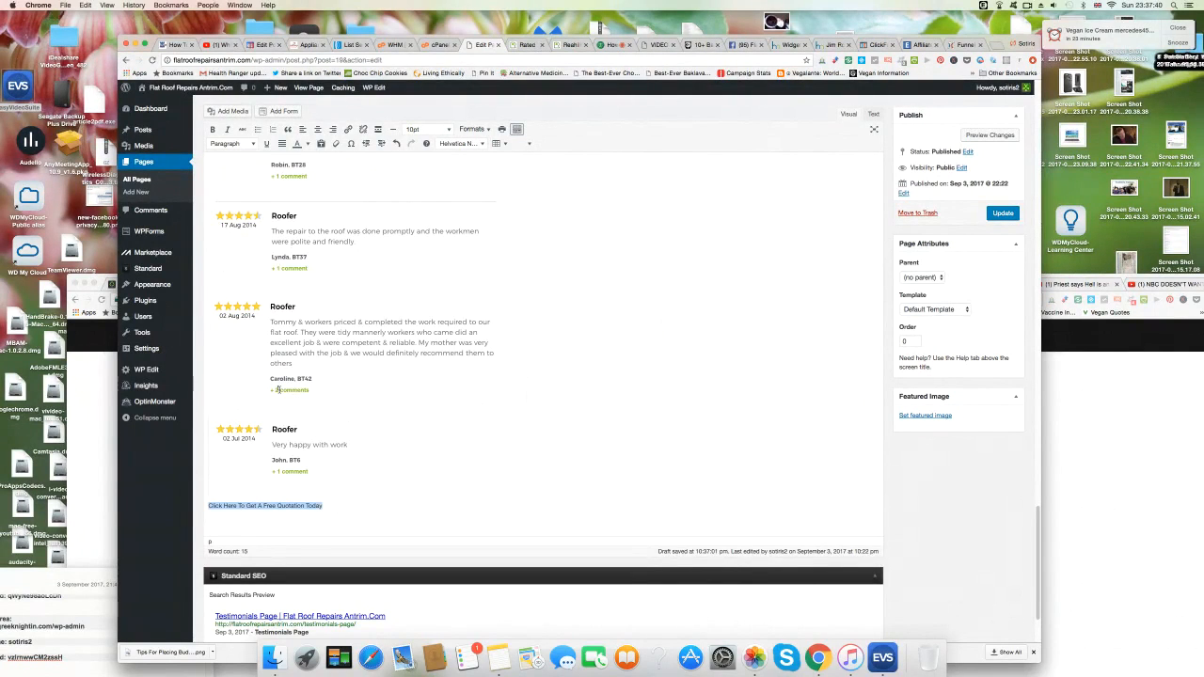
{"action": "left_click", "coordinate": [429, 129]}
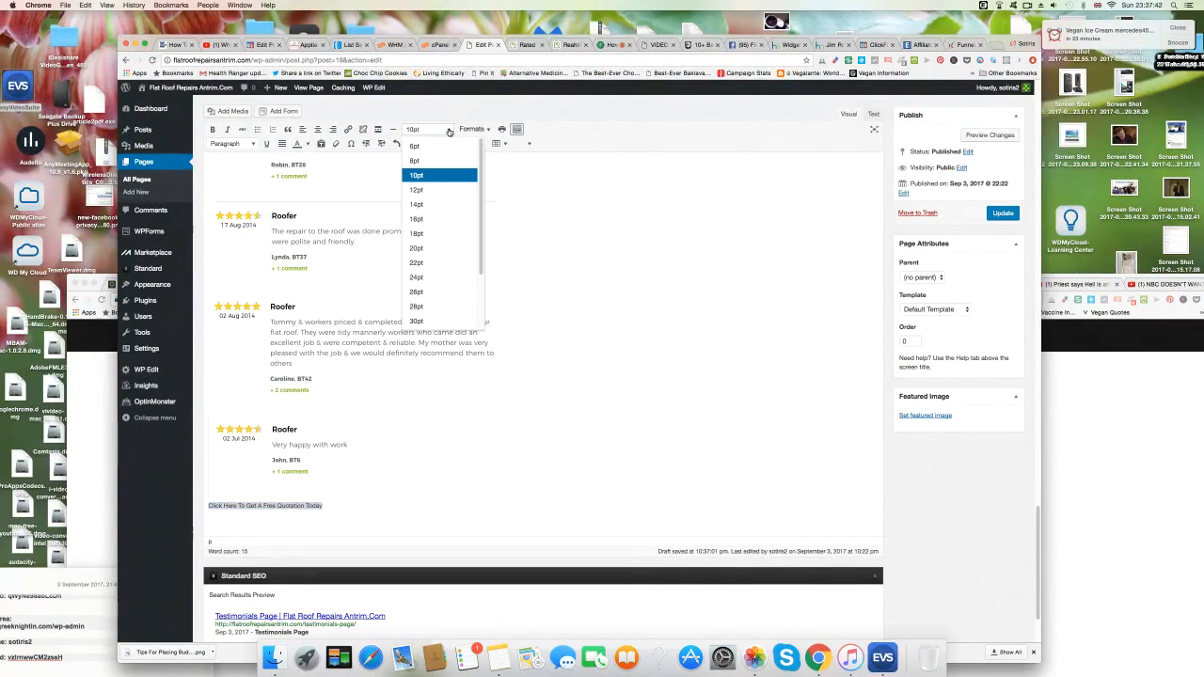
{"action": "left_click", "coordinate": [437, 234]}
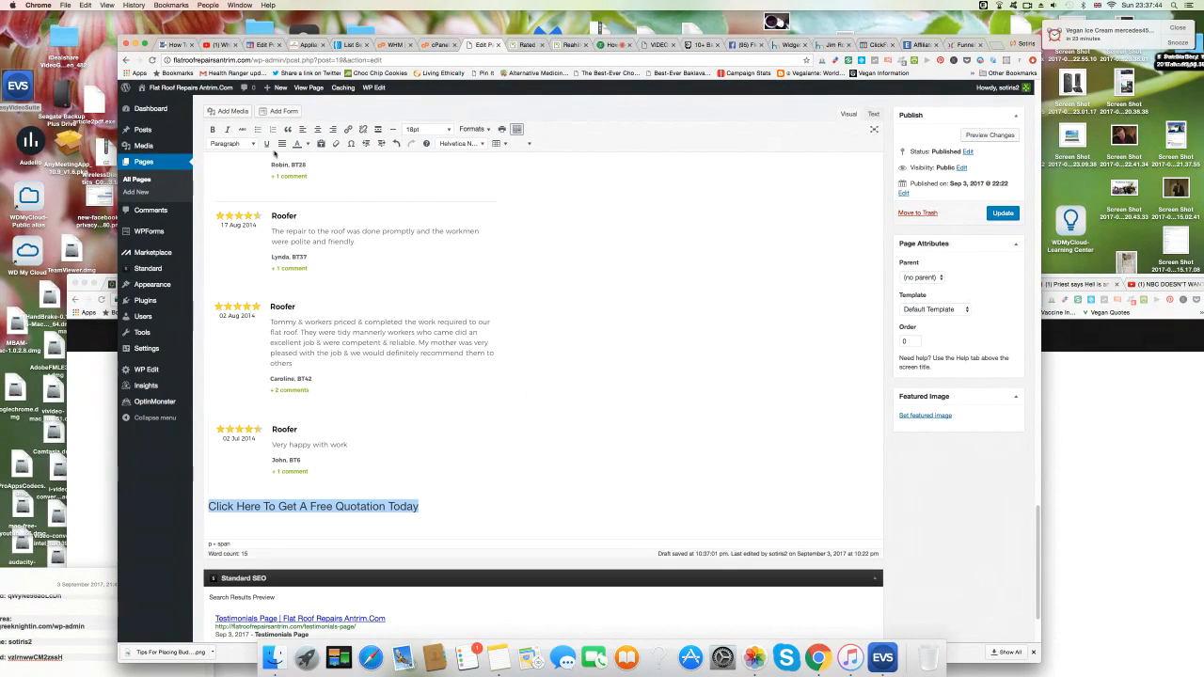
{"action": "left_click", "coordinate": [308, 143]}
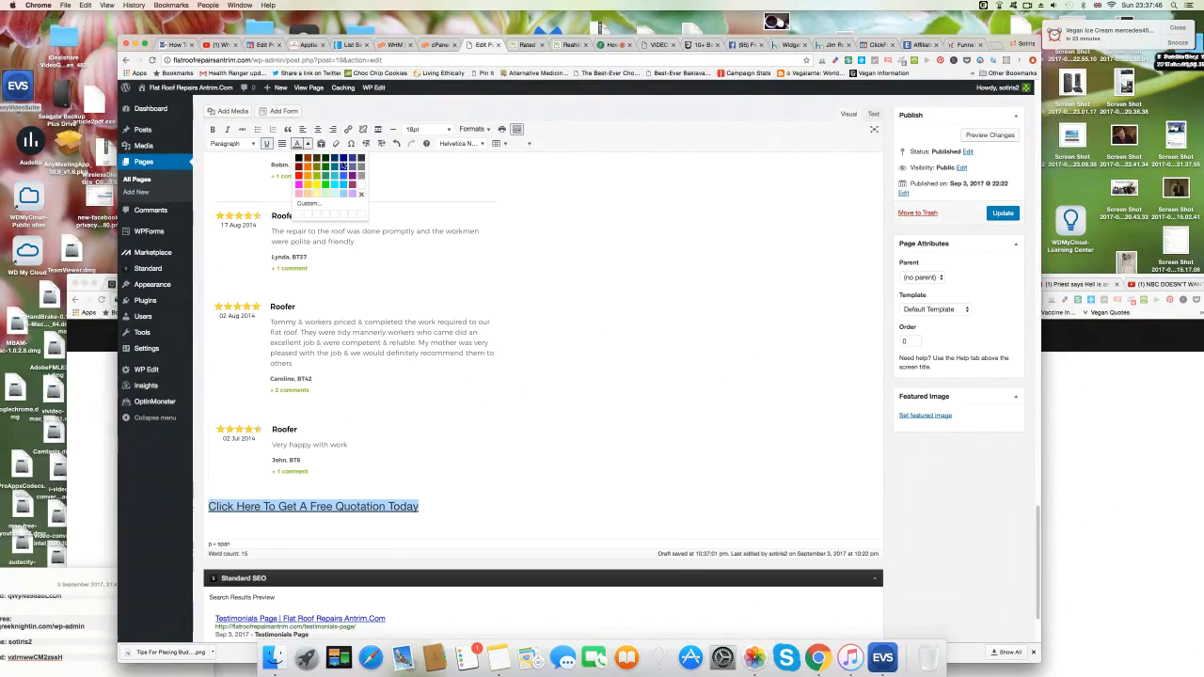
{"action": "left_click", "coordinate": [343, 165]}
{"action": "left_click", "coordinate": [347, 130]}
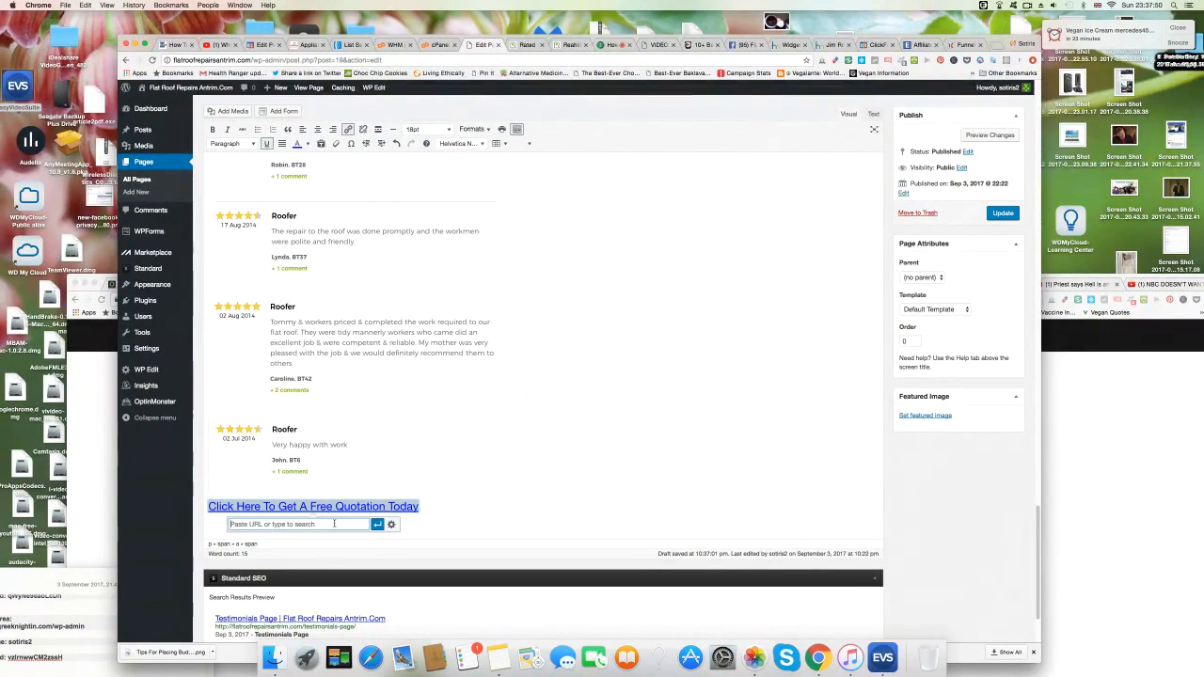
{"action": "type", "text": "http://www"}
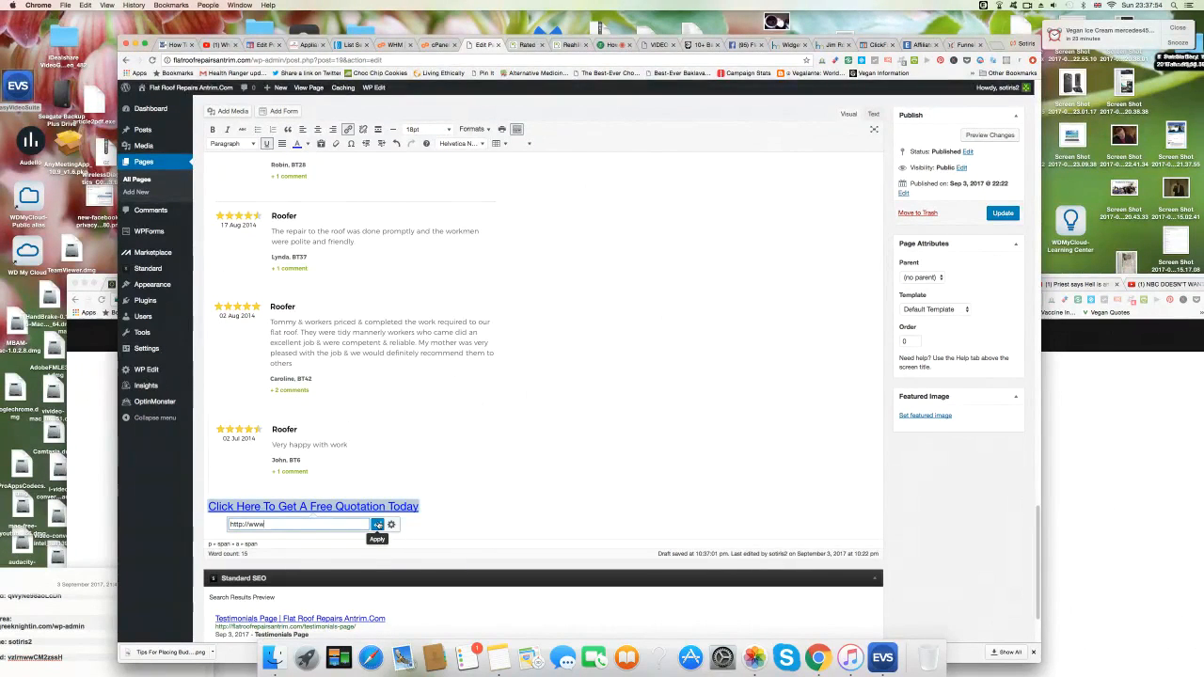
{"action": "type", "text": ".flatroofrepairsantrim.com"}
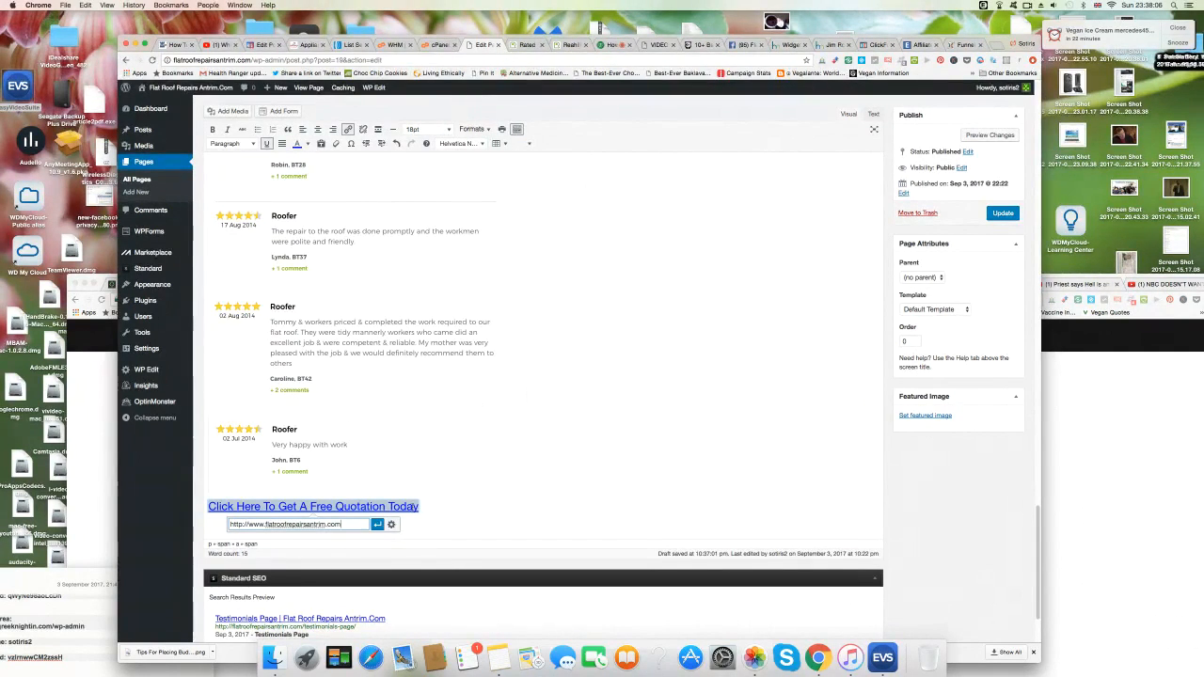
{"action": "left_click", "coordinate": [377, 526]}
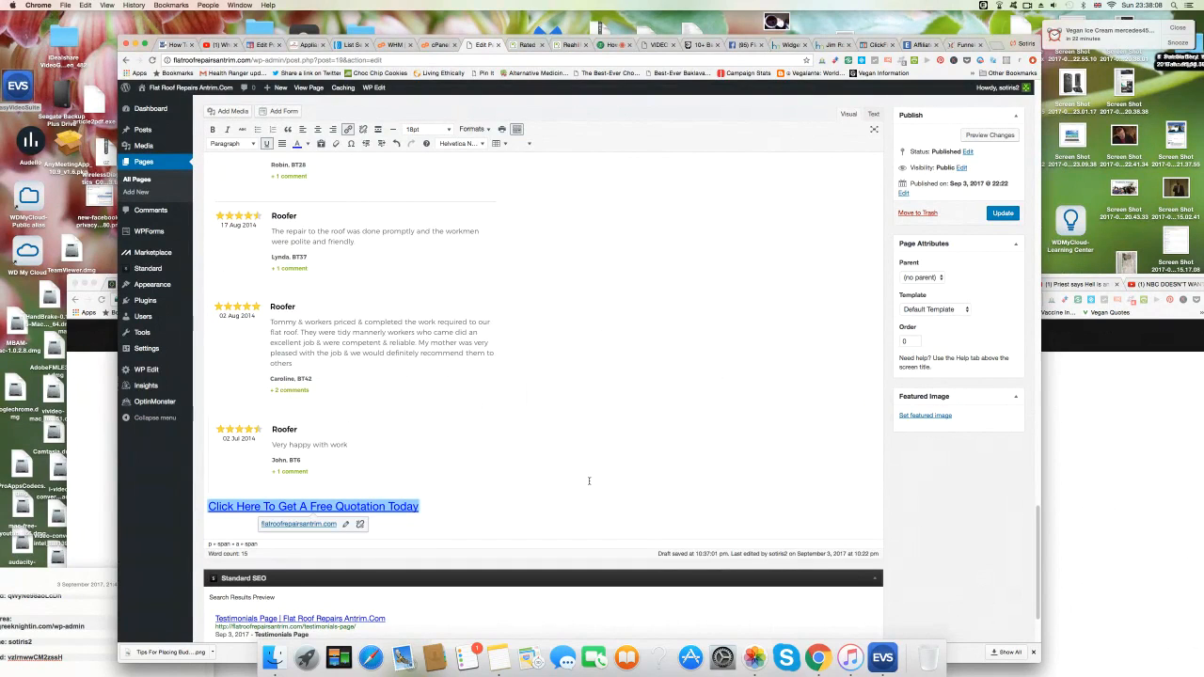
{"action": "left_click", "coordinate": [1003, 213]}
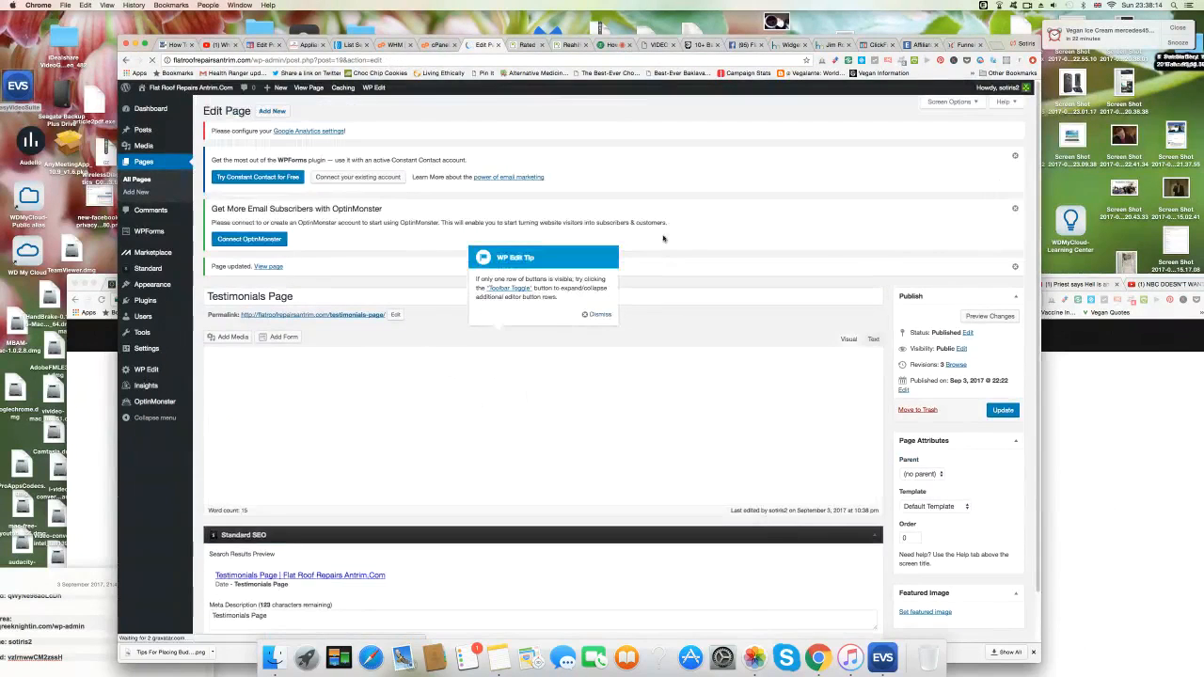
On the live Testimonials page, follow the bottom quotation link to a 'Page or resource not found' page.
{"action": "left_click", "coordinate": [268, 266]}
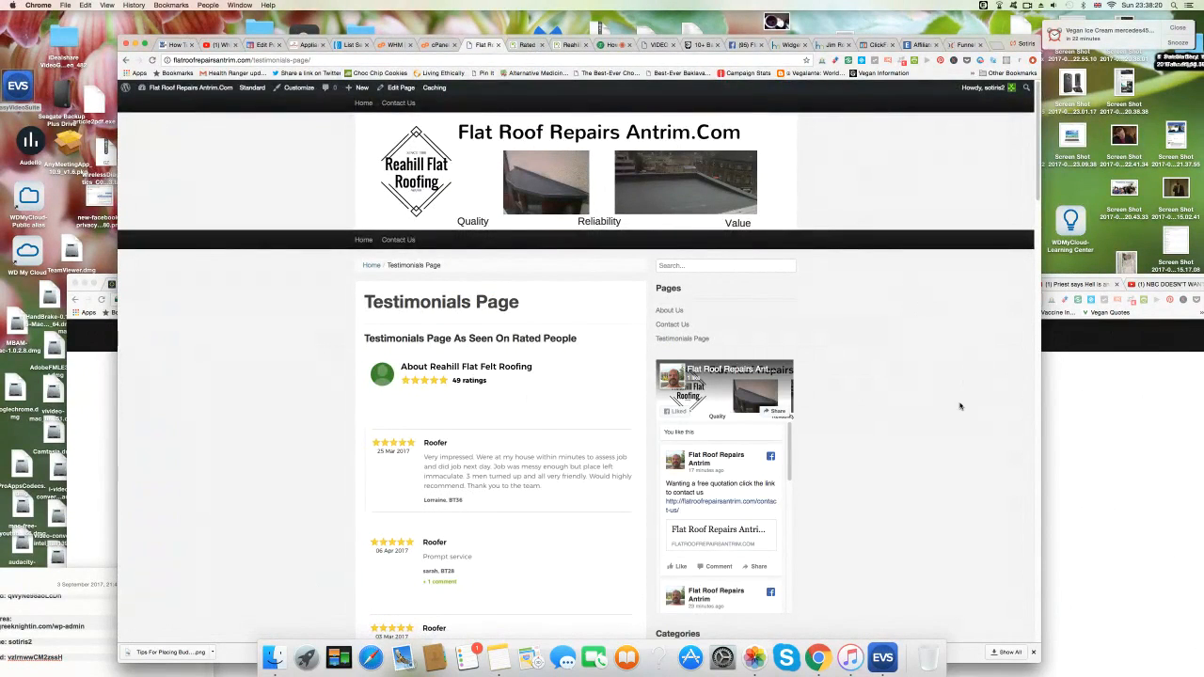
{"action": "scroll", "coordinate": [961, 406], "scroll_direction": "down", "scroll_amount": 5}
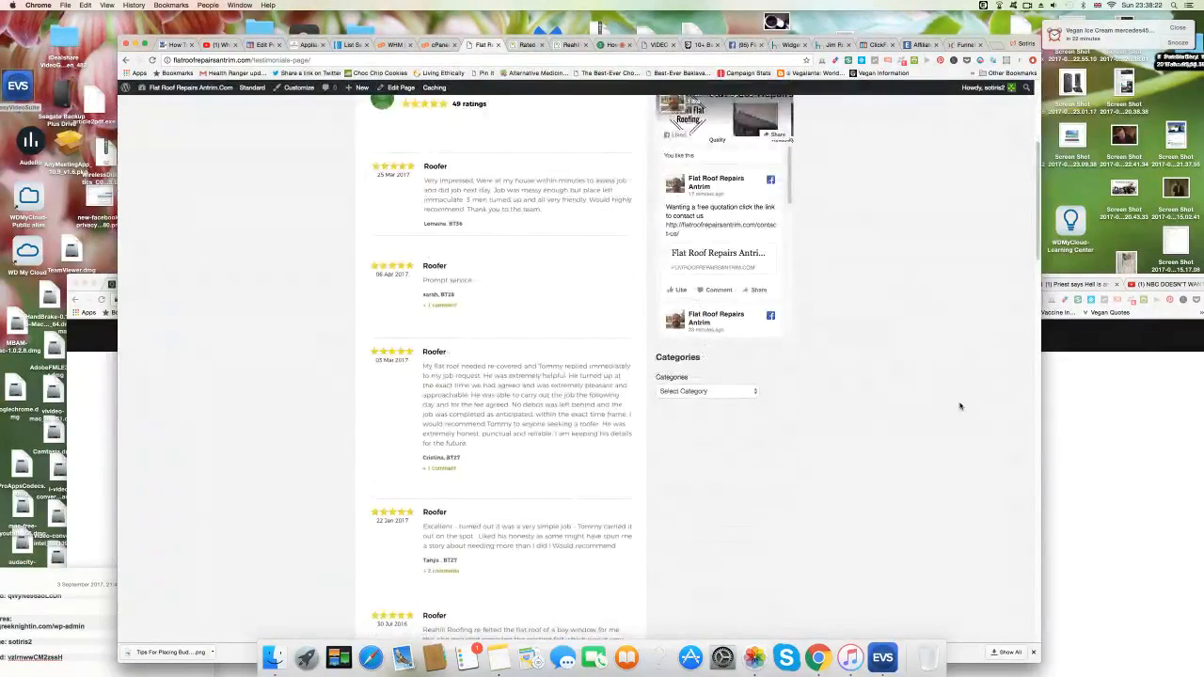
{"action": "scroll", "coordinate": [961, 407], "scroll_direction": "down", "scroll_amount": 10}
{"action": "scroll", "coordinate": [961, 407], "scroll_direction": "down", "scroll_amount": 15}
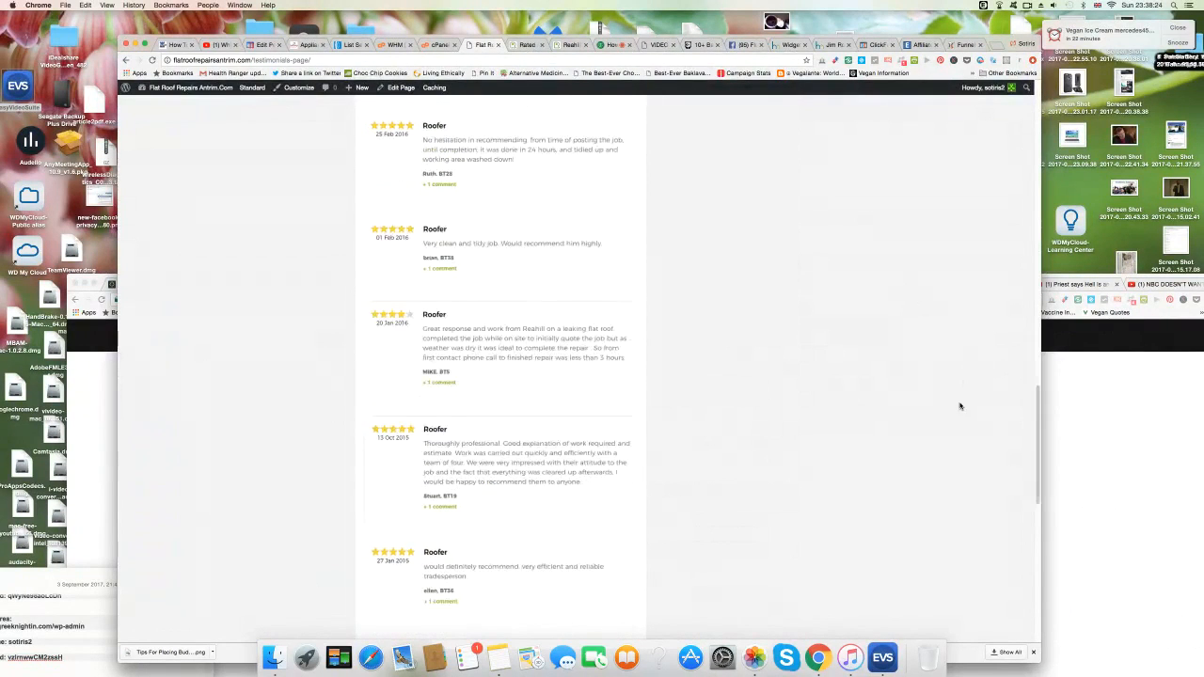
{"action": "scroll", "coordinate": [961, 406], "scroll_direction": "up", "scroll_amount": 15}
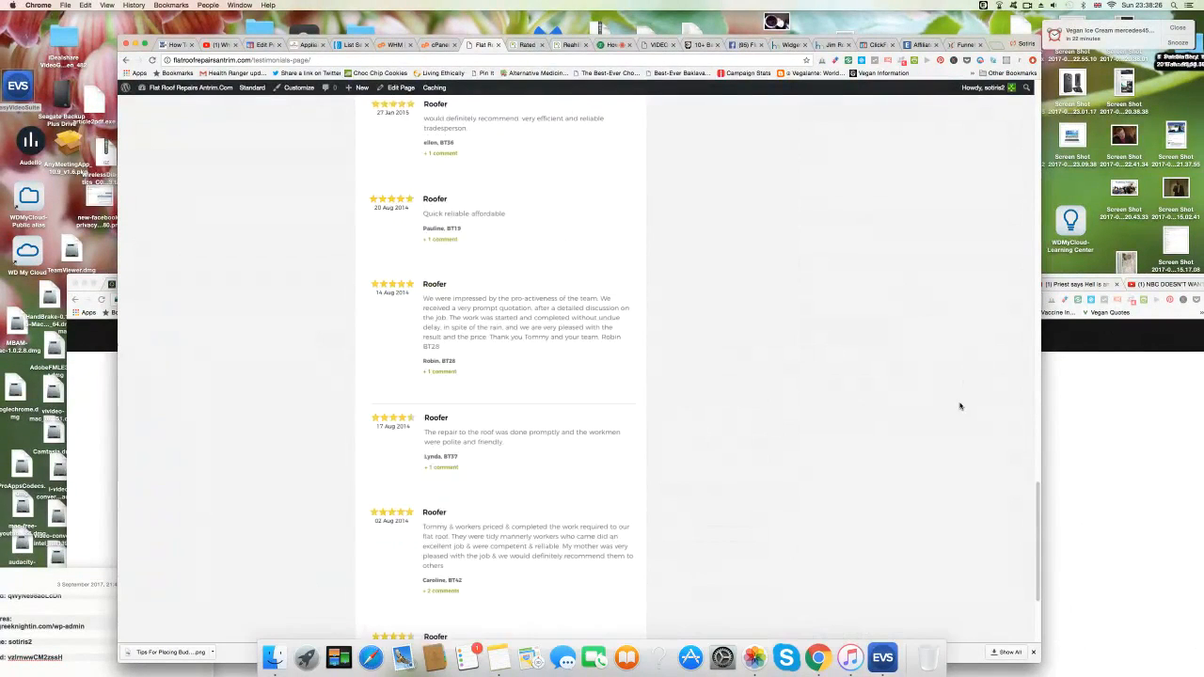
{"action": "scroll", "coordinate": [961, 406], "scroll_direction": "up", "scroll_amount": 10}
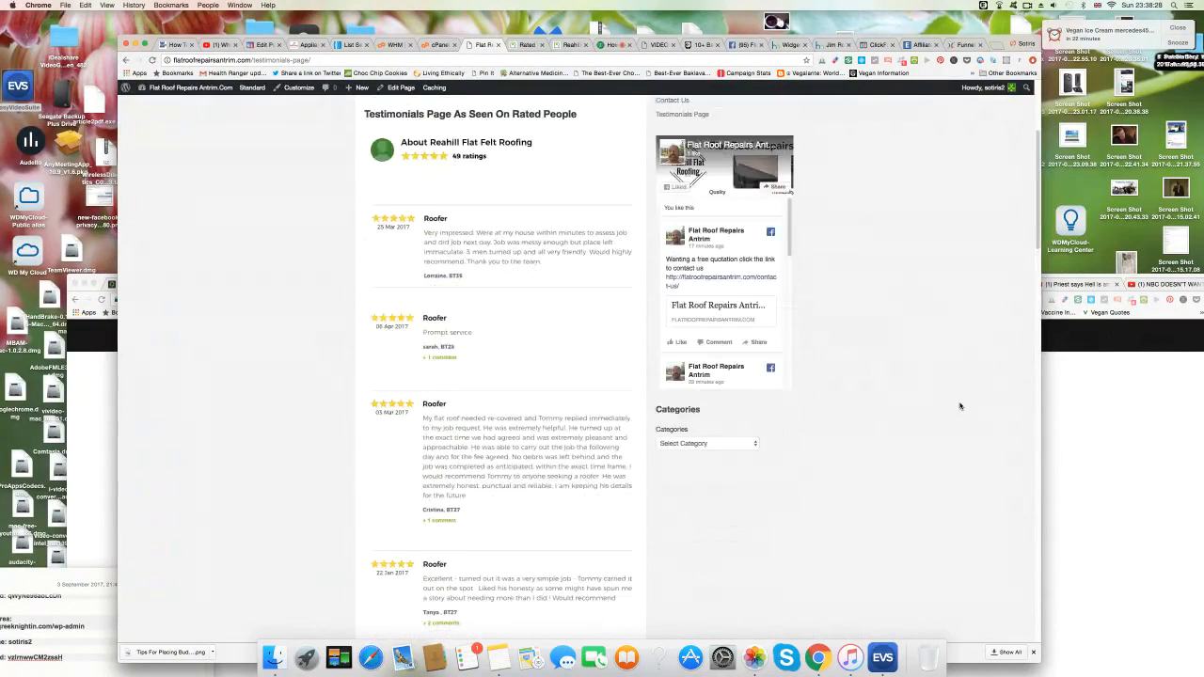
{"action": "scroll", "coordinate": [961, 407], "scroll_direction": "down", "scroll_amount": 8}
{"action": "scroll", "coordinate": [960, 407], "scroll_direction": "down", "scroll_amount": 15}
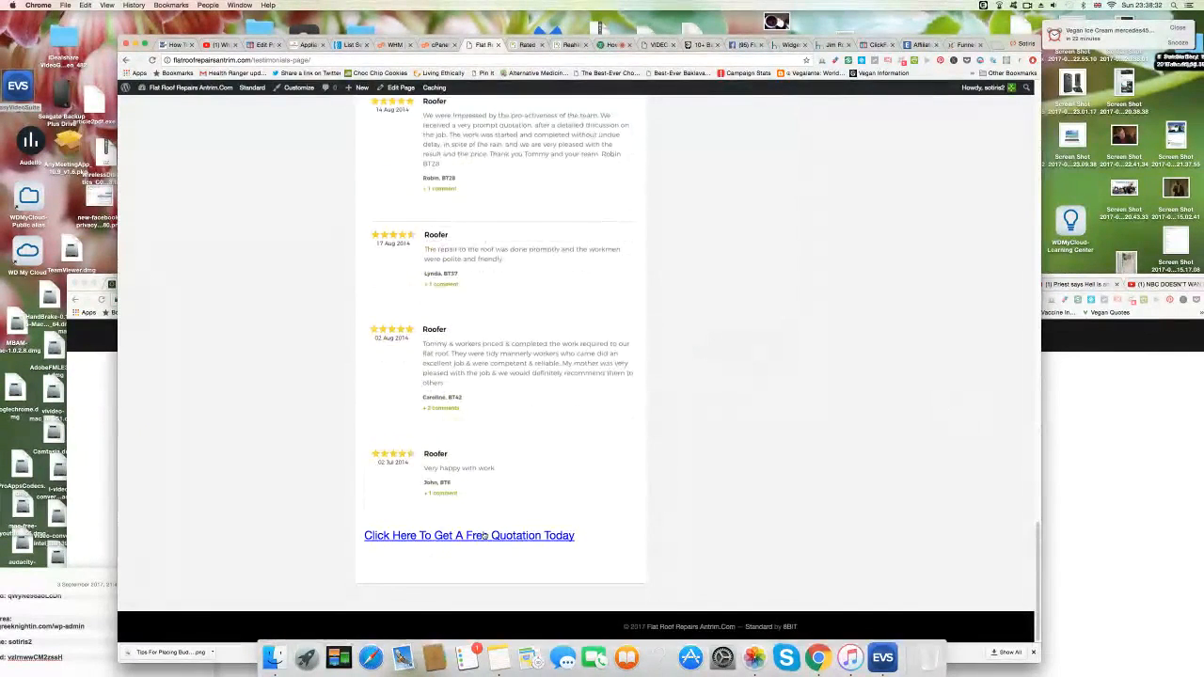
{"action": "left_click", "coordinate": [485, 535]}
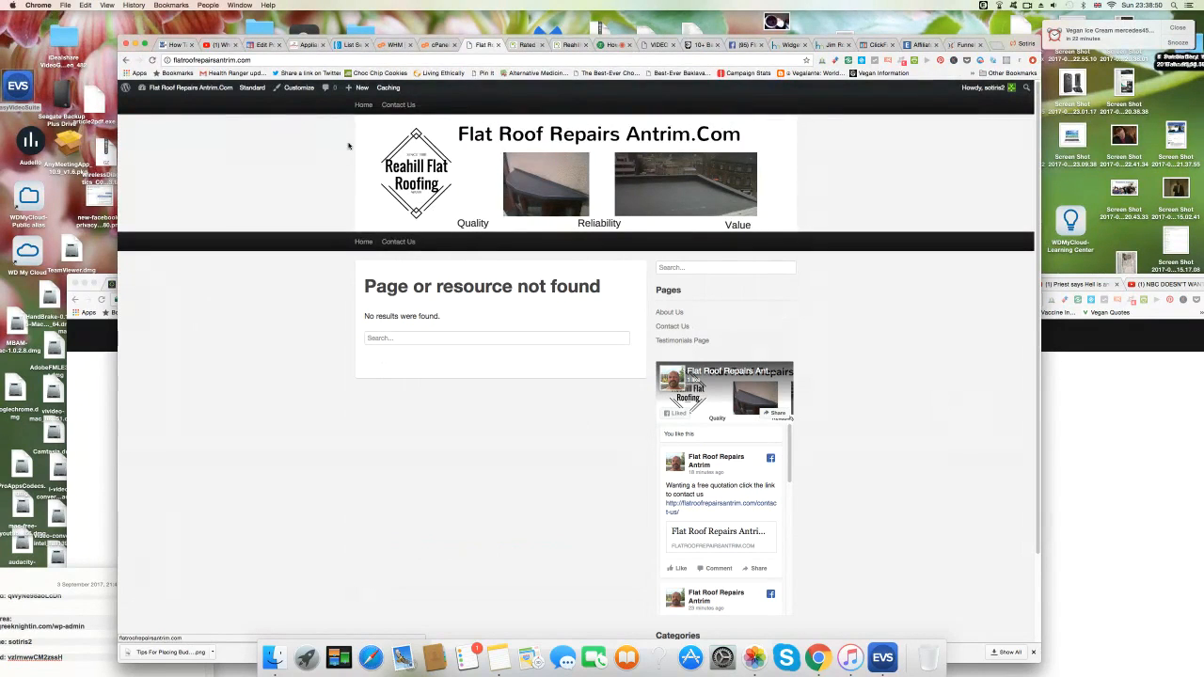
Create a new page titled 'Book A Free Quotation'.
{"action": "mouse_move", "coordinate": [360, 90]}
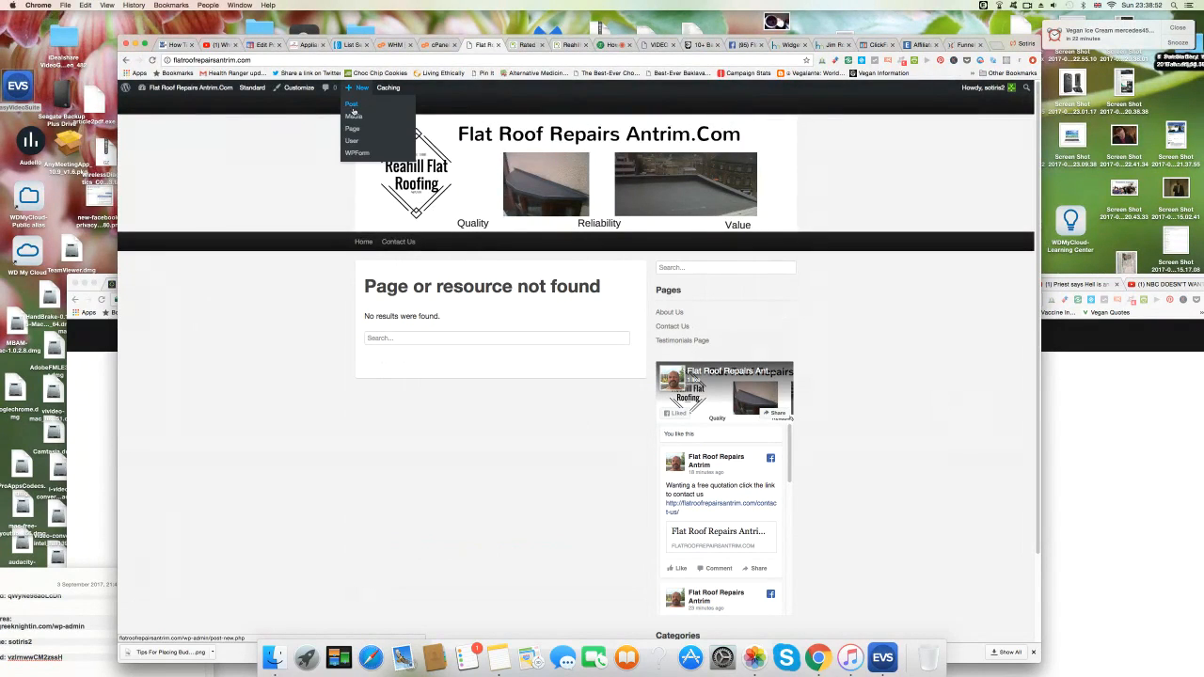
{"action": "left_click", "coordinate": [350, 130]}
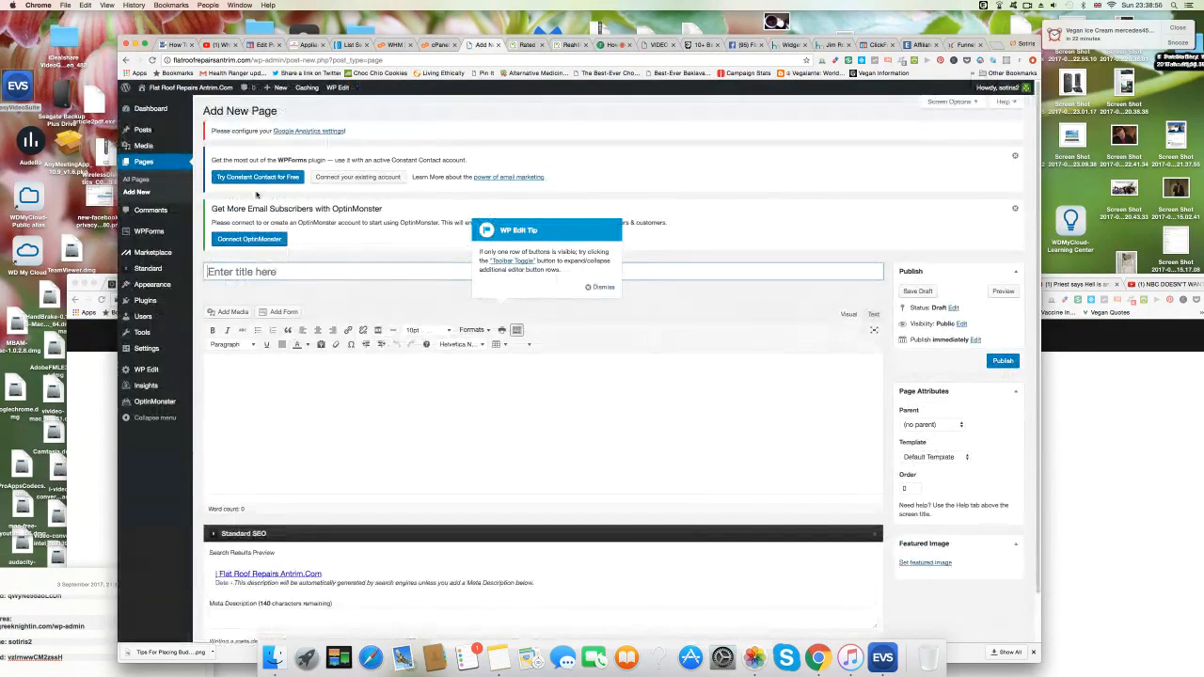
{"action": "left_click", "coordinate": [295, 271]}
{"action": "type", "text": "Get "}
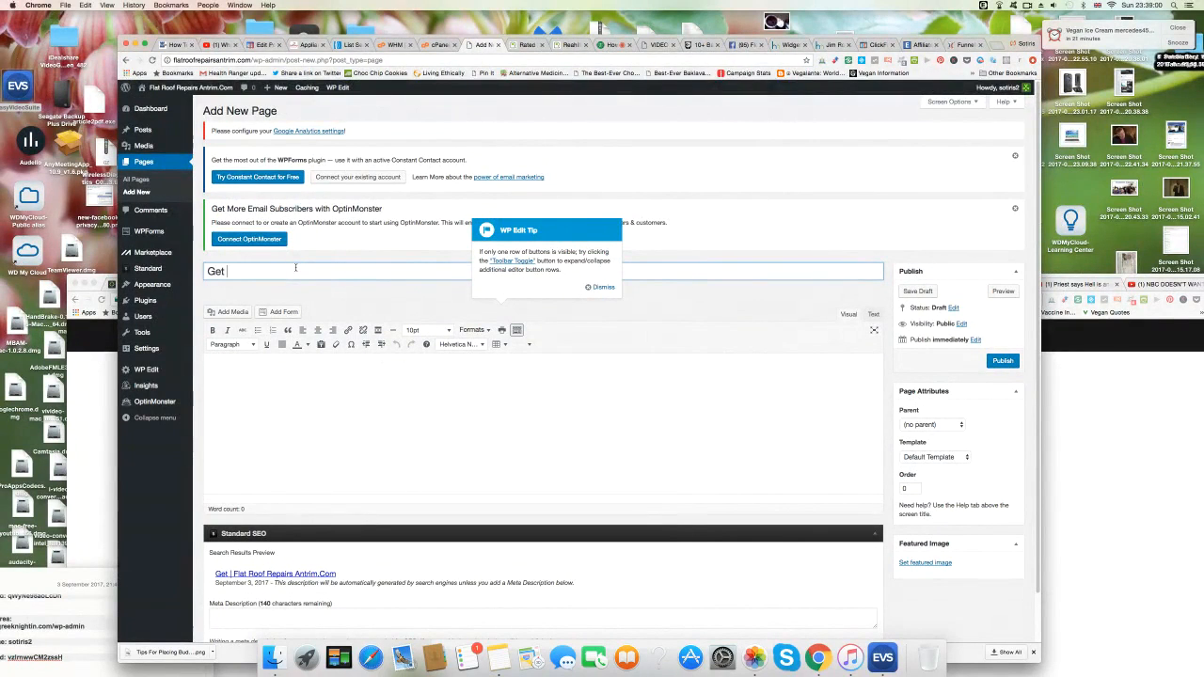
{"action": "type", "text": "A"}
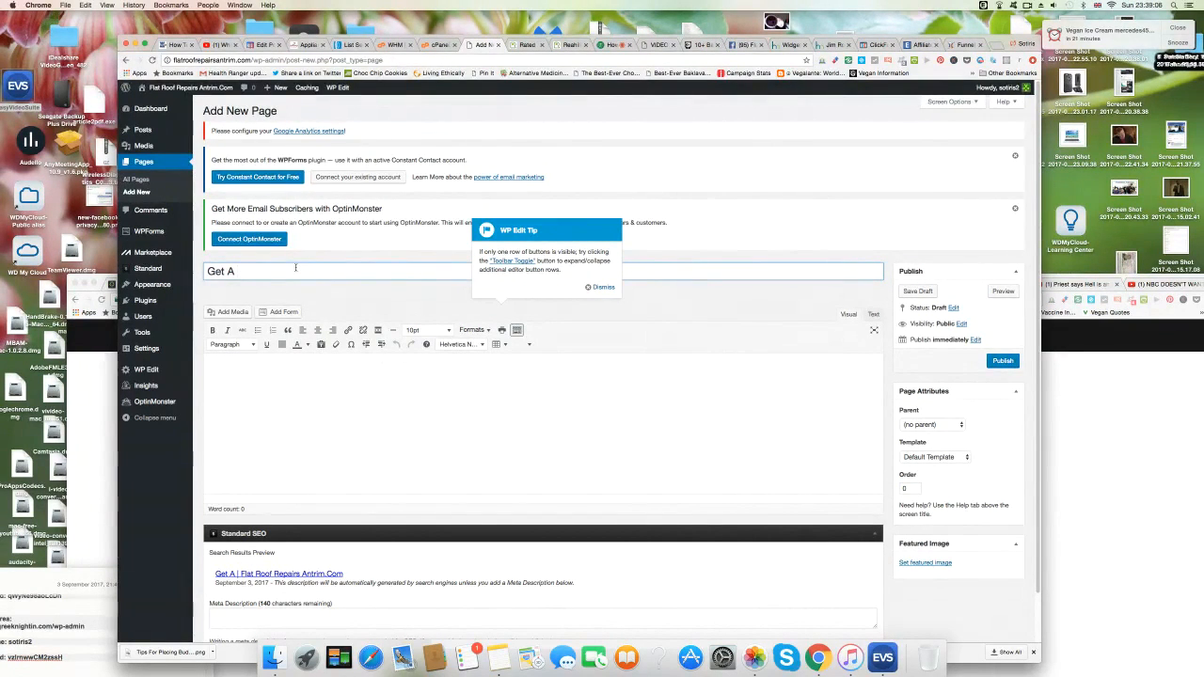
{"action": "key", "text": "BackSpace"}
{"action": "key", "text": "BackSpace"}
{"action": "key", "text": "BackSpace"}
{"action": "key", "text": "BackSpace"}
{"action": "key", "text": "BackSpace"}
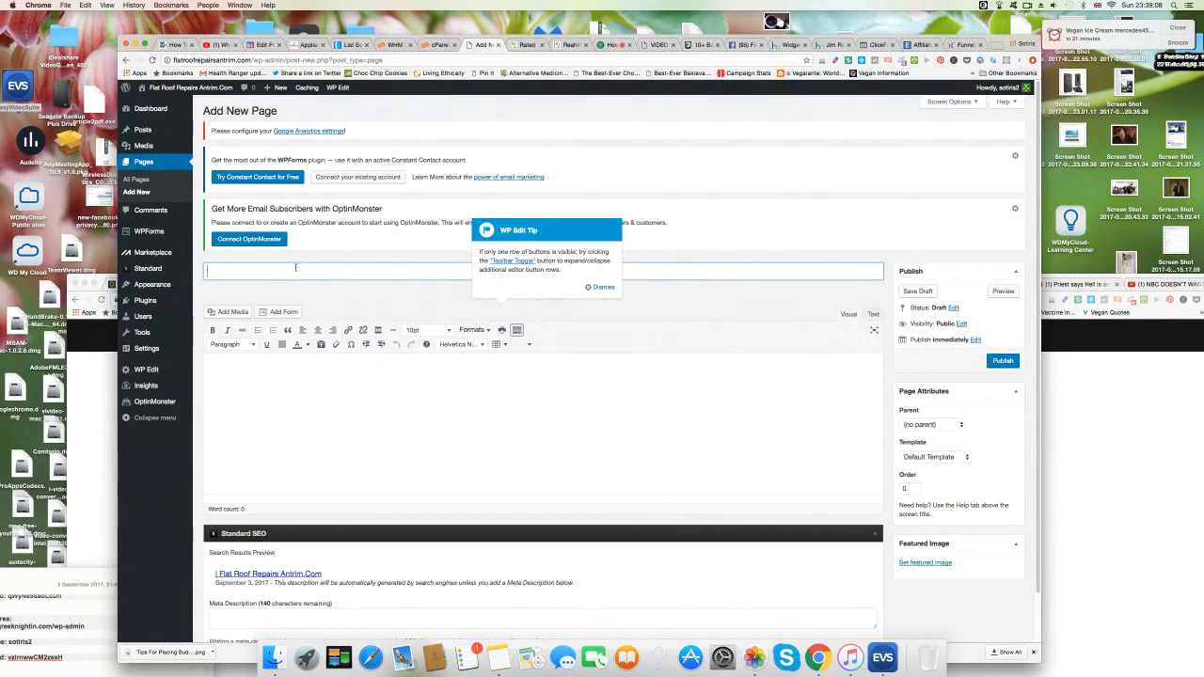
{"action": "type", "text": "Book A "}
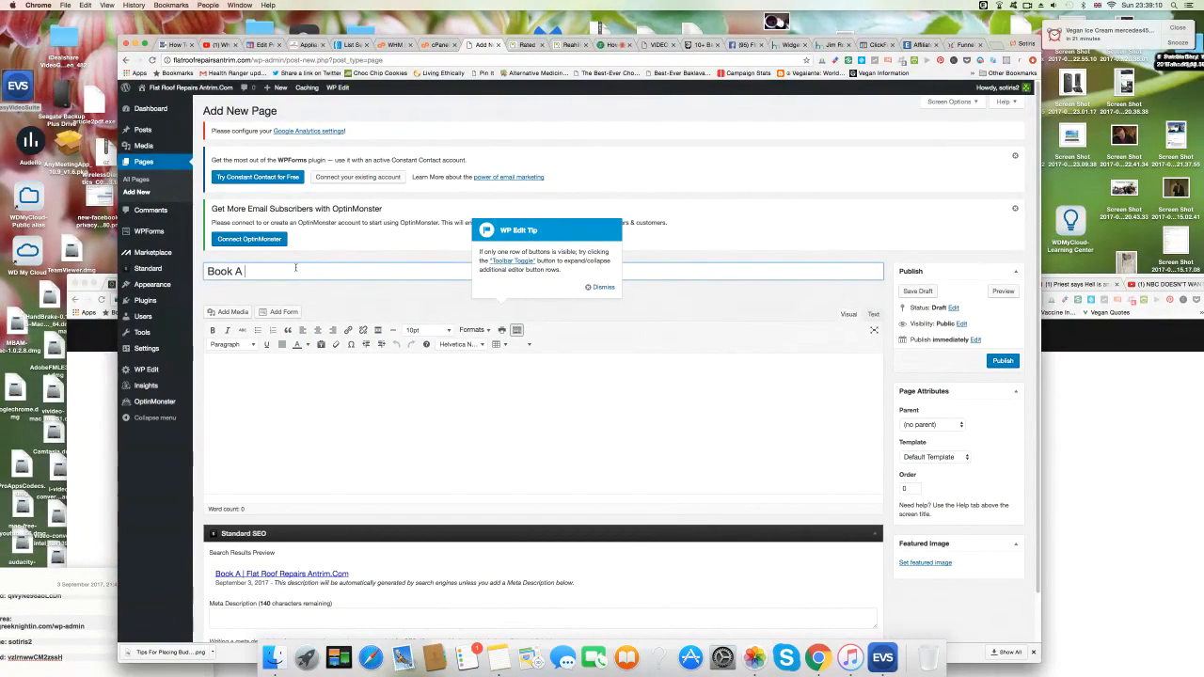
{"action": "type", "text": "Free Q"}
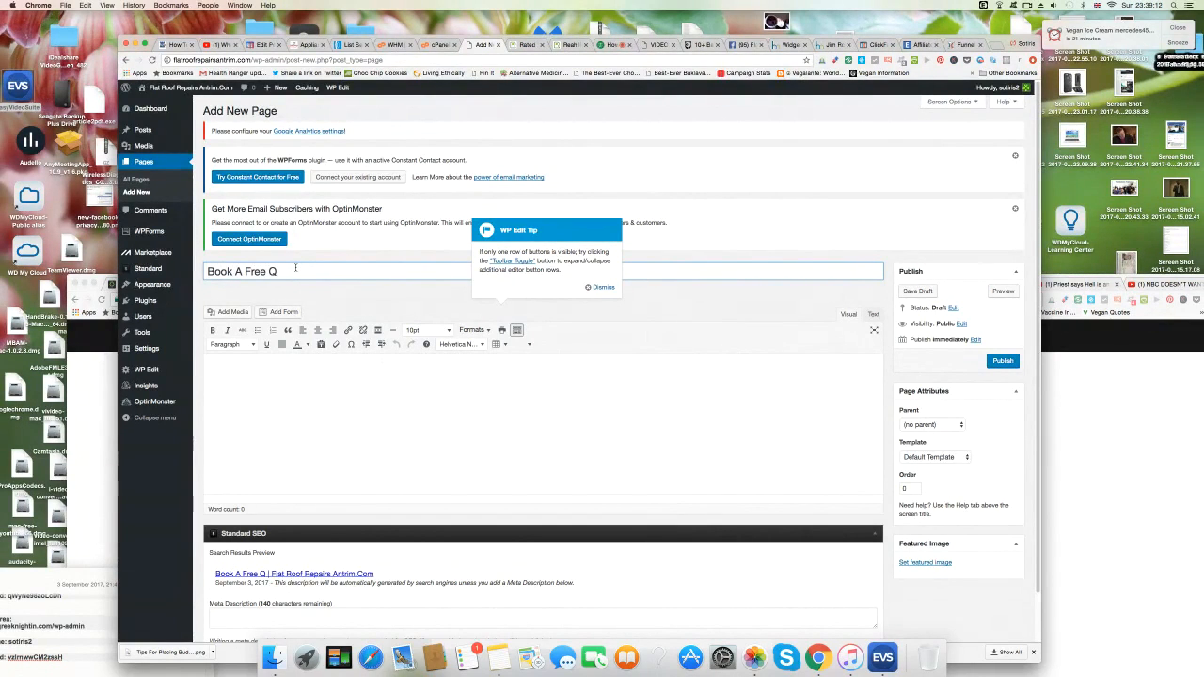
{"action": "type", "text": "uotation"}
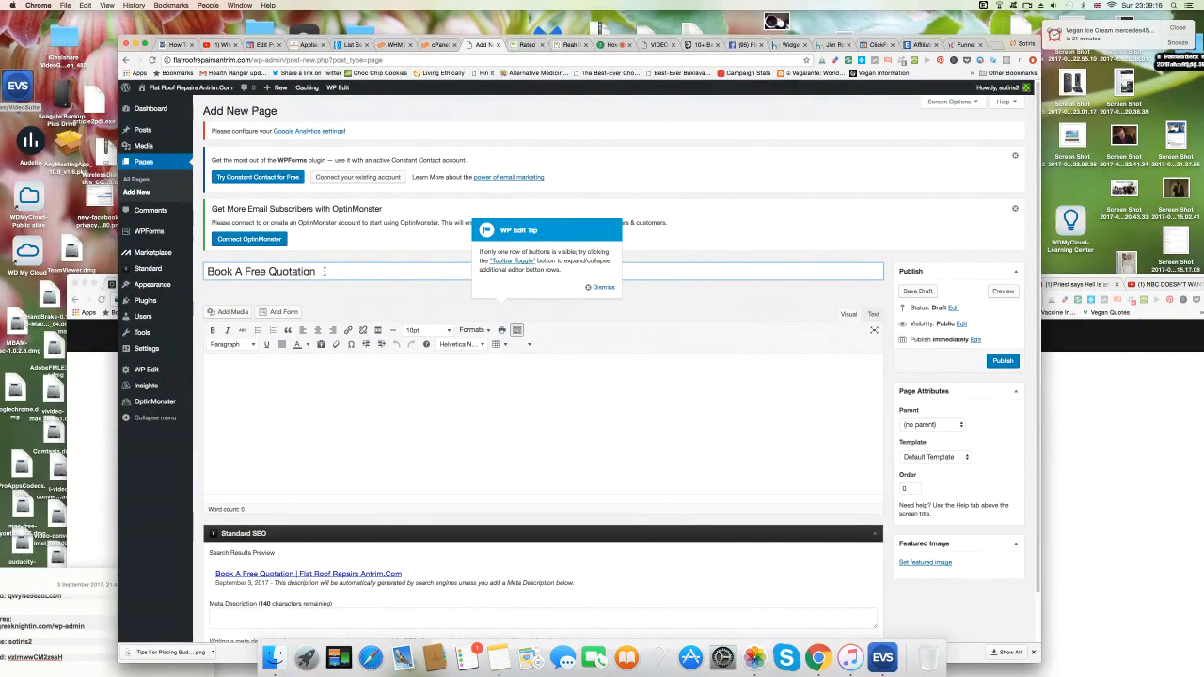
Copy the title into the page body and the meta description.
{"action": "left_click_drag", "start_coordinate": [325, 271], "coordinate": [206, 271]}
{"action": "right_click", "coordinate": [264, 272]}
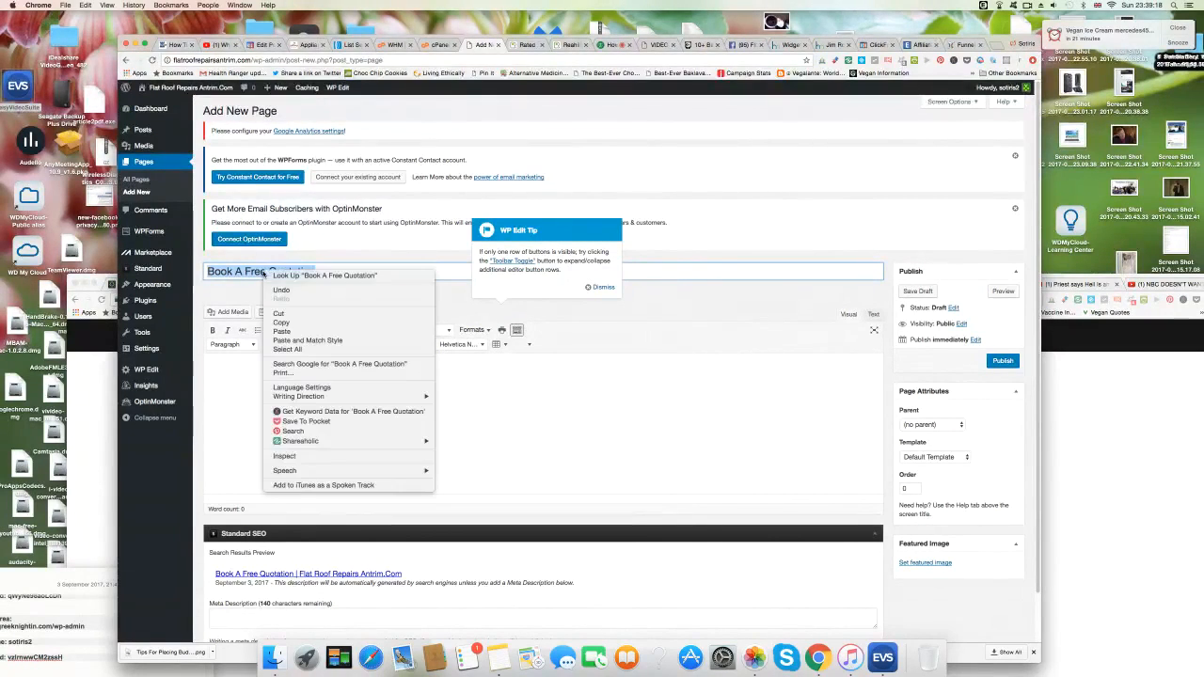
{"action": "left_click", "coordinate": [281, 322]}
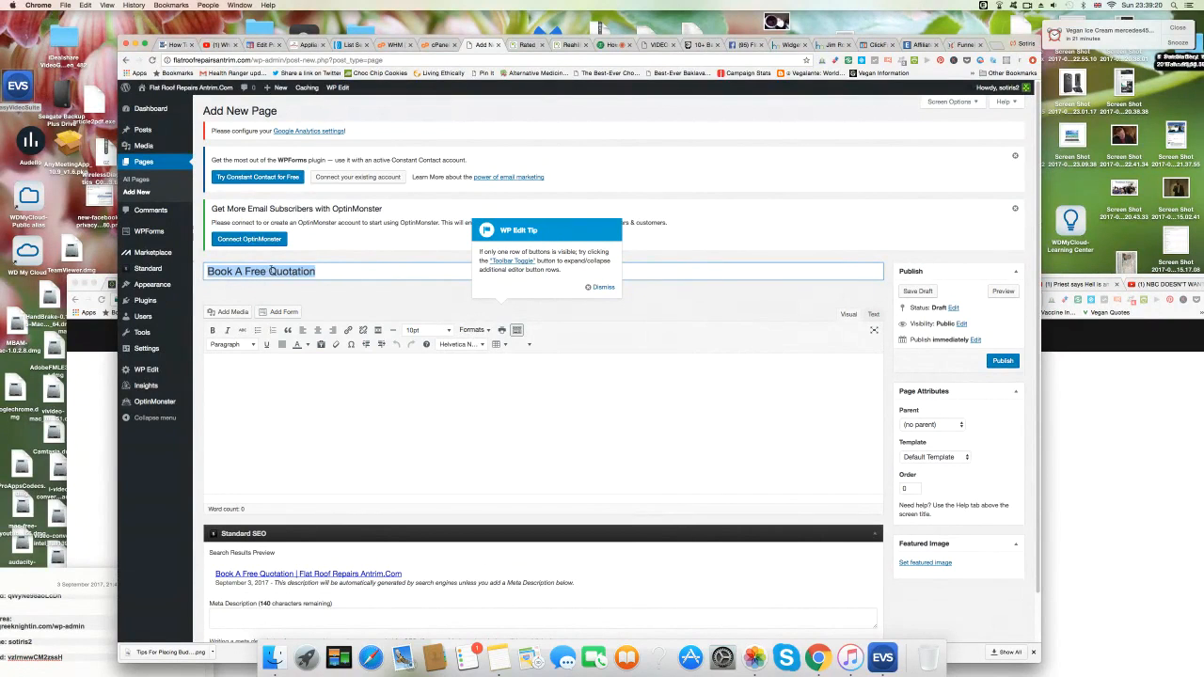
{"action": "left_click", "coordinate": [271, 271]}
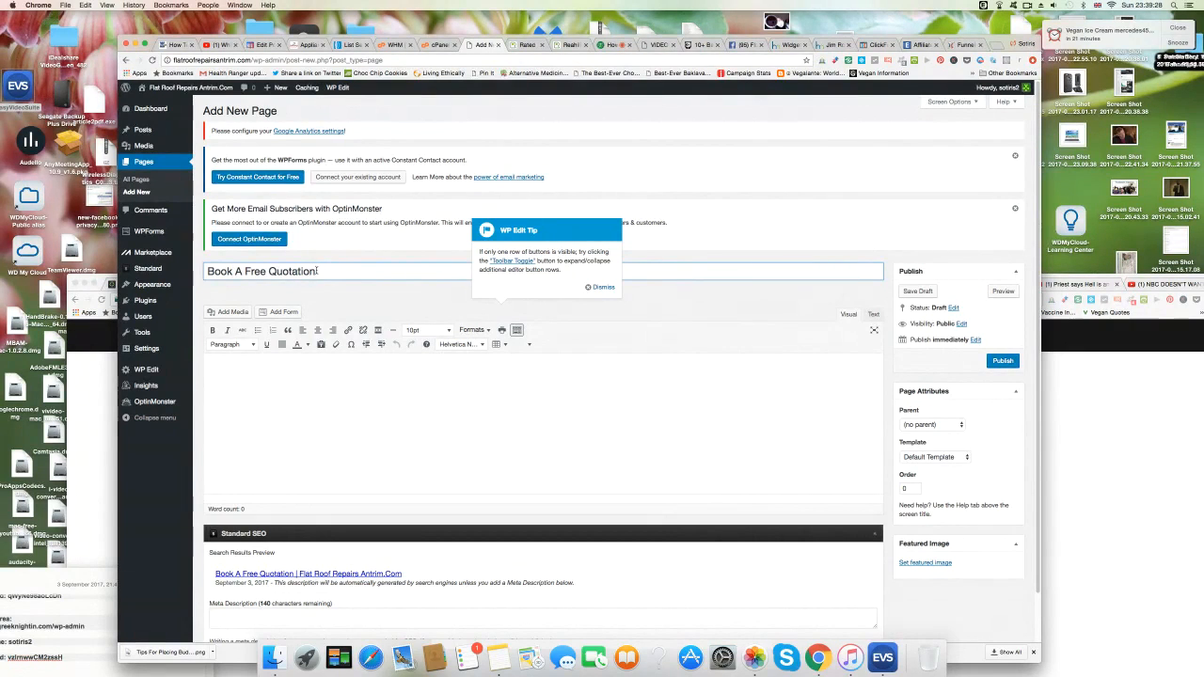
{"action": "left_click_drag", "start_coordinate": [317, 271], "coordinate": [202, 273]}
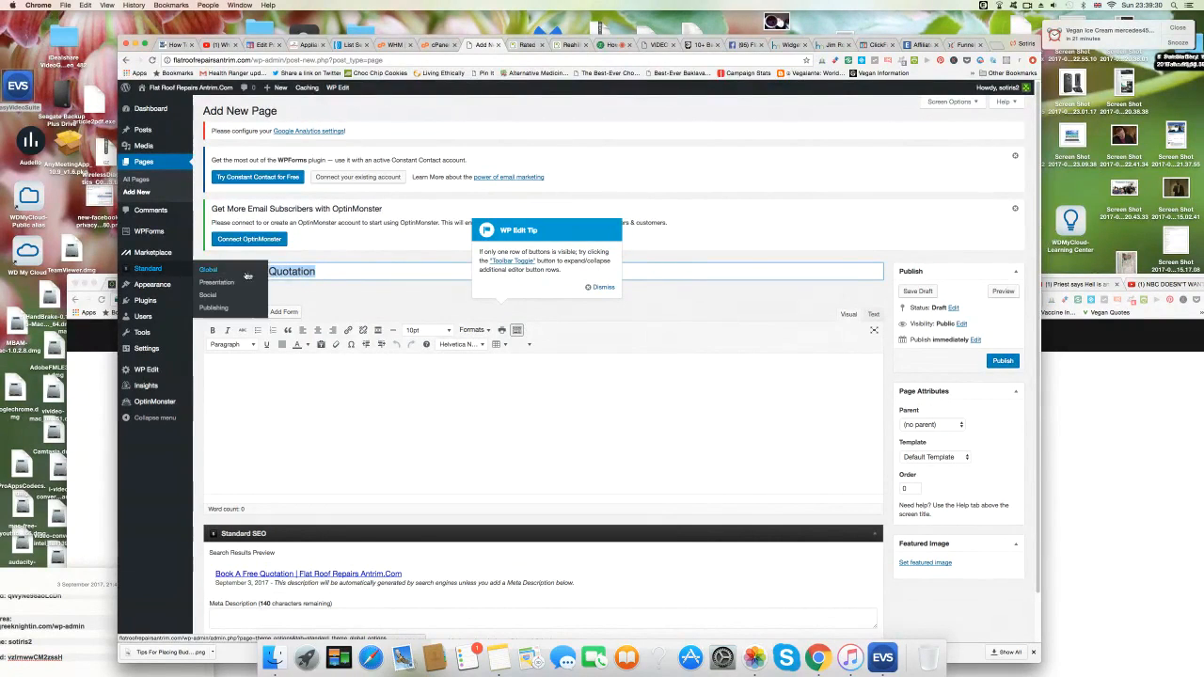
{"action": "right_click", "coordinate": [271, 271]}
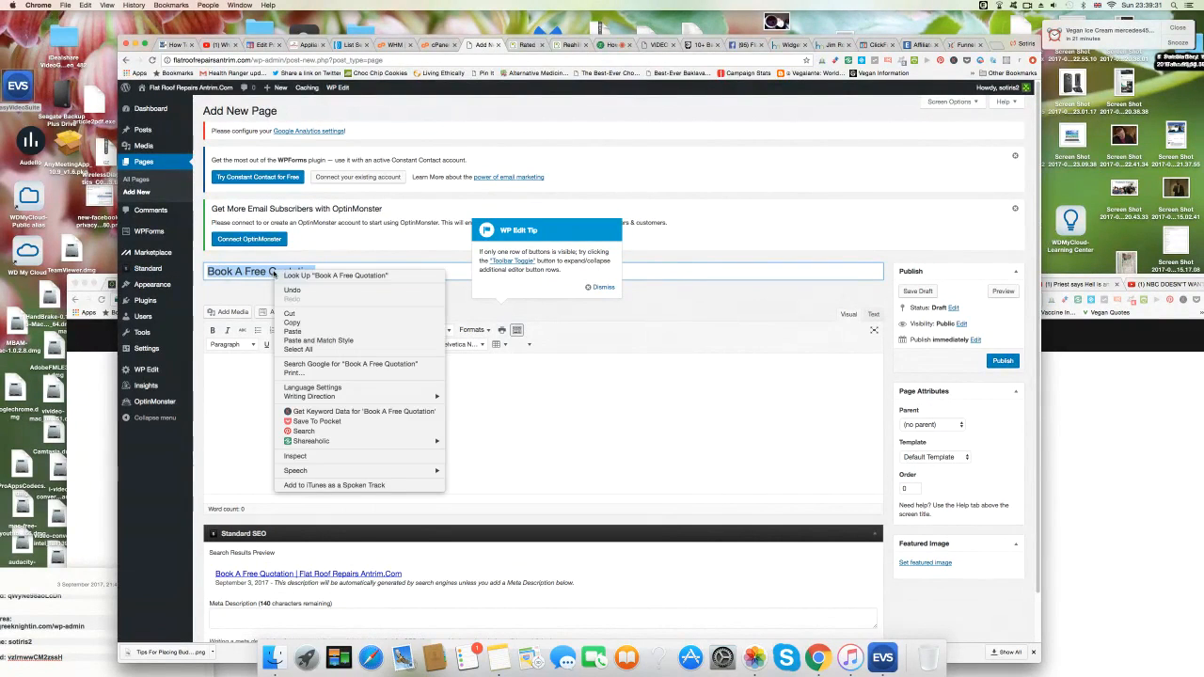
{"action": "left_click", "coordinate": [303, 323]}
{"action": "right_click", "coordinate": [234, 367]}
{"action": "left_click", "coordinate": [283, 415]}
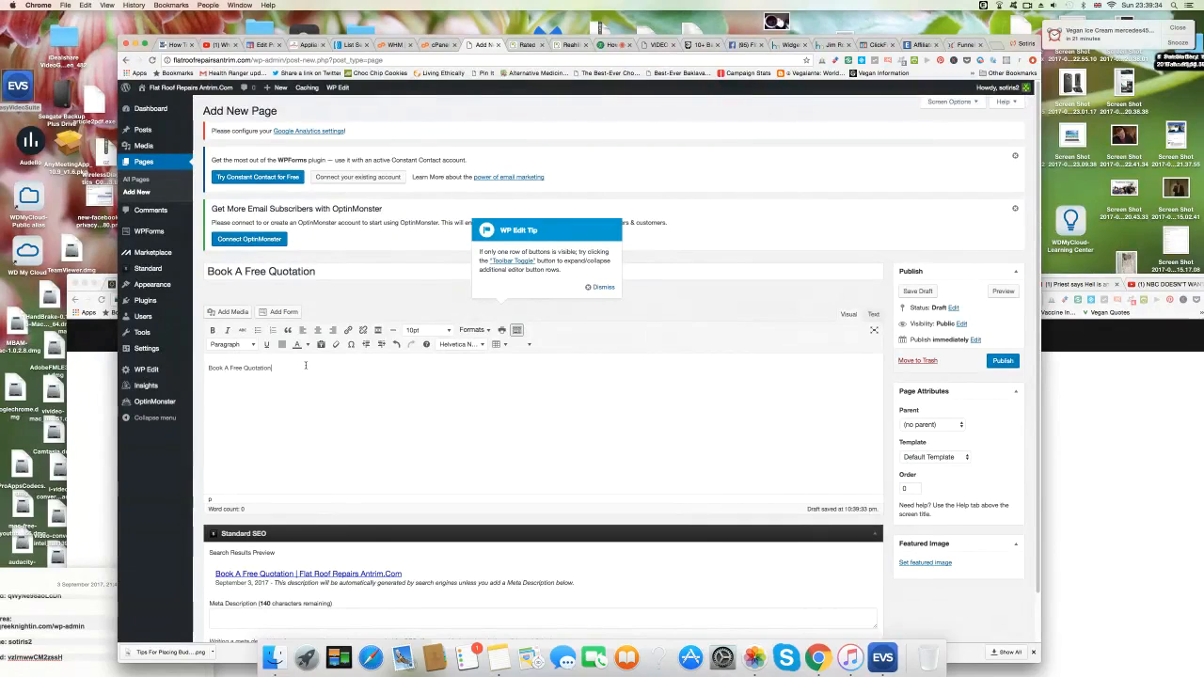
{"action": "scroll", "coordinate": [306, 365], "scroll_direction": "down", "scroll_amount": 2}
{"action": "right_click", "coordinate": [289, 564]}
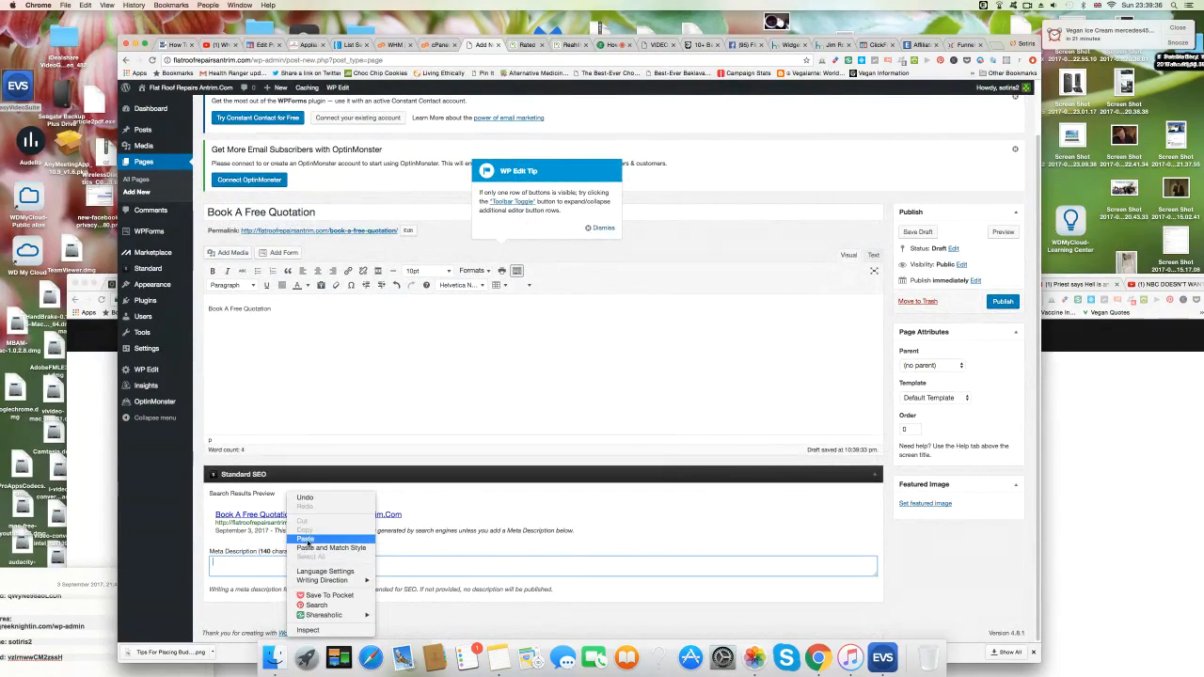
{"action": "left_click", "coordinate": [306, 539]}
Set the body text to 18pt and publish the page.
{"action": "left_click_drag", "start_coordinate": [271, 309], "coordinate": [217, 310]}
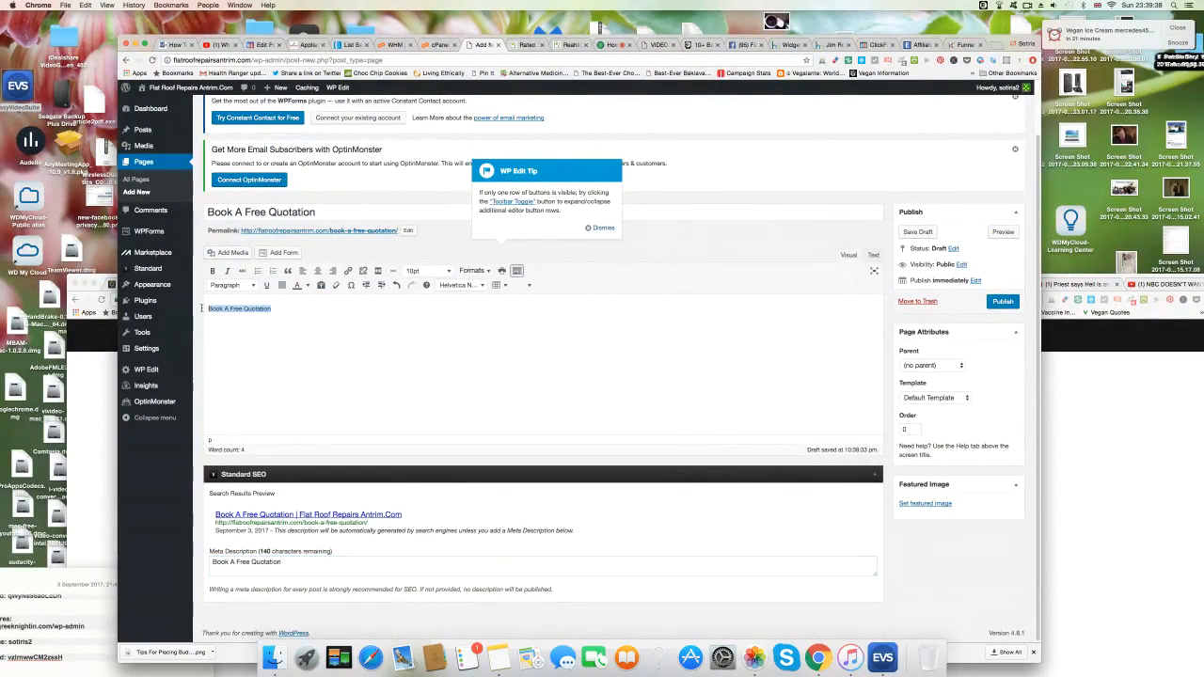
{"action": "left_click", "coordinate": [448, 271]}
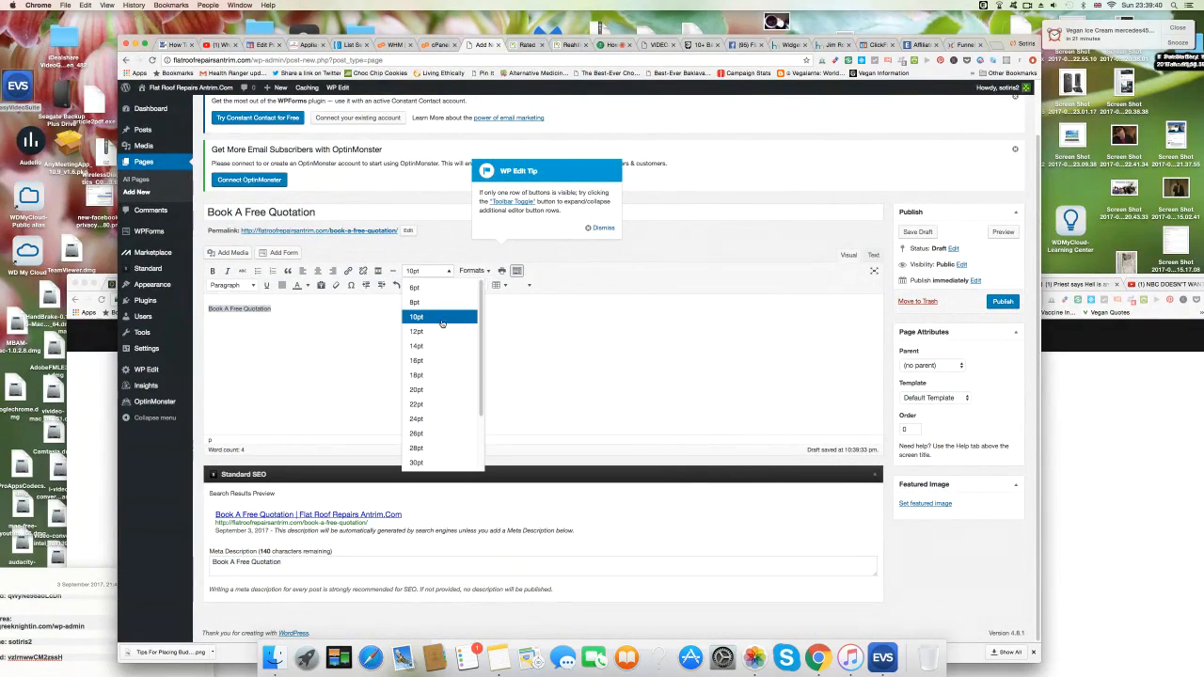
{"action": "left_click", "coordinate": [428, 376]}
{"action": "left_click", "coordinate": [1001, 302]}
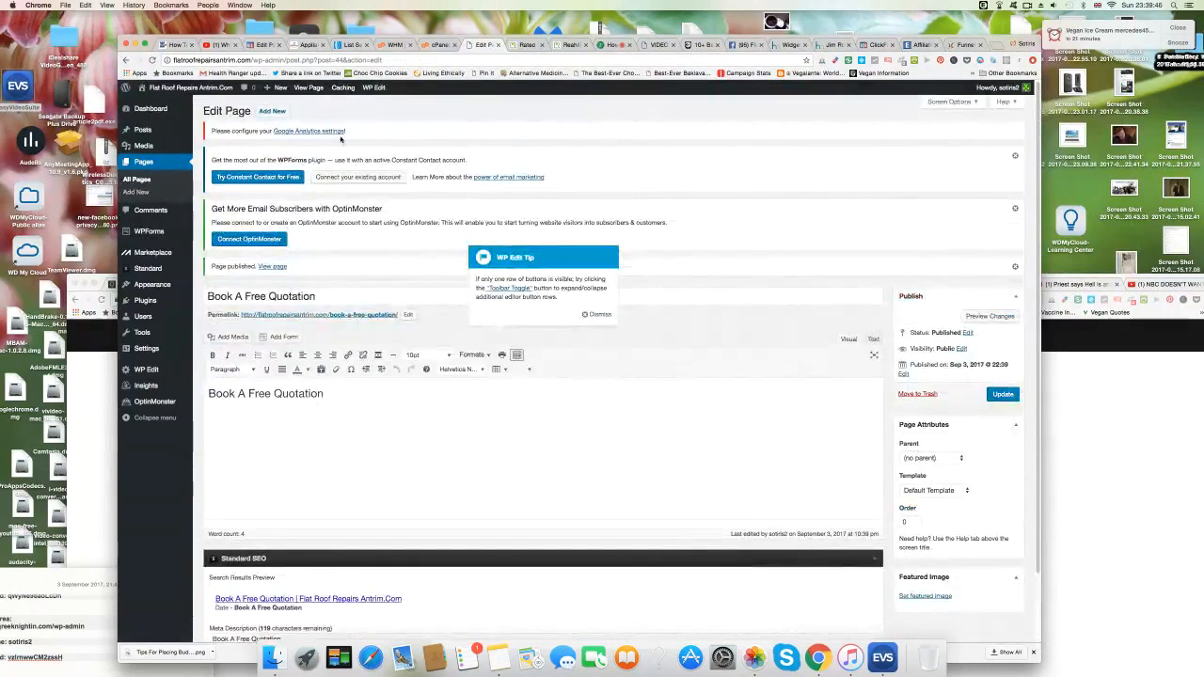
{"action": "mouse_move", "coordinate": [205, 93]}
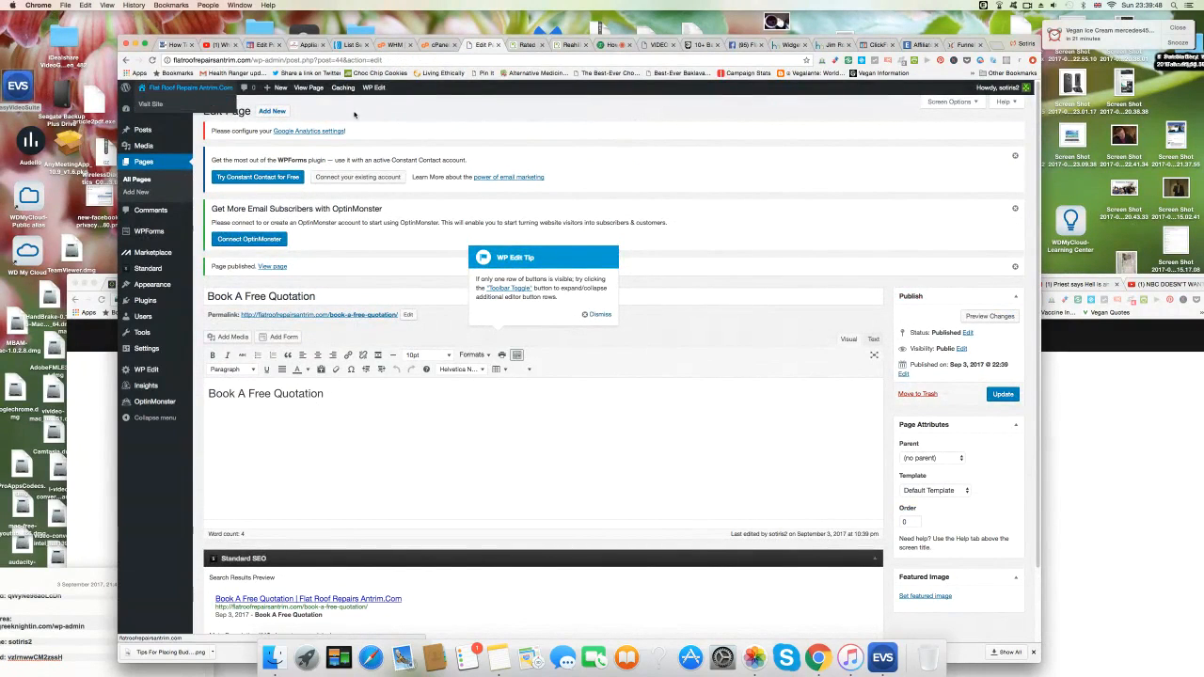
{"action": "mouse_move", "coordinate": [154, 330]}
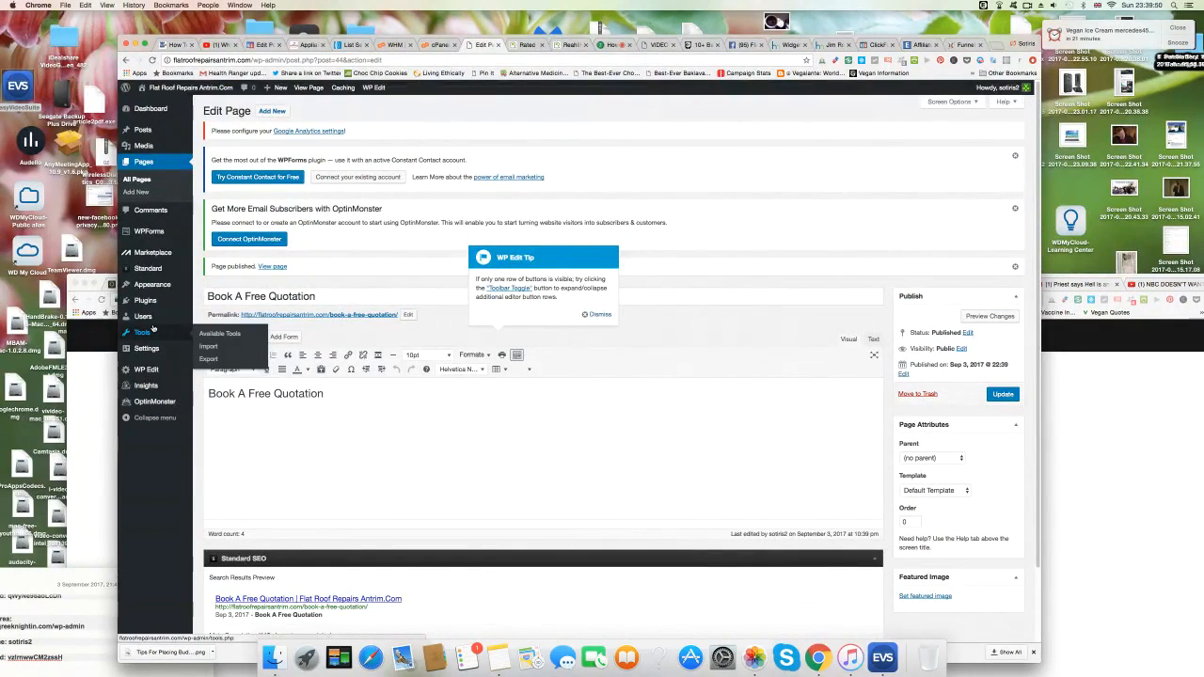
{"action": "mouse_move", "coordinate": [157, 299]}
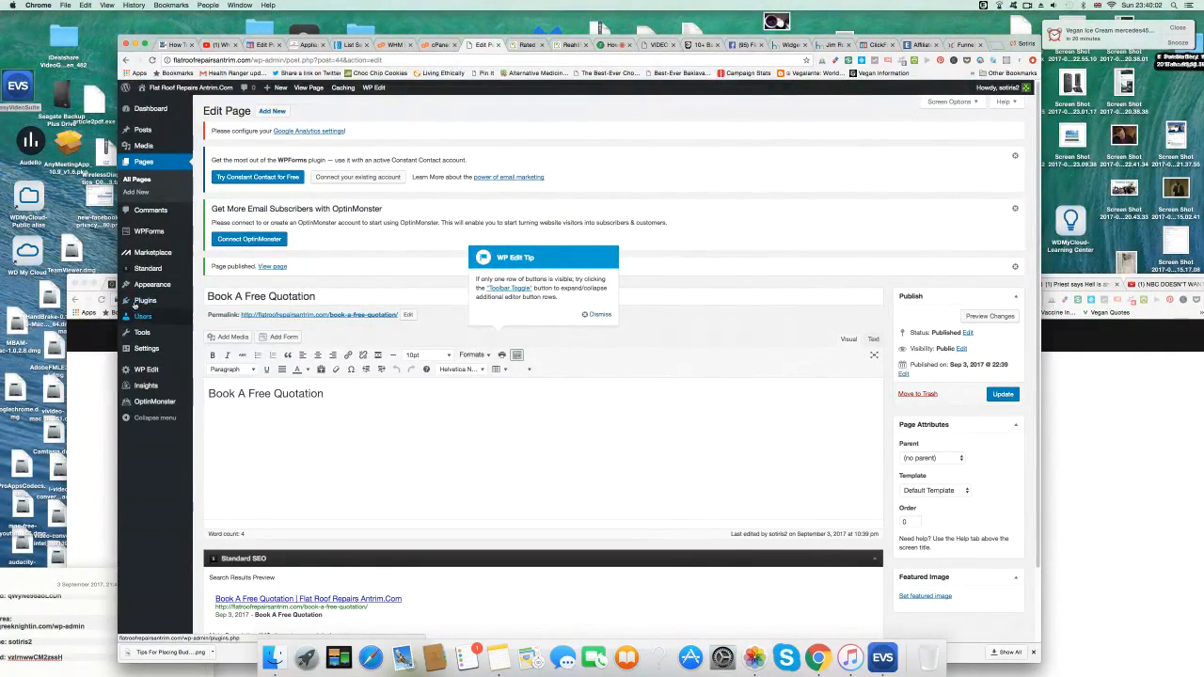
Turn off 'Send confirmation message for AWeber sign up forms' and confirm with Yes.
{"action": "left_click", "coordinate": [349, 45]}
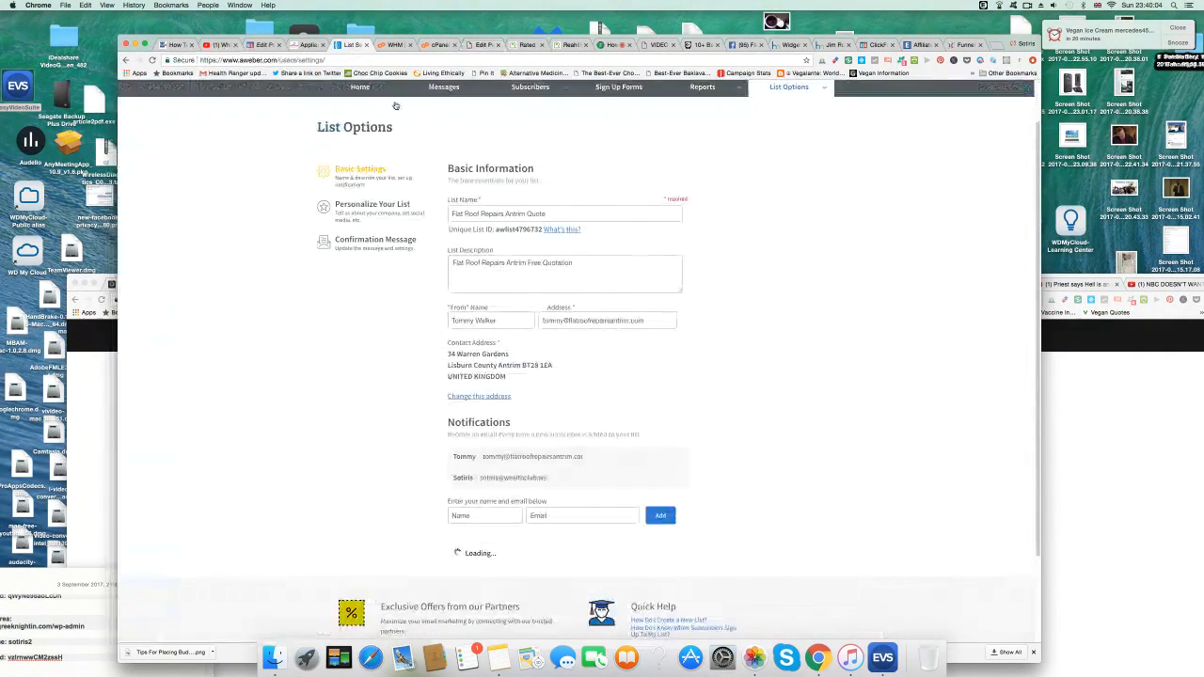
{"action": "left_click", "coordinate": [376, 207]}
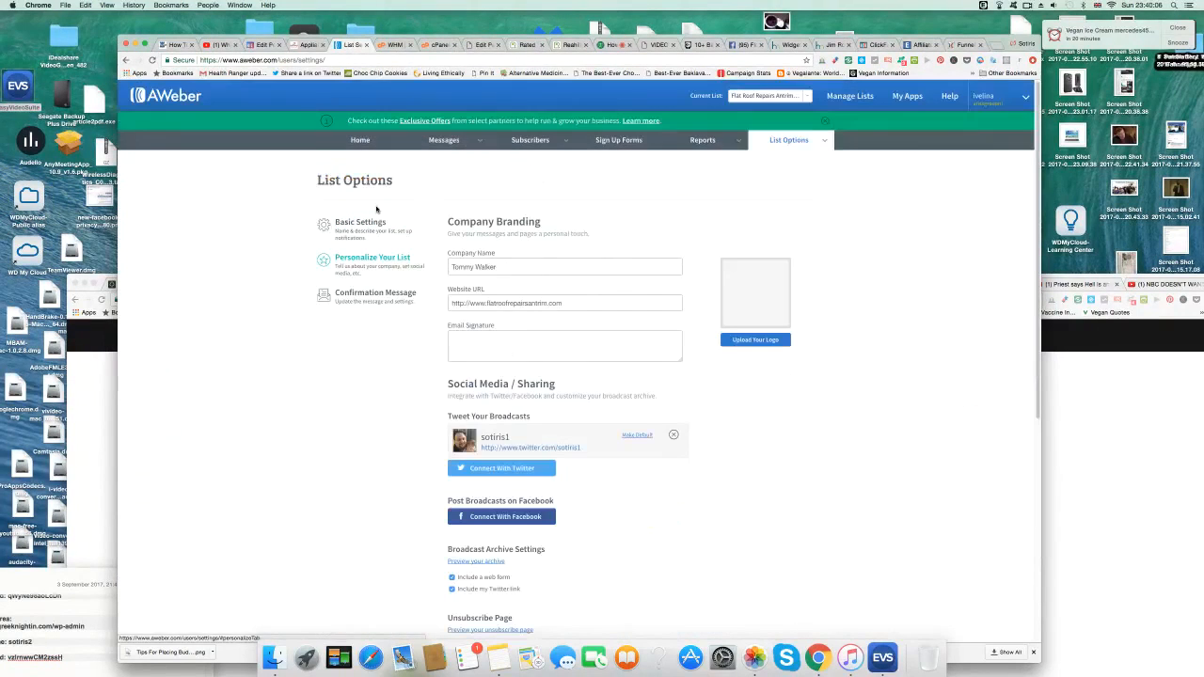
{"action": "scroll", "coordinate": [408, 405], "scroll_direction": "down", "scroll_amount": 4}
{"action": "scroll", "coordinate": [407, 406], "scroll_direction": "up", "scroll_amount": 5}
{"action": "left_click", "coordinate": [375, 209]}
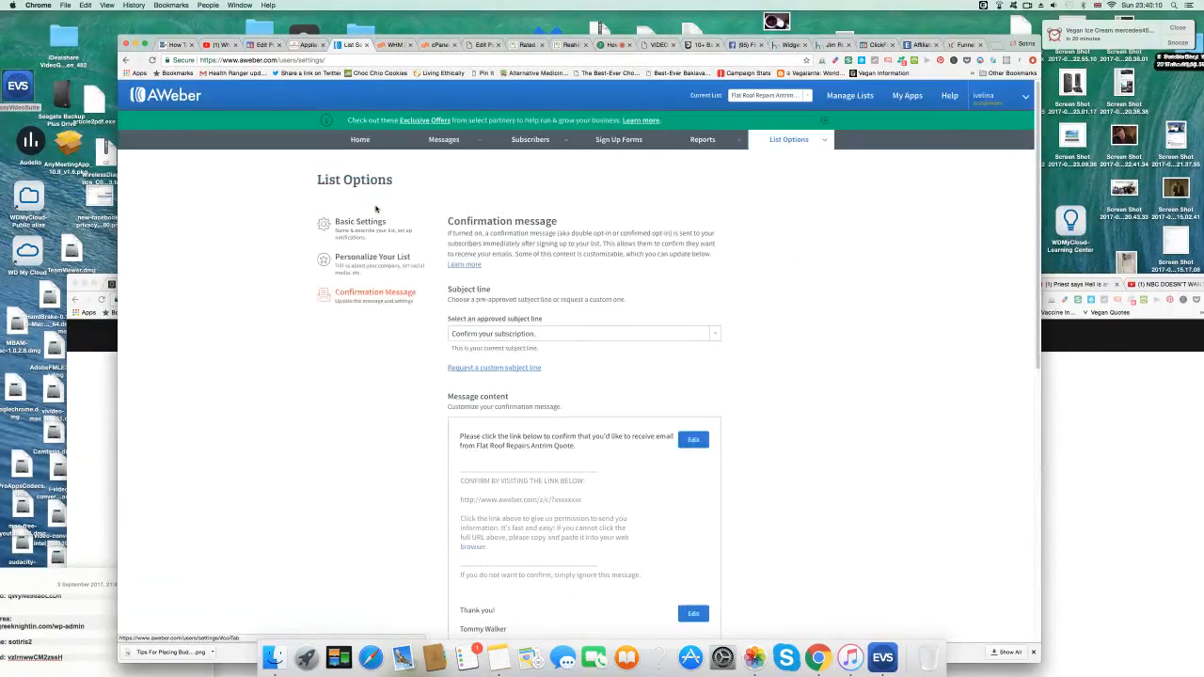
{"action": "scroll", "coordinate": [809, 489], "scroll_direction": "down", "scroll_amount": 5}
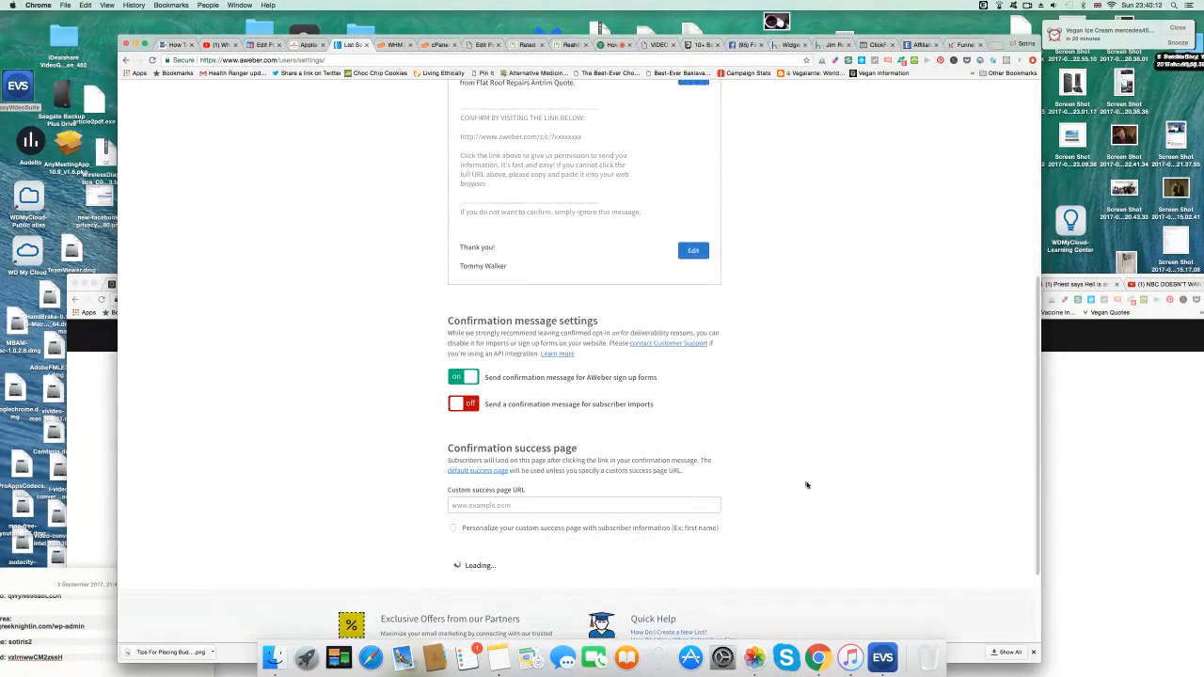
{"action": "left_click", "coordinate": [457, 377]}
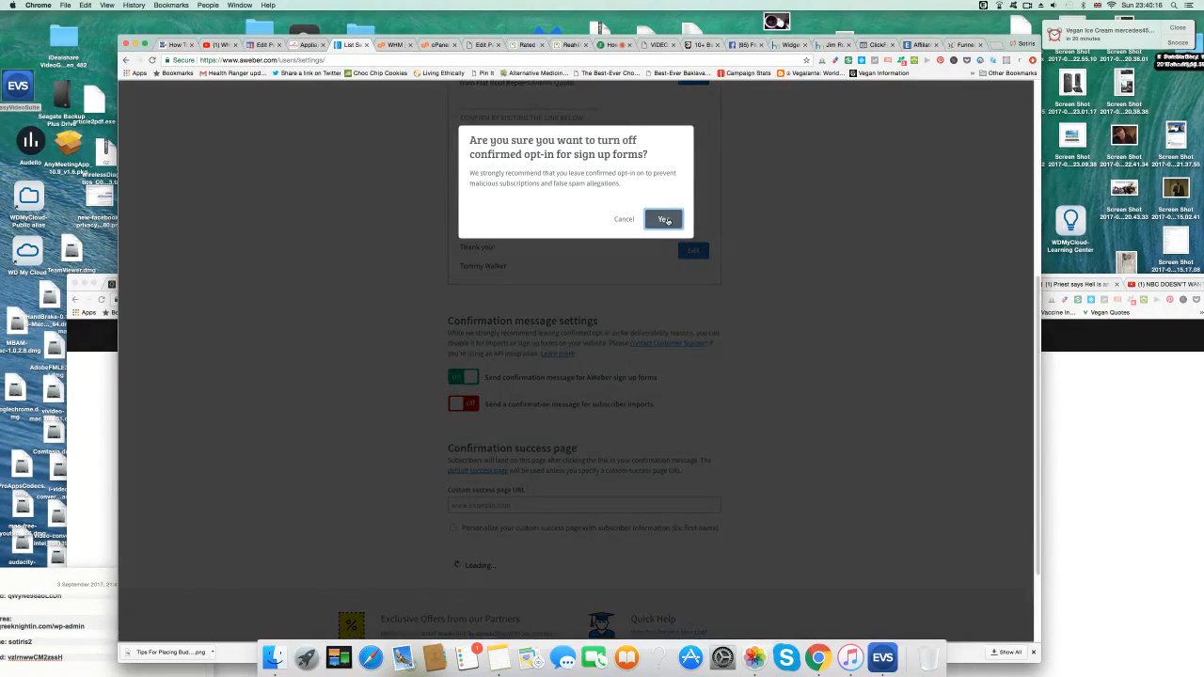
{"action": "left_click", "coordinate": [666, 219]}
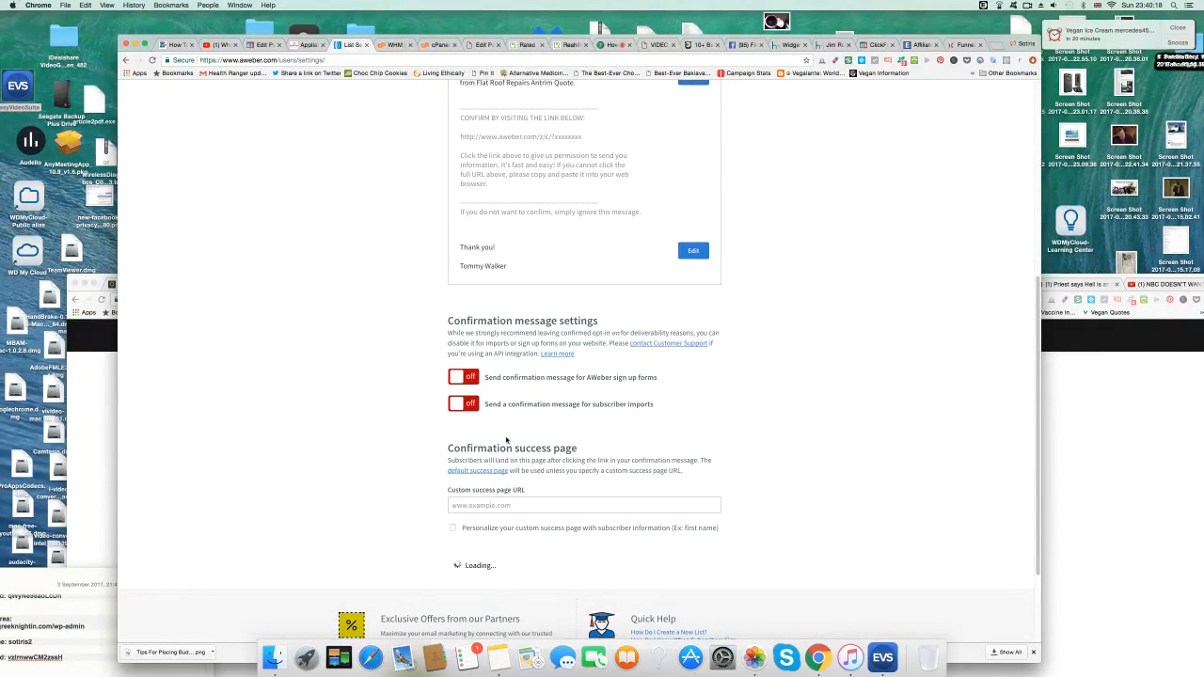
Review the confirmation settings, then move to the jimrohn.ws WordPress Widgets screen.
{"action": "scroll", "coordinate": [604, 498], "scroll_direction": "down", "scroll_amount": 3}
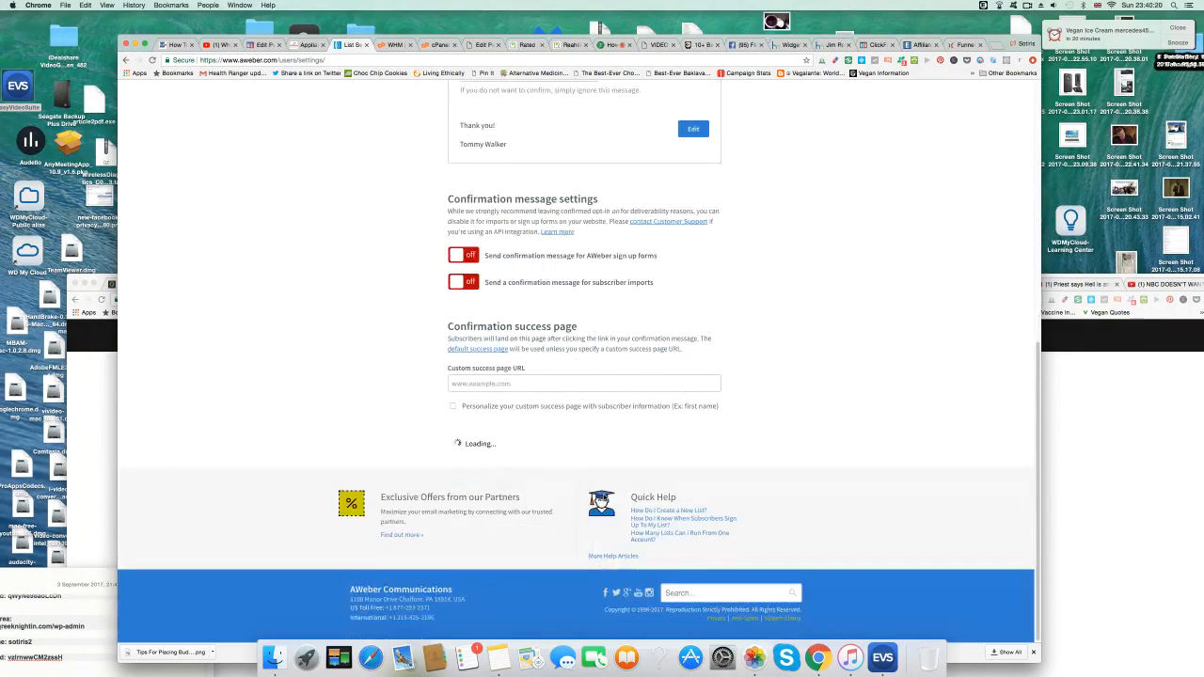
{"action": "scroll", "coordinate": [606, 498], "scroll_direction": "up", "scroll_amount": 2}
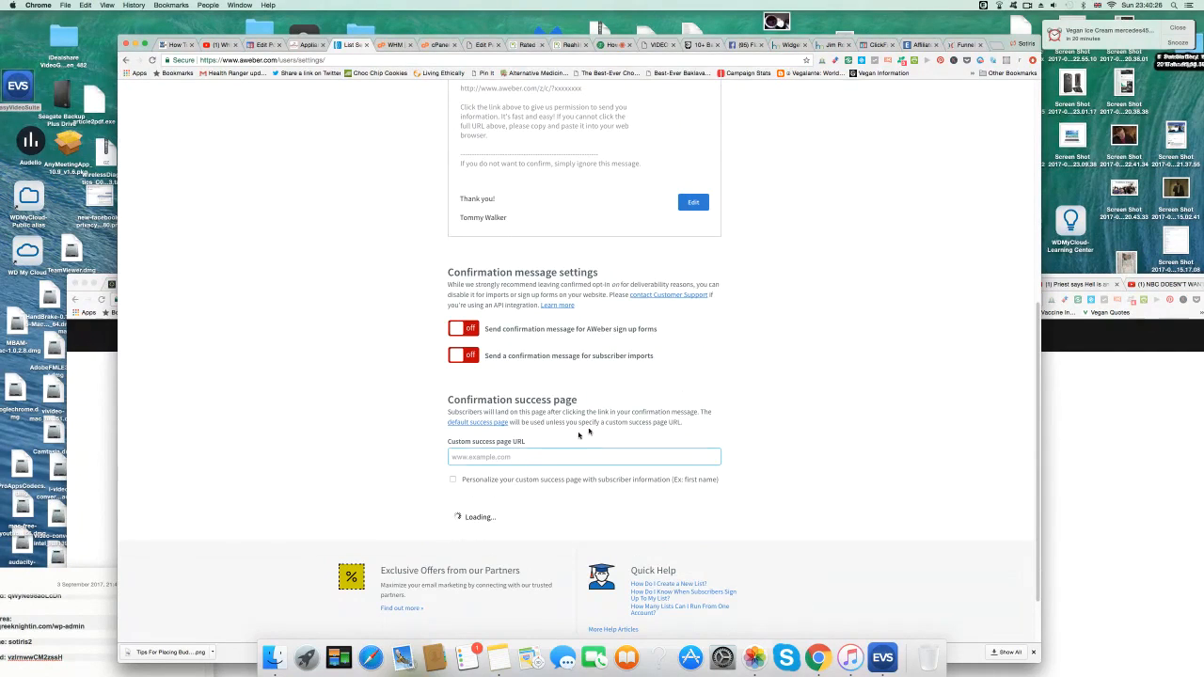
{"action": "scroll", "coordinate": [673, 480], "scroll_direction": "up", "scroll_amount": 4}
{"action": "scroll", "coordinate": [673, 480], "scroll_direction": "up", "scroll_amount": 6}
{"action": "scroll", "coordinate": [672, 480], "scroll_direction": "down", "scroll_amount": 10}
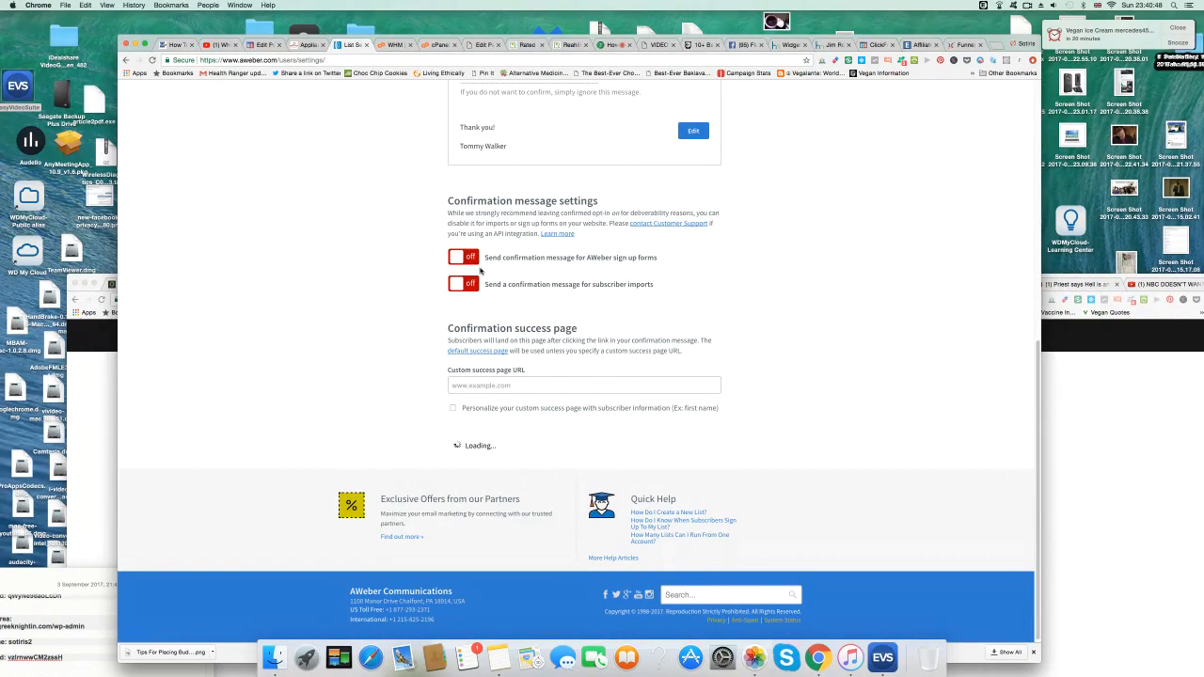
{"action": "scroll", "coordinate": [351, 341], "scroll_direction": "up", "scroll_amount": 3}
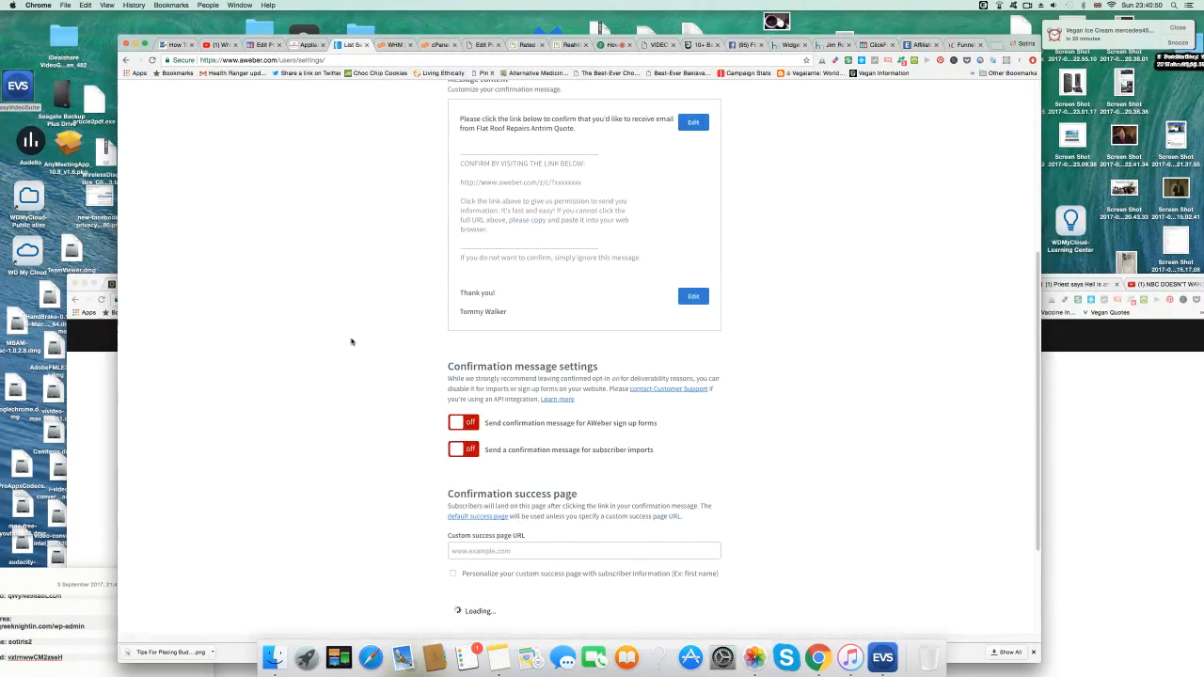
{"action": "scroll", "coordinate": [351, 342], "scroll_direction": "down", "scroll_amount": 3}
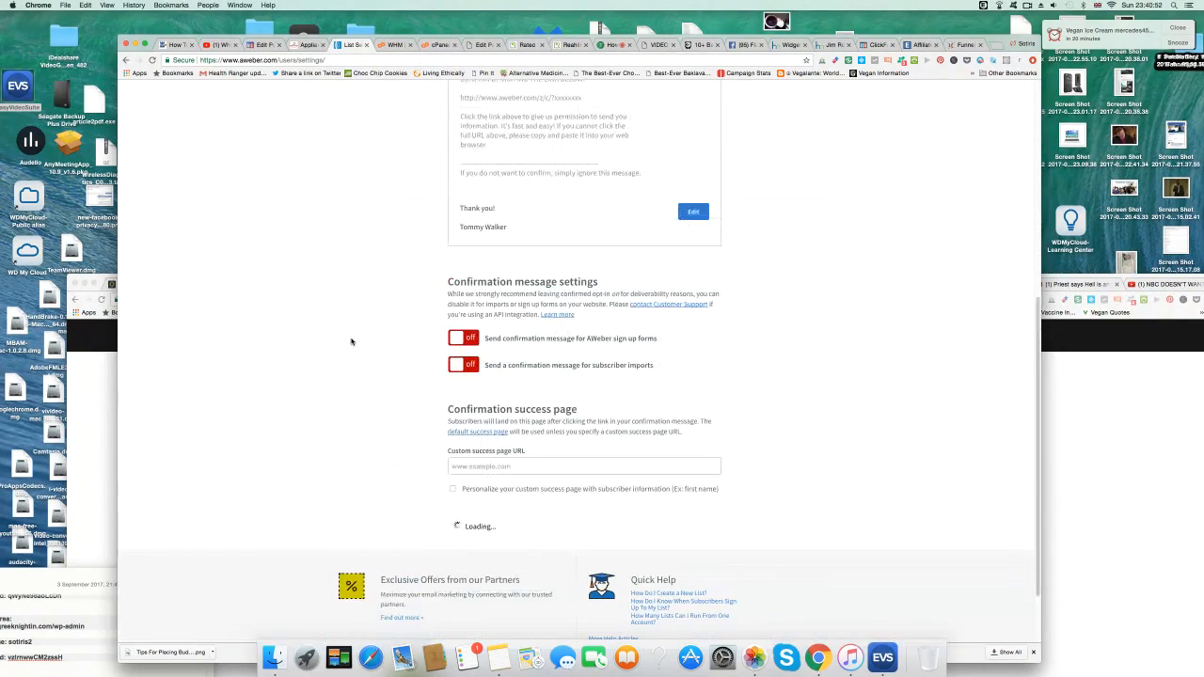
{"action": "scroll", "coordinate": [351, 341], "scroll_direction": "down", "scroll_amount": 2}
{"action": "scroll", "coordinate": [349, 342], "scroll_direction": "up", "scroll_amount": 2}
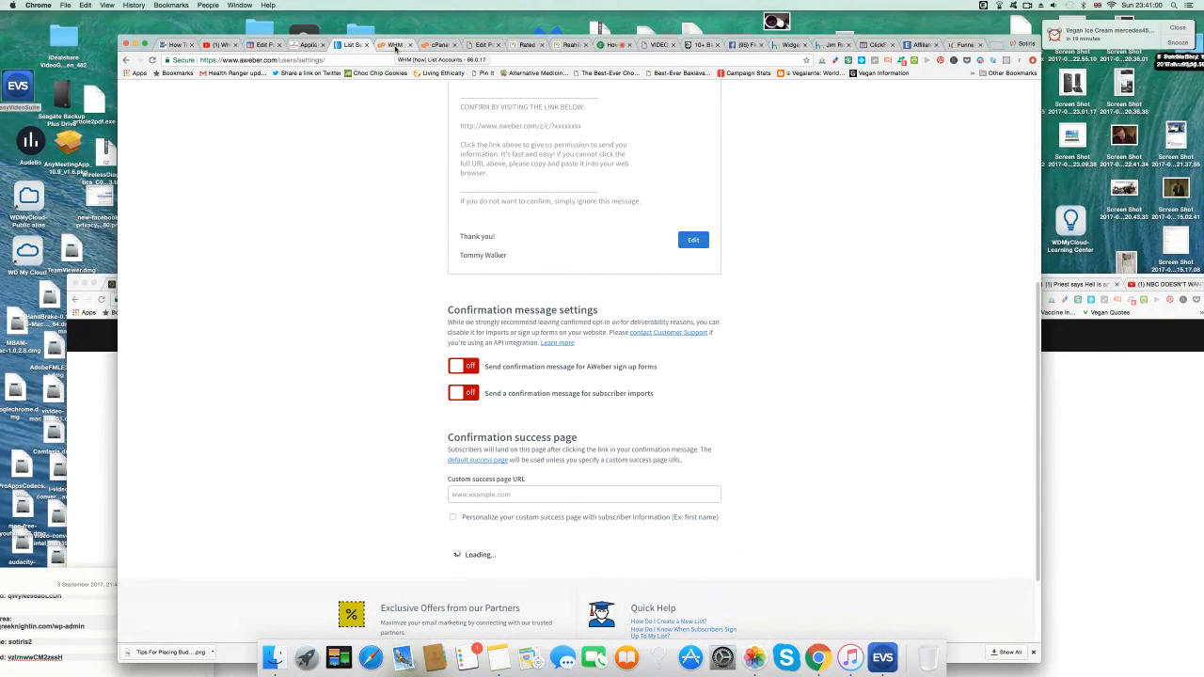
{"action": "left_click", "coordinate": [790, 45]}
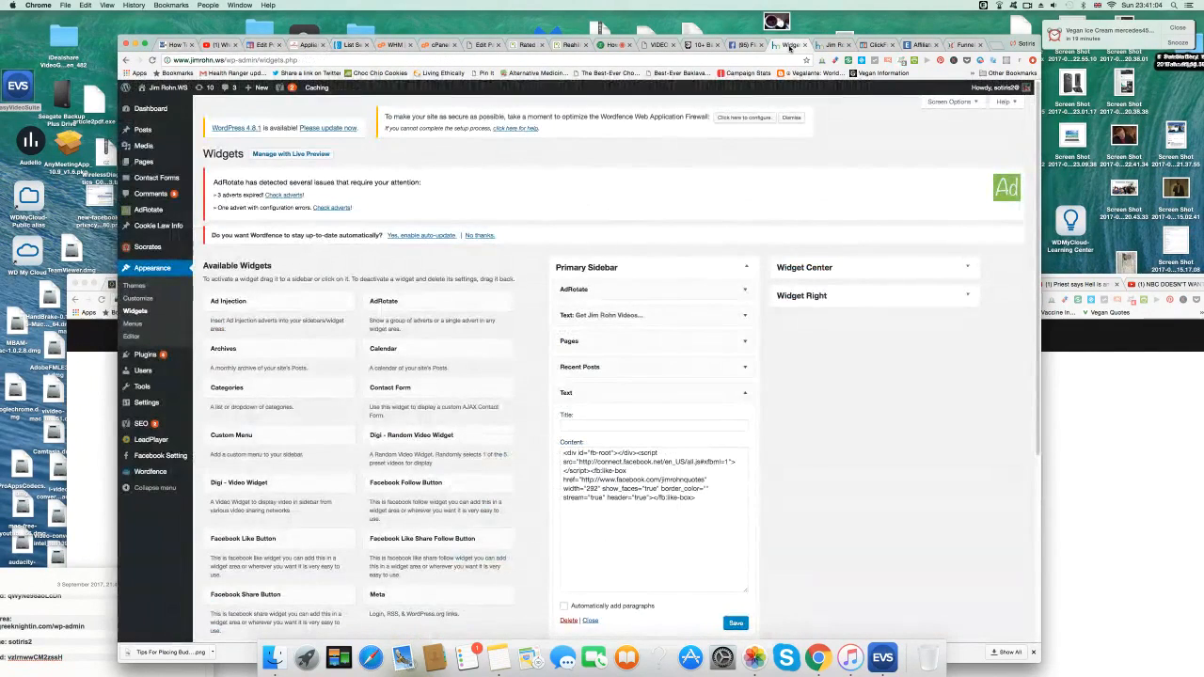
Set Reading settings to a static front page of Book A Free Quotation and save.
{"action": "left_click", "coordinate": [484, 45]}
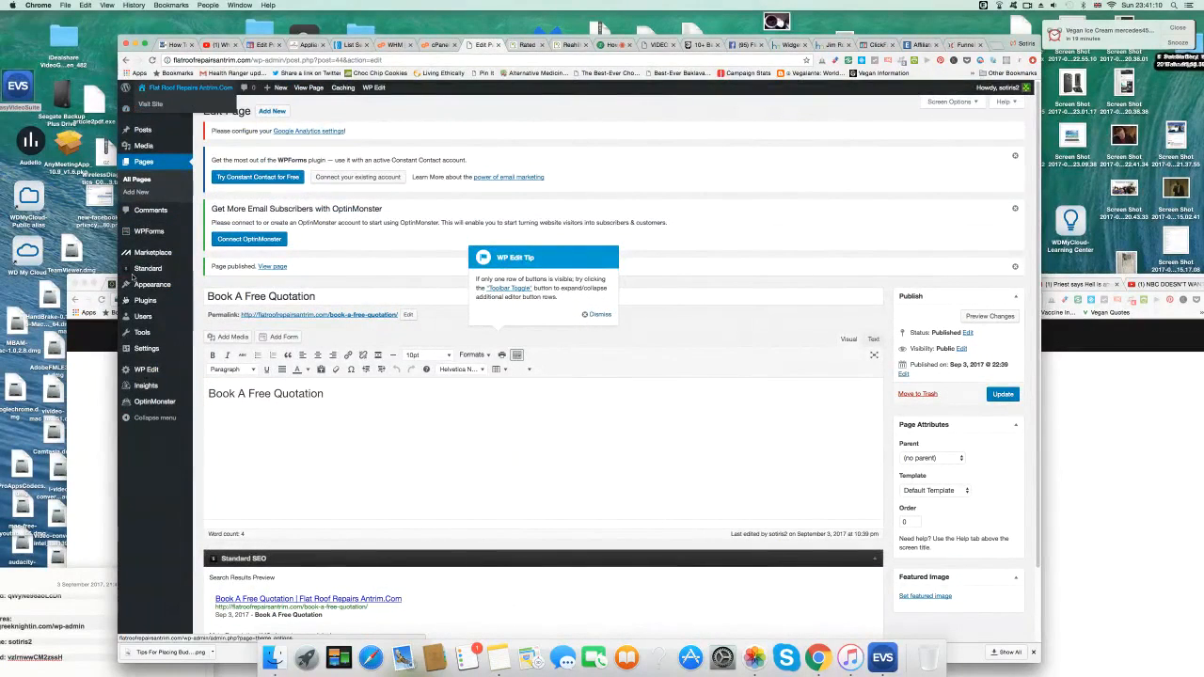
{"action": "mouse_move", "coordinate": [142, 350]}
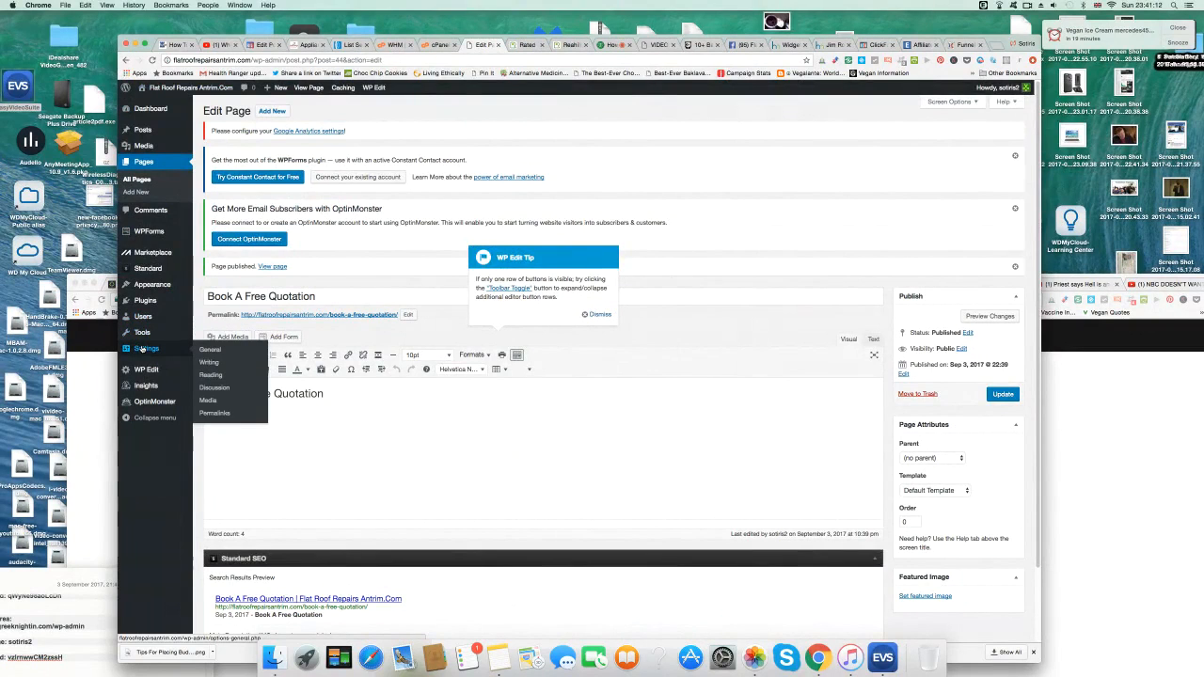
{"action": "left_click", "coordinate": [215, 375]}
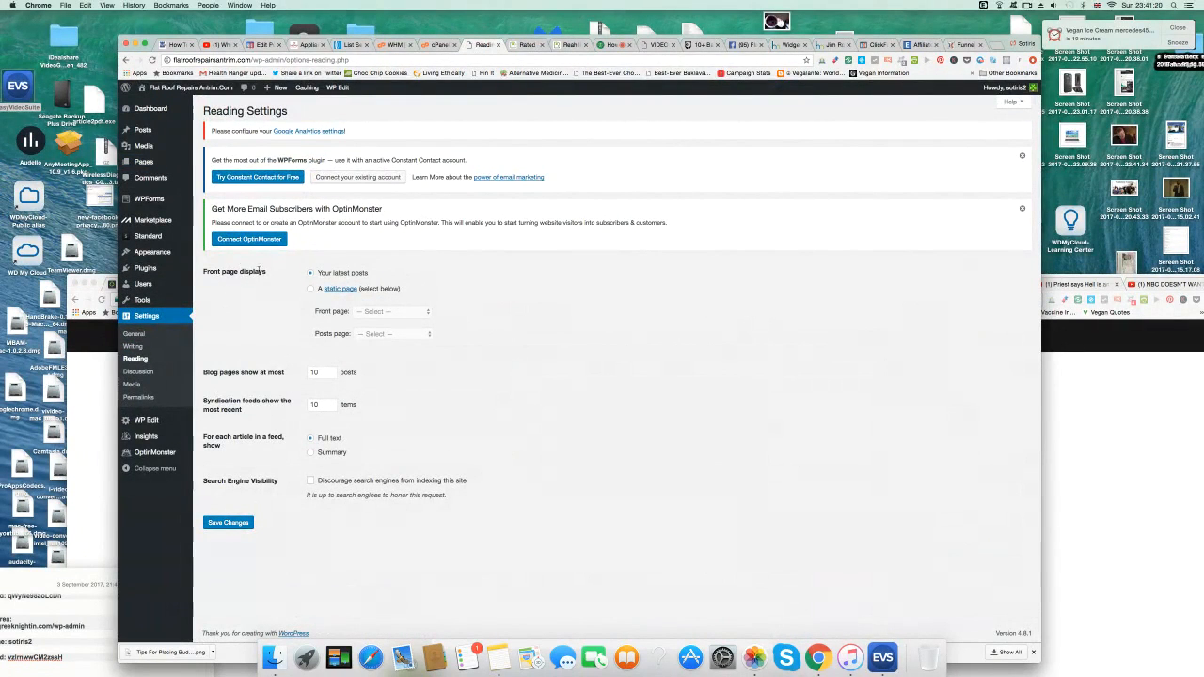
{"action": "left_click", "coordinate": [310, 289]}
{"action": "left_click", "coordinate": [430, 312]}
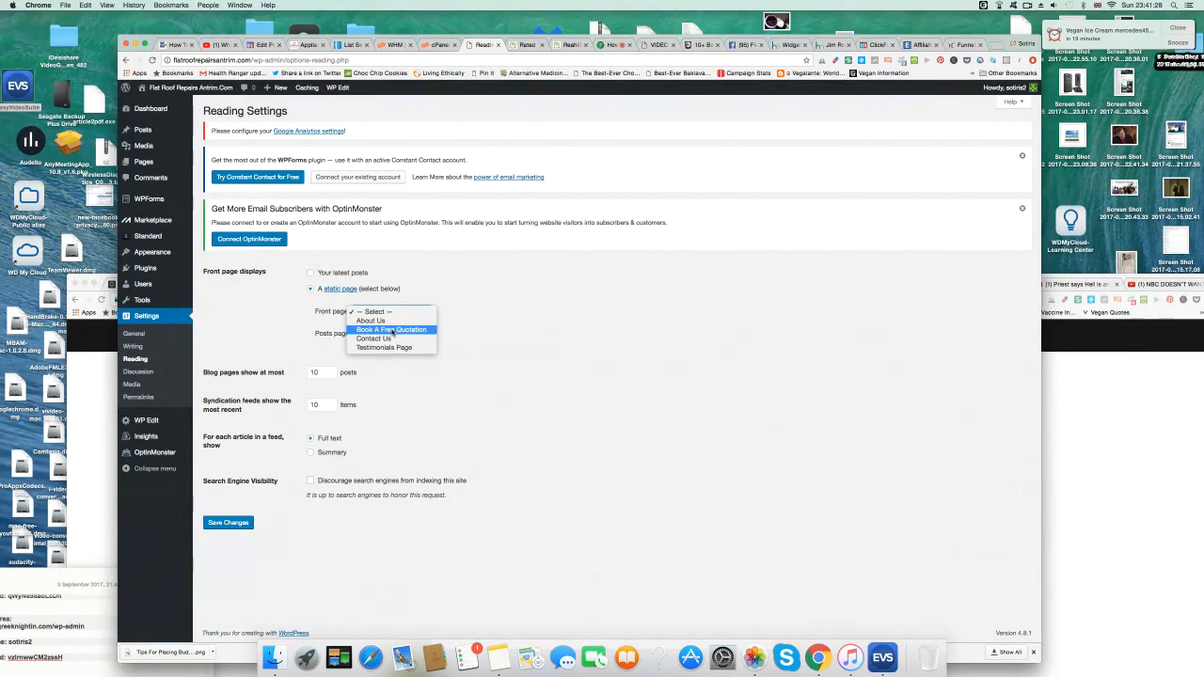
{"action": "left_click", "coordinate": [392, 331]}
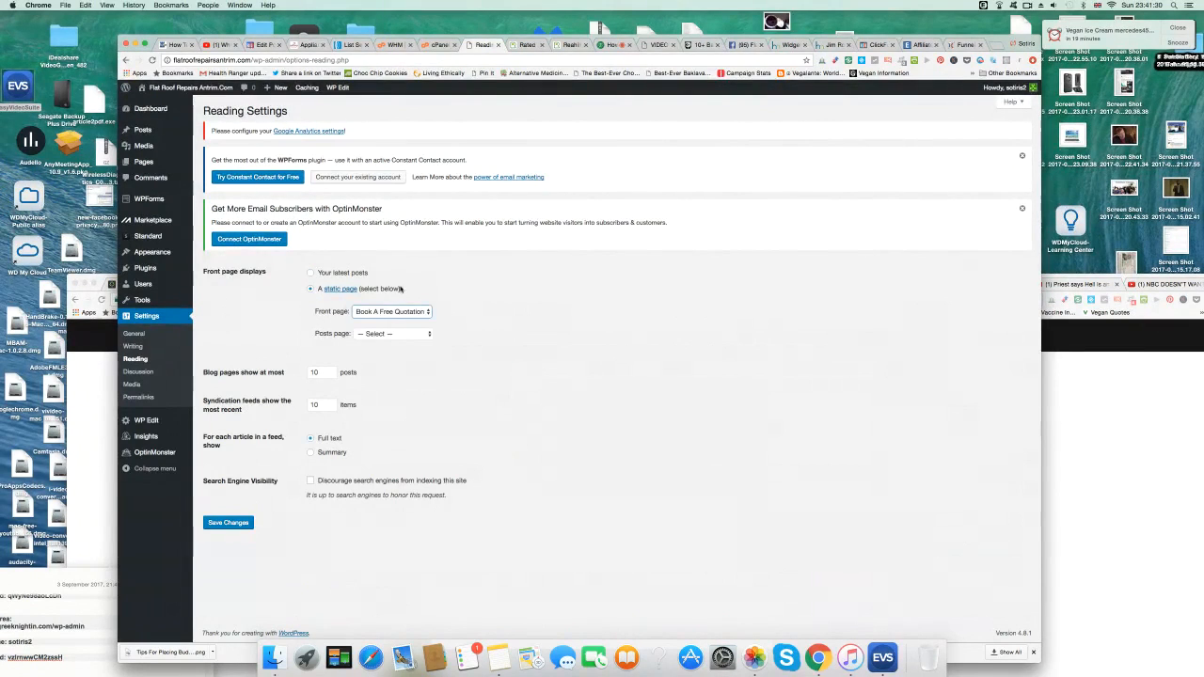
{"action": "left_click", "coordinate": [234, 520]}
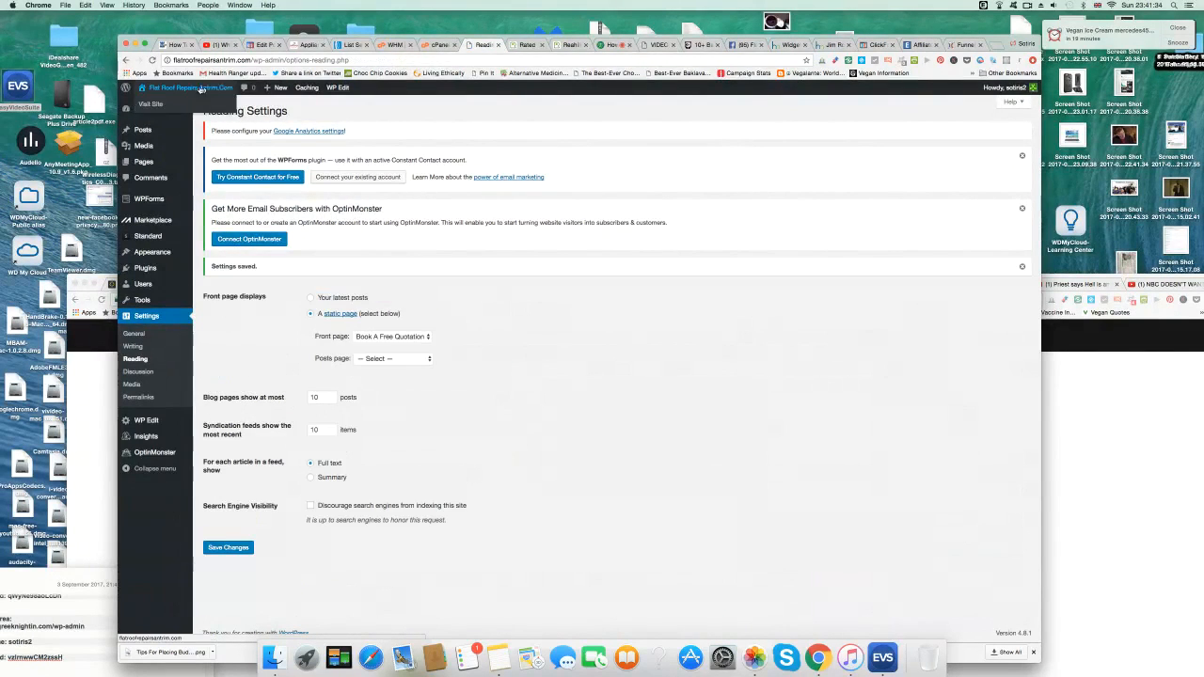
Load the site root URL to view the new home page.
{"action": "left_click", "coordinate": [250, 60]}
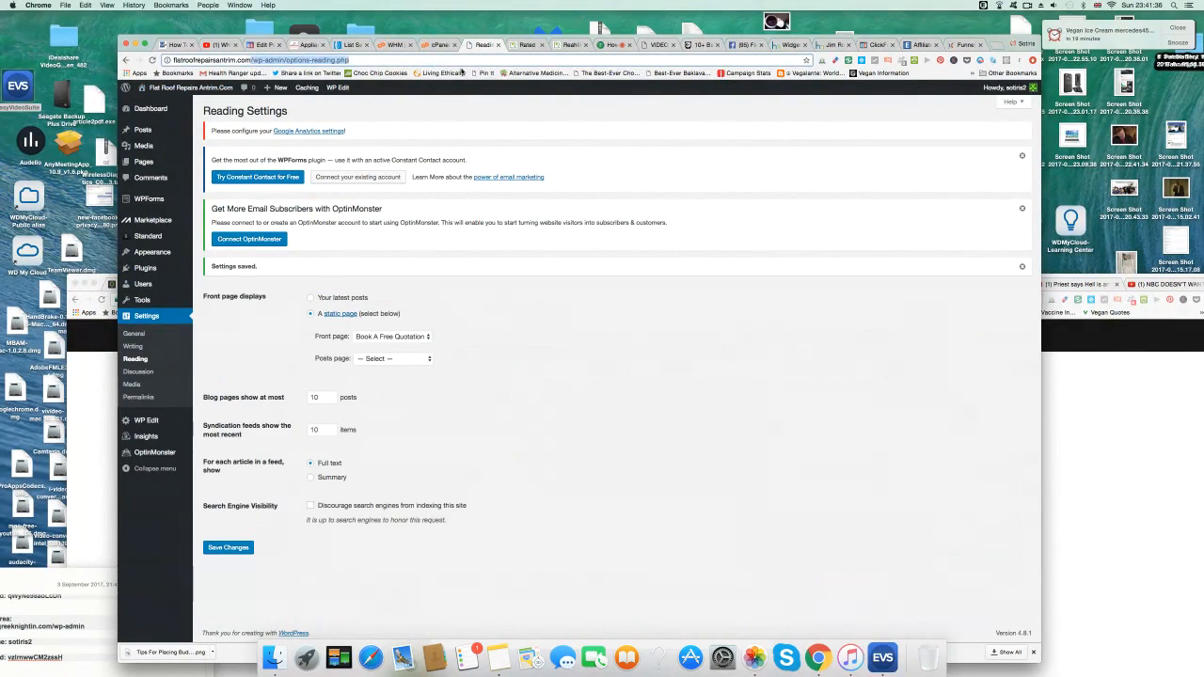
{"action": "key", "text": "BackSpace"}
{"action": "key", "text": "Return"}
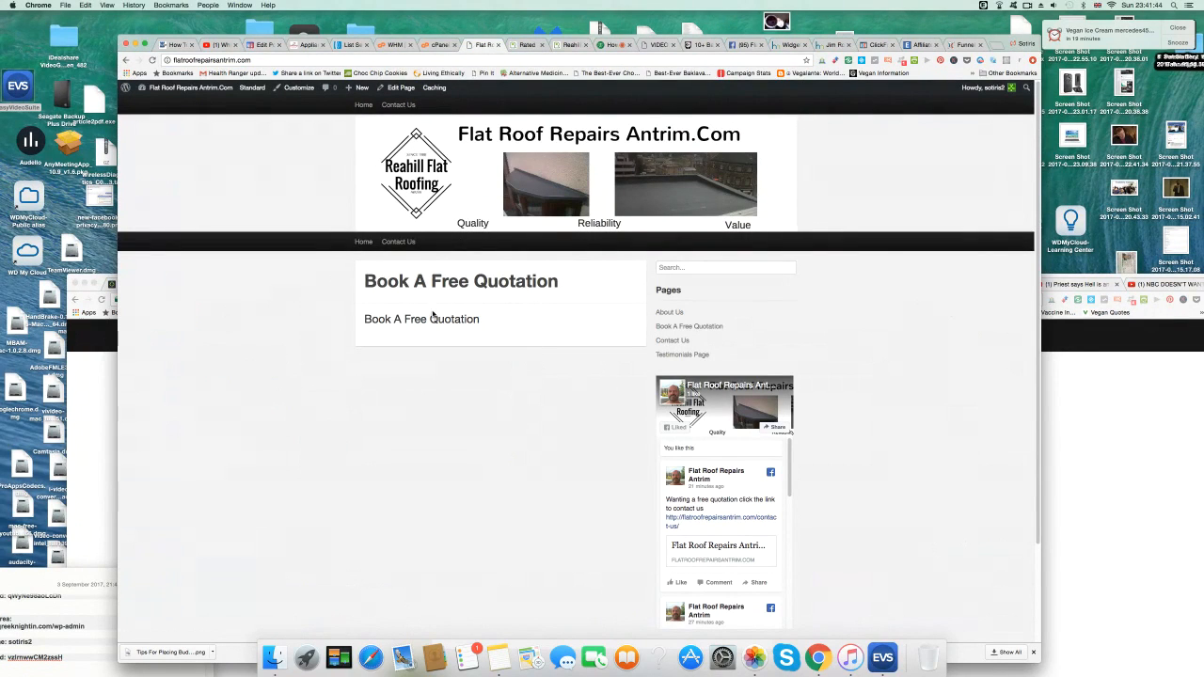
Look over the Appliance Repairs Belfast Free Call Out form, then go back to AWeber.
{"action": "left_click", "coordinate": [307, 45]}
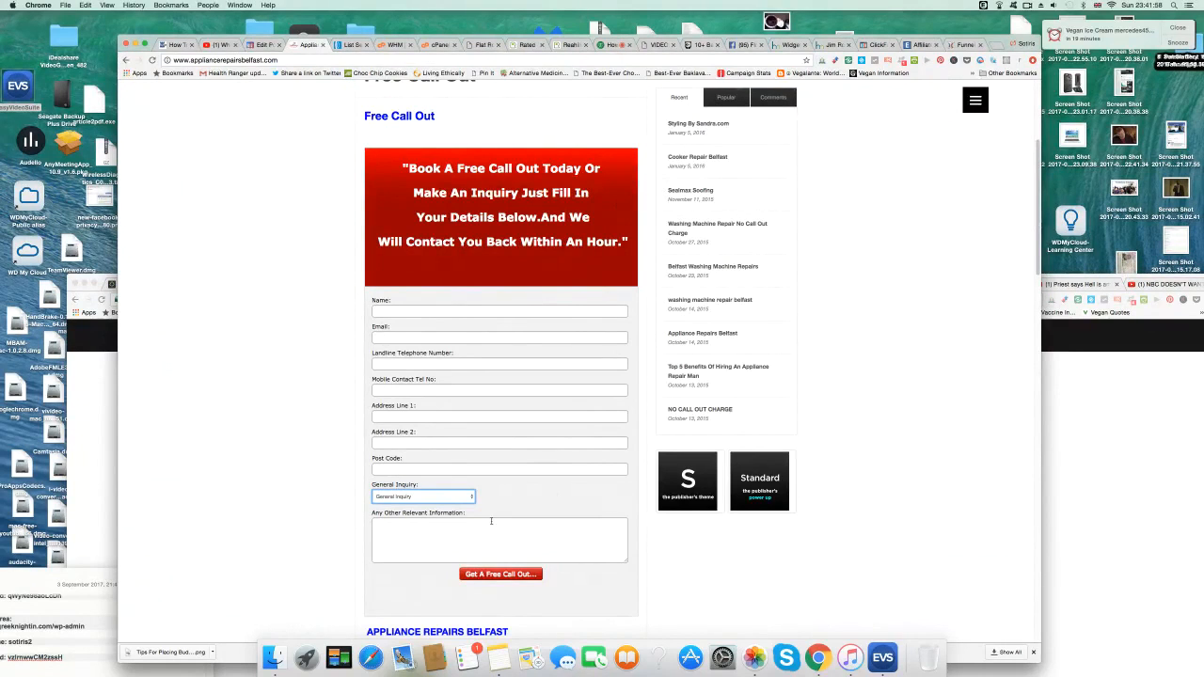
{"action": "scroll", "coordinate": [261, 349], "scroll_direction": "up", "scroll_amount": 5}
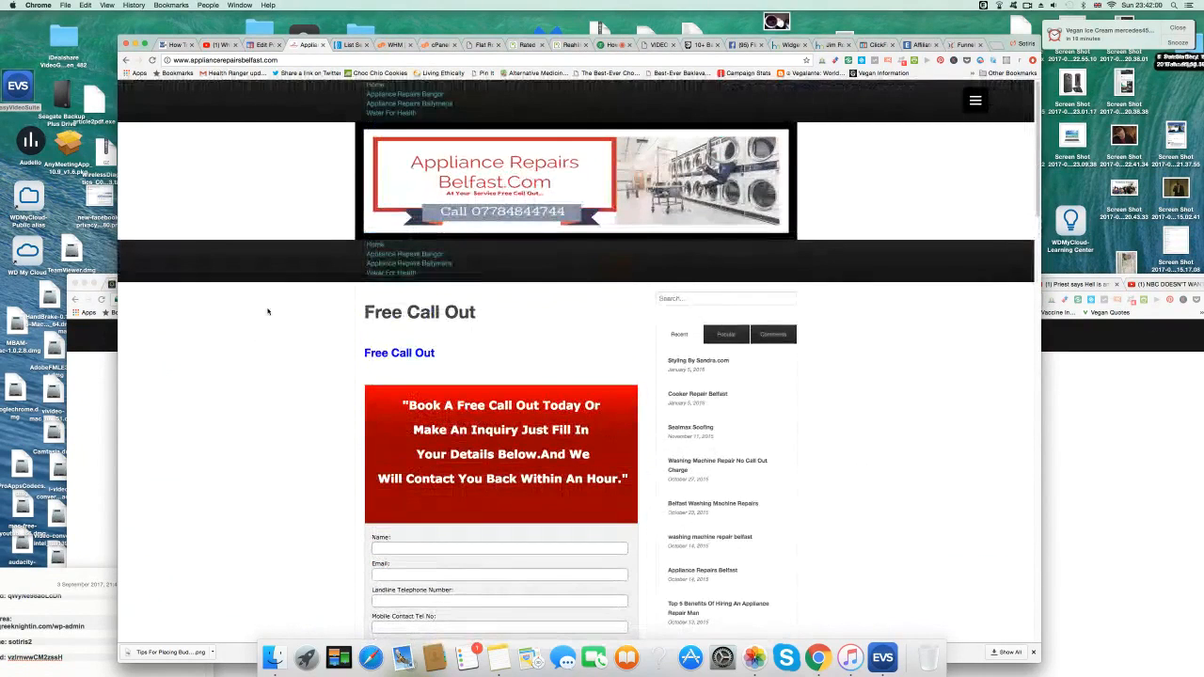
{"action": "left_click", "coordinate": [350, 44]}
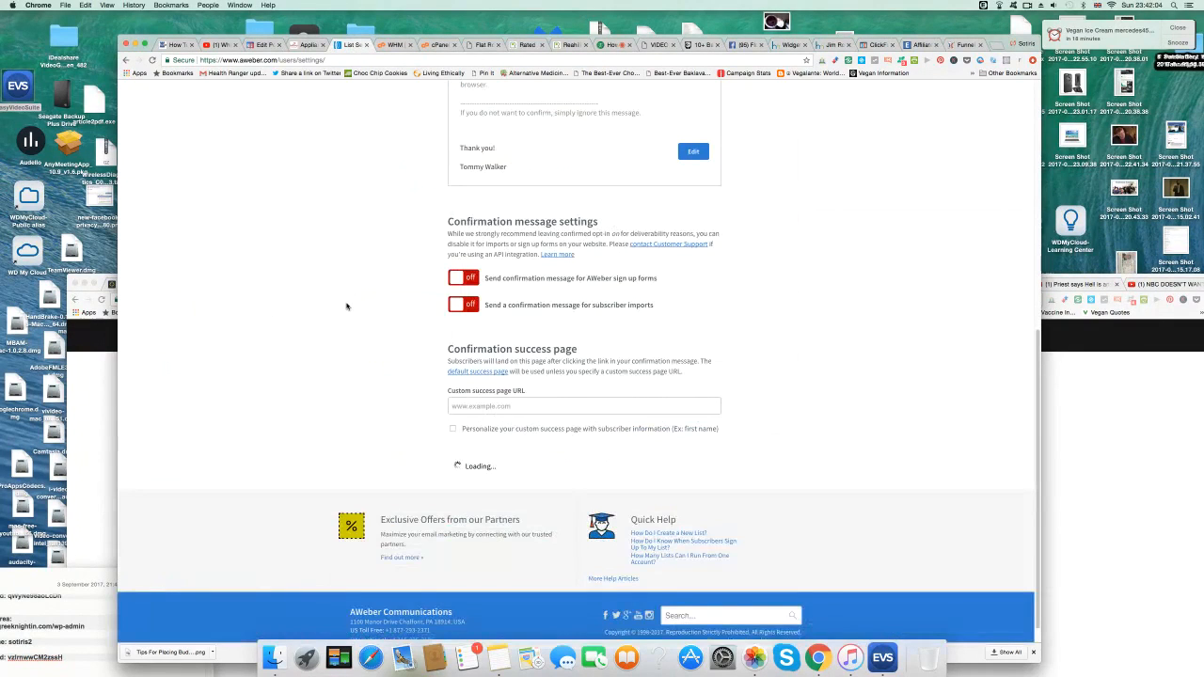
Copy the AWeber settings address and load it in the cPanel tab.
{"action": "scroll", "coordinate": [347, 306], "scroll_direction": "up", "scroll_amount": 10}
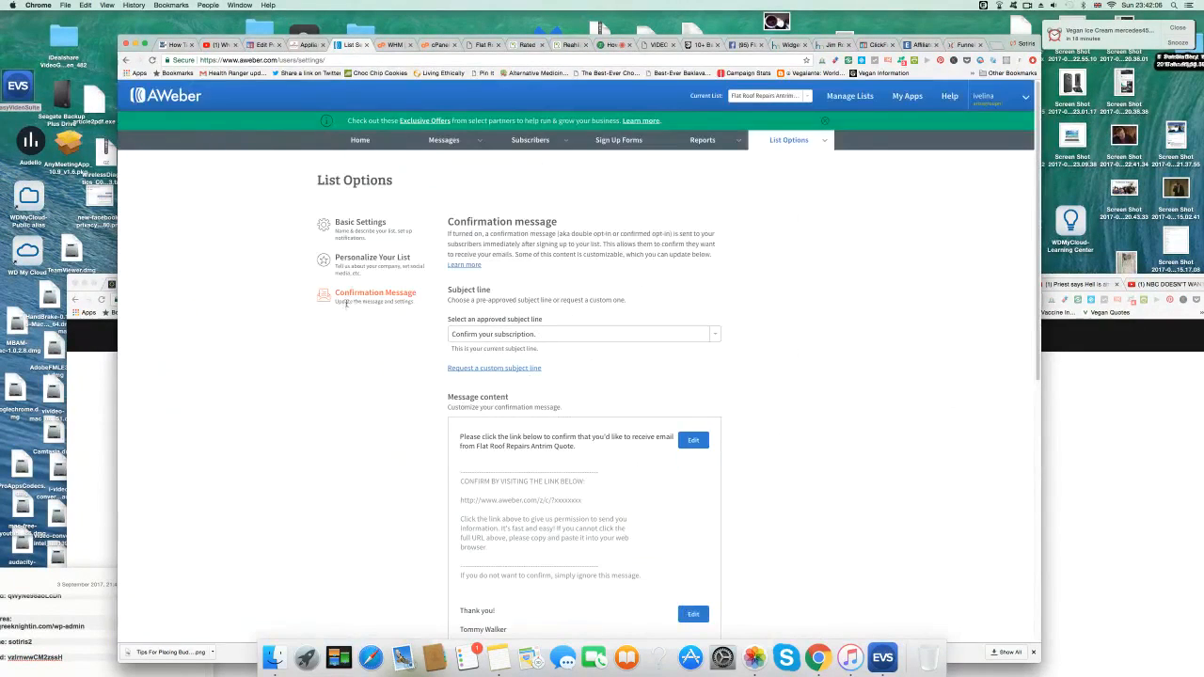
{"action": "left_click", "coordinate": [318, 58]}
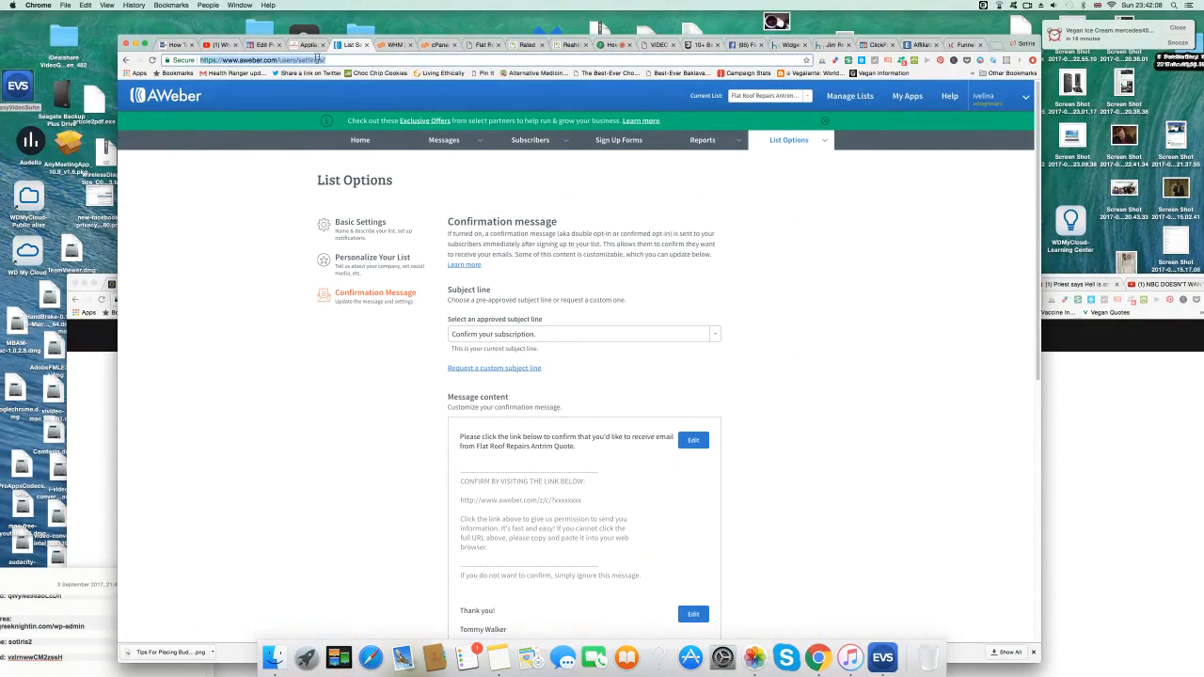
{"action": "right_click", "coordinate": [309, 59]}
{"action": "left_click", "coordinate": [317, 70]}
{"action": "left_click", "coordinate": [443, 45]}
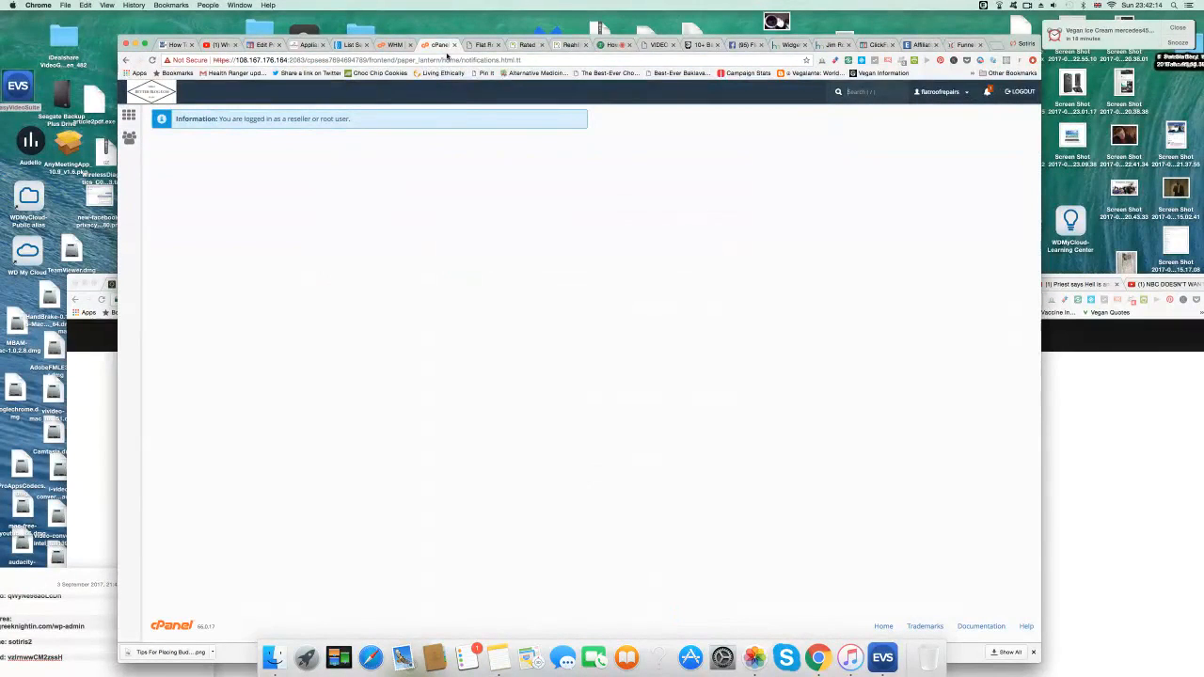
{"action": "left_click", "coordinate": [447, 57]}
{"action": "right_click", "coordinate": [448, 58]}
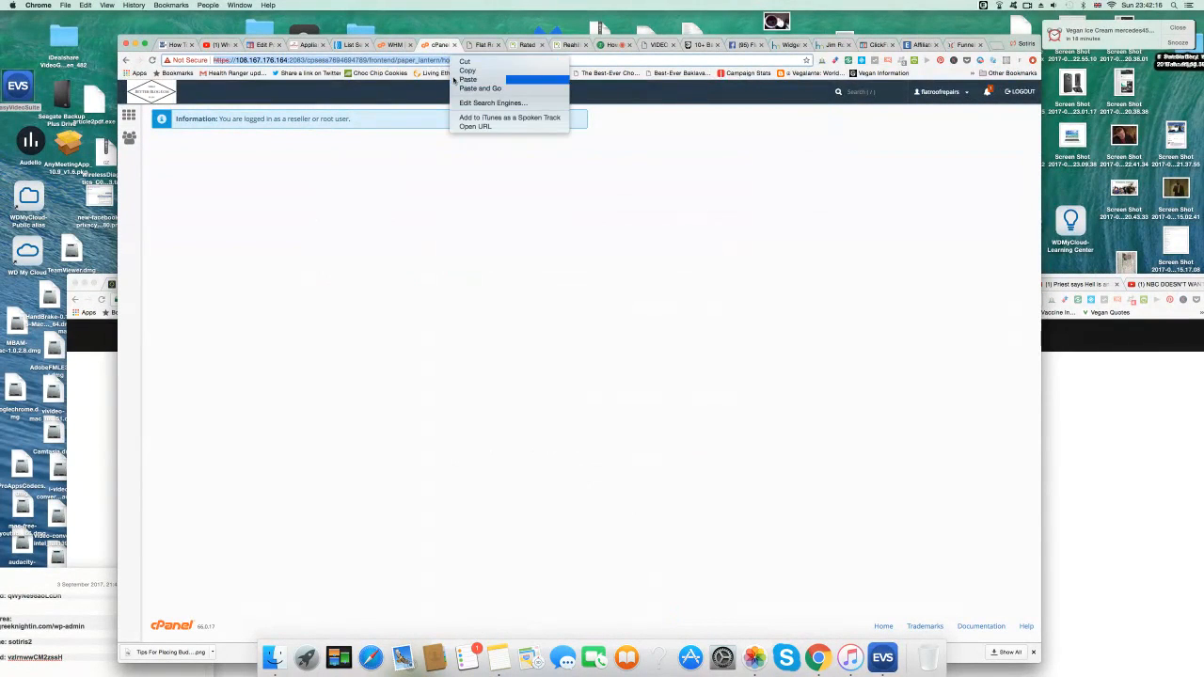
{"action": "left_click", "coordinate": [461, 79]}
{"action": "key", "text": "Return"}
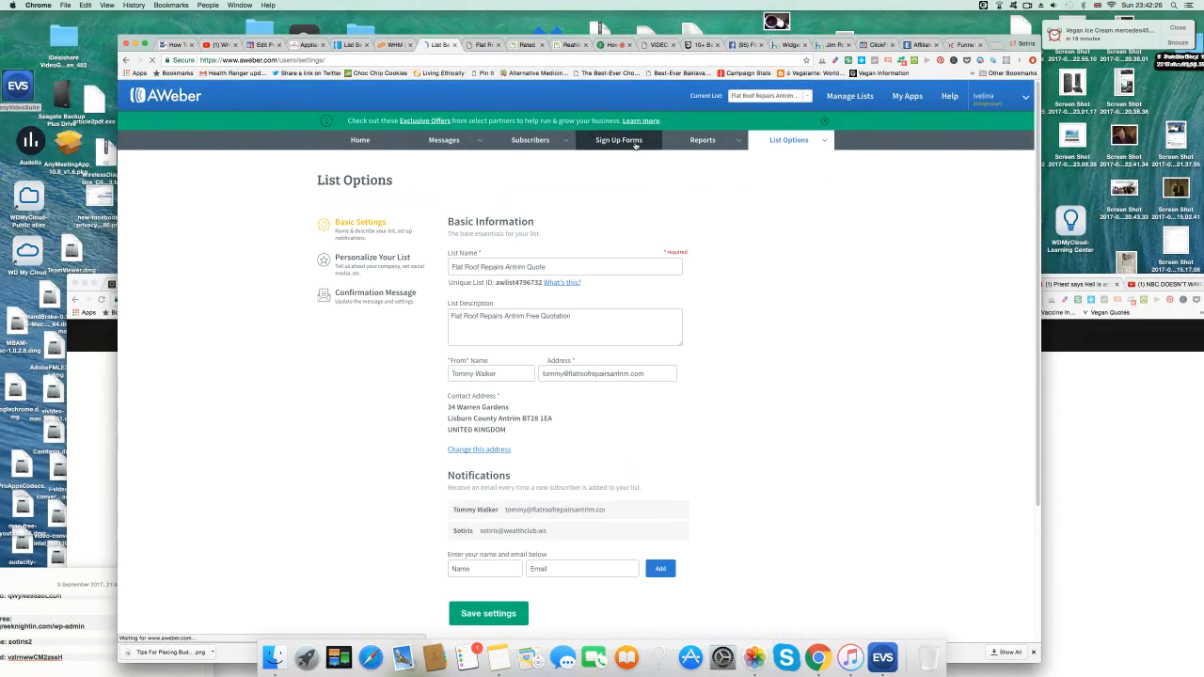
Create the first sign-up form, widen its preview, and open the header editor.
{"action": "left_click", "coordinate": [635, 143]}
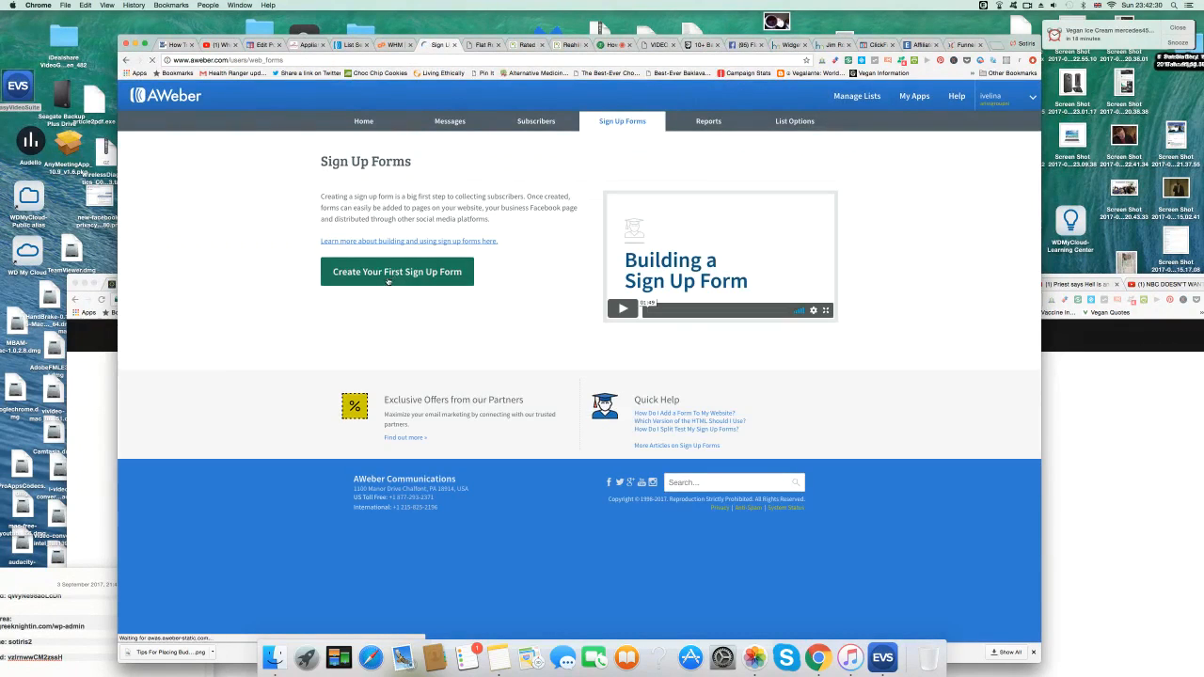
{"action": "left_click", "coordinate": [426, 278]}
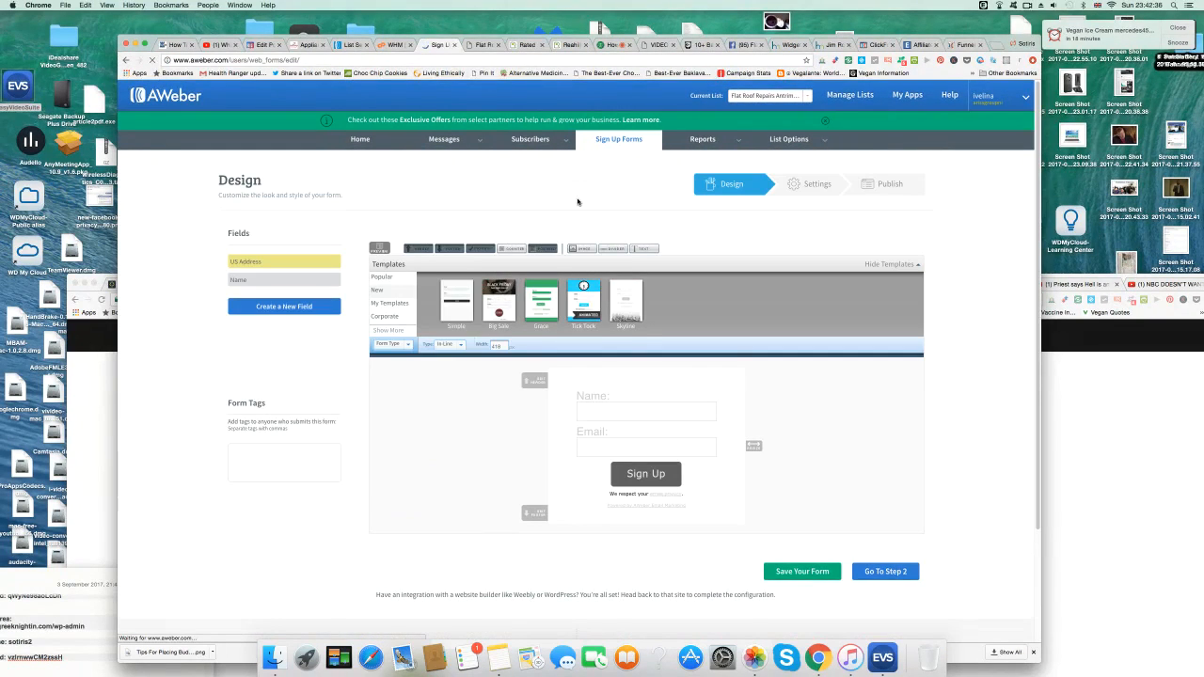
{"action": "left_click_drag", "start_coordinate": [752, 445], "coordinate": [962, 445]}
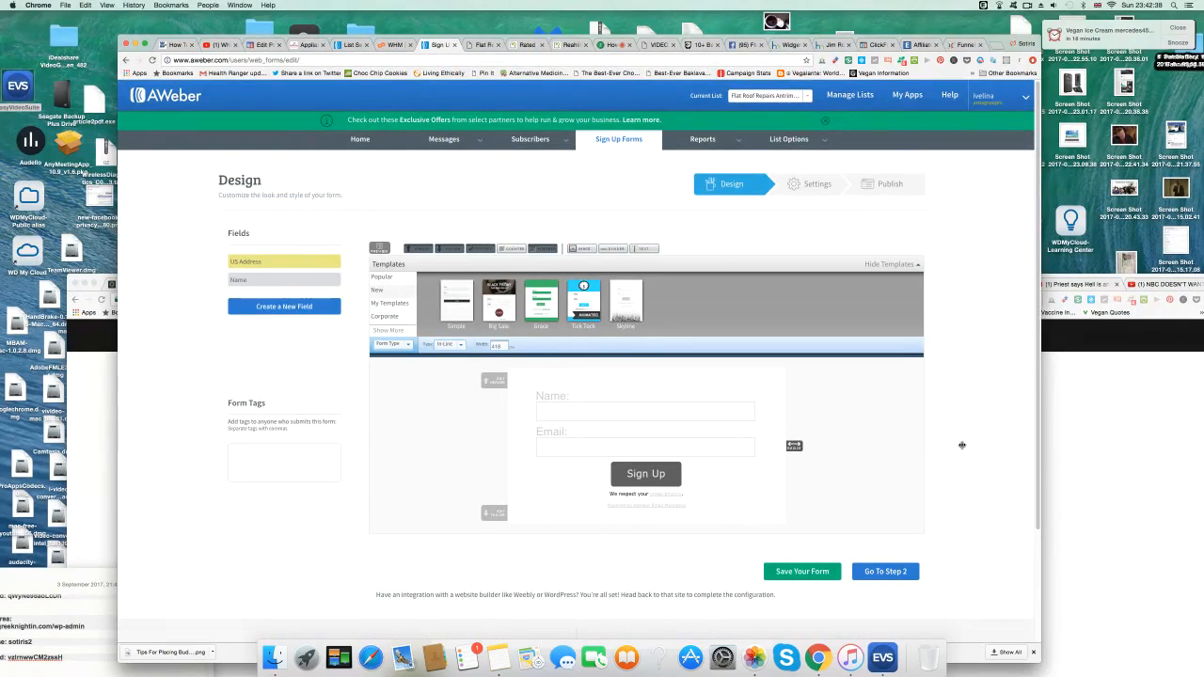
{"action": "left_click", "coordinate": [501, 383]}
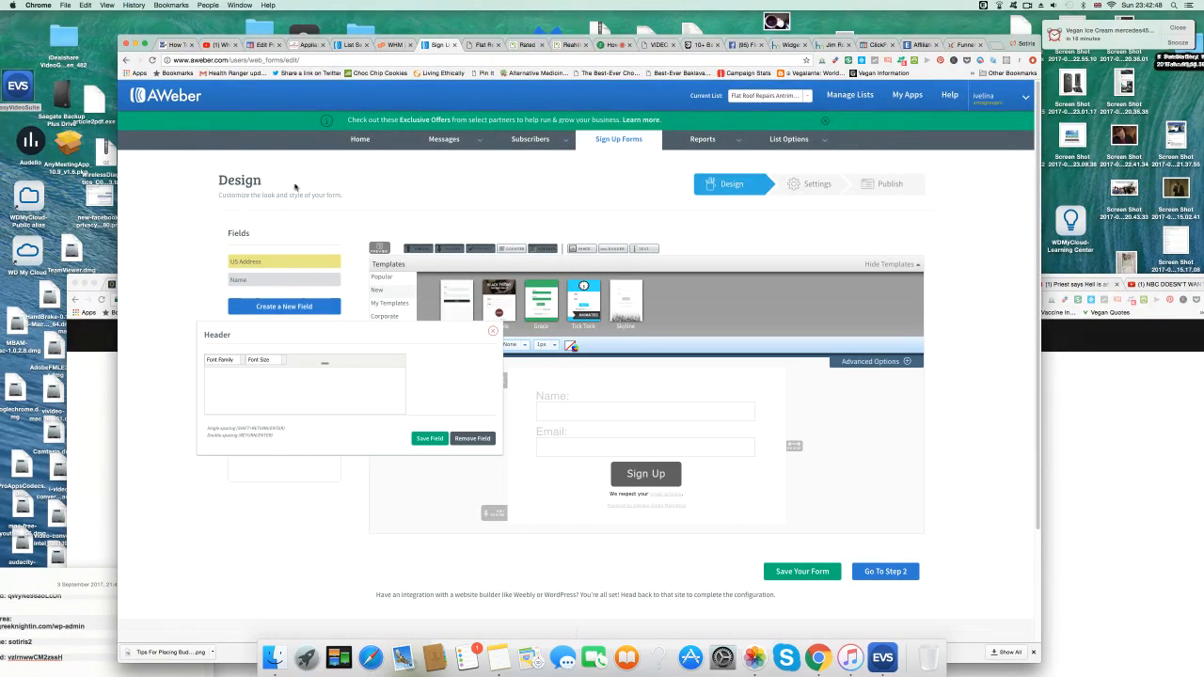
Type the header's opening, 'Book A Free Quotation Today… Make An Inquiry', following the Belfast page wording.
{"action": "left_click", "coordinate": [307, 45]}
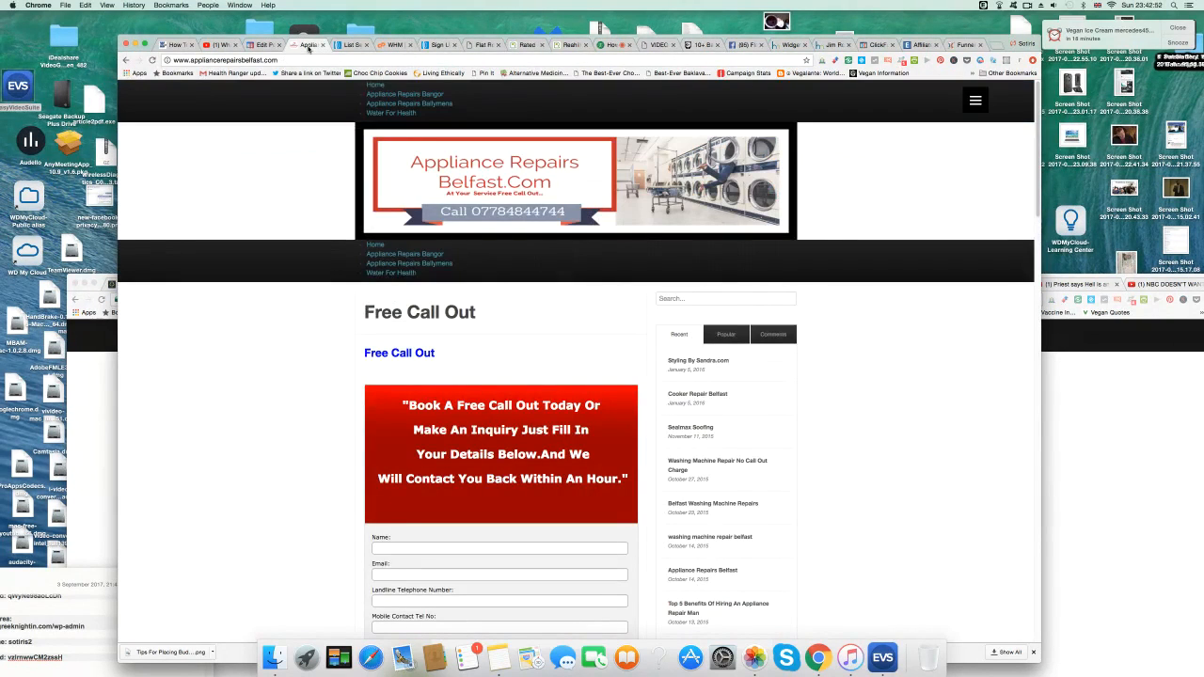
{"action": "left_click", "coordinate": [438, 45]}
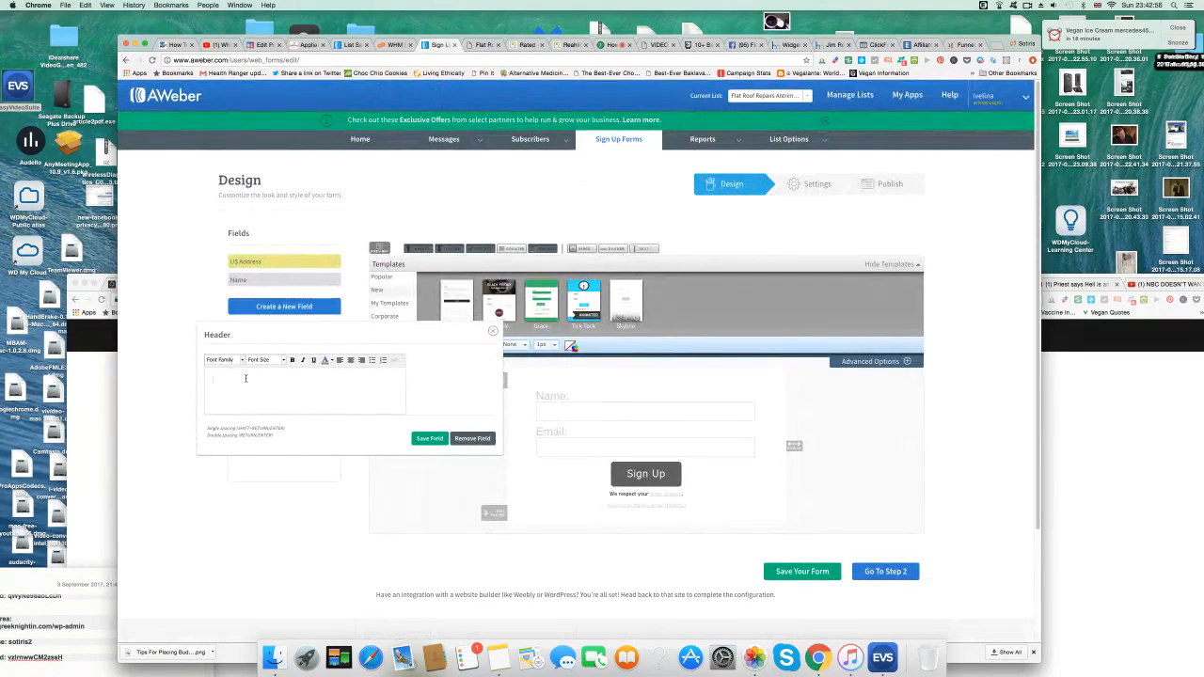
{"action": "type", "text": "Boi"}
{"action": "type", "text": "k A Free Qu"}
{"action": "type", "text": "otation"}
{"action": "type", "text": " Today"}
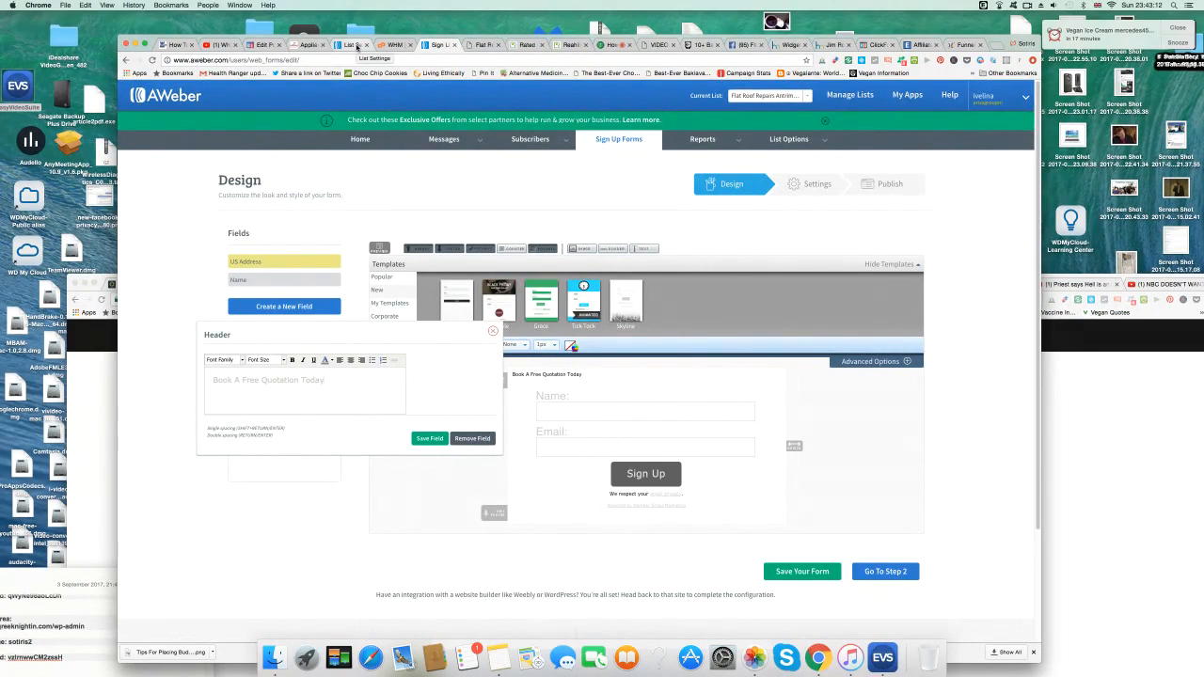
{"action": "left_click", "coordinate": [309, 45]}
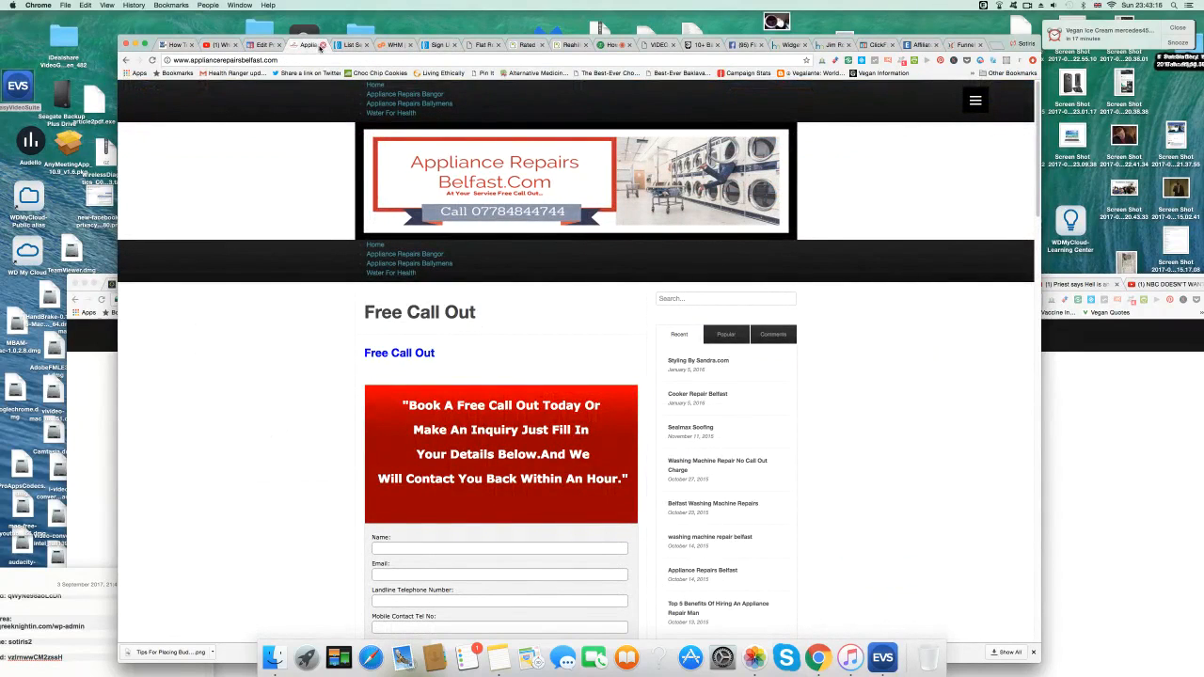
{"action": "left_click", "coordinate": [353, 45]}
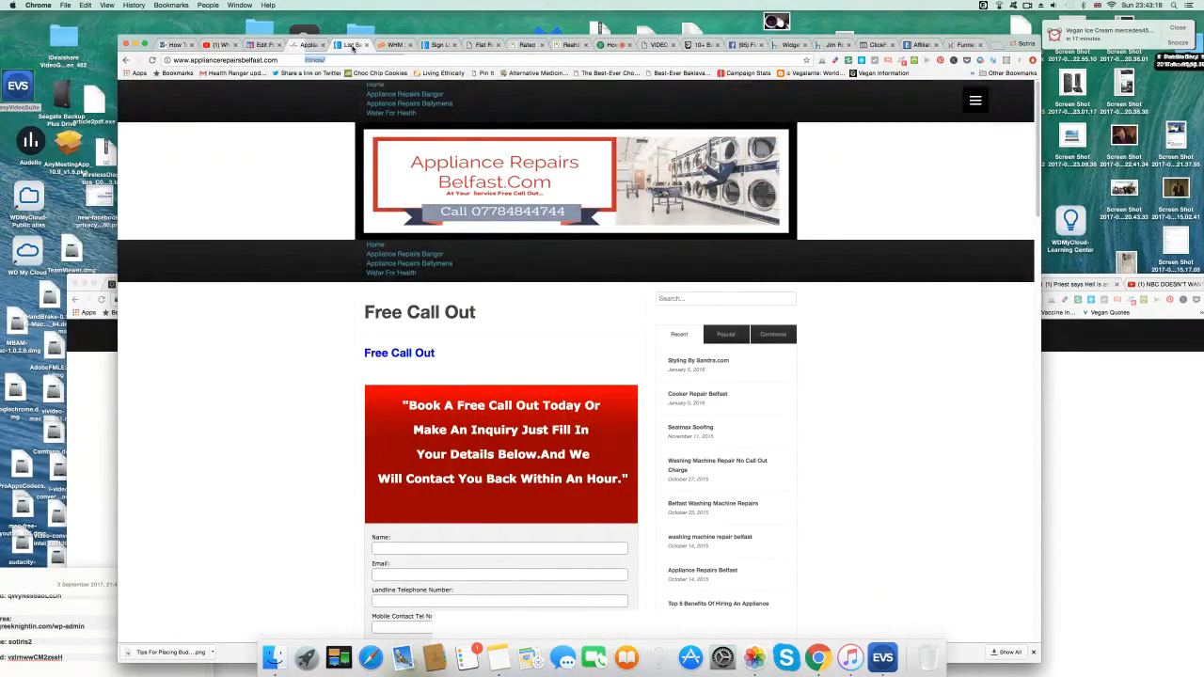
{"action": "left_click", "coordinate": [438, 45]}
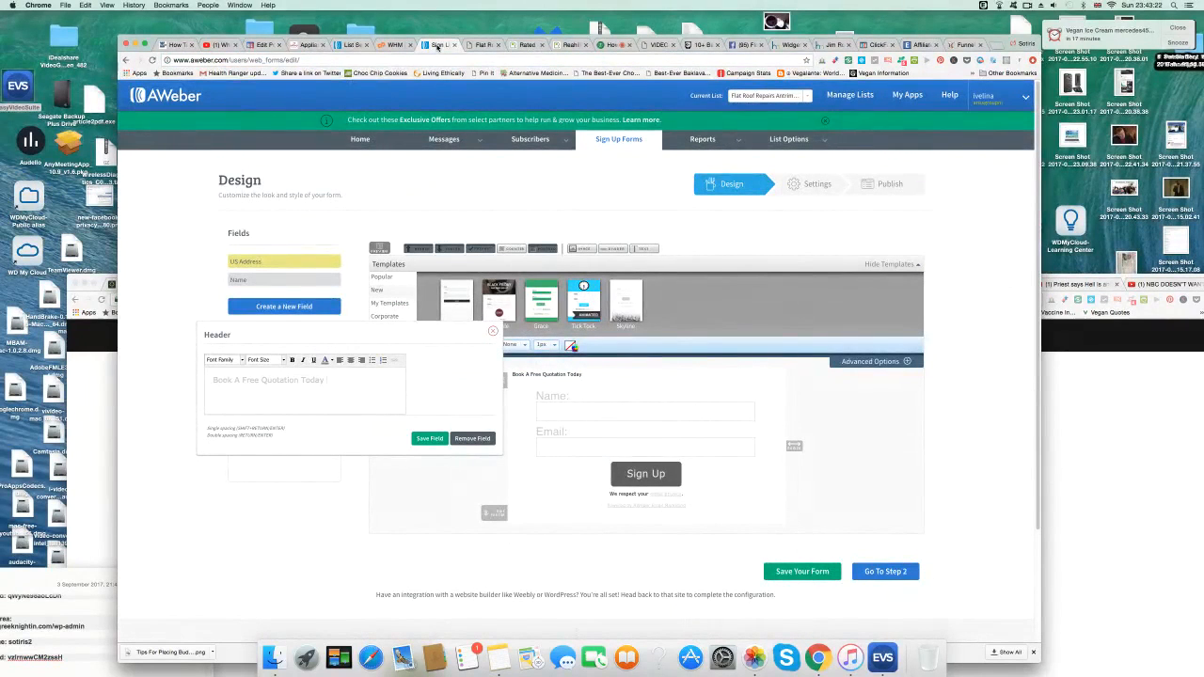
{"action": "type", "text": "Make An"}
{"action": "type", "text": "Inquiry"}
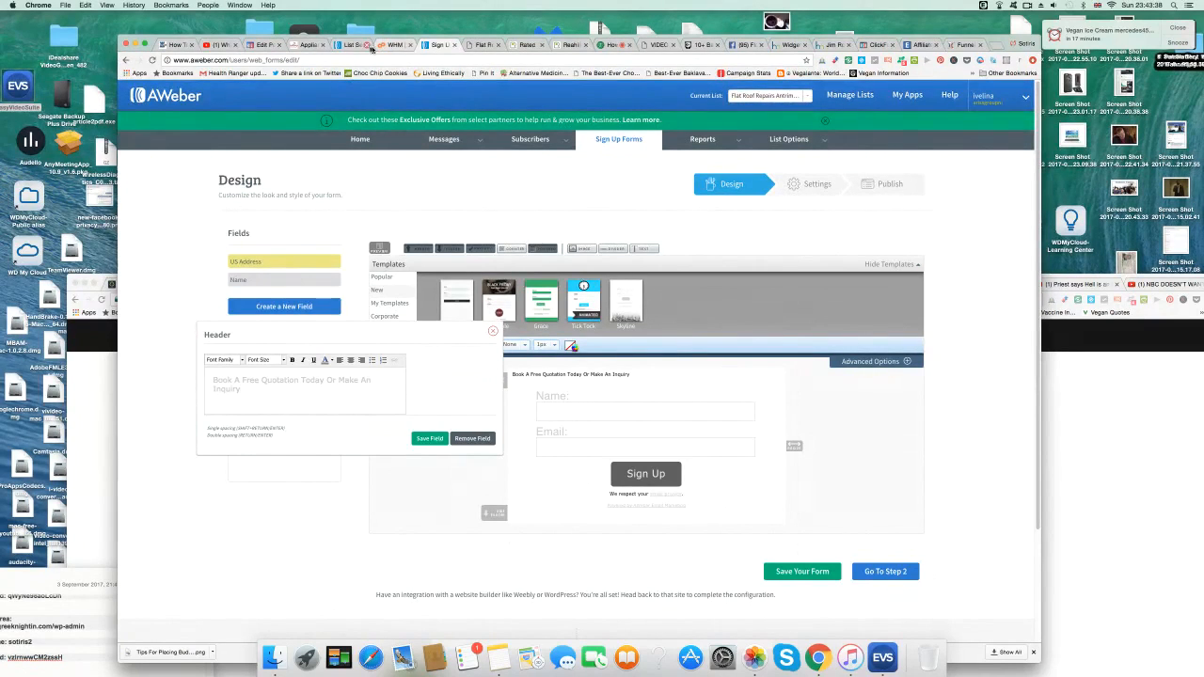
Add 'Just Fill In Your Details Below And We Will Contact You Back Within…', drop the exclamation mark, and save.
{"action": "left_click", "coordinate": [310, 45]}
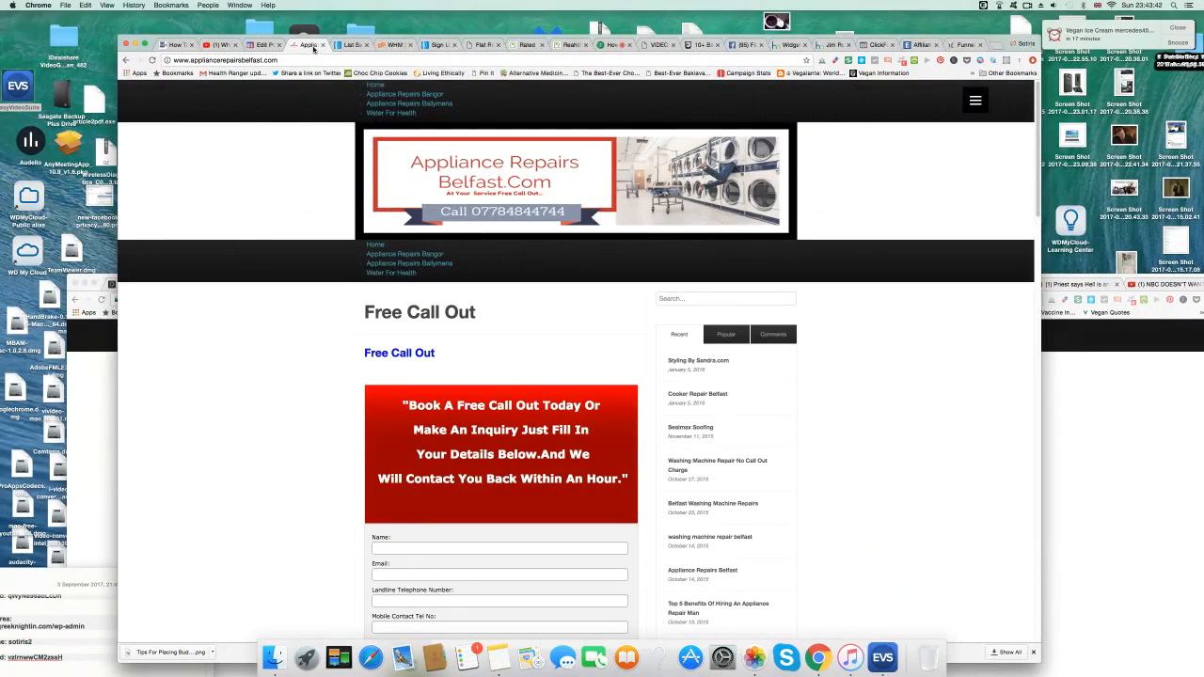
{"action": "left_click", "coordinate": [439, 48]}
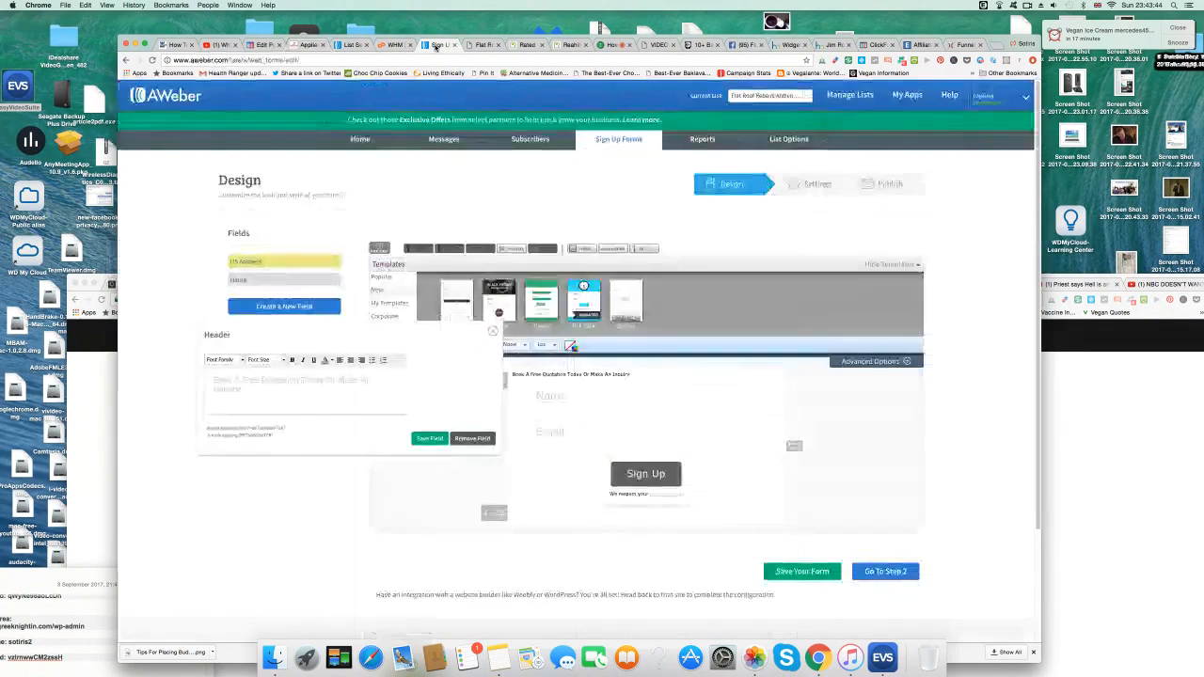
{"action": "type", "text": "Just Fill In You"}
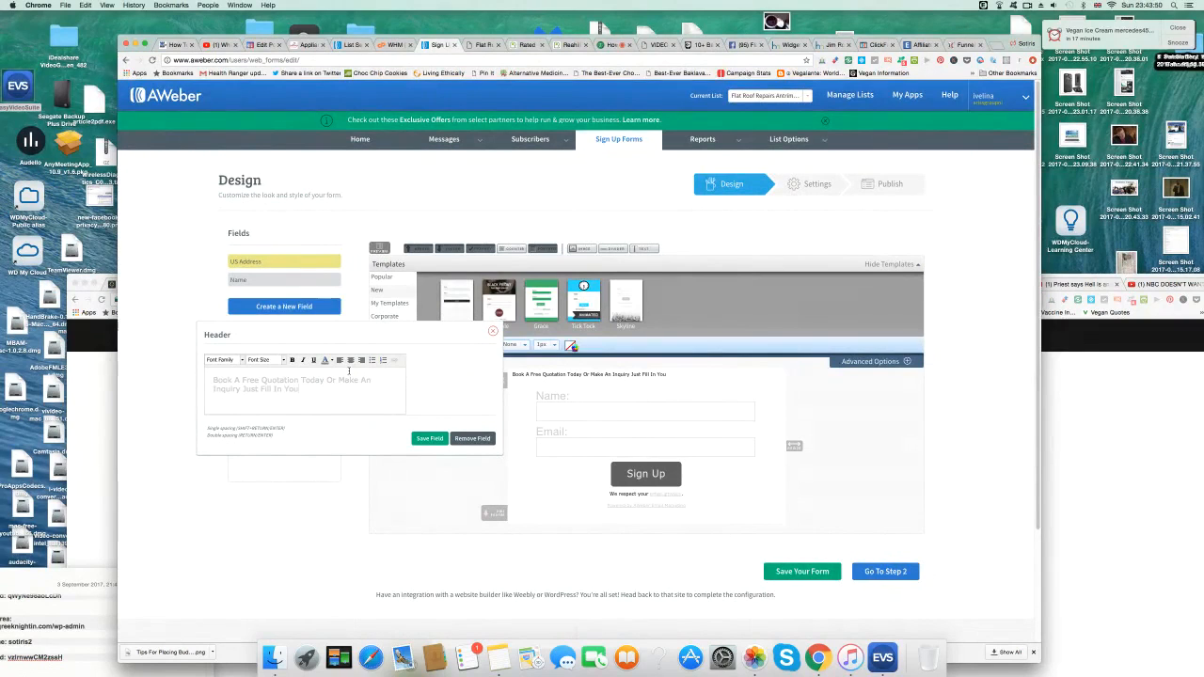
{"action": "type", "text": "r Details Below And We"}
{"action": "type", "text": "Will Contact You B"}
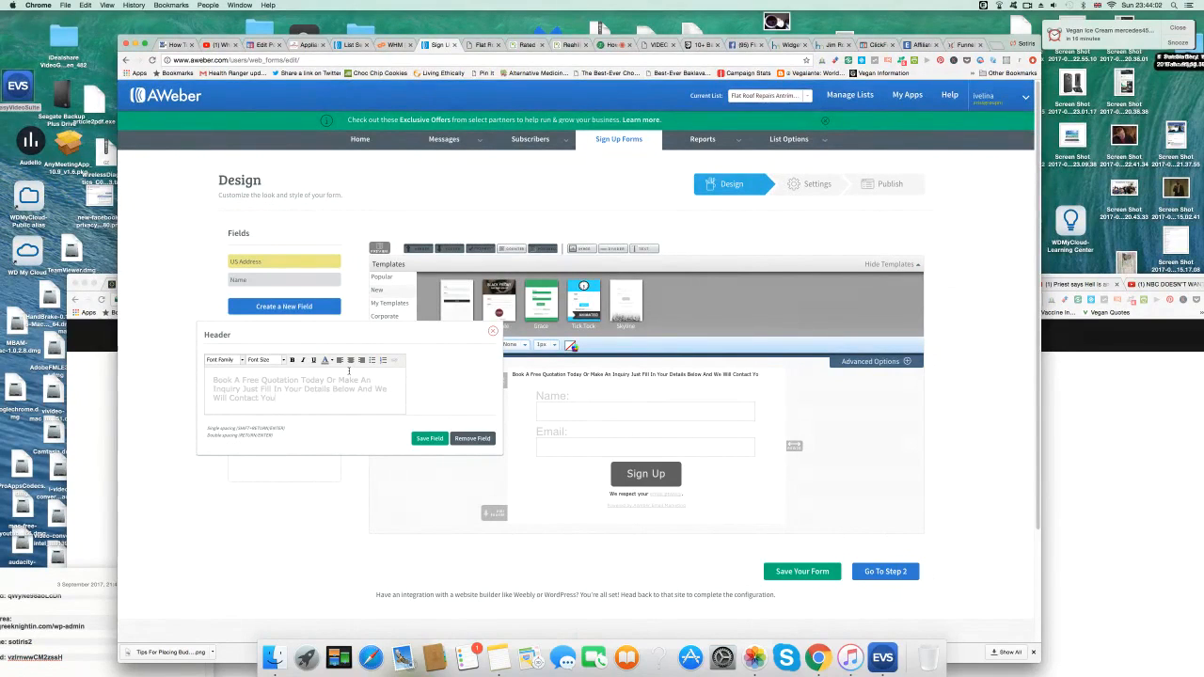
{"action": "type", "text": "ac"}
{"action": "type", "text": "k Within The Hour!"}
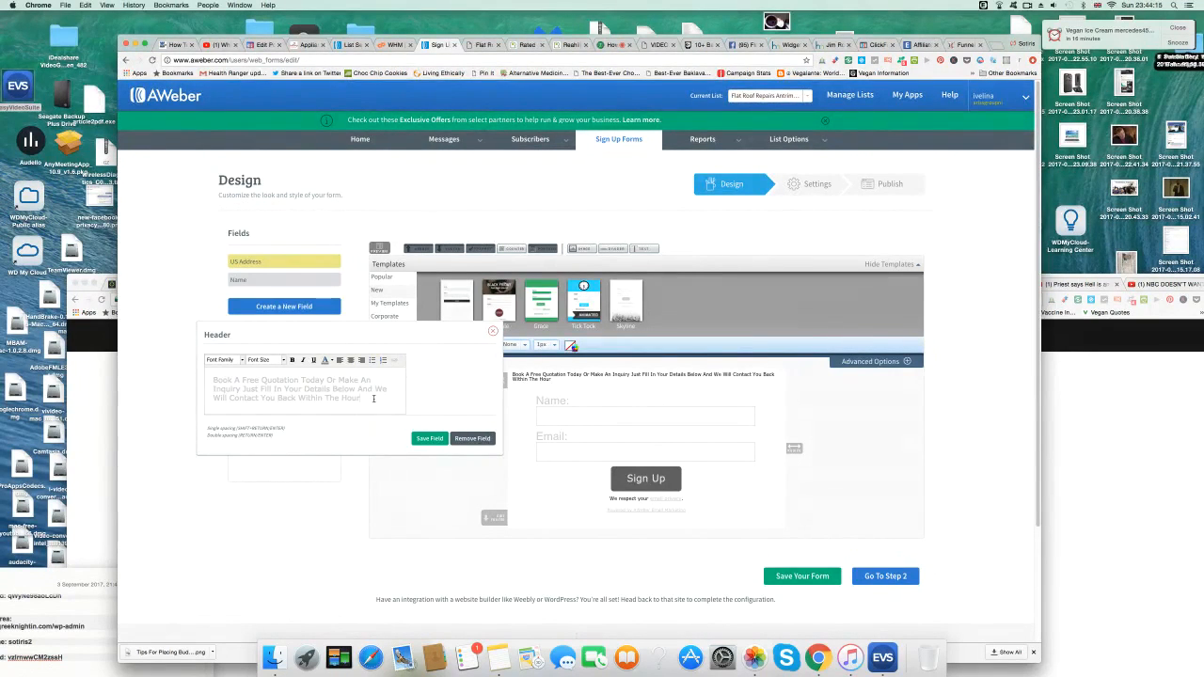
{"action": "key", "text": "BackSpace"}
{"action": "left_click", "coordinate": [429, 438]}
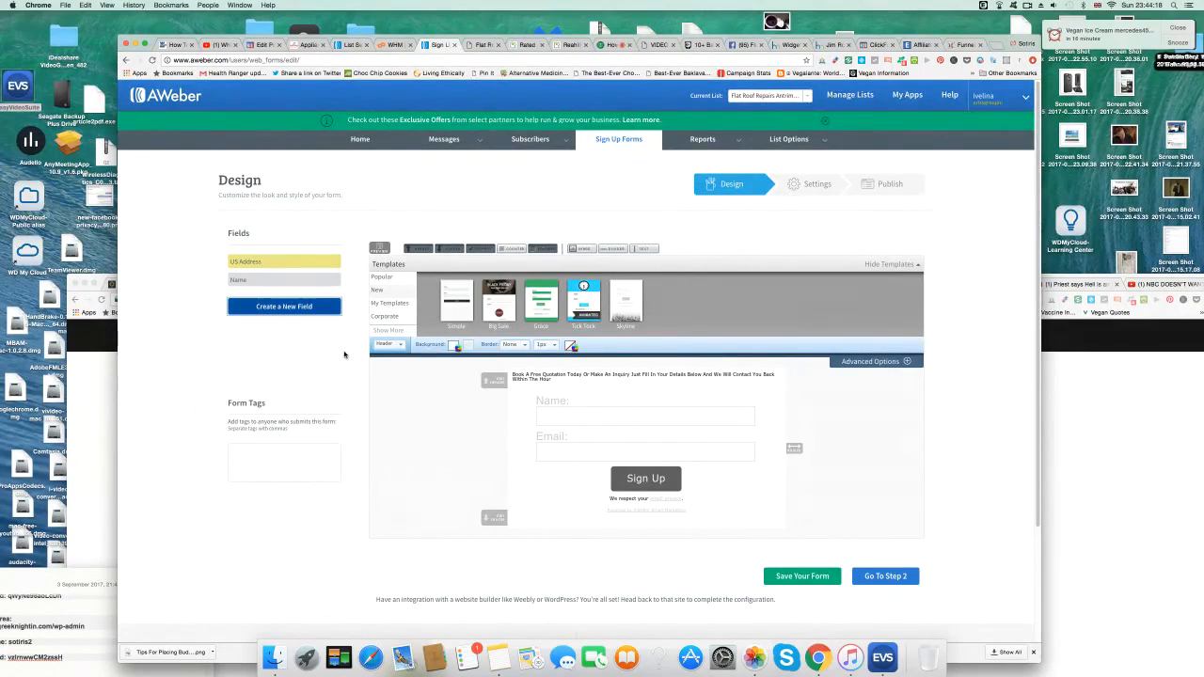
Restyle the sign-up form header text to 24px, centred.
{"action": "left_click", "coordinate": [555, 383]}
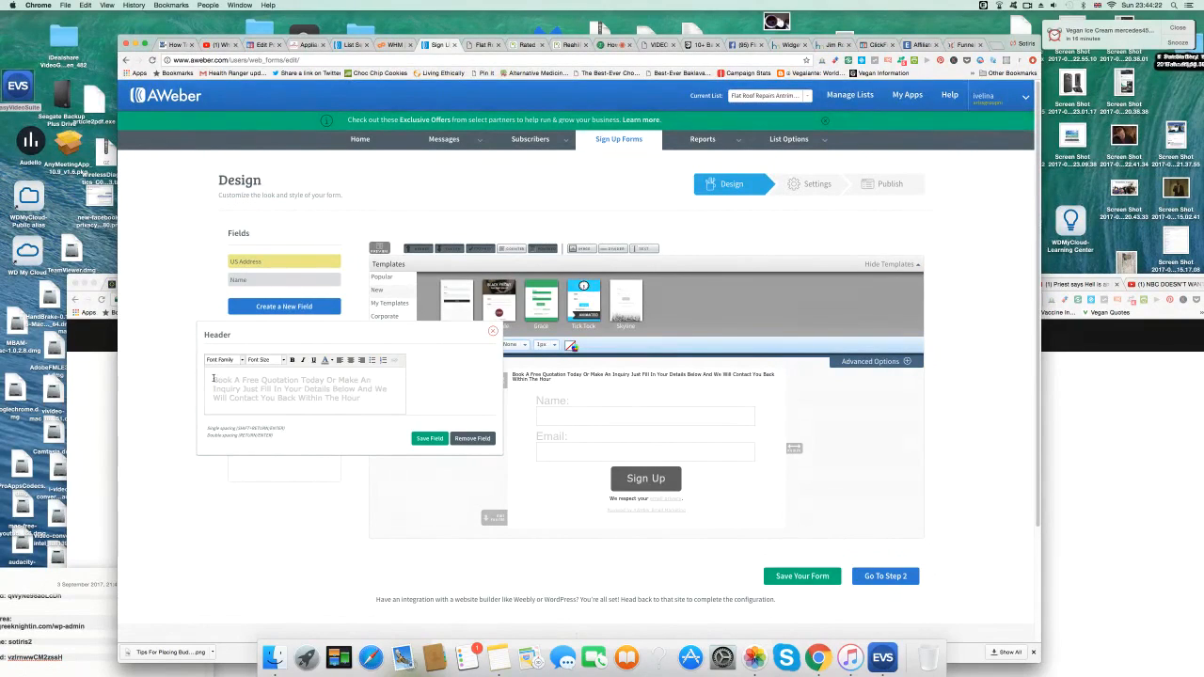
{"action": "left_click_drag", "start_coordinate": [213, 377], "coordinate": [350, 401]}
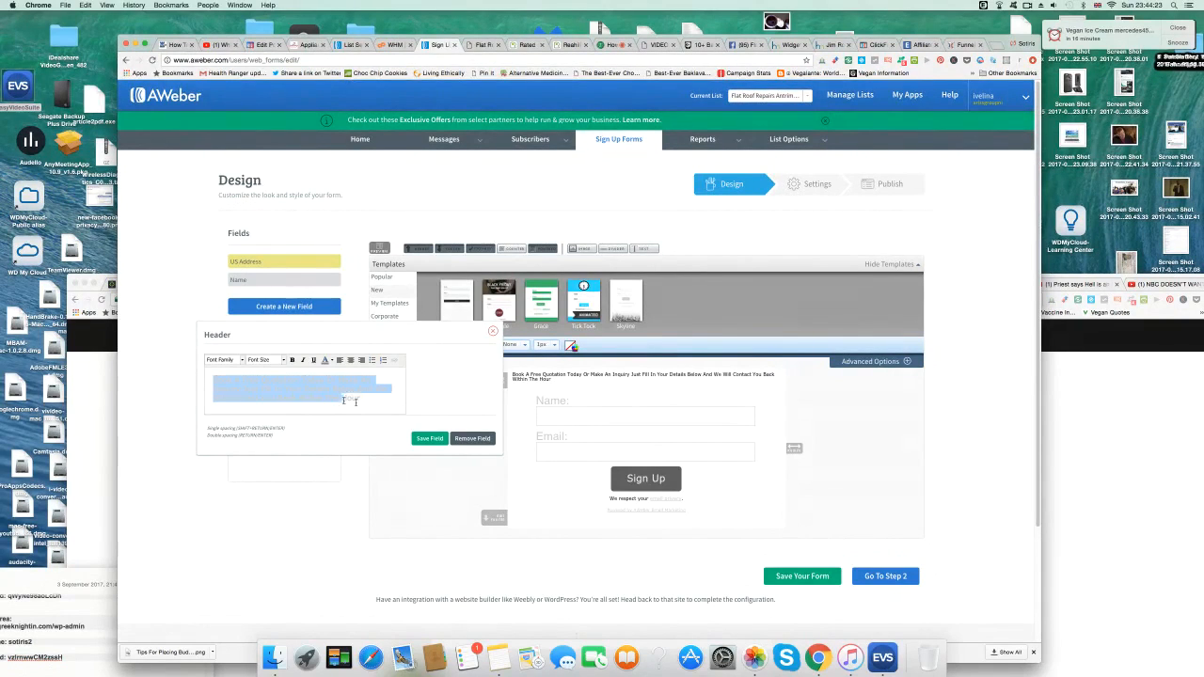
{"action": "left_click", "coordinate": [283, 360]}
{"action": "left_click_drag", "start_coordinate": [308, 381], "coordinate": [308, 402]}
{"action": "left_click", "coordinate": [274, 412]}
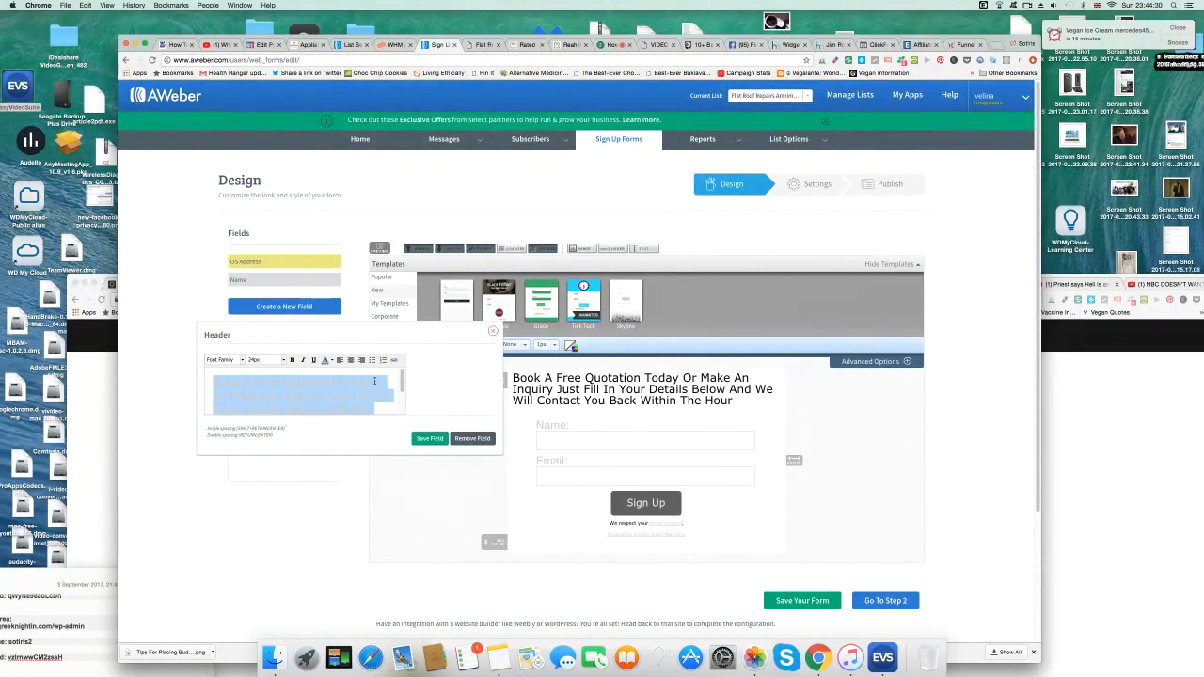
{"action": "left_click", "coordinate": [350, 362]}
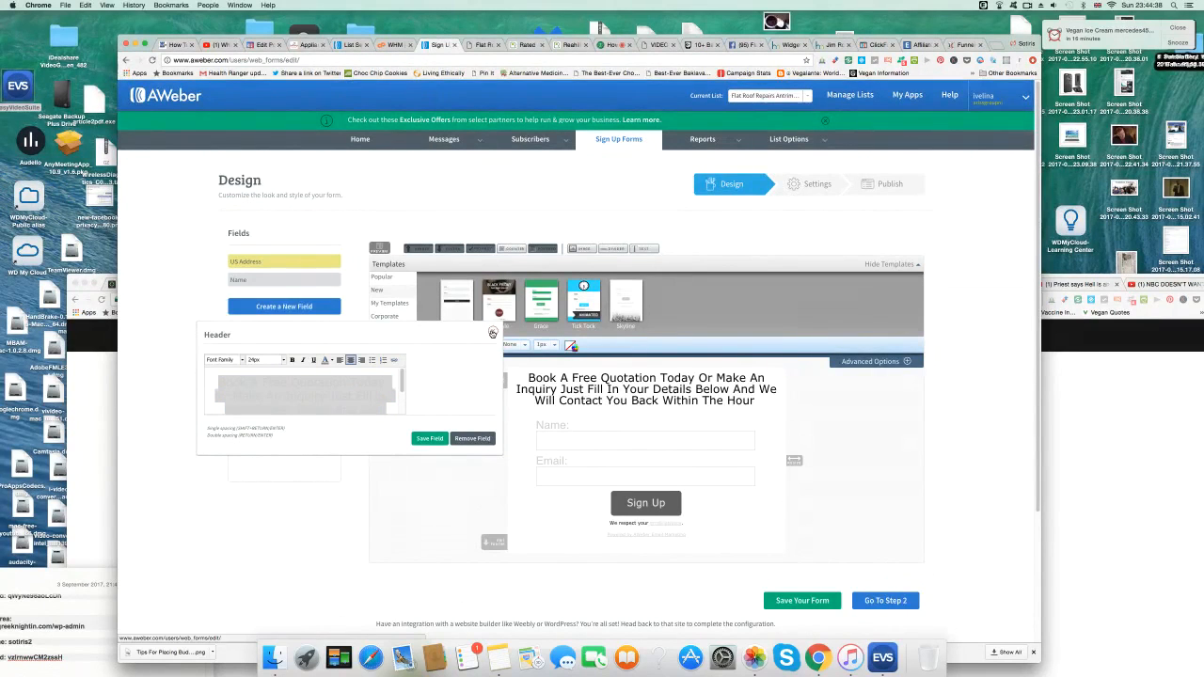
{"action": "left_click", "coordinate": [492, 332]}
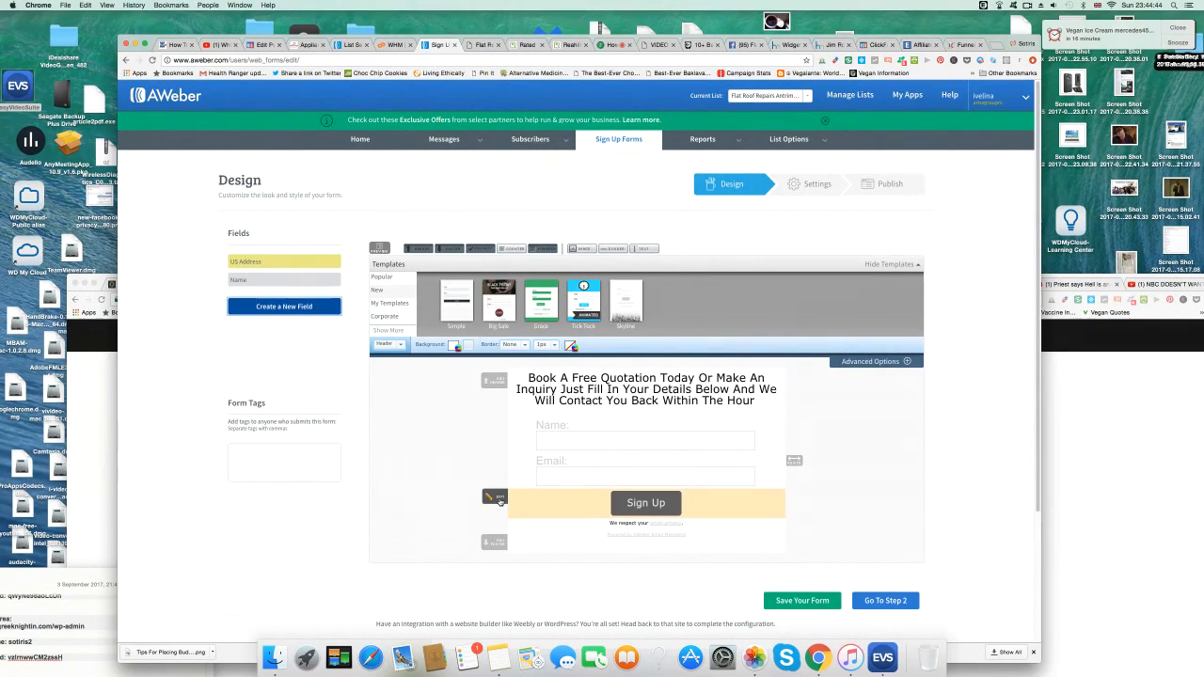
Check the Free Call Out page, then add a Landline Tel field to the AWeber form.
{"action": "left_click", "coordinate": [310, 46]}
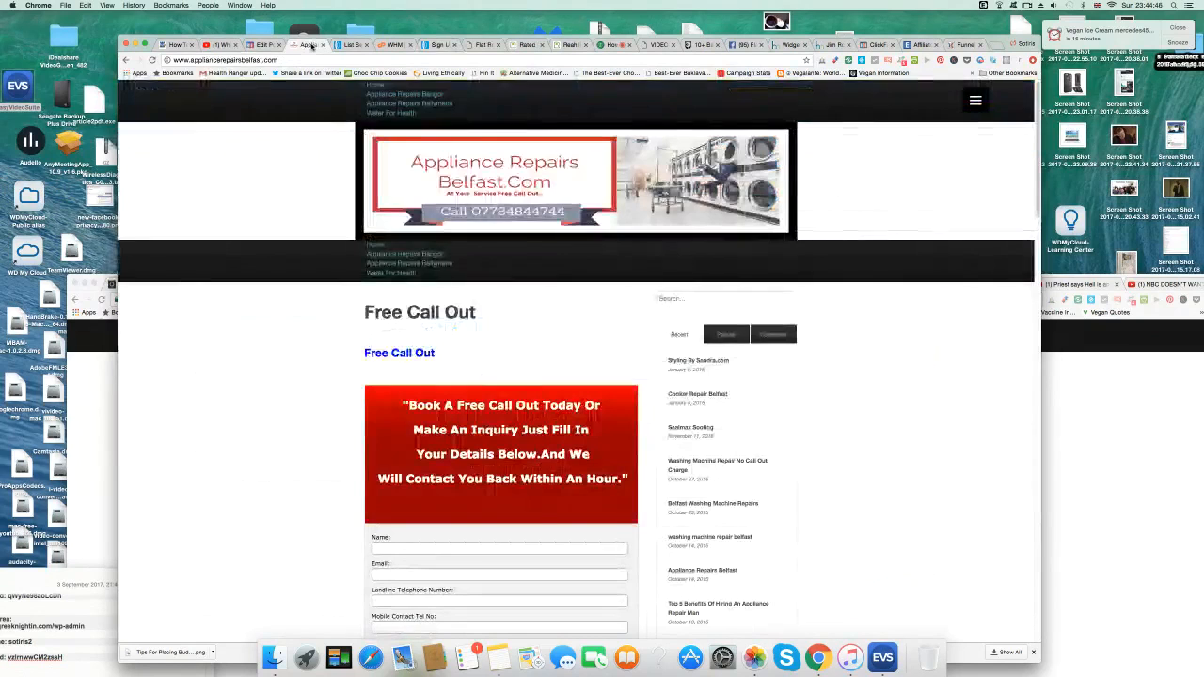
{"action": "scroll", "coordinate": [281, 398], "scroll_direction": "down", "scroll_amount": 1}
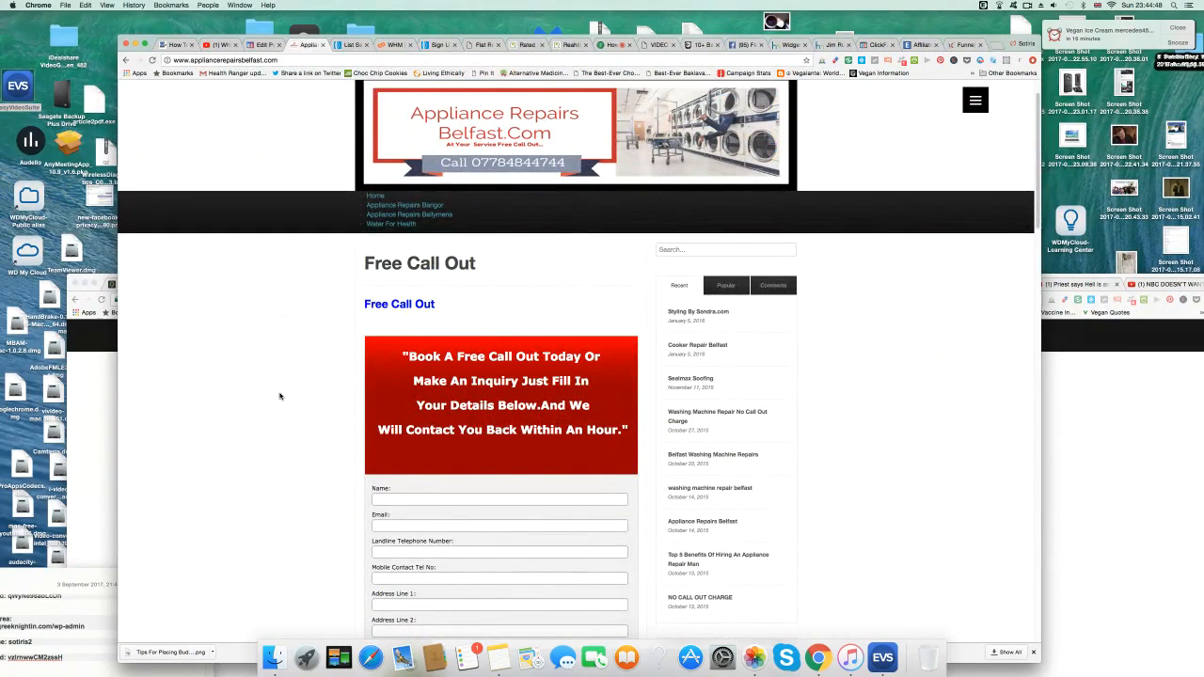
{"action": "scroll", "coordinate": [279, 396], "scroll_direction": "up", "scroll_amount": 1}
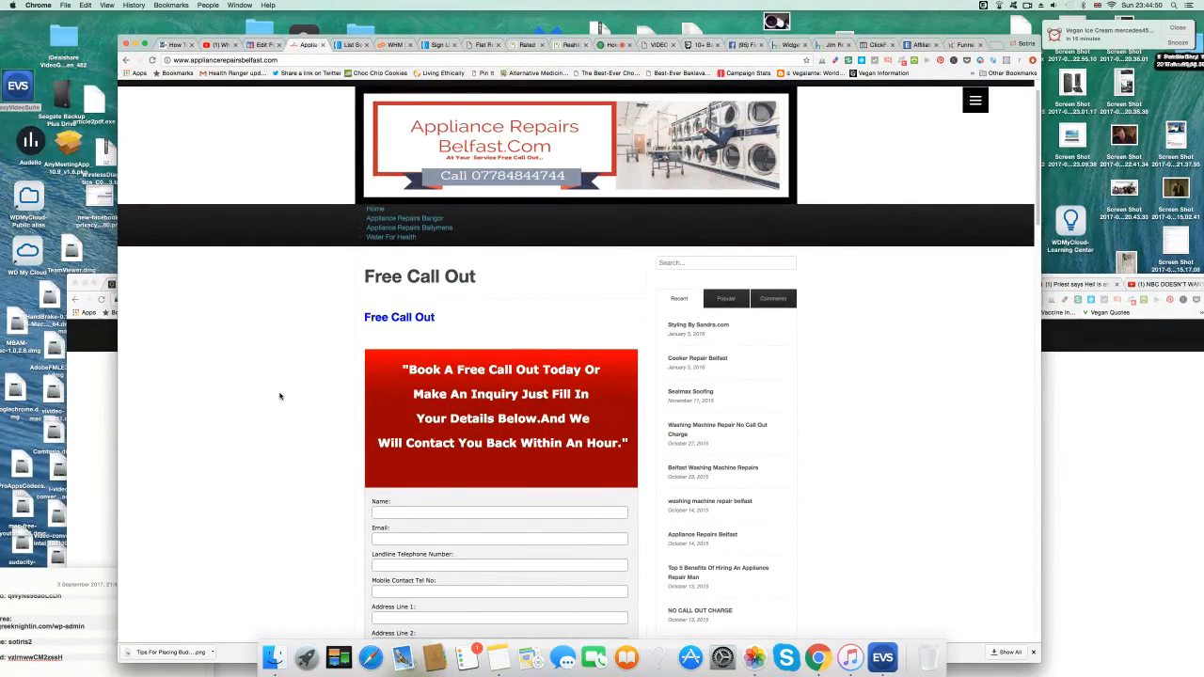
{"action": "left_click", "coordinate": [439, 45]}
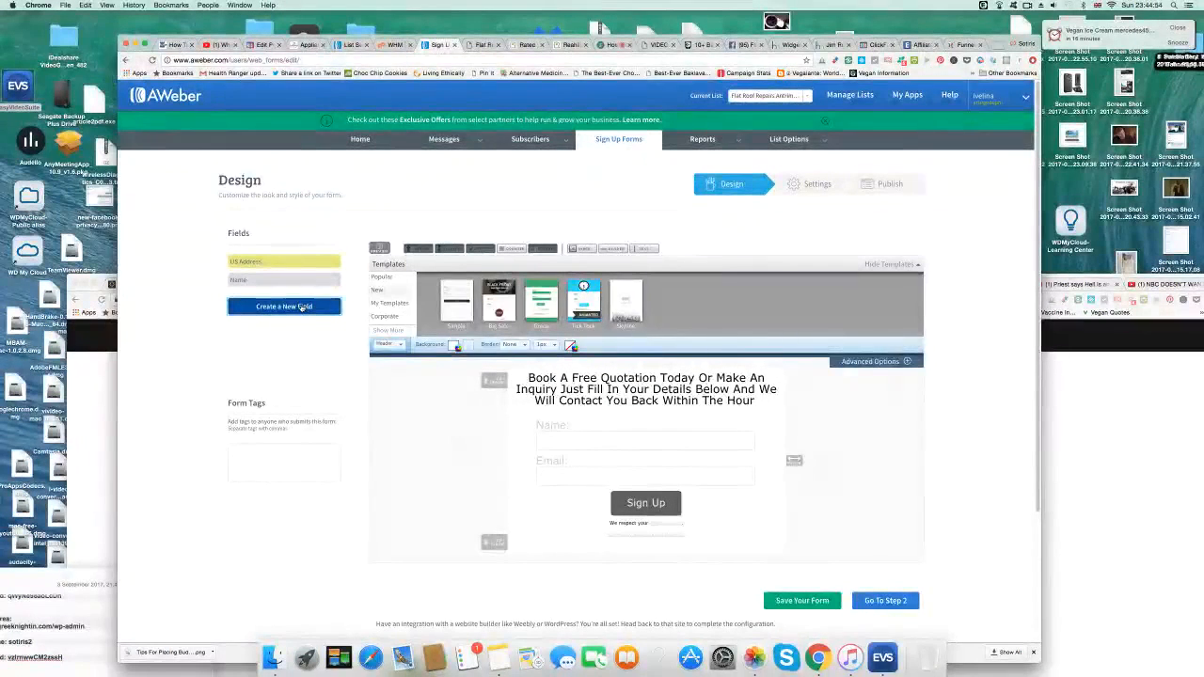
{"action": "left_click", "coordinate": [301, 307]}
{"action": "type", "text": "L"}
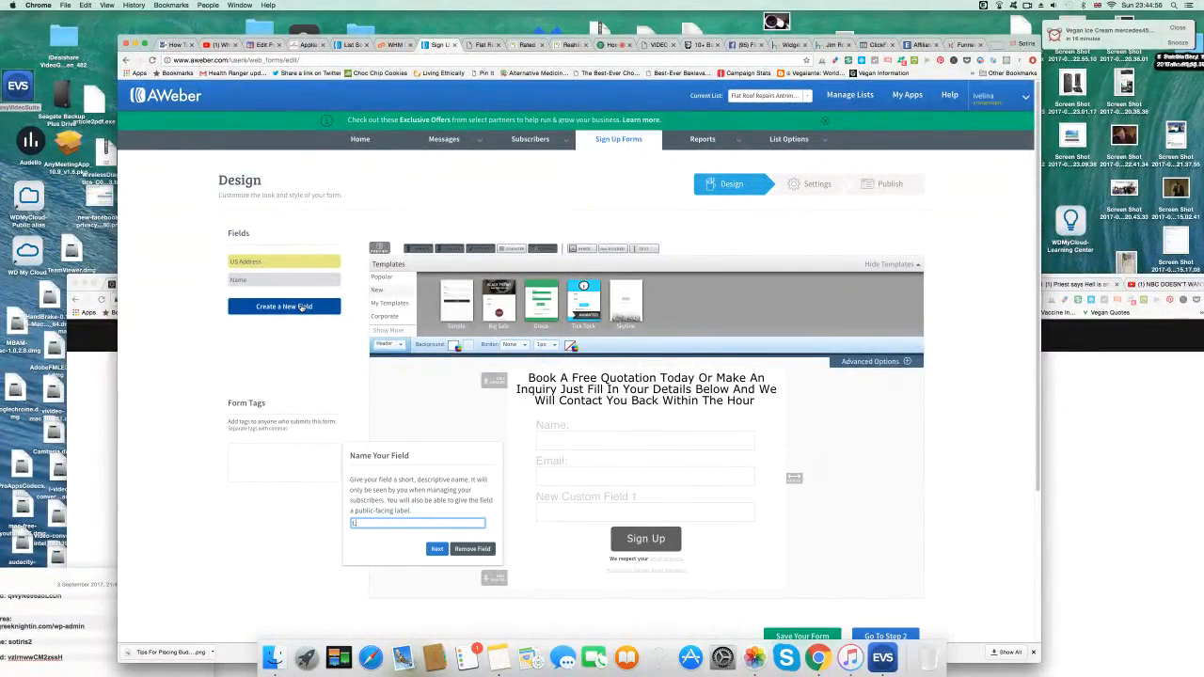
{"action": "type", "text": "andline"}
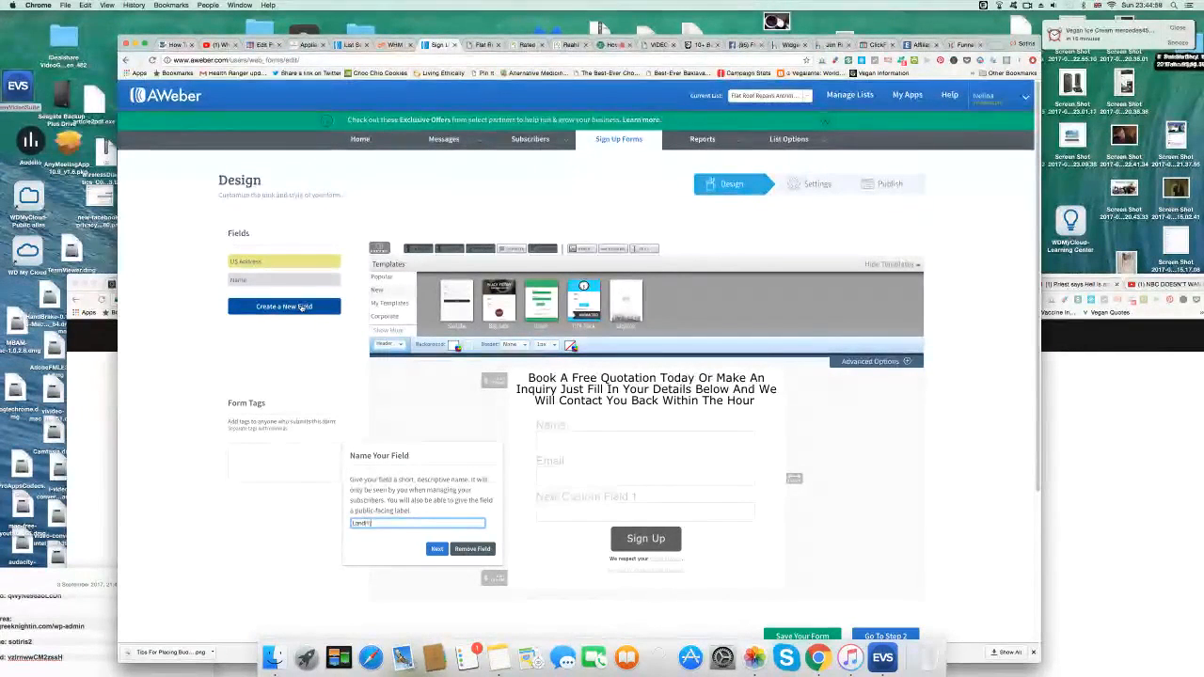
{"action": "type", "text": " Tel"}
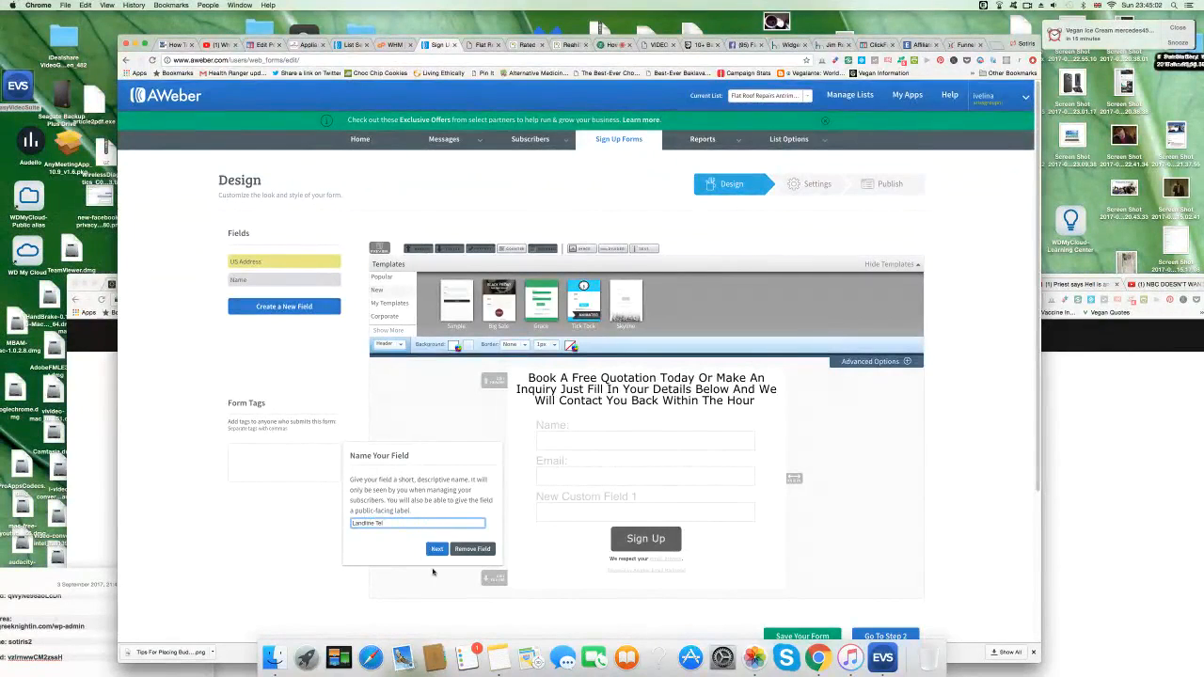
{"action": "left_click", "coordinate": [437, 549]}
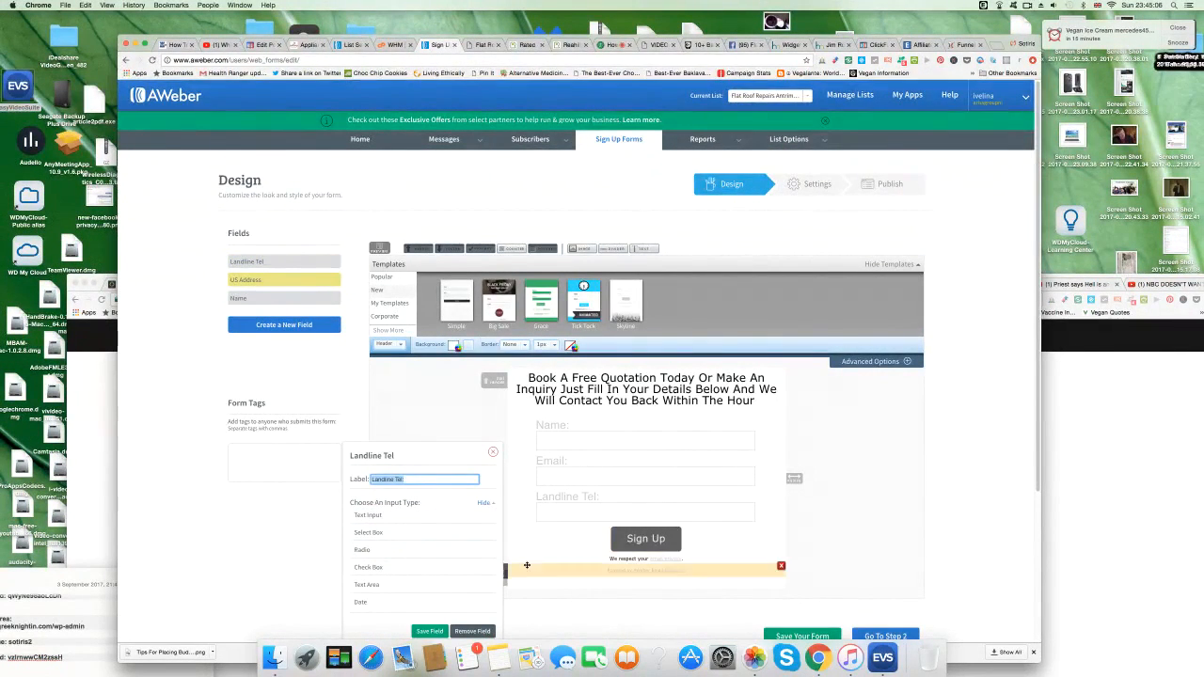
Add a Mobile Telephone field and bring up the Free Call Out page.
{"action": "left_click", "coordinate": [280, 326]}
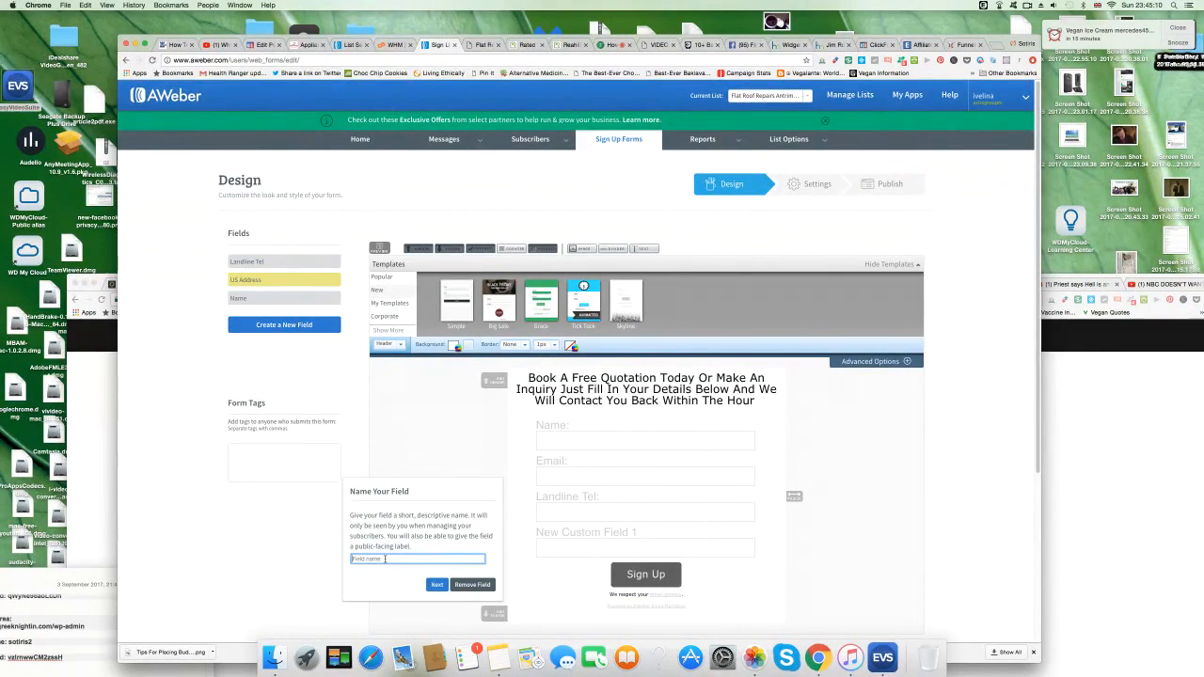
{"action": "type", "text": "Mobile Telephone"}
{"action": "left_click", "coordinate": [436, 586]}
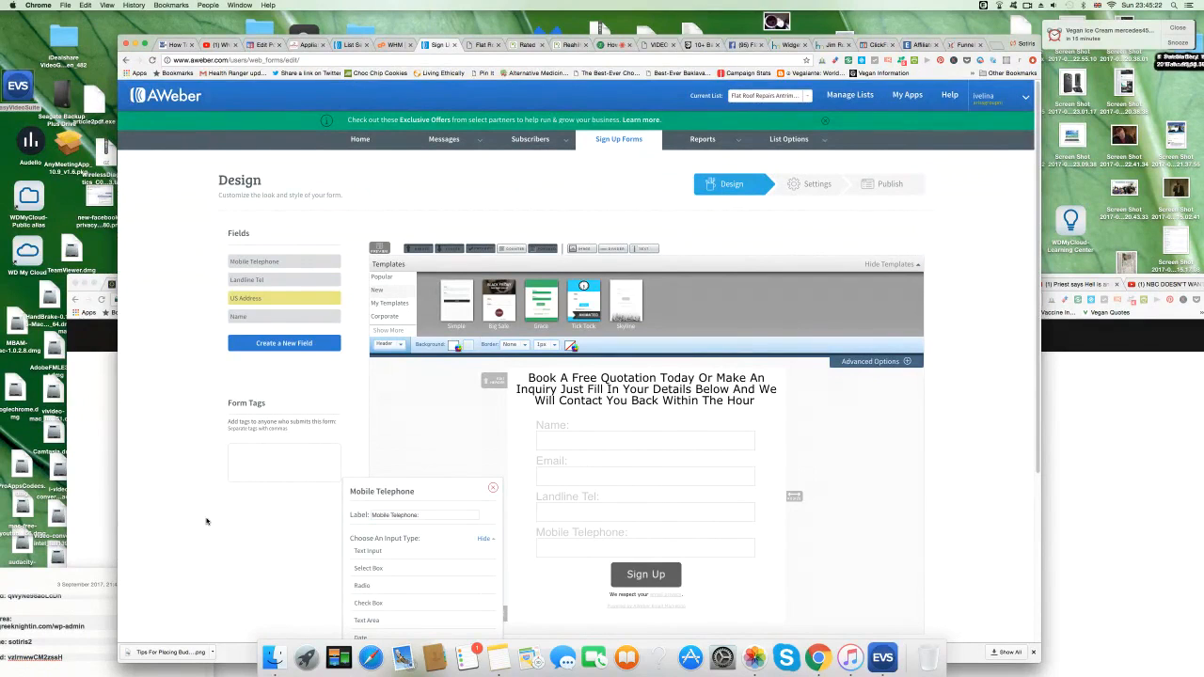
{"action": "left_click", "coordinate": [307, 44]}
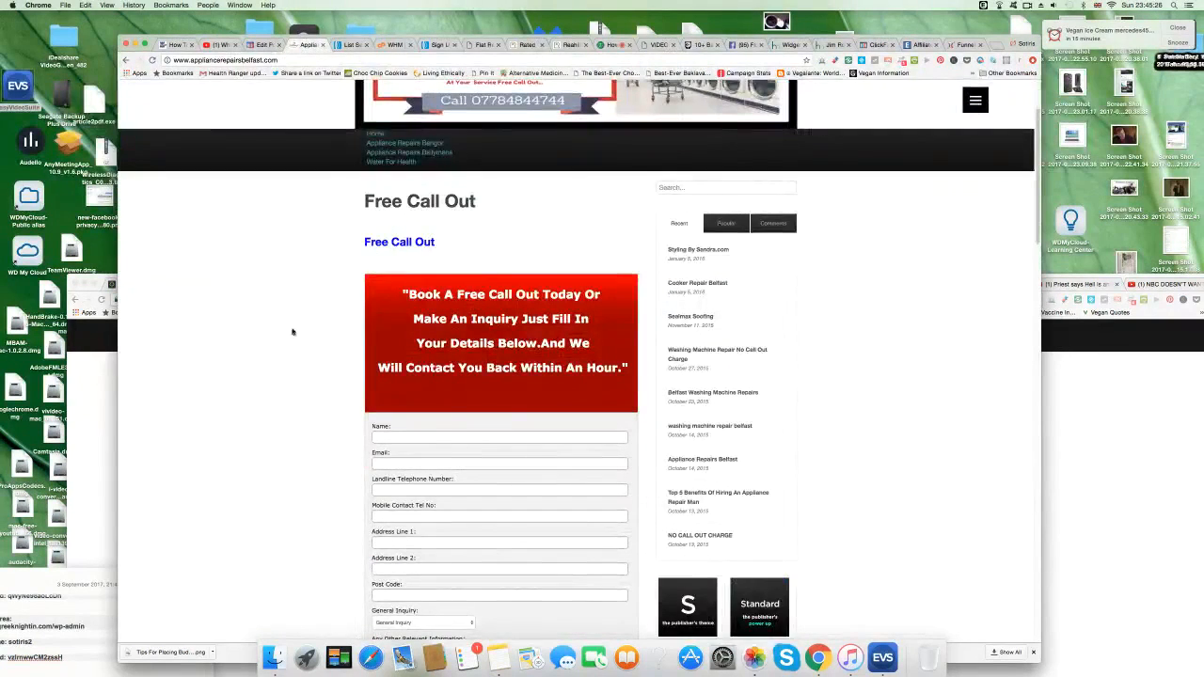
Add an Address Line 1 field to the AWeber sign-up form.
{"action": "scroll", "coordinate": [293, 333], "scroll_direction": "down", "scroll_amount": 3}
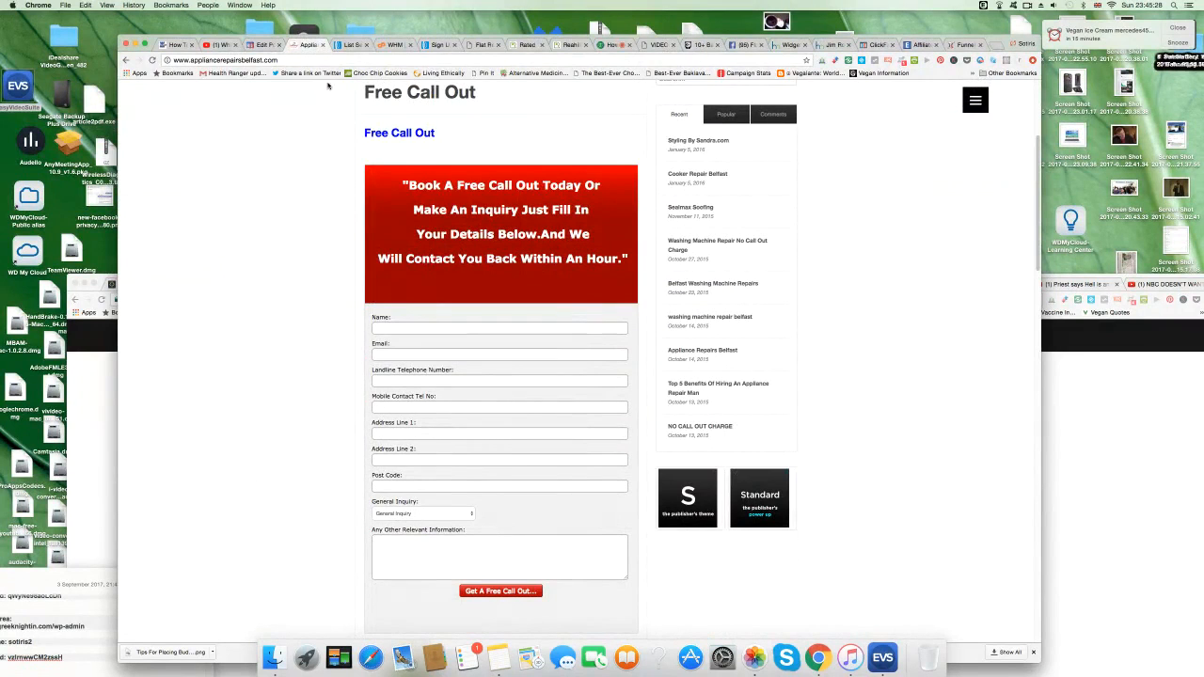
{"action": "left_click", "coordinate": [440, 44]}
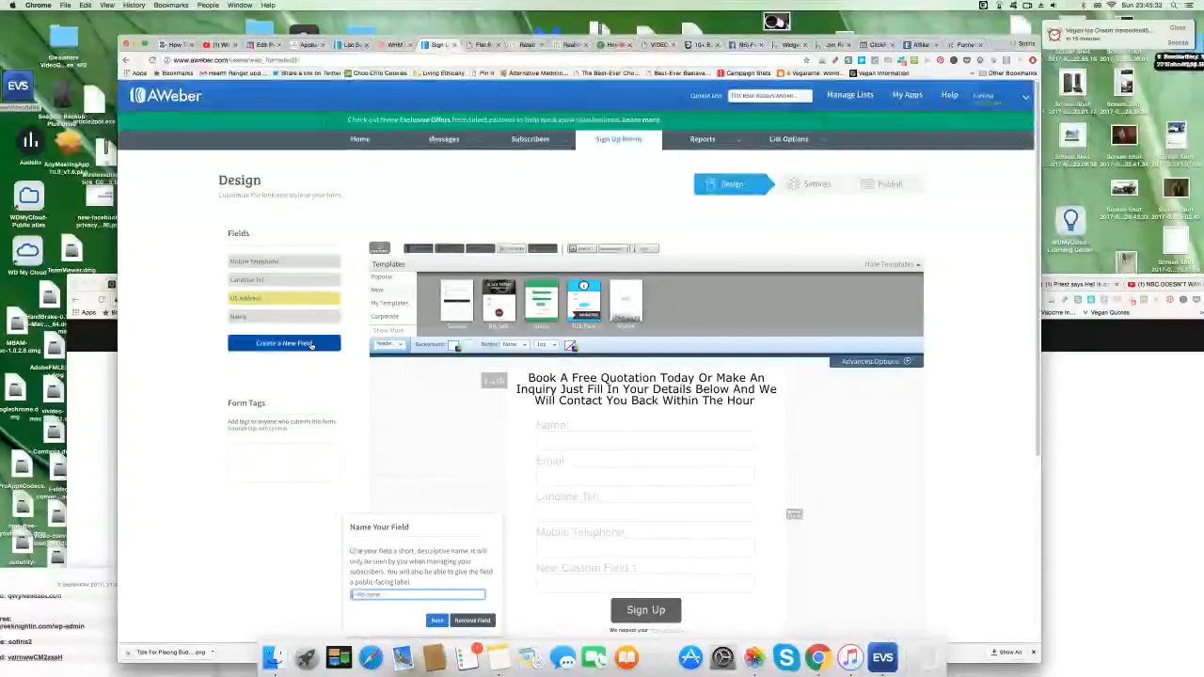
{"action": "type", "text": "Address Line 1"}
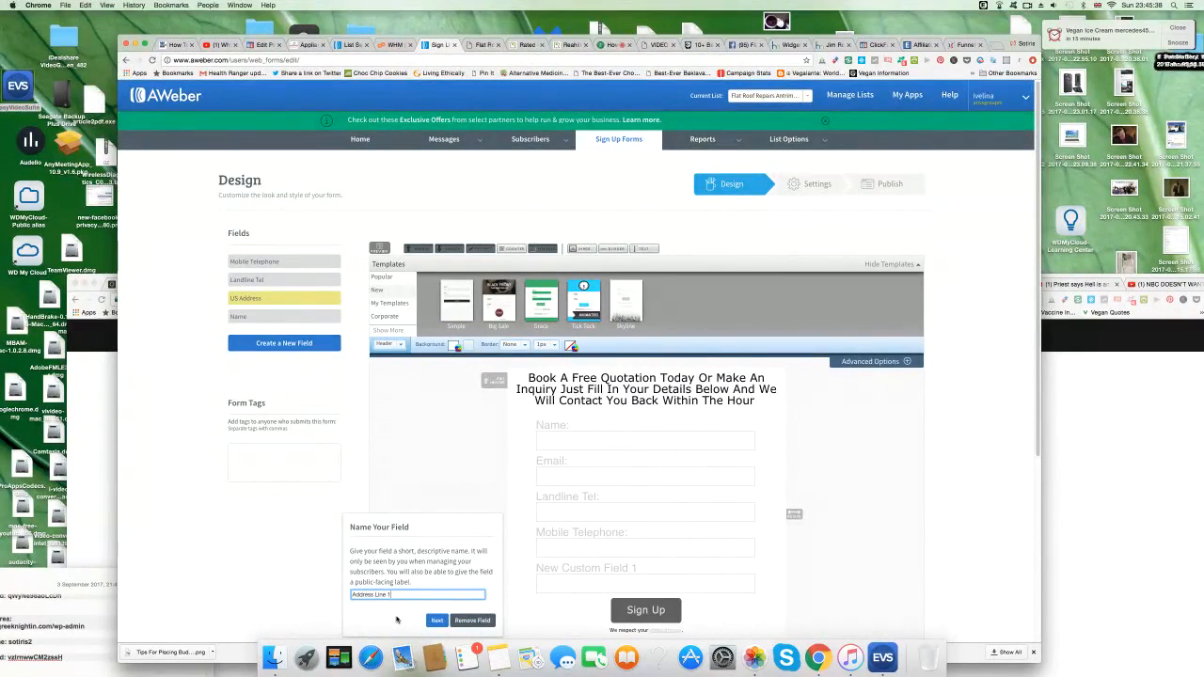
{"action": "left_click", "coordinate": [435, 620]}
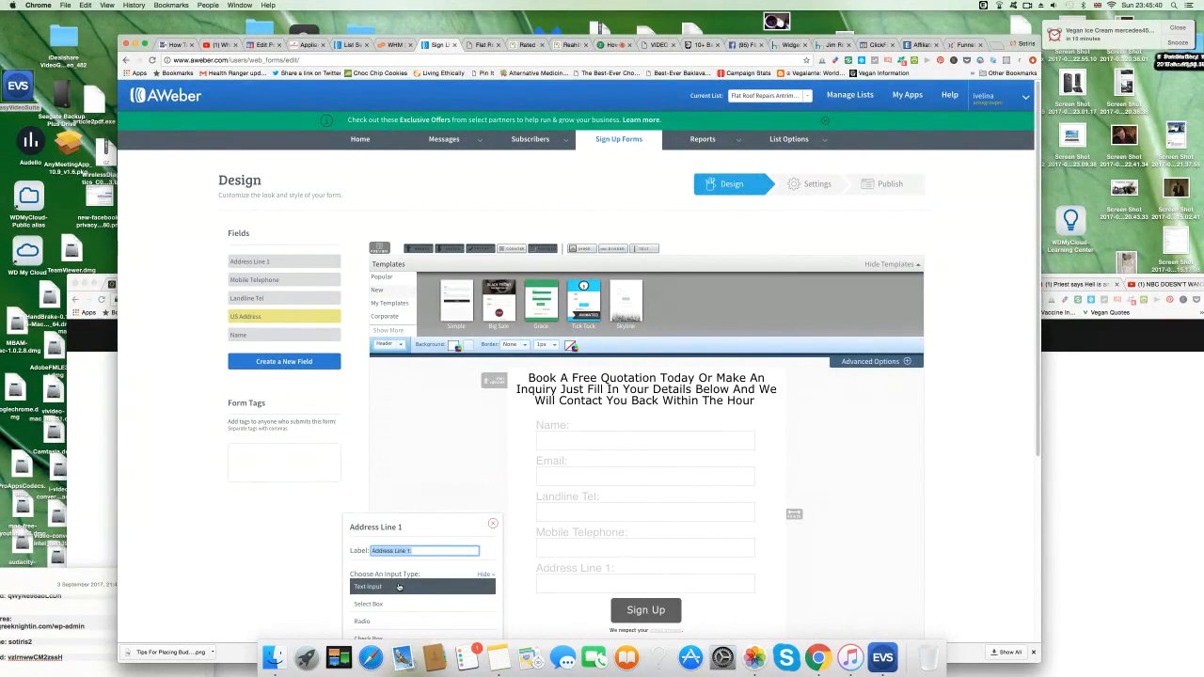
Add Address Line 2 and Postcode fields to the form.
{"action": "left_click", "coordinate": [307, 361]}
{"action": "type", "text": "Address Line 2"}
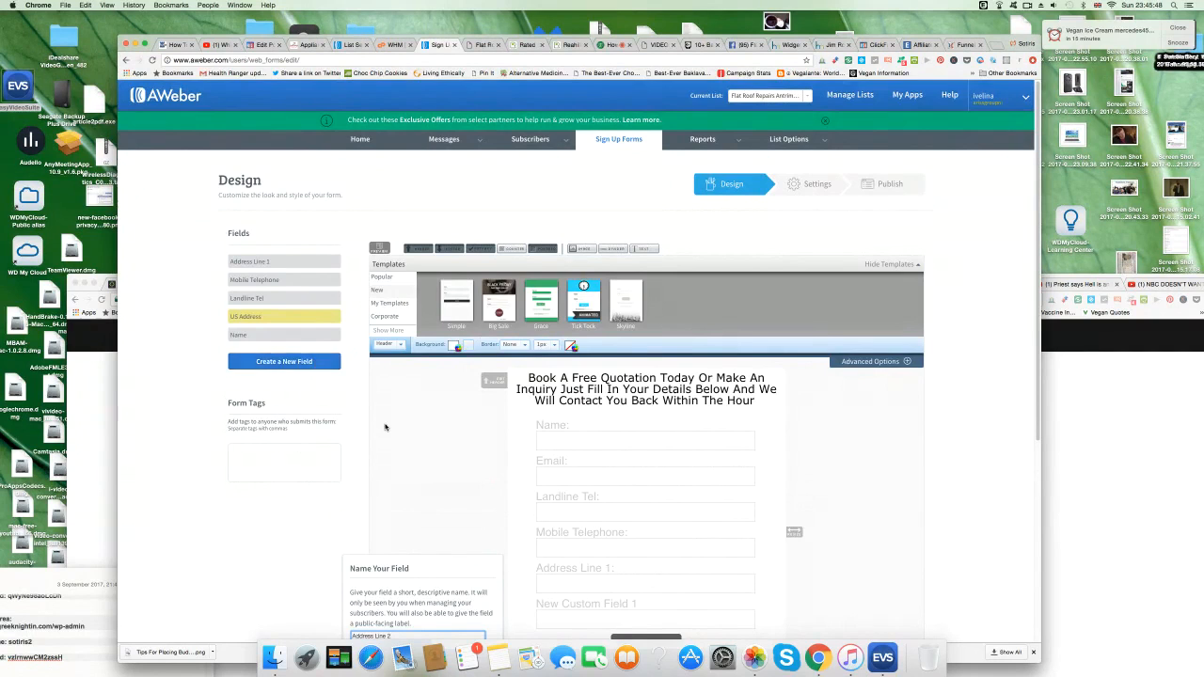
{"action": "scroll", "coordinate": [349, 376], "scroll_direction": "down", "scroll_amount": 2}
{"action": "left_click", "coordinate": [438, 591]}
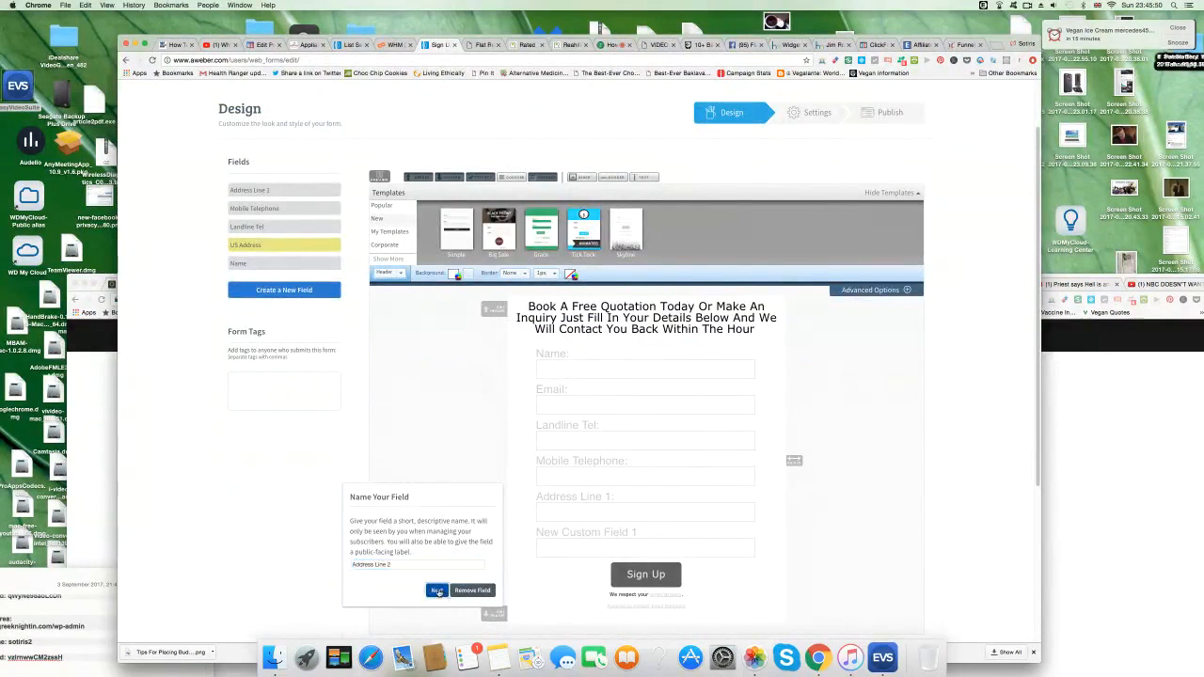
{"action": "left_click", "coordinate": [287, 309]}
{"action": "type", "text": "Postcode"}
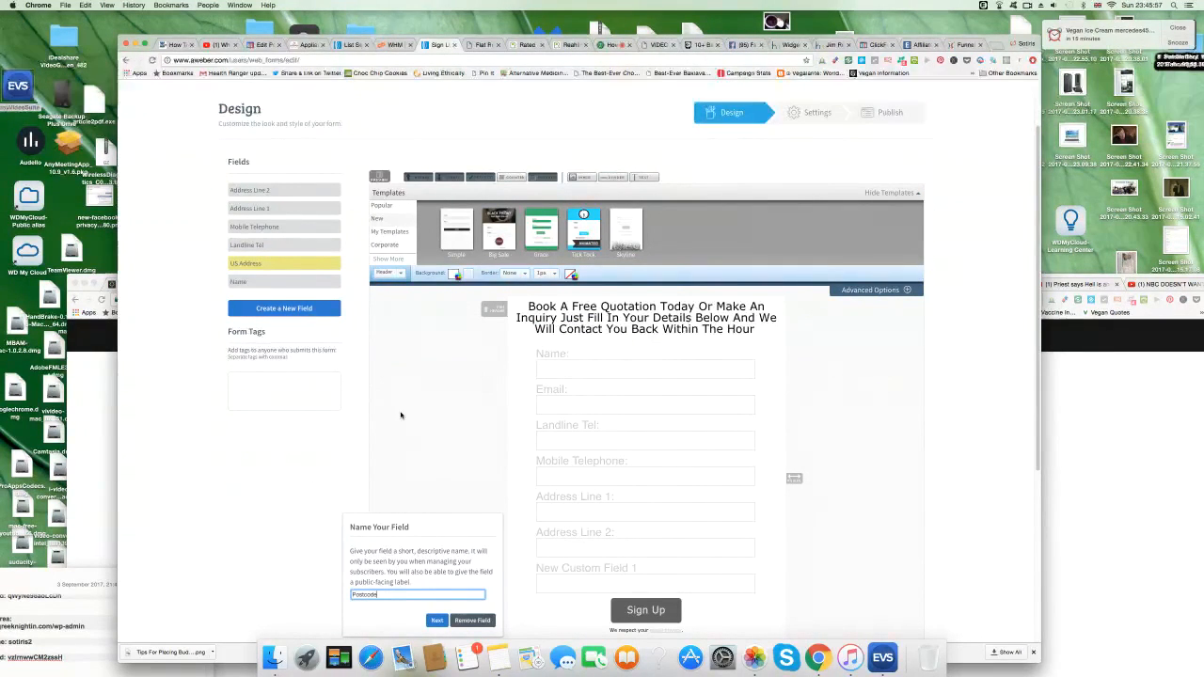
{"action": "left_click", "coordinate": [438, 620]}
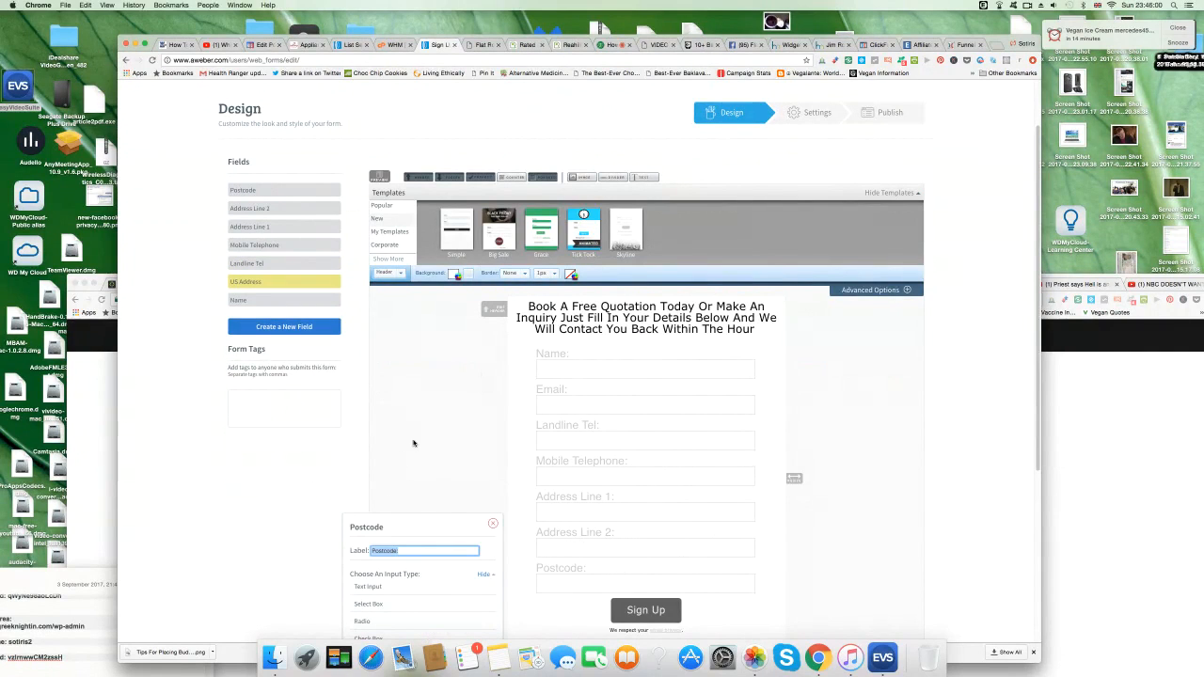
Review the General Inquiry dropdown options on the Free Call Out page.
{"action": "left_click", "coordinate": [312, 45]}
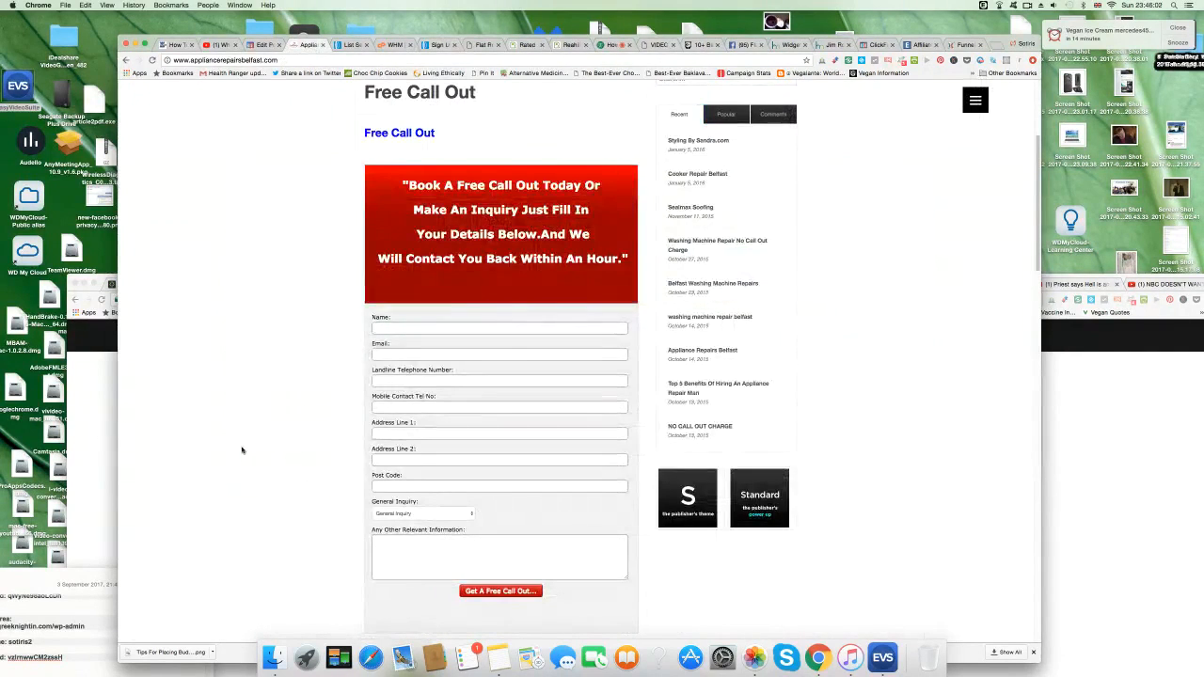
{"action": "left_click", "coordinate": [466, 516]}
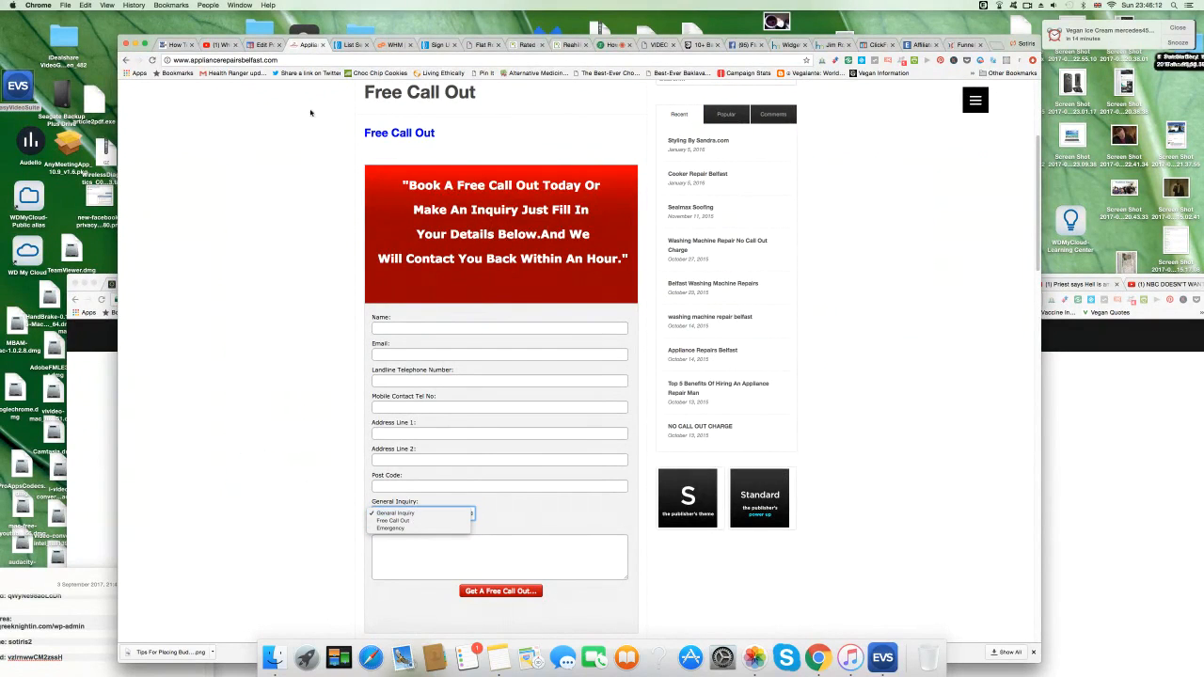
{"action": "left_click", "coordinate": [348, 46]}
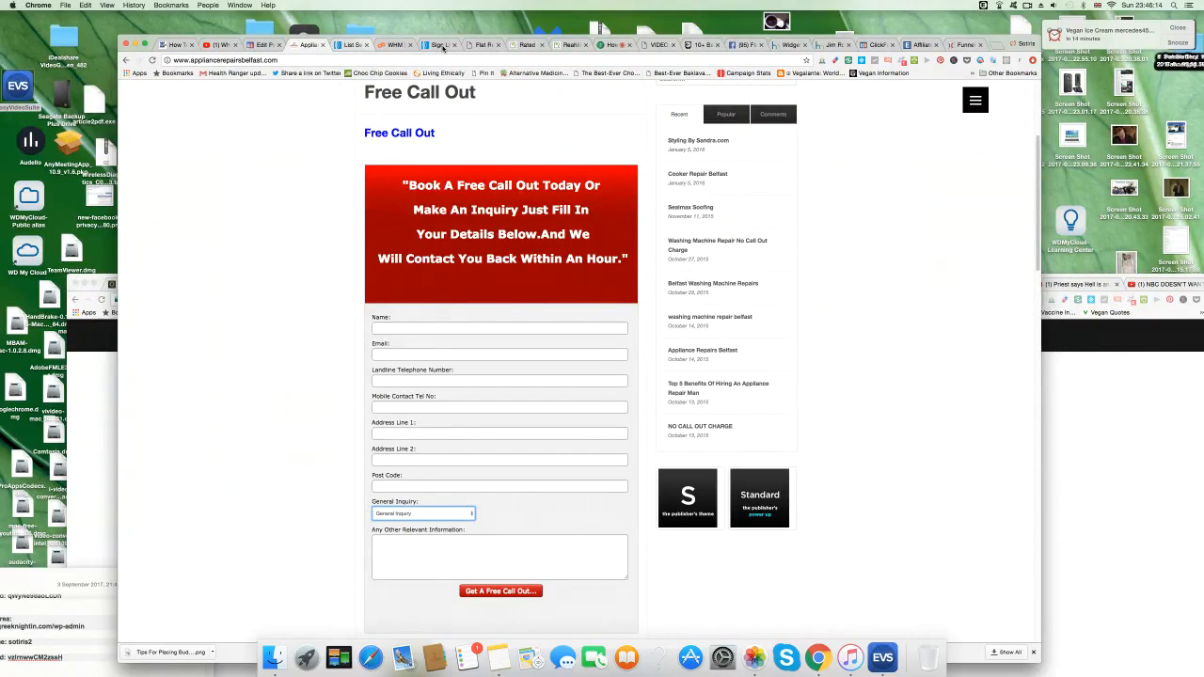
Create a Free Quotation select-box field with a General Enquiry choice and save it.
{"action": "left_click", "coordinate": [441, 46]}
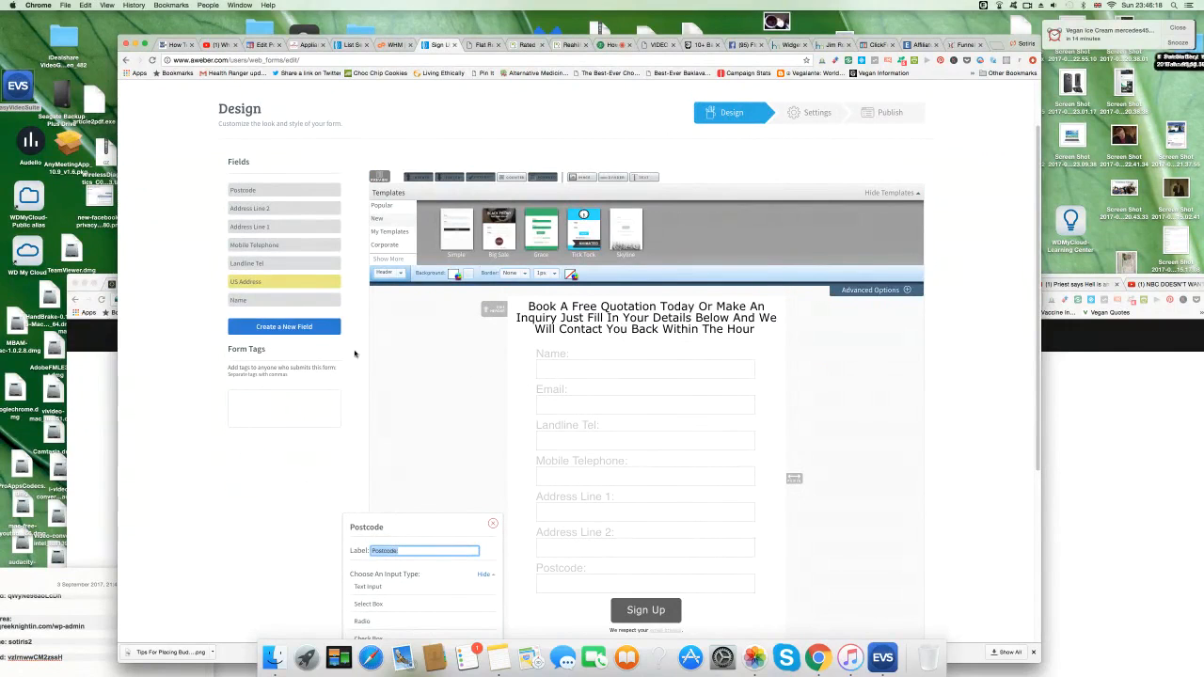
{"action": "scroll", "coordinate": [395, 376], "scroll_direction": "down", "scroll_amount": 2}
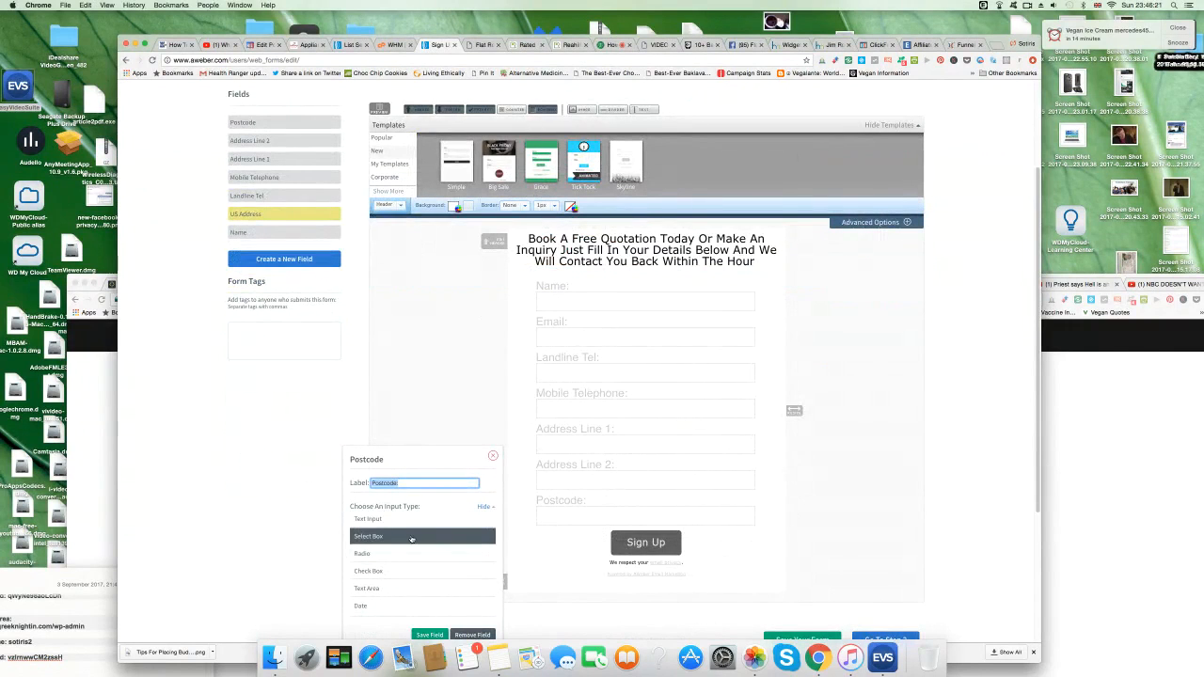
{"action": "left_click", "coordinate": [295, 258]}
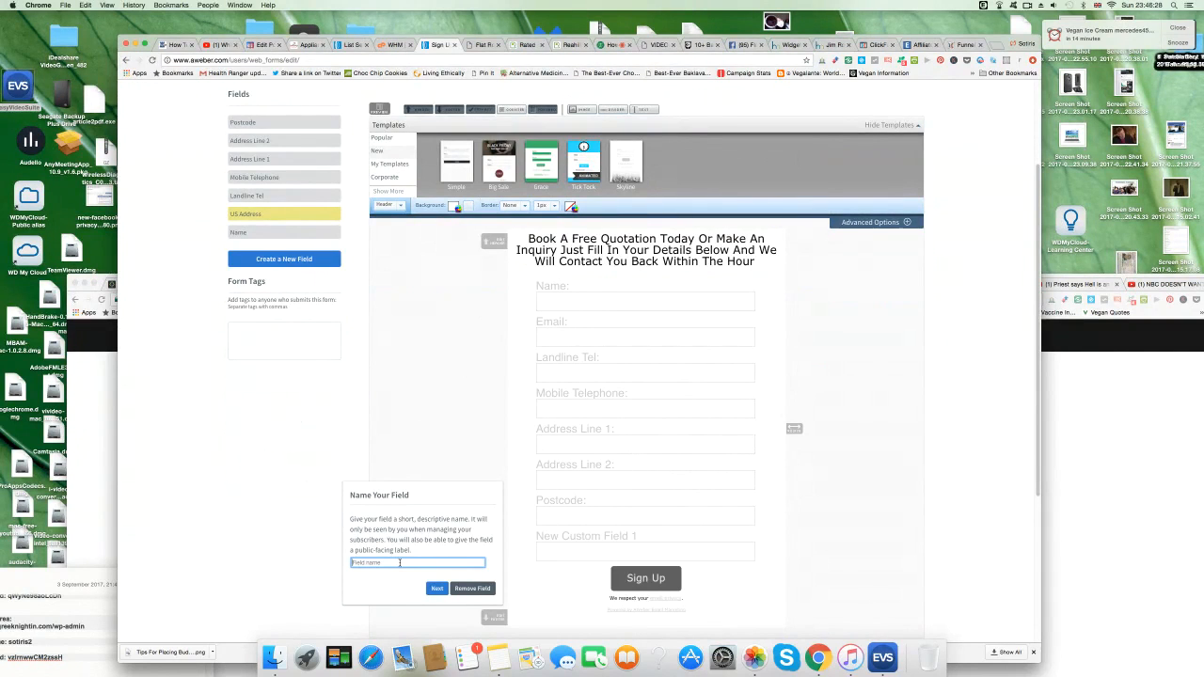
{"action": "type", "text": "Free Quotation"}
{"action": "scroll", "coordinate": [333, 538], "scroll_direction": "down", "scroll_amount": 2}
{"action": "left_click", "coordinate": [437, 513]}
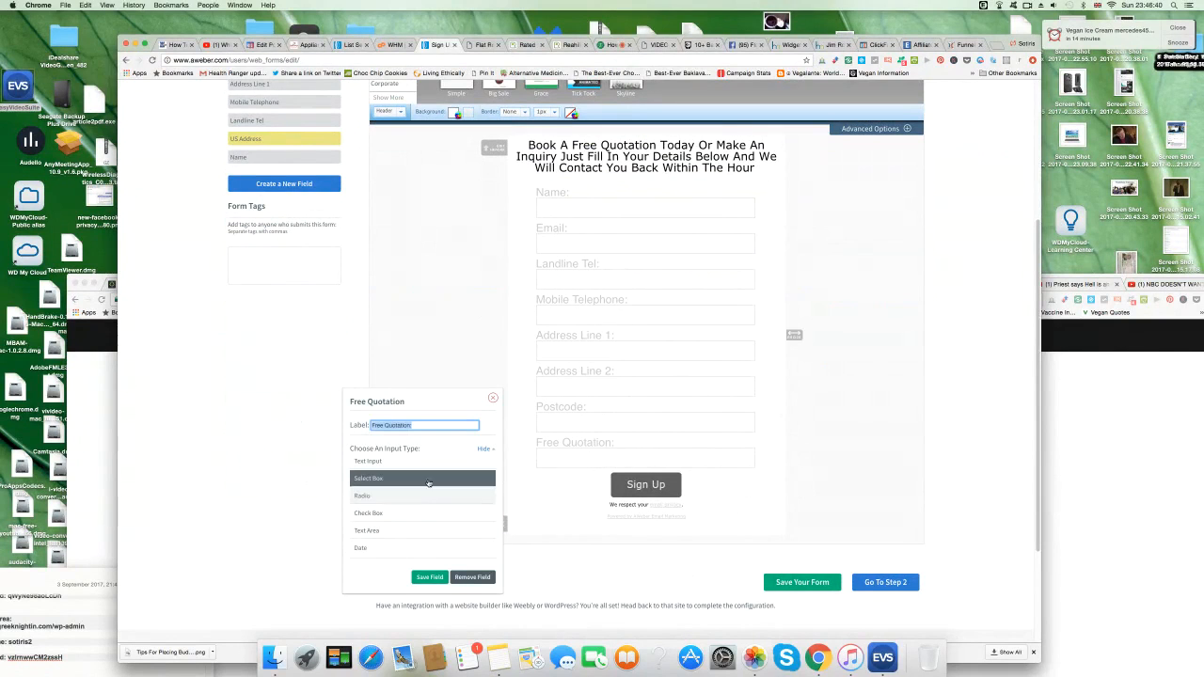
{"action": "left_click", "coordinate": [429, 480]}
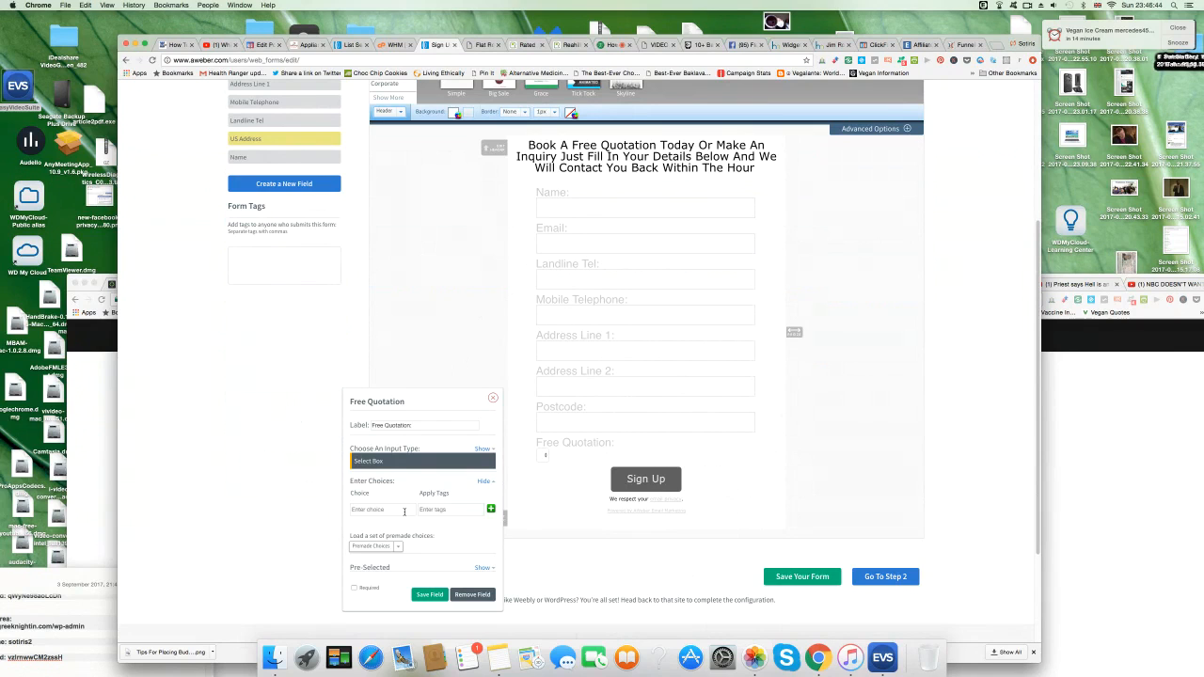
{"action": "left_click", "coordinate": [405, 512]}
{"action": "type", "text": "General Enquiry"}
{"action": "left_click", "coordinate": [429, 595]}
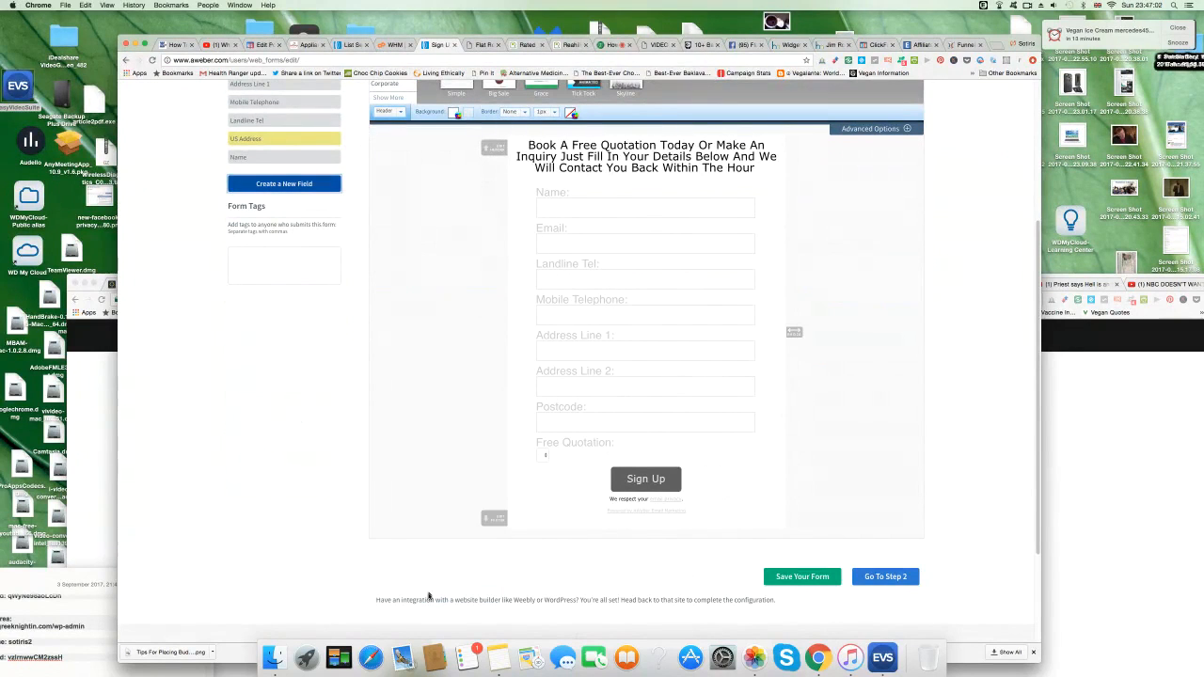
Reopen the Free Quotation field and remove the trailing colon from its label.
{"action": "left_click", "coordinate": [546, 458]}
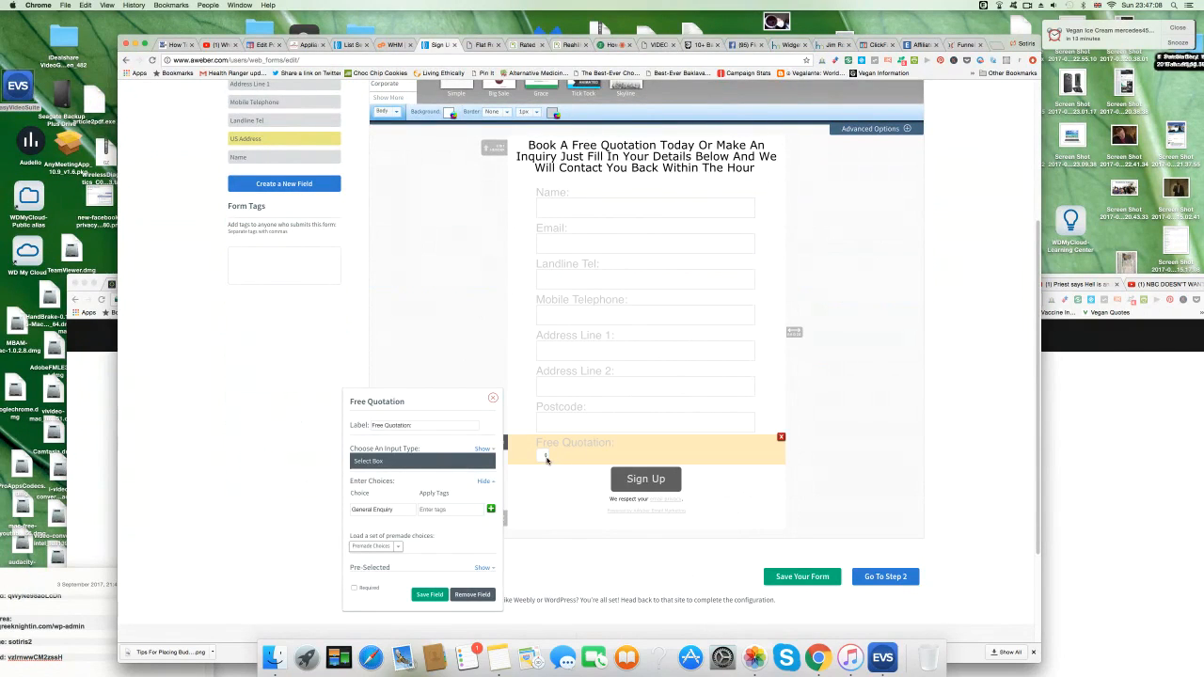
{"action": "left_click", "coordinate": [547, 458]}
{"action": "left_click", "coordinate": [556, 443]}
{"action": "left_click_drag", "start_coordinate": [414, 425], "coordinate": [373, 425]}
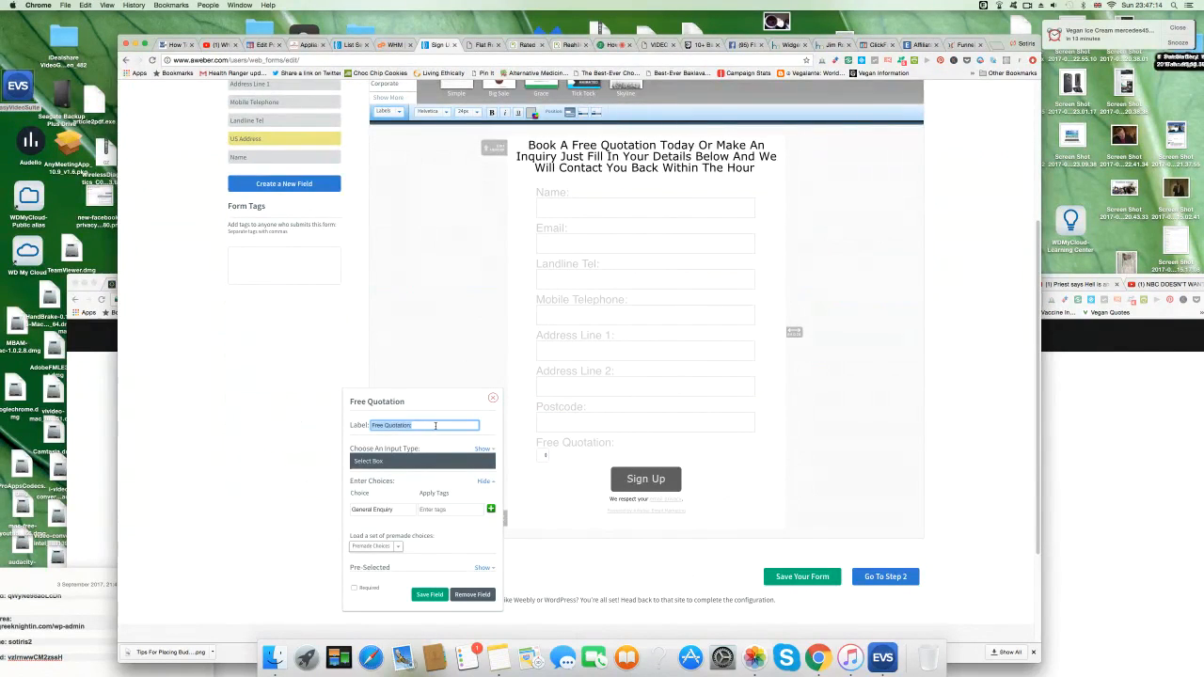
{"action": "left_click", "coordinate": [436, 427]}
{"action": "key", "text": "BackSpace"}
{"action": "left_click", "coordinate": [437, 467]}
{"action": "left_click", "coordinate": [439, 479]}
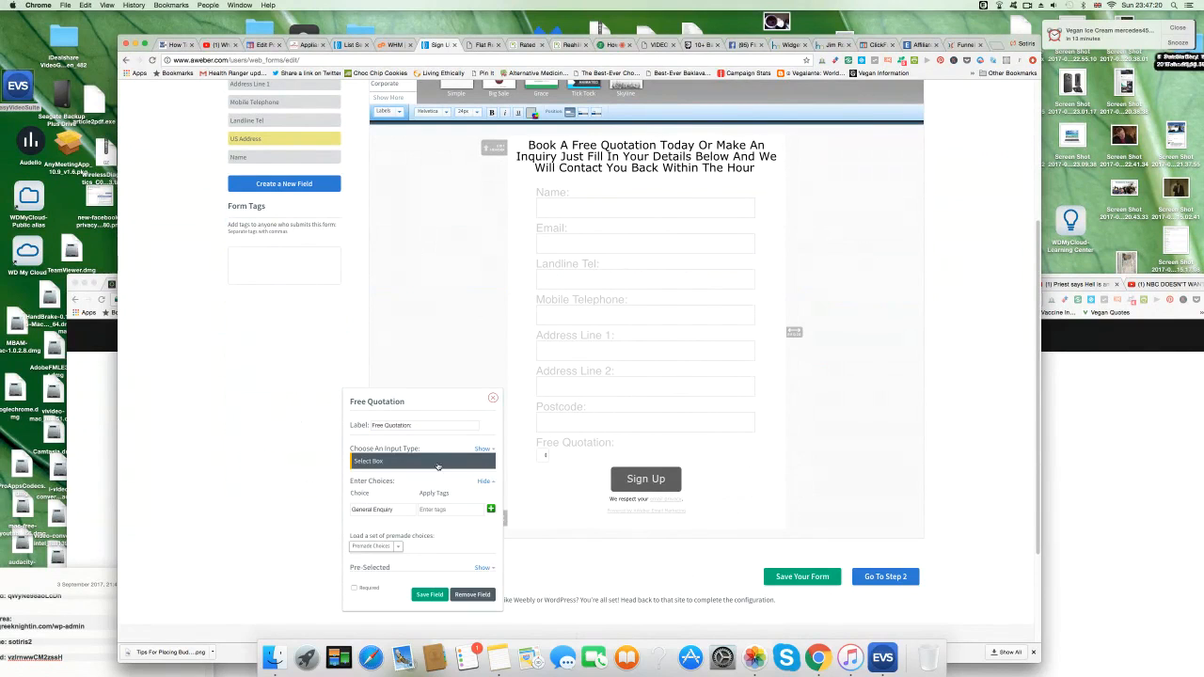
{"action": "left_click", "coordinate": [438, 466]}
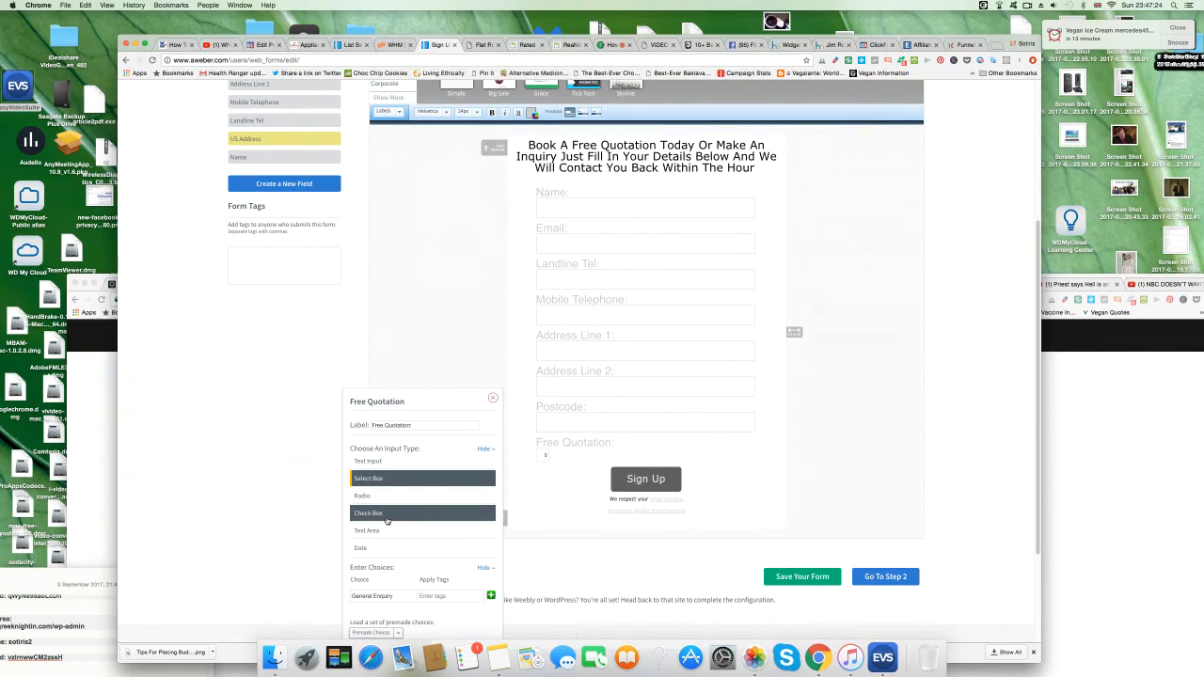
{"action": "scroll", "coordinate": [382, 550], "scroll_direction": "down", "scroll_amount": 1}
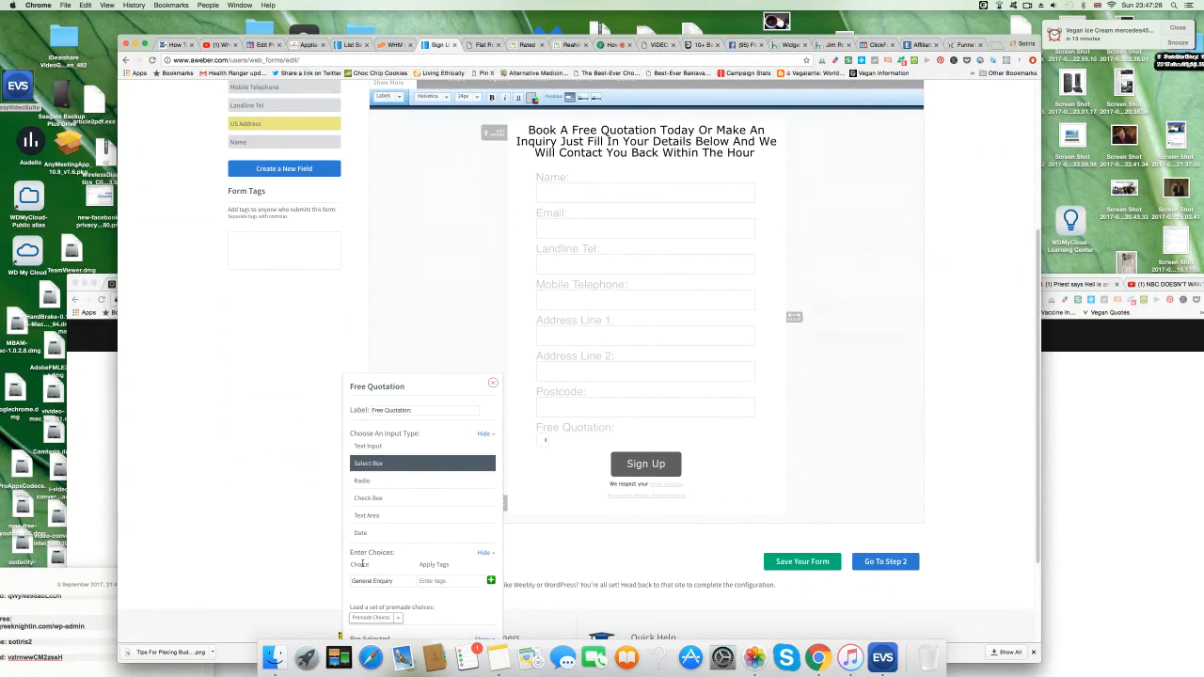
Add General Enquiry, Free Quotation and Emergency Callout choices and save the field.
{"action": "left_click", "coordinate": [404, 582]}
{"action": "left_click", "coordinate": [490, 582]}
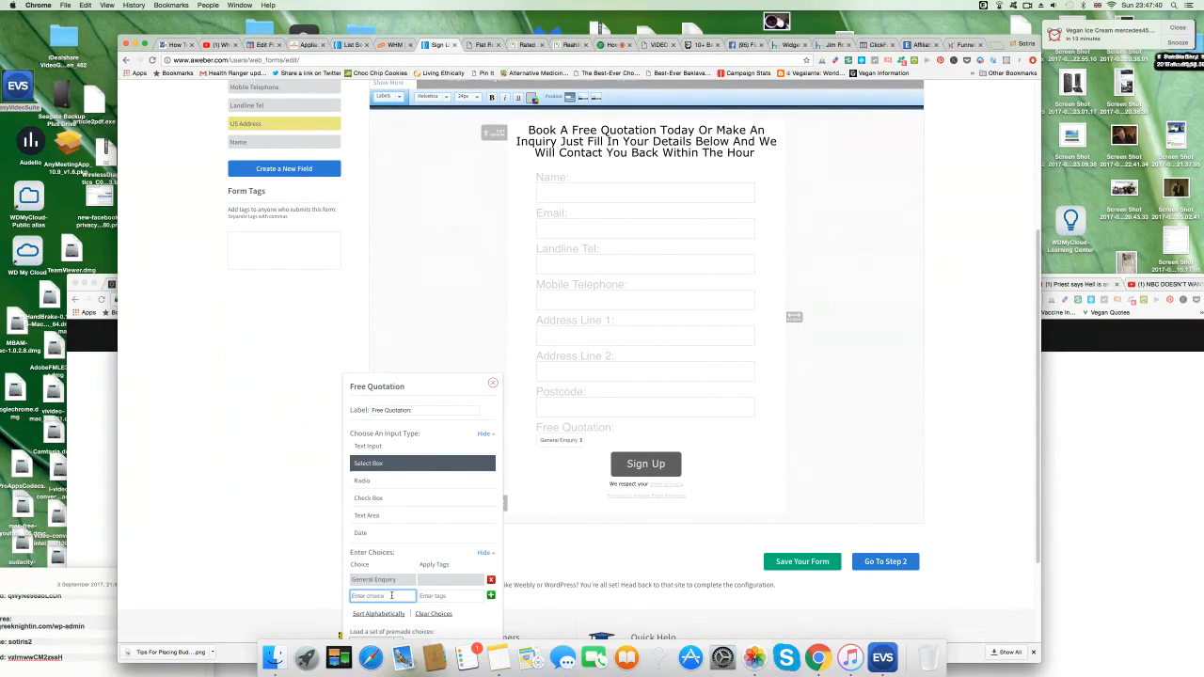
{"action": "type", "text": "Free Quotation"}
{"action": "left_click", "coordinate": [488, 595]}
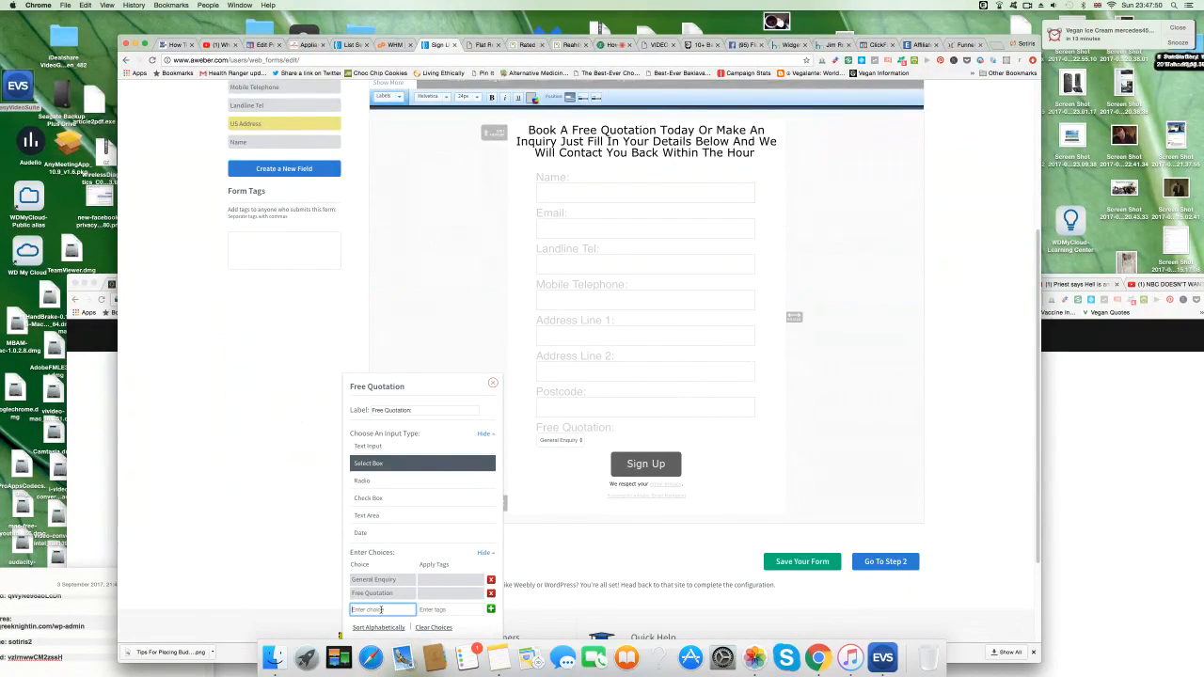
{"action": "type", "text": "Emergency Callout"}
{"action": "left_click", "coordinate": [491, 609]}
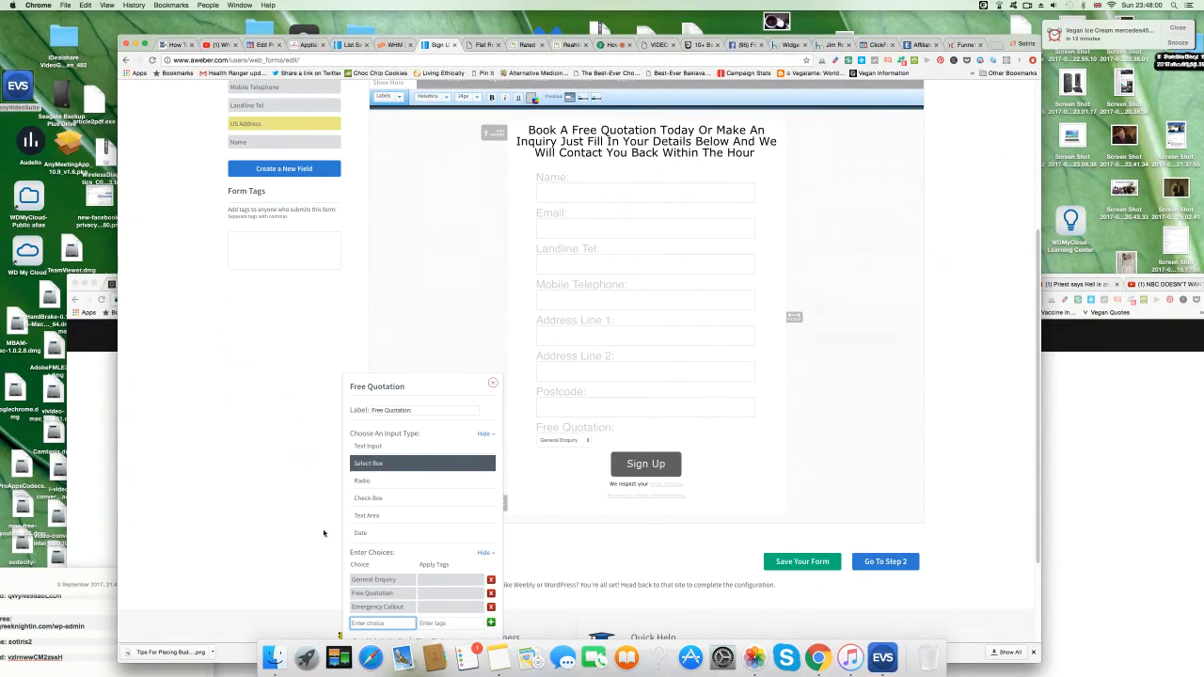
{"action": "left_click", "coordinate": [590, 446]}
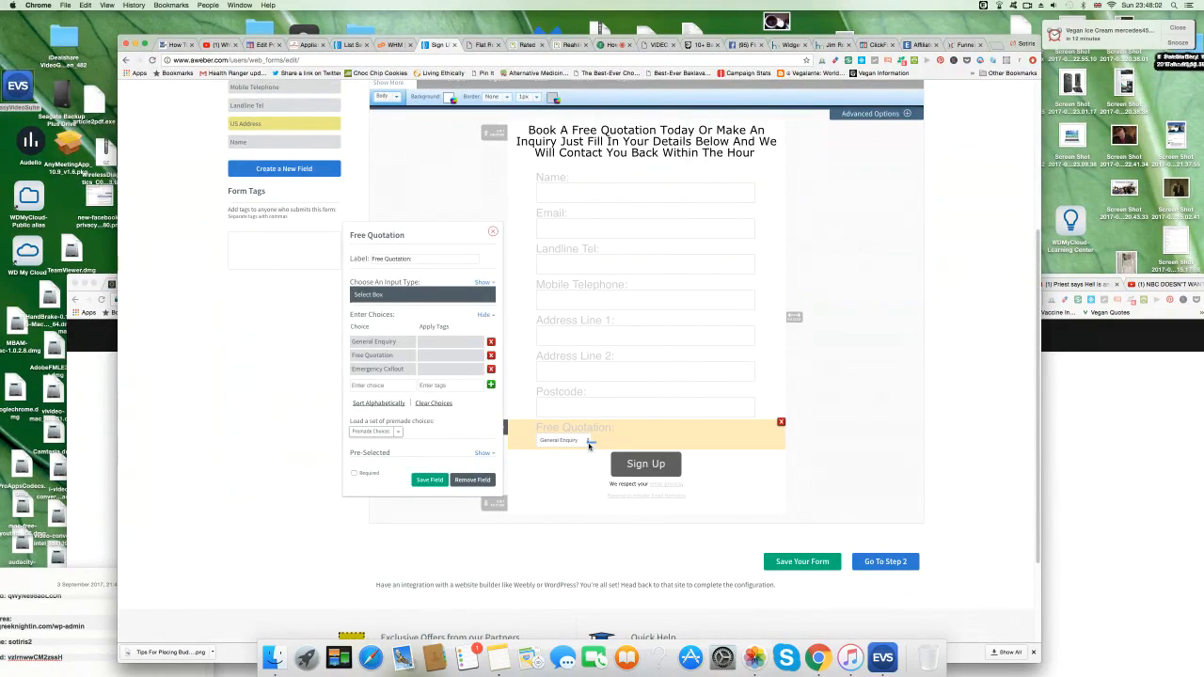
{"action": "left_click", "coordinate": [435, 480]}
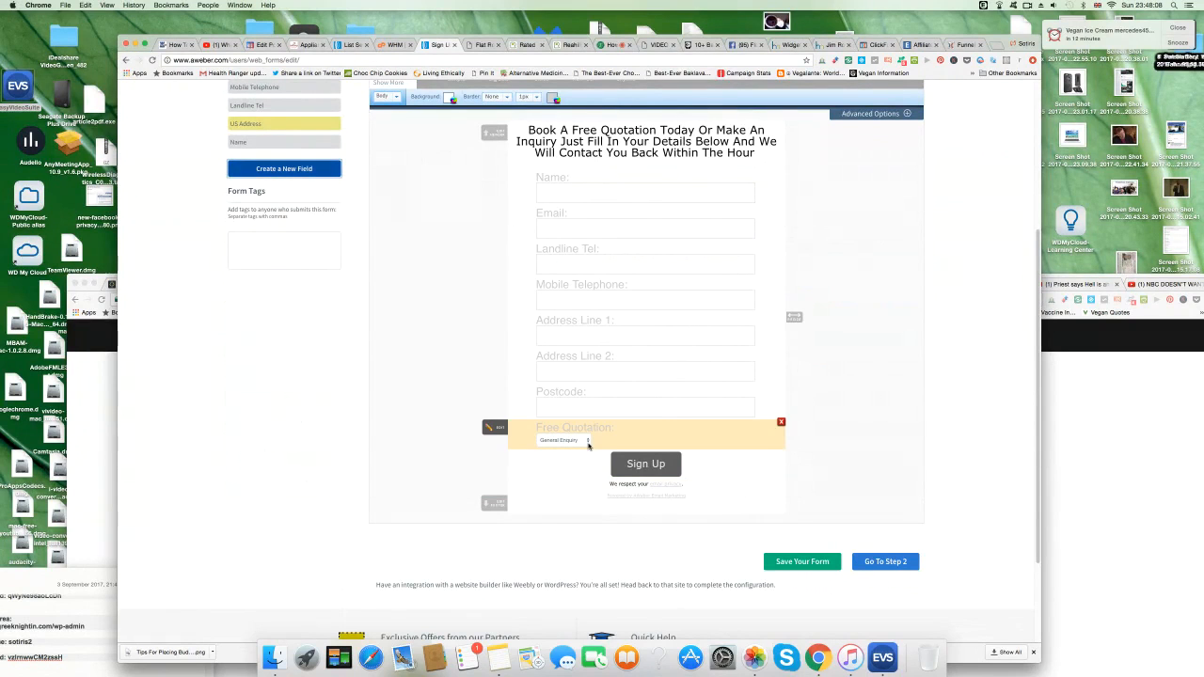
{"action": "left_click", "coordinate": [309, 45]}
Create a new custom field named 'Any Other Relevant Information'.
{"action": "scroll", "coordinate": [276, 384], "scroll_direction": "down", "scroll_amount": 2}
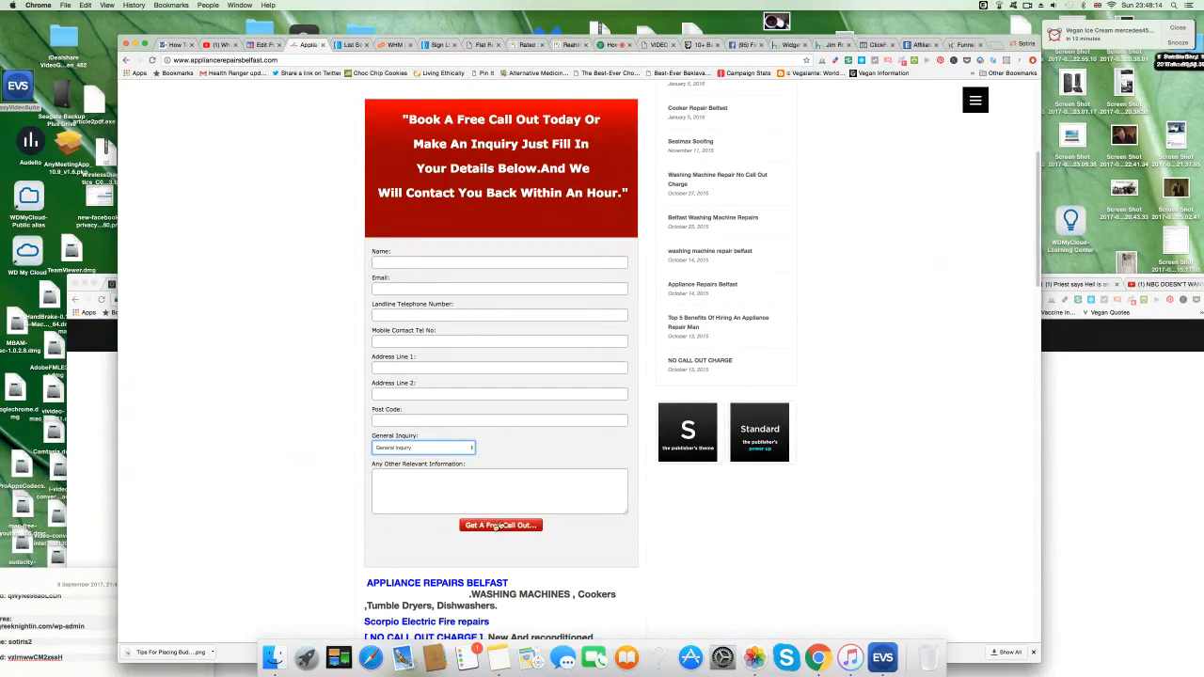
{"action": "scroll", "coordinate": [305, 201], "scroll_direction": "up", "scroll_amount": 1}
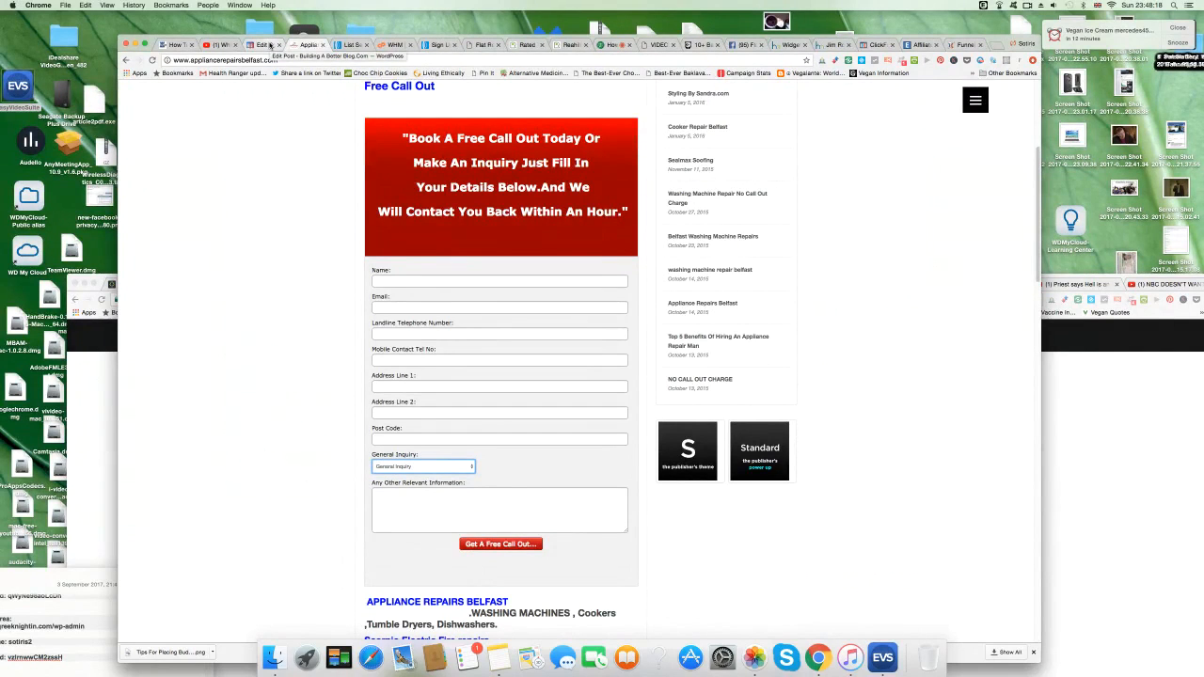
{"action": "left_click", "coordinate": [441, 45]}
{"action": "left_click", "coordinate": [315, 170]}
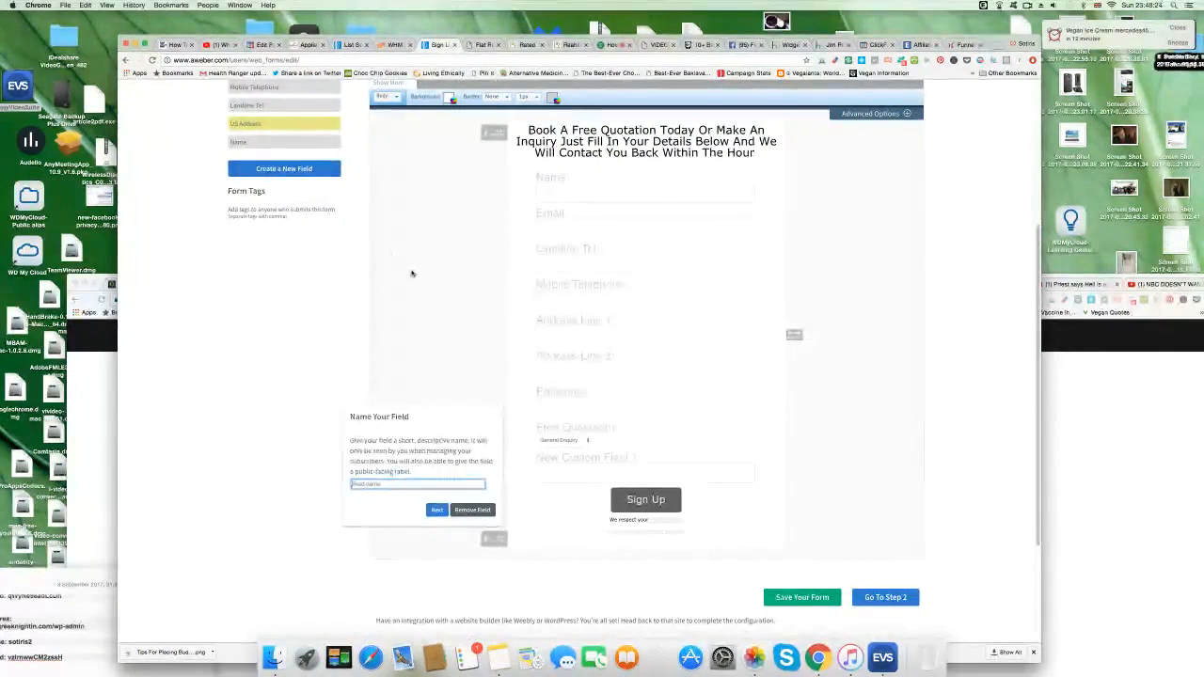
{"action": "type", "text": "Any O"}
{"action": "type", "text": "ther Fiel"}
{"action": "type", "text": "va"}
{"action": "type", "text": "nt"}
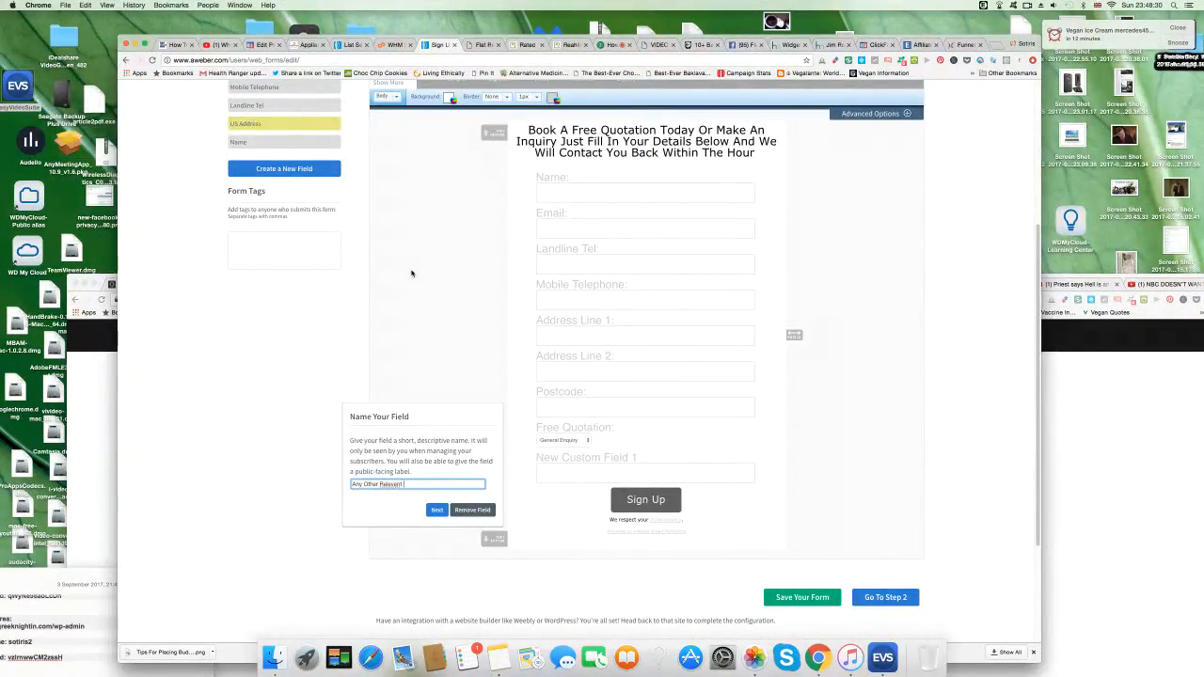
{"action": "key", "text": "BackSpace"}
{"action": "key", "text": "BackSpace"}
{"action": "key", "text": "BackSpace"}
{"action": "type", "text": "ant Infor"}
{"action": "left_click", "coordinate": [437, 510]}
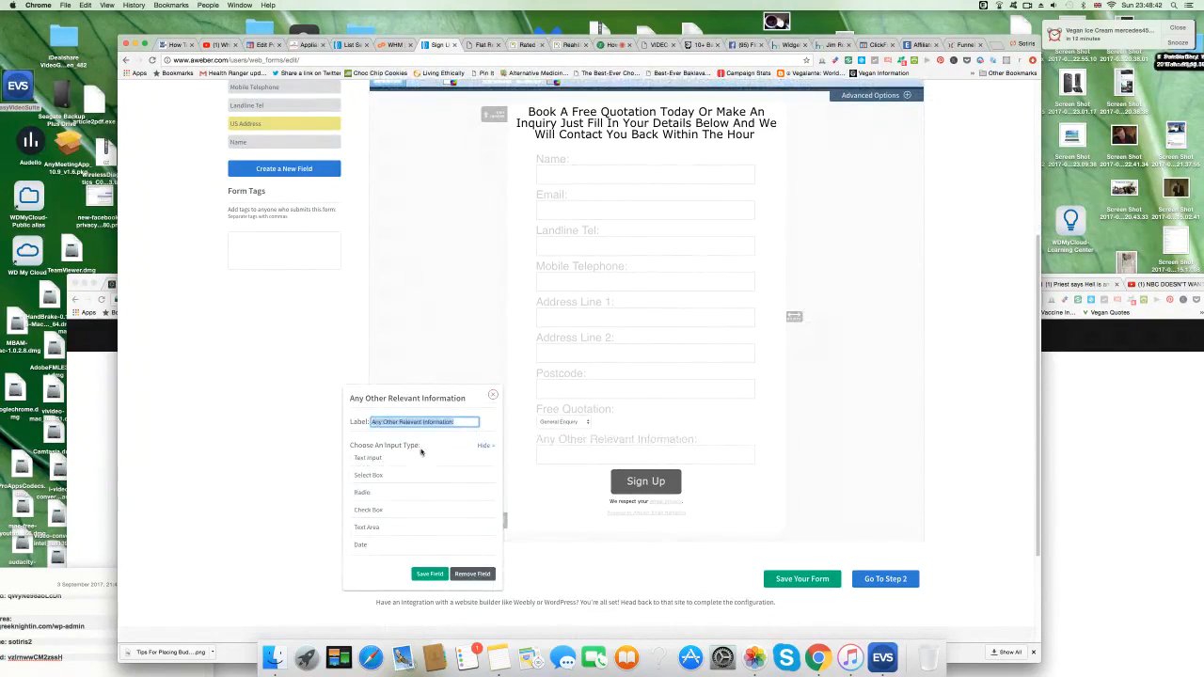
Make the field a text area with height 300 and save it.
{"action": "left_click", "coordinate": [420, 527]}
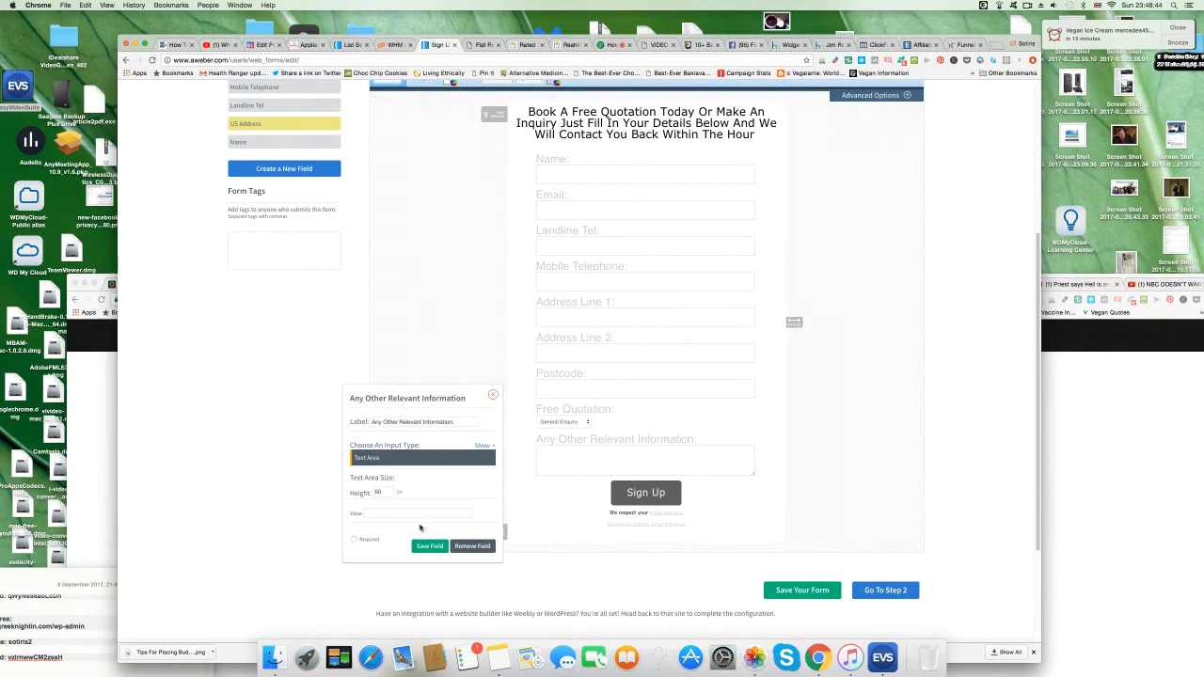
{"action": "double_click", "coordinate": [390, 493]}
{"action": "type", "text": "3"}
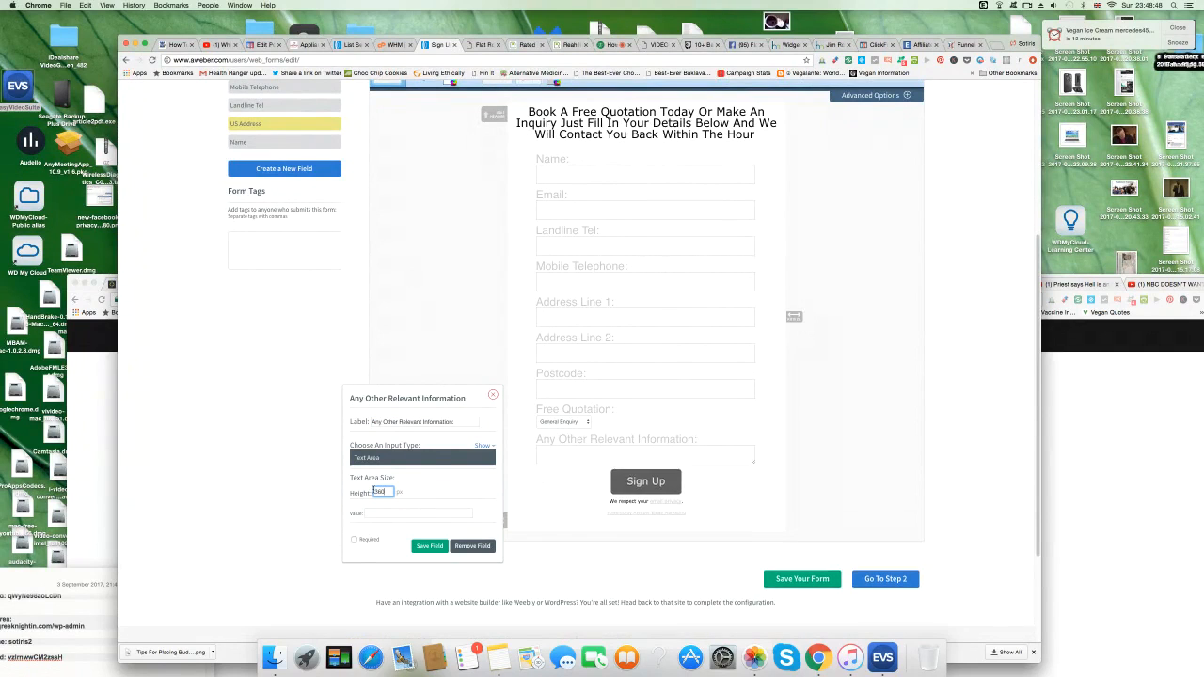
{"action": "type", "text": "00"}
{"action": "scroll", "coordinate": [619, 530], "scroll_direction": "down", "scroll_amount": 2}
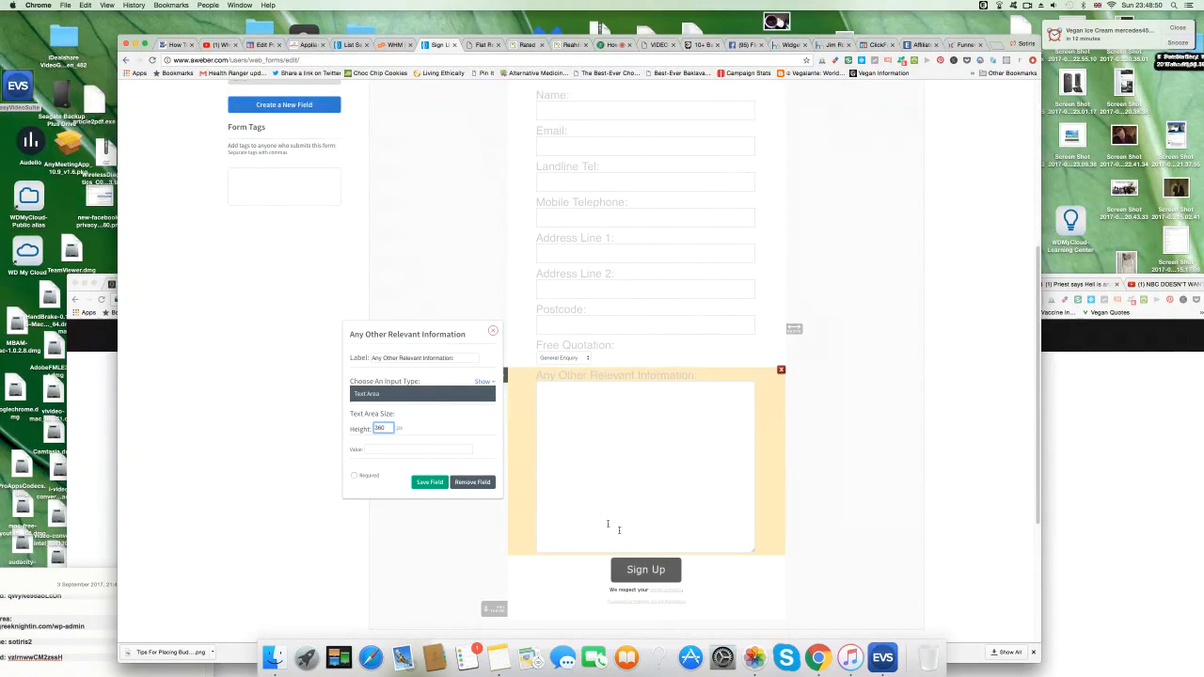
{"action": "left_click", "coordinate": [432, 484]}
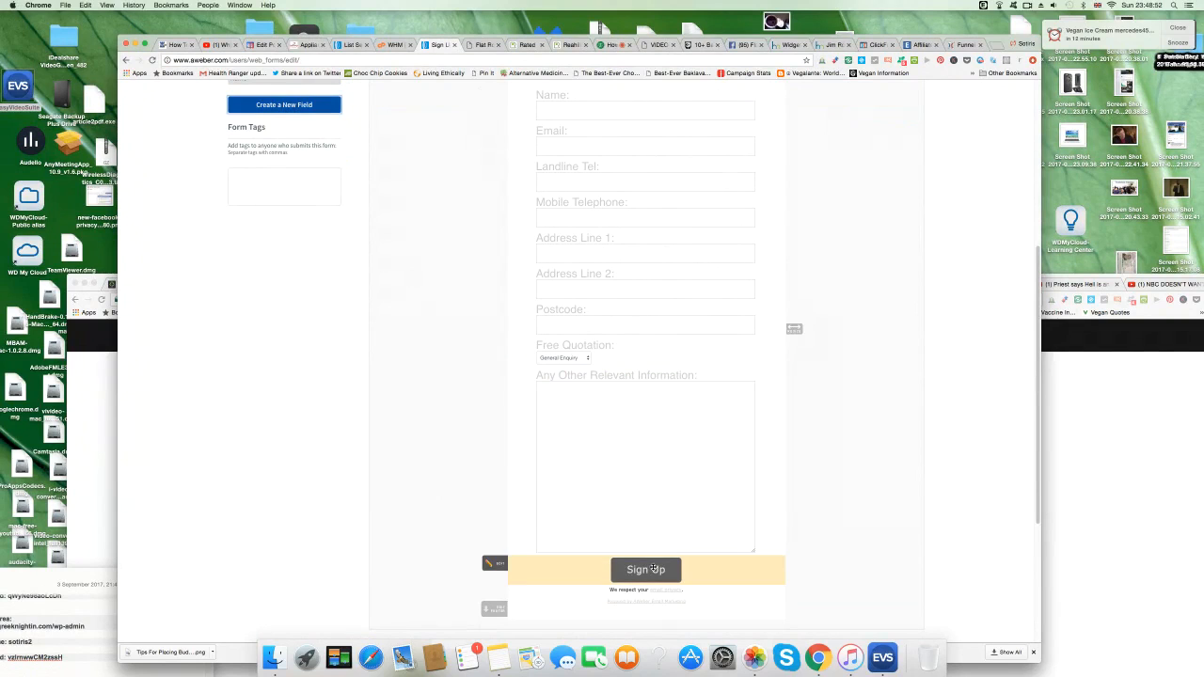
Change the submit button text to 'Click Here To Send Your Message'.
{"action": "left_click", "coordinate": [493, 568]}
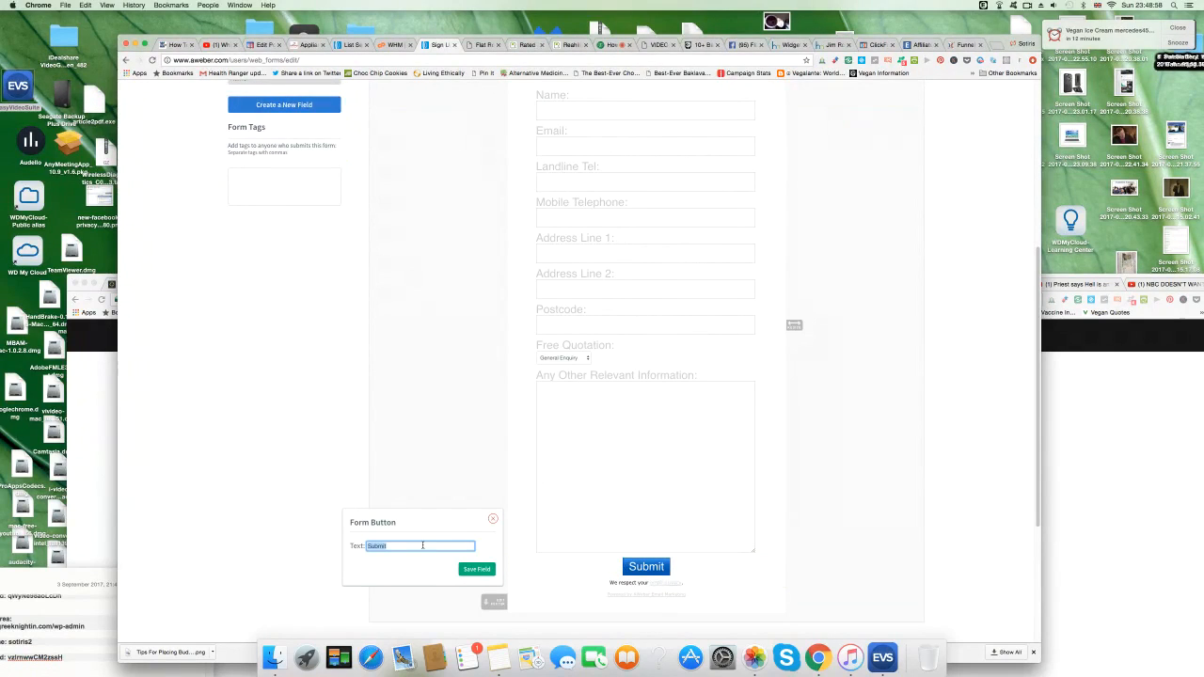
{"action": "type", "text": "Send Your Mes"}
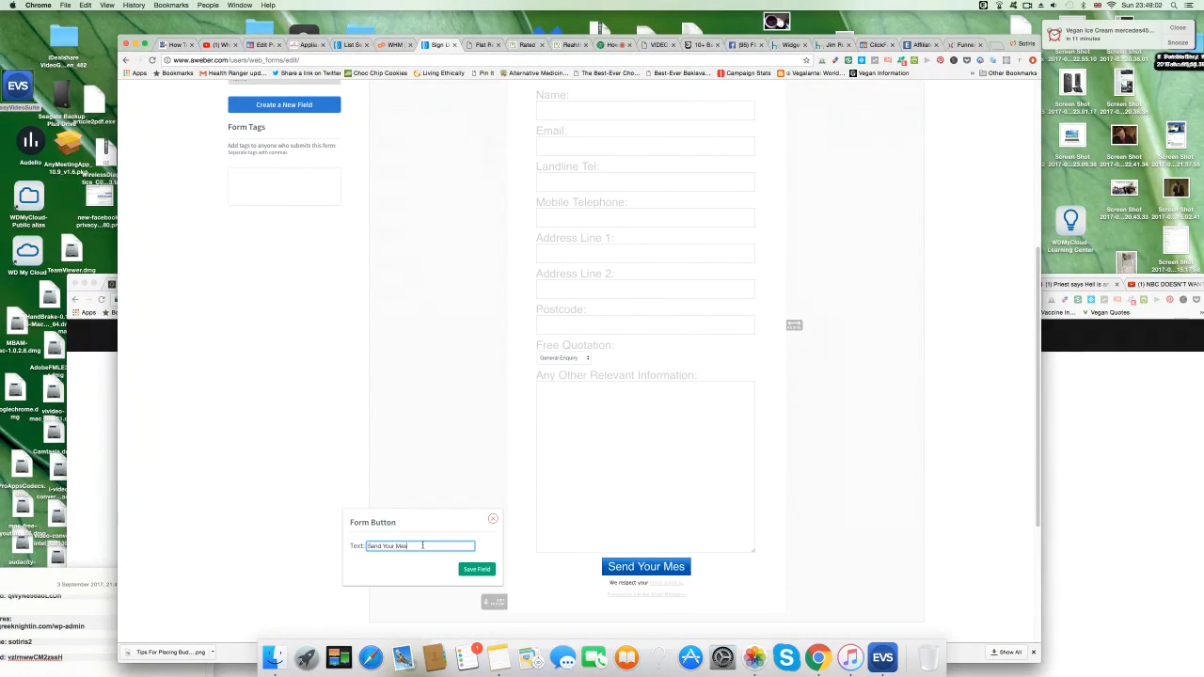
{"action": "type", "text": "sage"}
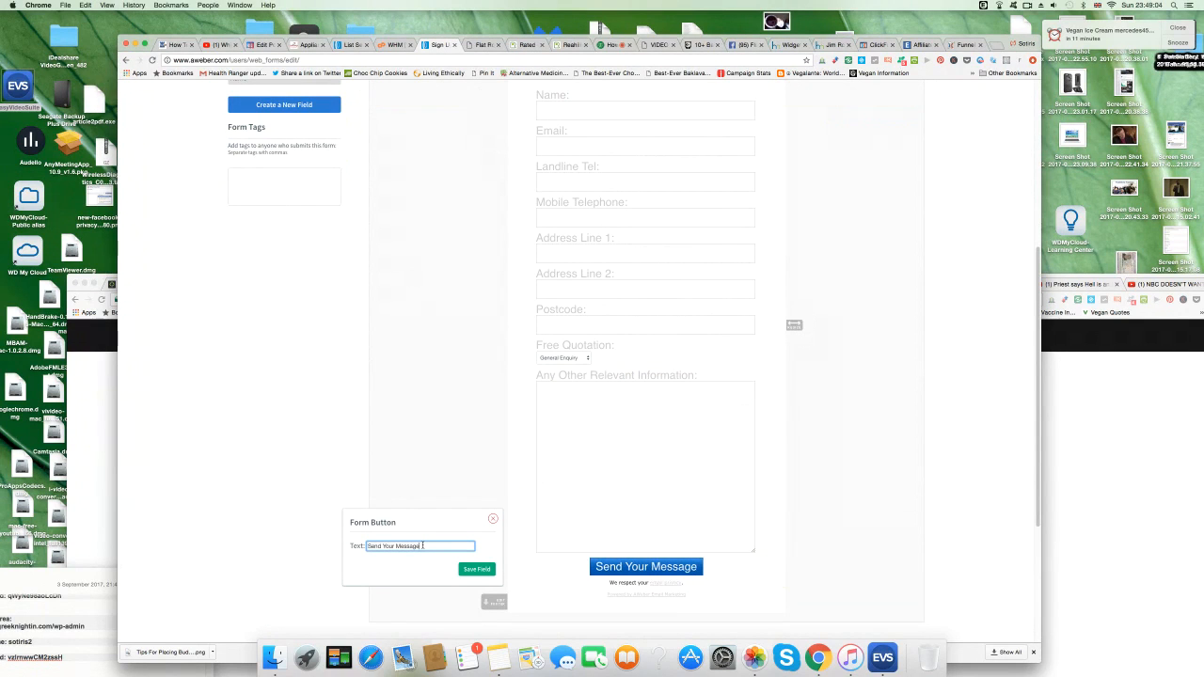
{"action": "left_click", "coordinate": [368, 546]}
{"action": "type", "text": "Click Here "}
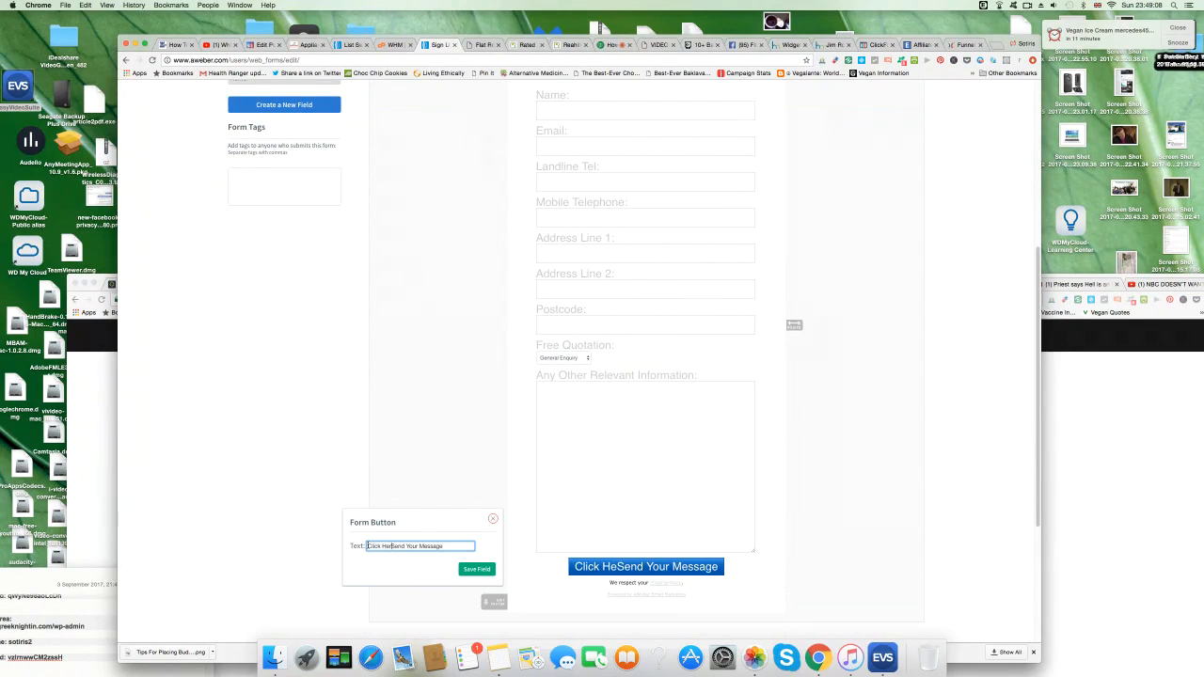
{"action": "type", "text": "To"}
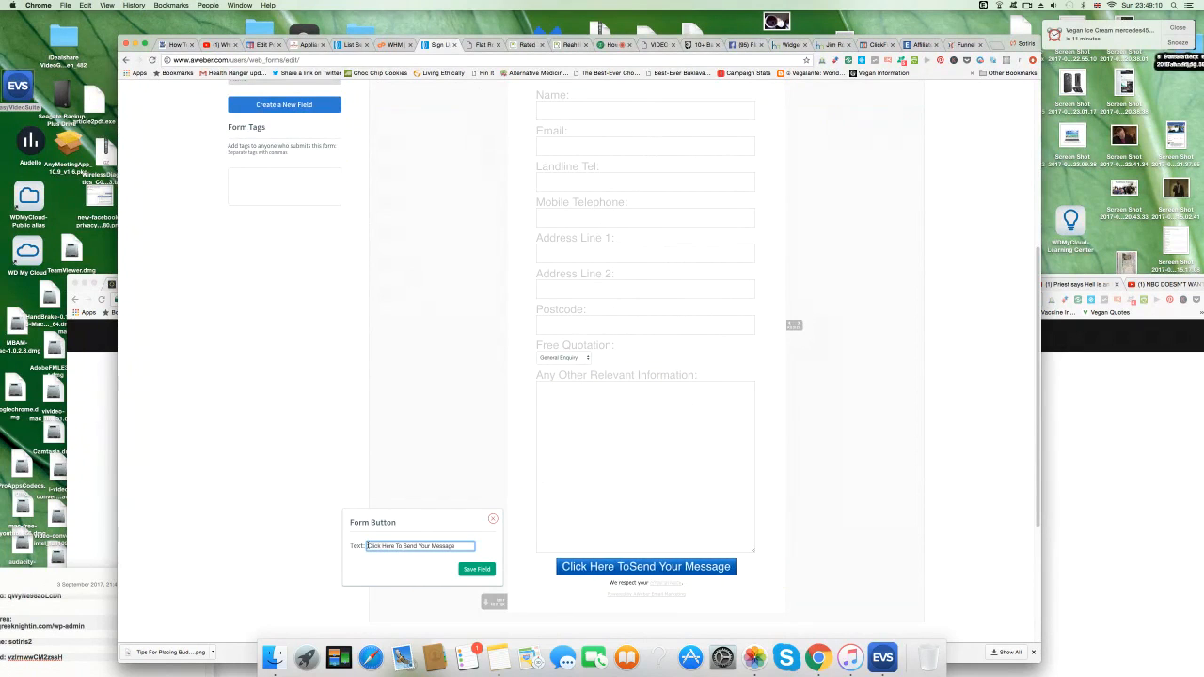
{"action": "left_click", "coordinate": [477, 570]}
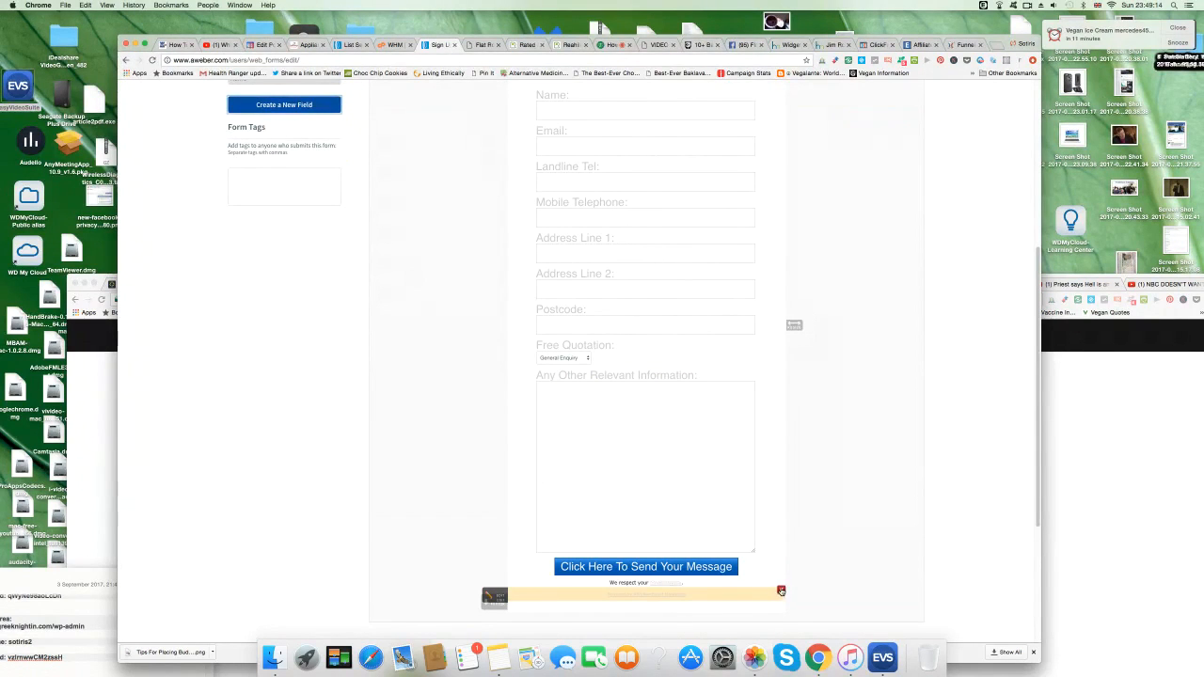
Delete the privacy note under the button and save the form.
{"action": "left_click", "coordinate": [781, 583]}
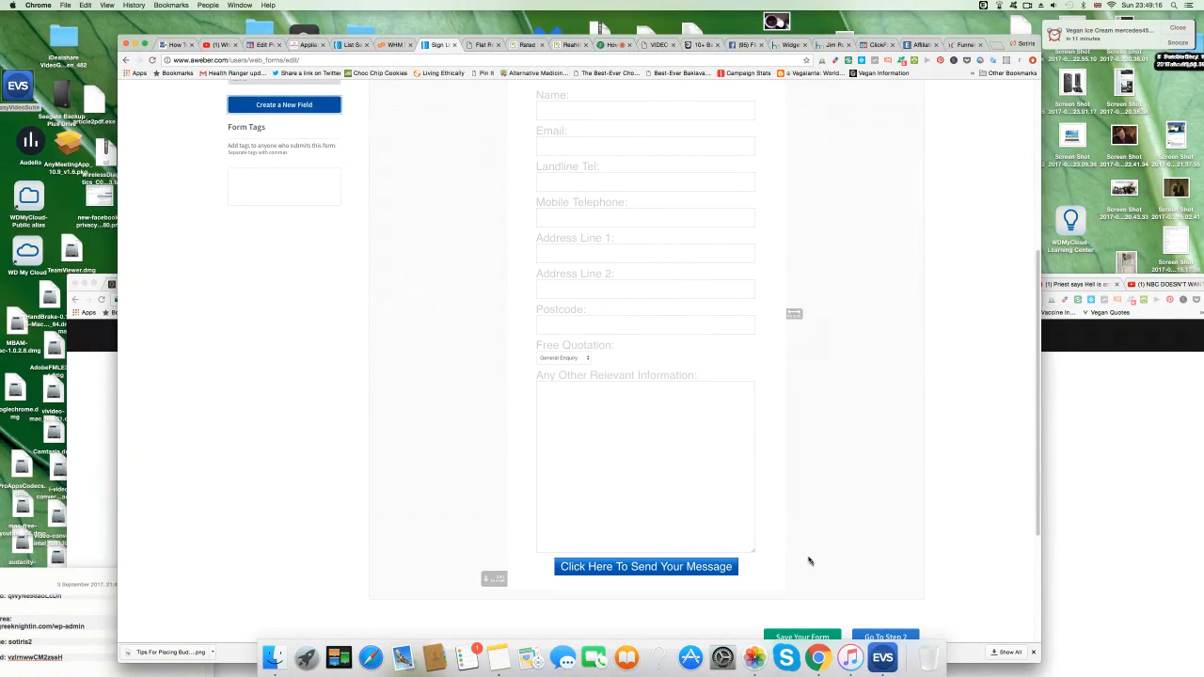
{"action": "scroll", "coordinate": [819, 563], "scroll_direction": "up", "scroll_amount": 2}
{"action": "scroll", "coordinate": [819, 562], "scroll_direction": "up", "scroll_amount": 1}
{"action": "scroll", "coordinate": [819, 563], "scroll_direction": "down", "scroll_amount": 4}
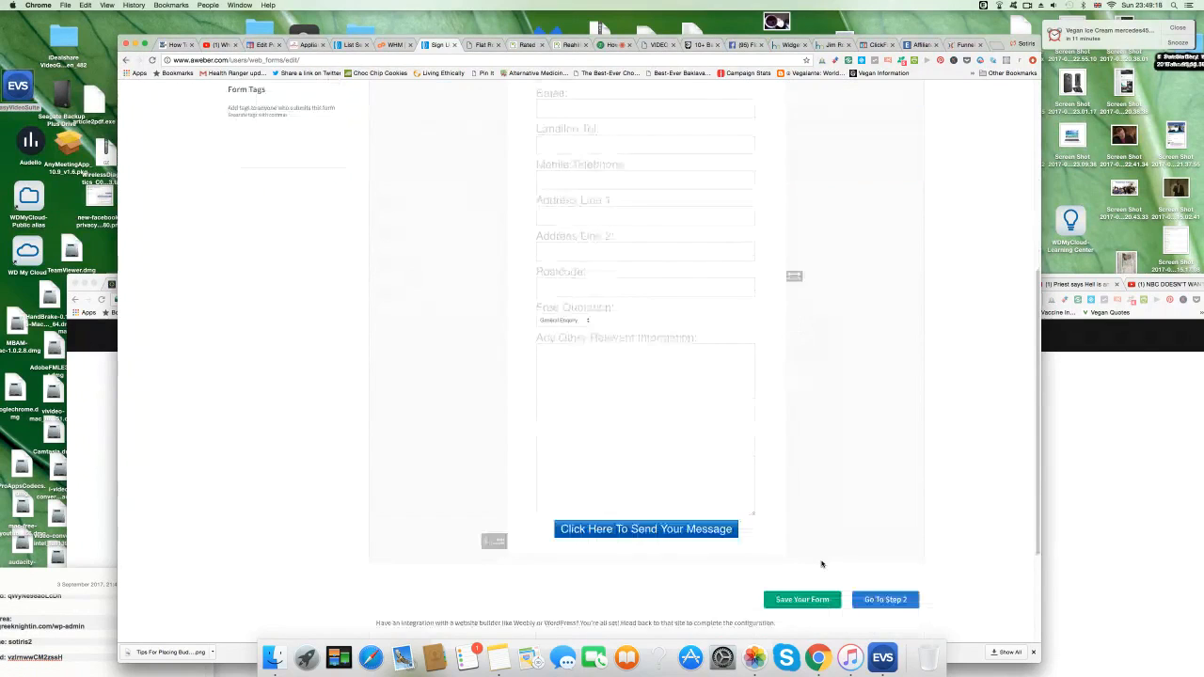
{"action": "left_click", "coordinate": [803, 533]}
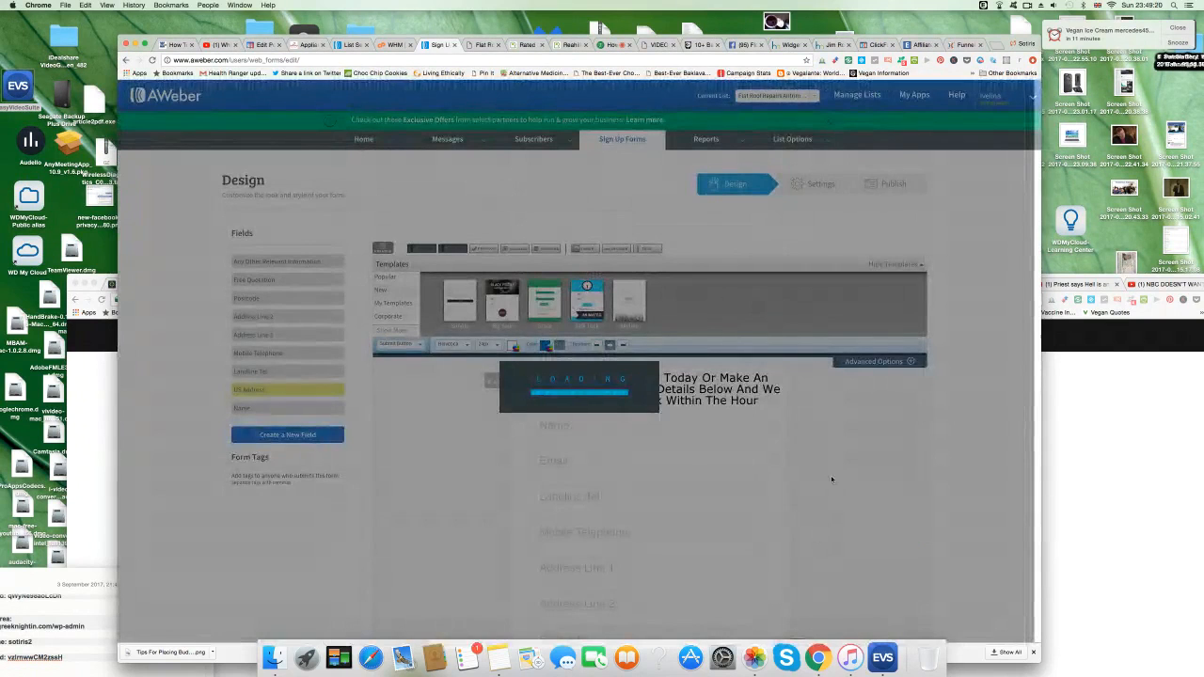
Name the form 'Flat Roof Repairs Antrim Quotation Form' with Stay on Current Page after sign-up, and save.
{"action": "scroll", "coordinate": [832, 480], "scroll_direction": "down", "scroll_amount": 5}
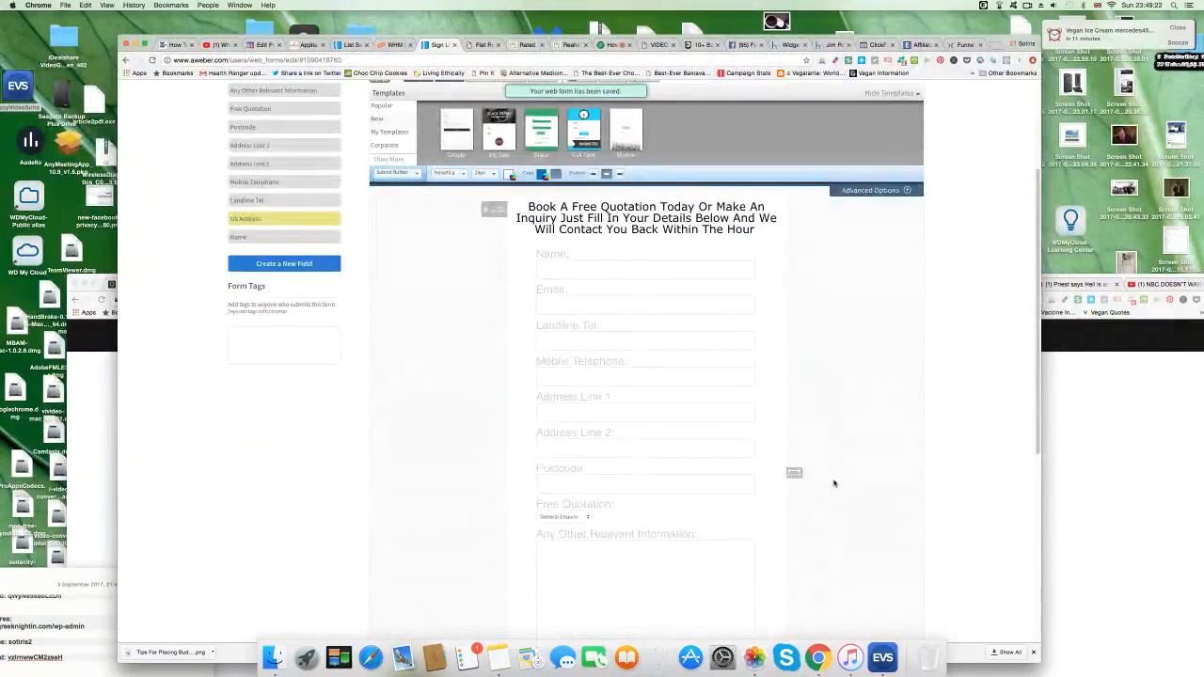
{"action": "scroll", "coordinate": [834, 483], "scroll_direction": "down", "scroll_amount": 2}
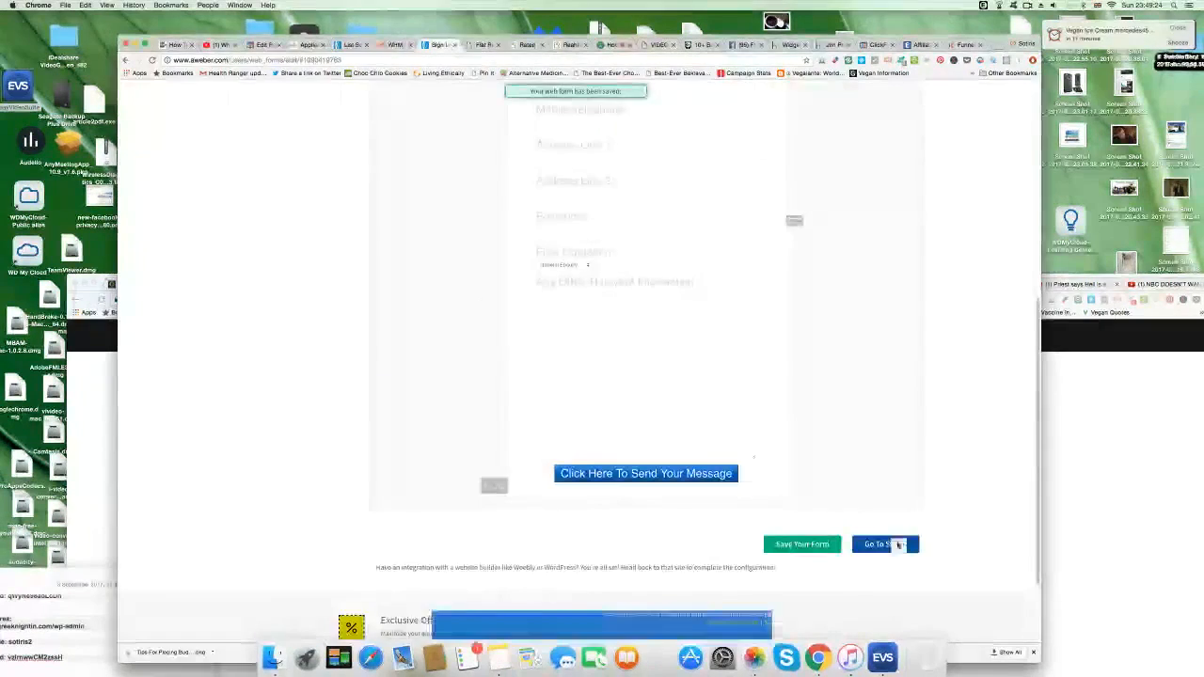
{"action": "left_click", "coordinate": [892, 545]}
{"action": "left_click", "coordinate": [304, 280]}
{"action": "left_click_drag", "start_coordinate": [305, 280], "coordinate": [214, 280]}
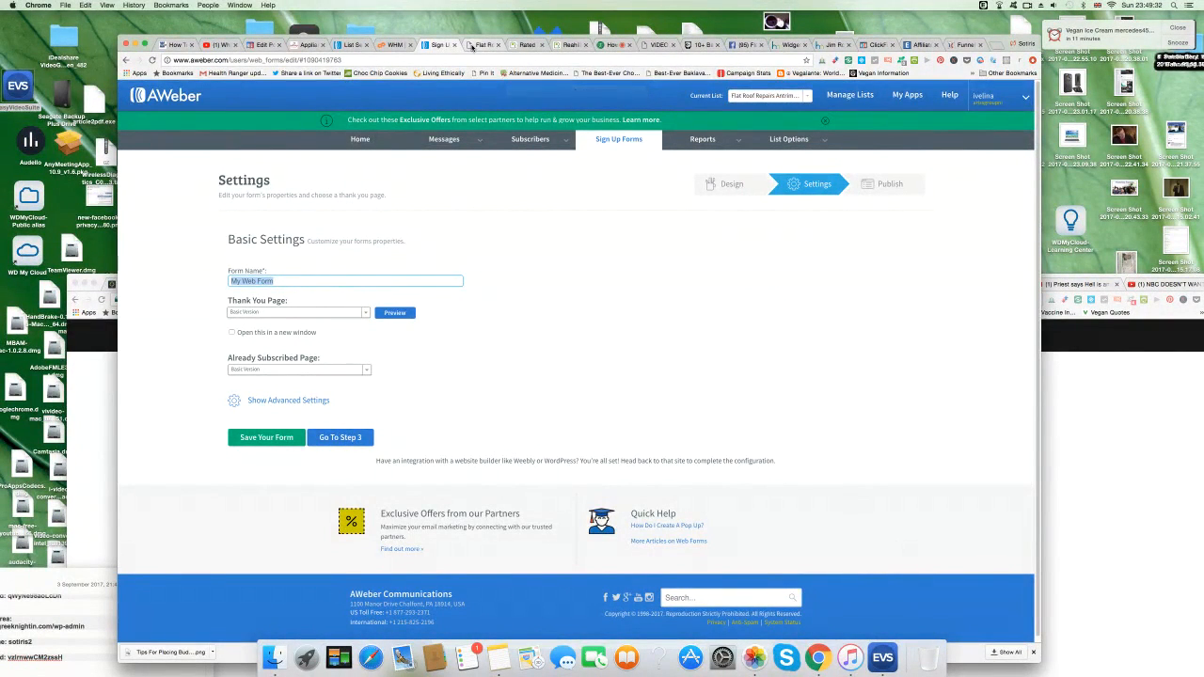
{"action": "type", "text": "Fl"}
{"action": "type", "text": "at Roof Repa"}
{"action": "type", "text": "irs Antrim "}
{"action": "type", "text": "Ou"}
{"action": "type", "text": "otation"}
{"action": "left_click", "coordinate": [364, 314]}
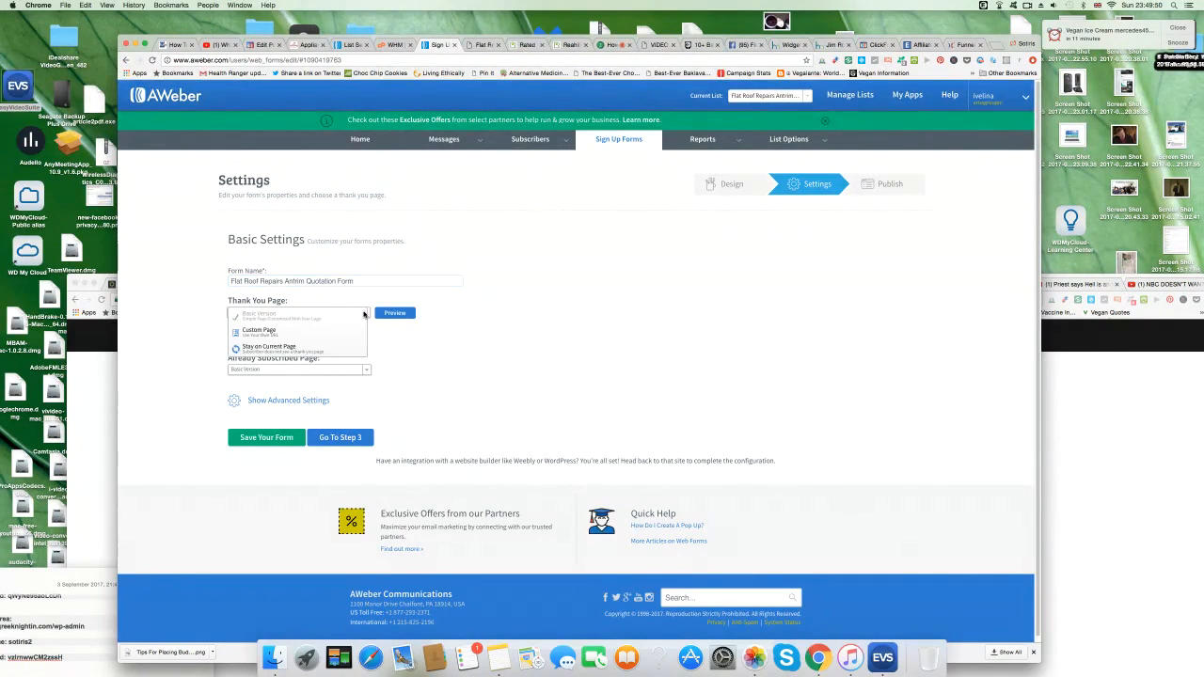
{"action": "left_click", "coordinate": [309, 351]}
{"action": "left_click", "coordinate": [297, 432]}
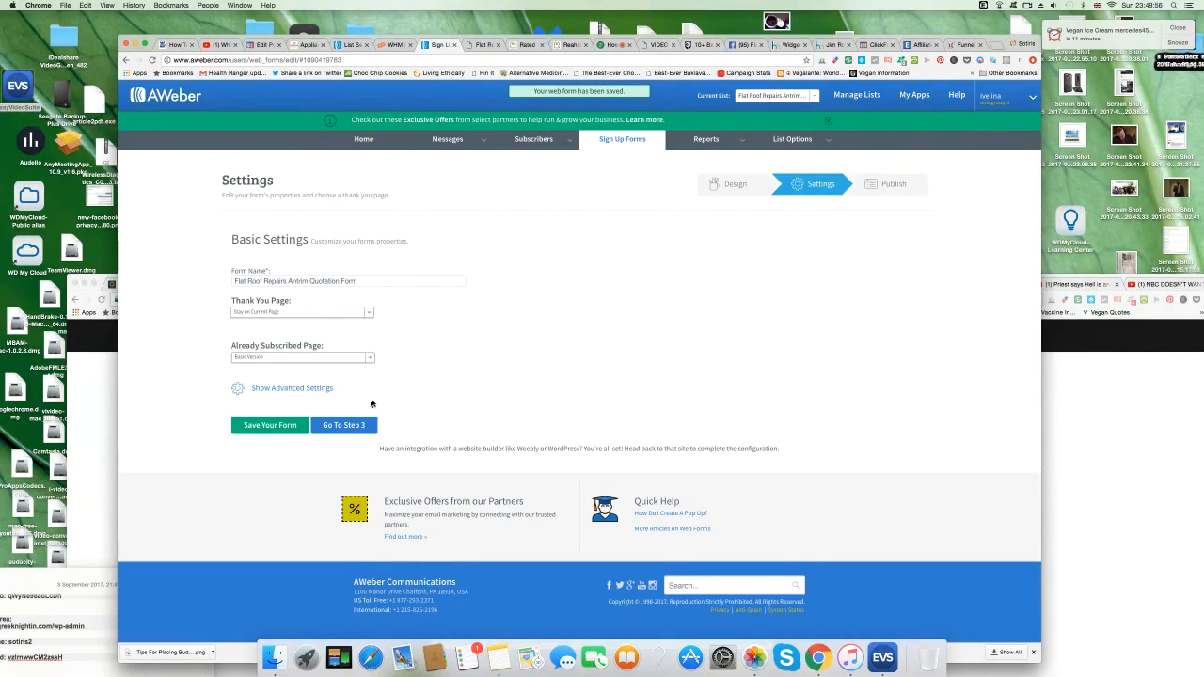
Choose I Will Install My Form and copy the JavaScript snippet.
{"action": "left_click", "coordinate": [367, 424]}
{"action": "left_click", "coordinate": [377, 268]}
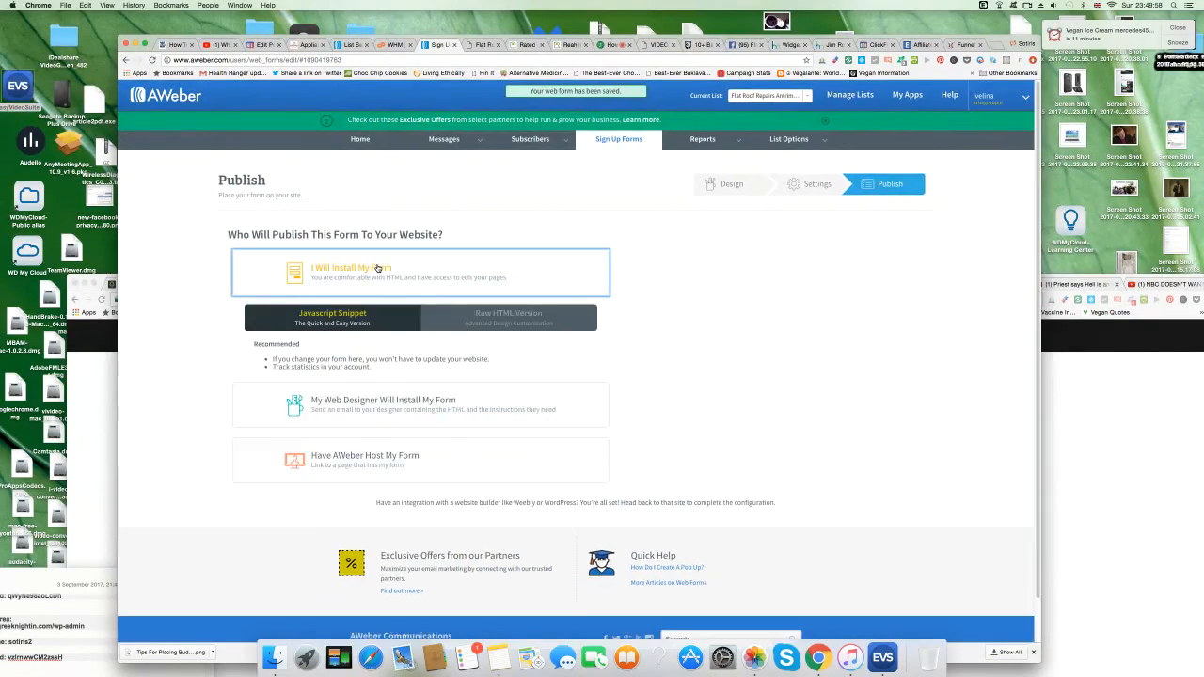
{"action": "left_click", "coordinate": [262, 400]}
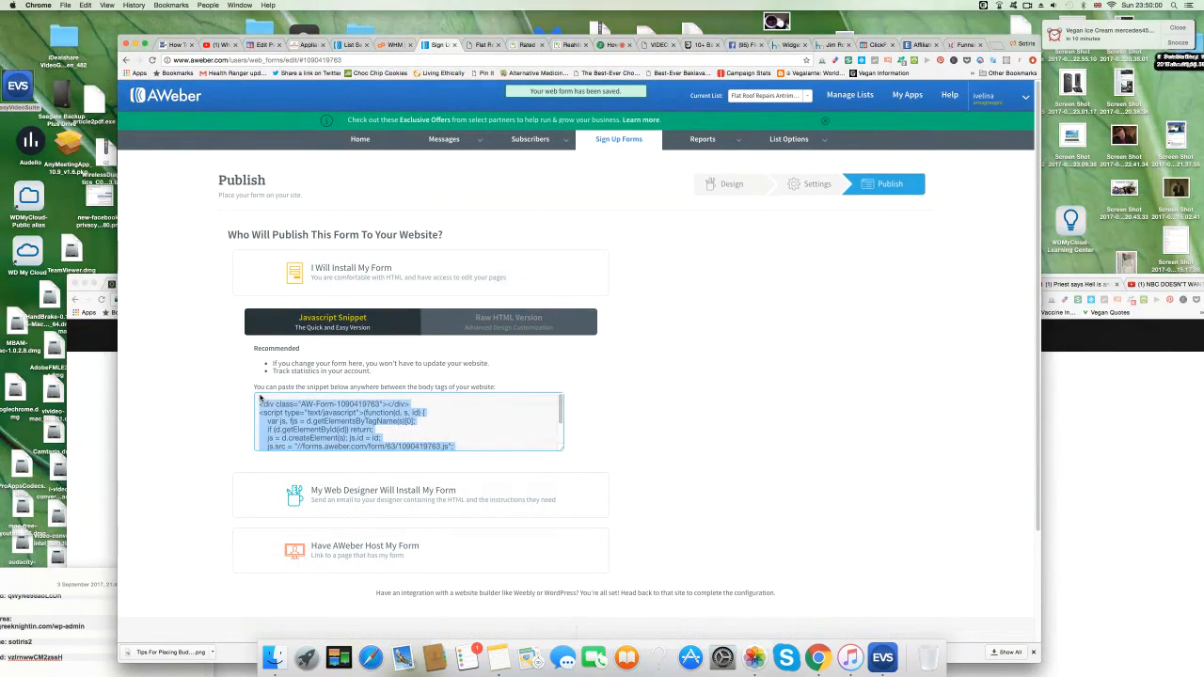
{"action": "left_click", "coordinate": [261, 400]}
{"action": "left_click", "coordinate": [261, 400]}
{"action": "key", "text": "super+c"}
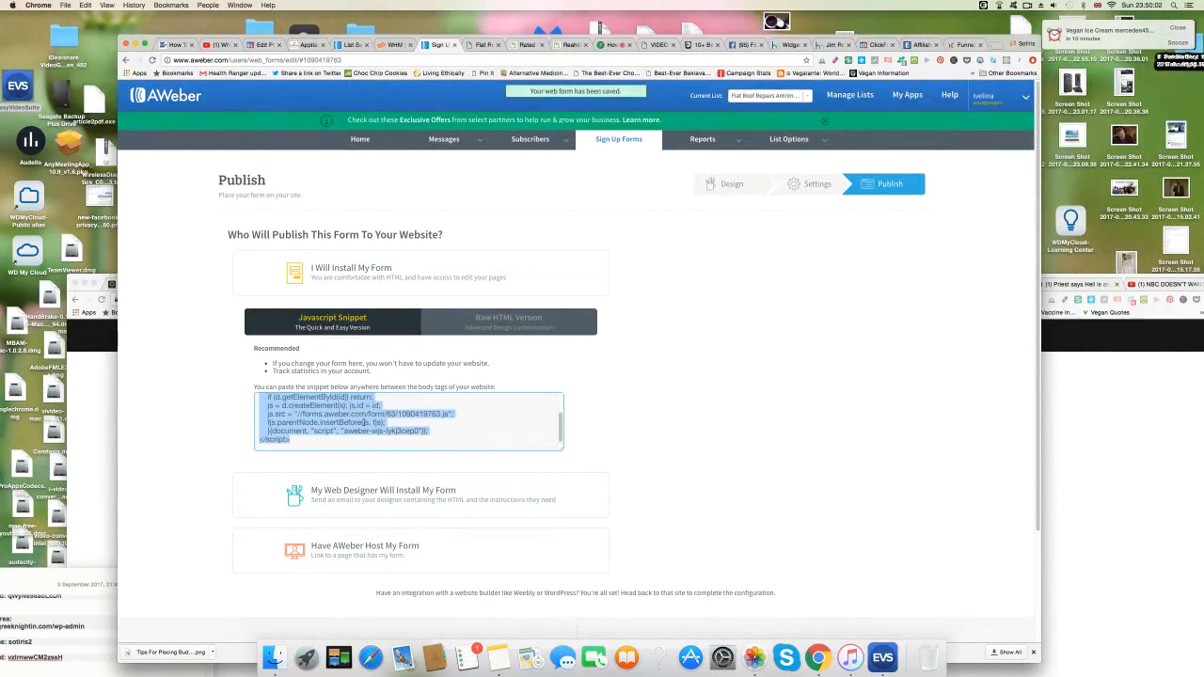
{"action": "right_click", "coordinate": [366, 415]}
{"action": "left_click", "coordinate": [386, 436]}
{"action": "left_click", "coordinate": [484, 46]}
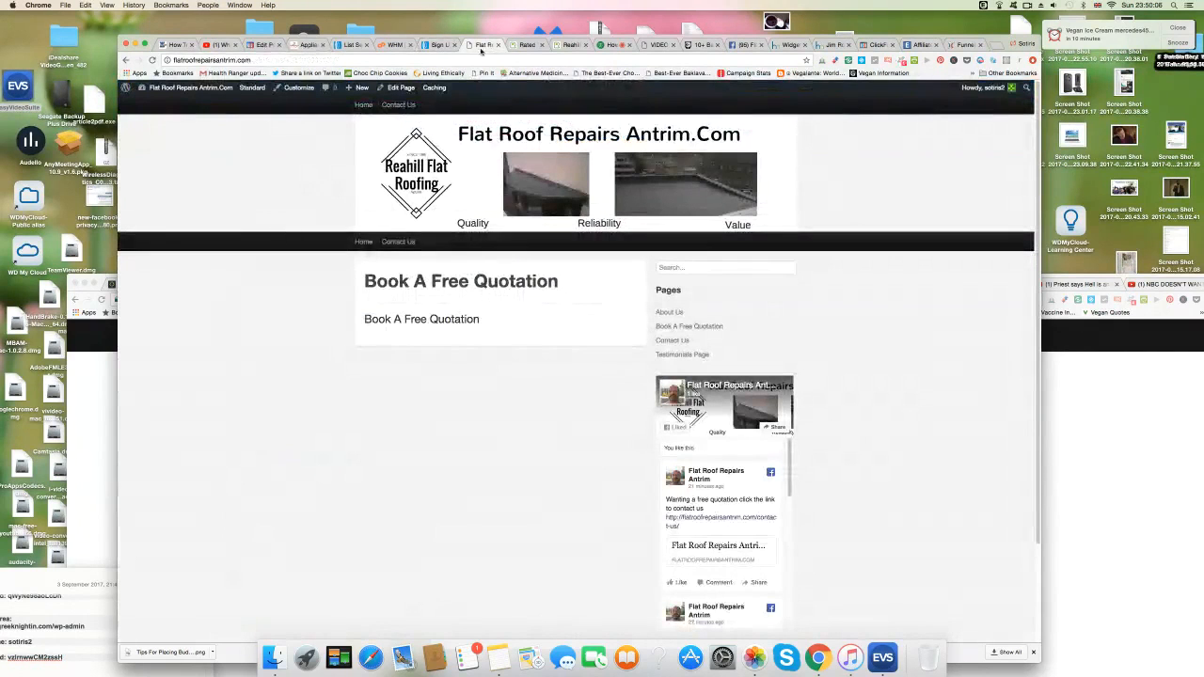
Paste the AWeber snippet into the Book A Free Quotation page's Text view and update it.
{"action": "left_click", "coordinate": [401, 88]}
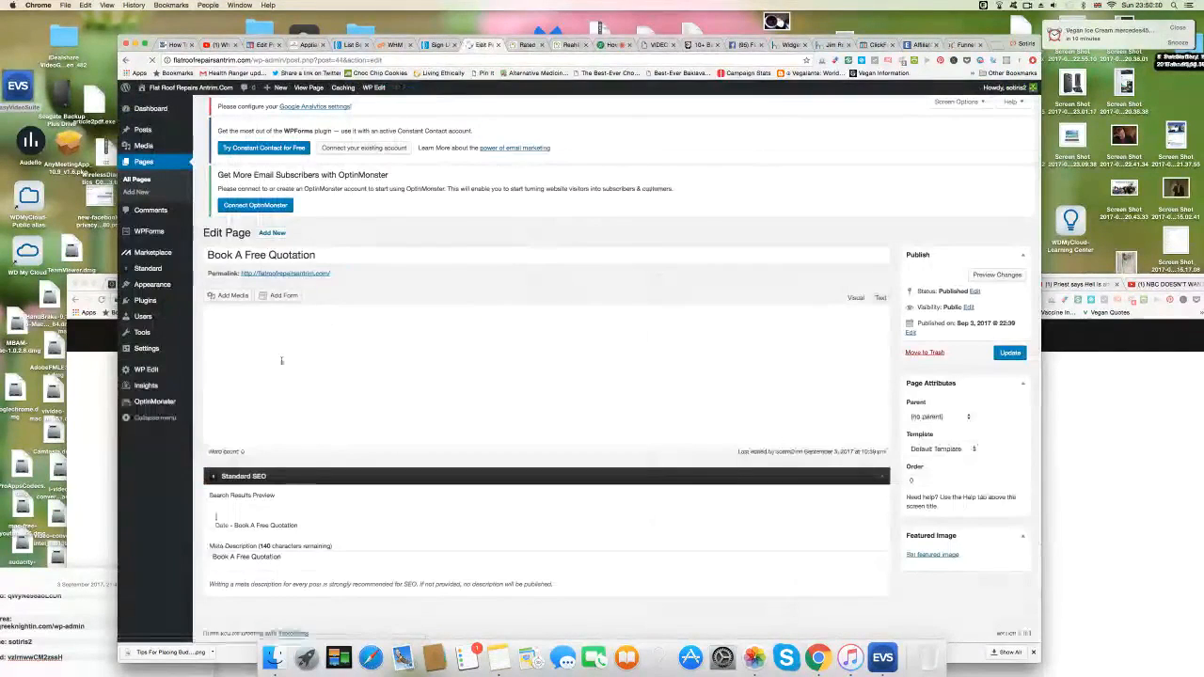
{"action": "left_click", "coordinate": [329, 370]}
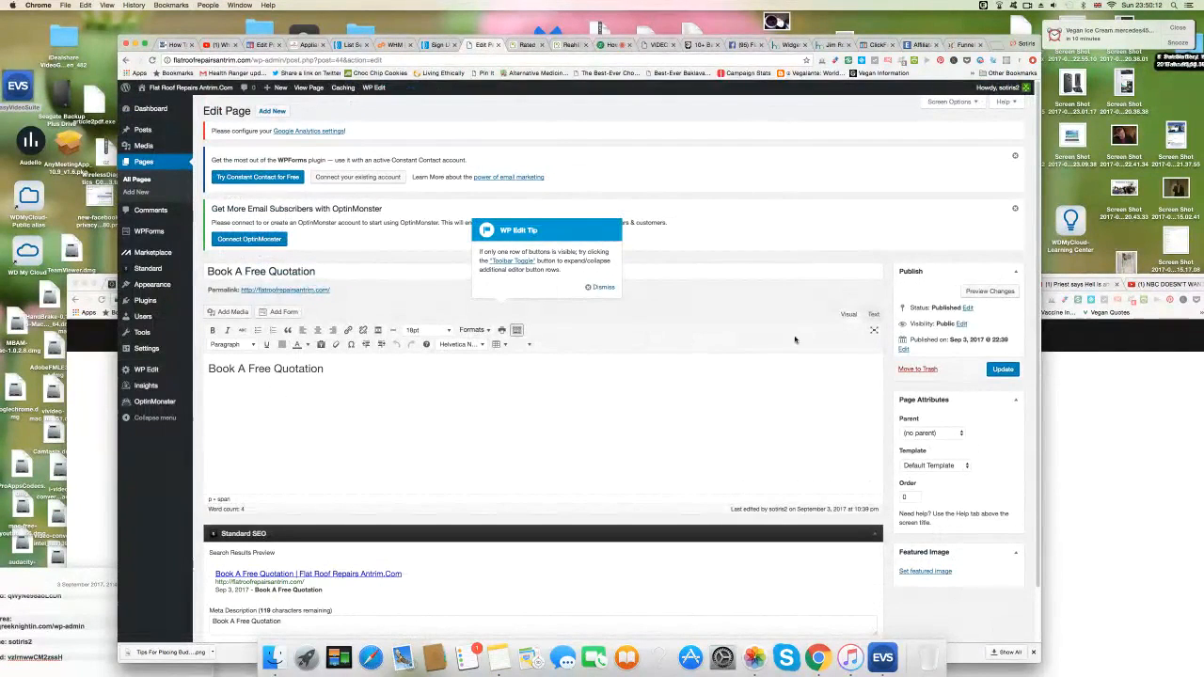
{"action": "left_click", "coordinate": [873, 314]}
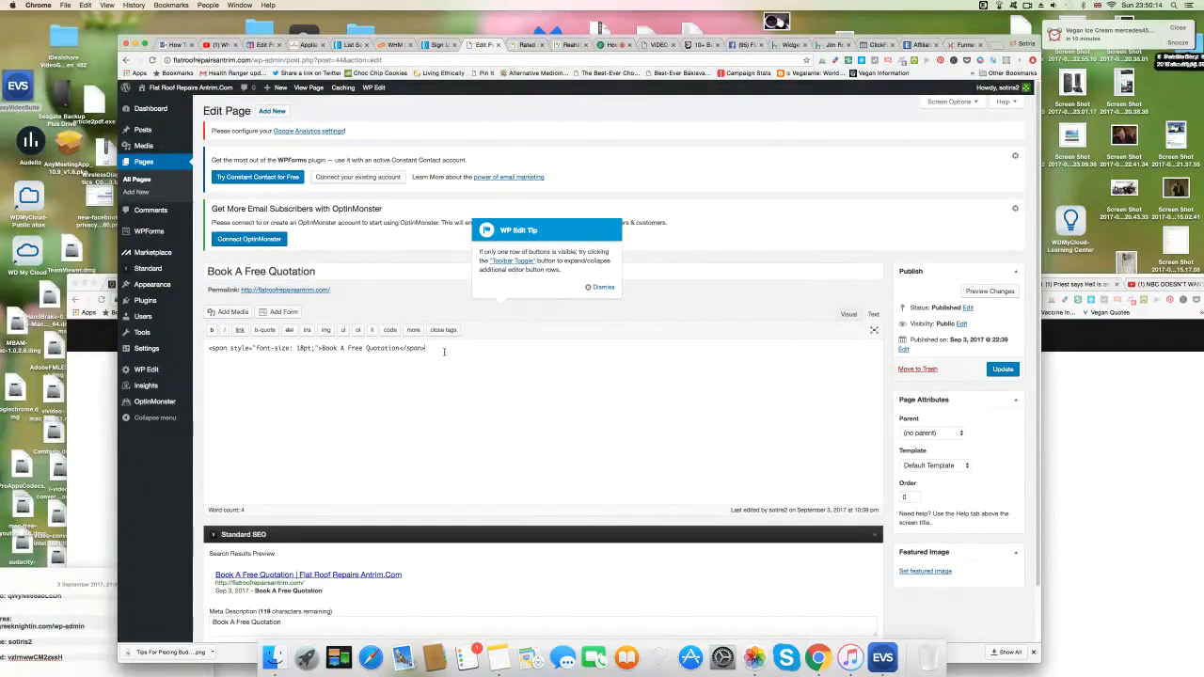
{"action": "right_click", "coordinate": [218, 369]}
{"action": "left_click", "coordinate": [271, 414]}
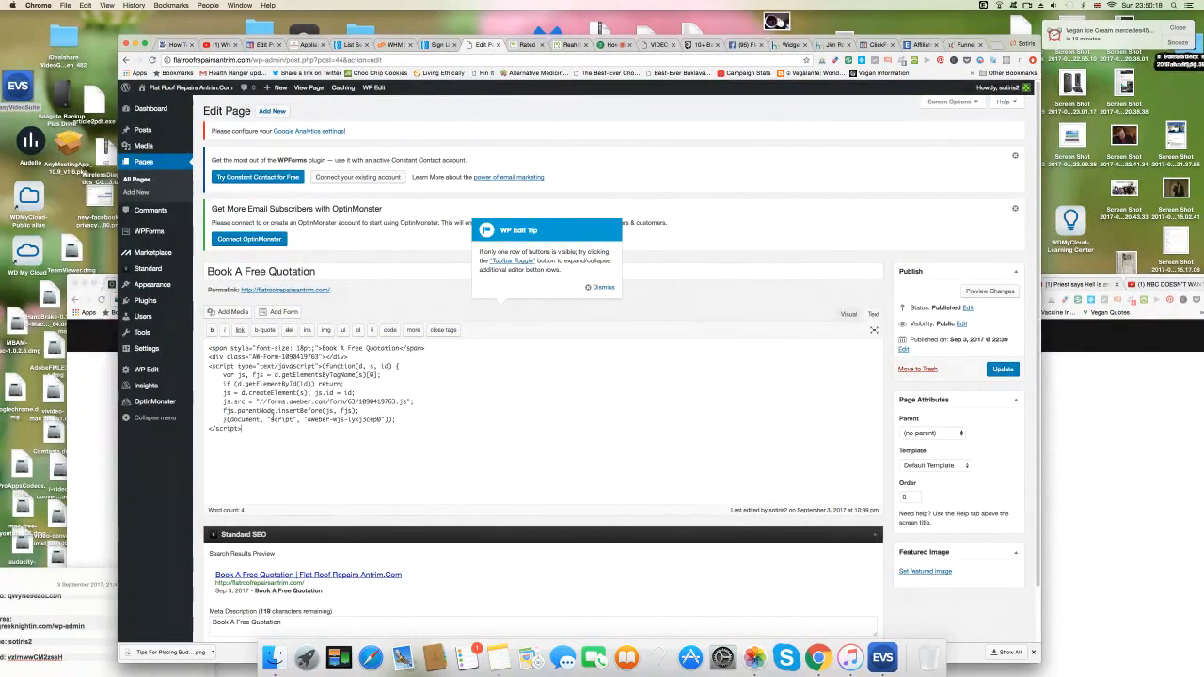
{"action": "left_click", "coordinate": [1003, 369]}
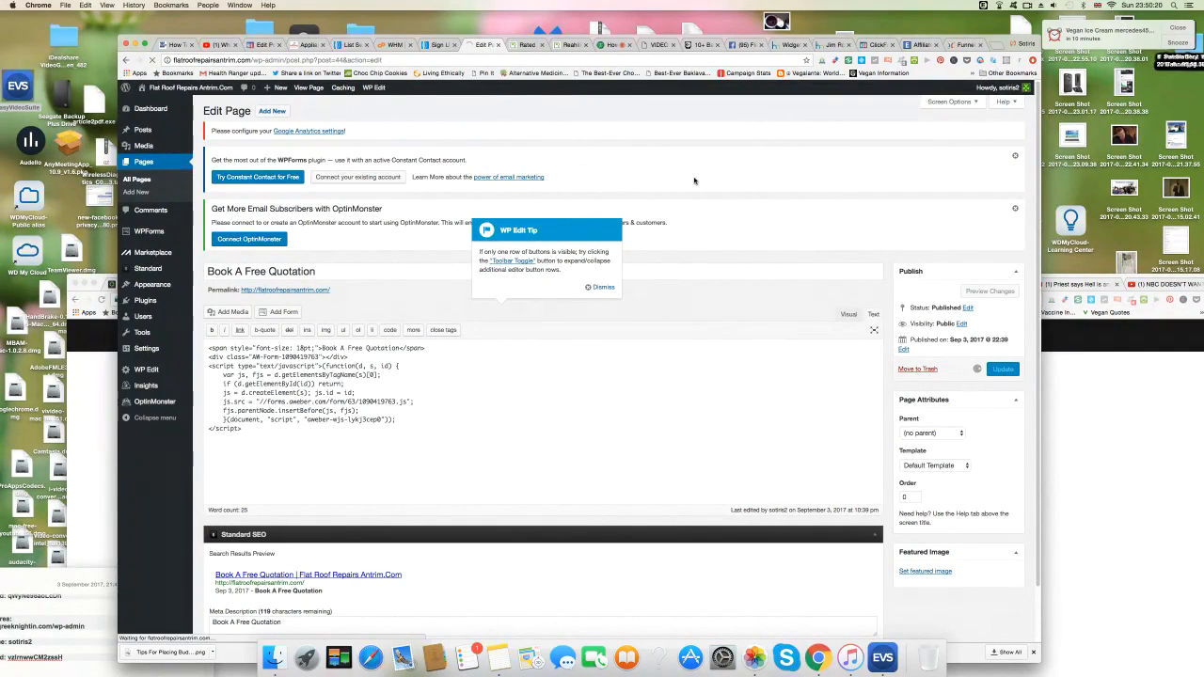
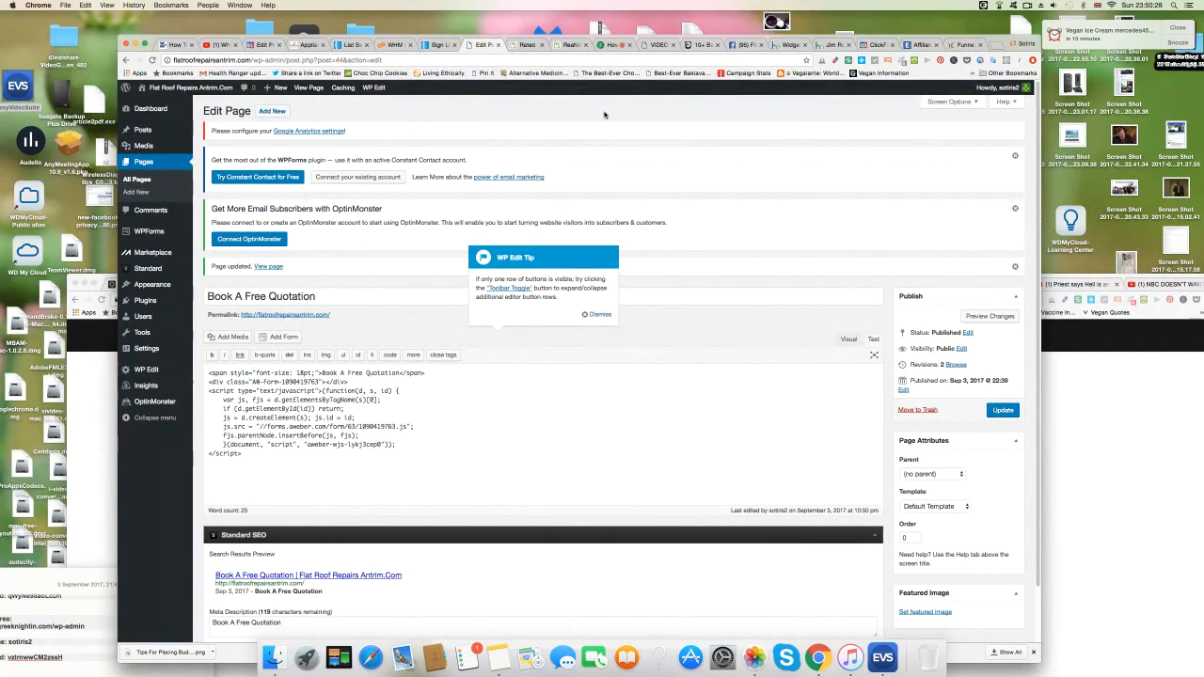
View the updated Book A Free Quotation page live from the Page updated notice.
{"action": "left_click", "coordinate": [270, 268]}
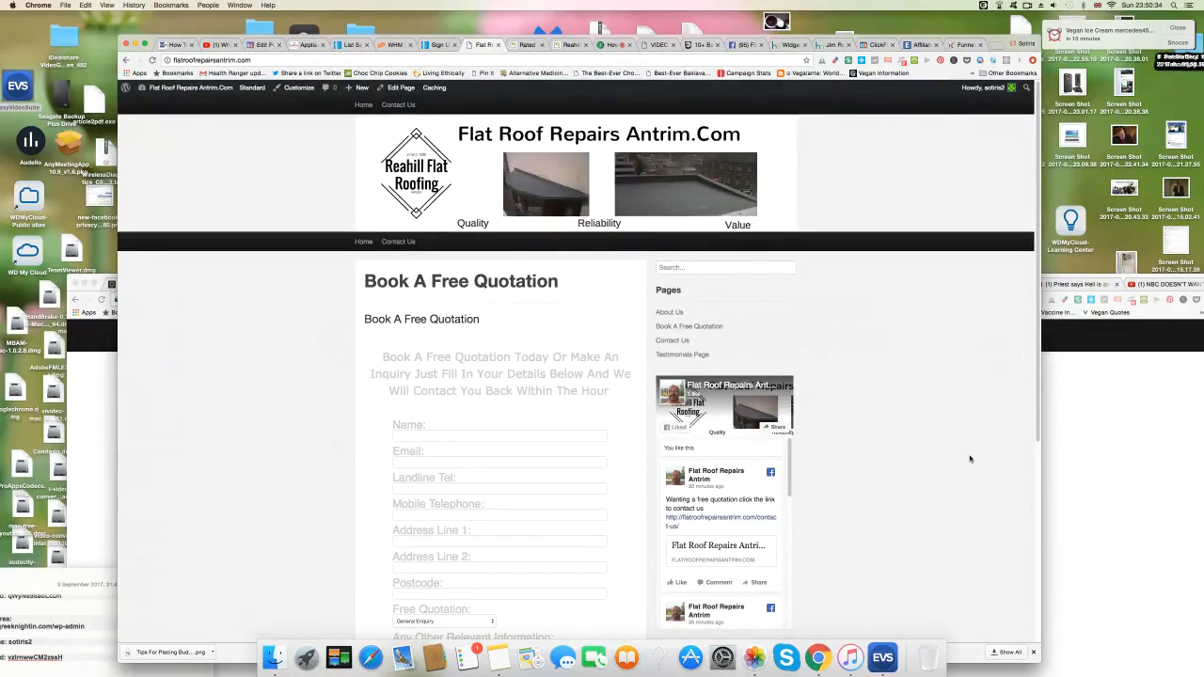
Scroll the live quotation page, test its first form fields, then return to AWeber Sign Up Forms.
{"action": "scroll", "coordinate": [970, 459], "scroll_direction": "down", "scroll_amount": 3}
{"action": "scroll", "coordinate": [970, 462], "scroll_direction": "down", "scroll_amount": 3}
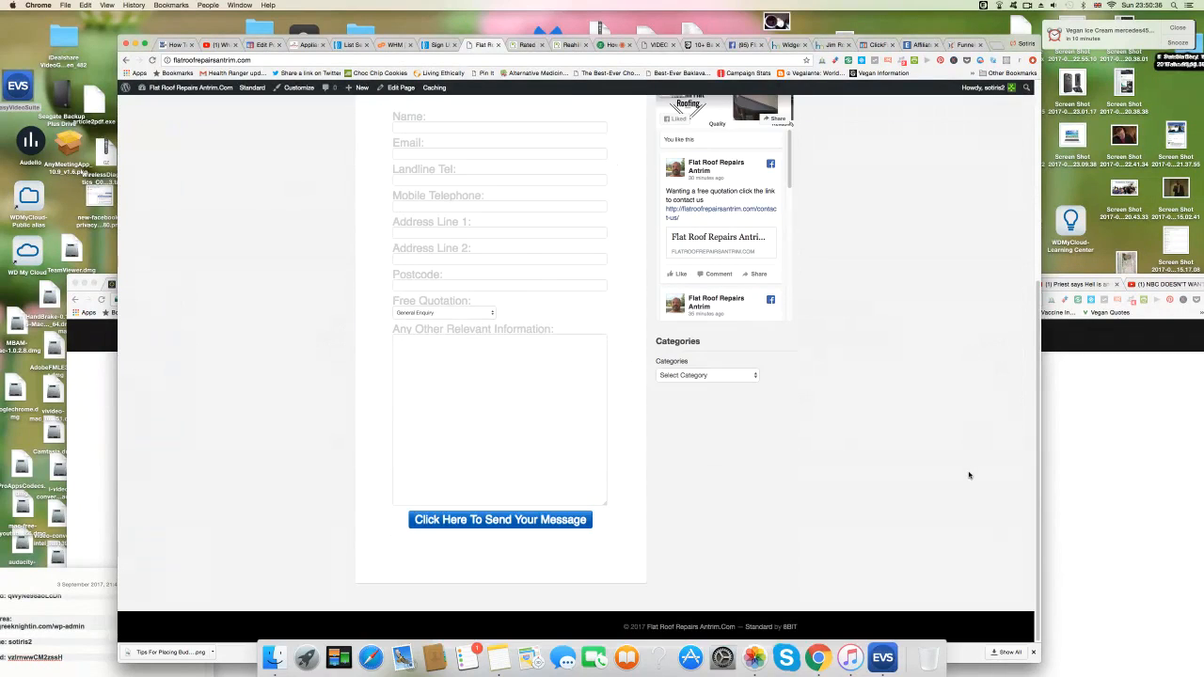
{"action": "scroll", "coordinate": [970, 475], "scroll_direction": "up", "scroll_amount": 4}
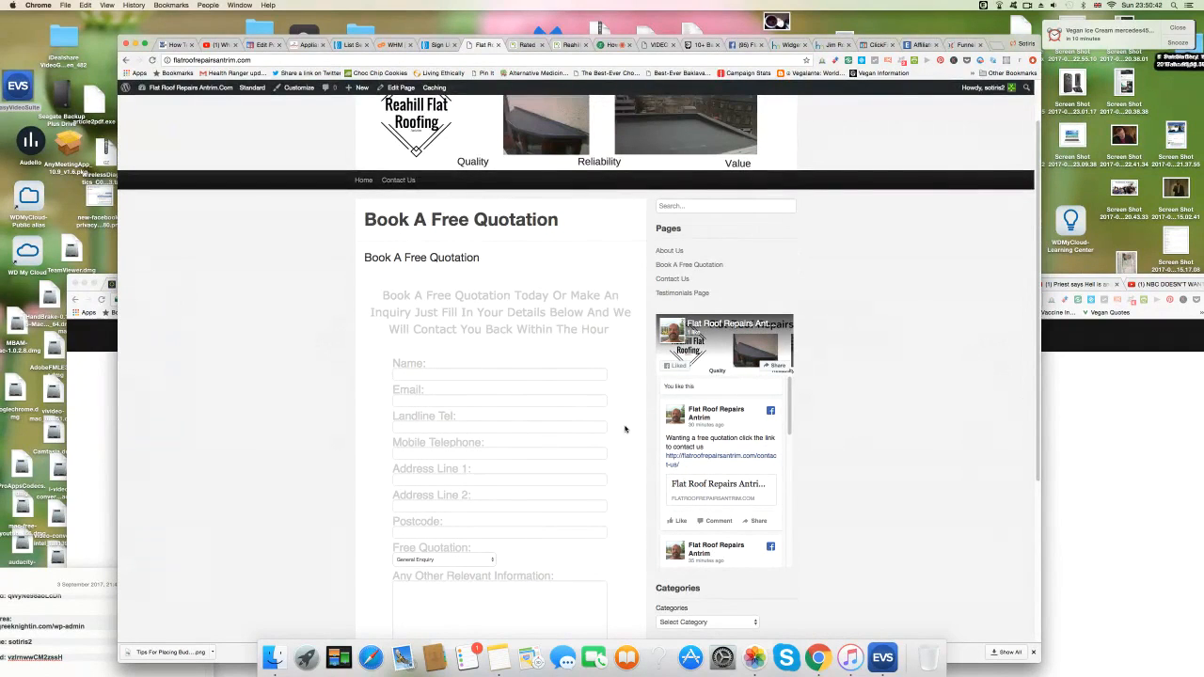
{"action": "scroll", "coordinate": [624, 429], "scroll_direction": "down", "scroll_amount": 1}
{"action": "left_click", "coordinate": [439, 338]}
{"action": "left_click", "coordinate": [432, 362]}
{"action": "left_click", "coordinate": [431, 389]}
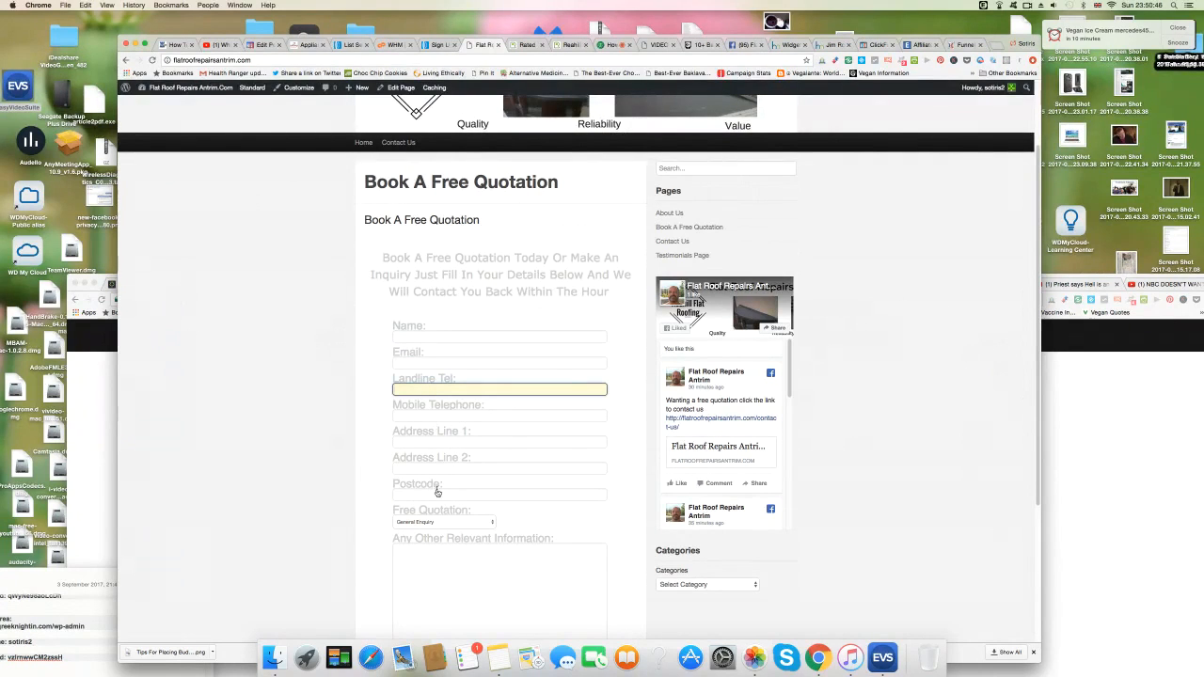
{"action": "left_click", "coordinate": [442, 45]}
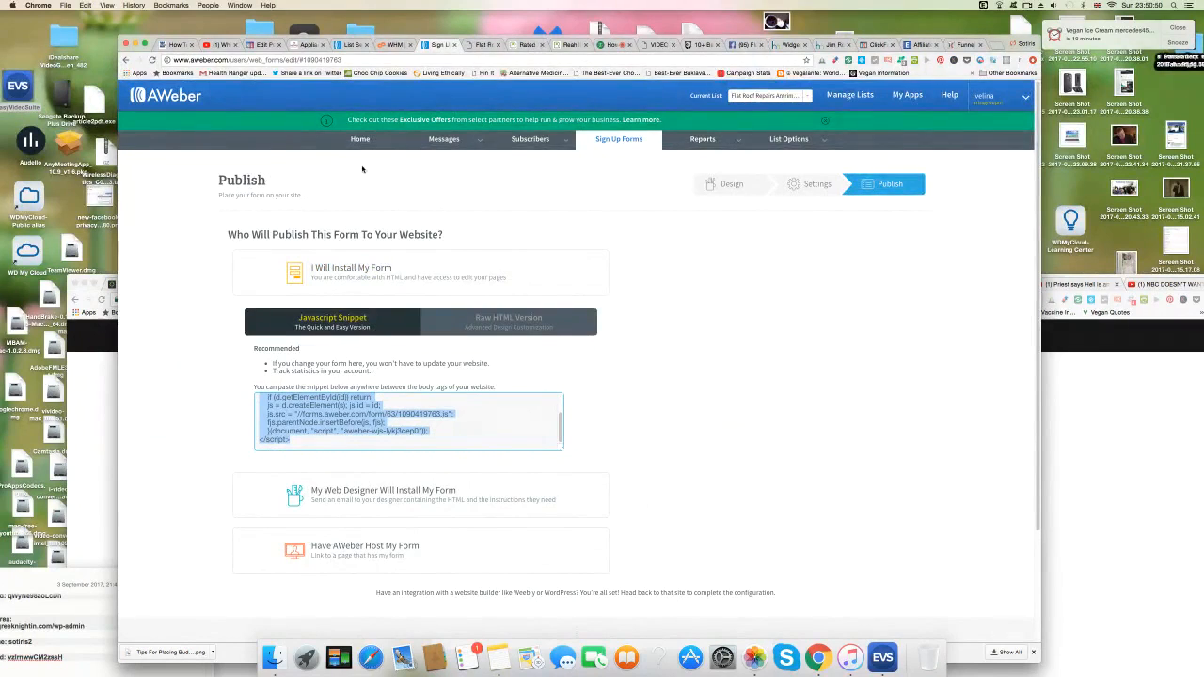
On the Design step, select the header text, make it dark and save the field.
{"action": "mouse_move", "coordinate": [545, 143]}
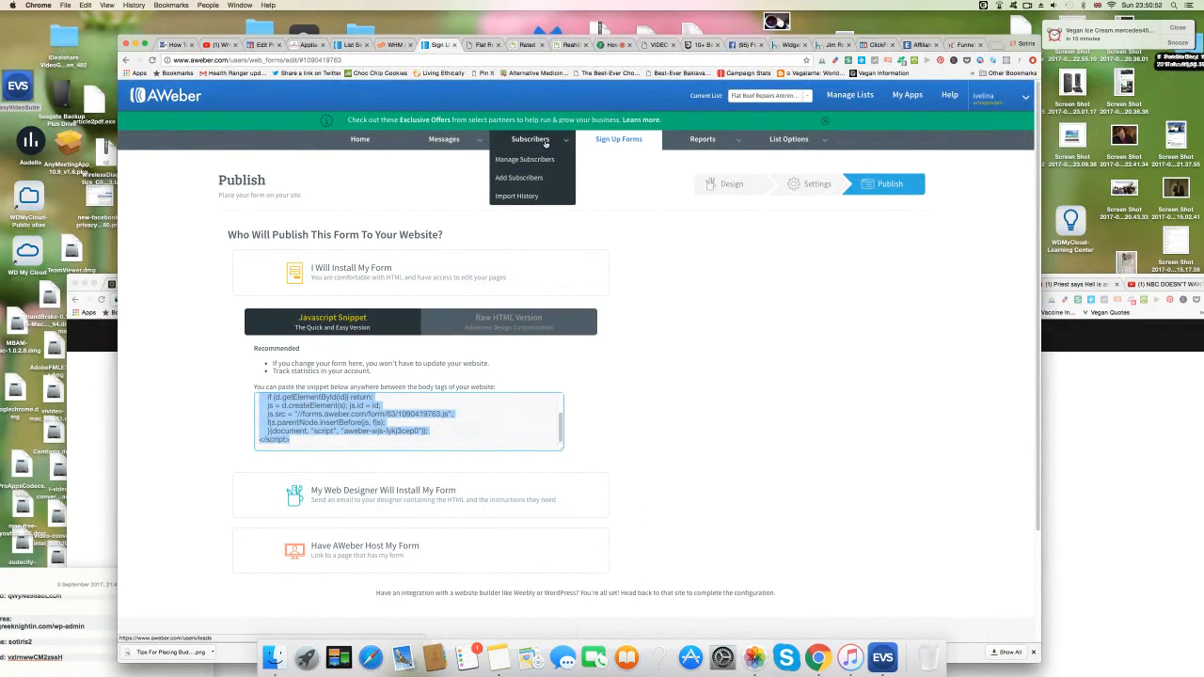
{"action": "left_click", "coordinate": [738, 185]}
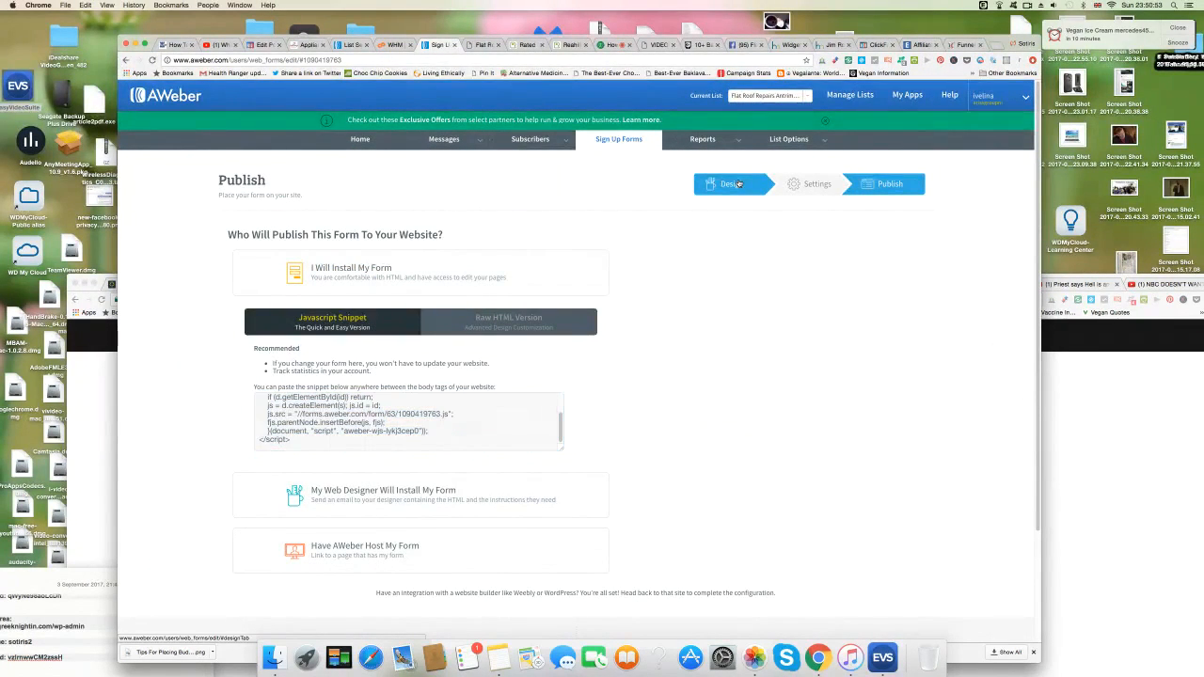
{"action": "left_click", "coordinate": [760, 401]}
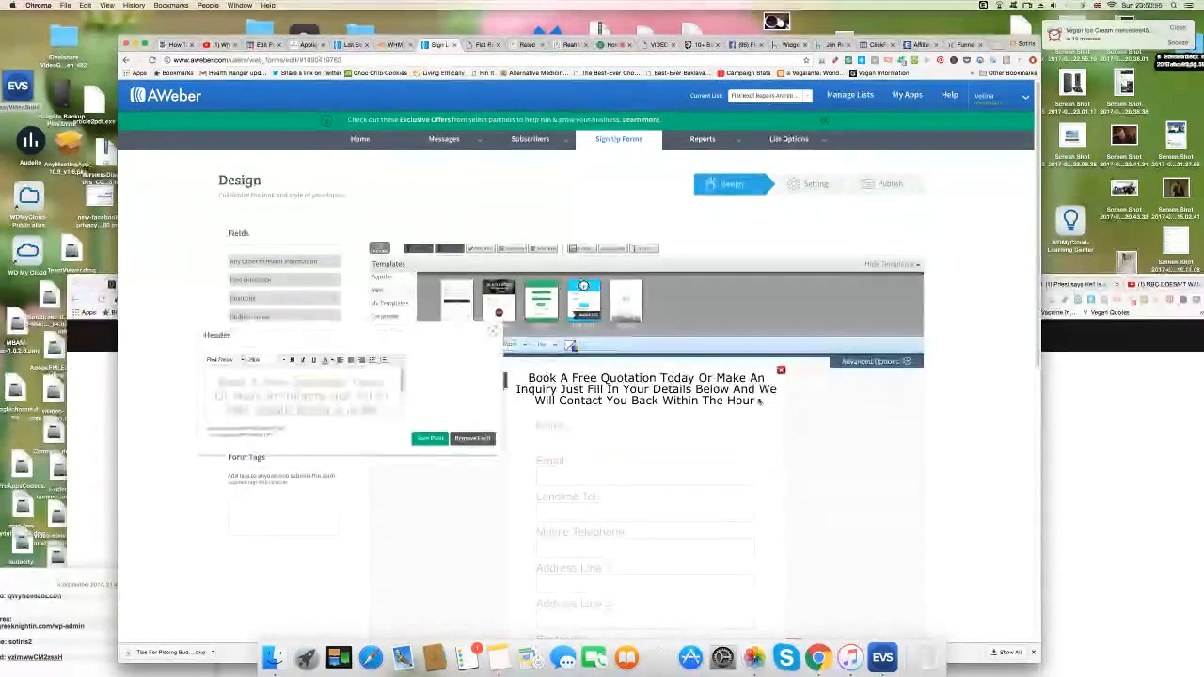
{"action": "left_click_drag", "start_coordinate": [221, 374], "coordinate": [379, 434]}
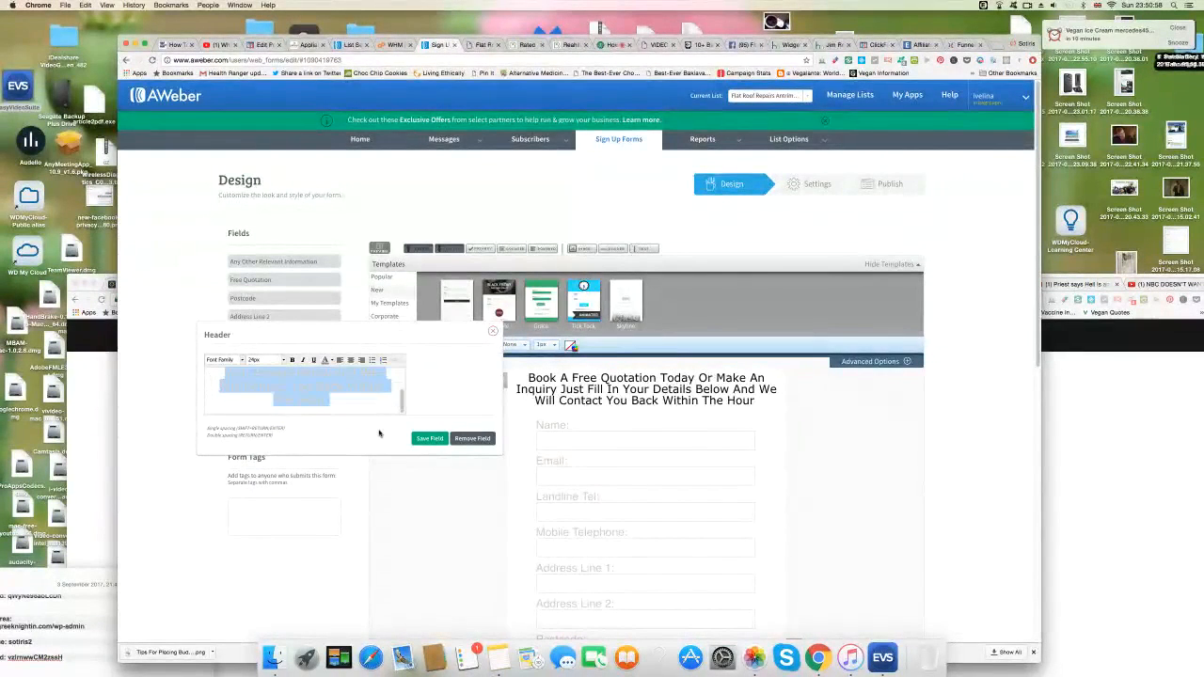
{"action": "left_click", "coordinate": [331, 361]}
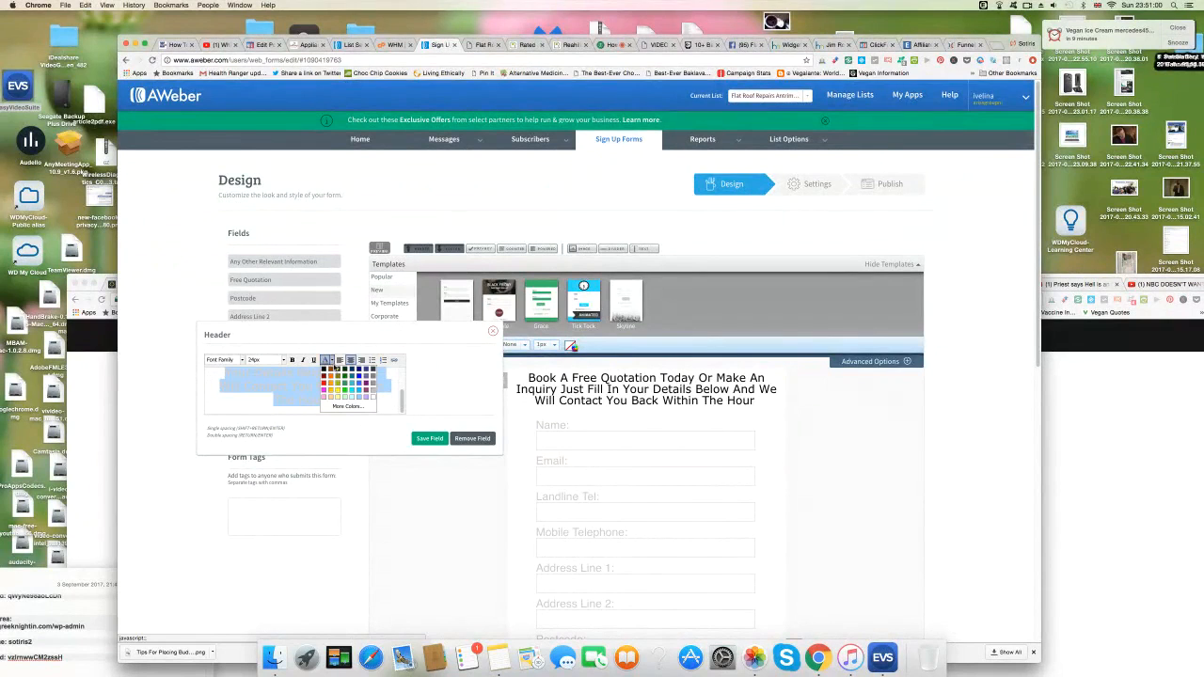
{"action": "left_click", "coordinate": [325, 368]}
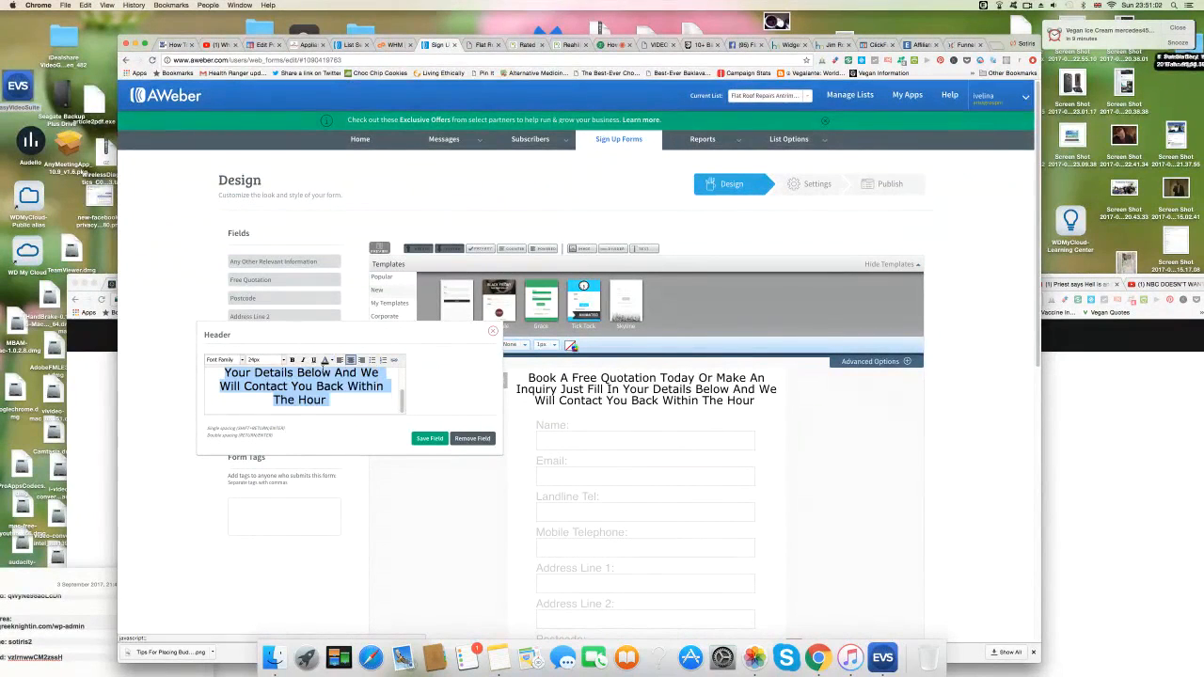
{"action": "left_click", "coordinate": [431, 440]}
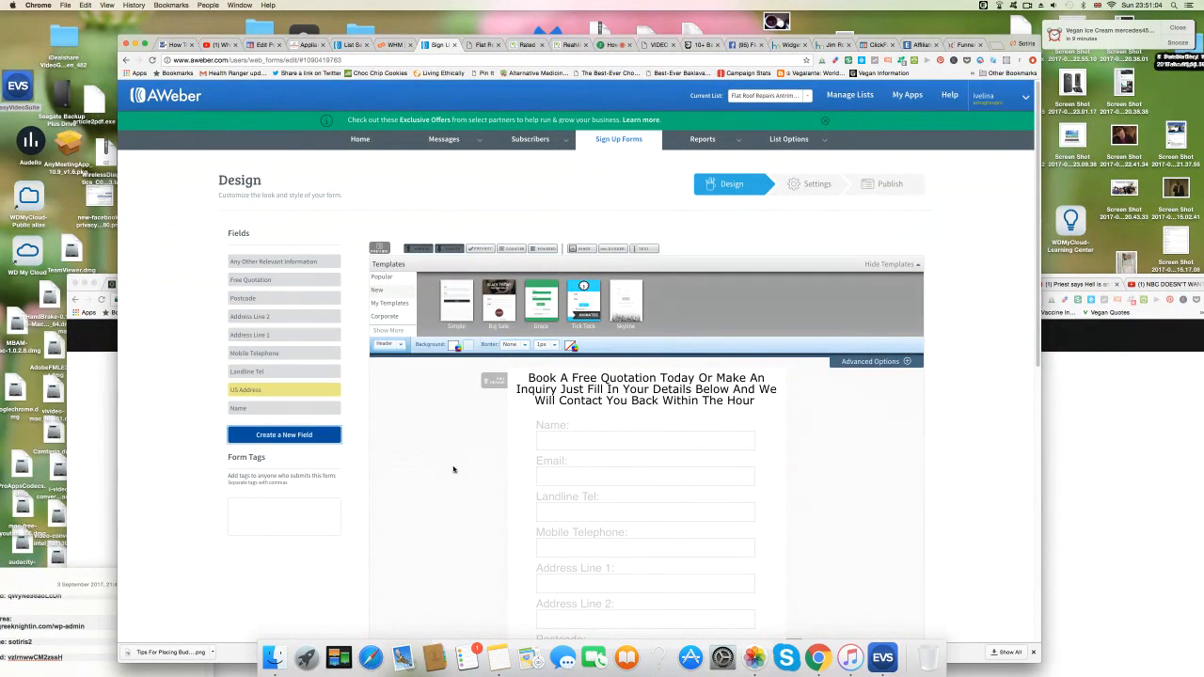
Scroll down and save the AWeber sign-up form.
{"action": "scroll", "coordinate": [452, 473], "scroll_direction": "down", "scroll_amount": 3}
{"action": "scroll", "coordinate": [450, 480], "scroll_direction": "down", "scroll_amount": 3}
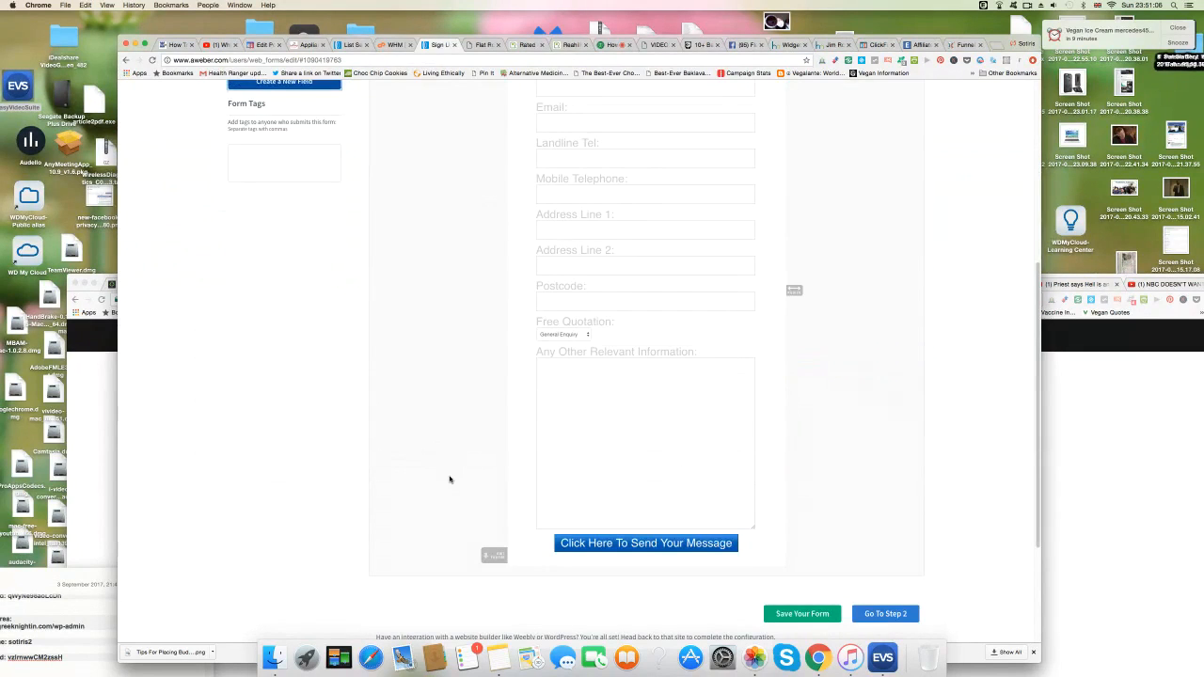
{"action": "left_click", "coordinate": [807, 611]}
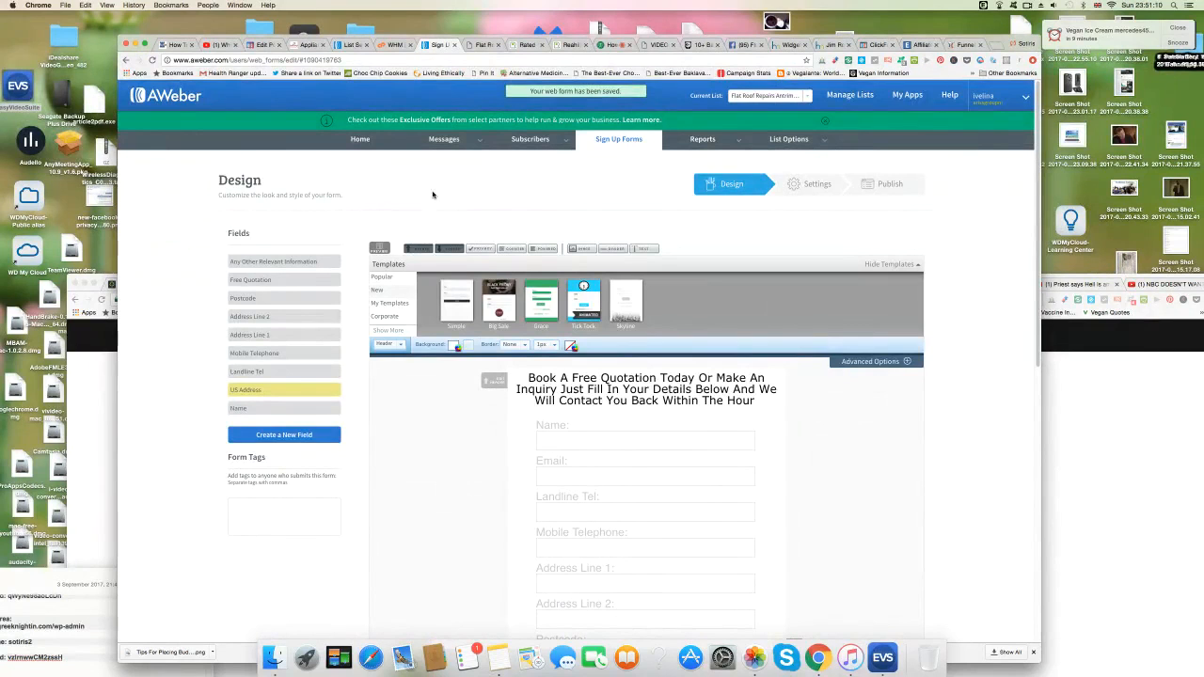
{"action": "left_click", "coordinate": [484, 45]}
Reload the live Book A Free Quotation page and try its first form fields.
{"action": "left_click", "coordinate": [340, 61]}
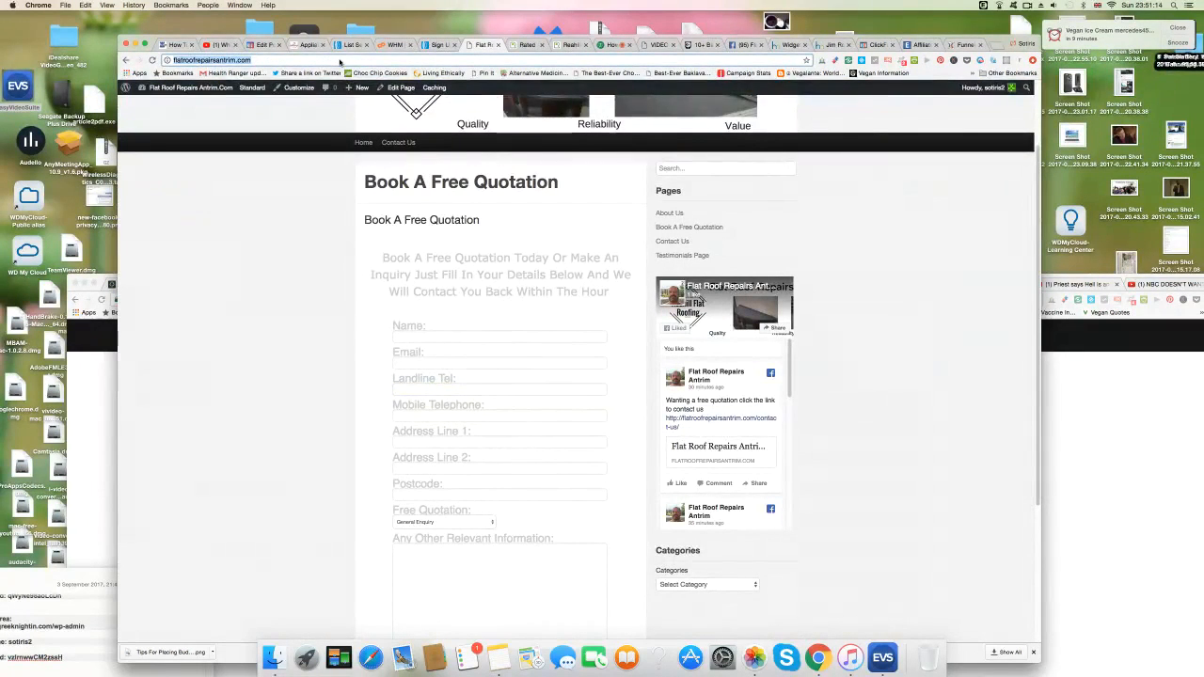
{"action": "key", "text": "Return"}
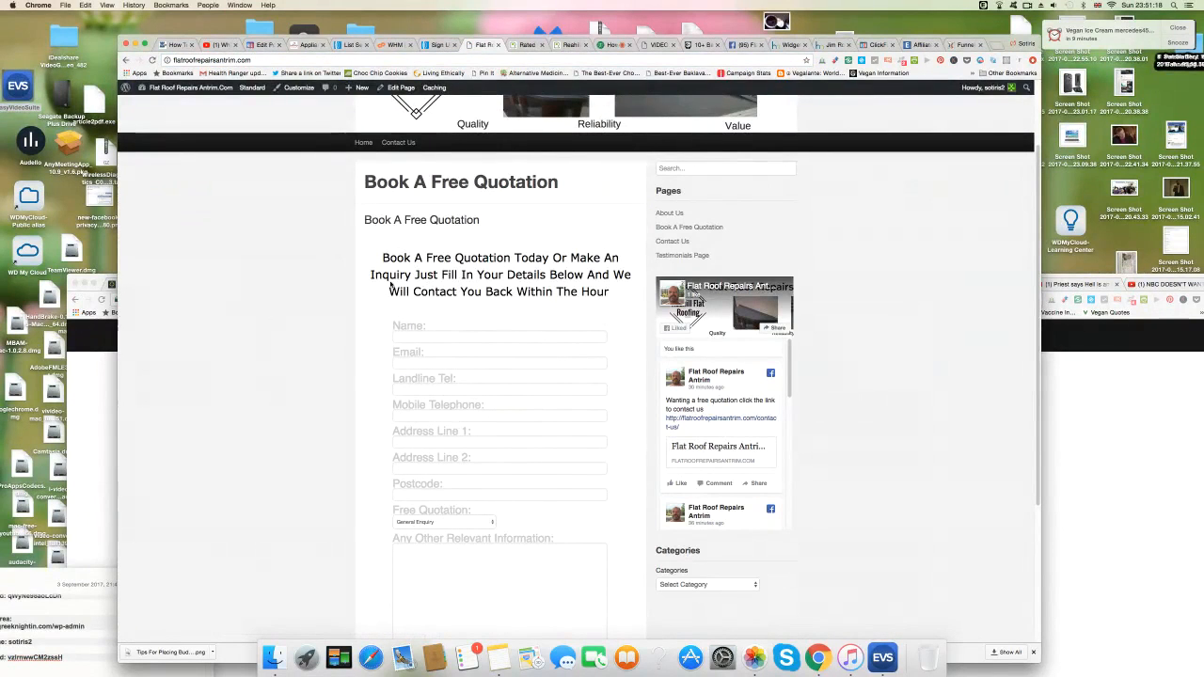
{"action": "left_click", "coordinate": [436, 337]}
{"action": "left_click", "coordinate": [425, 365]}
{"action": "left_click", "coordinate": [422, 390]}
Step down through the fields to Postcode and check the enquiry type list without changing it.
{"action": "left_click", "coordinate": [422, 416]}
{"action": "left_click", "coordinate": [422, 443]}
{"action": "left_click", "coordinate": [423, 468]}
{"action": "left_click", "coordinate": [423, 494]}
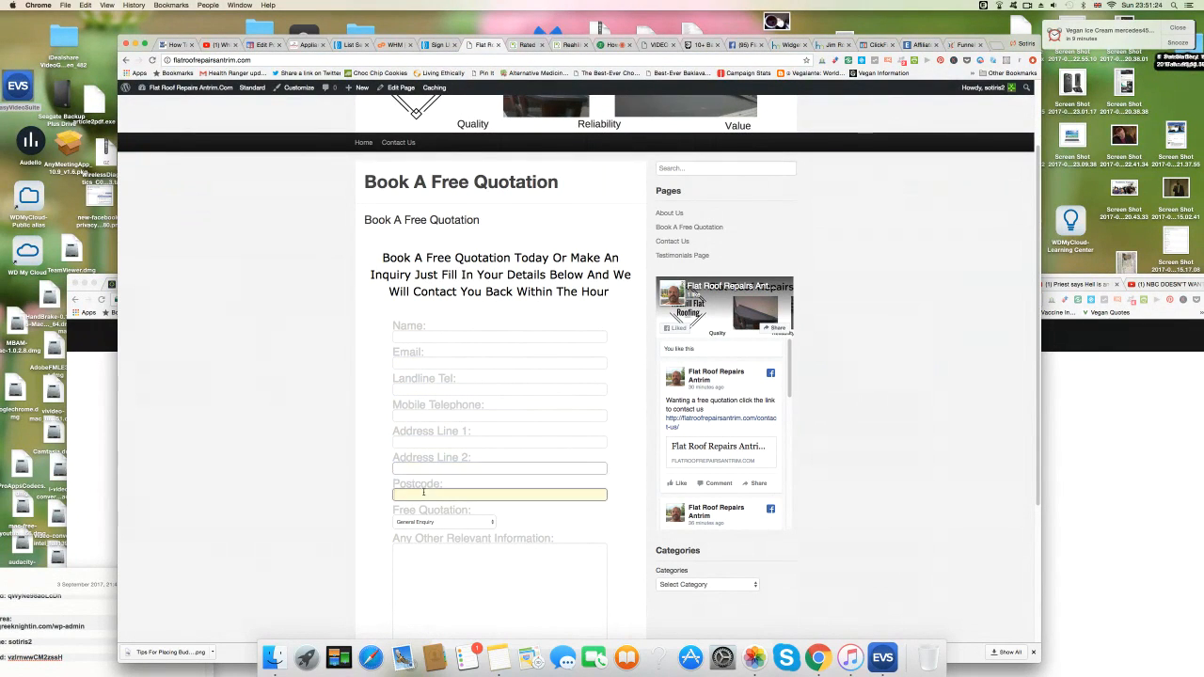
{"action": "left_click", "coordinate": [488, 524]}
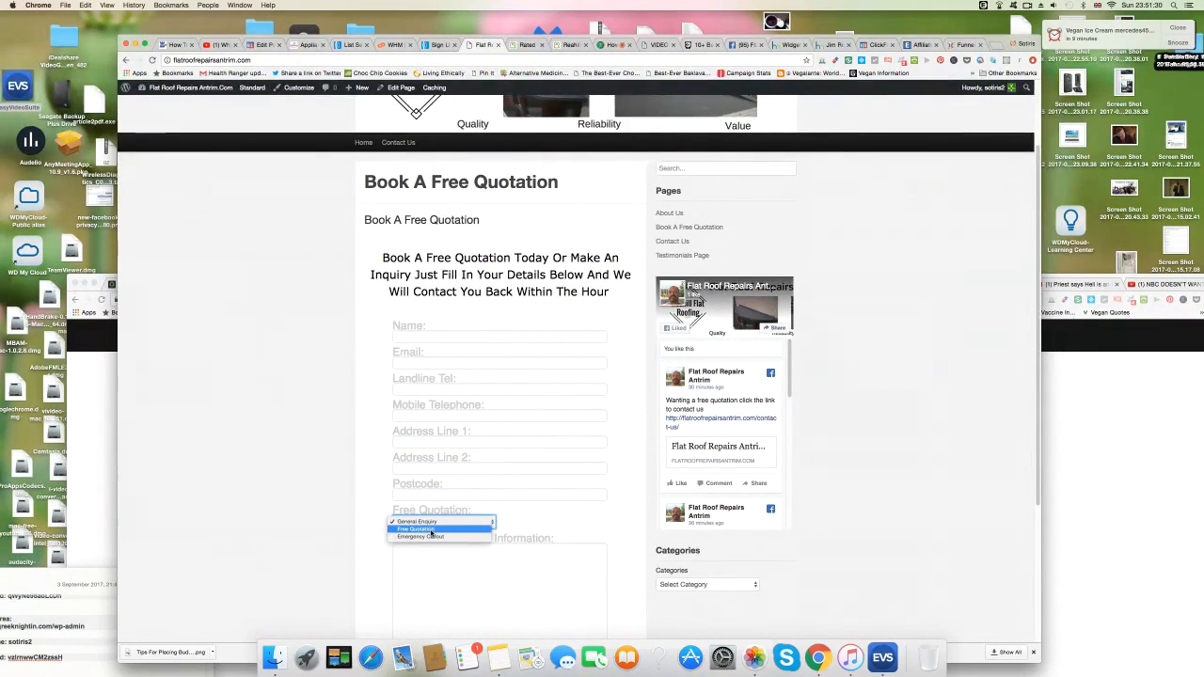
{"action": "left_click", "coordinate": [317, 455]}
{"action": "scroll", "coordinate": [371, 551], "scroll_direction": "down", "scroll_amount": 3}
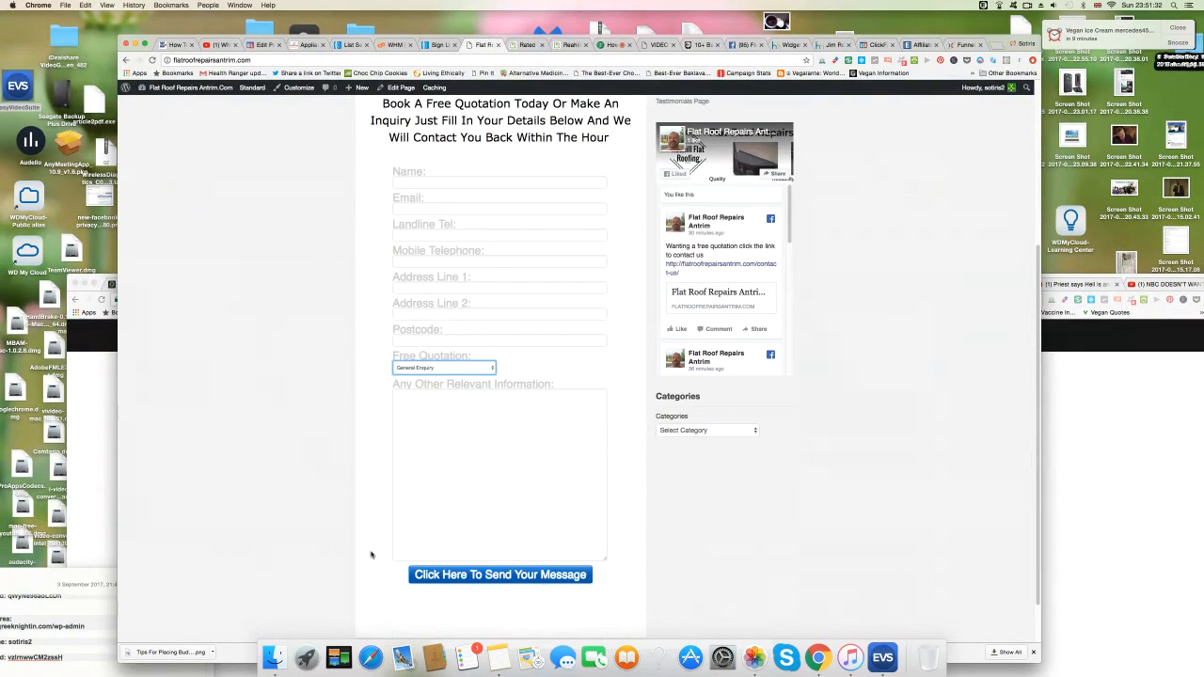
{"action": "scroll", "coordinate": [360, 551], "scroll_direction": "up", "scroll_amount": 2}
Enter a test name, e-mail address, landline and mobile number into the live form.
{"action": "left_click", "coordinate": [424, 262]}
{"action": "type", "text": "Steve Jobs Test"}
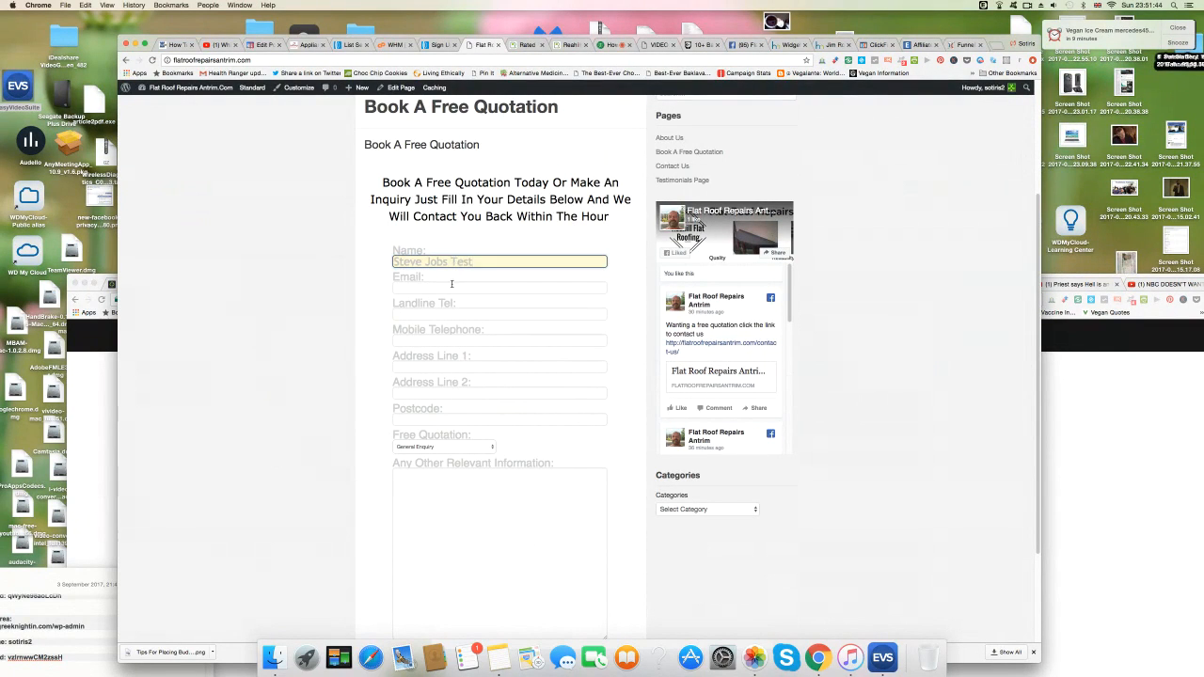
{"action": "left_click", "coordinate": [452, 285]}
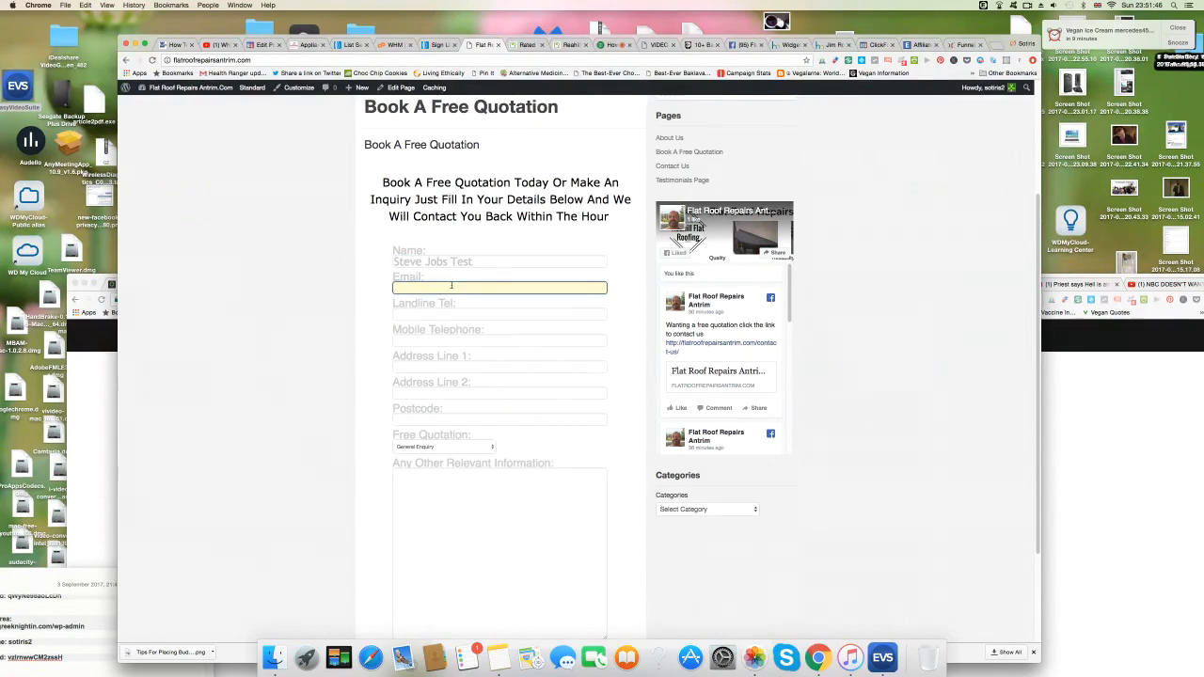
{"action": "left_click", "coordinate": [445, 315]}
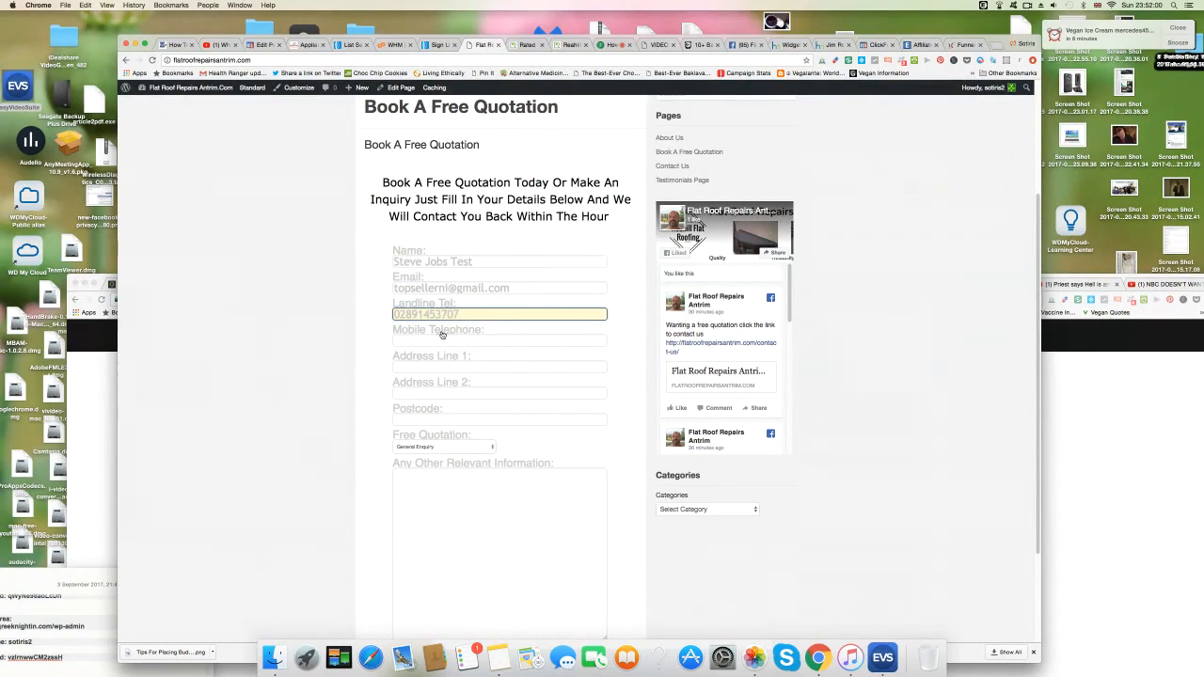
{"action": "left_click", "coordinate": [439, 339]}
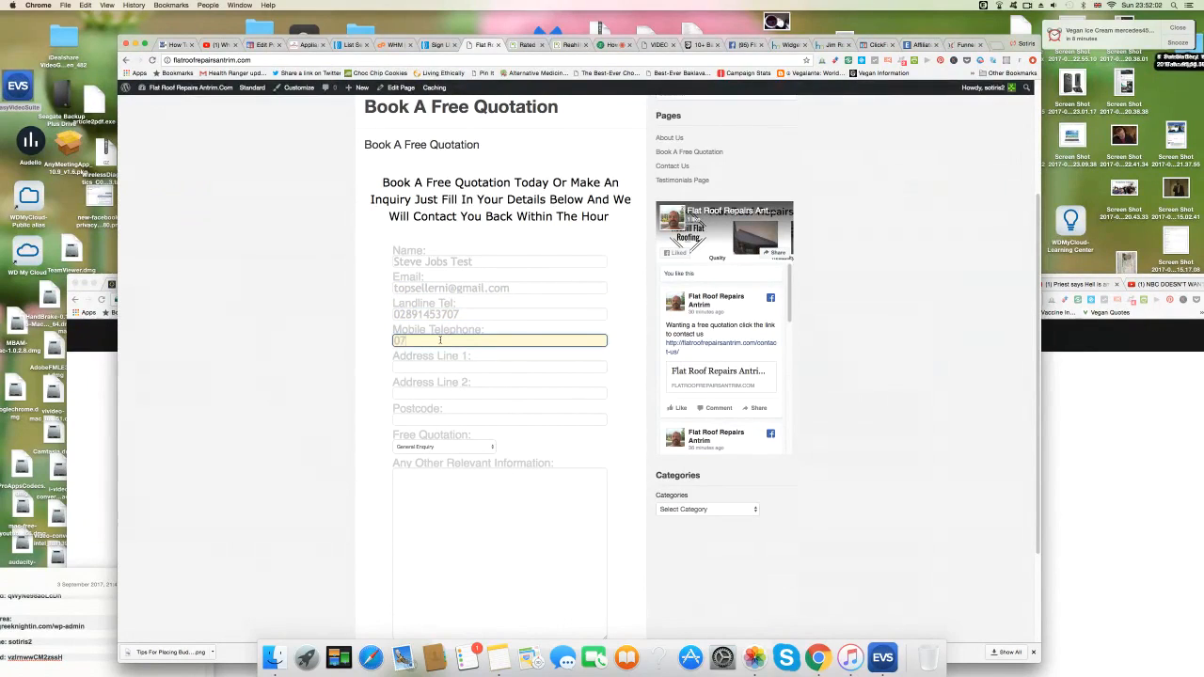
Fill in both address lines and the postcode, fixing a stray extra letter in the town.
{"action": "left_click", "coordinate": [439, 368]}
{"action": "left_click", "coordinate": [439, 369]}
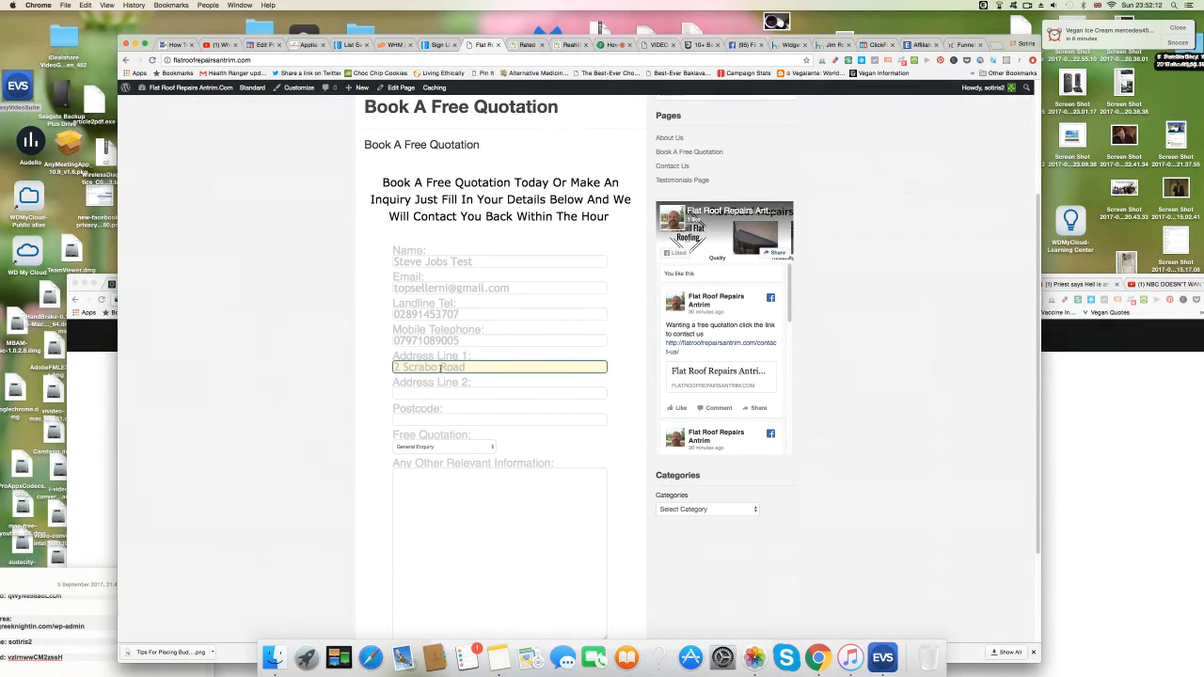
{"action": "left_click", "coordinate": [440, 393]}
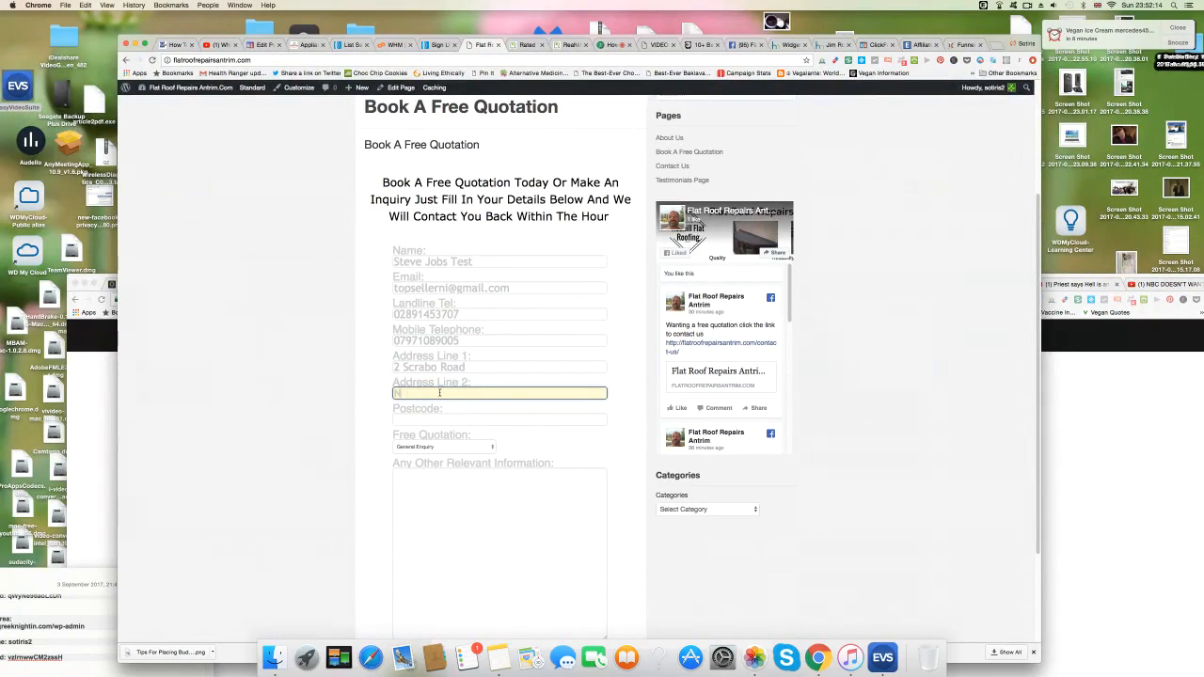
{"action": "type", "text": "Newtownards"}
{"action": "type", "text": "o"}
{"action": "left_click", "coordinate": [440, 395]}
{"action": "key", "text": "BackSpace"}
{"action": "left_click", "coordinate": [436, 417]}
{"action": "type", "text": "BT36"}
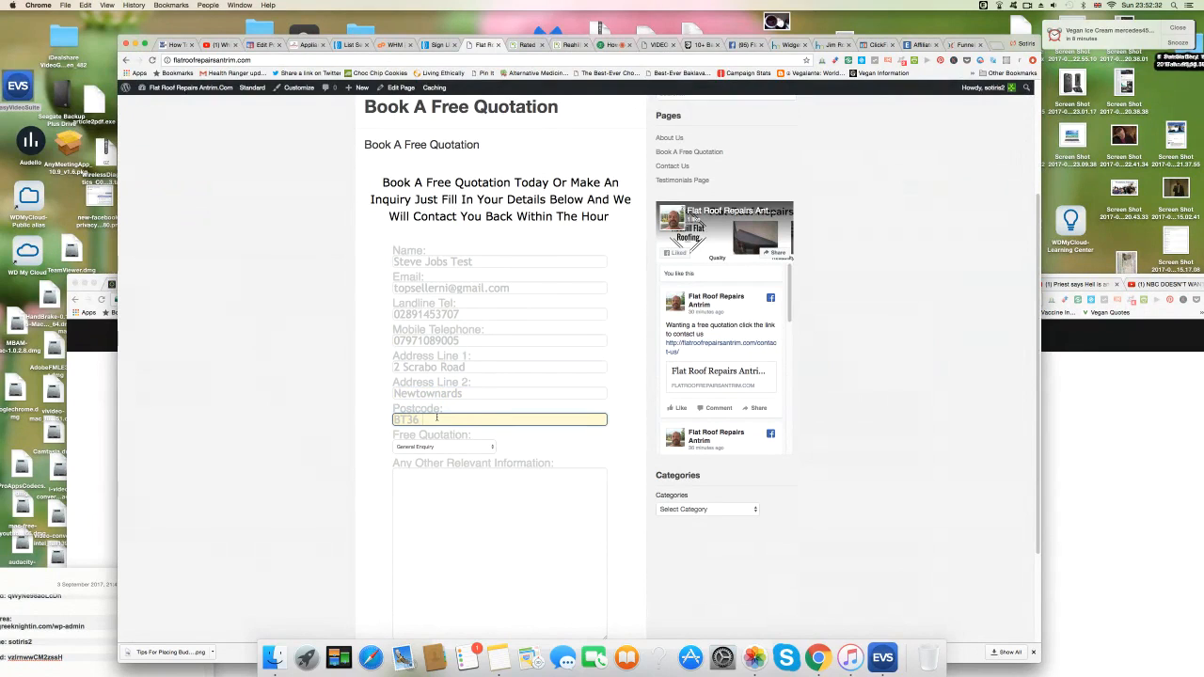
{"action": "type", "text": " 4ET"}
Choose Free Quotation, add 'My Roof Has Caved In Looking a quote For A New One.' and submit.
{"action": "left_click", "coordinate": [480, 450]}
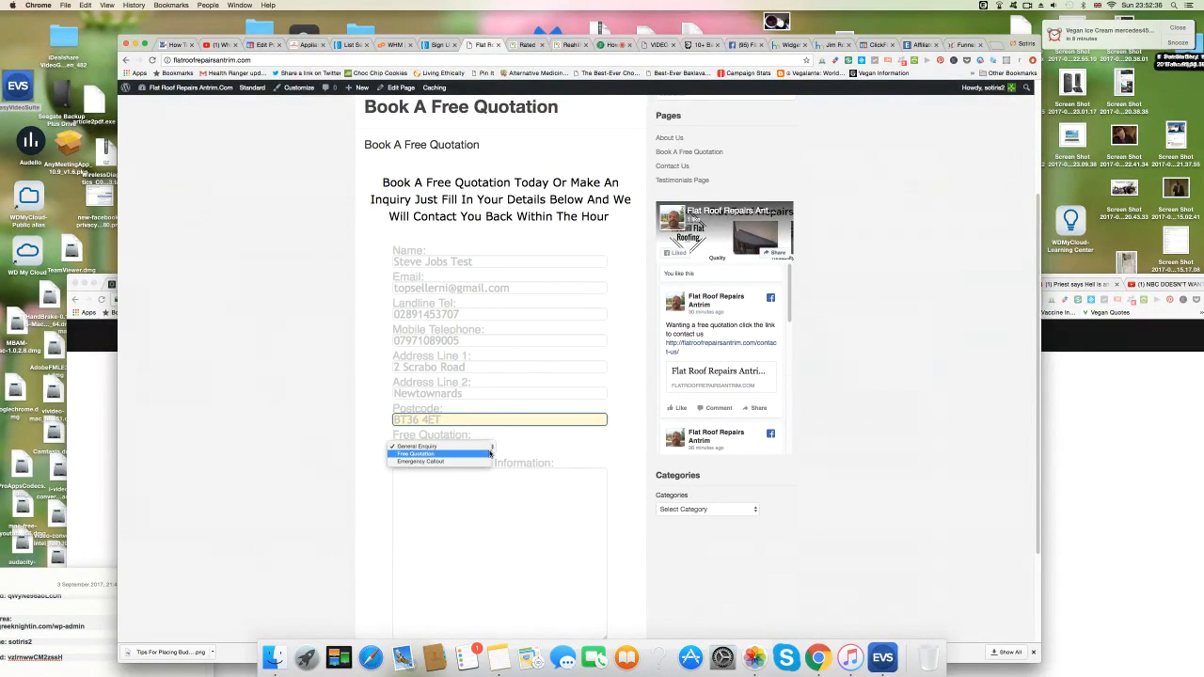
{"action": "left_click", "coordinate": [448, 456]}
{"action": "left_click", "coordinate": [454, 481]}
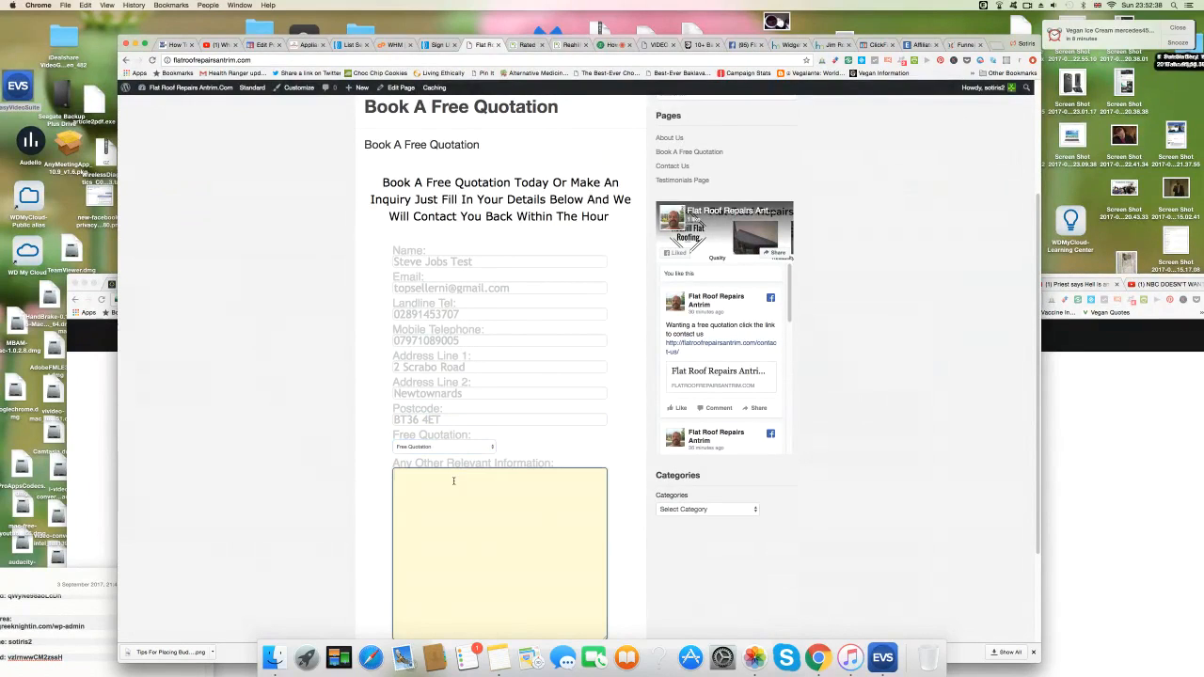
{"action": "type", "text": "My Roof Has Caved In Looking a quote Fo"}
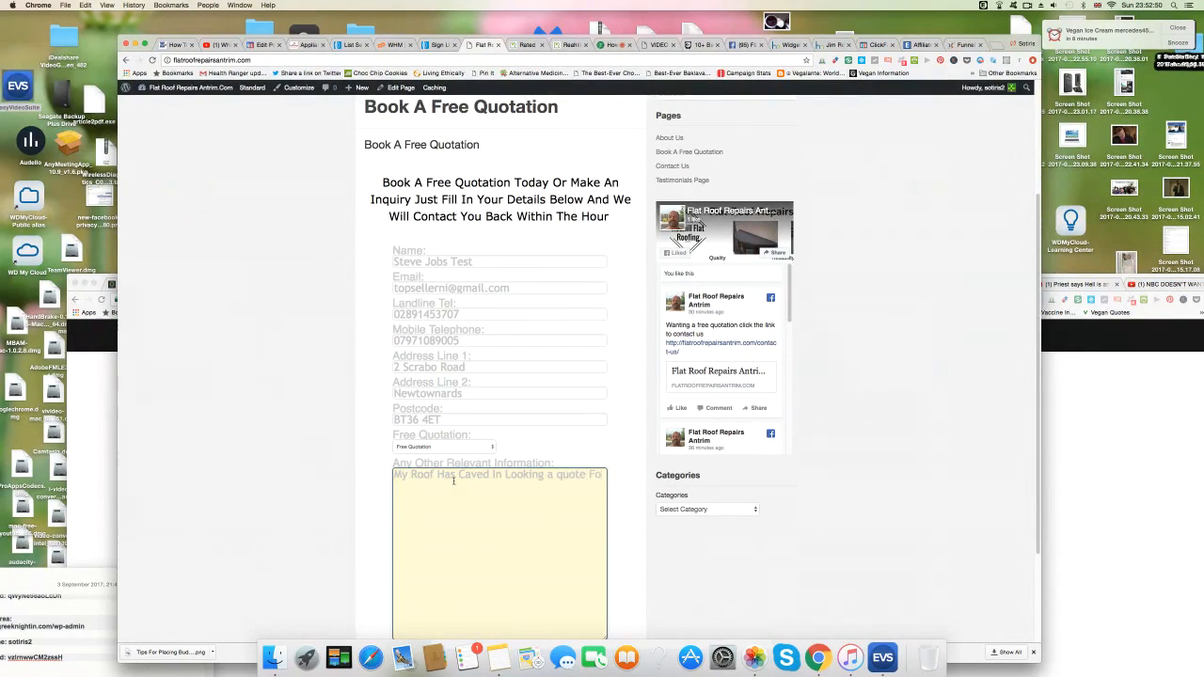
{"action": "type", "text": "r A New One."}
{"action": "scroll", "coordinate": [484, 525], "scroll_direction": "down", "scroll_amount": 2}
{"action": "left_click", "coordinate": [501, 593]}
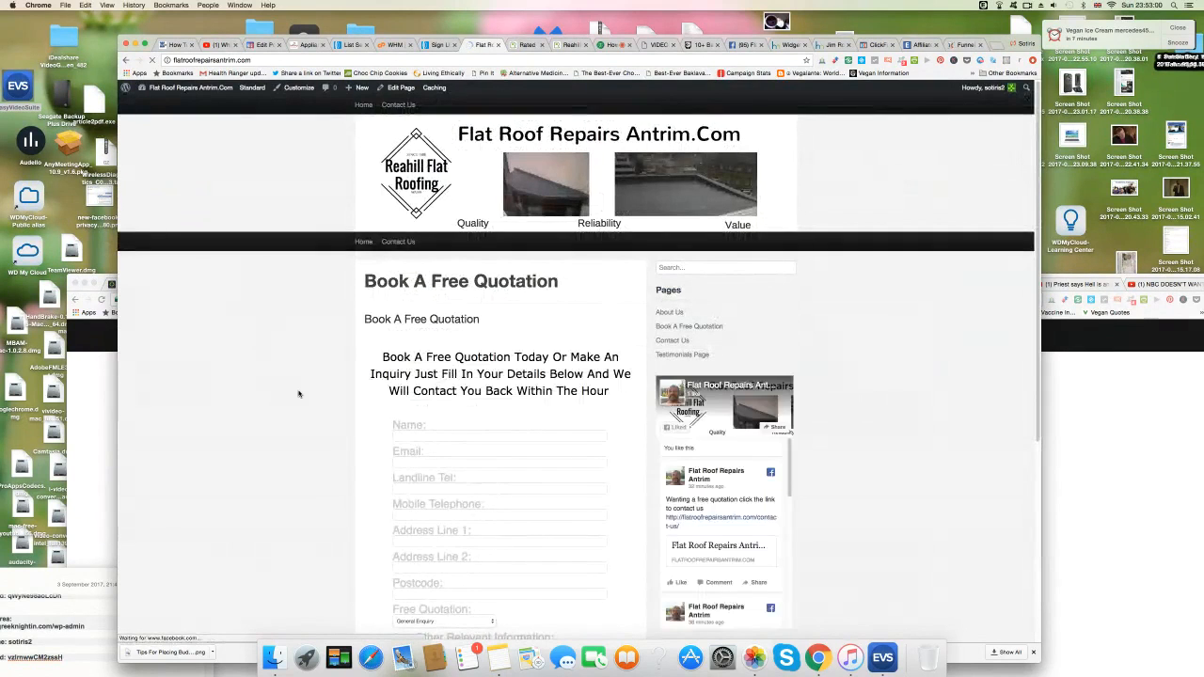
{"action": "scroll", "coordinate": [299, 394], "scroll_direction": "down", "scroll_amount": 4}
{"action": "scroll", "coordinate": [300, 393], "scroll_direction": "up", "scroll_amount": 4}
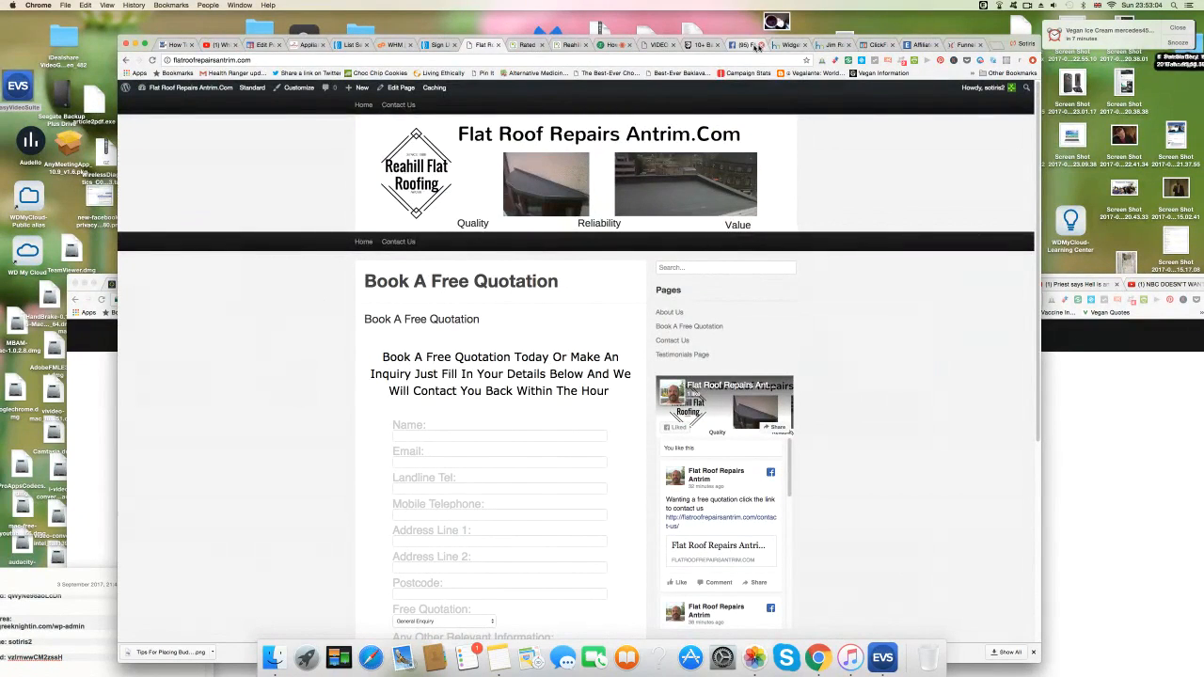
Go to Gmail in a spare browser tab.
{"action": "left_click", "coordinate": [828, 46]}
{"action": "left_click", "coordinate": [761, 59]}
{"action": "type", "text": "gmail.com"}
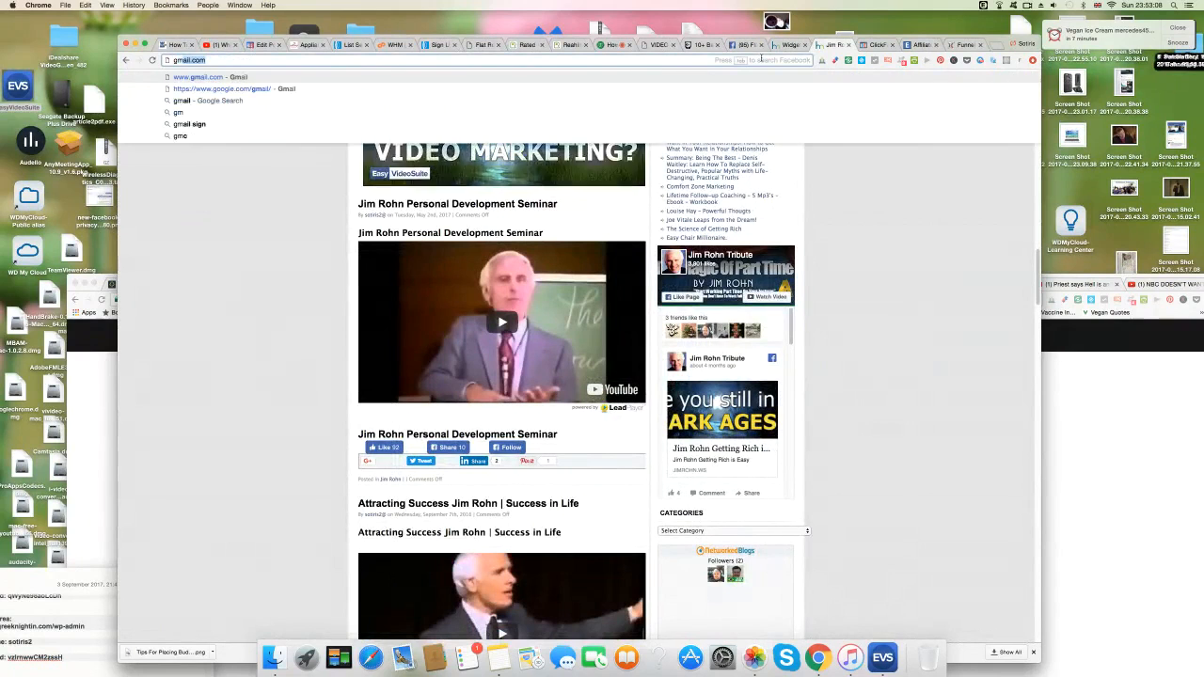
{"action": "key", "text": "Return"}
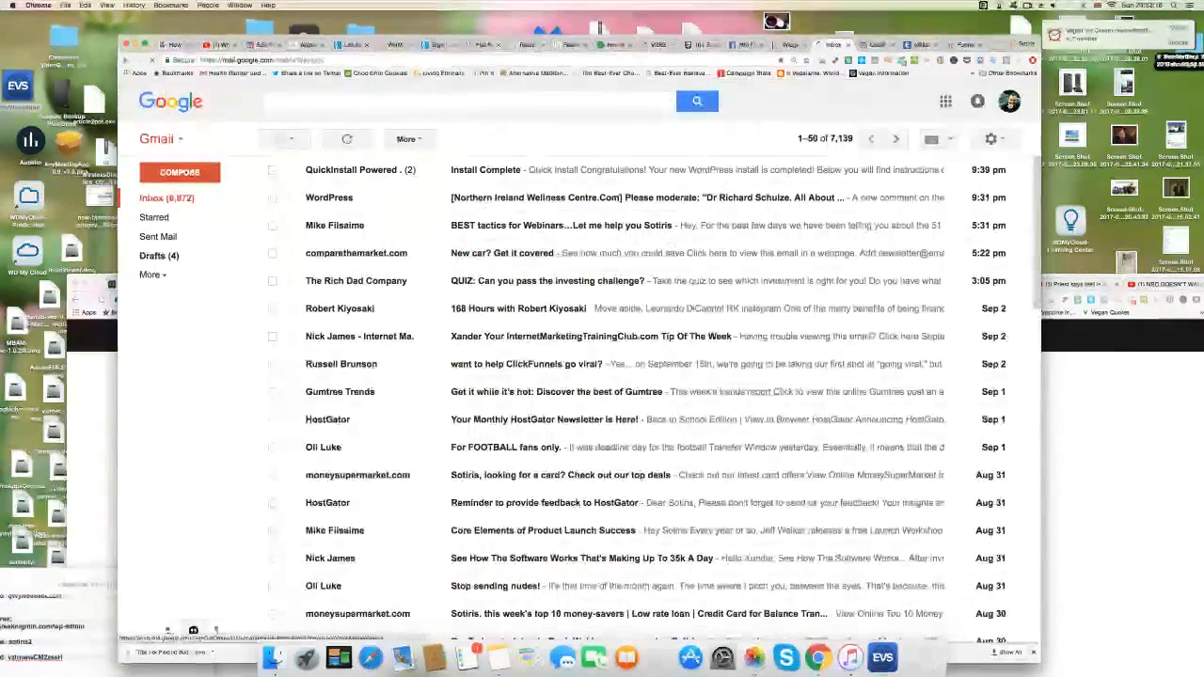
Sign out of Google and sign in to the other account with its password.
{"action": "left_click", "coordinate": [1009, 101]}
{"action": "left_click", "coordinate": [978, 238]}
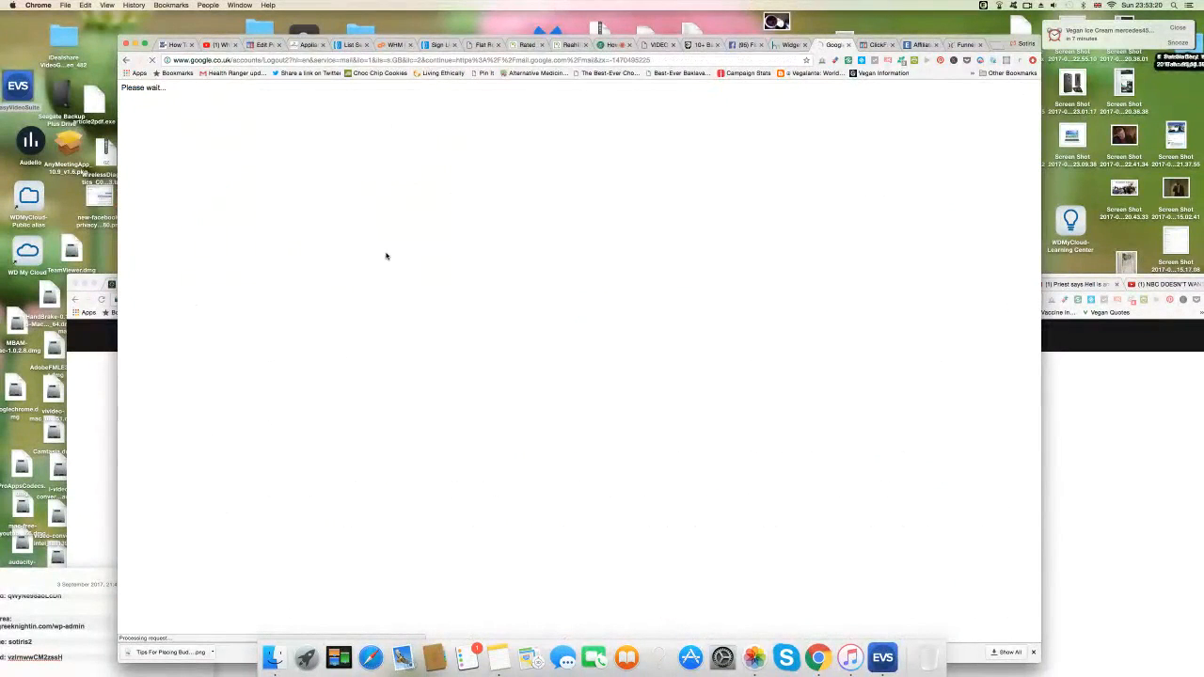
{"action": "left_click", "coordinate": [555, 228]}
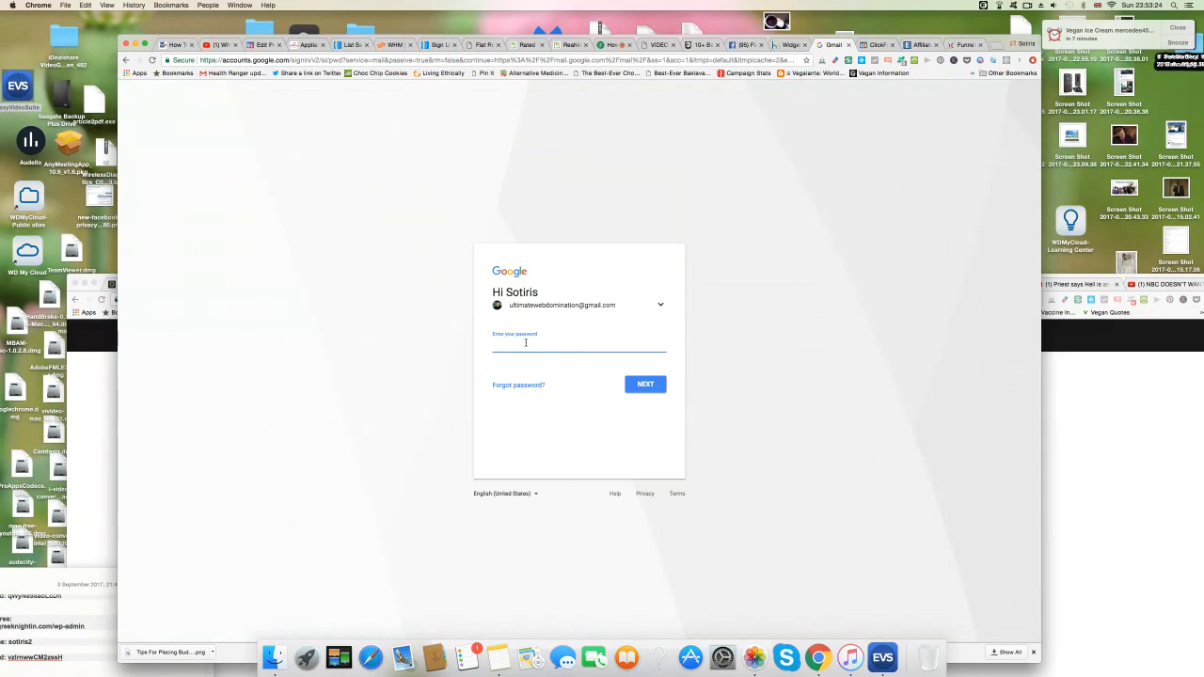
{"action": "type", "text": "••••"}
{"action": "left_click", "coordinate": [644, 384]}
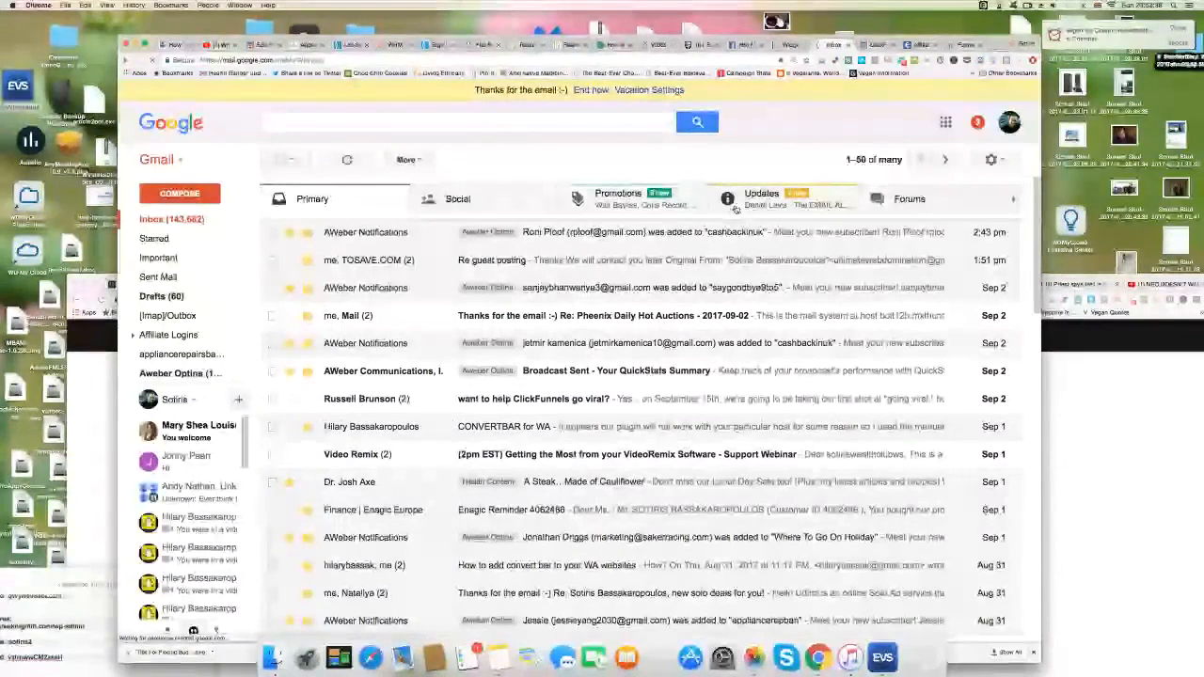
Open the newest AWeber subscriber notification under the Aweber Optins label and read through it.
{"action": "left_click", "coordinate": [178, 219]}
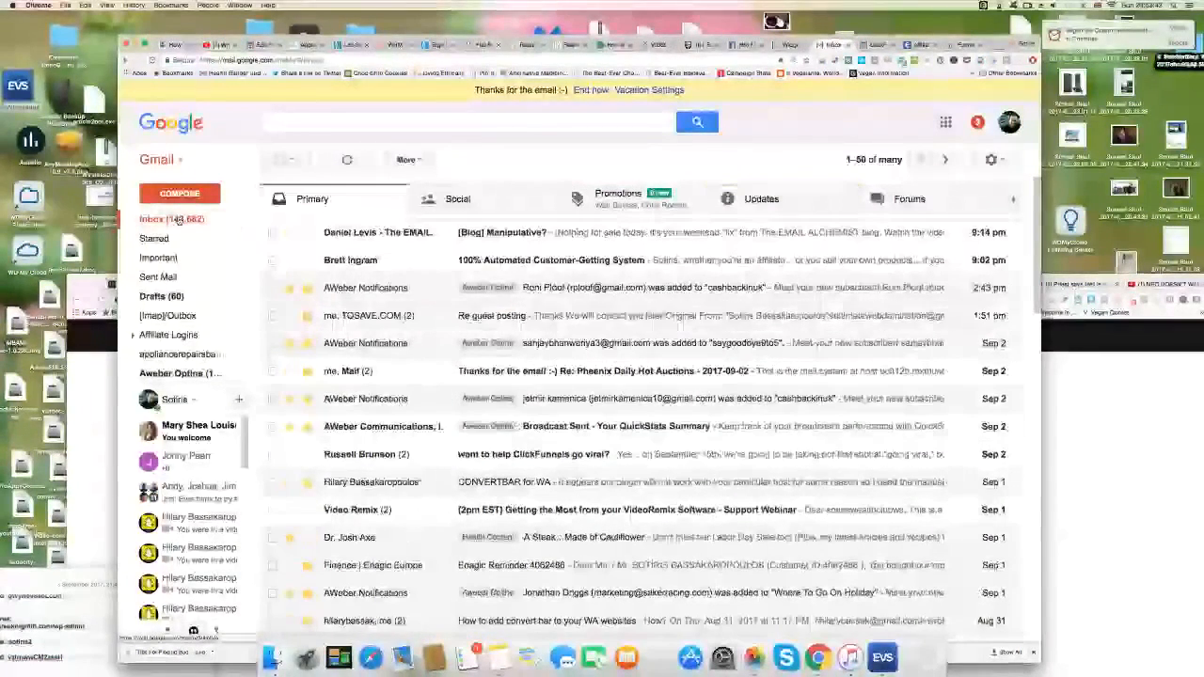
{"action": "left_click", "coordinate": [187, 376]}
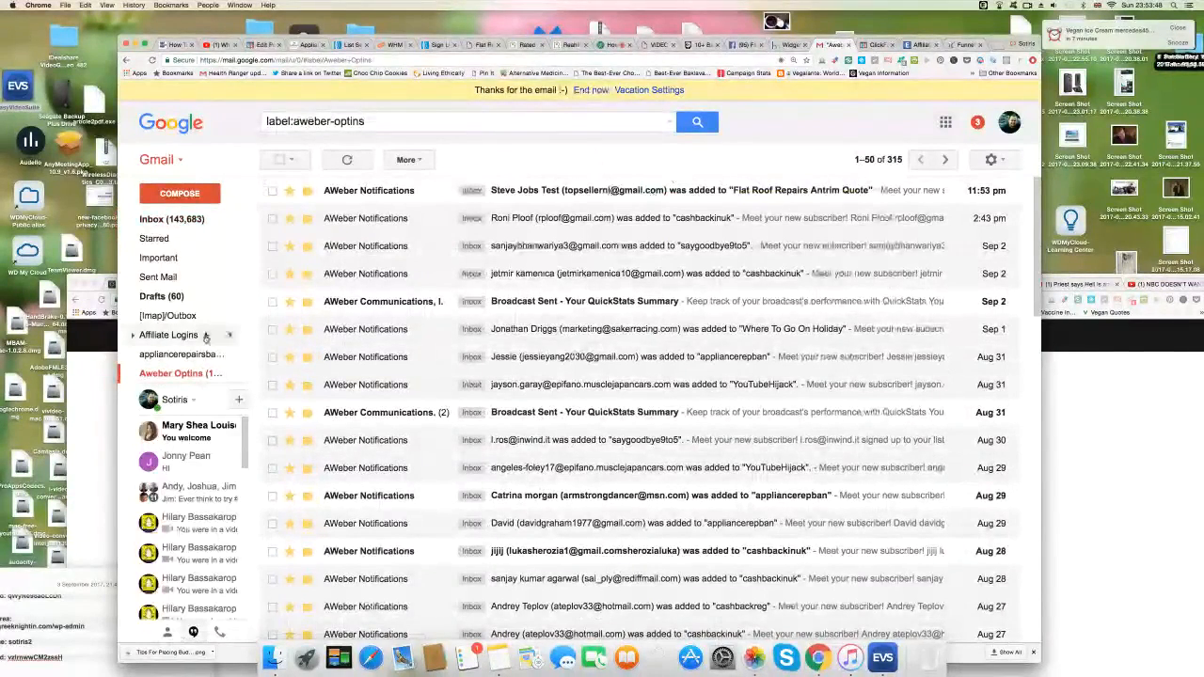
{"action": "mouse_move", "coordinate": [186, 388]}
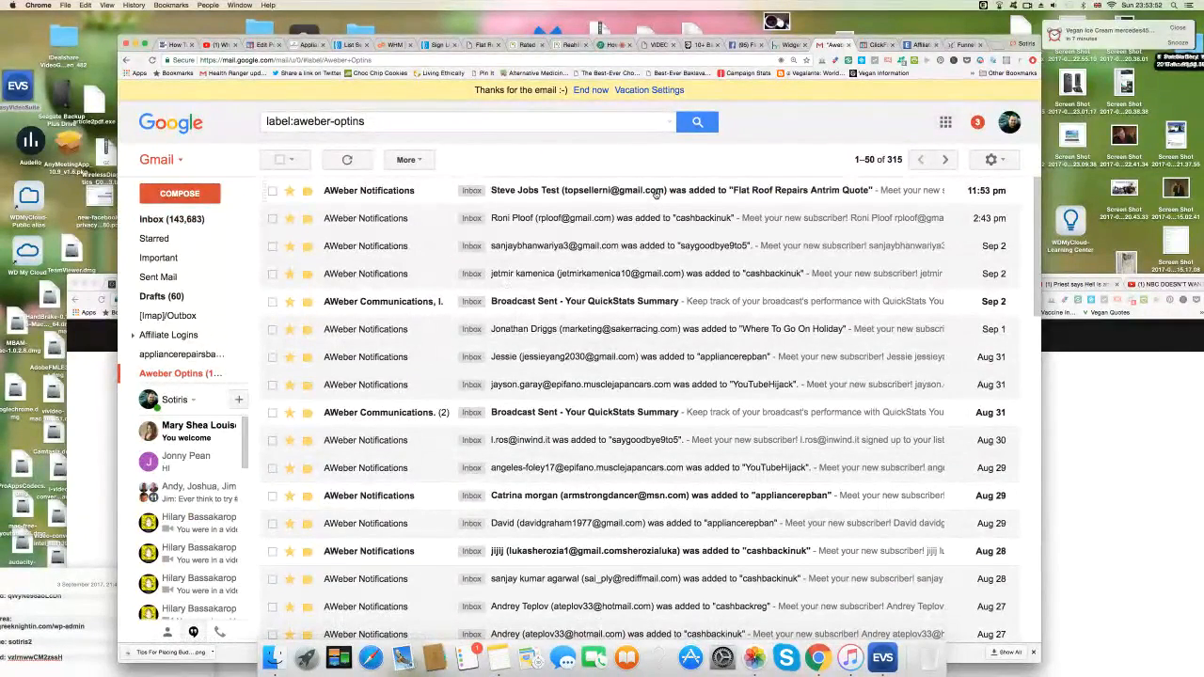
{"action": "left_click", "coordinate": [657, 193]}
{"action": "scroll", "coordinate": [362, 481], "scroll_direction": "down", "scroll_amount": 1}
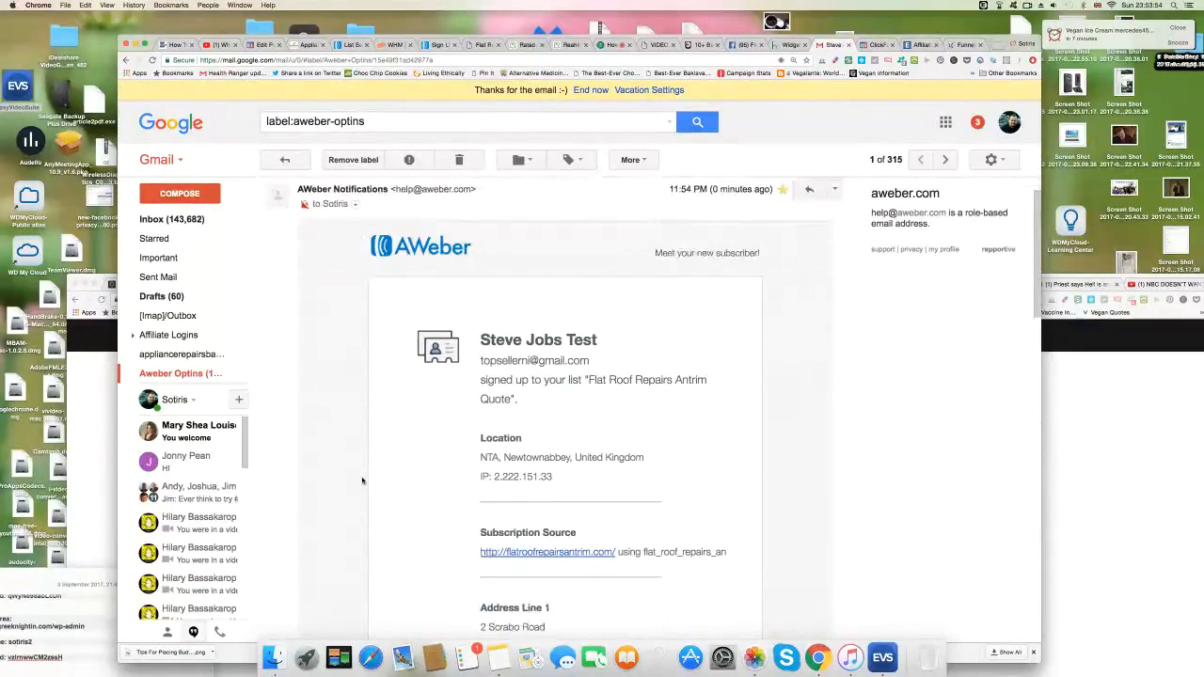
{"action": "scroll", "coordinate": [408, 430], "scroll_direction": "down", "scroll_amount": 1}
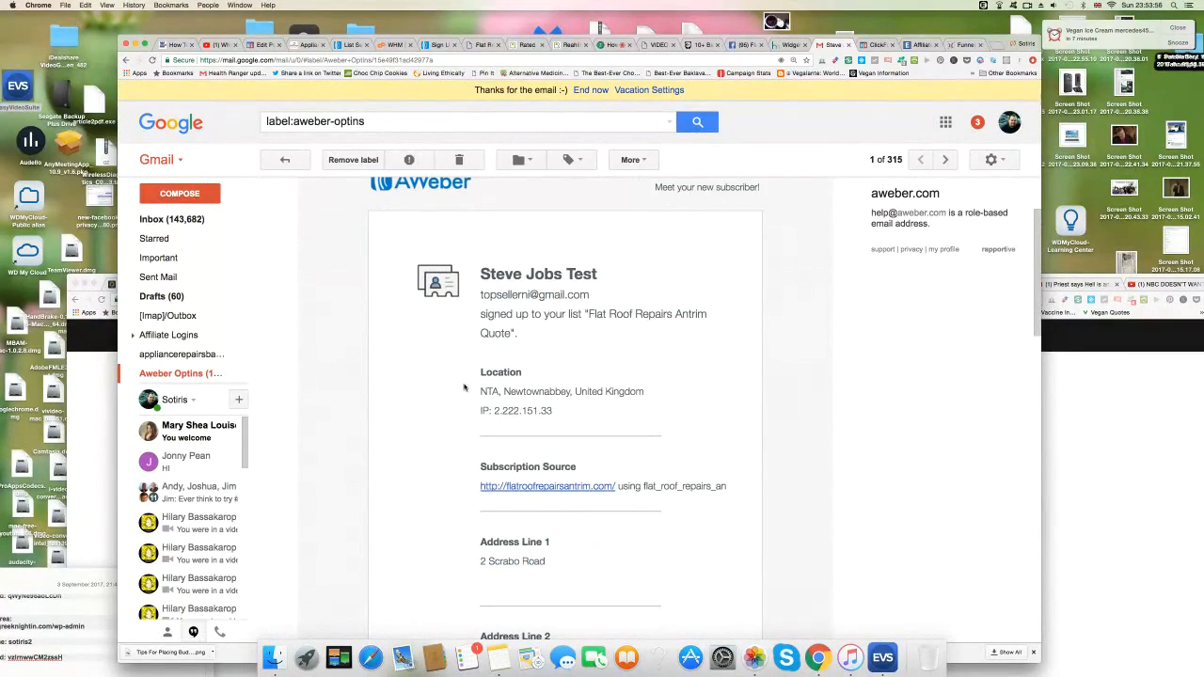
{"action": "scroll", "coordinate": [341, 424], "scroll_direction": "down", "scroll_amount": 1}
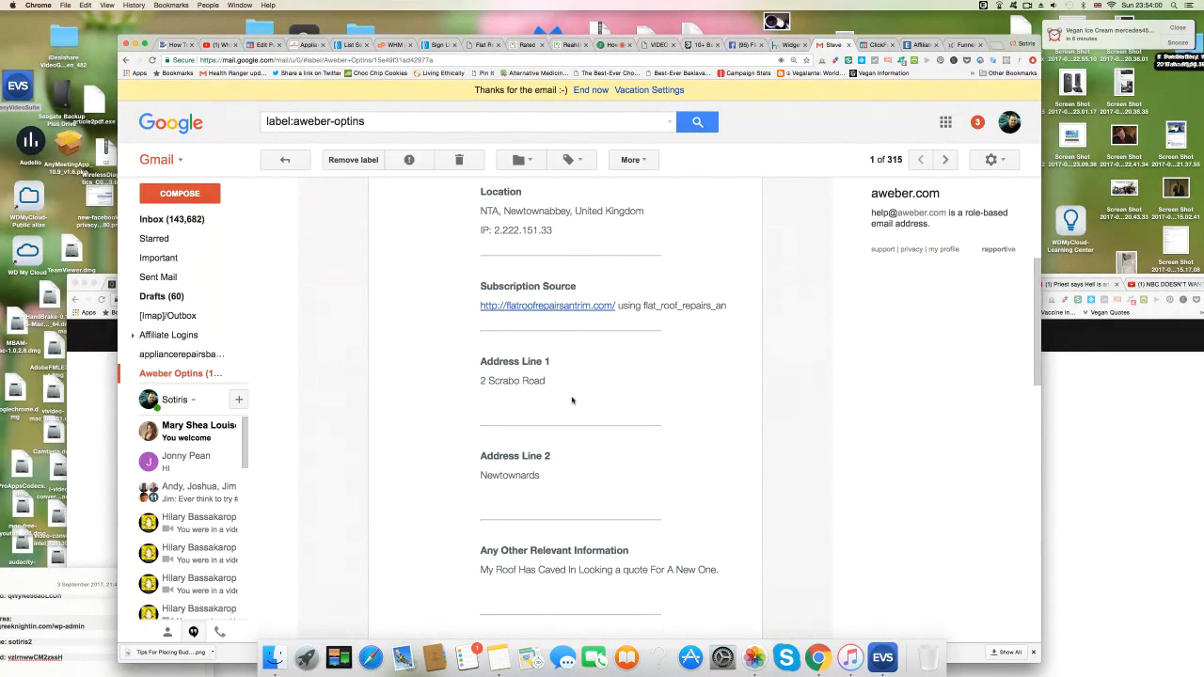
{"action": "scroll", "coordinate": [406, 452], "scroll_direction": "down", "scroll_amount": 5}
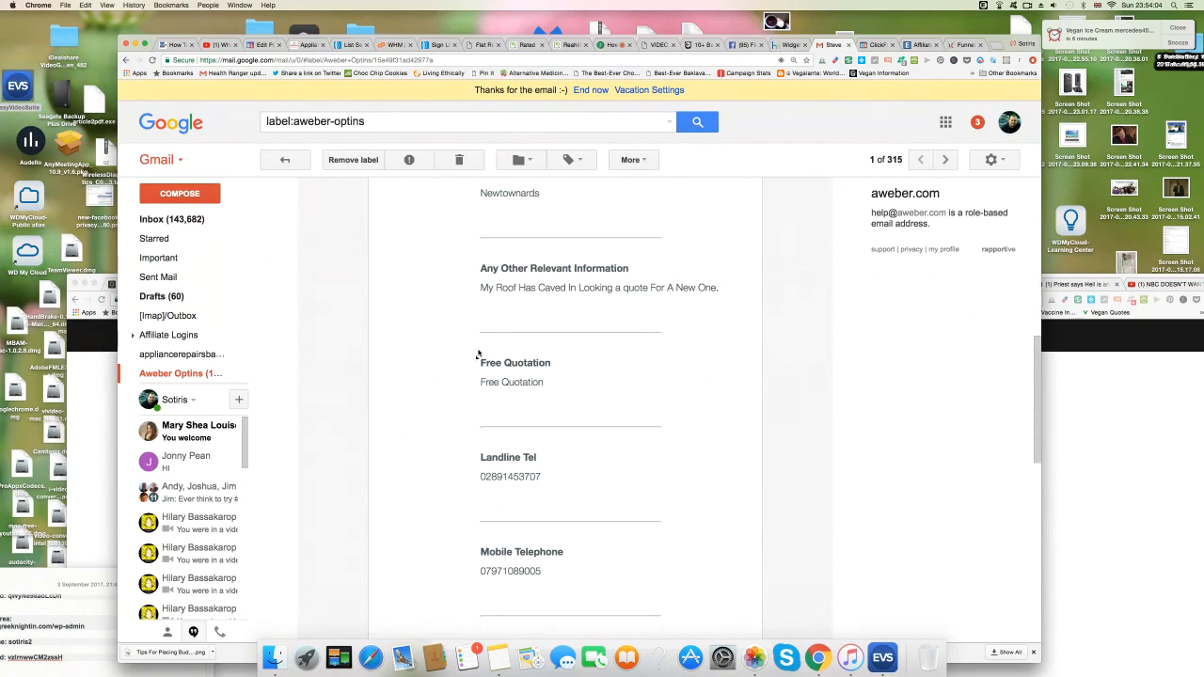
{"action": "scroll", "coordinate": [509, 491], "scroll_direction": "down", "scroll_amount": 3}
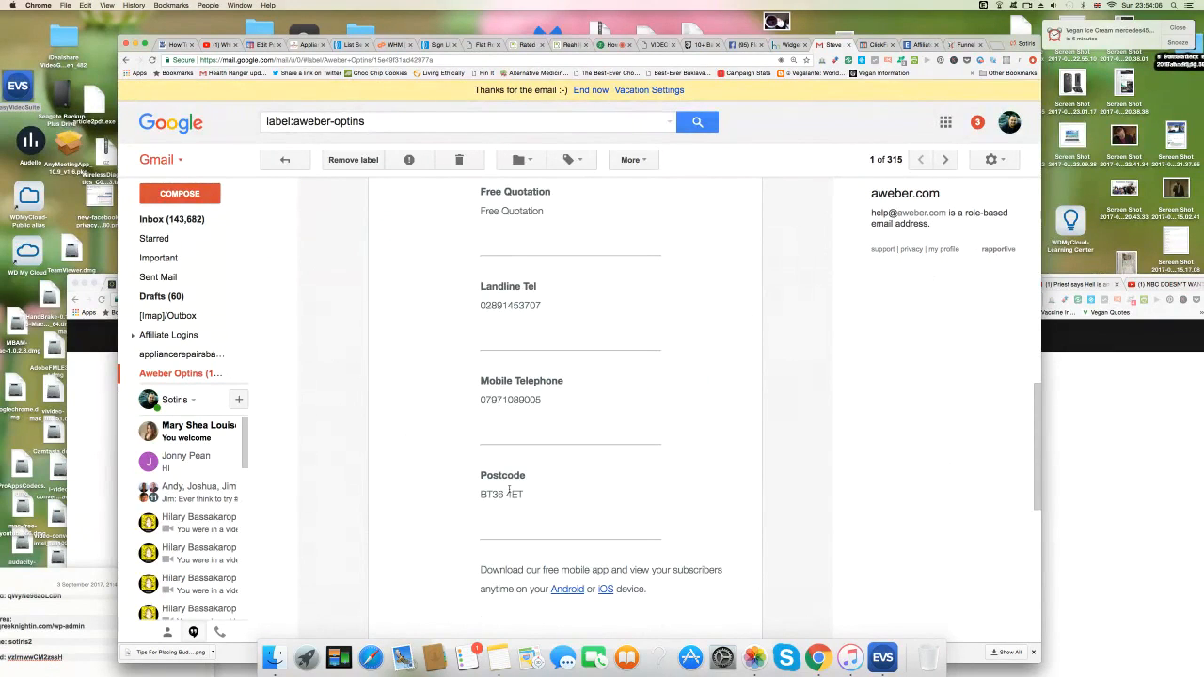
{"action": "scroll", "coordinate": [435, 513], "scroll_direction": "down", "scroll_amount": 2}
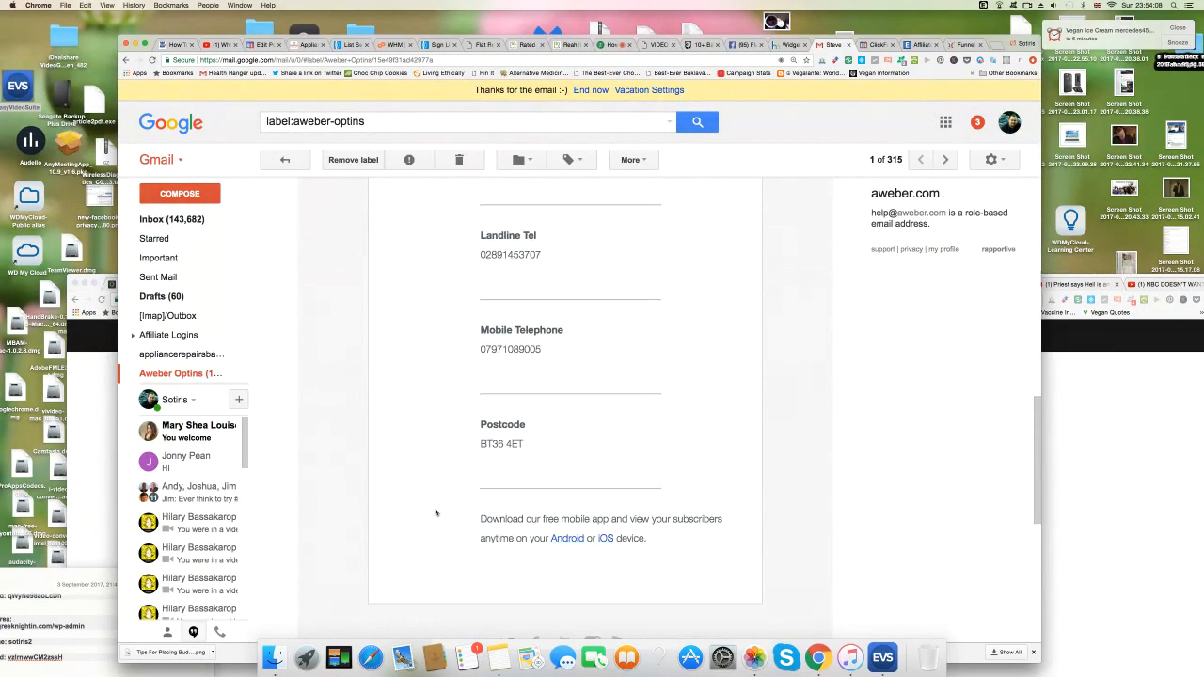
{"action": "scroll", "coordinate": [436, 513], "scroll_direction": "up", "scroll_amount": 10}
{"action": "scroll", "coordinate": [436, 513], "scroll_direction": "up", "scroll_amount": 2}
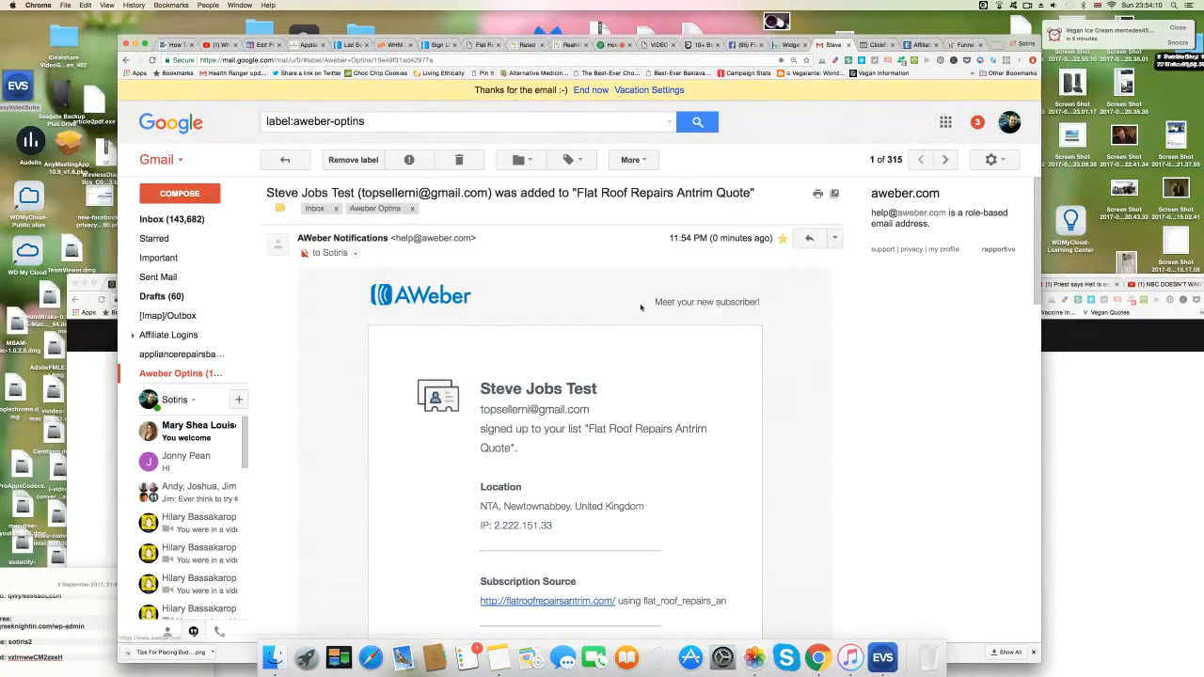
{"action": "scroll", "coordinate": [532, 494], "scroll_direction": "down", "scroll_amount": 10}
{"action": "scroll", "coordinate": [531, 494], "scroll_direction": "down", "scroll_amount": 6}
{"action": "scroll", "coordinate": [513, 470], "scroll_direction": "up", "scroll_amount": 10}
{"action": "scroll", "coordinate": [509, 451], "scroll_direction": "up", "scroll_amount": 8}
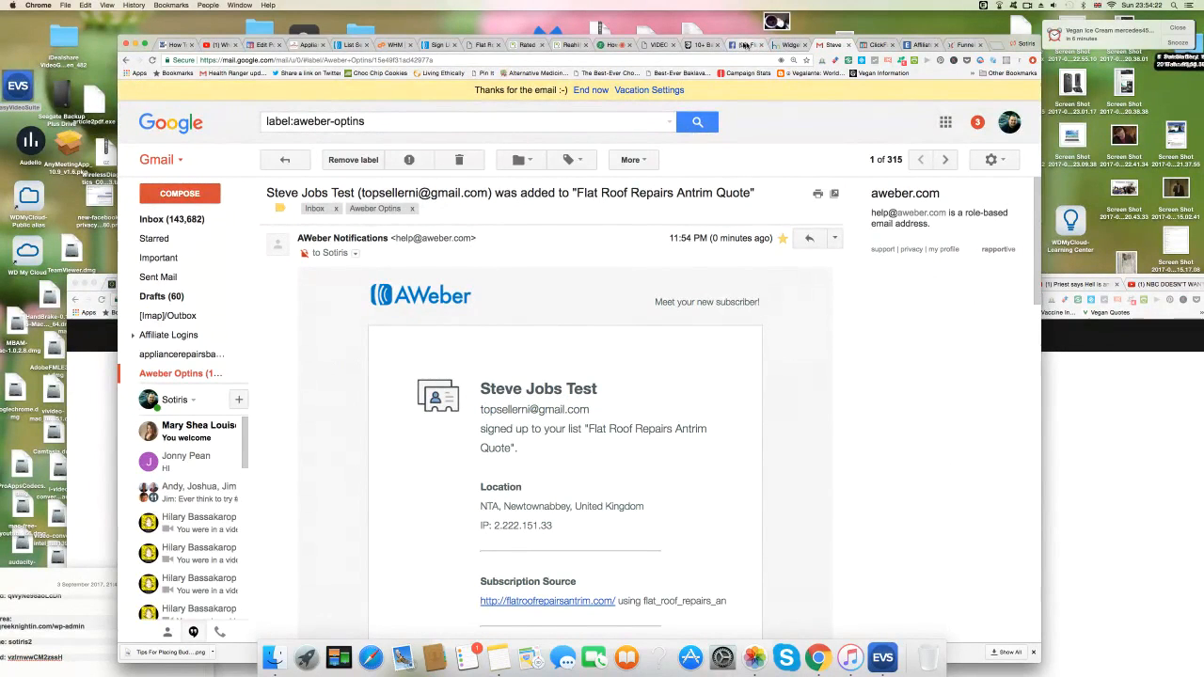
Go to the Flat Roof Repairs site's Contact Us page and open it with Edit Page.
{"action": "left_click", "coordinate": [484, 44]}
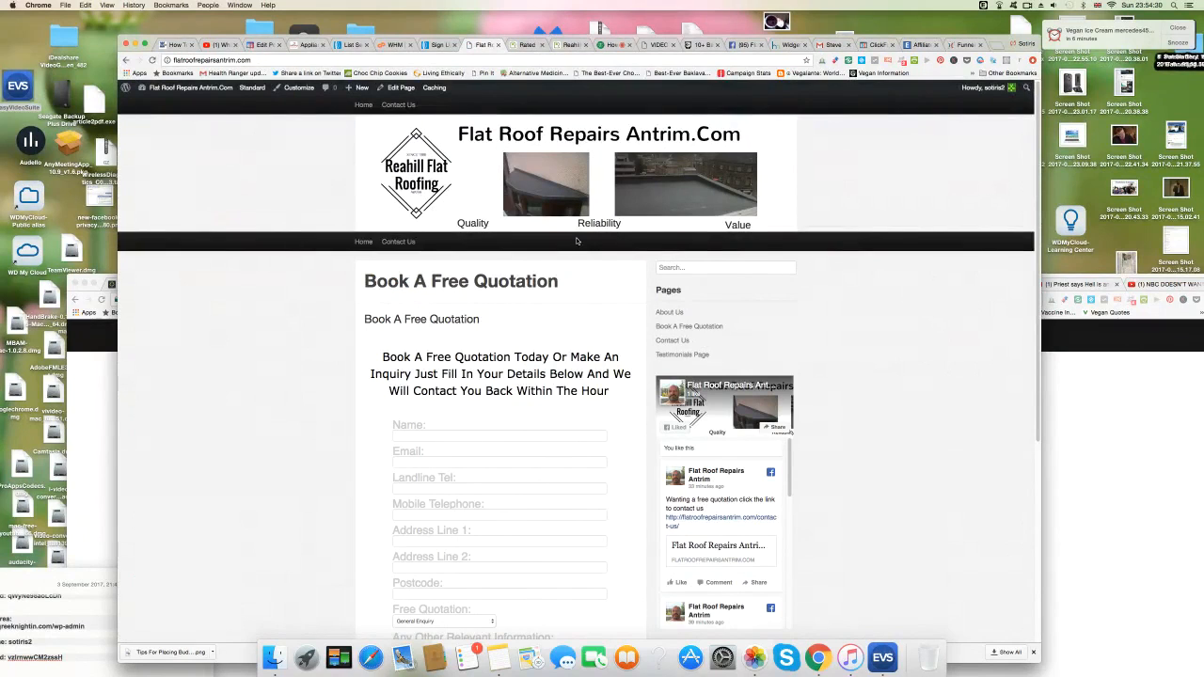
{"action": "left_click", "coordinate": [410, 242]}
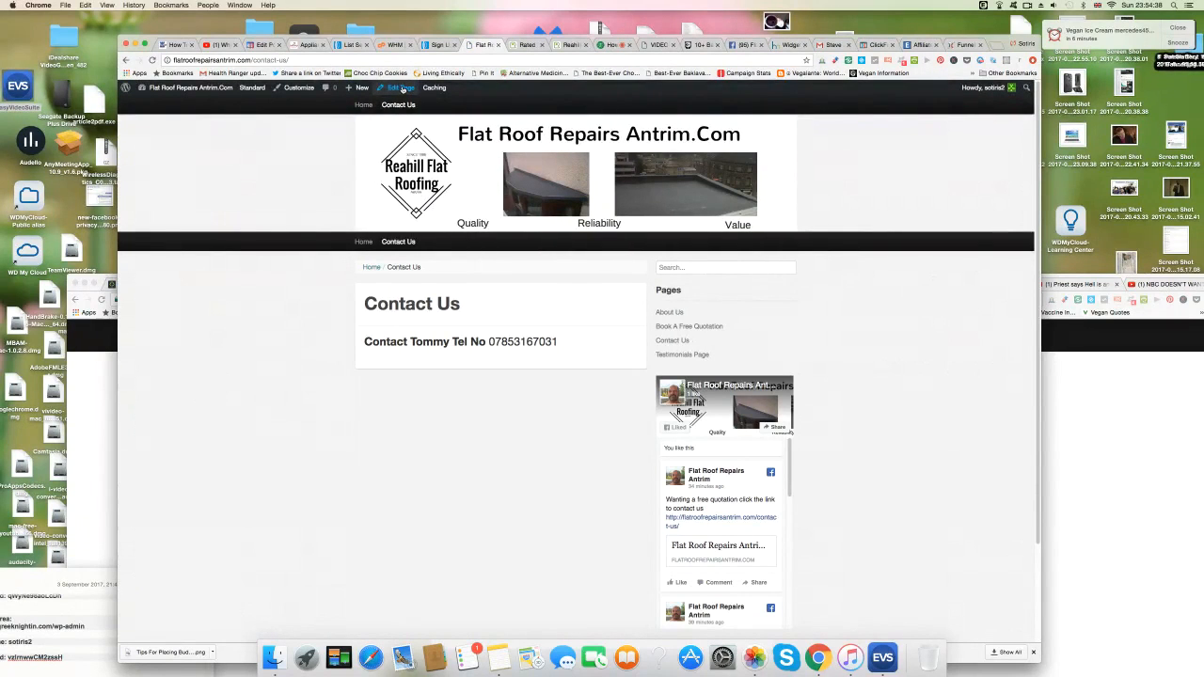
{"action": "left_click", "coordinate": [402, 88]}
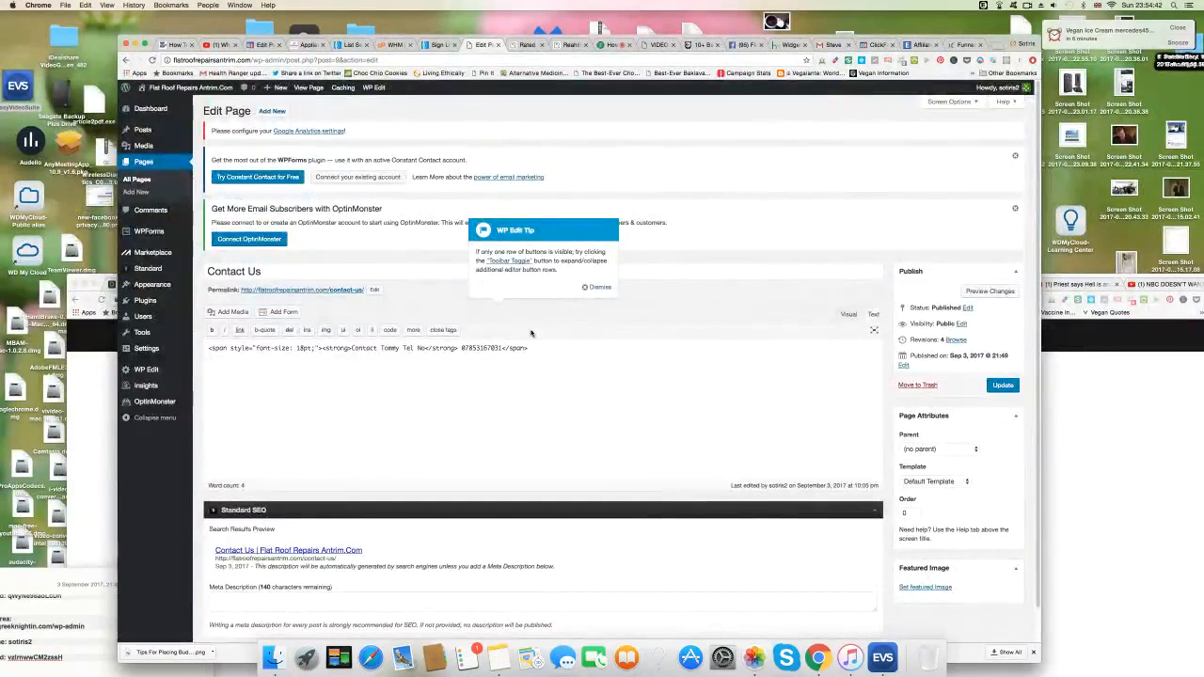
Below the phone line, add 'Or Fill Out The Contact Us Form And We Nill Get Right Back To You Within The Hour'.
{"action": "left_click", "coordinate": [538, 347]}
{"action": "key", "text": "Return"}
{"action": "type", "text": "Or Fill Out The Contact Us F"}
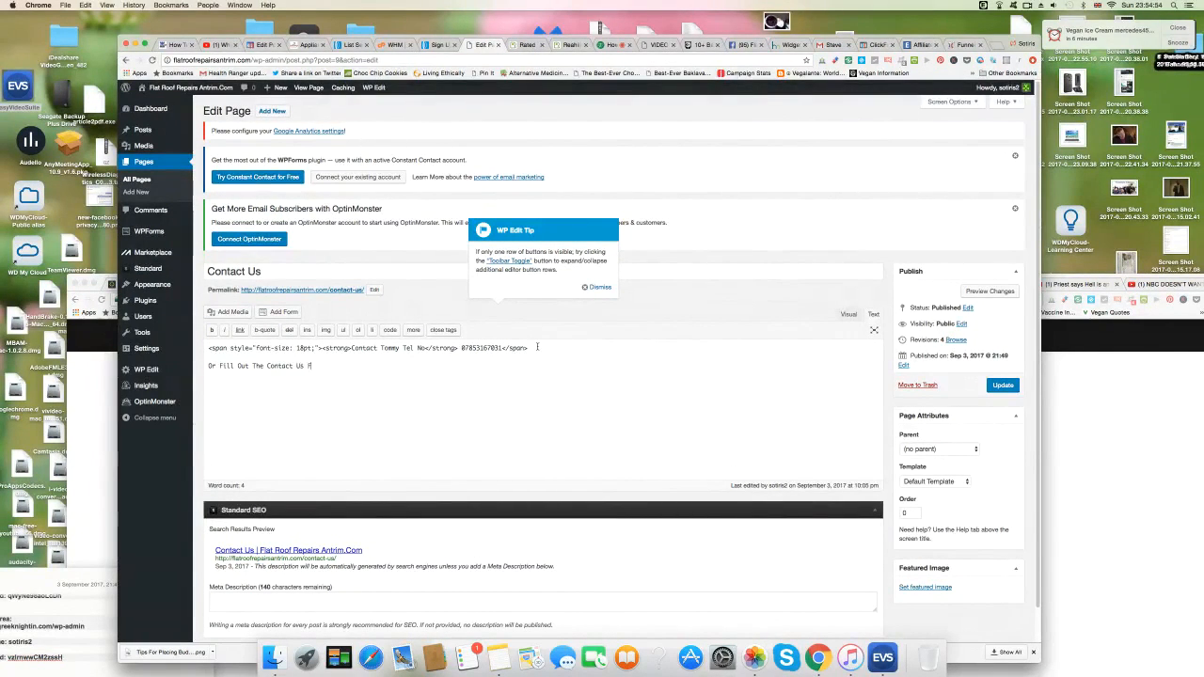
{"action": "type", "text": "orm And We N"}
{"action": "type", "text": "ill Get Right Back"}
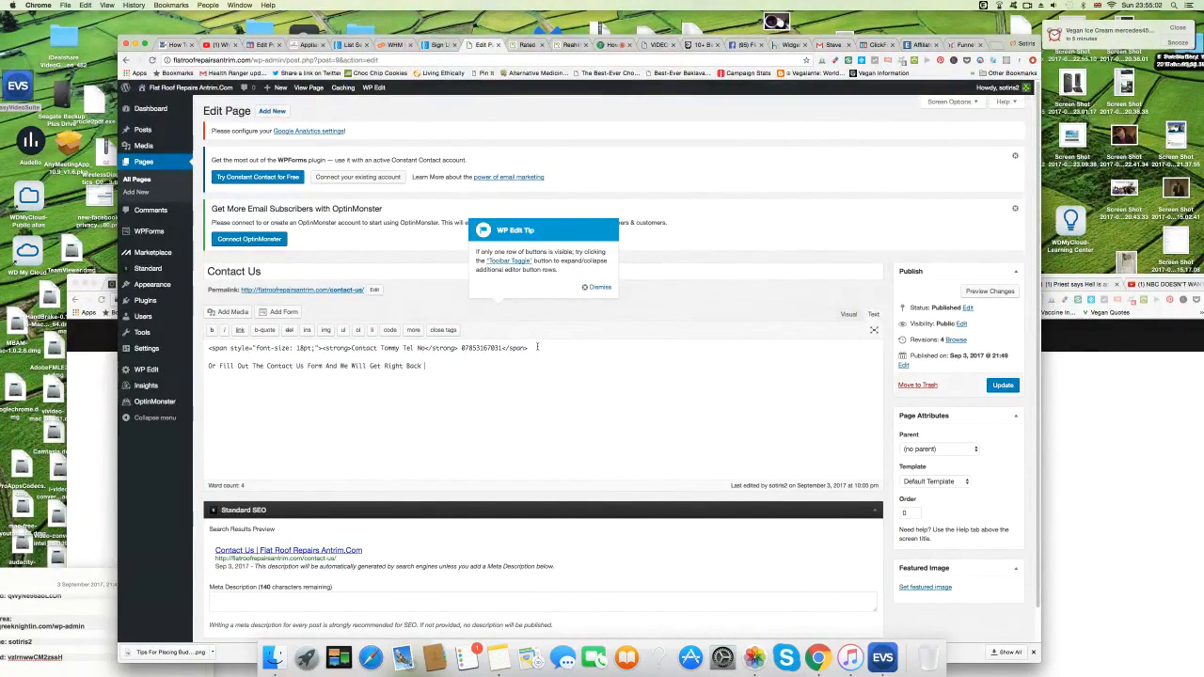
{"action": "type", "text": " To You Within The Hour"}
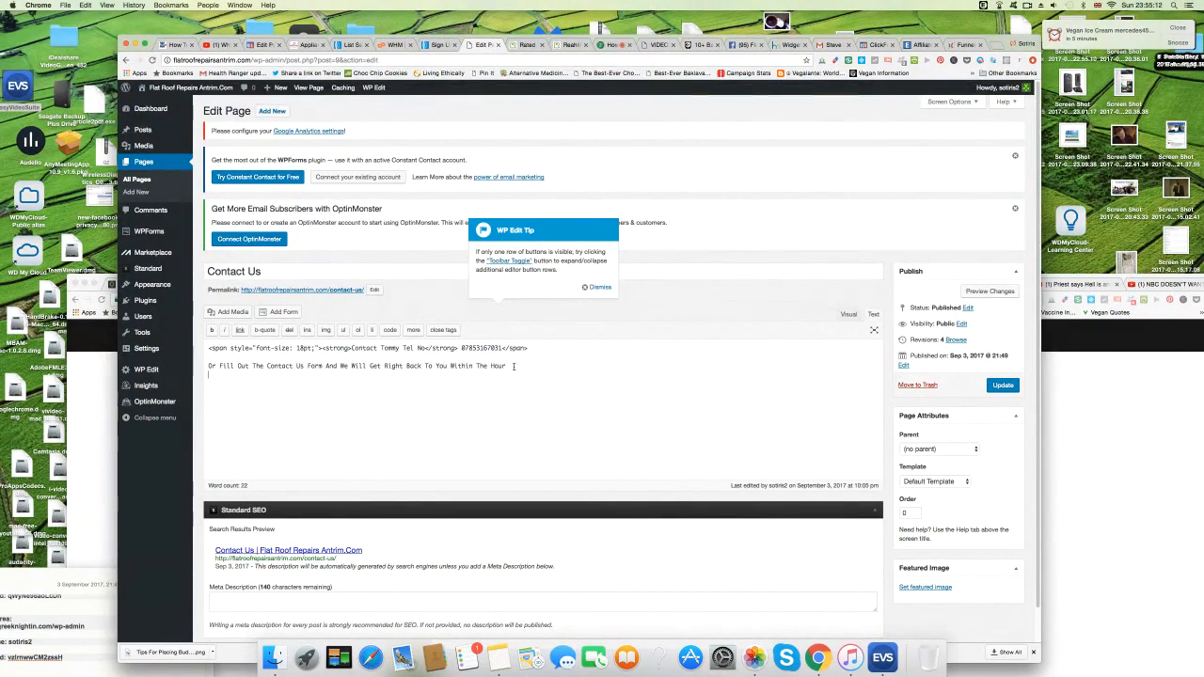
Paste the AWeber form code beneath that line, update the page and view it live.
{"action": "left_click", "coordinate": [276, 379]}
{"action": "right_click", "coordinate": [242, 383]}
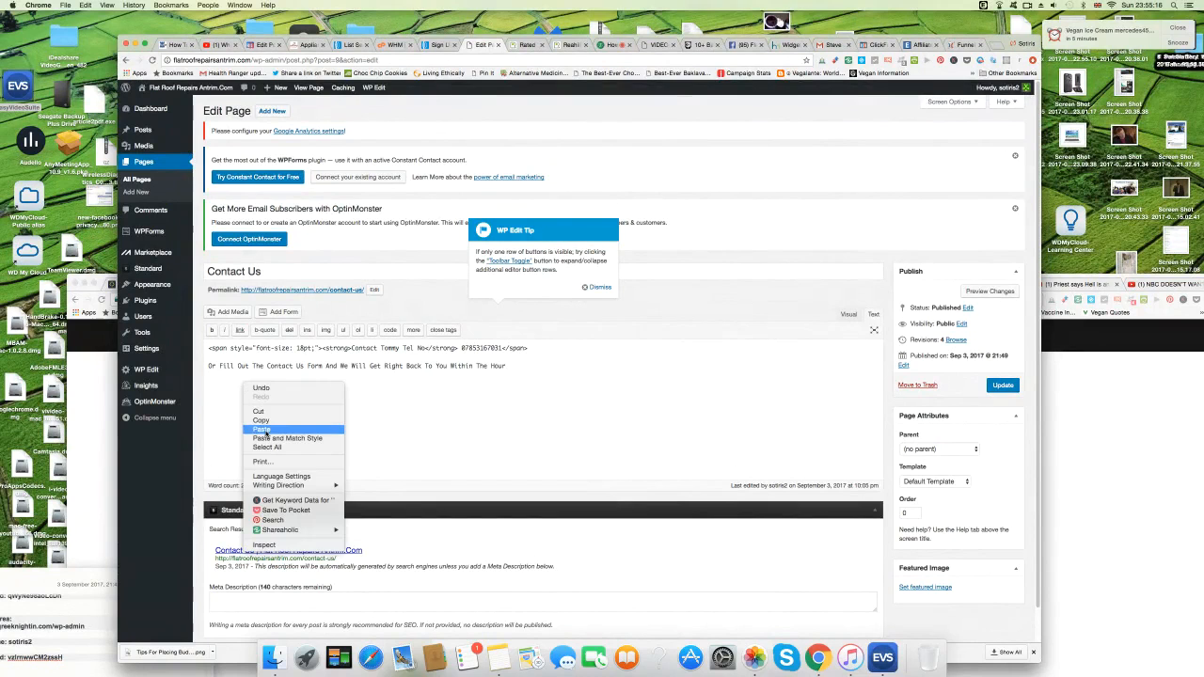
{"action": "left_click", "coordinate": [265, 433]}
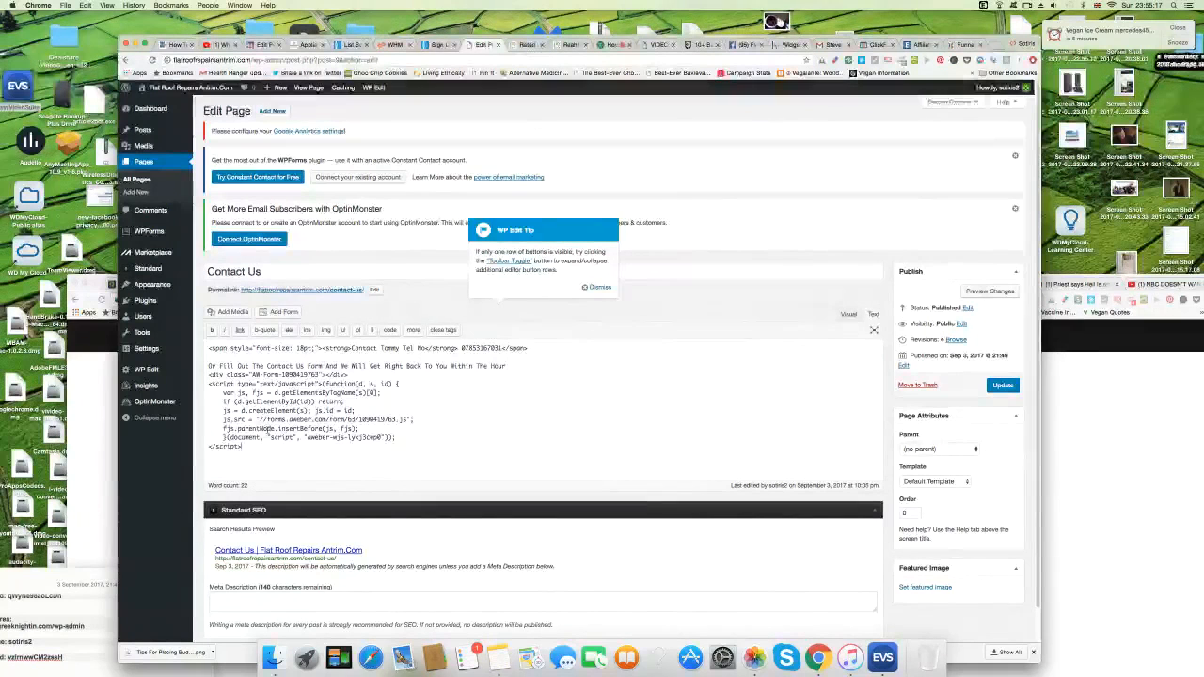
{"action": "left_click", "coordinate": [1001, 385]}
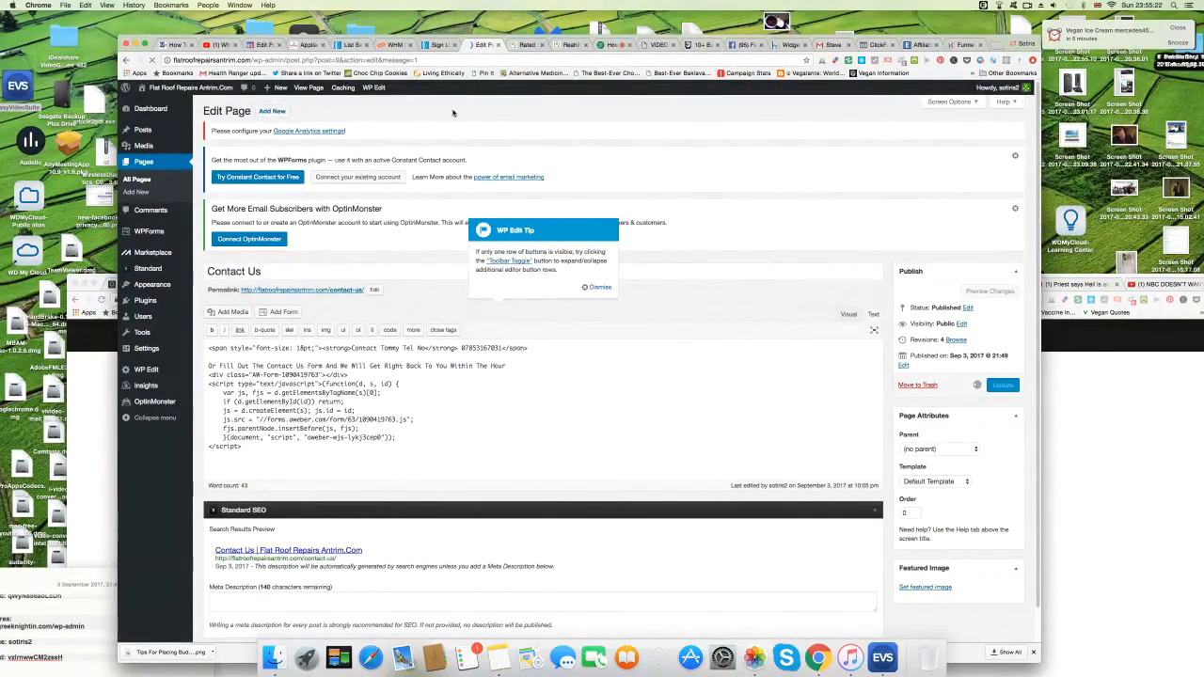
{"action": "left_click", "coordinate": [268, 266]}
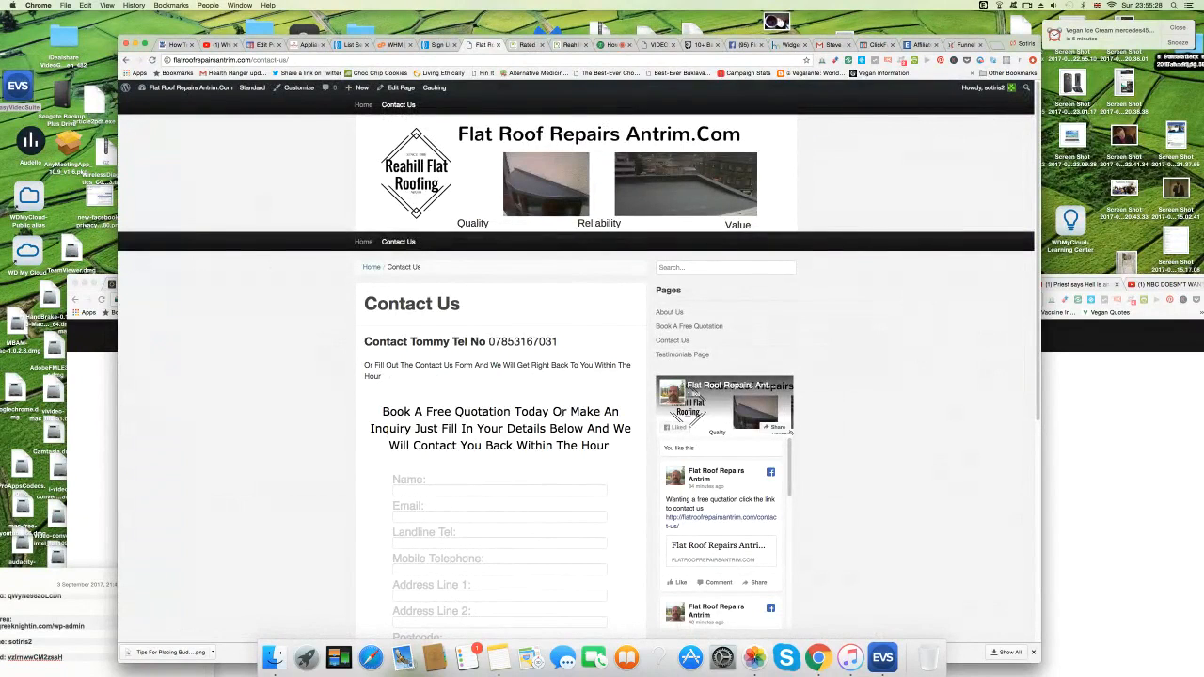
Scroll over the live Contact Us page, then go back to the site's Home page.
{"action": "scroll", "coordinate": [317, 403], "scroll_direction": "down", "scroll_amount": 10}
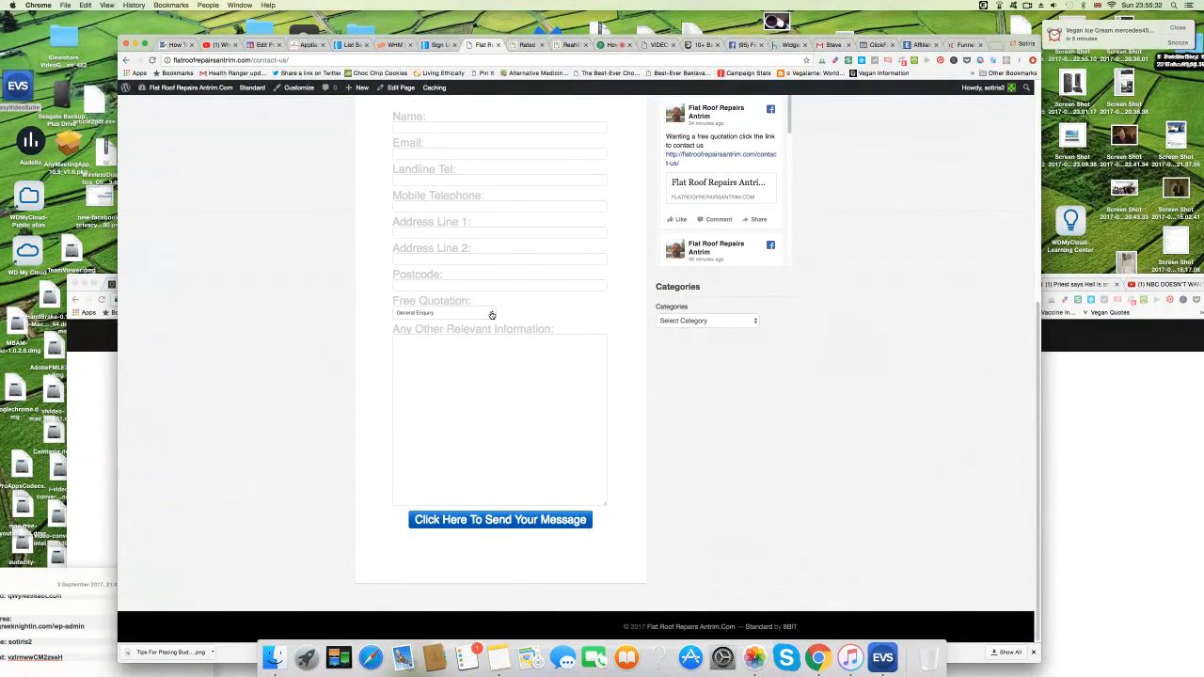
{"action": "scroll", "coordinate": [293, 423], "scroll_direction": "up", "scroll_amount": 8}
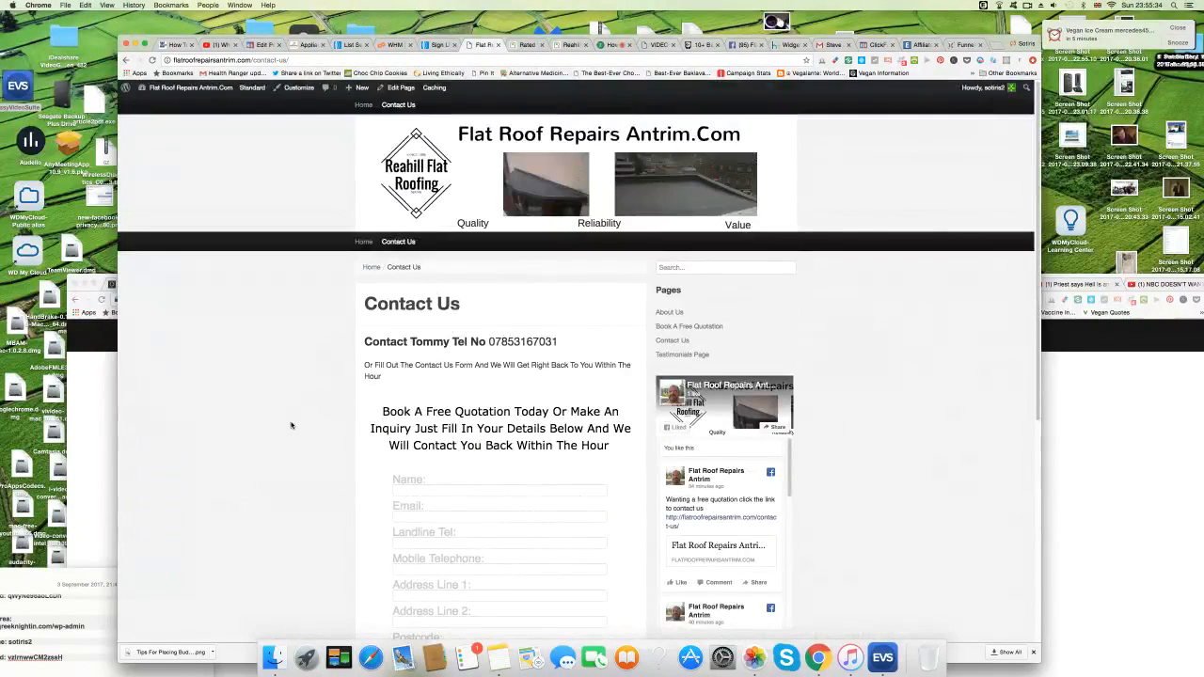
{"action": "scroll", "coordinate": [291, 425], "scroll_direction": "down", "scroll_amount": 5}
{"action": "scroll", "coordinate": [291, 422], "scroll_direction": "up", "scroll_amount": 5}
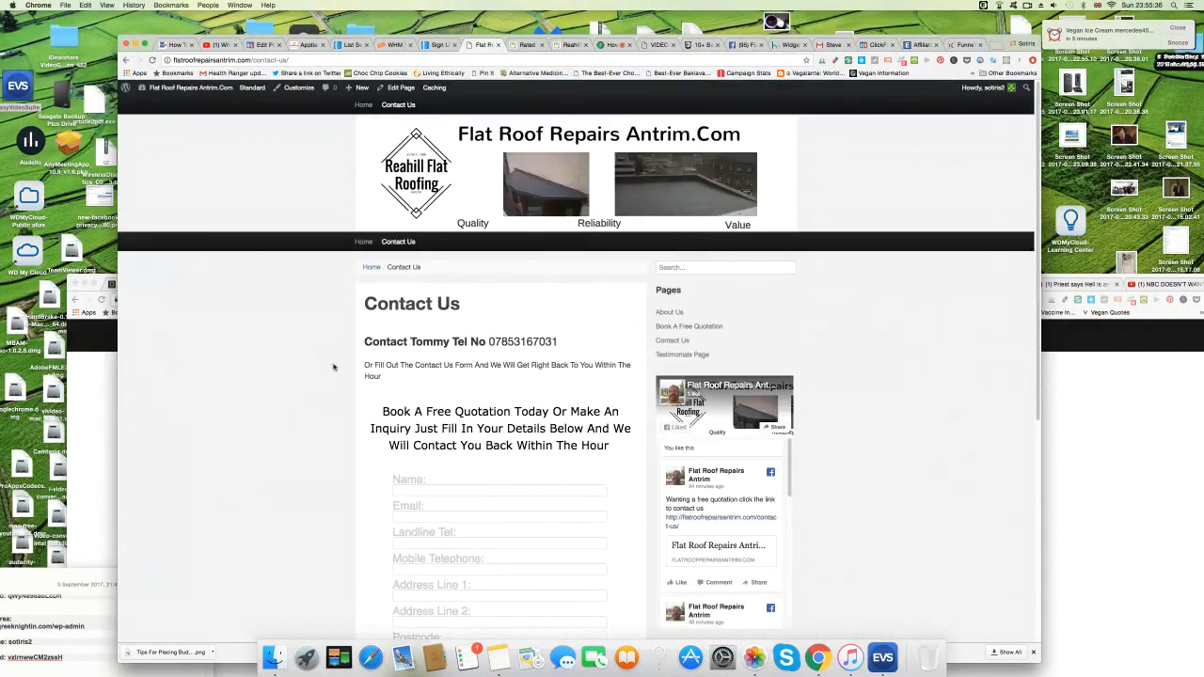
{"action": "left_click", "coordinate": [365, 241]}
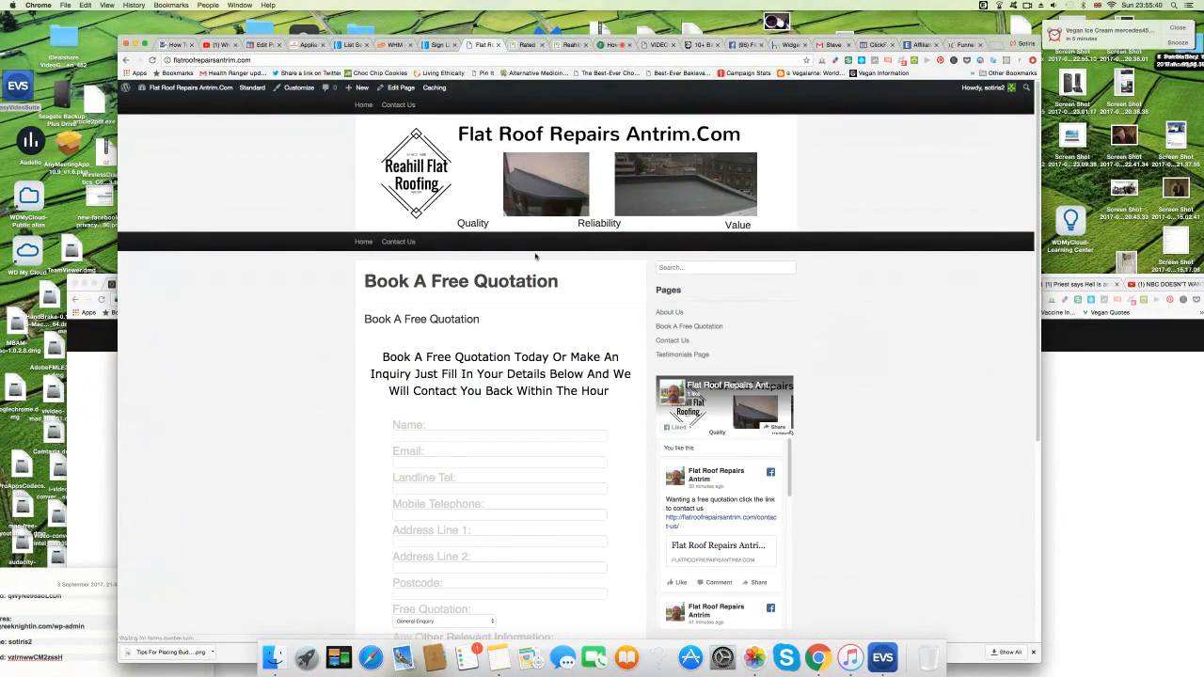
Load the site's home page by deleting the extra path from the web address.
{"action": "mouse_move", "coordinate": [192, 88]}
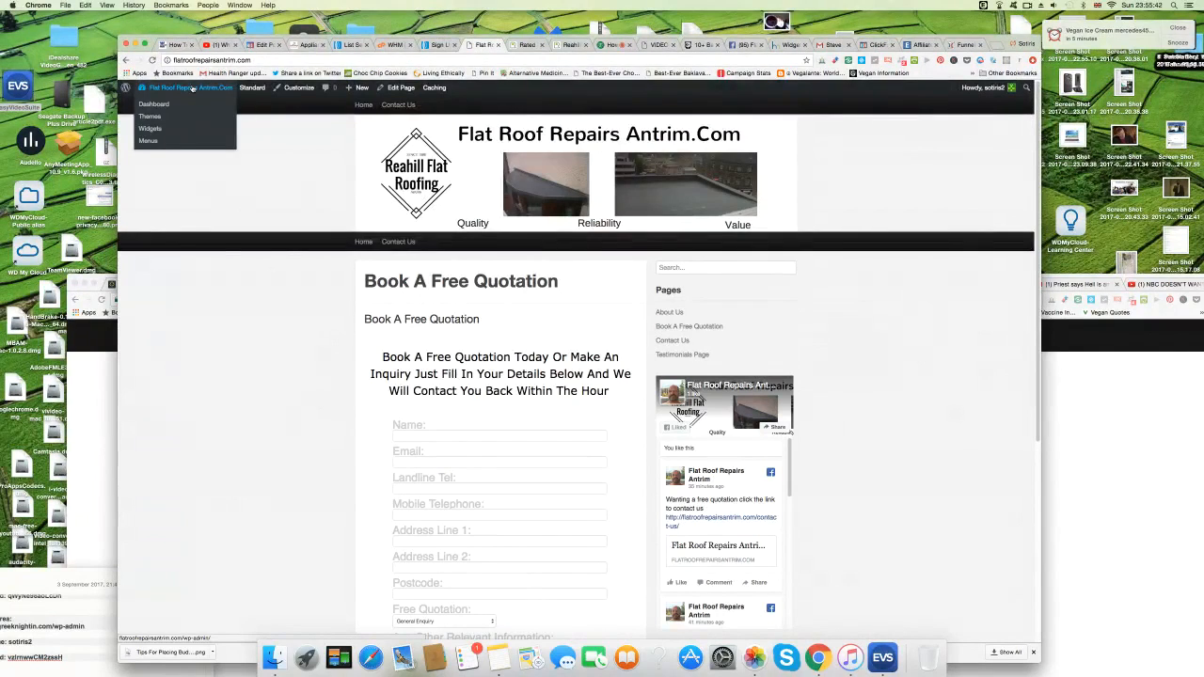
{"action": "left_click", "coordinate": [192, 87]}
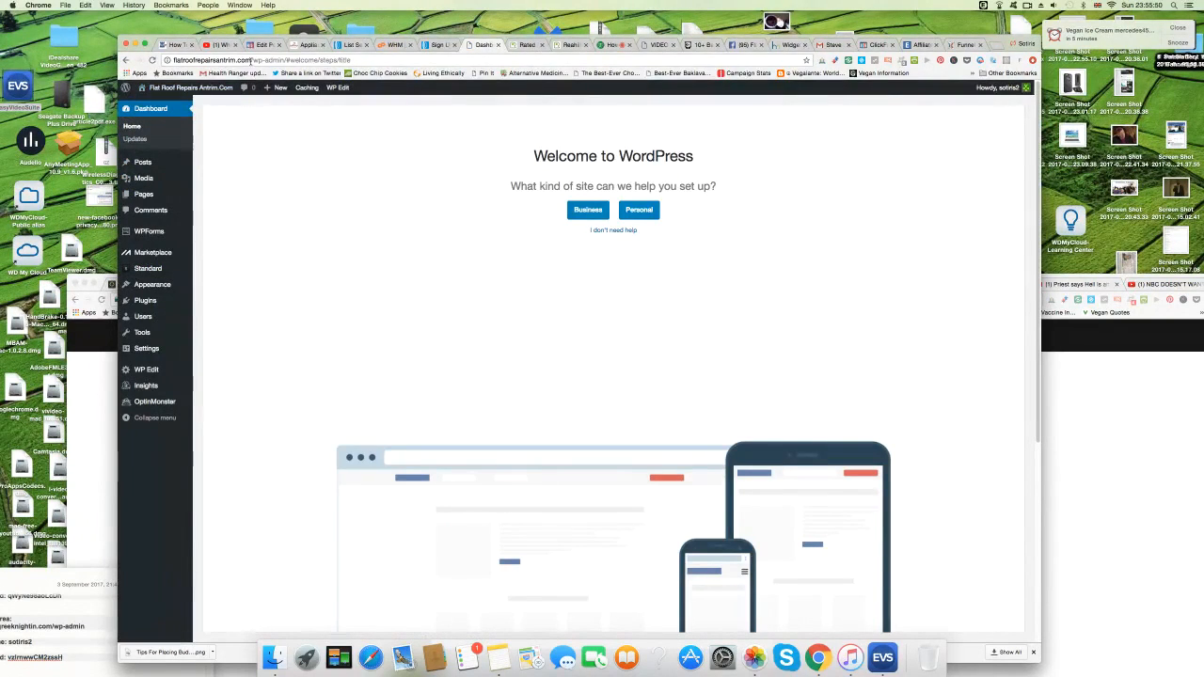
{"action": "left_click_drag", "start_coordinate": [251, 60], "coordinate": [417, 77]}
{"action": "key", "text": "BackSpace"}
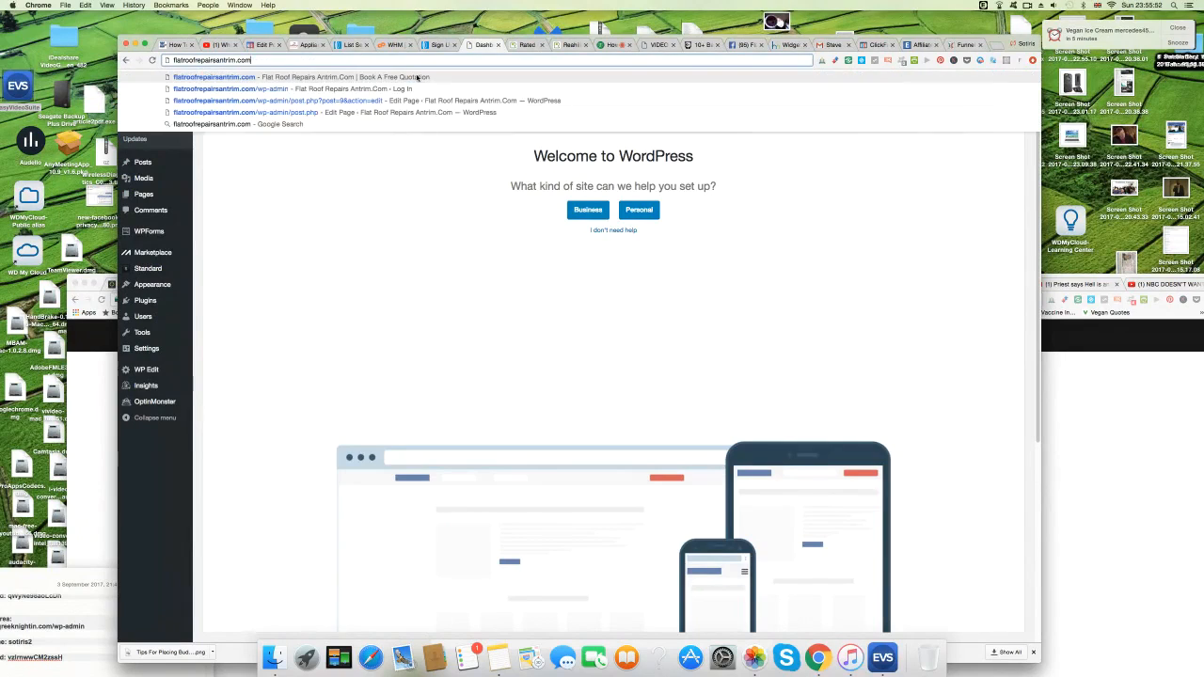
{"action": "key", "text": "Return"}
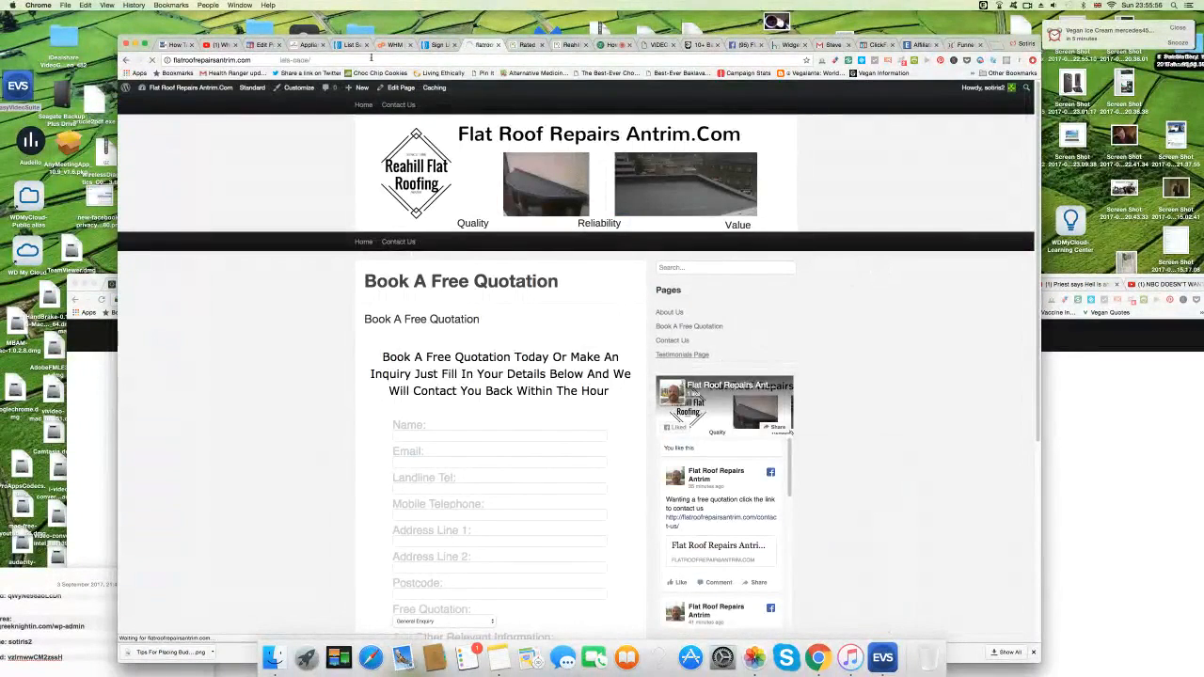
Copy the Testimonials page address and choose Menus from the admin-bar site dropdown.
{"action": "right_click", "coordinate": [282, 60]}
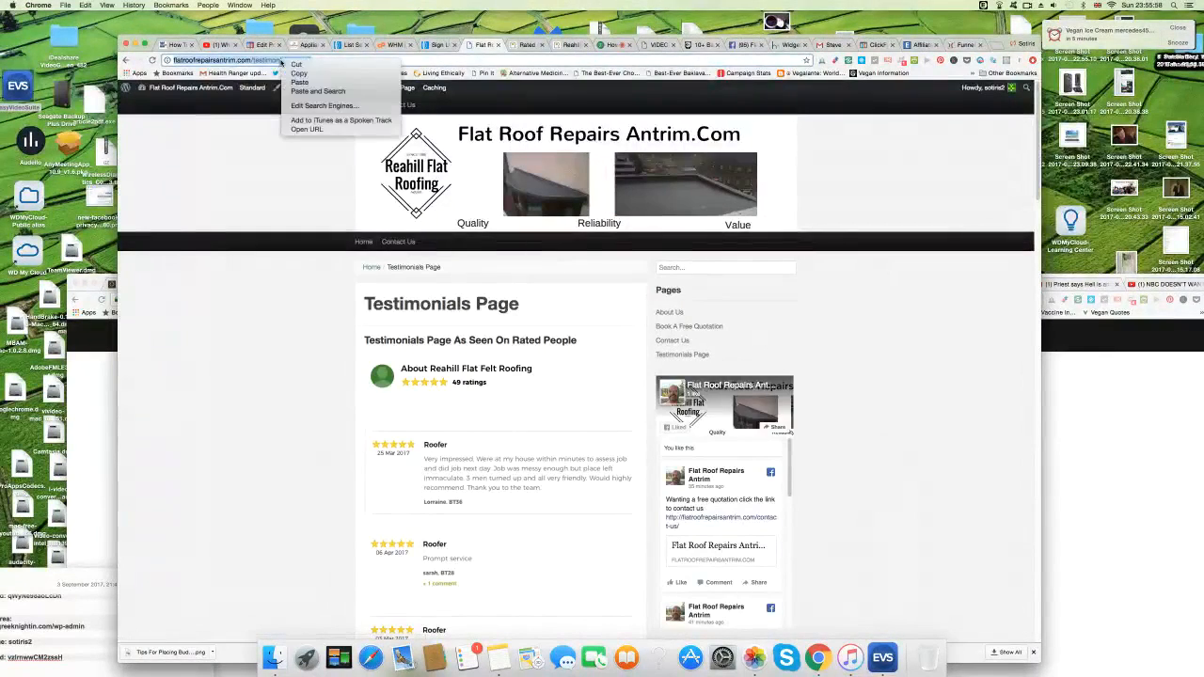
{"action": "left_click", "coordinate": [298, 73]}
{"action": "mouse_move", "coordinate": [184, 88]}
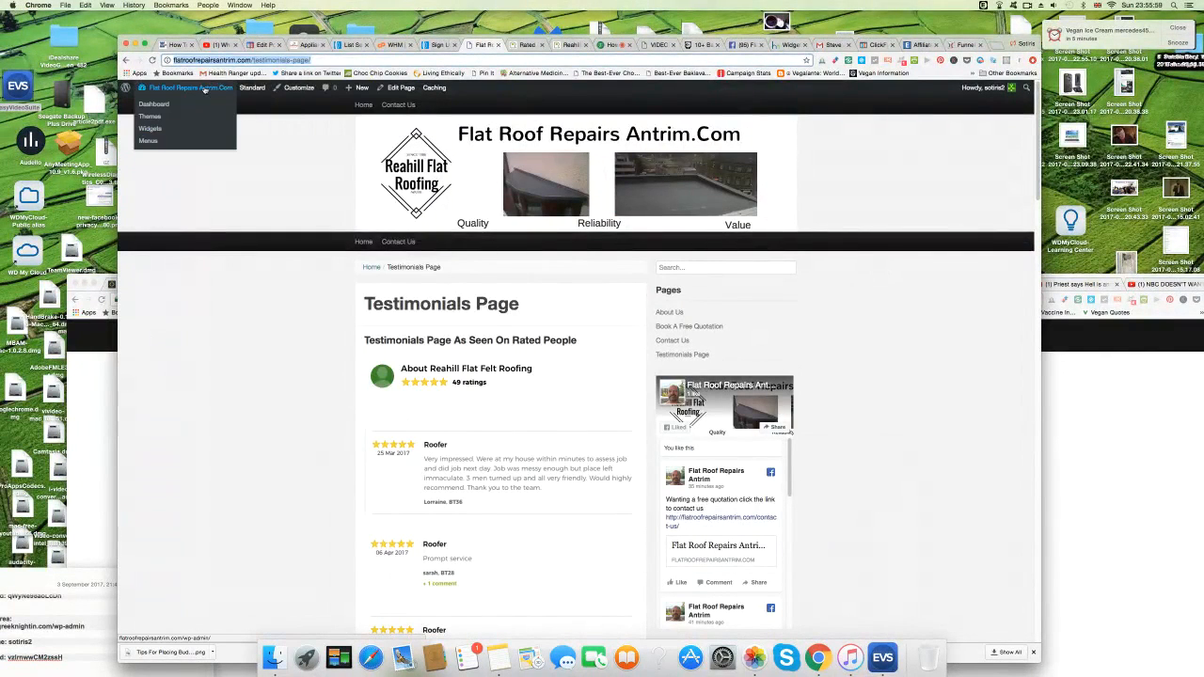
{"action": "left_click", "coordinate": [146, 141]}
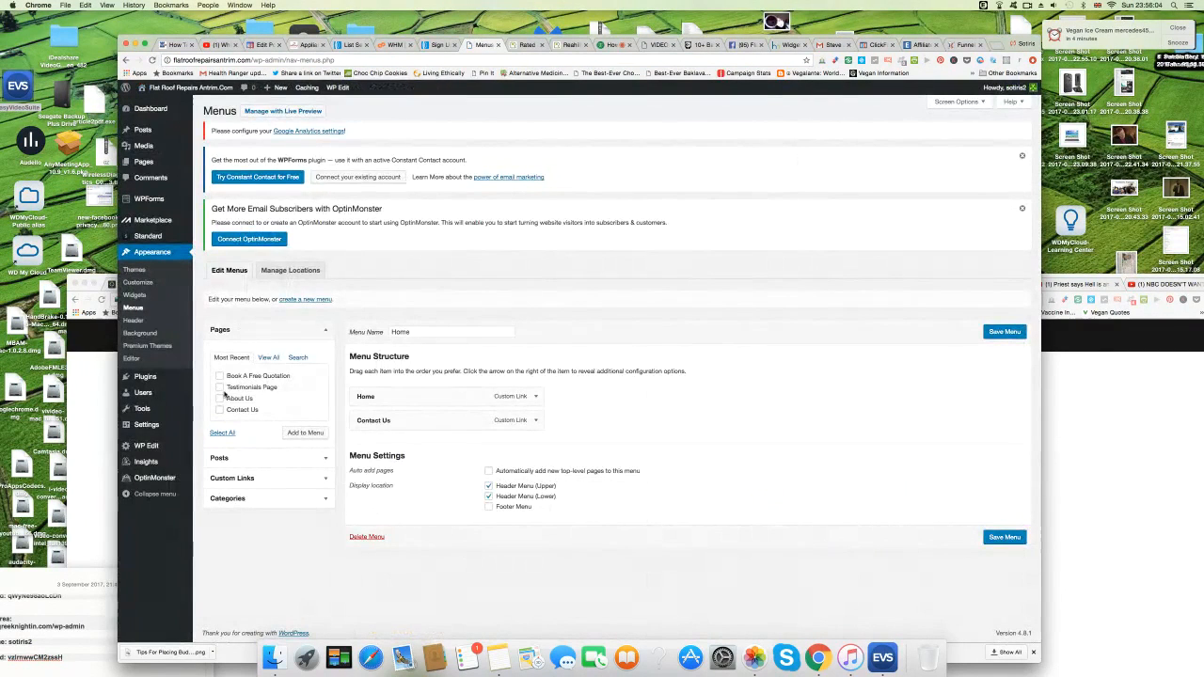
Add a 'Customer Testimonials' custom link with the testimonials page URL to the Home menu and save it.
{"action": "left_click", "coordinate": [282, 478]}
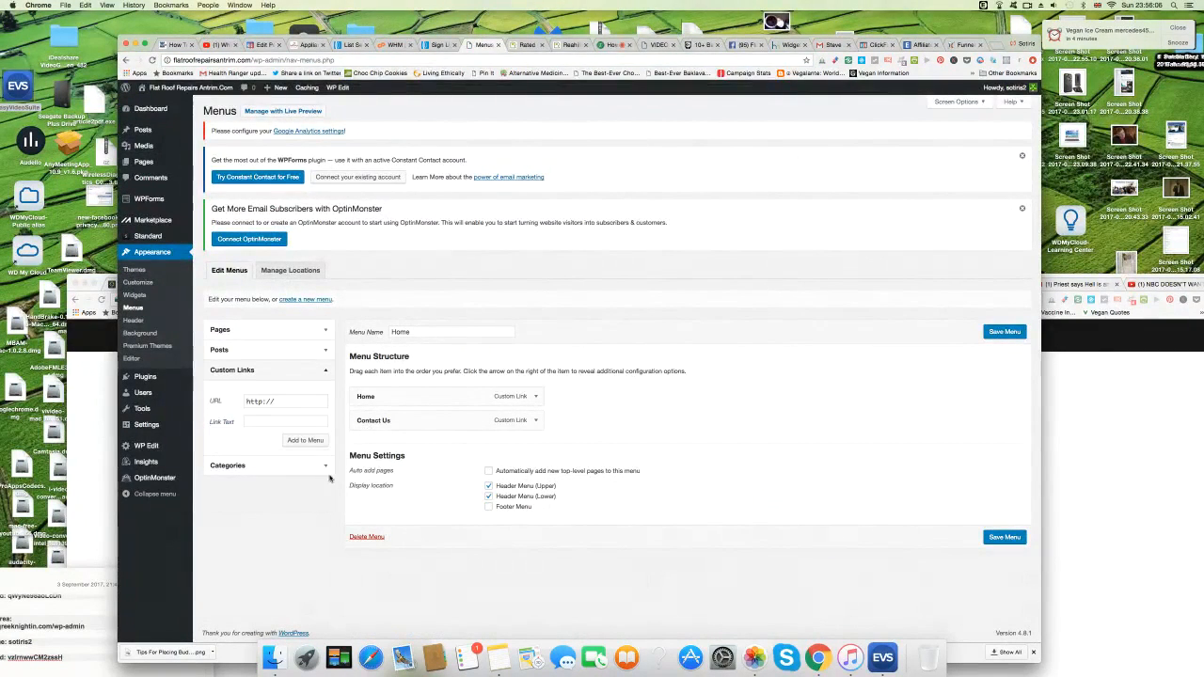
{"action": "left_click_drag", "start_coordinate": [302, 405], "coordinate": [241, 401]}
{"action": "right_click", "coordinate": [292, 401]}
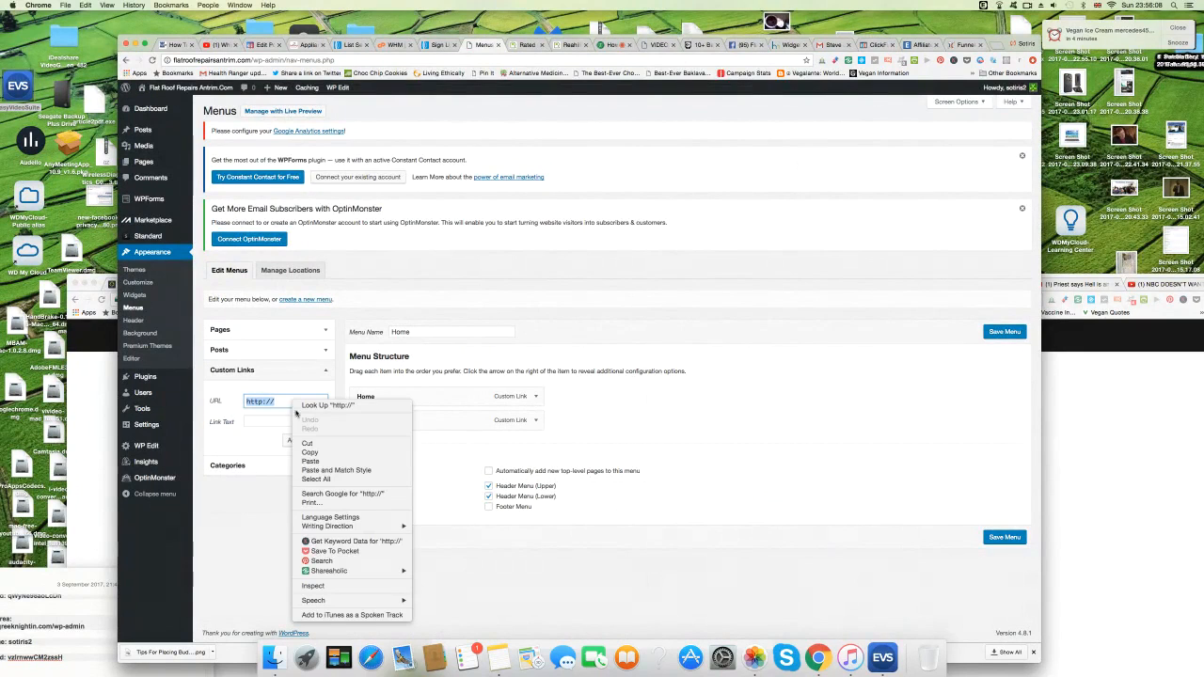
{"action": "left_click", "coordinate": [310, 459]}
{"action": "left_click", "coordinate": [267, 422]}
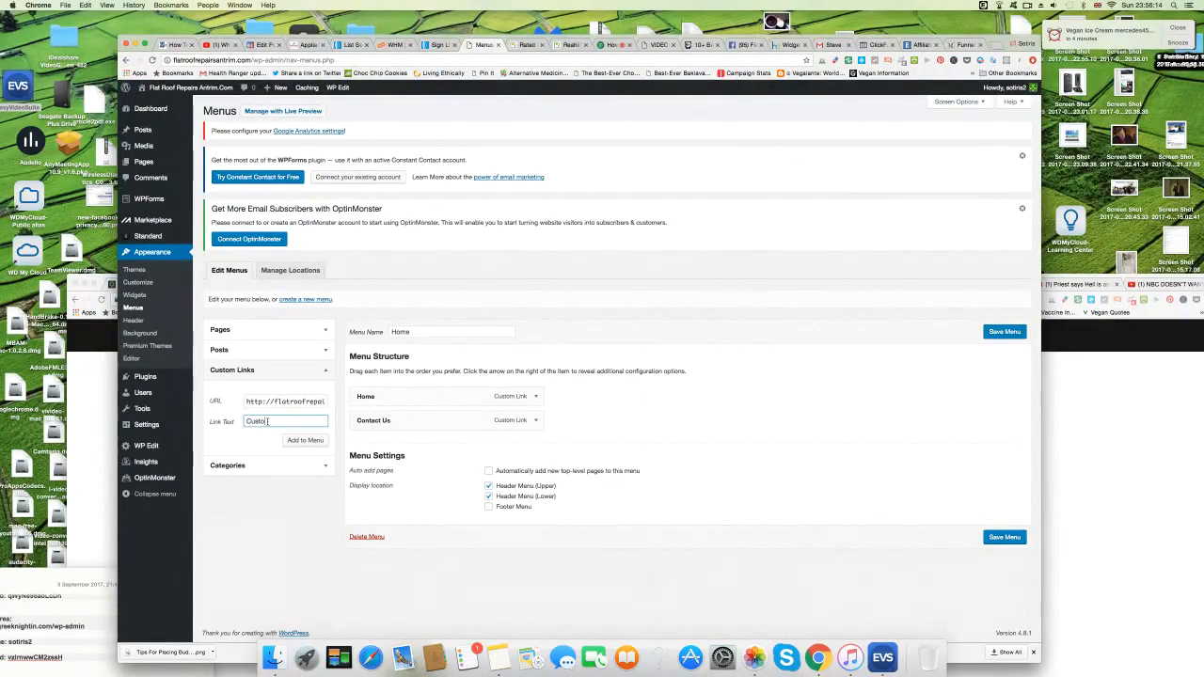
{"action": "type", "text": "Customer Testimonials"}
{"action": "left_click", "coordinate": [303, 440]}
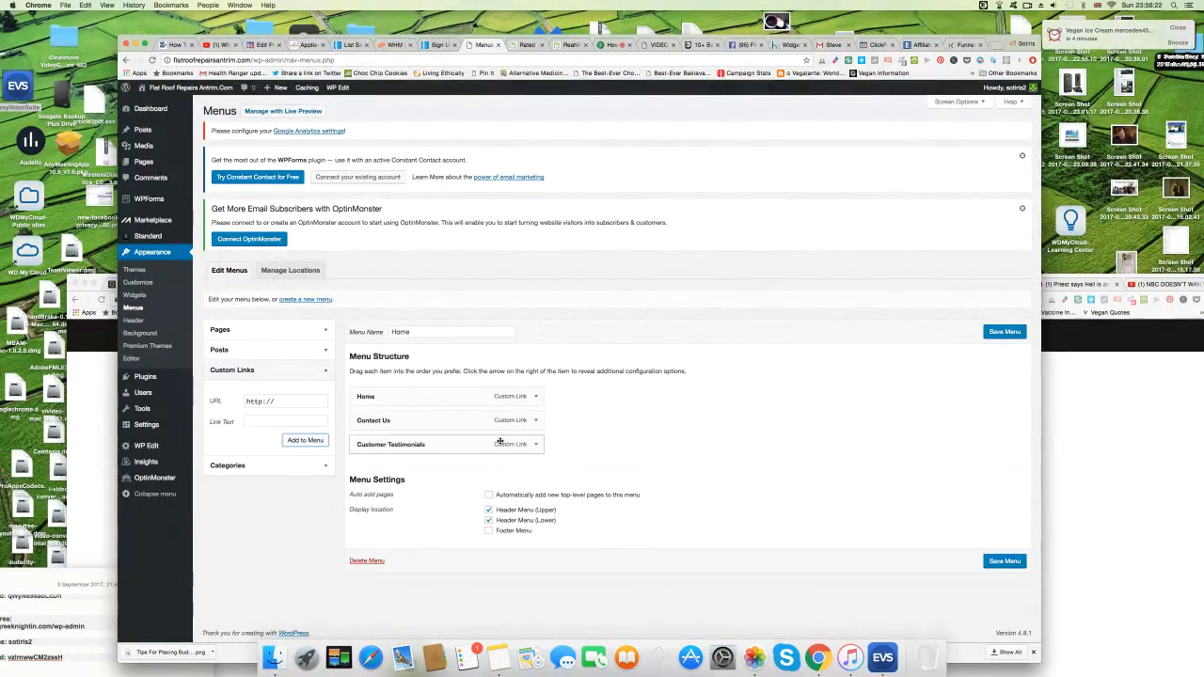
{"action": "left_click_drag", "start_coordinate": [462, 444], "coordinate": [387, 447]}
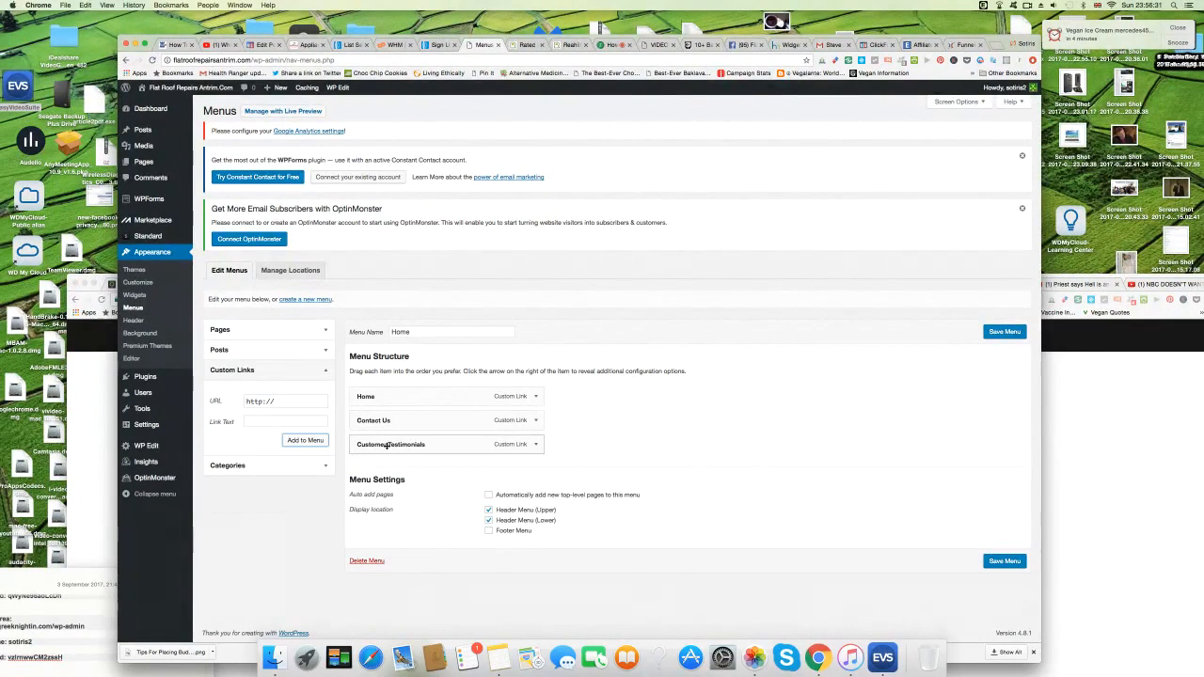
{"action": "left_click", "coordinate": [1002, 562]}
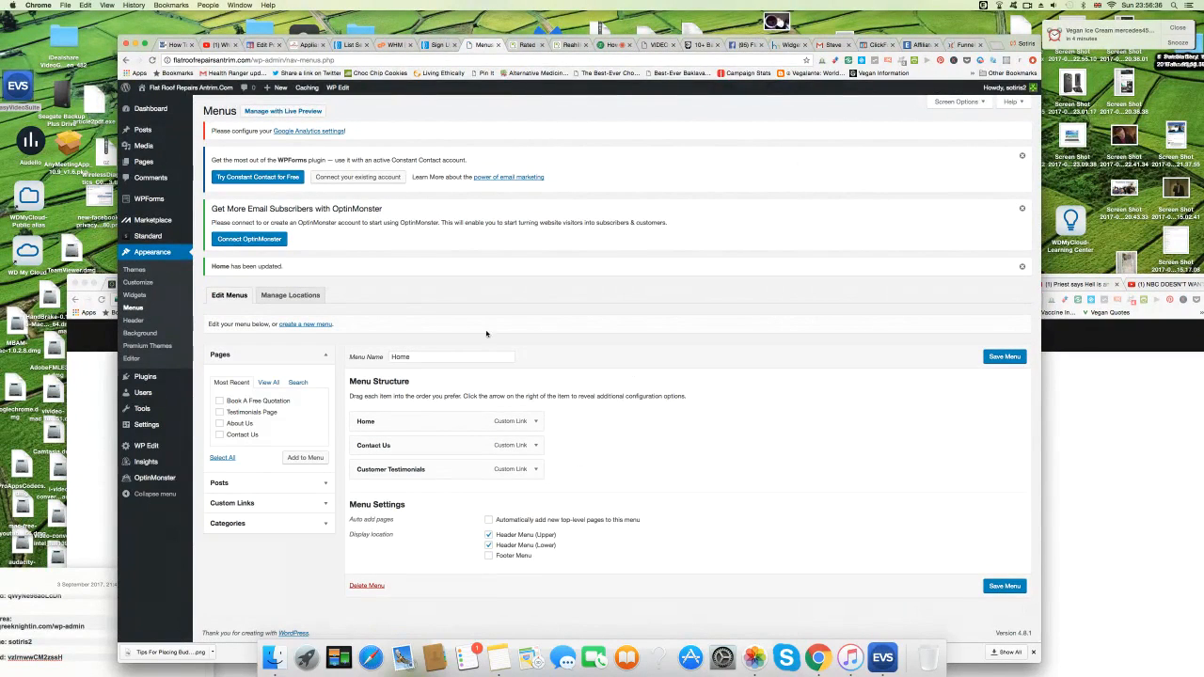
View the live About Us page from the All Pages list.
{"action": "mouse_move", "coordinate": [146, 162]}
{"action": "left_click", "coordinate": [213, 164]}
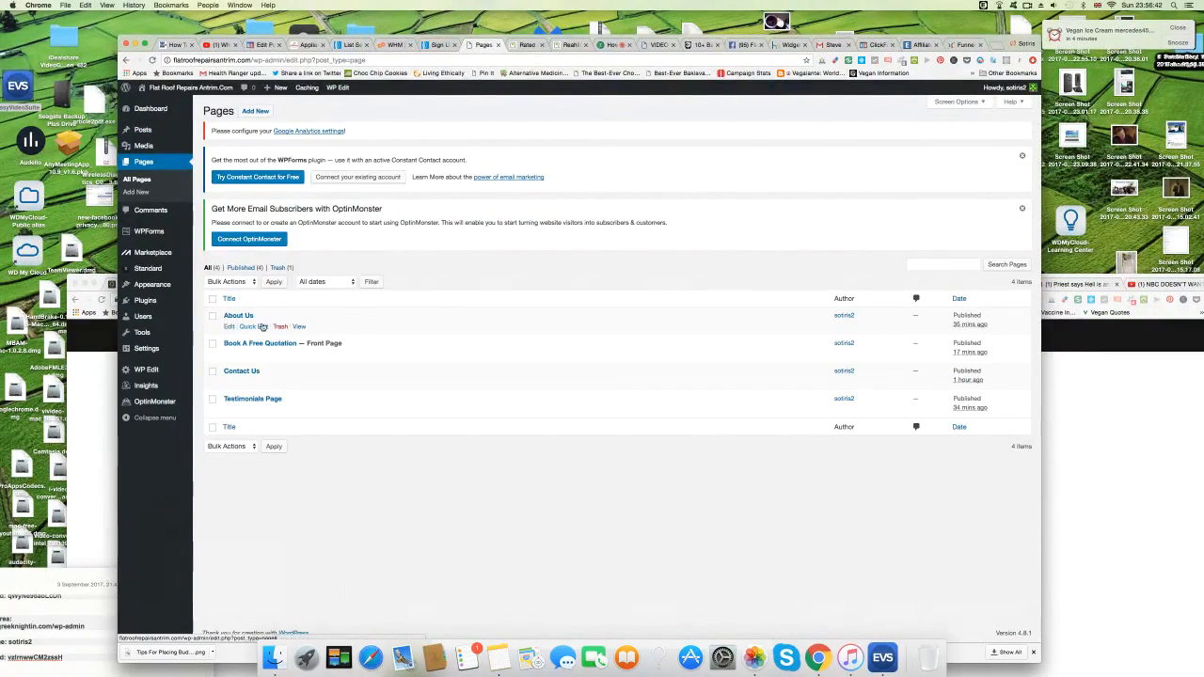
{"action": "left_click", "coordinate": [297, 326]}
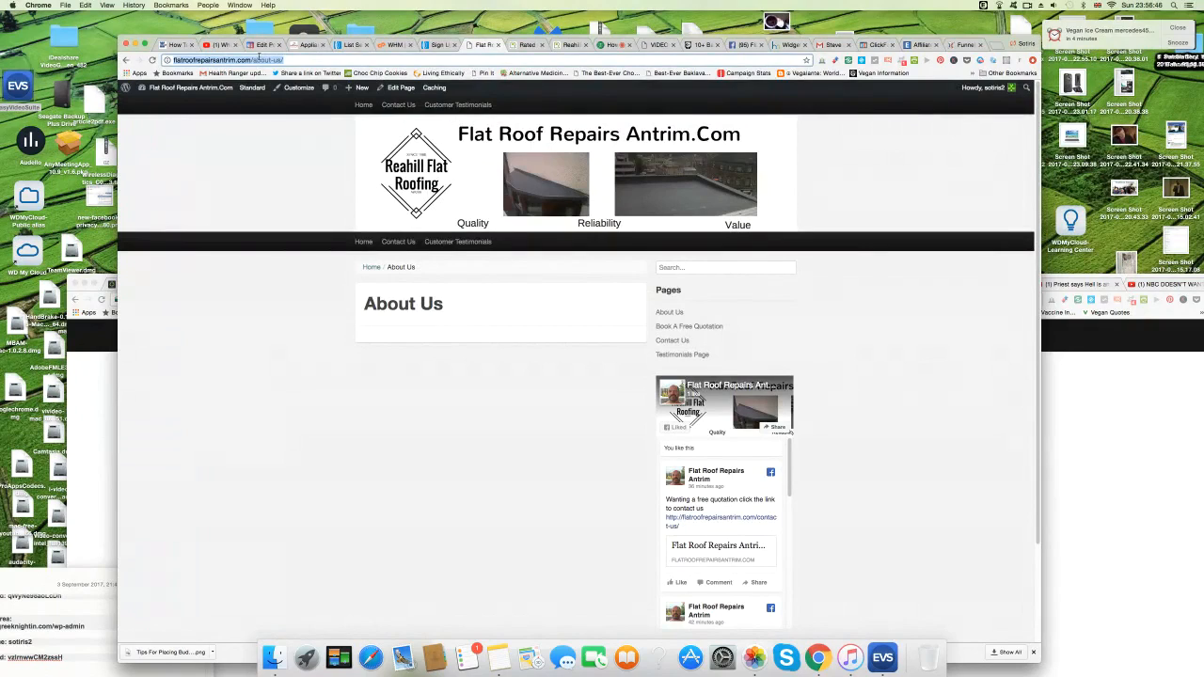
Add an 'About Us' custom link with the About Us page URL to the Home menu and save it.
{"action": "mouse_move", "coordinate": [188, 87]}
{"action": "left_click", "coordinate": [147, 141]}
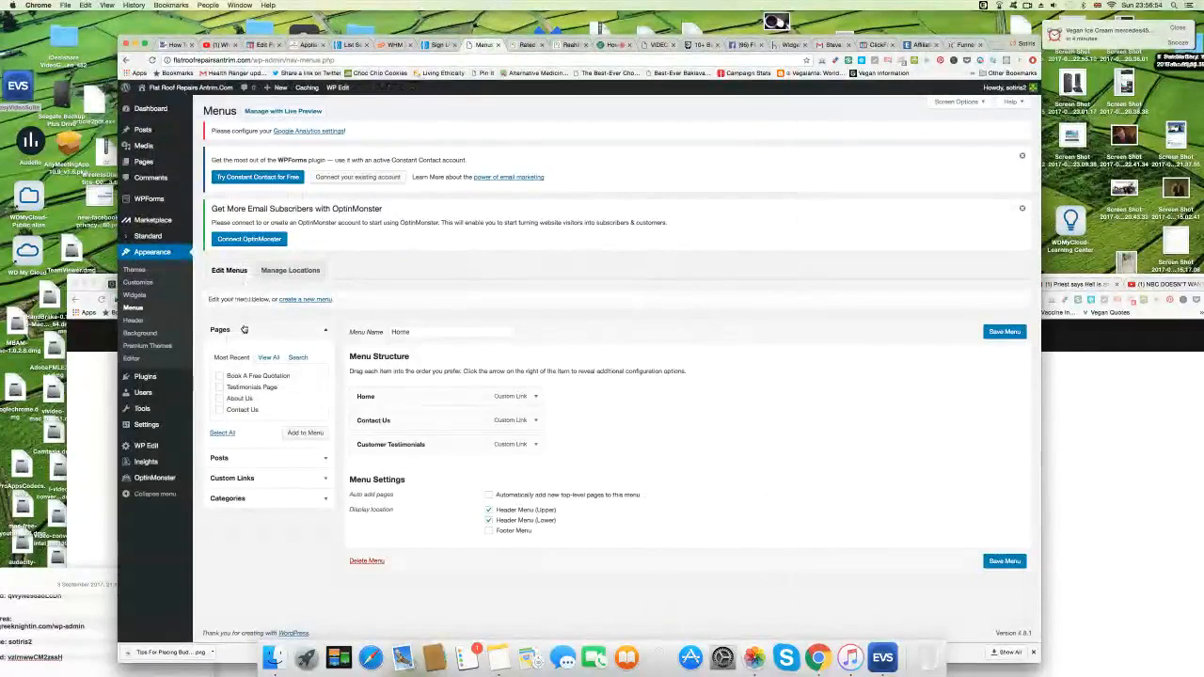
{"action": "left_click", "coordinate": [322, 478]}
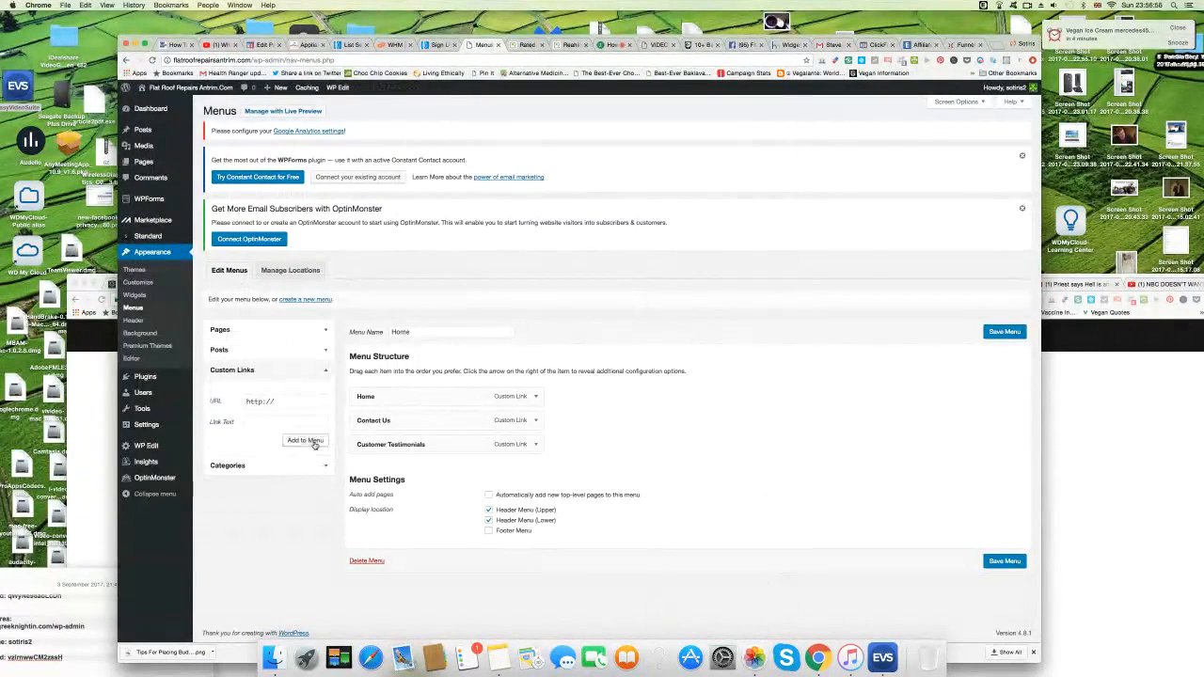
{"action": "left_click", "coordinate": [288, 403]}
{"action": "right_click", "coordinate": [288, 403]}
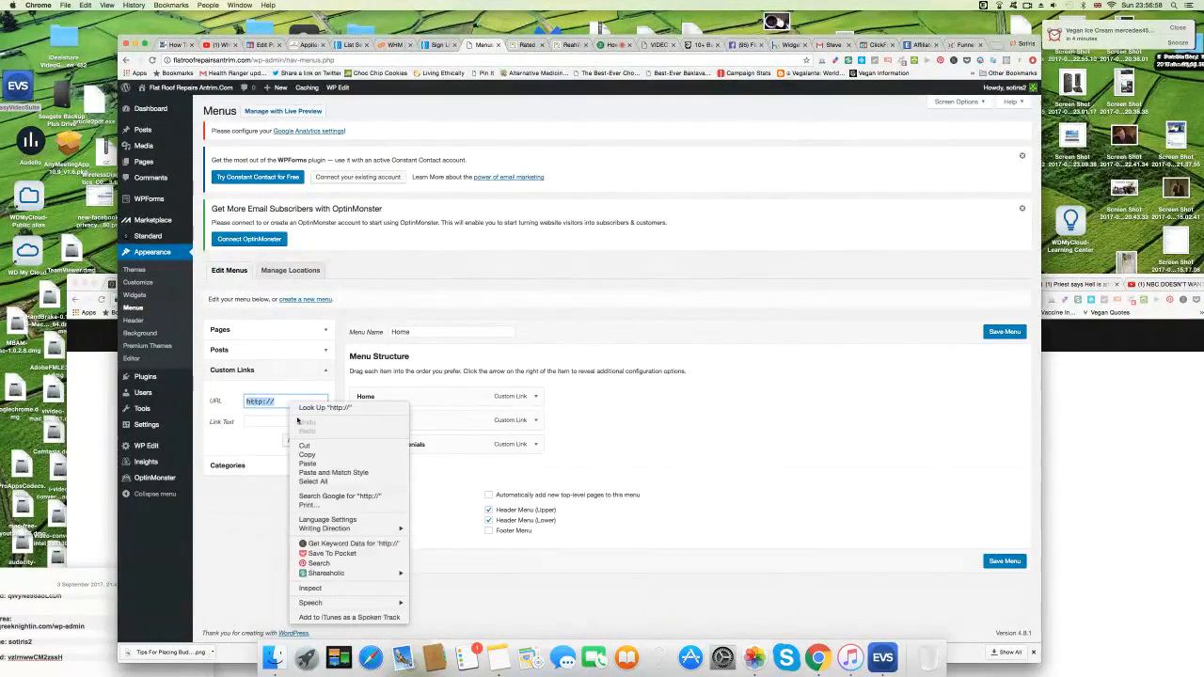
{"action": "left_click", "coordinate": [308, 464]}
{"action": "left_click", "coordinate": [268, 422]}
{"action": "type", "text": "About"}
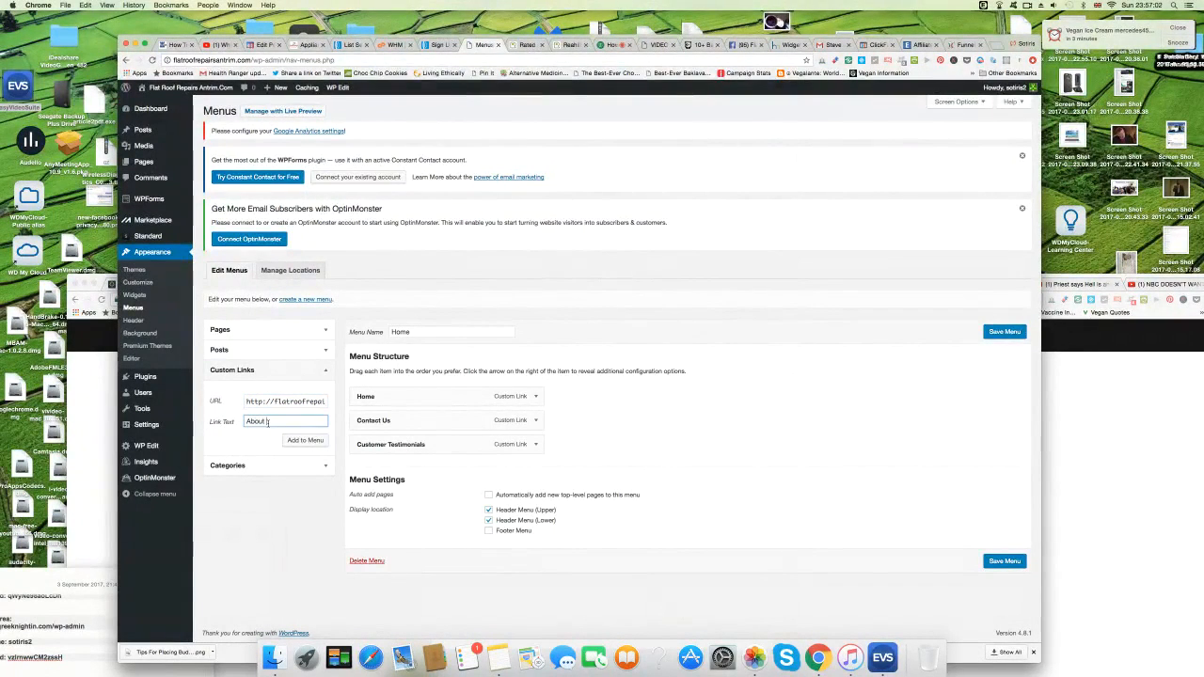
{"action": "left_click", "coordinate": [305, 441]}
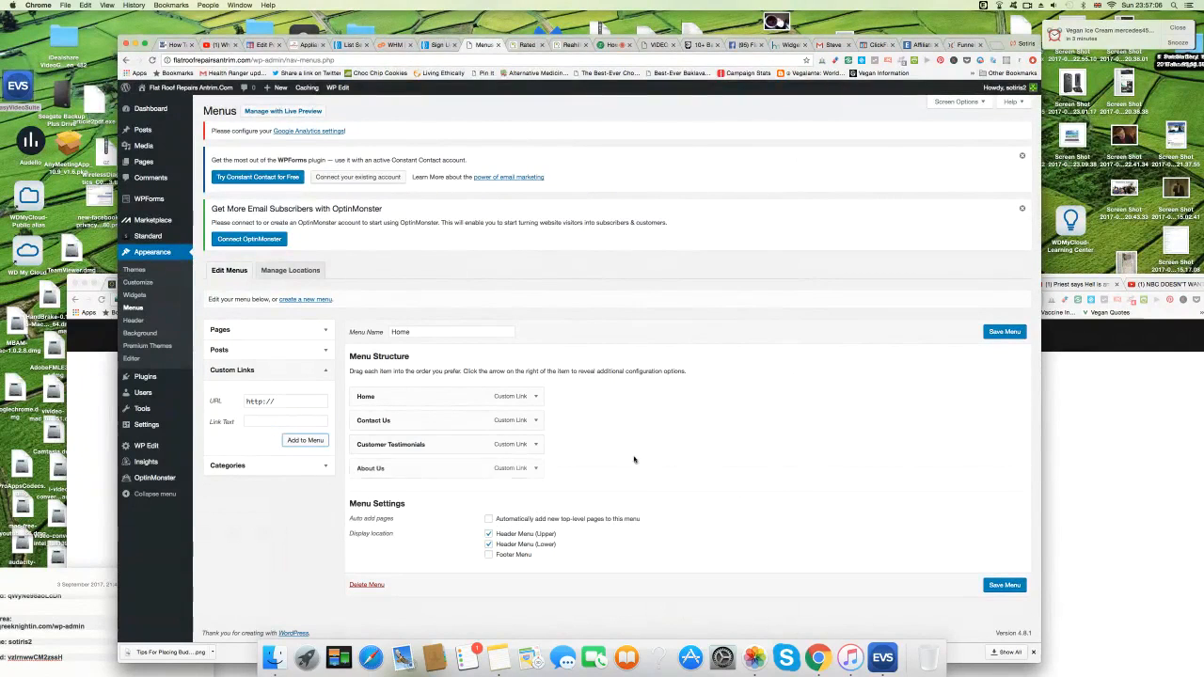
{"action": "left_click", "coordinate": [1005, 585]}
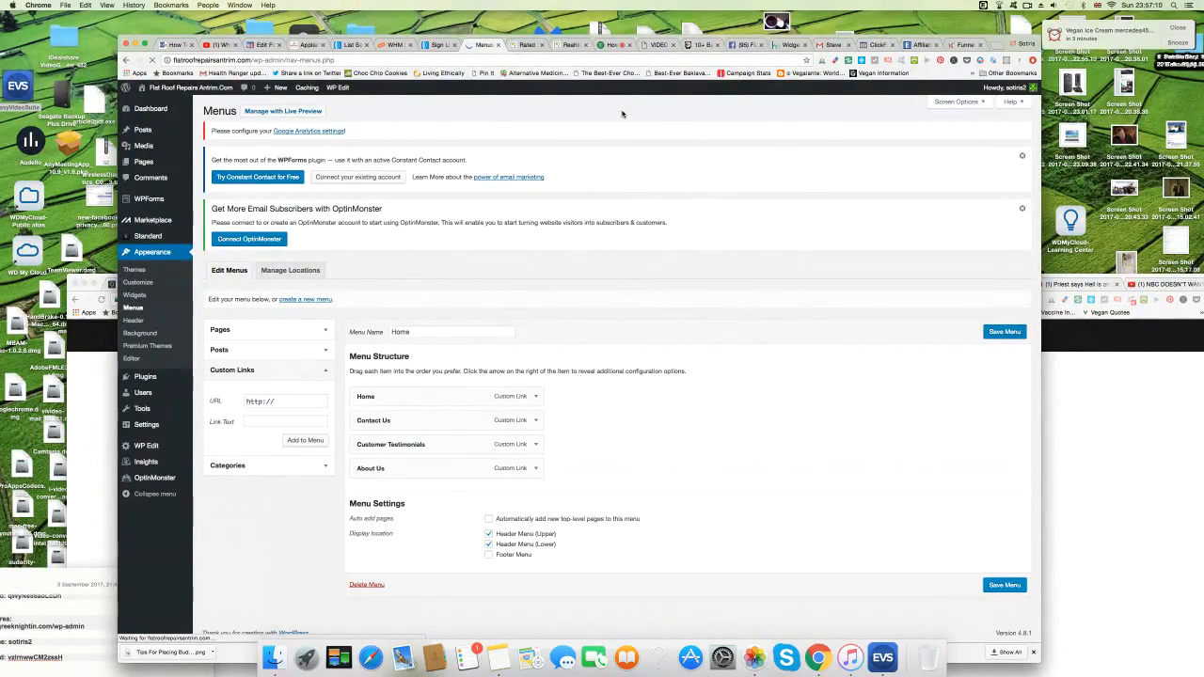
{"action": "mouse_move", "coordinate": [178, 87]}
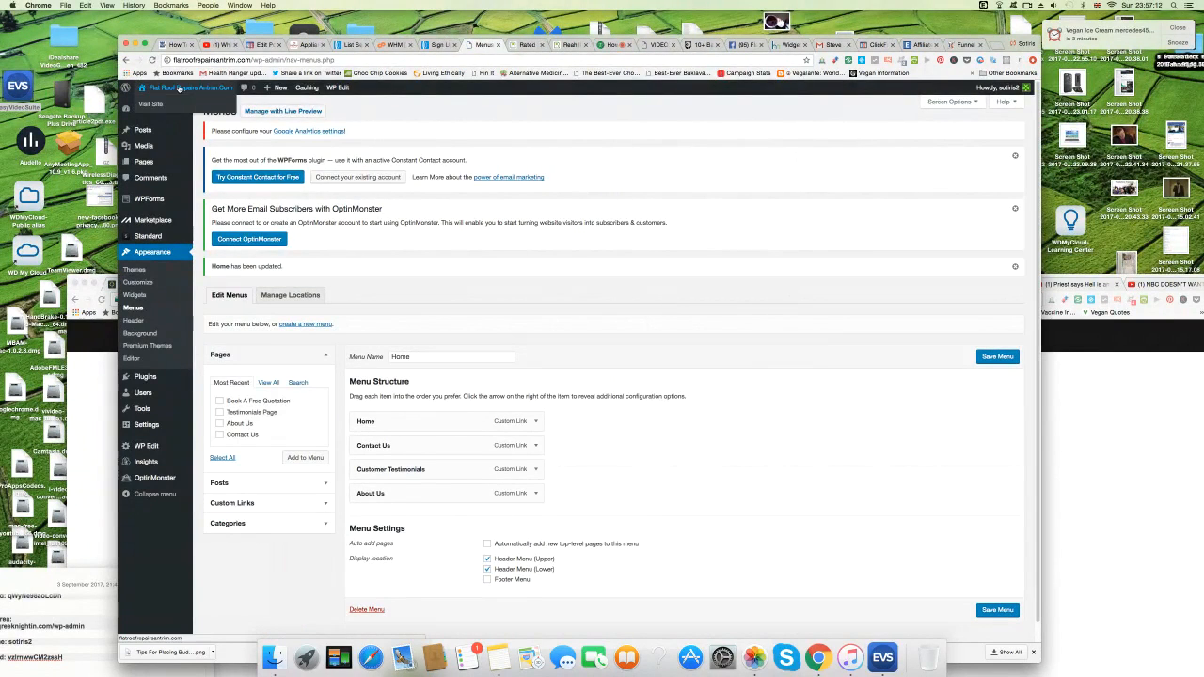
{"action": "left_click", "coordinate": [156, 105]}
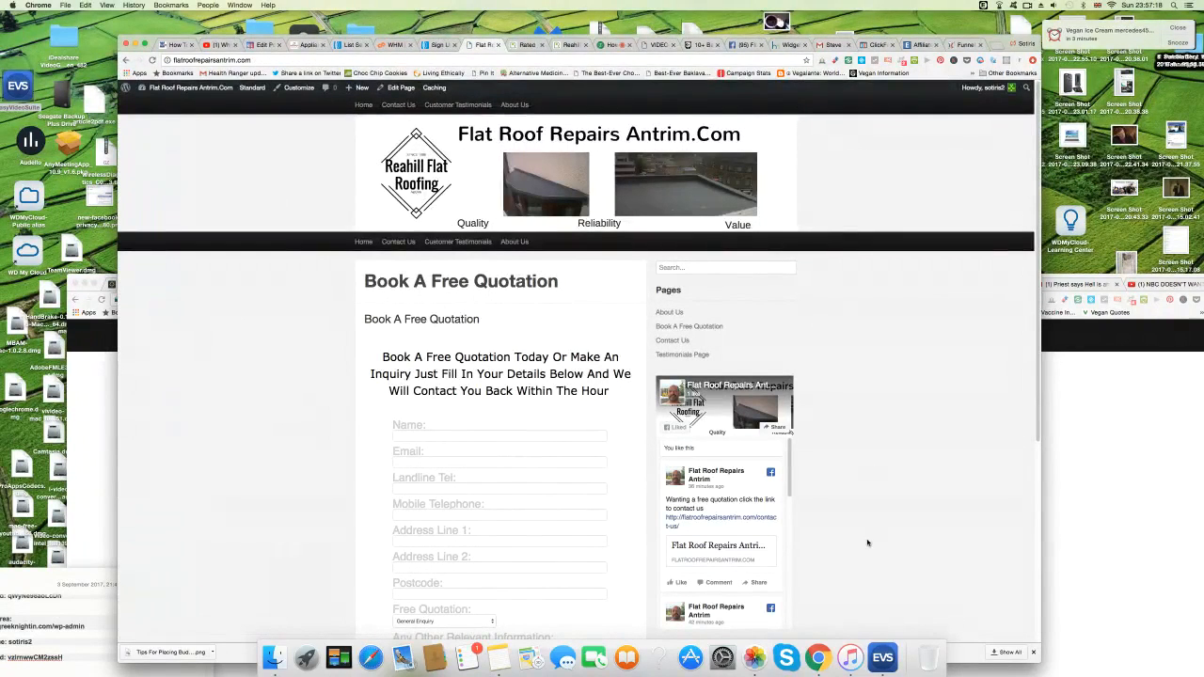
{"action": "scroll", "coordinate": [867, 544], "scroll_direction": "down", "scroll_amount": 3}
{"action": "scroll", "coordinate": [868, 544], "scroll_direction": "down", "scroll_amount": 2}
{"action": "scroll", "coordinate": [868, 543], "scroll_direction": "up", "scroll_amount": 4}
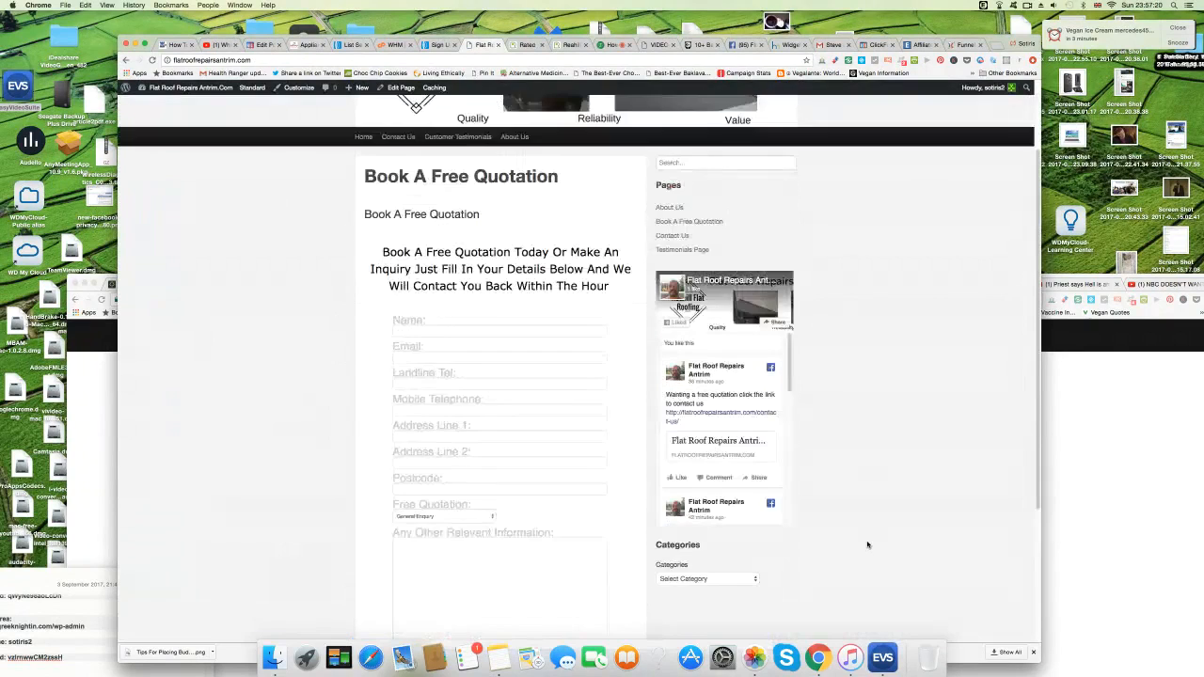
{"action": "scroll", "coordinate": [868, 544], "scroll_direction": "down", "scroll_amount": 3}
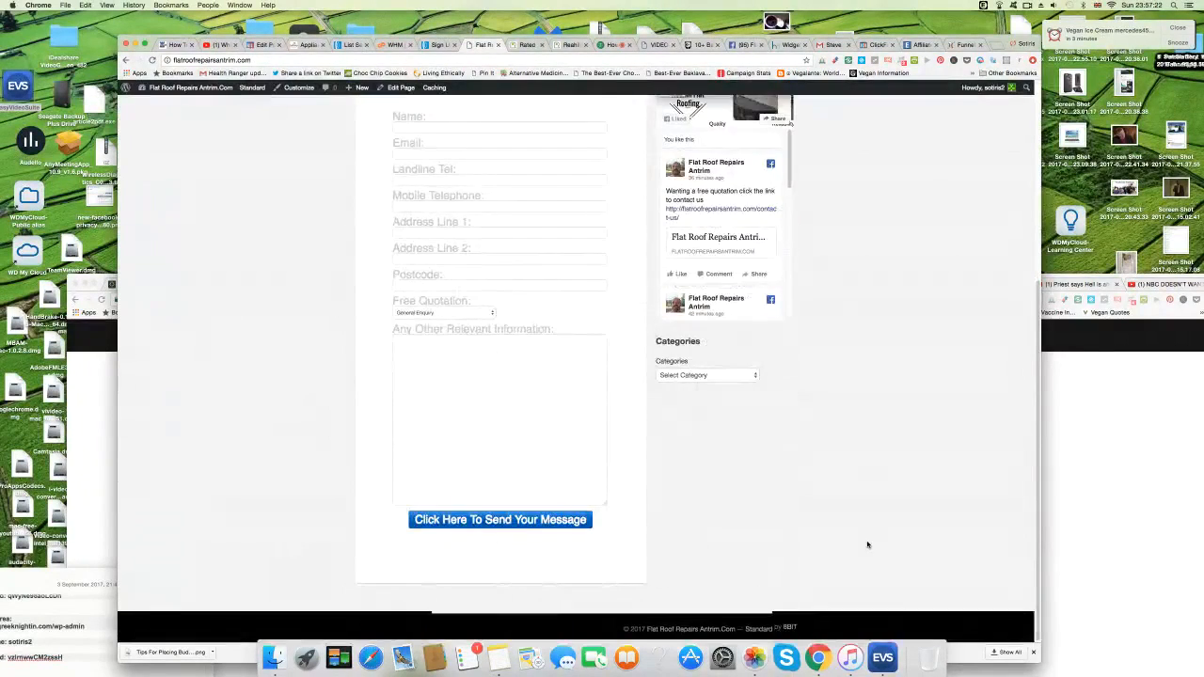
{"action": "scroll", "coordinate": [867, 544], "scroll_direction": "up", "scroll_amount": 3}
{"action": "scroll", "coordinate": [867, 545], "scroll_direction": "up", "scroll_amount": 2}
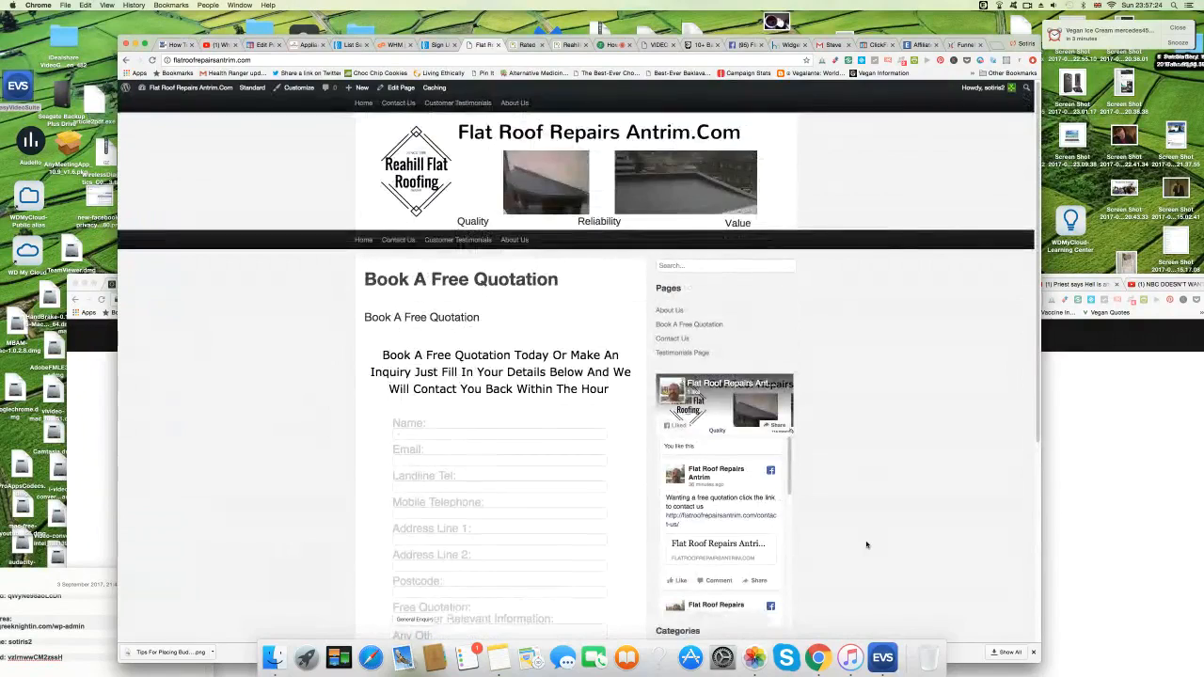
{"action": "scroll", "coordinate": [867, 544], "scroll_direction": "down", "scroll_amount": 3}
{"action": "scroll", "coordinate": [868, 545], "scroll_direction": "down", "scroll_amount": 2}
{"action": "scroll", "coordinate": [867, 545], "scroll_direction": "down", "scroll_amount": 2}
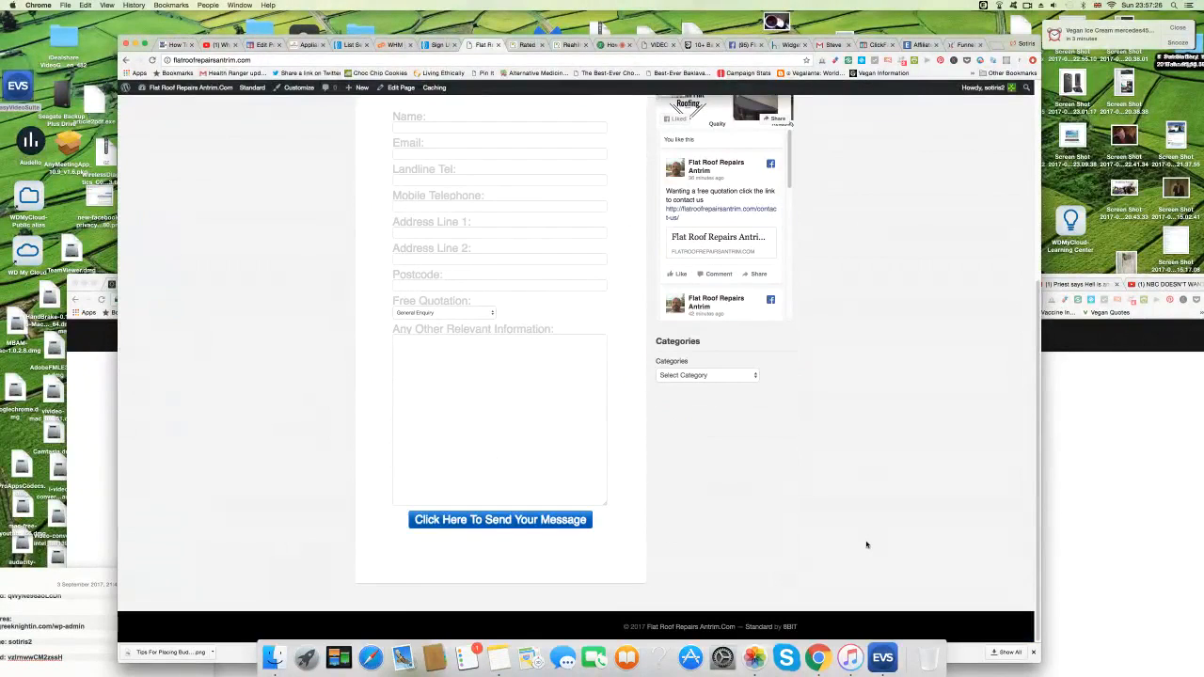
{"action": "scroll", "coordinate": [868, 543], "scroll_direction": "up", "scroll_amount": 4}
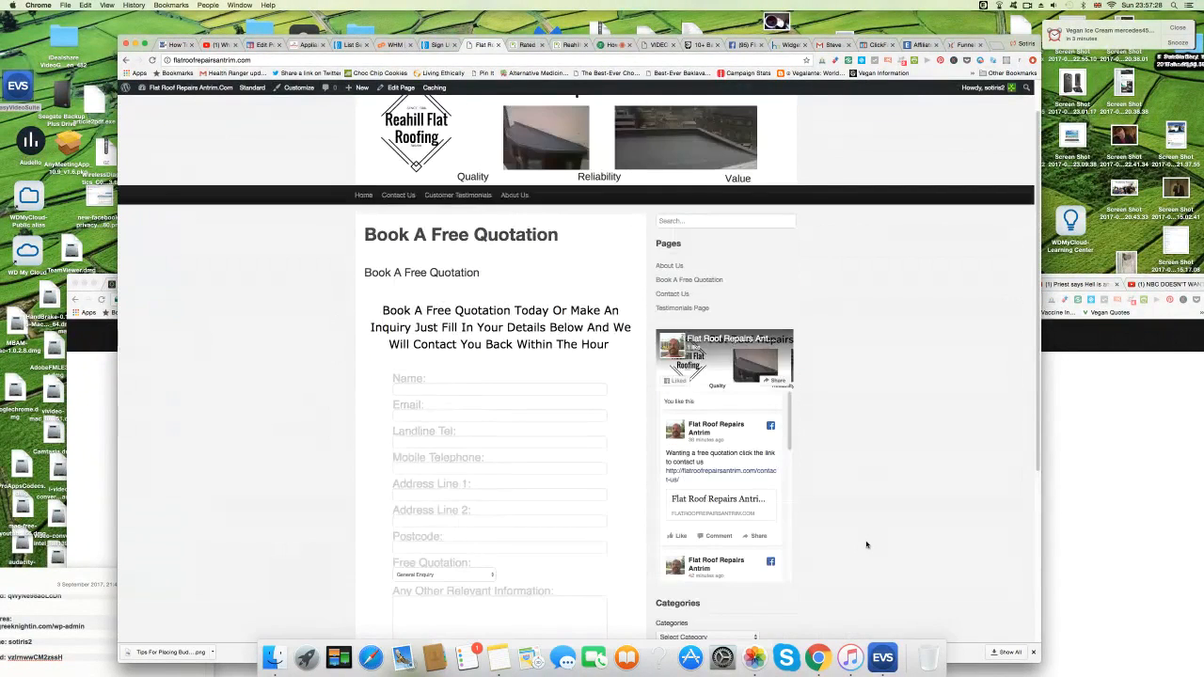
{"action": "scroll", "coordinate": [868, 544], "scroll_direction": "down", "scroll_amount": 1}
{"action": "scroll", "coordinate": [868, 545], "scroll_direction": "down", "scroll_amount": 3}
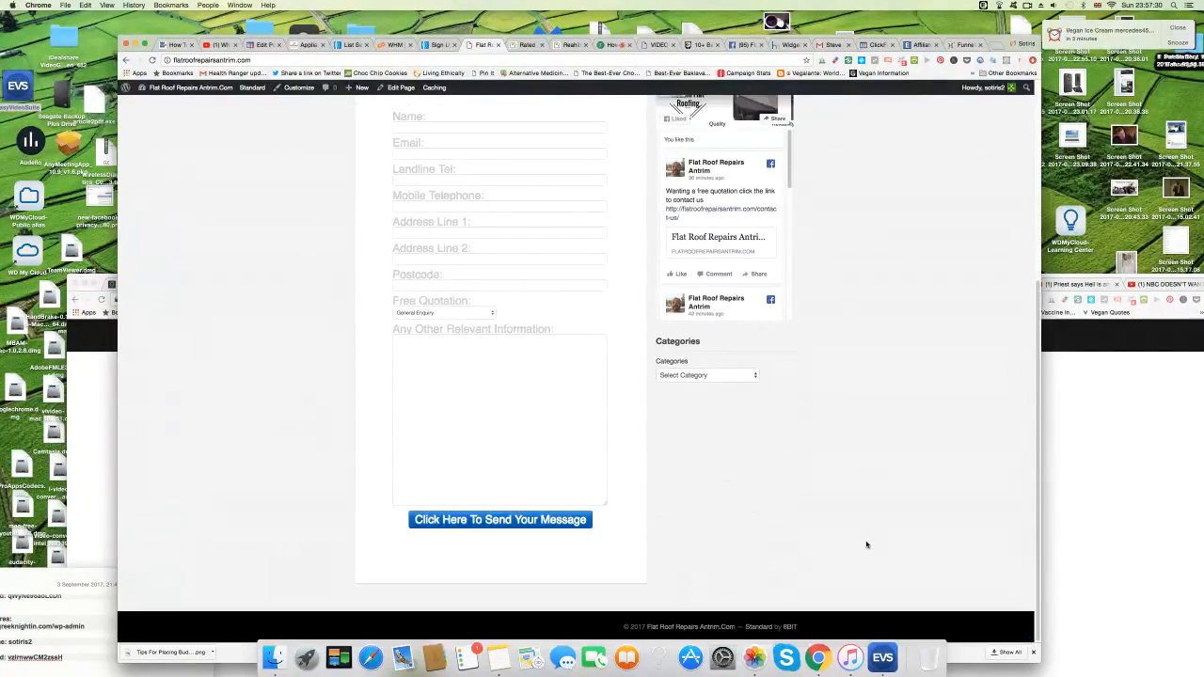
{"action": "scroll", "coordinate": [868, 545], "scroll_direction": "up", "scroll_amount": 3}
{"action": "scroll", "coordinate": [867, 545], "scroll_direction": "up", "scroll_amount": 2}
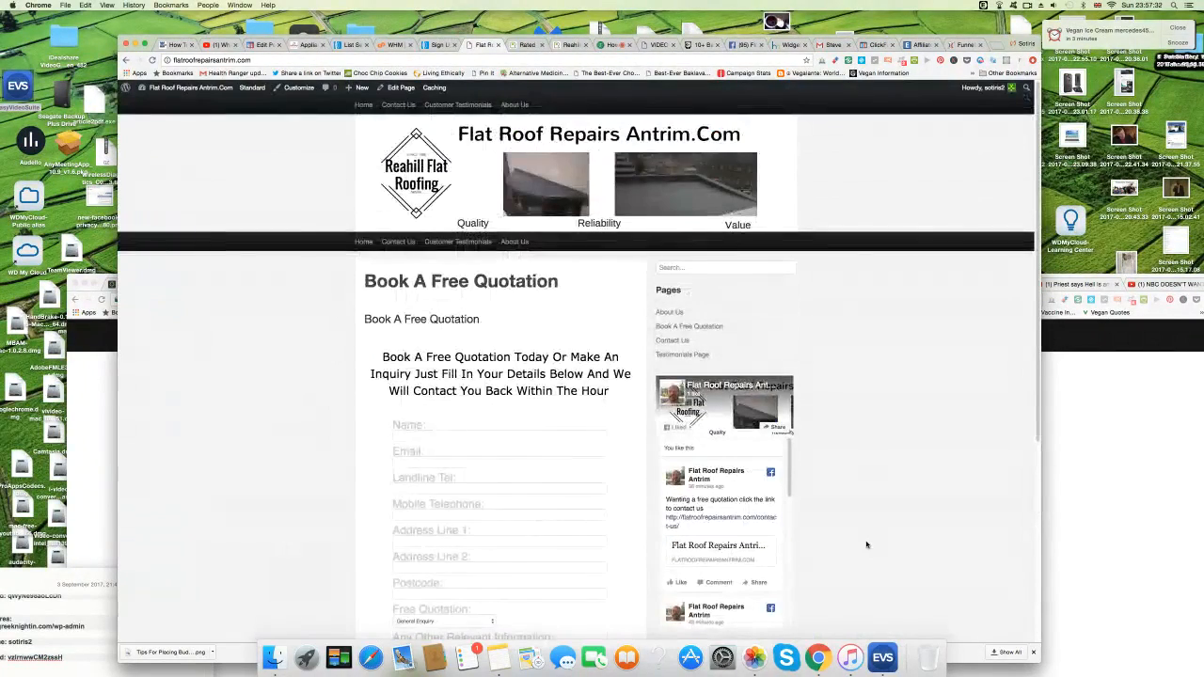
{"action": "scroll", "coordinate": [868, 545], "scroll_direction": "down", "scroll_amount": 3}
{"action": "scroll", "coordinate": [867, 545], "scroll_direction": "down", "scroll_amount": 3}
{"action": "scroll", "coordinate": [868, 544], "scroll_direction": "up", "scroll_amount": 4}
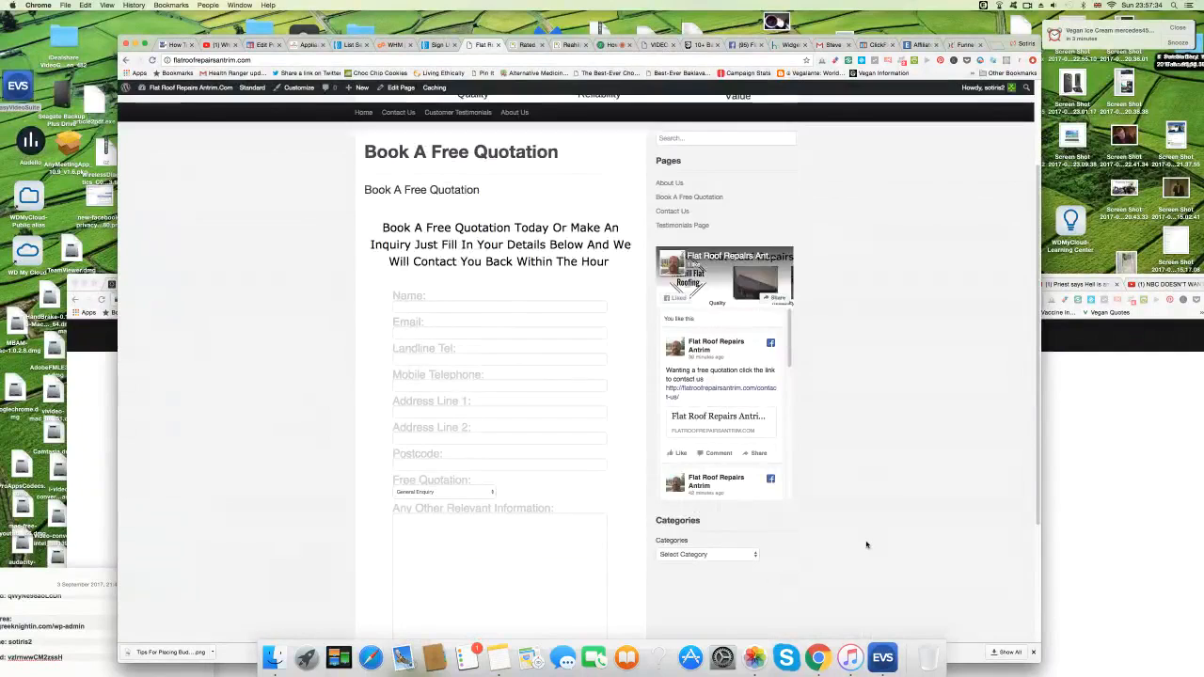
{"action": "scroll", "coordinate": [868, 545], "scroll_direction": "up", "scroll_amount": 3}
{"action": "scroll", "coordinate": [867, 544], "scroll_direction": "down", "scroll_amount": 2}
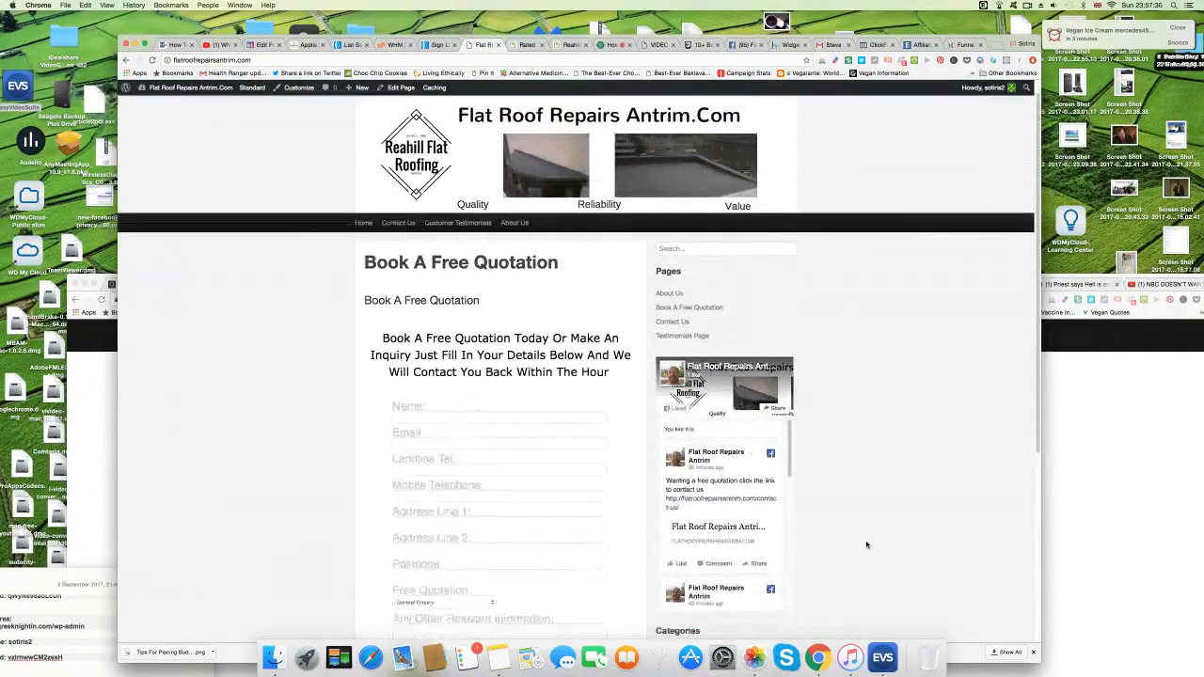
{"action": "scroll", "coordinate": [868, 545], "scroll_direction": "down", "scroll_amount": 3}
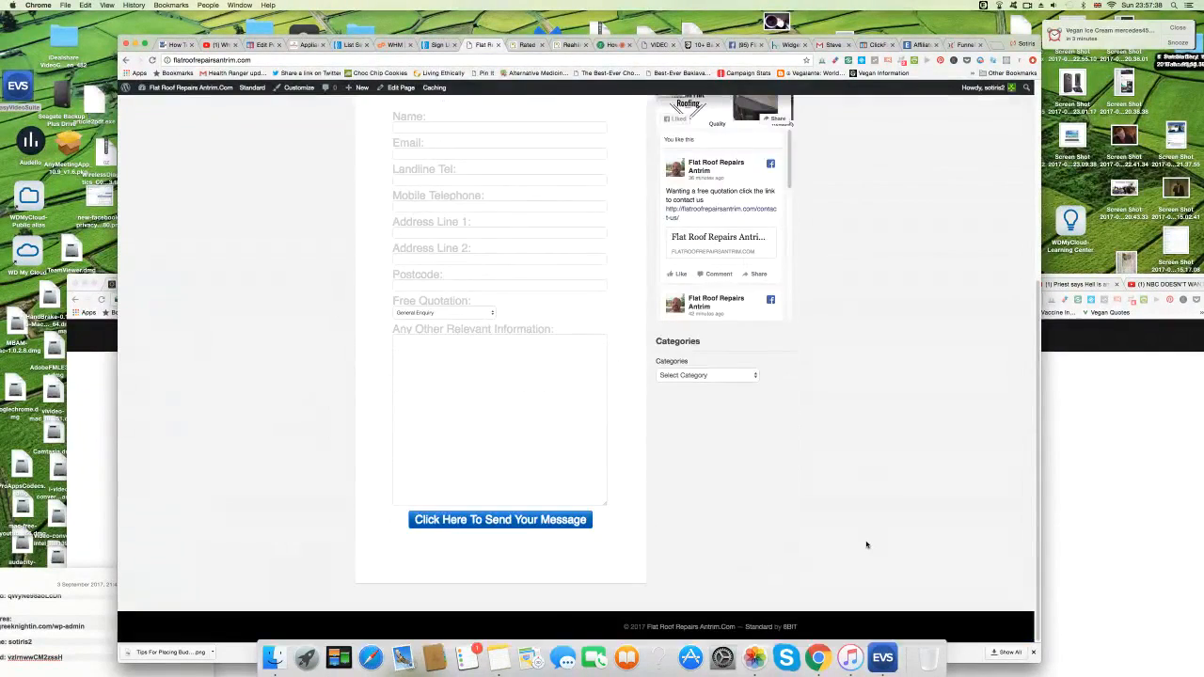
{"action": "scroll", "coordinate": [868, 545], "scroll_direction": "up", "scroll_amount": 5}
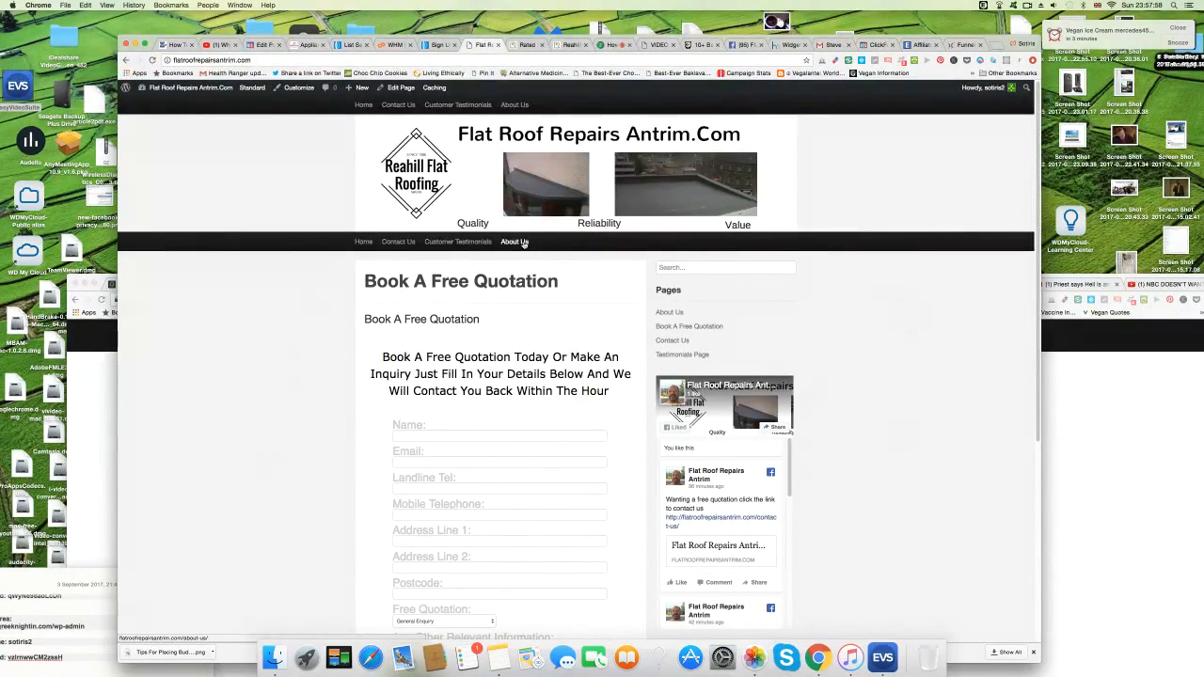
{"action": "scroll", "coordinate": [336, 520], "scroll_direction": "down", "scroll_amount": 1}
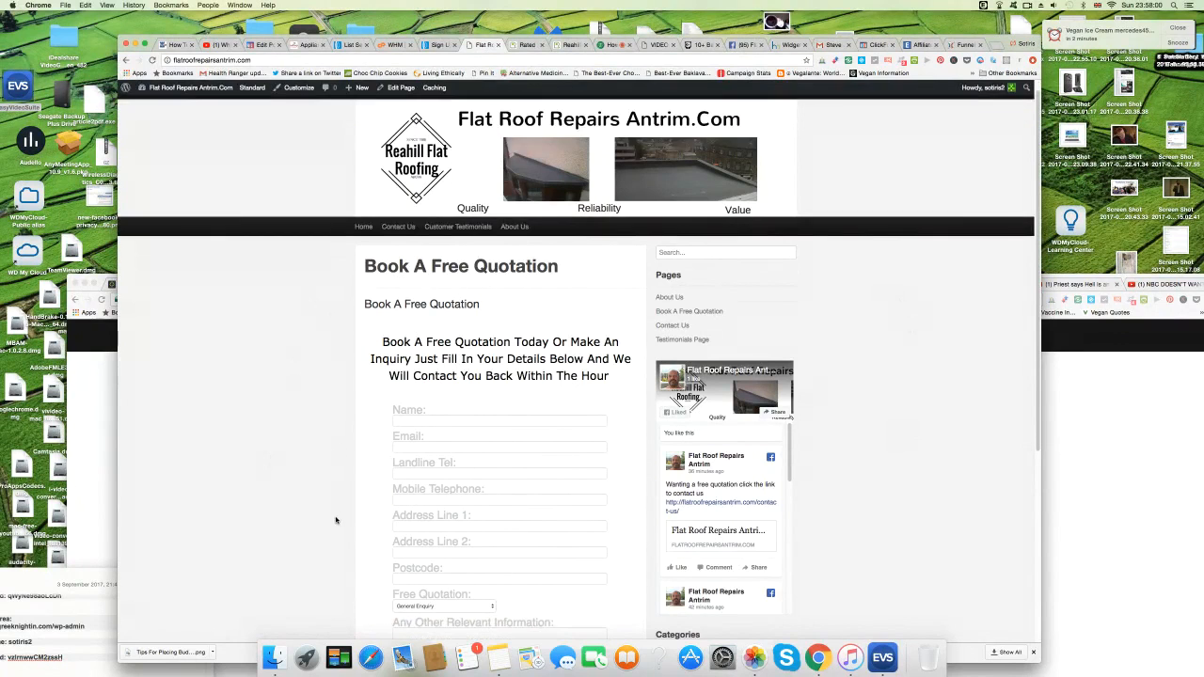
{"action": "scroll", "coordinate": [293, 448], "scroll_direction": "down", "scroll_amount": 1}
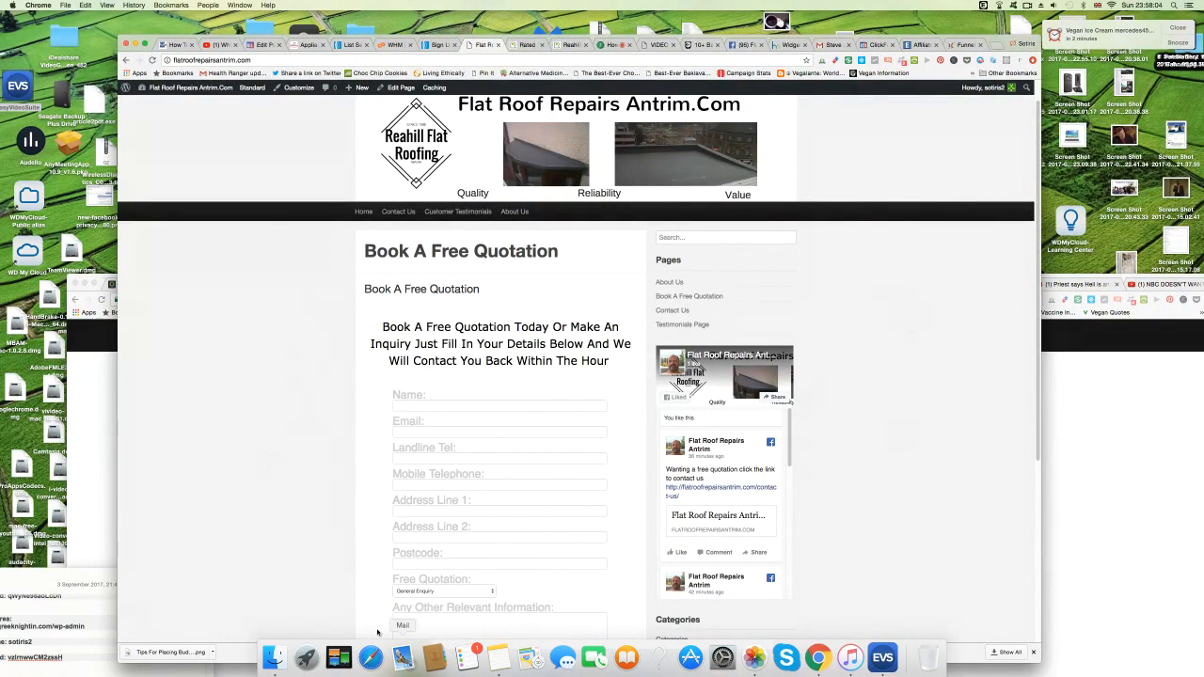
{"action": "scroll", "coordinate": [371, 621], "scroll_direction": "down", "scroll_amount": 5}
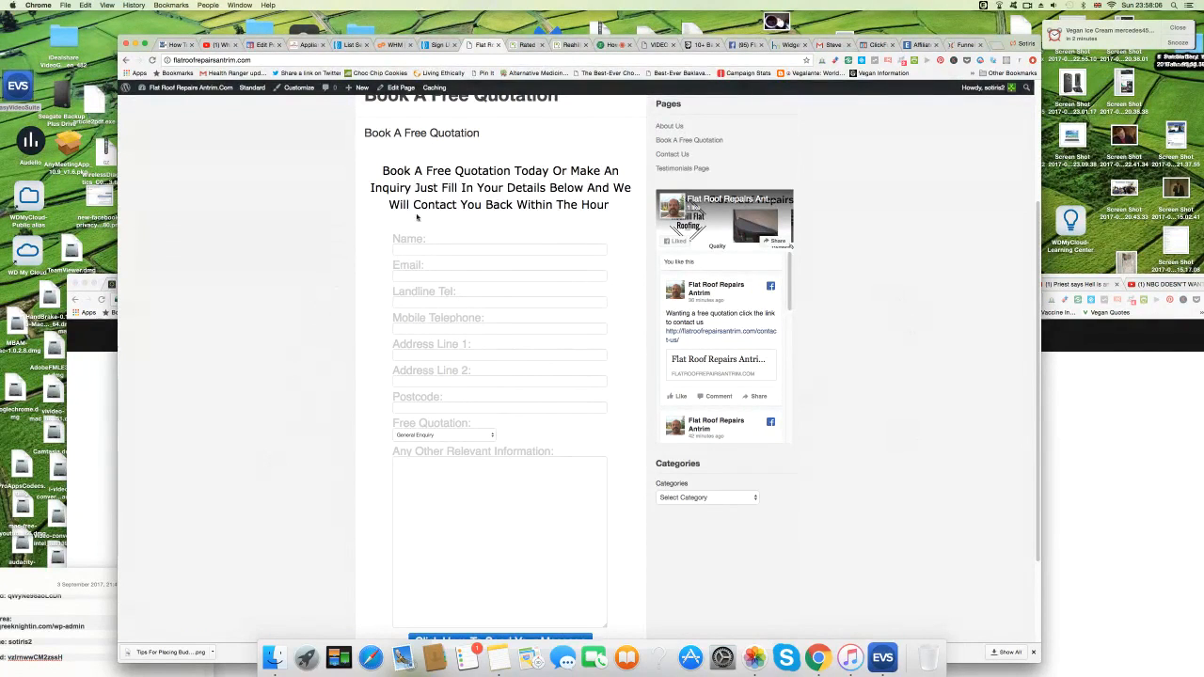
{"action": "scroll", "coordinate": [275, 358], "scroll_direction": "up", "scroll_amount": 2}
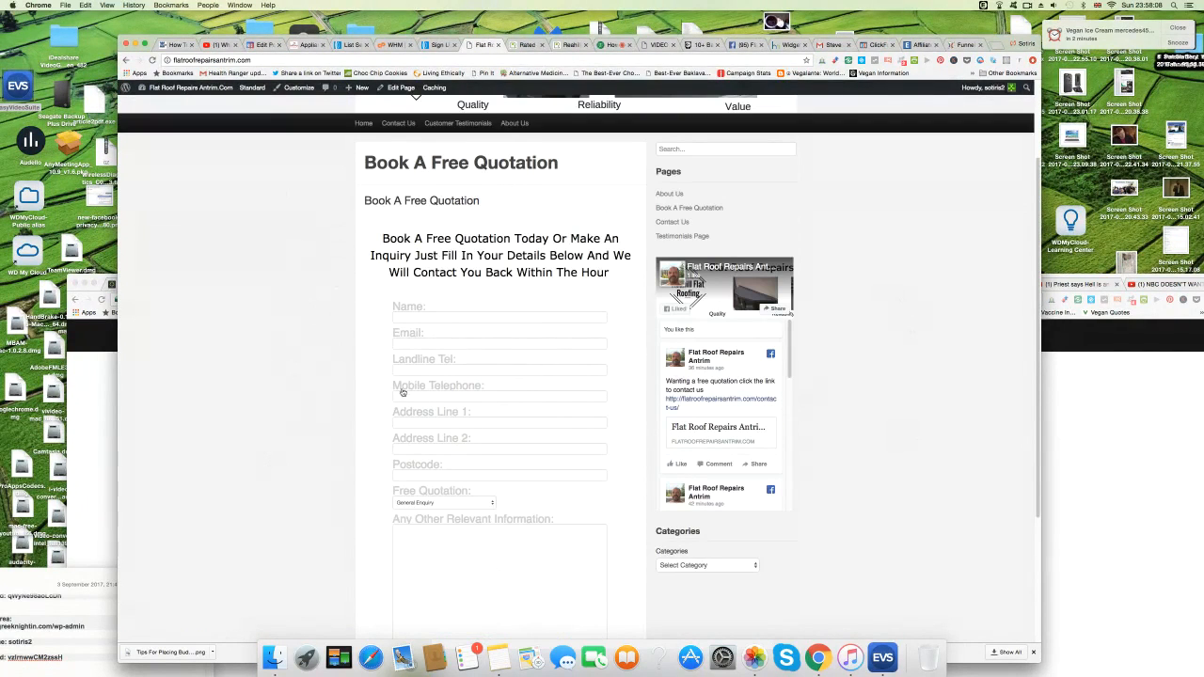
{"action": "scroll", "coordinate": [355, 511], "scroll_direction": "up", "scroll_amount": 3}
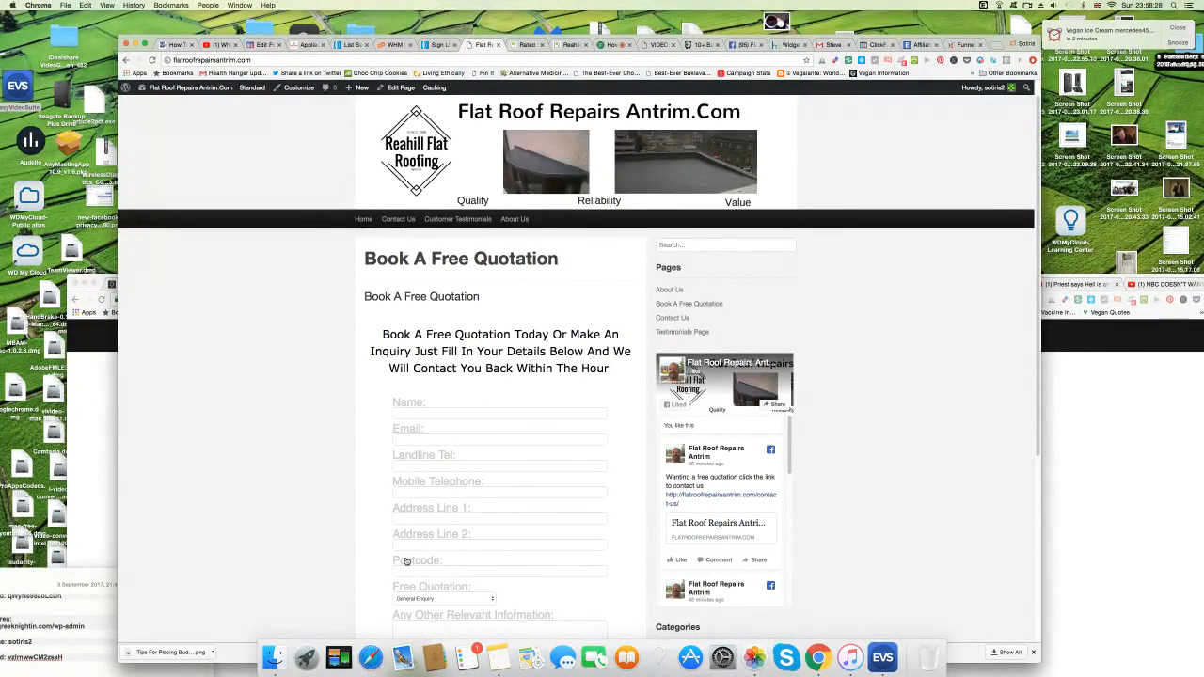
{"action": "scroll", "coordinate": [408, 562], "scroll_direction": "down", "scroll_amount": 3}
{"action": "scroll", "coordinate": [408, 562], "scroll_direction": "up", "scroll_amount": 2}
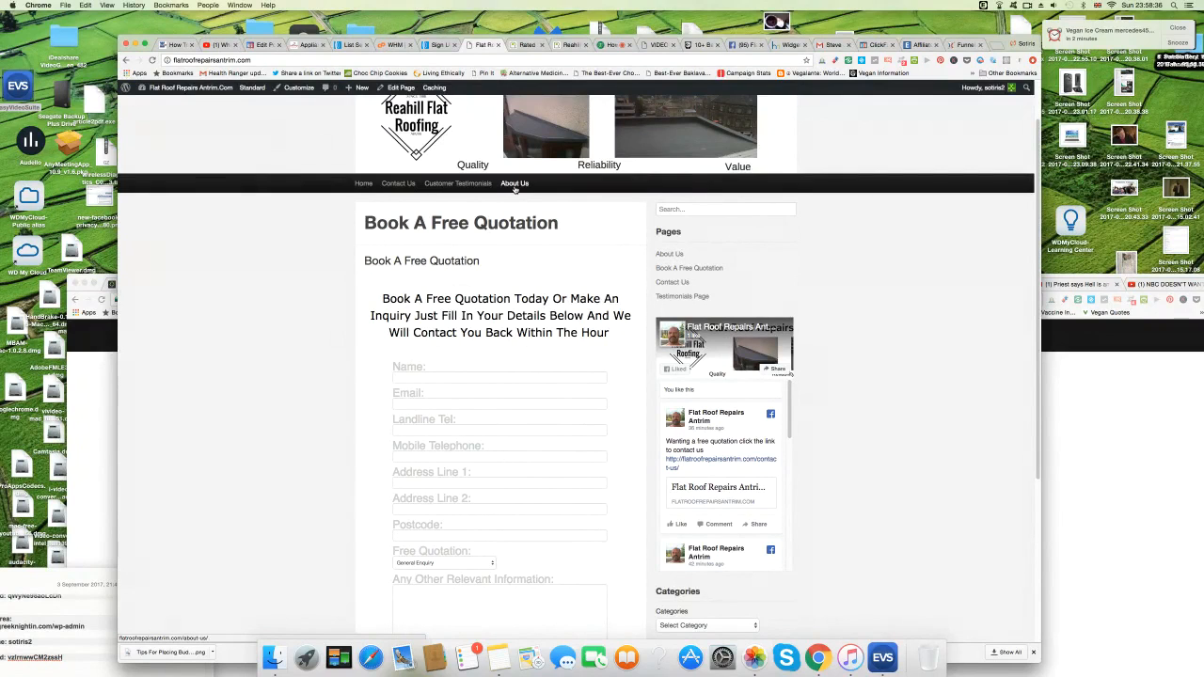
Check the Rated People tab, then load epcenergycertificates.com in the WordPress widgets tab.
{"action": "left_click", "coordinate": [525, 45]}
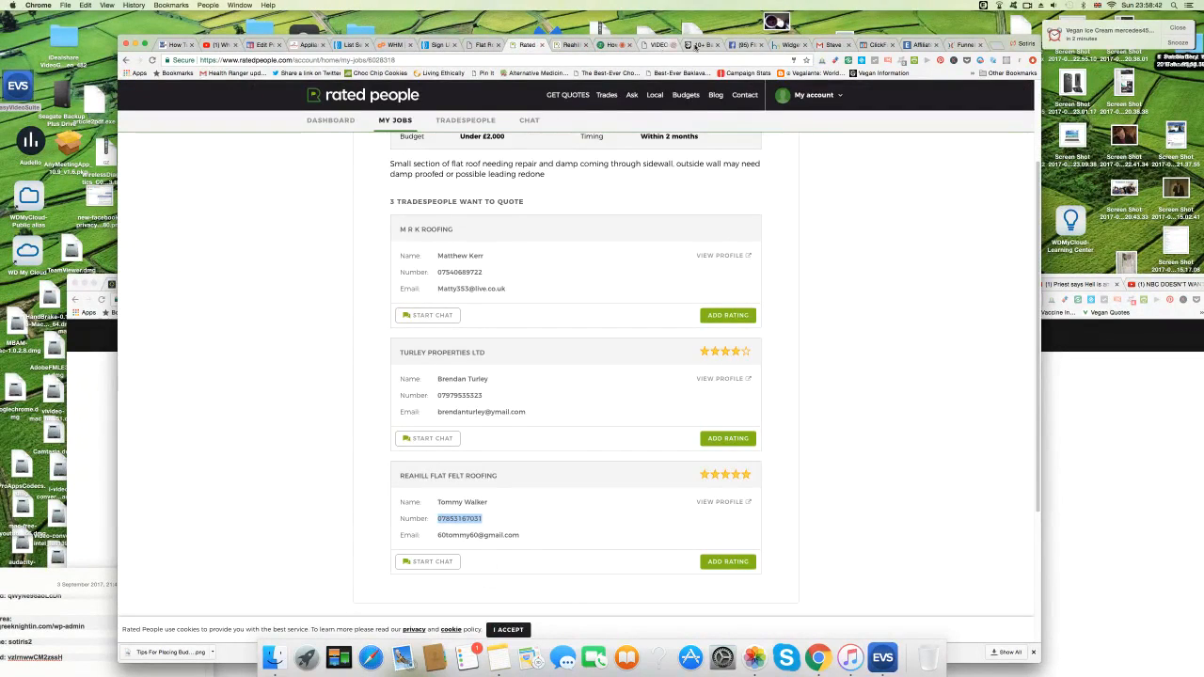
{"action": "left_click", "coordinate": [793, 45]}
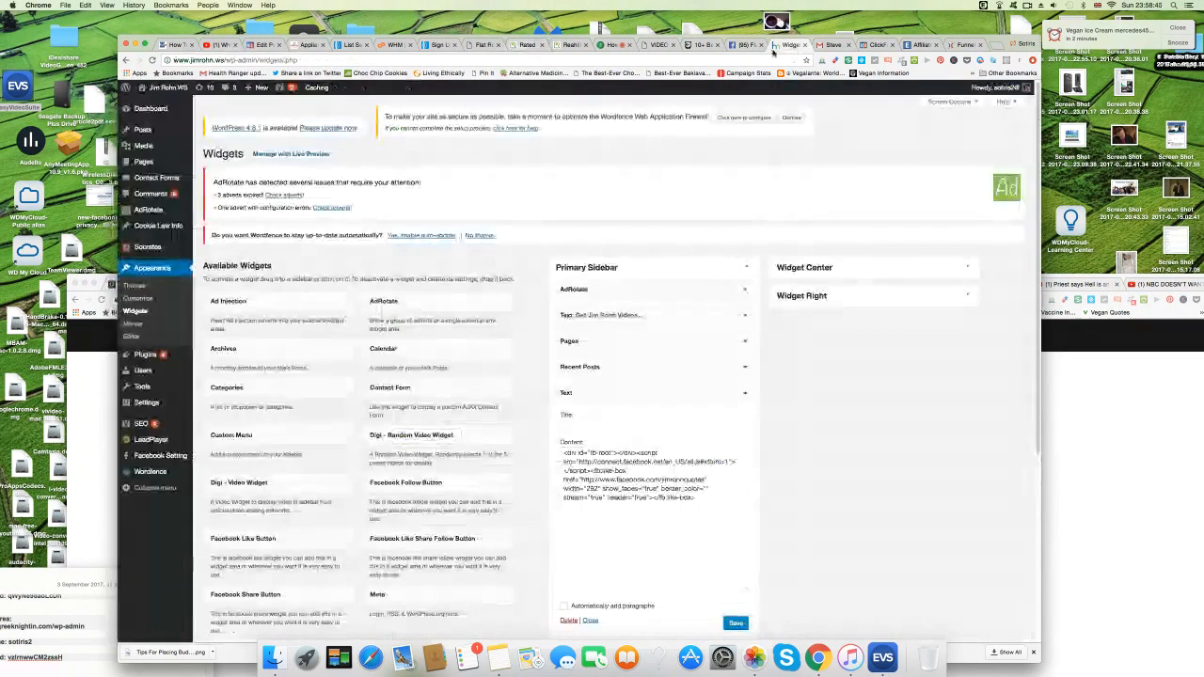
{"action": "left_click", "coordinate": [506, 59]}
{"action": "type", "text": "epc"}
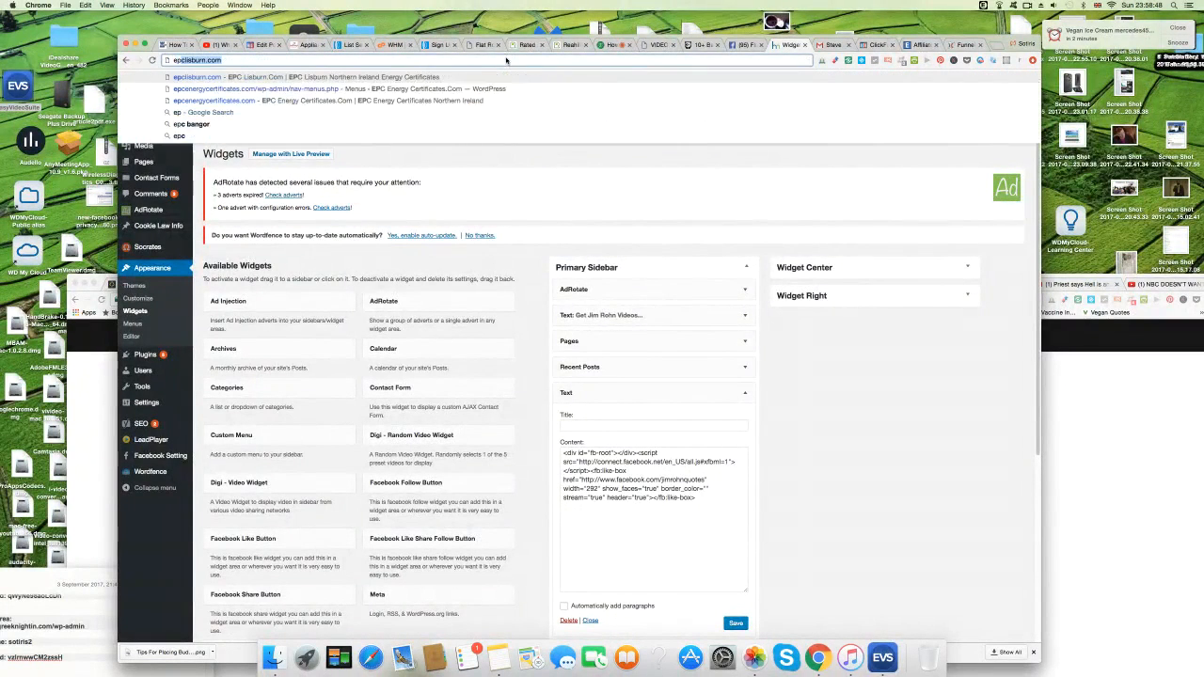
{"action": "type", "text": "energycertificates.com"}
{"action": "key", "text": "Return"}
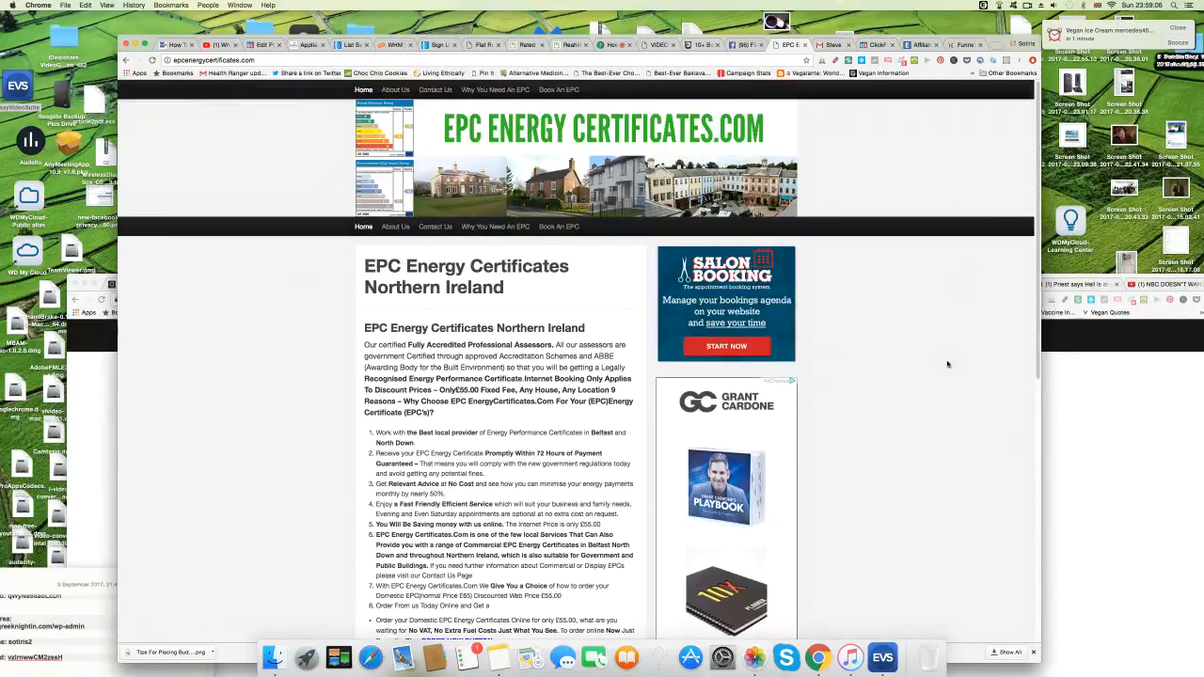
Scroll the EPC home page and follow the yellow 'Click Here To Book Your EPC Today' button.
{"action": "scroll", "coordinate": [949, 363], "scroll_direction": "down", "scroll_amount": 2}
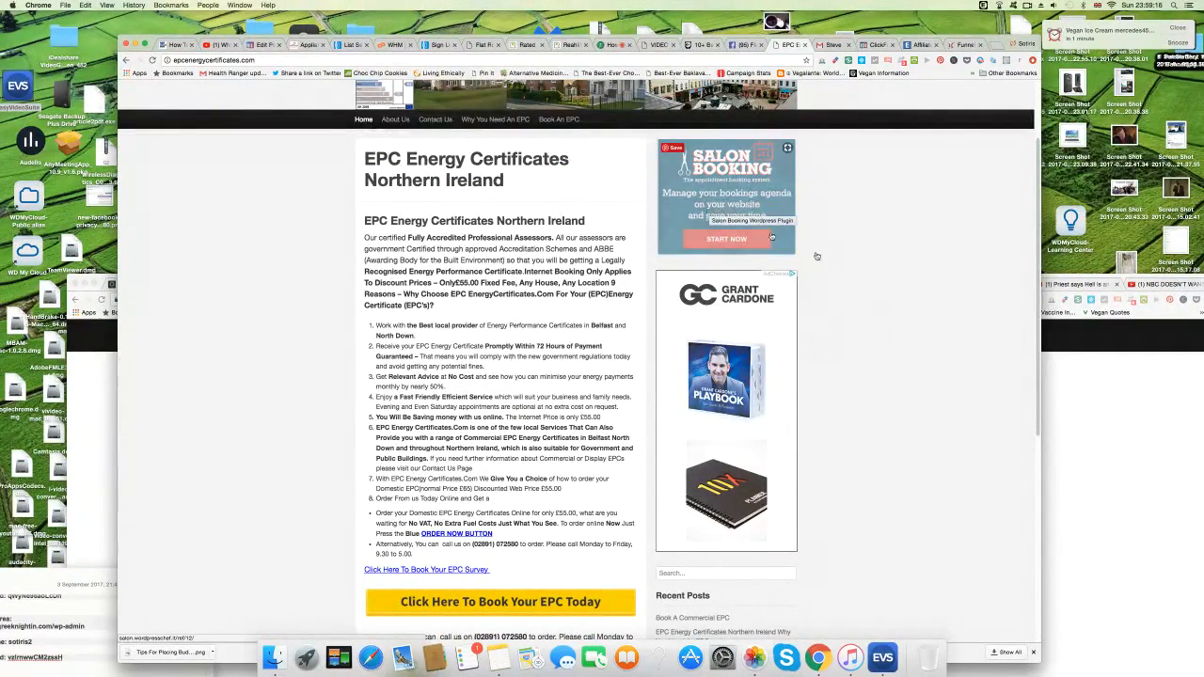
{"action": "scroll", "coordinate": [912, 446], "scroll_direction": "down", "scroll_amount": 5}
{"action": "scroll", "coordinate": [913, 446], "scroll_direction": "up", "scroll_amount": 5}
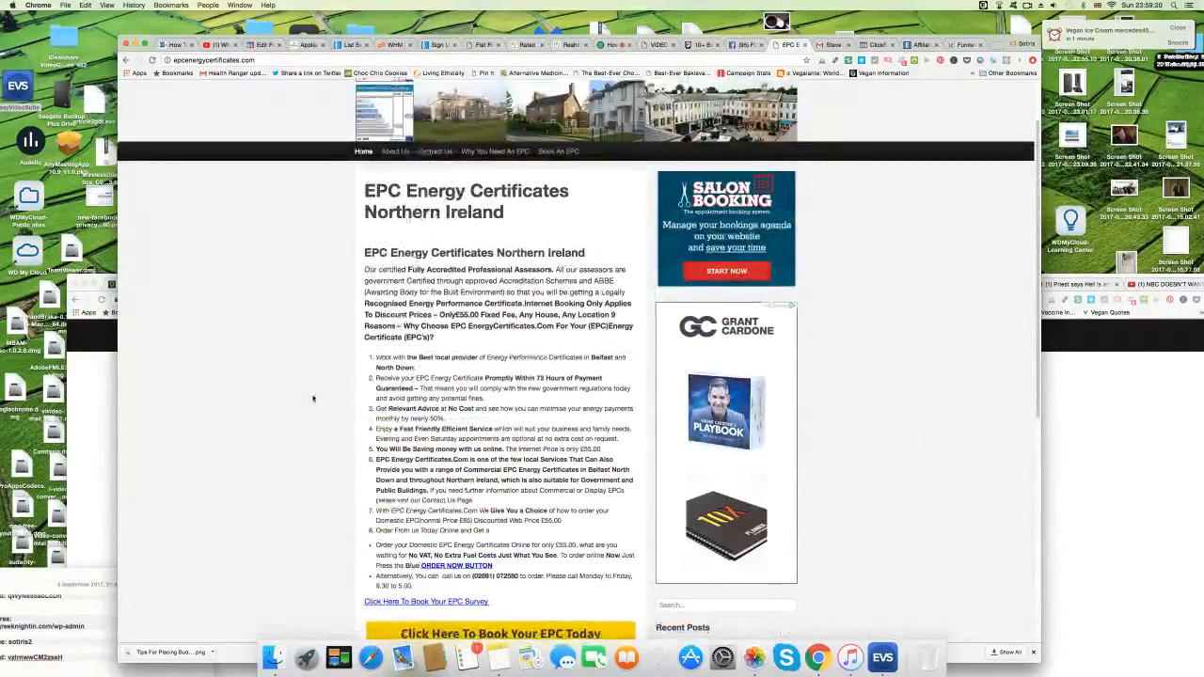
{"action": "scroll", "coordinate": [485, 376], "scroll_direction": "down", "scroll_amount": 3}
{"action": "left_click", "coordinate": [506, 452]}
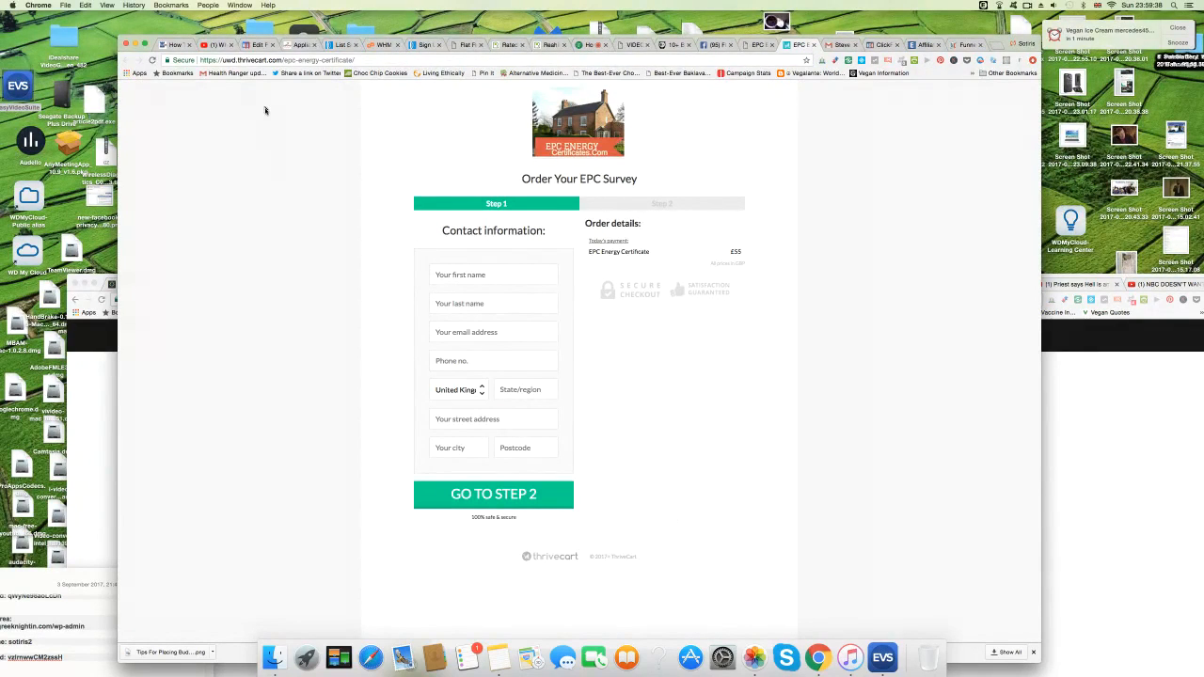
Go from the ThriveCart checkout back to the EPC site tab and open its Contact Us page.
{"action": "left_click", "coordinate": [376, 62]}
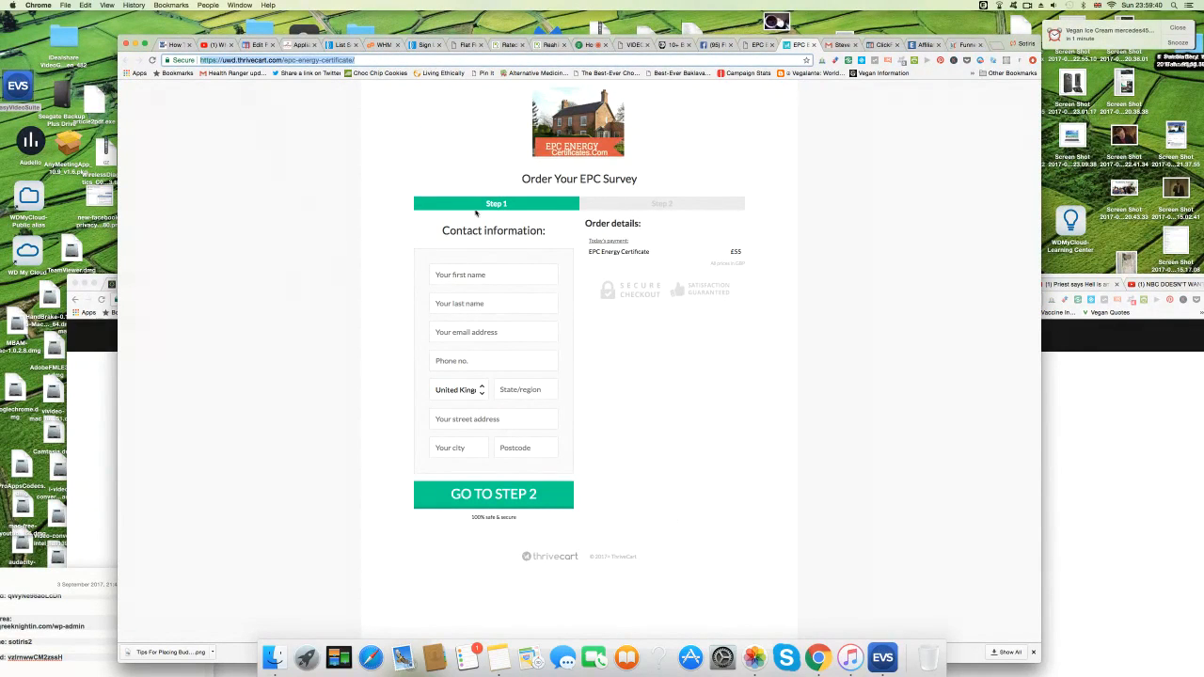
{"action": "left_click", "coordinate": [759, 47]}
{"action": "scroll", "coordinate": [162, 339], "scroll_direction": "down", "scroll_amount": 3}
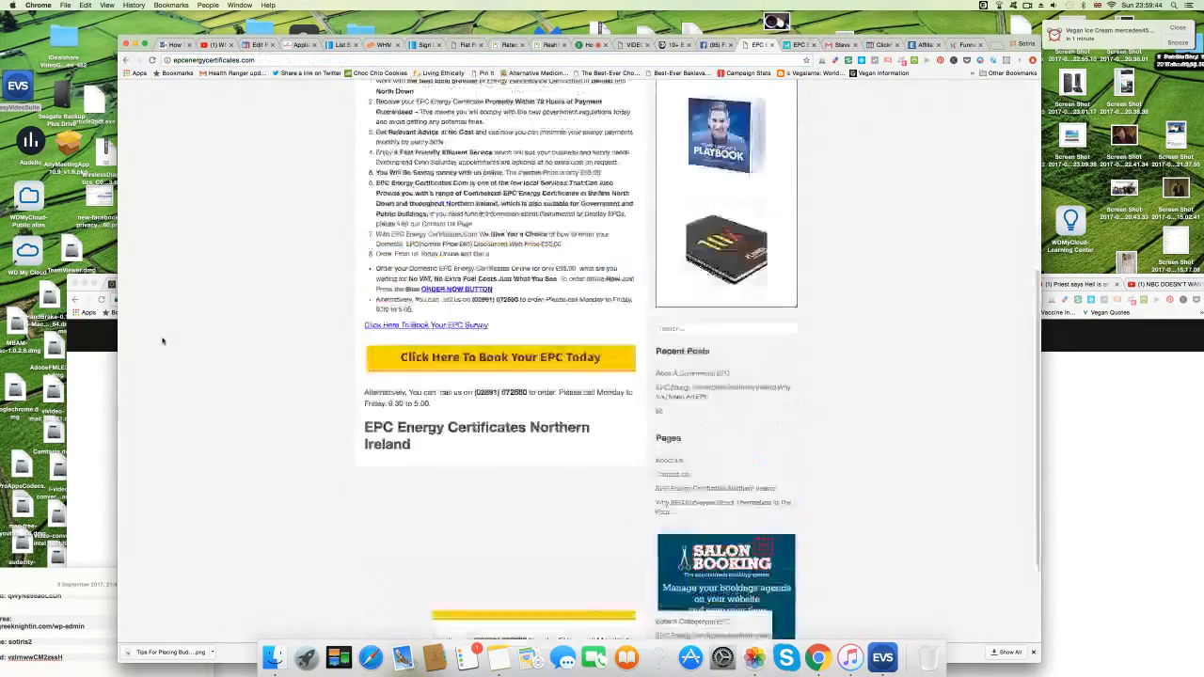
{"action": "scroll", "coordinate": [162, 341], "scroll_direction": "up", "scroll_amount": 3}
{"action": "scroll", "coordinate": [162, 342], "scroll_direction": "up", "scroll_amount": 1}
{"action": "scroll", "coordinate": [161, 342], "scroll_direction": "down", "scroll_amount": 1}
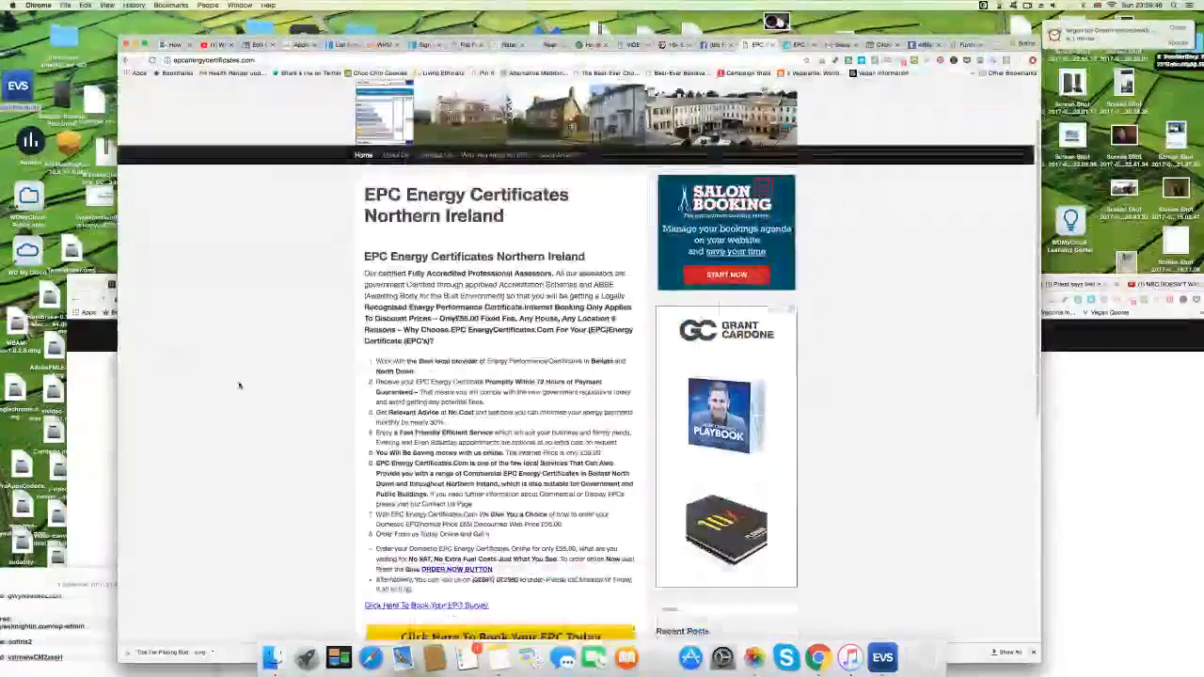
{"action": "scroll", "coordinate": [239, 386], "scroll_direction": "up", "scroll_amount": 2}
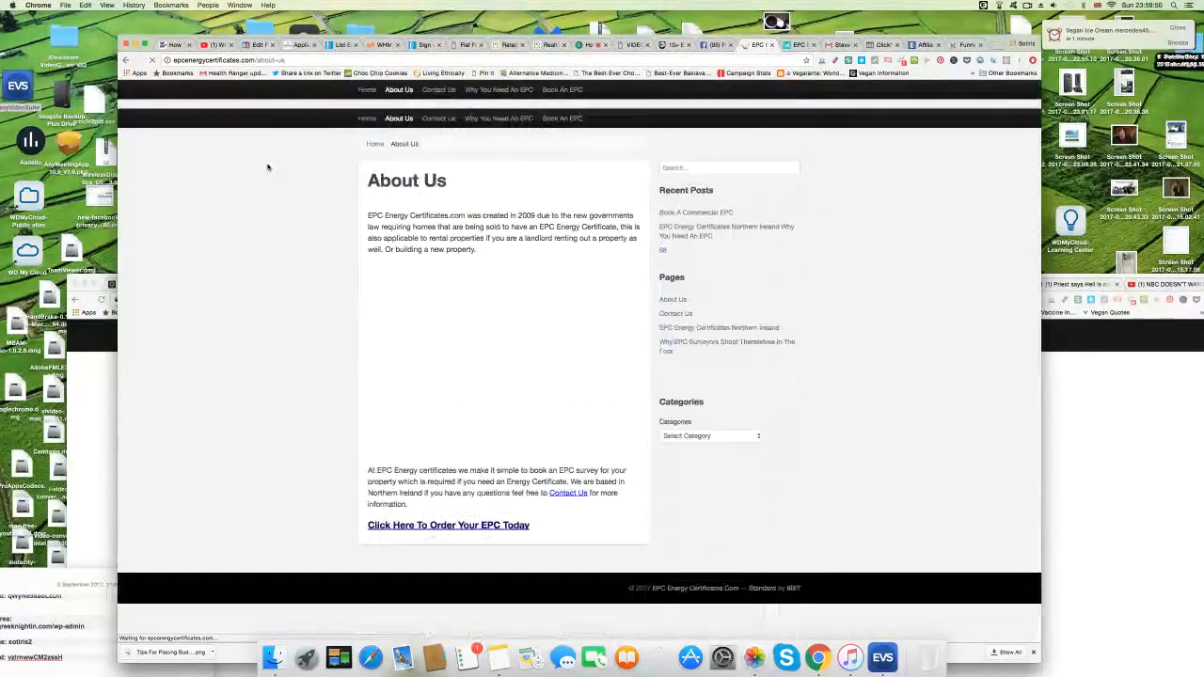
{"action": "scroll", "coordinate": [309, 413], "scroll_direction": "down", "scroll_amount": 5}
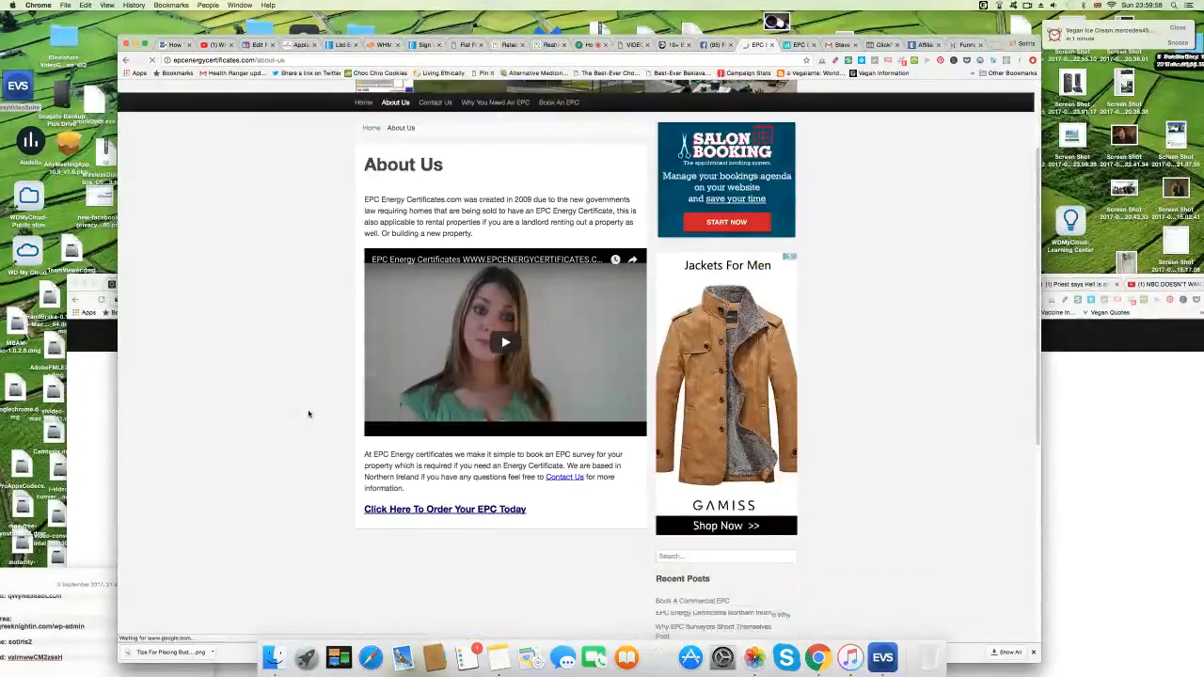
{"action": "scroll", "coordinate": [309, 412], "scroll_direction": "up", "scroll_amount": 5}
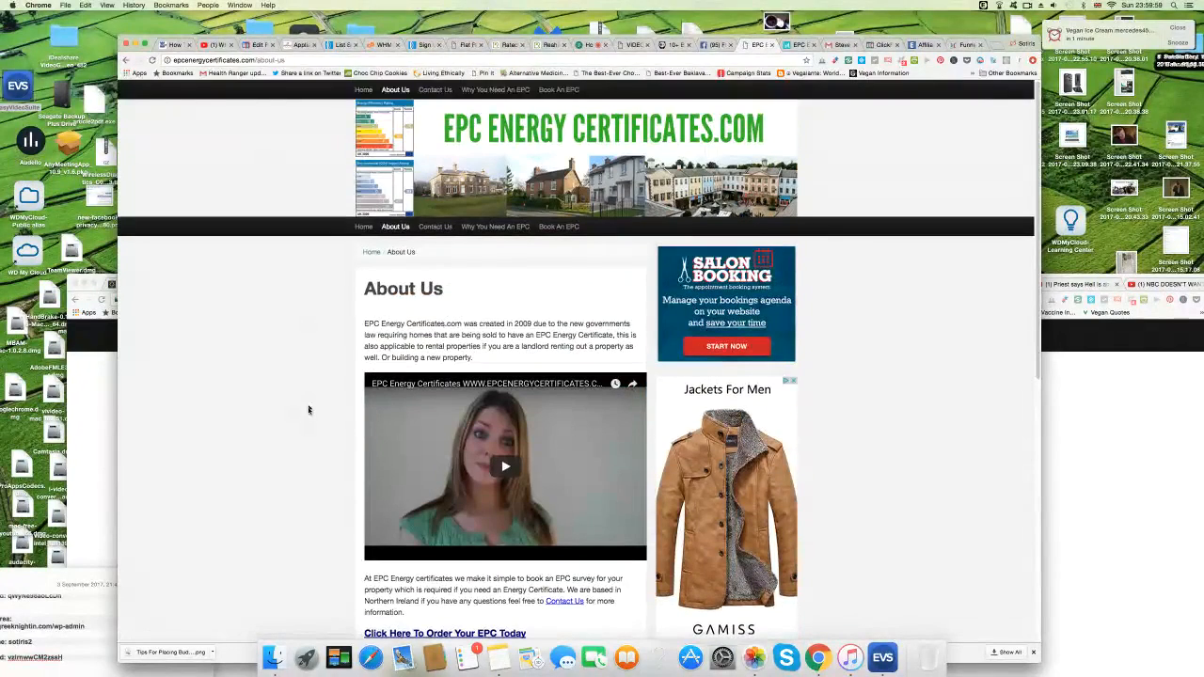
{"action": "left_click", "coordinate": [436, 228]}
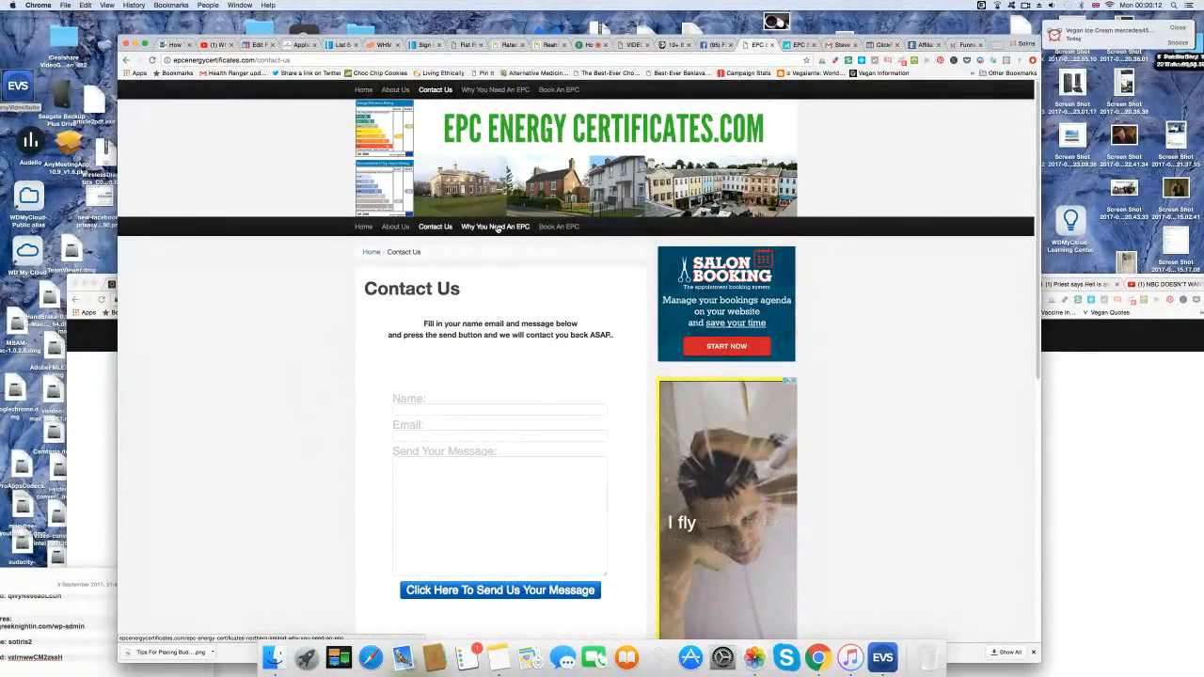
Follow Book An EPC to the order form, return to Contact Us, then switch to the webinar.
{"action": "left_click", "coordinate": [552, 227]}
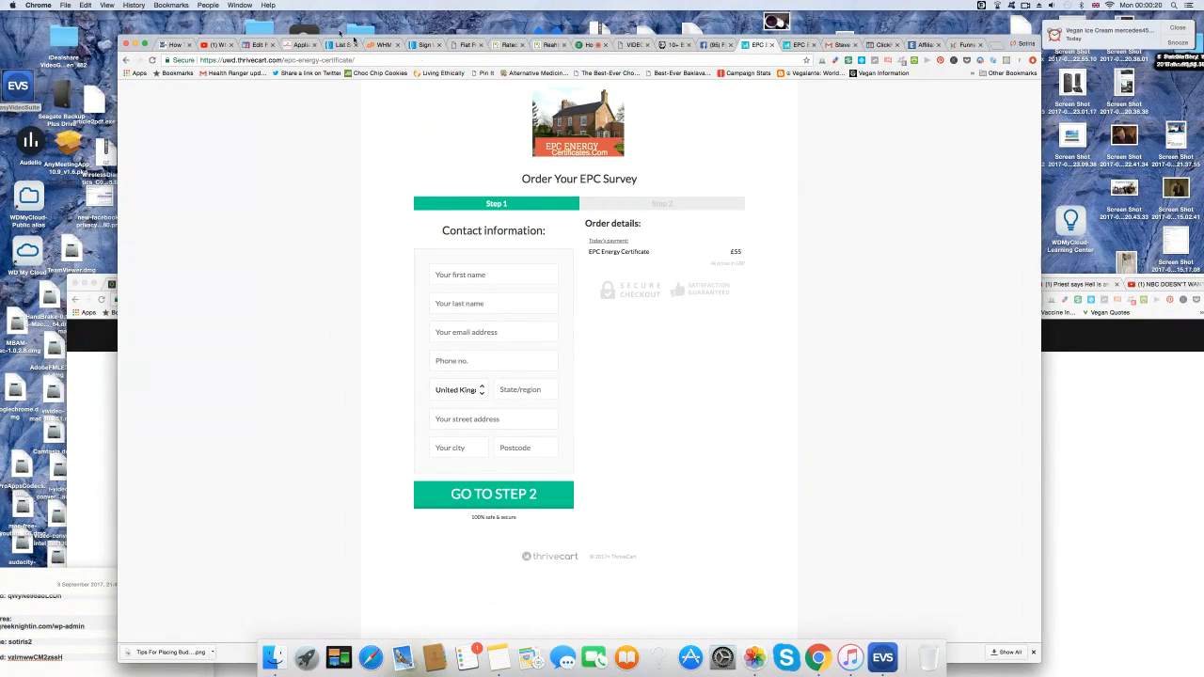
{"action": "left_click", "coordinate": [125, 59]}
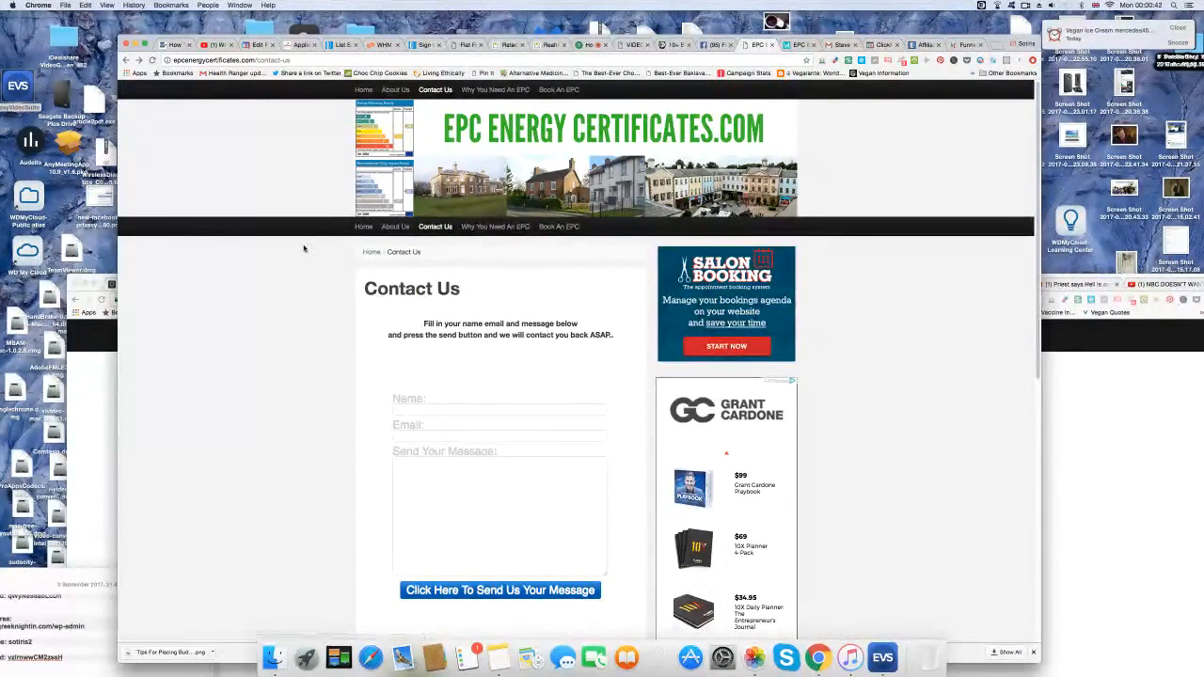
{"action": "left_click", "coordinate": [590, 46]}
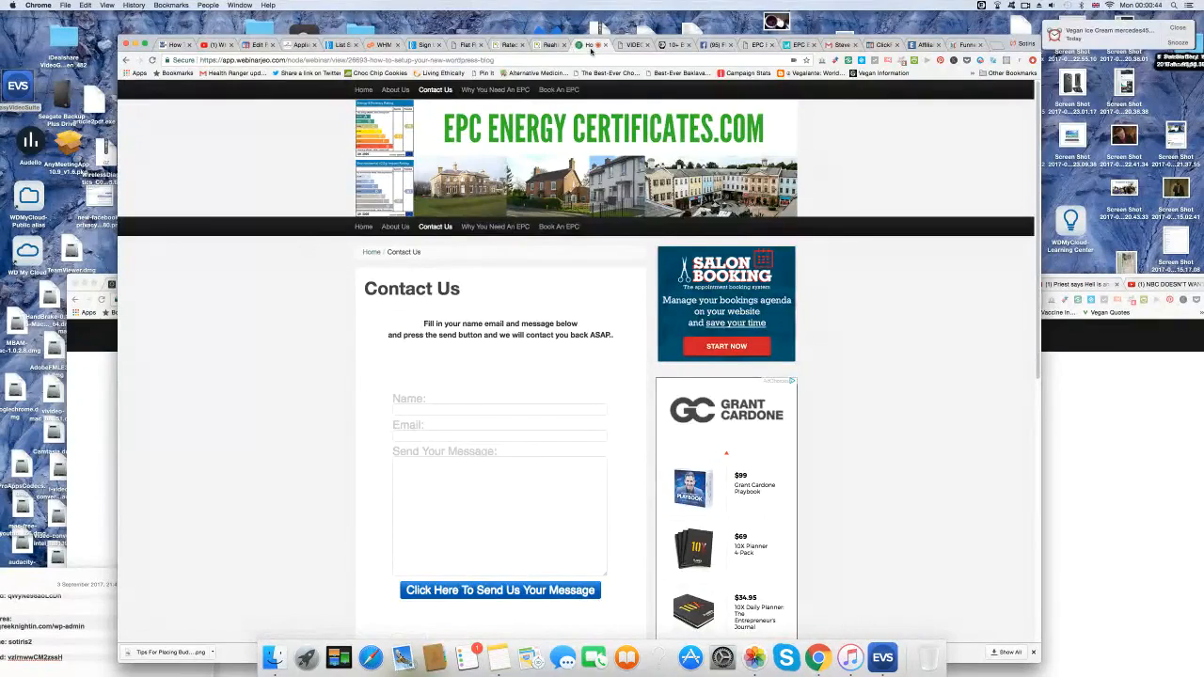